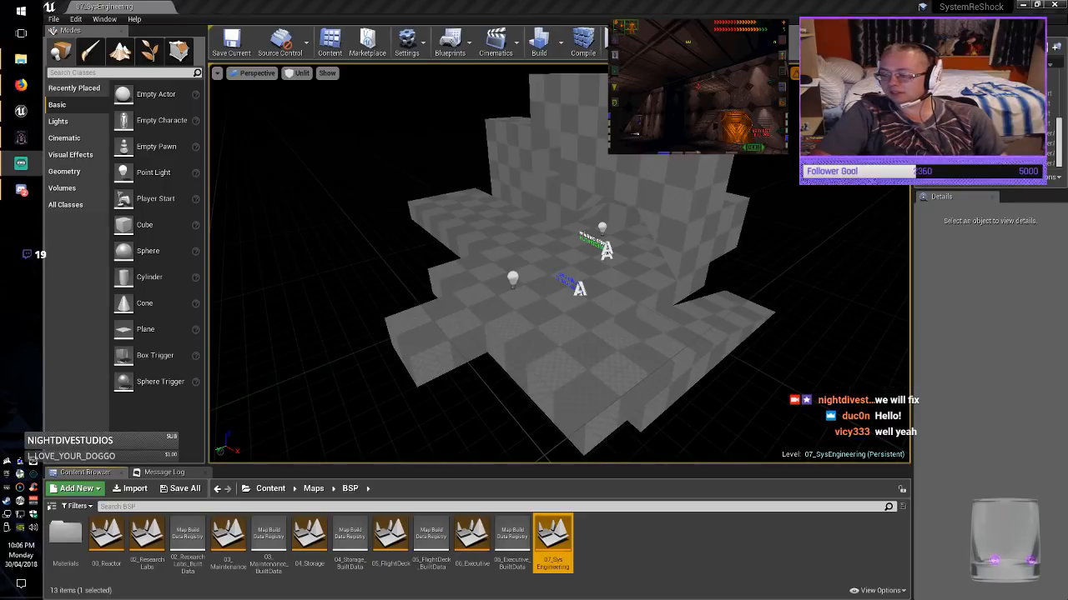
Check the per-application sound levels in the Windows Volume Mixer and close it.
mouse_move(559, 275)
right_down()
mouse_move(576, 262)
mouse_move(569, 276)
right_up()
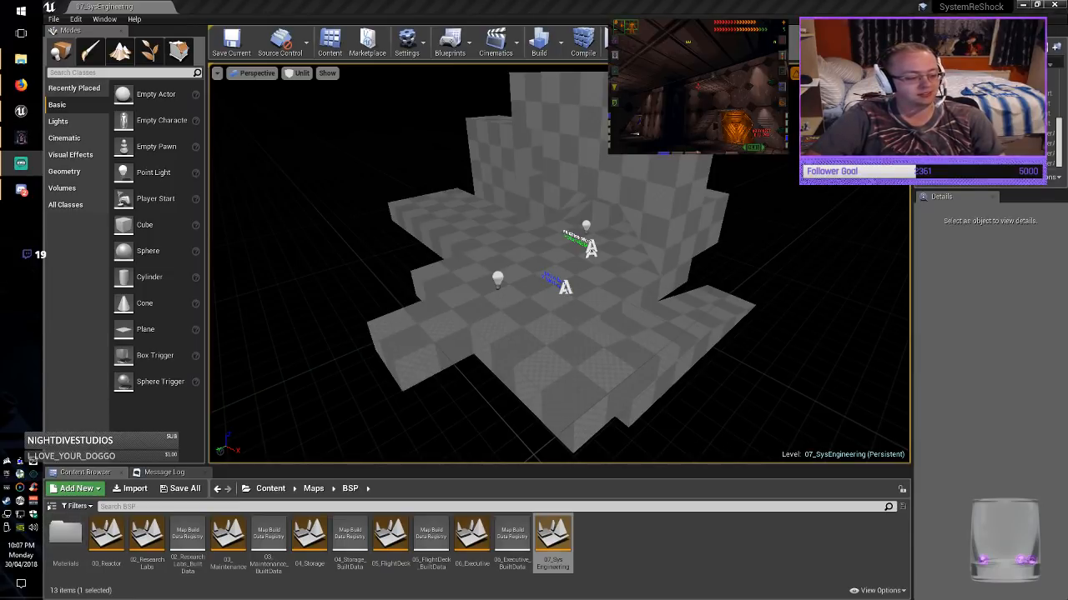
right_click(33, 528)
click(79, 457)
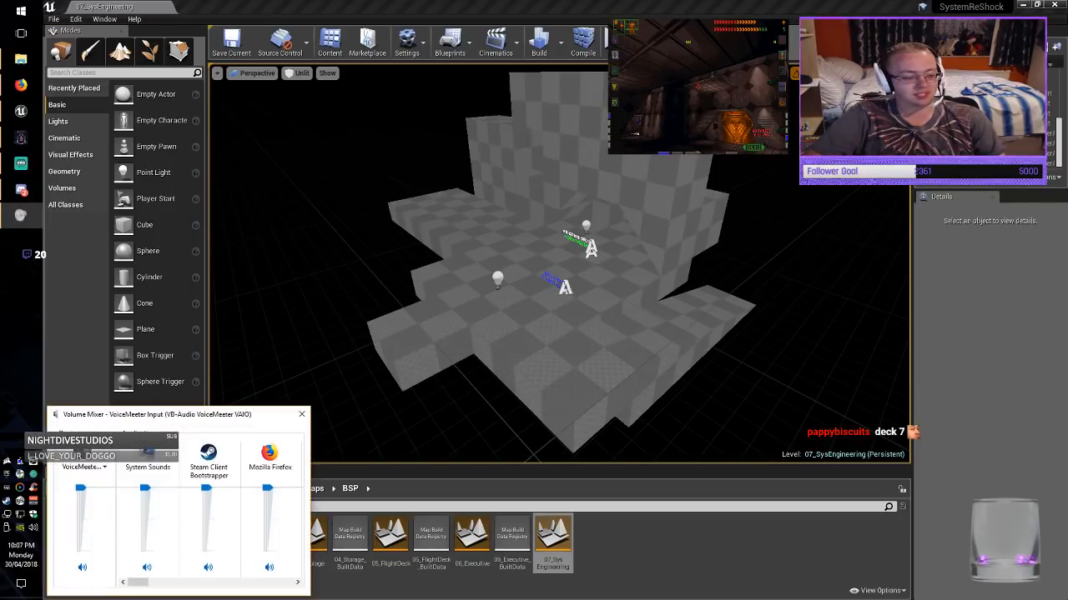
click(302, 415)
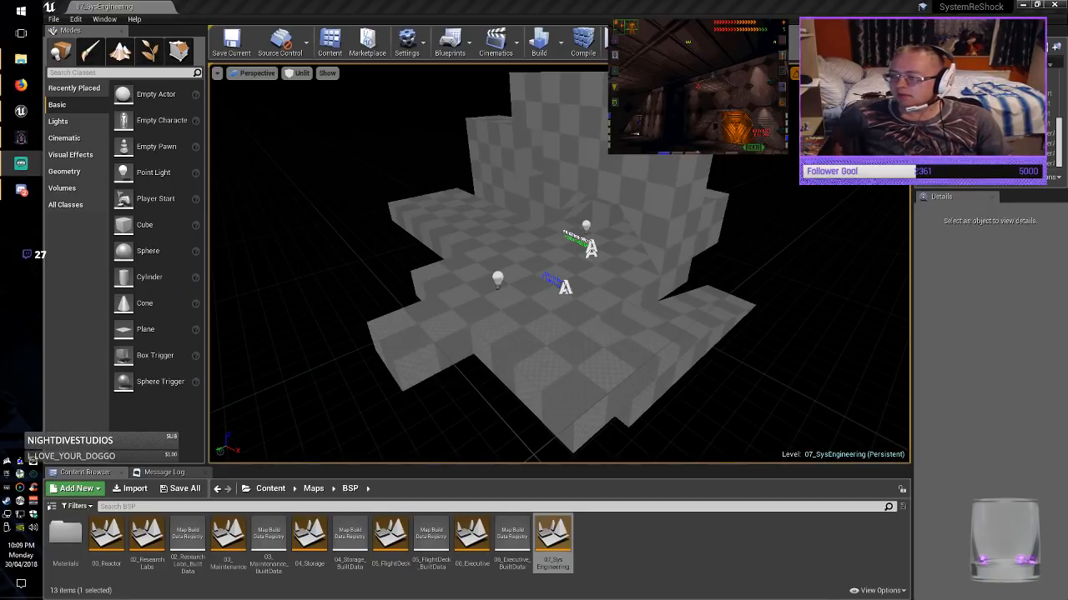
Switch to Voicemeeter Banana by showing its mixer window, and move that window clear of the level editor.
right_click(34, 500)
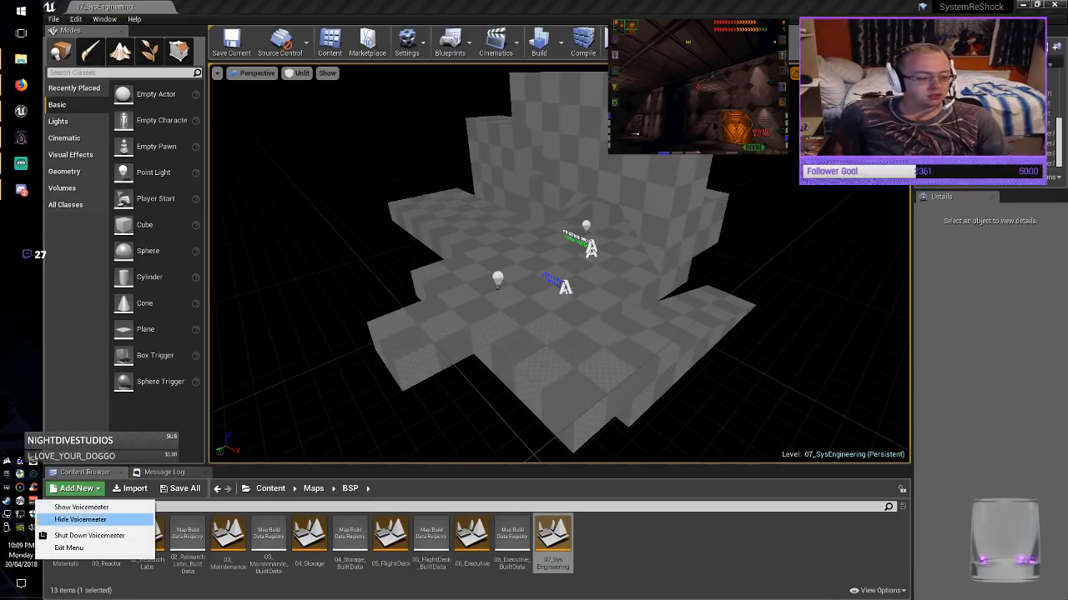
click(81, 507)
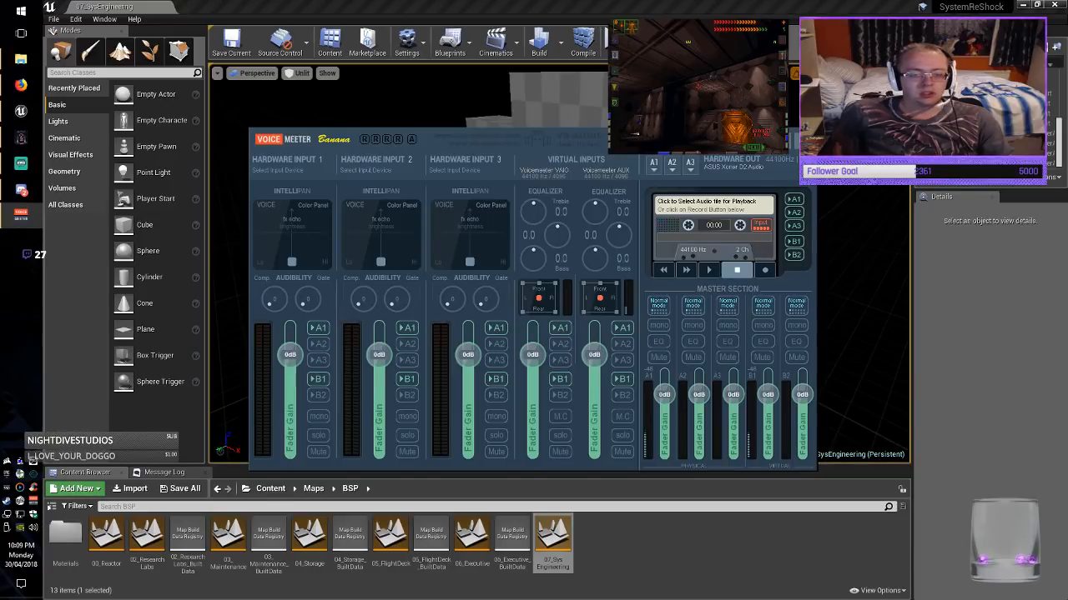
drag(484, 139, 1066, 200)
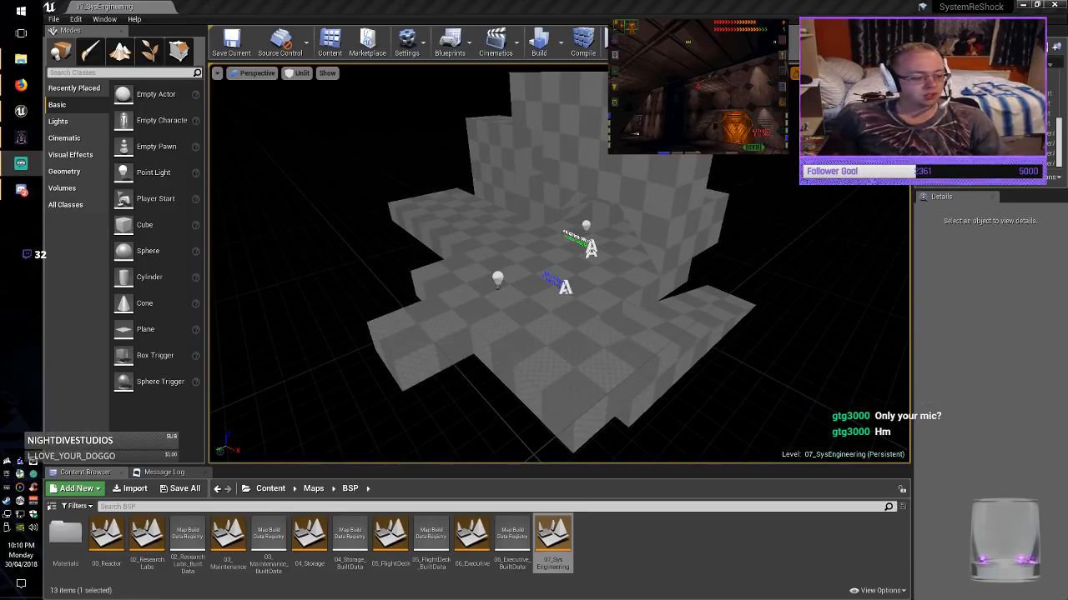
right_click(32, 500)
click(77, 508)
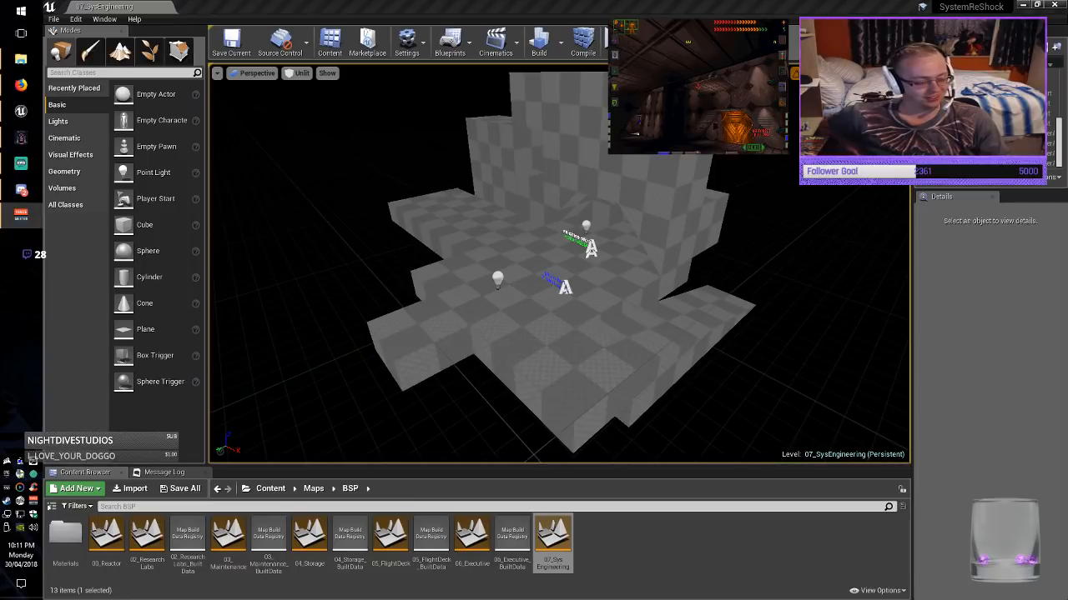
Open the 02_ResearchLabs level from the BSP maps folder.
right_drag(558, 267, 561, 264)
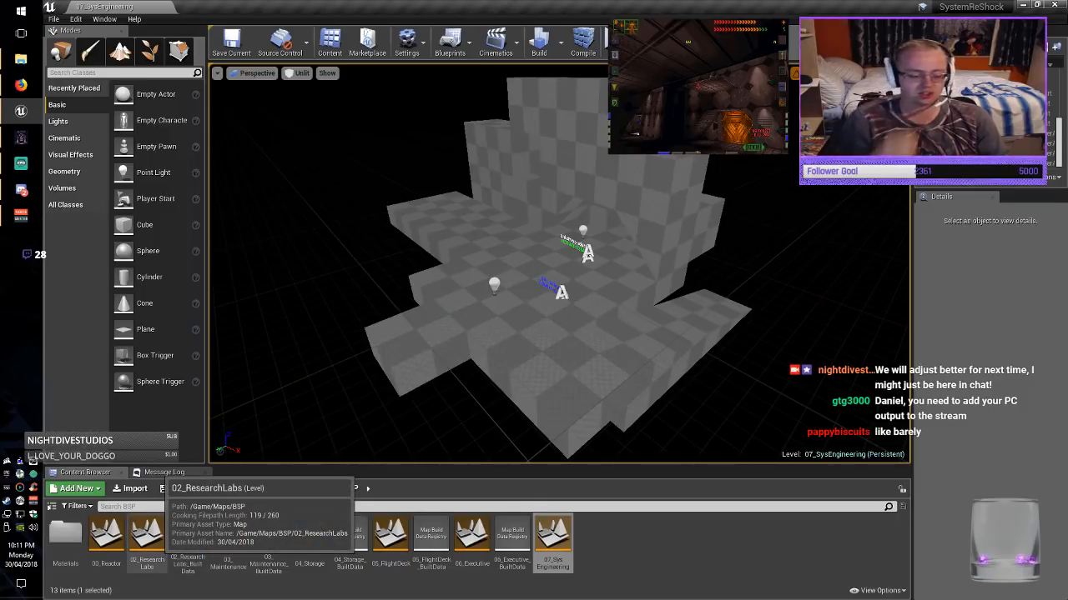
click(651, 552)
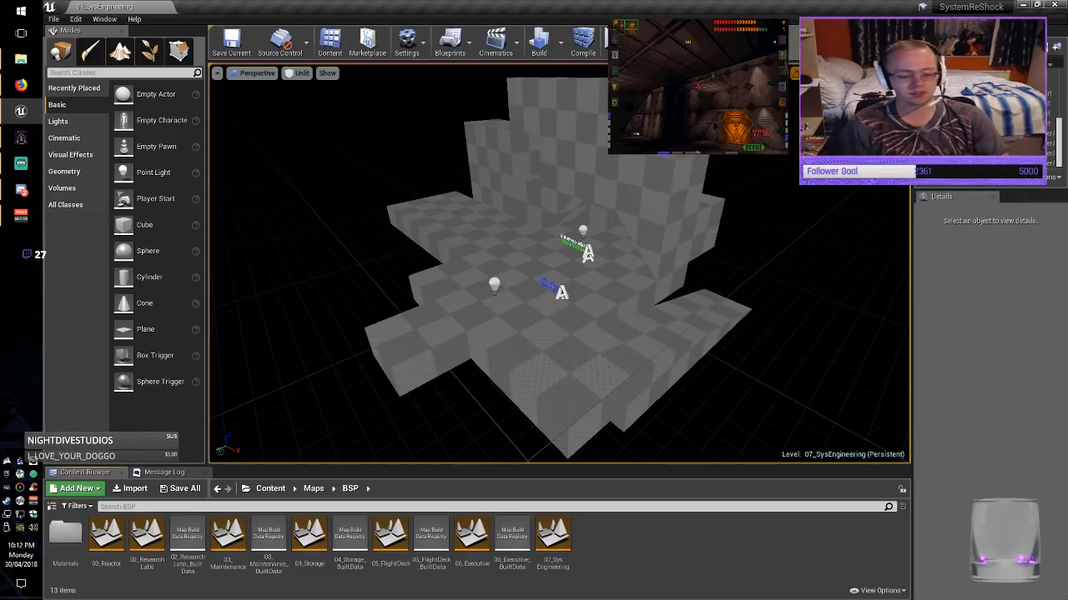
click(147, 535)
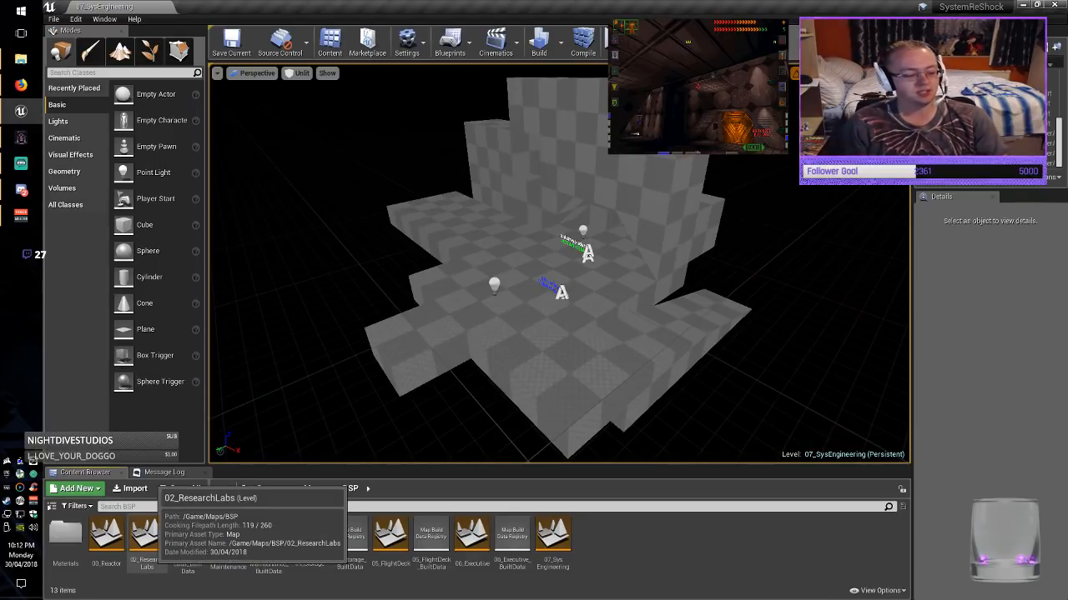
double_click(146, 536)
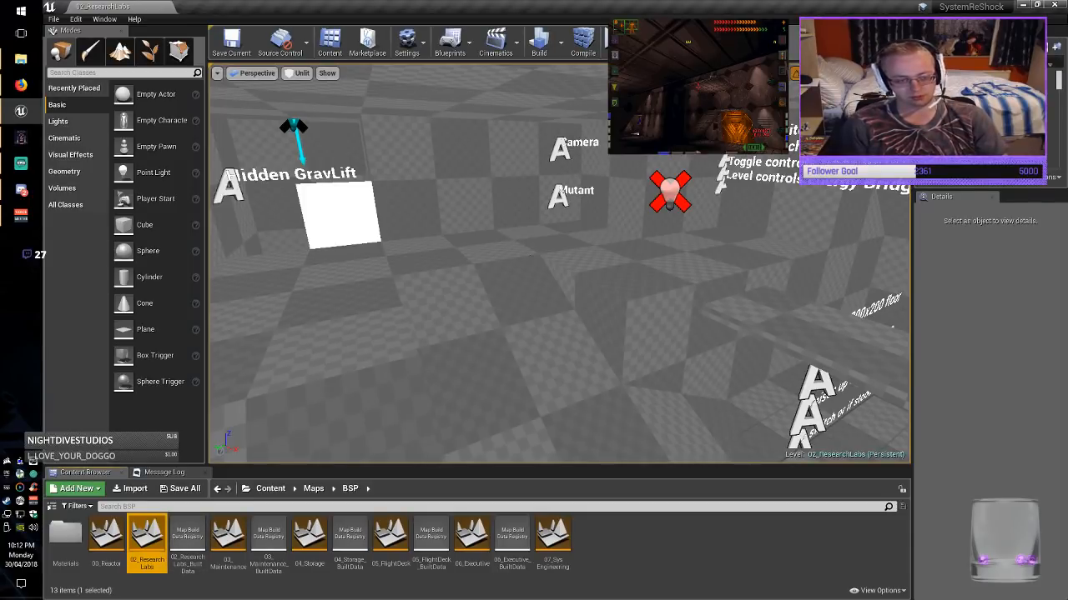
Examine the Research Labs rooms from the switch and energy bridge area to the pillar with the laser-destruction notes.
right_drag(517, 264, 647, 274)
key(w)
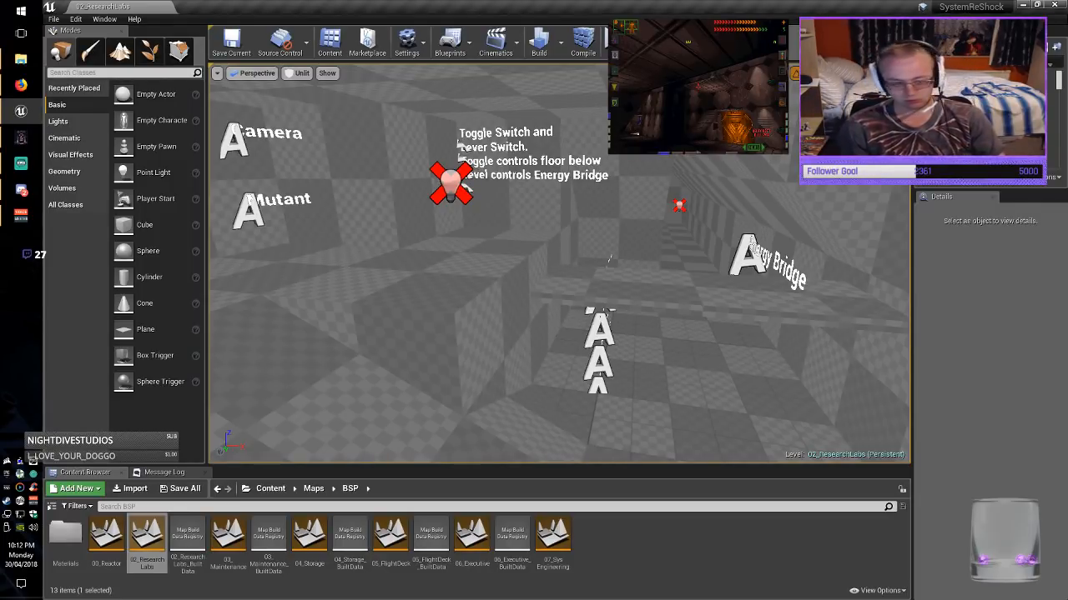
key(d)
right_drag(647, 273, 592, 249)
key(q)
key(w)
key(w)
key(a)
key(w)
Set the viewport to Lit mode and inspect the lighting around the annotated pillar and the sloped corridor.
click(299, 72)
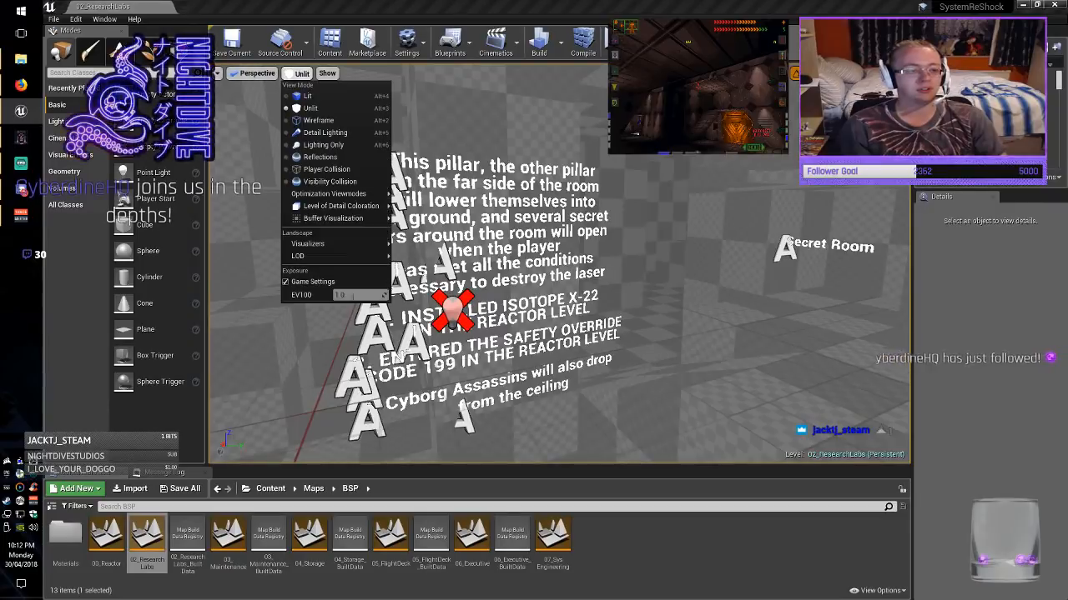
click(304, 105)
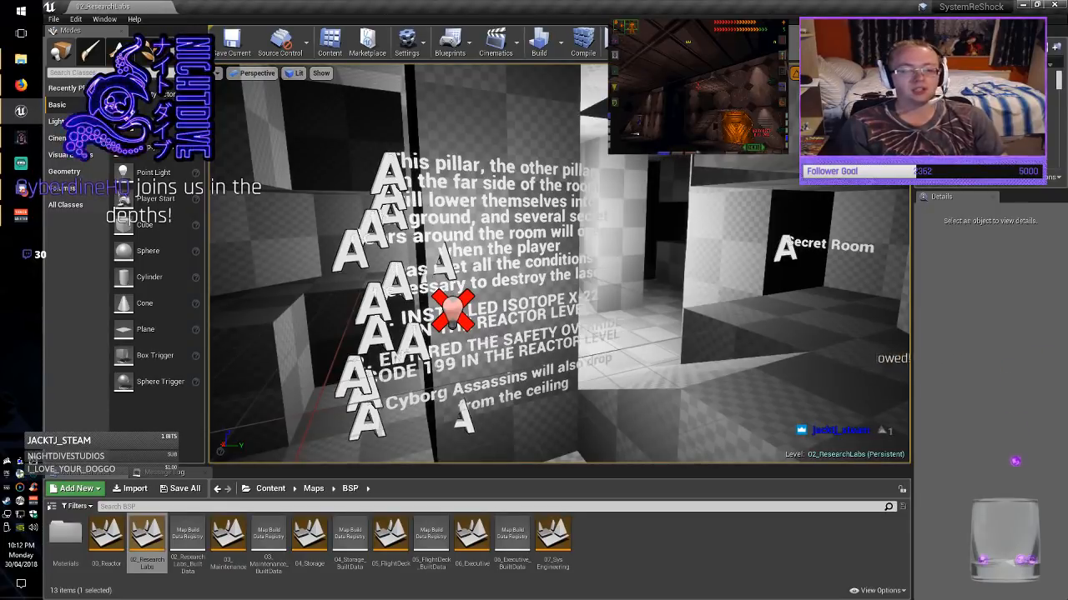
right_drag(559, 264, 578, 305)
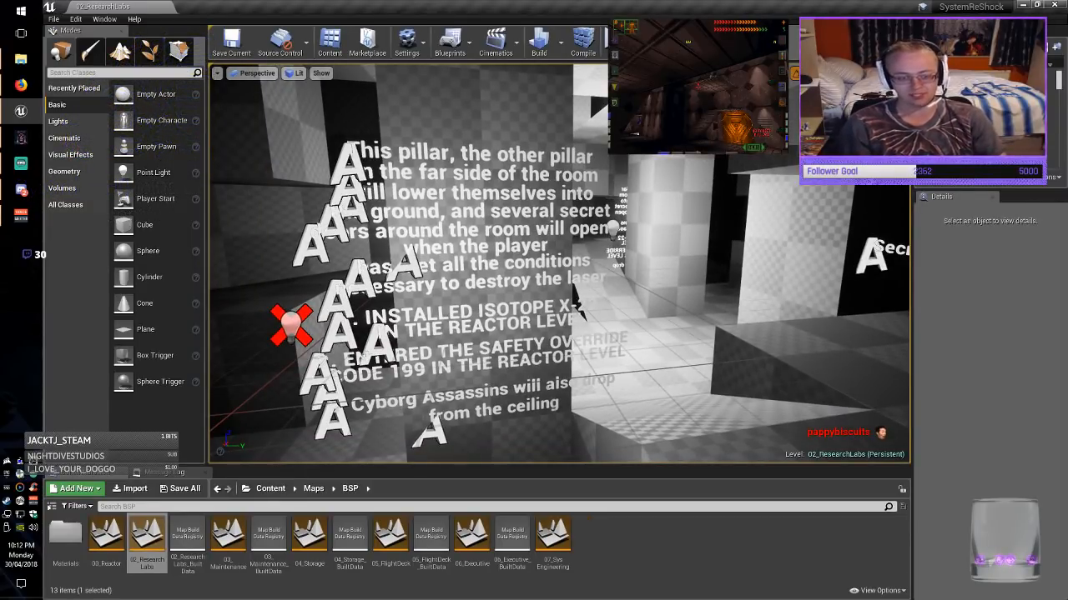
mouse_move(573, 304)
right_down()
mouse_move(701, 320)
mouse_move(534, 319)
mouse_move(584, 320)
mouse_move(567, 320)
right_up()
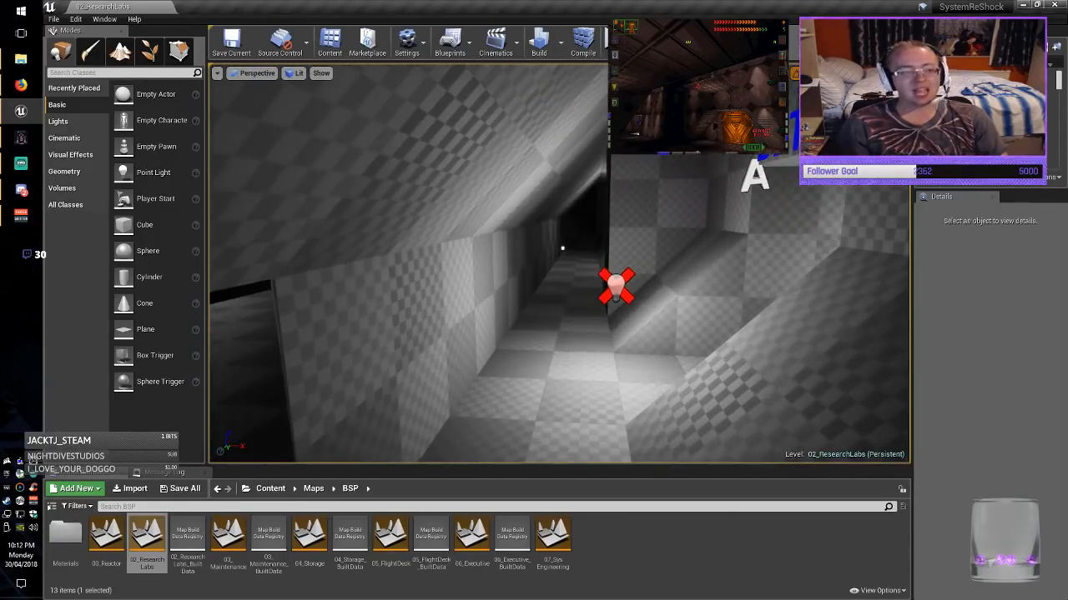
Return the viewport to Unlit mode and view the whole Research Labs level from outside.
click(294, 73)
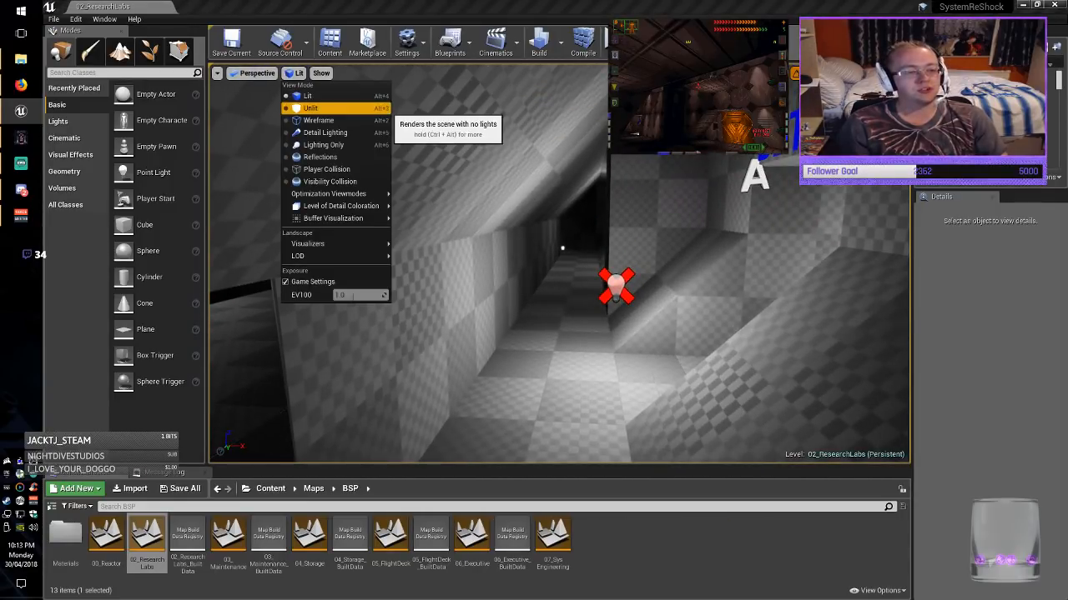
click(310, 107)
click(375, 209)
right_drag(375, 209, 463, 210)
key(Escape)
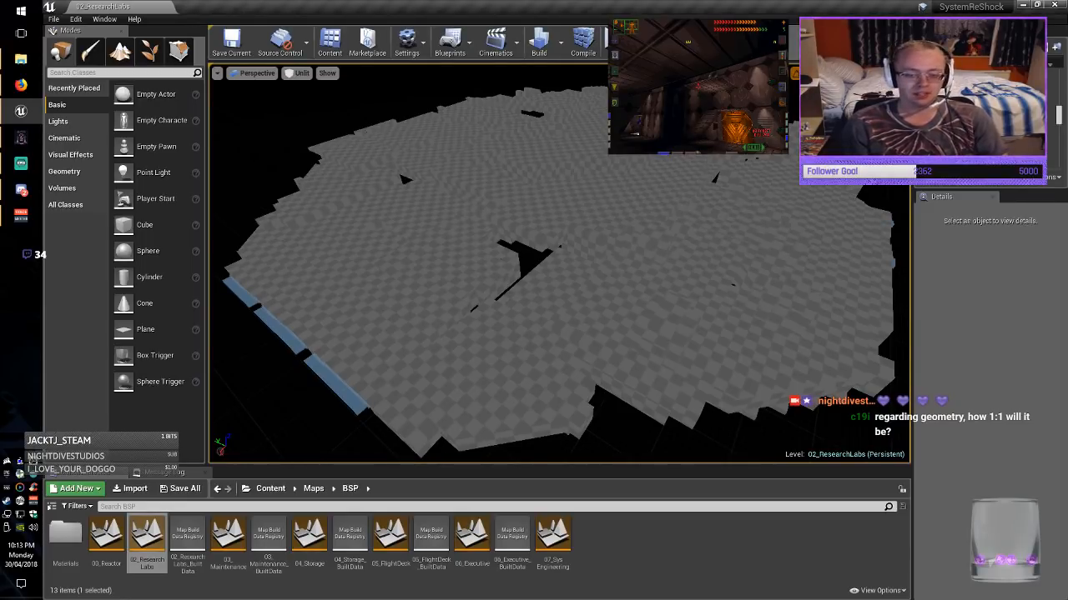
Examine the Research Labs layout from above and the unlit rooms and passages inside it.
key(d)
mouse_move(558, 264)
right_down()
mouse_move(538, 262)
mouse_move(557, 263)
right_up()
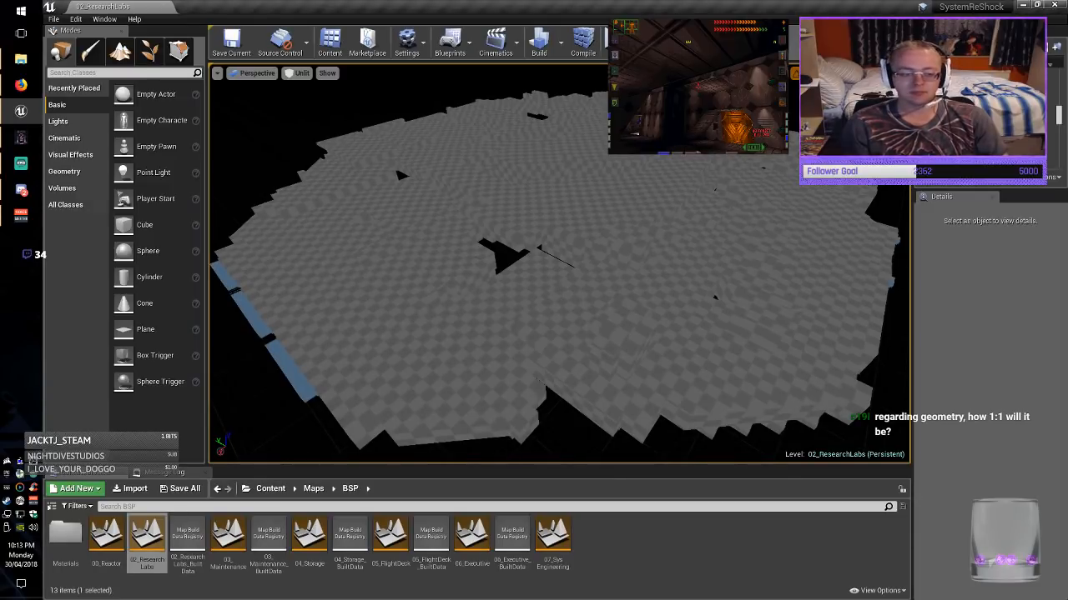
right_drag(557, 264, 488, 233)
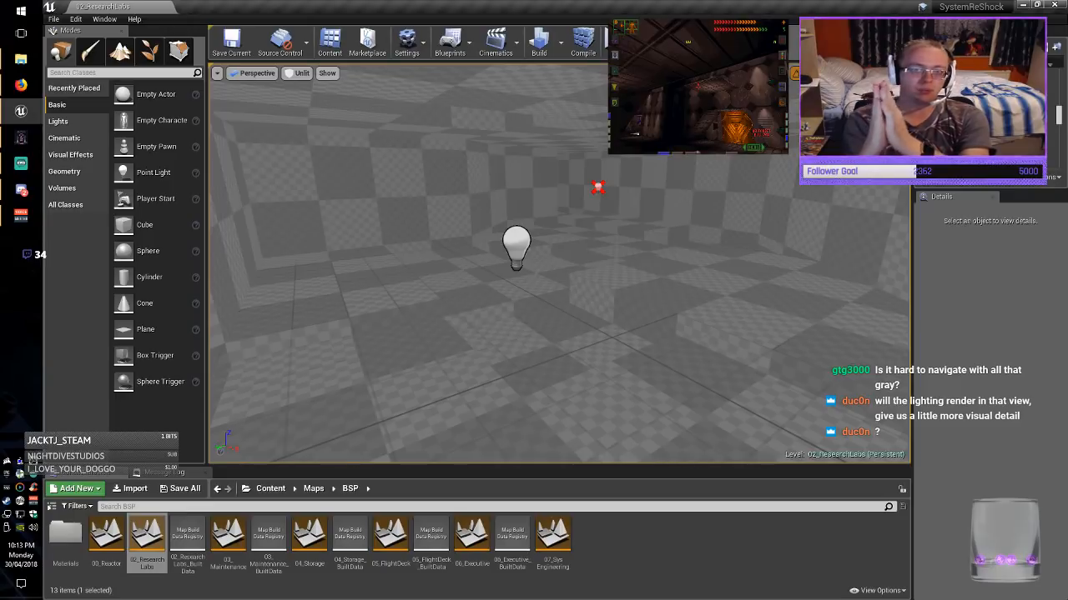
key(w)
right_drag(534, 264, 501, 260)
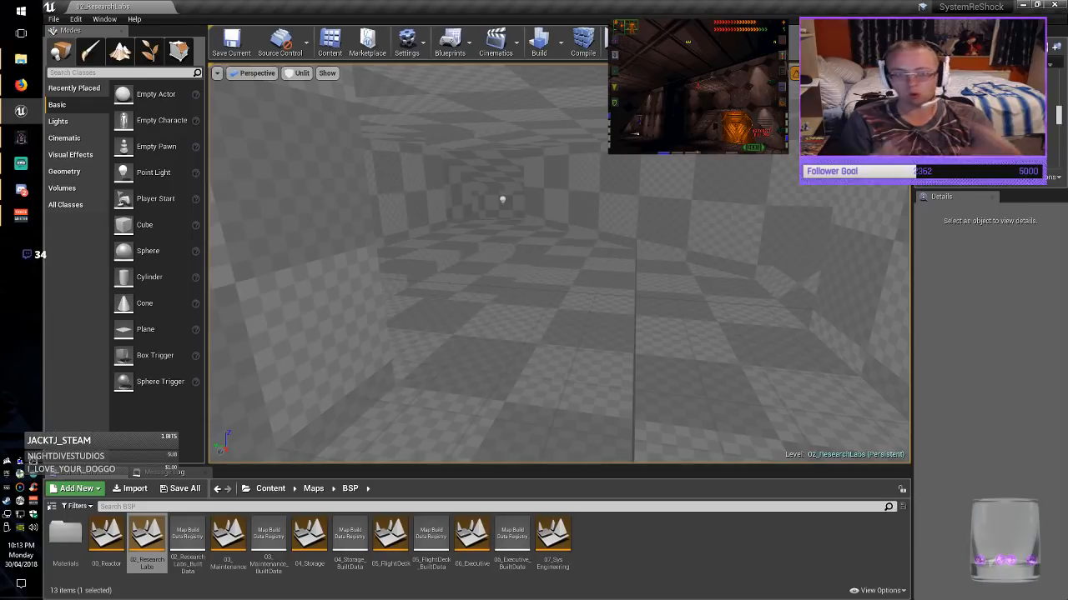
mouse_move(559, 263)
right_down()
mouse_move(434, 253)
mouse_move(592, 263)
mouse_move(575, 259)
right_up()
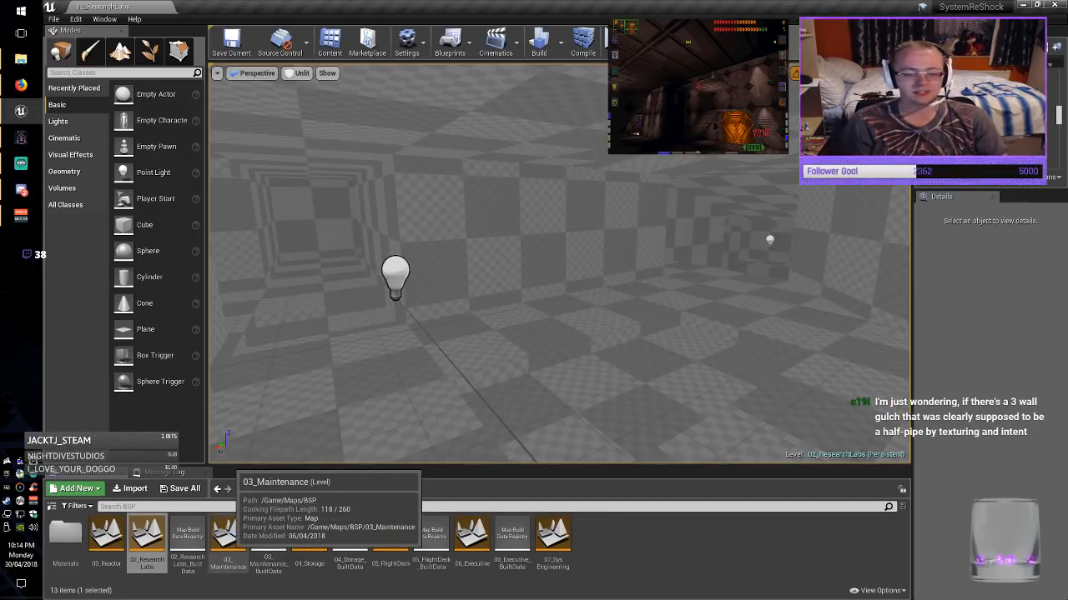
Open the 03_Maintenance level and fly from the maintenance office to the white dome in the corner.
double_click(227, 538)
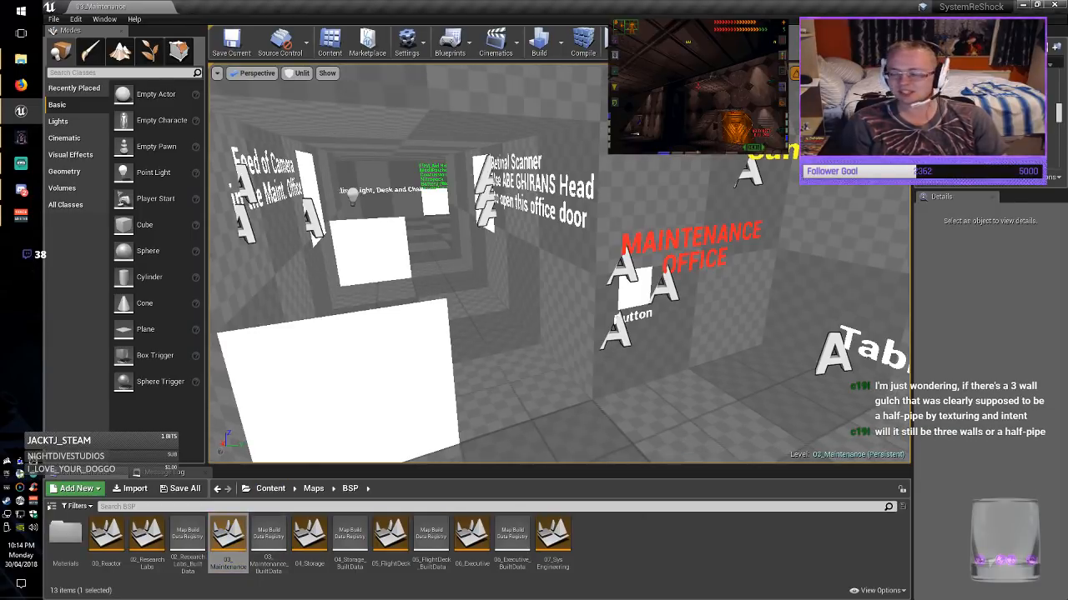
key(w)
right_drag(558, 263, 426, 266)
key(w)
key(w)
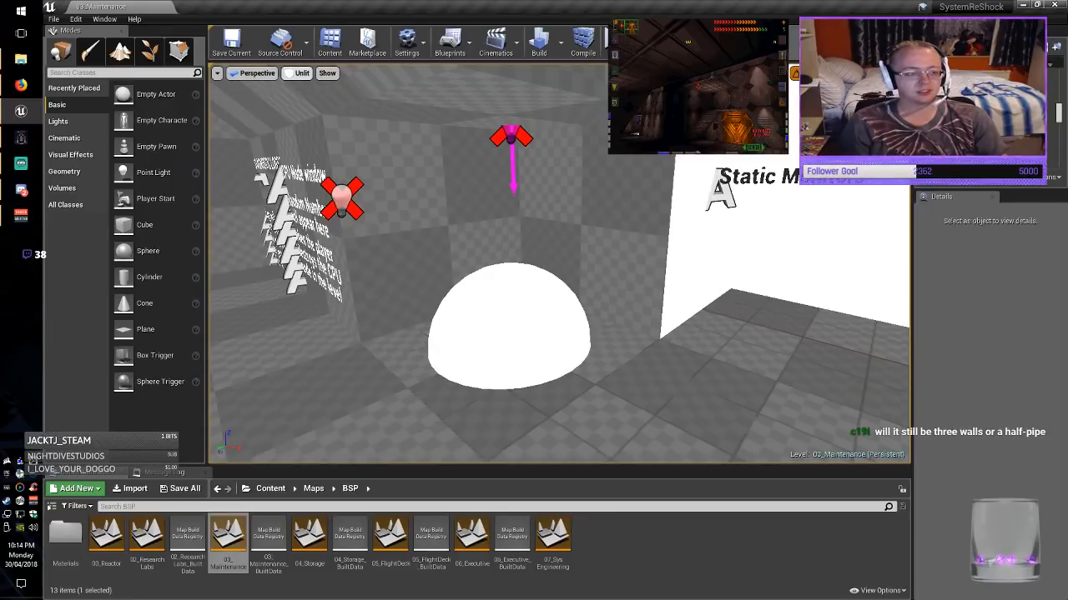
Set the viewport to Lit mode and inspect the pink-lit dome and the Repair Bay sign.
click(300, 72)
click(308, 96)
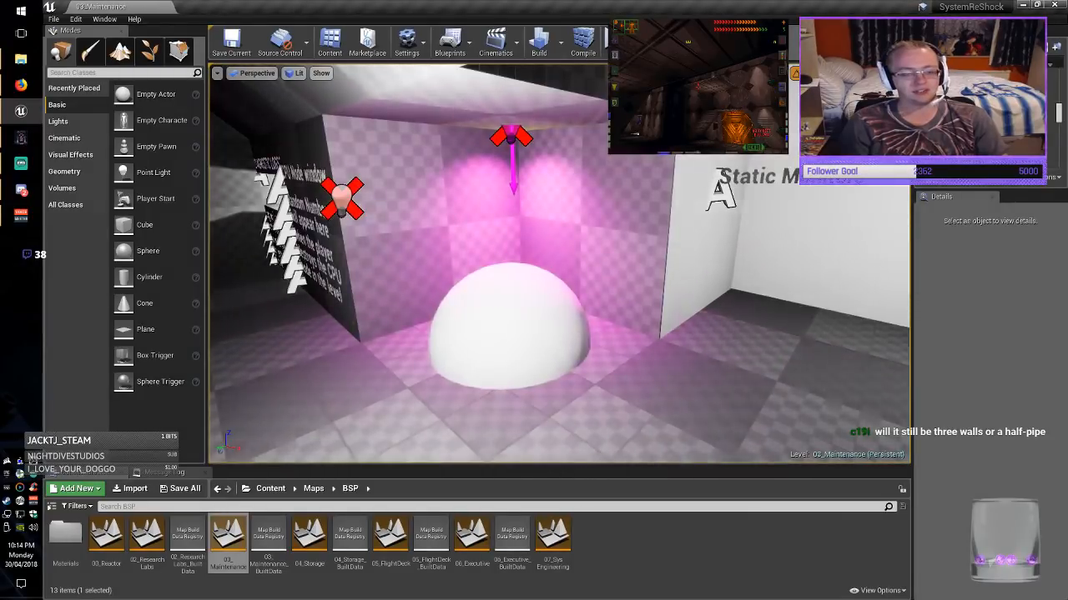
right_drag(467, 266, 485, 230)
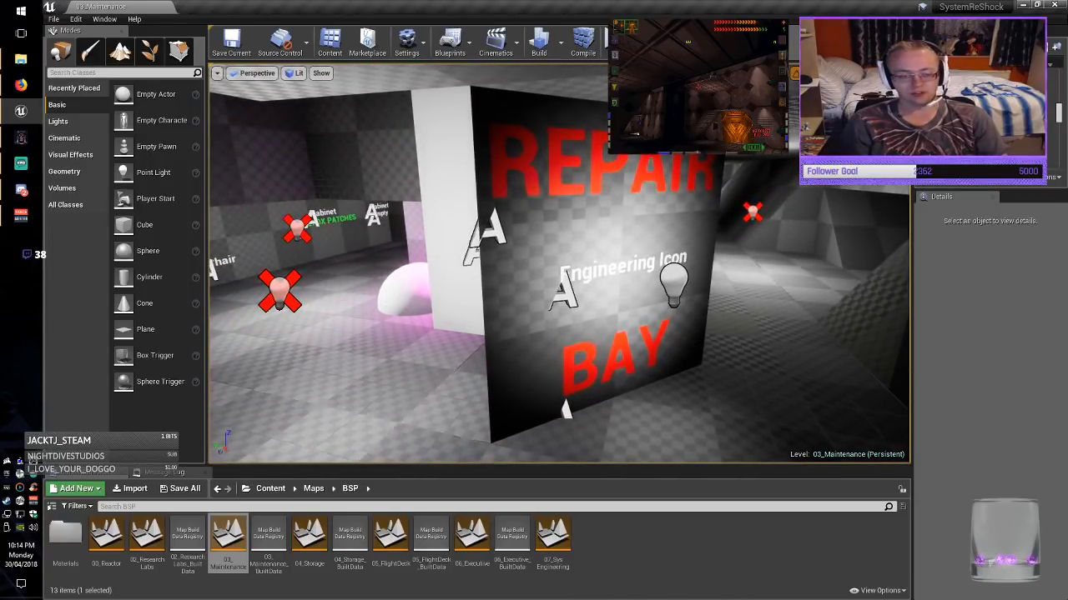
Set the viewport to Unlit mode and view the Maintenance level's geometry from outside and inside.
click(294, 73)
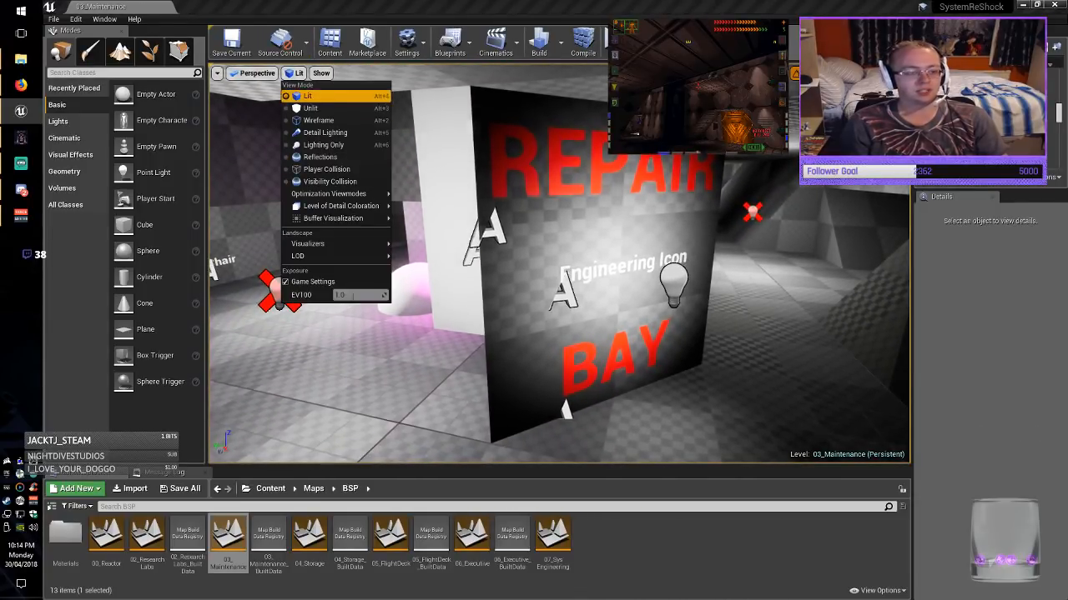
key(alt+3)
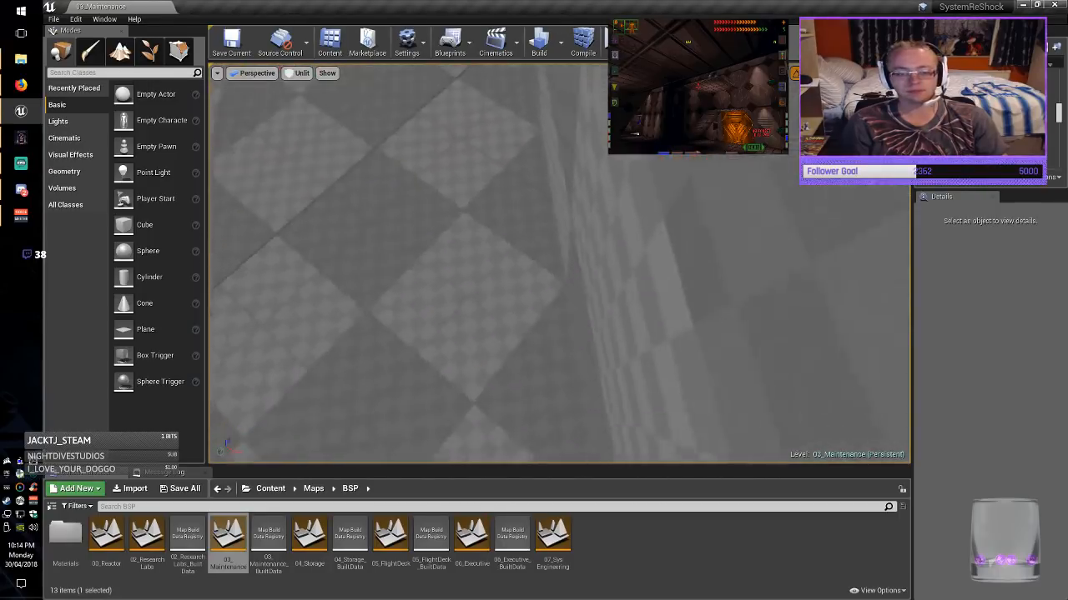
right_drag(559, 263, 582, 209)
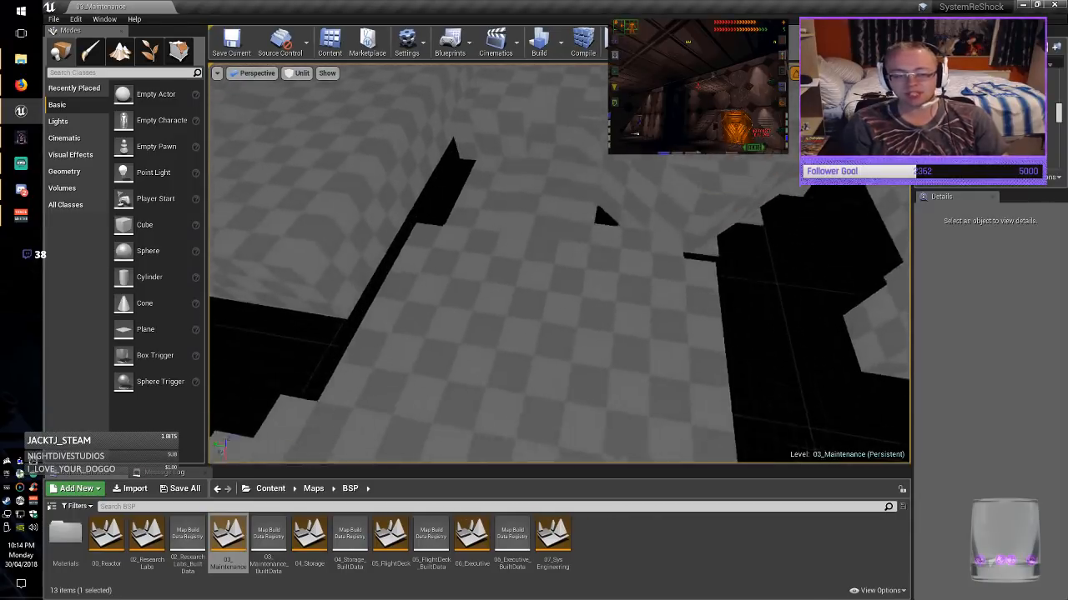
right_drag(558, 264, 583, 284)
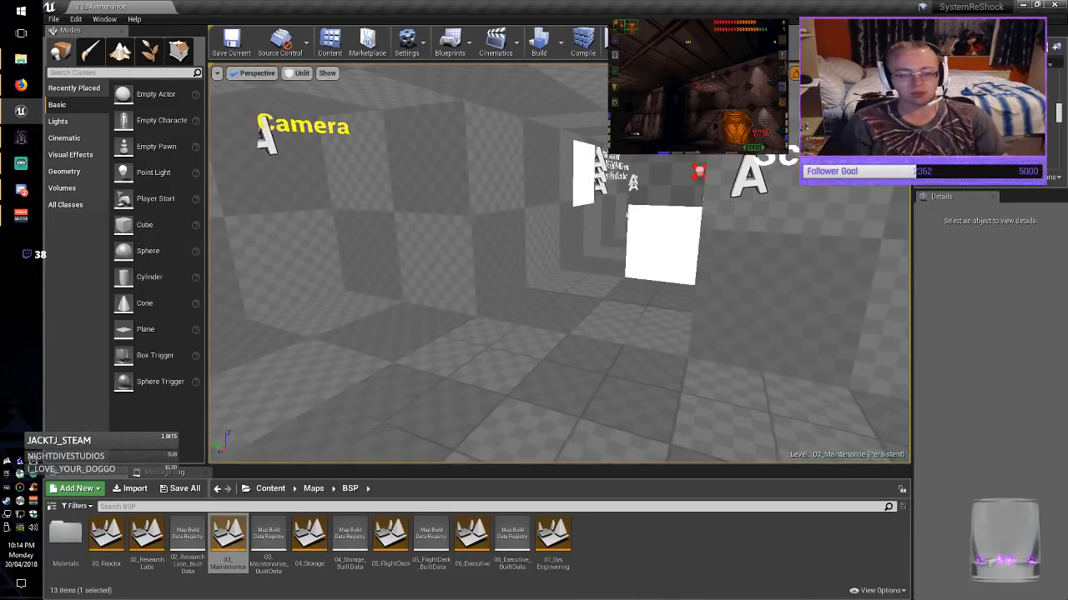
Put the viewport back in Lit mode and tour the Repair Bay, the yellow elevator and the Energy Charge Station.
click(297, 73)
click(367, 96)
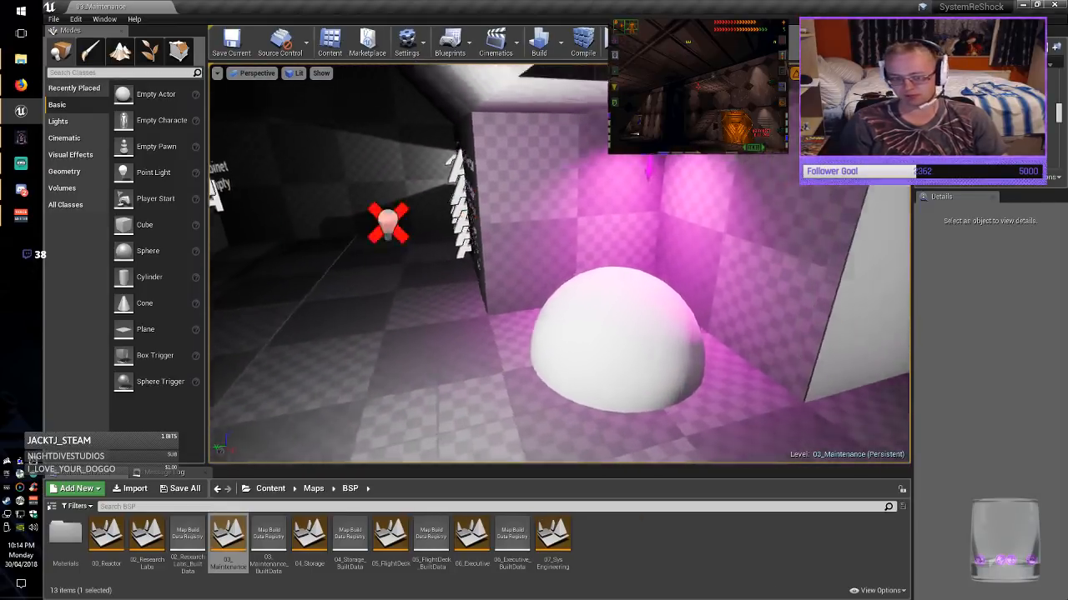
right_drag(559, 263, 734, 263)
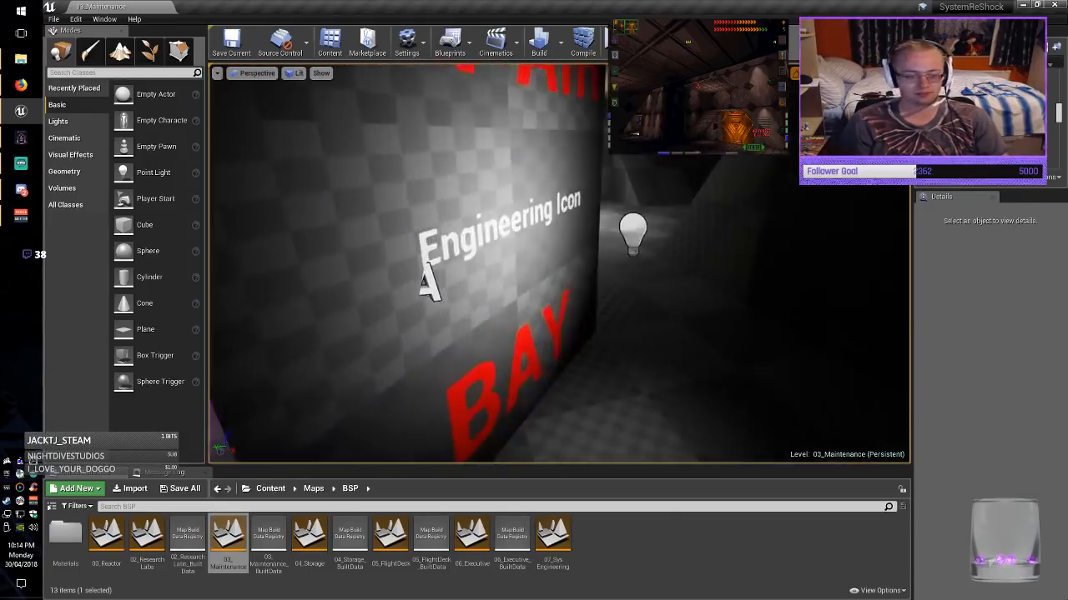
right_drag(558, 264, 467, 264)
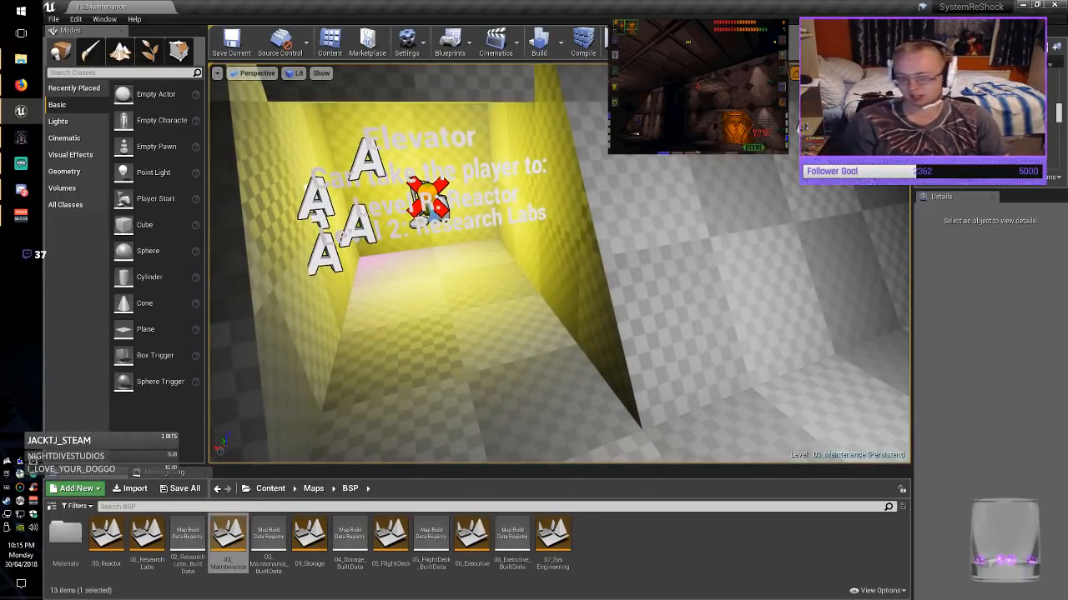
right_drag(559, 263, 646, 260)
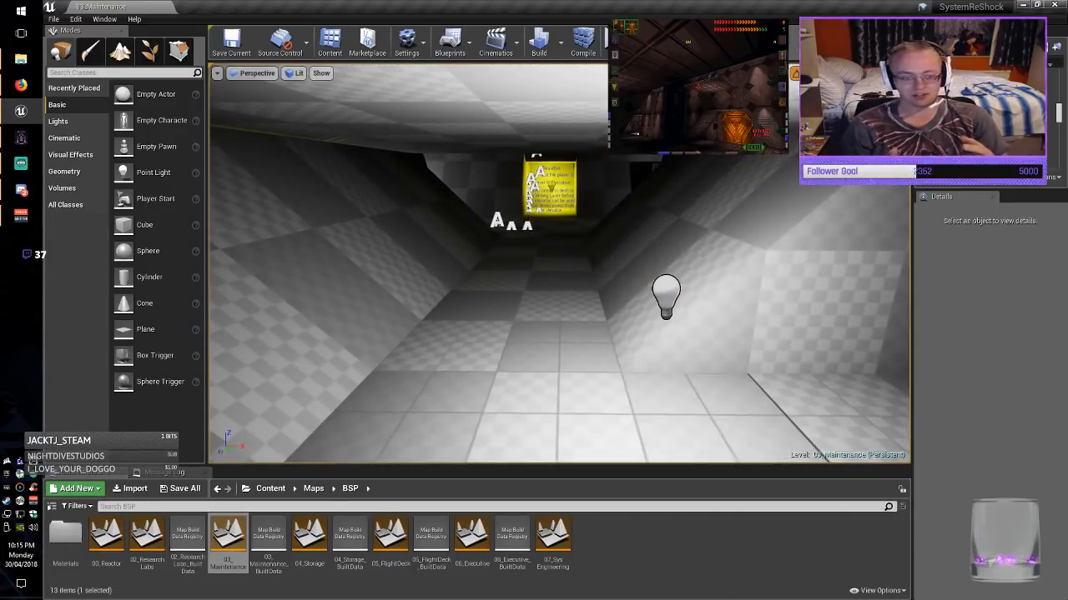
right_drag(559, 264, 509, 271)
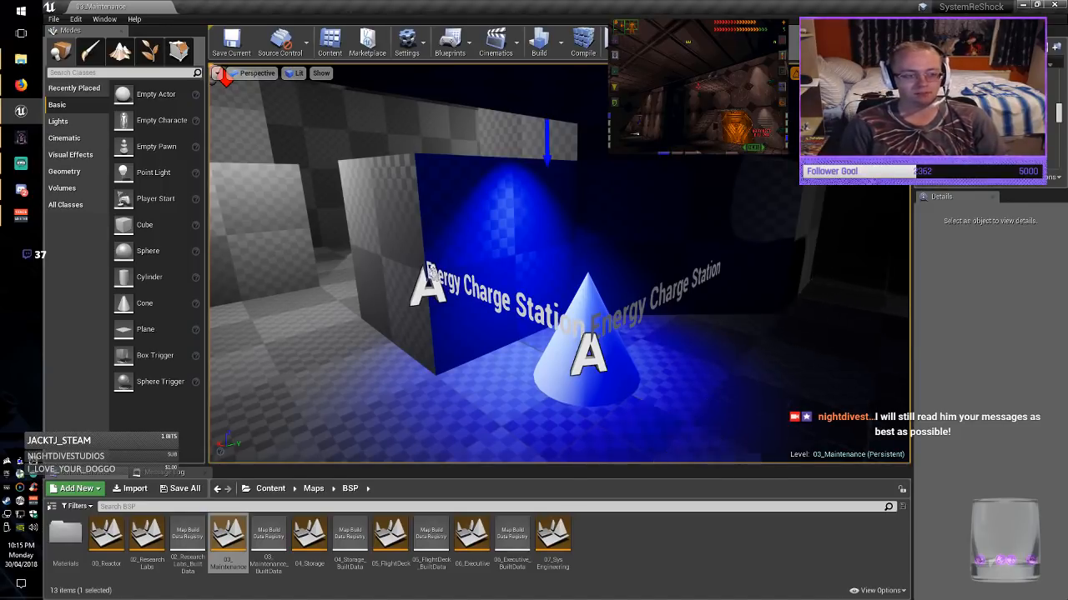
Set the viewport to Unlit mode and survey the Maintenance level from above, then inside near the Secondary Life Support Monitor.
click(295, 72)
click(310, 108)
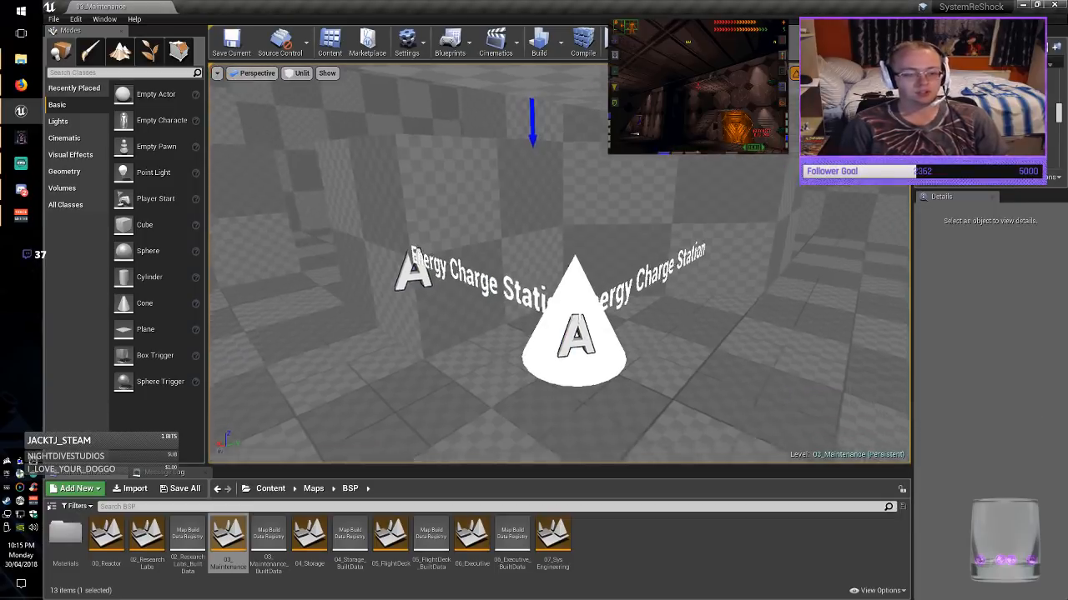
key(s)
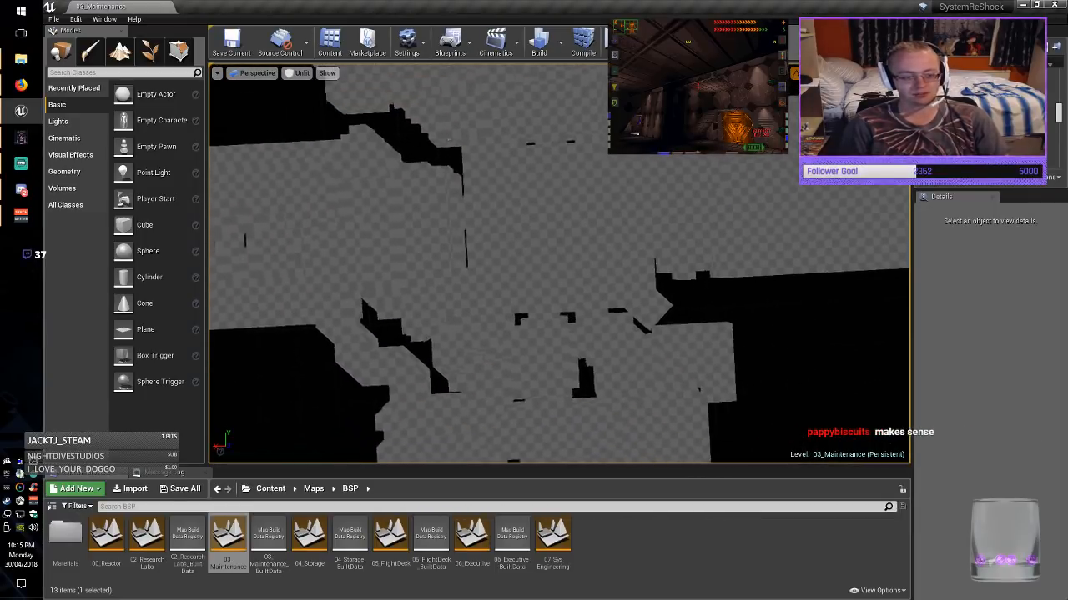
right_drag(559, 263, 503, 248)
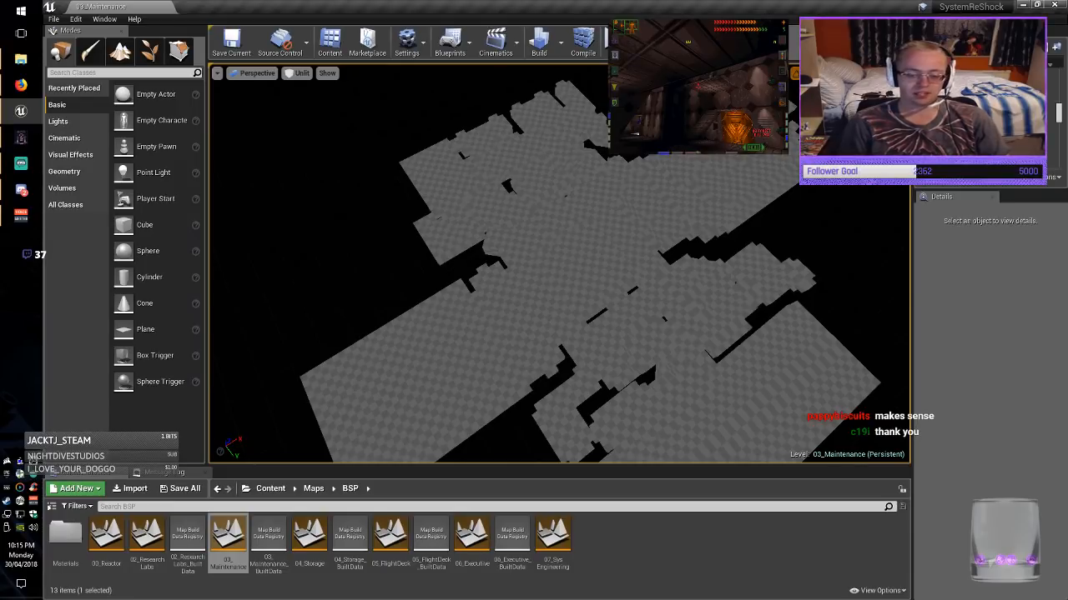
key(w)
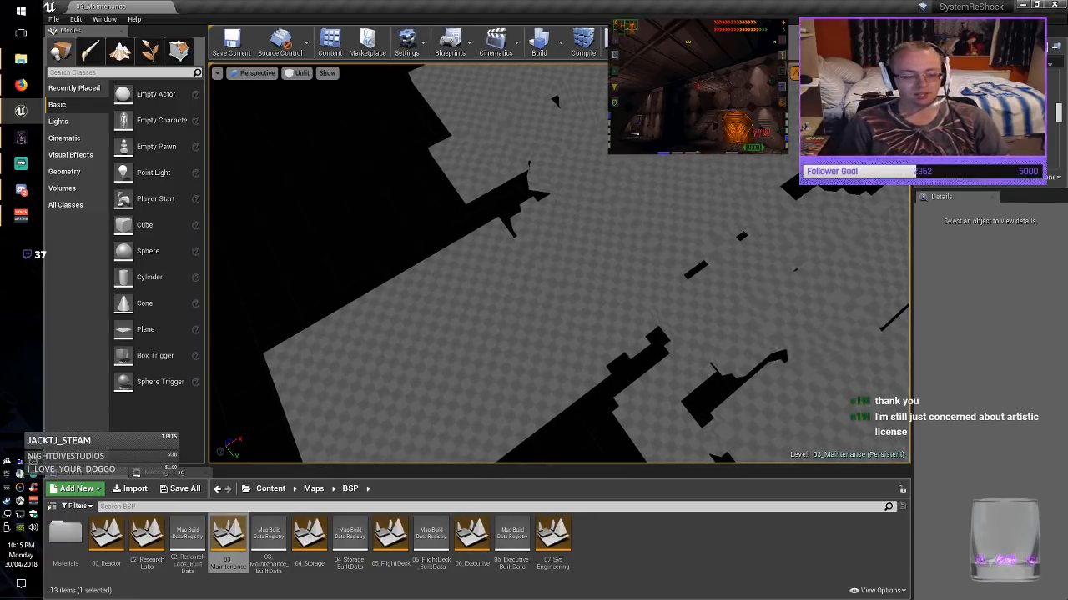
key(w)
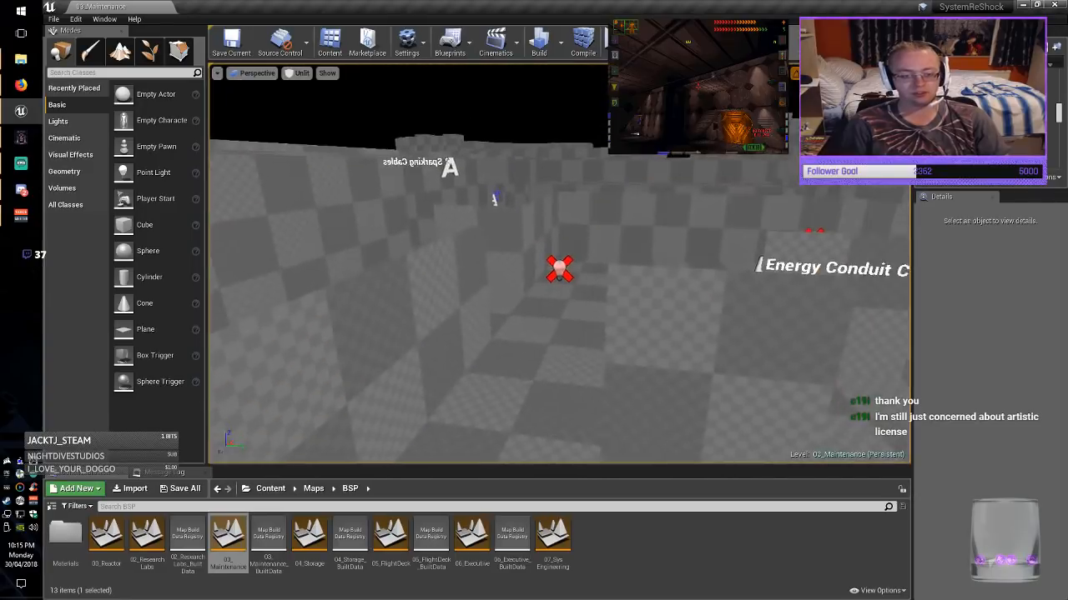
key(w)
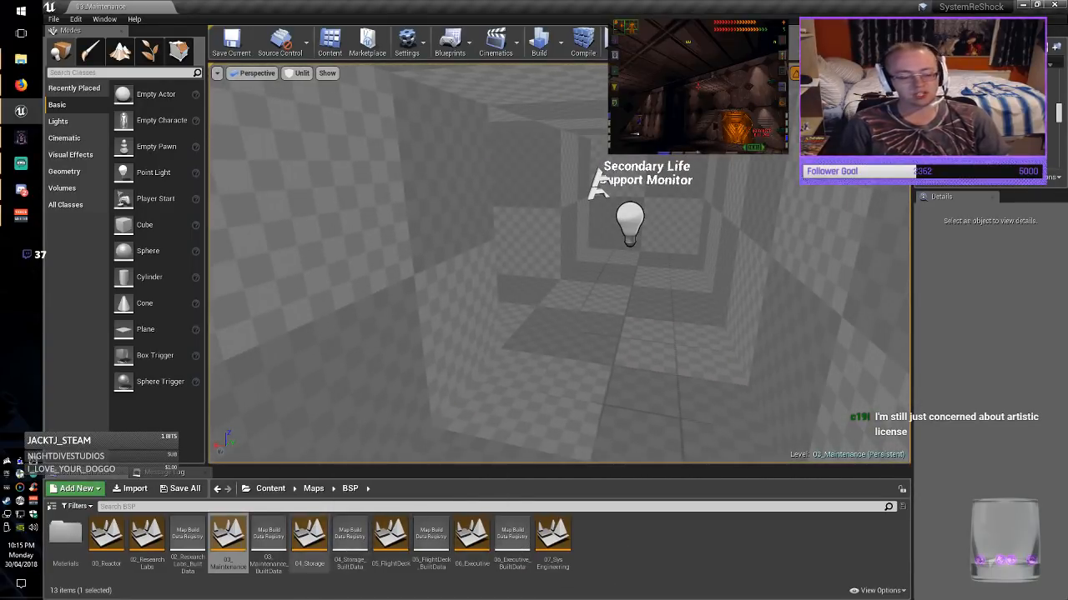
Open the 05_FlightDeck level and fly from the elevator area down the chandelier hallway.
double_click(391, 538)
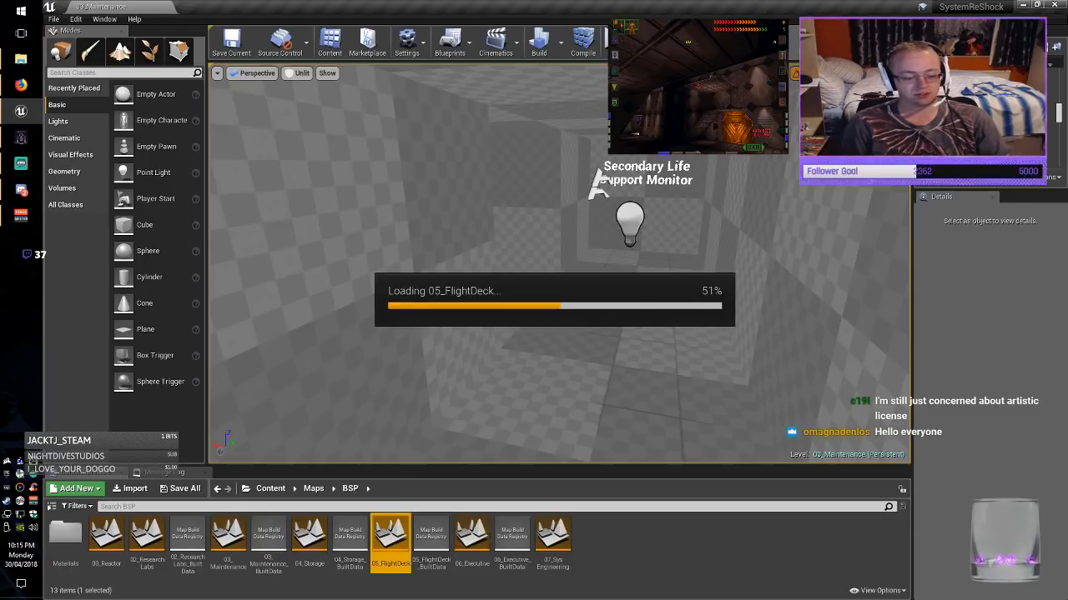
key(w)
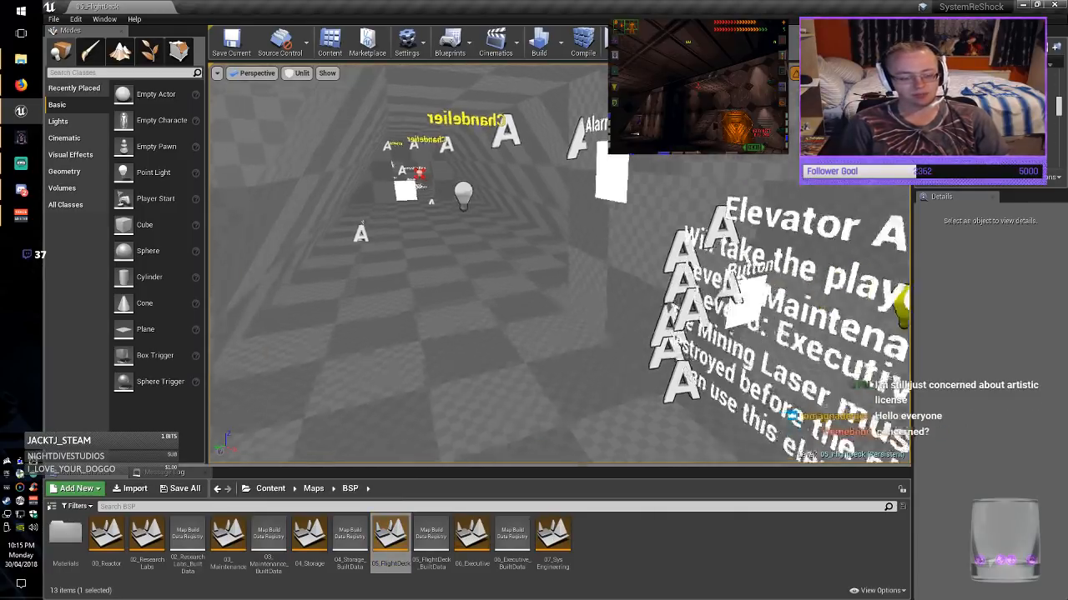
key(w)
right_drag(559, 264, 209, 242)
Set the viewport to Lit mode and tour the Flight Deck to the red-lit room with the human corpse labels.
click(297, 73)
click(350, 96)
key(w)
key(d)
key(w)
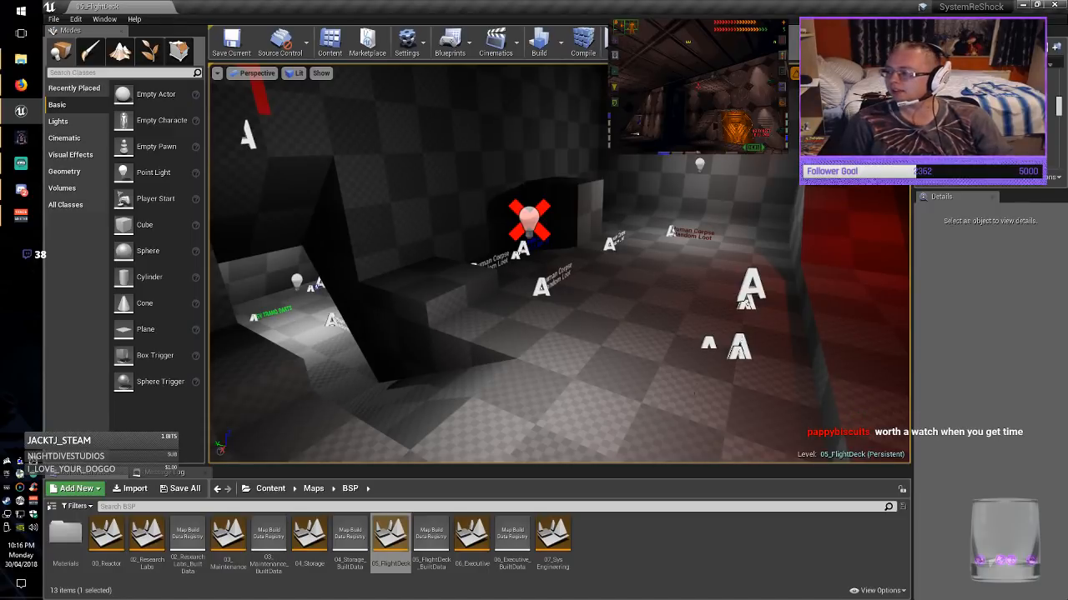
drag(695, 394, 691, 376)
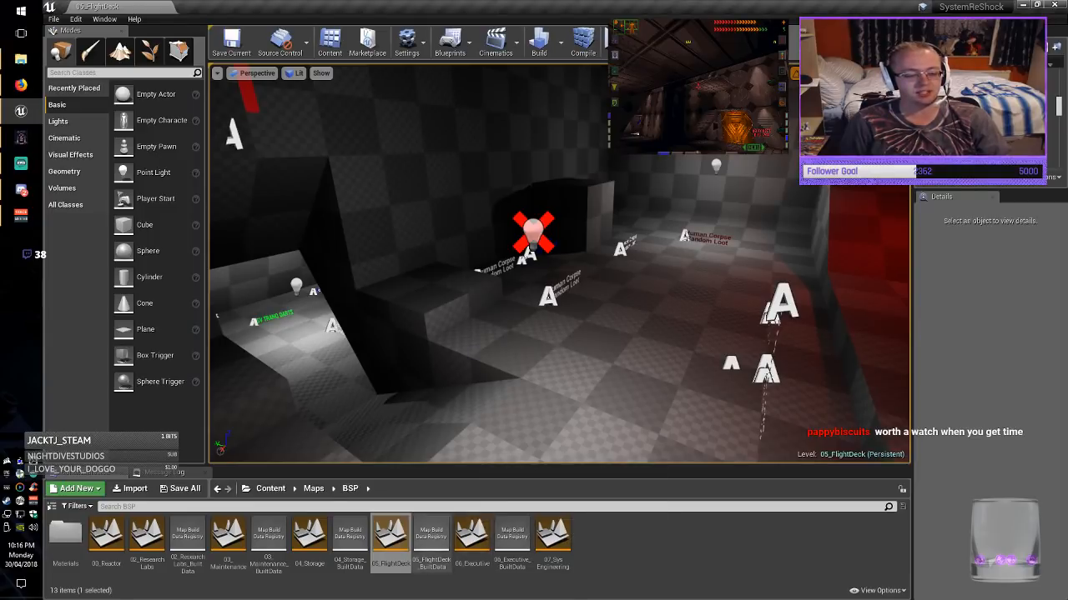
Open the 04_Storage level and tour the green repulsor lift, the yellow elevator area and the red-lit Cyborg Warrior room.
double_click(309, 538)
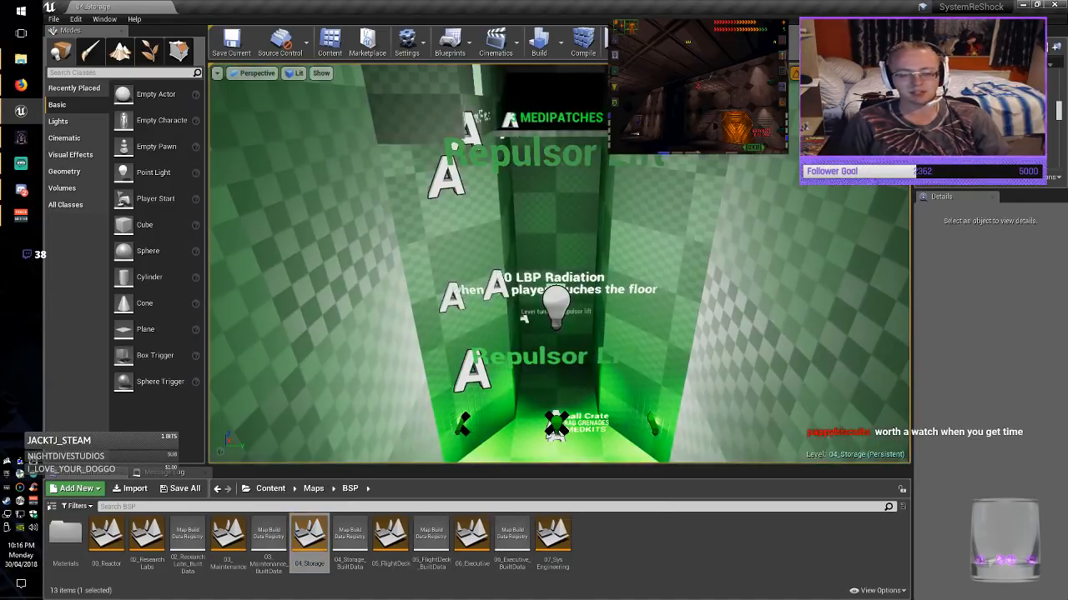
right_drag(559, 264, 701, 272)
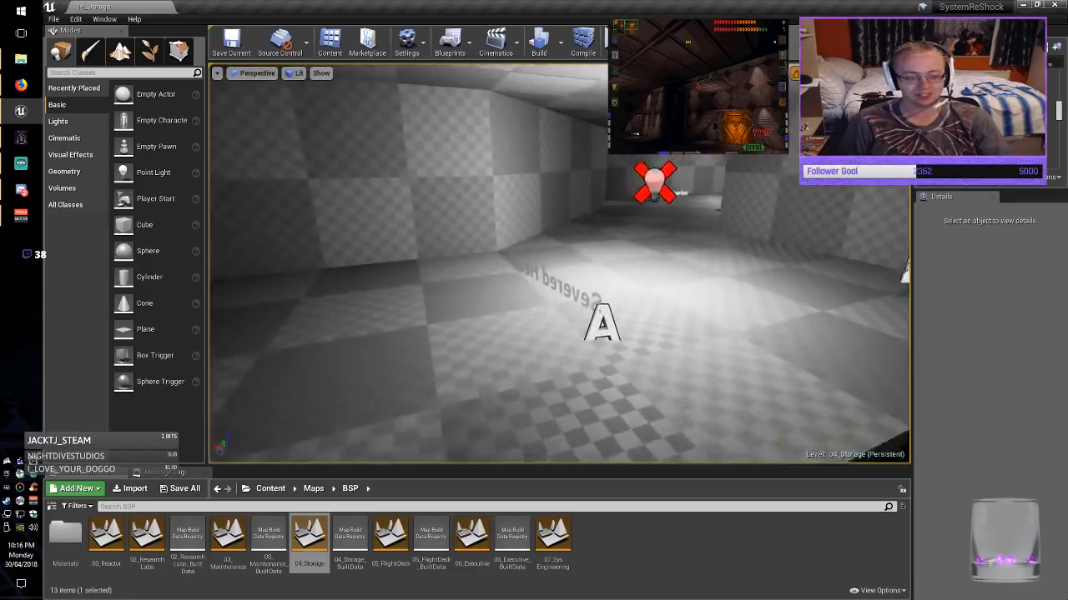
right_drag(700, 272, 688, 272)
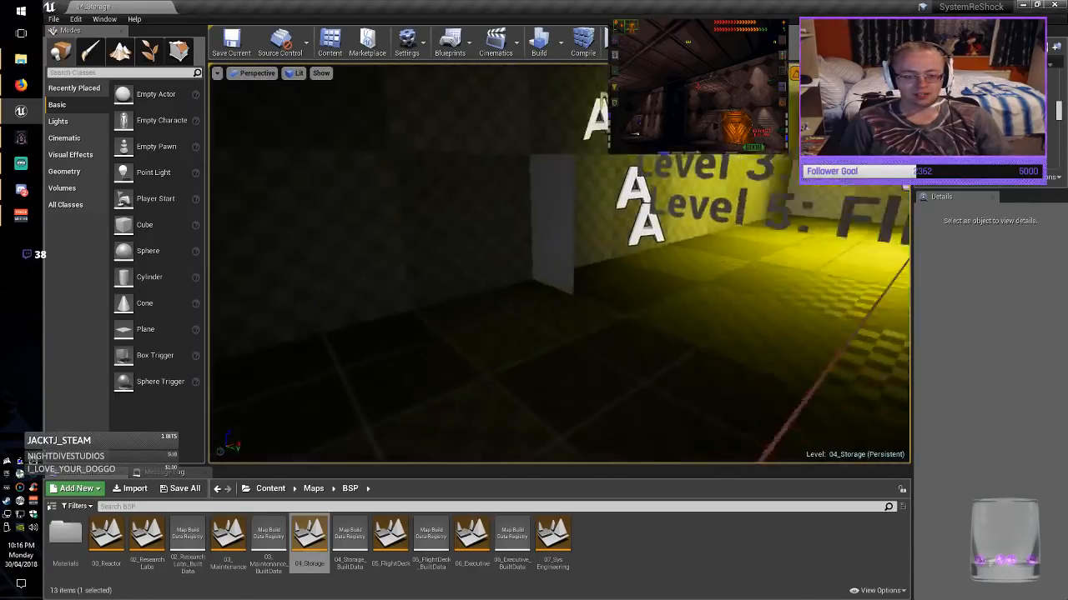
right_drag(688, 272, 701, 272)
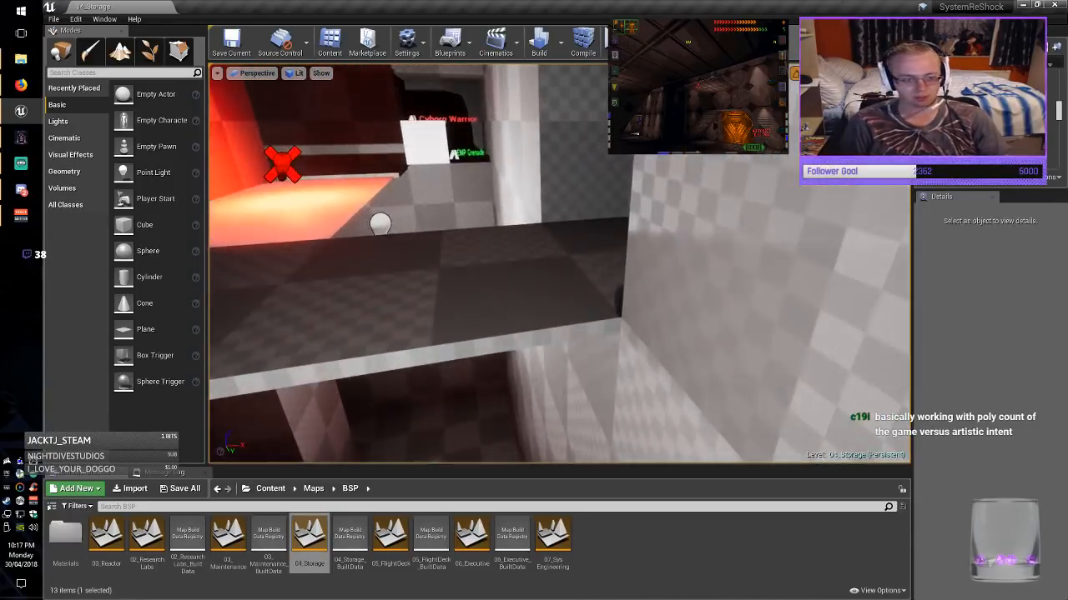
Inspect the "Nice Jump" ramp notes, the pit below, and the far room with the Static Monitor and ambush rooms.
right_drag(559, 263, 517, 263)
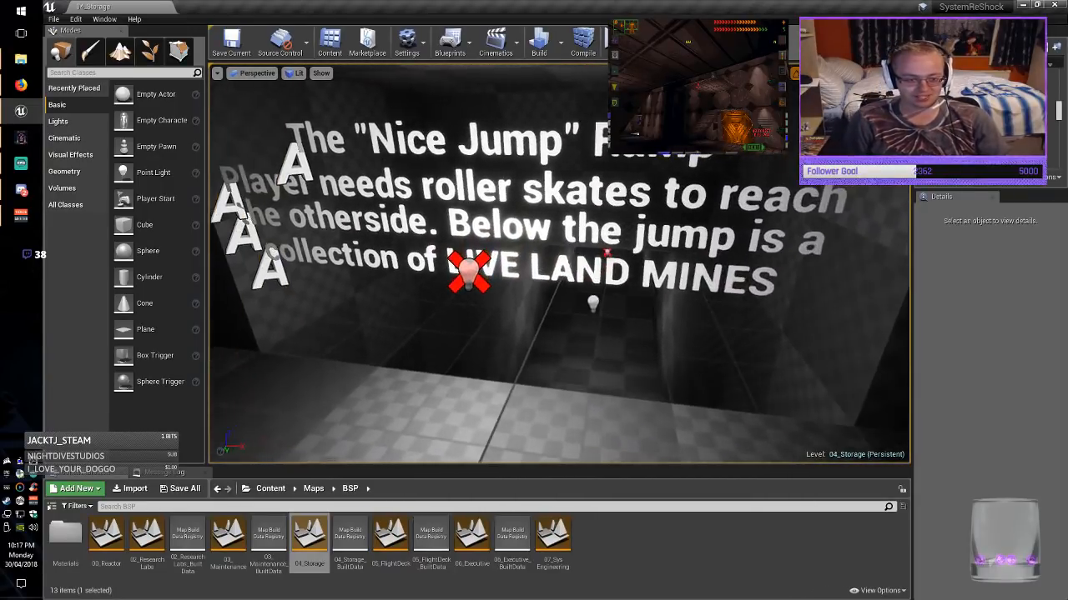
right_drag(517, 263, 509, 263)
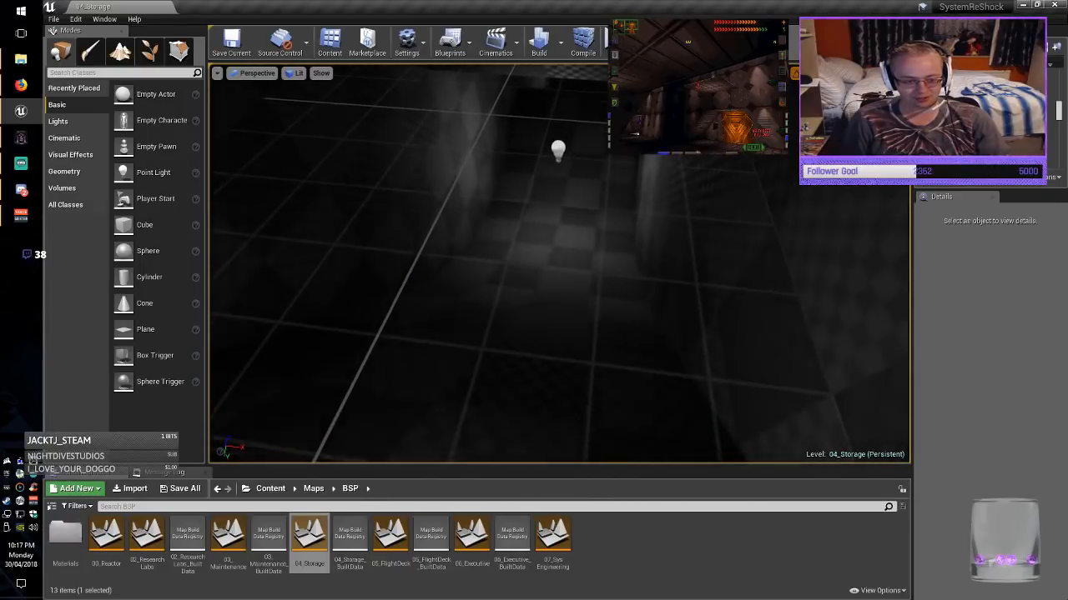
mouse_move(534, 263)
right_down()
mouse_move(546, 246)
mouse_move(554, 263)
right_up()
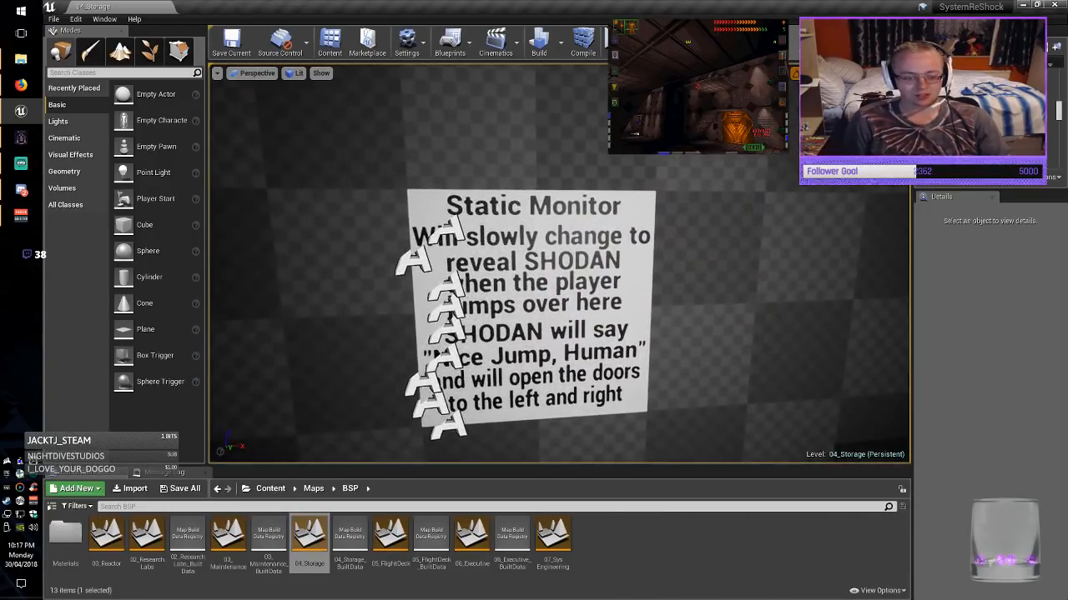
right_drag(554, 262, 568, 262)
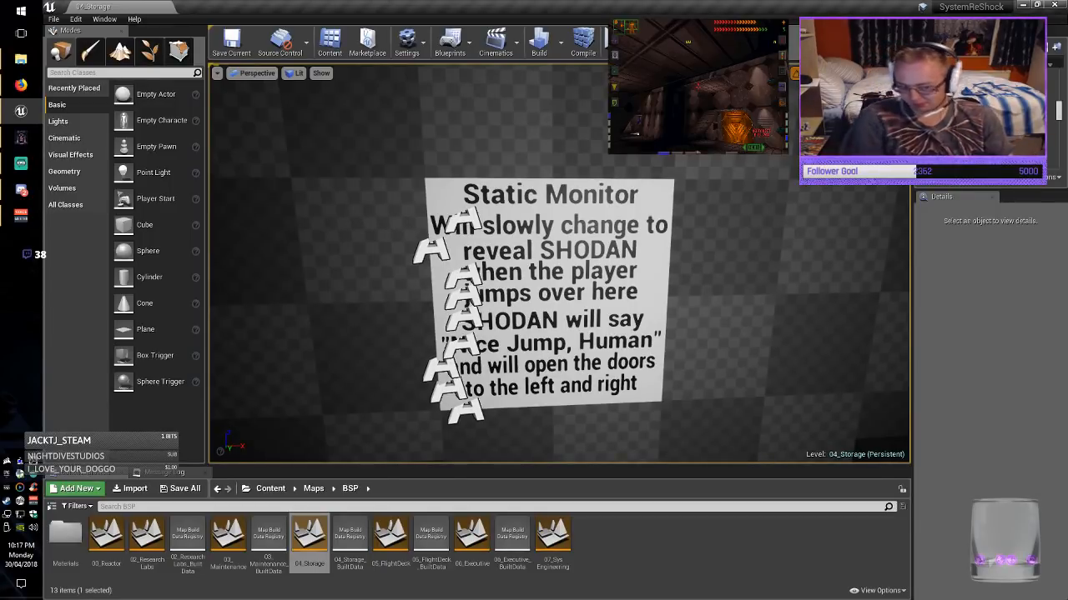
drag(567, 263, 565, 271)
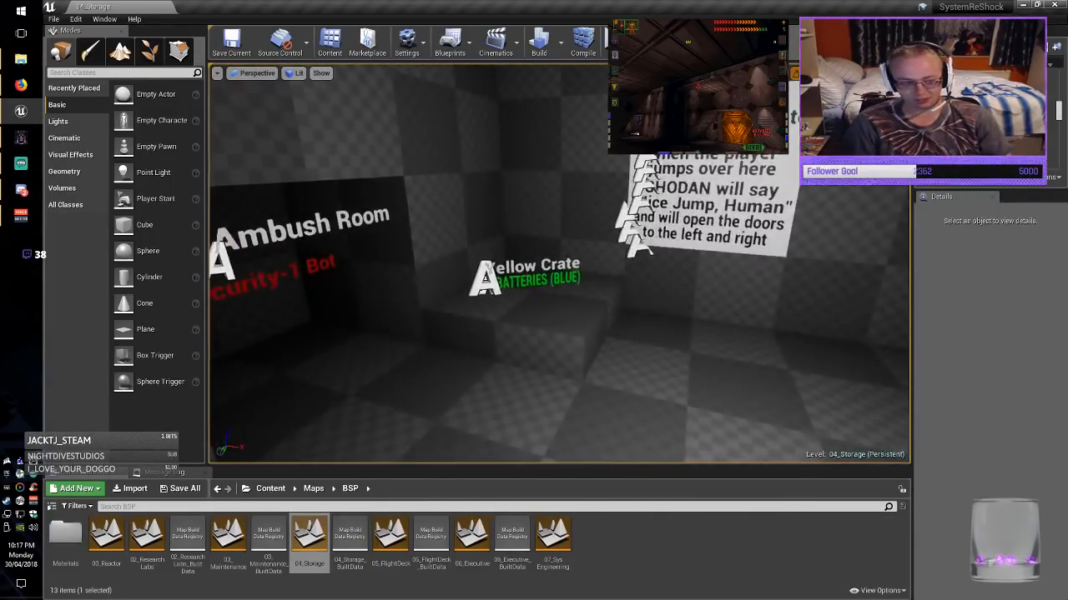
mouse_move(559, 263)
right_down()
mouse_move(884, 279)
mouse_move(809, 367)
mouse_move(884, 367)
mouse_move(825, 365)
mouse_move(734, 310)
mouse_move(878, 332)
right_up()
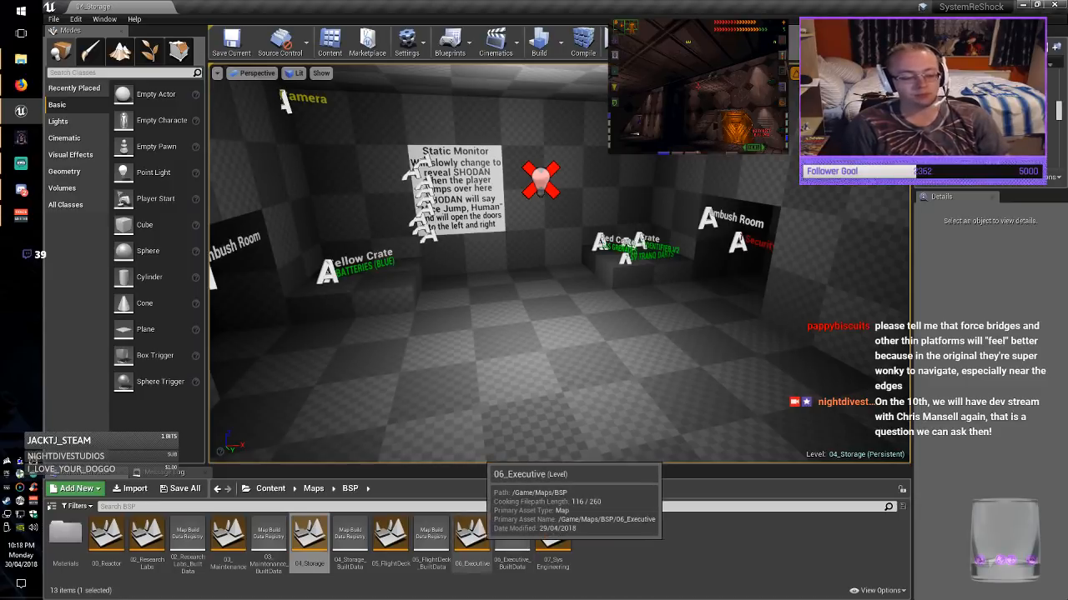
Open the 06_Executive level and set the viewport to Unlit mode.
click(472, 540)
double_click(472, 538)
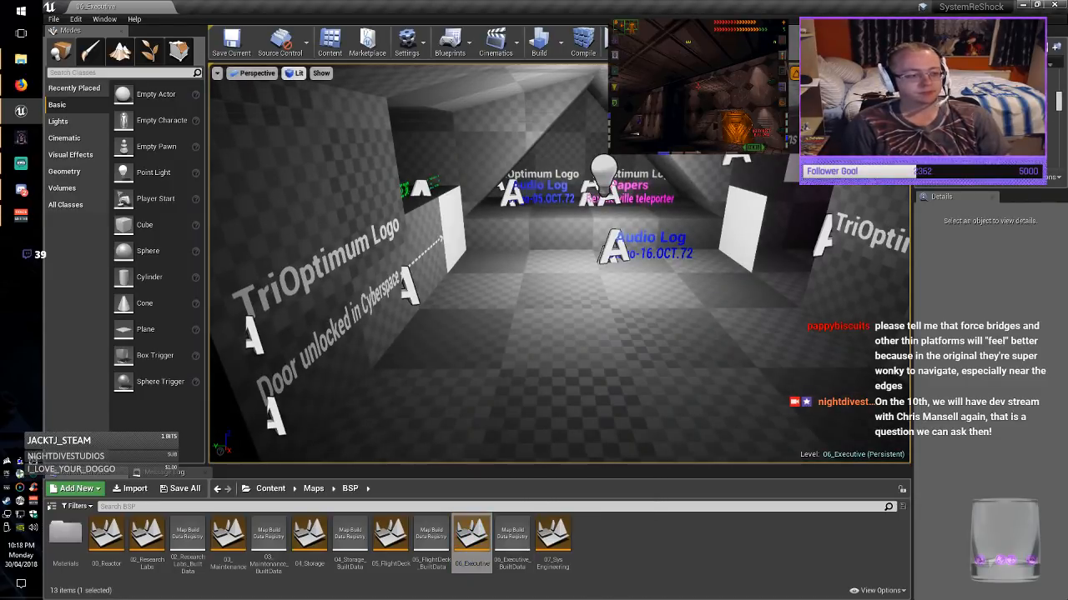
click(294, 73)
click(311, 108)
right_drag(501, 284, 559, 282)
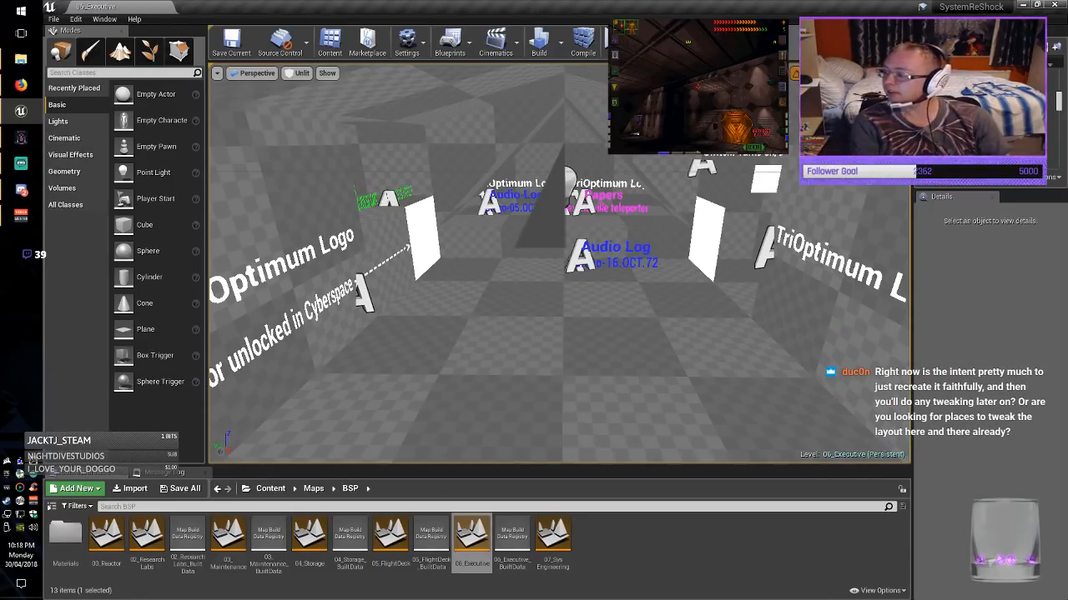
Fly through the Executive level and out above it to examine its overall layout from several angles.
right_drag(559, 282, 576, 342)
key(w)
key(w)
key(w)
key(s)
key(s)
key(d)
key(s)
key(s)
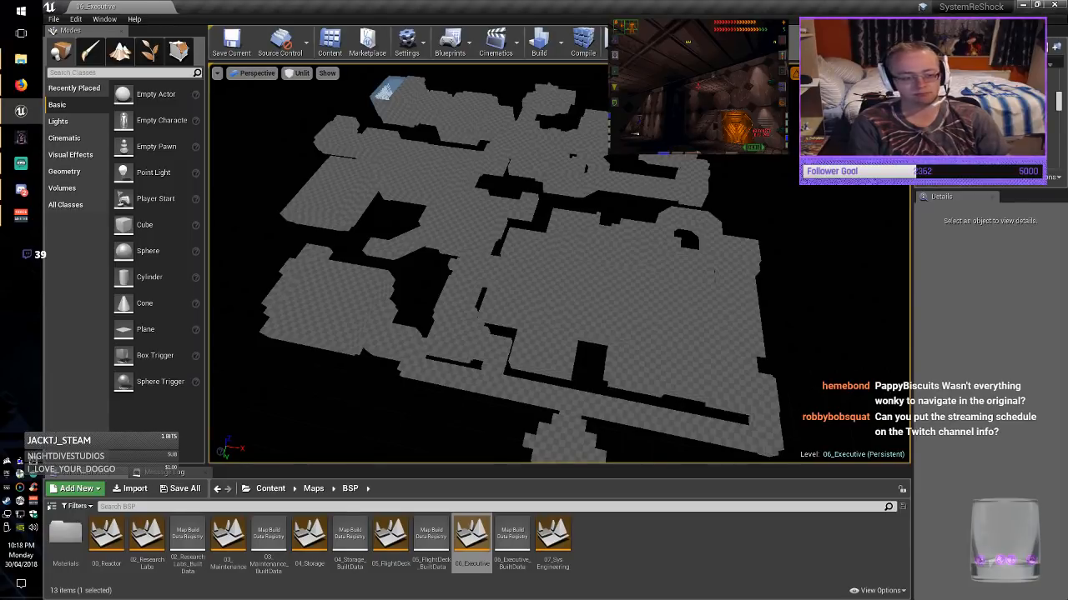
middle_drag(559, 264, 638, 355)
right_drag(559, 264, 467, 213)
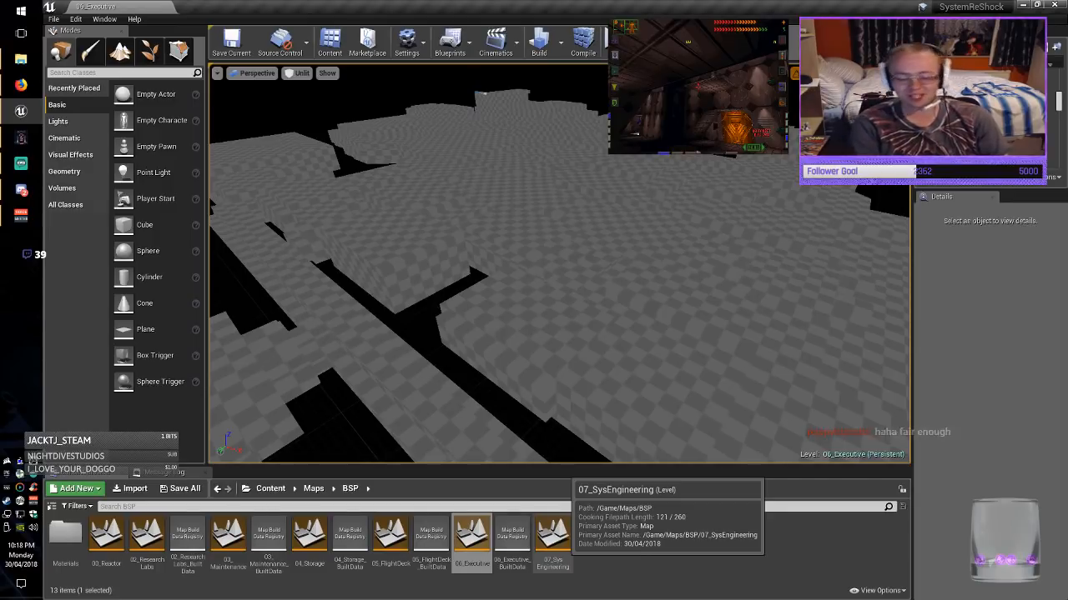
Open the 07_SysEngineering level and view its unfinished blockout from outside, then closer to the crate and audio log labels.
double_click(552, 540)
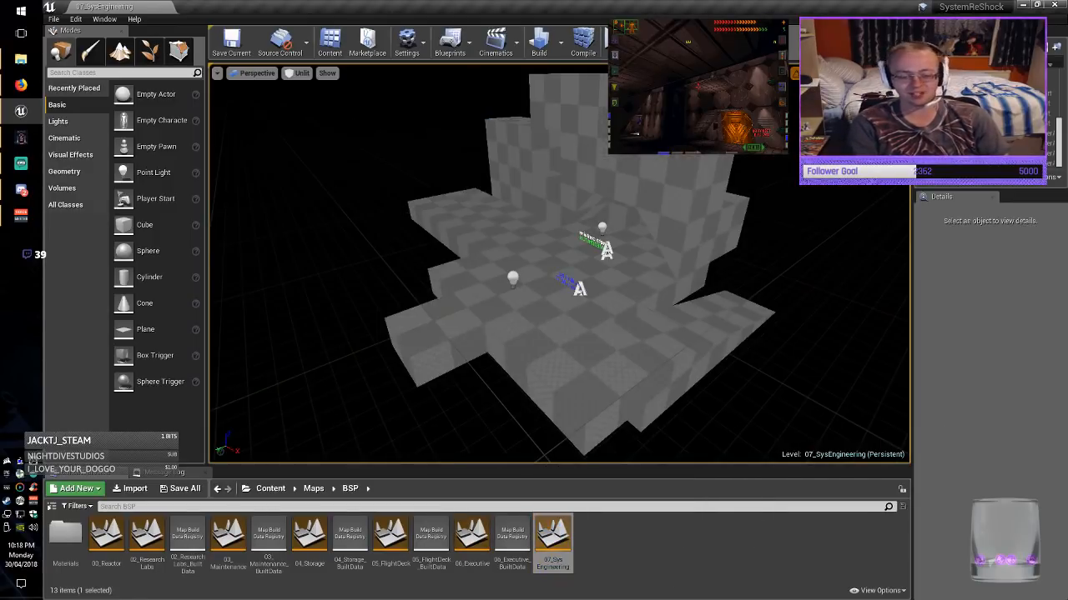
right_drag(559, 267, 575, 267)
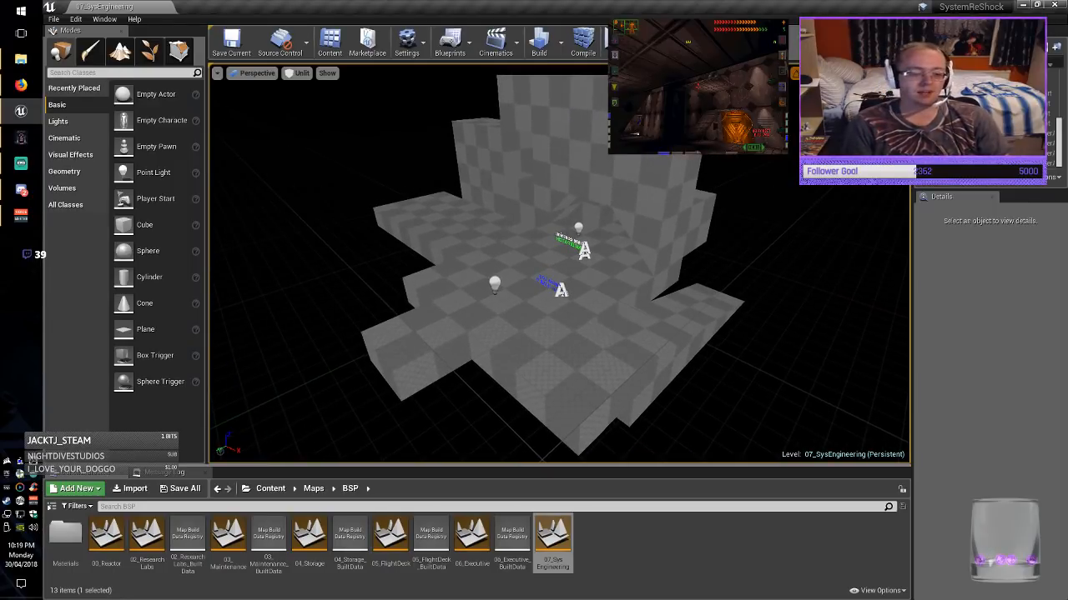
mouse_move(575, 267)
right_down()
mouse_move(562, 264)
mouse_move(571, 261)
right_up()
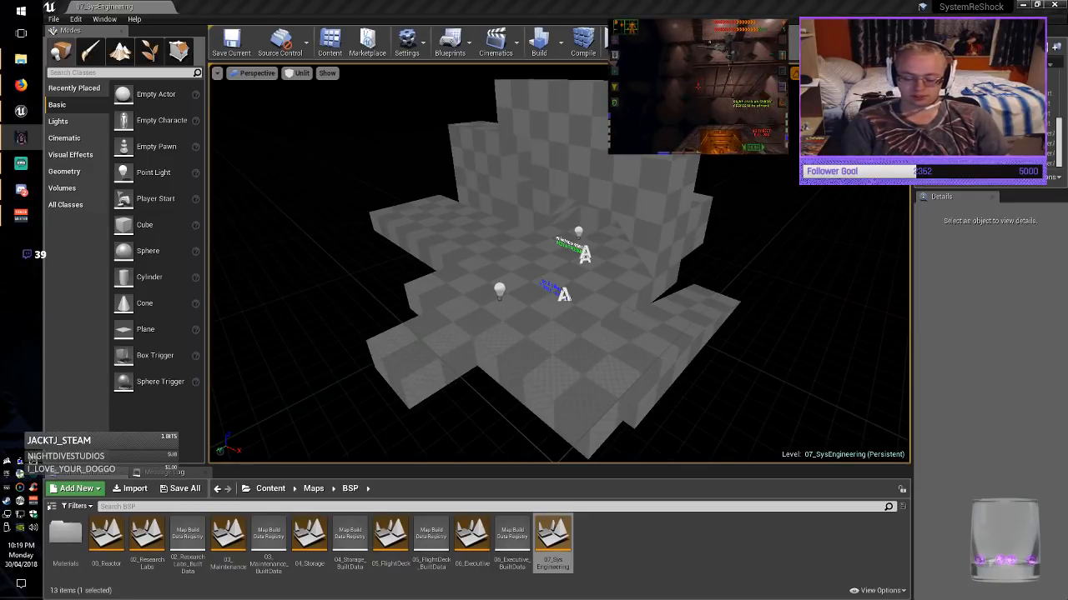
key(w)
right_drag(559, 264, 506, 214)
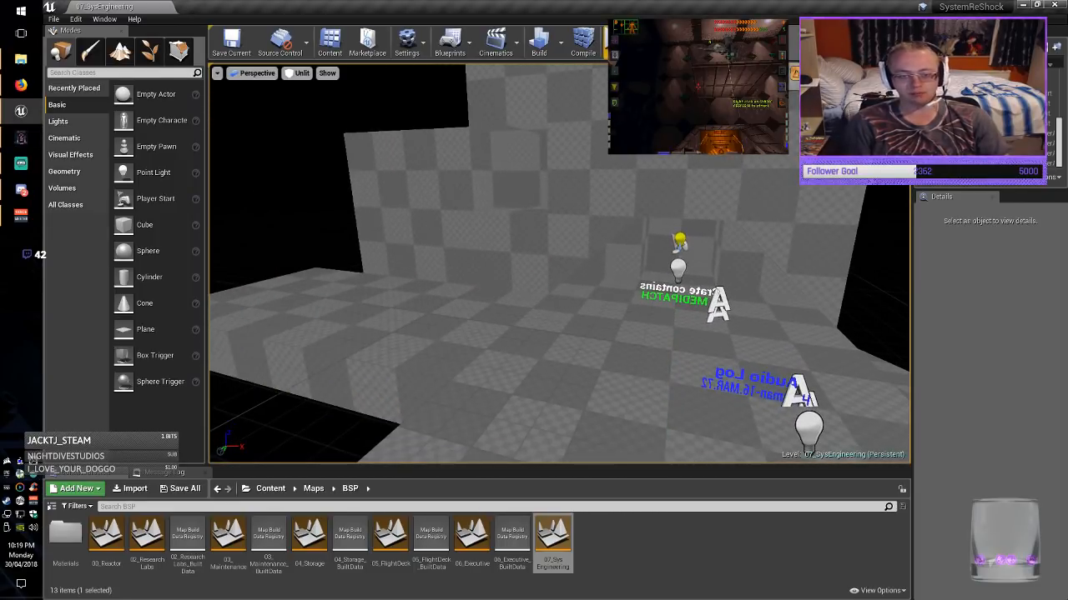
Play the SysEngineering level in the viewport, walk around to the yellow-lit alcove, and end the play session.
key(alt+p)
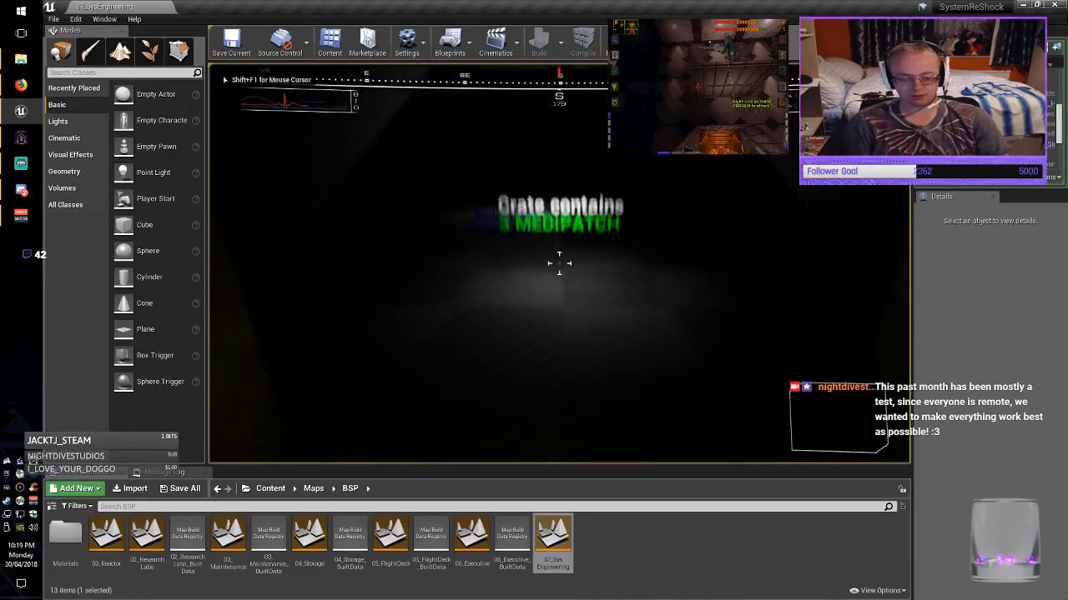
key(w)
key(w)
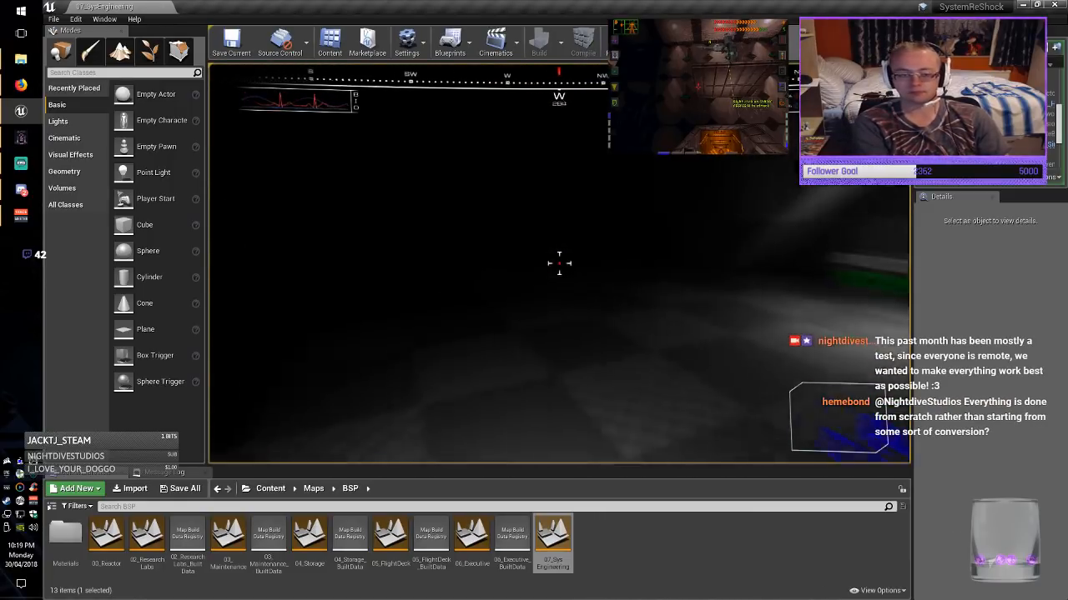
key(w)
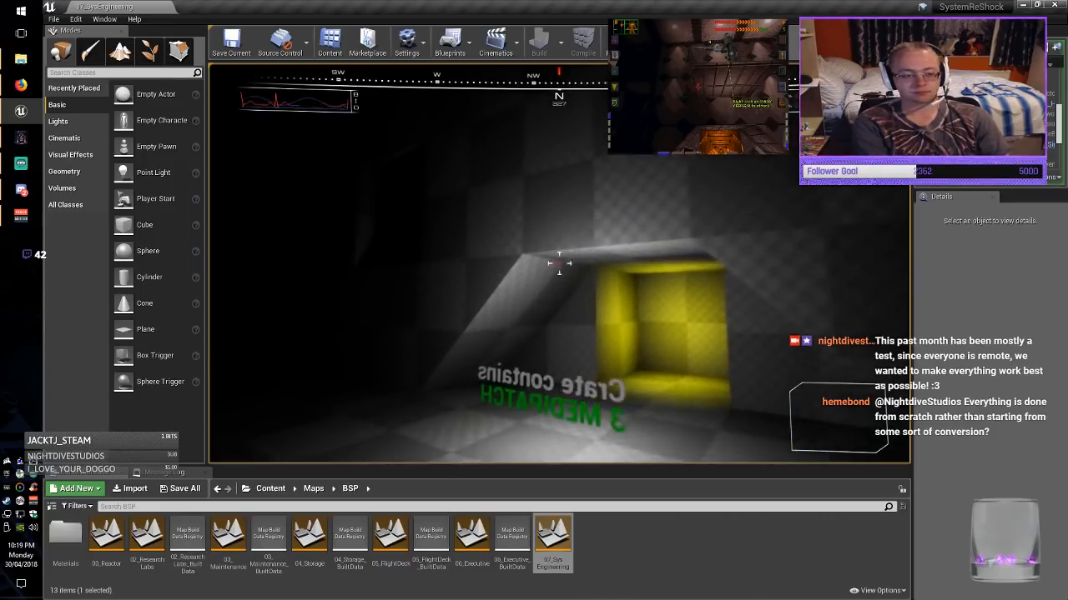
key(Escape)
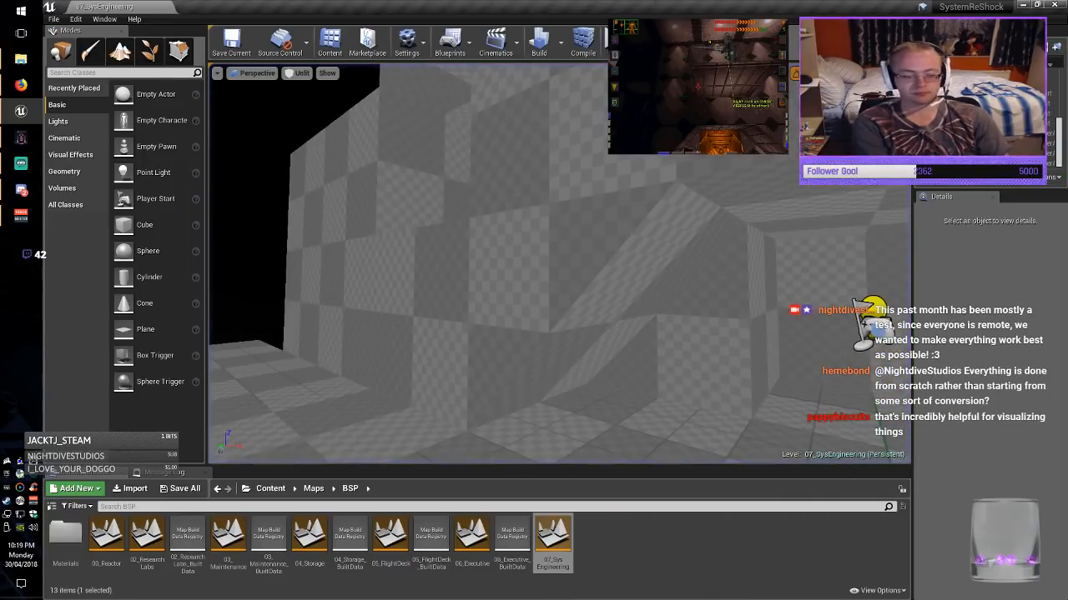
Pull the editor view back from the wall to show the SysEngineering blockout with its player start and crate label.
key(Down)
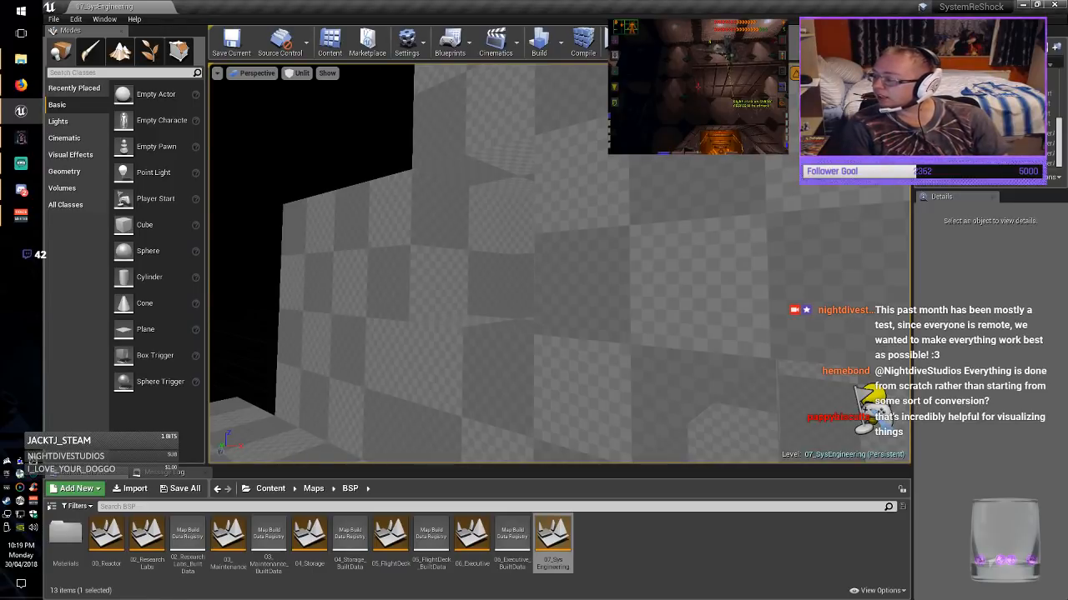
right_drag(559, 263, 647, 351)
key(s)
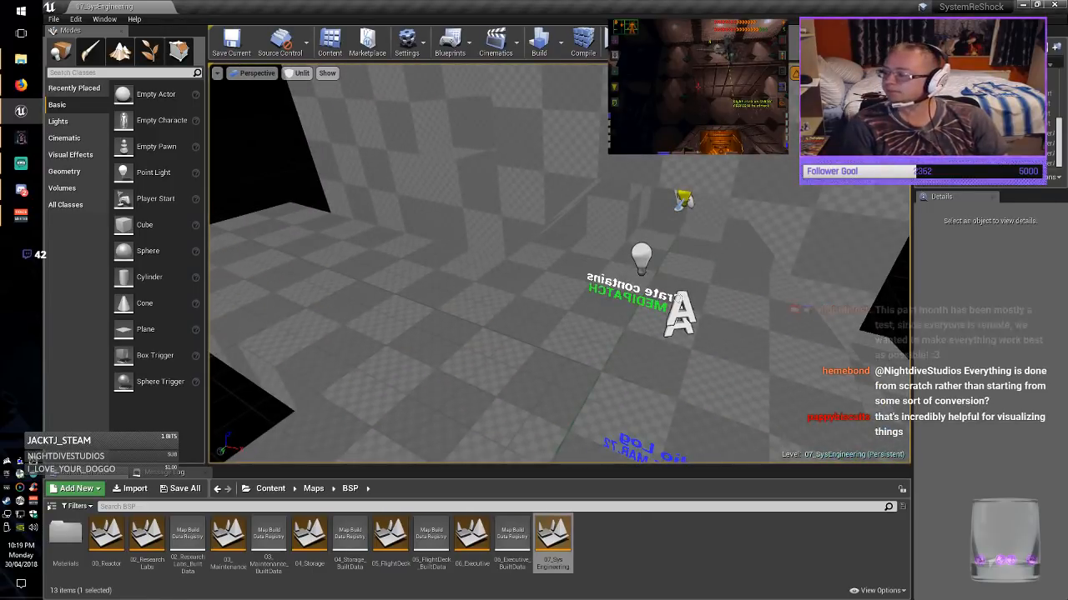
key(s)
right_drag(559, 263, 534, 213)
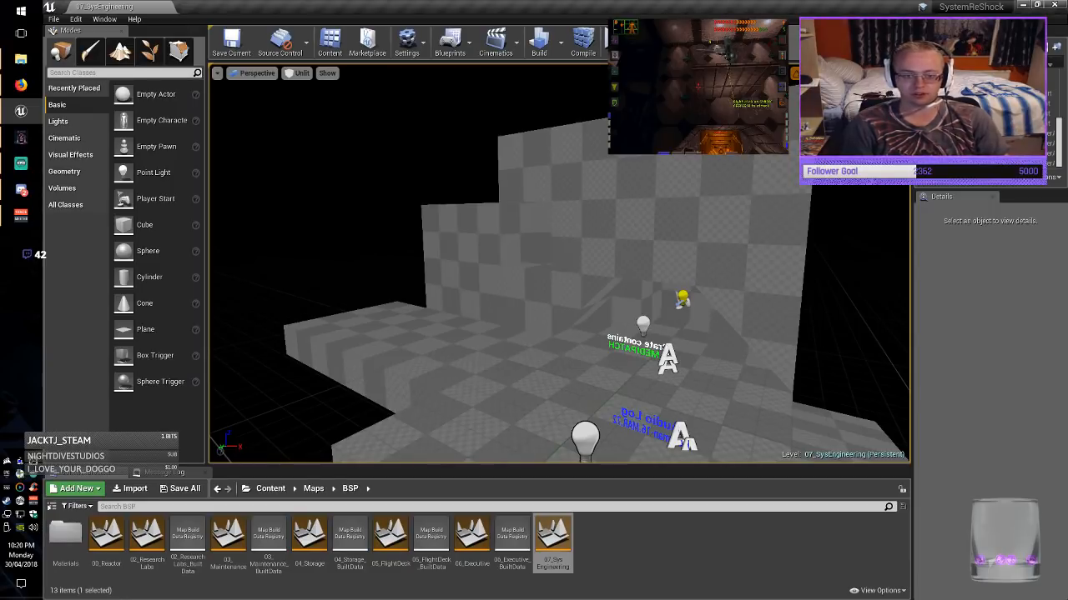
Examine the SysEngineering blockout's walls, floor and item labels from several angles, switching to the original game to compare the room layout.
mouse_move(559, 263)
right_down()
mouse_move(563, 304)
mouse_move(577, 267)
right_up()
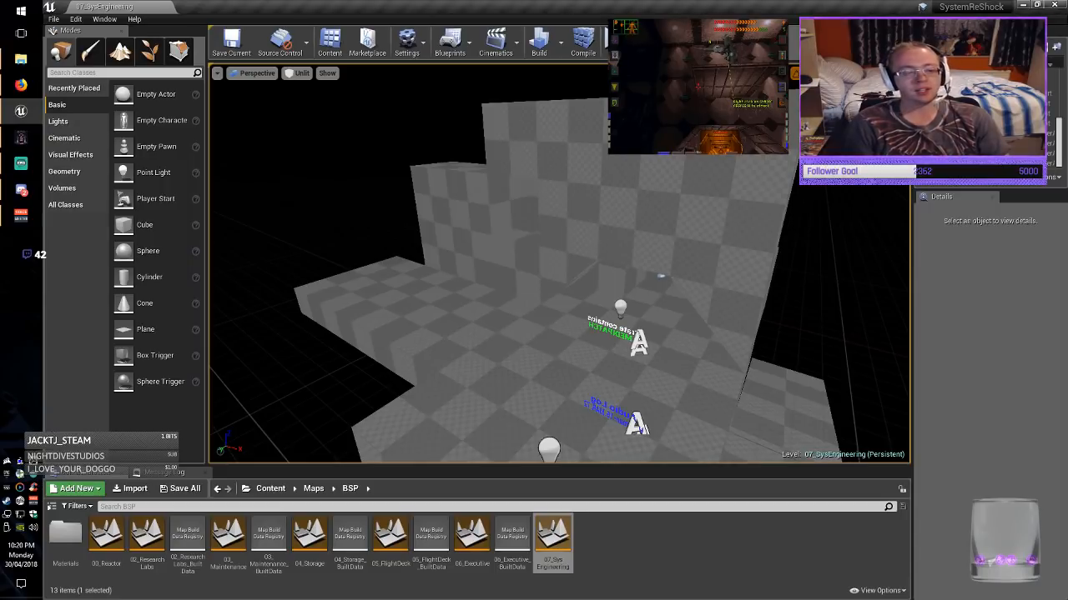
mouse_move(559, 263)
right_down()
mouse_move(559, 288)
mouse_move(567, 265)
right_up()
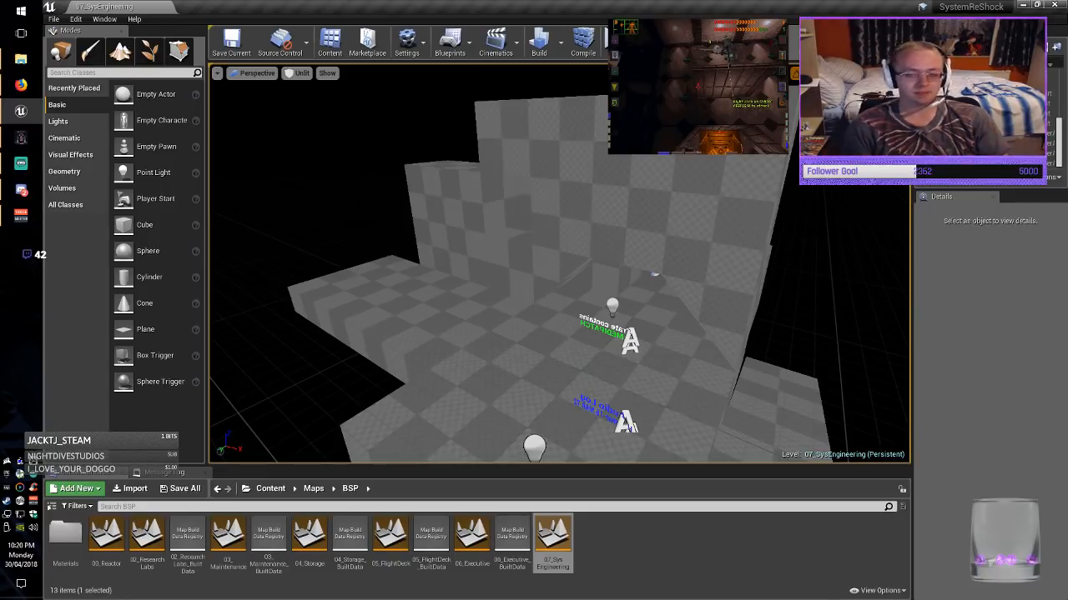
right_drag(559, 264, 538, 243)
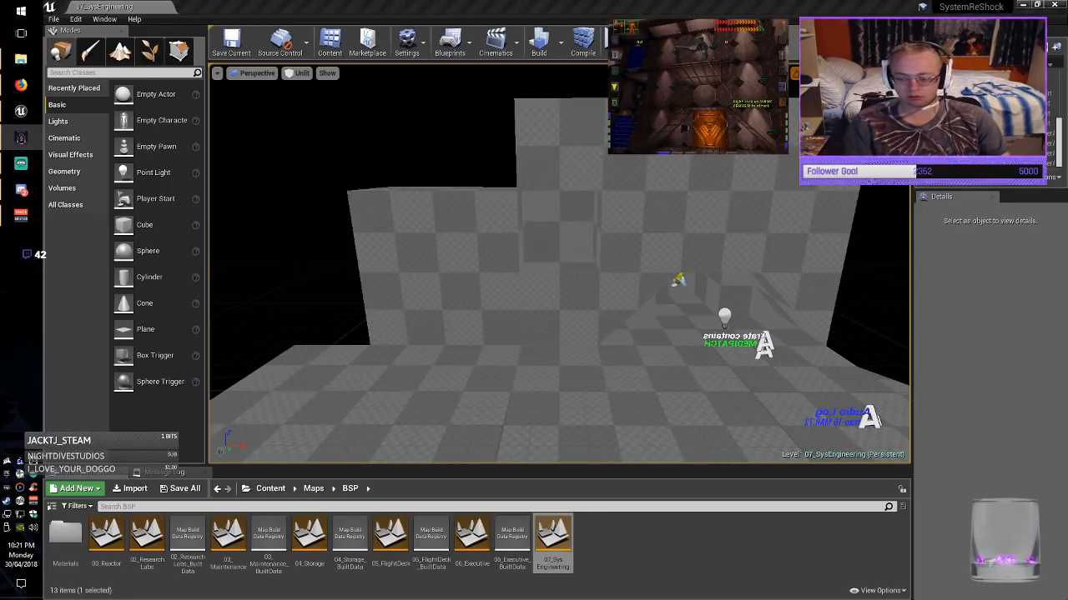
right_drag(558, 264, 378, 301)
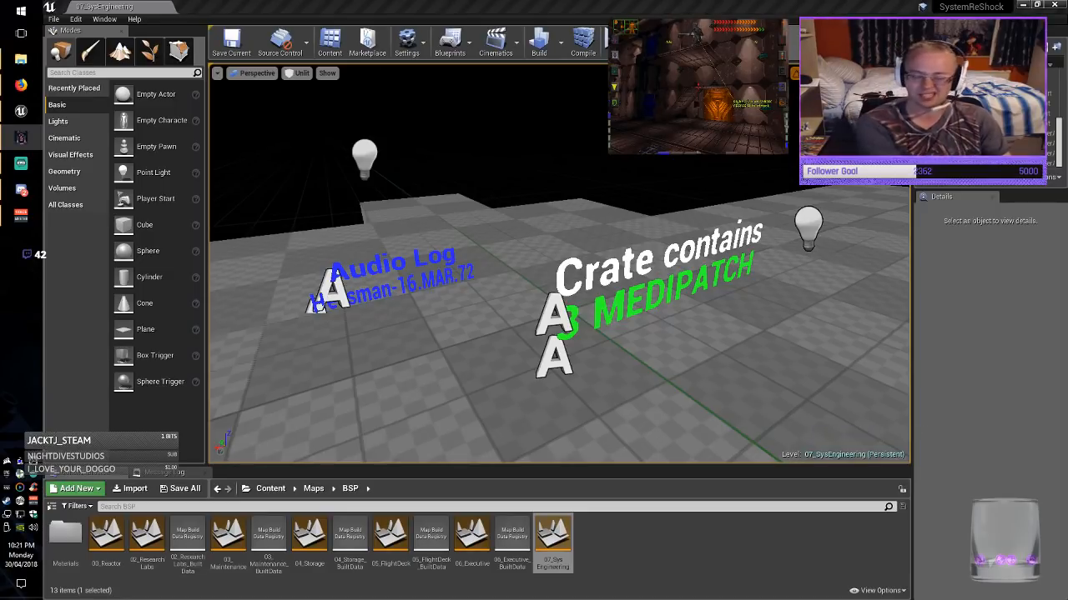
right_drag(558, 264, 837, 262)
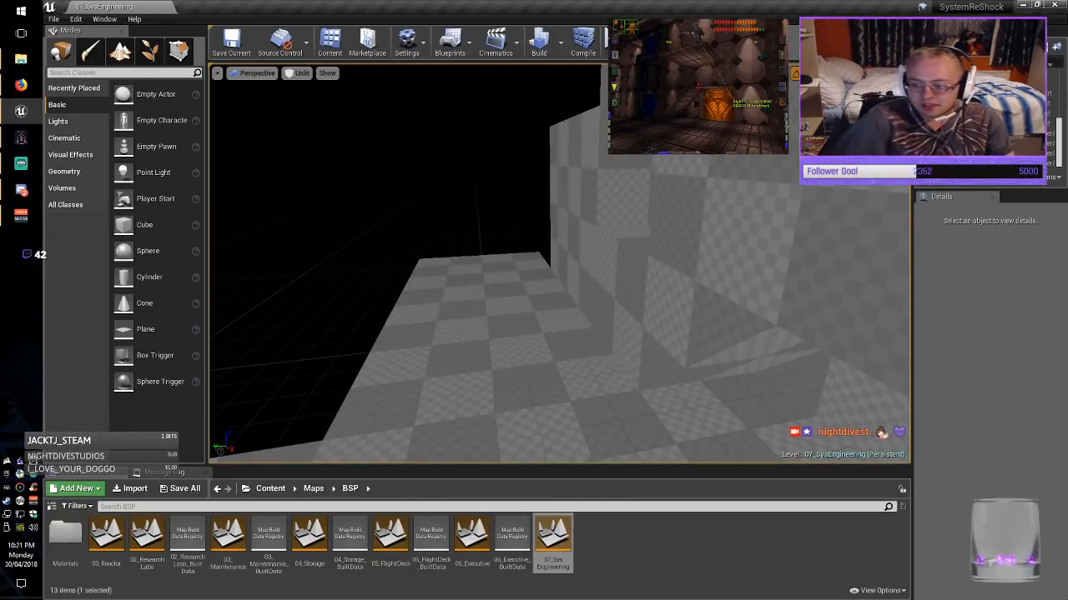
key(alt+Tab)
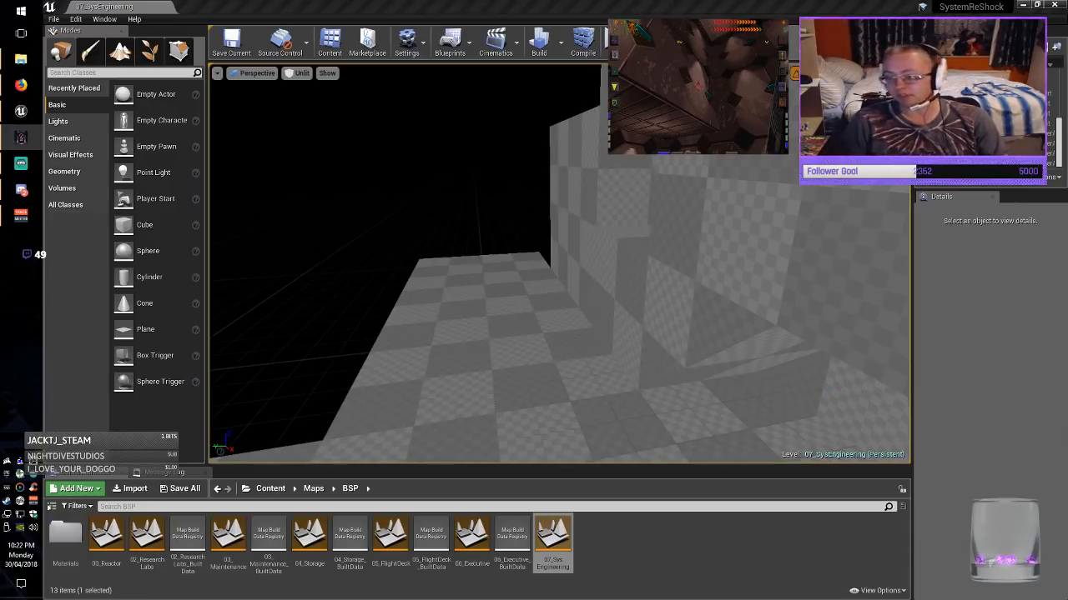
right_drag(559, 264, 509, 280)
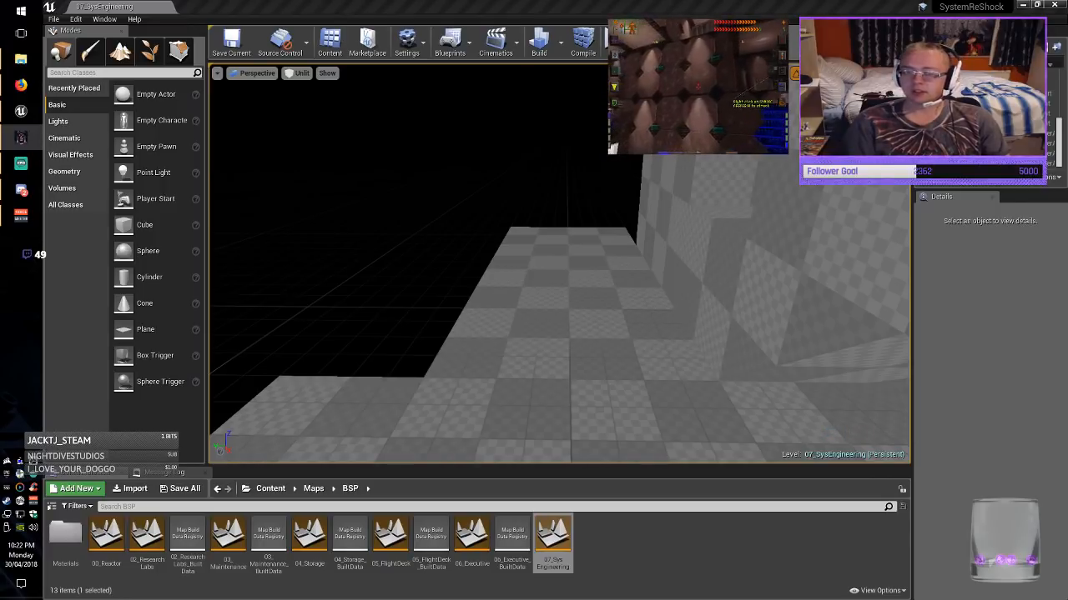
right_drag(559, 263, 510, 266)
key(alt+Tab)
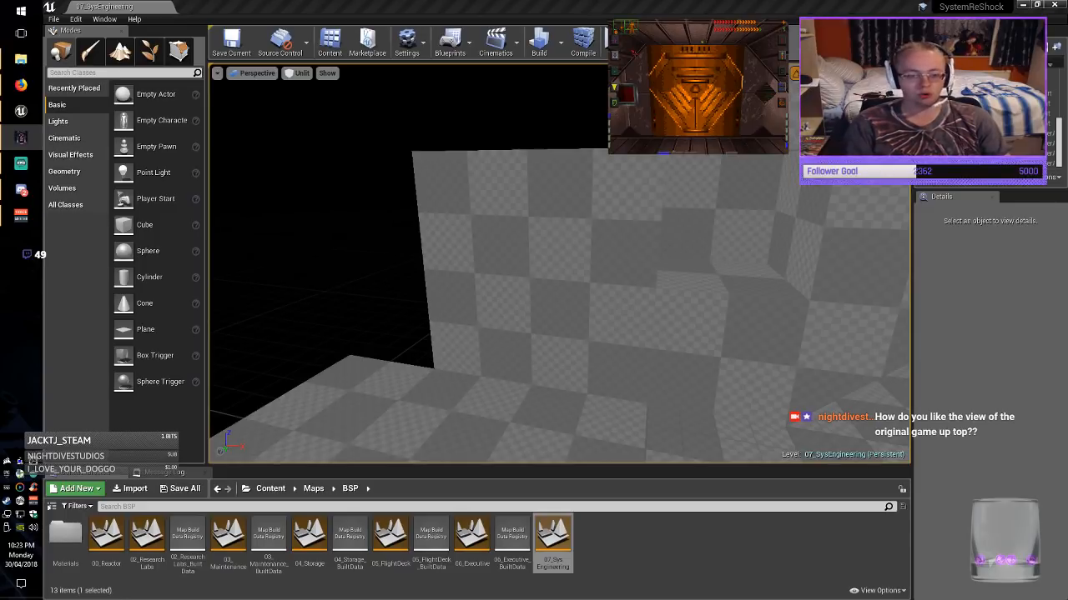
click(542, 271)
key(Escape)
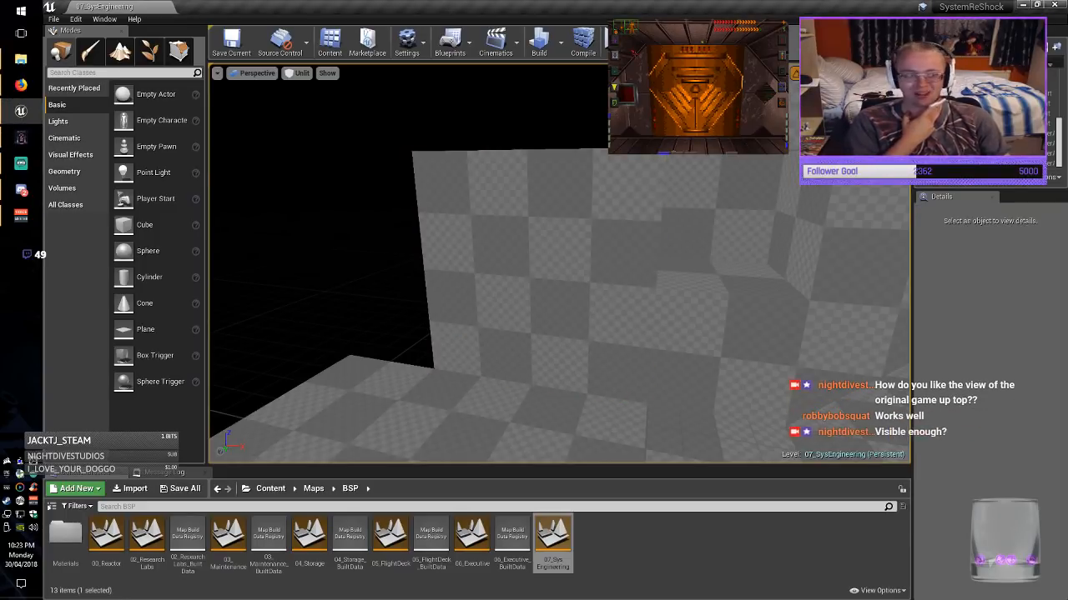
right_drag(559, 264, 621, 251)
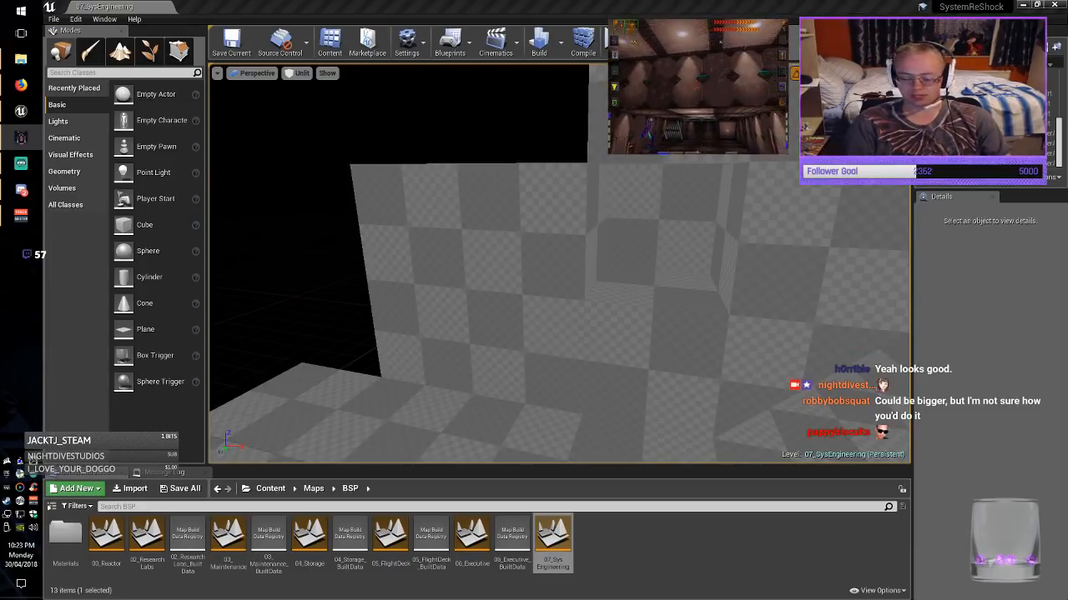
Duplicate the 400-unit wall block at the blockout's open end and place the copy higher up, past the block's outer edge.
right_drag(558, 267, 450, 251)
click(534, 275)
right_drag(534, 275, 488, 275)
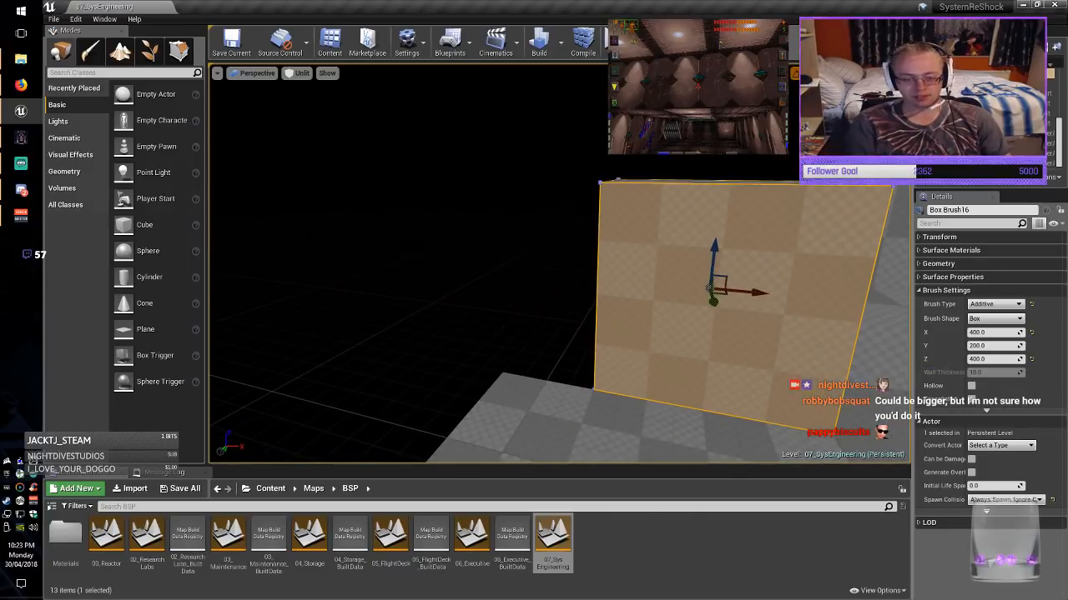
mouse_move(724, 274)
alt+mouse_down()
mouse_move(517, 100)
mouse_move(521, 57)
mouse_move(510, 62)
alt+mouse_up()
mouse_move(516, 79)
right_down()
mouse_move(500, 51)
mouse_move(513, 50)
right_up()
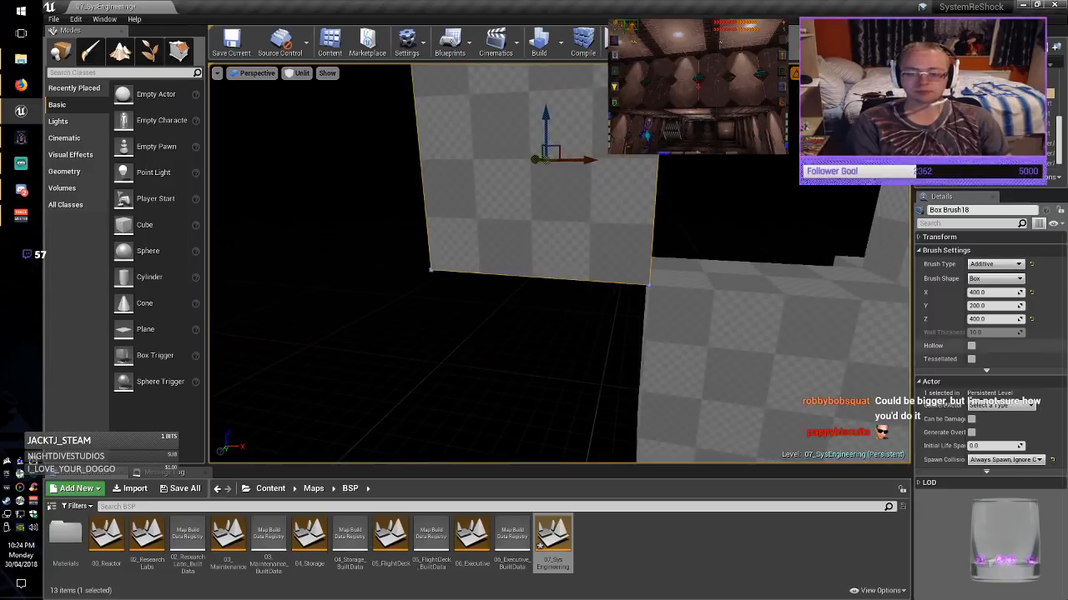
Resize the raised copy to 200 in Z and 600 in X, shifting it down and outward along X to realign its edges.
click(991, 319)
text(200)
key(Return)
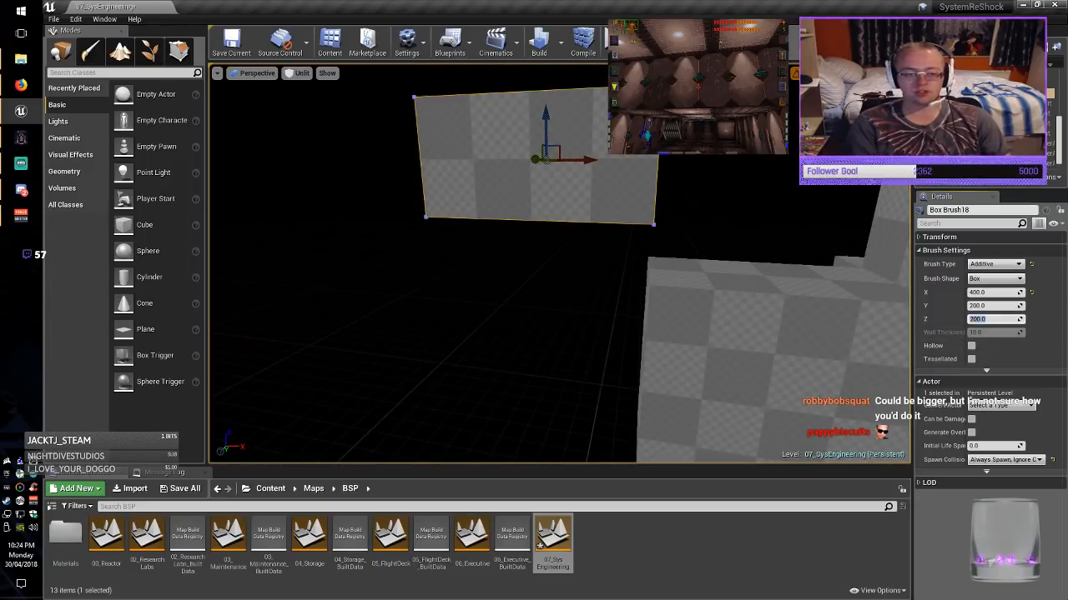
drag(547, 140, 547, 165)
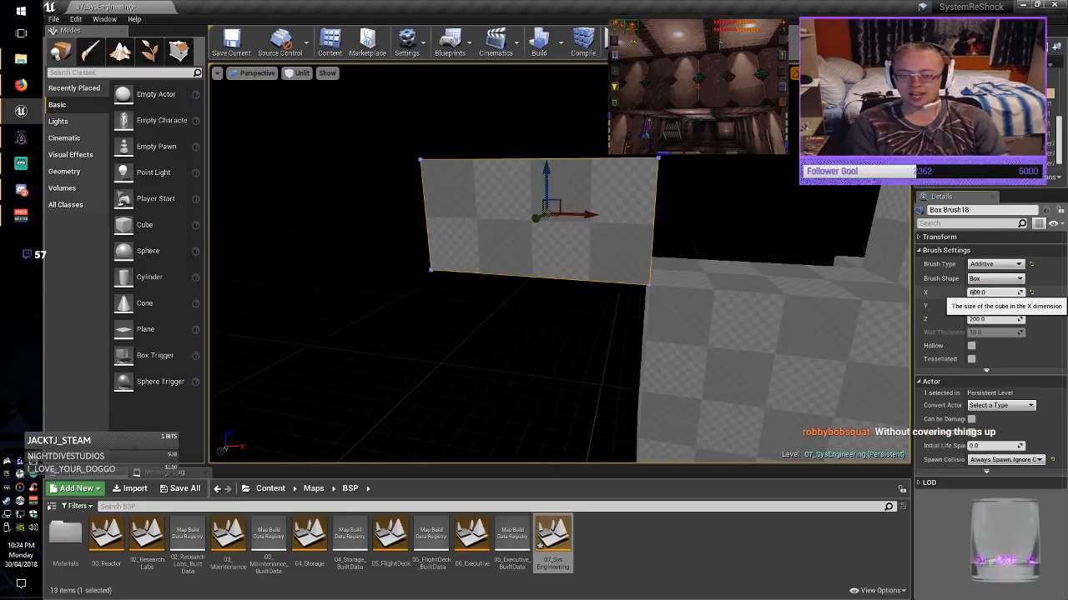
key(Return)
drag(588, 214, 540, 211)
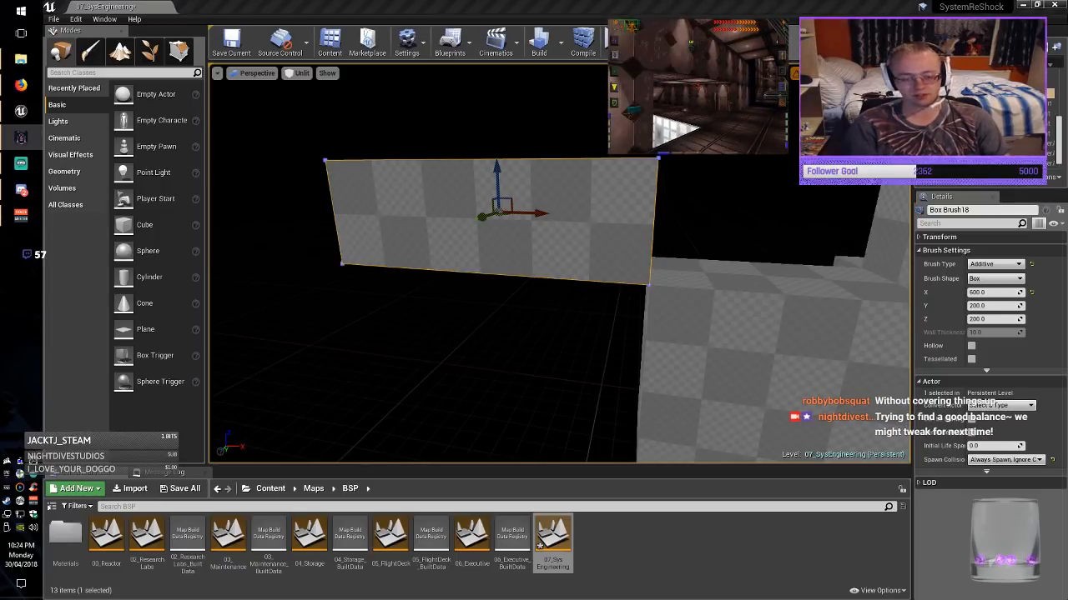
Duplicate the lower 400-unit wall block along X, leaving an open gap below the raised block.
mouse_move(534, 333)
right_down()
mouse_move(617, 333)
mouse_move(501, 359)
mouse_move(426, 359)
mouse_move(484, 359)
right_up()
click(580, 350)
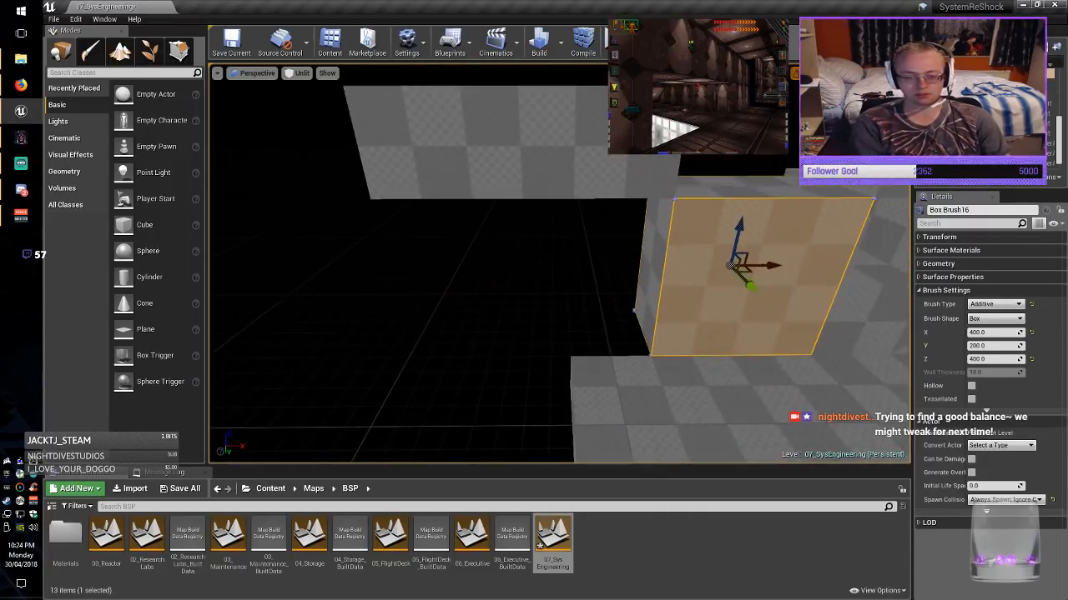
alt+drag(767, 266, 362, 252)
right_drag(362, 253, 324, 271)
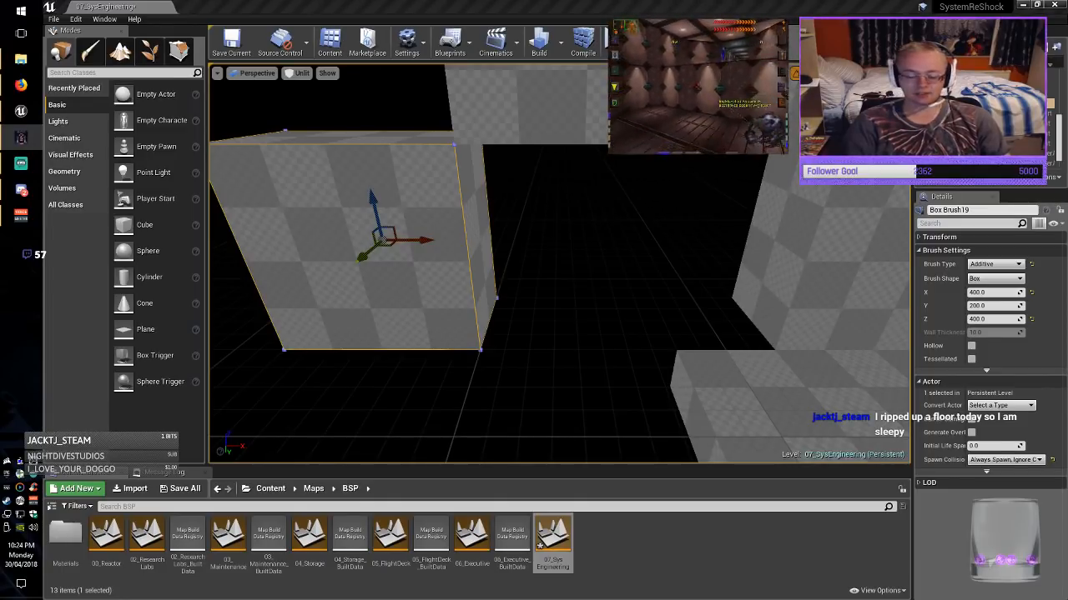
Duplicate the new wall block outward along X and set the copy's X size to 800.
key(f)
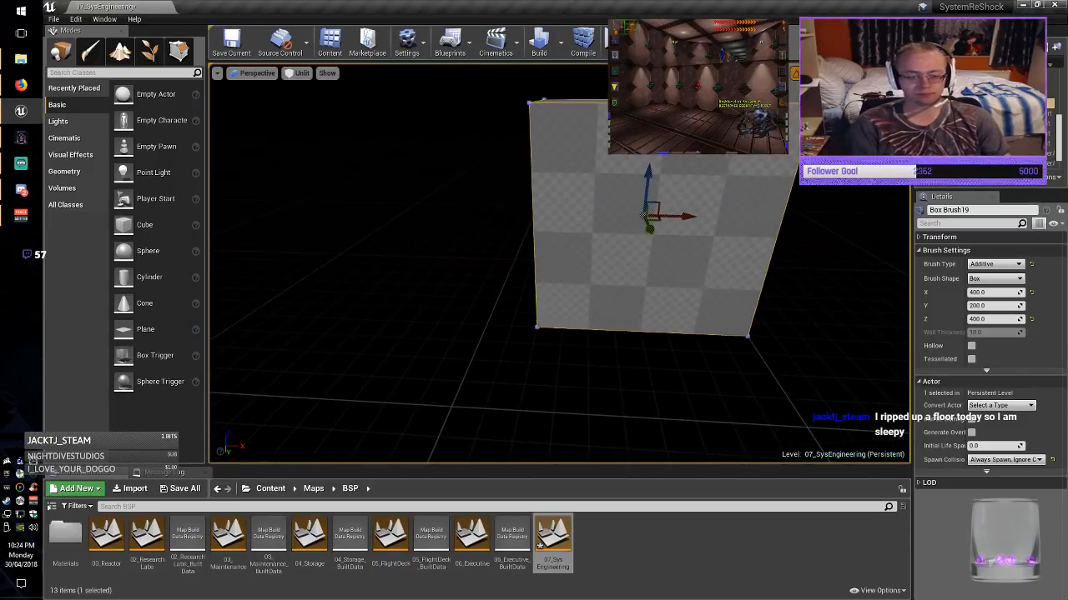
mouse_move(672, 216)
alt+mouse_down()
mouse_move(469, 217)
mouse_move(477, 198)
mouse_move(485, 207)
alt+mouse_up()
click(986, 293)
key(Home)
key(Delete)
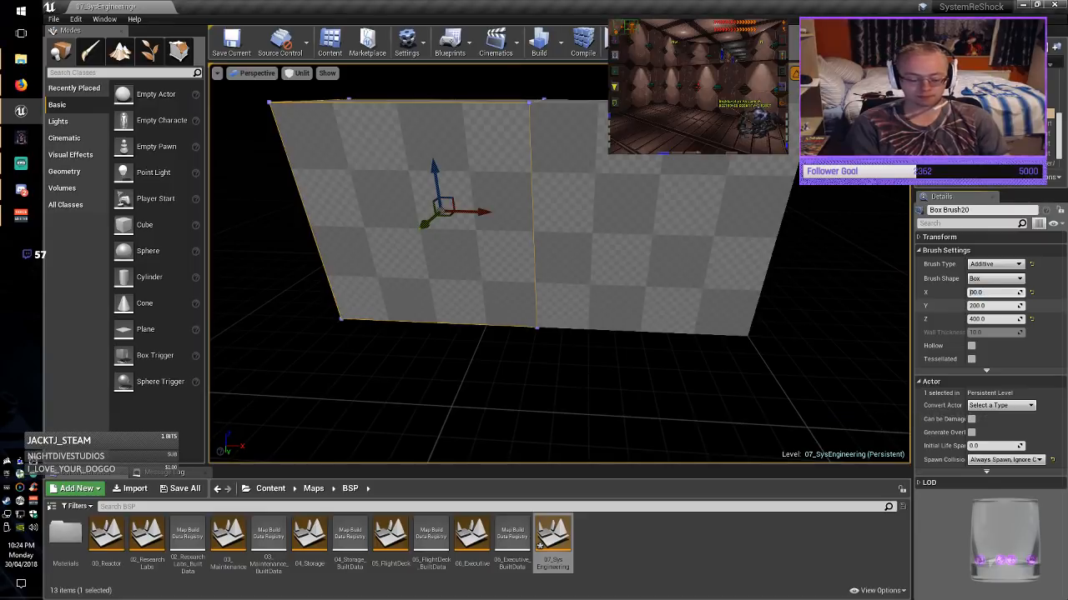
text(8)
key(Return)
Set the 800-unit block's Z size to 200, lower it to the wall's base and slide it flush against the taller block.
key(Tab)
key(Tab)
key(Home)
key(Delete)
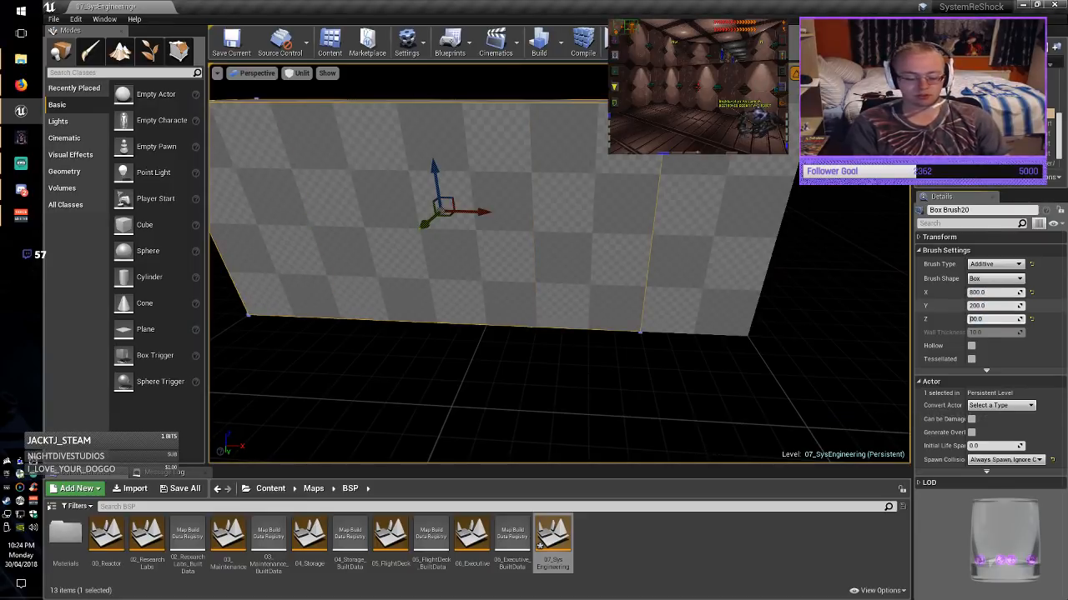
text(2)
key(Return)
drag(434, 179, 441, 225)
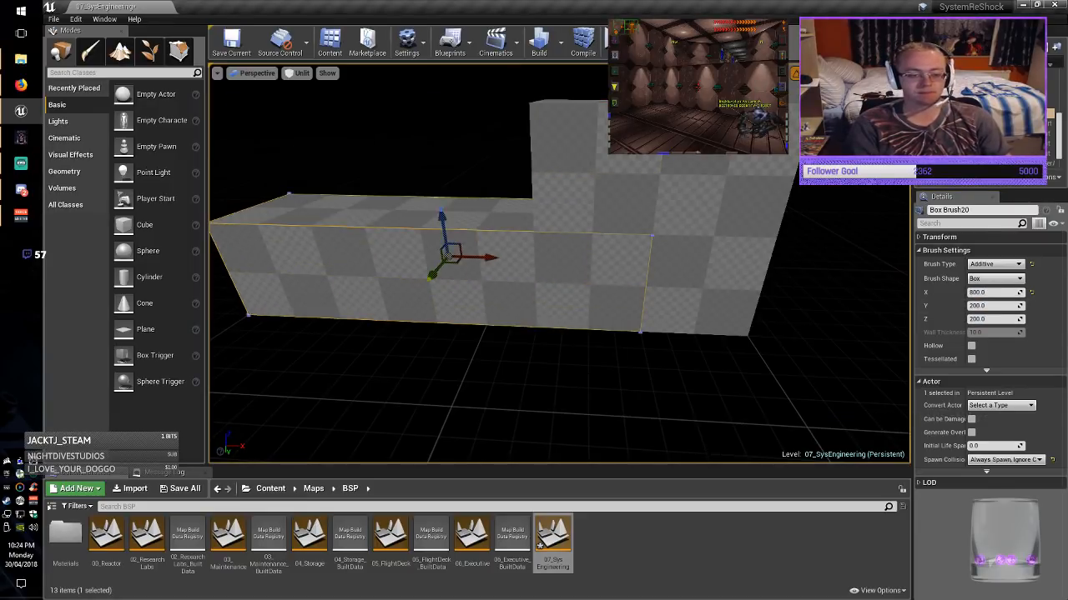
drag(480, 257, 384, 254)
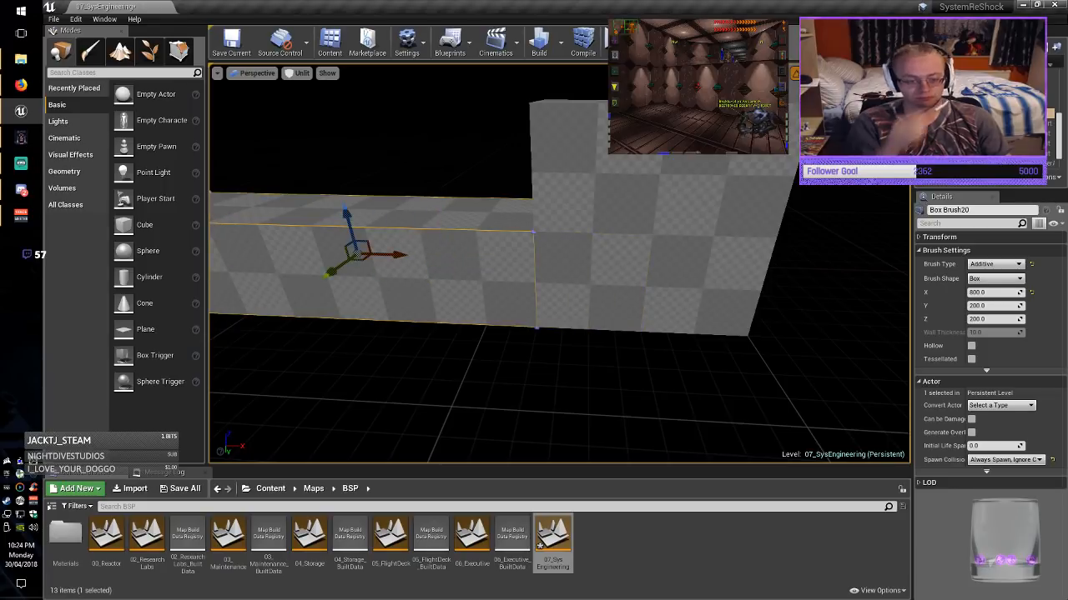
Duplicate the 400-unit tall wall block along X to the far end of the low 800-unit block.
right_drag(384, 254, 342, 234)
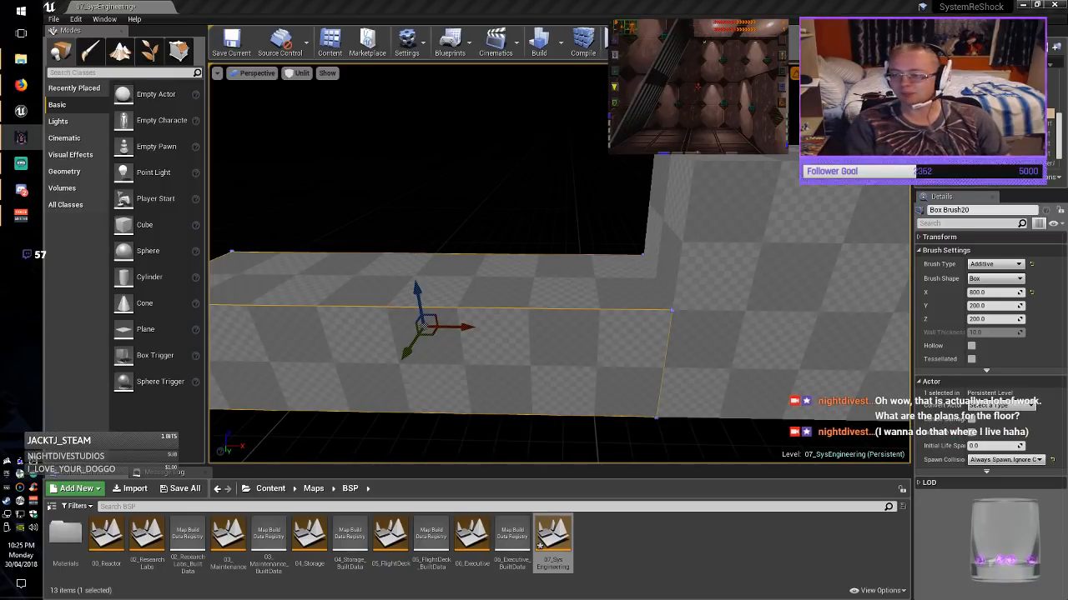
mouse_move(559, 263)
right_down()
mouse_move(505, 292)
mouse_move(525, 286)
right_up()
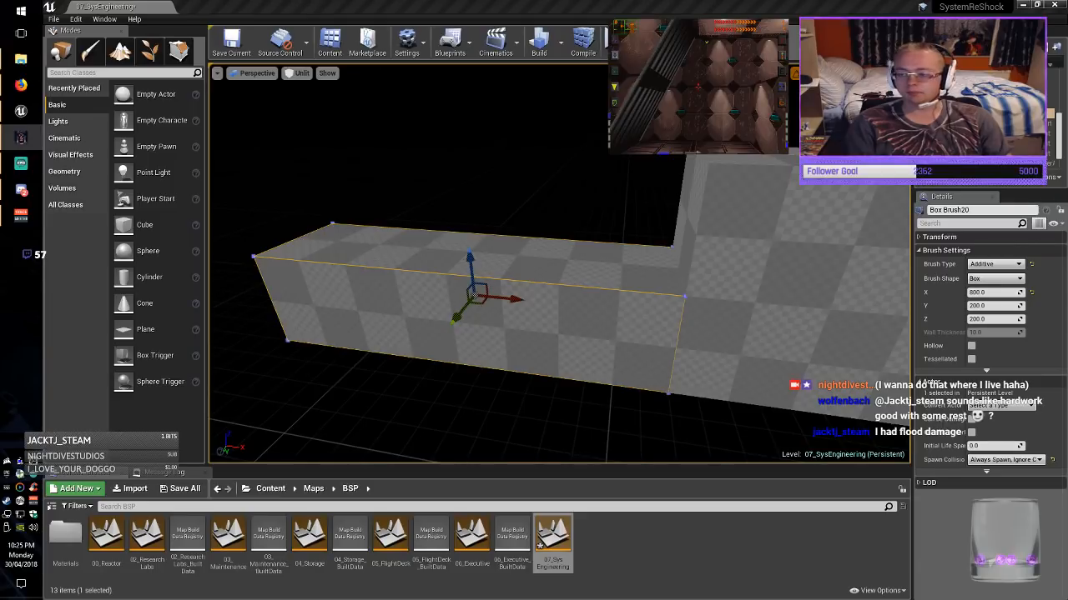
click(788, 283)
right_drag(788, 283, 812, 257)
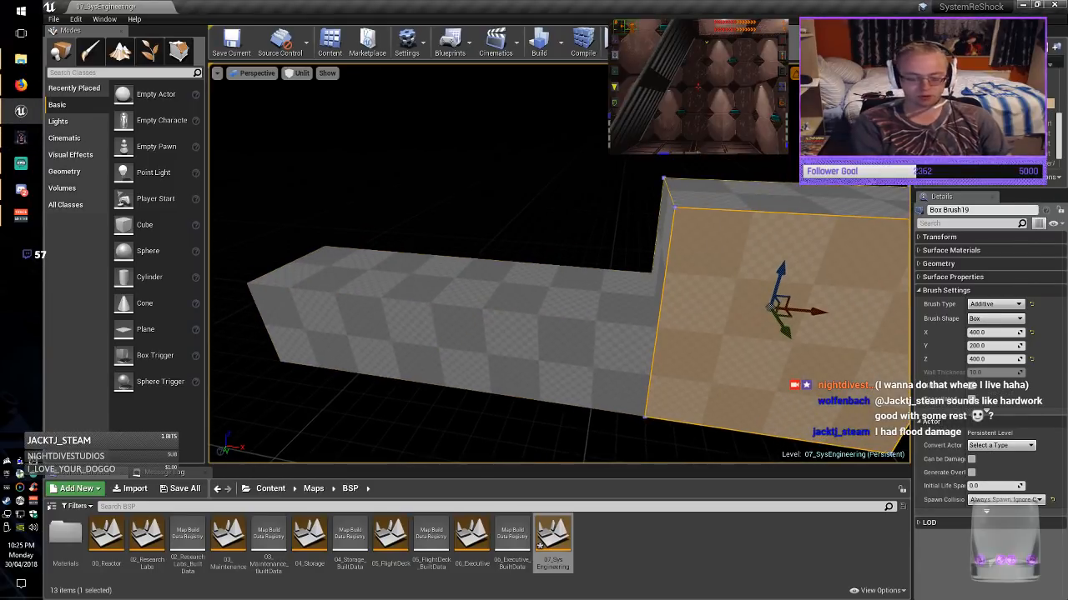
mouse_move(818, 311)
alt+mouse_down()
mouse_move(544, 293)
mouse_move(342, 261)
alt+mouse_up()
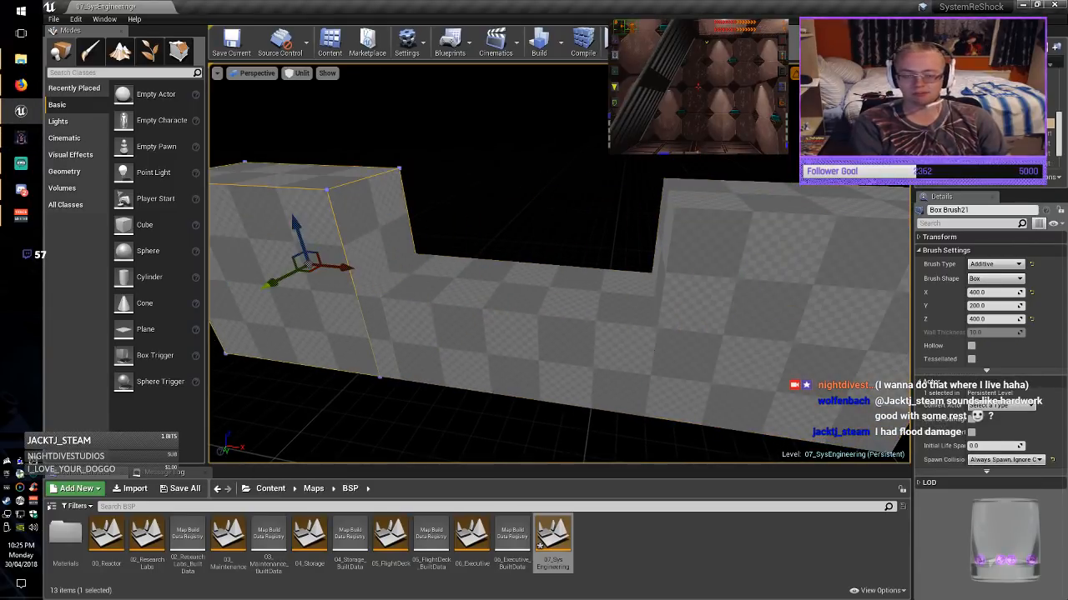
key(f)
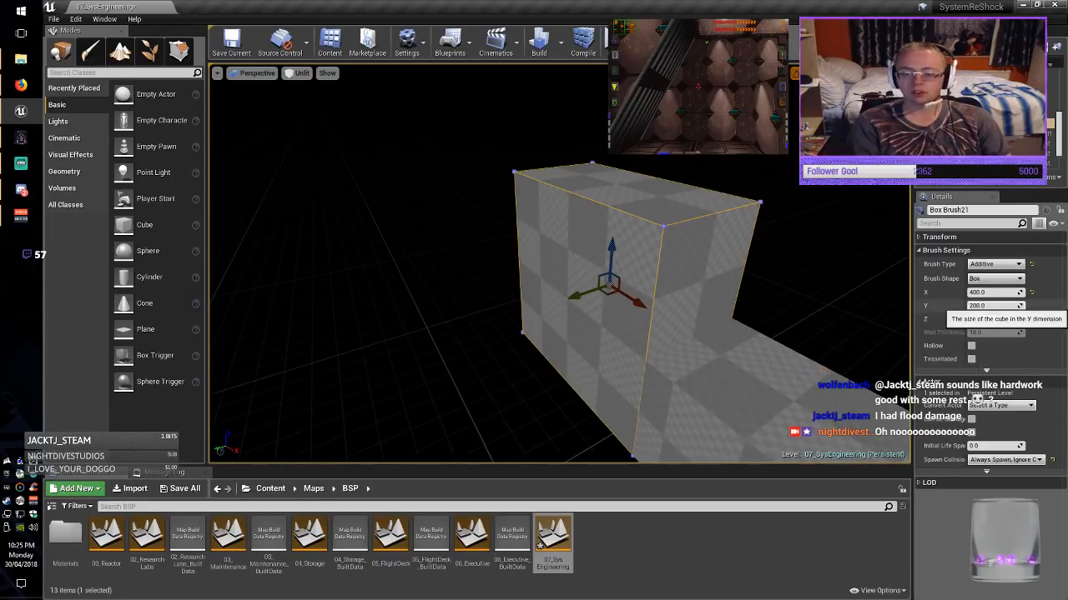
Resize the duplicated end block to 200 in X and 400 in Y.
click(968, 293)
key(Tab)
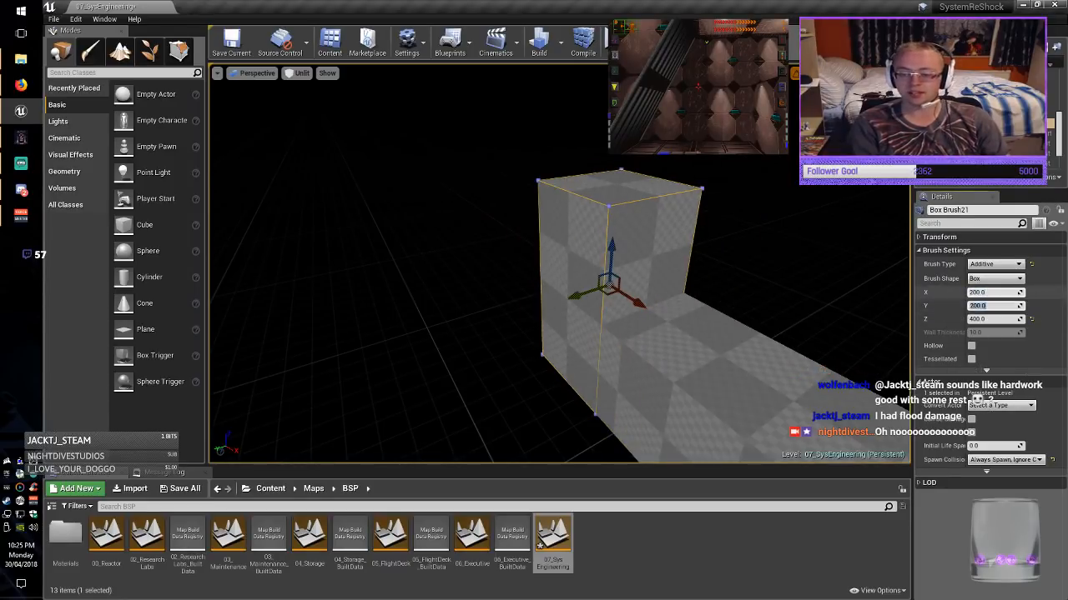
text(400)
key(Return)
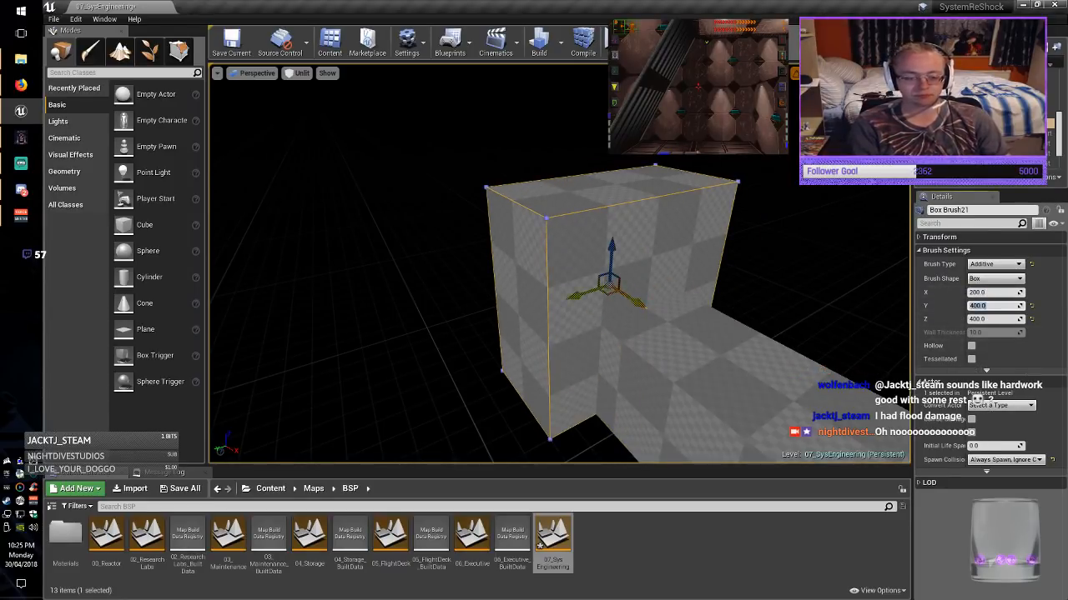
Move the resized block into place at the low wall's far end, deselect it and save the level.
mouse_move(609, 295)
mouse_down()
mouse_move(429, 302)
mouse_move(446, 310)
mouse_up()
mouse_move(446, 310)
right_down()
mouse_move(442, 275)
mouse_move(392, 294)
mouse_move(377, 333)
mouse_move(346, 325)
right_up()
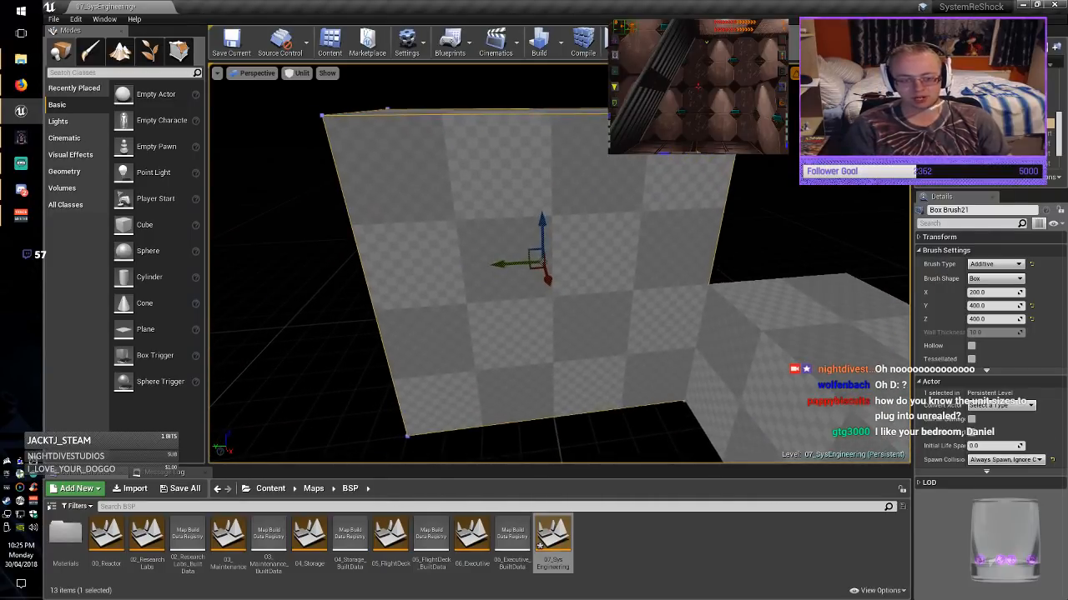
mouse_move(516, 260)
mouse_down()
mouse_move(459, 265)
mouse_move(495, 264)
mouse_up()
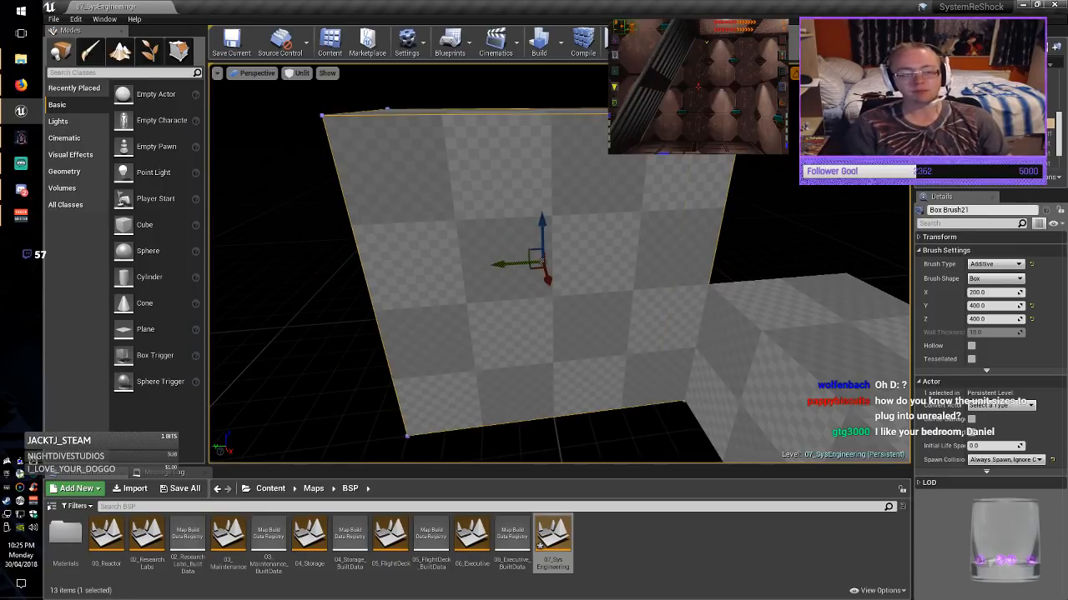
key(Escape)
click(231, 43)
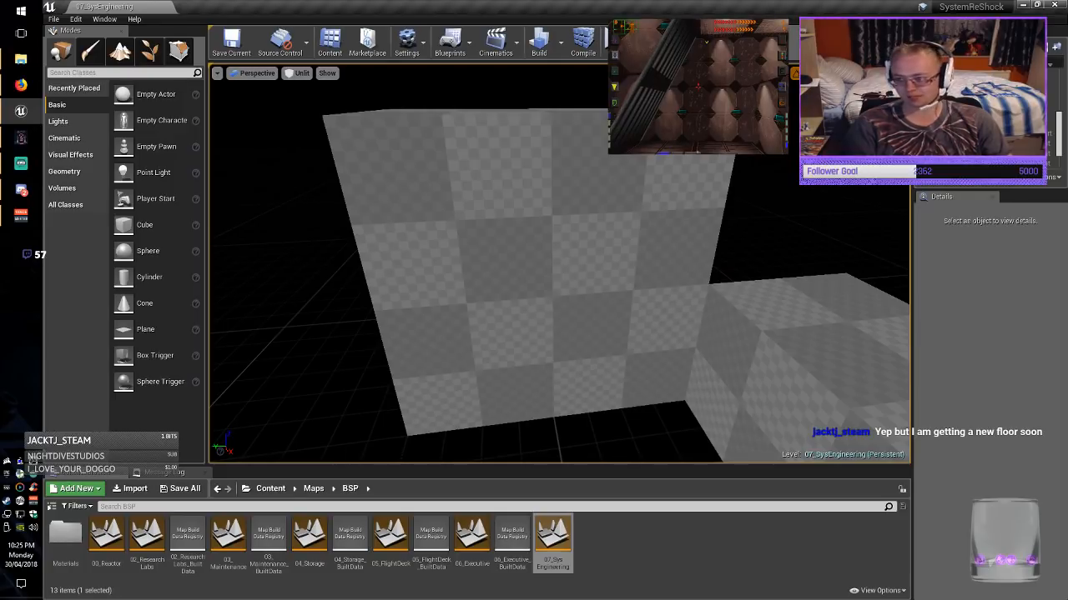
Duplicate the 400-unit tall block at the wall's end along X, placing the copy directly in front of it.
right_drag(559, 275, 444, 279)
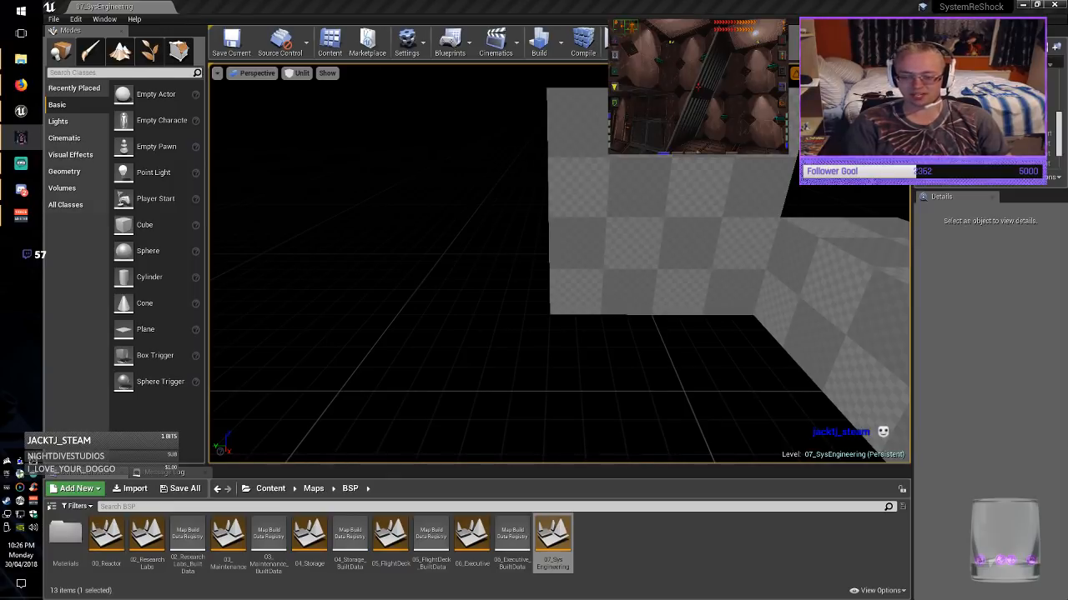
right_drag(559, 263, 784, 264)
mouse_move(559, 263)
right_down()
mouse_move(325, 265)
mouse_move(375, 265)
right_up()
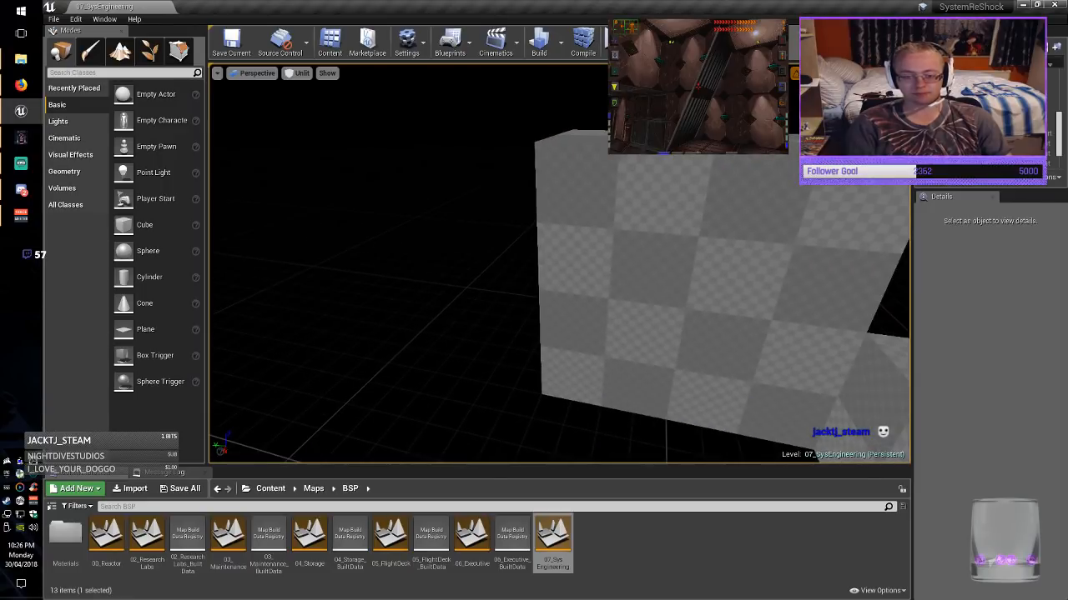
click(667, 276)
right_drag(667, 276, 743, 275)
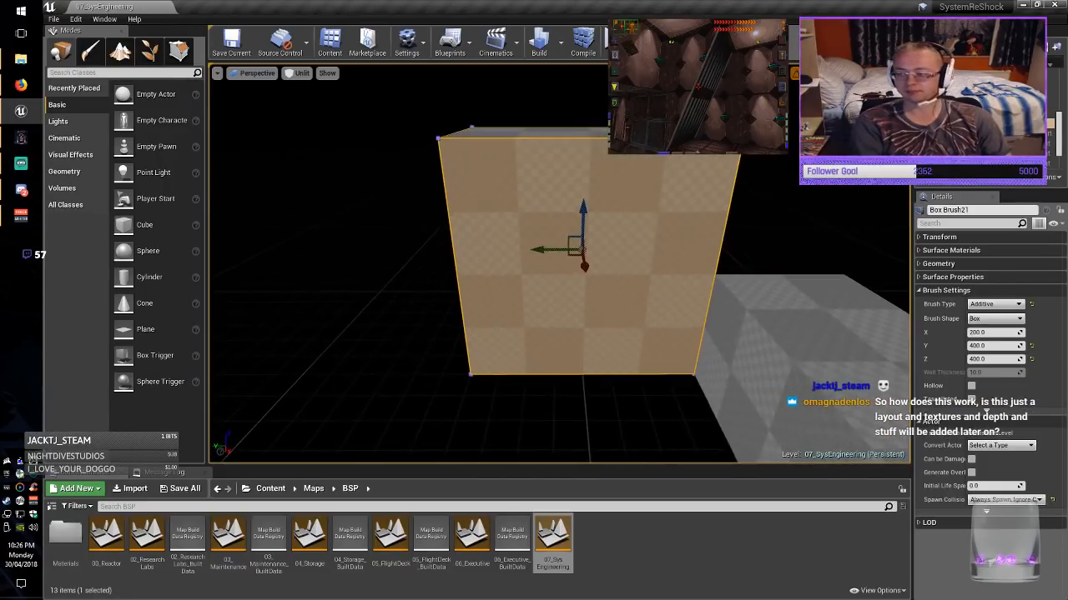
alt+drag(584, 273, 591, 317)
Set the duplicated block's Y size to 200, slide it along Y flush with the wall's outer side, deselect it and save the level.
click(988, 306)
key(Return)
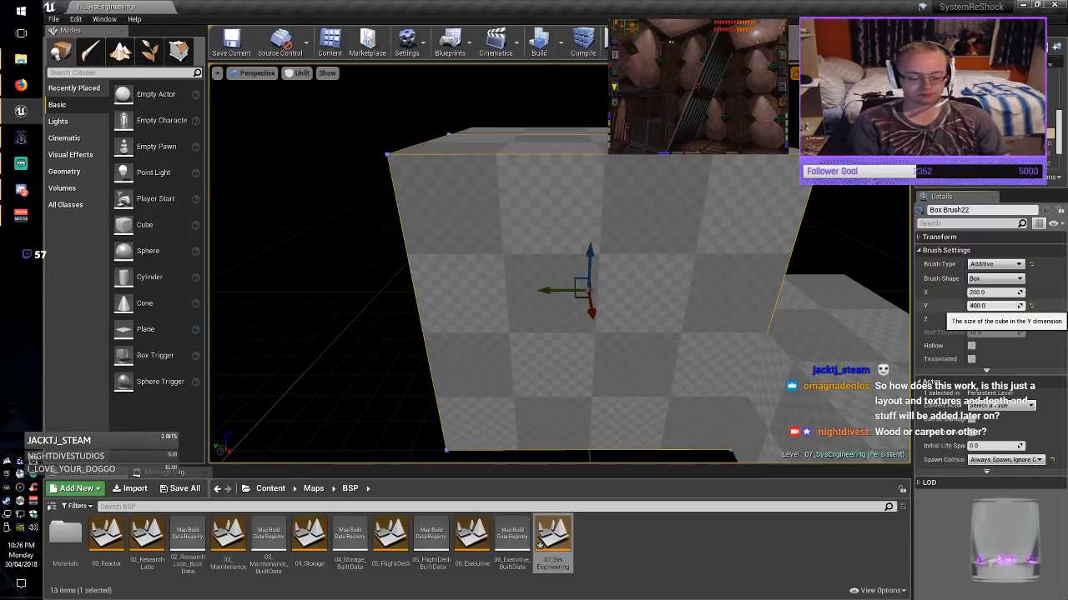
text(2)
key(Return)
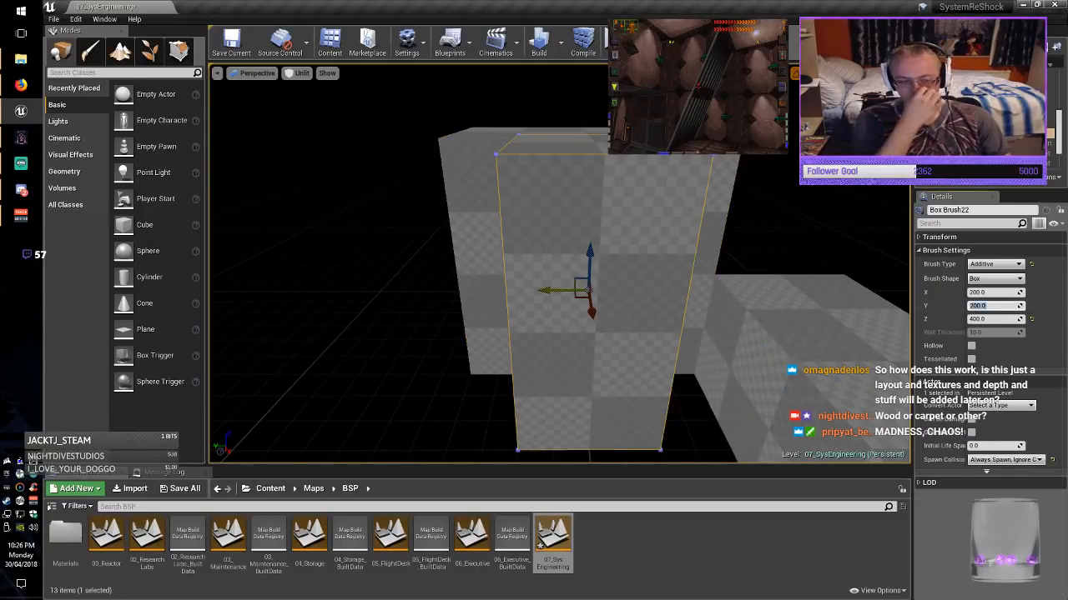
drag(557, 291, 485, 291)
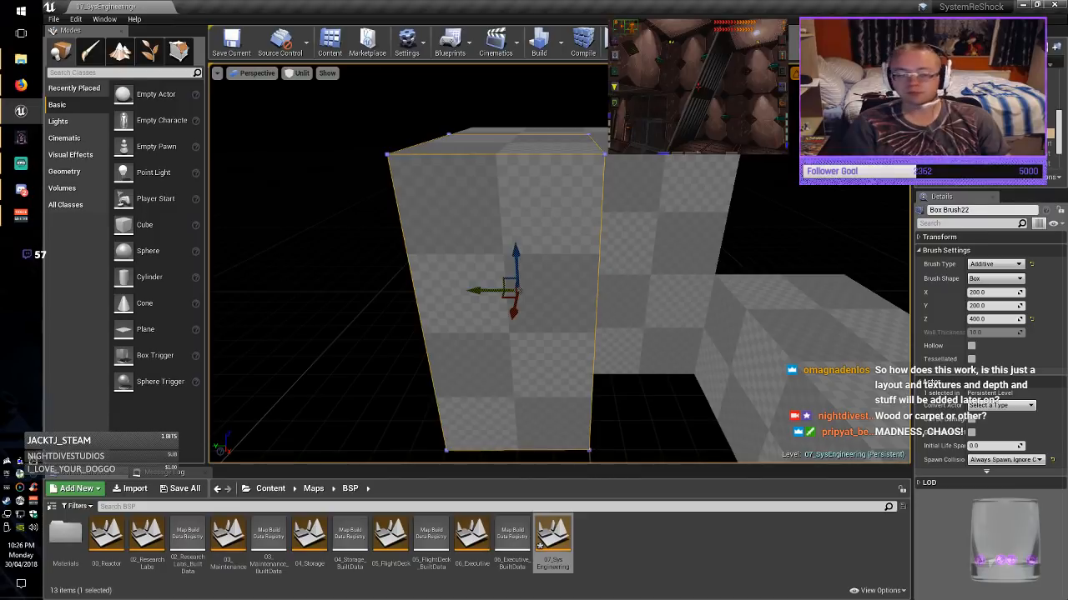
mouse_move(479, 291)
right_down()
mouse_move(467, 351)
mouse_move(482, 325)
mouse_move(474, 322)
right_up()
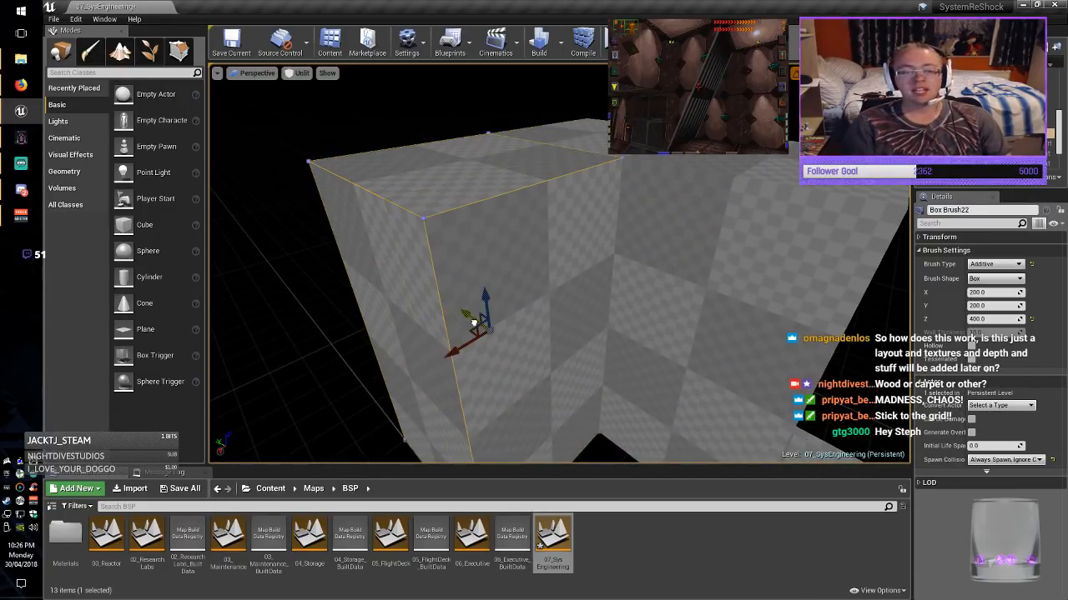
key(Escape)
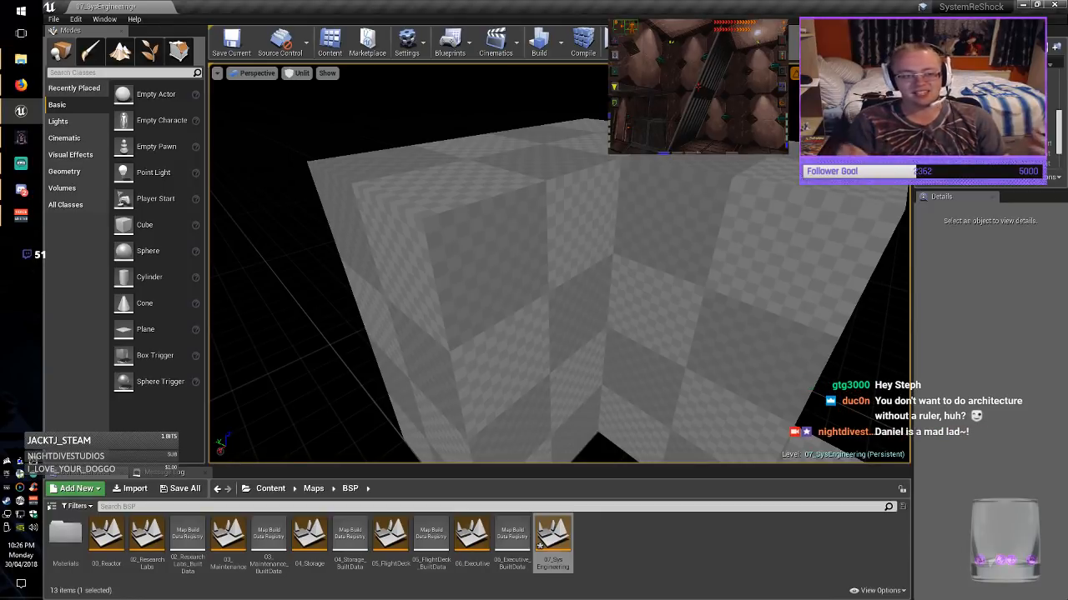
right_drag(559, 264, 633, 283)
key(ctrl+s)
Play-test the level, walking through the crate area and looking back at its doorway, and end the session.
key(alt+p)
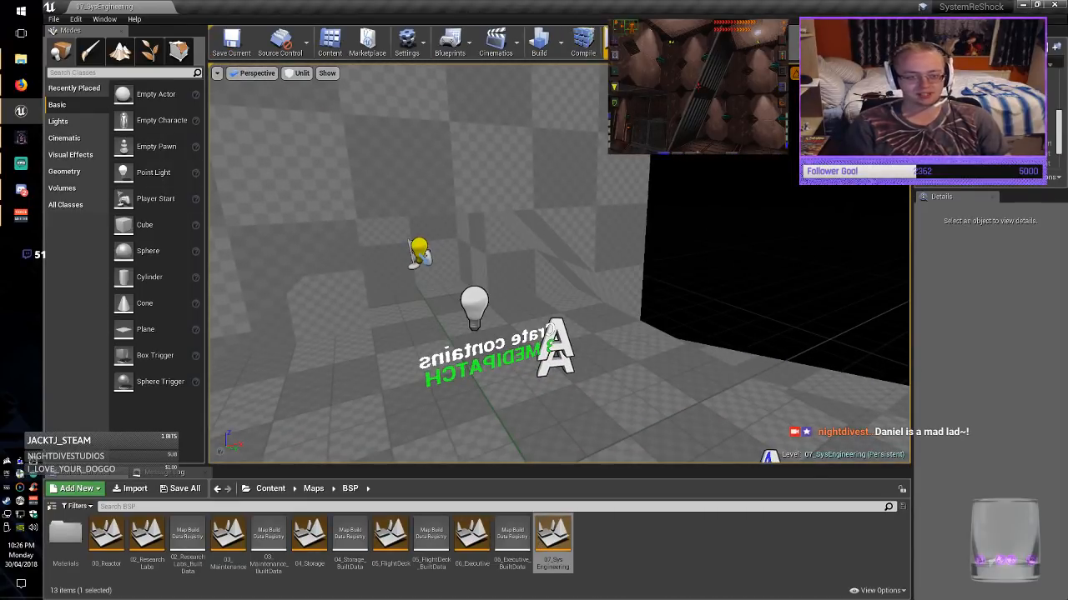
click(559, 263)
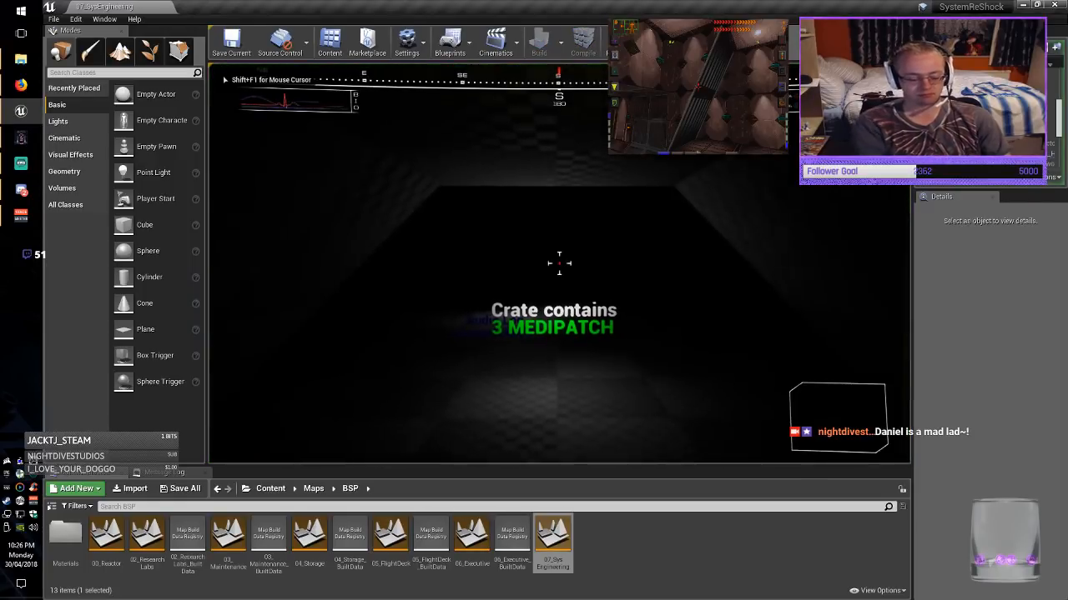
key(w)
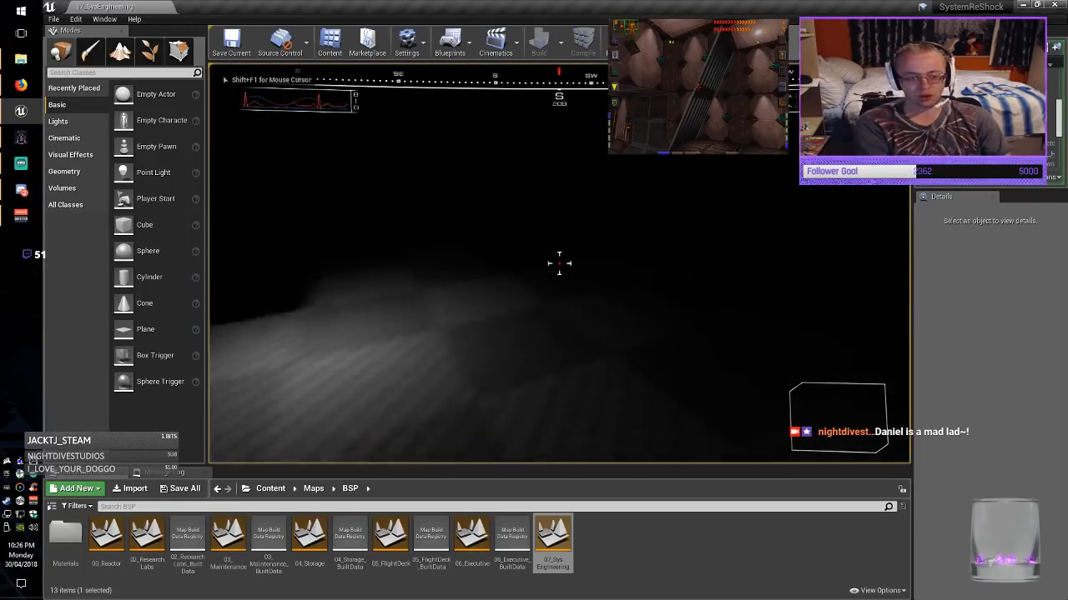
key(w)
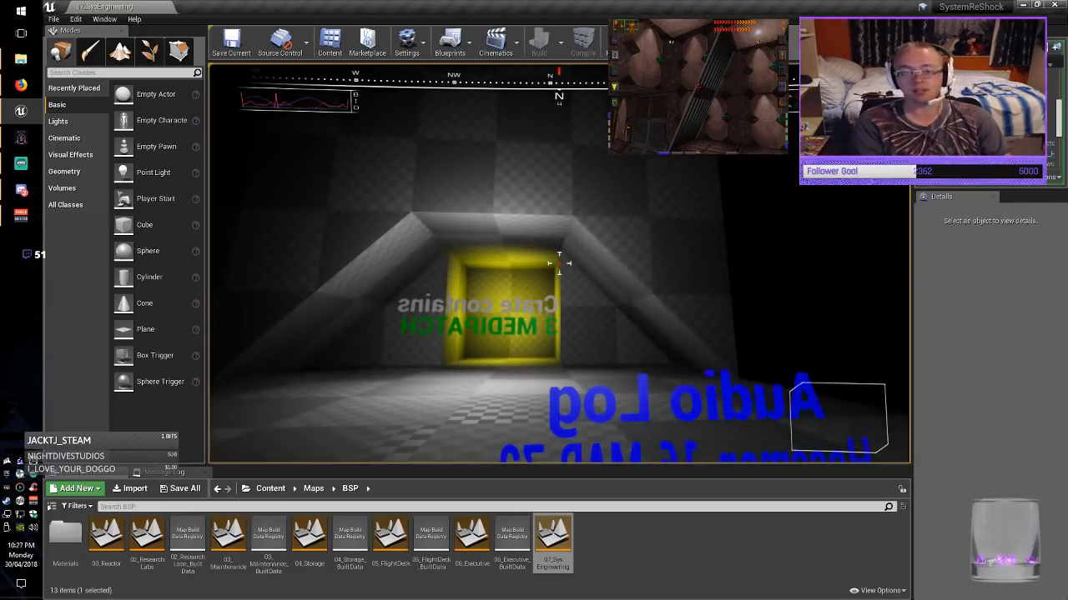
key(Escape)
Use brush geometry editing to move the new 200-unit block's inner bottom edge onto its outer bottom edge, forming a sloped wall, and return to placement mode.
right_drag(517, 303, 527, 354)
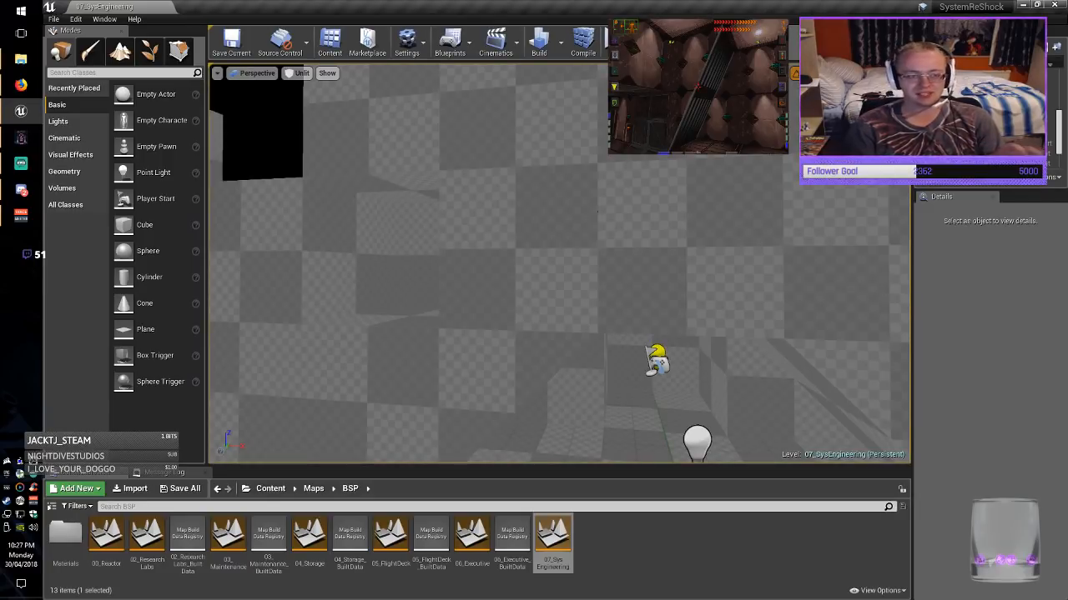
right_drag(559, 284, 455, 227)
key(w)
key(w)
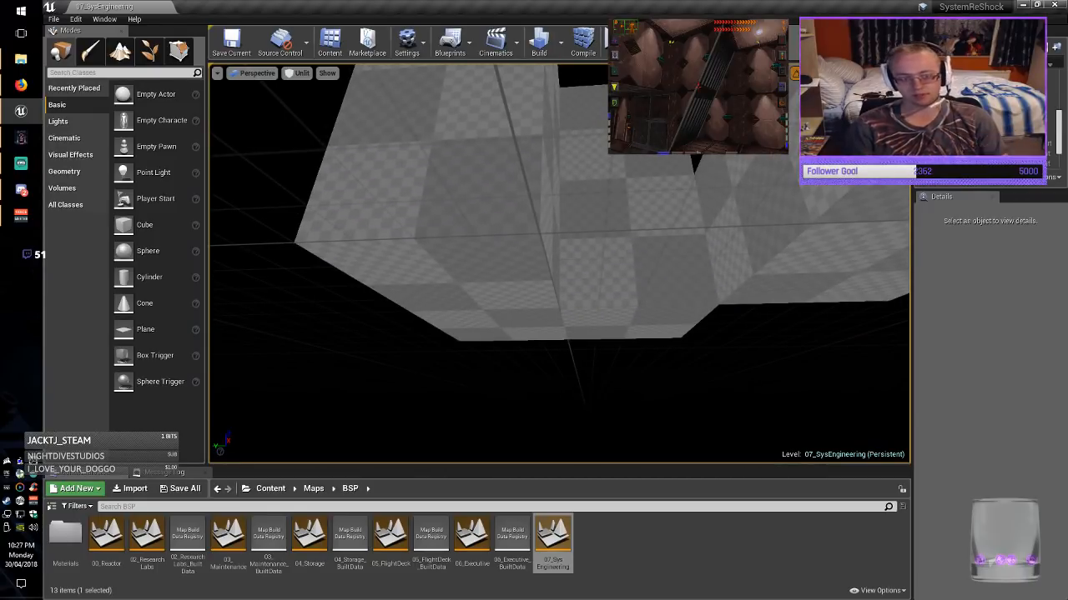
key(w)
right_drag(455, 227, 430, 205)
click(177, 51)
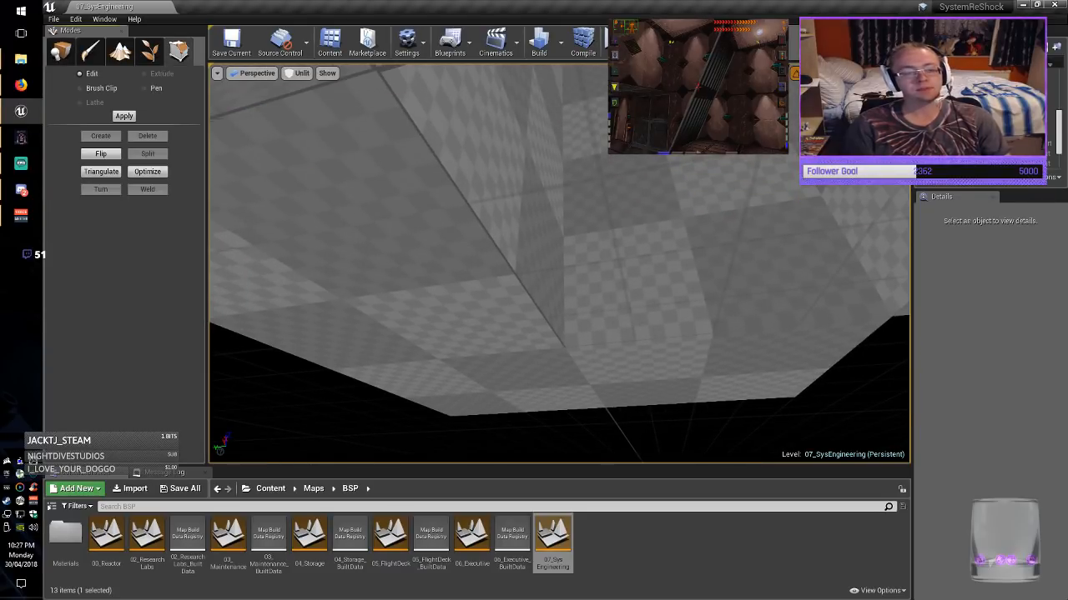
right_drag(451, 258, 429, 248)
click(429, 248)
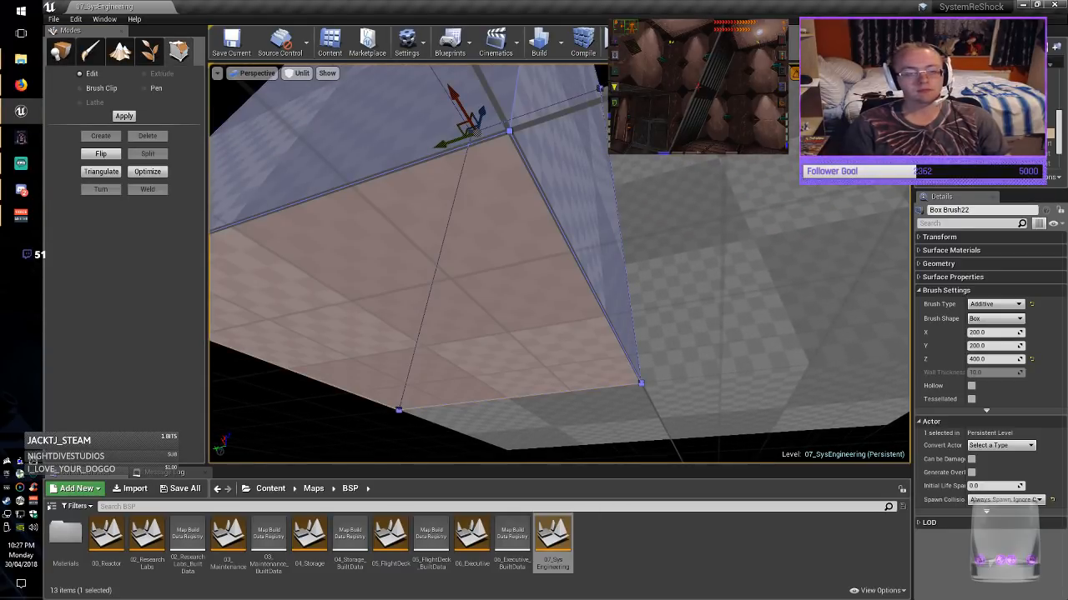
click(587, 93)
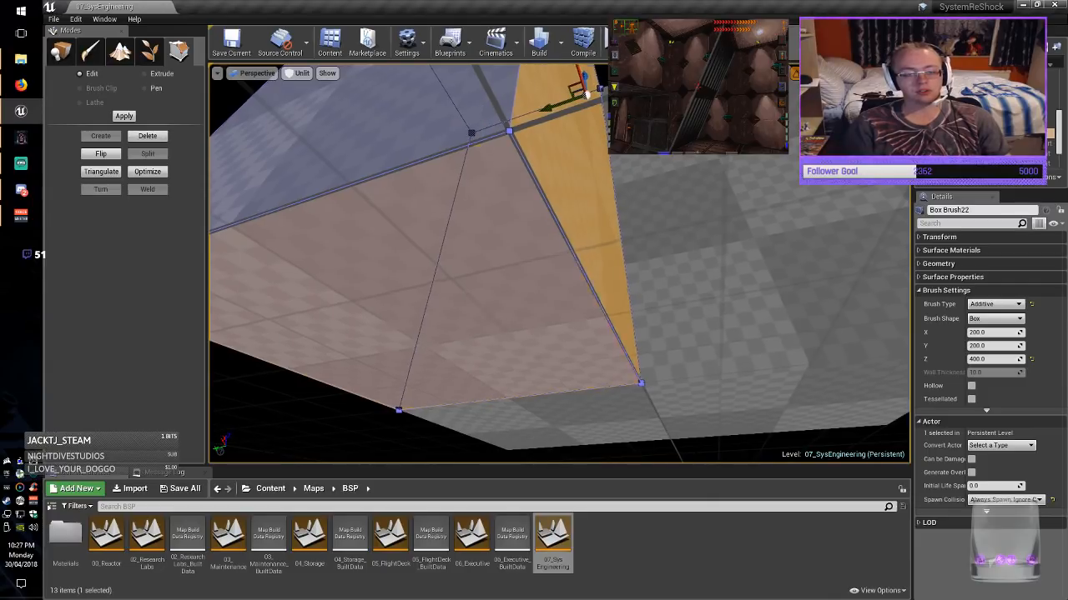
click(424, 334)
click(604, 315)
mouse_move(604, 315)
right_down()
mouse_move(567, 259)
mouse_move(548, 277)
mouse_move(580, 250)
right_up()
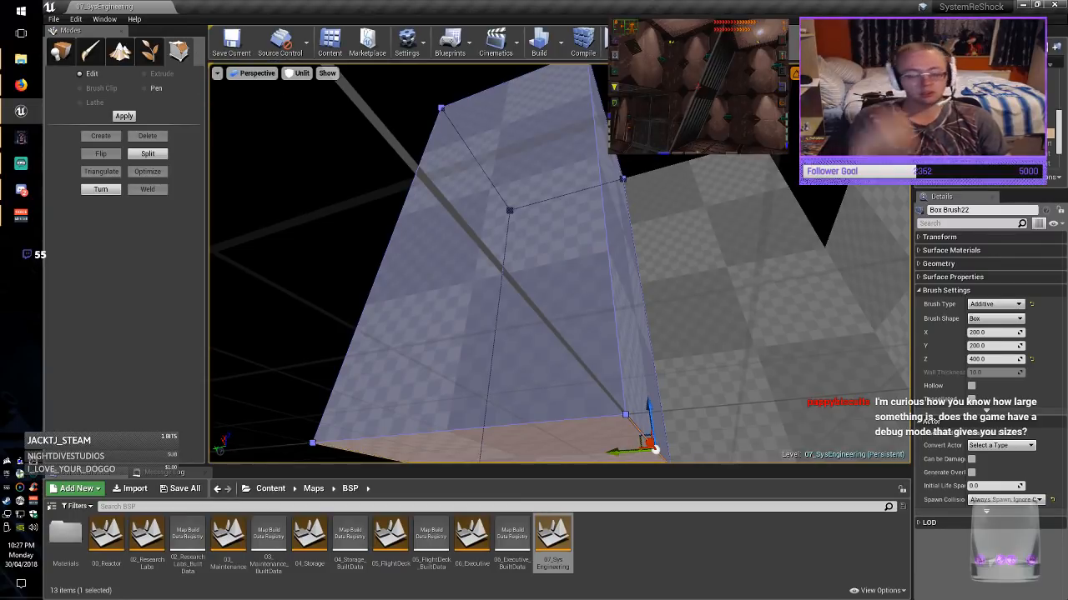
middle_drag(560, 263, 540, 314)
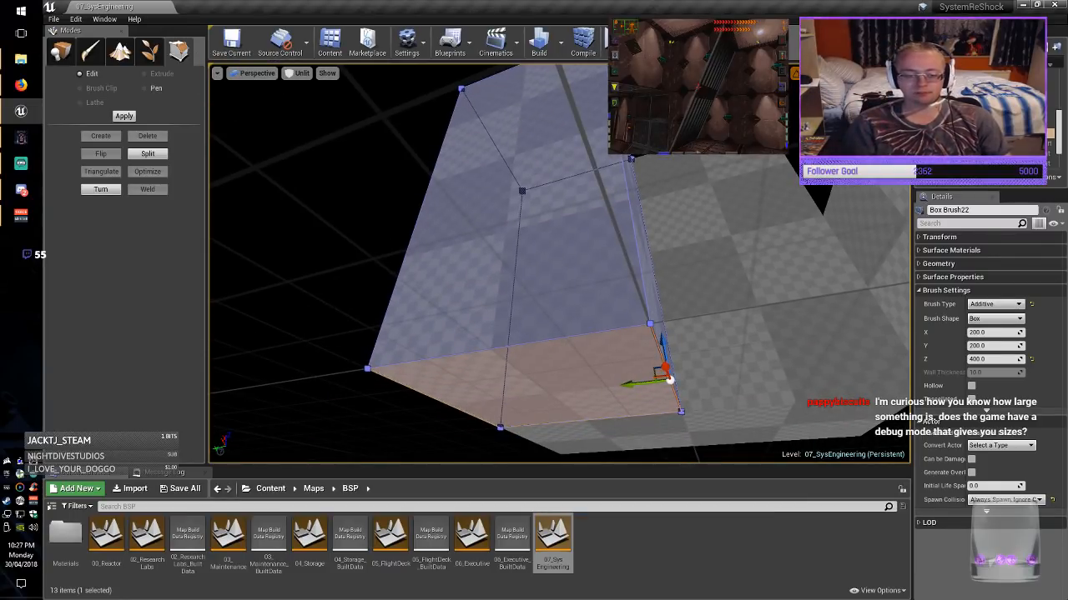
mouse_move(670, 380)
mouse_down()
mouse_move(493, 382)
mouse_move(429, 397)
mouse_move(448, 405)
mouse_up()
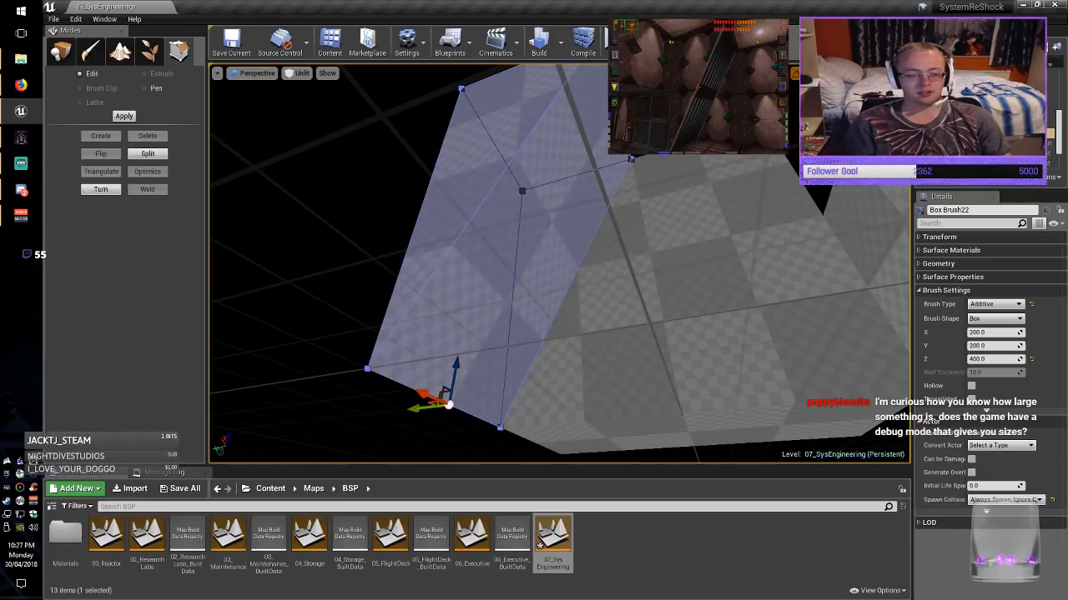
click(60, 52)
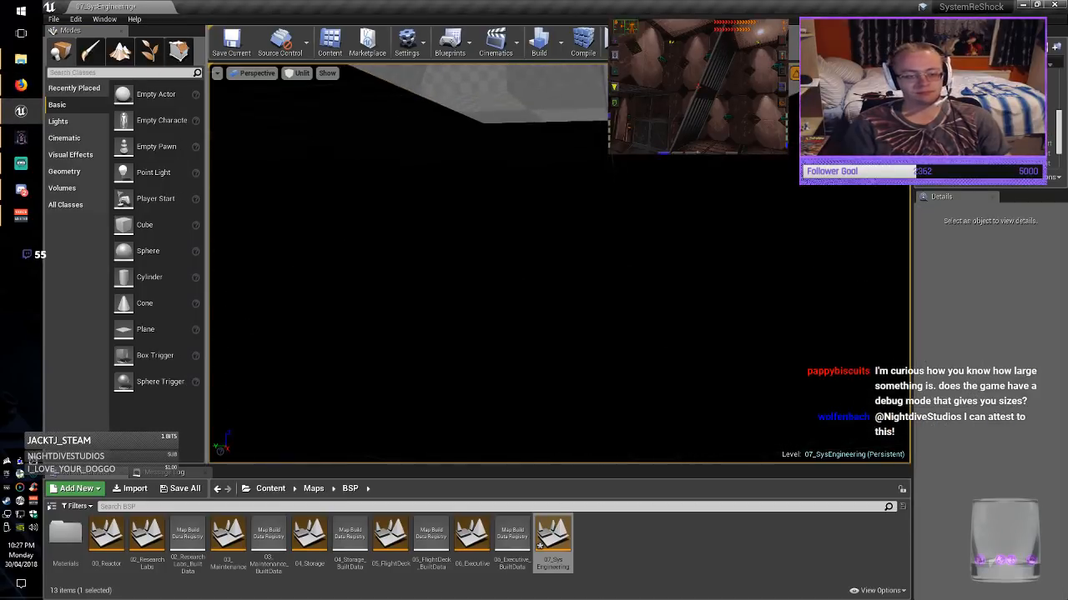
Compare the sloped wall with the corridor in the original System Shock, return to the Unreal Editor and save the level.
right_drag(558, 263, 540, 205)
key(alt+Tab)
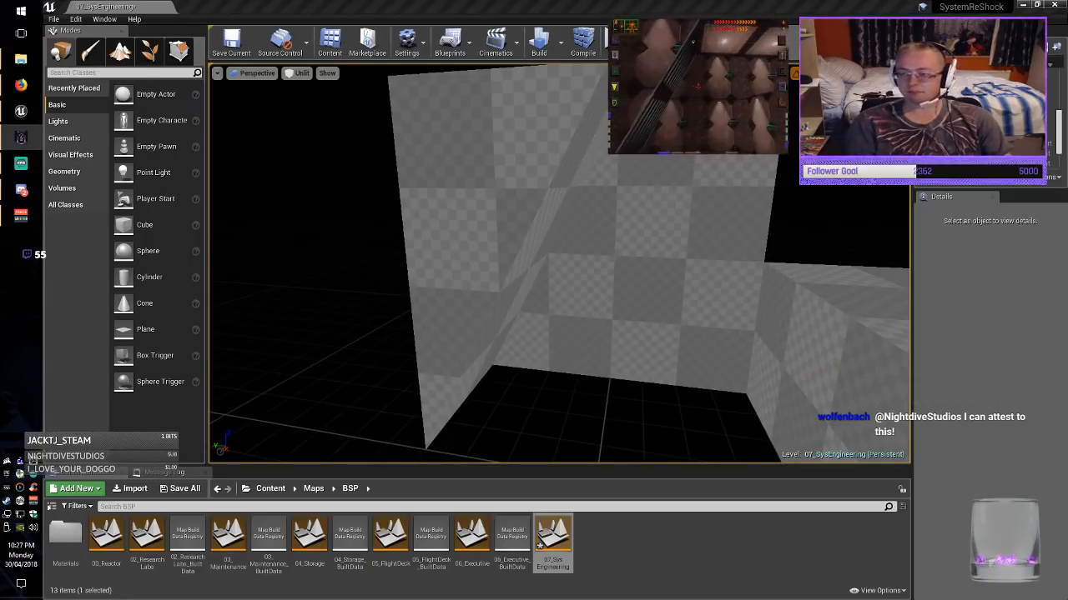
key(s)
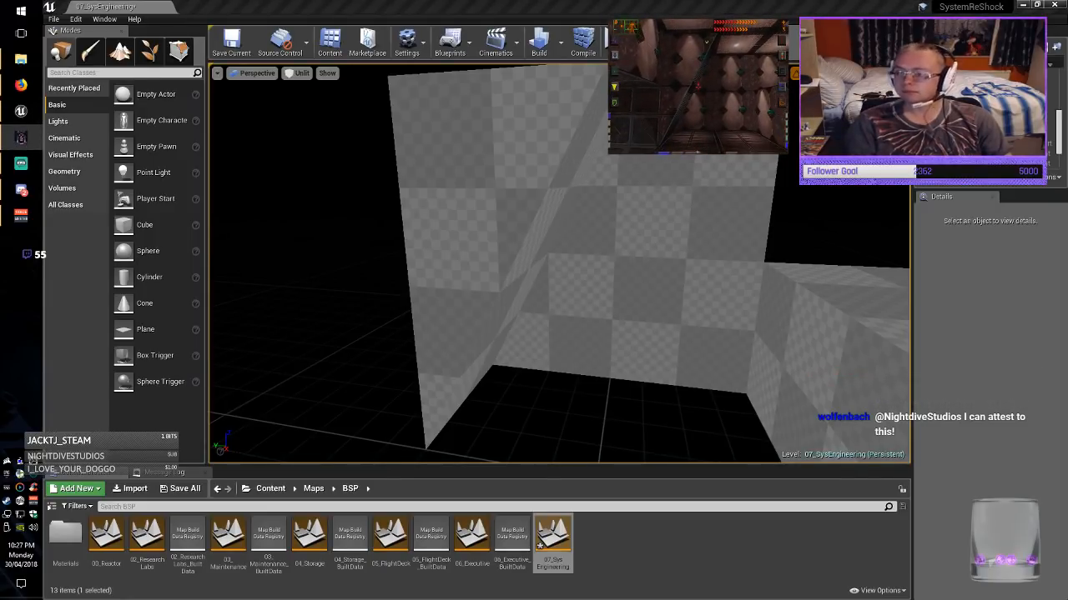
key(w)
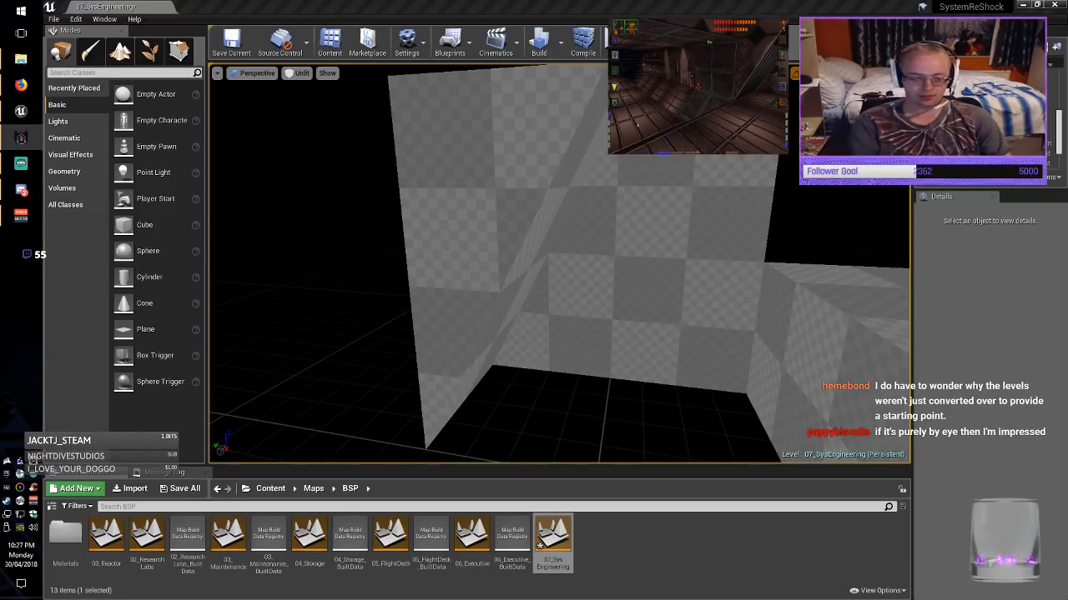
right_drag(551, 267, 562, 273)
click(231, 42)
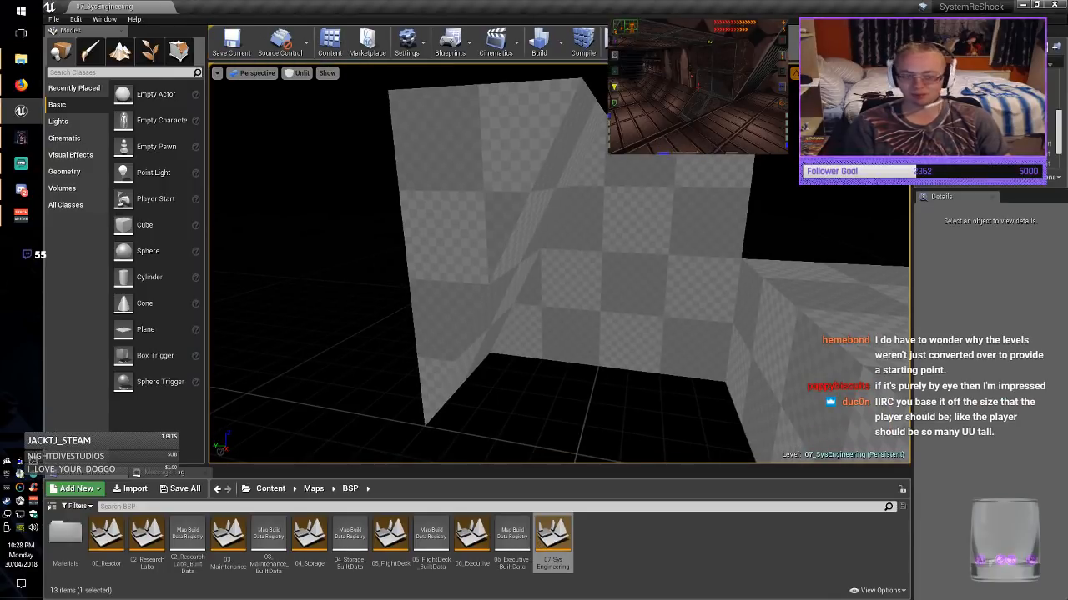
Examine the low 800-unit block and the unfloored gap beside the sloped wall from several angles.
right_drag(546, 327, 692, 329)
click(546, 327)
right_drag(546, 327, 321, 352)
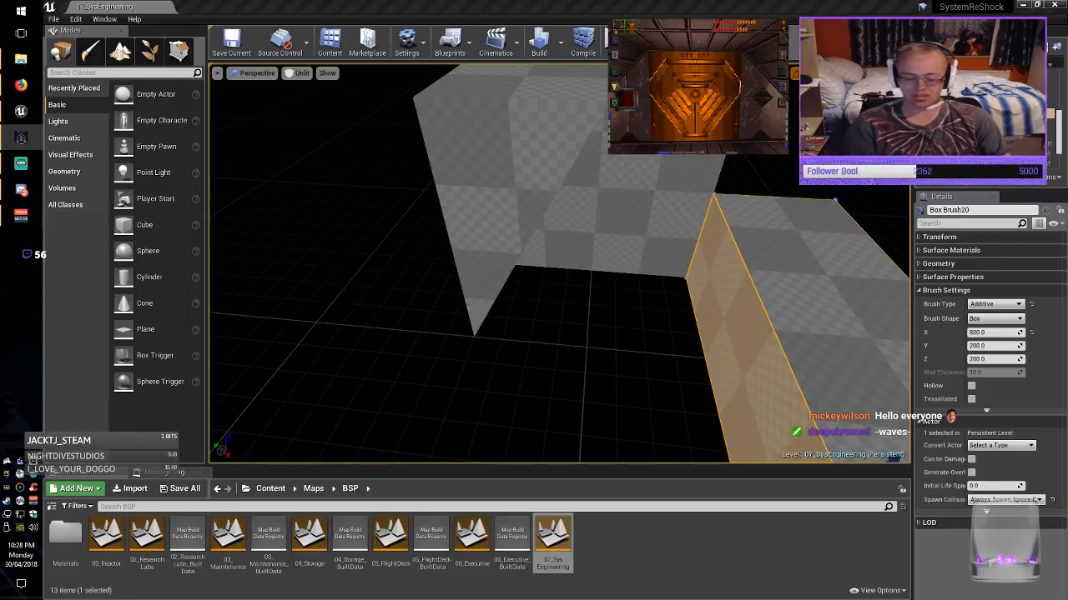
key(f)
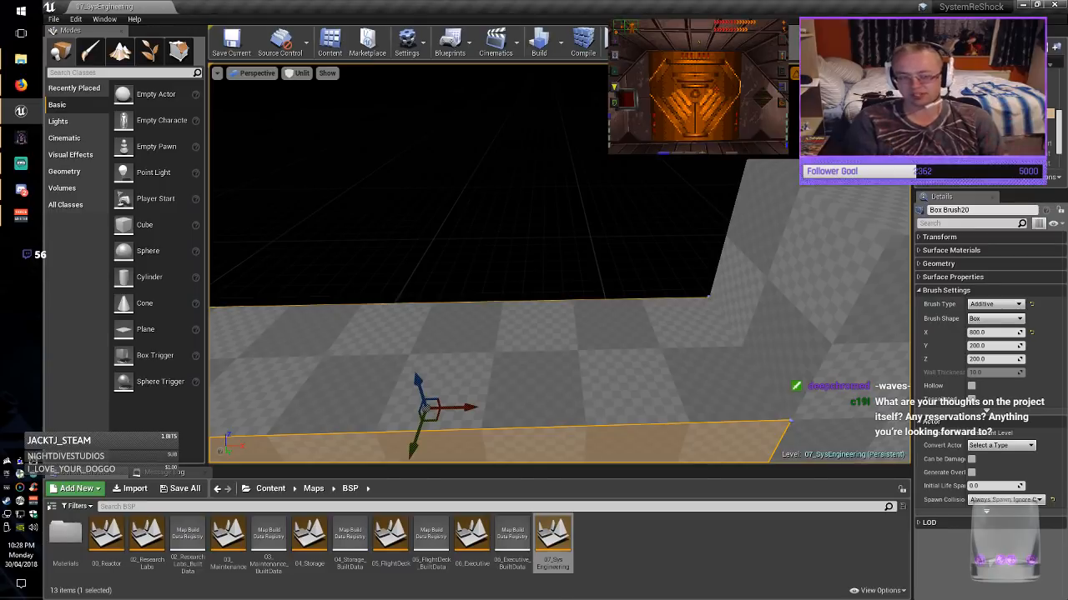
key(Escape)
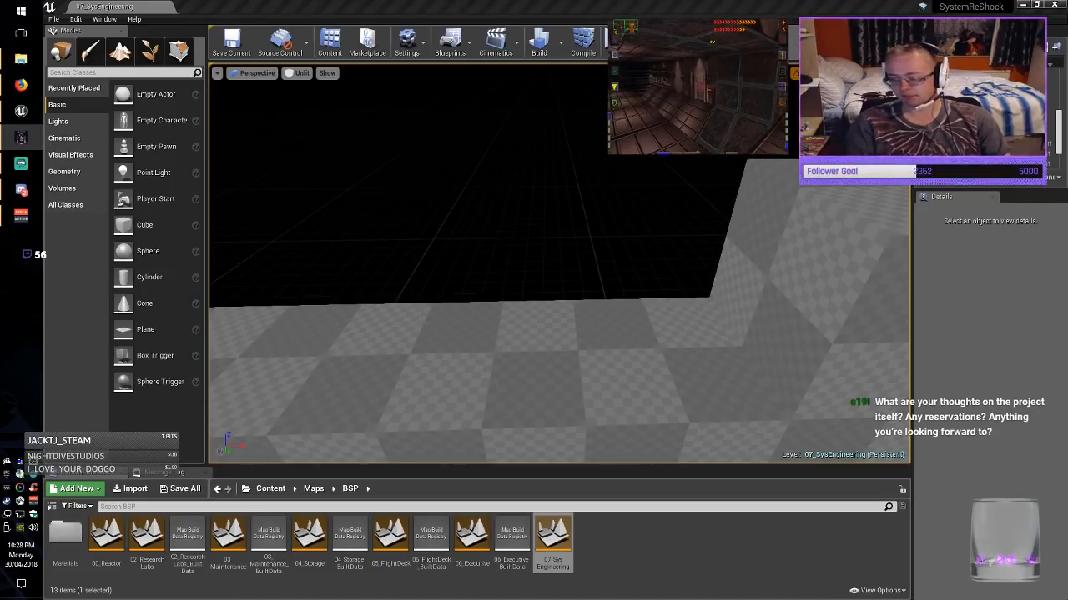
right_drag(559, 267, 292, 271)
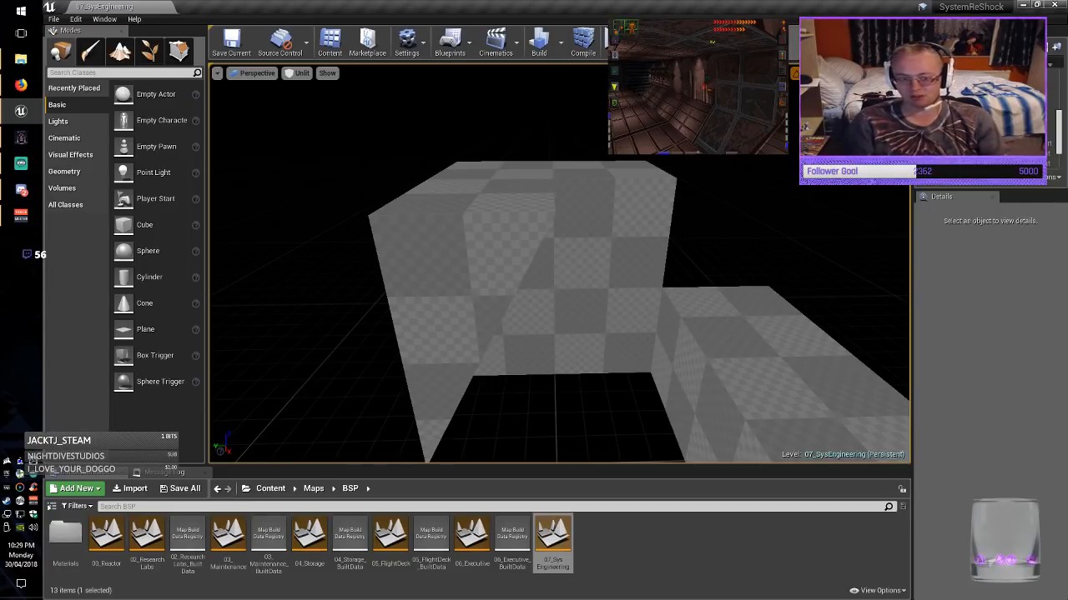
click(764, 360)
key(s)
right_drag(764, 360, 817, 422)
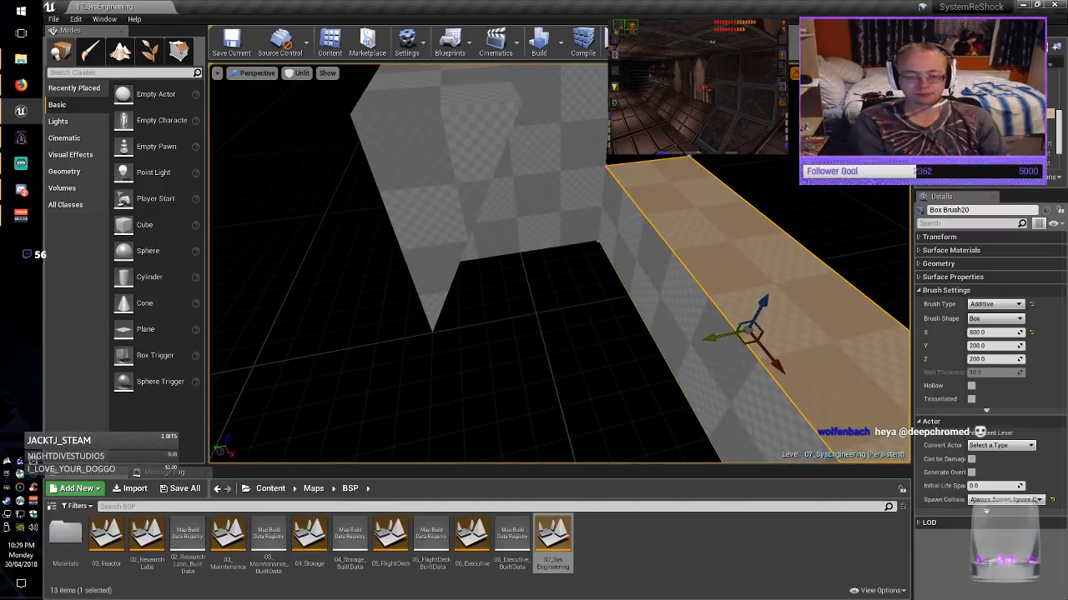
mouse_move(764, 366)
right_down()
mouse_move(862, 359)
mouse_move(900, 372)
mouse_move(776, 352)
mouse_move(867, 405)
right_up()
key(s)
Slide the 800 by 400 floor slab by its own length in the negative X direction.
click(613, 310)
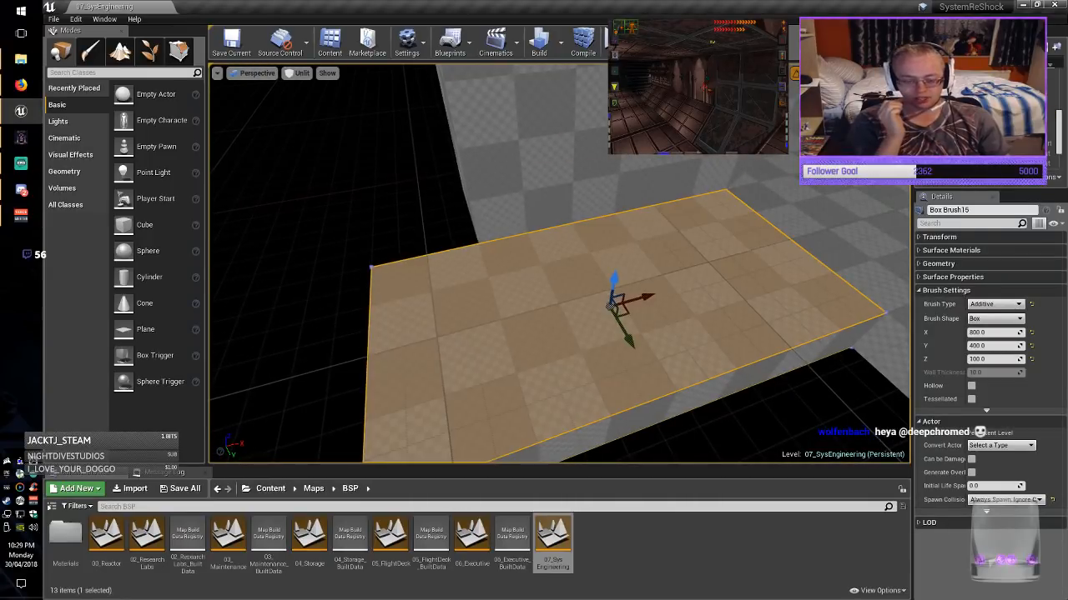
key(s)
mouse_move(613, 310)
right_down()
mouse_move(442, 299)
mouse_move(480, 311)
right_up()
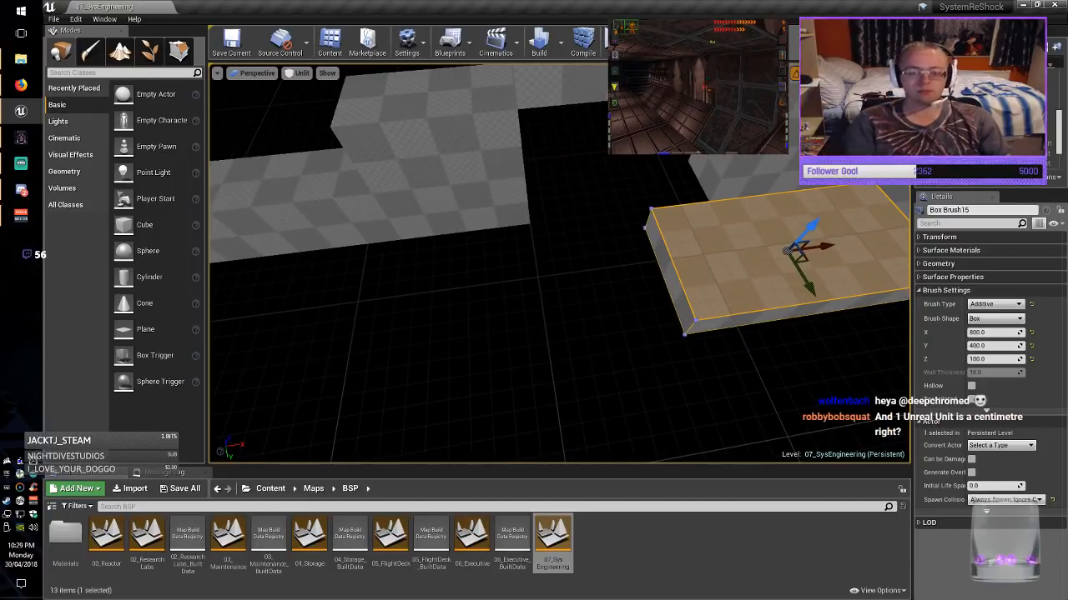
drag(817, 242, 576, 296)
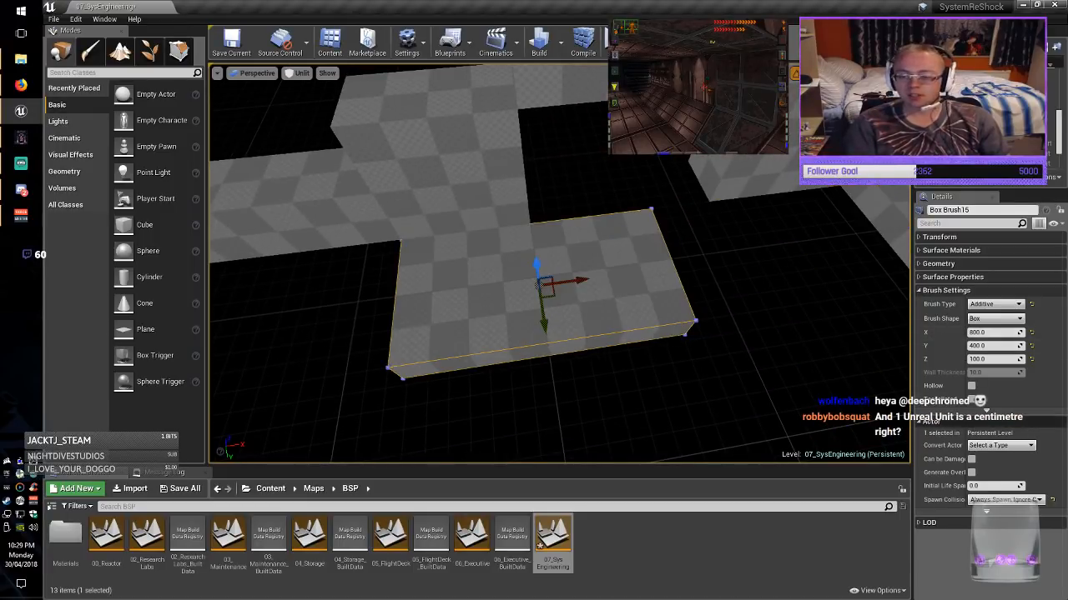
mouse_move(575, 296)
right_down()
mouse_move(601, 305)
mouse_move(583, 300)
right_up()
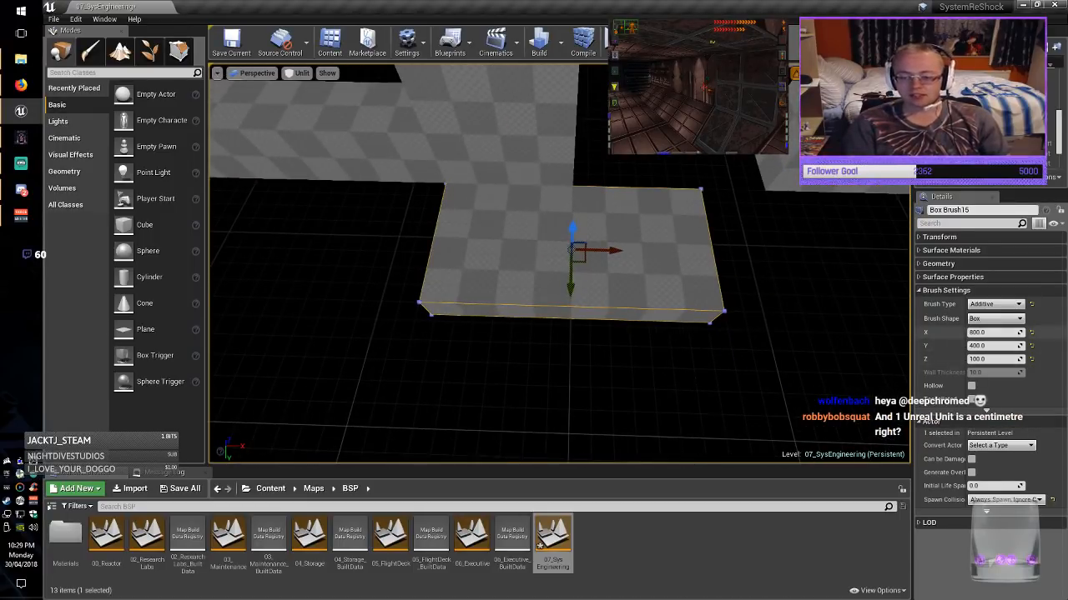
Set the floor slab's X size to 2000.
click(993, 332)
text(20)
key(Return)
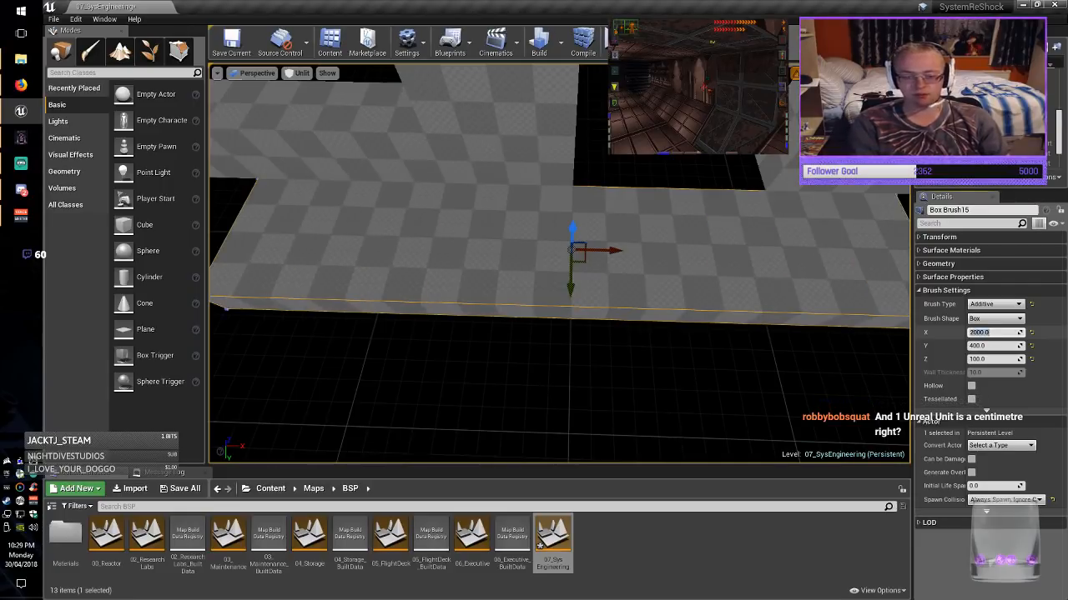
Set the long floor slab's X size to 2200 and save the level.
mouse_move(584, 334)
right_down()
mouse_move(617, 342)
mouse_move(550, 333)
right_up()
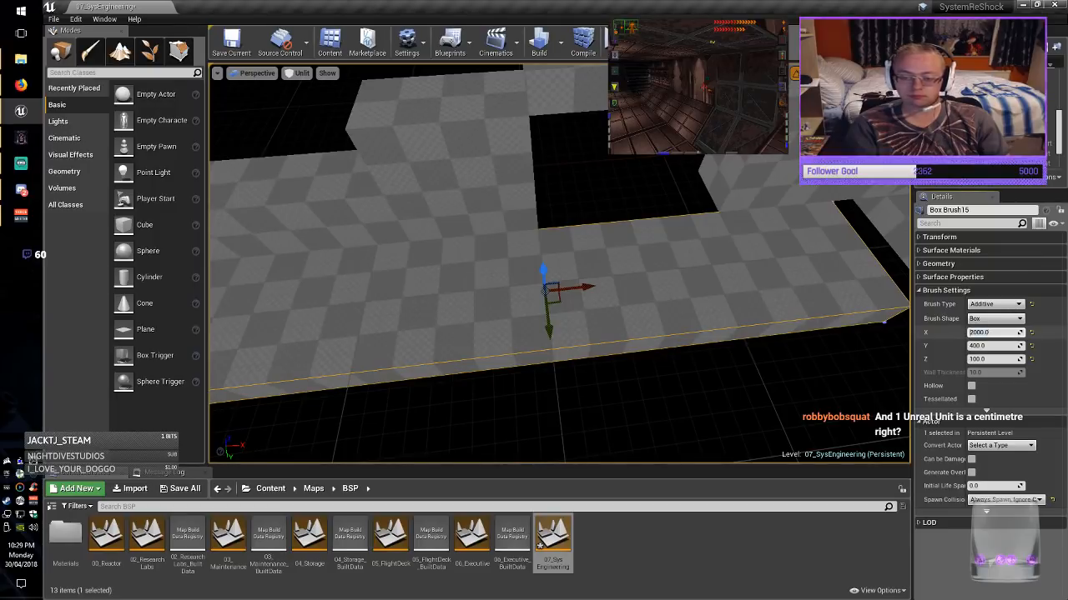
key(Return)
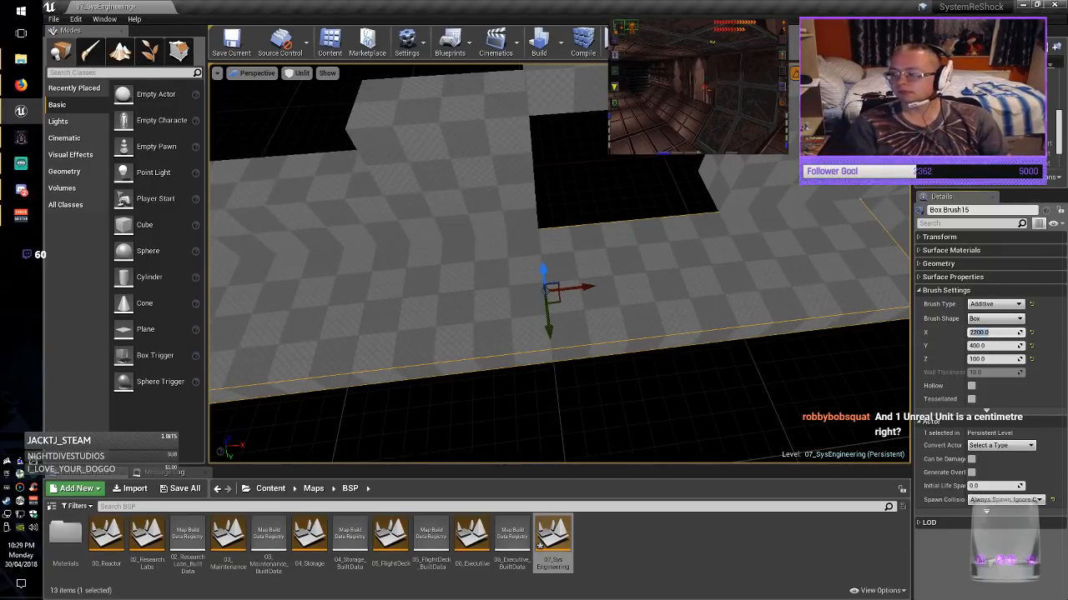
key(Escape)
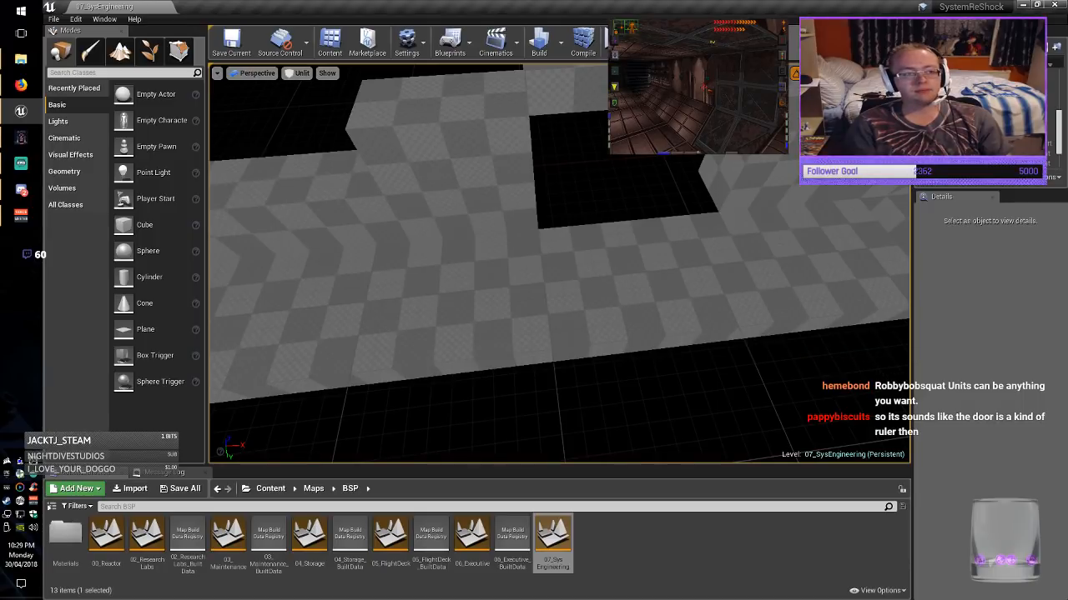
Set the long floor slab's X size to 2400, closing the remaining gap at its end, and save the level.
right_drag(558, 262, 511, 269)
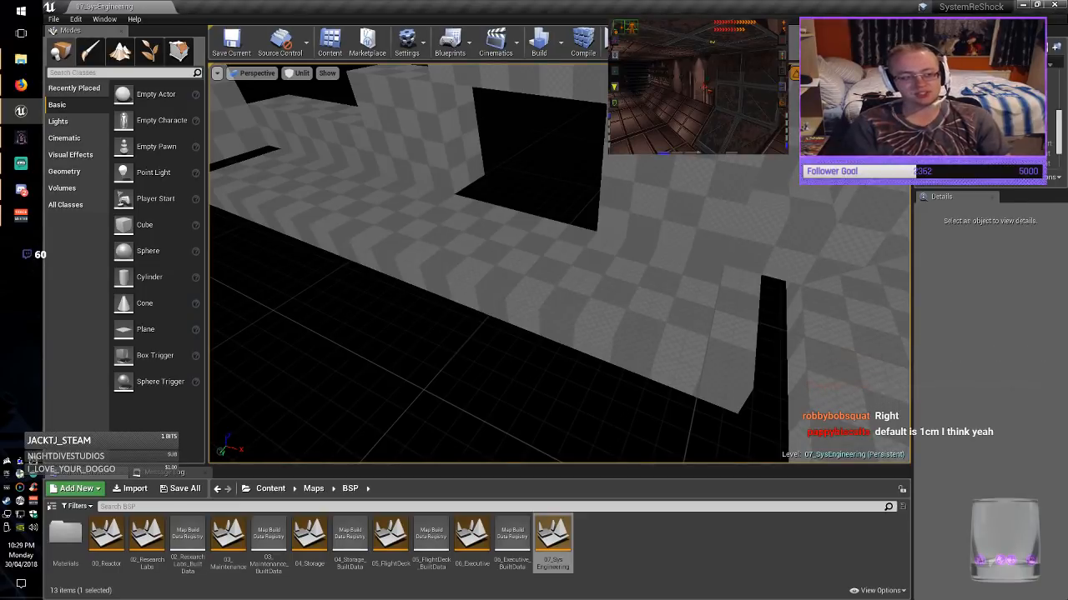
right_drag(512, 268, 513, 268)
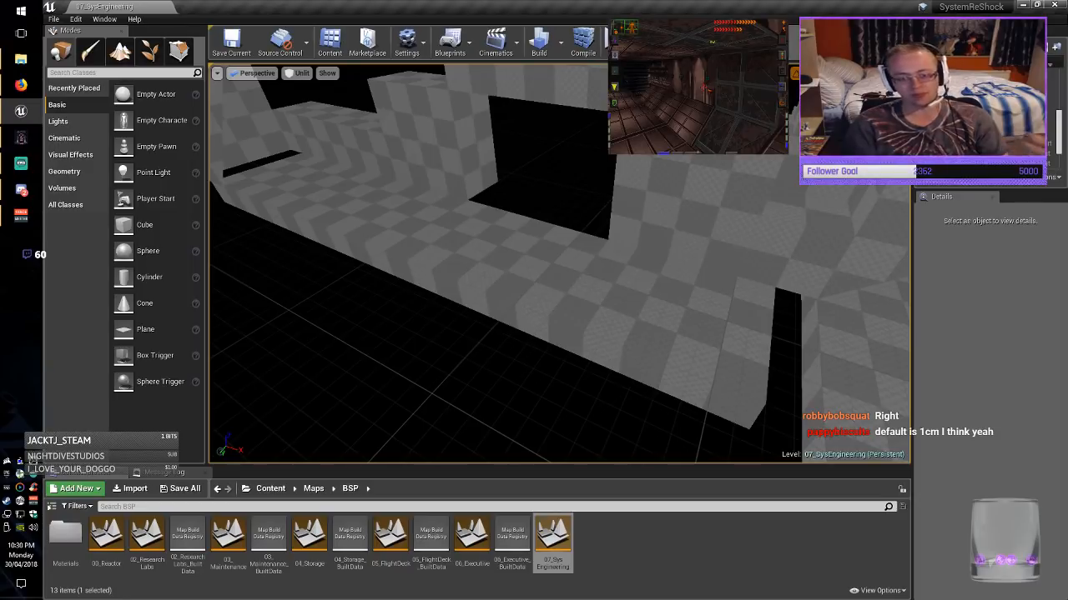
click(514, 268)
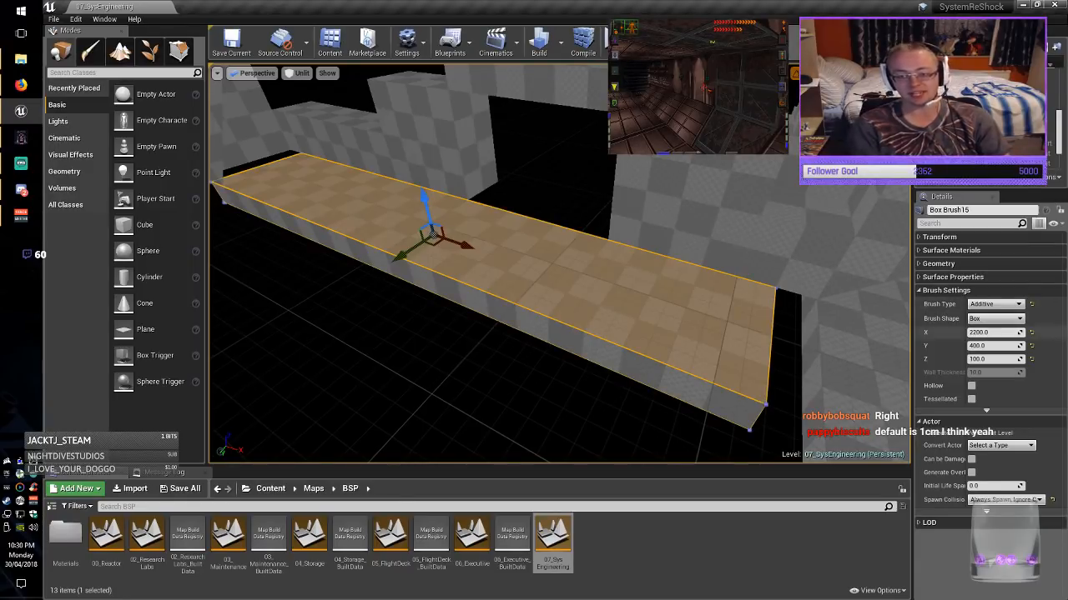
key(Return)
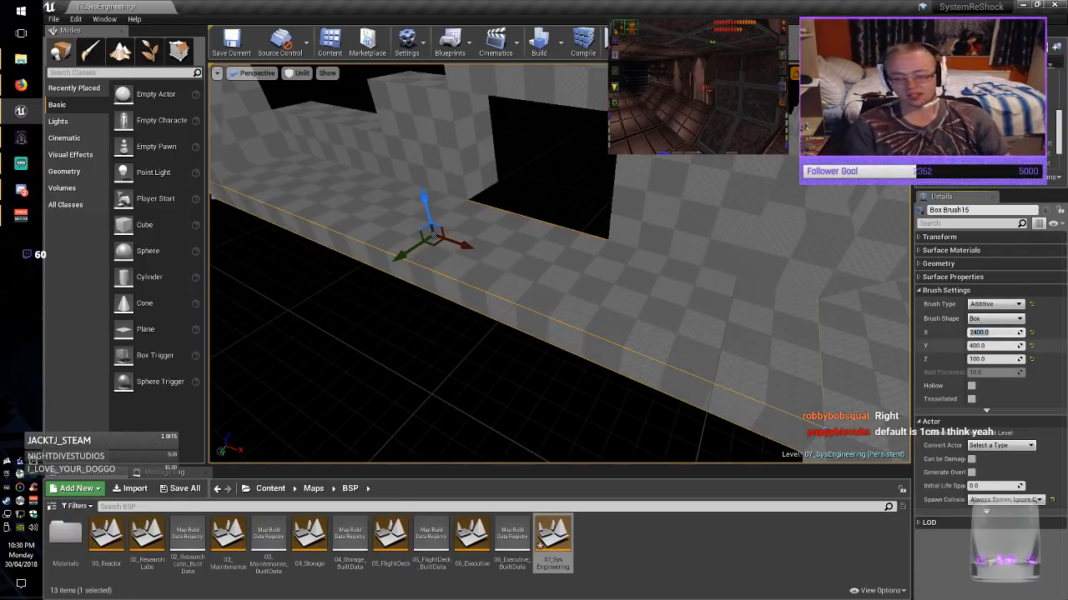
click(467, 375)
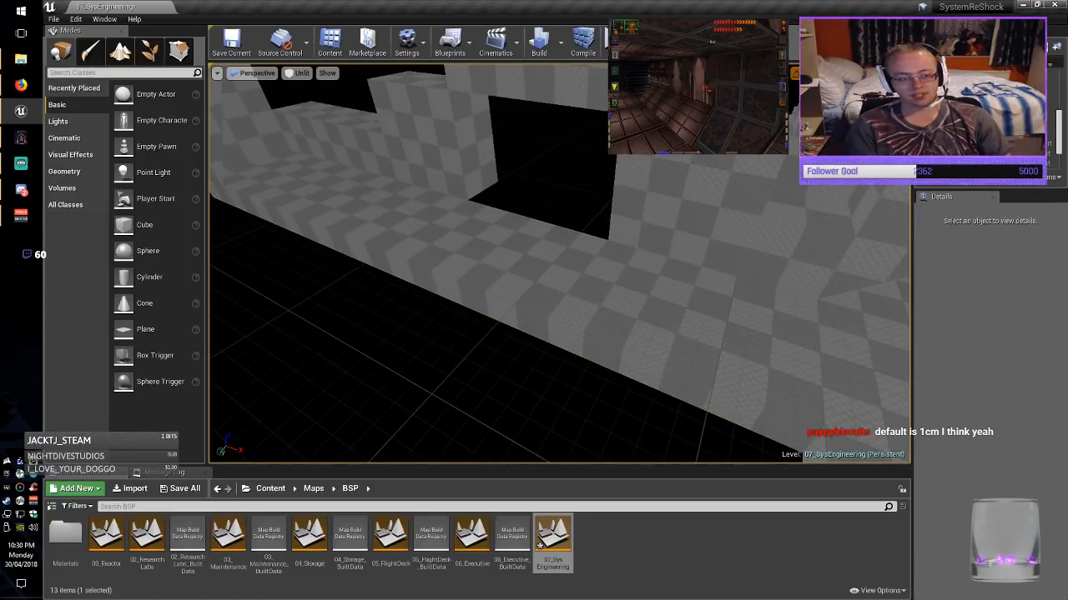
click(518, 268)
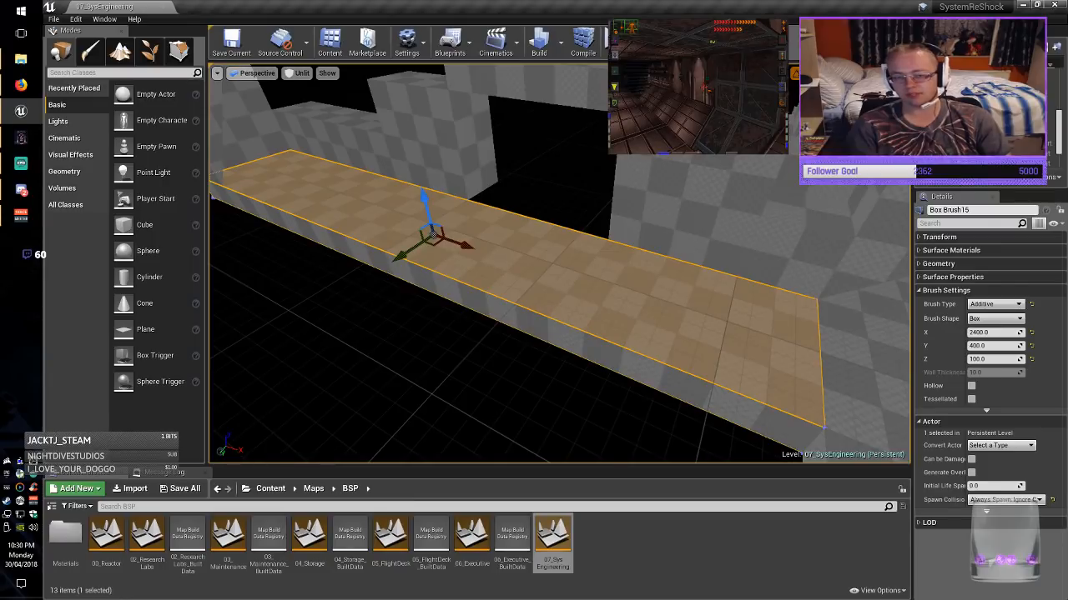
key(Escape)
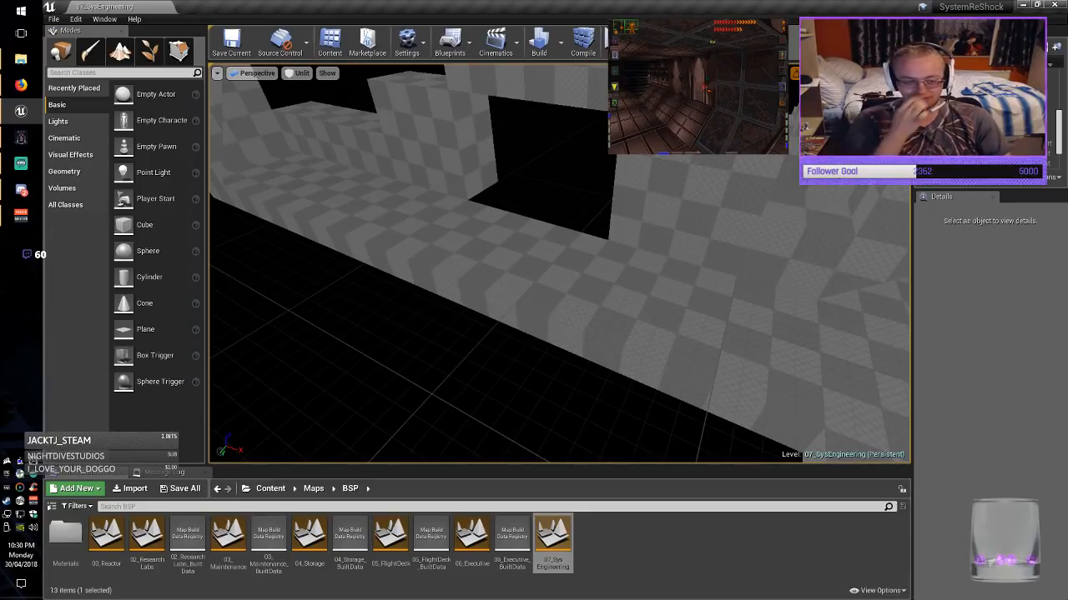
Duplicate the 200 by 200 floor block into the unfloored gap between the walls, against the long floor slab.
right_drag(559, 263, 750, 344)
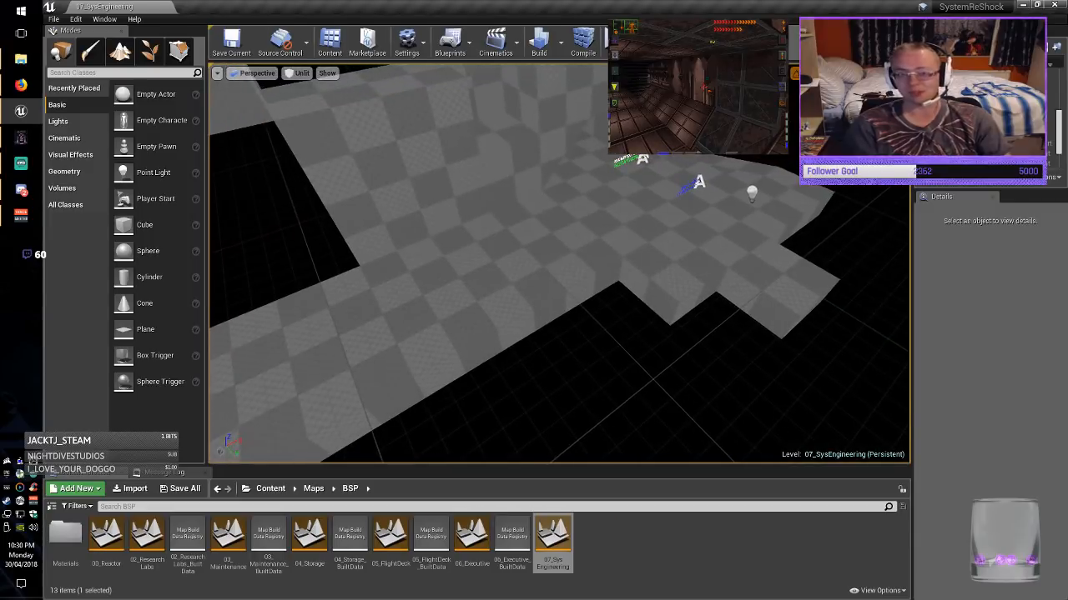
click(793, 295)
right_drag(793, 296, 754, 296)
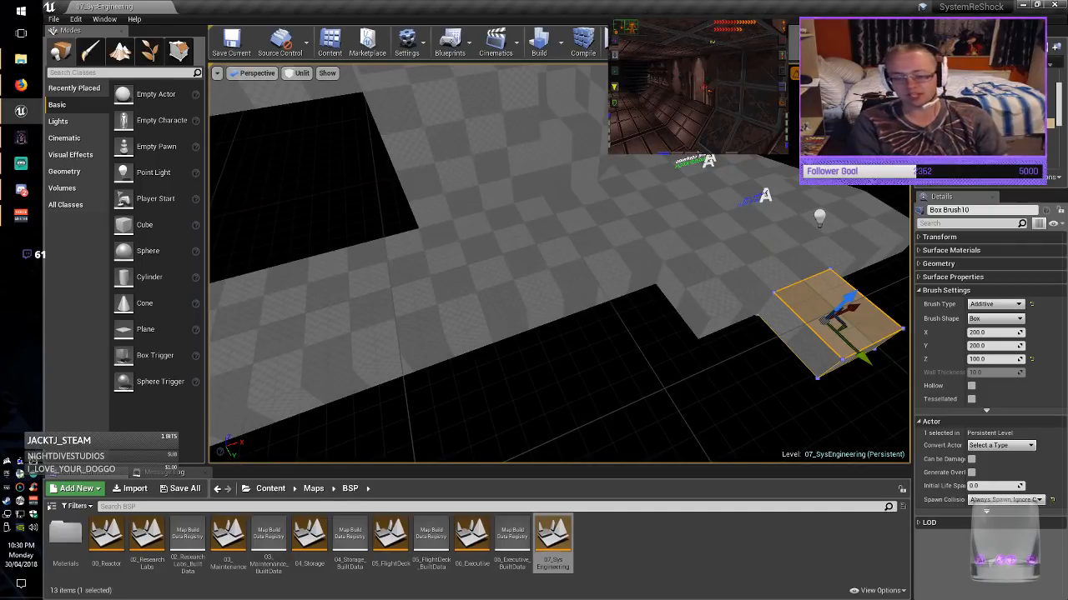
right_drag(754, 296, 719, 289)
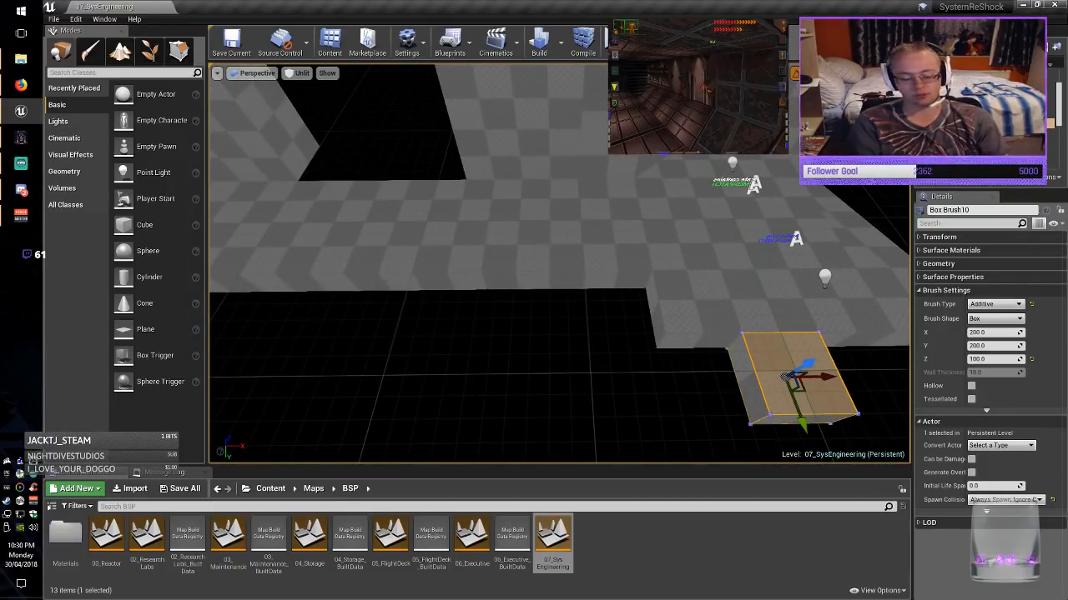
mouse_move(798, 388)
alt+mouse_down()
mouse_move(712, 358)
mouse_move(382, 173)
mouse_move(403, 180)
alt+mouse_up()
mouse_move(403, 179)
right_down()
mouse_move(367, 182)
mouse_move(392, 185)
right_up()
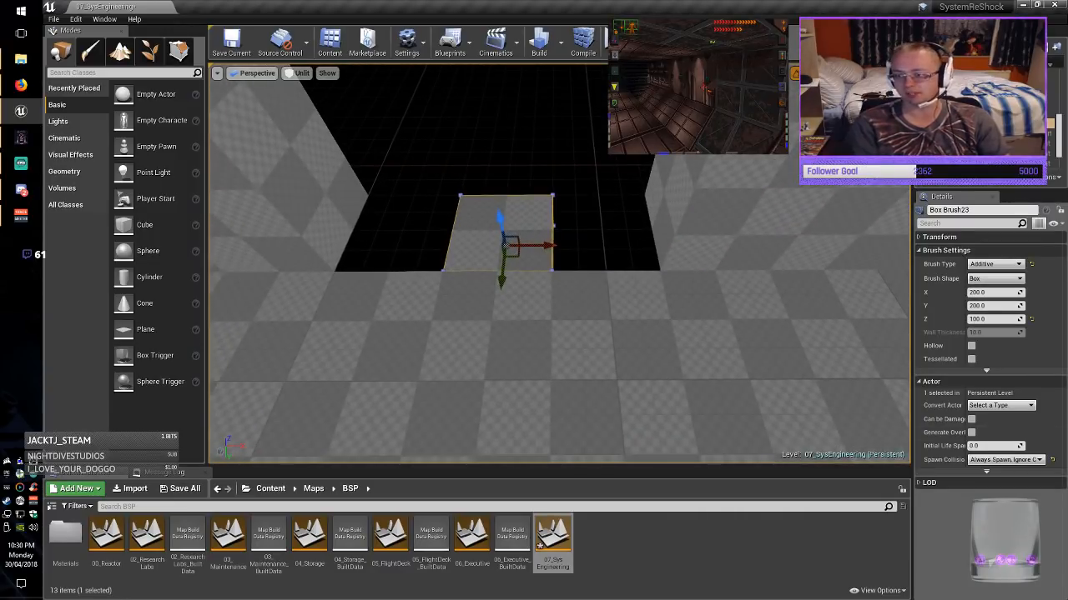
Check the matching area in the original System Shock and examine the copied block in the gap from above.
key(alt+Tab)
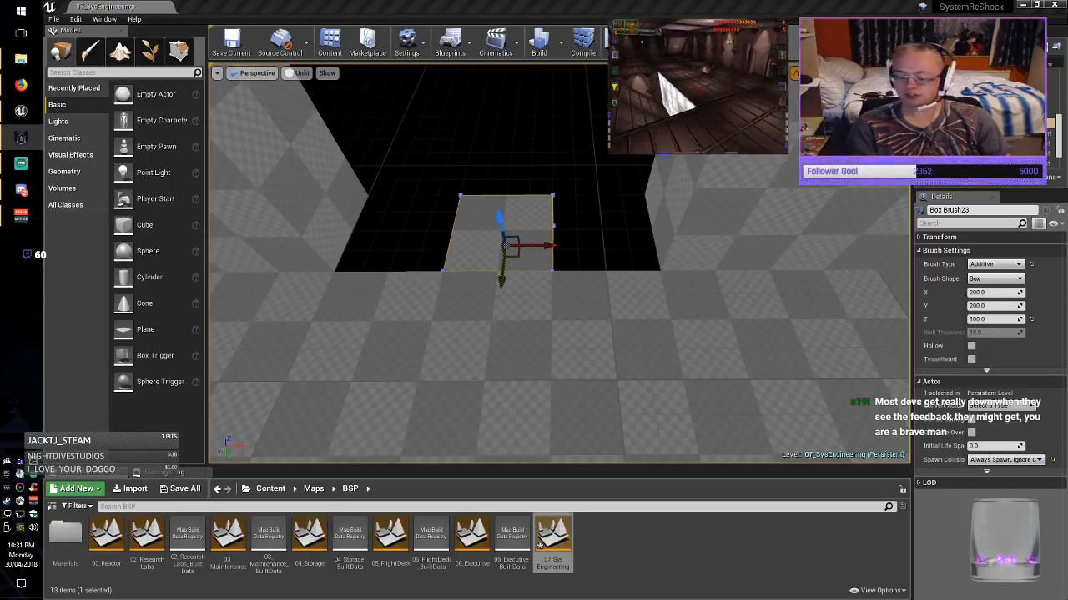
mouse_move(560, 285)
right_down()
mouse_move(560, 302)
mouse_move(489, 335)
right_up()
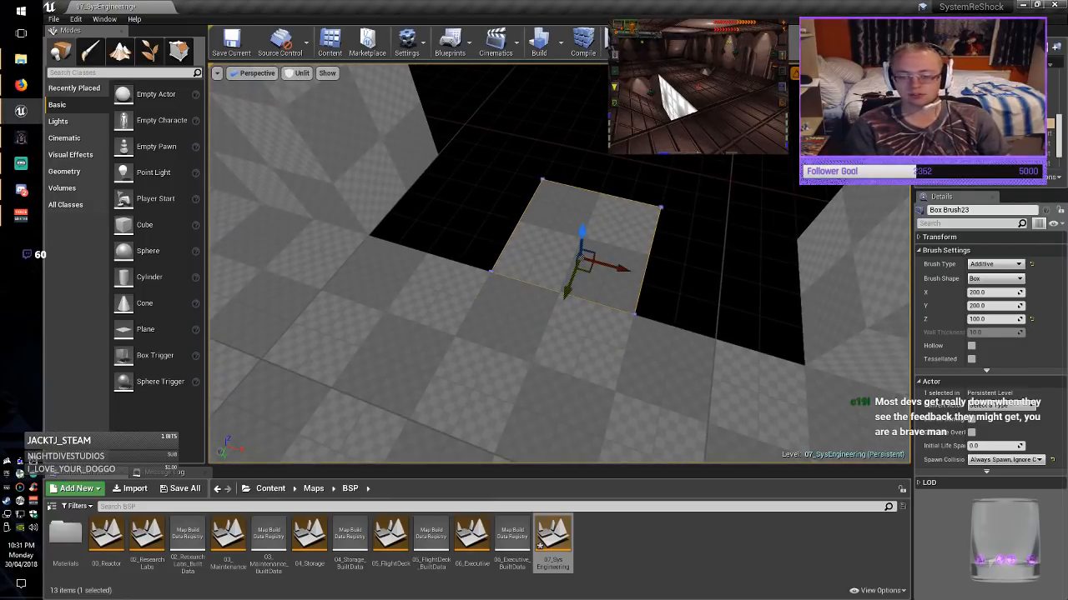
mouse_move(560, 285)
right_down()
mouse_move(367, 276)
mouse_move(417, 242)
mouse_move(400, 176)
mouse_move(358, 179)
mouse_move(433, 183)
mouse_move(501, 275)
mouse_move(533, 284)
mouse_move(500, 271)
right_up()
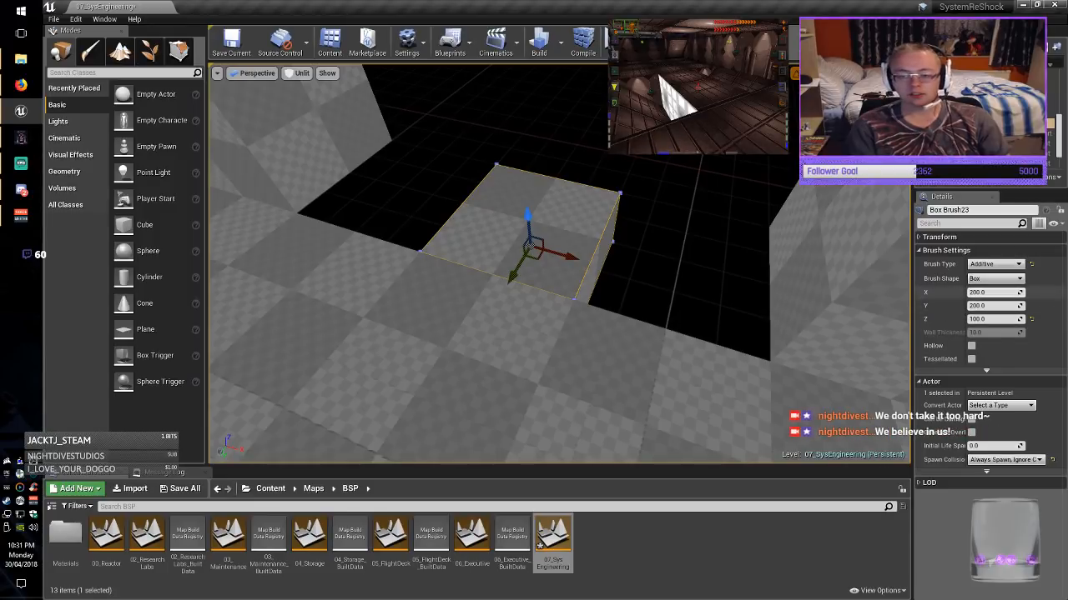
Set the copied block's Y size to 400 and slide it into the gap, flush with the long floor slab's edge.
click(989, 293)
click(992, 305)
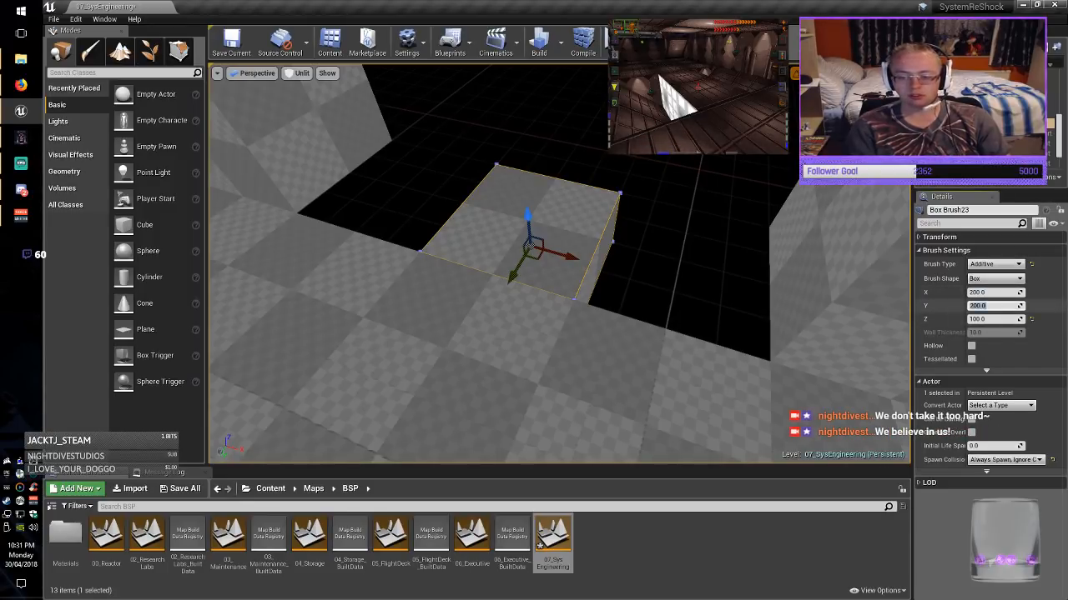
text(400)
key(Return)
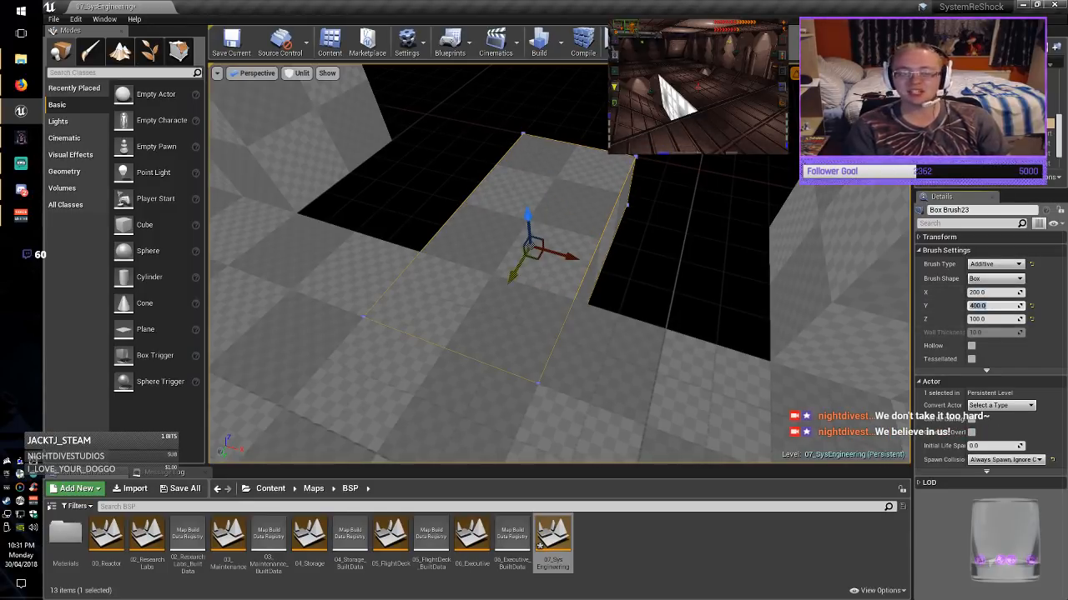
drag(514, 272, 541, 230)
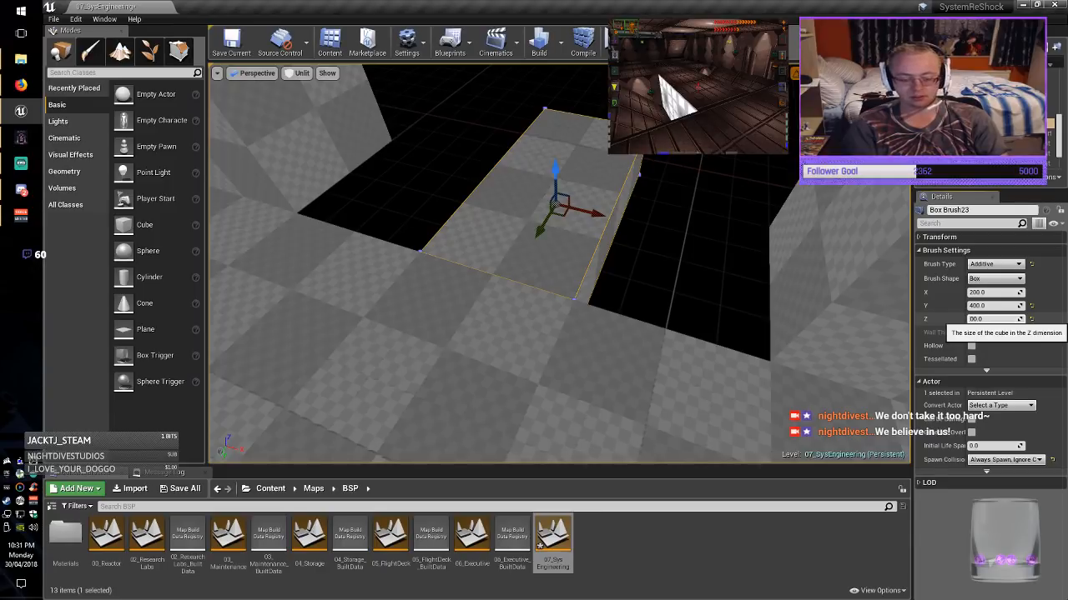
Set the block's Z size to 200, lower it until its top is level with the floor, and save the level.
text(2)
key(Return)
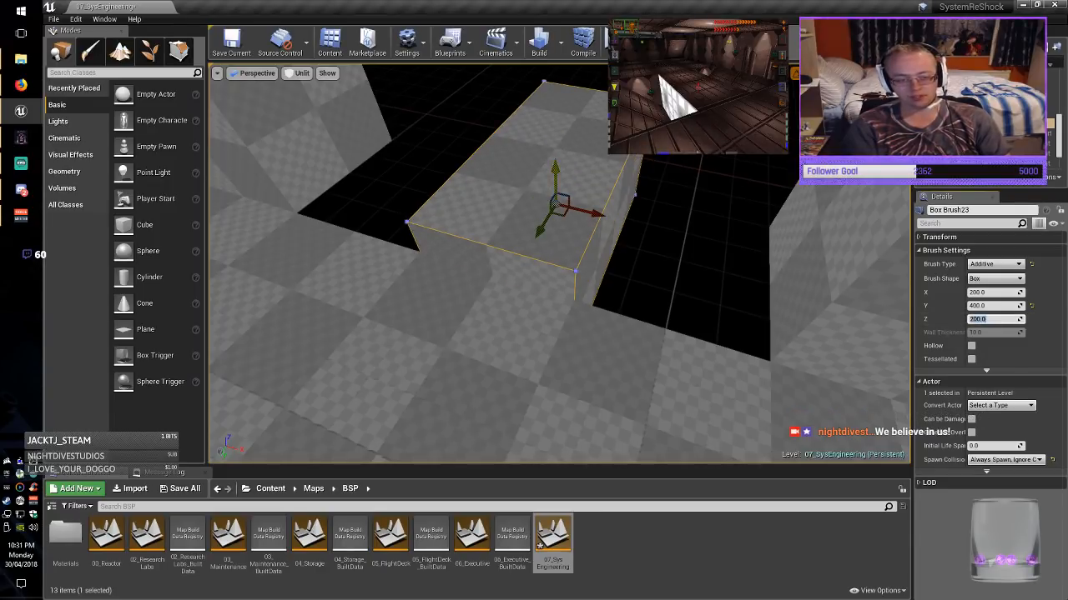
drag(555, 172, 555, 195)
key(Escape)
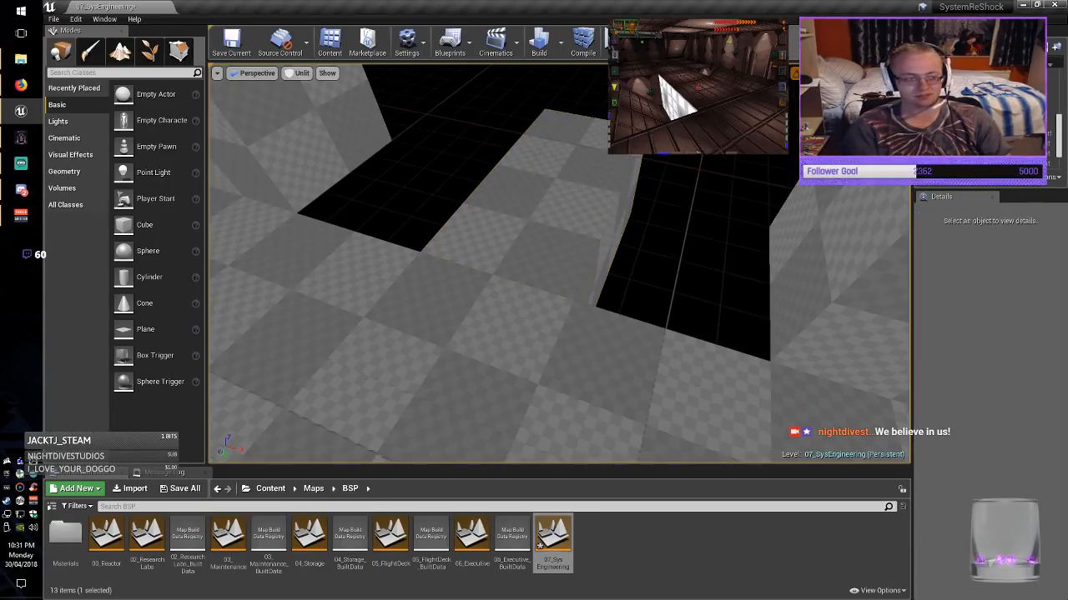
key(ctrl+s)
Duplicate the 200 by 400 block by its own width in the negative X direction and check the original System Shock.
right_drag(559, 263, 213, 294)
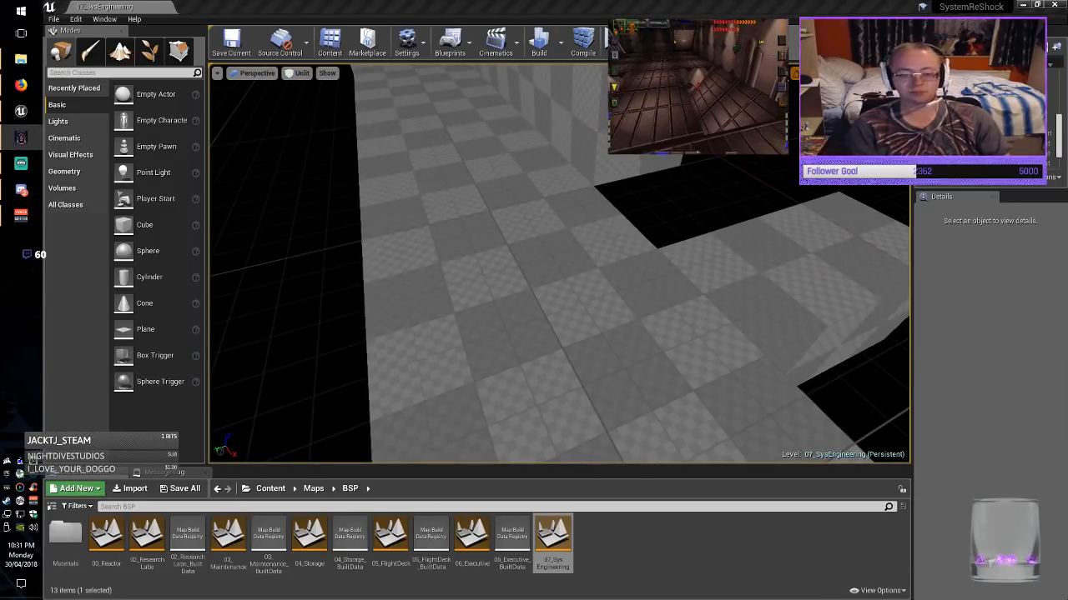
mouse_move(500, 279)
right_down()
mouse_move(657, 280)
mouse_move(550, 279)
mouse_move(601, 283)
right_up()
click(501, 279)
alt+drag(602, 299, 461, 304)
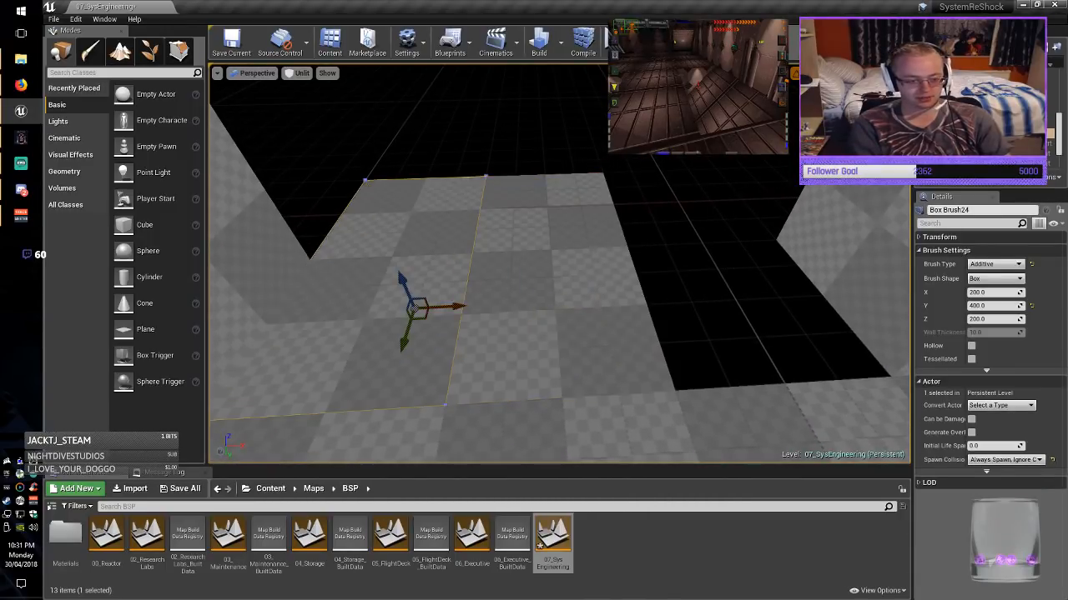
mouse_move(462, 303)
right_down()
mouse_move(450, 313)
mouse_move(433, 208)
mouse_move(442, 180)
mouse_move(446, 309)
mouse_move(444, 249)
right_up()
key(alt+Tab)
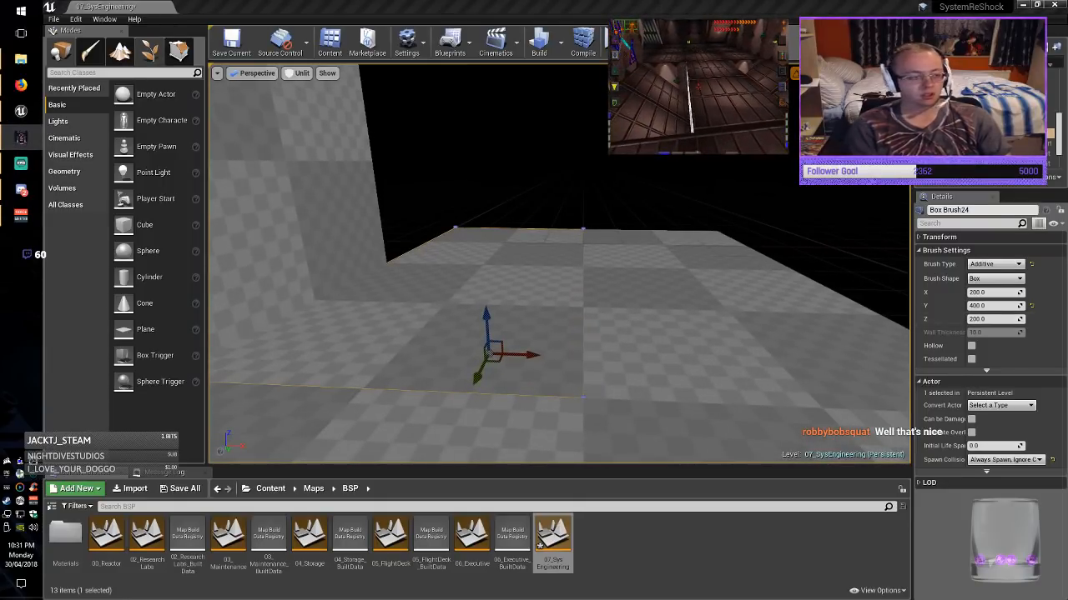
Lower the new block's top edge beside the middle block down to its base in geometry editing, forming a slope.
click(180, 52)
right_drag(467, 266, 437, 276)
mouse_move(517, 326)
right_down()
mouse_move(484, 336)
mouse_move(538, 326)
right_up()
key(d)
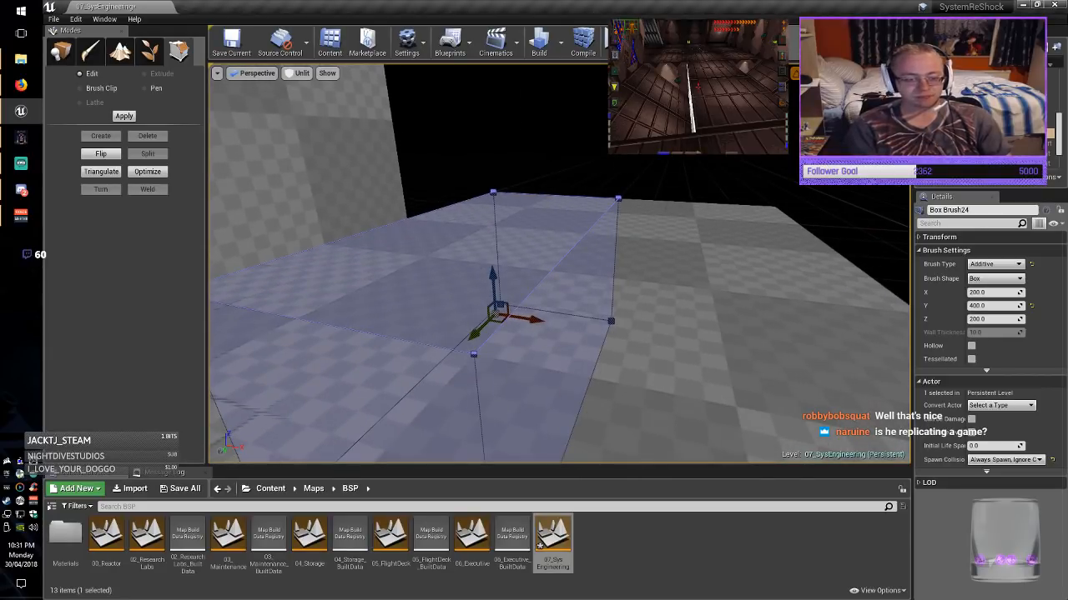
click(575, 244)
right_drag(575, 186, 607, 192)
key(a)
drag(574, 186, 563, 328)
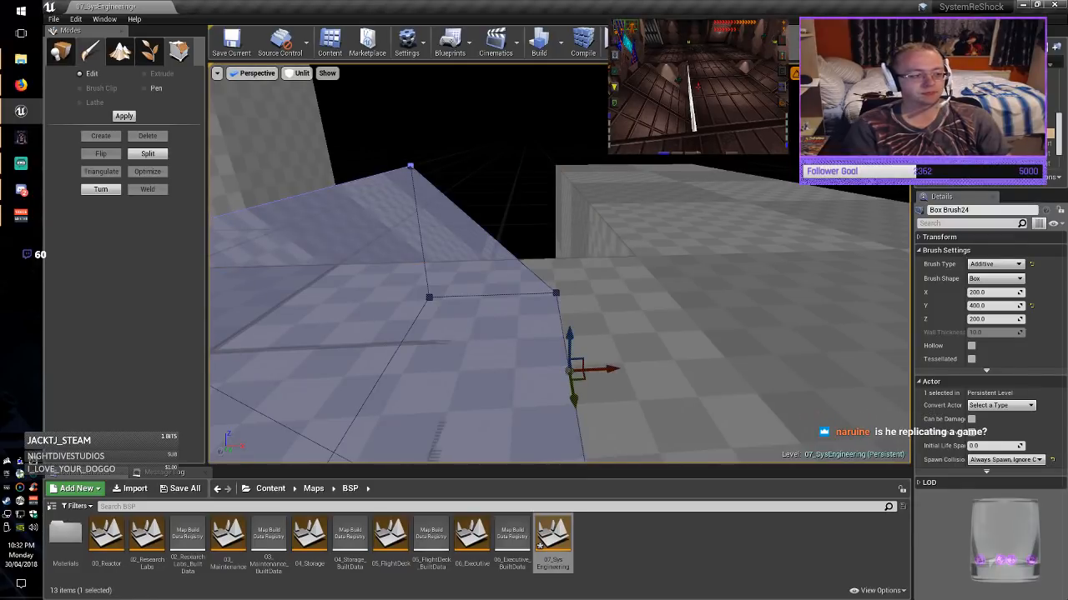
click(61, 52)
Make a copy of the sloped block rotated about Z to face the opposite way and place it on the middle block's other side.
right_drag(558, 263, 559, 334)
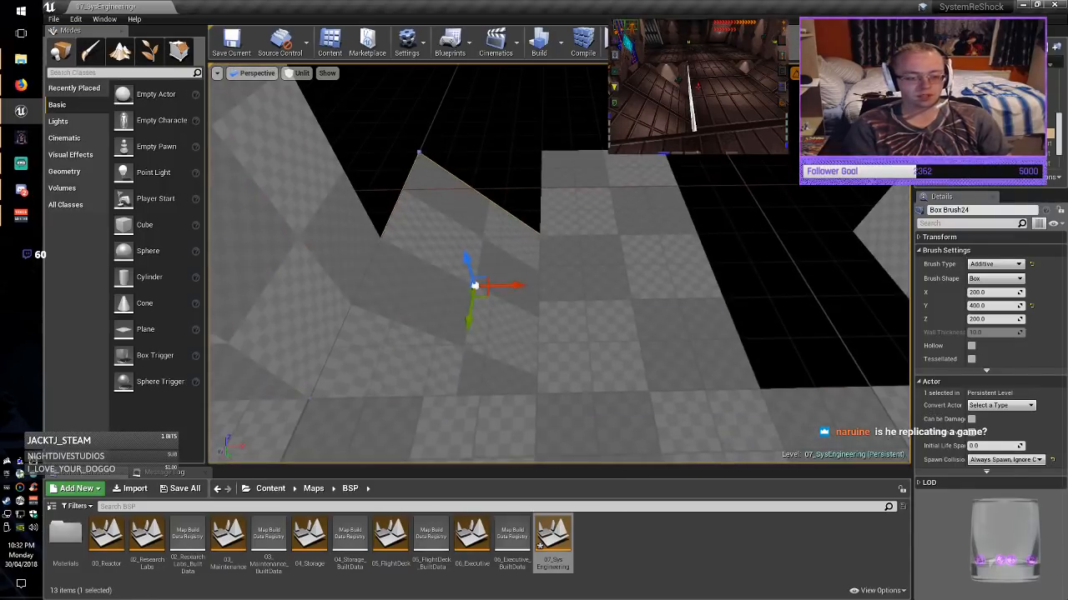
click(504, 330)
key(e)
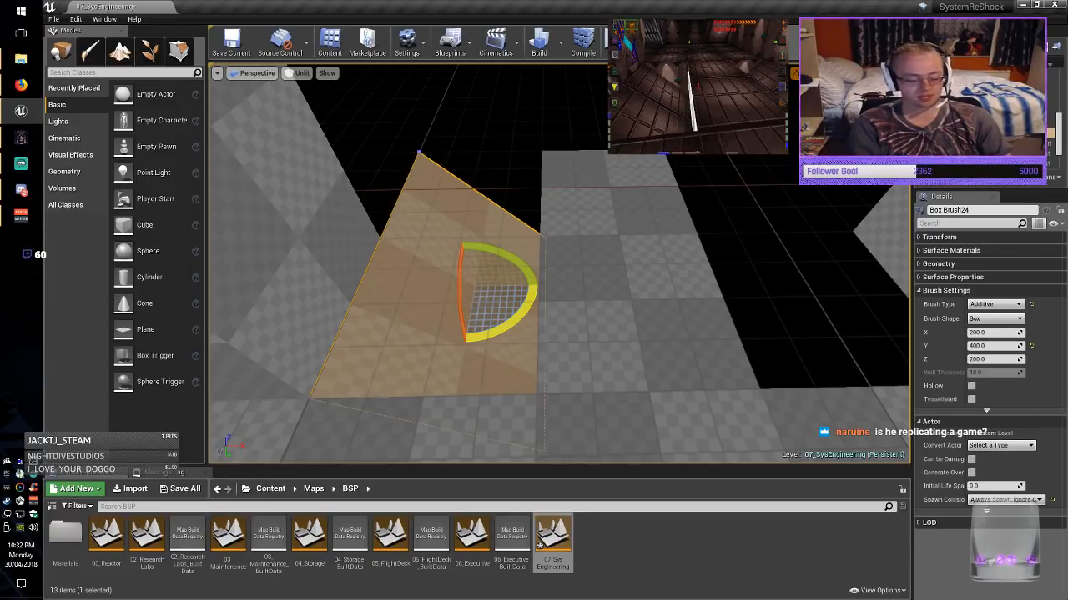
drag(519, 323, 400, 334)
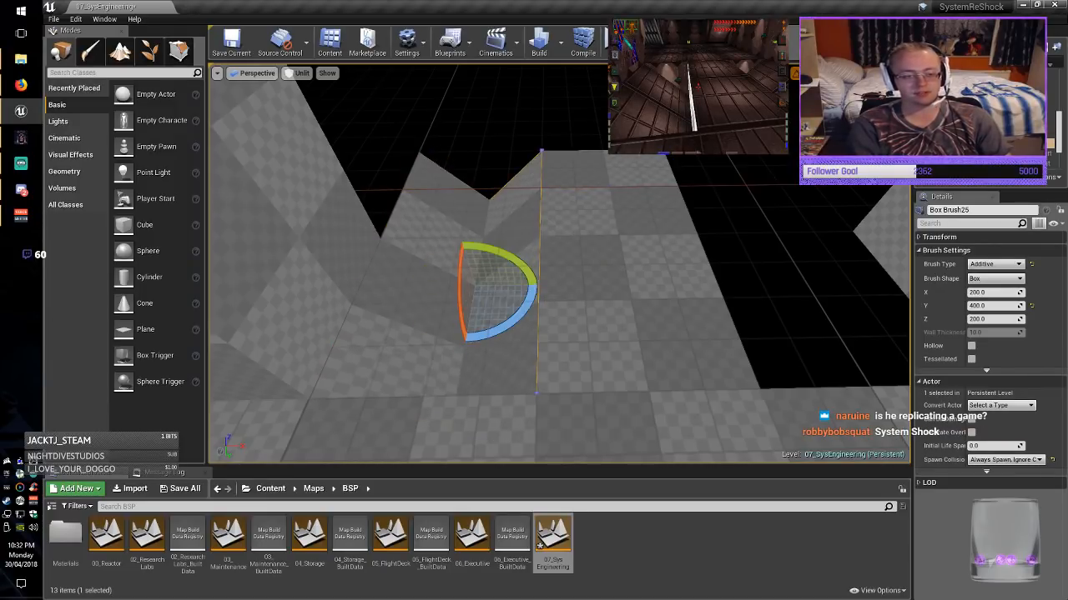
key(r)
key(w)
mouse_move(473, 284)
mouse_down()
mouse_move(548, 269)
mouse_move(827, 263)
mouse_move(786, 259)
mouse_up()
mouse_move(786, 260)
right_down()
mouse_move(859, 291)
mouse_move(738, 275)
mouse_move(909, 271)
mouse_move(892, 300)
mouse_move(834, 308)
mouse_move(801, 305)
mouse_move(775, 283)
right_up()
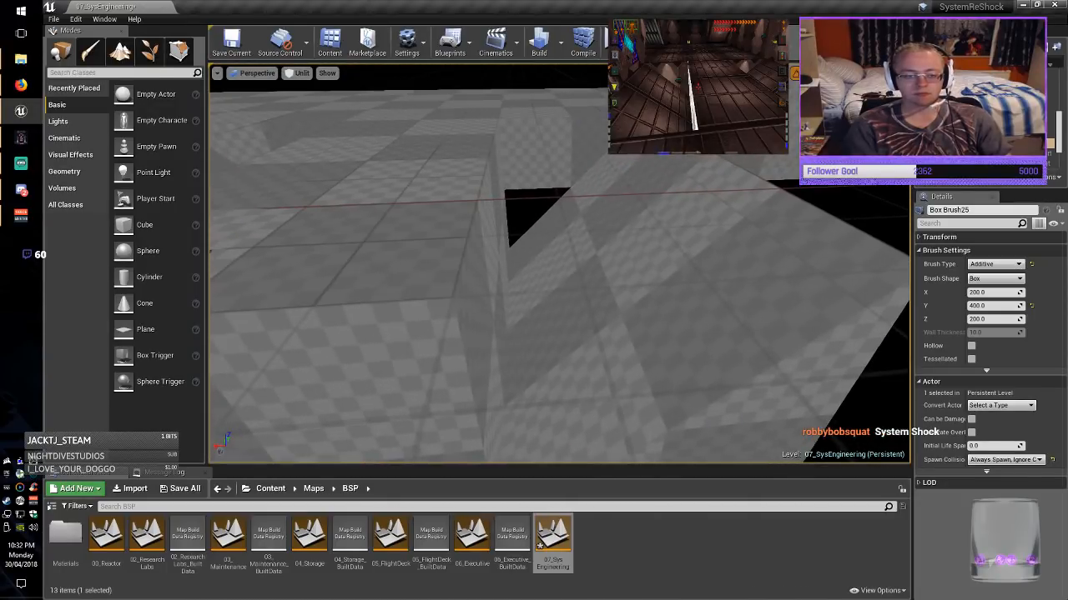
Duplicate the 2400 by 400 floor slab straight down to fill the hole below it and set the copy's X size to 400.
click(538, 154)
mouse_move(538, 154)
right_down()
mouse_move(538, 138)
mouse_move(484, 146)
mouse_move(574, 98)
right_up()
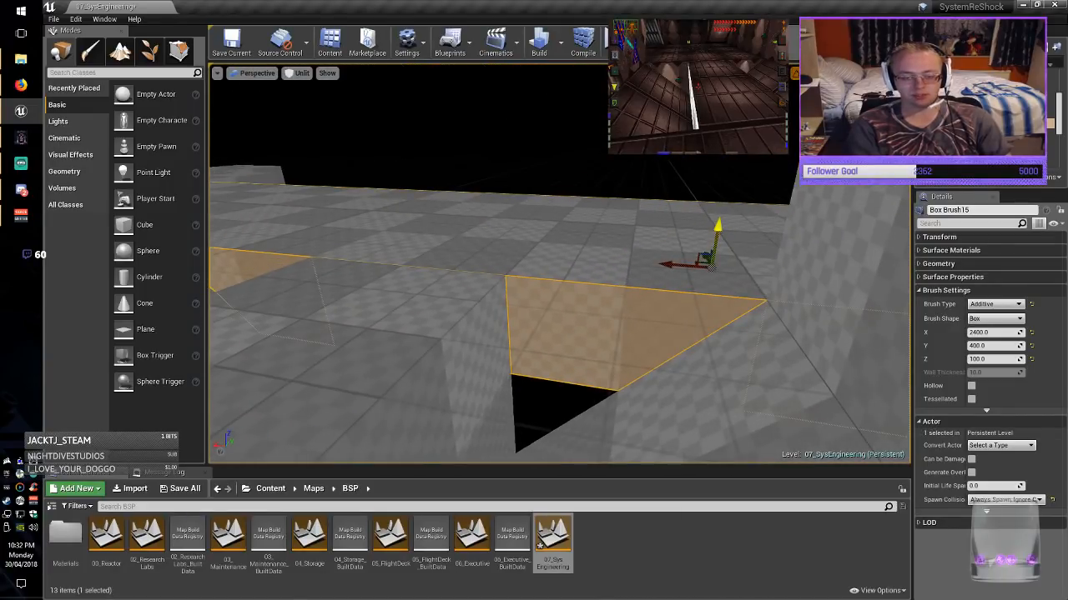
alt+drag(716, 225, 709, 292)
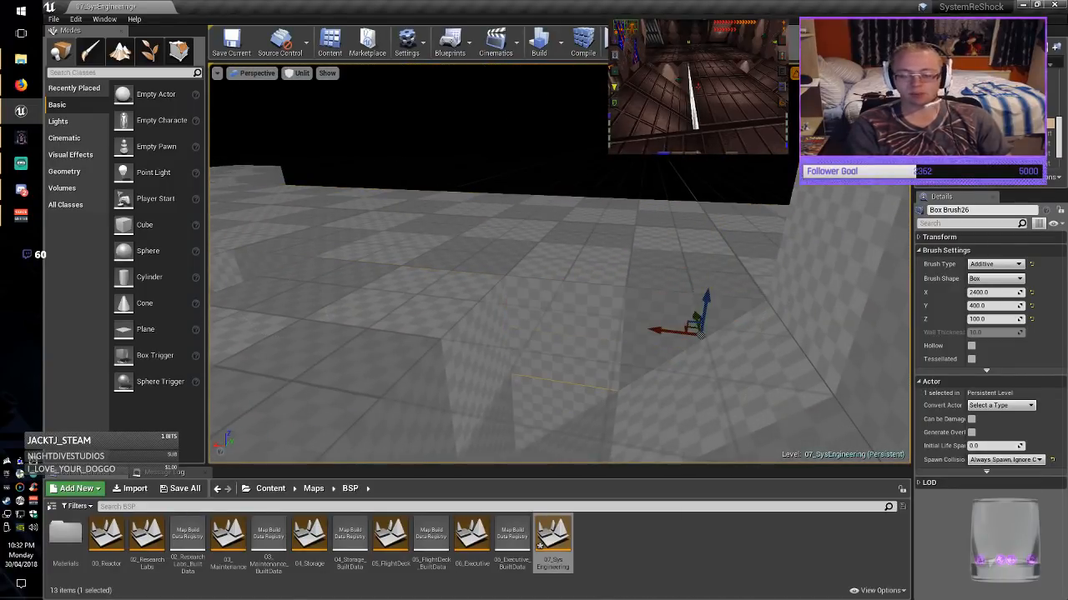
click(989, 292)
text(400)
key(Return)
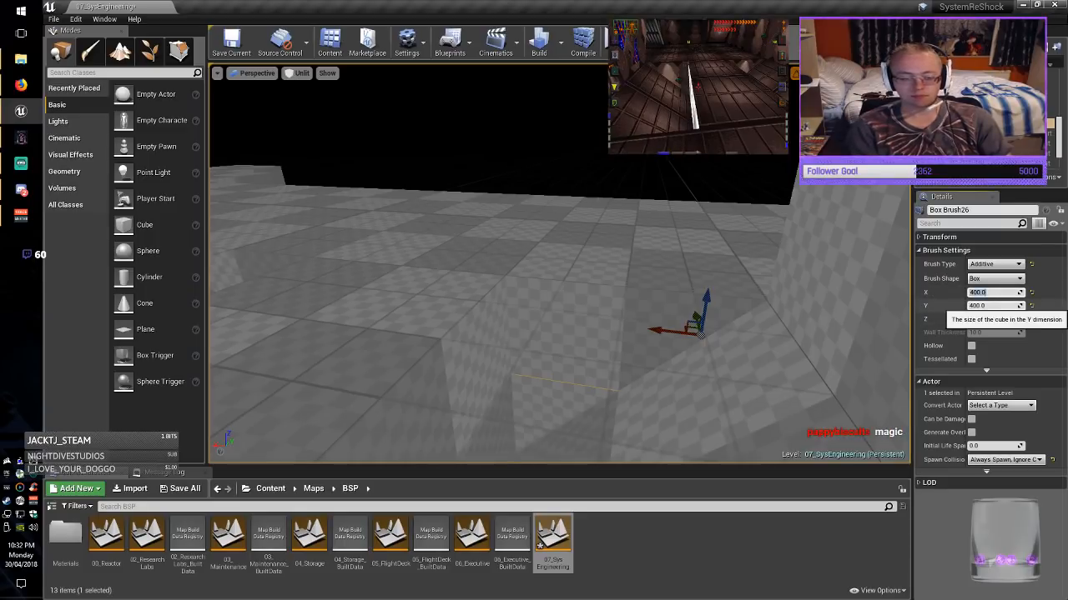
key(Tab)
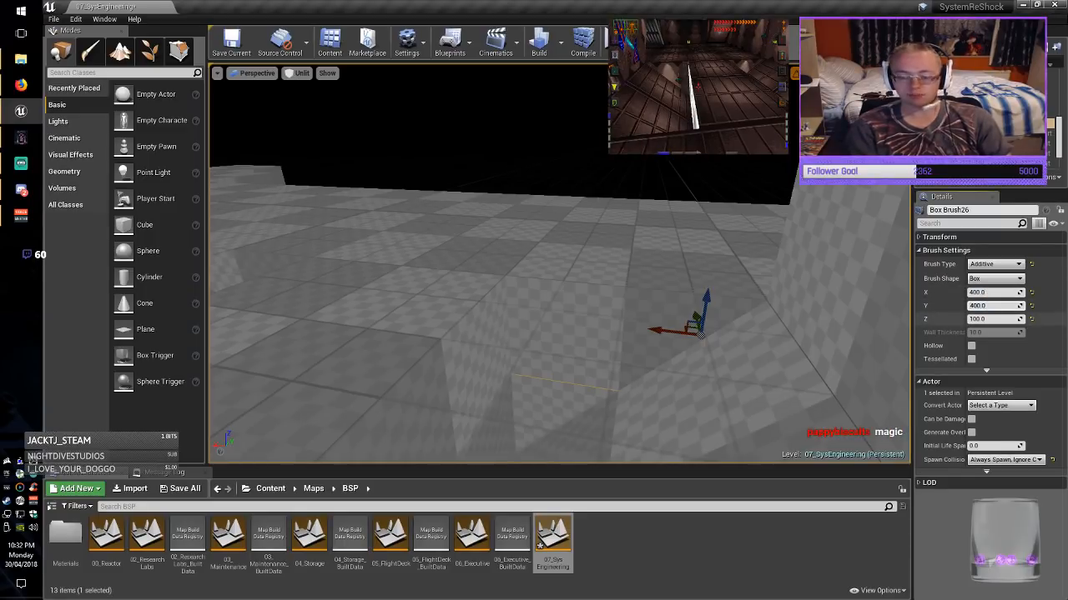
Set the filler block's Y size to 100, raise it against the floor's underside and shift it along Y to the hole's edge.
key(Return)
mouse_move(583, 351)
right_down()
mouse_move(651, 354)
mouse_move(590, 338)
mouse_move(667, 359)
mouse_move(609, 342)
mouse_move(584, 367)
mouse_move(650, 334)
mouse_move(617, 350)
mouse_move(576, 346)
right_up()
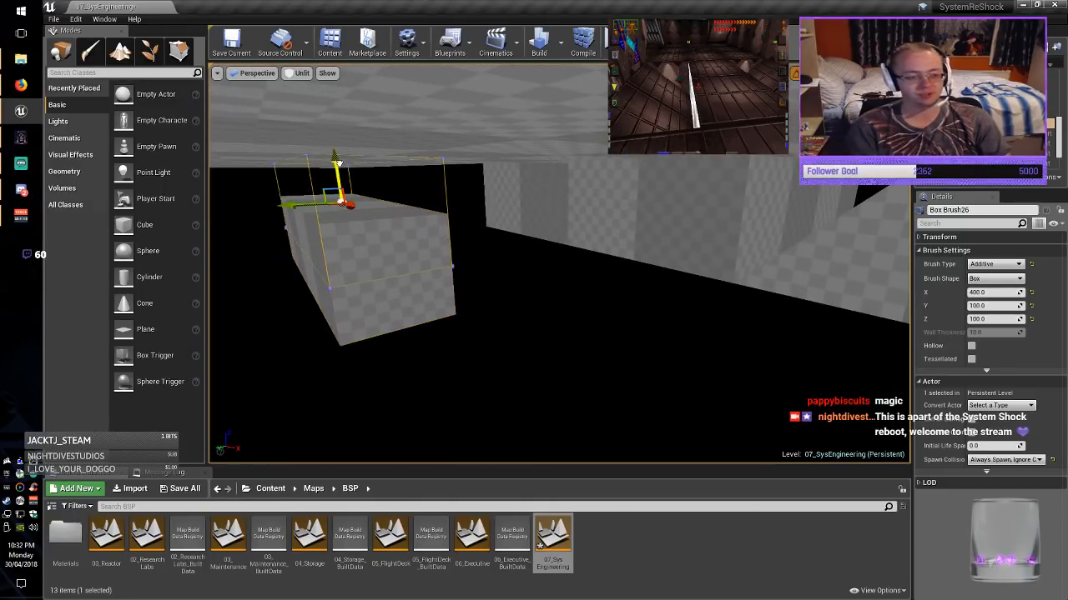
drag(452, 200, 419, 199)
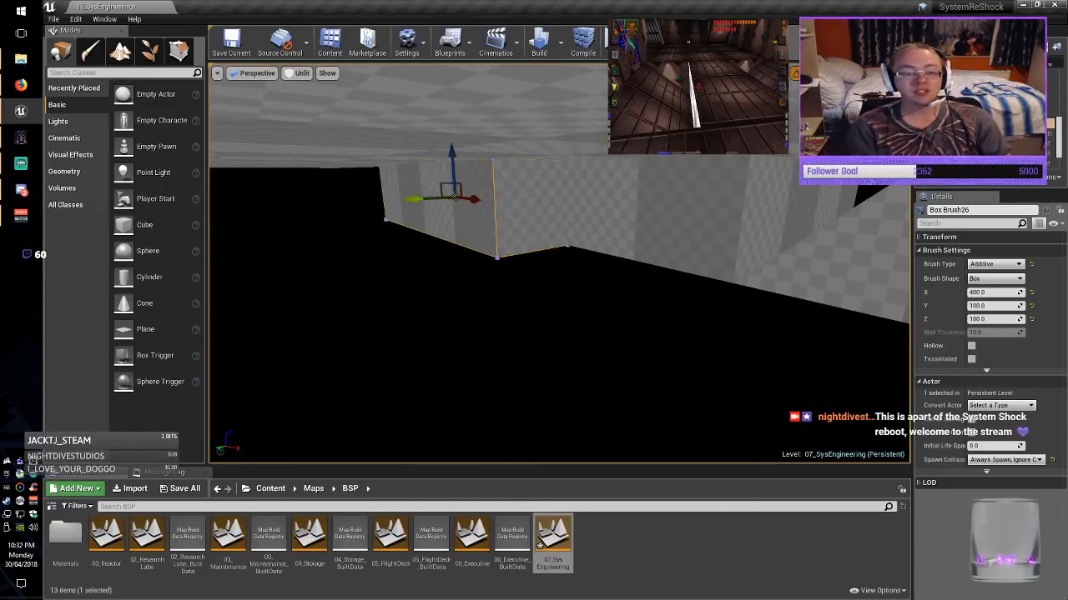
Set the filler block's X size to 600 and adjust its position along Y.
right_drag(681, 242, 739, 233)
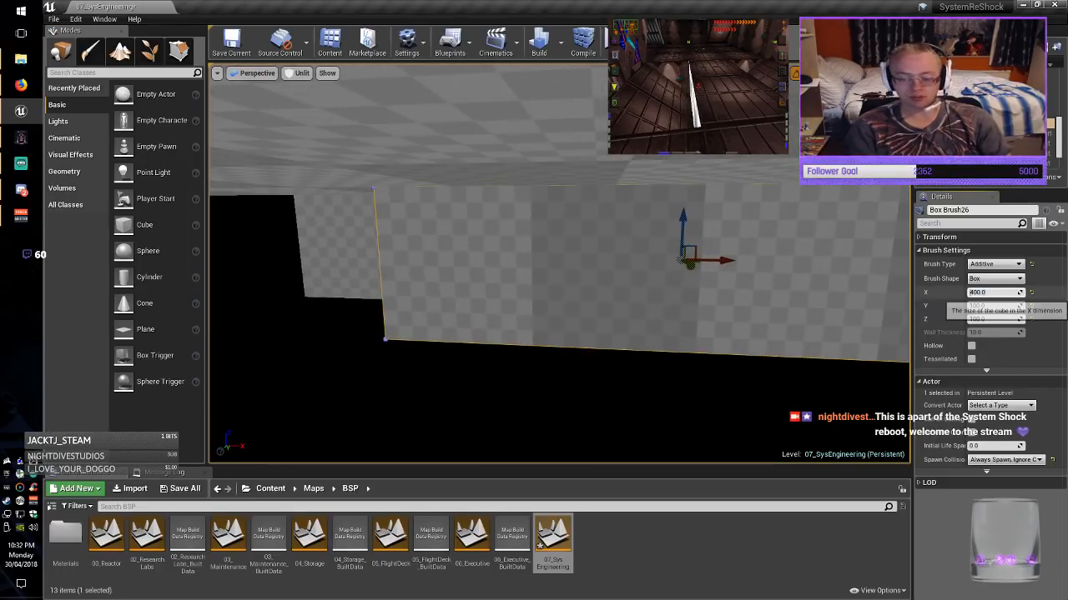
key(Return)
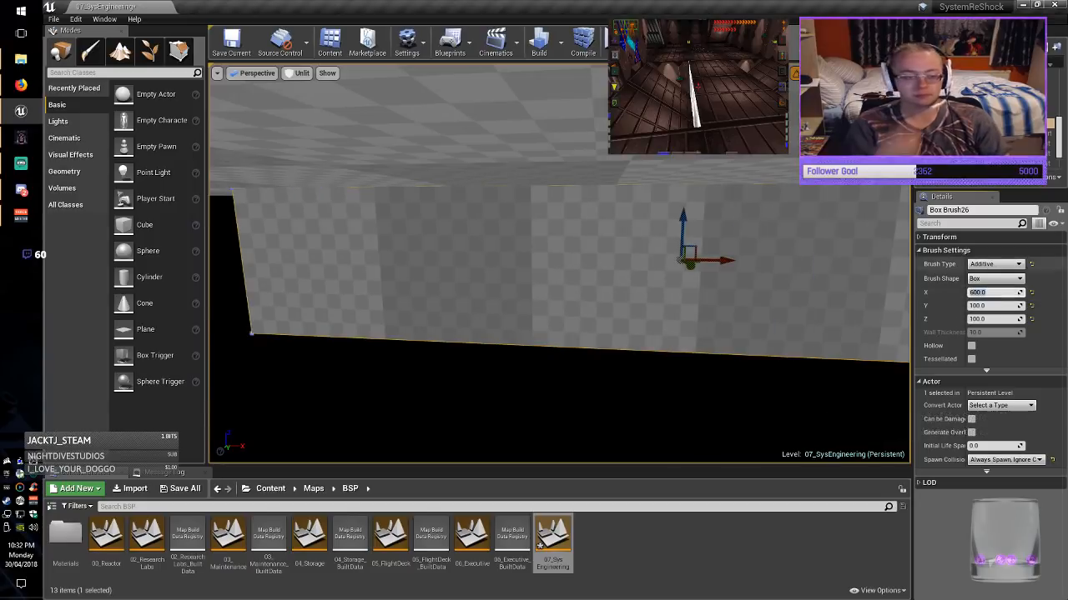
mouse_move(634, 267)
right_down()
mouse_move(676, 272)
mouse_move(575, 284)
mouse_move(701, 279)
mouse_move(742, 258)
right_up()
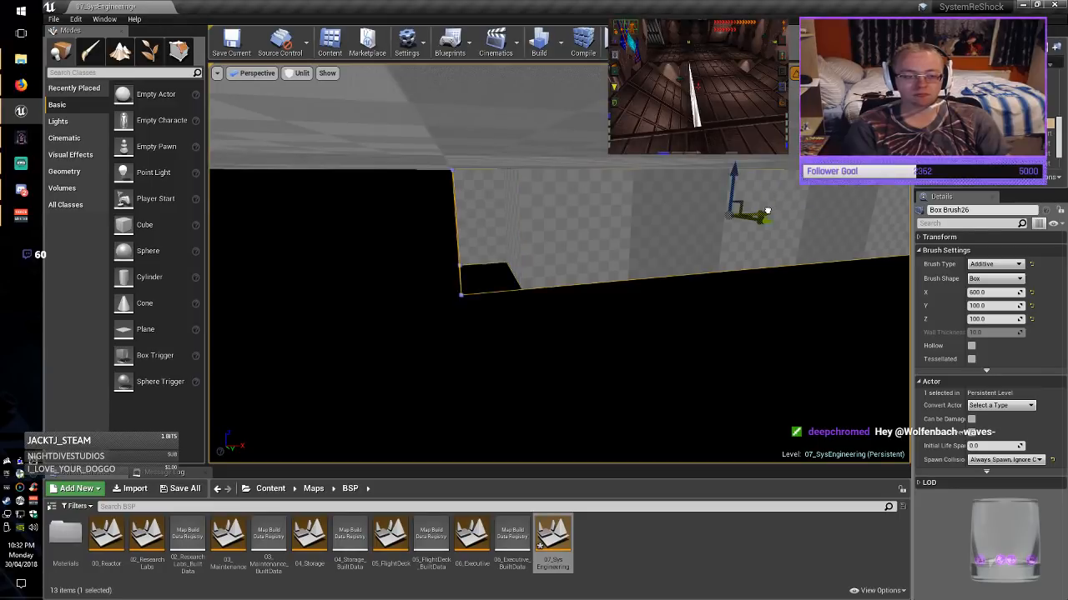
drag(767, 211, 765, 211)
key(Escape)
Apply Align Surface Planar to all brush surfaces in the level.
mouse_move(765, 211)
right_down()
mouse_move(700, 213)
mouse_move(434, 283)
mouse_move(500, 275)
mouse_move(517, 250)
right_up()
key(ctrl+a)
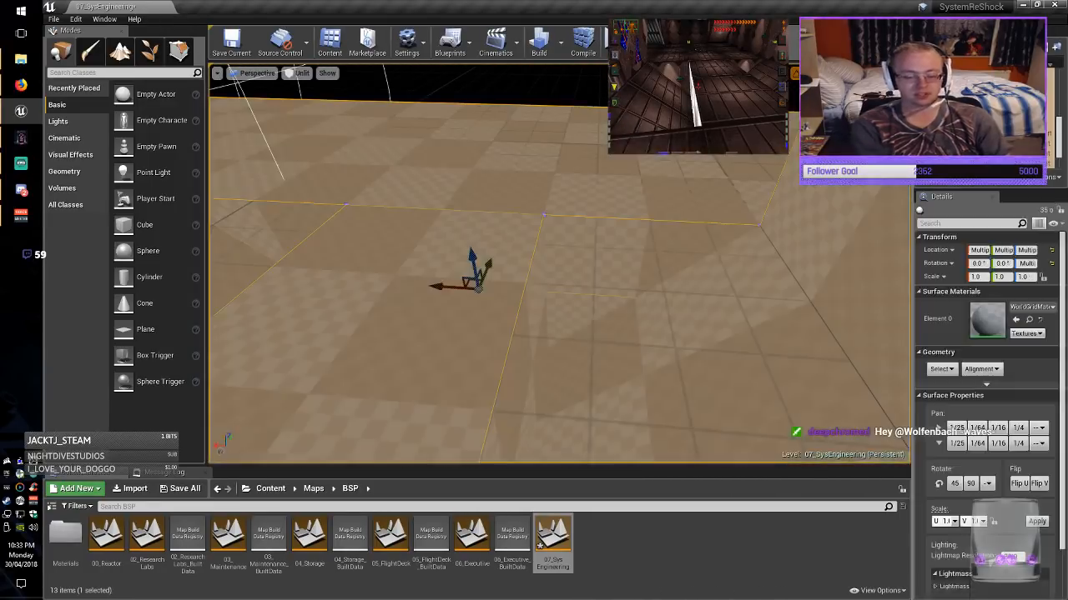
click(980, 368)
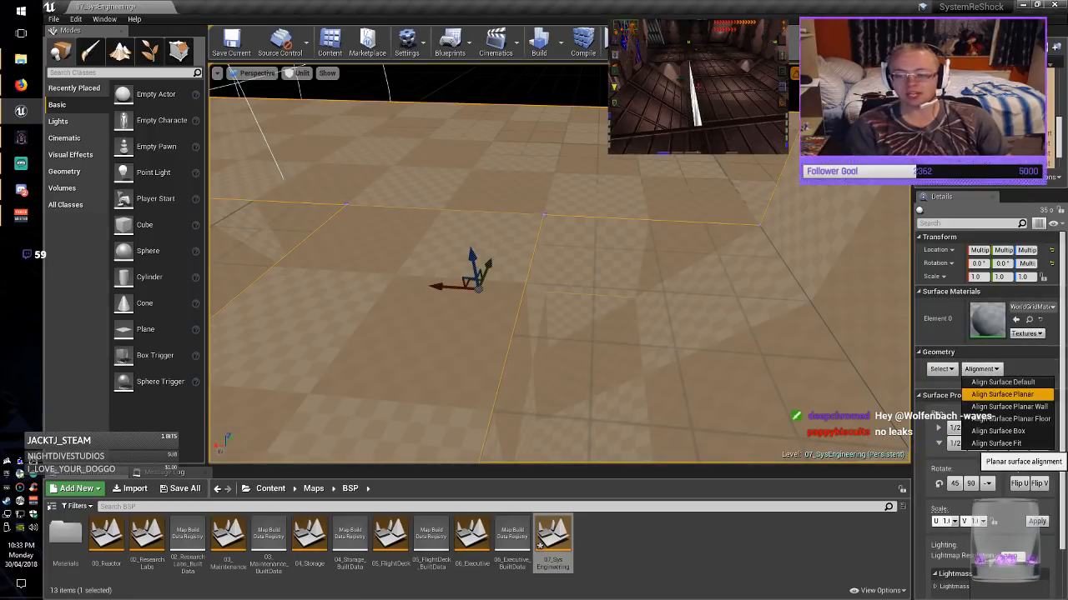
click(1002, 393)
key(Escape)
Duplicate the 600 by 100 by 100 filler block along Y to the opposite side of the sloped section.
mouse_move(533, 283)
right_down()
mouse_move(538, 200)
mouse_move(513, 284)
mouse_move(483, 326)
mouse_move(492, 334)
right_up()
click(292, 219)
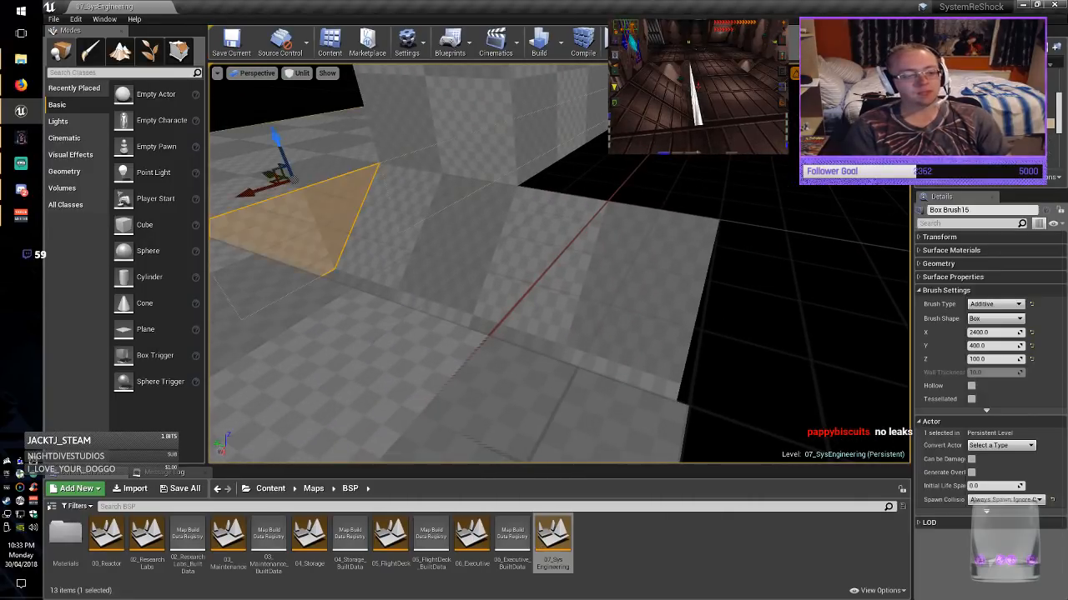
mouse_move(292, 219)
right_down()
mouse_move(191, 183)
mouse_move(358, 267)
right_up()
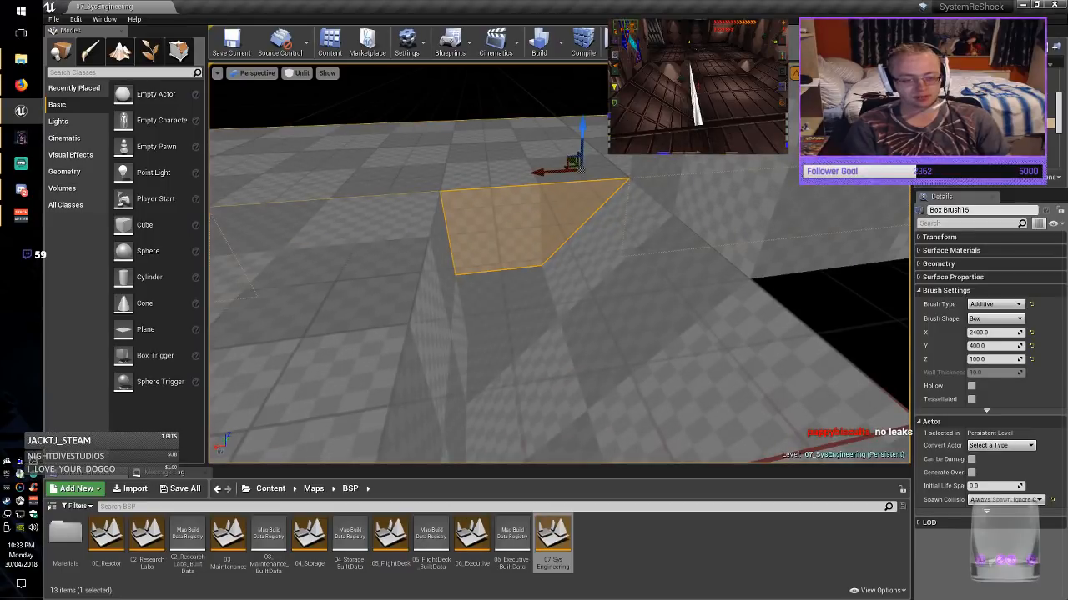
click(467, 313)
mouse_move(467, 313)
right_down()
mouse_move(454, 308)
mouse_move(517, 359)
mouse_move(550, 363)
right_up()
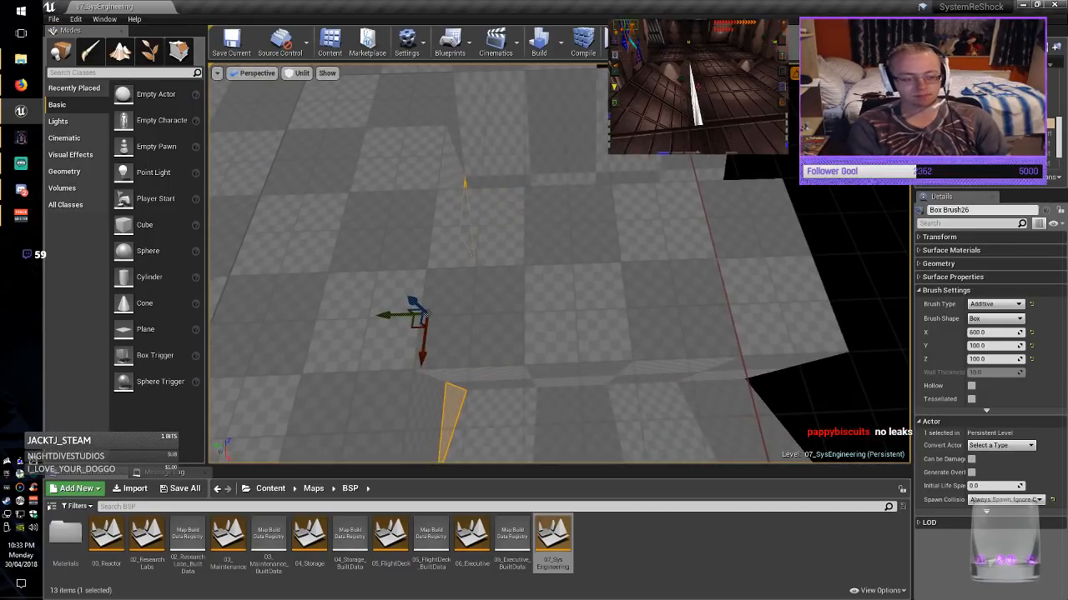
mouse_move(382, 315)
alt+mouse_down()
mouse_move(760, 305)
mouse_move(738, 302)
alt+mouse_up()
mouse_move(738, 302)
right_down()
mouse_move(717, 292)
mouse_move(692, 317)
mouse_move(726, 309)
mouse_move(676, 275)
right_up()
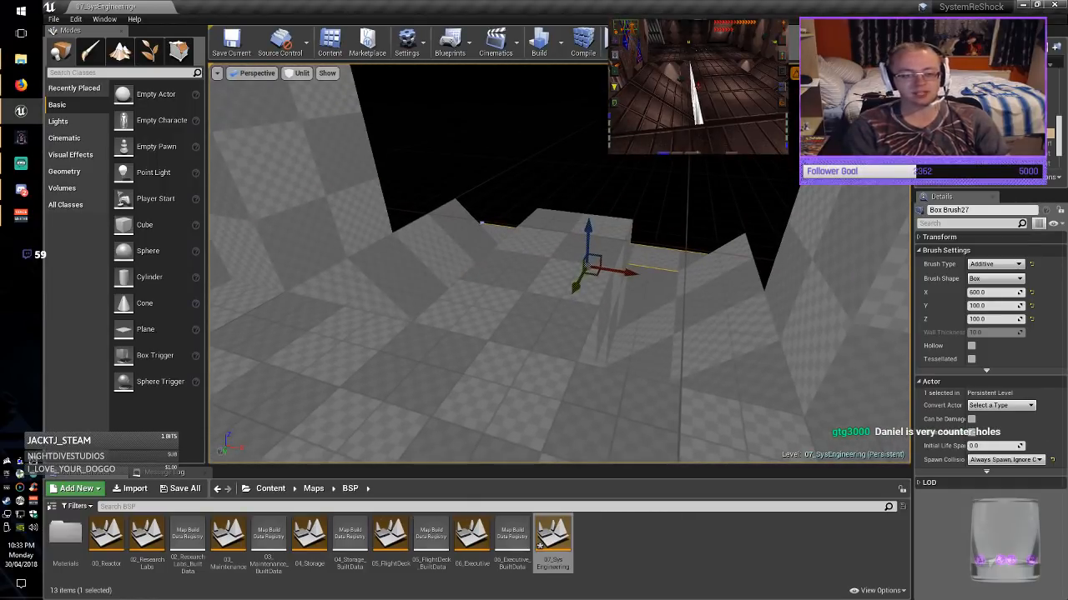
key(Escape)
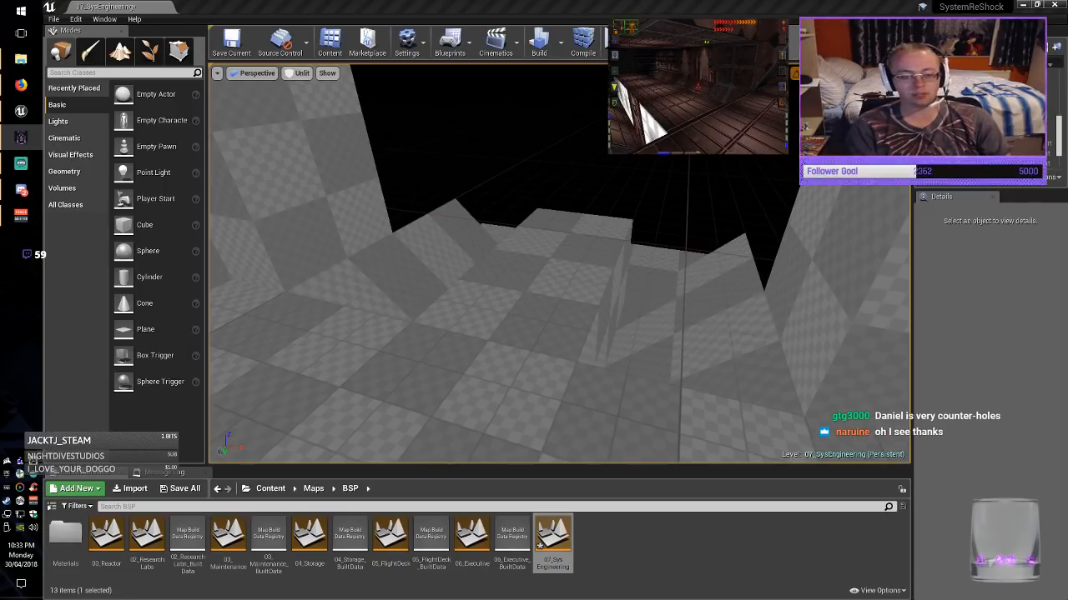
Check the original System Shock and duplicate the 200 by 400 middle block to the far edge of the floor, adjusting its X position.
click(710, 327)
click(534, 279)
mouse_move(534, 280)
right_down()
mouse_move(367, 279)
mouse_move(426, 258)
right_up()
key(alt+Tab)
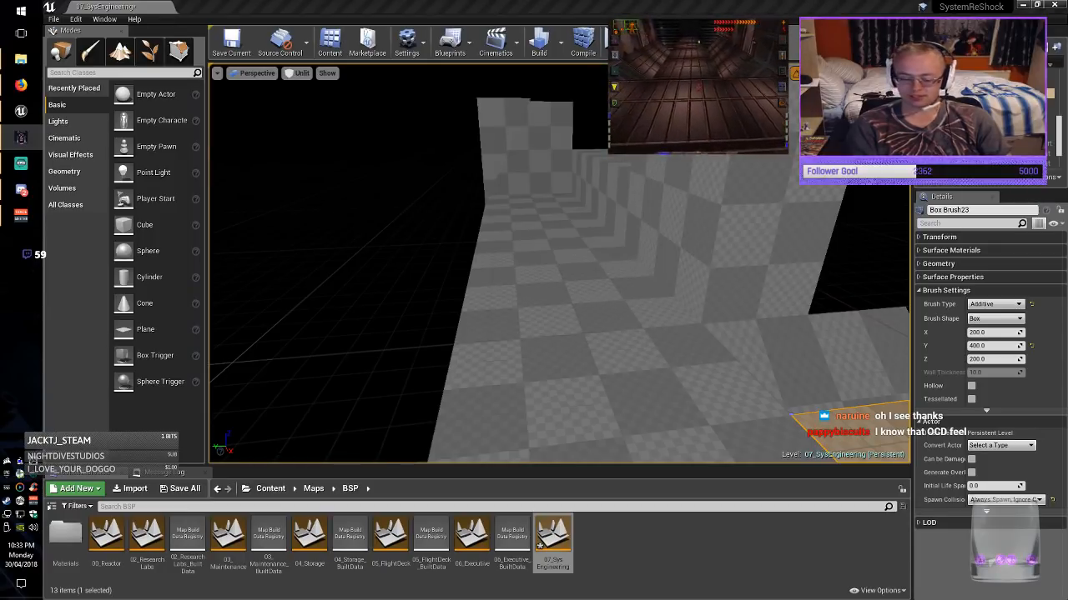
mouse_move(559, 264)
right_down()
mouse_move(650, 333)
mouse_move(621, 338)
right_up()
alt+drag(781, 358, 238, 321)
mouse_move(350, 317)
right_down()
mouse_move(217, 321)
mouse_move(375, 317)
mouse_move(451, 325)
mouse_move(442, 329)
mouse_move(501, 350)
mouse_move(425, 350)
mouse_move(384, 329)
mouse_move(394, 346)
right_up()
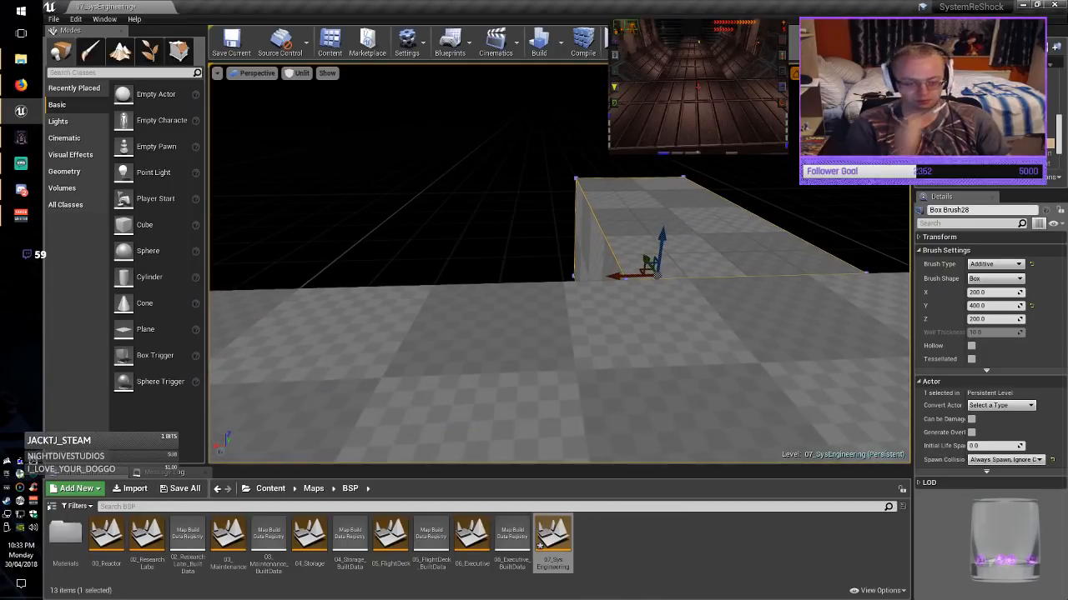
drag(615, 276, 512, 278)
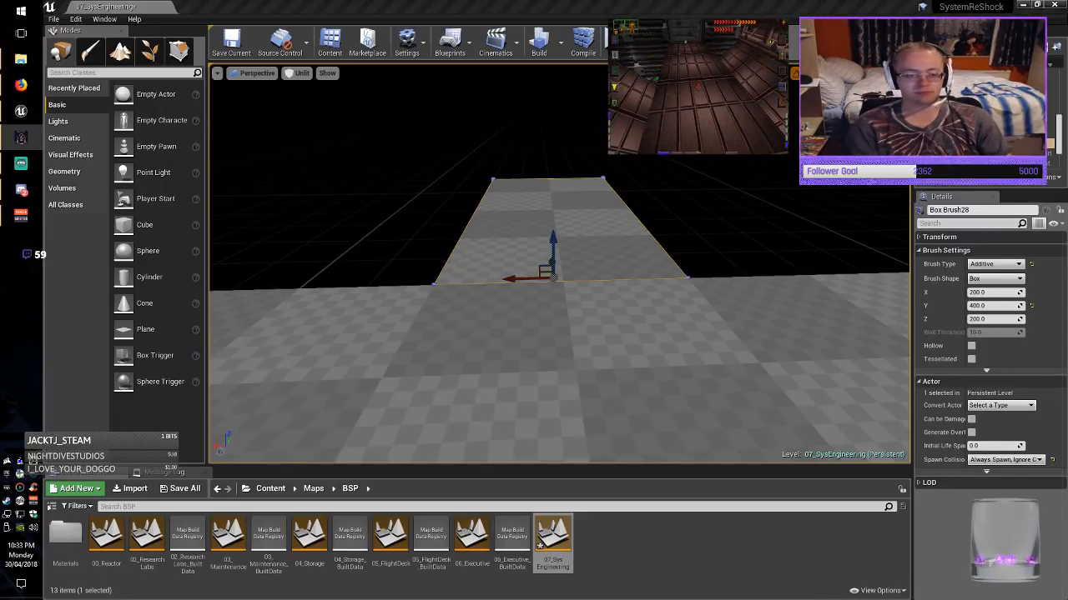
Set the new block's Y size to 1000 and move it along Y so it extends outward from the floor's edge.
right_drag(558, 263, 719, 304)
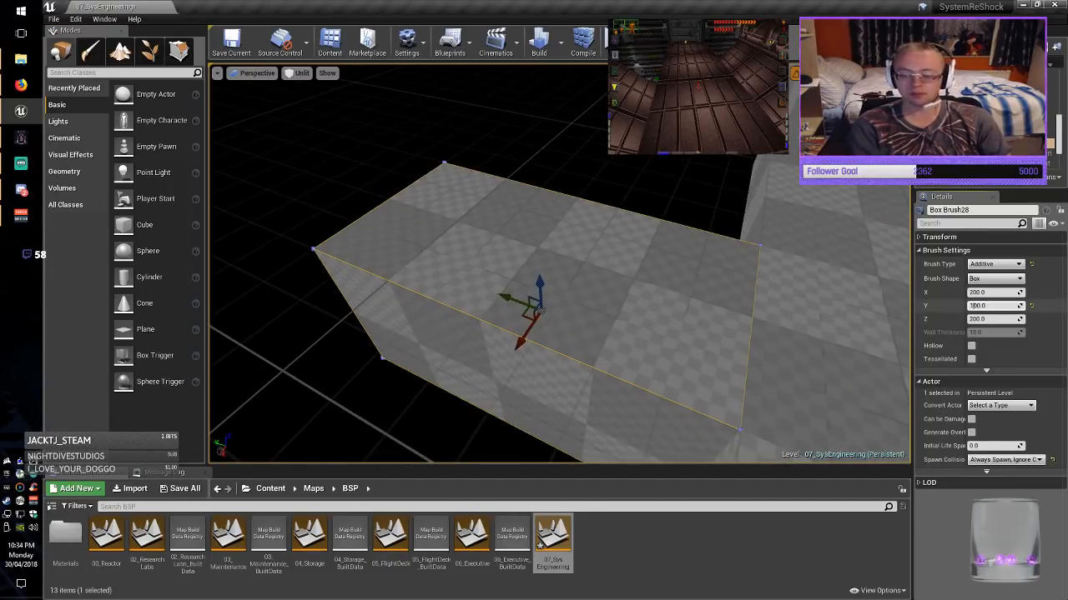
text(0)
key(Return)
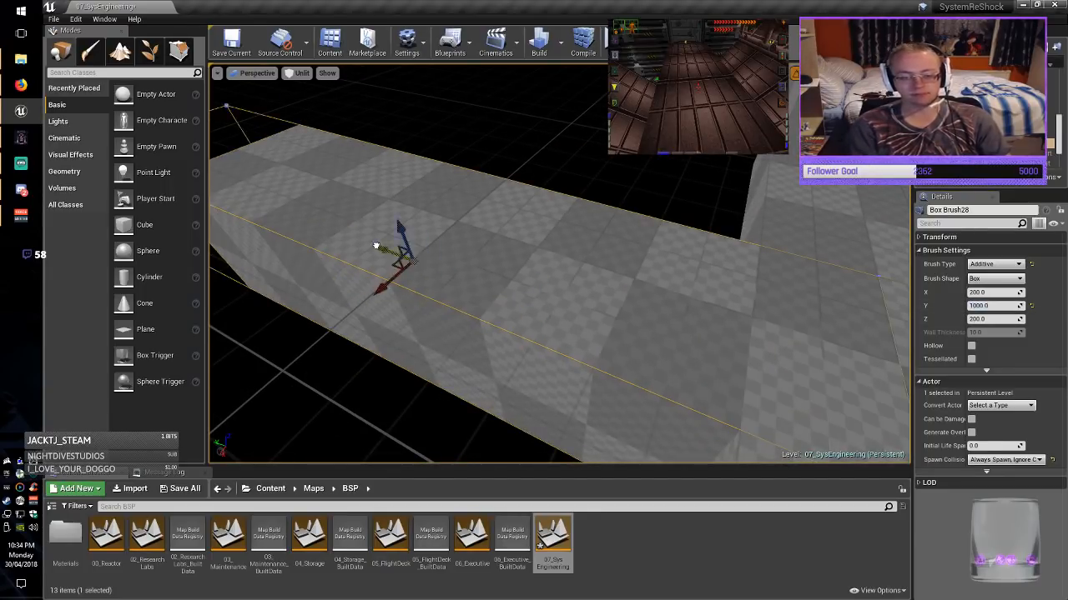
drag(375, 246, 324, 226)
key(Escape)
Duplicate the 200 by 1000 block by its own width in the negative X direction.
right_drag(559, 263, 380, 242)
click(597, 271)
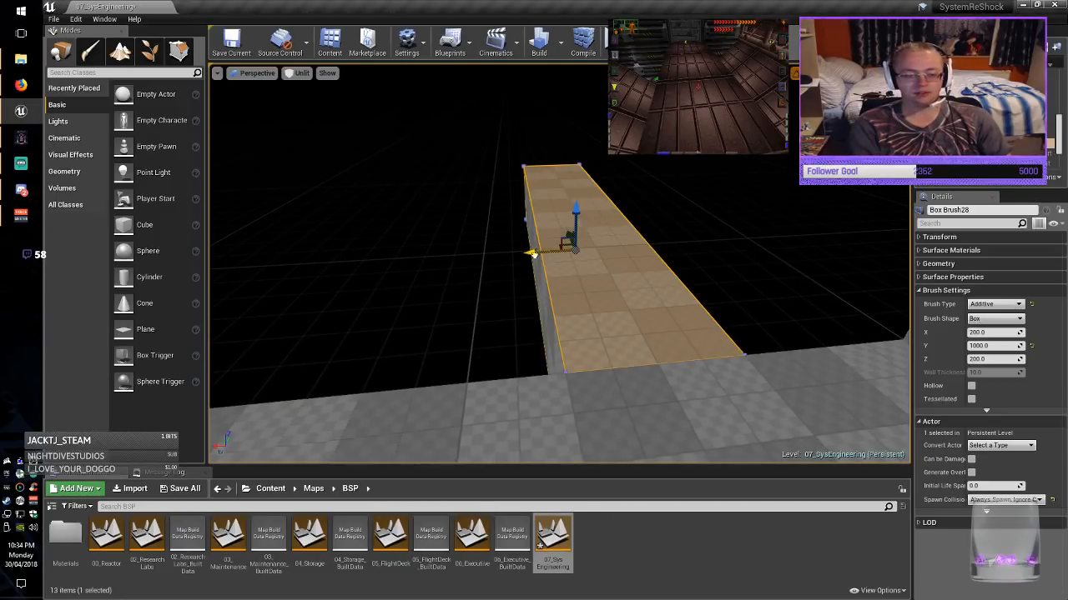
mouse_move(531, 253)
alt+mouse_down()
mouse_move(452, 258)
mouse_move(626, 248)
alt+mouse_up()
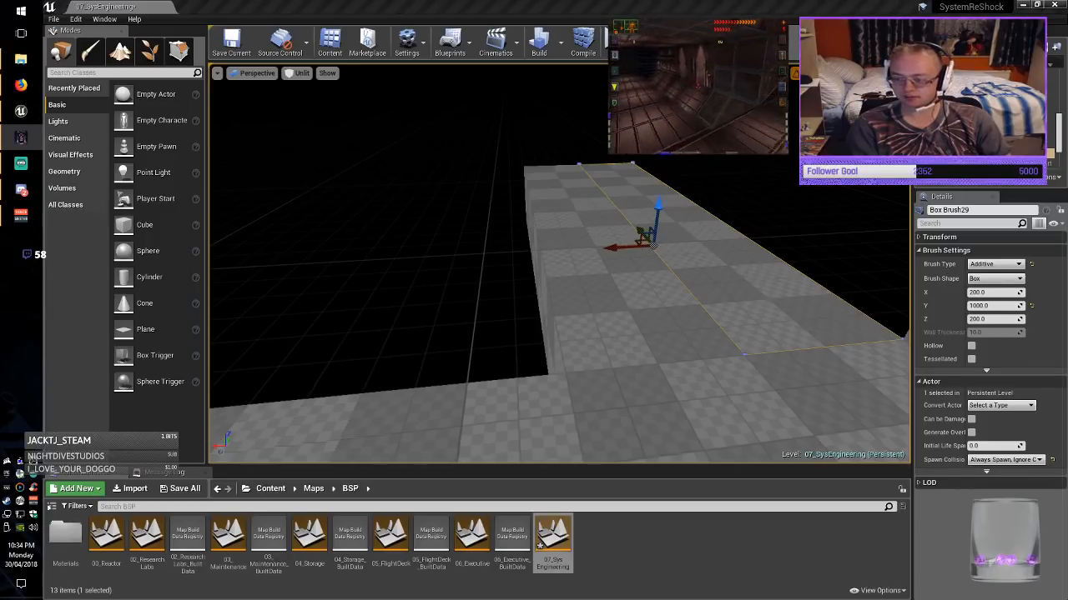
Lower the new 1000-long block's top edge beside the middle block down to its base in geometry editing, forming a slope.
right_drag(558, 275, 584, 275)
key(shift+5)
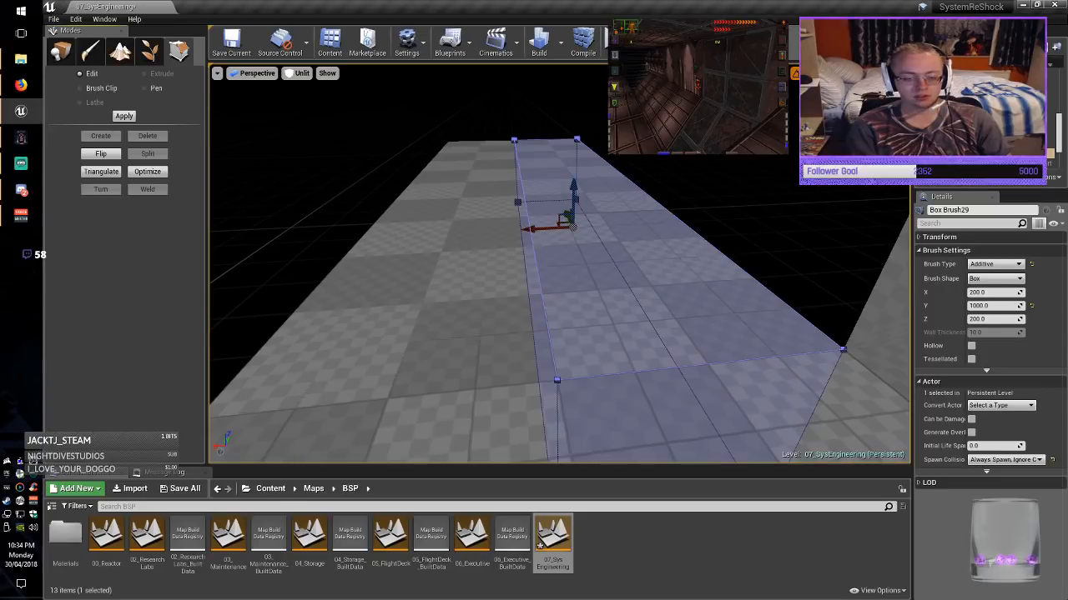
click(607, 271)
click(543, 302)
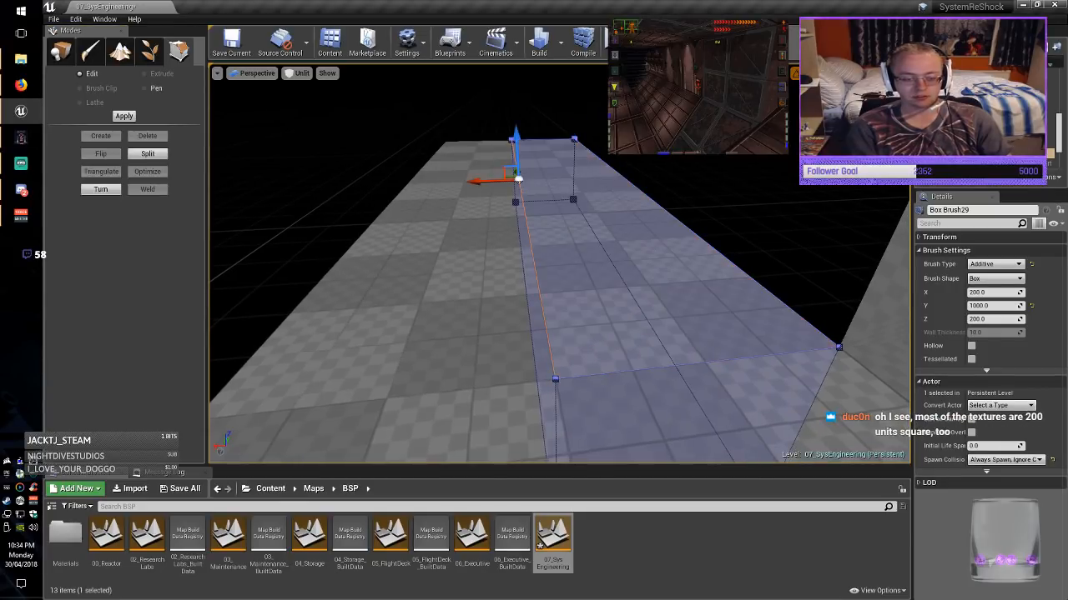
right_drag(543, 302, 561, 314)
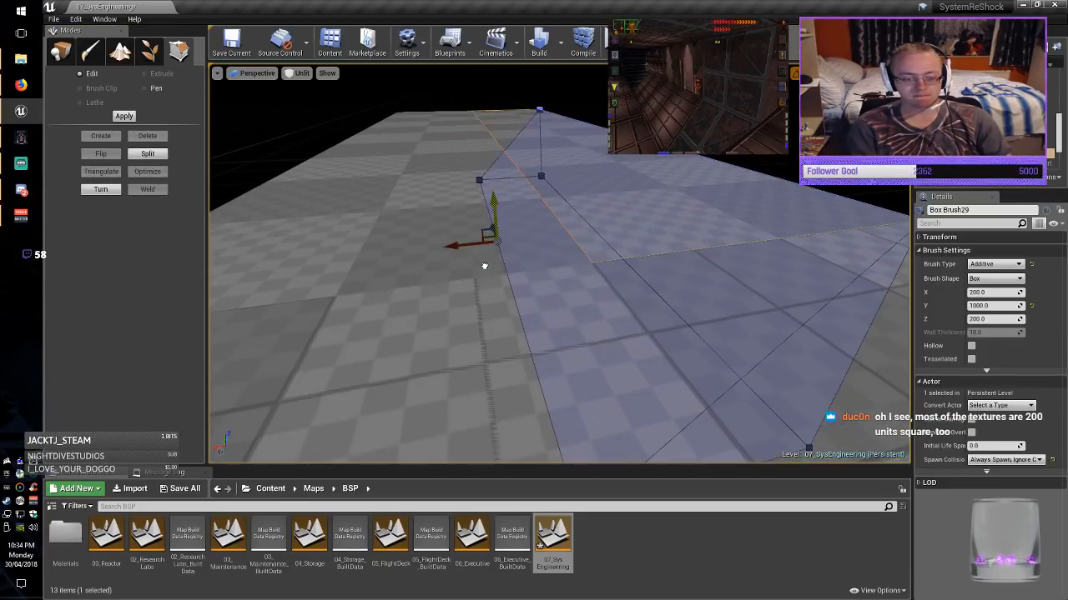
drag(485, 266, 484, 267)
click(61, 51)
key(Escape)
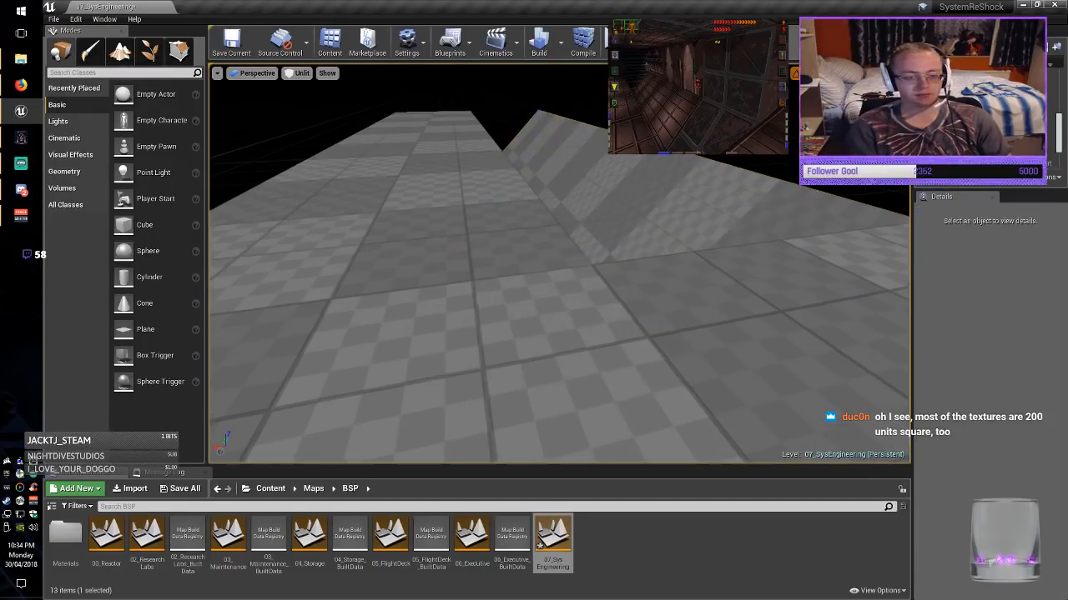
Make a copy of the 1000-long sloped block rotated about Z and place it on the corridor's other side, facing the opposite way.
right_drag(501, 275, 484, 271)
click(613, 309)
mouse_move(613, 309)
right_down()
mouse_move(588, 350)
mouse_move(584, 342)
right_up()
alt+drag(602, 206, 430, 204)
key(e)
drag(500, 242, 348, 246)
key(r)
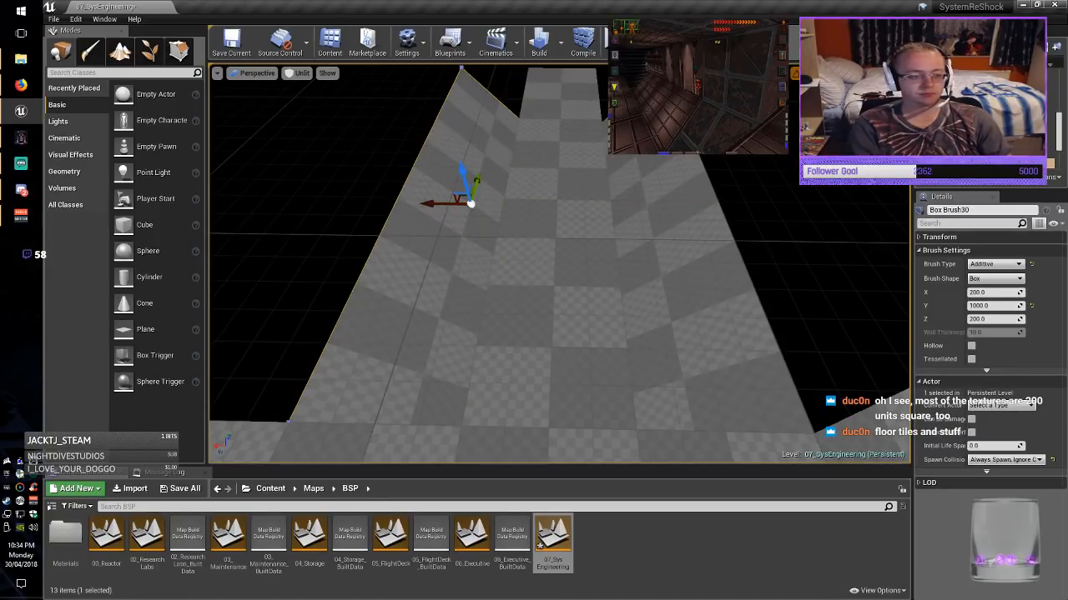
key(Escape)
Shorten the copied sloped block by pulling its end face inward along its length in geometry editing.
right_drag(517, 284, 450, 258)
click(500, 284)
mouse_move(500, 284)
right_down()
mouse_move(493, 258)
mouse_move(484, 283)
right_up()
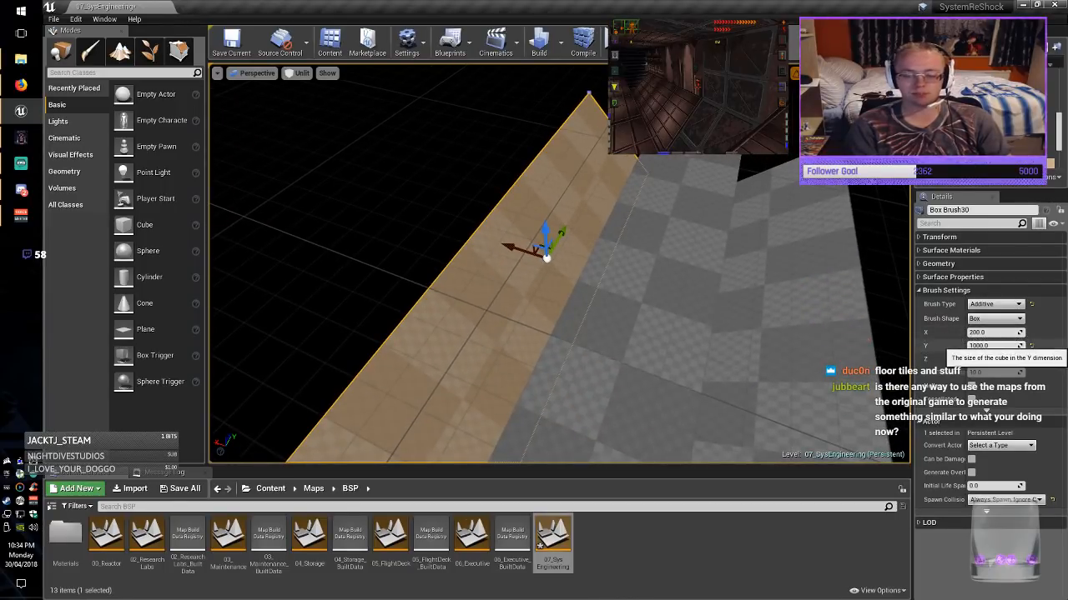
mouse_move(500, 284)
right_down()
mouse_move(459, 291)
mouse_move(333, 276)
mouse_move(443, 300)
mouse_move(417, 304)
mouse_move(317, 292)
right_up()
click(179, 52)
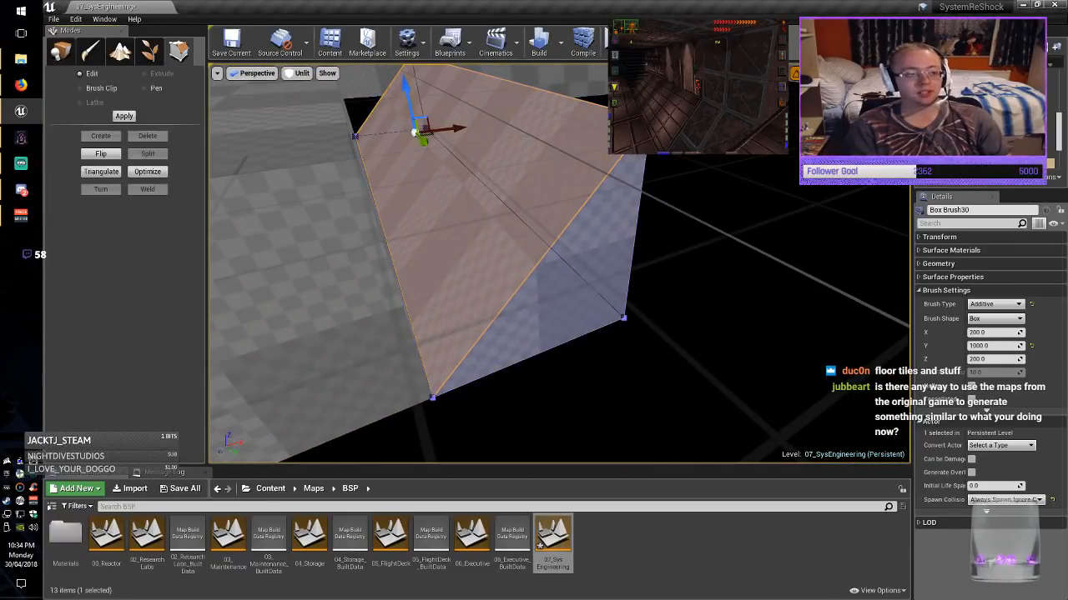
click(572, 272)
click(572, 292)
mouse_move(572, 292)
right_down()
mouse_move(617, 292)
mouse_move(488, 288)
right_up()
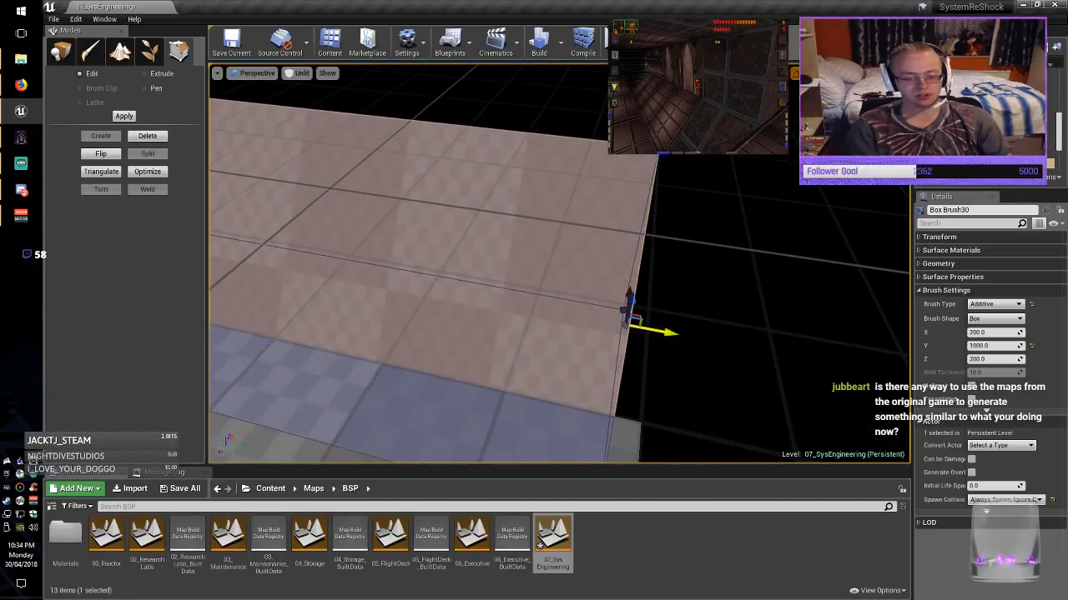
drag(628, 333, 462, 300)
click(61, 53)
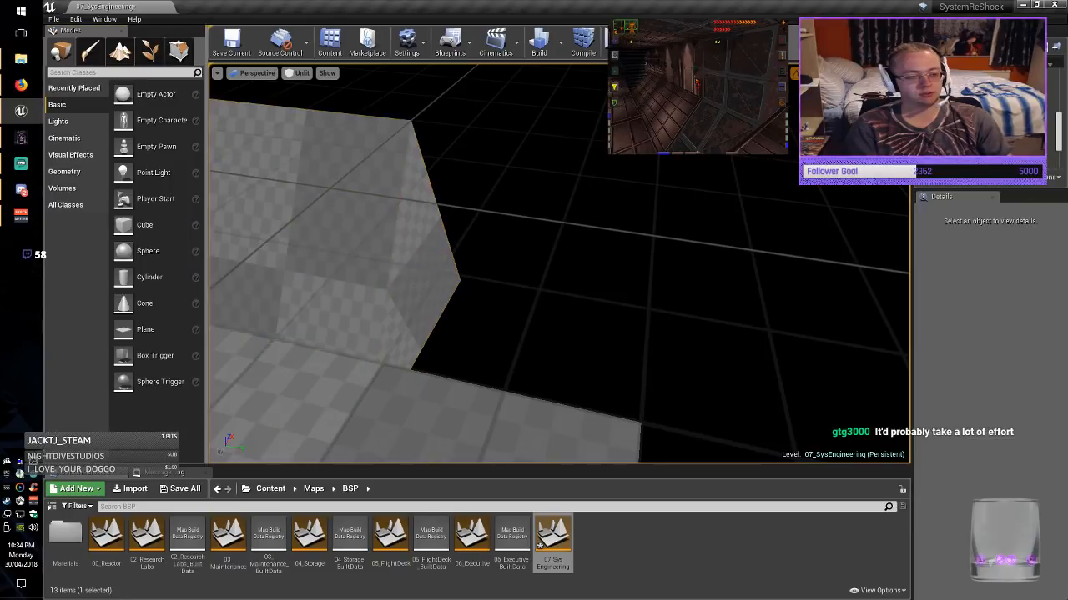
Duplicate the 600 by 100 by 100 filler block along Y to close the gap at the floor edge by the new corridor.
mouse_move(500, 288)
right_down()
mouse_move(442, 304)
mouse_move(479, 301)
mouse_move(384, 305)
mouse_move(442, 301)
mouse_move(465, 310)
right_up()
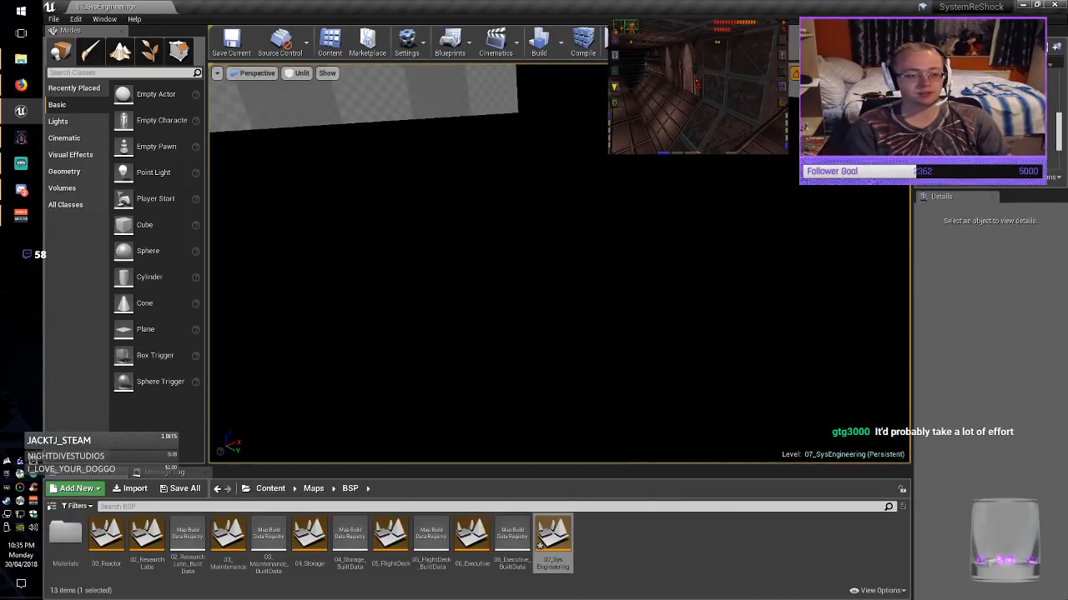
click(417, 94)
mouse_move(417, 93)
right_down()
mouse_move(392, 87)
mouse_move(438, 113)
mouse_move(410, 106)
right_up()
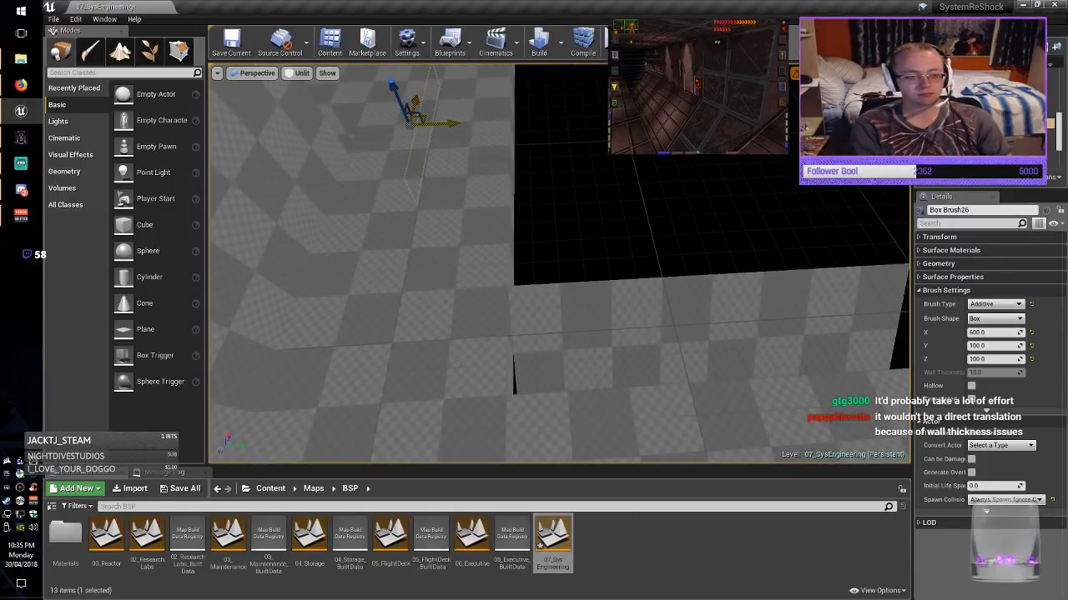
click(440, 171)
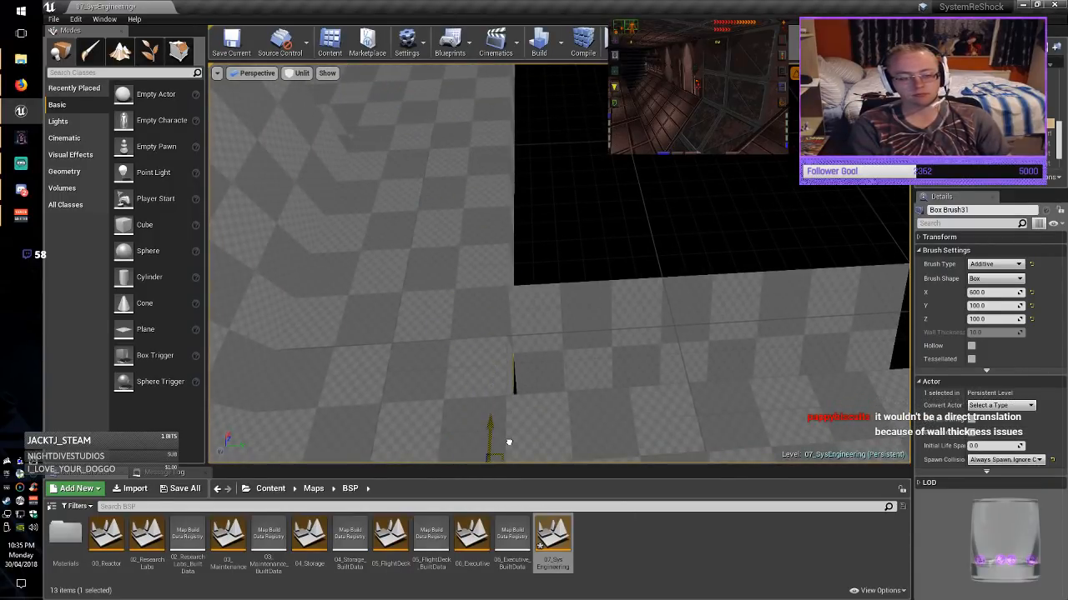
mouse_move(440, 171)
right_down()
mouse_move(267, 163)
mouse_move(221, 188)
mouse_move(263, 171)
right_up()
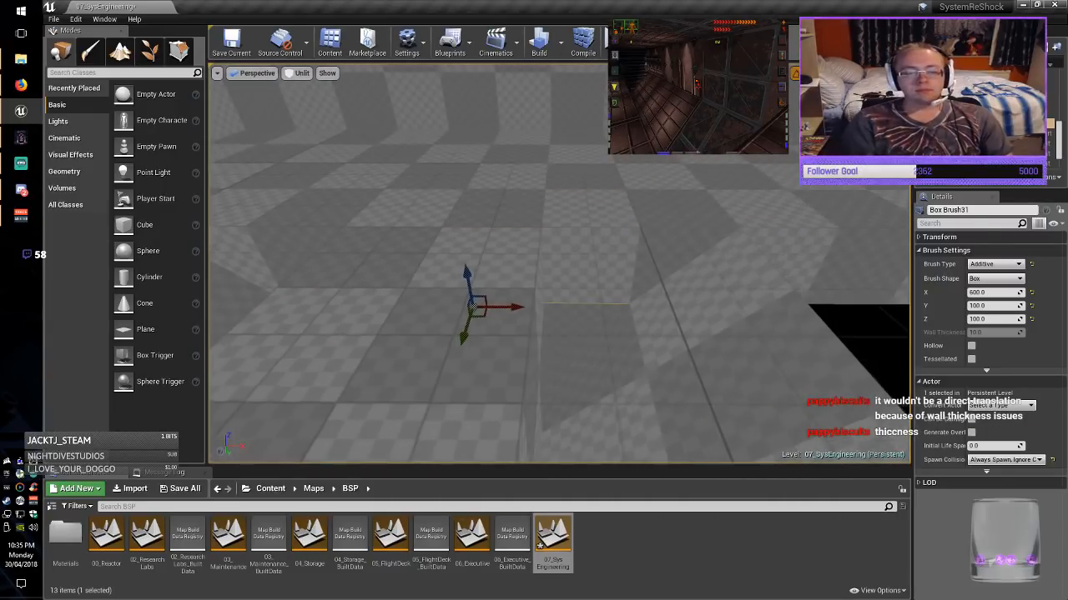
key(Escape)
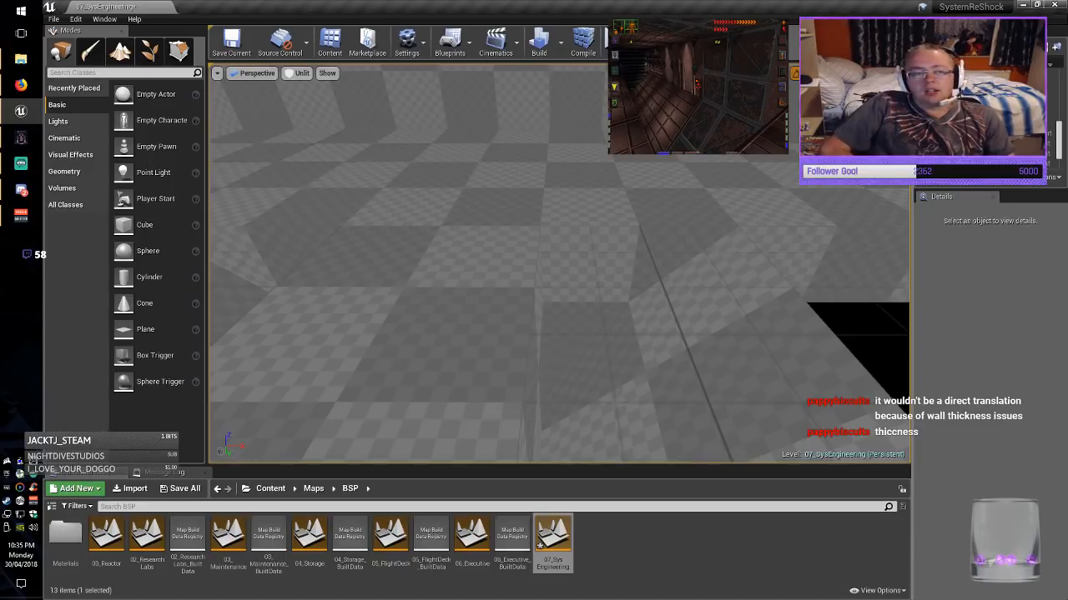
right_drag(559, 262, 597, 260)
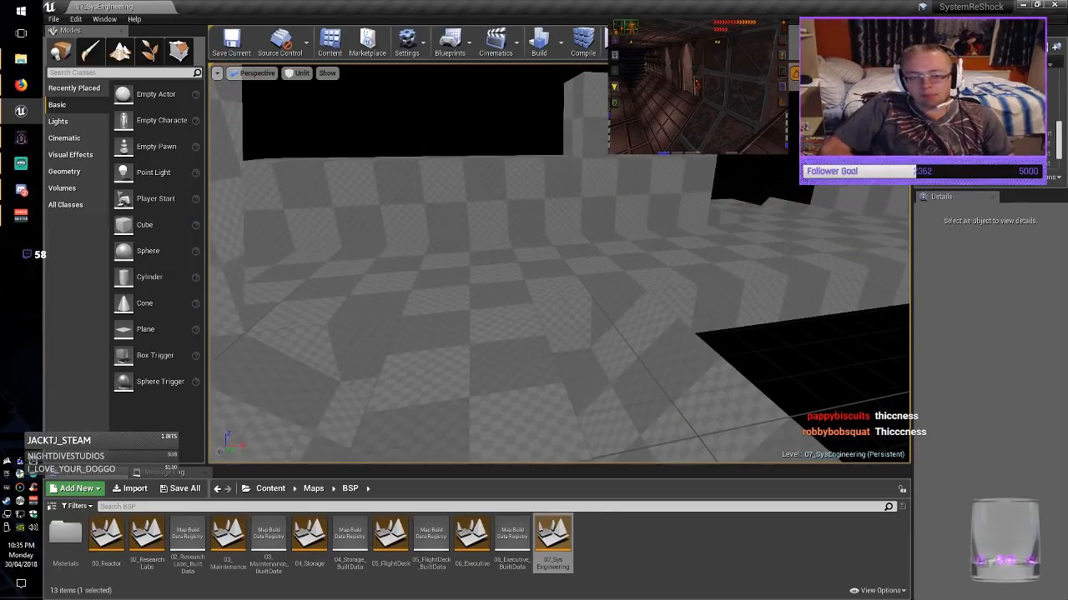
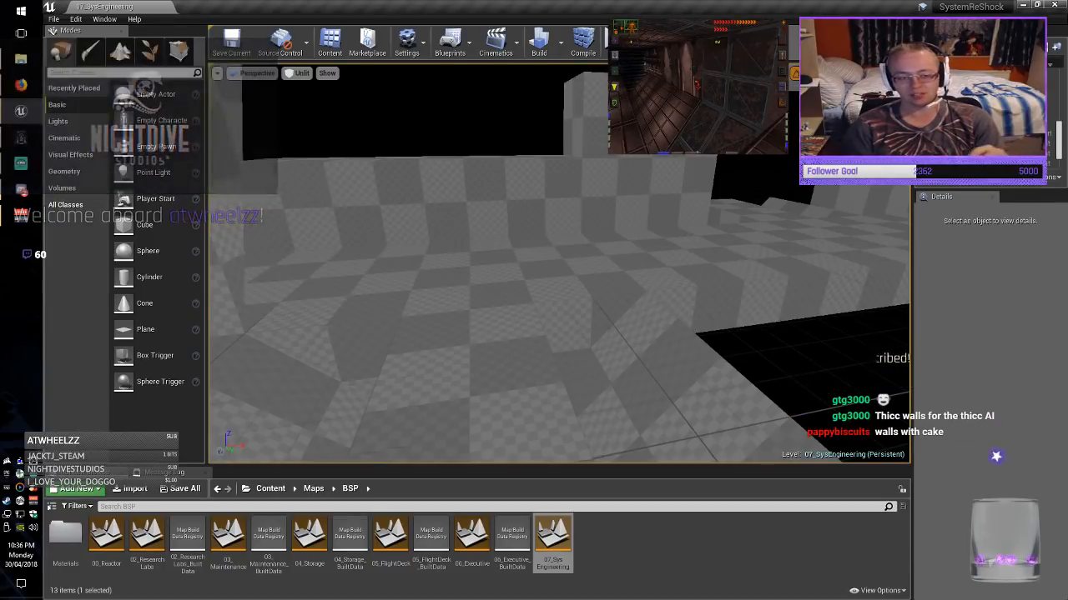
Save the SysEngineering level with the new filler block in place.
right_drag(559, 263, 626, 209)
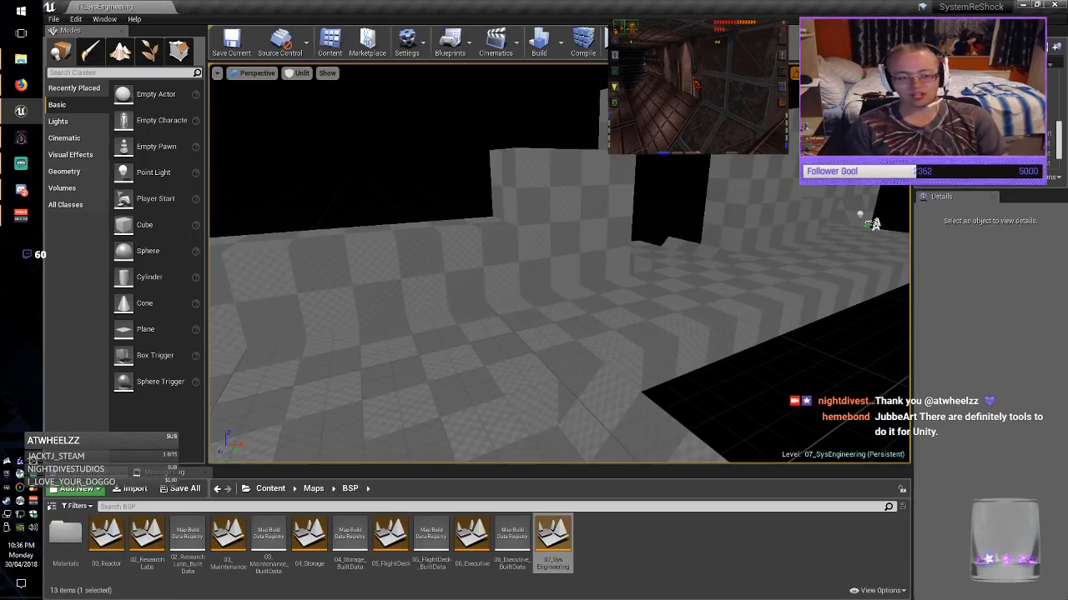
key(ctrl+s)
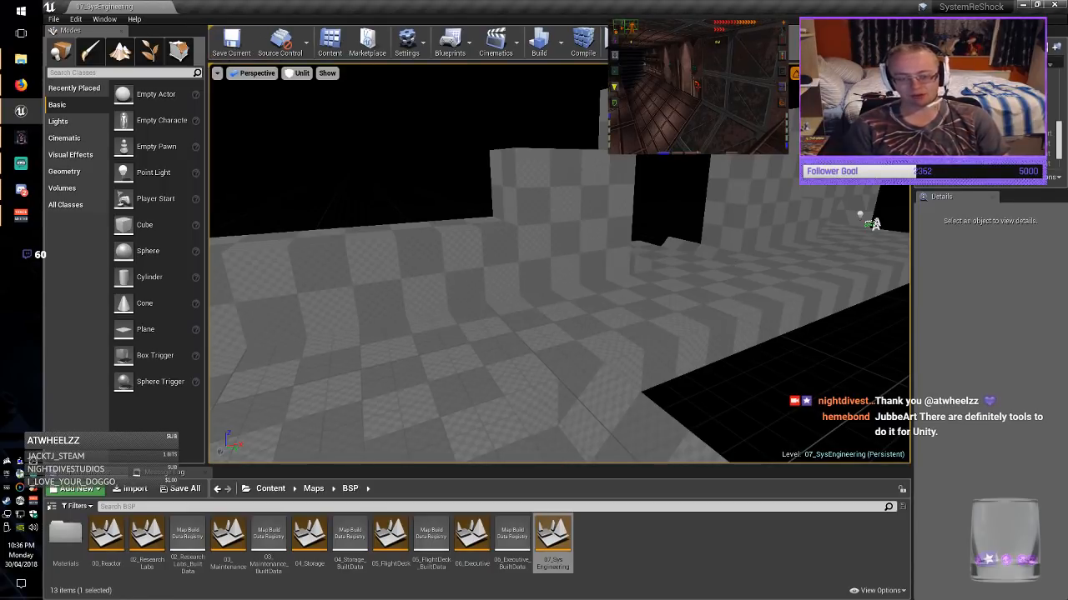
right_drag(559, 263, 766, 343)
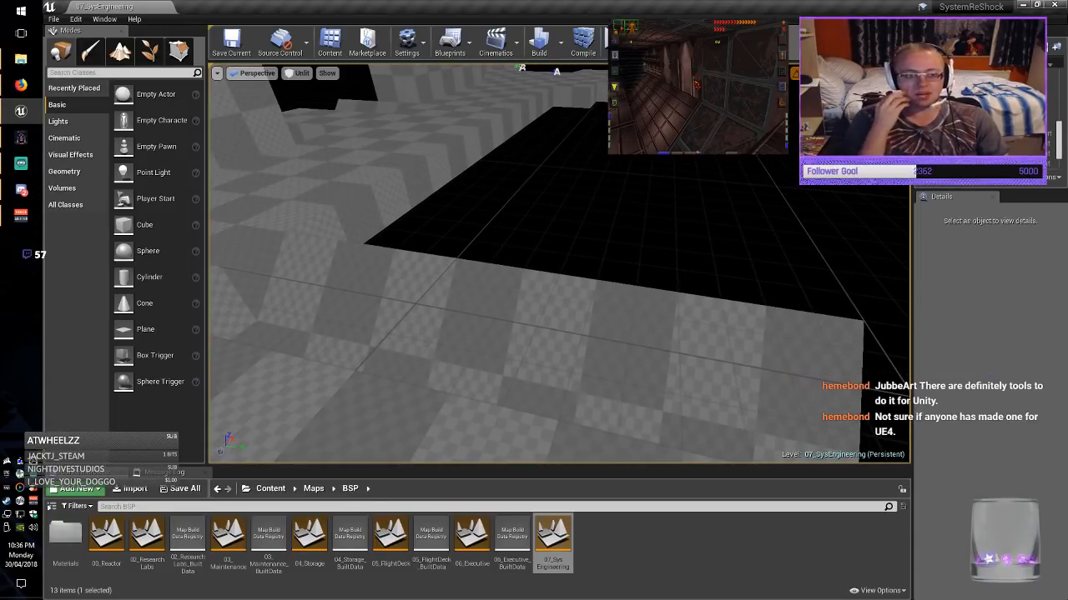
Duplicate the corridor's 200 by 1000 by 200 middle floor block and place the copy as a side wall above one slope.
right_drag(765, 343, 771, 346)
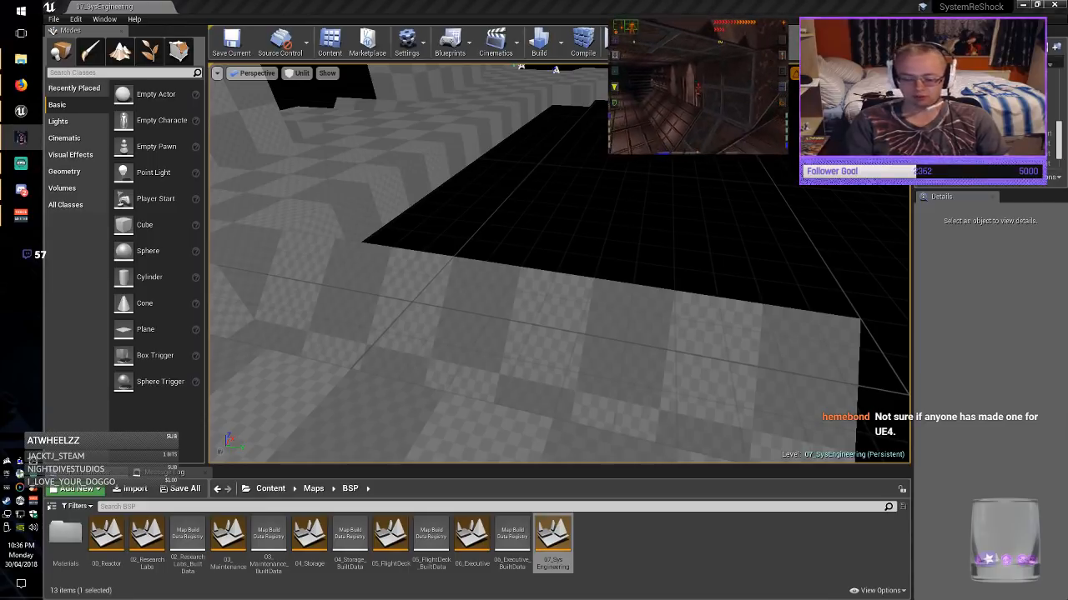
right_drag(770, 346, 794, 350)
click(509, 292)
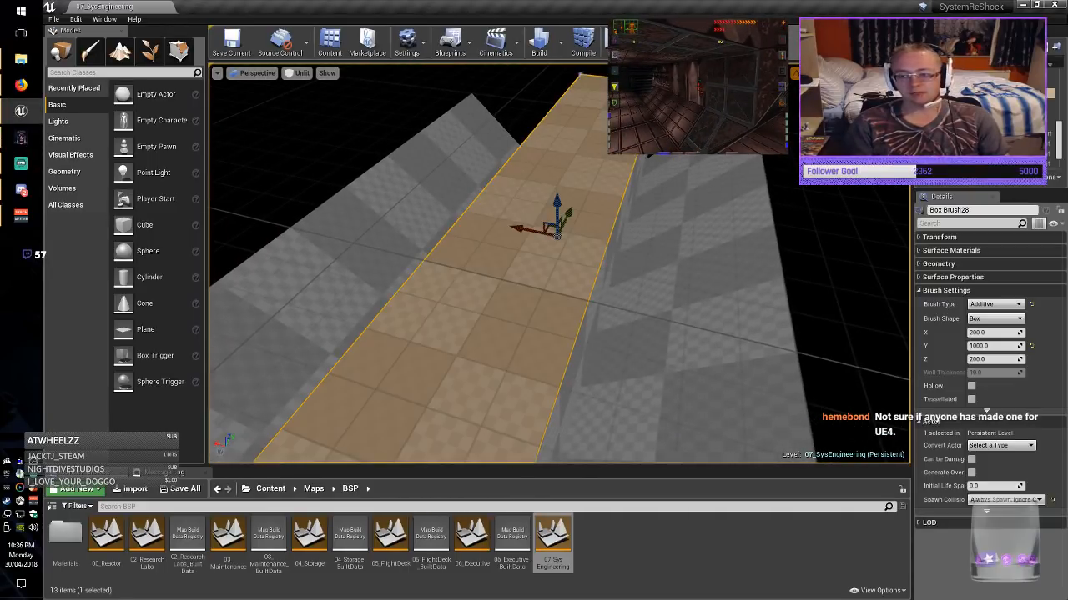
mouse_move(509, 292)
right_down()
mouse_move(492, 288)
mouse_move(534, 255)
mouse_move(538, 267)
mouse_move(567, 265)
right_up()
alt+drag(438, 221, 584, 115)
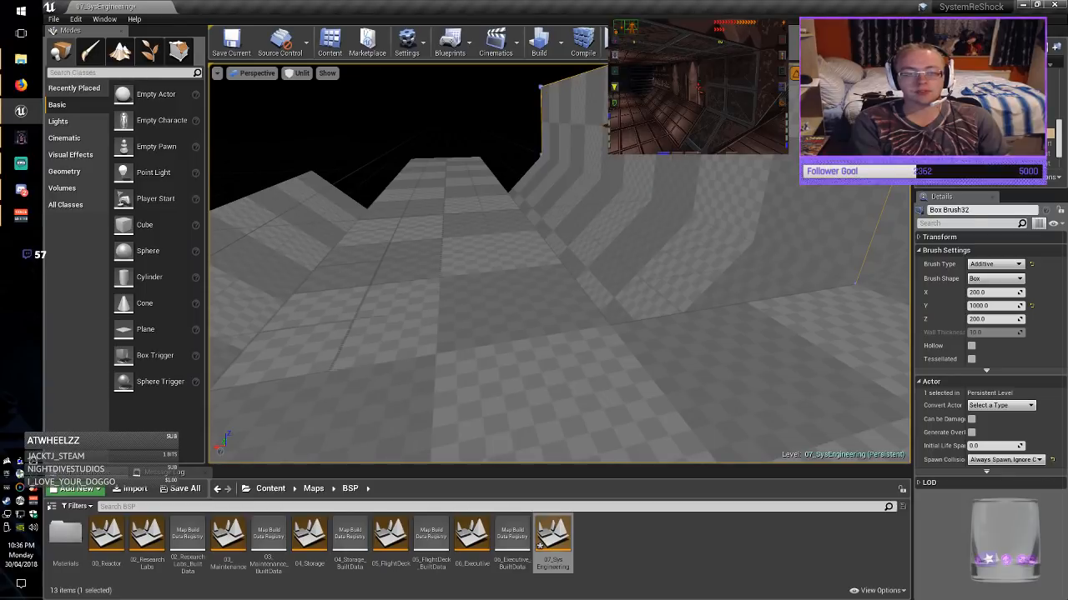
Set the new side wall's X size to 100 and shift it along X to meet the slope's upper edge.
mouse_move(584, 116)
right_down()
mouse_move(575, 108)
mouse_move(642, 100)
right_up()
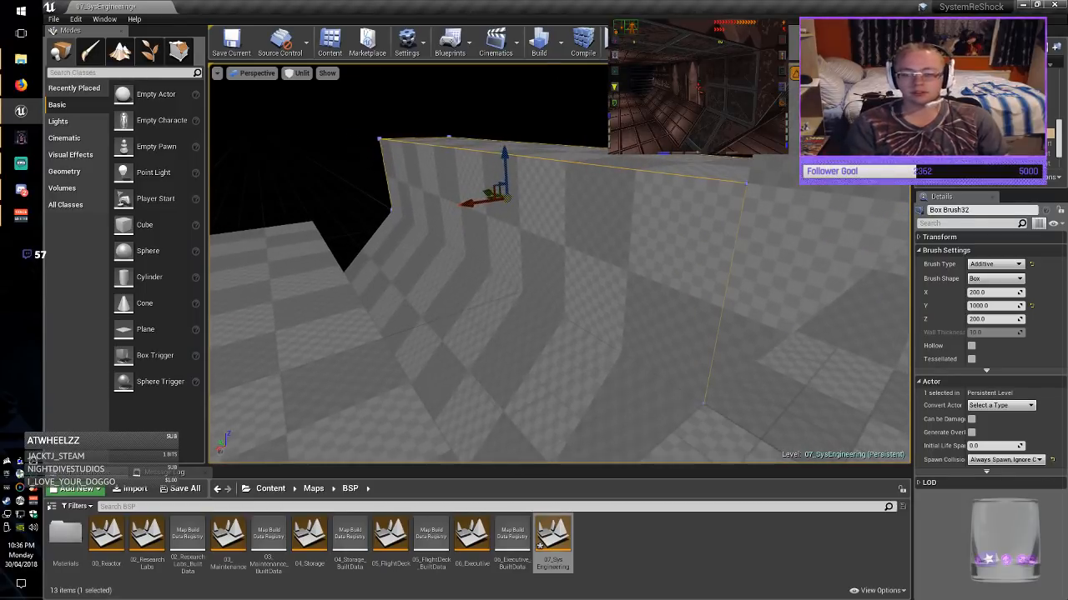
click(983, 294)
text(1)
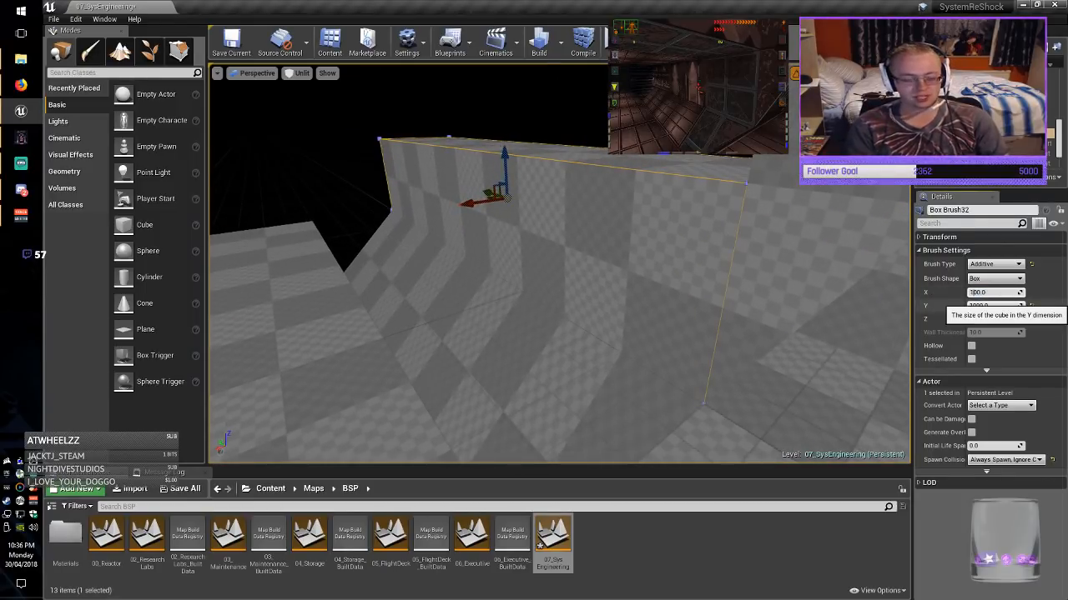
key(Return)
drag(471, 204, 449, 207)
key(Escape)
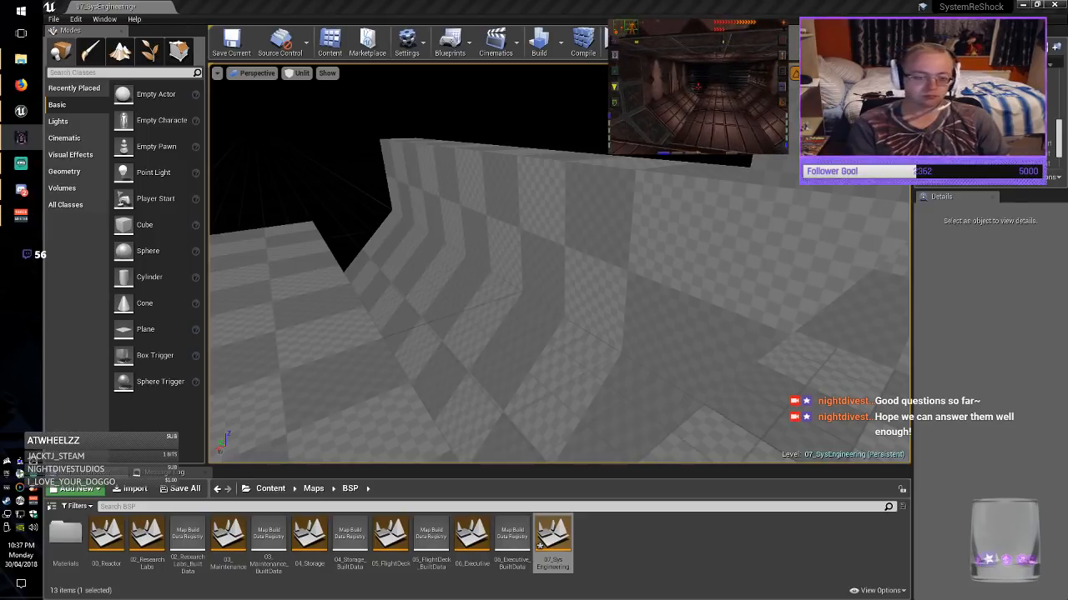
Duplicate the 100-thick side wall along X onto the slope on the corridor's opposite side.
click(567, 242)
right_drag(567, 242, 451, 246)
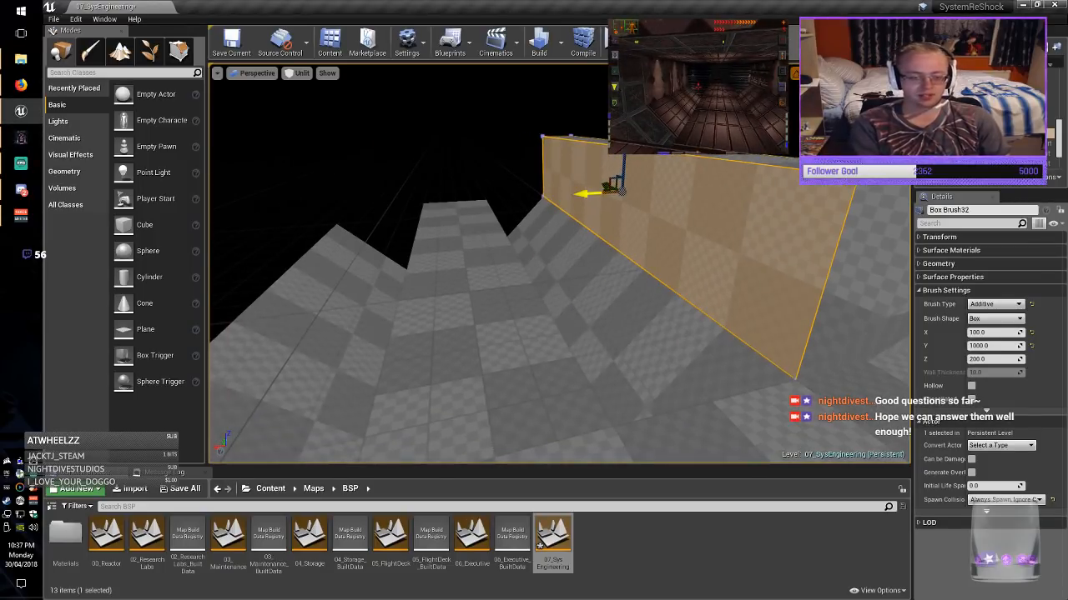
mouse_move(584, 194)
right_down()
mouse_move(634, 195)
mouse_move(584, 193)
right_up()
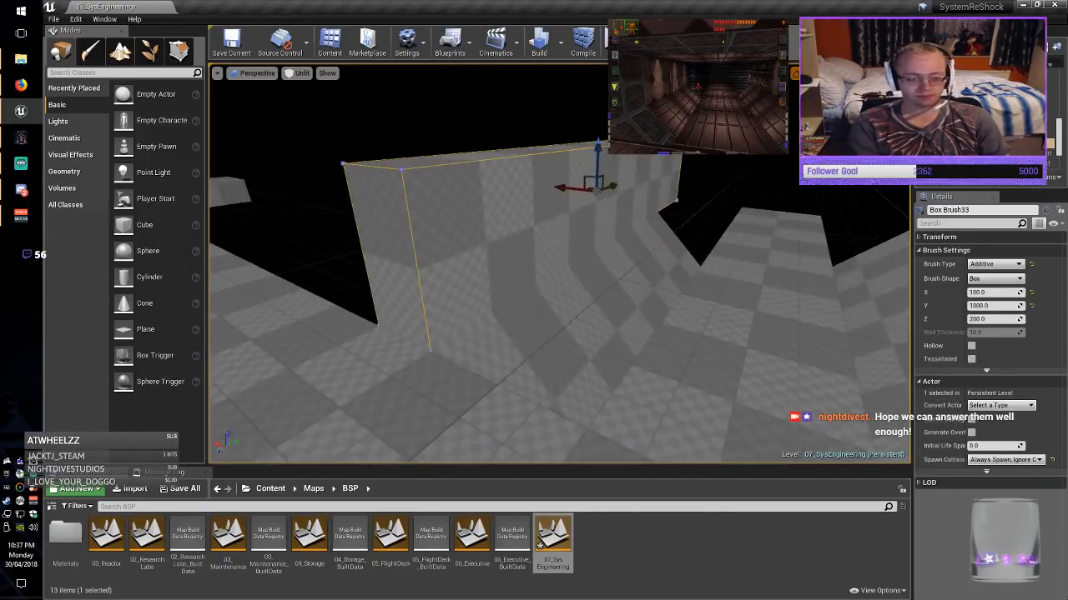
Set the opposite wall's Y size to 800 and slide it along Y to line up with the shorter slope.
click(978, 306)
click(970, 306)
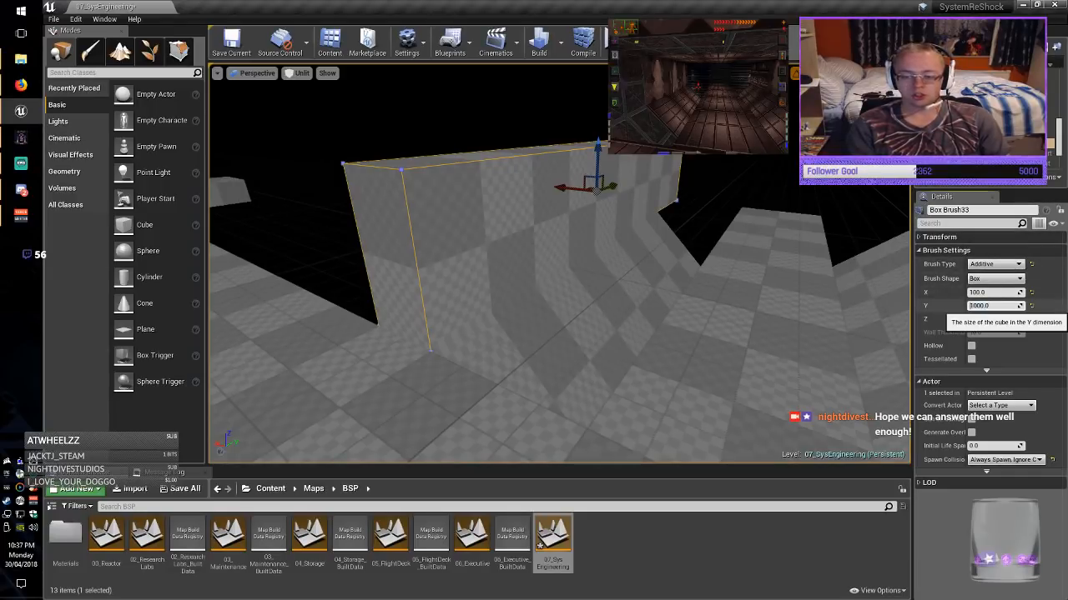
key(Return)
mouse_move(600, 250)
right_down()
mouse_move(575, 275)
mouse_move(538, 267)
right_up()
drag(759, 190, 707, 198)
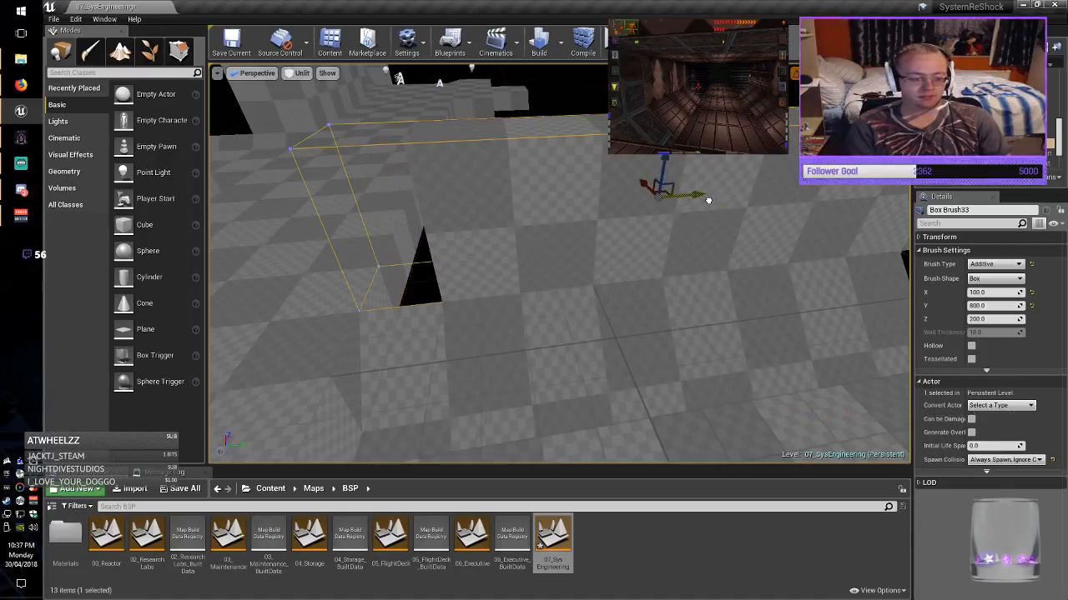
Duplicate the 800-long side wall upward and set the copy's Z size to 100 and X size to 600 as a ceiling.
mouse_move(707, 198)
right_down()
mouse_move(704, 159)
mouse_move(792, 179)
mouse_move(655, 200)
mouse_move(767, 208)
mouse_move(700, 210)
right_up()
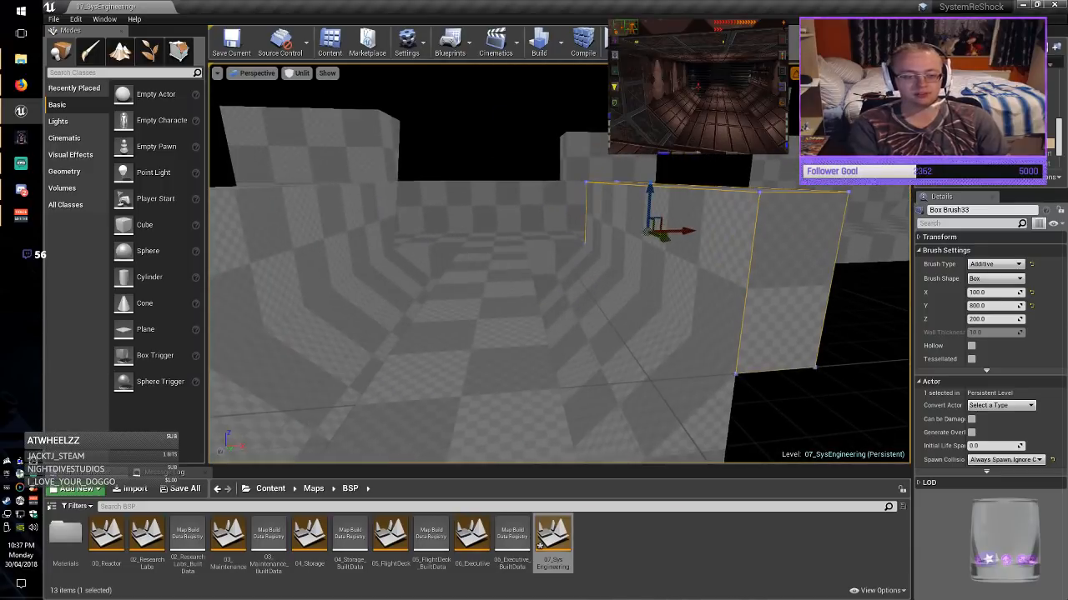
alt+drag(661, 216, 593, 116)
click(984, 319)
text(800)
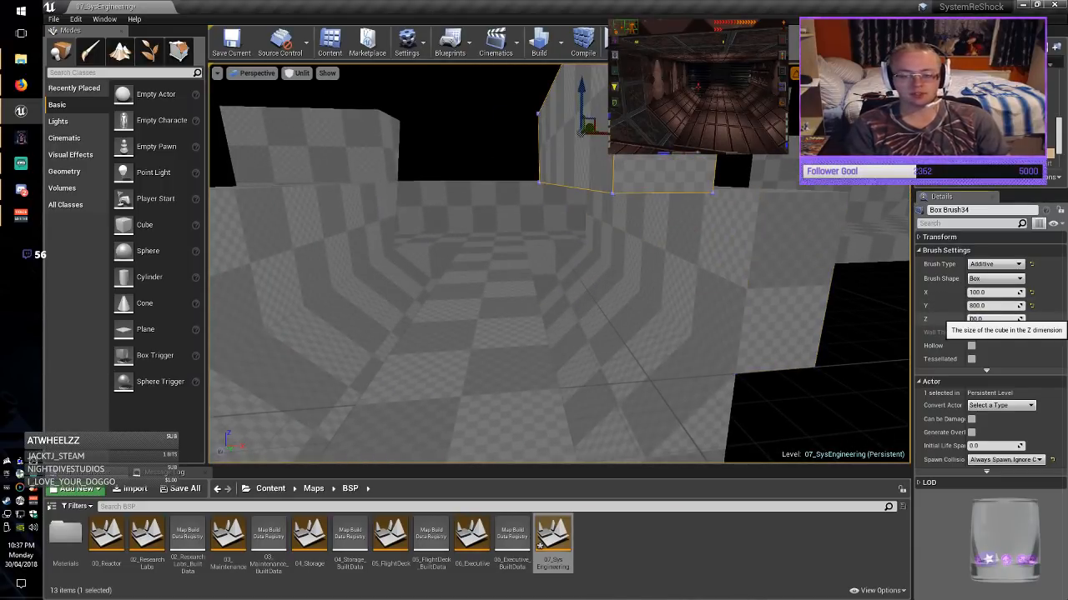
key(Return)
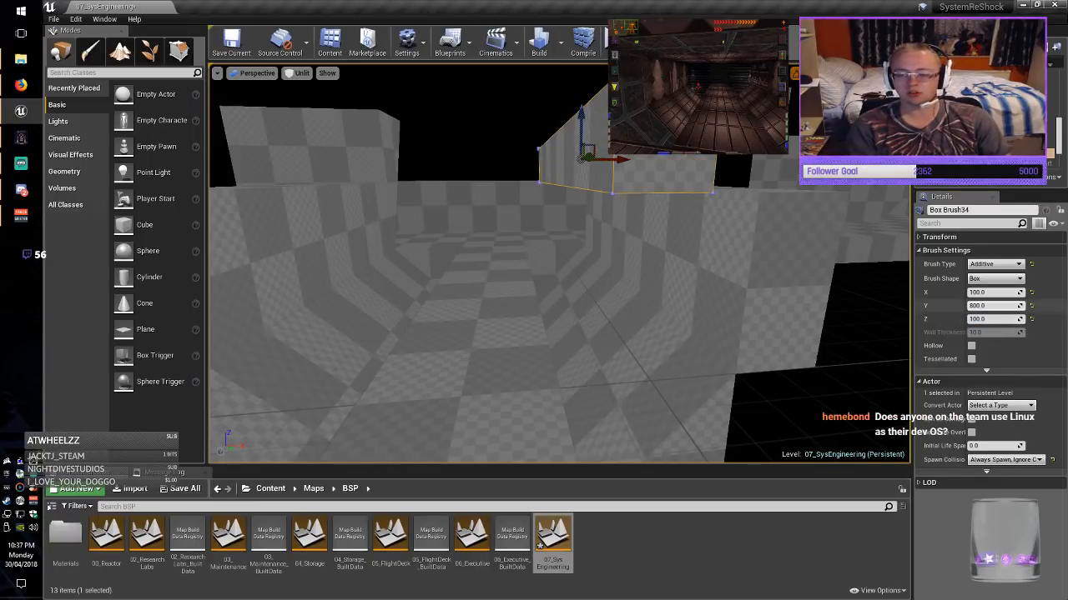
text(6)
key(Return)
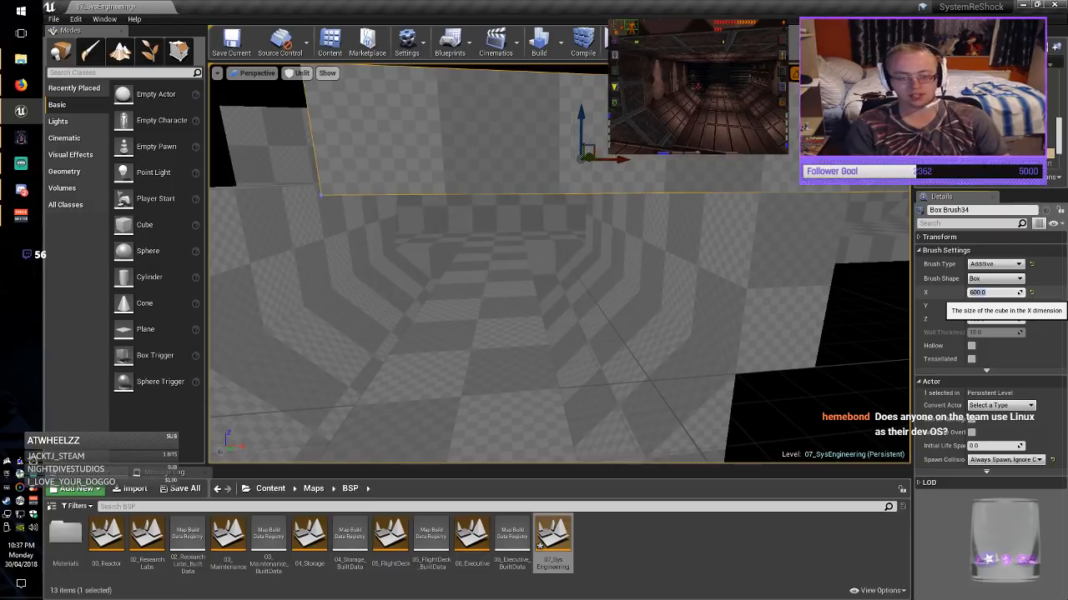
Move the 600-wide ceiling block along X so that it spans both side walls.
right_drag(559, 276, 521, 289)
drag(751, 157, 546, 156)
mouse_move(546, 155)
right_down()
mouse_move(517, 157)
mouse_move(557, 129)
right_up()
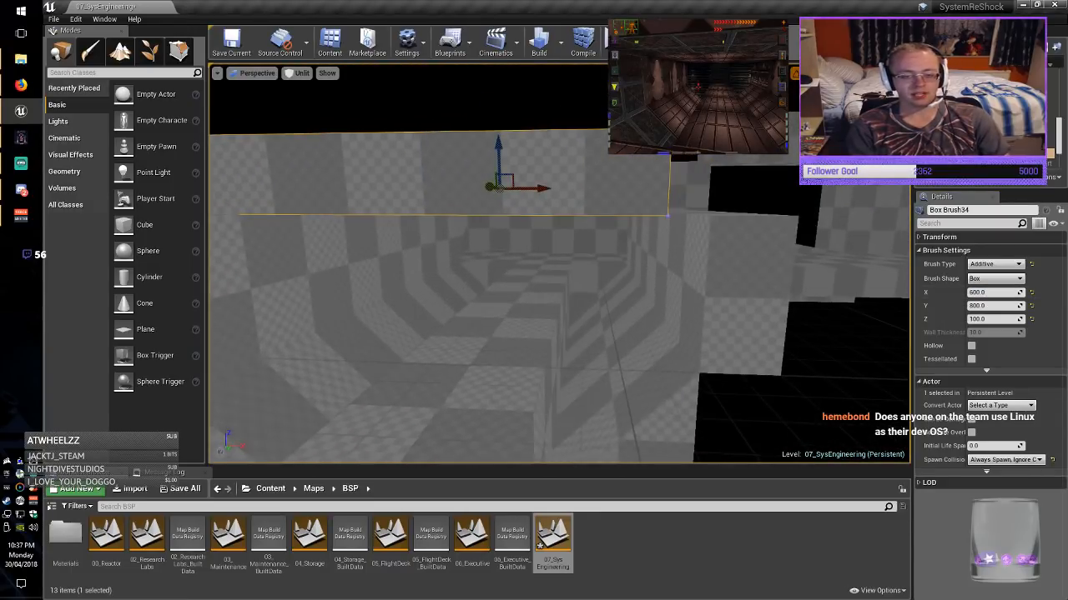
drag(553, 190, 575, 190)
Set the ceiling block's Y size to 1000 and slide it along Y to cover the corridor's full length.
right_drag(574, 190, 519, 198)
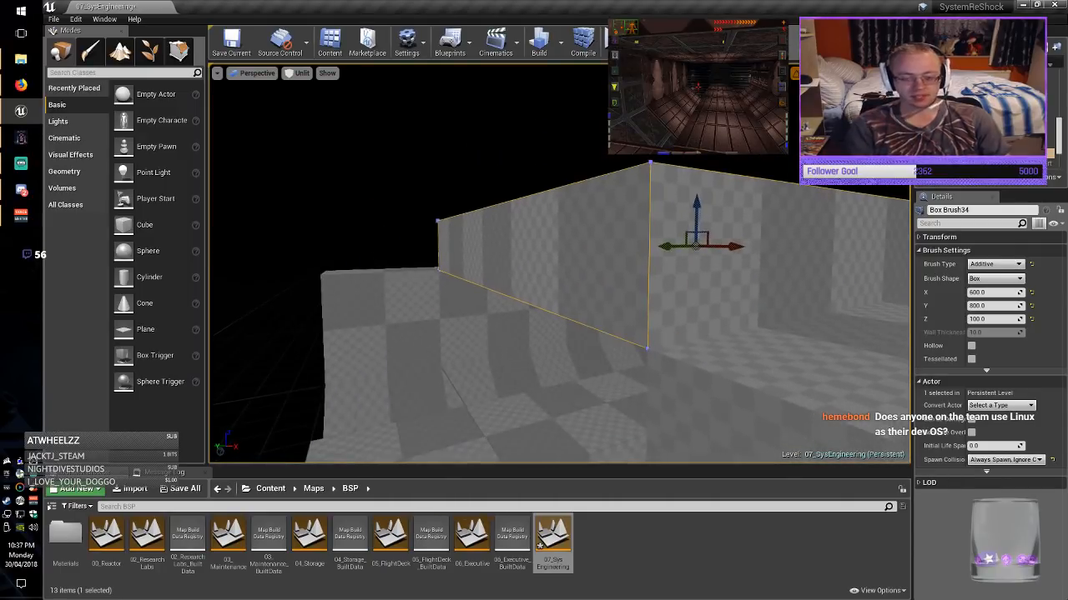
key(Home)
key(Delete)
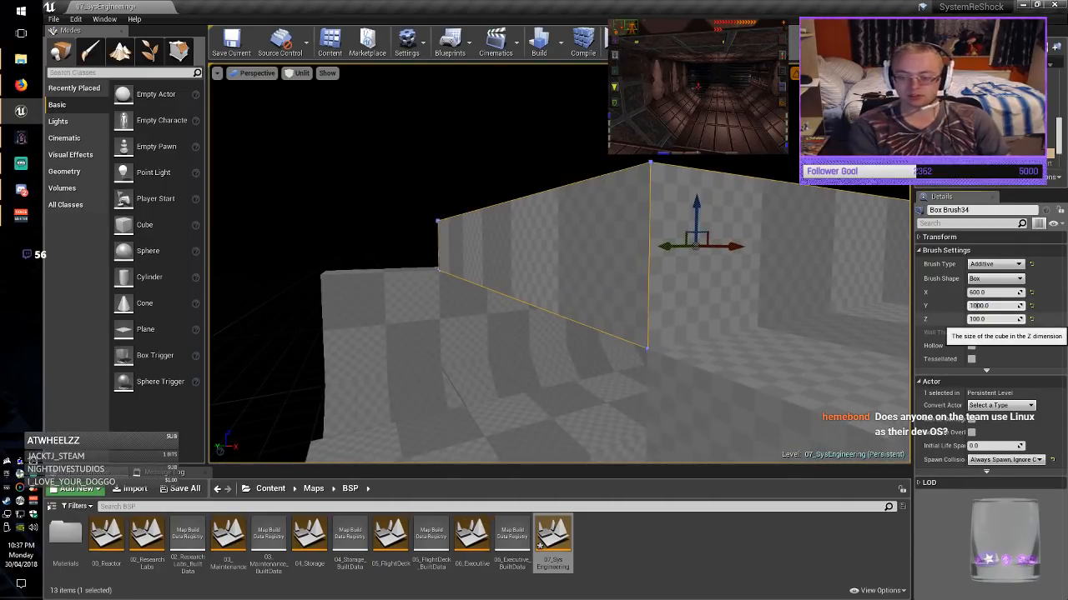
text(1)
key(Return)
mouse_move(667, 248)
mouse_down()
mouse_move(603, 257)
mouse_move(628, 257)
mouse_up()
key(Escape)
right_drag(559, 263, 407, 266)
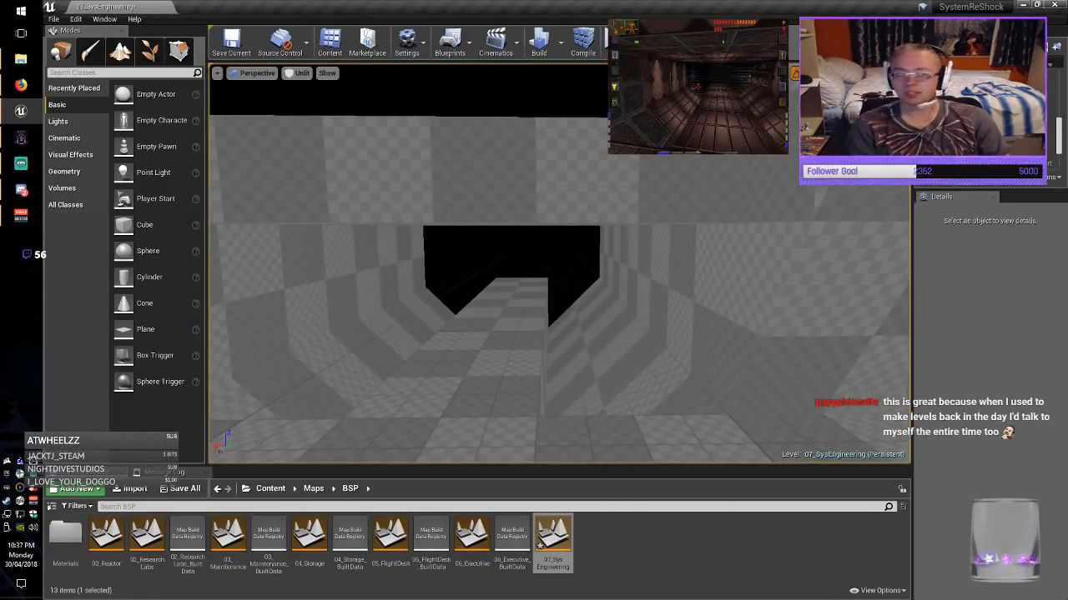
Save the level and check the corridor's ceiling block from the entrance side.
click(232, 41)
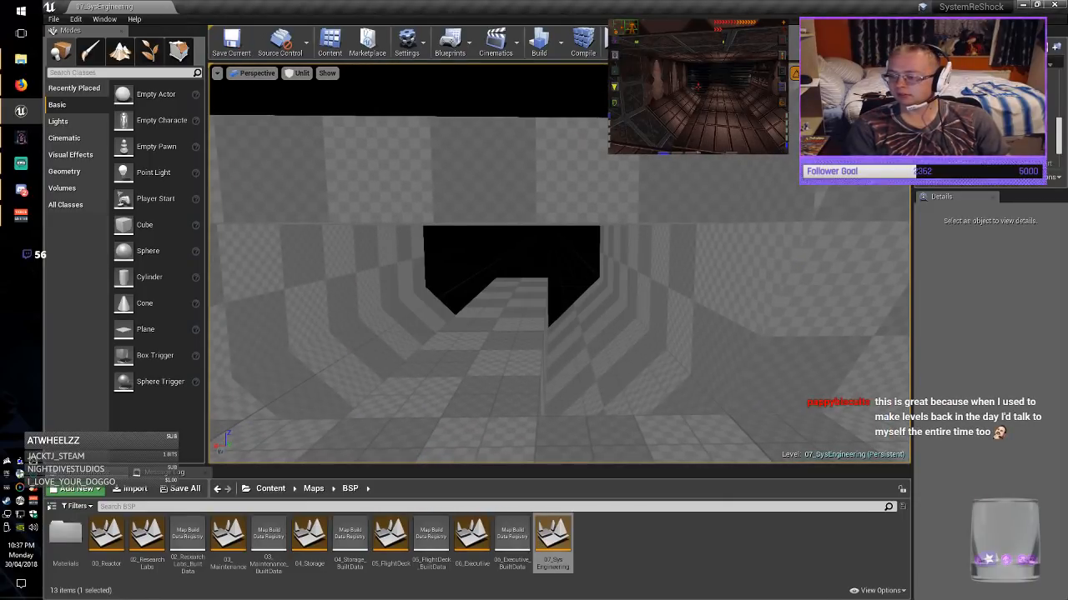
right_drag(501, 275, 438, 274)
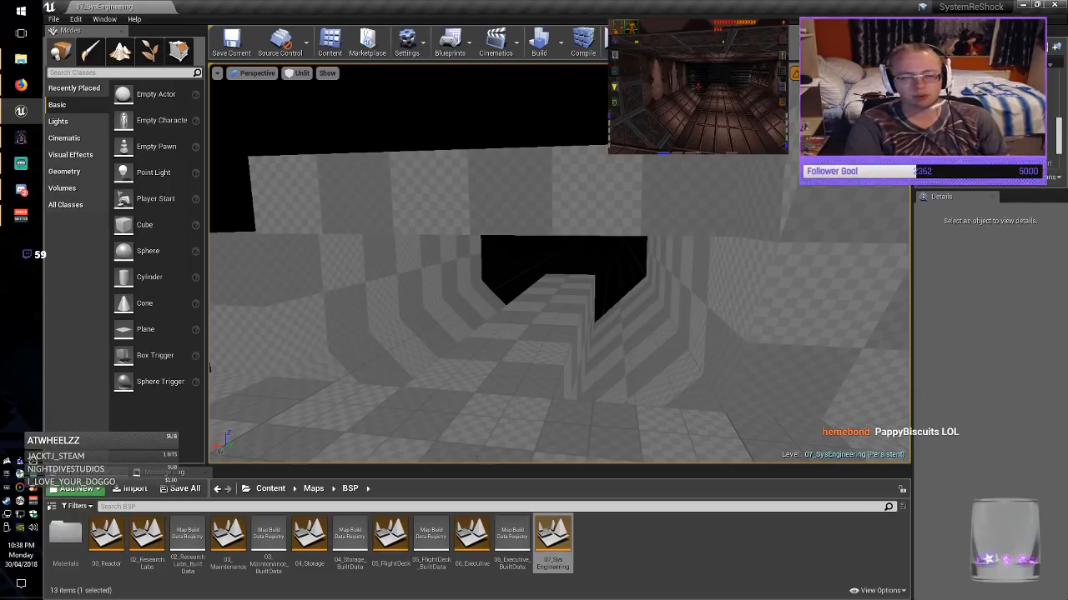
click(517, 196)
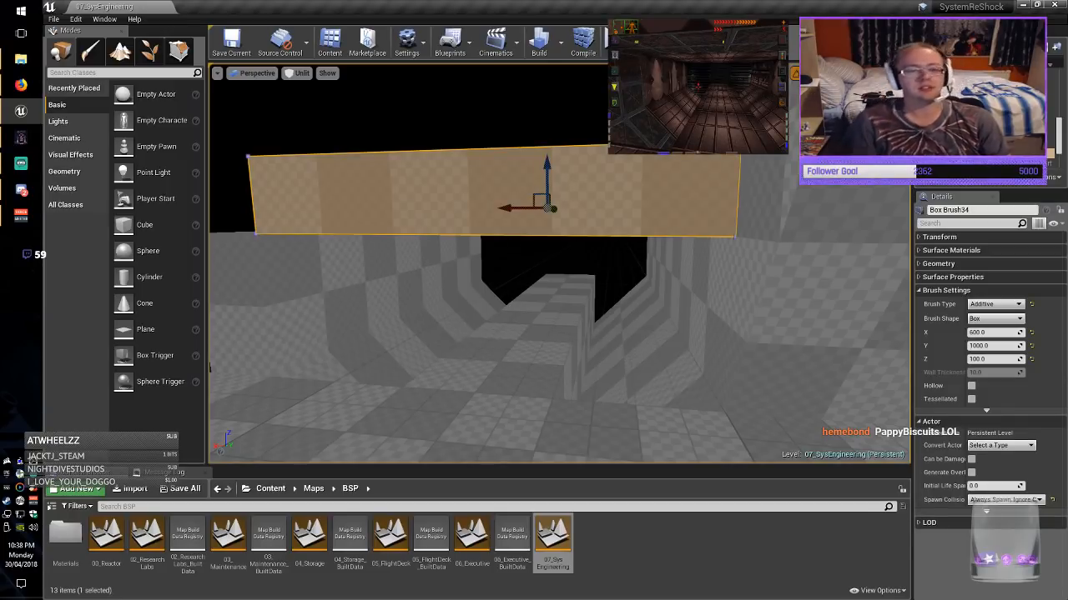
mouse_move(517, 196)
right_down()
mouse_move(425, 138)
mouse_move(509, 190)
mouse_move(475, 189)
mouse_move(467, 172)
right_up()
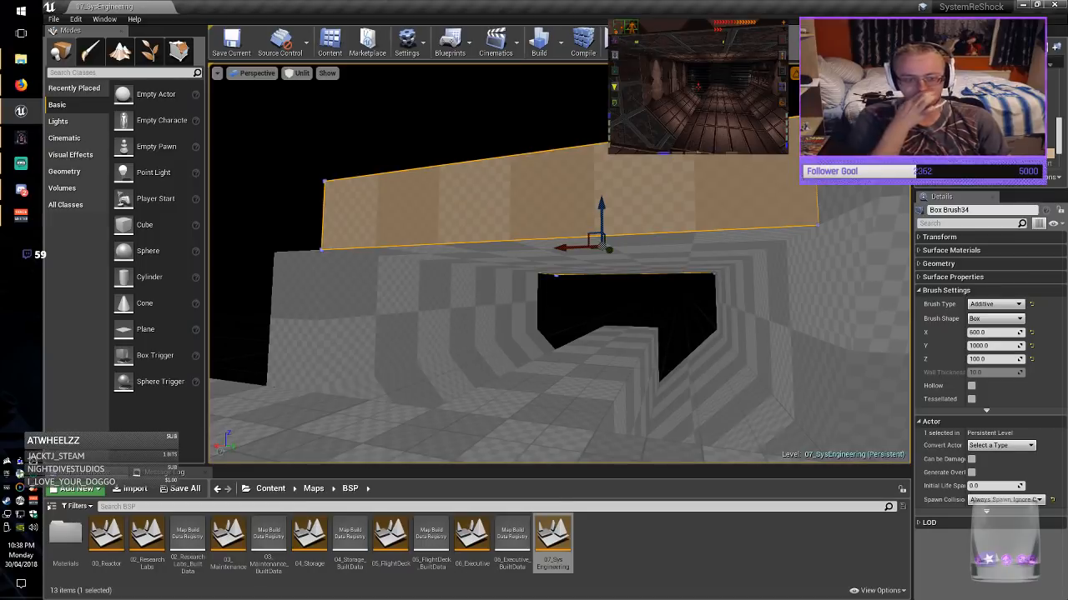
key(Escape)
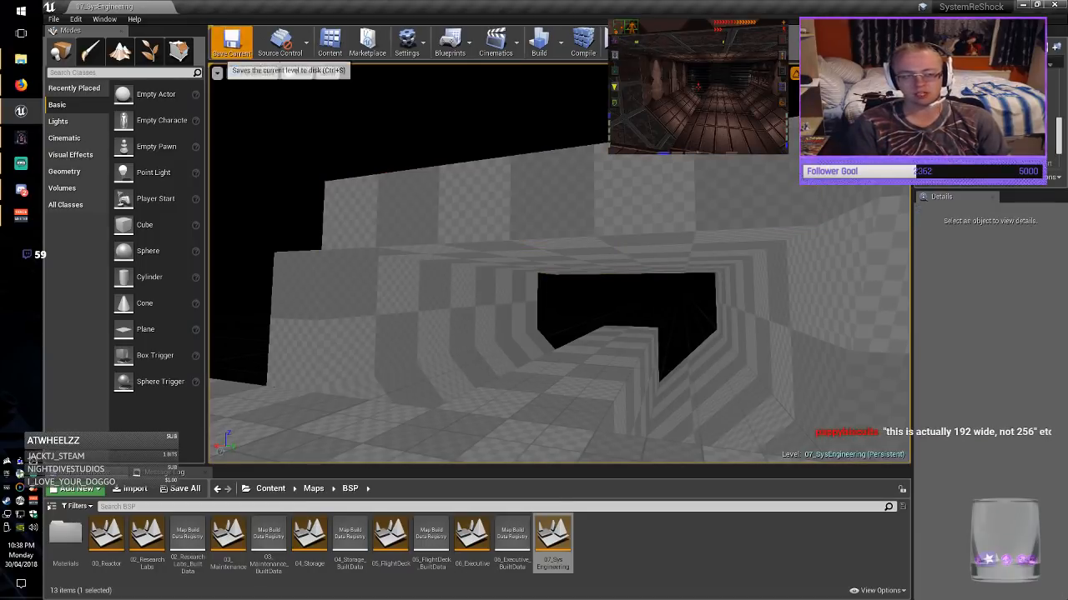
mouse_move(500, 250)
right_down()
mouse_move(515, 254)
mouse_move(495, 274)
mouse_move(504, 267)
right_up()
key(w)
key(s)
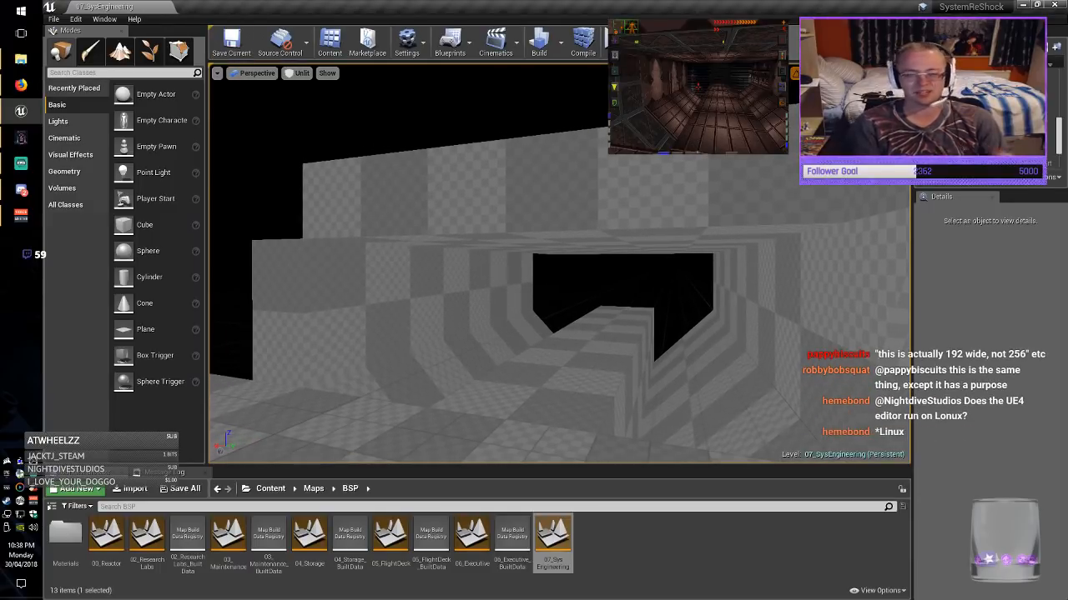
Duplicate the 600 by 1000 by 100 ceiling block directly on top of itself.
right_drag(559, 264, 564, 264)
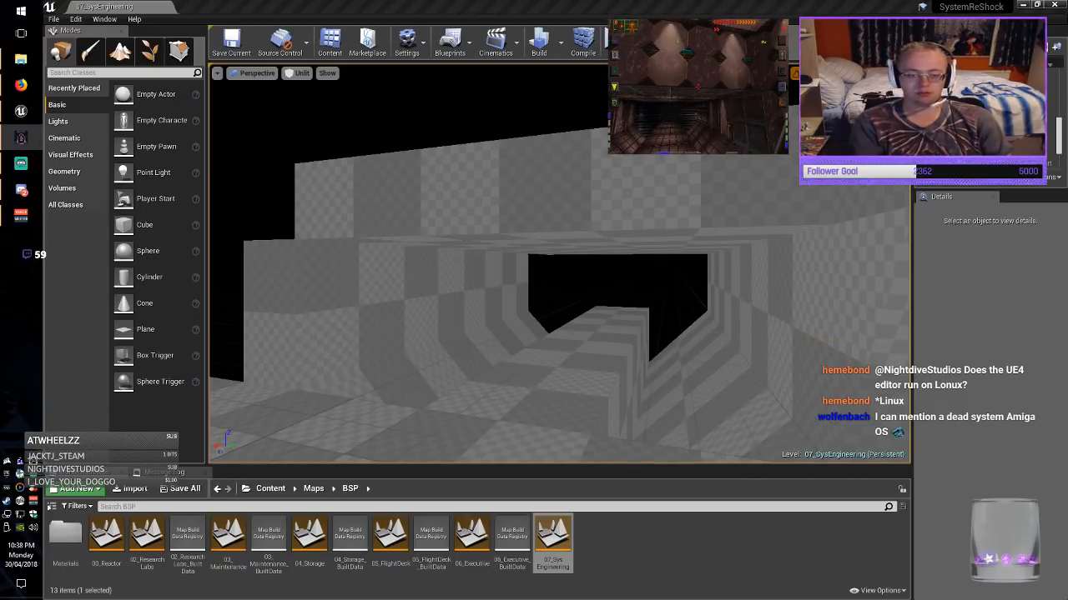
click(534, 190)
mouse_move(534, 190)
right_down()
mouse_move(542, 185)
mouse_move(501, 237)
mouse_move(504, 225)
right_up()
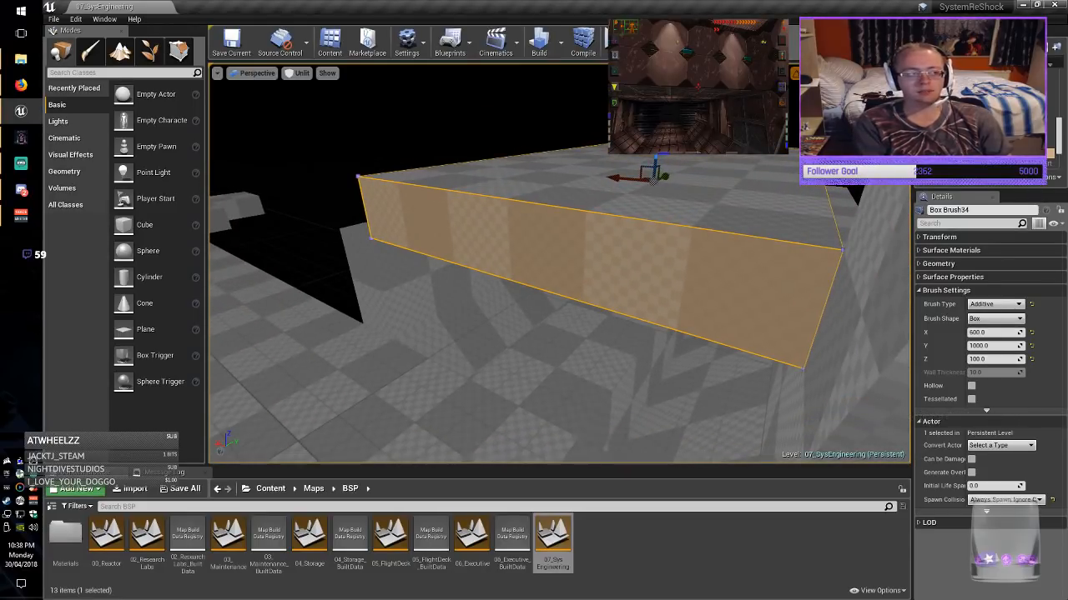
alt+drag(655, 158, 656, 90)
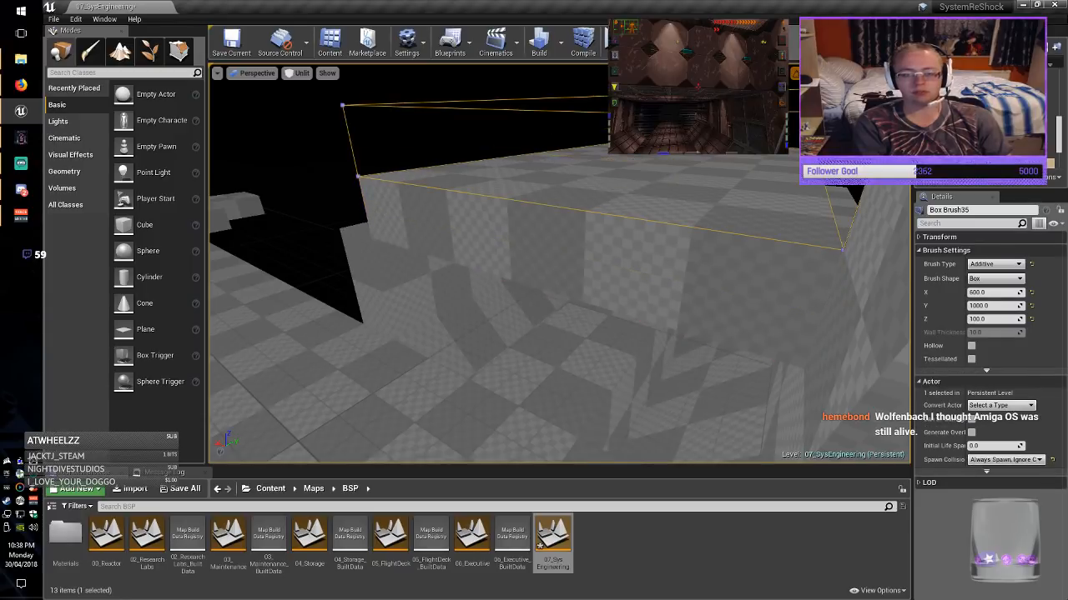
mouse_move(559, 262)
right_down()
mouse_move(492, 333)
mouse_move(551, 338)
right_up()
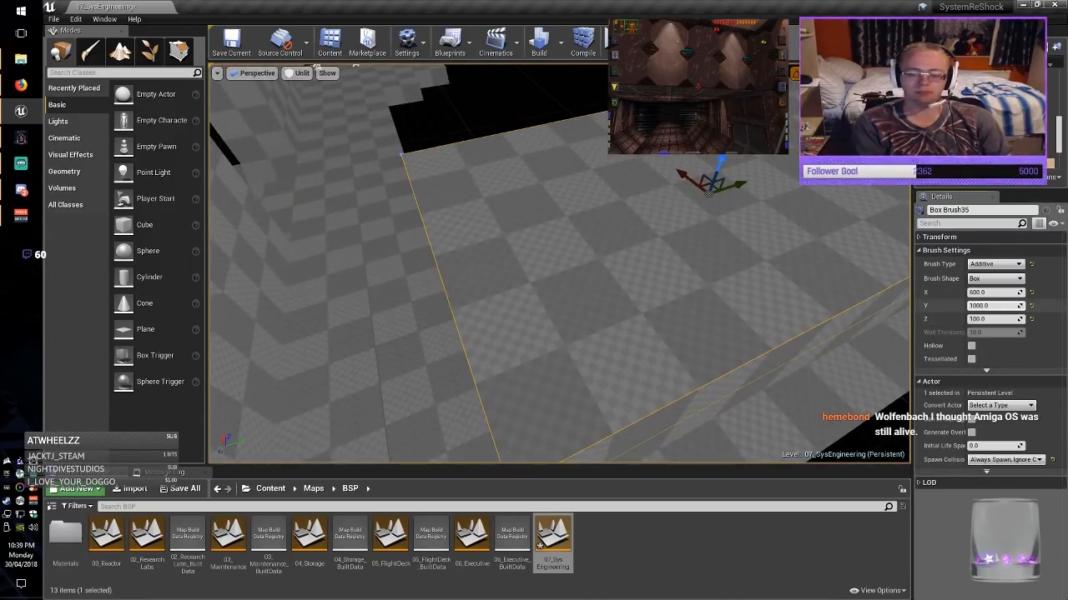
Set the upper copy's Y size to 100 and move it along Y to the edge above the corridor entrance.
click(988, 307)
click(989, 292)
click(951, 307)
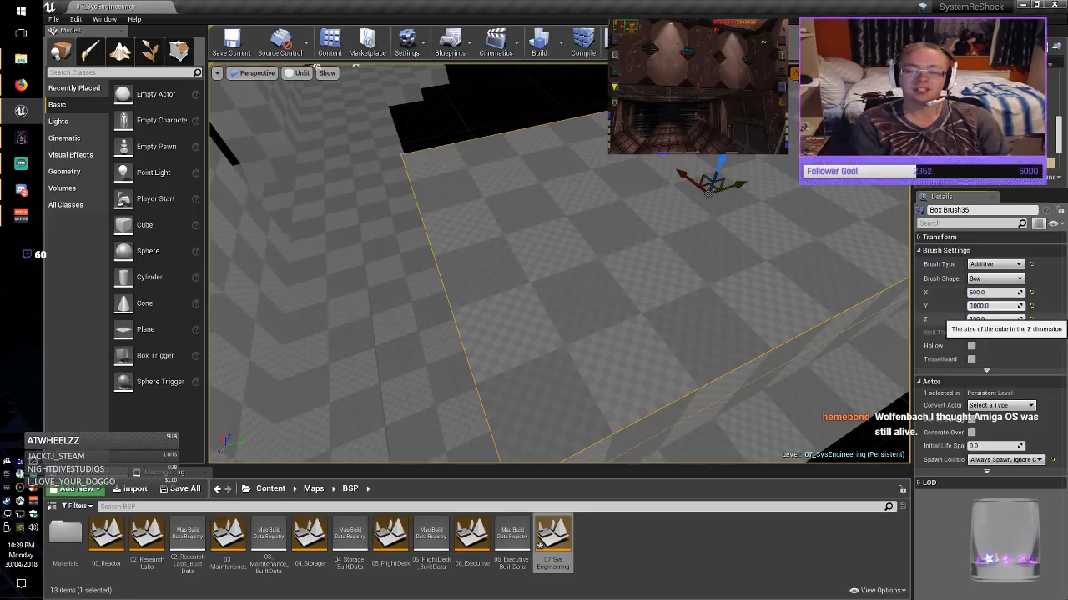
key(BackSpace)
key(Return)
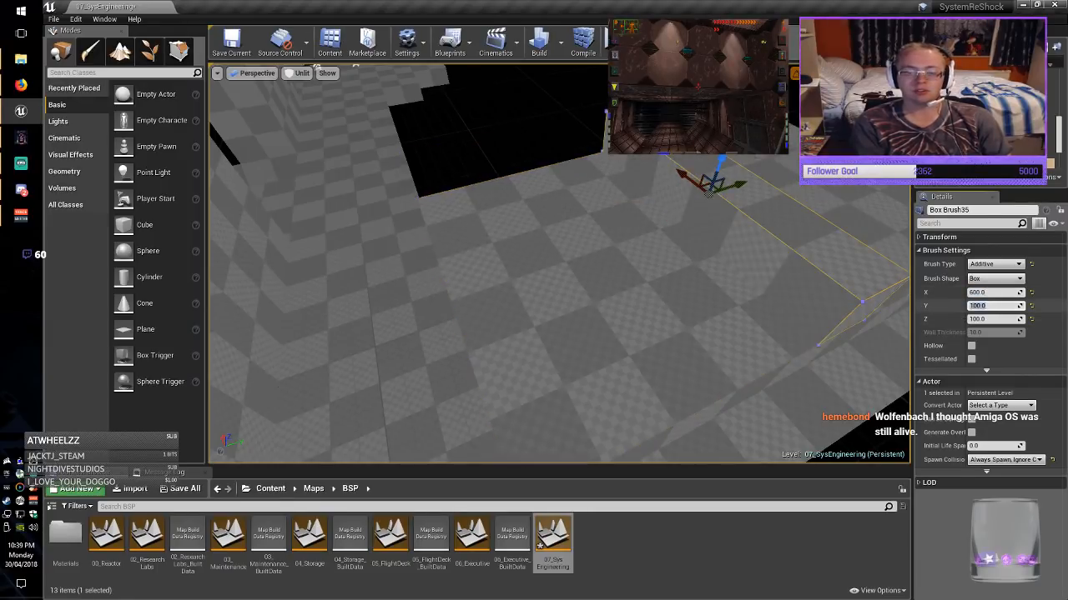
drag(740, 185, 539, 264)
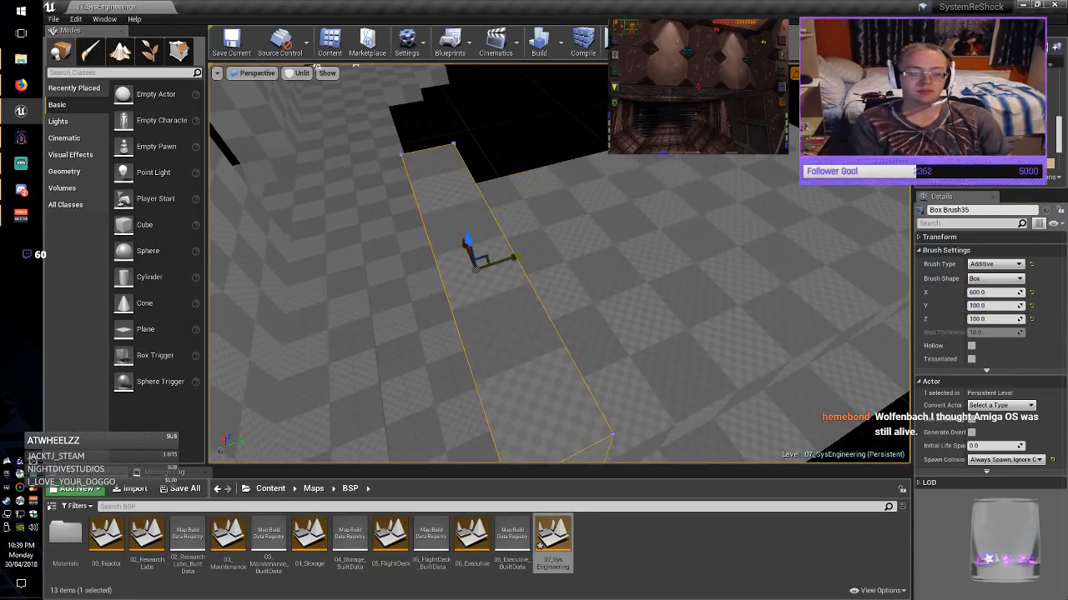
key(Escape)
Delete the 100-deep copy above the entrance and set the ceiling block's Z size to 200 instead.
mouse_move(539, 264)
right_down()
mouse_move(529, 264)
mouse_move(518, 208)
mouse_move(477, 220)
right_up()
click(533, 196)
key(Delete)
click(550, 283)
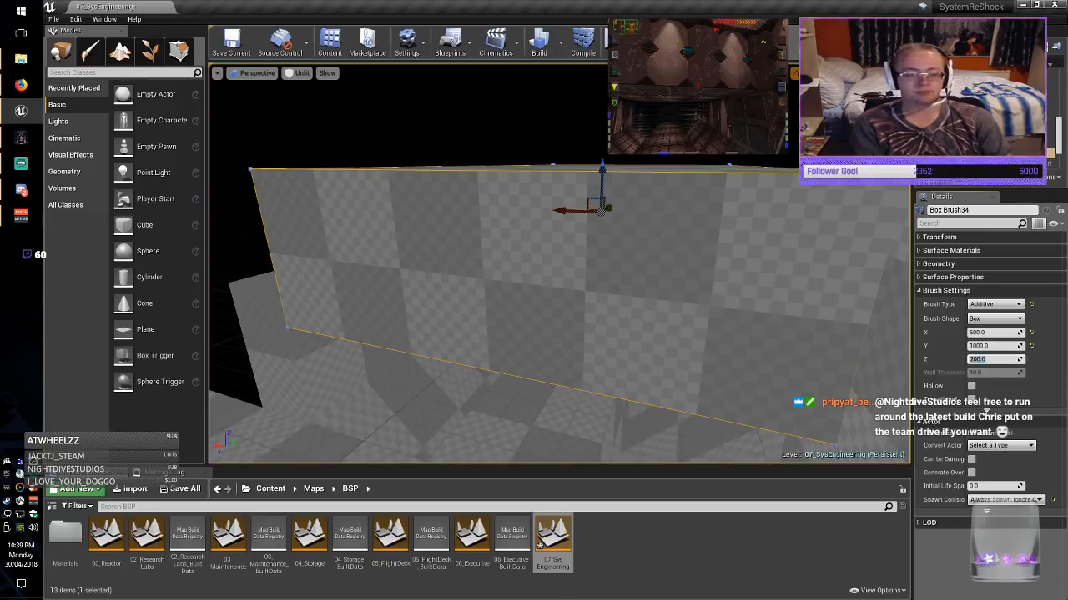
Apply the Z size of 200 to the ceiling block and check the corridor against the original game.
key(Return)
mouse_move(584, 267)
right_down()
mouse_move(517, 288)
mouse_move(514, 278)
right_up()
key(Escape)
key(alt+Tab)
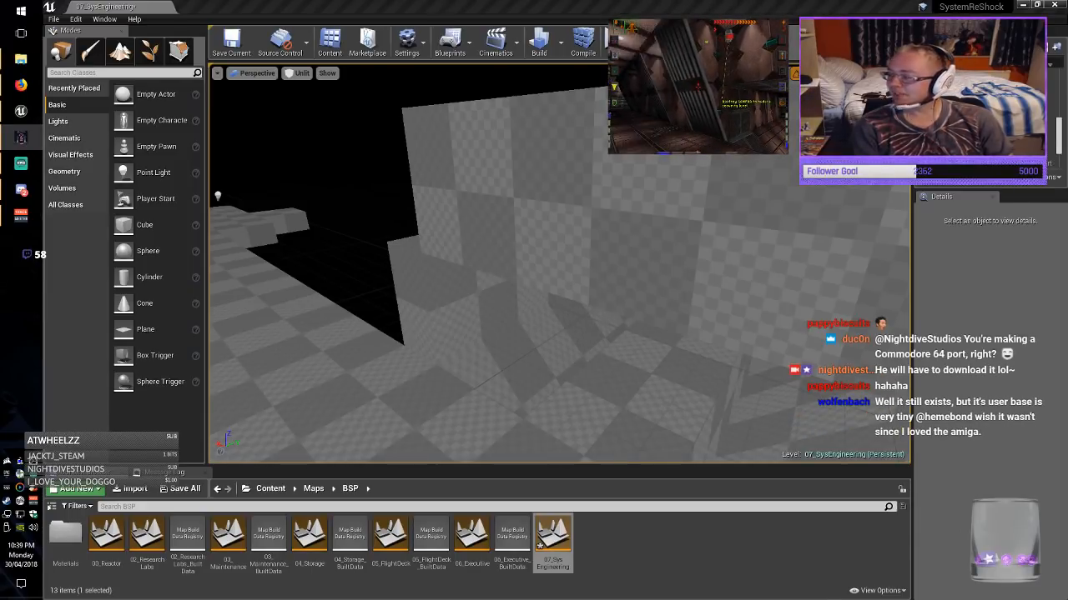
right_drag(559, 264, 601, 263)
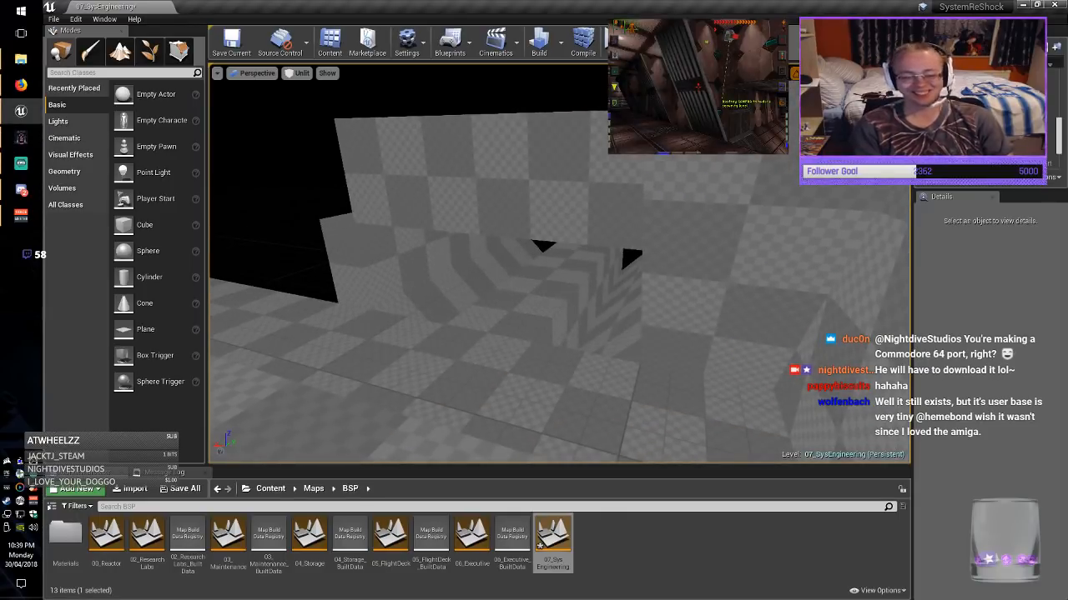
Duplicate the slanted 200 by 200 by 400 wall block twice along X to continue the row of slanted walls.
click(751, 287)
mouse_move(751, 288)
right_down()
mouse_move(801, 292)
mouse_move(684, 288)
mouse_move(658, 309)
mouse_move(693, 304)
mouse_move(667, 304)
right_up()
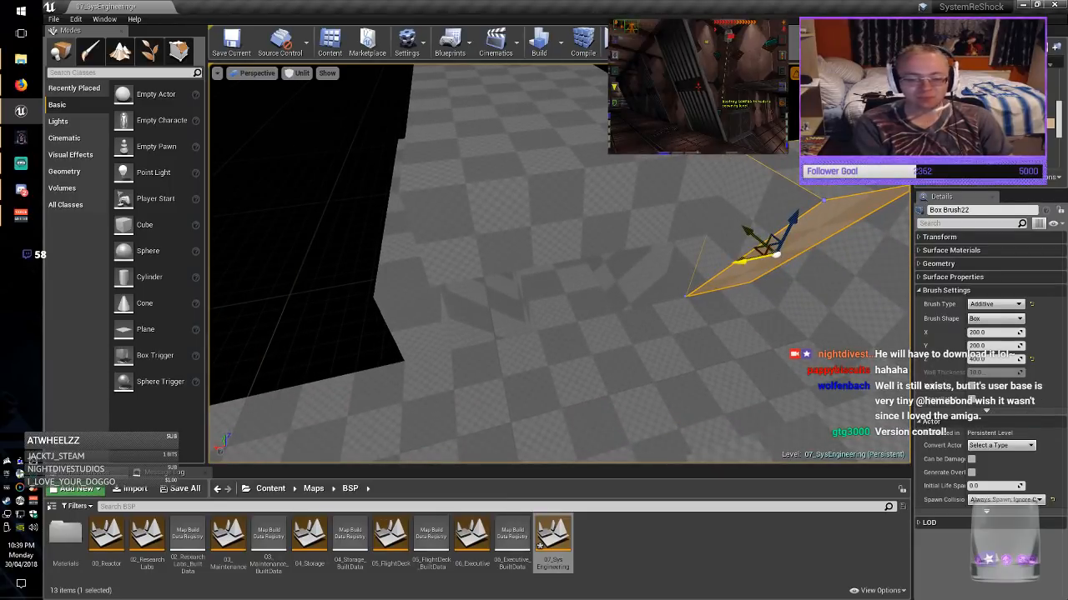
click(401, 288)
mouse_move(400, 287)
right_down()
mouse_move(388, 291)
mouse_move(400, 304)
right_up()
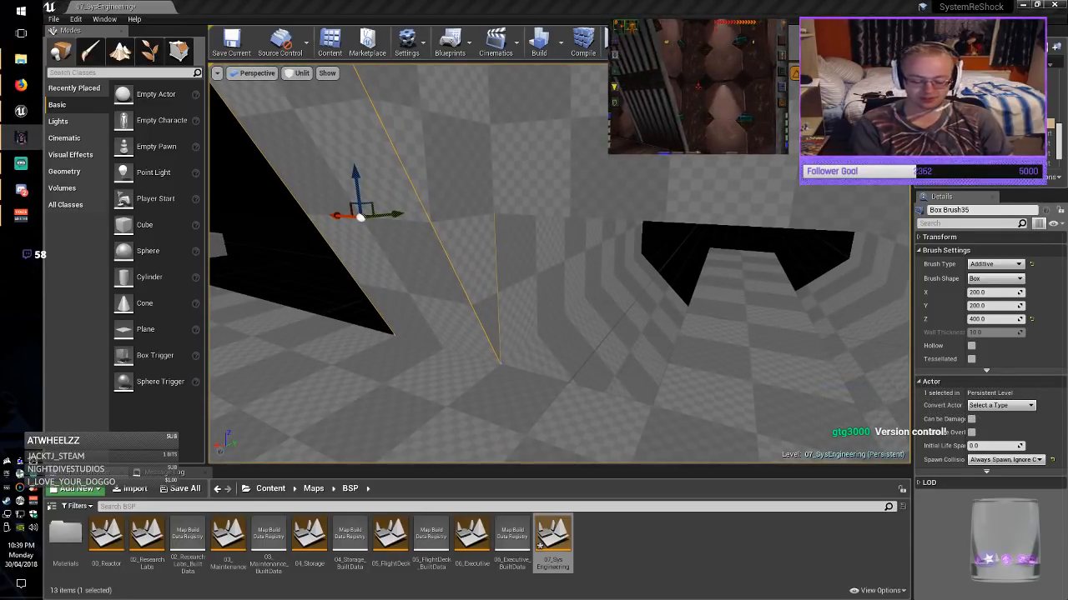
right_drag(673, 302, 672, 302)
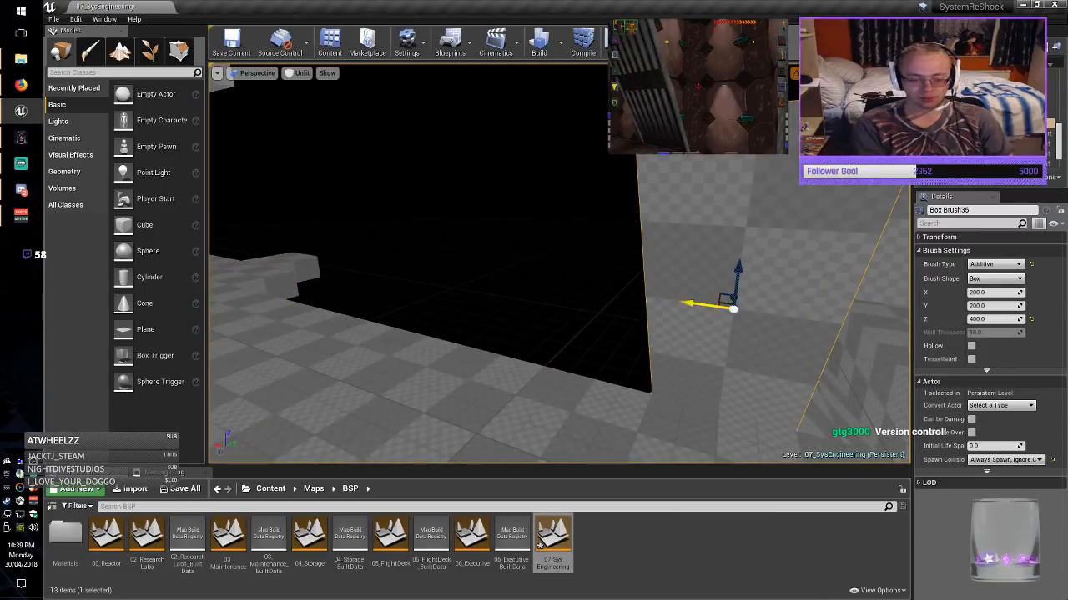
alt+drag(672, 302, 398, 263)
mouse_move(399, 263)
right_down()
mouse_move(385, 330)
mouse_move(417, 280)
mouse_move(392, 283)
mouse_move(409, 301)
right_up()
Duplicate the 400 by 200 by 400 wall block along Y to the opposite side of the corridor.
click(398, 263)
right_drag(399, 263, 385, 271)
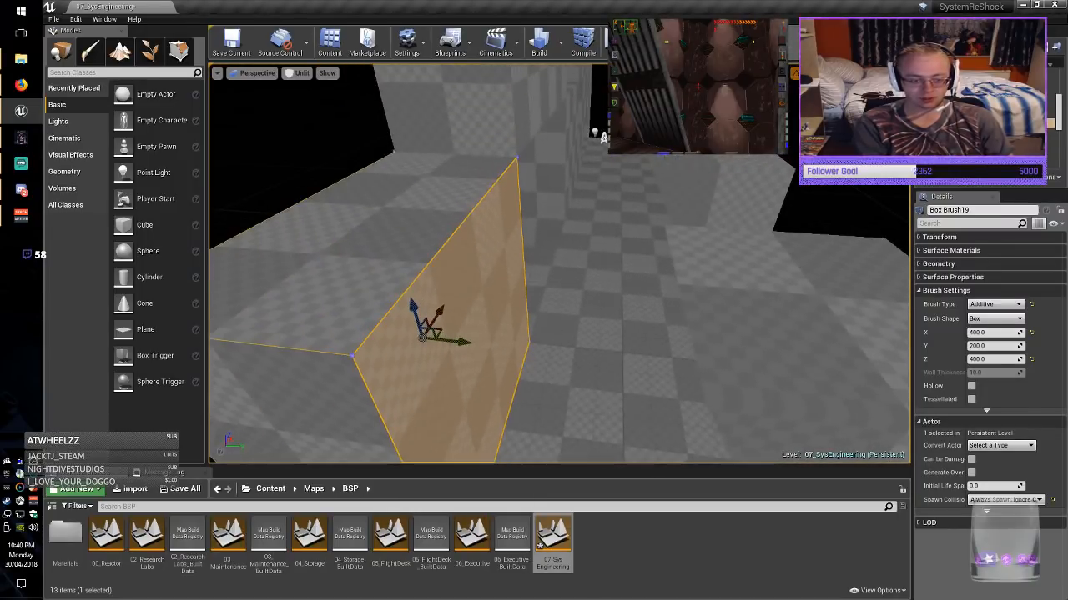
mouse_move(455, 341)
alt+mouse_down()
mouse_move(629, 369)
mouse_move(839, 364)
mouse_move(876, 377)
alt+mouse_up()
key(f)
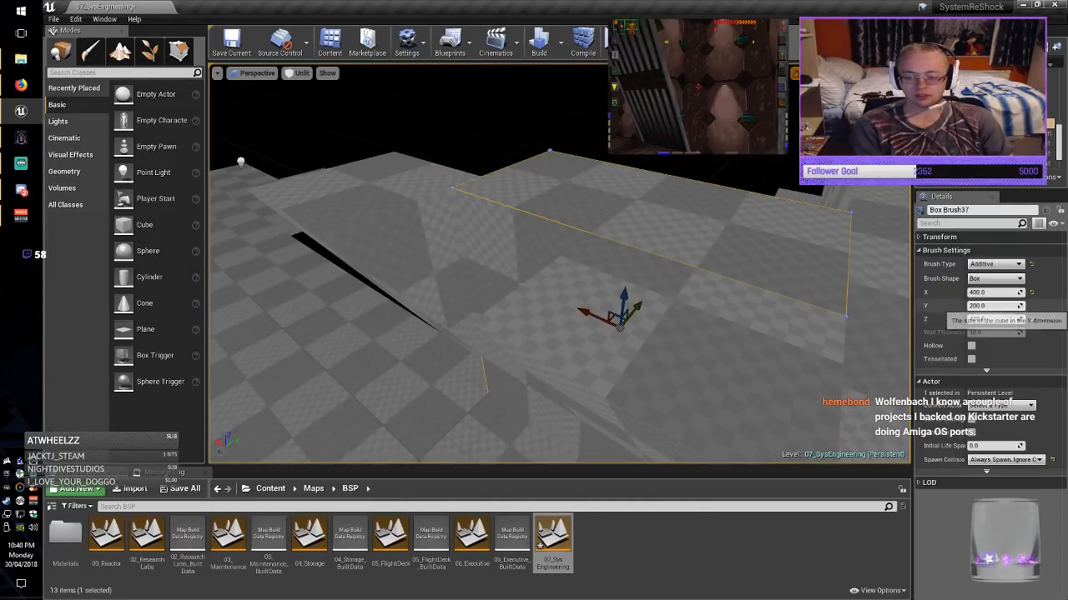
Set the copied wall block's X size to 200 and Y size to 100, and slide it along X to close the wall gap.
click(993, 292)
text(100)
key(Return)
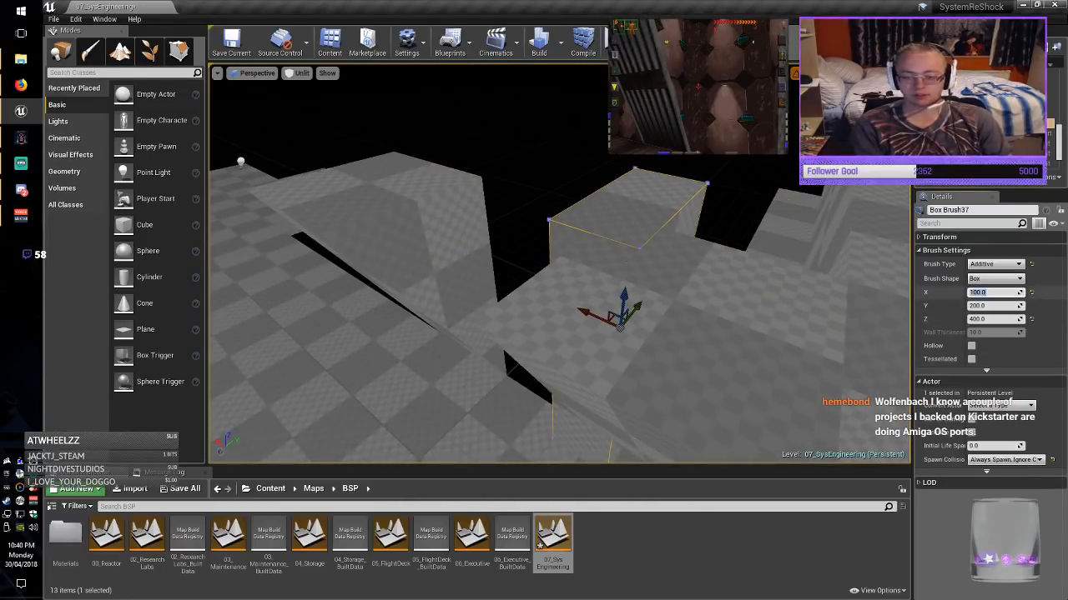
text(200)
key(Return)
key(Tab)
text(100)
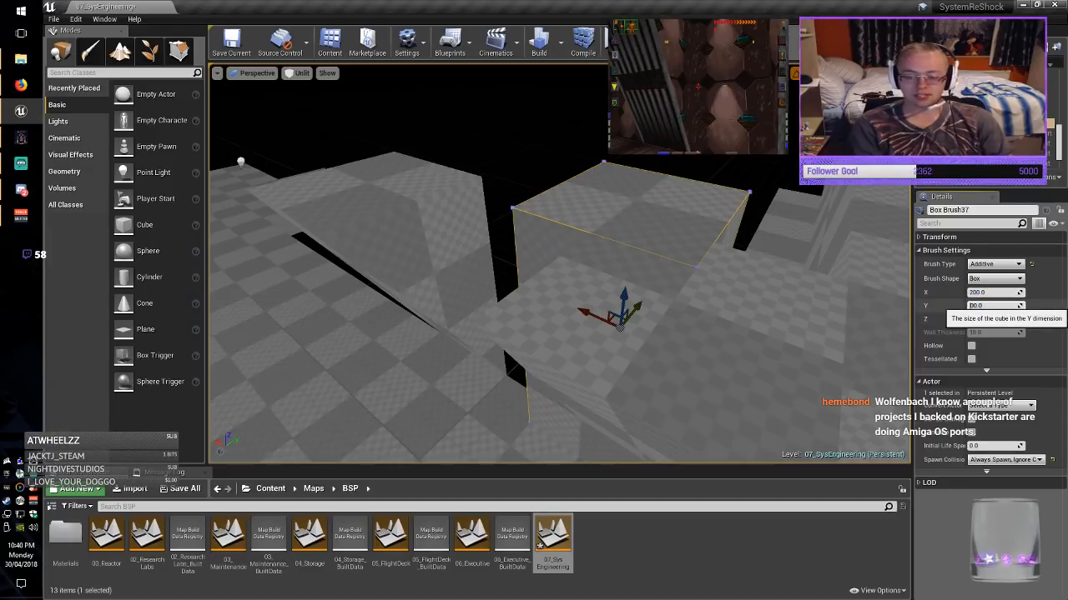
key(Return)
mouse_move(651, 275)
right_down()
mouse_move(717, 291)
mouse_move(625, 283)
right_up()
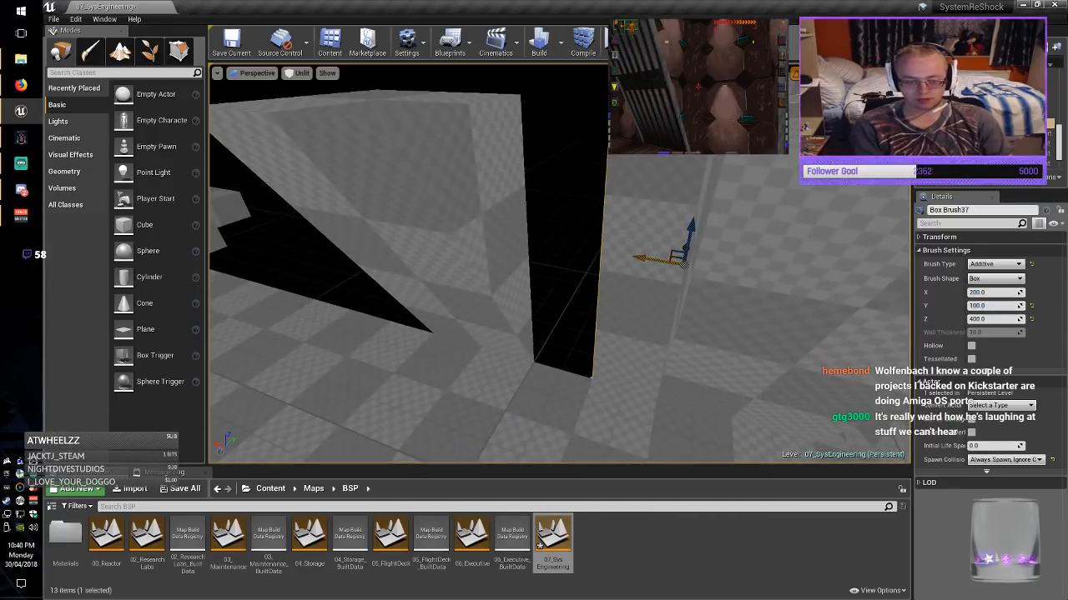
drag(660, 257, 592, 251)
key(Delete)
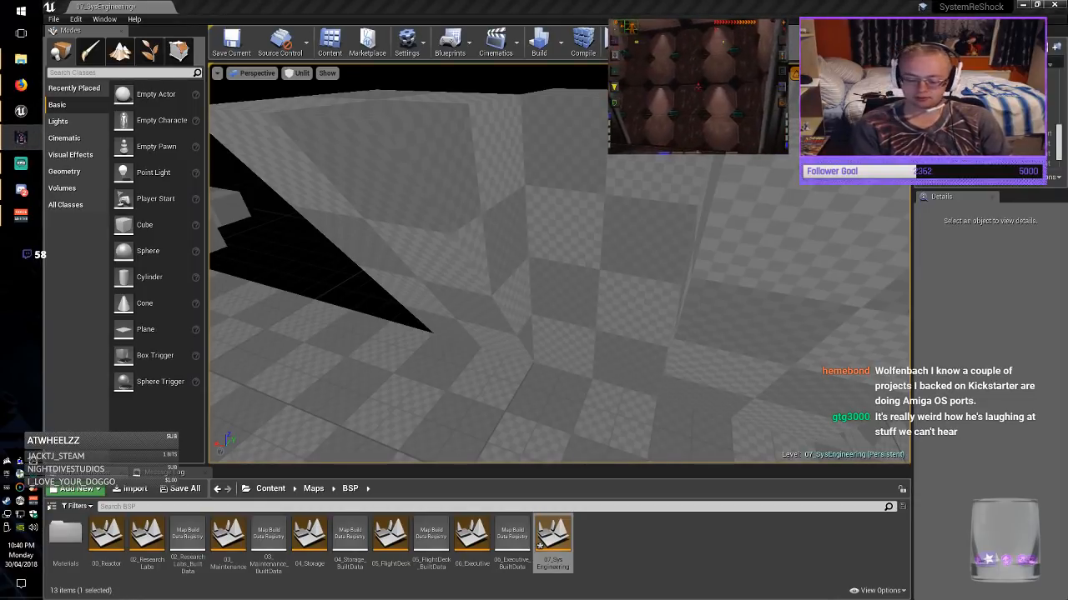
Duplicate the 200 by 100 by 400 wall block farther along X and set the copy's X size to 400.
mouse_move(558, 263)
right_down()
mouse_move(569, 260)
mouse_move(509, 242)
mouse_move(571, 239)
right_up()
click(724, 260)
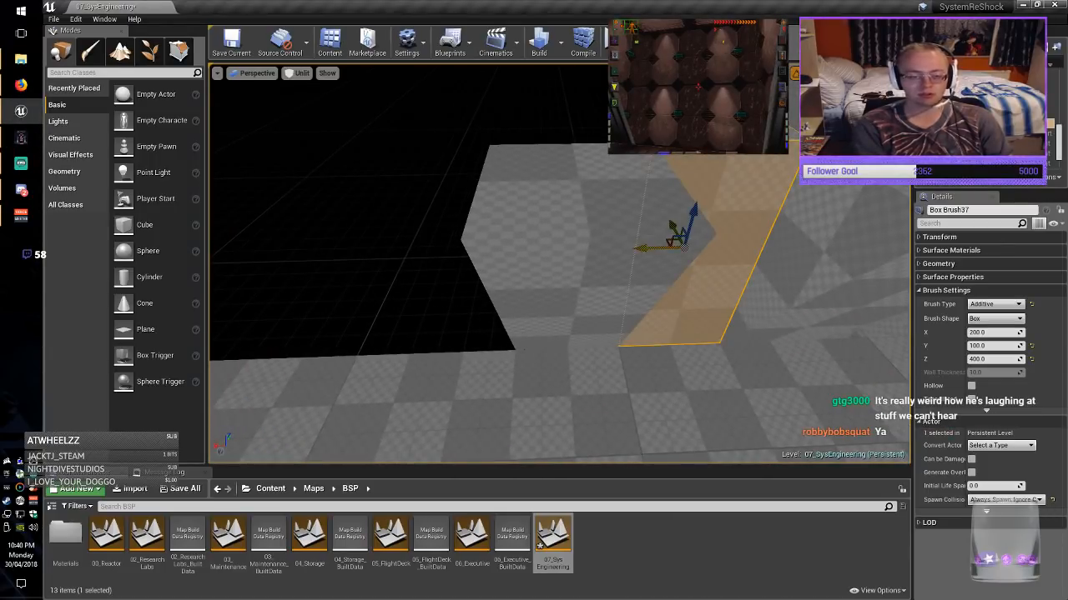
alt+drag(653, 248, 352, 250)
right_drag(352, 250, 284, 255)
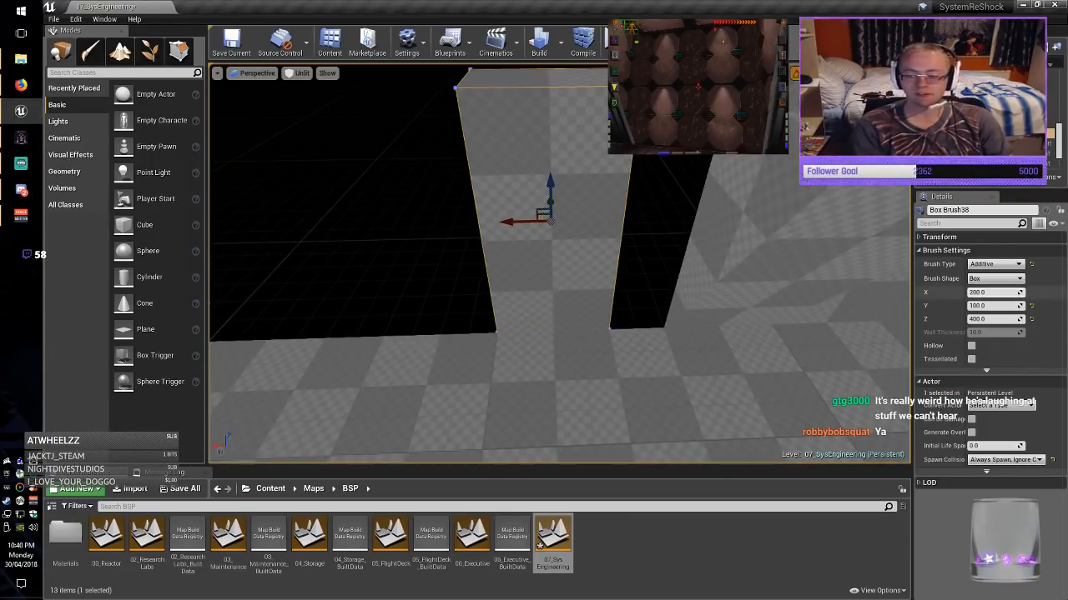
click(992, 291)
text(400)
key(Return)
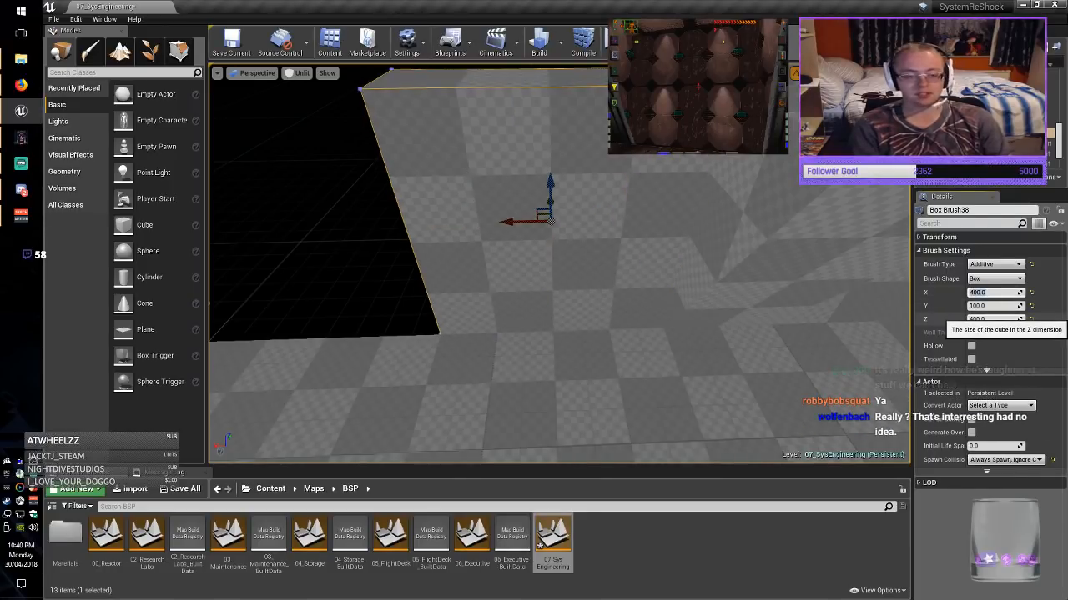
Duplicate the slanted wall block along X past the 400-long wall, and the 200 by 100 by 400 block beyond it.
click(766, 282)
alt+drag(759, 281, 258, 293)
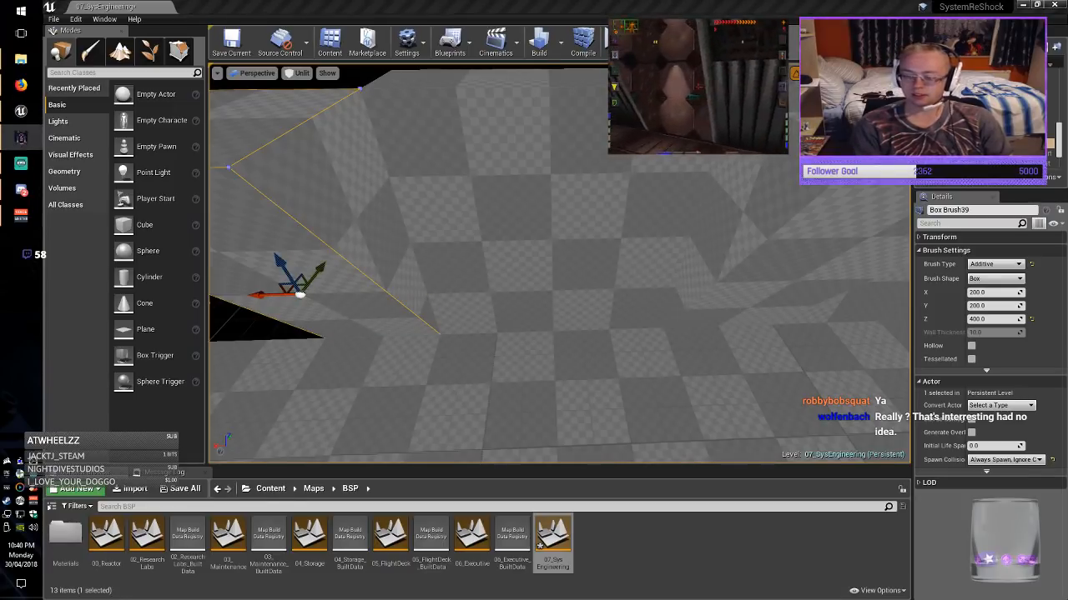
mouse_move(517, 283)
right_down()
mouse_move(596, 265)
mouse_move(594, 315)
mouse_move(500, 309)
mouse_move(521, 304)
right_up()
click(593, 286)
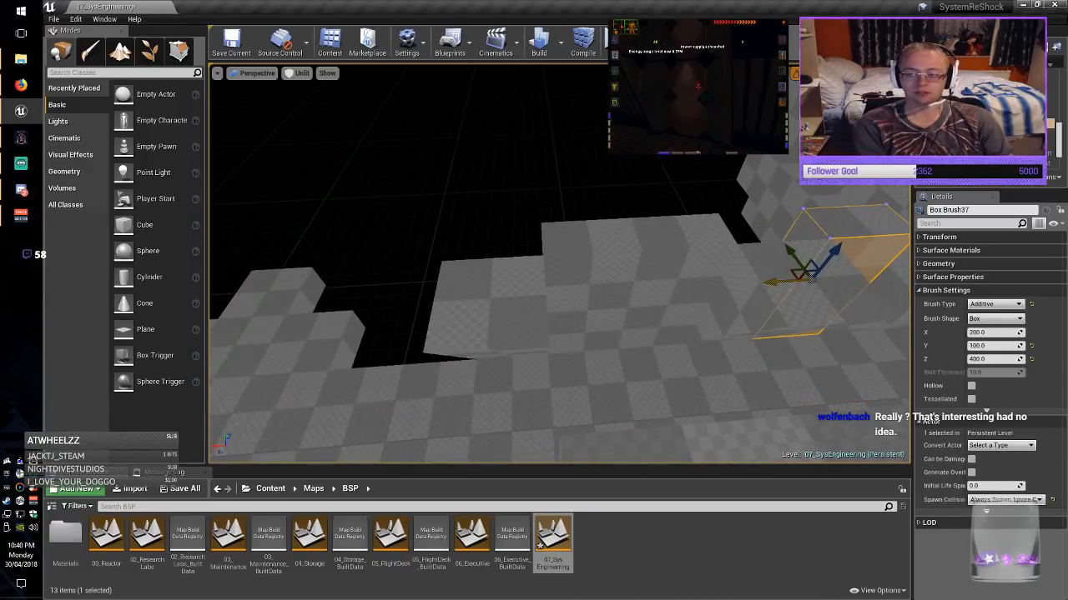
alt+drag(777, 282, 383, 306)
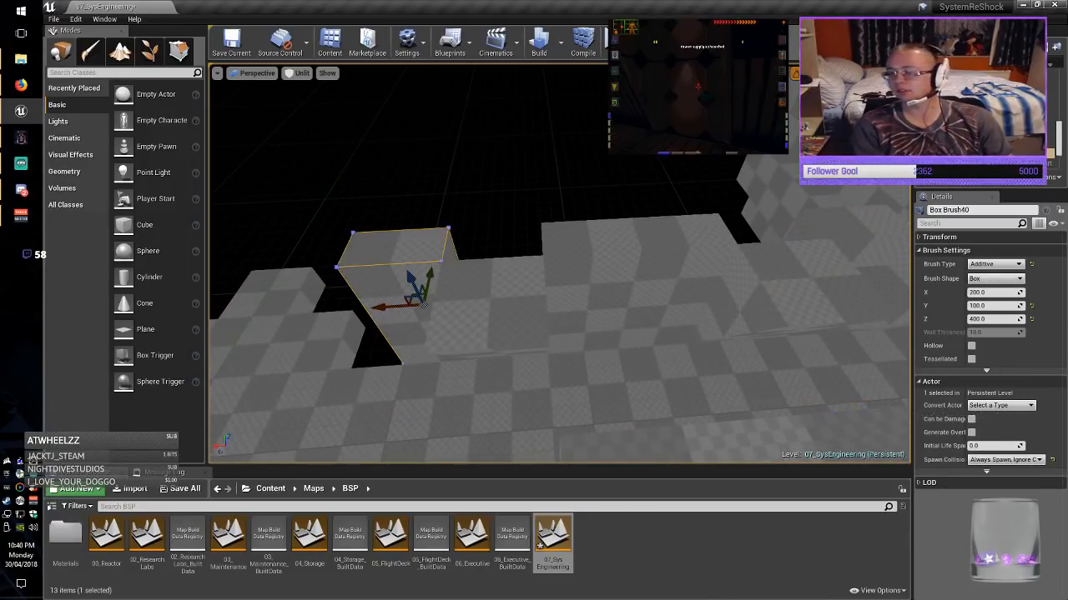
Duplicate the slanted wall block along X past the last straight wall block and save the level.
right_drag(383, 306, 333, 350)
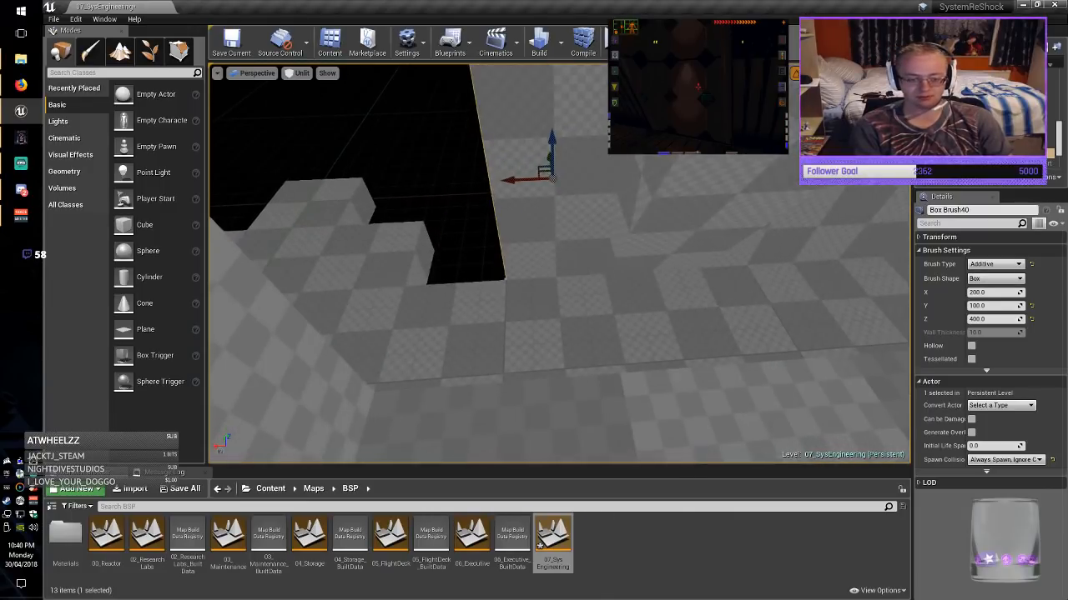
click(698, 219)
alt+drag(654, 237, 371, 249)
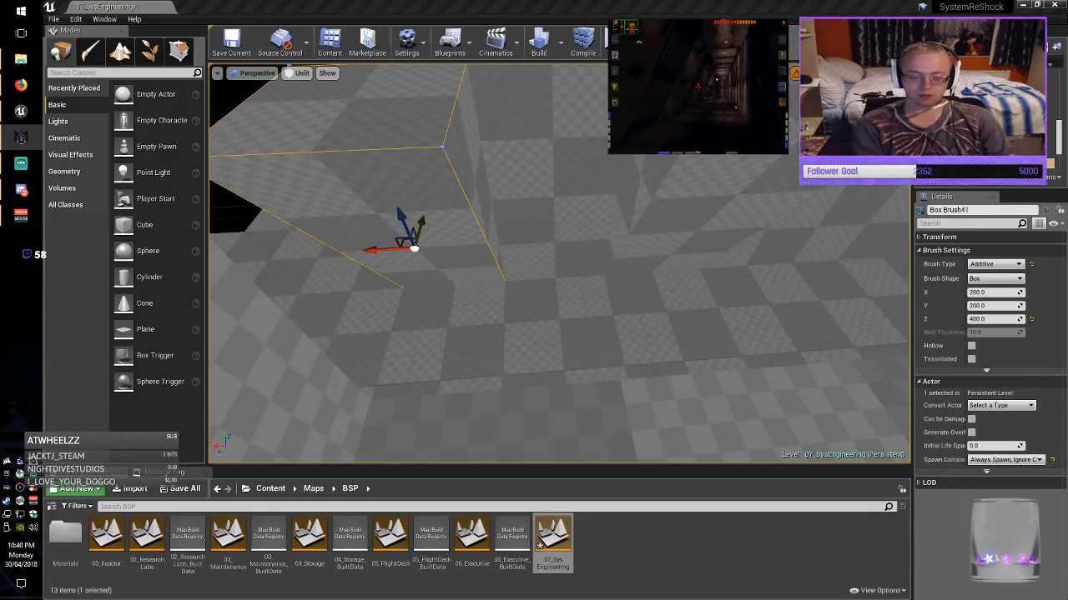
mouse_move(559, 263)
right_down()
mouse_move(534, 242)
mouse_move(617, 259)
mouse_move(567, 267)
mouse_move(592, 275)
mouse_move(567, 217)
mouse_move(554, 219)
right_up()
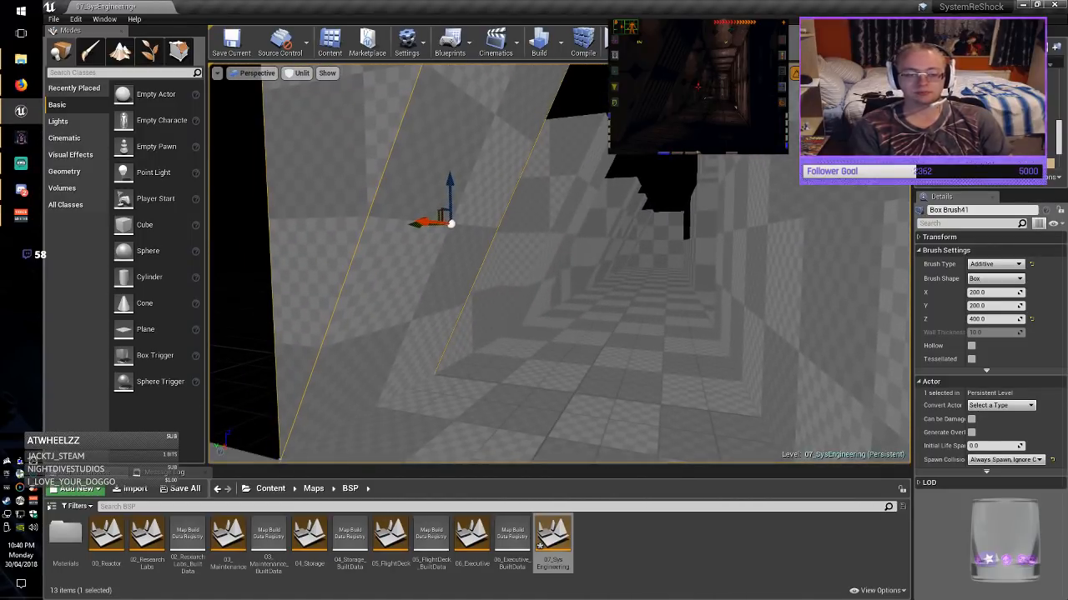
key(Escape)
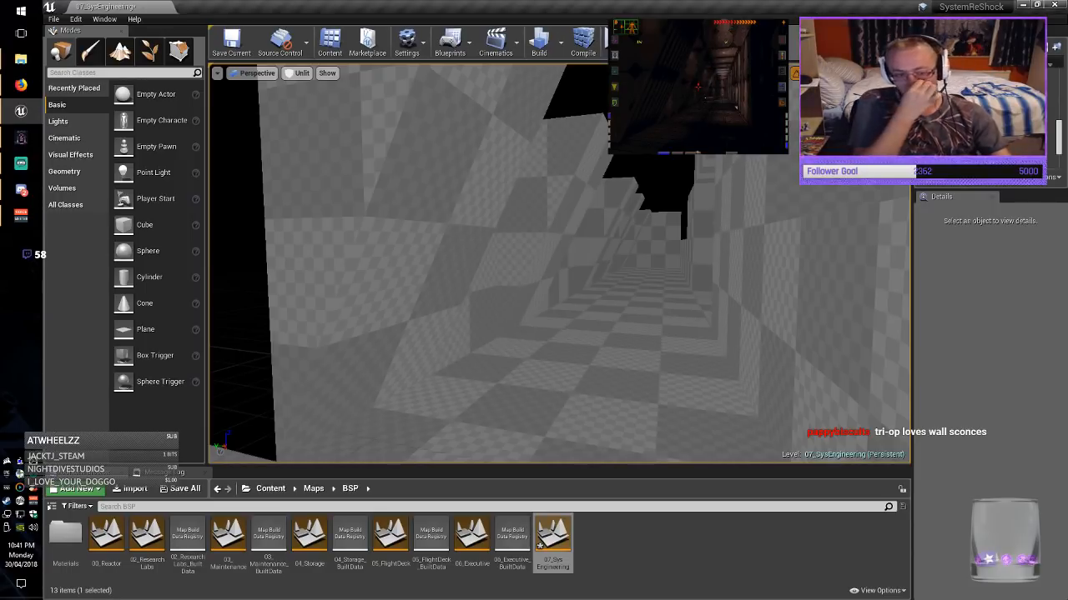
click(232, 43)
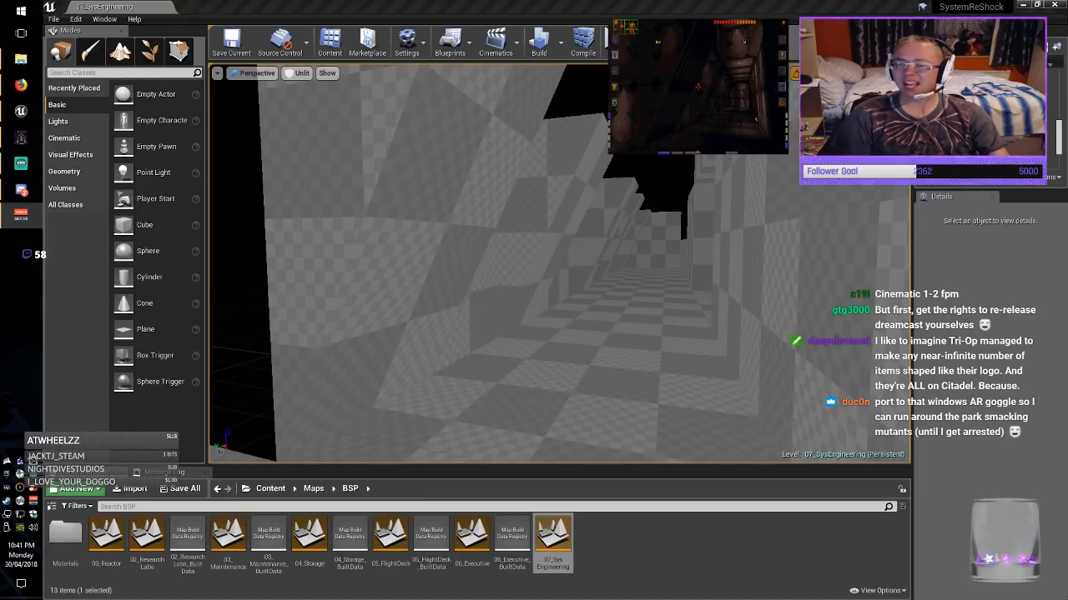
Switch to VoiceMeeter Banana, check the Windows volume mixer and open the list of playback devices.
drag(1067, 200, 699, 101)
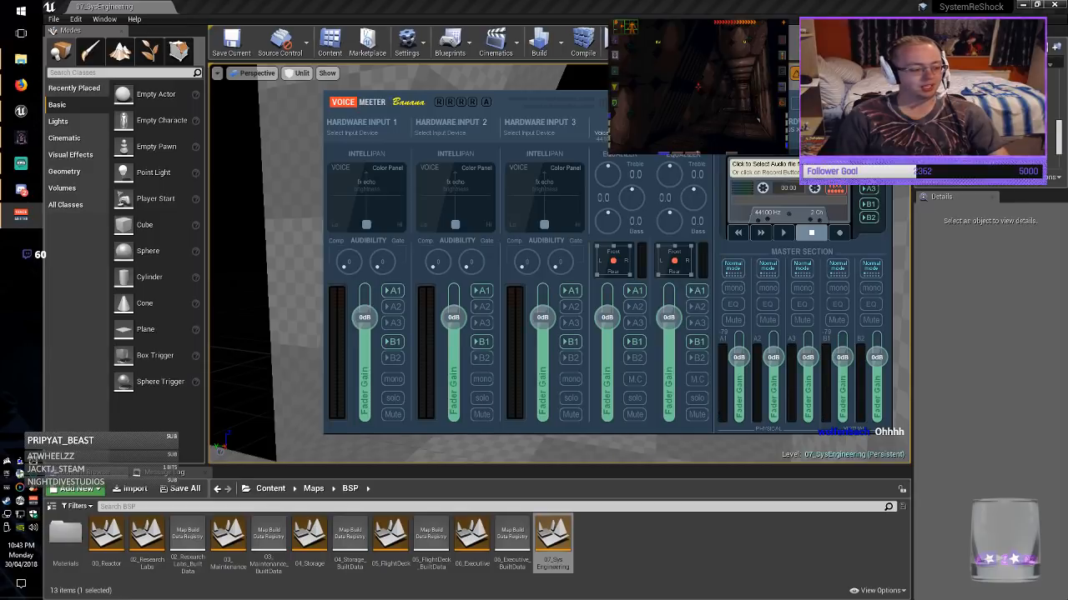
right_click(34, 527)
click(75, 451)
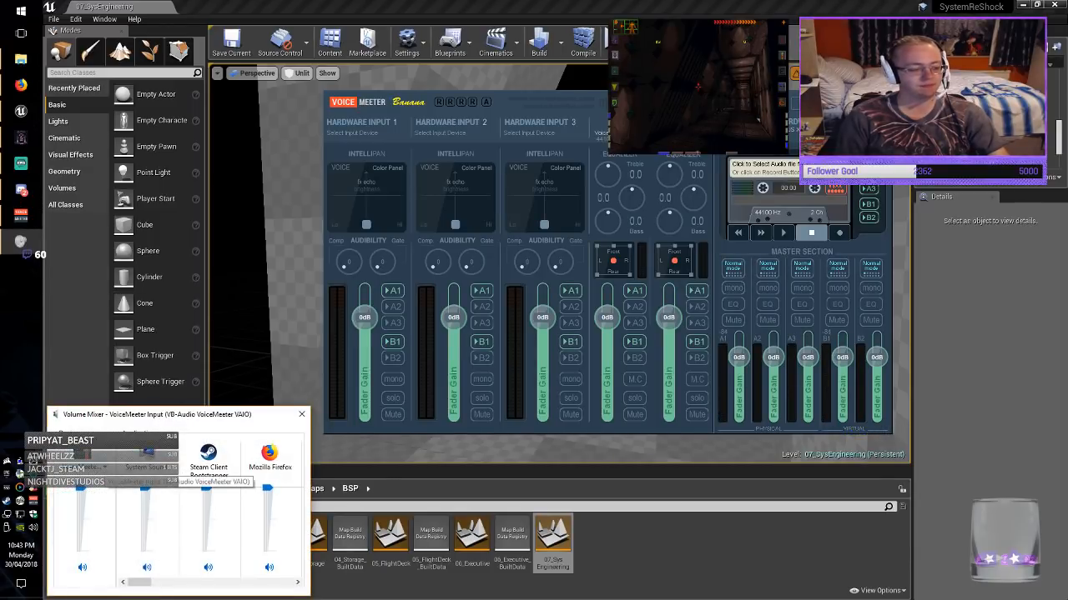
click(302, 415)
right_click(34, 527)
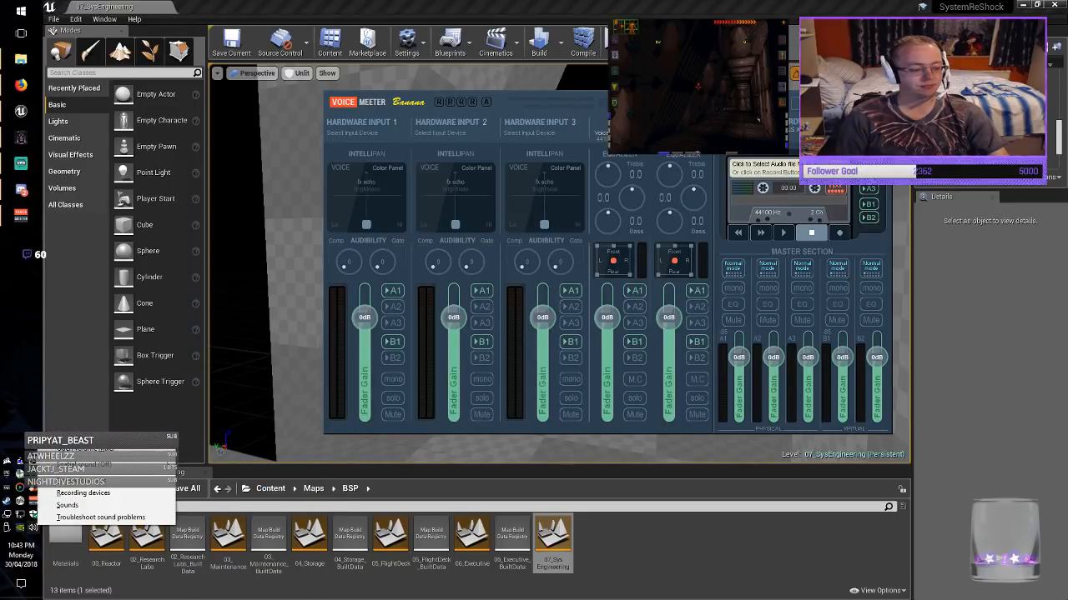
click(75, 481)
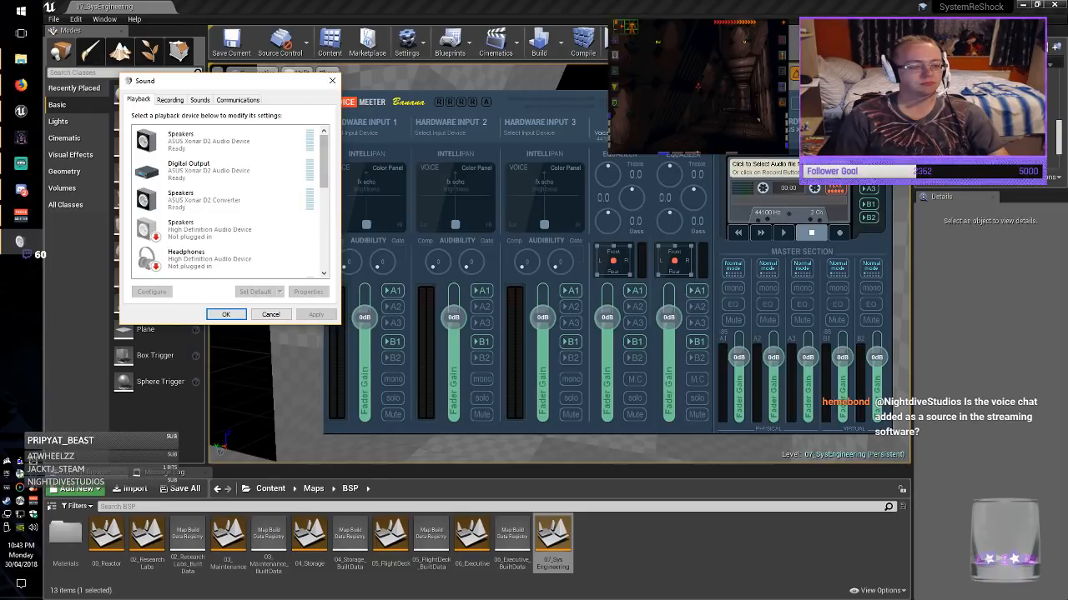
Review the general, level and advanced properties of the ASUS Xonar D2 speakers and close the sound settings.
scroll(221, 167, down, 5)
scroll(221, 167, up, 5)
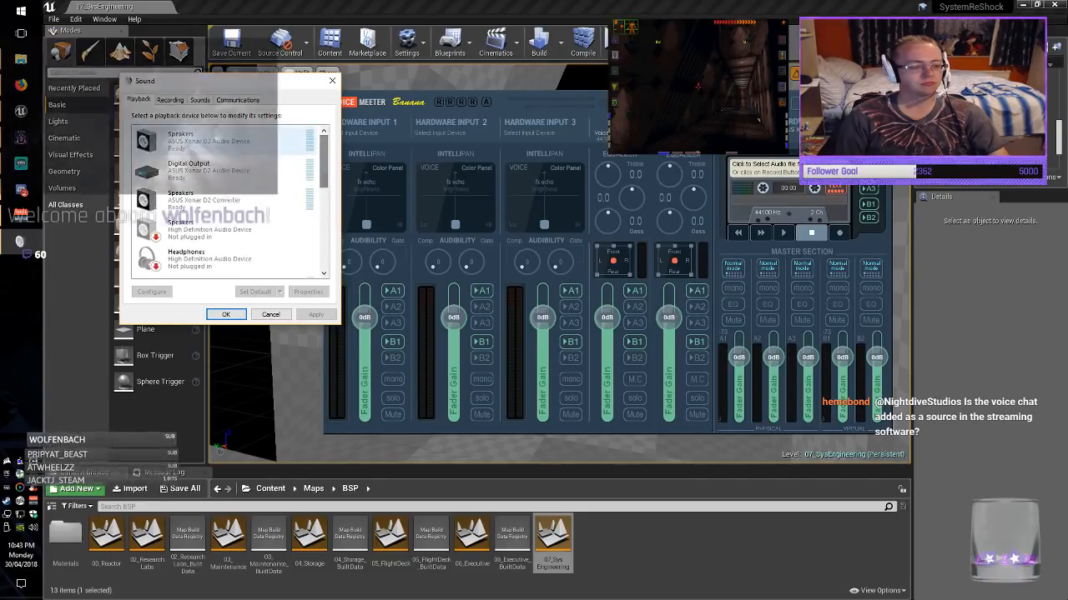
double_click(221, 142)
click(184, 140)
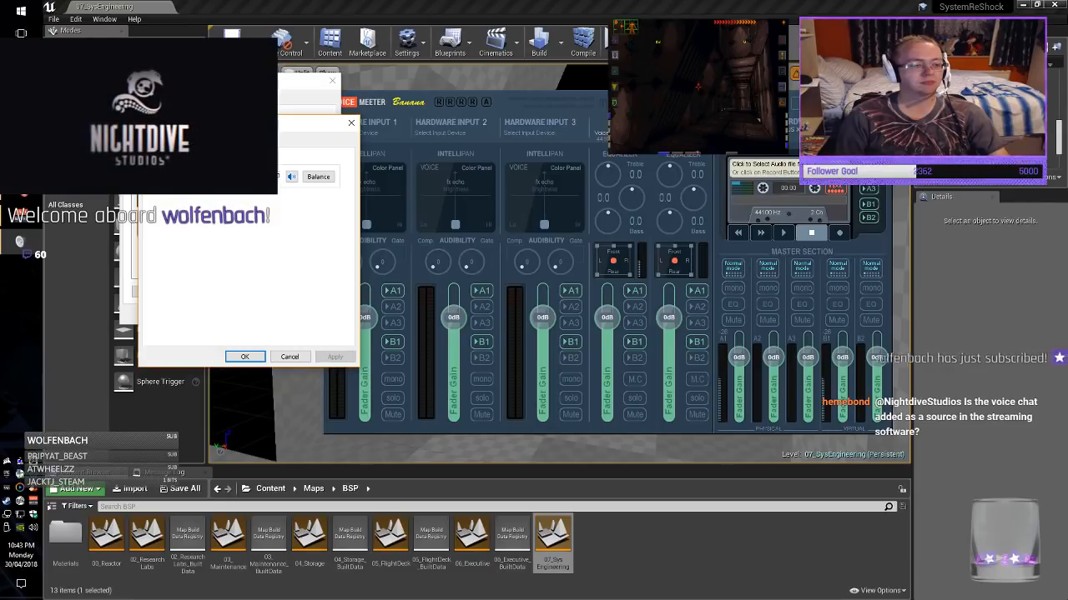
click(209, 142)
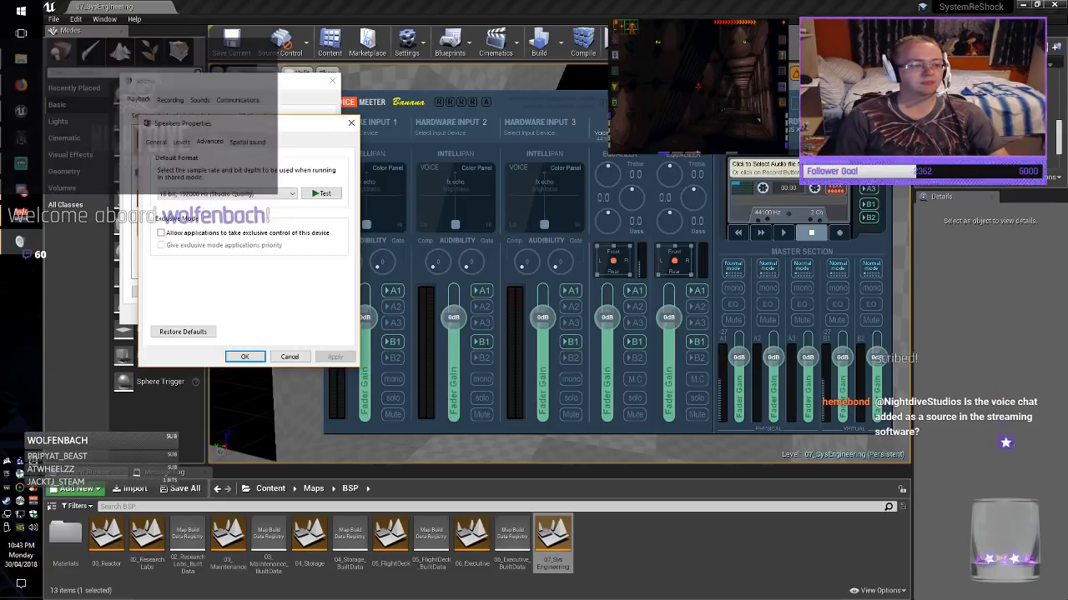
click(181, 142)
click(156, 142)
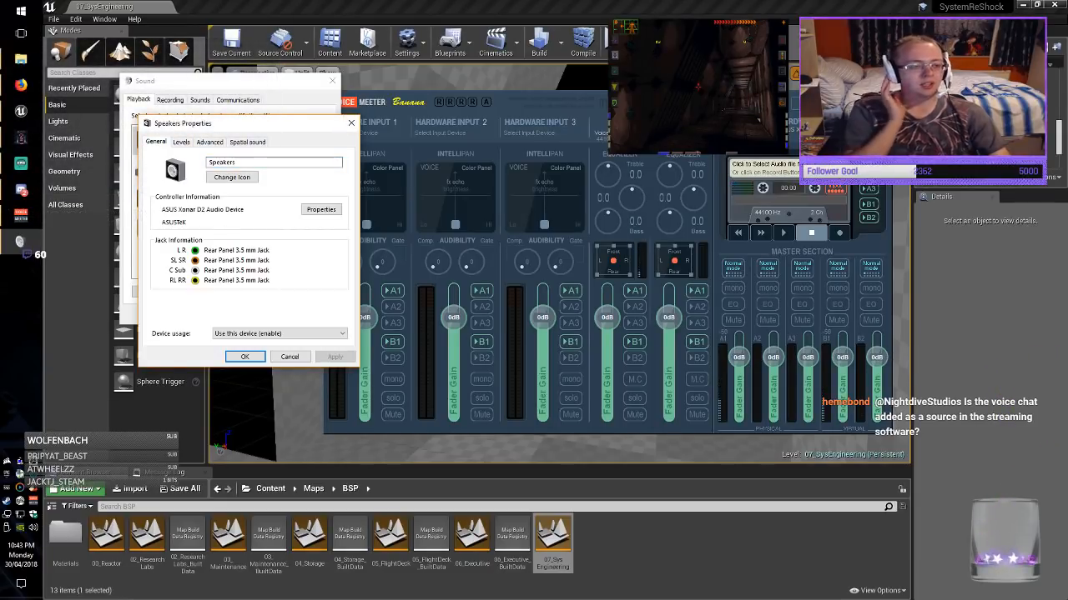
click(244, 356)
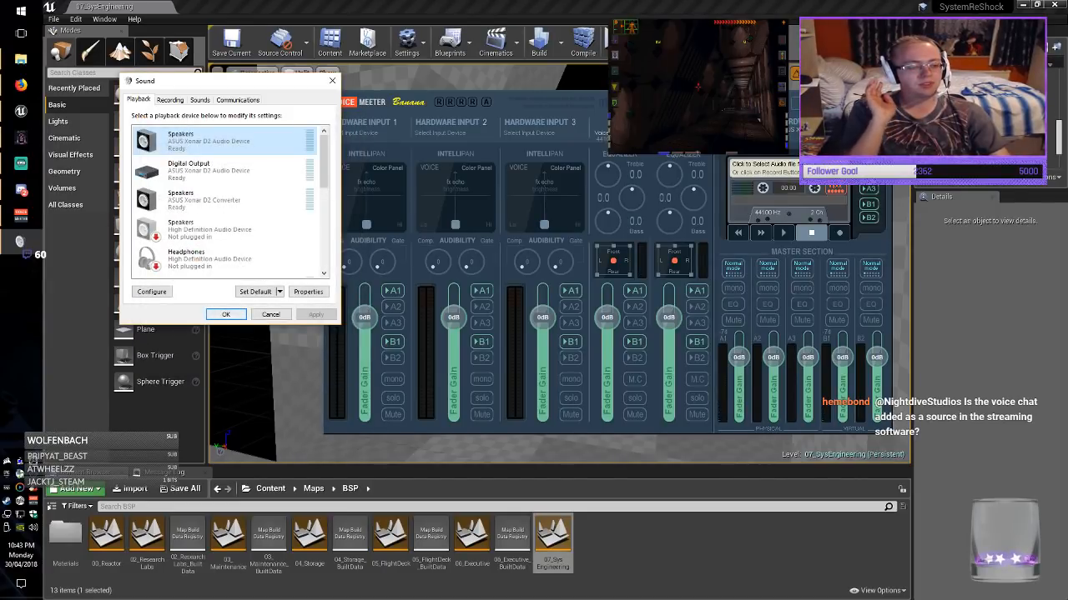
click(226, 314)
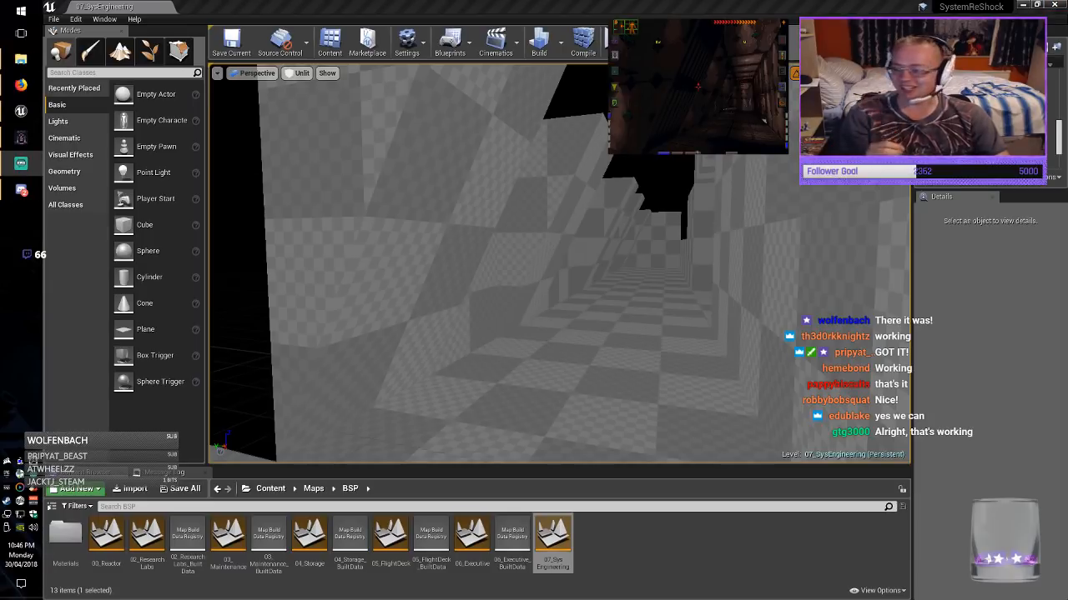
Duplicate the 200-unit cube at the foot of the corridor wall and move the copy away from the original.
right_drag(559, 264, 500, 292)
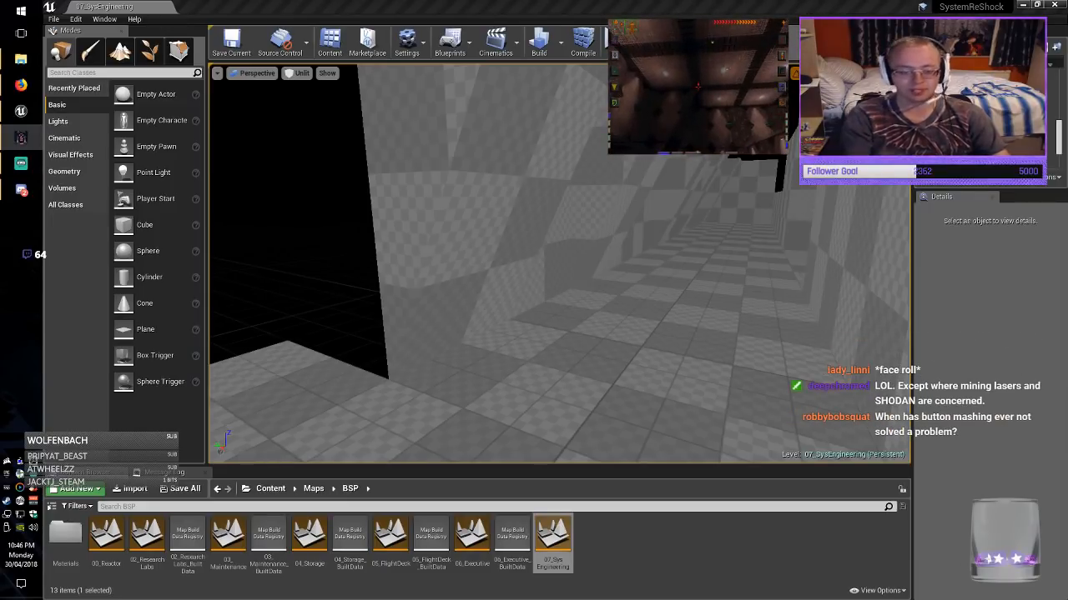
right_drag(558, 264, 617, 225)
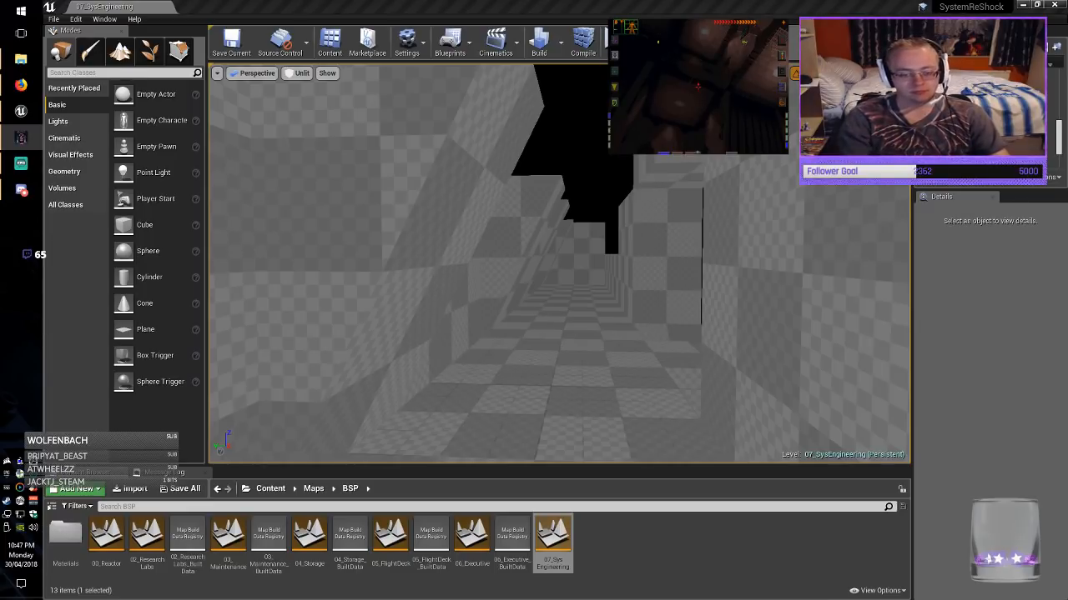
click(623, 267)
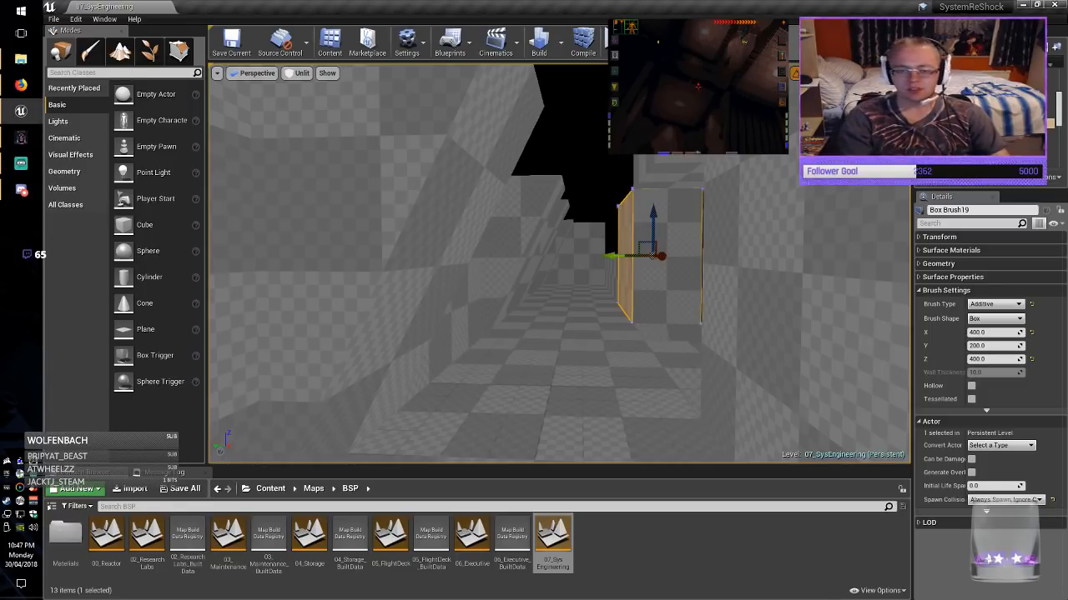
click(755, 347)
right_drag(755, 346, 842, 375)
click(754, 350)
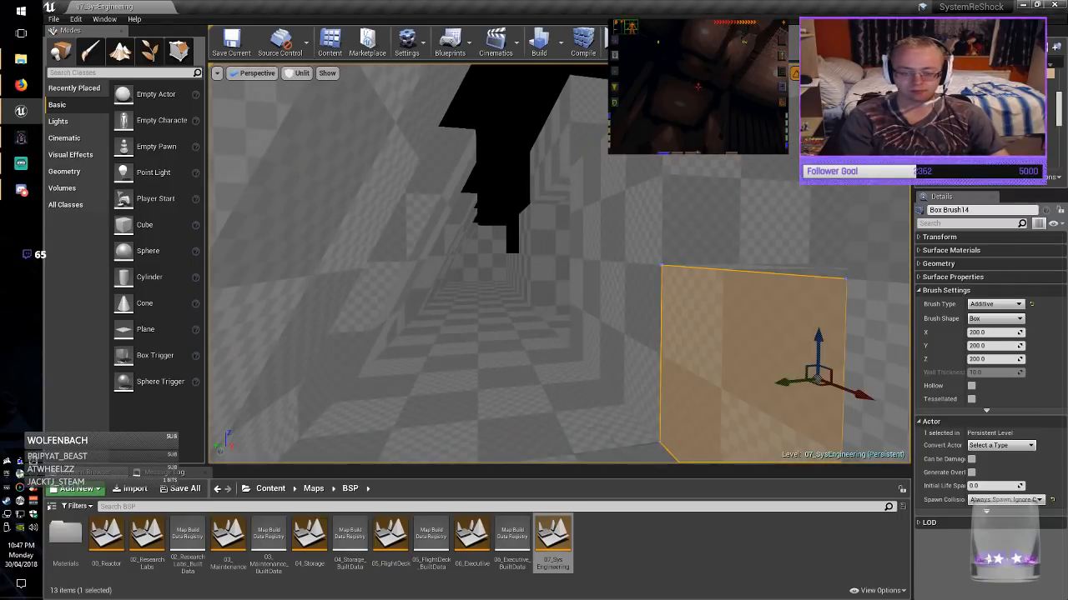
mouse_move(755, 351)
right_down()
mouse_move(821, 417)
mouse_move(659, 442)
mouse_move(668, 454)
right_up()
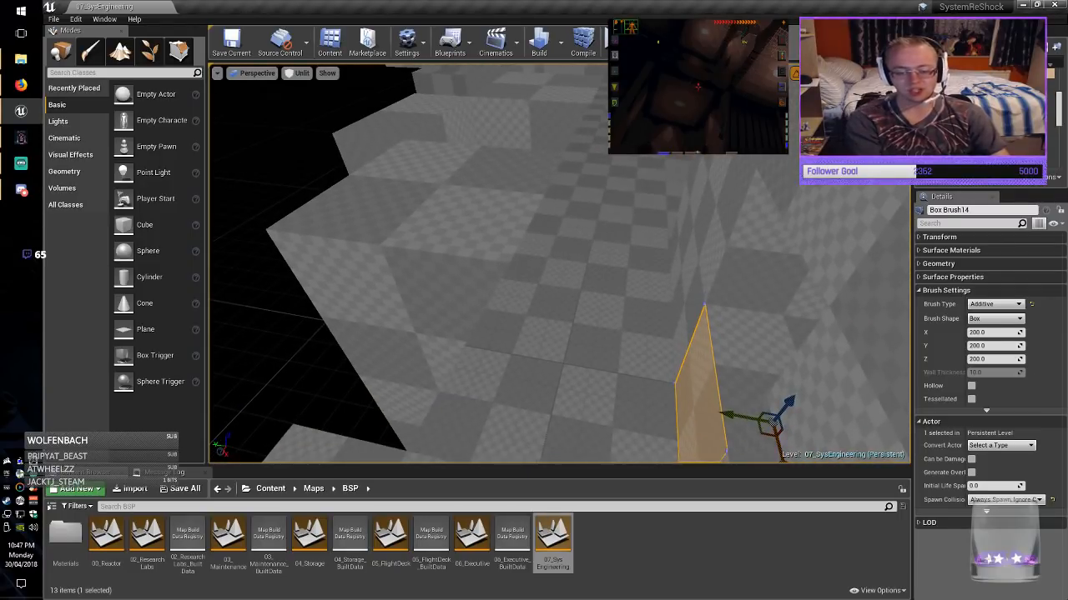
alt+drag(747, 423, 505, 284)
right_drag(505, 284, 367, 287)
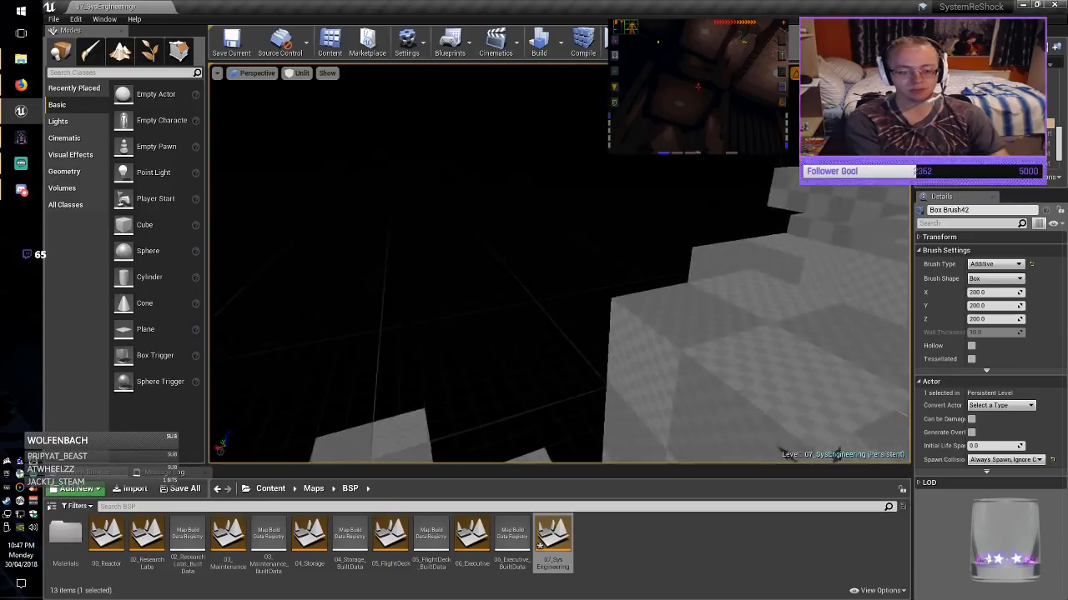
Raise the copied 200-unit cube to ceiling height above the corridor wall and deselect it.
key(f)
drag(557, 362, 557, 46)
mouse_move(557, 166)
right_down()
mouse_move(509, 101)
mouse_move(538, 88)
right_up()
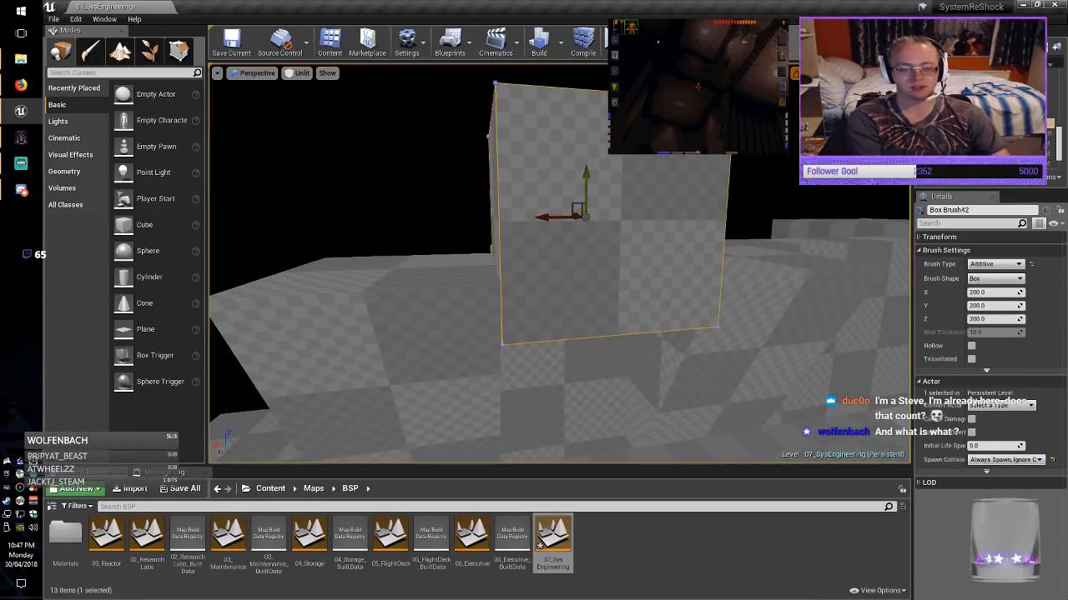
drag(585, 178, 586, 134)
key(Escape)
Set the viewport to Lit shading and check how the corridor is lit from its start to the far end.
mouse_move(557, 264)
right_down()
mouse_move(575, 258)
mouse_move(597, 279)
mouse_move(601, 333)
mouse_move(438, 392)
right_up()
click(298, 72)
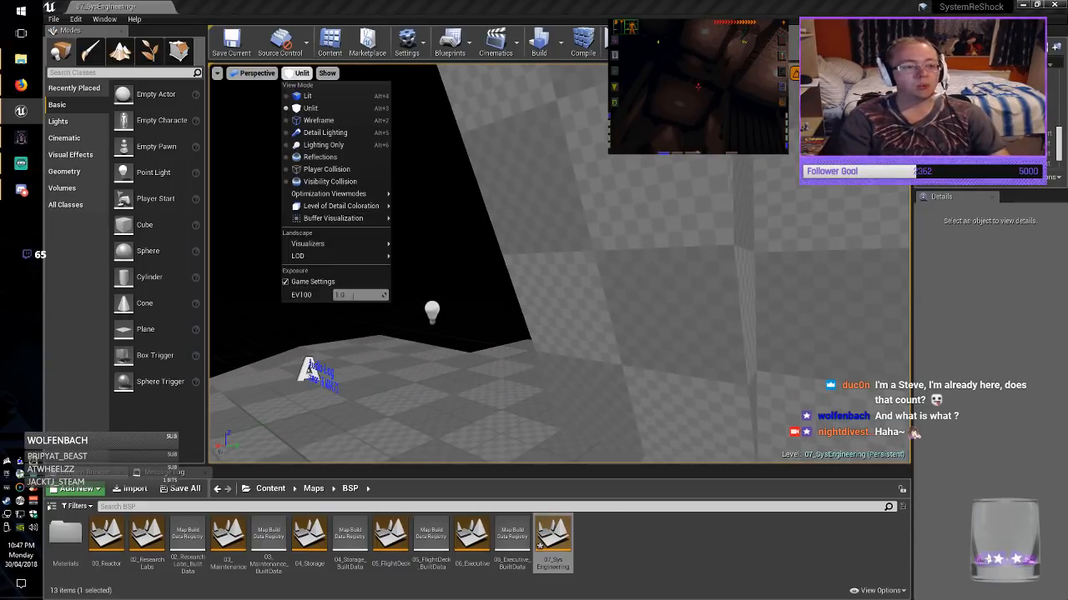
click(309, 97)
mouse_move(534, 263)
right_down()
mouse_move(451, 259)
mouse_move(384, 288)
mouse_move(241, 271)
mouse_move(442, 266)
mouse_move(375, 271)
right_up()
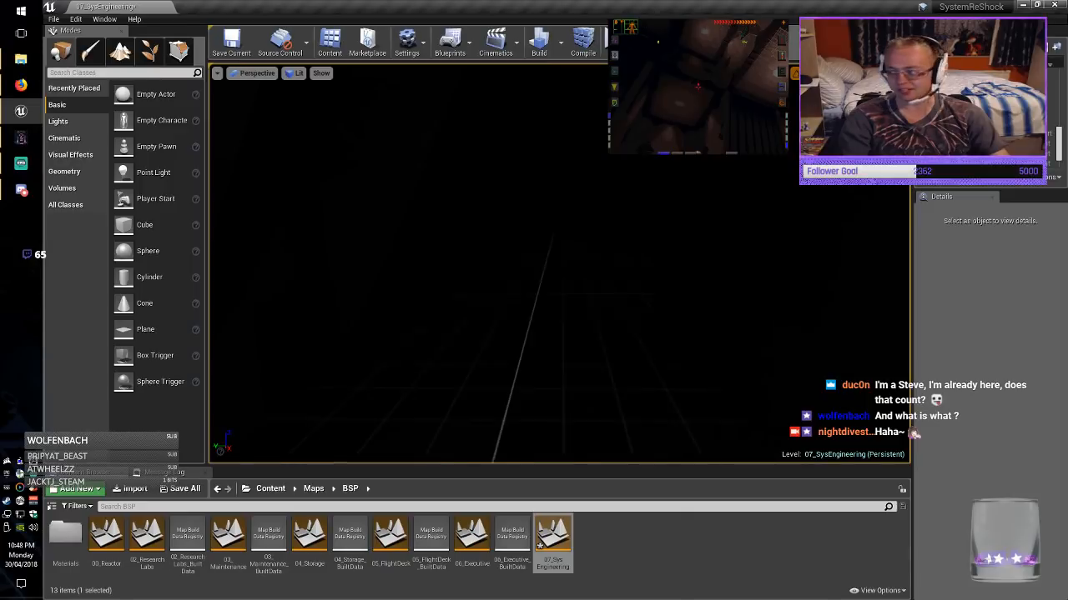
right_drag(534, 264, 642, 265)
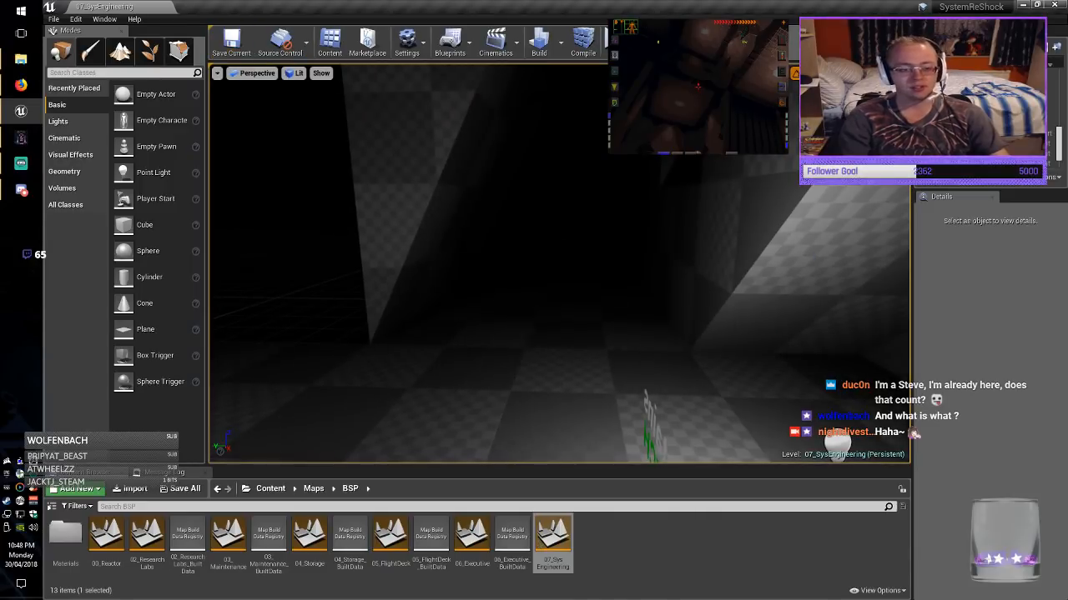
right_drag(534, 263, 488, 334)
Duplicate the point light nearest the corridor entrance and place the copy further down the corridor.
click(658, 289)
right_drag(658, 289, 758, 309)
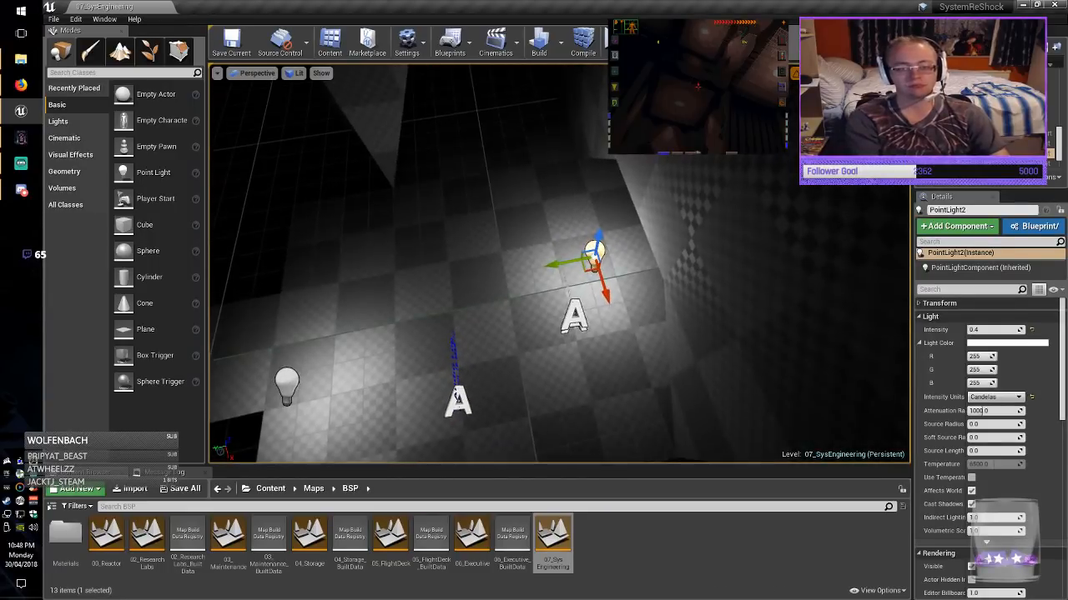
alt+drag(590, 267, 450, 34)
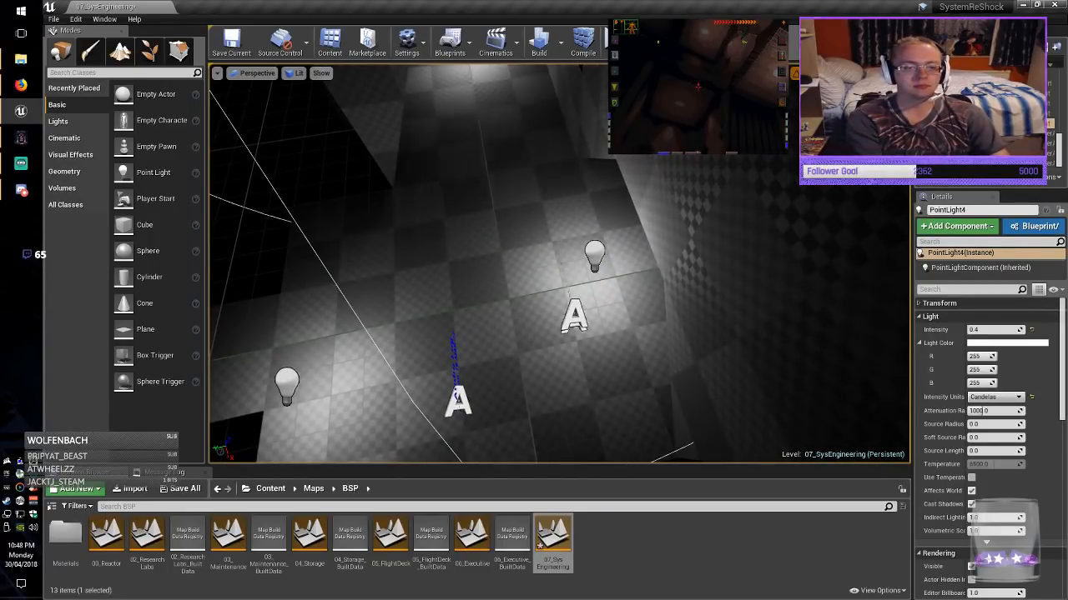
key(f)
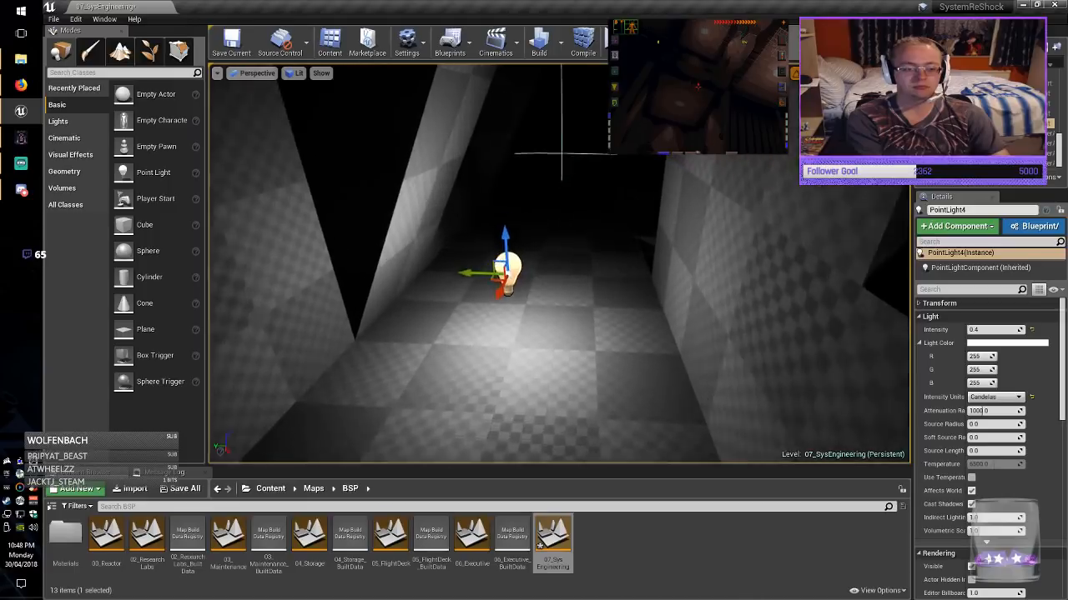
Adjust the copied point light's height and position above the corridor floor.
right_drag(559, 264, 567, 261)
drag(487, 317, 538, 200)
right_drag(539, 200, 622, 191)
mouse_move(542, 193)
mouse_down()
mouse_move(501, 191)
mouse_move(543, 186)
mouse_up()
right_drag(543, 186, 545, 247)
drag(453, 303, 596, 302)
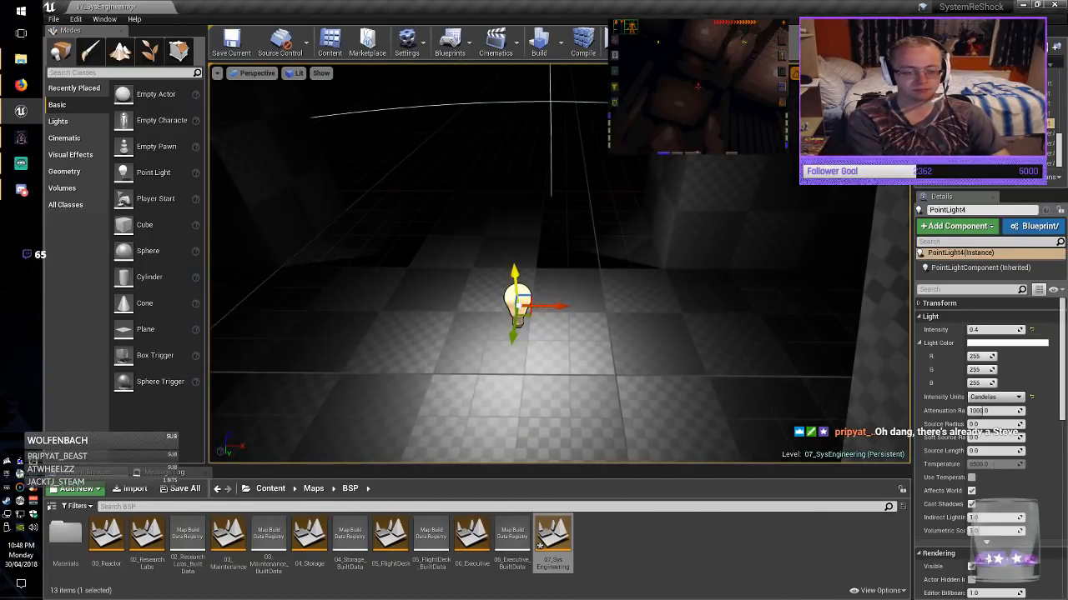
drag(515, 275, 509, 227)
Duplicate the point light twice more at intervals along the corridor, deselect it and save the level.
drag(559, 262, 263, 269)
right_drag(263, 269, 584, 330)
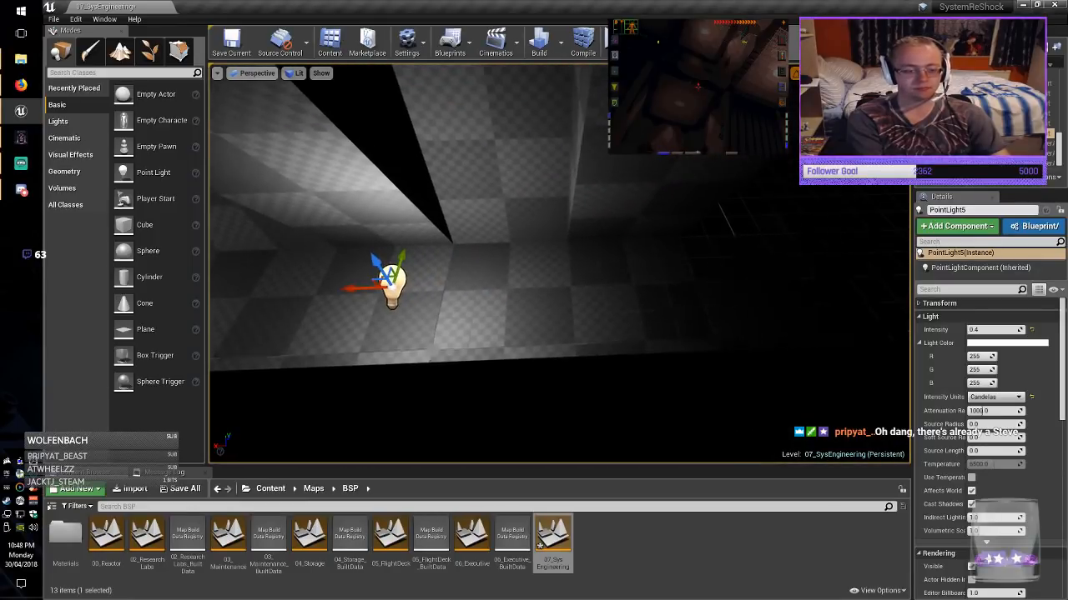
drag(366, 284, 759, 296)
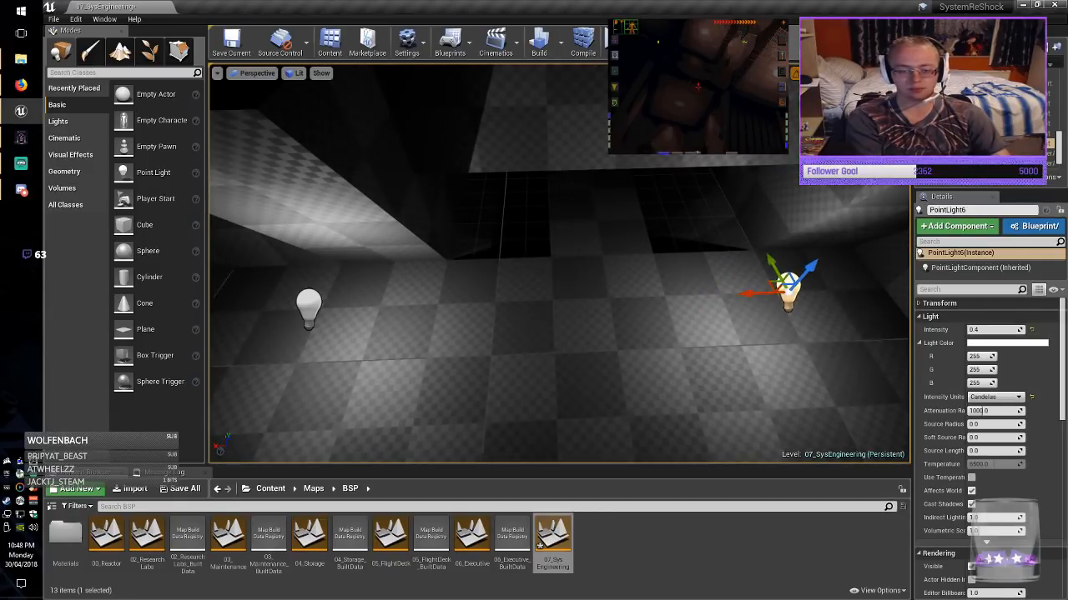
right_drag(726, 297, 588, 375)
key(Escape)
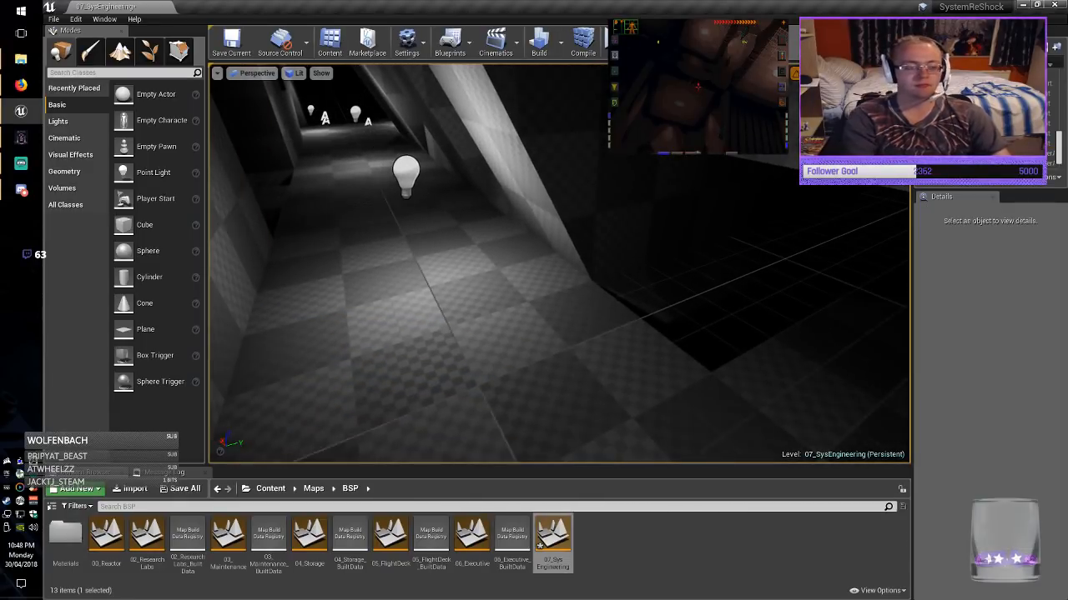
right_drag(588, 333, 658, 212)
key(w)
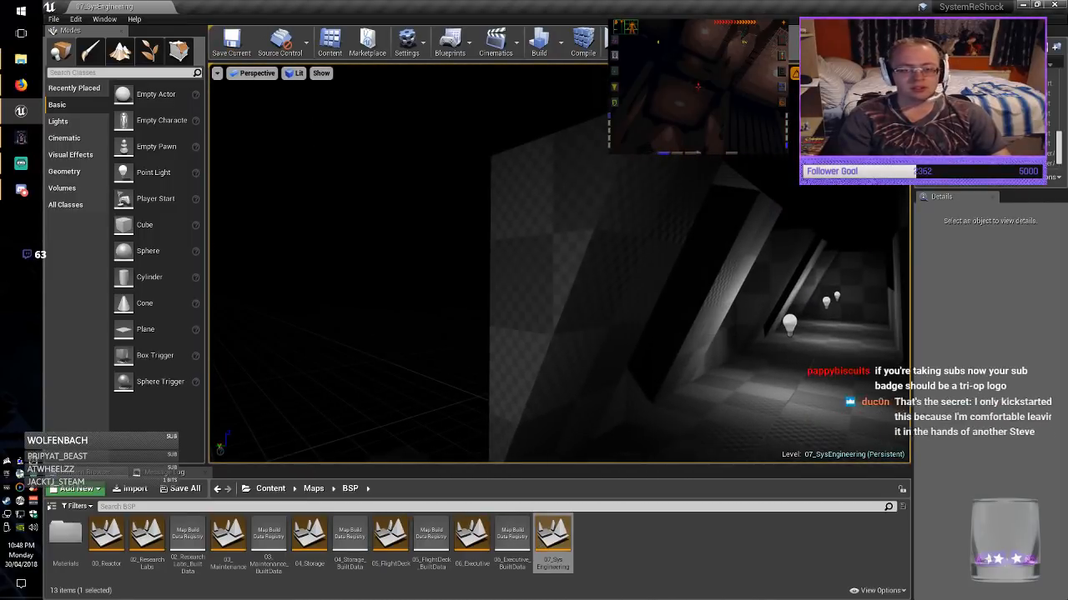
Set the viewport back to Unlit shading and switch to the System Shock game to check the ceiling reference.
click(294, 73)
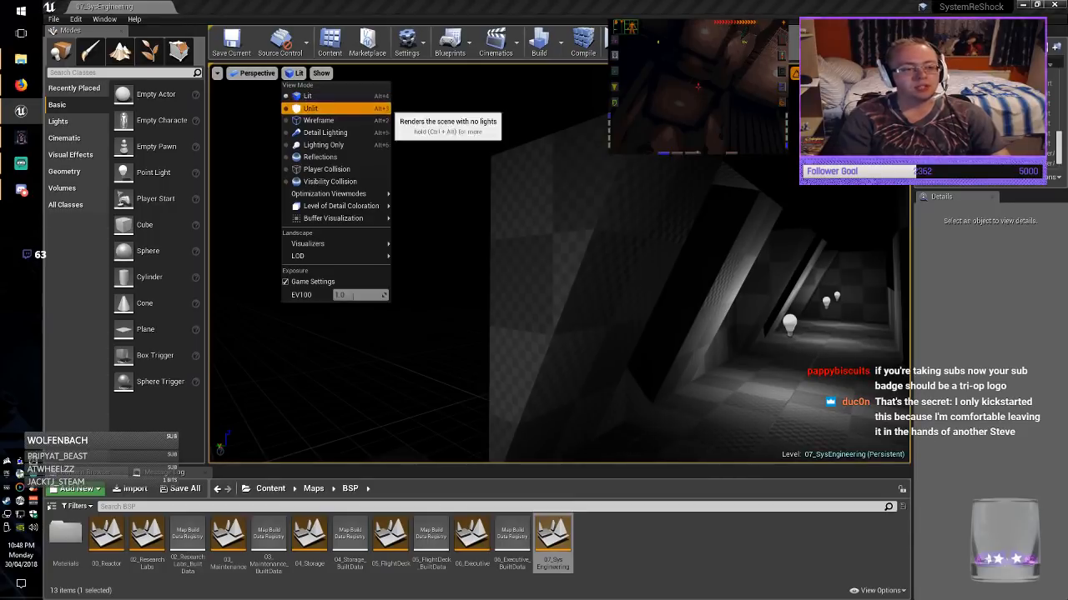
click(304, 110)
right_drag(501, 266, 580, 279)
key(alt+Tab)
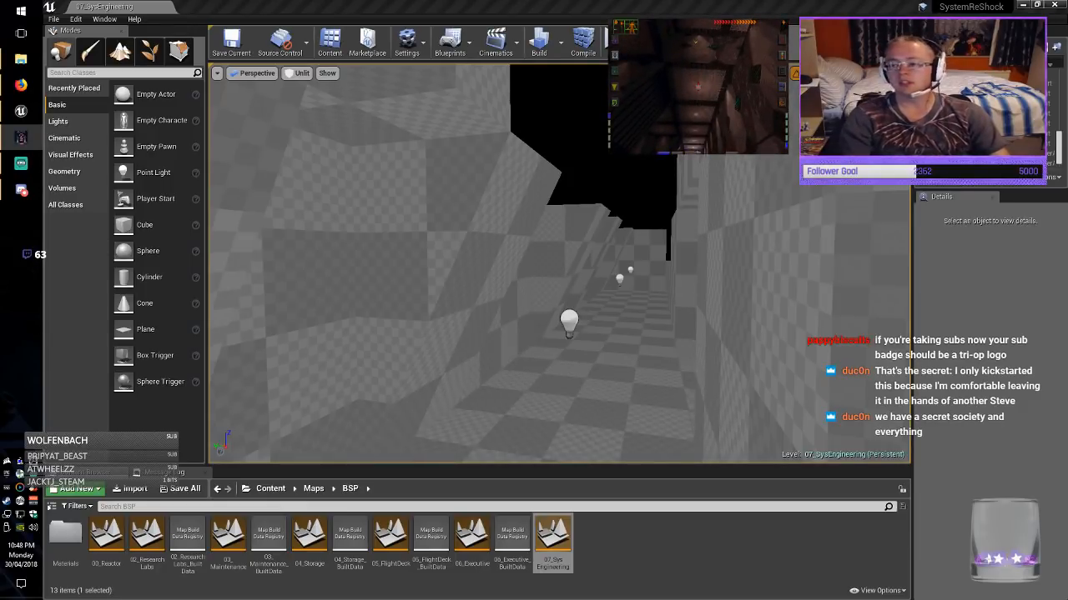
Duplicate the raised 200-unit cube sideways over the corridor as a ceiling block.
mouse_move(467, 250)
right_down()
mouse_move(470, 200)
mouse_move(461, 191)
mouse_move(483, 351)
mouse_move(488, 326)
right_up()
click(460, 167)
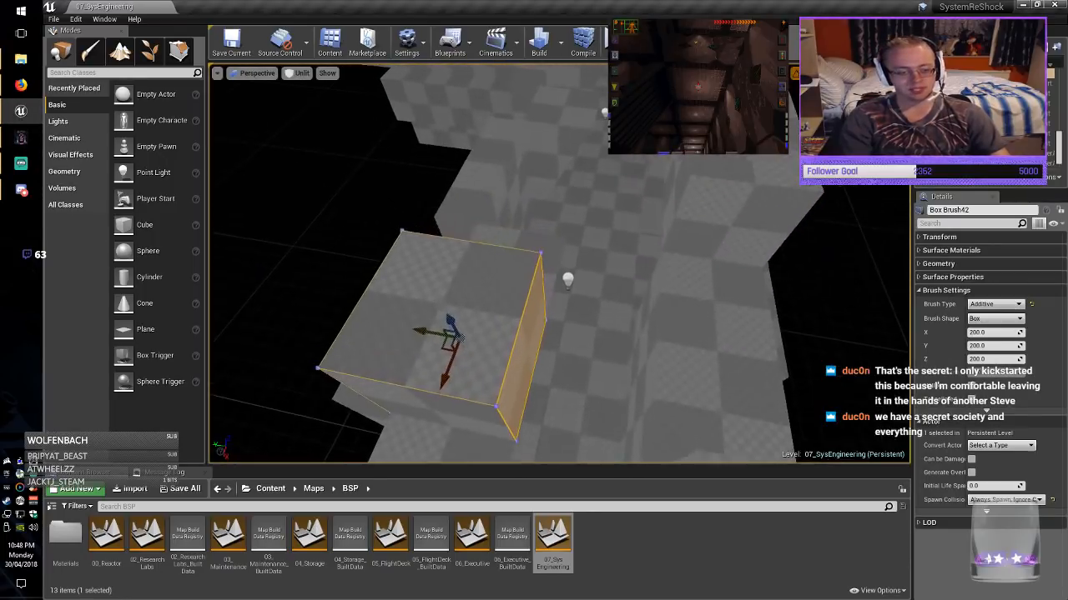
alt+drag(442, 347, 608, 257)
mouse_move(608, 257)
right_down()
mouse_move(629, 185)
mouse_move(617, 208)
mouse_move(617, 292)
mouse_move(615, 150)
mouse_move(627, 160)
right_up()
key(w)
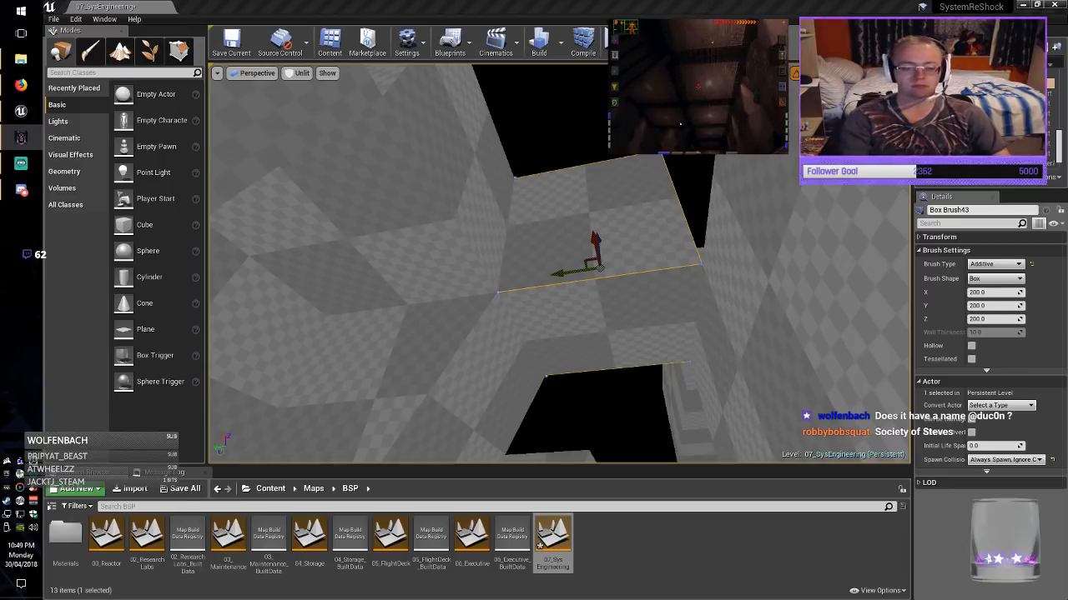
right_drag(559, 250, 559, 366)
mouse_move(559, 264)
right_down()
mouse_move(575, 359)
mouse_move(780, 359)
mouse_move(734, 355)
mouse_move(701, 334)
mouse_move(709, 329)
mouse_move(751, 367)
right_up()
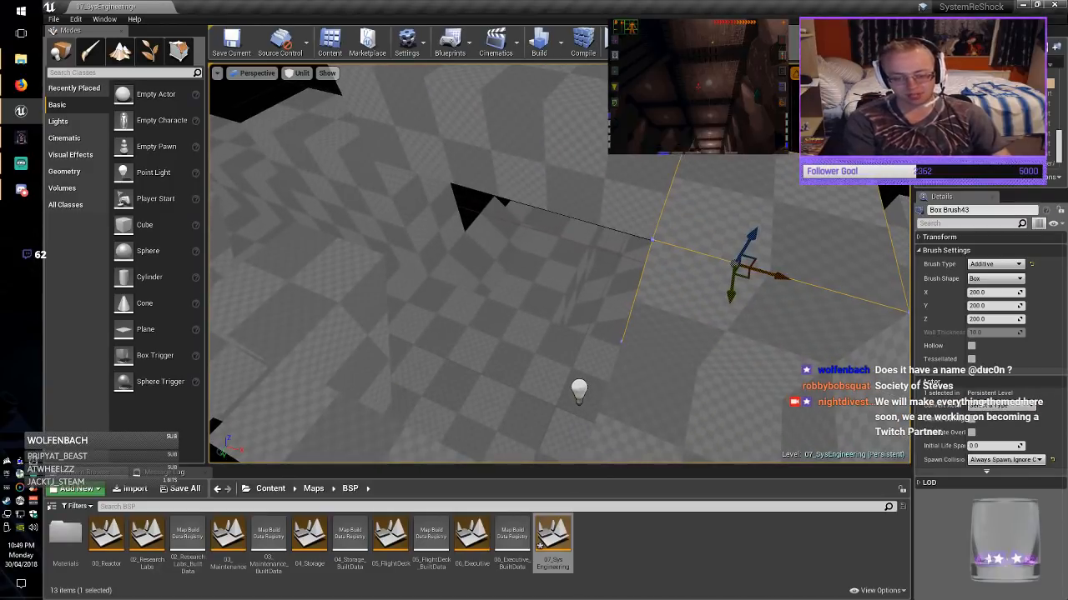
Duplicate the ceiling cube next to itself and set the copy's Y and X sizes to 400.
alt+drag(734, 268, 555, 290)
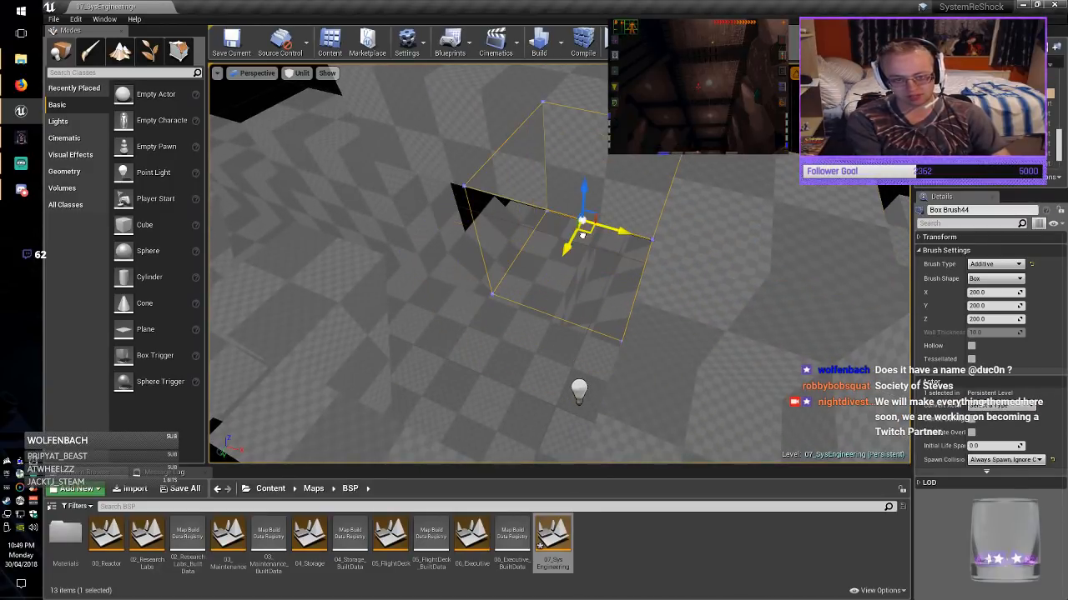
mouse_move(583, 235)
right_down()
mouse_move(594, 192)
mouse_move(559, 200)
right_up()
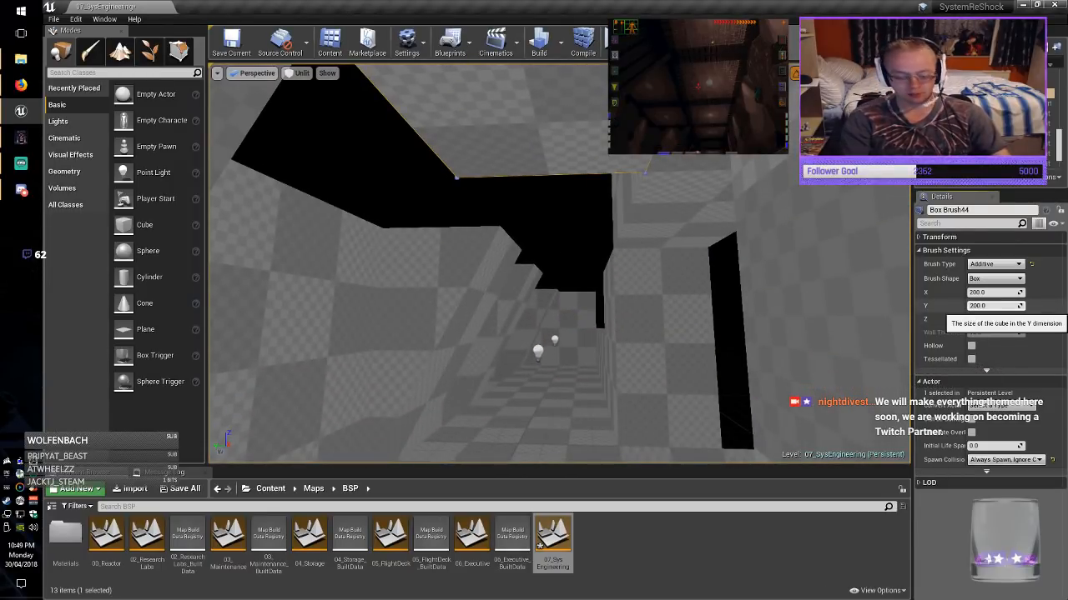
click(993, 306)
text(400)
key(Return)
click(992, 292)
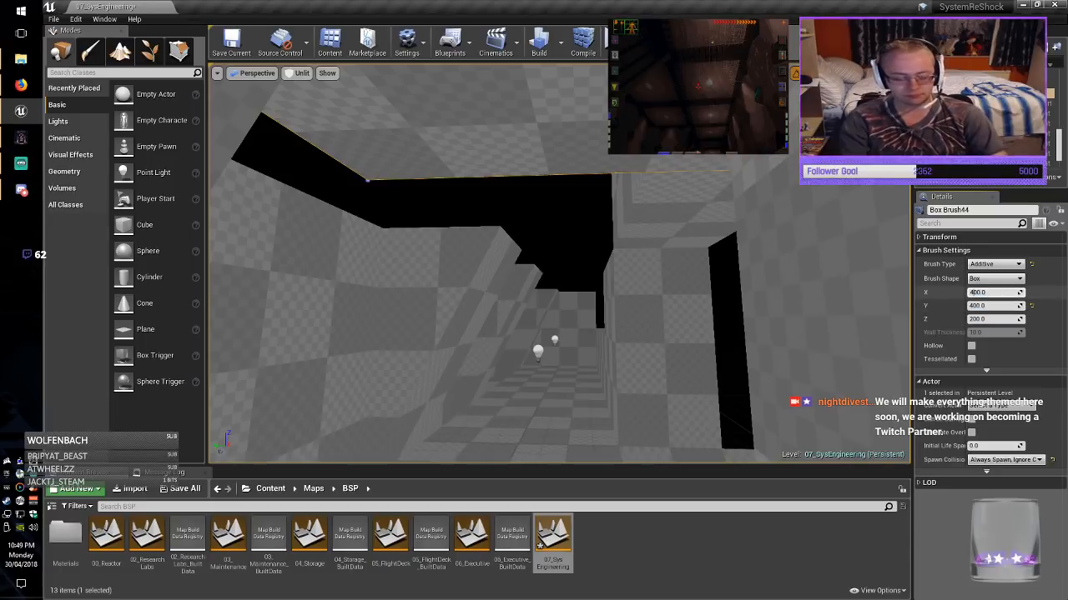
text(400)
key(Return)
mouse_move(559, 263)
right_down()
mouse_move(538, 200)
mouse_move(609, 325)
mouse_move(659, 208)
mouse_move(617, 225)
mouse_move(579, 260)
mouse_move(579, 275)
mouse_move(582, 264)
right_up()
drag(498, 151, 498, 151)
mouse_move(498, 151)
right_down()
mouse_move(292, 79)
mouse_move(376, 217)
mouse_move(434, 208)
mouse_move(375, 180)
mouse_move(417, 209)
right_up()
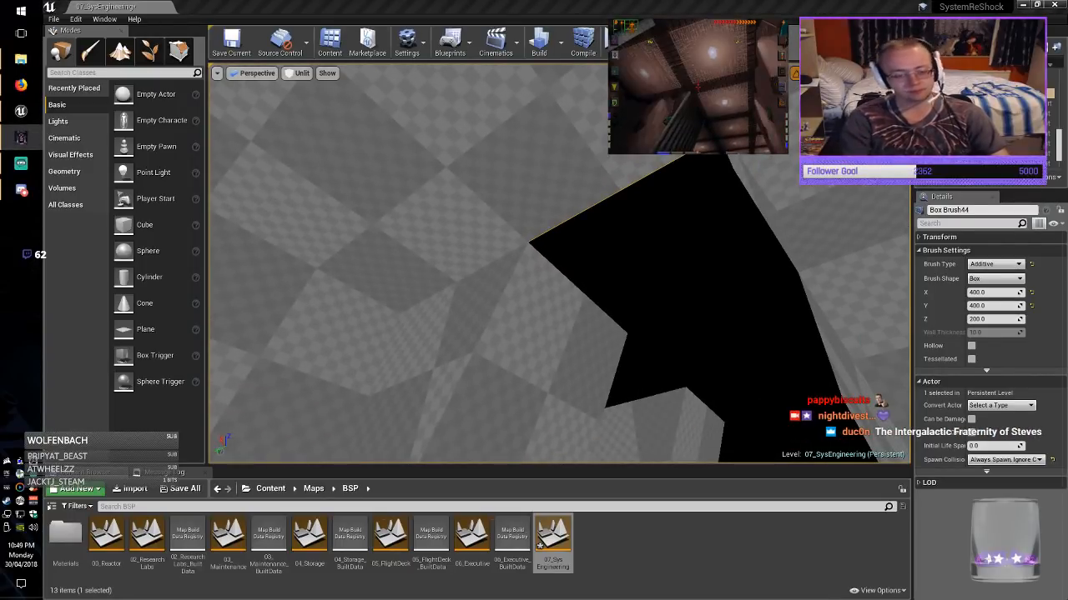
Duplicate the 200-unit ceiling cube repeatedly along X to continue the ceiling down the corridor.
right_drag(417, 209, 454, 171)
click(325, 275)
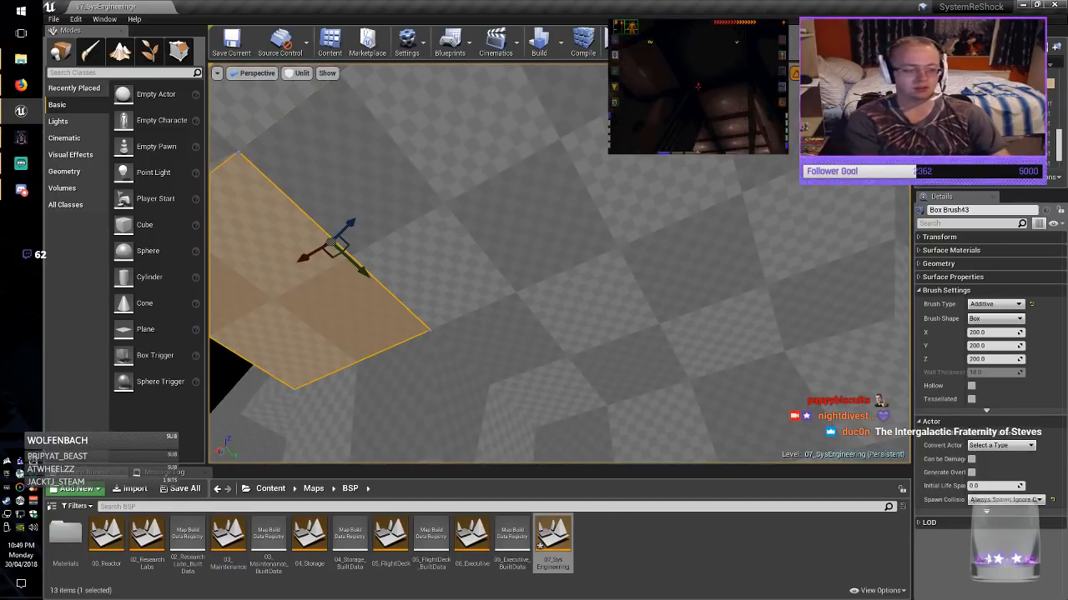
alt+drag(314, 250, 305, 256)
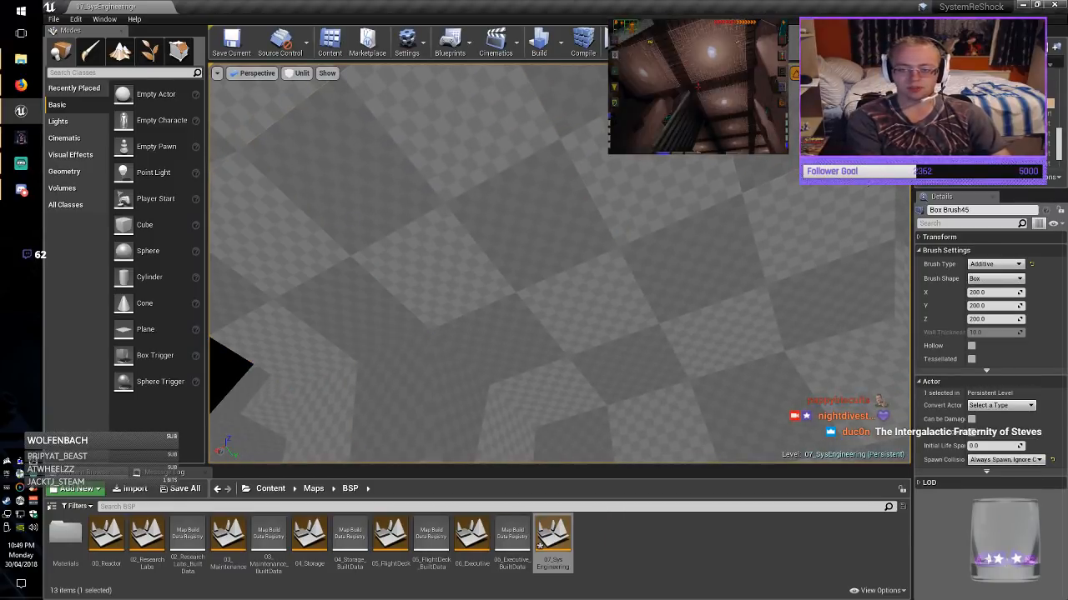
mouse_move(305, 256)
right_down()
mouse_move(216, 254)
mouse_move(276, 255)
right_up()
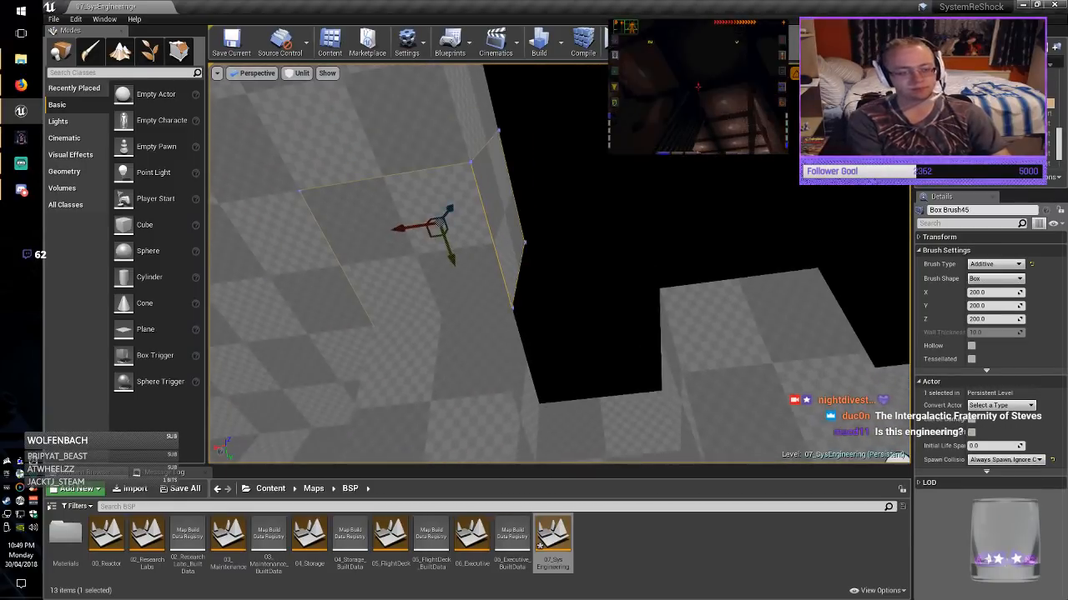
mouse_move(407, 228)
alt+mouse_down()
mouse_move(675, 188)
mouse_move(500, 196)
mouse_move(530, 206)
alt+mouse_up()
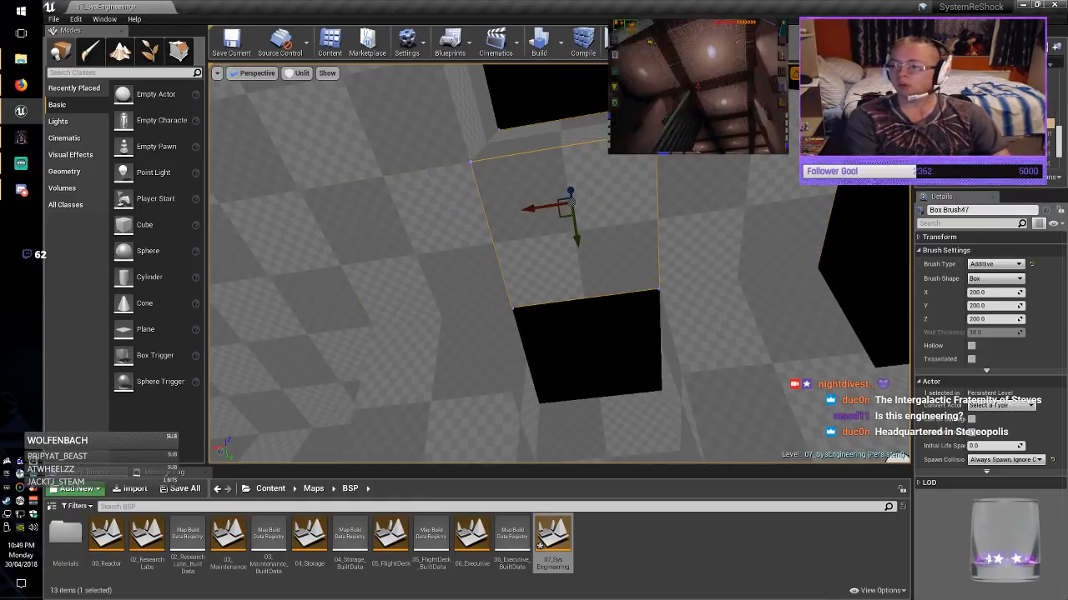
Save the level and set the selected box brush's Y size to 400 to close the gap beside it.
mouse_move(531, 209)
right_down()
mouse_move(534, 279)
mouse_move(476, 217)
mouse_move(408, 196)
mouse_move(388, 204)
mouse_move(500, 221)
mouse_move(434, 175)
mouse_move(471, 200)
right_up()
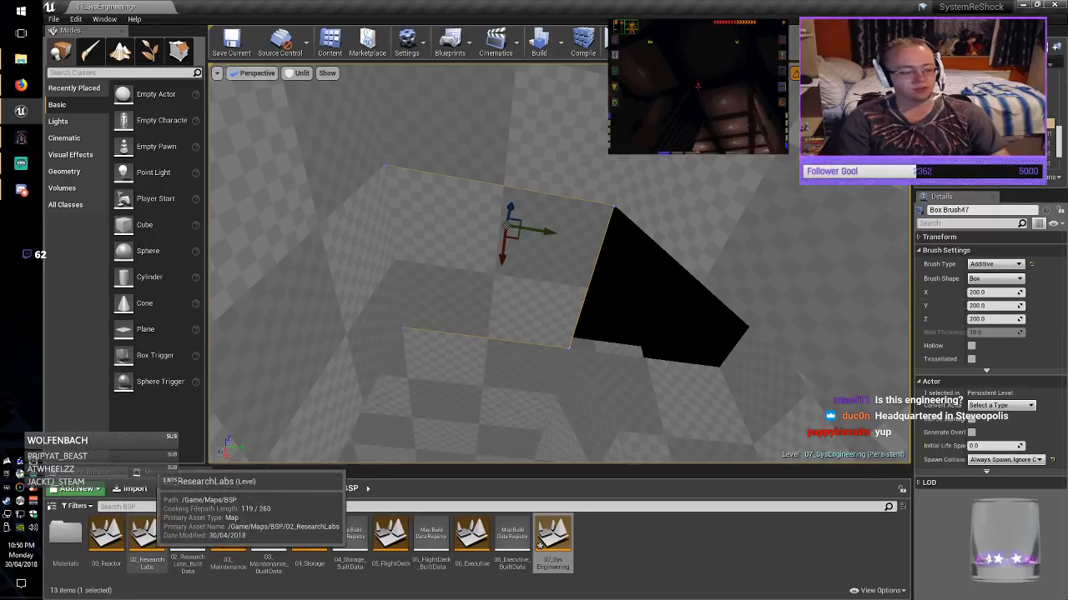
click(231, 42)
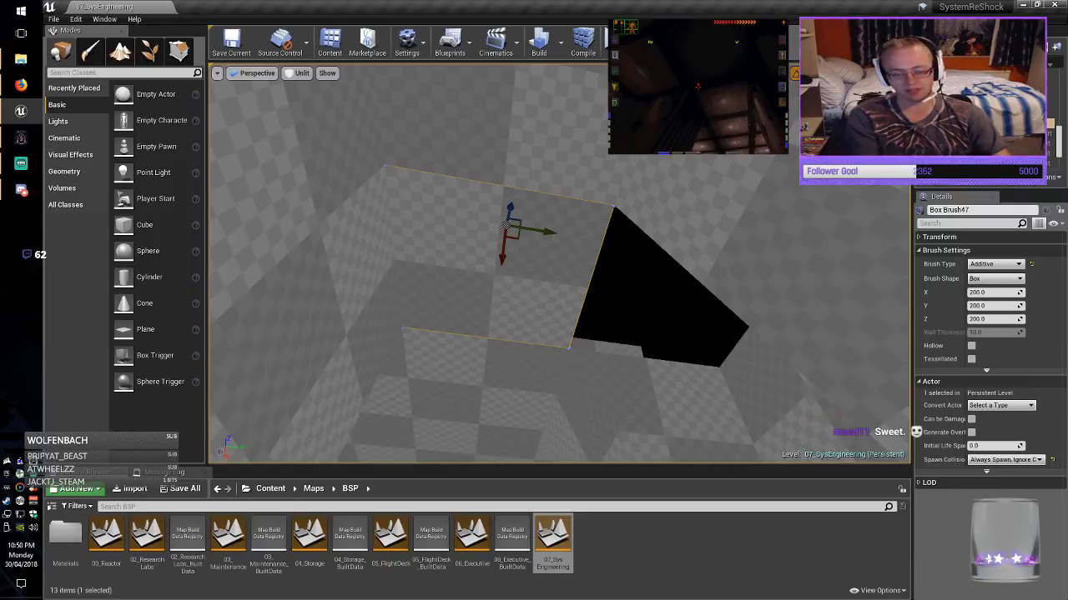
right_drag(559, 263, 558, 299)
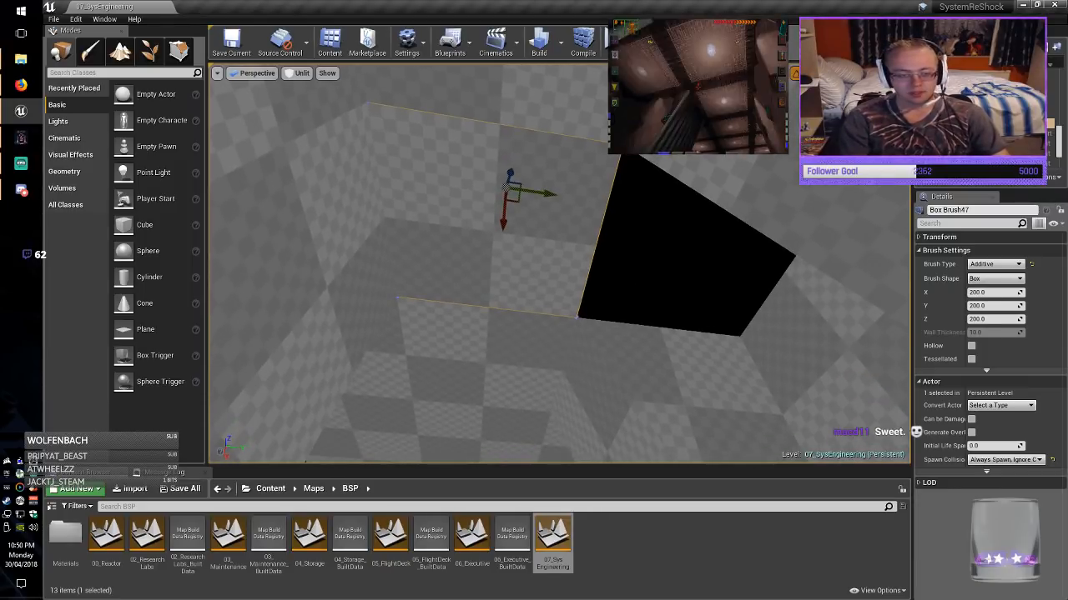
click(988, 306)
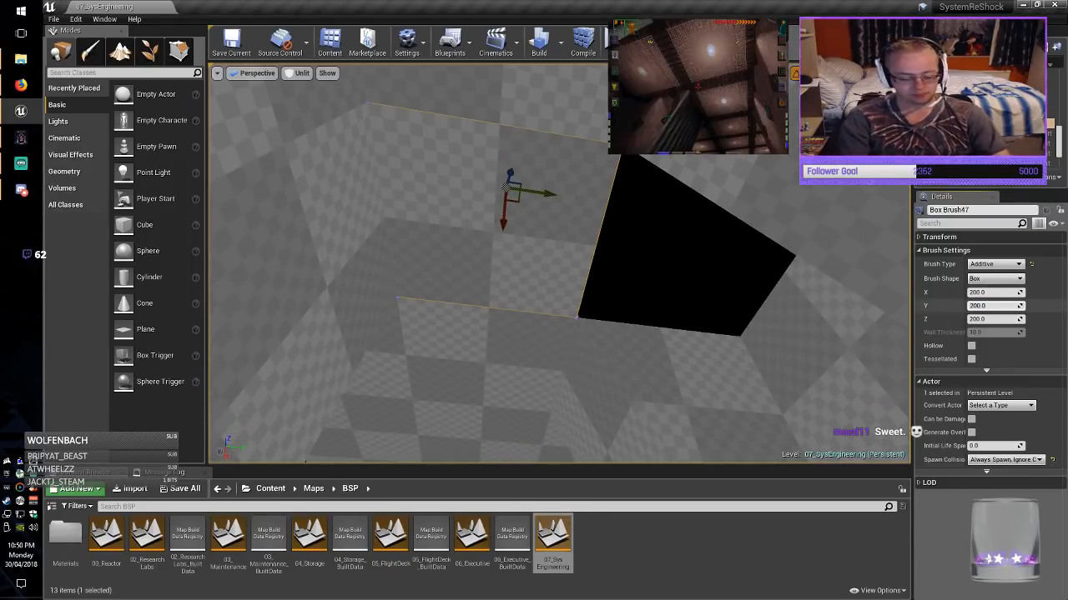
text(400)
key(Return)
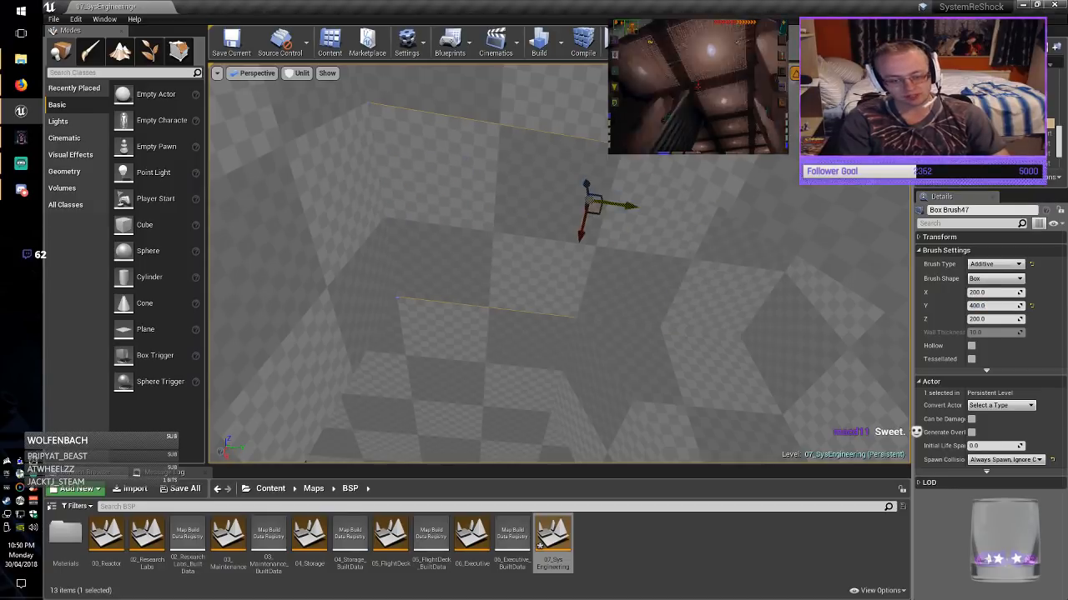
key(Escape)
right_drag(559, 263, 821, 265)
Duplicate the 200 × 400 × 200 box brush and place the copy beside the next open gap.
key(alt+Tab)
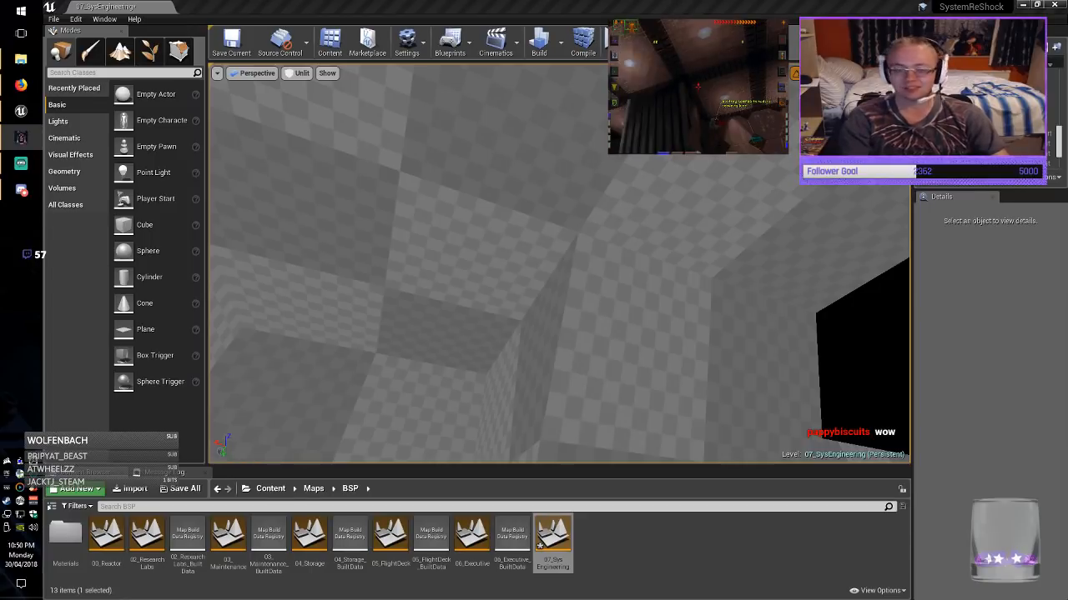
click(434, 234)
mouse_move(434, 233)
right_down()
mouse_move(517, 292)
mouse_move(551, 258)
mouse_move(554, 217)
right_up()
mouse_move(332, 153)
alt+mouse_down()
mouse_move(473, 209)
mouse_move(709, 272)
alt+mouse_up()
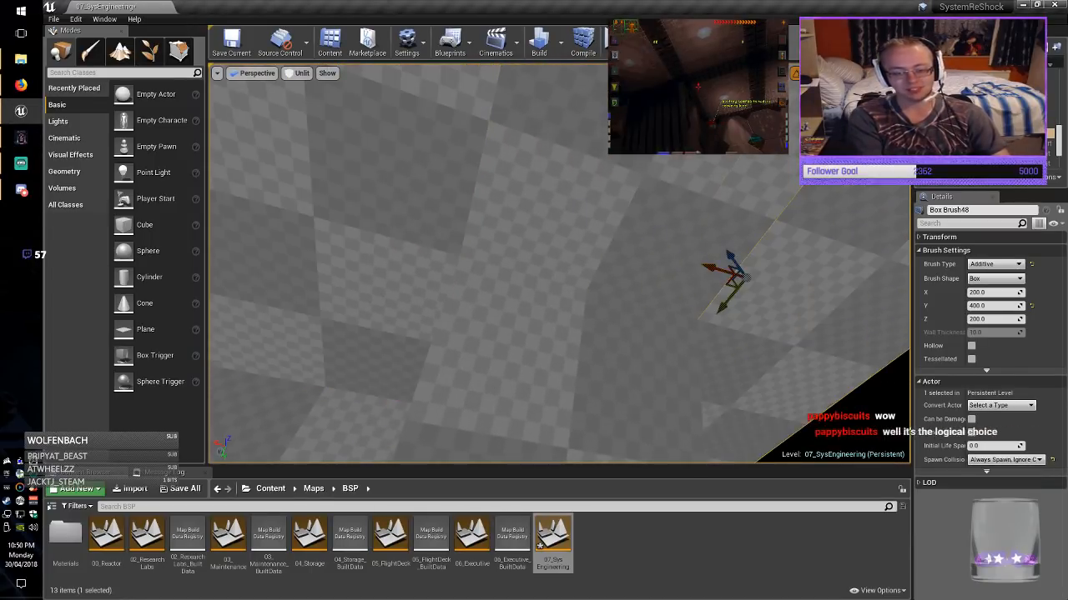
mouse_move(709, 272)
right_down()
mouse_move(817, 292)
mouse_move(851, 359)
right_up()
mouse_move(559, 264)
right_down()
mouse_move(609, 259)
mouse_move(550, 242)
mouse_move(509, 192)
right_up()
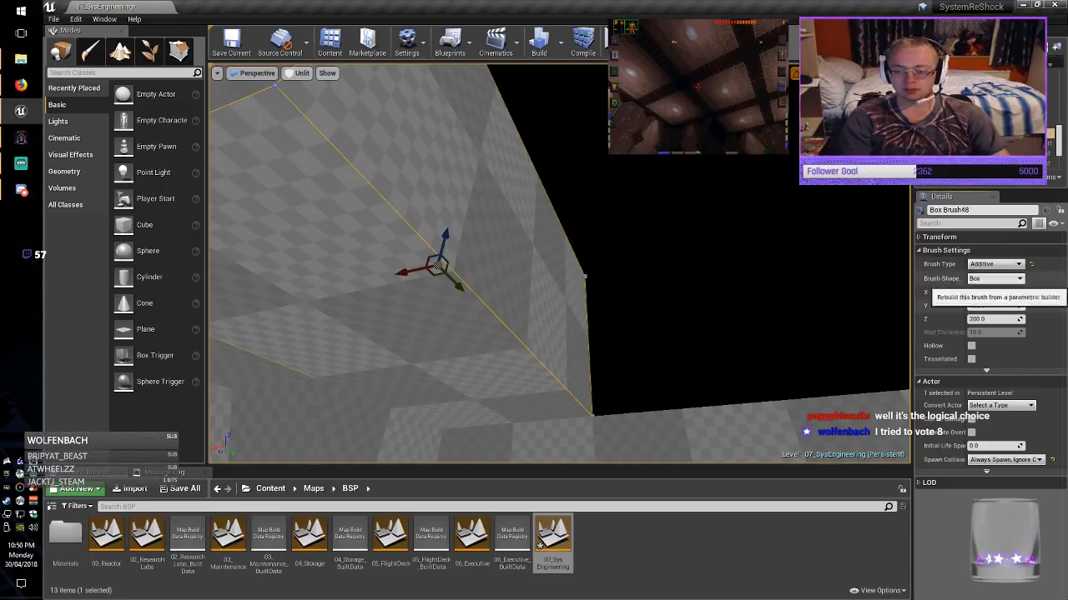
Set the duplicated brush's X size to 600 and move it along the X axis to fill the gap.
click(988, 293)
text(600)
key(Return)
mouse_move(718, 334)
right_down()
mouse_move(781, 399)
mouse_move(803, 380)
right_up()
drag(332, 228, 481, 253)
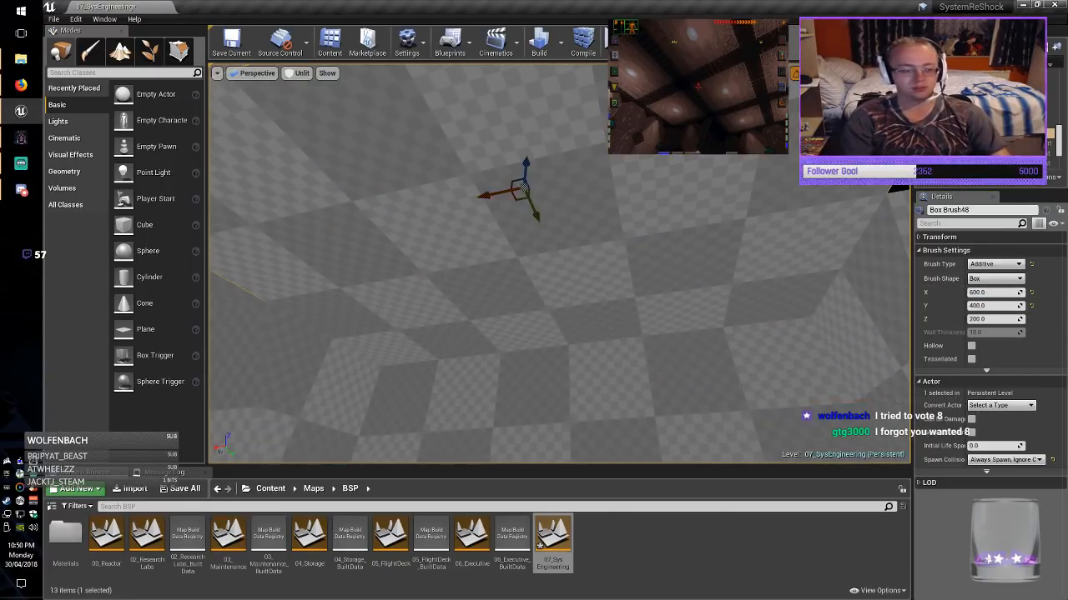
mouse_move(480, 253)
right_down()
mouse_move(417, 233)
mouse_move(354, 194)
mouse_move(308, 190)
mouse_move(484, 204)
mouse_move(526, 179)
mouse_move(467, 150)
mouse_move(500, 159)
mouse_move(485, 246)
right_up()
Duplicate the neighbouring 200 × 400 × 200 box brush and place the copy farther along the structure.
click(365, 207)
alt+drag(357, 206, 725, 314)
mouse_move(725, 314)
right_down()
mouse_move(650, 300)
mouse_move(575, 259)
mouse_move(500, 259)
mouse_move(533, 325)
mouse_move(501, 309)
mouse_move(475, 267)
mouse_move(392, 267)
right_up()
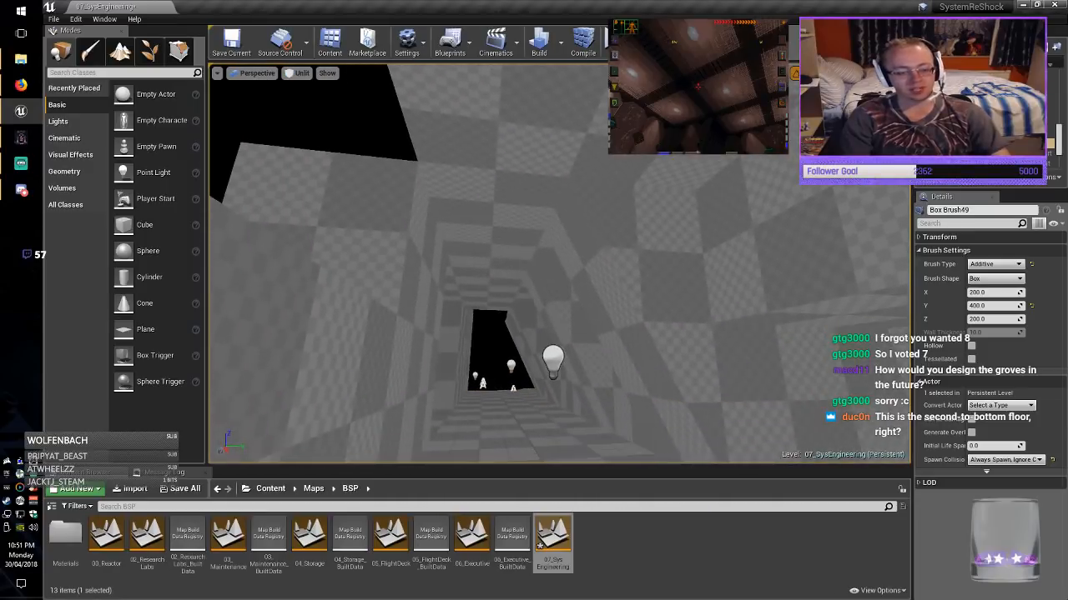
Apply Align Surface Planar to all brush surfaces in the level, clear the selection and save the level.
key(ctrl+a)
click(984, 370)
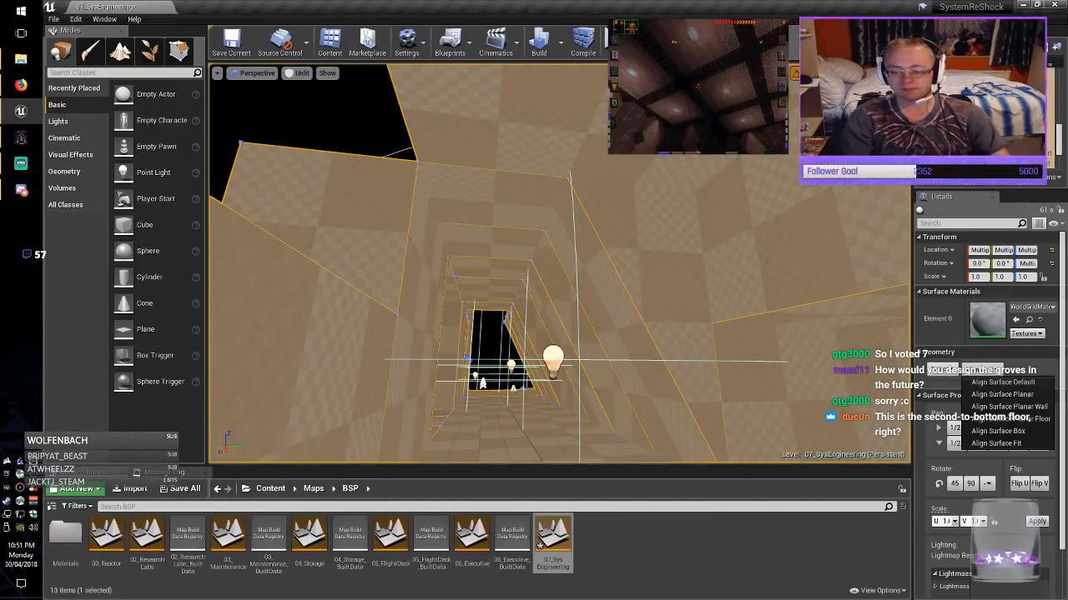
click(1002, 393)
key(Escape)
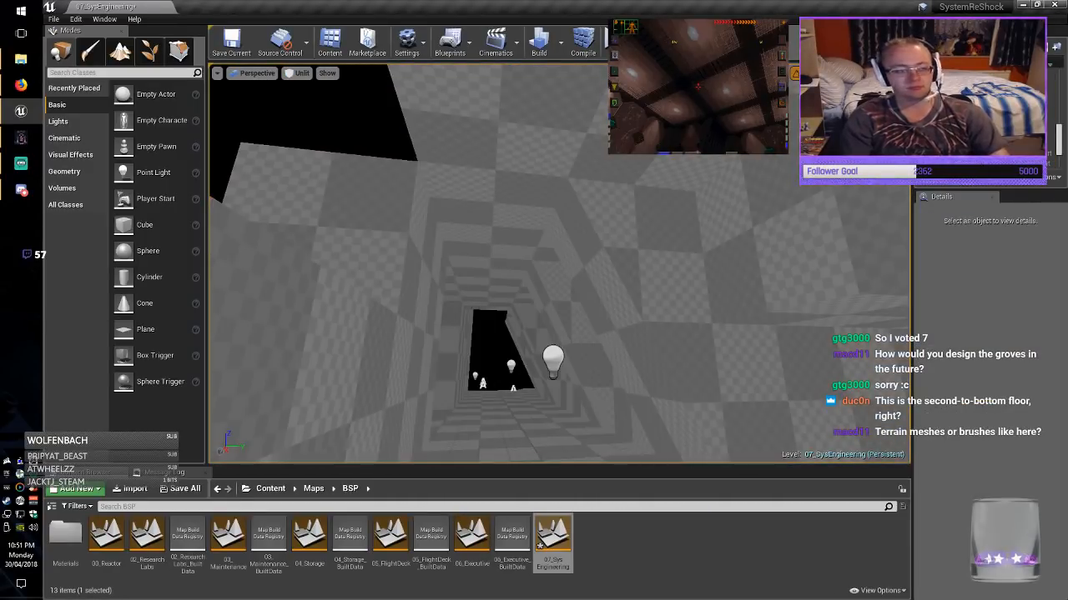
click(232, 41)
Examine the stepped corridor and the open gap in its side wall from several viewpoints.
right_drag(467, 266, 504, 342)
key(w)
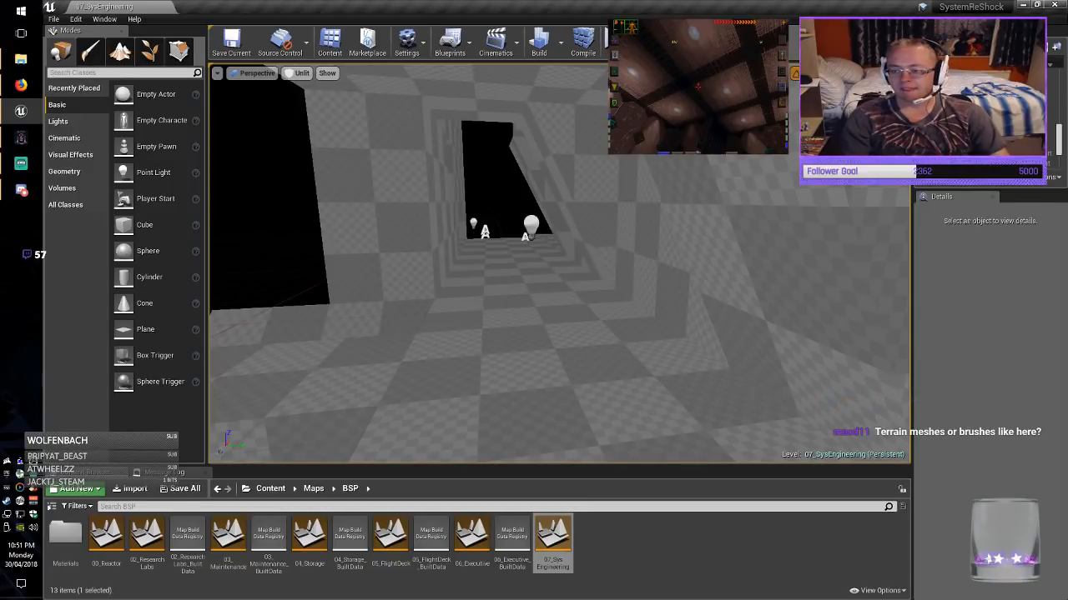
key(s)
right_drag(504, 342, 562, 342)
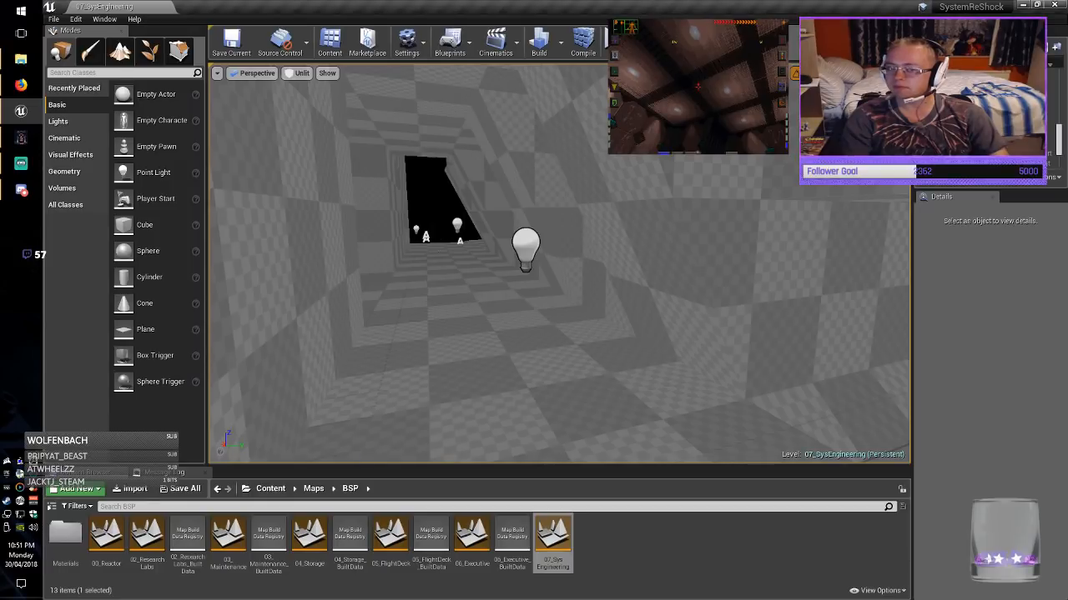
right_drag(562, 342, 529, 342)
key(w)
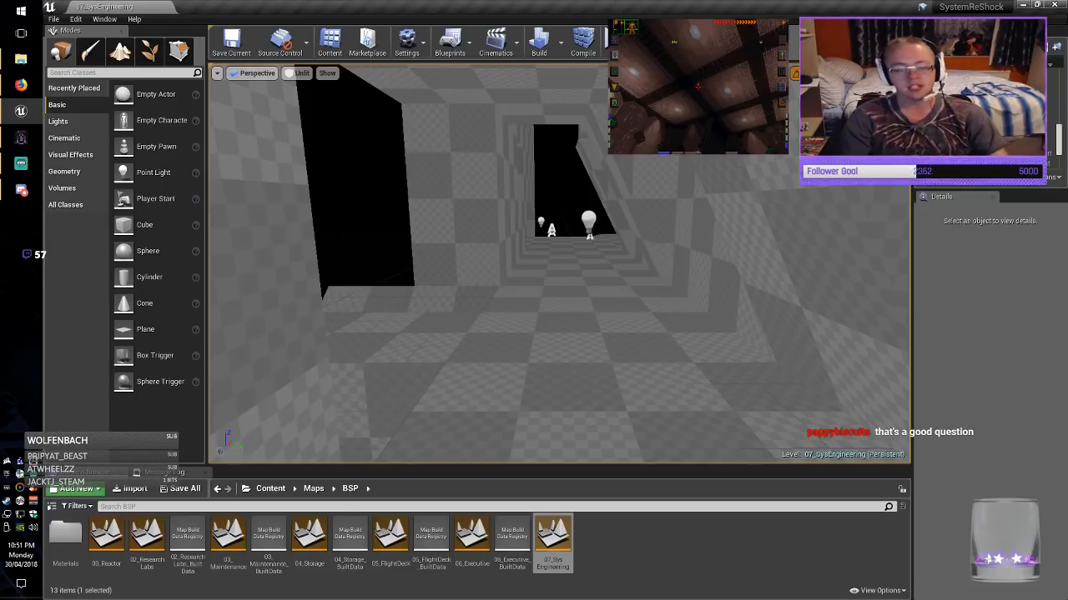
key(w)
right_drag(529, 342, 953, 341)
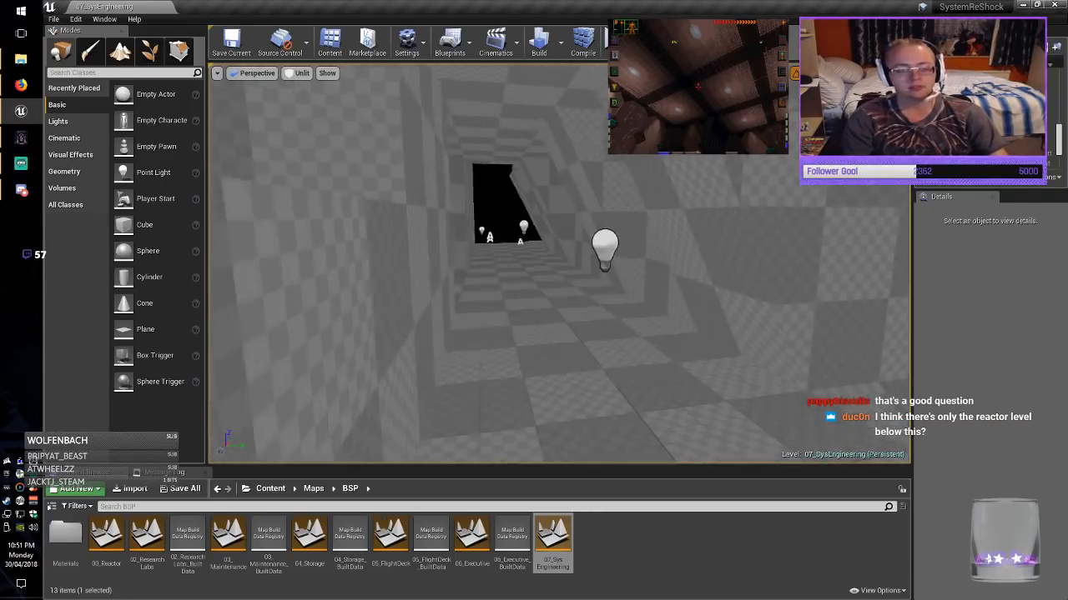
key(w)
mouse_move(559, 263)
right_down()
mouse_move(367, 269)
mouse_move(588, 269)
mouse_move(586, 284)
mouse_move(509, 282)
mouse_move(488, 274)
mouse_move(486, 258)
mouse_move(279, 251)
right_up()
key(w)
key(w)
key(w)
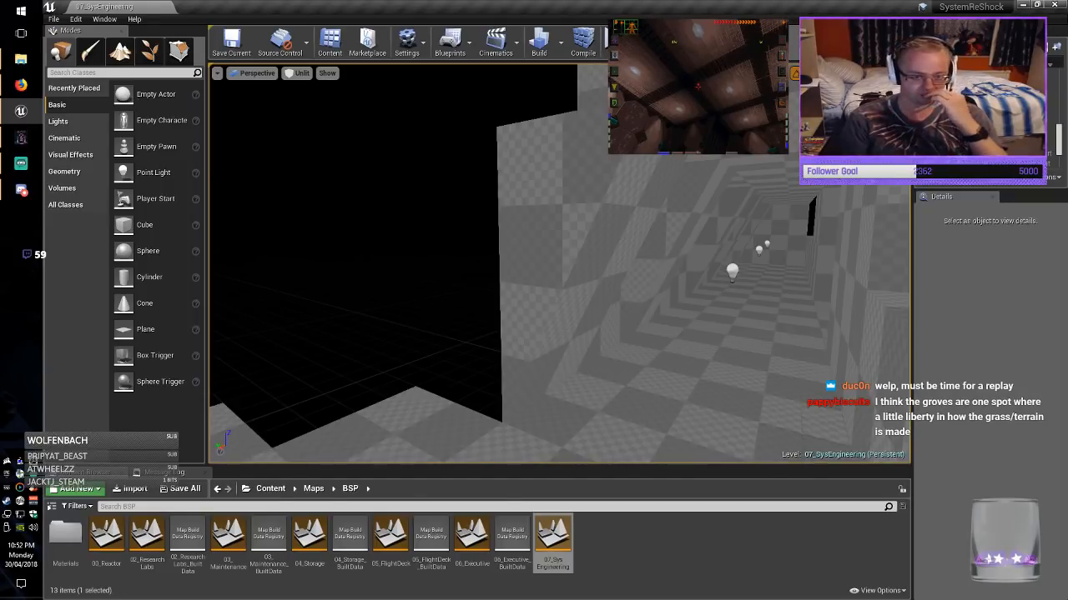
right_drag(558, 263, 635, 292)
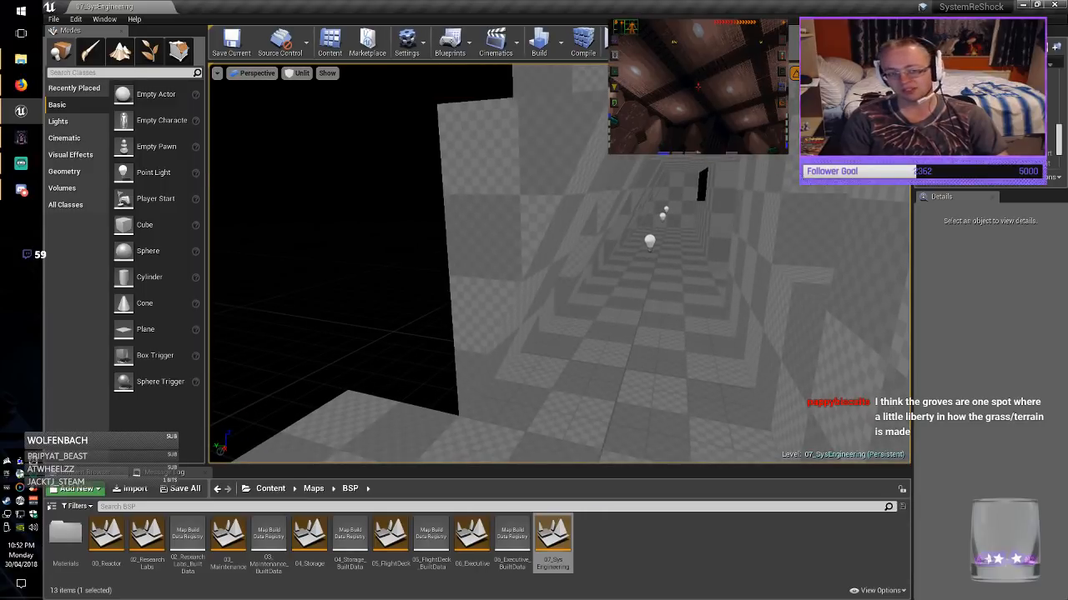
mouse_move(559, 264)
right_down()
mouse_move(578, 265)
mouse_move(550, 267)
right_up()
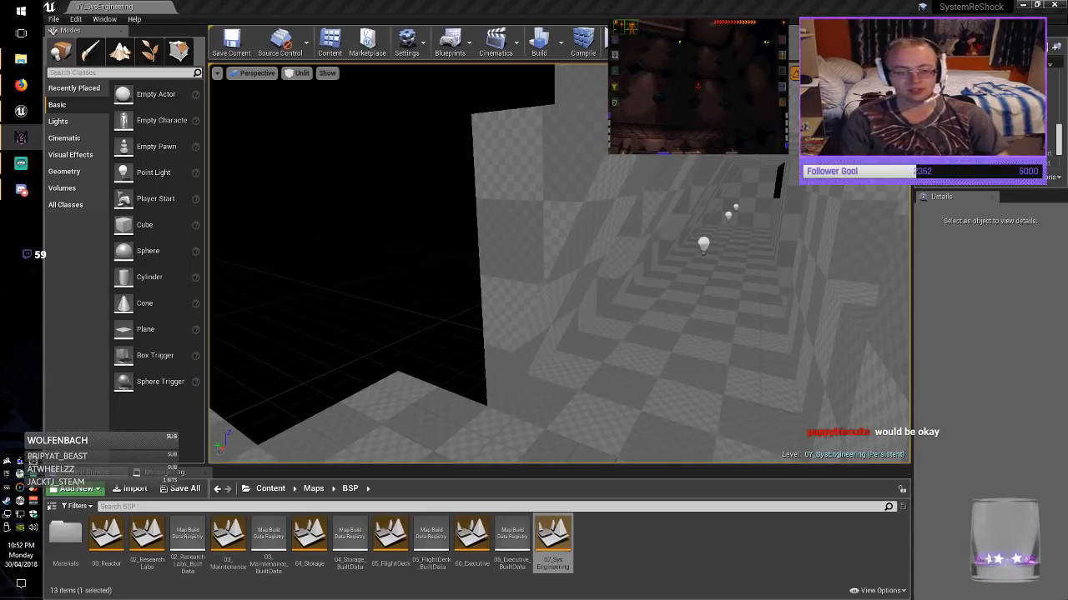
Duplicate the 200-unit cube brush above the corridor wall and slide the copy along Y until it meets the wall beside the opening.
right_drag(559, 264, 558, 263)
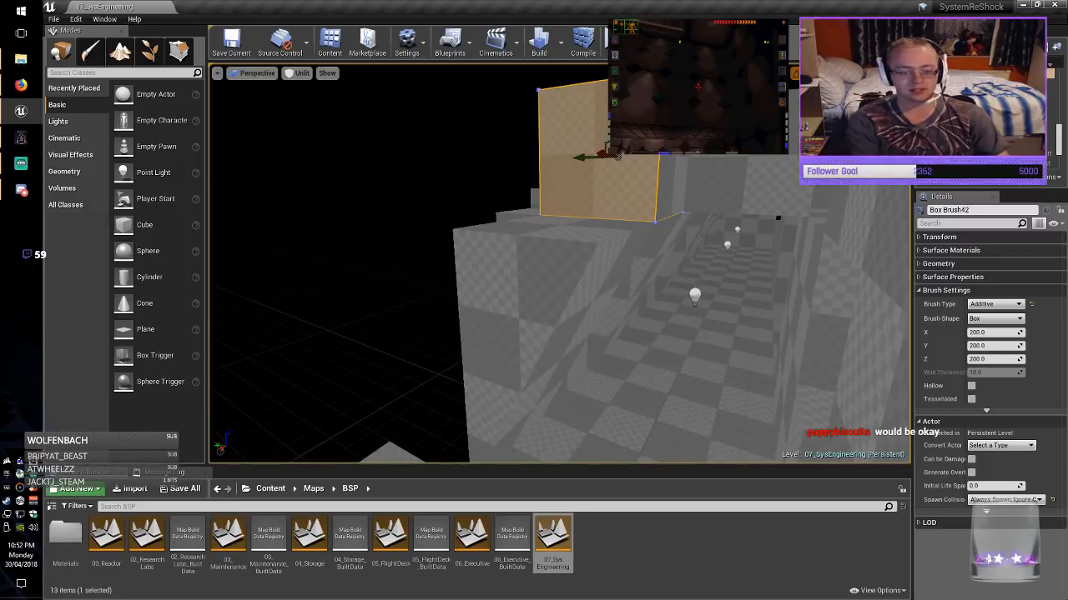
mouse_move(604, 142)
alt+mouse_down()
mouse_move(492, 188)
mouse_move(499, 242)
mouse_move(281, 305)
mouse_move(375, 282)
alt+mouse_up()
mouse_move(375, 281)
right_down()
mouse_move(534, 321)
mouse_move(392, 304)
right_up()
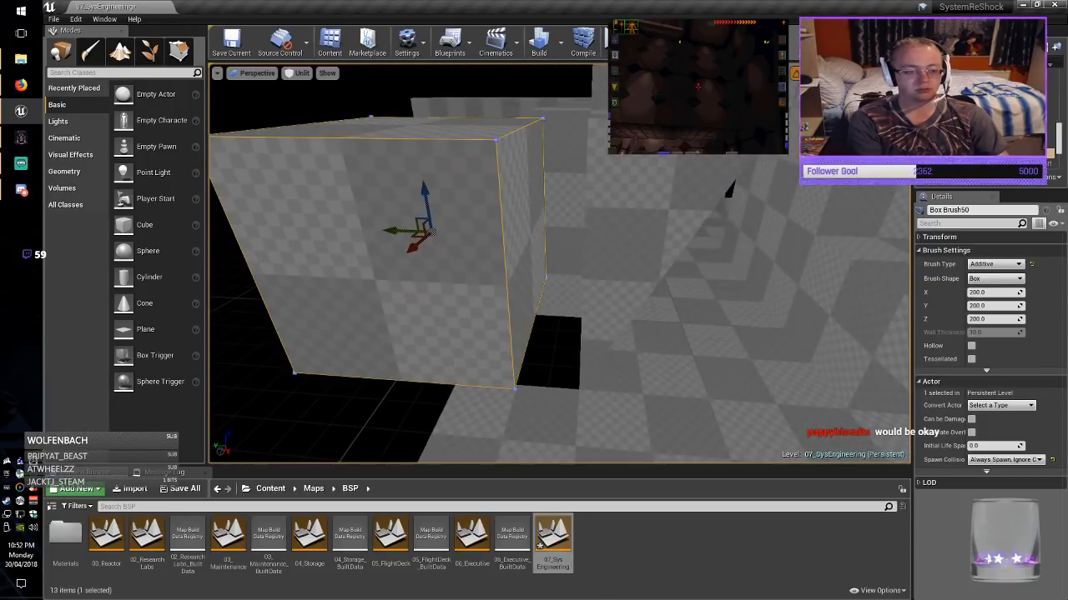
drag(410, 232, 471, 232)
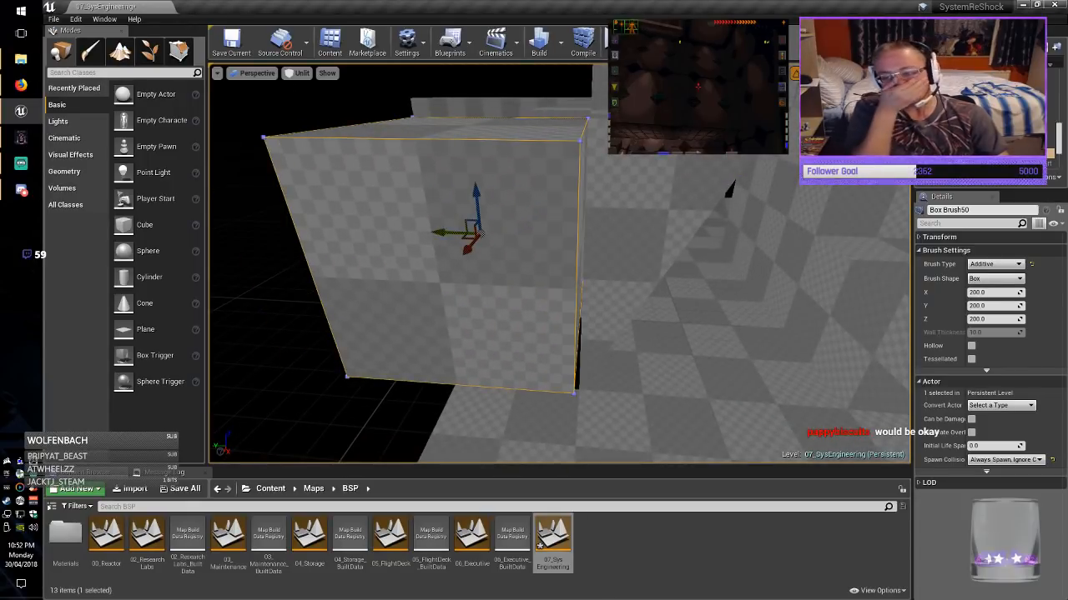
mouse_move(467, 250)
right_down()
mouse_move(542, 259)
mouse_move(500, 243)
right_up()
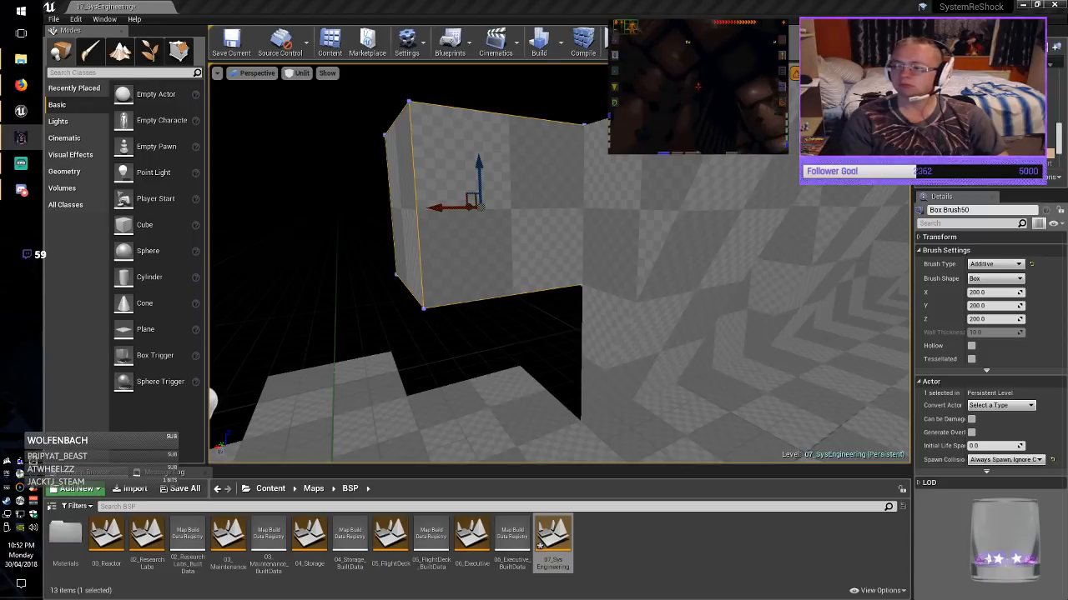
Set the original upper cube brush's X size to 400 and shift it along the X axis over the wall.
right_drag(667, 250, 688, 208)
click(679, 229)
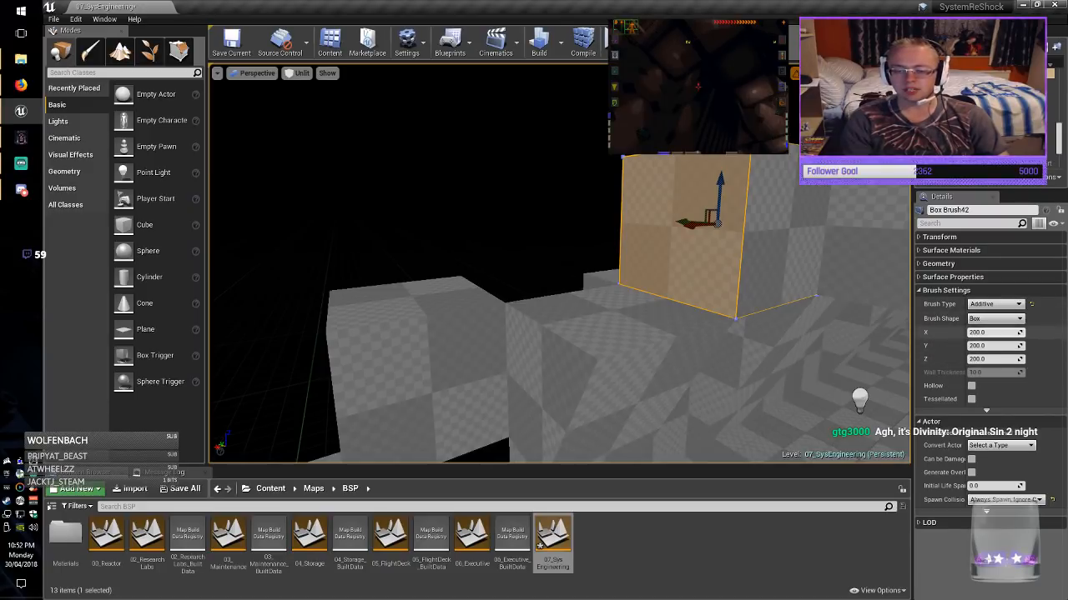
click(975, 333)
drag(973, 333, 937, 341)
text(4)
key(Return)
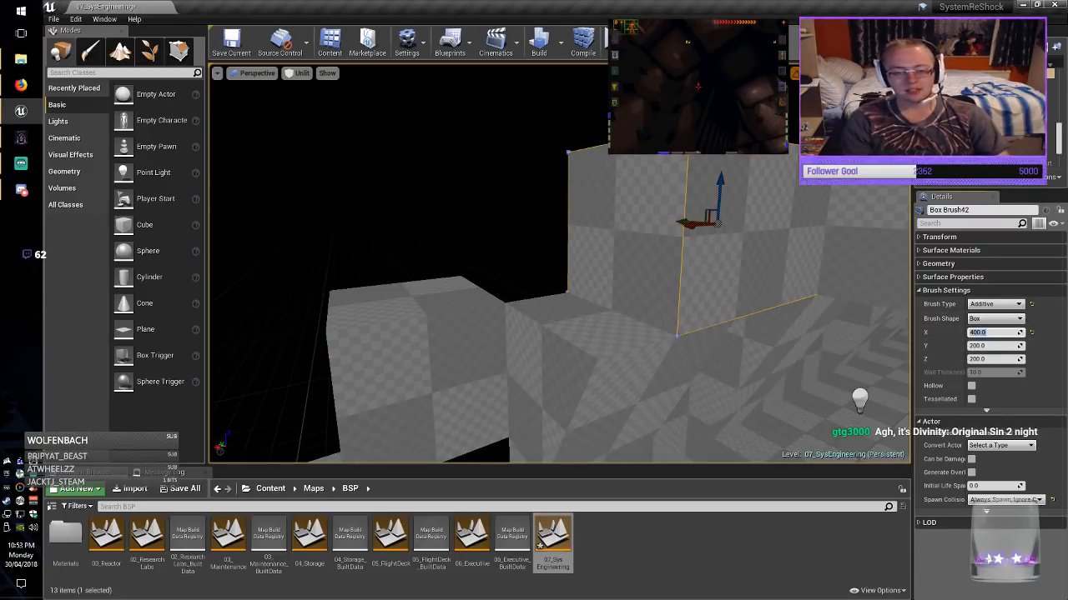
drag(686, 224, 650, 238)
mouse_move(651, 239)
right_down()
mouse_move(576, 219)
mouse_move(625, 208)
right_up()
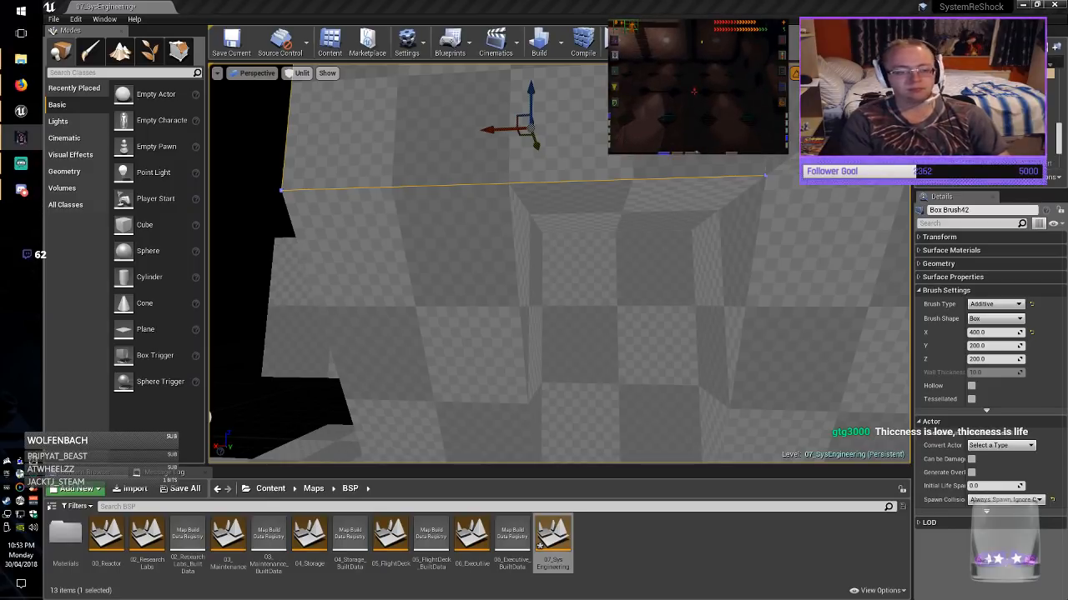
Set the duplicated side brush's Z size to 400 and raise it so its lower edge stays at the original height.
right_drag(534, 276, 354, 254)
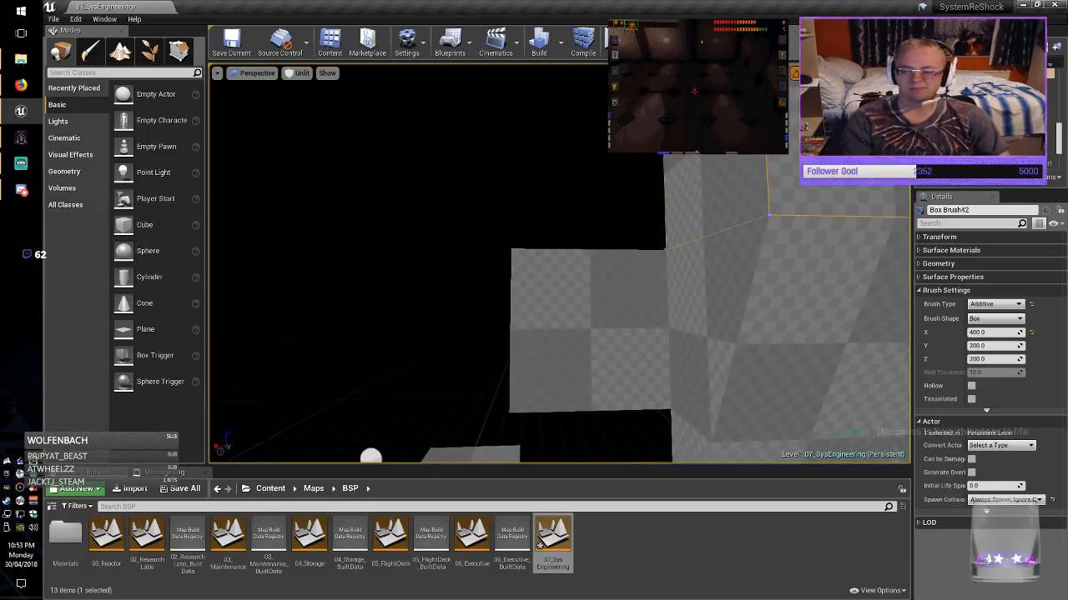
mouse_move(584, 333)
right_down()
mouse_move(550, 283)
mouse_move(544, 317)
mouse_move(559, 321)
mouse_move(534, 322)
mouse_move(561, 321)
right_up()
click(640, 379)
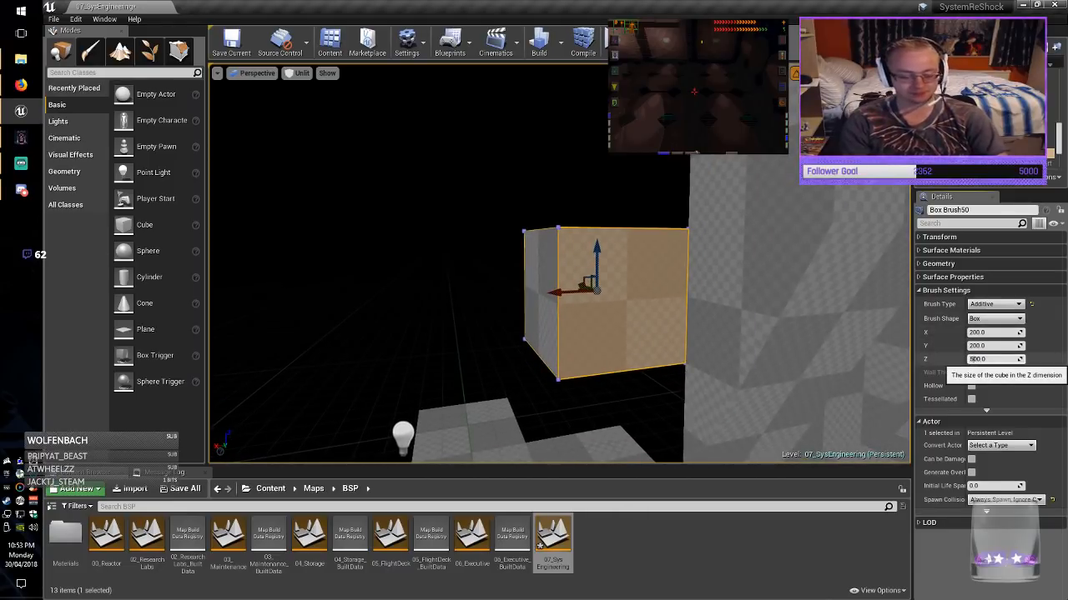
key(Return)
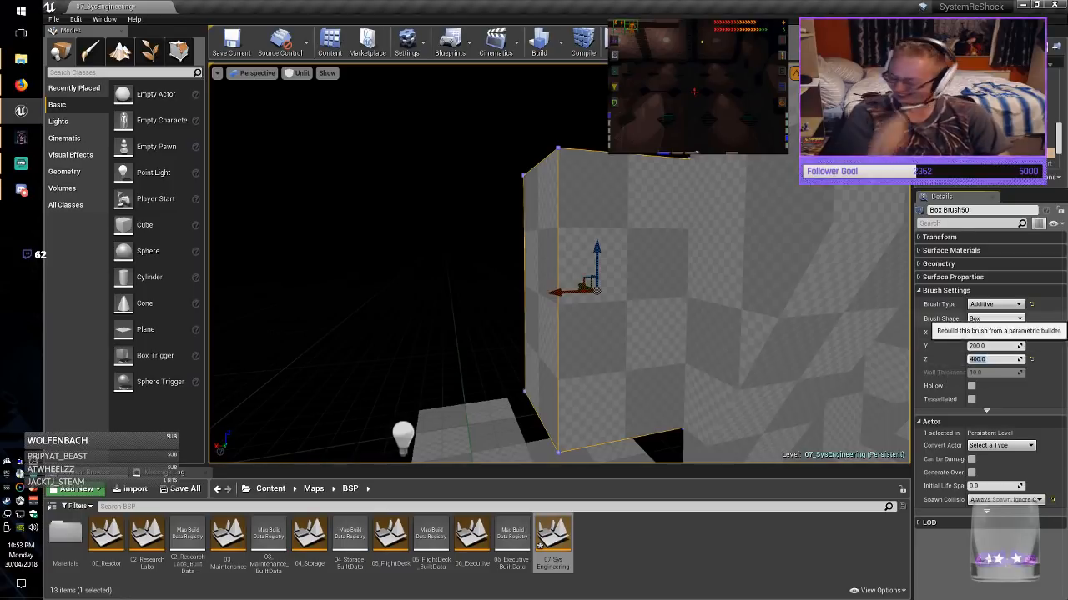
drag(596, 254, 596, 192)
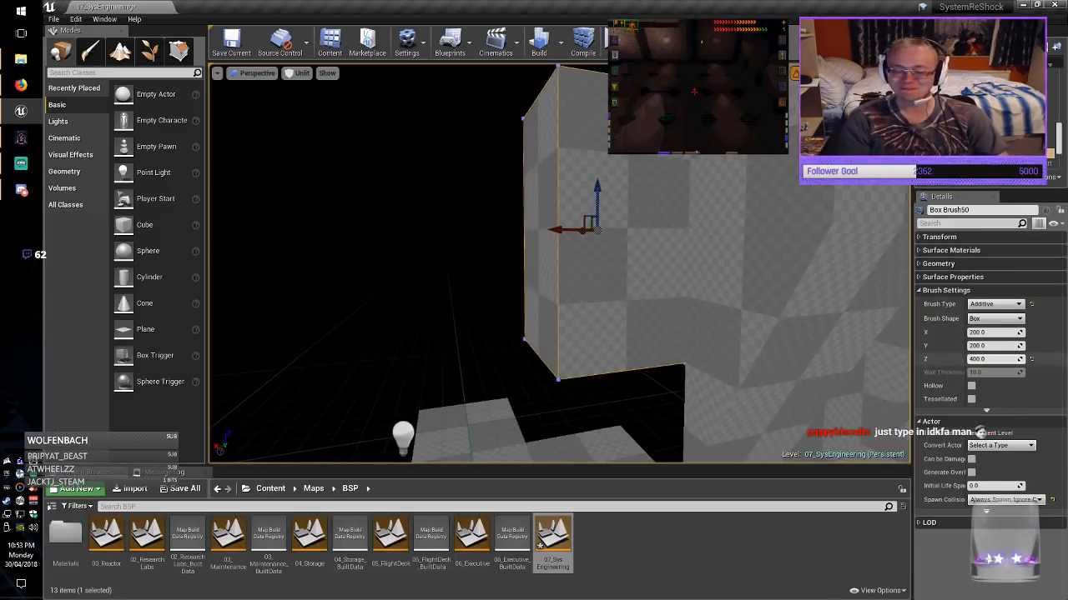
Set the side brush's X size to 600 and move it along X so it extends outward from the corridor wall.
click(993, 332)
text(600)
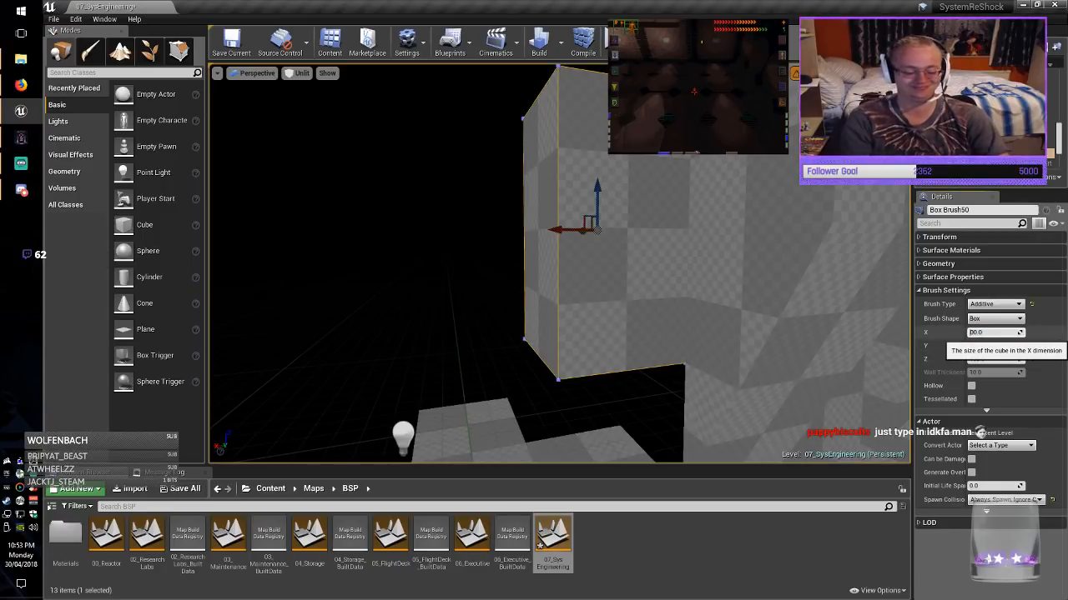
key(Return)
mouse_move(557, 230)
mouse_down()
mouse_move(387, 226)
mouse_move(409, 226)
mouse_up()
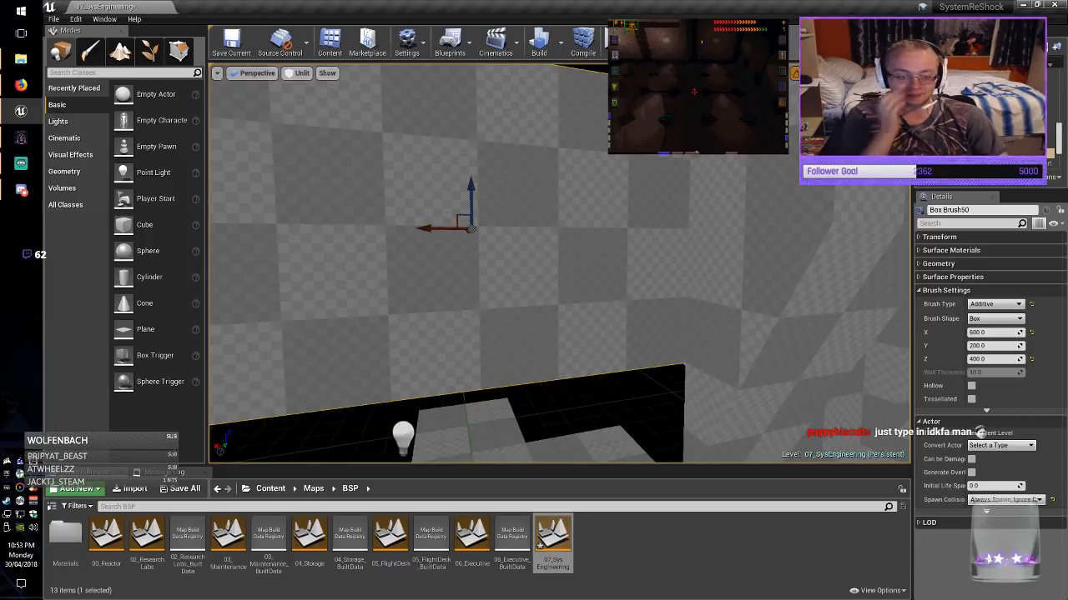
mouse_move(471, 250)
right_down()
mouse_move(417, 258)
mouse_move(325, 246)
right_up()
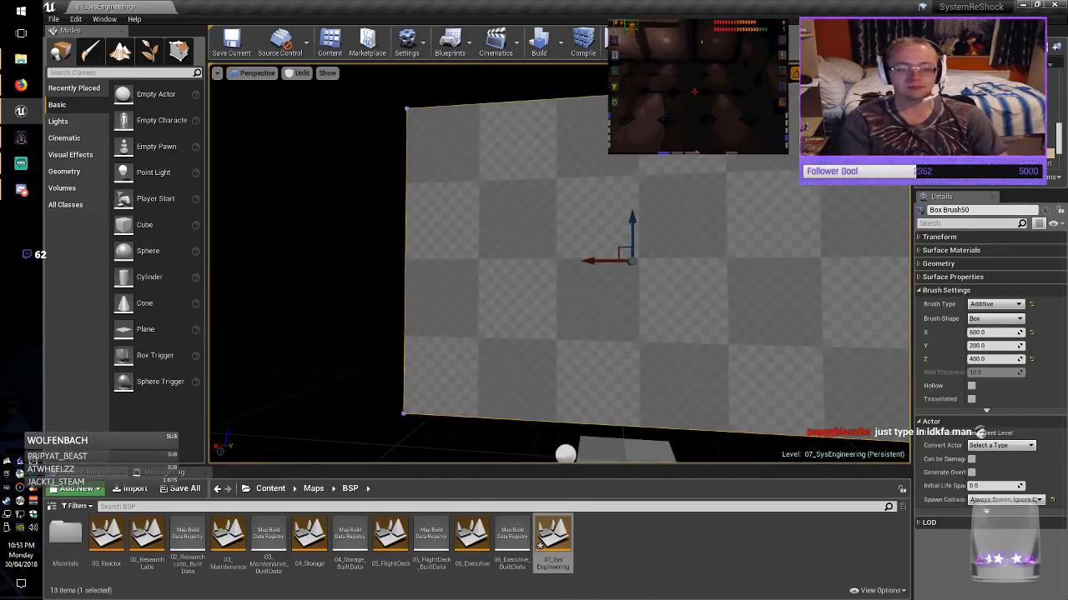
key(alt+Tab)
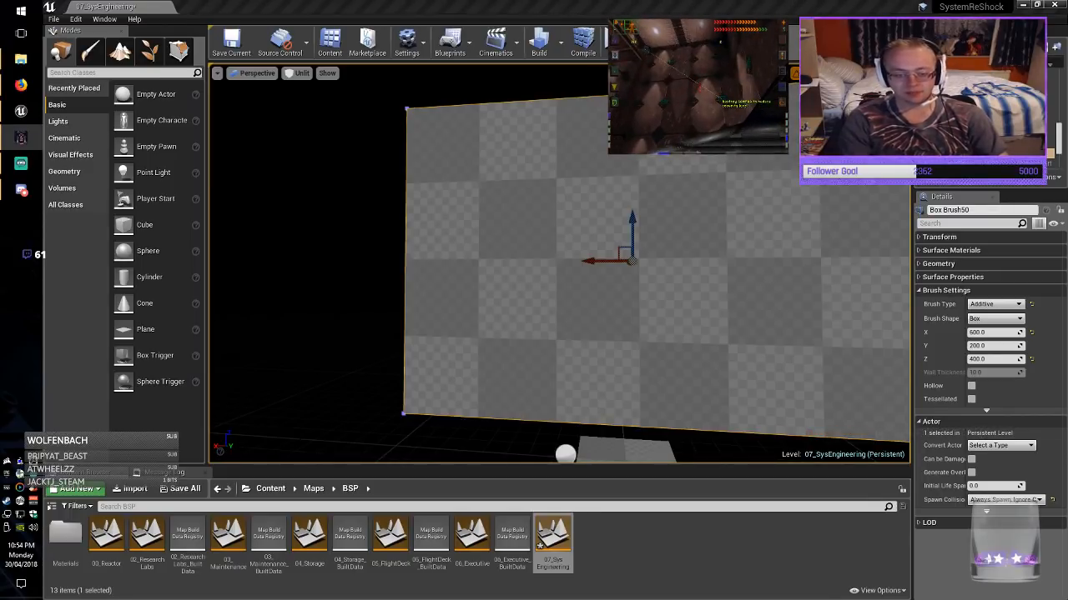
key(alt+Tab)
mouse_move(517, 267)
right_down()
mouse_move(562, 267)
mouse_move(509, 375)
mouse_move(542, 317)
mouse_move(526, 317)
right_up()
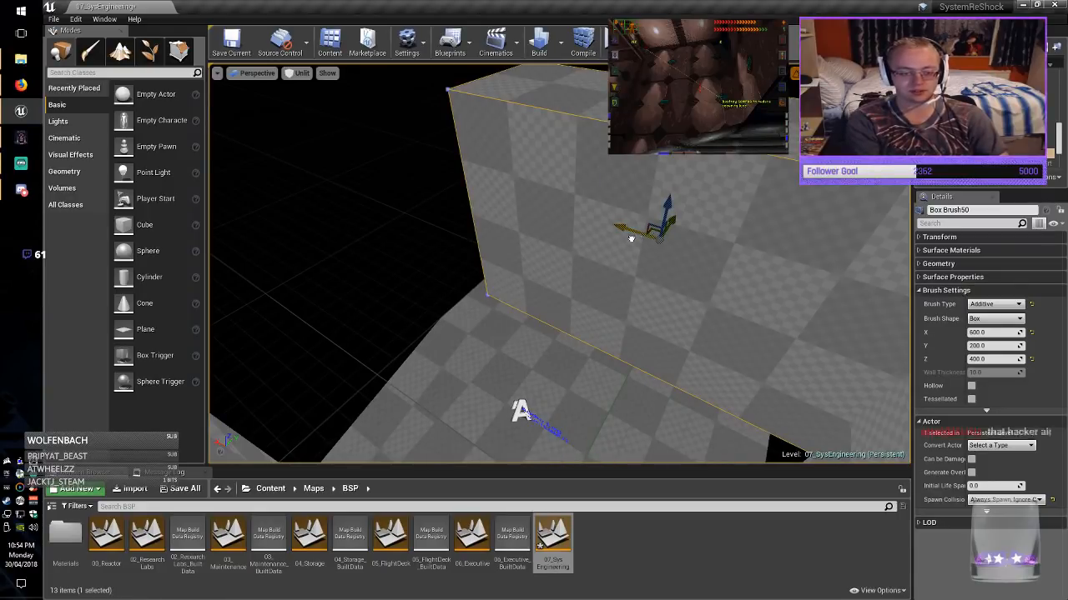
Duplicate the side brush, set the copy's X size to 200 and Y size to 400, and move it against the side brush's outer end.
alt+drag(644, 234, 476, 252)
click(988, 293)
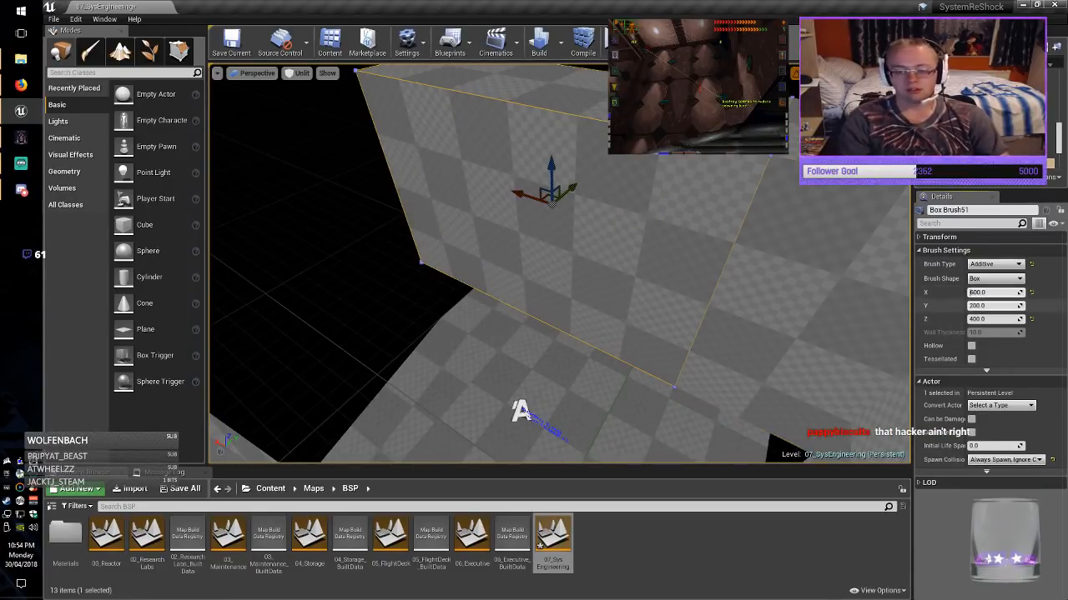
text(200)
key(Return)
click(989, 306)
text(400)
key(Return)
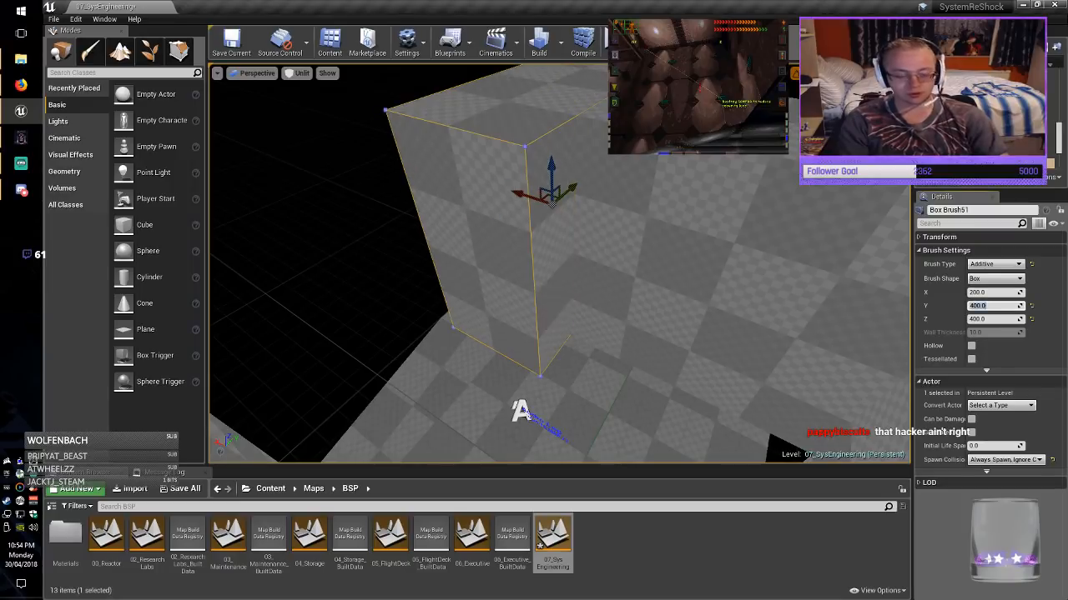
mouse_move(569, 190)
mouse_down()
mouse_move(400, 264)
mouse_move(307, 246)
mouse_up()
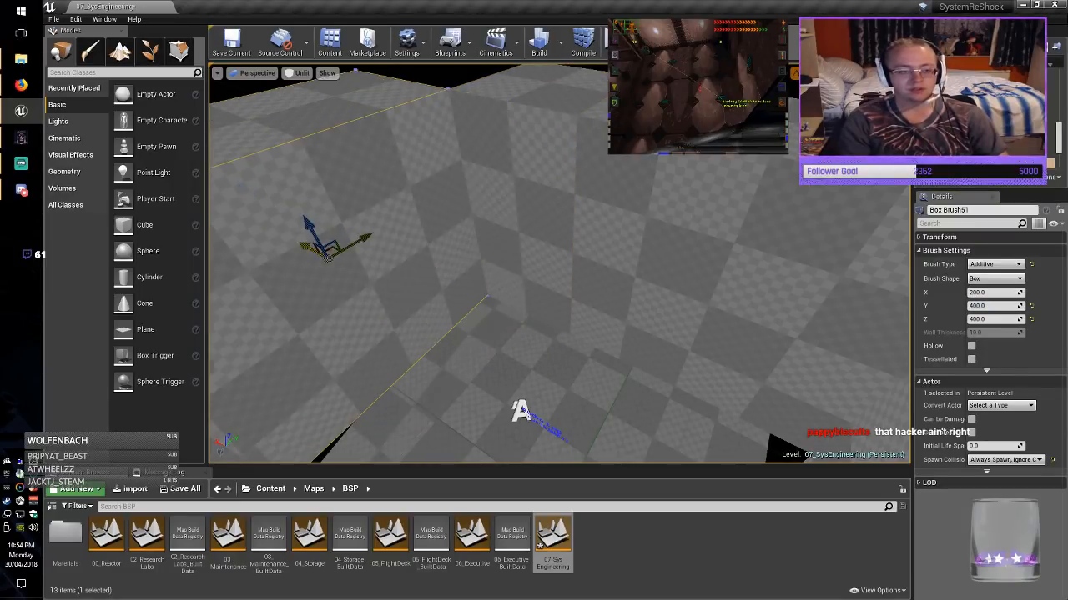
Set the end brush's Y size to 600, slide it along Y to keep its starting edge in place, and save the level.
mouse_move(559, 263)
right_down()
mouse_move(501, 225)
mouse_move(486, 295)
mouse_move(486, 283)
mouse_move(494, 392)
mouse_move(488, 325)
mouse_move(438, 321)
mouse_move(463, 321)
mouse_move(467, 251)
right_up()
click(989, 306)
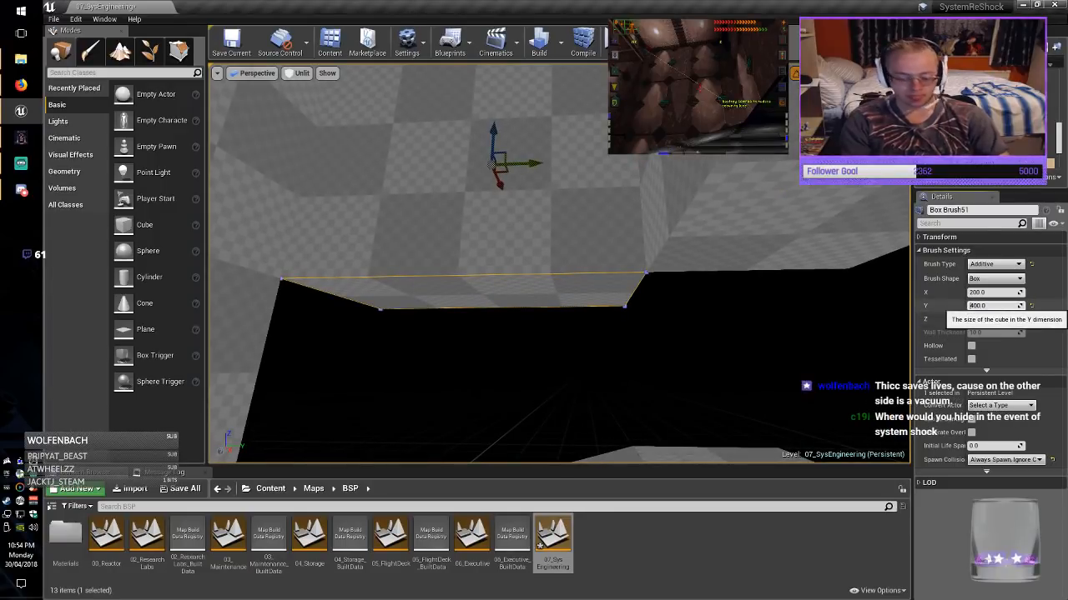
text(600)
key(Return)
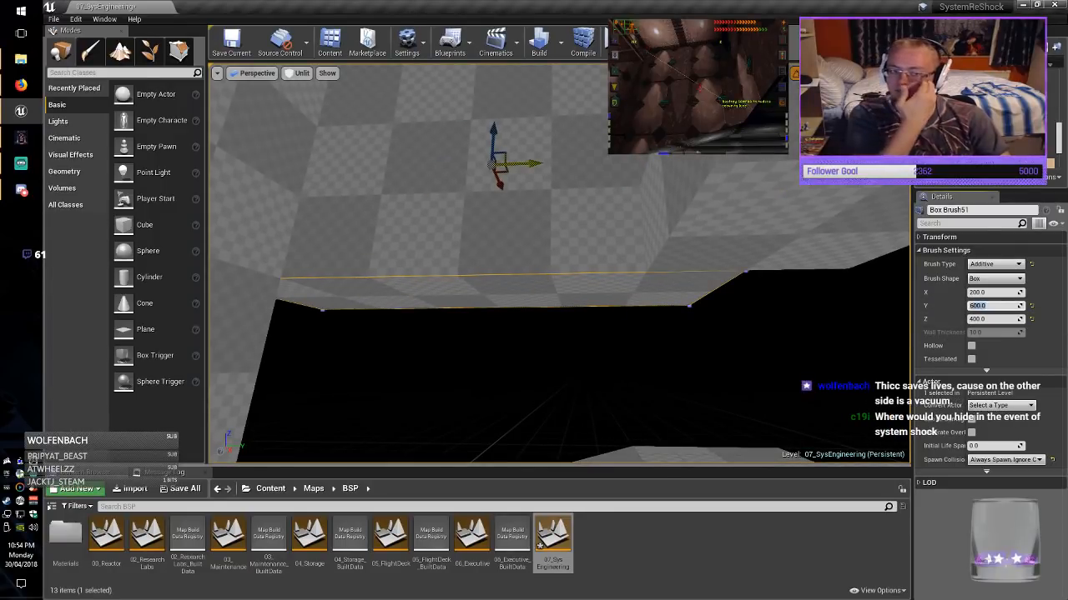
drag(533, 164, 587, 161)
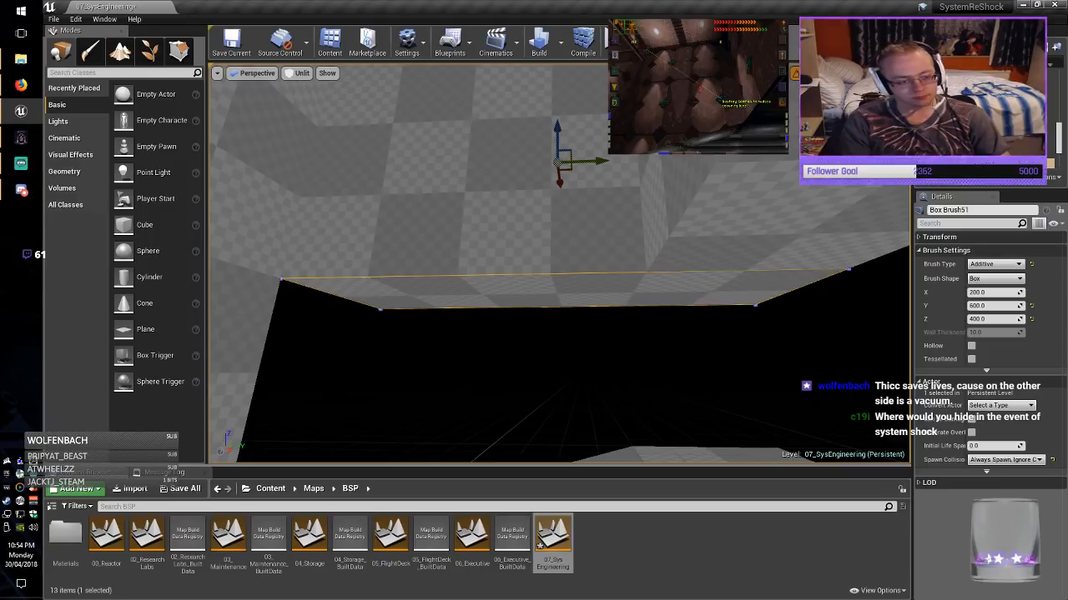
mouse_move(559, 267)
right_down()
mouse_move(242, 271)
mouse_move(467, 296)
mouse_move(457, 296)
right_up()
click(228, 47)
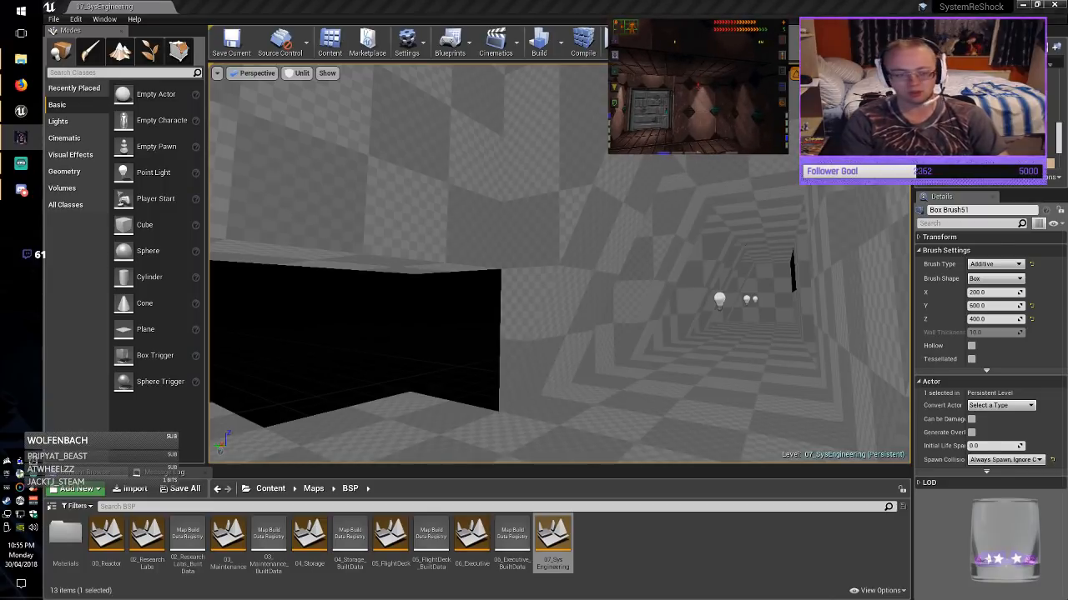
Duplicate the 200-unit cube brush from the opposite corridor wall, place the copy in the corner of the opening, and save the level.
click(599, 337)
mouse_move(599, 338)
right_down()
mouse_move(550, 305)
mouse_move(617, 375)
mouse_move(659, 365)
right_up()
click(813, 313)
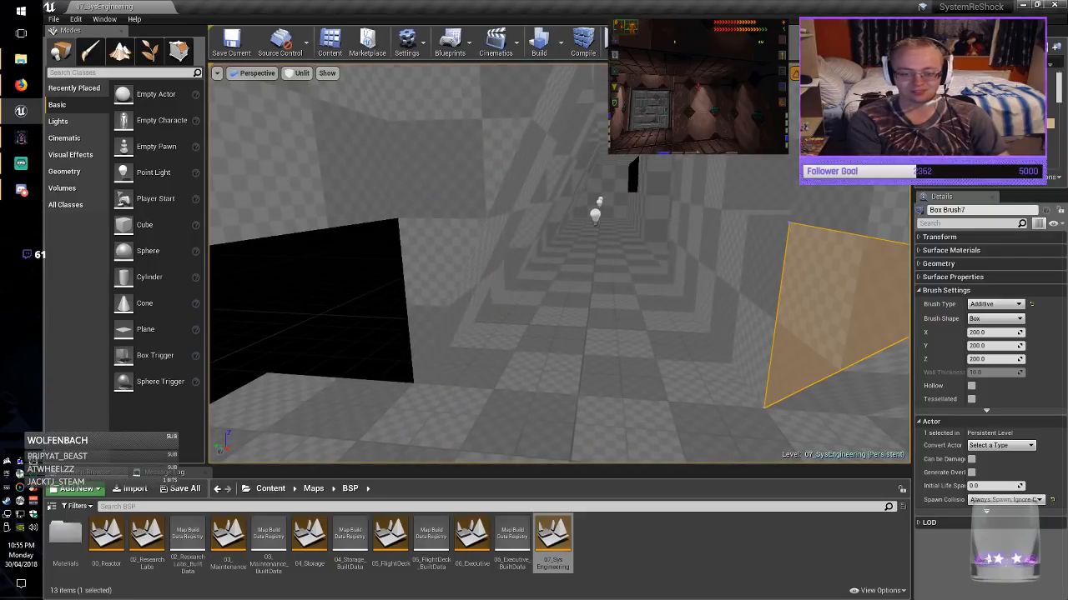
click(748, 310)
click(359, 279)
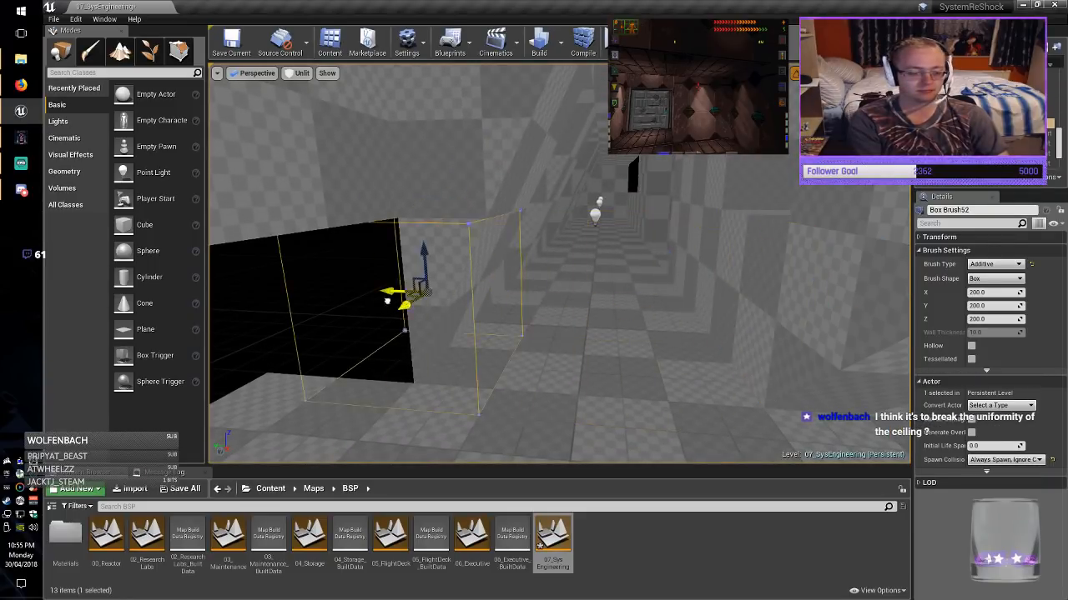
drag(357, 278, 337, 286)
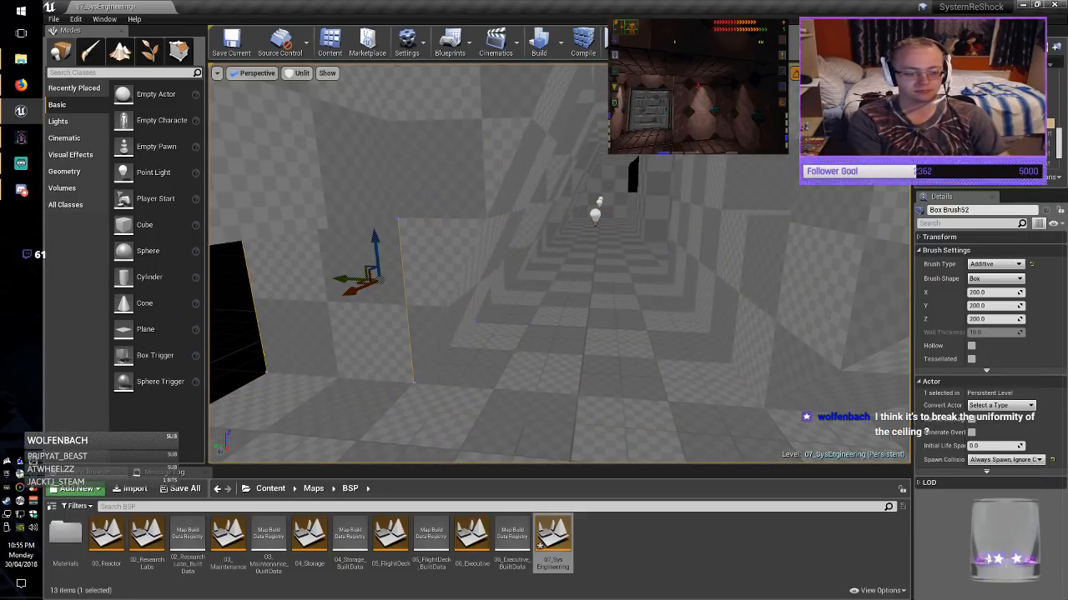
right_drag(337, 285, 267, 285)
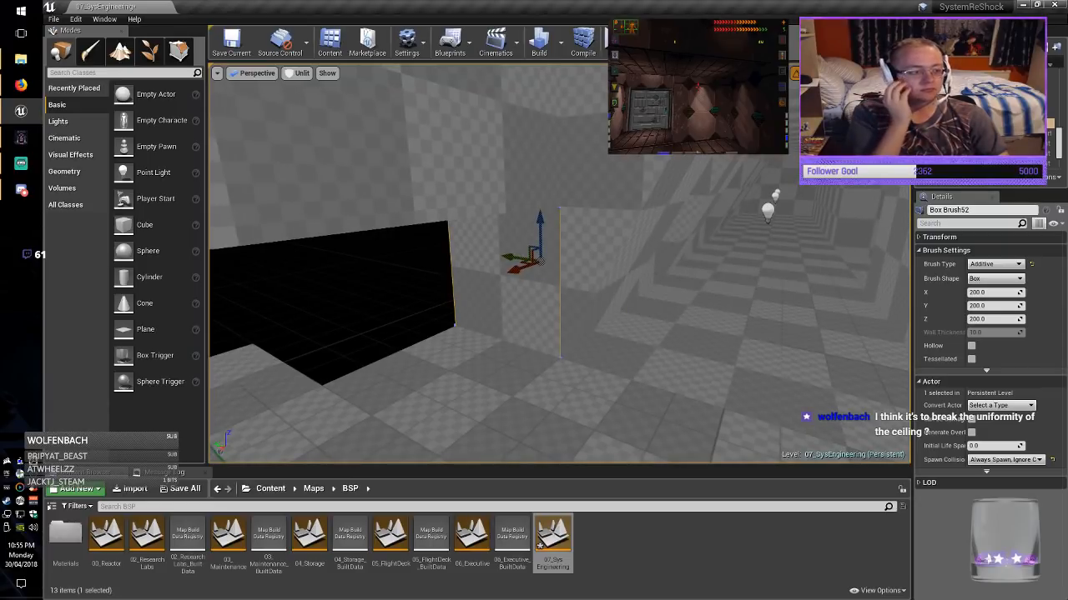
click(337, 285)
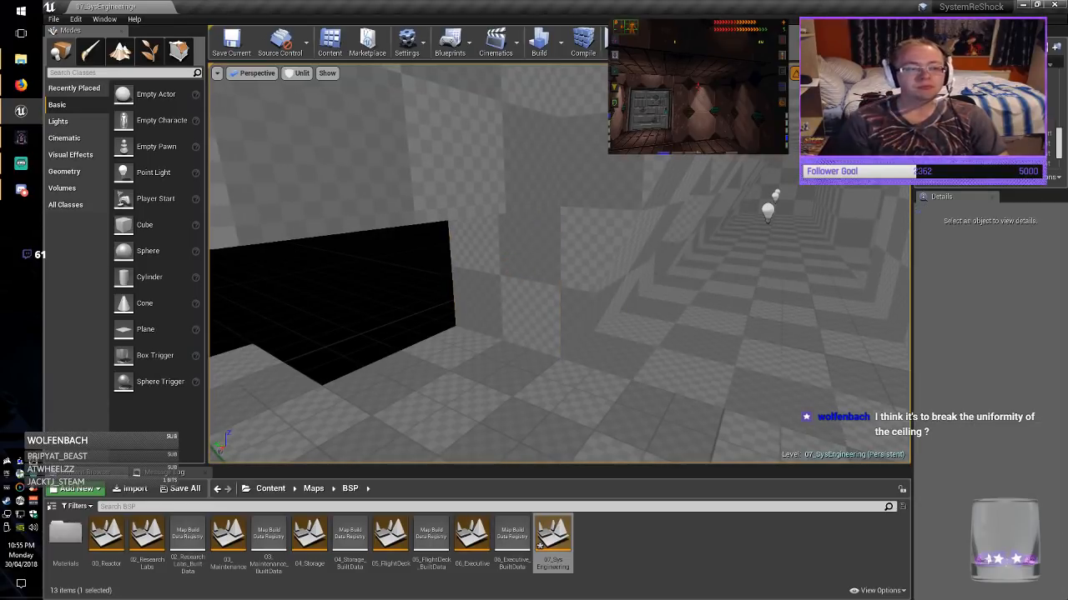
click(506, 288)
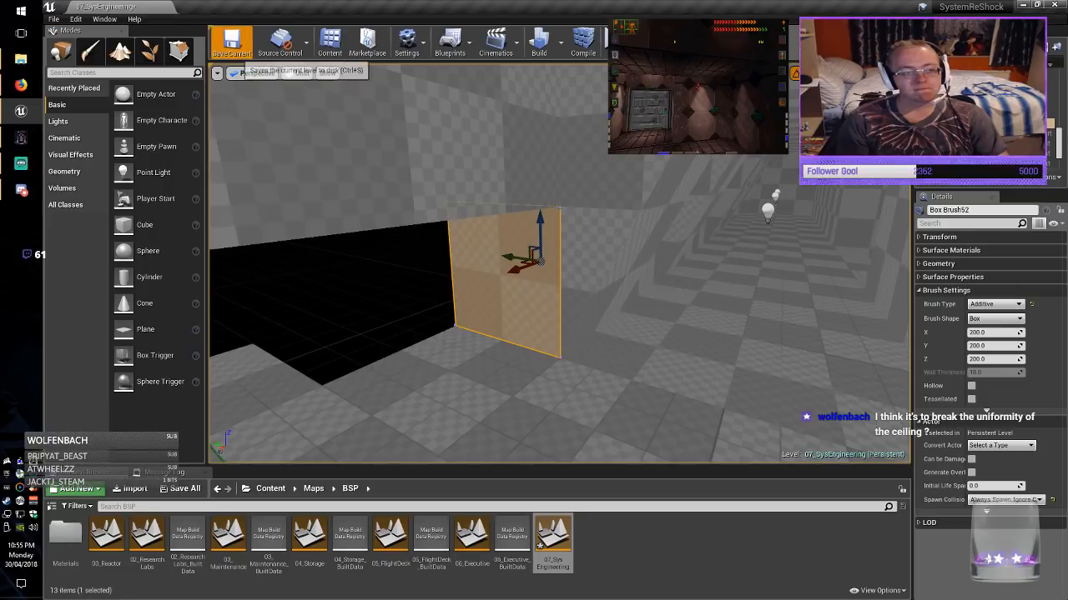
key(Delete)
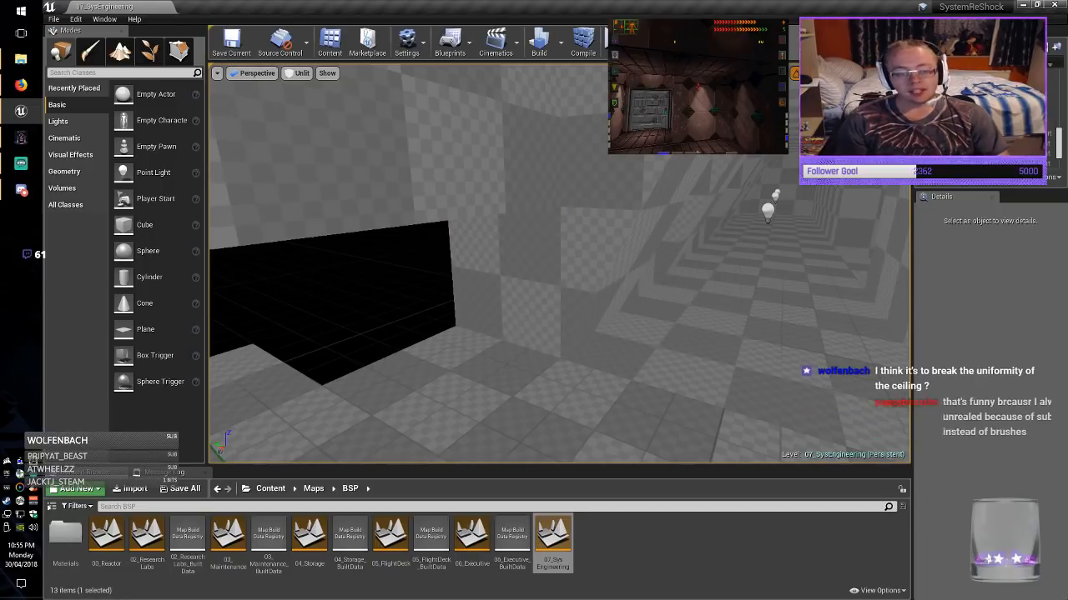
Set the new corner brush's X size to 100, shift it along X flush with the adjoining brush, and save the level.
key(ctrl+z)
key(f)
mouse_move(506, 288)
right_down()
mouse_move(350, 334)
mouse_move(509, 329)
mouse_move(467, 292)
mouse_move(538, 338)
mouse_move(510, 301)
mouse_move(522, 301)
right_up()
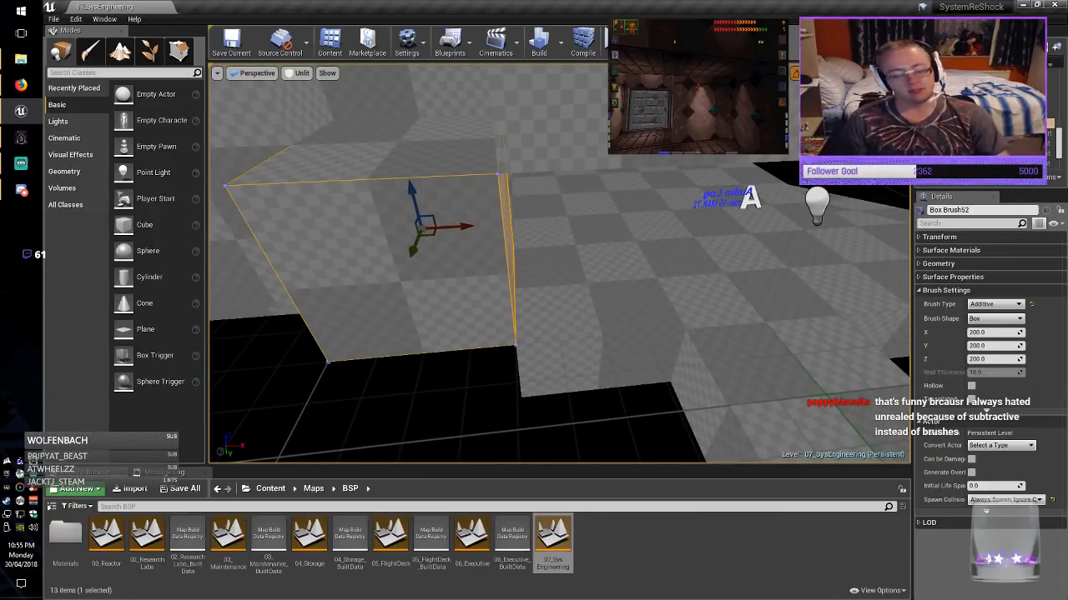
mouse_move(522, 301)
right_down()
mouse_move(506, 319)
mouse_move(527, 289)
mouse_move(510, 298)
mouse_move(221, 283)
right_up()
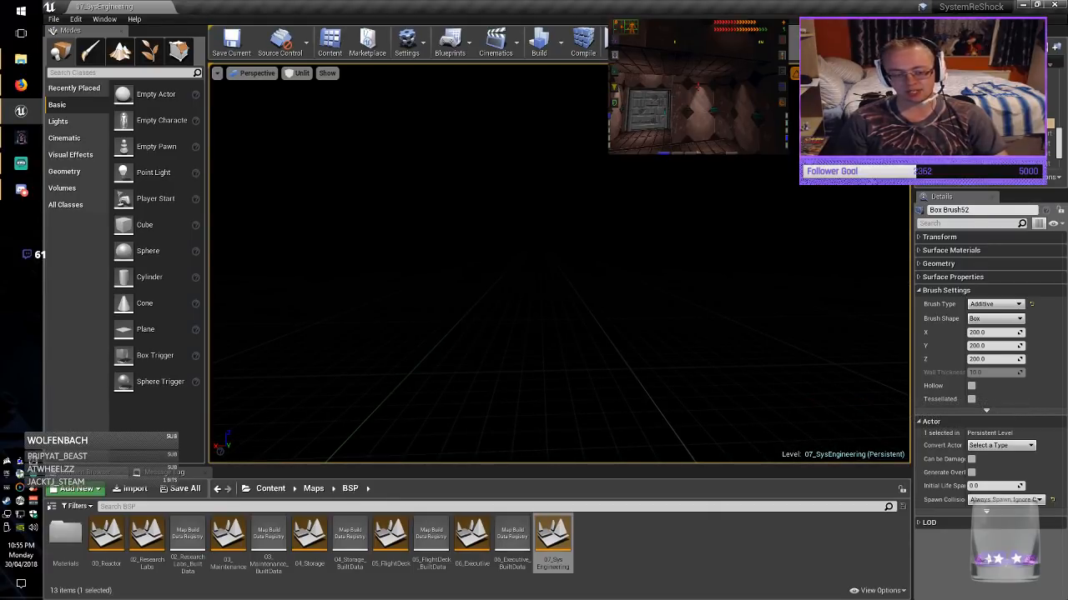
mouse_move(510, 288)
right_down()
mouse_move(701, 288)
mouse_move(775, 305)
right_up()
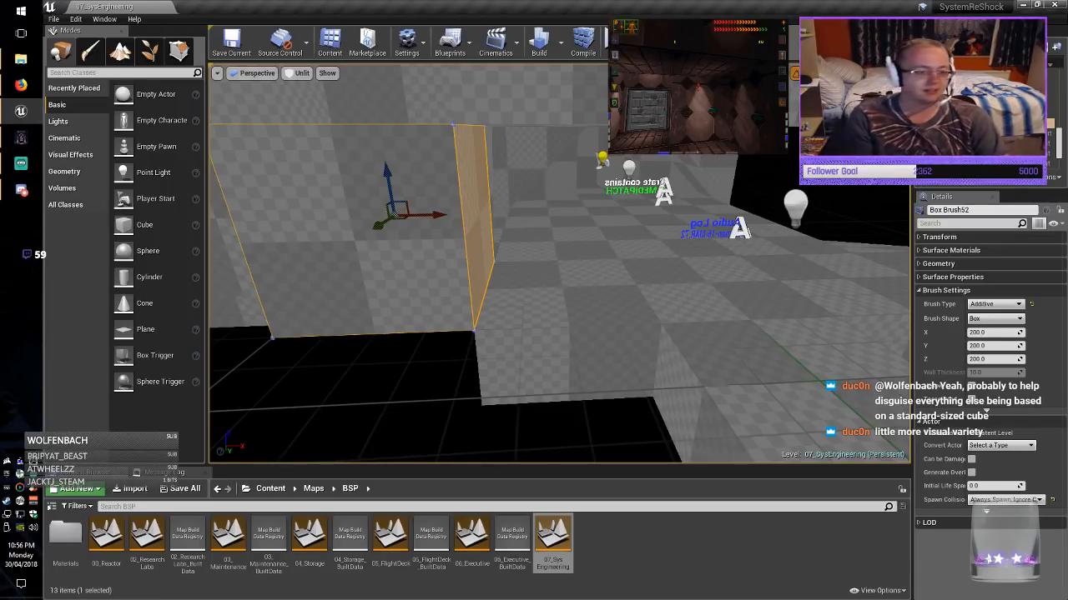
mouse_move(559, 264)
right_down()
mouse_move(505, 255)
mouse_move(517, 245)
mouse_move(492, 268)
mouse_move(510, 260)
right_up()
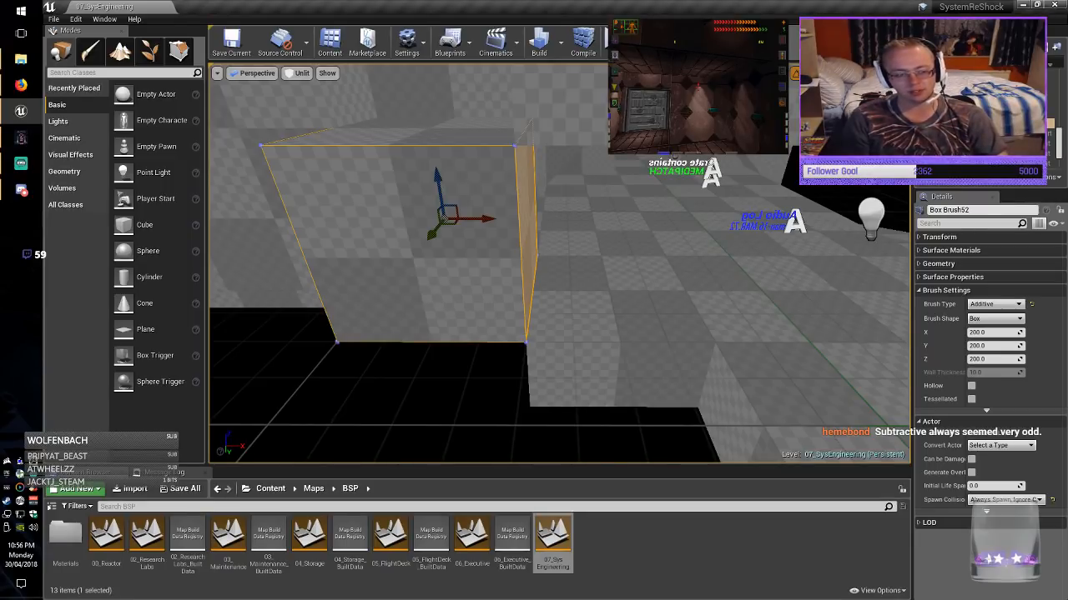
mouse_move(510, 261)
right_down()
mouse_move(527, 263)
mouse_move(511, 262)
right_up()
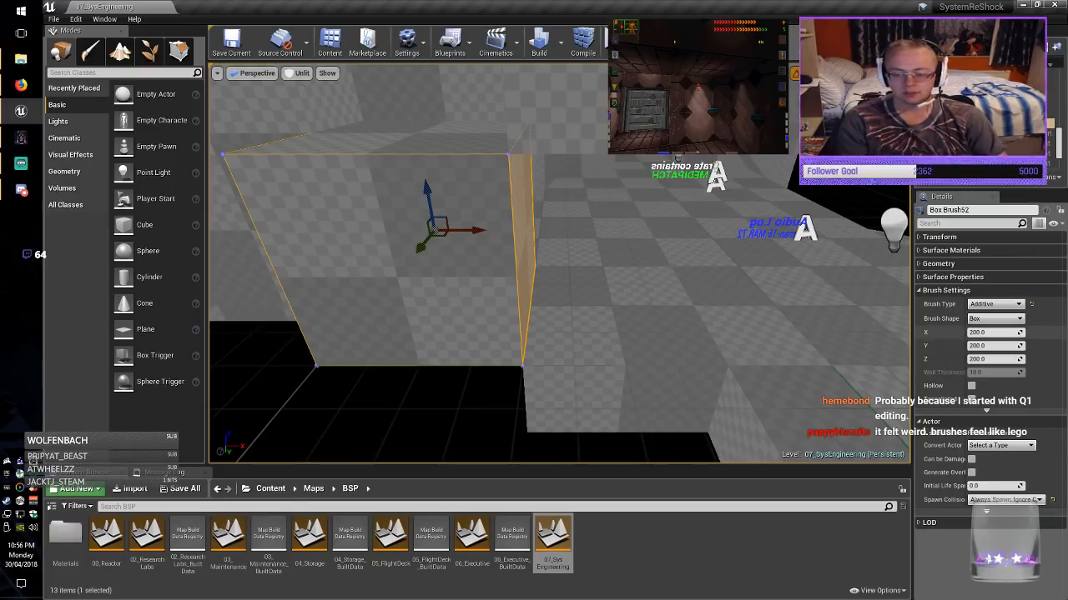
click(992, 332)
key(Return)
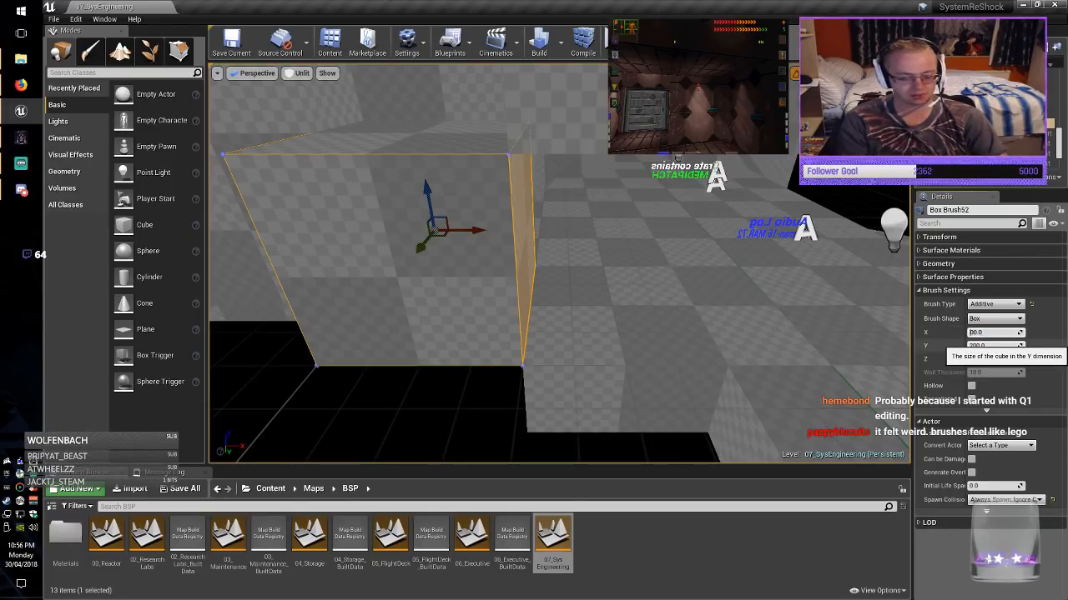
text(1)
key(Return)
drag(464, 230, 513, 230)
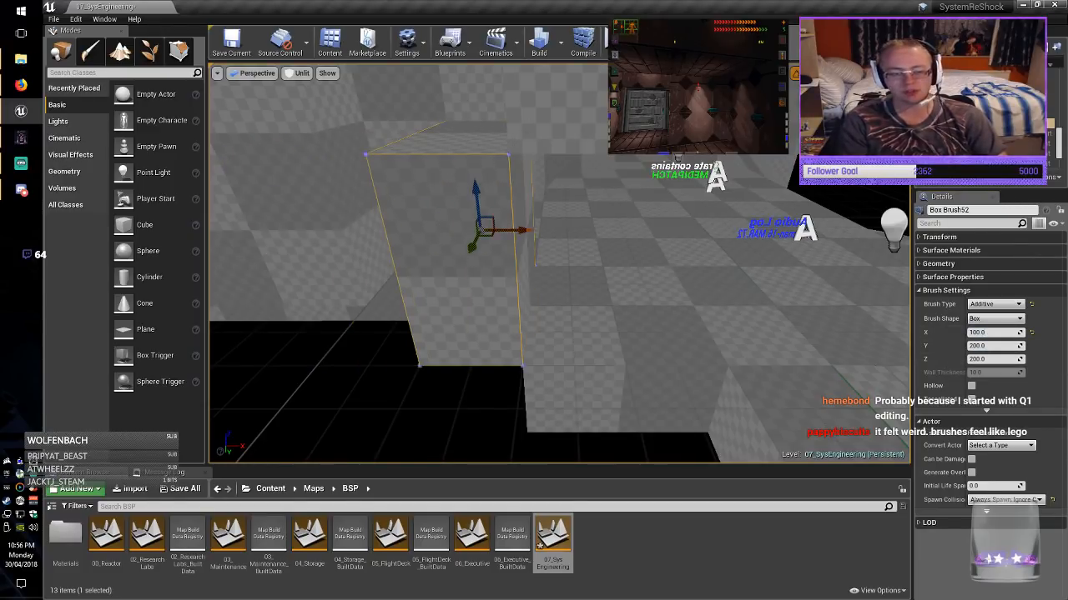
key(Escape)
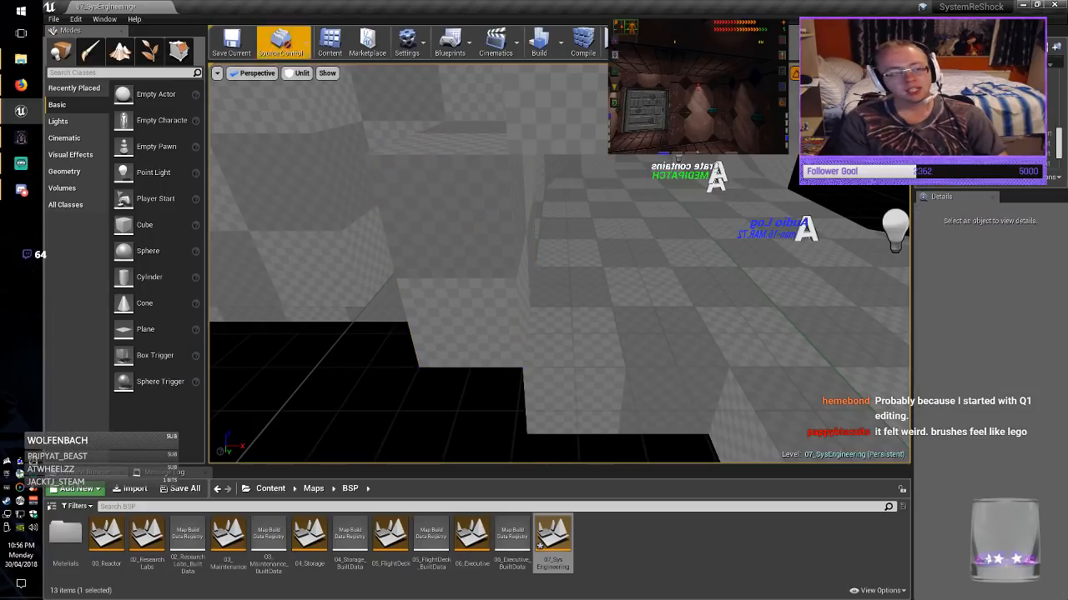
click(231, 42)
Duplicate the narrowed corner brush across the opening beside the passage floor and set the copy's X size to 200.
right_drag(559, 267, 437, 238)
click(477, 254)
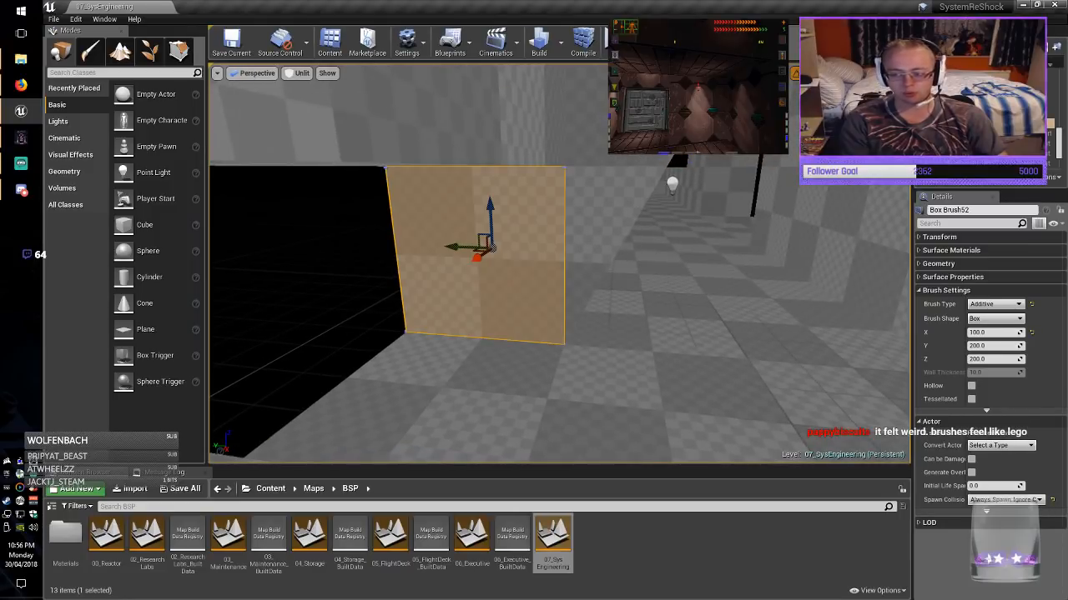
mouse_move(476, 254)
alt+mouse_down()
mouse_move(237, 275)
mouse_move(259, 279)
mouse_move(228, 269)
alt+mouse_up()
right_drag(559, 267, 450, 263)
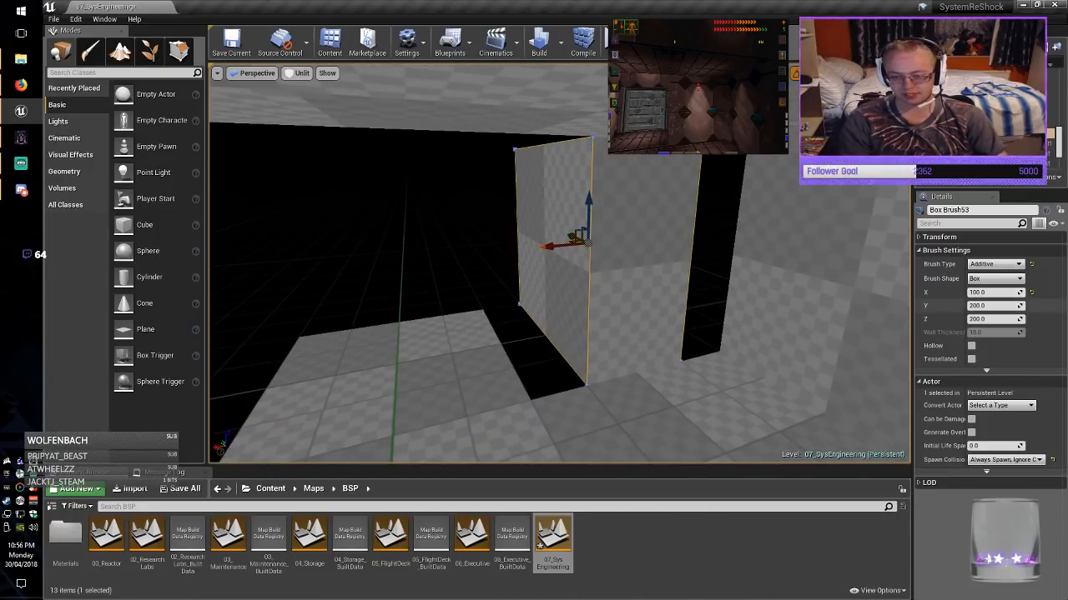
text(200)
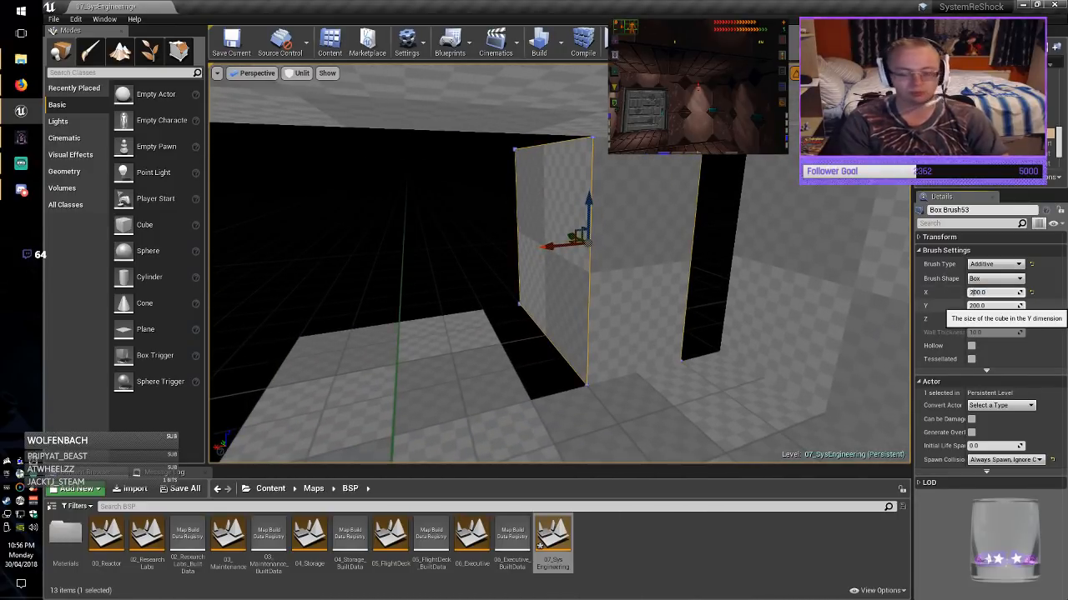
key(Return)
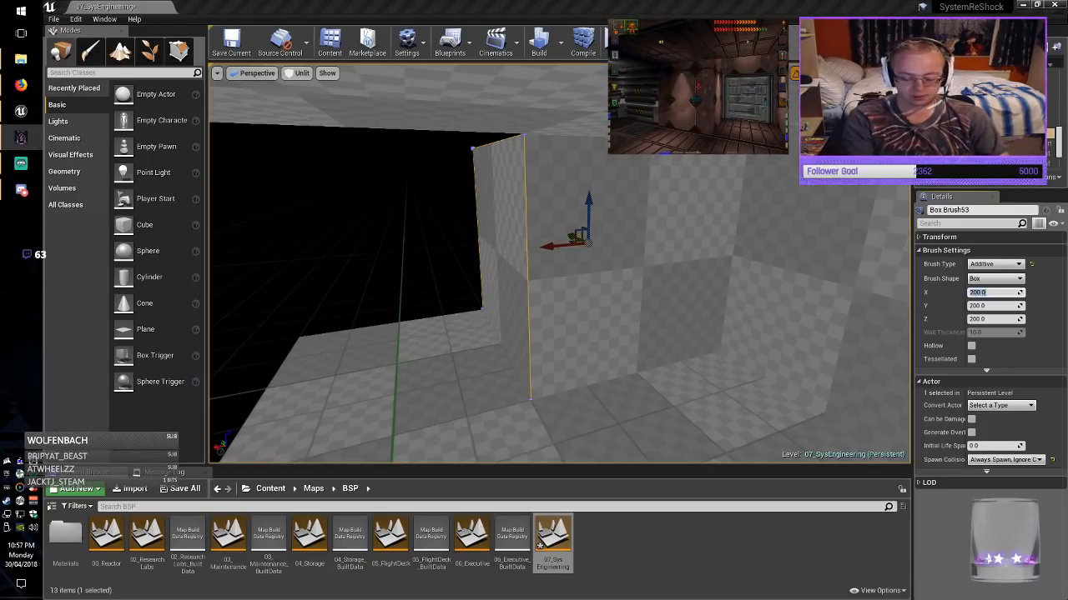
Duplicate the 200-unit brush along X to the opposite side of the passage, set the copy's X size to 400, and save the level.
right_drag(651, 334, 500, 327)
mouse_move(719, 233)
alt+mouse_down()
mouse_move(386, 231)
mouse_move(358, 200)
mouse_move(367, 219)
alt+mouse_up()
mouse_move(367, 219)
right_down()
mouse_move(655, 237)
mouse_move(725, 267)
mouse_move(742, 250)
mouse_move(717, 244)
mouse_move(730, 245)
right_up()
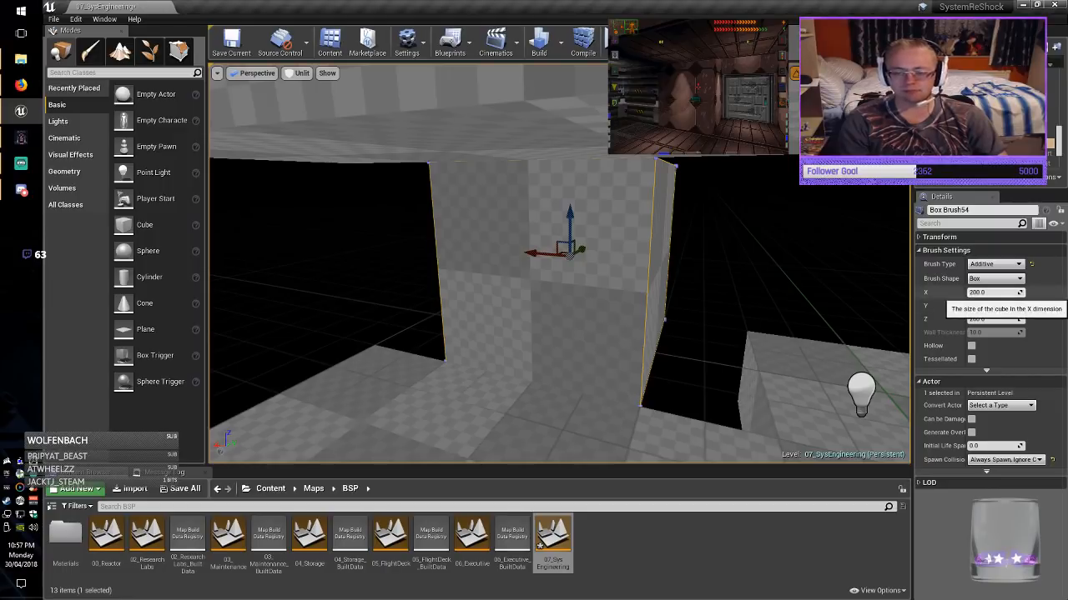
click(989, 292)
key(Return)
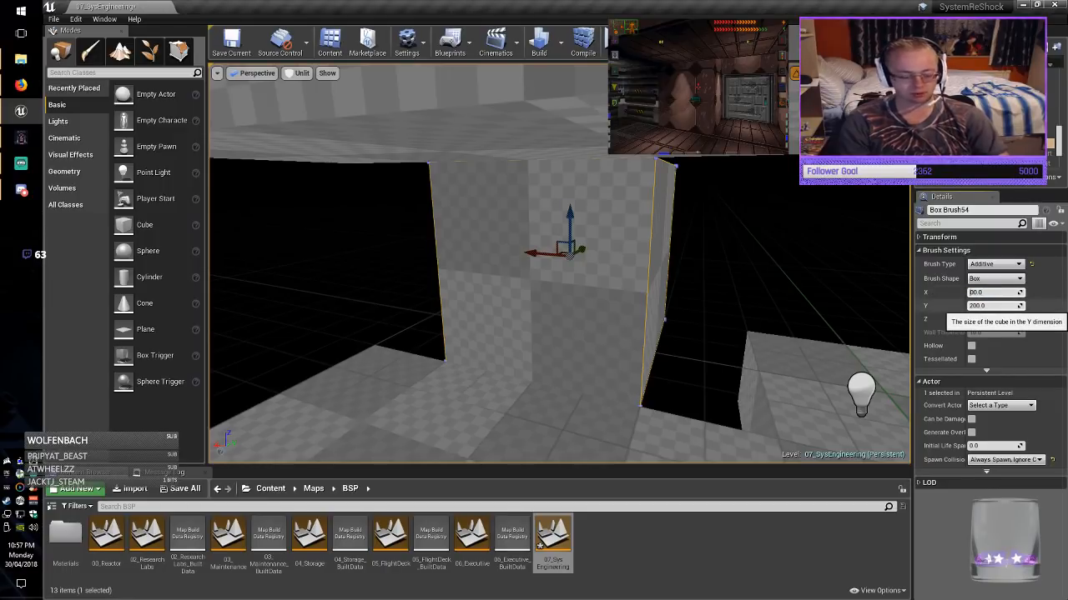
text(4)
key(Return)
key(Escape)
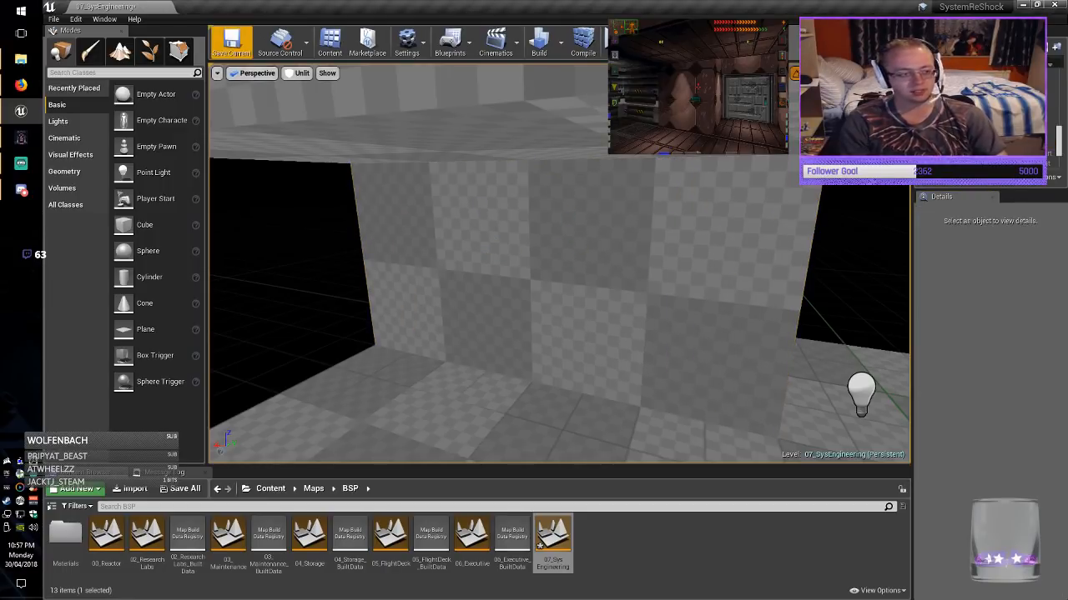
key(ctrl+s)
Duplicate the 100-unit-high passage floor brush upward and raise the copy above the side walls as the passage ceiling.
right_drag(558, 263, 735, 271)
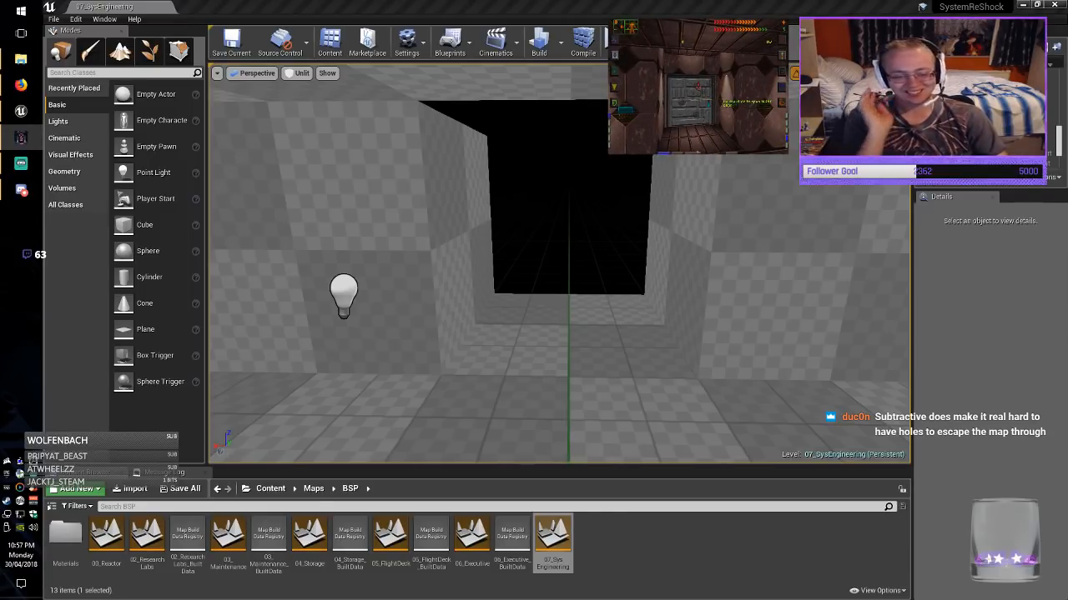
key(ctrl+z)
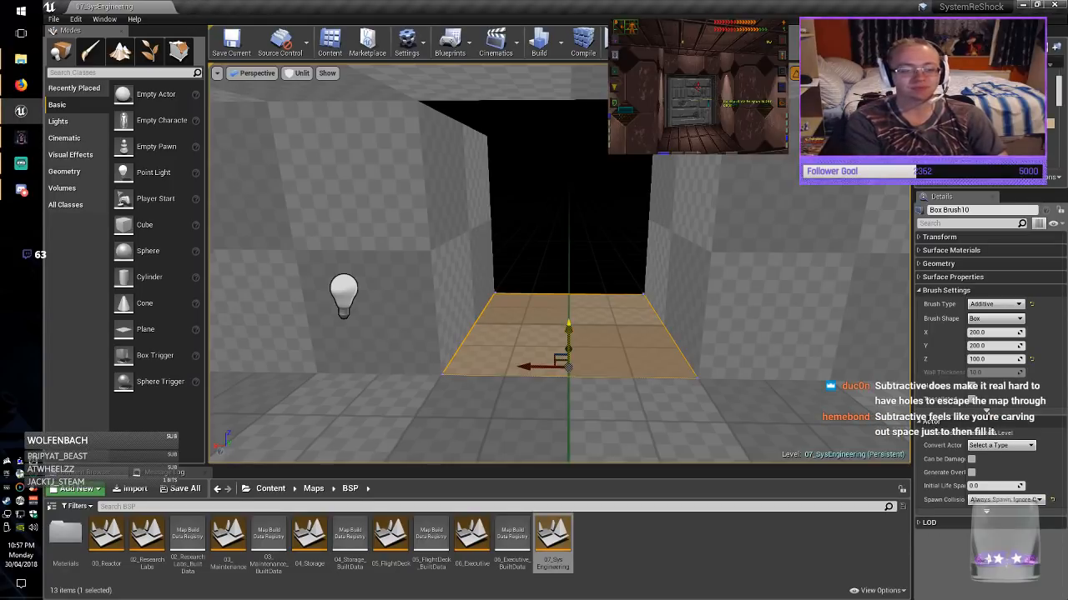
alt+drag(568, 327, 569, 50)
key(w)
mouse_move(568, 208)
right_down()
mouse_move(668, 192)
mouse_move(868, 204)
mouse_move(834, 225)
mouse_move(821, 259)
mouse_move(817, 250)
right_up()
key(s)
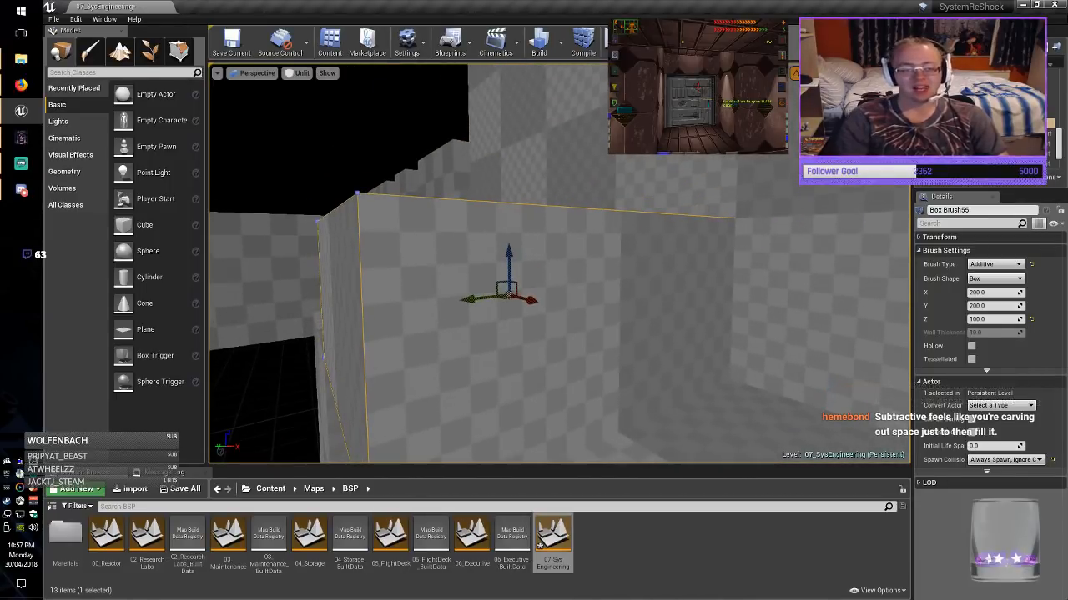
drag(509, 247, 510, 171)
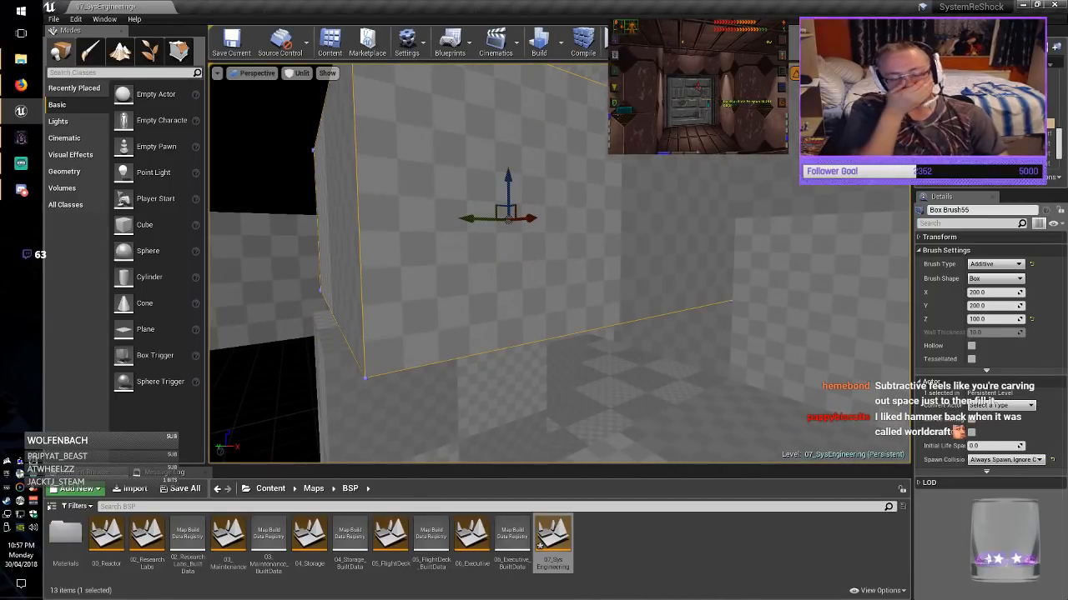
Set the Z size of the 200-unit wall brush beside the passage to 250.
mouse_move(510, 171)
right_down()
mouse_move(467, 167)
mouse_move(459, 188)
mouse_move(534, 183)
right_up()
key(w)
click(538, 292)
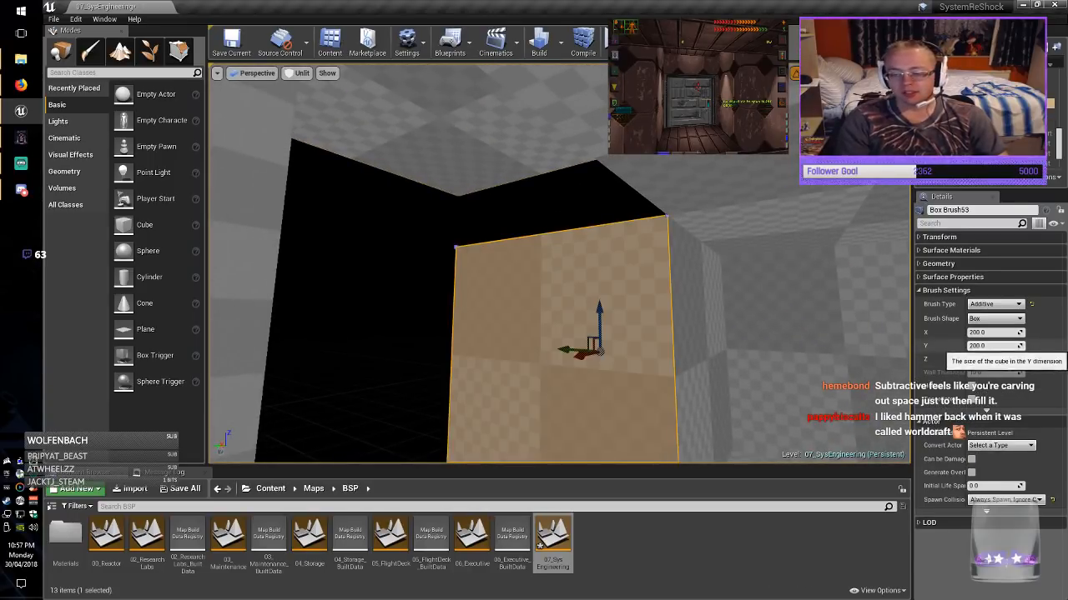
text(250)
key(Return)
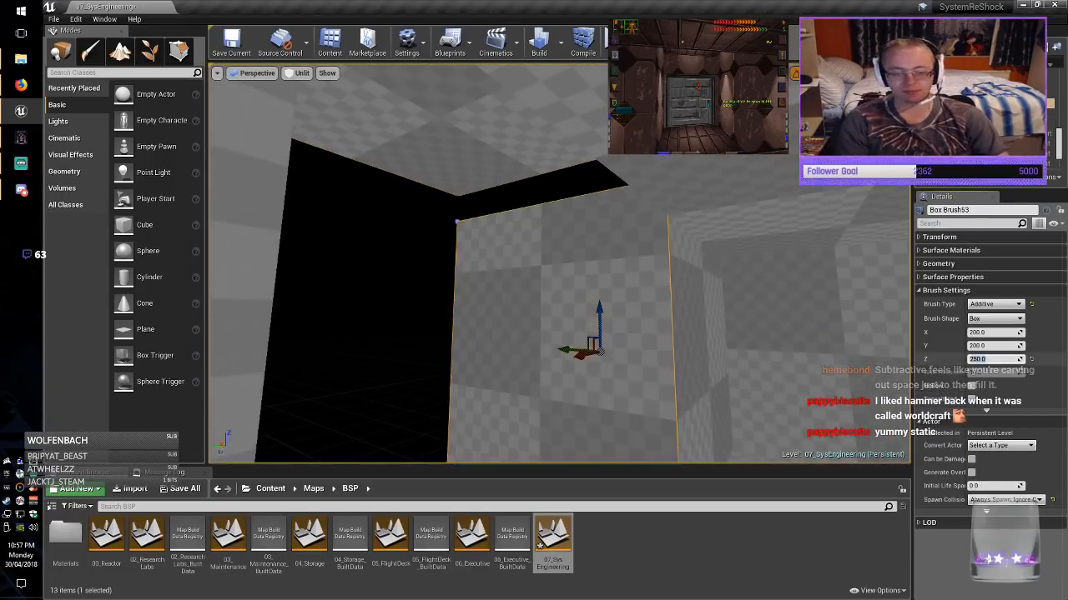
Adjust the height position of the 200-unit wall brush beside the passage and set its Z size to 300.
drag(600, 313, 600, 277)
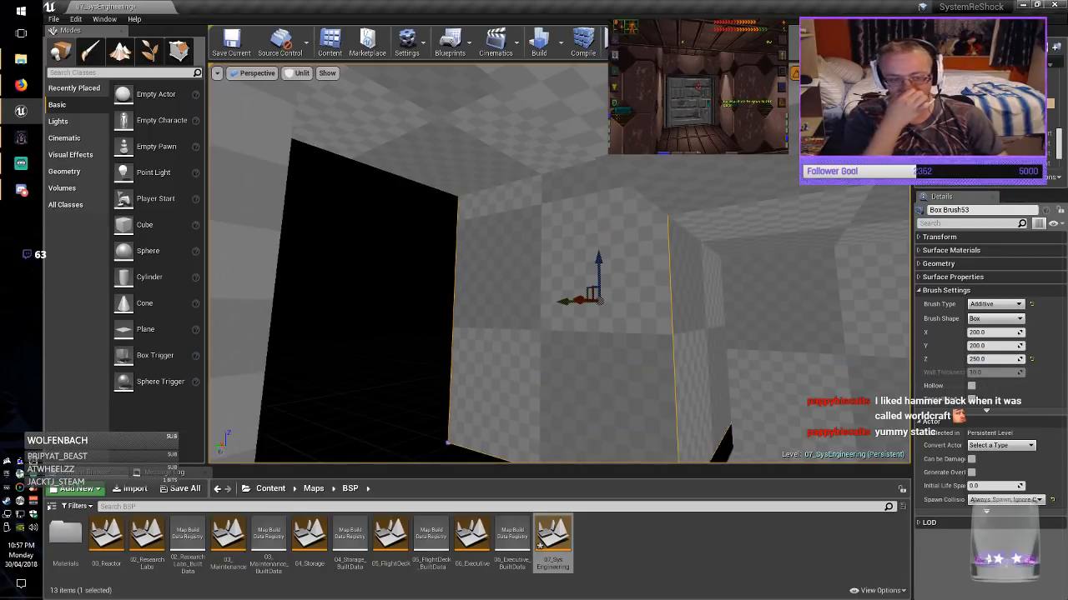
right_drag(600, 277, 584, 334)
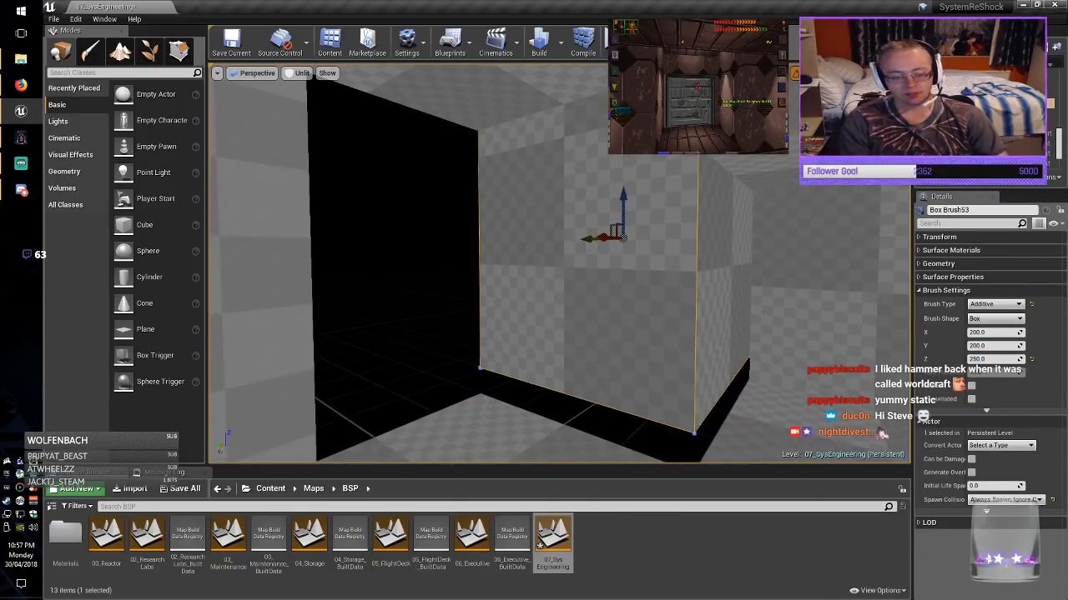
drag(617, 227, 619, 281)
mouse_move(619, 280)
right_down()
mouse_move(693, 276)
mouse_move(768, 288)
mouse_move(776, 300)
mouse_move(764, 304)
mouse_move(766, 342)
mouse_move(754, 327)
mouse_move(760, 307)
right_up()
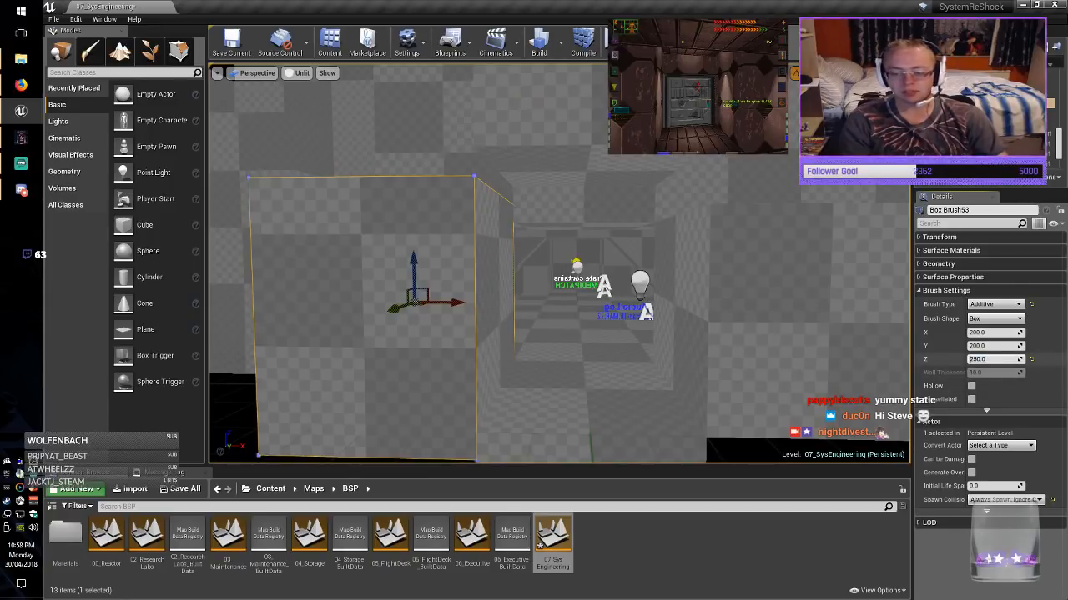
key(Delete)
key(Return)
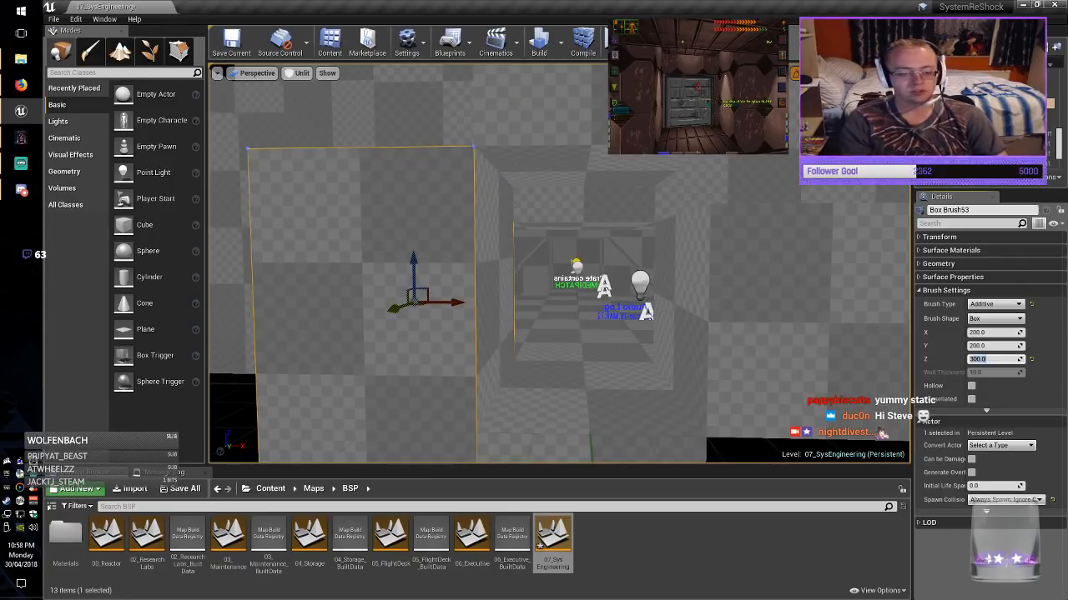
Set the Z size of the 400-unit-long wall brush on the opposite side of the passage to 300.
click(842, 351)
click(980, 360)
key(Home)
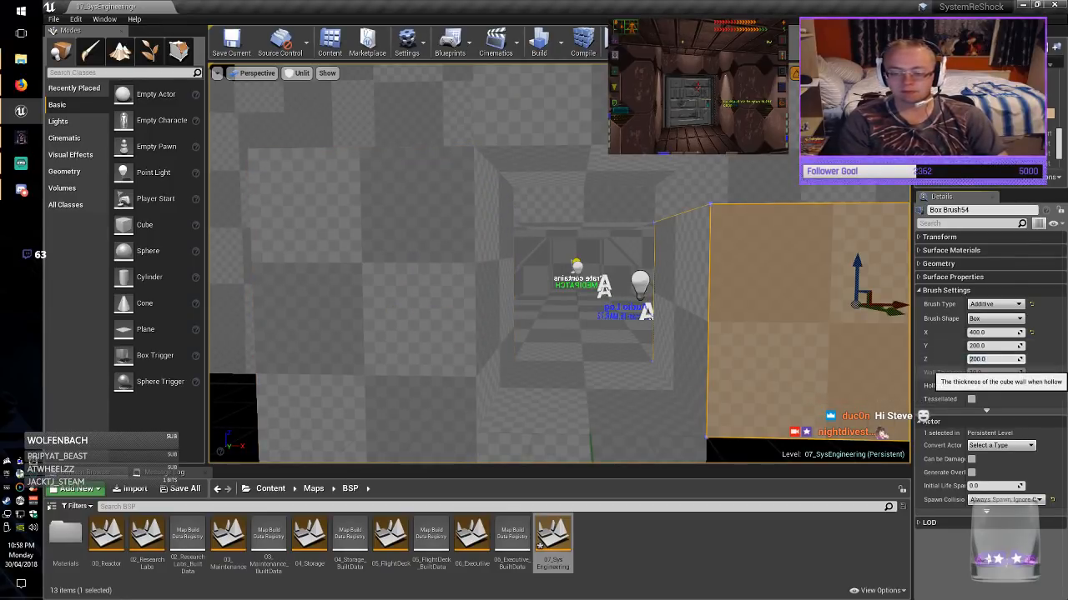
key(Return)
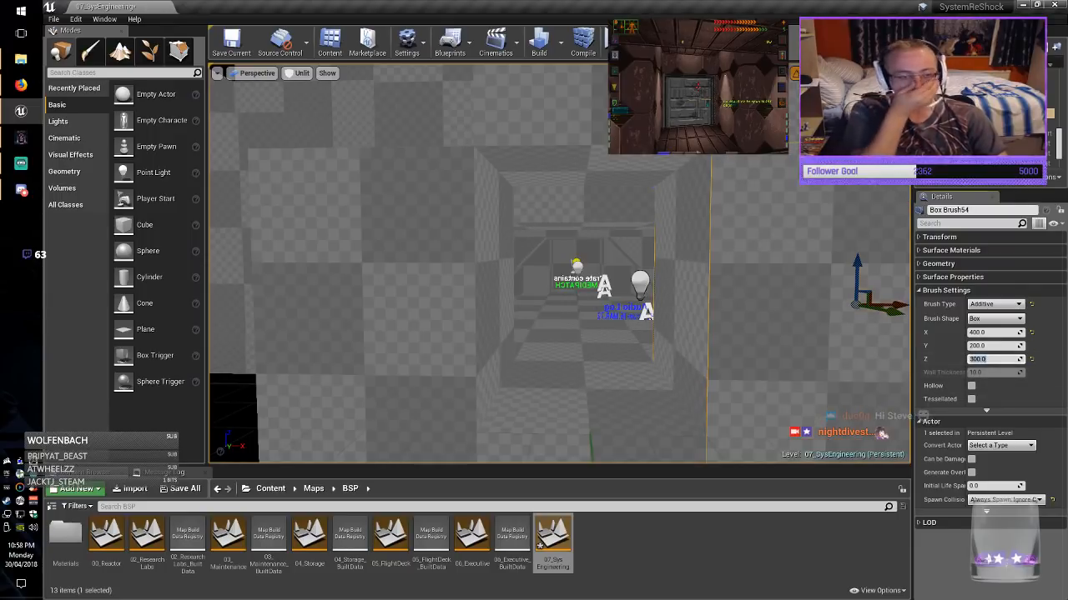
Examine the room around the passage and its remaining wall openings against the reference game.
right_drag(667, 317, 584, 267)
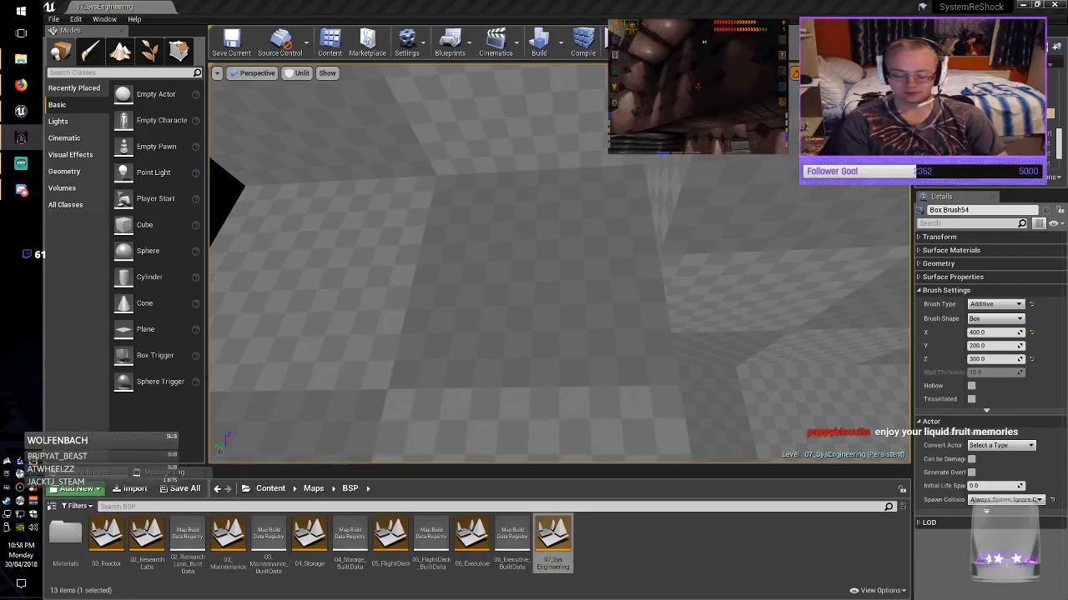
mouse_move(559, 263)
right_down()
mouse_move(534, 250)
mouse_move(630, 238)
mouse_move(517, 208)
mouse_move(672, 210)
right_up()
key(w)
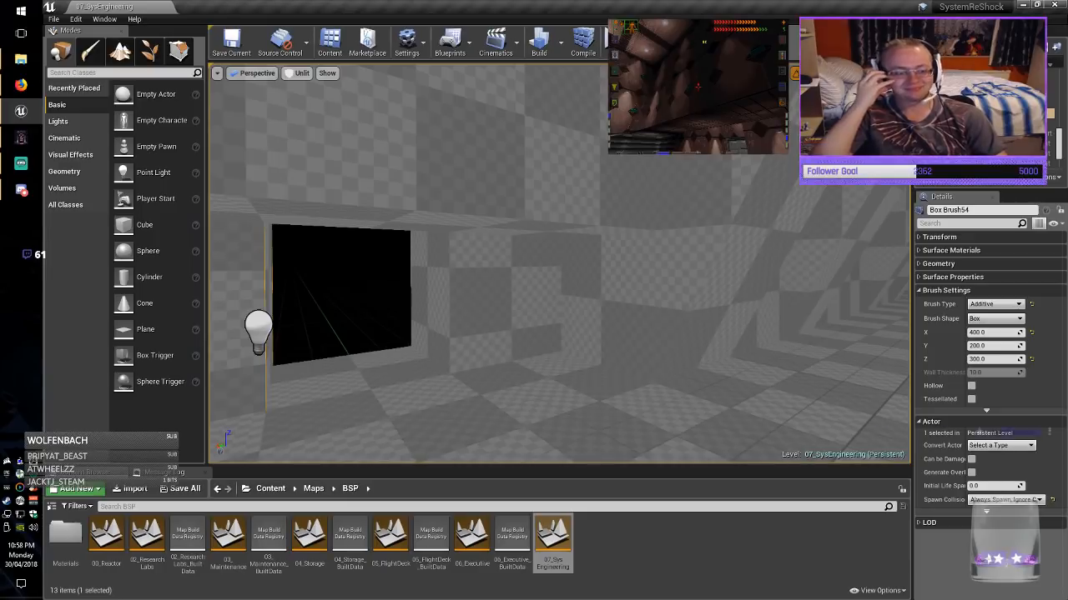
right_drag(558, 262, 580, 263)
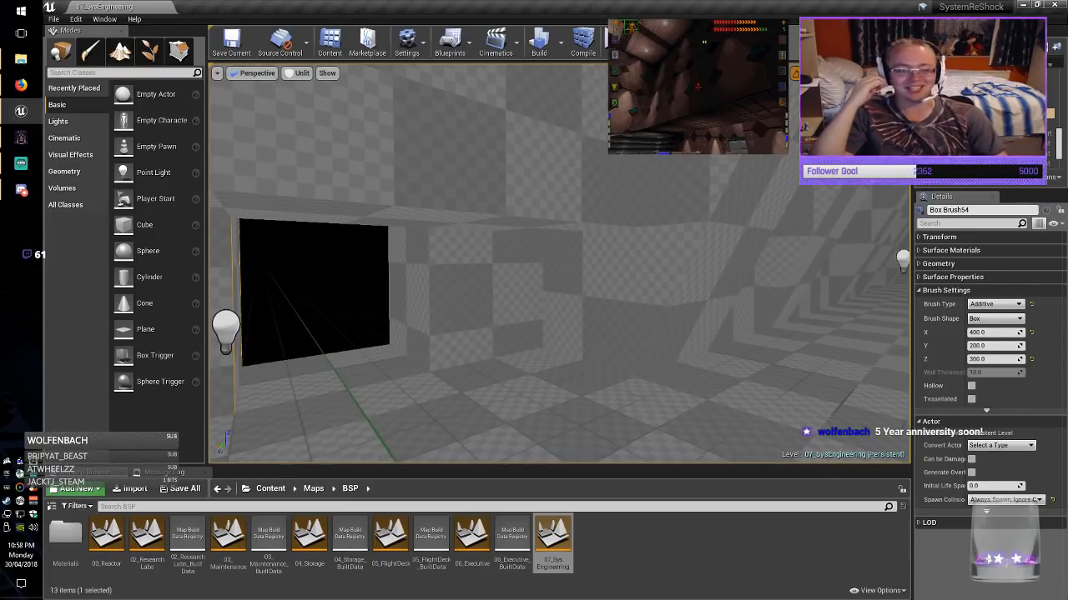
mouse_move(559, 263)
right_down()
mouse_move(542, 271)
mouse_move(650, 271)
mouse_move(563, 262)
mouse_move(529, 279)
mouse_move(556, 263)
mouse_move(588, 263)
mouse_move(498, 263)
mouse_move(701, 260)
right_up()
key(Escape)
key(w)
key(w)
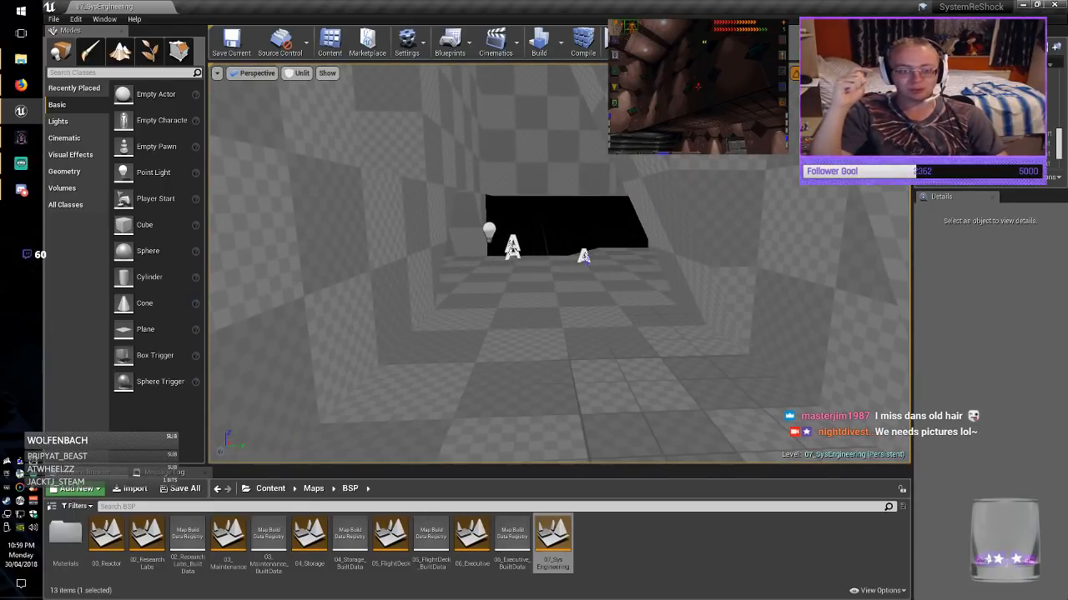
key(w)
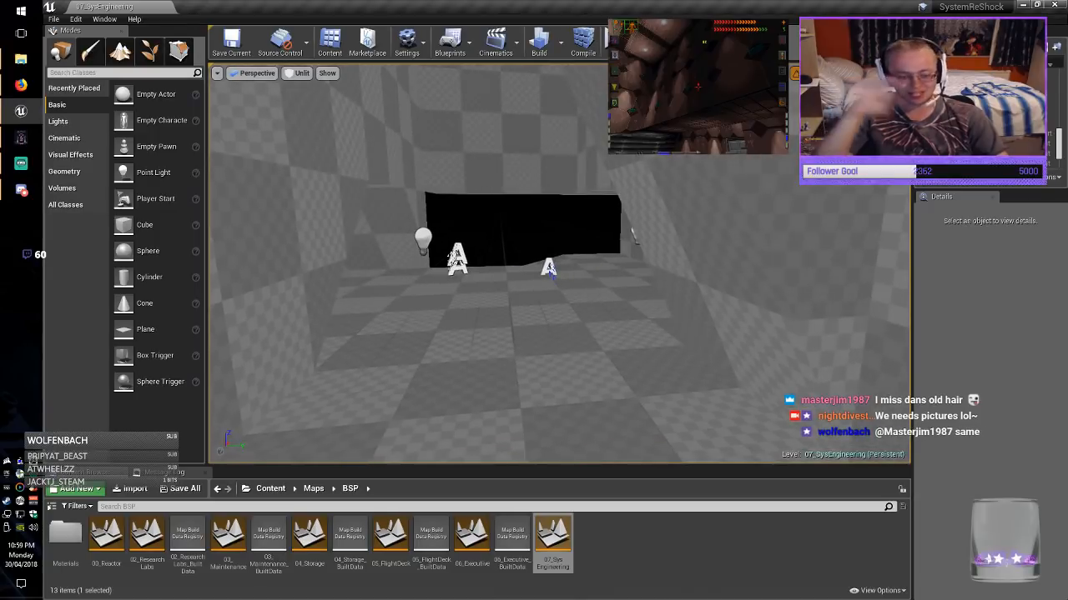
key(w)
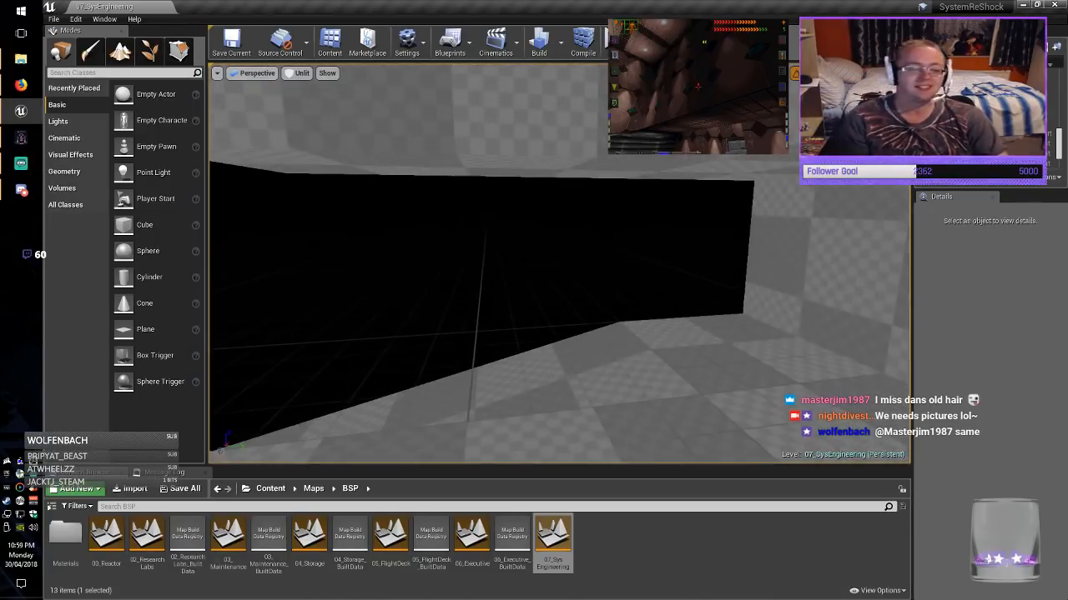
key(w)
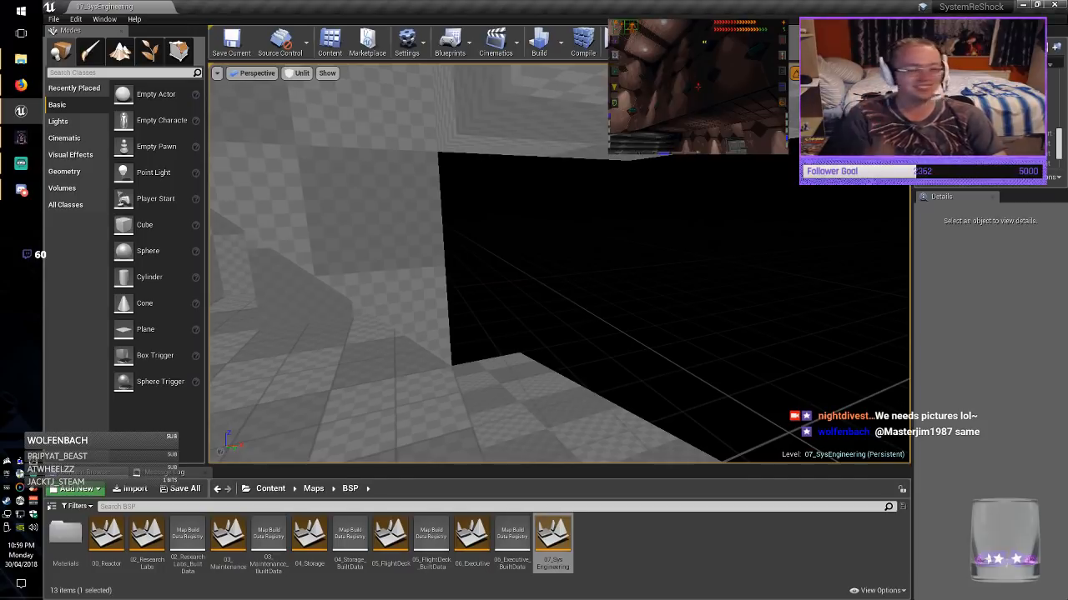
key(w)
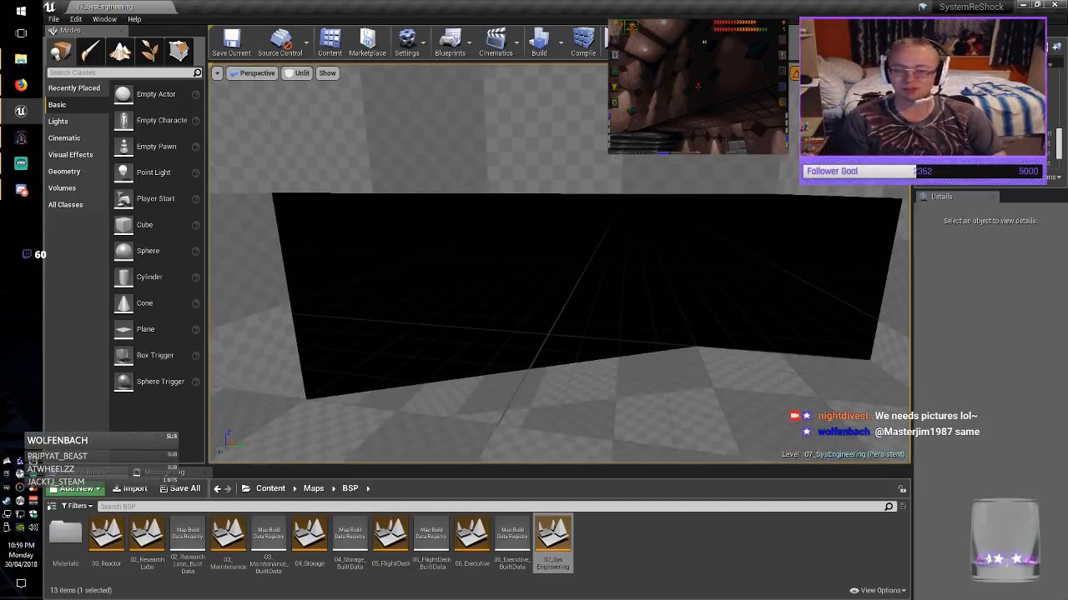
right_drag(559, 263, 736, 269)
key(w)
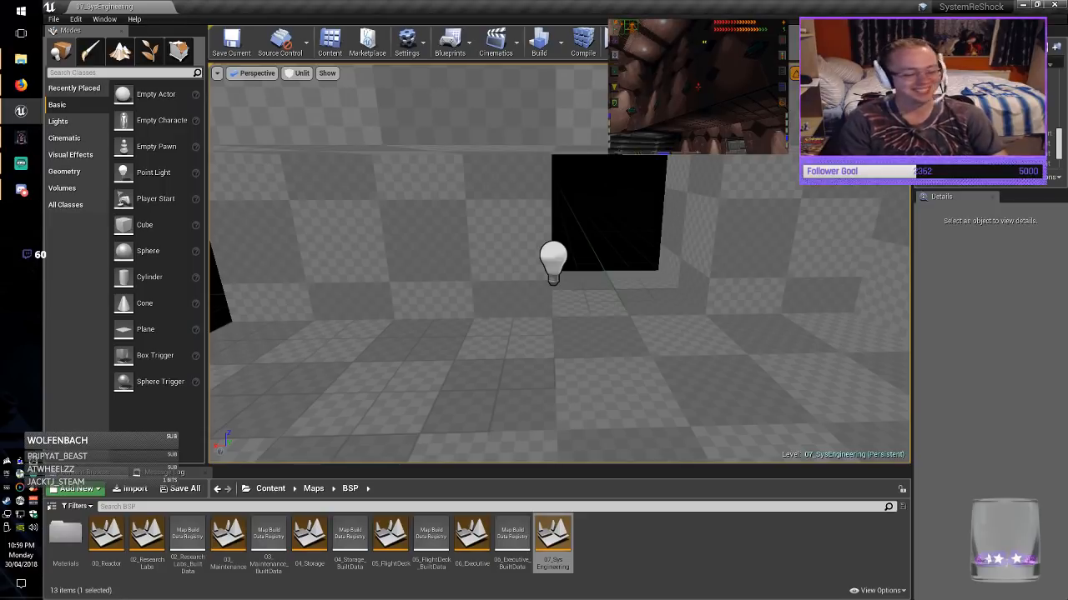
right_drag(735, 269, 594, 267)
click(594, 267)
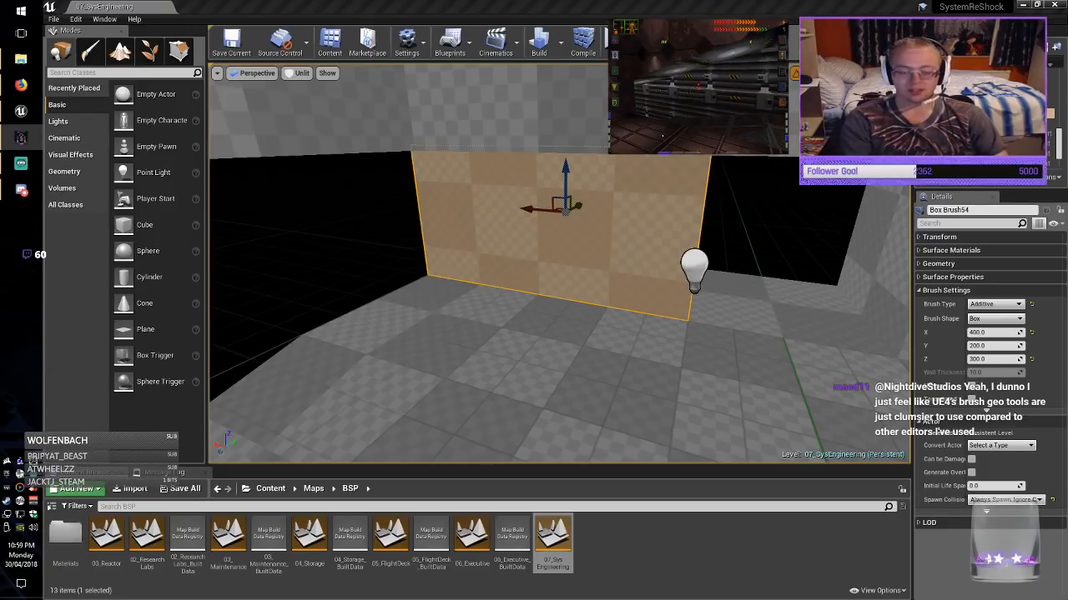
right_drag(559, 267, 275, 259)
key(Escape)
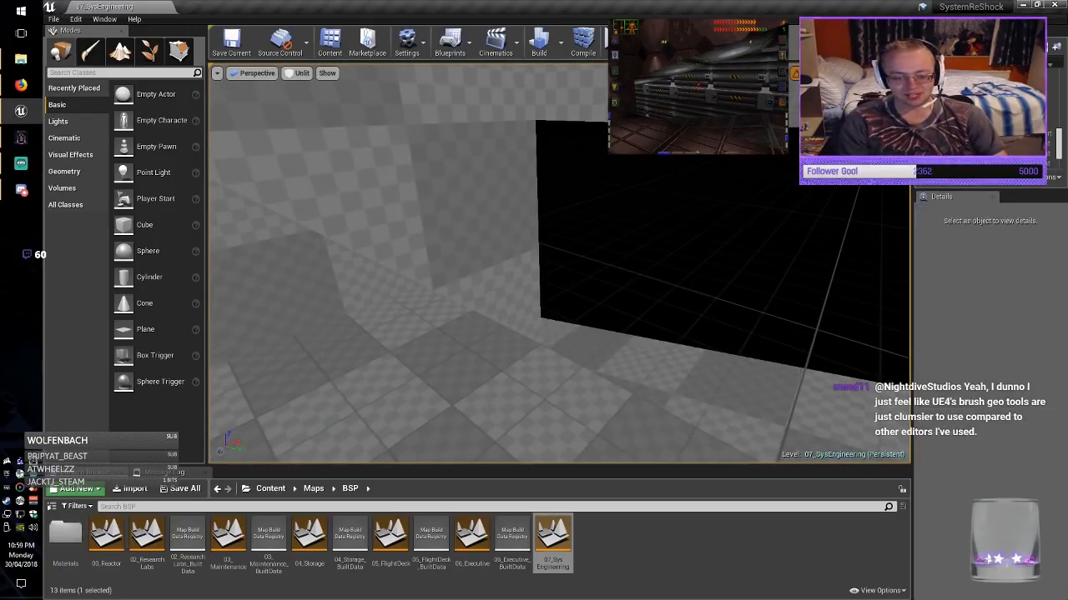
Duplicate the 200 by 800 sloped floor brush outside the wide opening and raise the copy above it.
right_drag(558, 267, 717, 275)
mouse_move(617, 359)
right_down()
mouse_move(575, 346)
mouse_move(500, 359)
mouse_move(692, 363)
right_up()
click(618, 359)
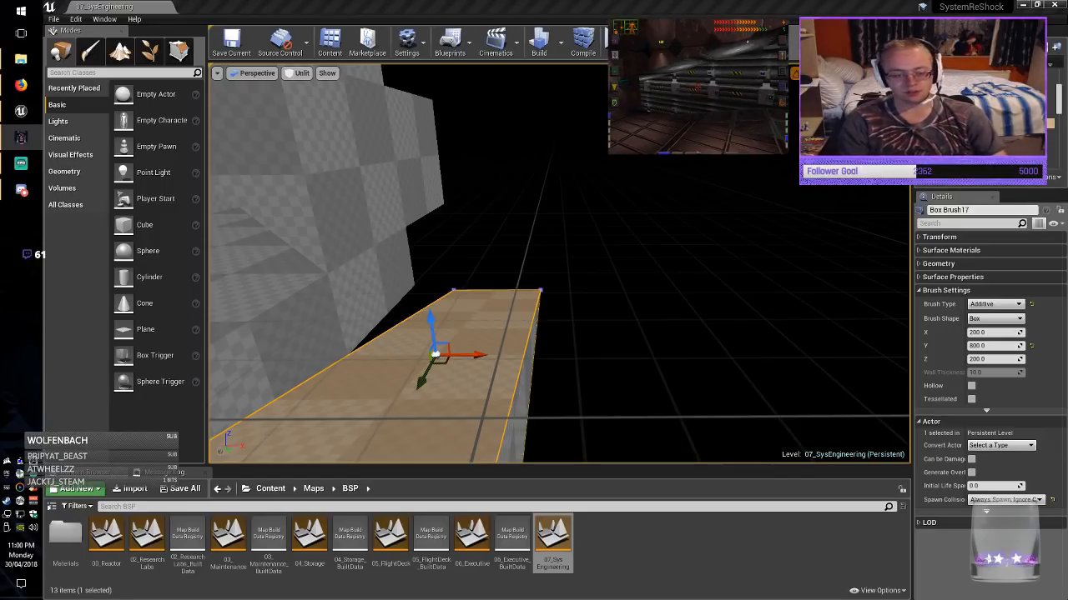
mouse_move(558, 263)
right_down()
mouse_move(375, 288)
mouse_move(355, 304)
mouse_move(357, 250)
right_up()
mouse_move(585, 240)
alt+mouse_down()
mouse_move(587, 98)
mouse_move(586, 127)
alt+mouse_up()
right_drag(587, 127, 576, 79)
Rotate the raised 800-unit copy so it is flipped over as a sloped ceiling above the floor, and save the level.
key(e)
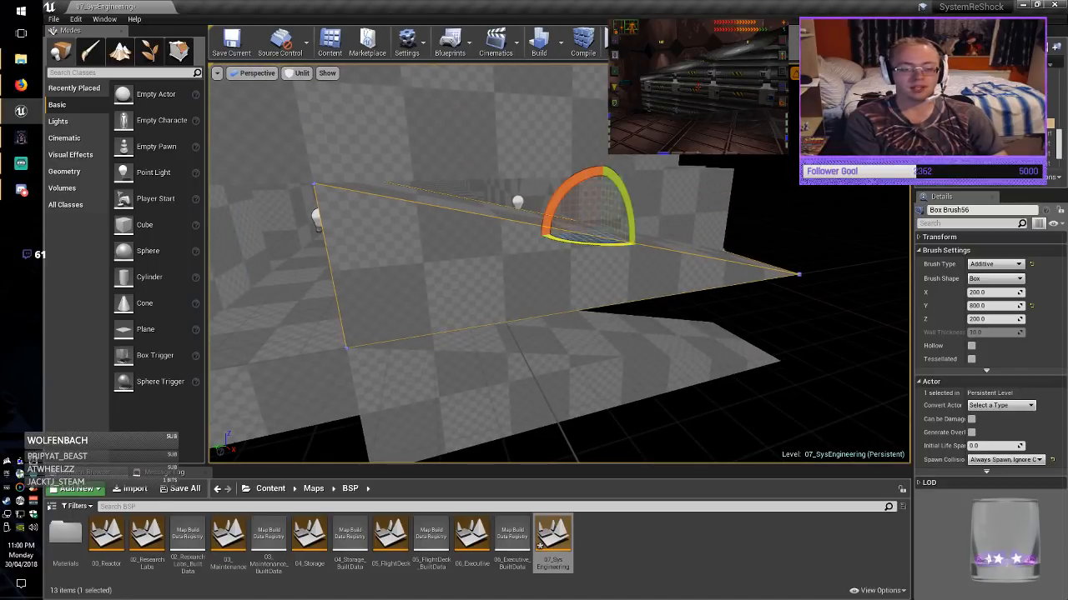
mouse_move(628, 218)
mouse_down()
mouse_move(639, 247)
mouse_move(531, 229)
mouse_move(571, 221)
mouse_up()
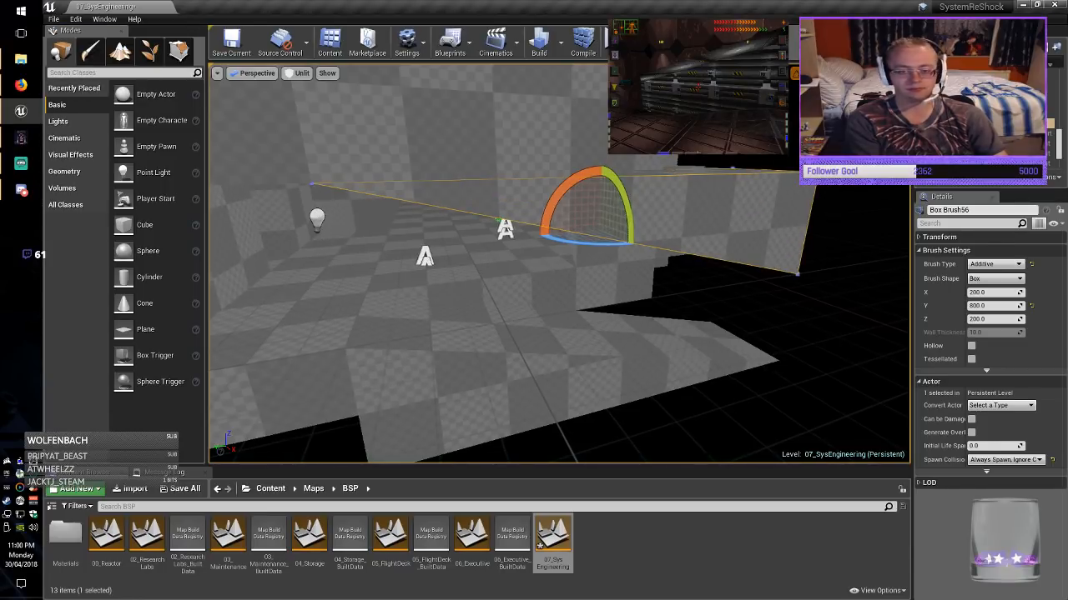
key(Escape)
click(700, 216)
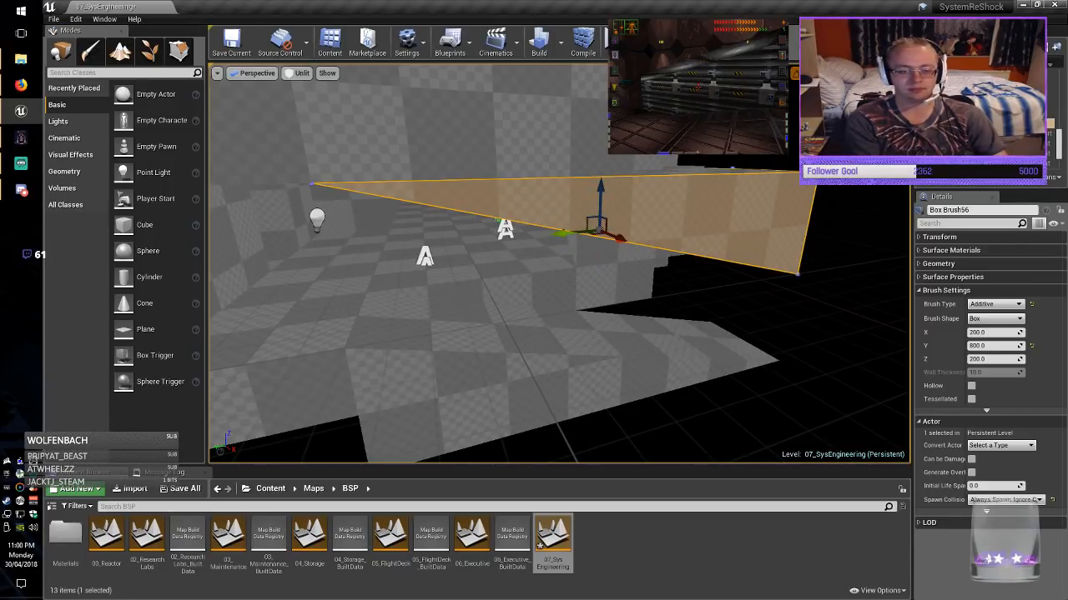
key(Escape)
mouse_move(700, 215)
right_down()
mouse_move(684, 204)
mouse_move(608, 213)
mouse_move(801, 242)
mouse_move(601, 266)
mouse_move(534, 262)
mouse_move(633, 246)
mouse_move(717, 250)
right_up()
key(w)
click(232, 42)
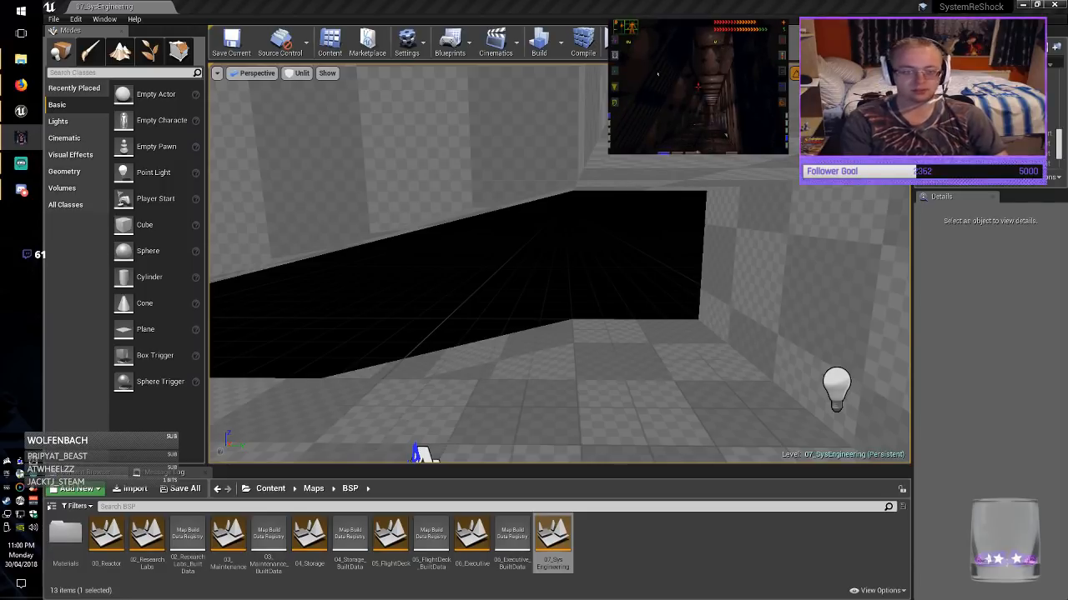
Duplicate the room's 600 by 800 floor brush upward and raise the copy above the walls as a ceiling.
right_drag(558, 264, 533, 317)
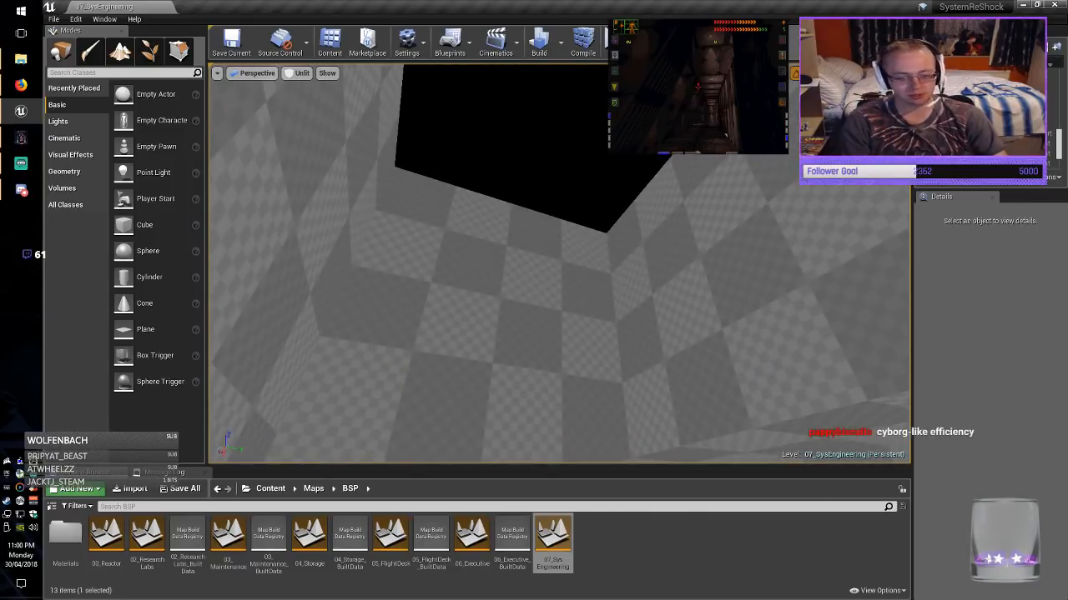
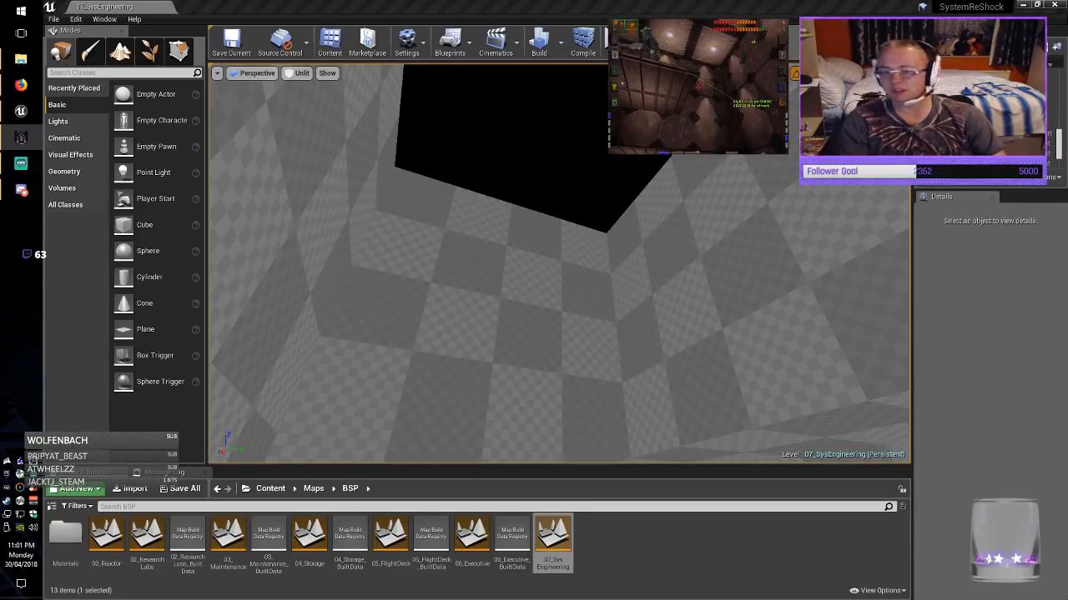
right_drag(558, 267, 633, 252)
click(568, 333)
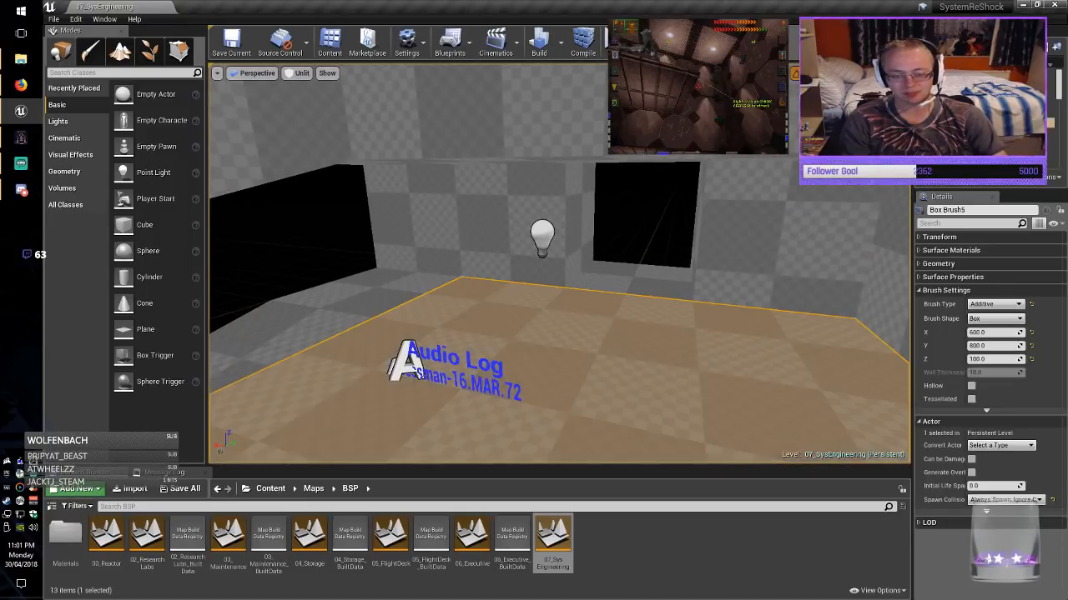
mouse_move(567, 334)
right_down()
mouse_move(717, 259)
mouse_move(575, 284)
mouse_move(647, 283)
mouse_move(517, 309)
right_up()
alt+drag(495, 352, 496, 83)
mouse_move(495, 250)
right_down()
mouse_move(463, 100)
mouse_move(467, 209)
right_up()
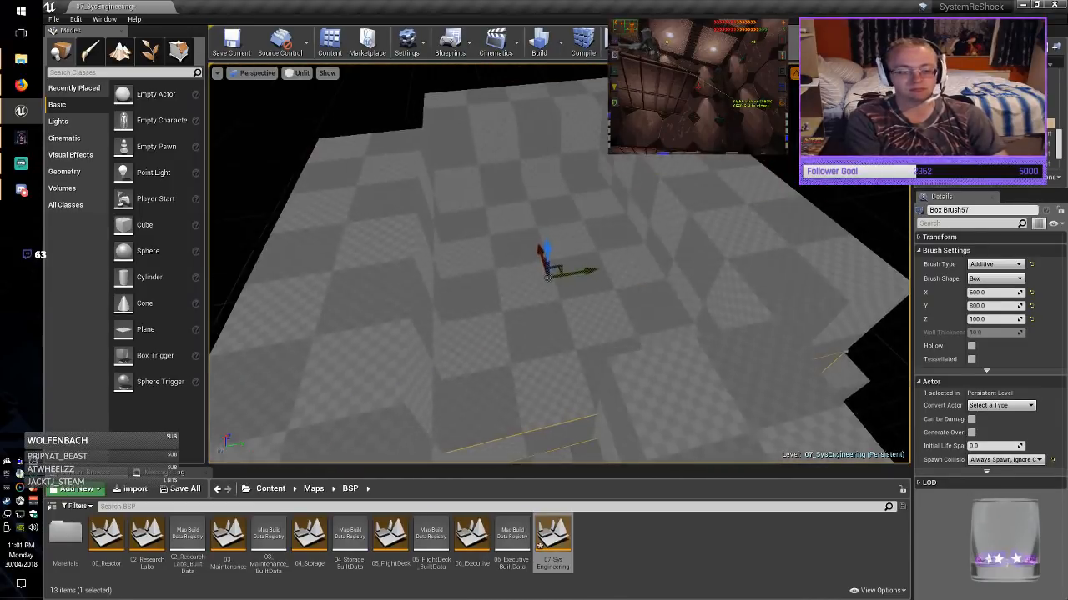
drag(548, 251, 553, 105)
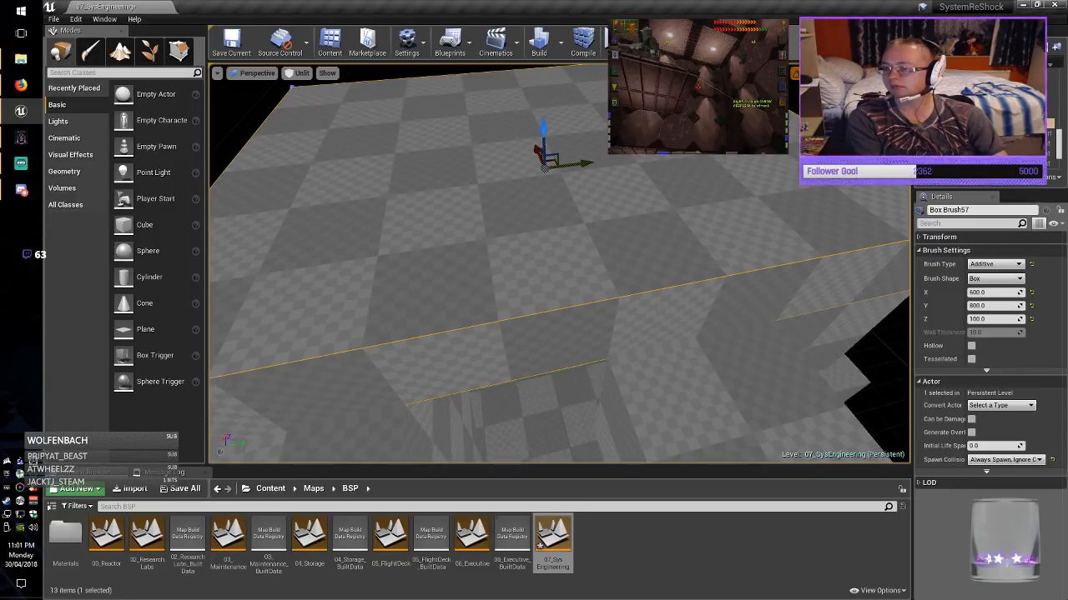
Try an X size of 400 on the raised ceiling brush, and undo the change.
mouse_move(550, 166)
right_down()
mouse_move(509, 125)
mouse_move(584, 159)
mouse_move(558, 167)
mouse_move(567, 92)
mouse_move(617, 125)
mouse_move(576, 83)
mouse_move(563, 167)
mouse_move(576, 126)
mouse_move(543, 150)
mouse_move(617, 192)
mouse_move(576, 184)
mouse_move(609, 192)
mouse_move(651, 175)
mouse_move(661, 152)
right_up()
click(563, 167)
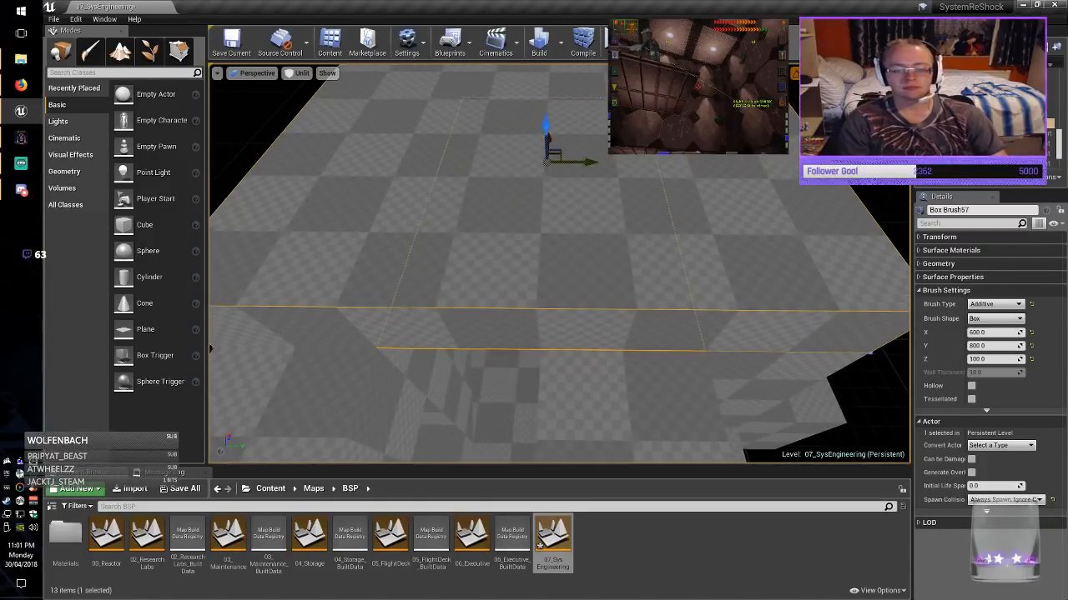
click(991, 333)
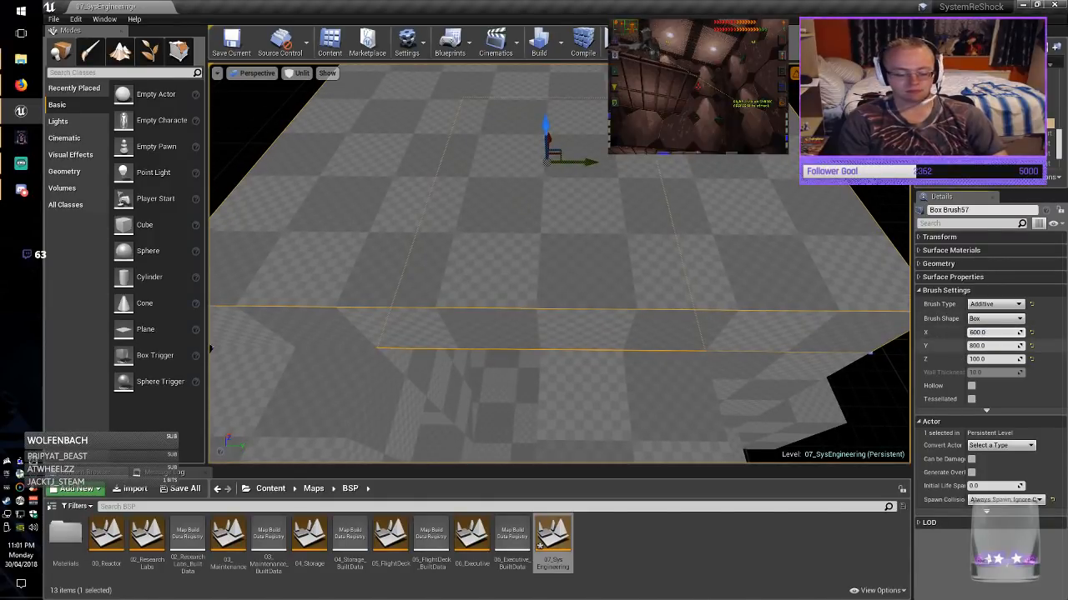
text(400)
key(Return)
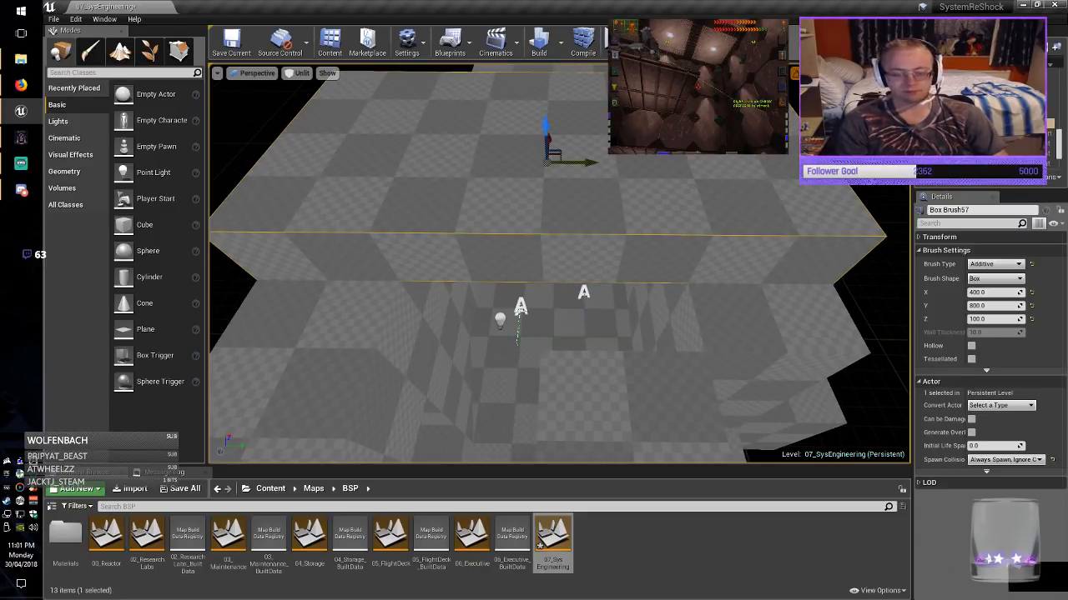
key(ctrl+z)
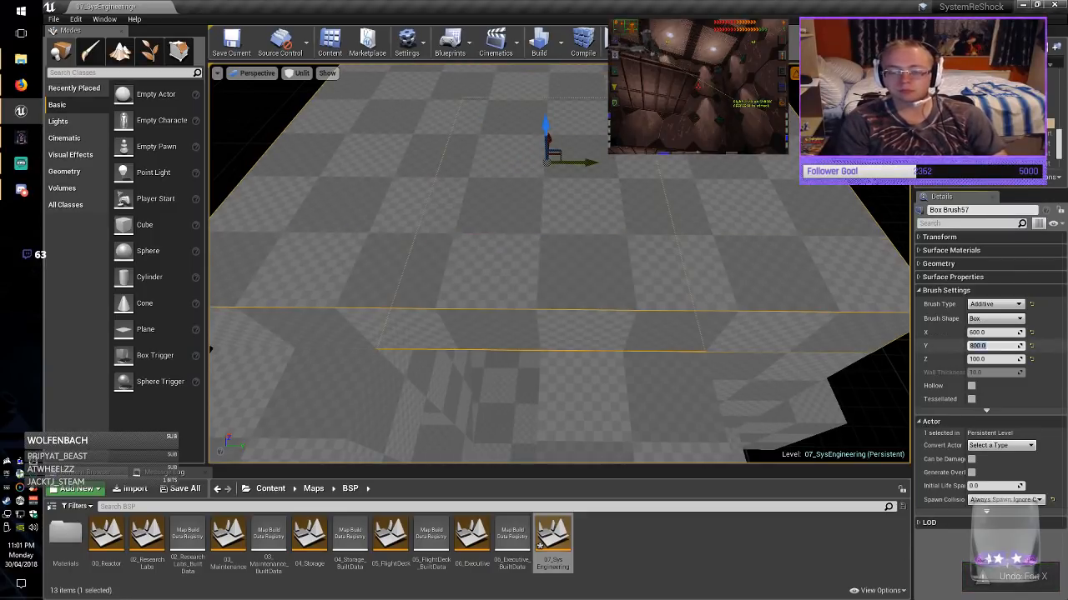
Set the Y size of the raised ceiling brush to 400.
key(Delete)
text(4)
key(Return)
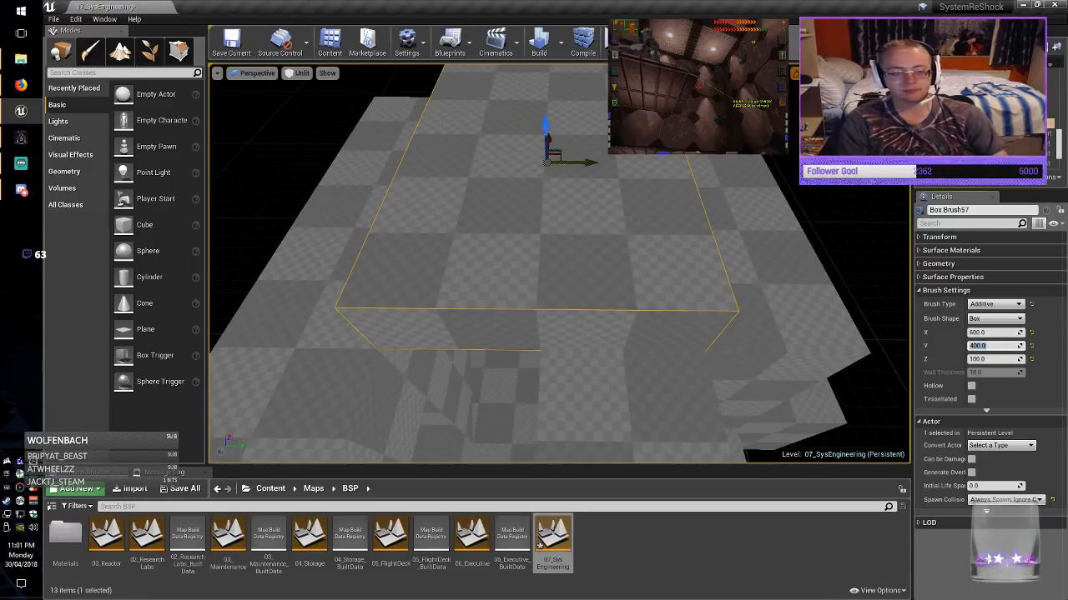
Duplicate the 600 by 400 ceiling brush along X to extend the ceiling over the adjacent area.
mouse_move(559, 275)
right_down()
mouse_move(559, 201)
mouse_move(554, 276)
mouse_move(546, 233)
mouse_move(492, 200)
mouse_move(425, 208)
mouse_move(444, 208)
mouse_move(434, 221)
mouse_move(467, 250)
right_up()
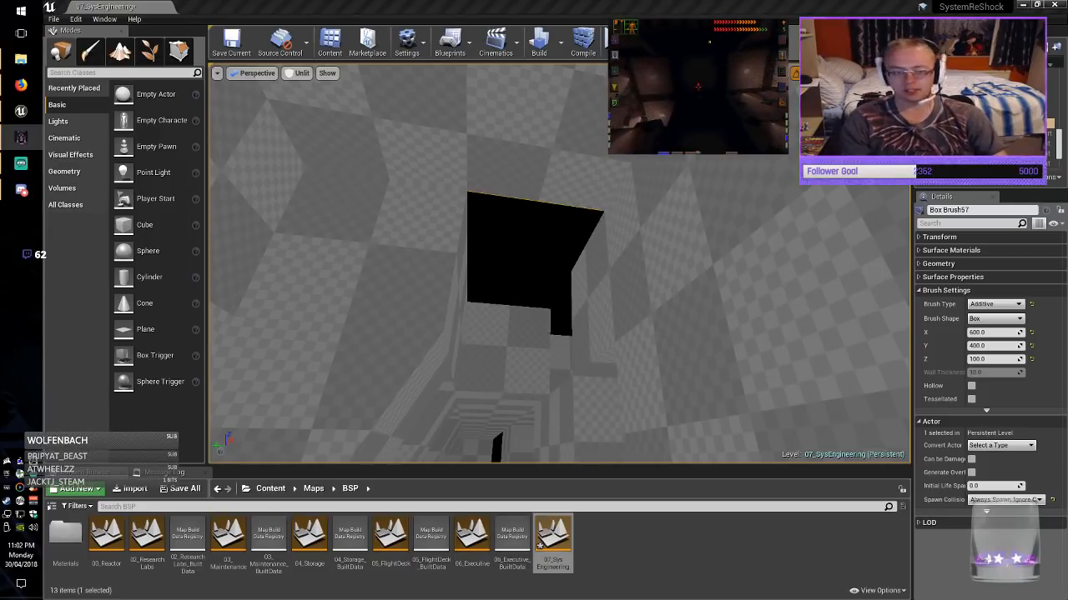
click(450, 150)
mouse_move(450, 150)
right_down()
mouse_move(458, 109)
mouse_move(467, 251)
mouse_move(383, 267)
right_up()
key(d)
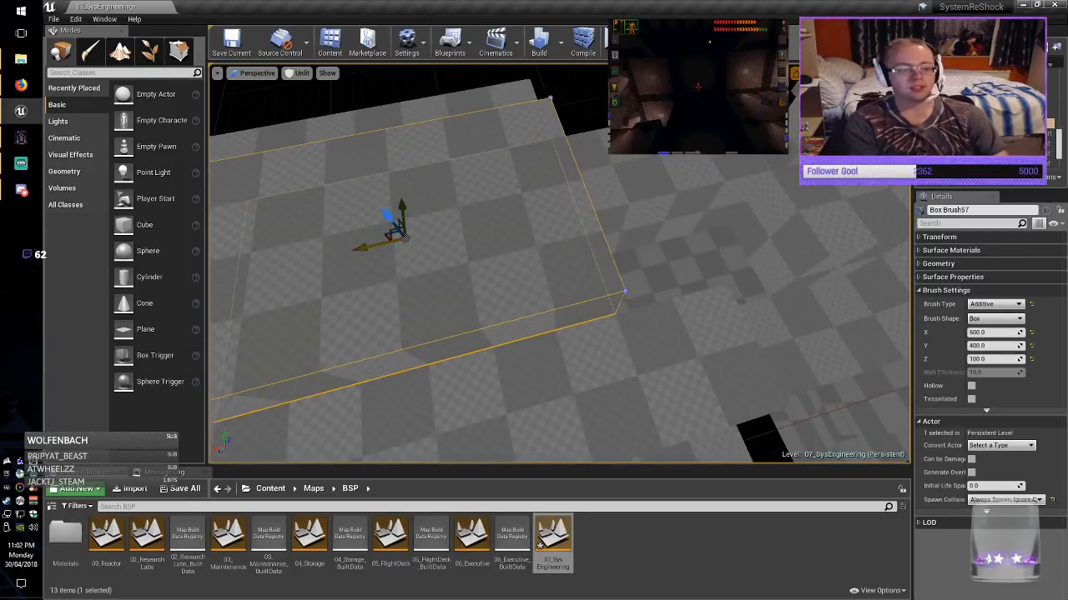
alt+drag(358, 249, 520, 238)
mouse_move(520, 239)
right_down()
mouse_move(467, 212)
mouse_move(550, 260)
right_up()
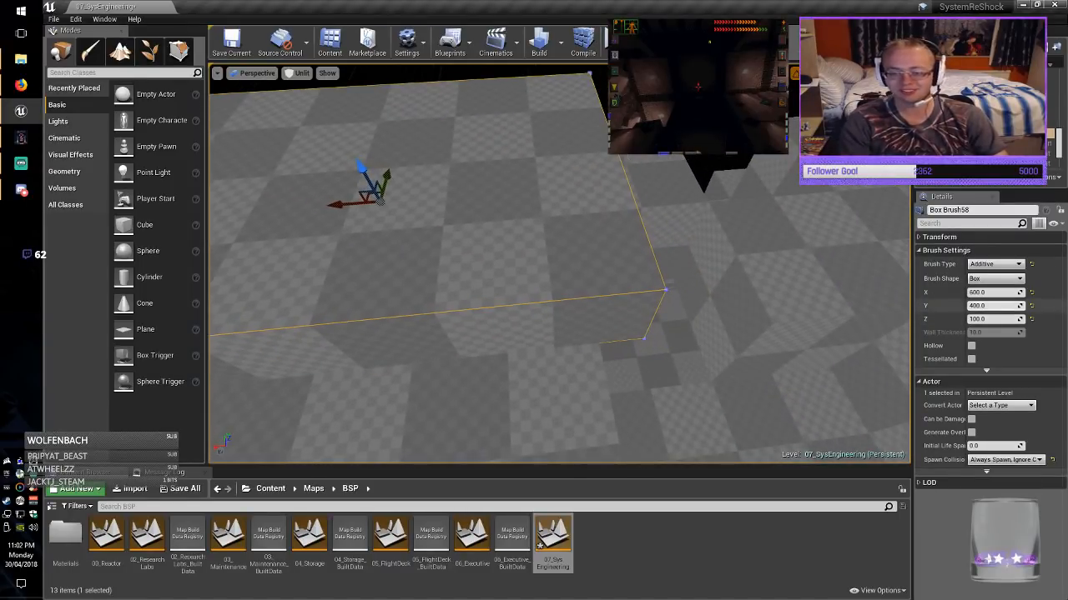
Set the X size of the duplicated ceiling brush to 400 and move it along X into line with the gap.
click(988, 292)
text(400)
key(Return)
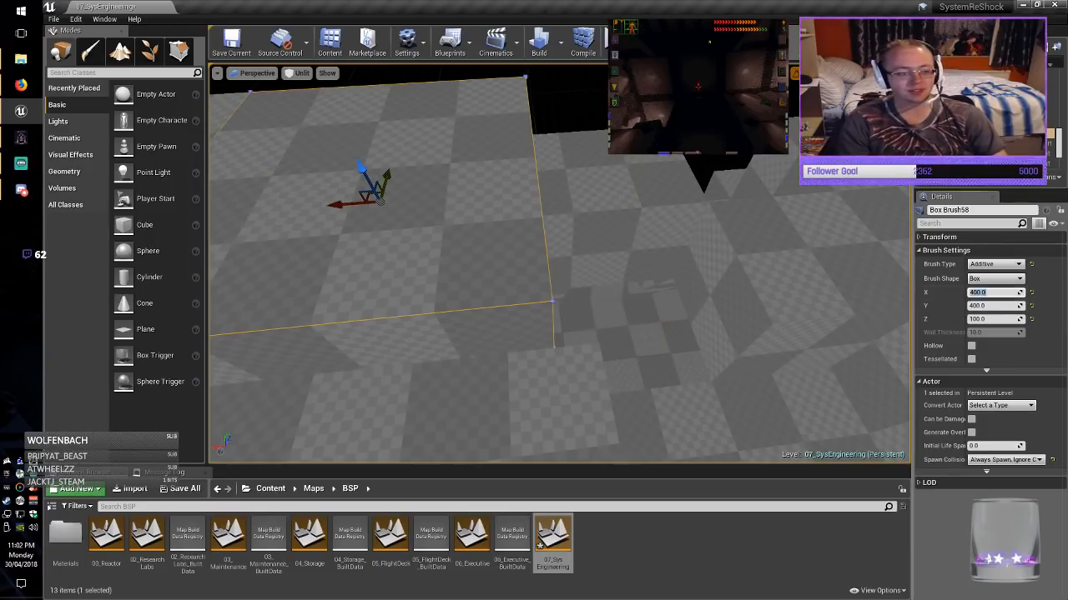
drag(342, 205, 494, 189)
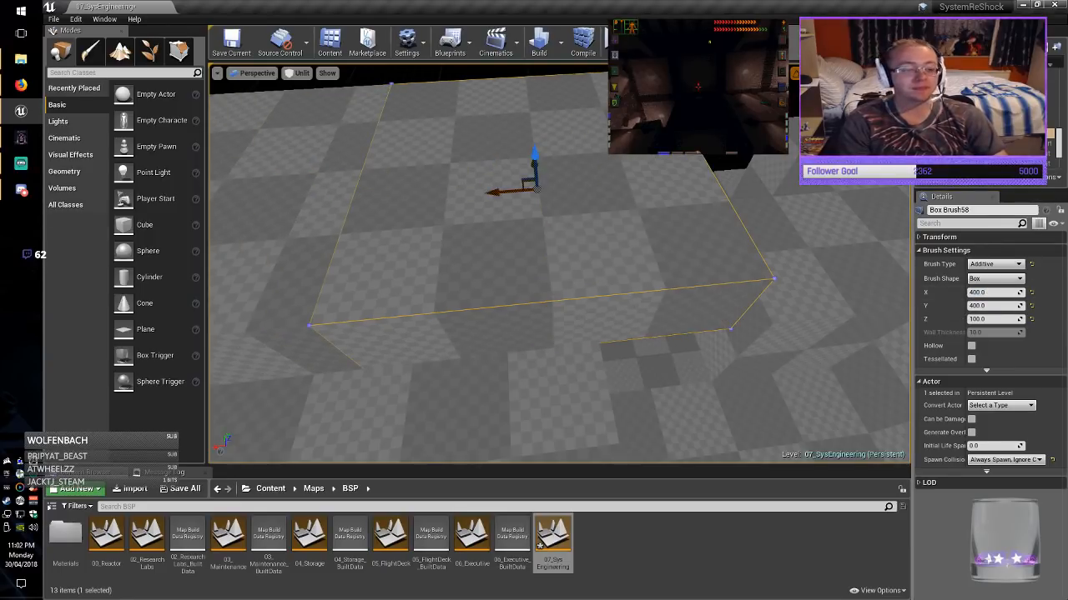
mouse_move(494, 188)
right_down()
mouse_move(460, 176)
mouse_move(503, 194)
right_up()
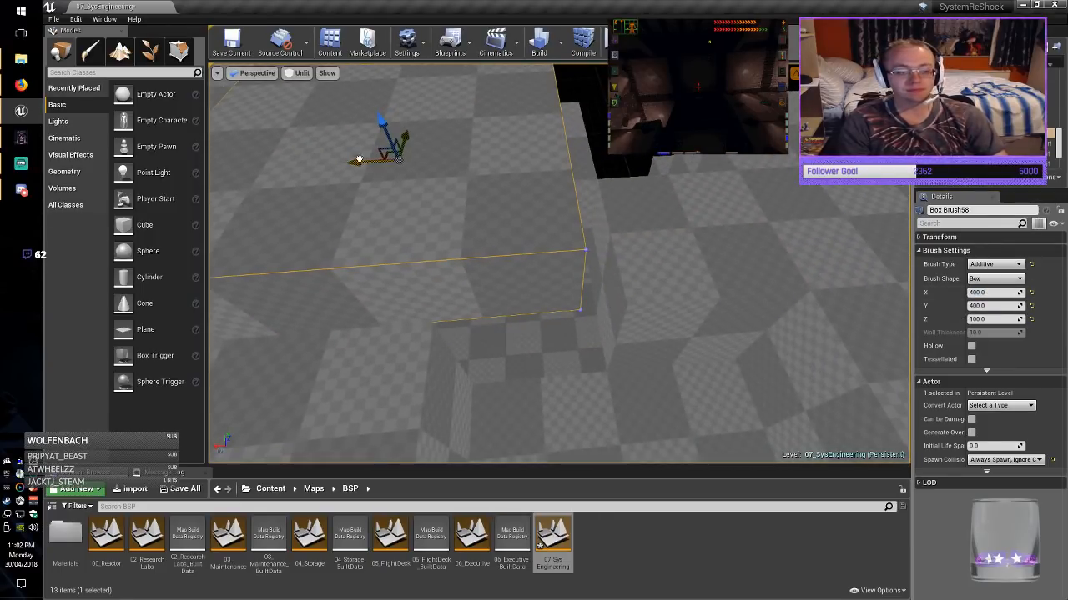
drag(360, 159, 401, 156)
Reduce the 400 by 400 ceiling brush to a Y size of 200 and duplicate it along Y.
right_drag(401, 156, 517, 158)
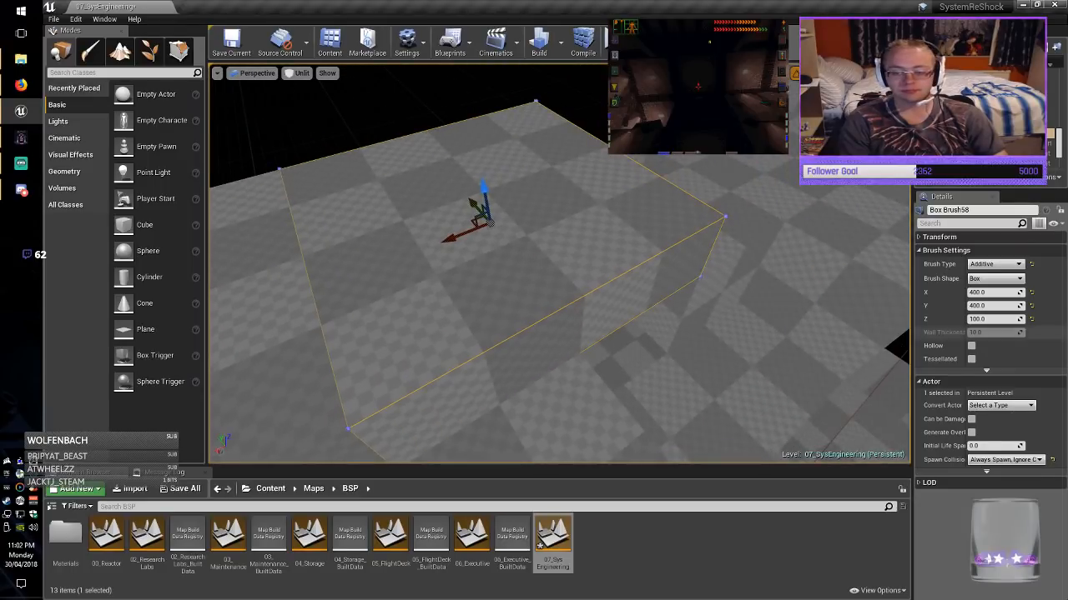
key(Return)
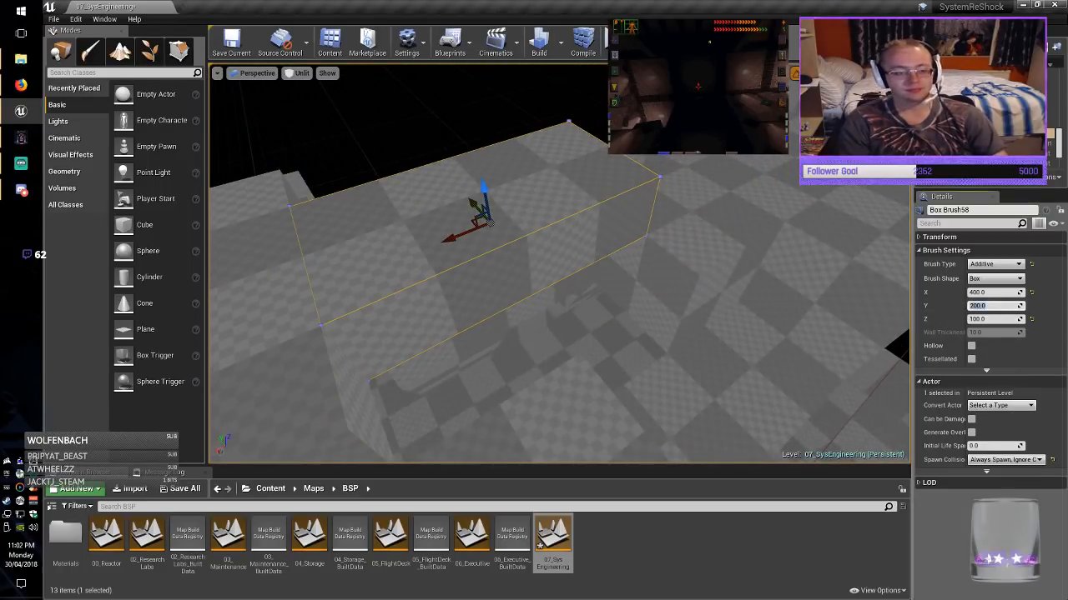
drag(475, 204, 634, 385)
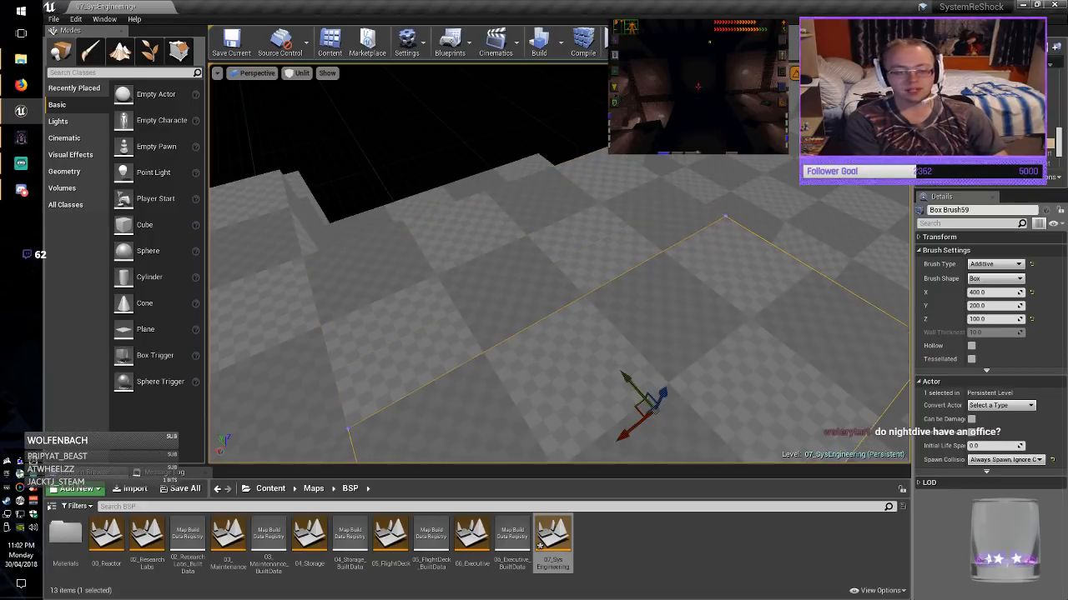
Resize the duplicated ceiling brush to 200 in X and 400 in Y.
click(993, 306)
click(993, 319)
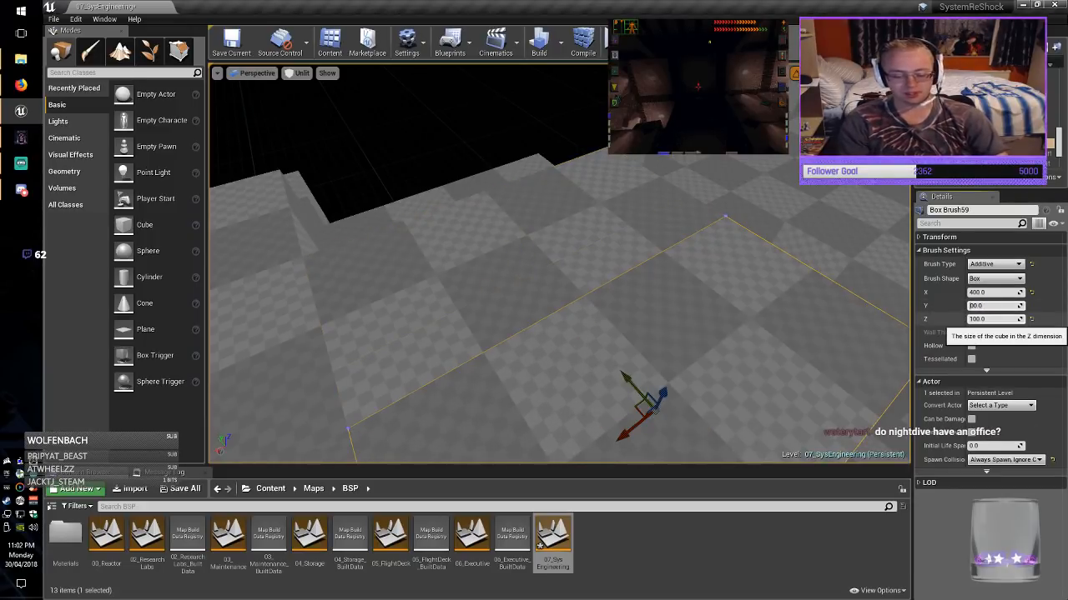
text(4)
key(Return)
key(shift+Tab)
key(Return)
Slide the 200 by 400 ceiling brush along X to cover the adjoining opening, and deselect it.
mouse_move(792, 308)
right_down()
mouse_move(692, 359)
mouse_move(667, 342)
right_up()
key(d)
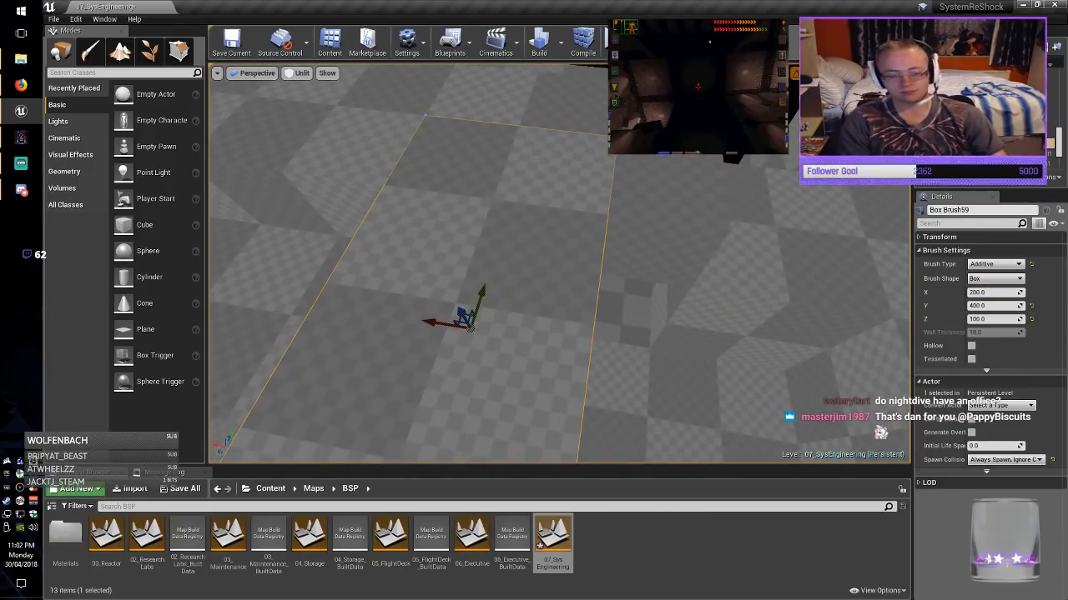
right_drag(469, 397, 469, 417)
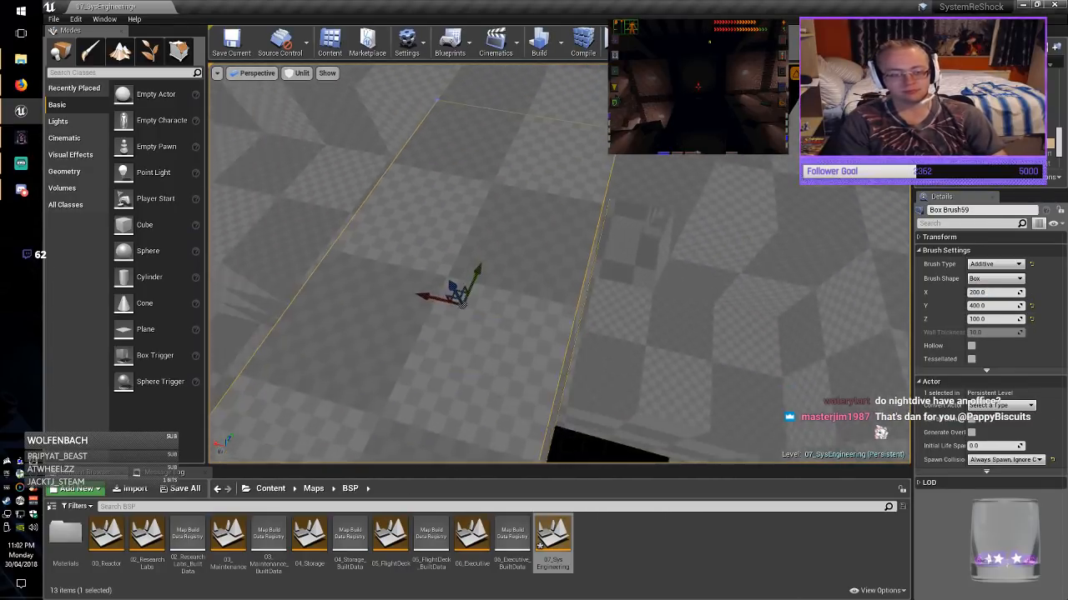
drag(435, 298, 535, 317)
right_drag(535, 316, 554, 321)
key(Escape)
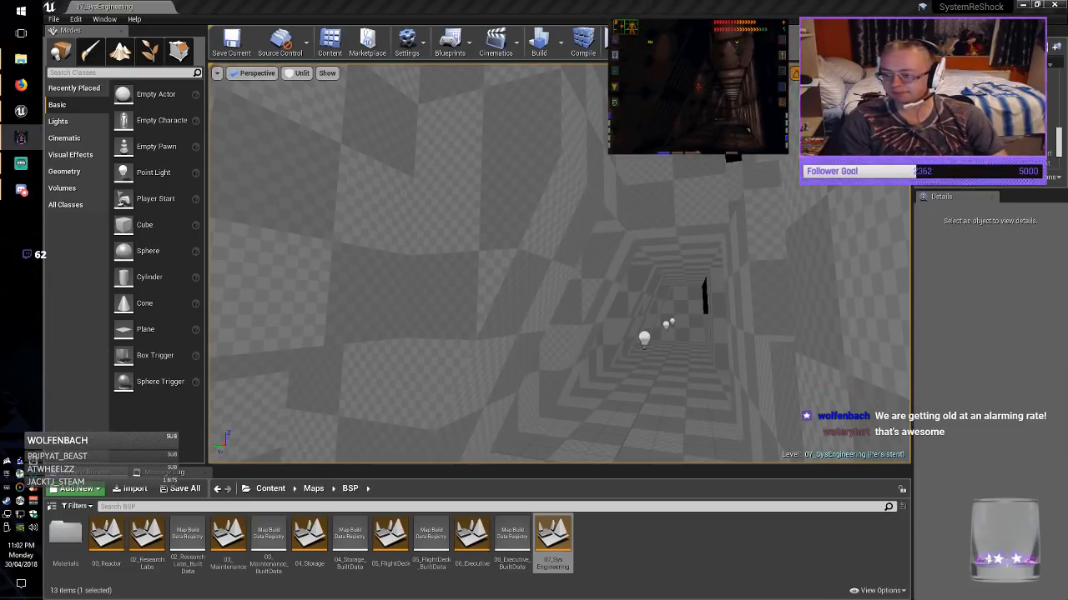
Inspect the new ceiling from inside the corridor and save the current level.
key(s)
mouse_move(559, 264)
right_down()
mouse_move(563, 284)
mouse_move(580, 285)
mouse_move(570, 290)
mouse_move(570, 250)
right_up()
key(w)
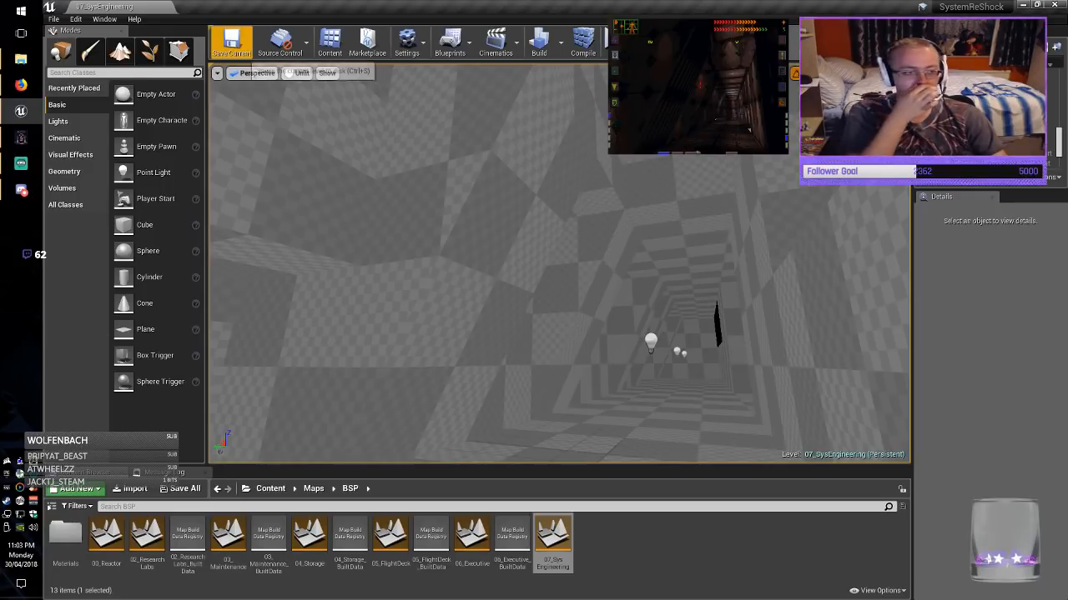
click(231, 41)
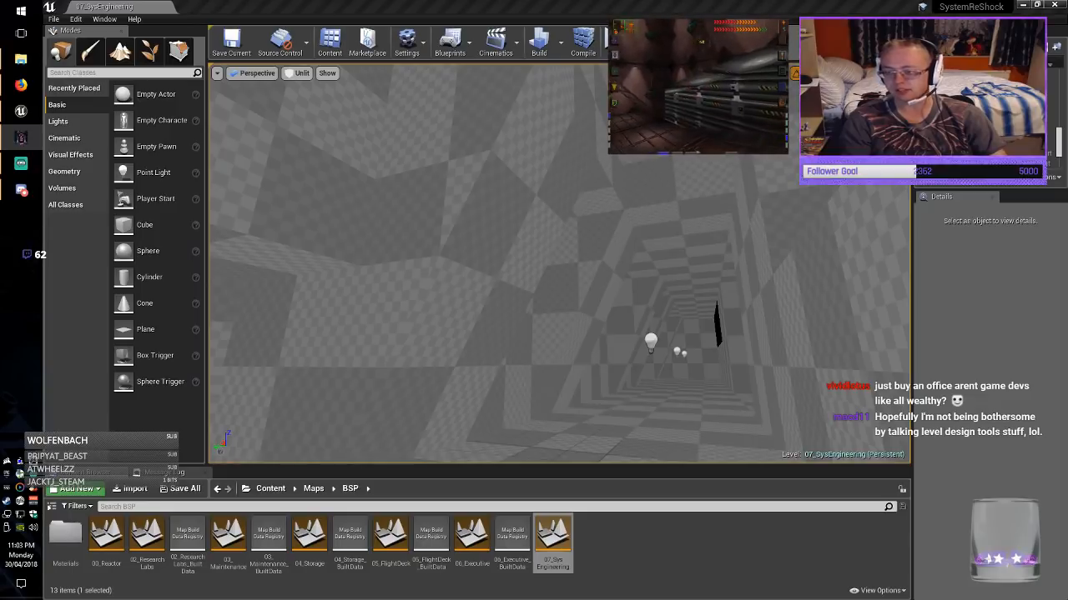
Find the Text Render actor with the search term "text" and place one high on the room's wall near the corner.
right_drag(559, 264, 625, 246)
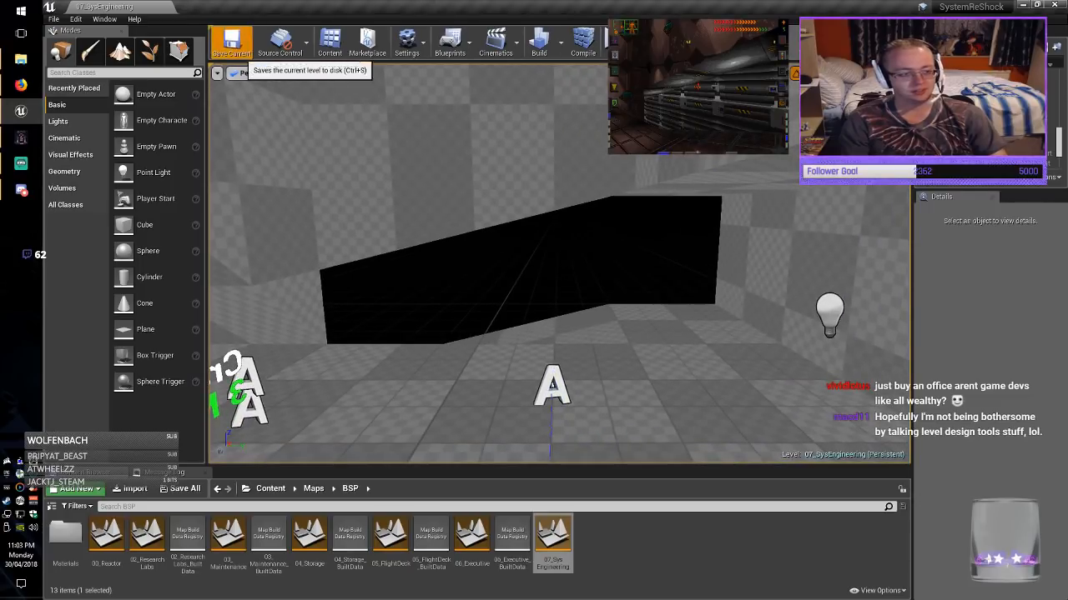
right_drag(551, 250, 805, 200)
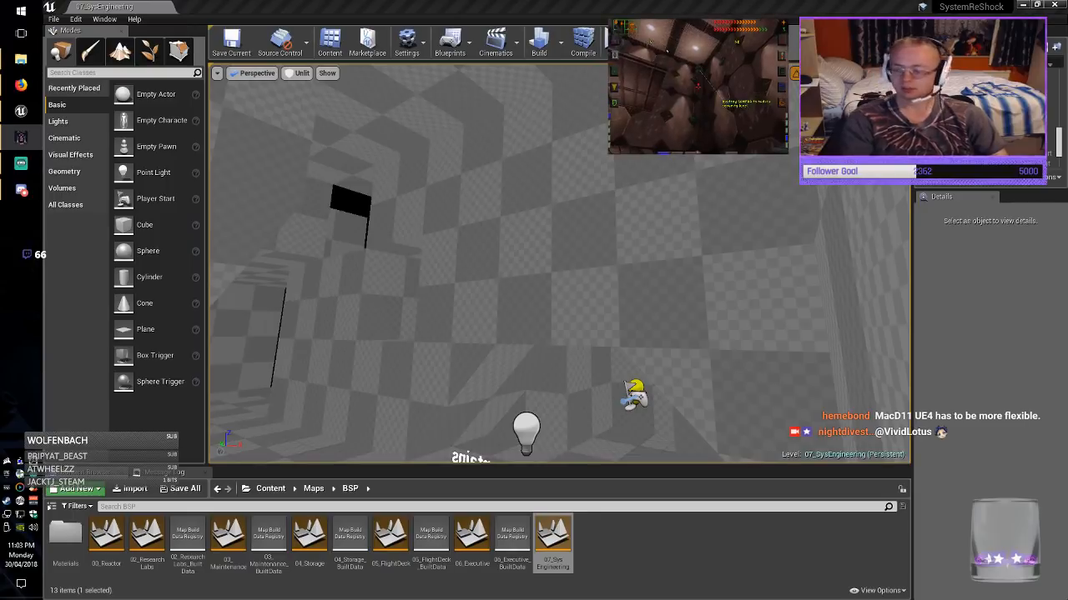
mouse_move(559, 267)
right_down()
mouse_move(534, 276)
mouse_move(600, 250)
mouse_move(551, 275)
mouse_move(567, 267)
mouse_move(559, 271)
right_up()
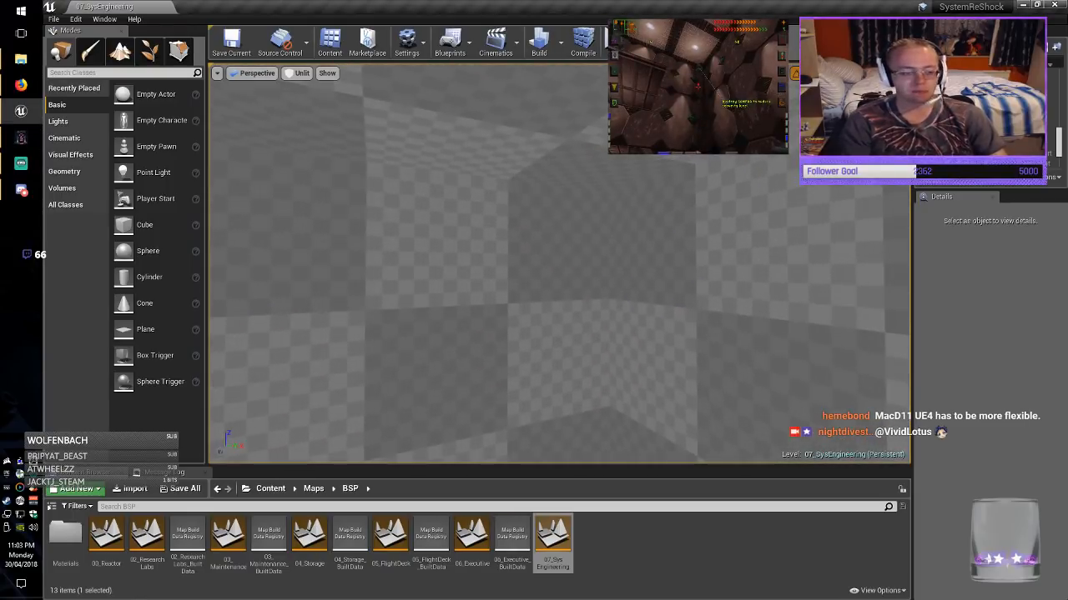
text(text)
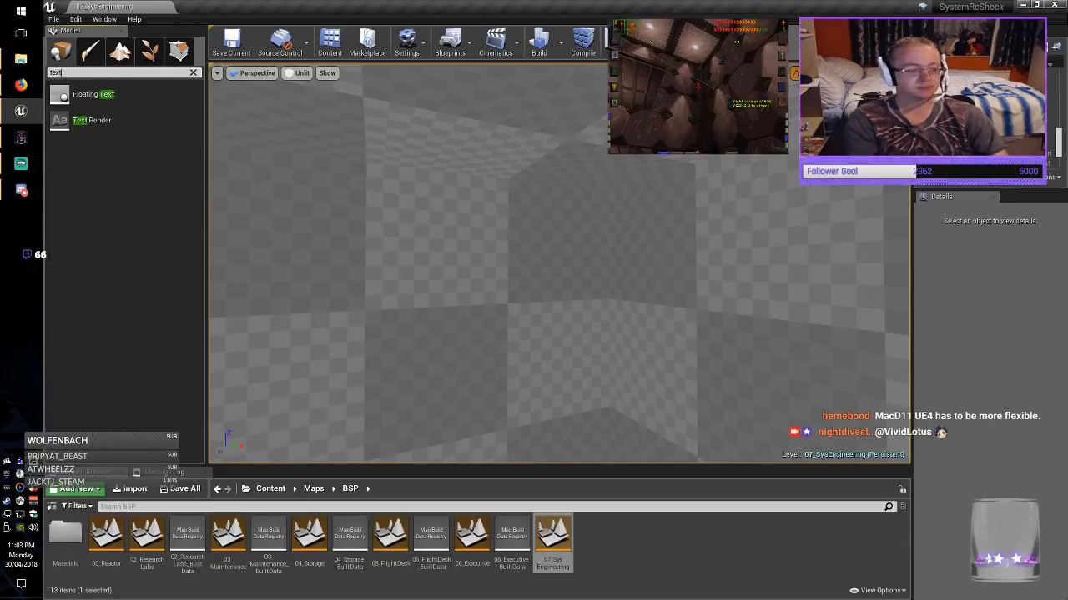
drag(92, 120, 514, 199)
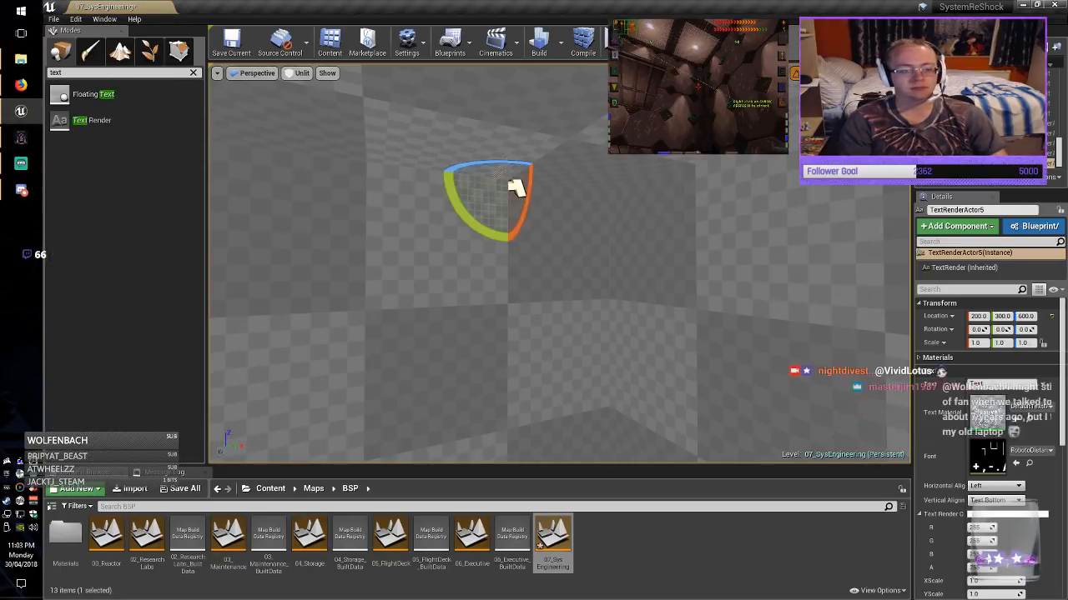
Rotate the text actor about its vertical axis to face the room and lower it to Z 550.
drag(499, 163, 416, 163)
scroll(560, 263, up, 4)
key(r)
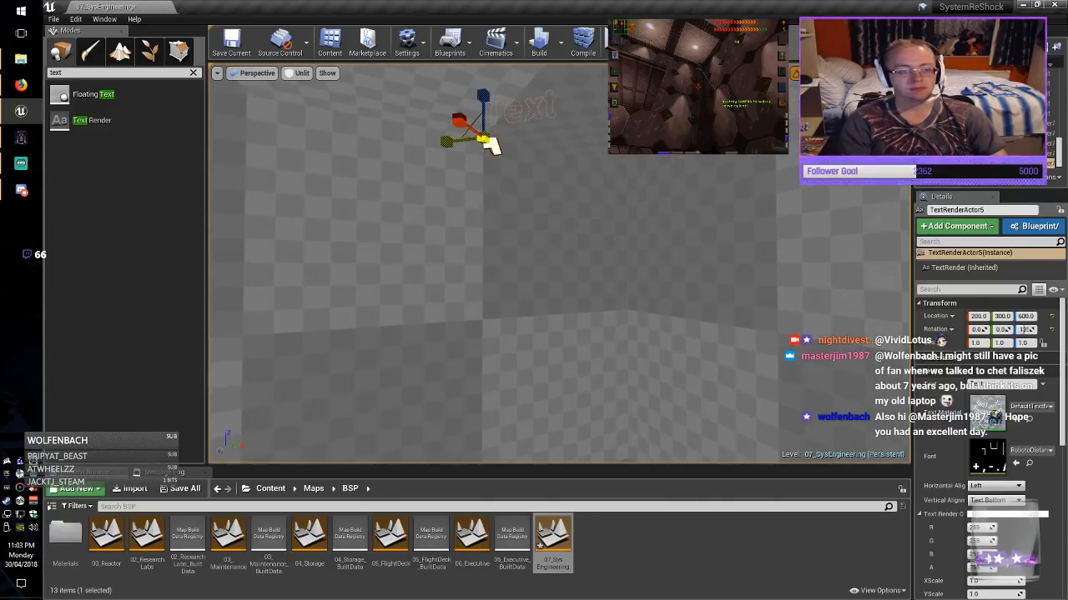
drag(486, 121, 492, 166)
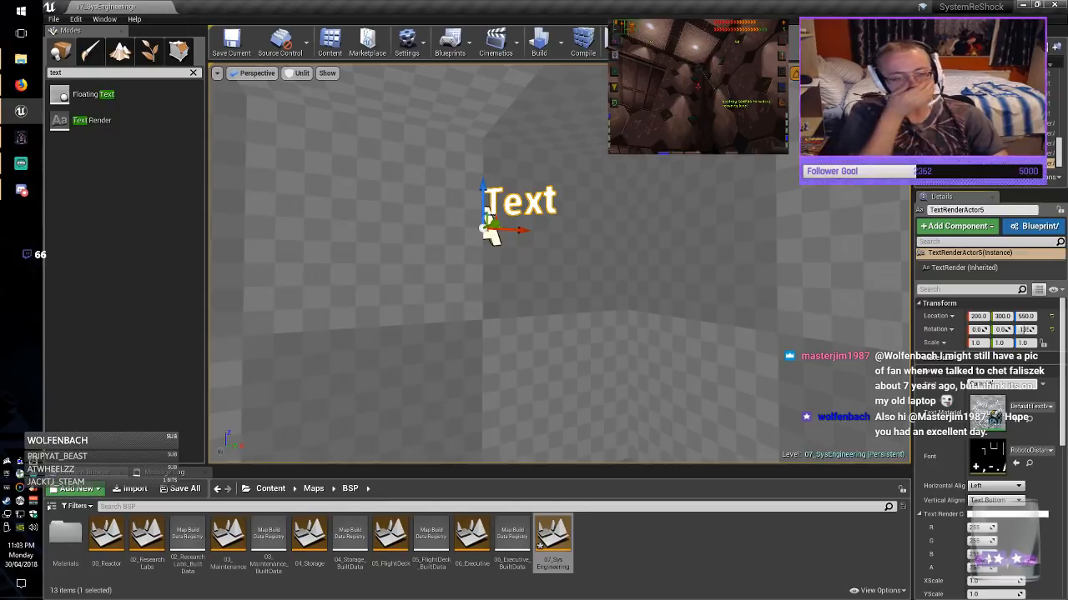
Set the text actor's text to "Camera" and its render colour to yellow.
key(Return)
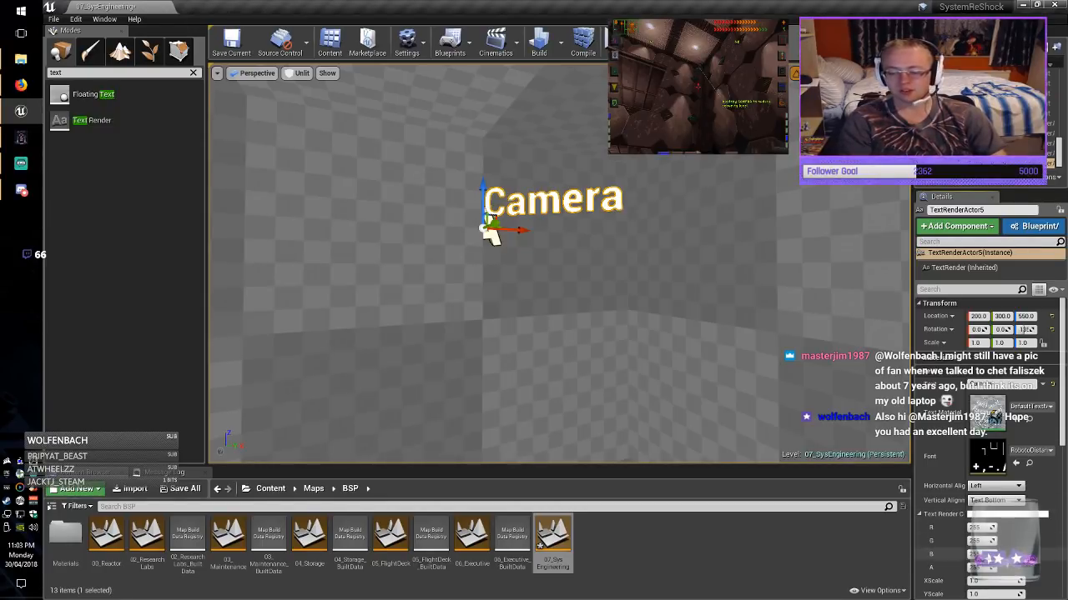
drag(978, 555, 934, 555)
Move the Camera label along X and raise it toward the ceiling in the room's corner, and deselect it.
right_drag(559, 263, 621, 204)
key(w)
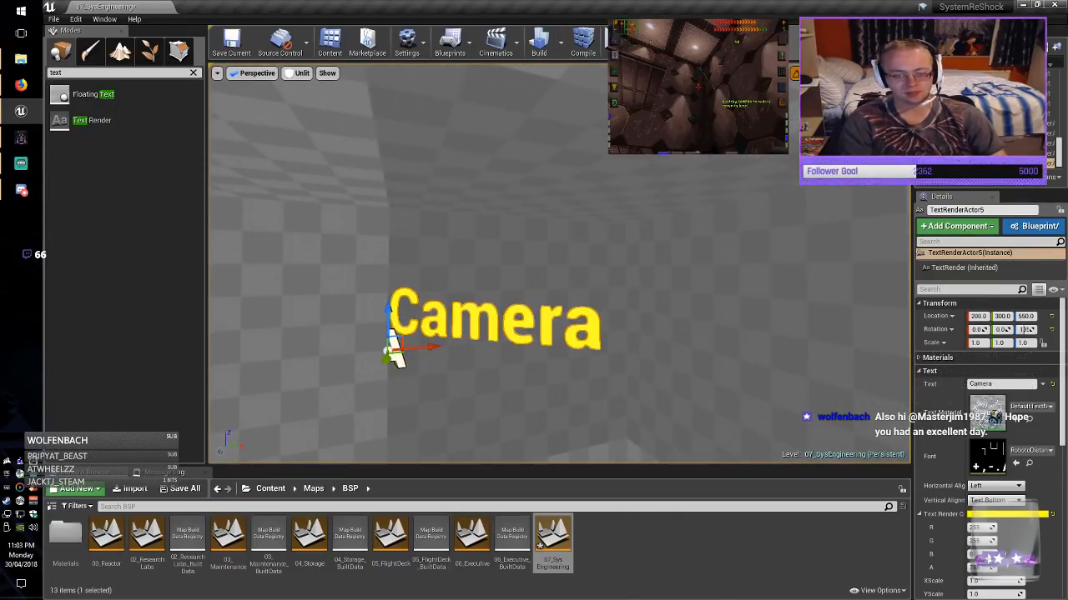
key(d)
right_drag(558, 263, 533, 293)
drag(421, 296, 537, 298)
drag(489, 267, 490, 199)
key(Escape)
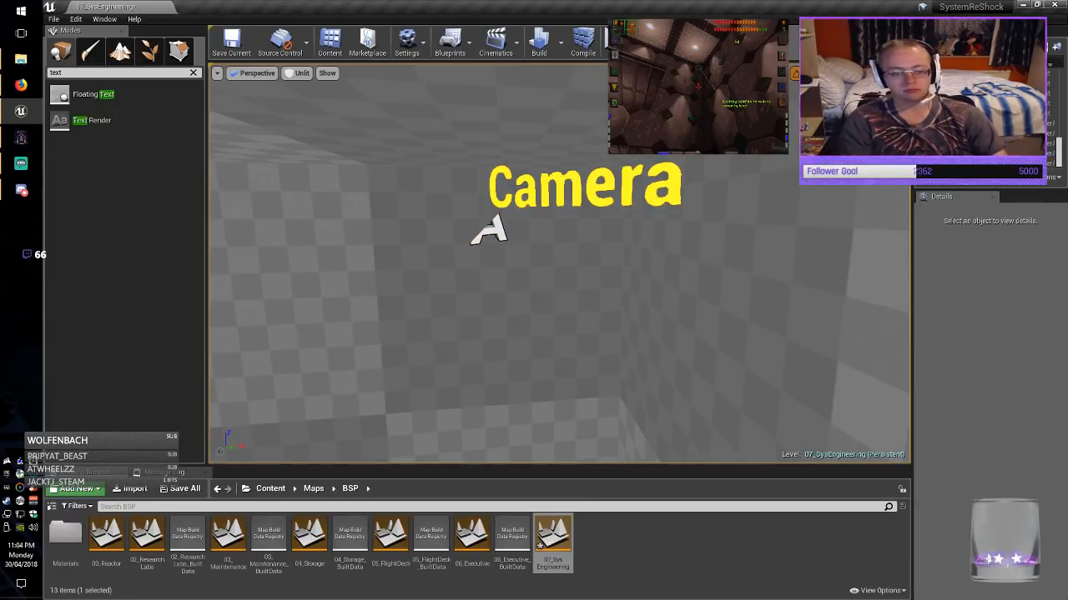
Select the 600 by 200 by 400 box brush that forms the wall beside the crate labels.
key(s)
mouse_move(559, 263)
right_down()
mouse_move(567, 266)
mouse_move(550, 342)
mouse_move(559, 251)
mouse_move(566, 274)
right_up()
key(e)
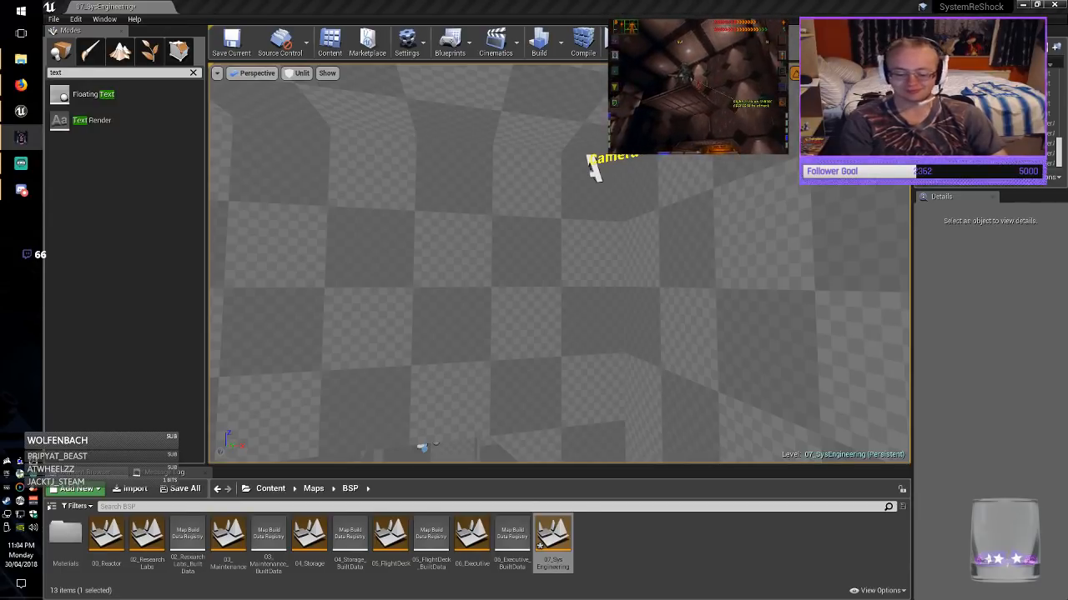
right_drag(500, 250, 417, 300)
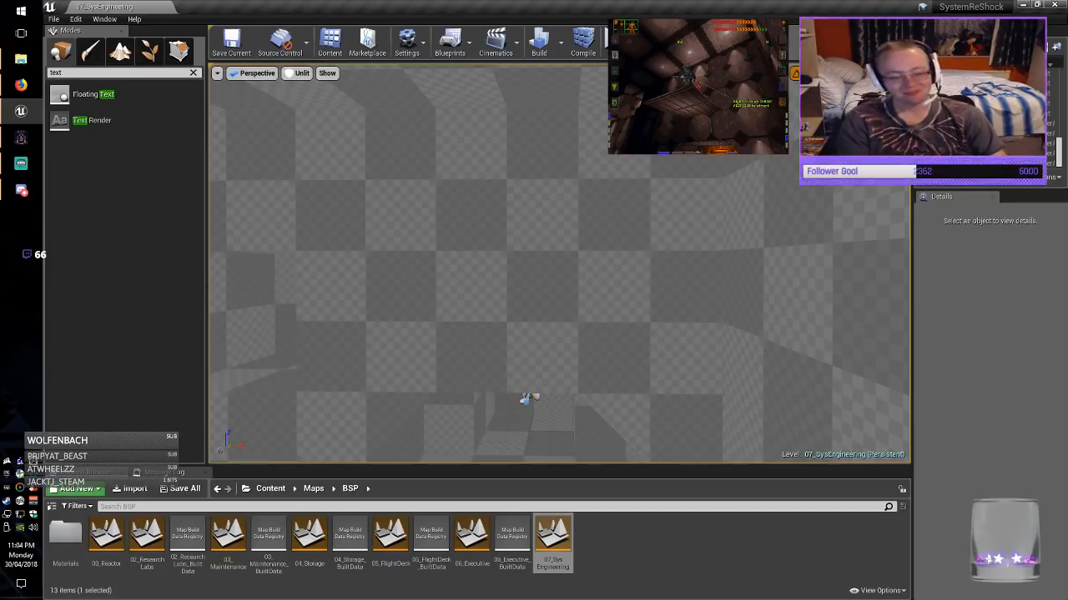
mouse_move(501, 250)
right_down()
mouse_move(492, 300)
mouse_move(507, 266)
mouse_move(542, 354)
mouse_move(471, 288)
right_up()
click(501, 355)
key(Escape)
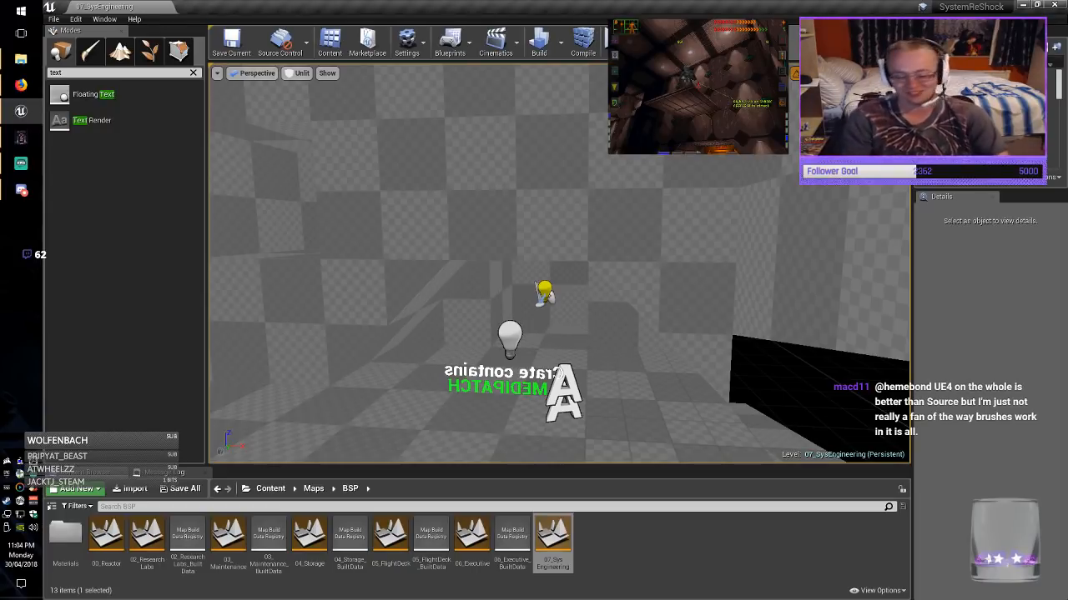
right_drag(559, 264, 576, 213)
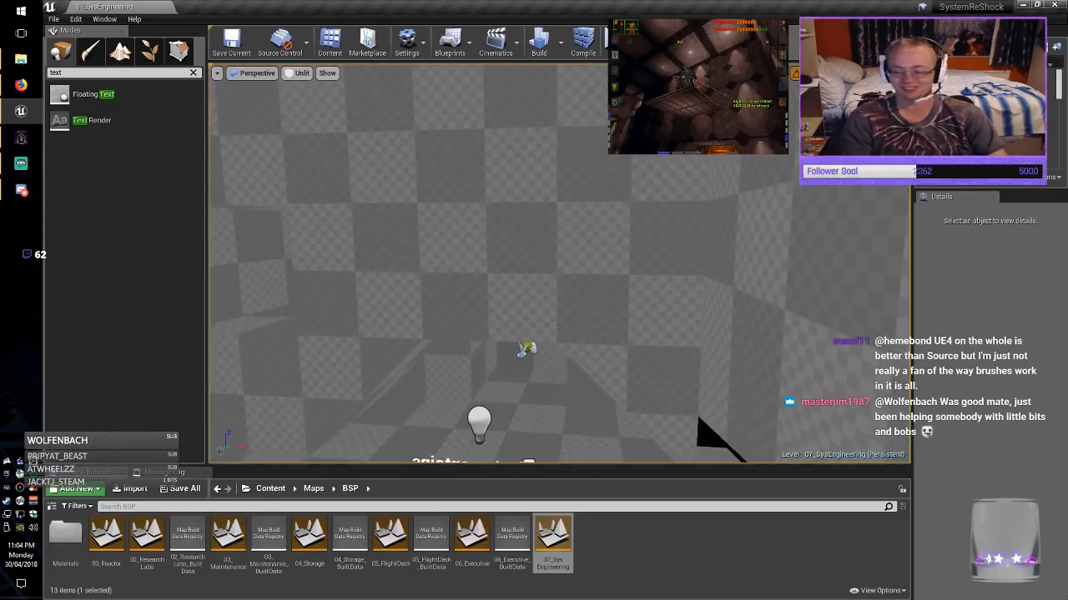
mouse_move(559, 258)
right_down()
mouse_move(513, 262)
mouse_move(527, 277)
mouse_move(588, 257)
mouse_move(742, 271)
mouse_move(763, 294)
right_up()
click(558, 259)
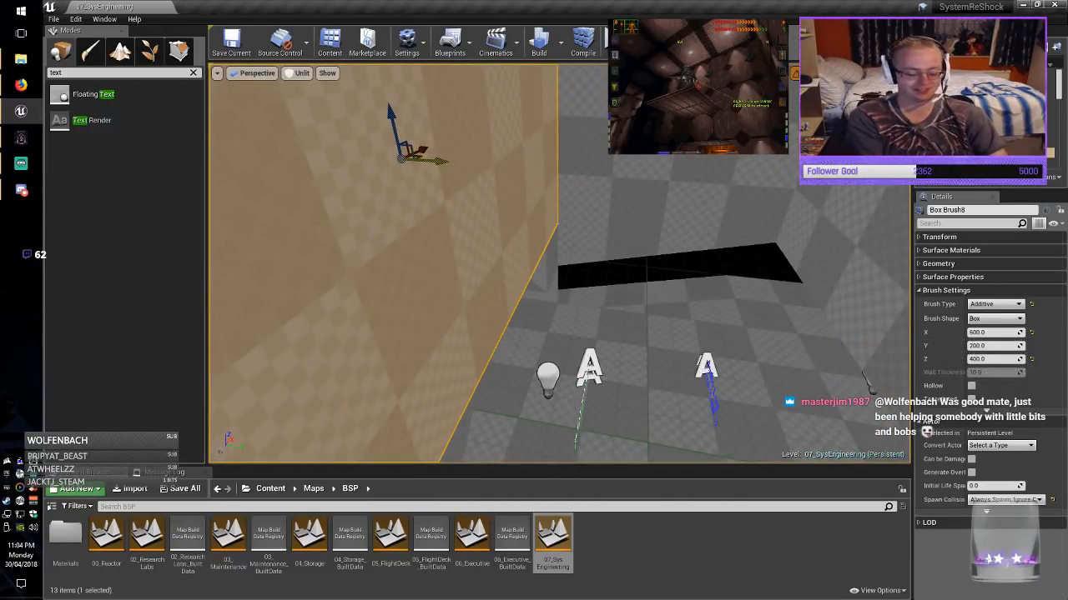
mouse_move(436, 161)
mouse_down()
mouse_move(657, 182)
mouse_move(638, 185)
mouse_up()
key(Delete)
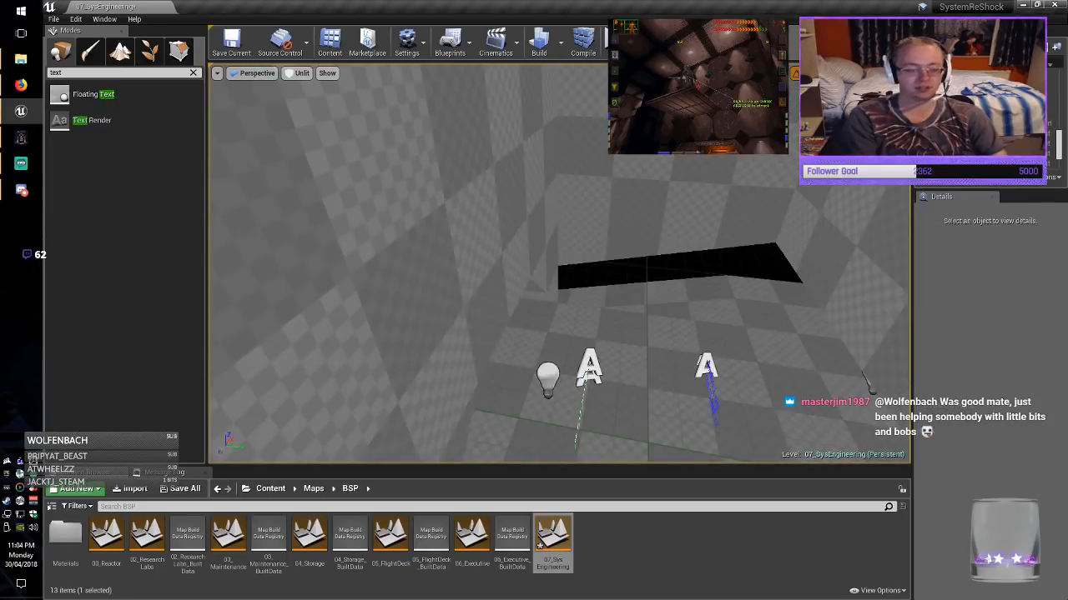
key(ctrl+z)
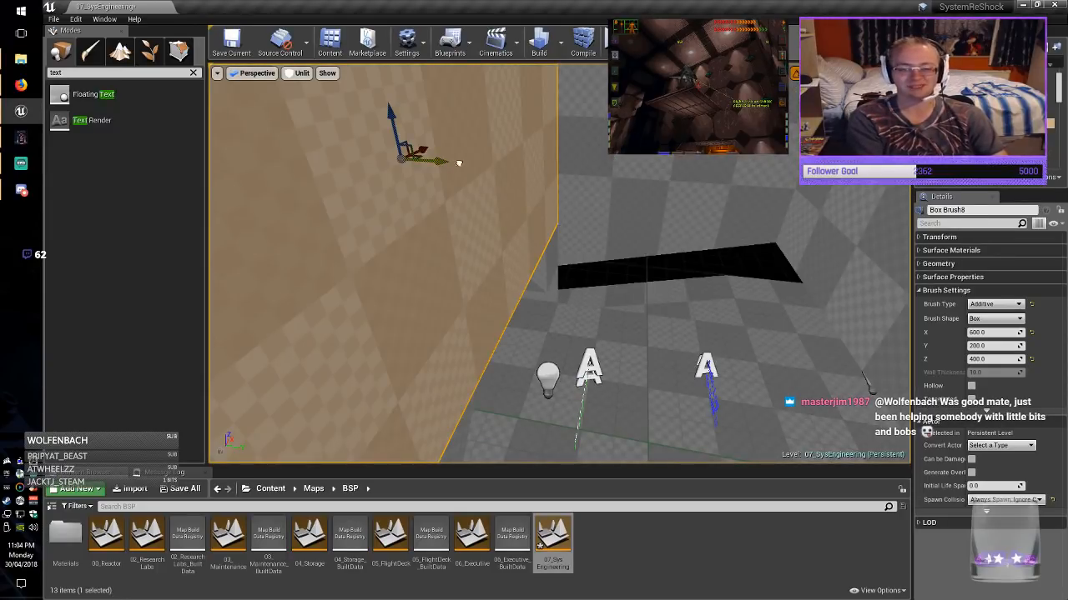
Duplicate the wall brush along Y into the room and resize the copy to 200 by 200 by 10 as a thin platform.
alt+drag(444, 161, 663, 187)
mouse_move(663, 188)
right_down()
mouse_move(584, 179)
mouse_move(413, 207)
mouse_move(476, 200)
mouse_move(534, 217)
right_up()
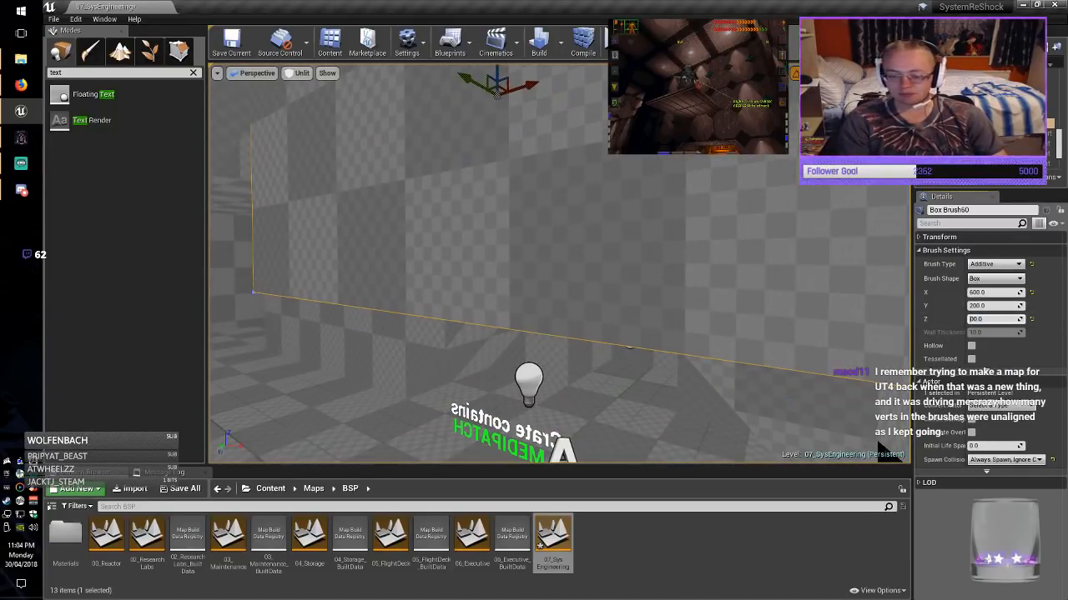
text(10)
key(Return)
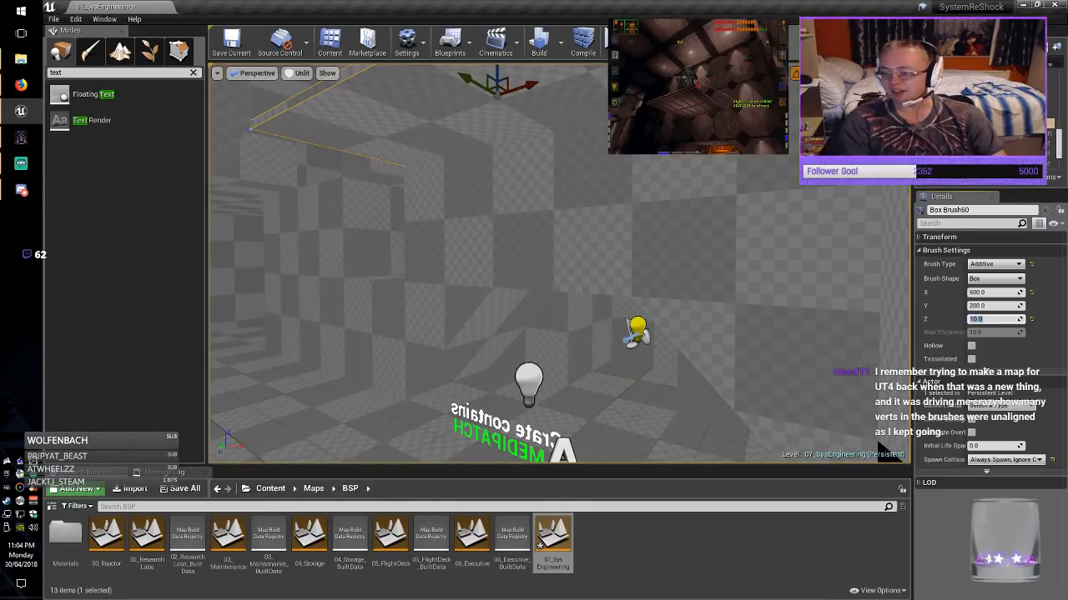
key(shift+Tab)
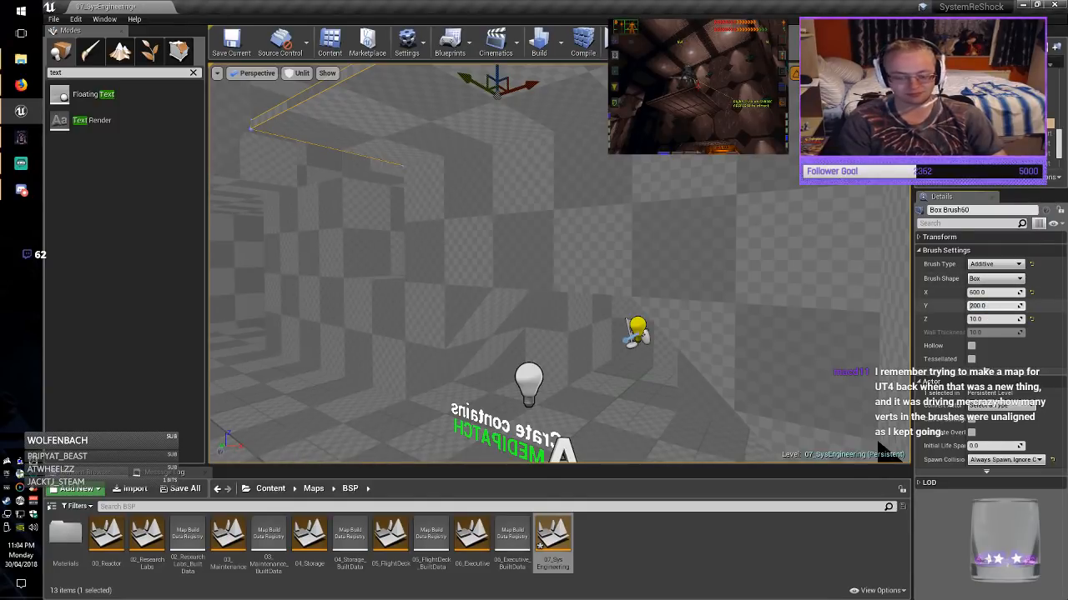
text(200)
key(Return)
Lower the 200 by 200 platform brush below the ceiling, deselect it and view it from the room below.
key(f)
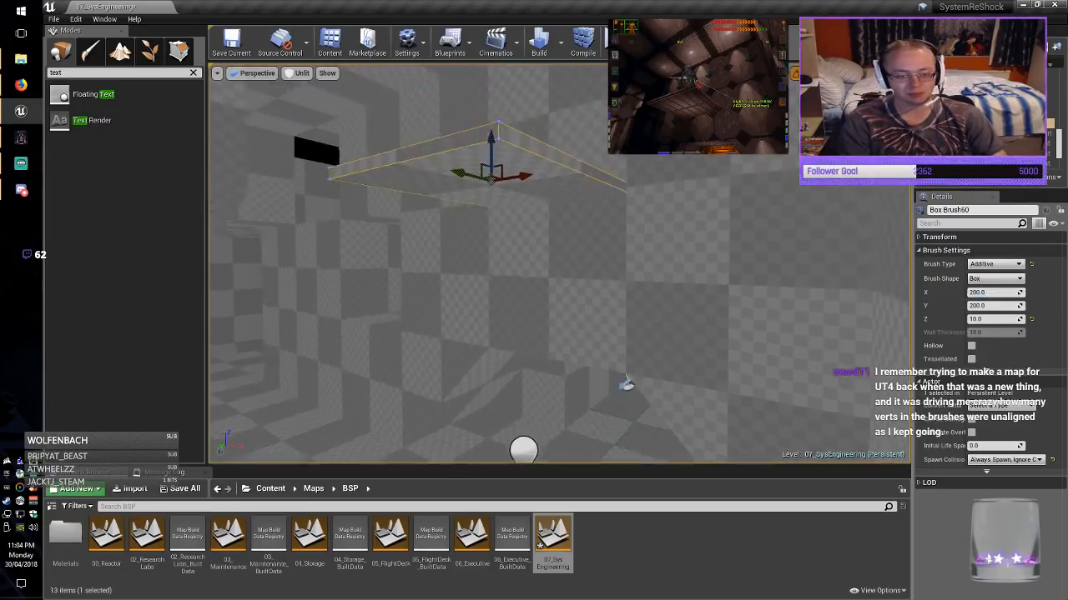
drag(499, 158, 500, 264)
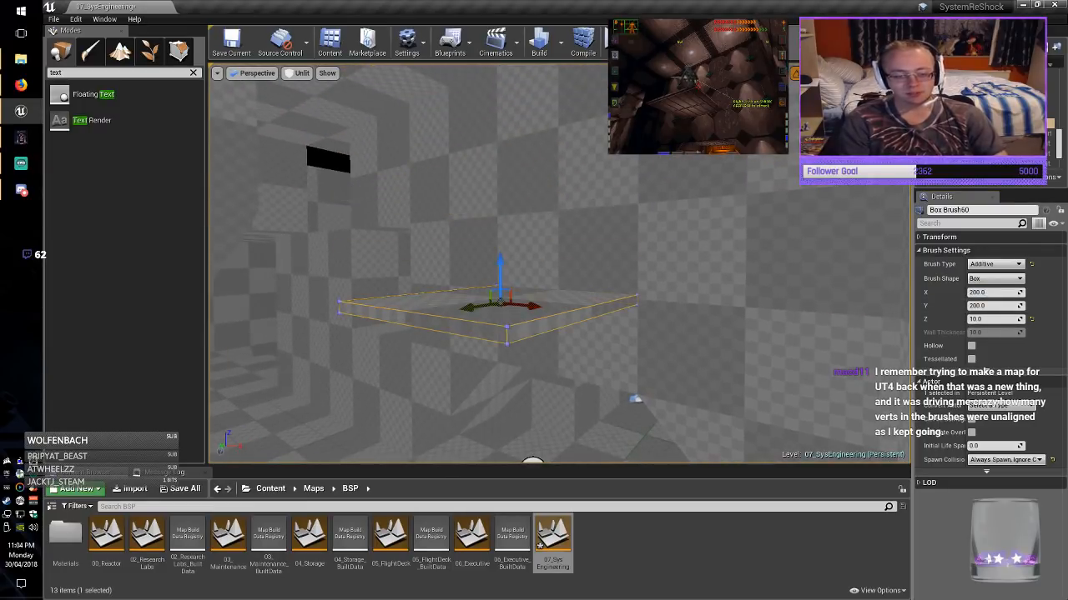
key(Escape)
mouse_move(500, 265)
right_down()
mouse_move(550, 250)
mouse_move(513, 287)
right_up()
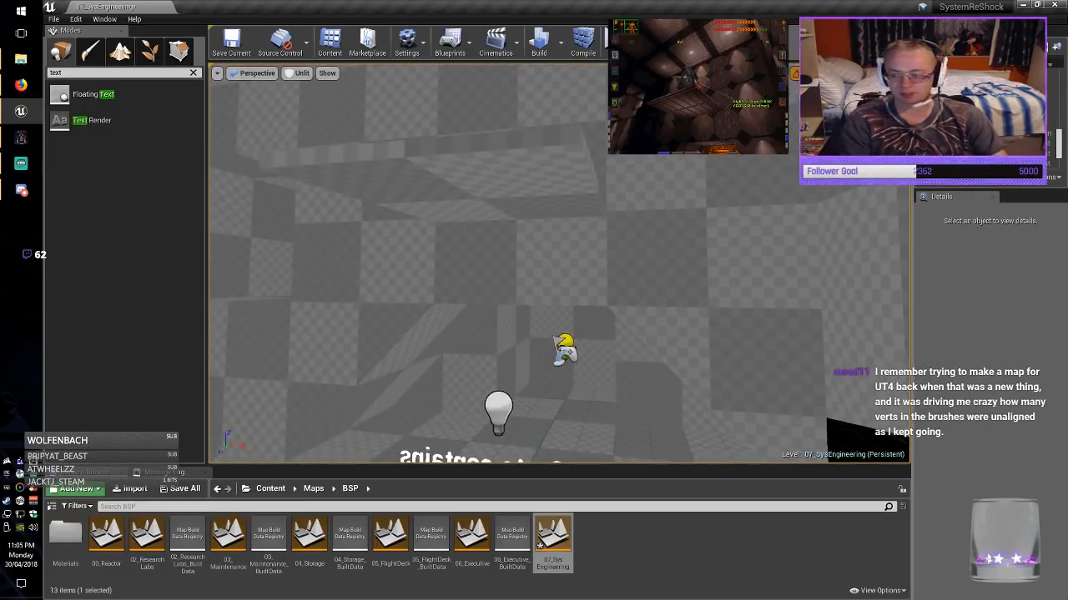
Check the System Shock reference and save the 07_SysEngineering map.
key(alt+Tab)
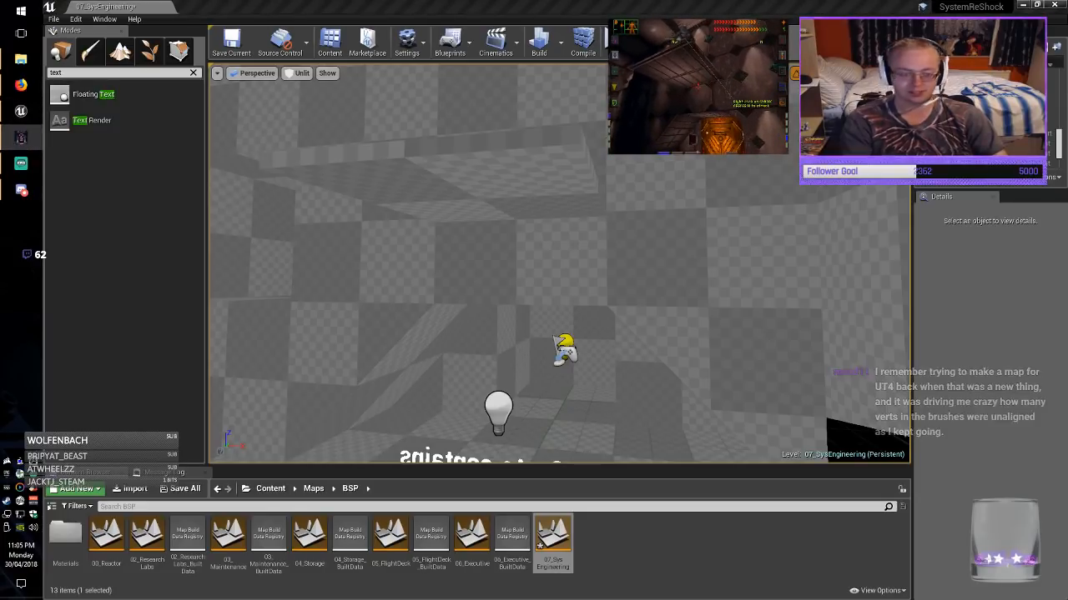
right_drag(513, 288, 455, 315)
click(231, 42)
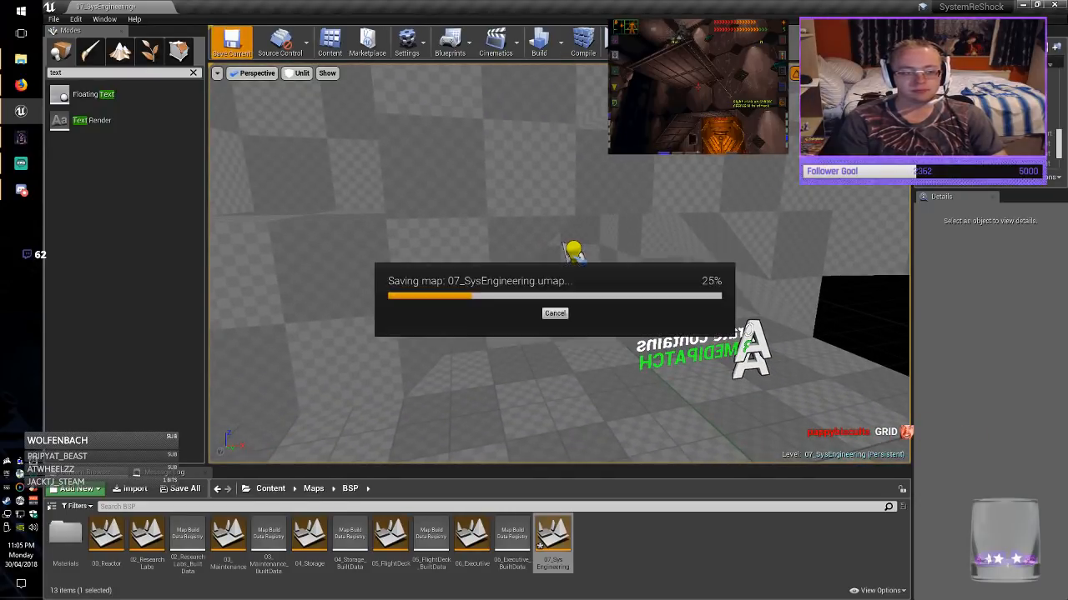
Turn the new text label beside the wall alcove to 90 degrees about Z and colour it red.
right_drag(434, 267, 287, 235)
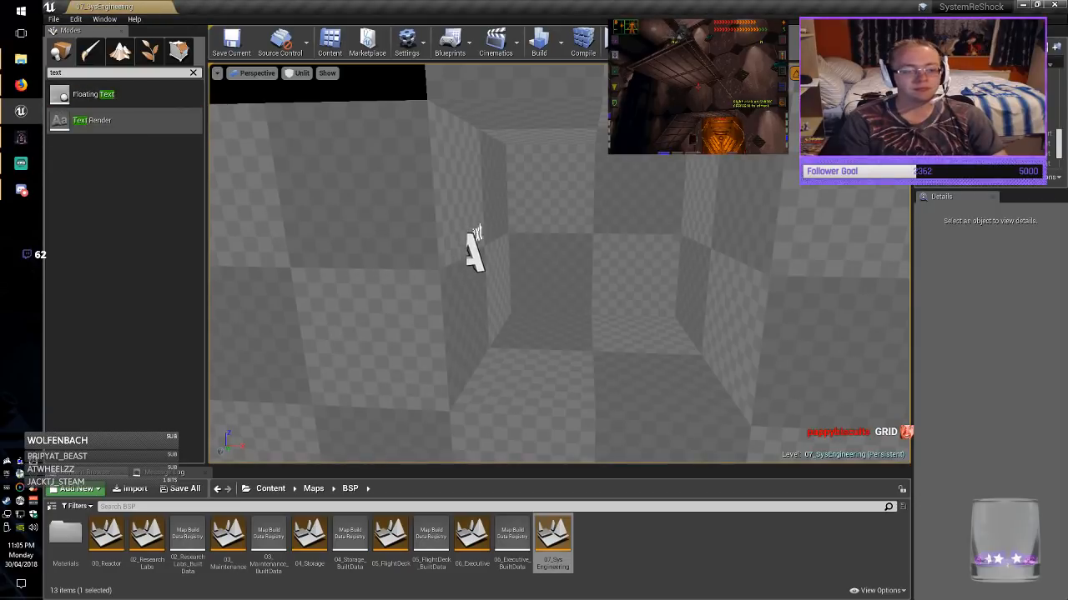
drag(475, 236, 474, 259)
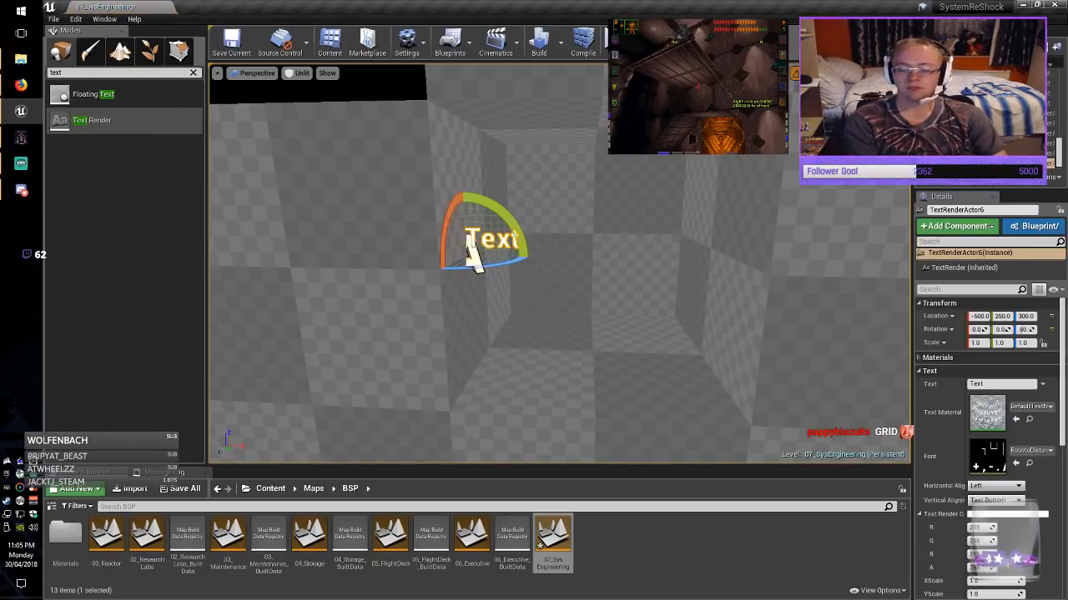
drag(977, 542, 952, 542)
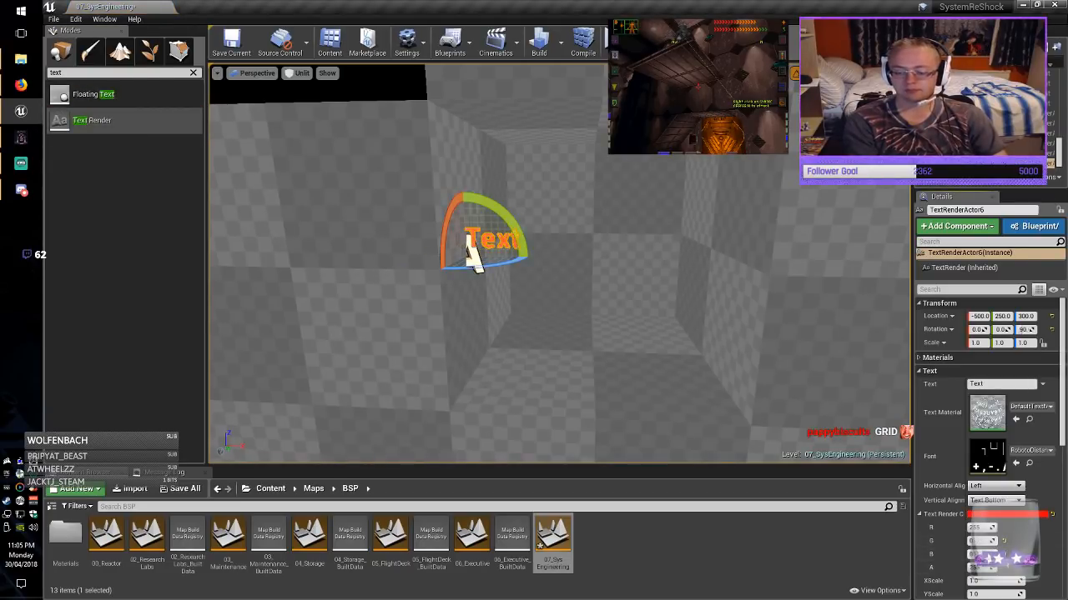
Set the red label's text to "1 Cyborg Assassin".
double_click(977, 384)
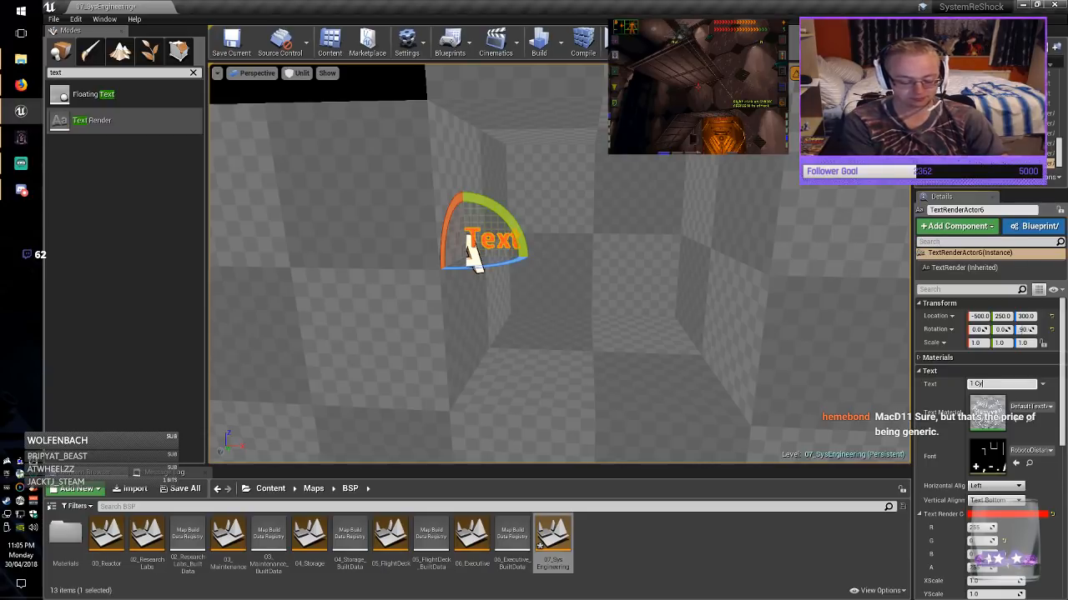
text(in)
key(Return)
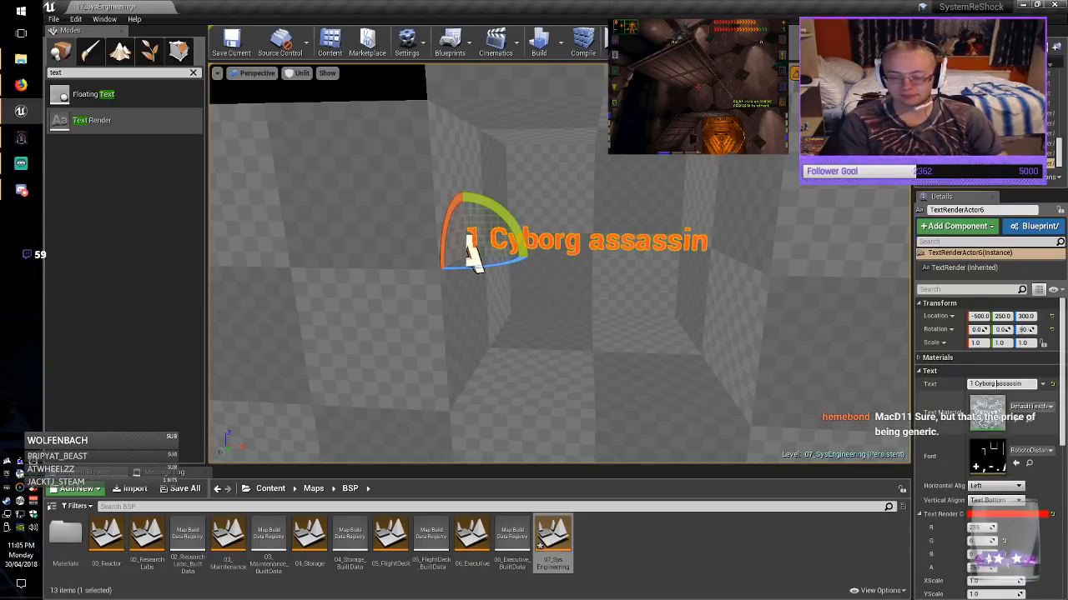
key(Return)
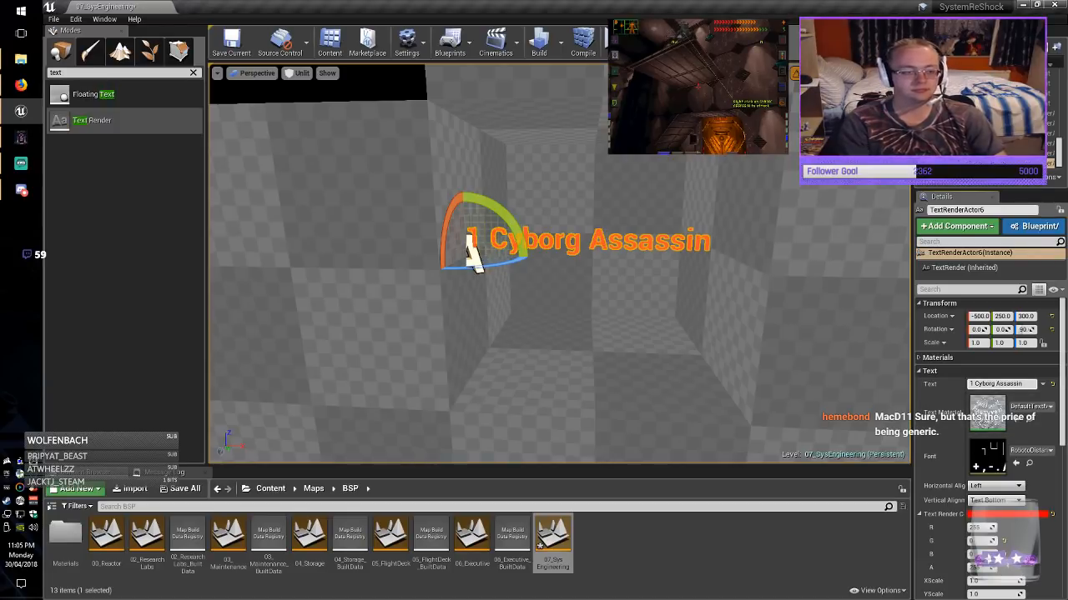
Move the Cyborg Assassin label slightly along X and lower it to about Z 283.5 in front of the alcove.
right_drag(559, 275, 559, 247)
key(space)
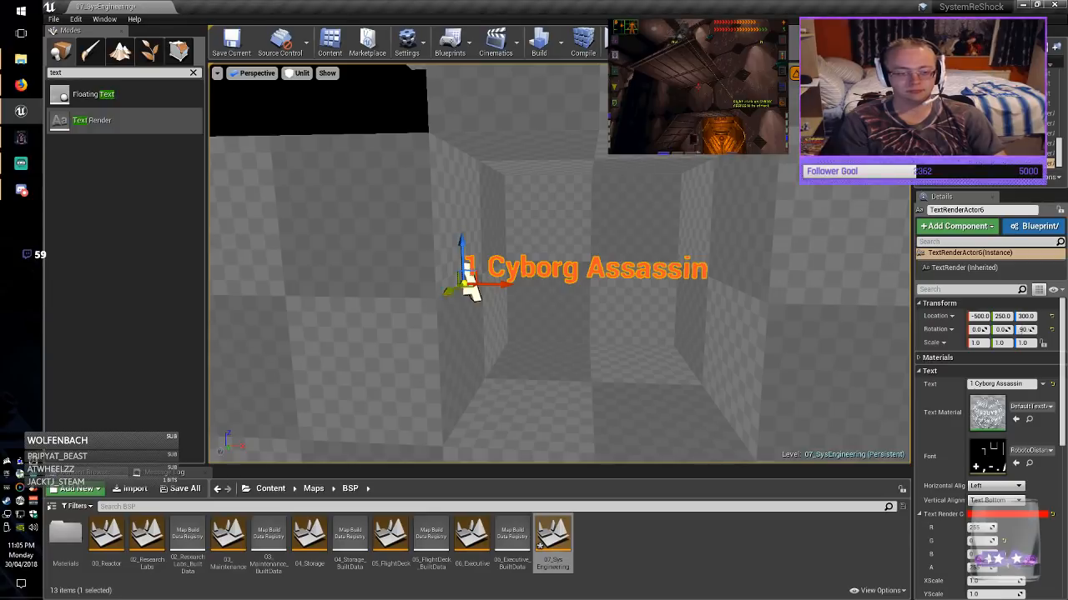
drag(492, 285, 503, 285)
drag(473, 245, 473, 266)
right_drag(473, 266, 578, 297)
key(s)
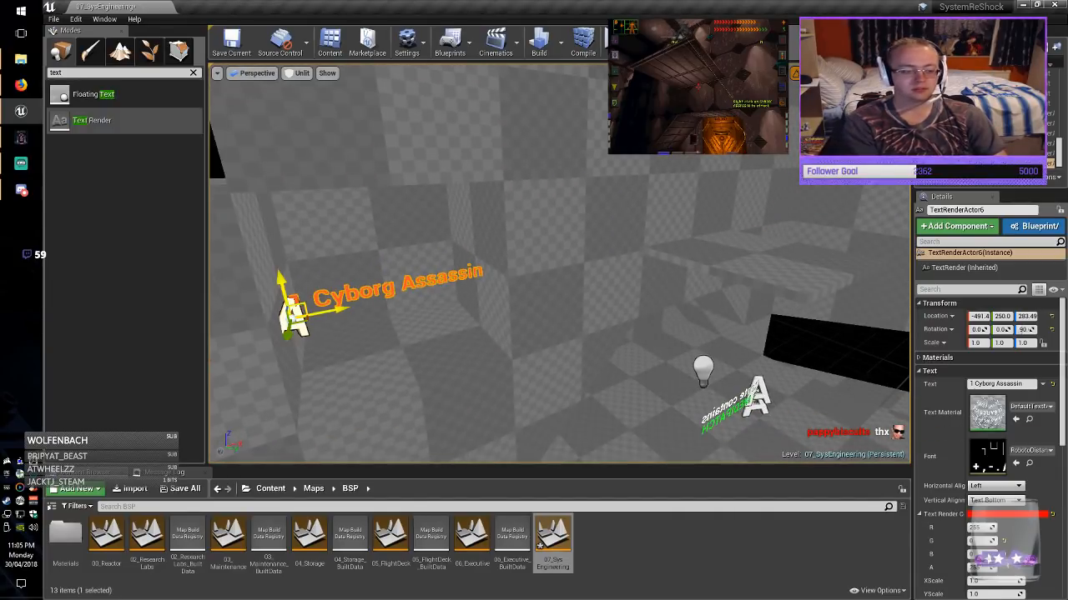
alt+drag(292, 310, 614, 206)
right_drag(613, 206, 678, 219)
key(space)
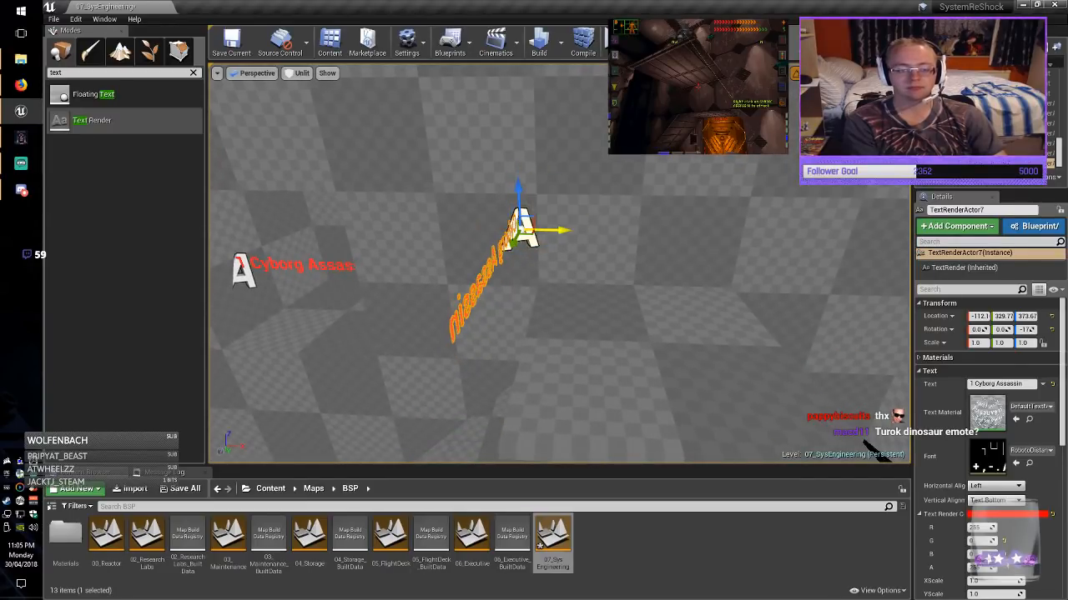
drag(551, 230, 676, 232)
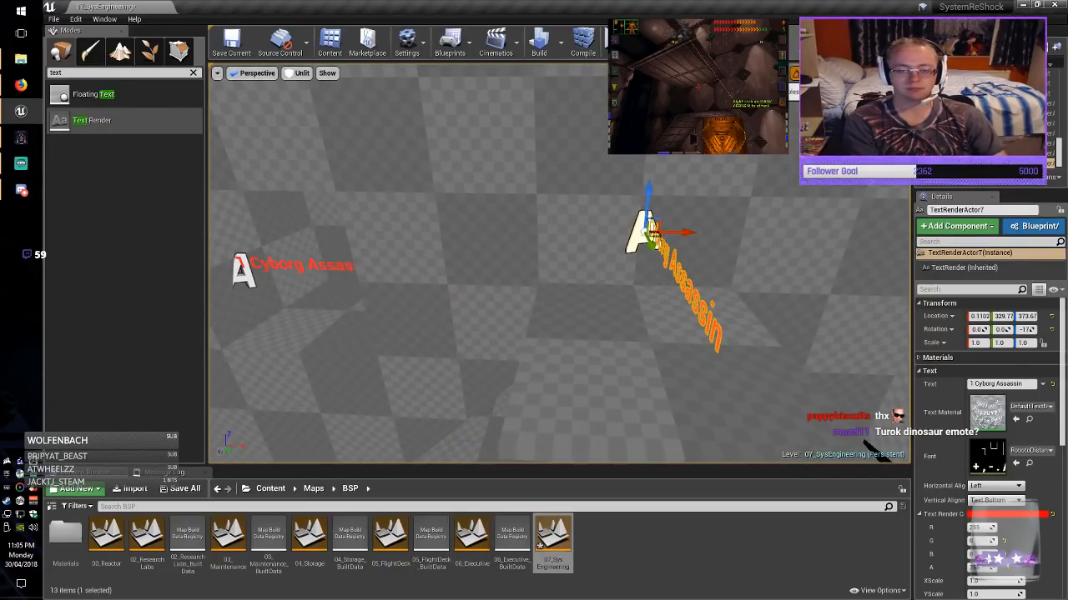
key(ctrl+End)
drag(658, 254, 586, 269)
key(ctrl+z)
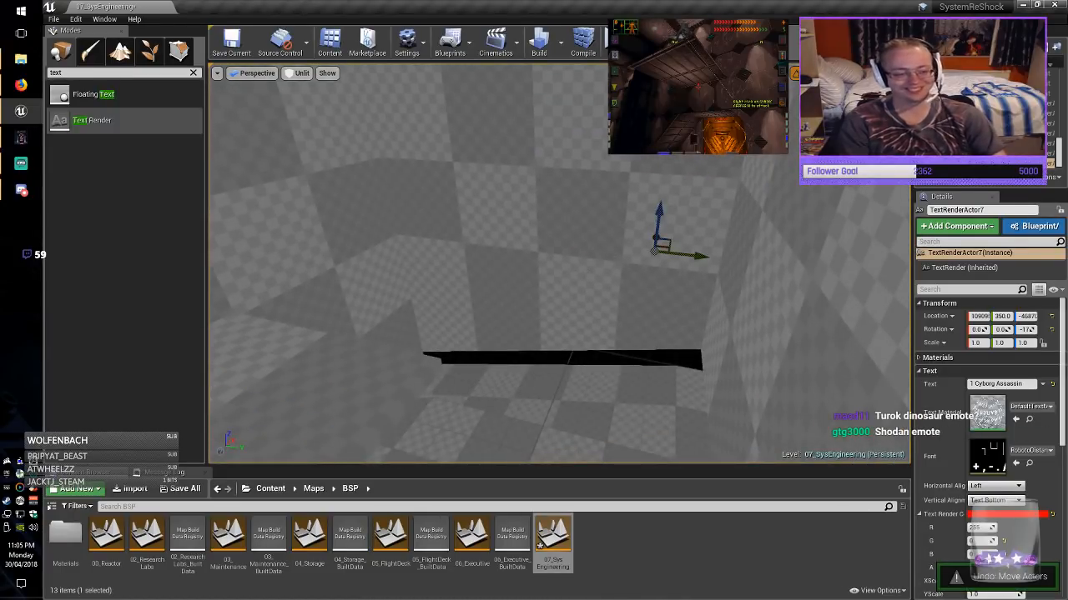
right_drag(586, 269, 517, 367)
key(f)
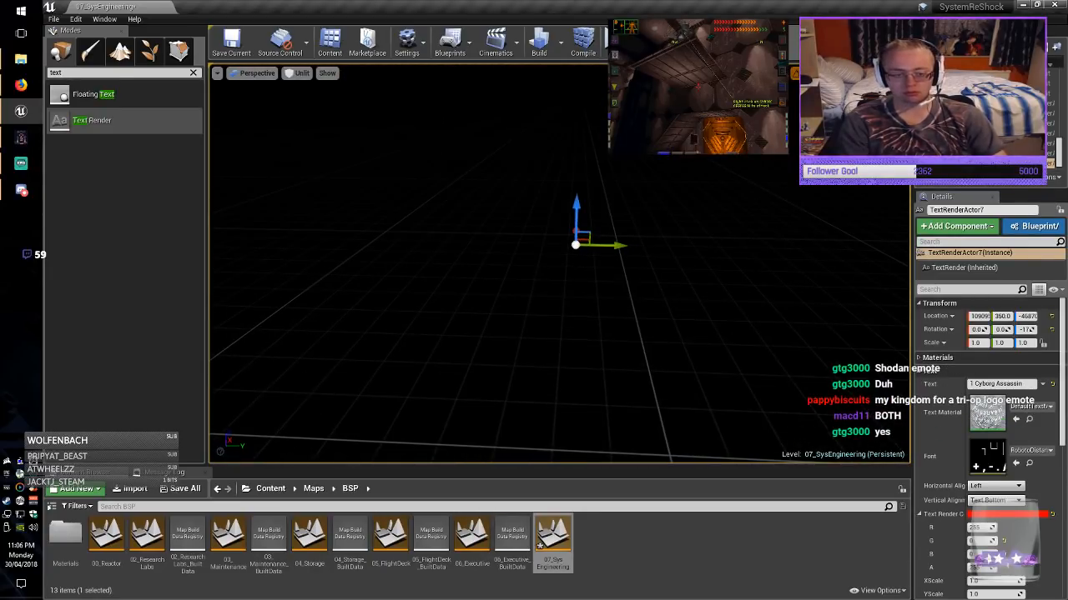
drag(588, 234, 276, 224)
right_drag(276, 224, 267, 247)
key(Escape)
Duplicate the Cyborg Assassin label along X to about -91 and raise the copy to about Z 383.5.
key(w)
click(321, 283)
click(493, 147)
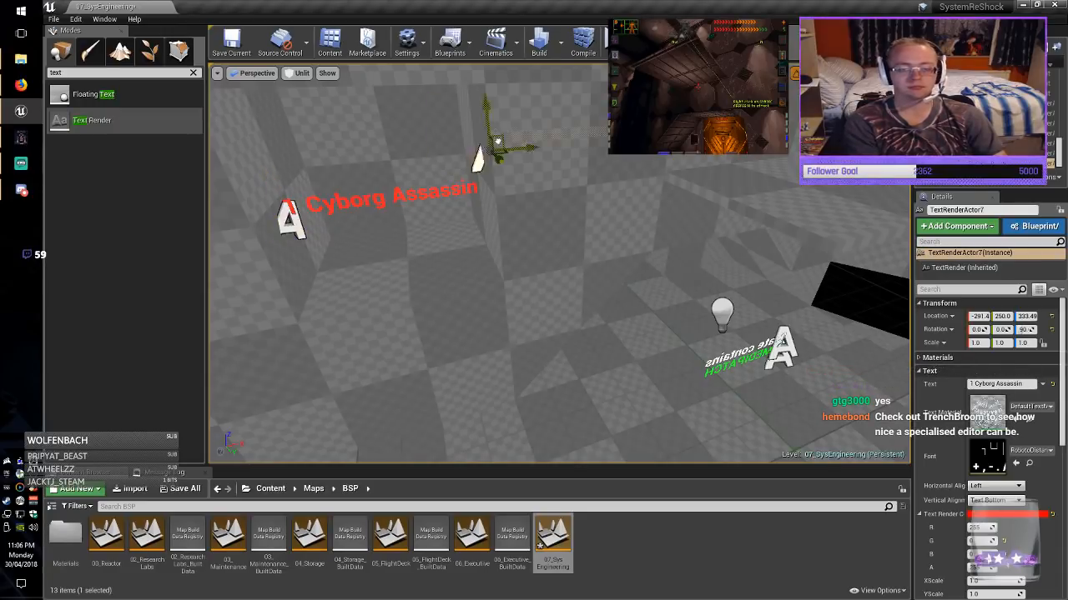
right_drag(534, 250, 517, 250)
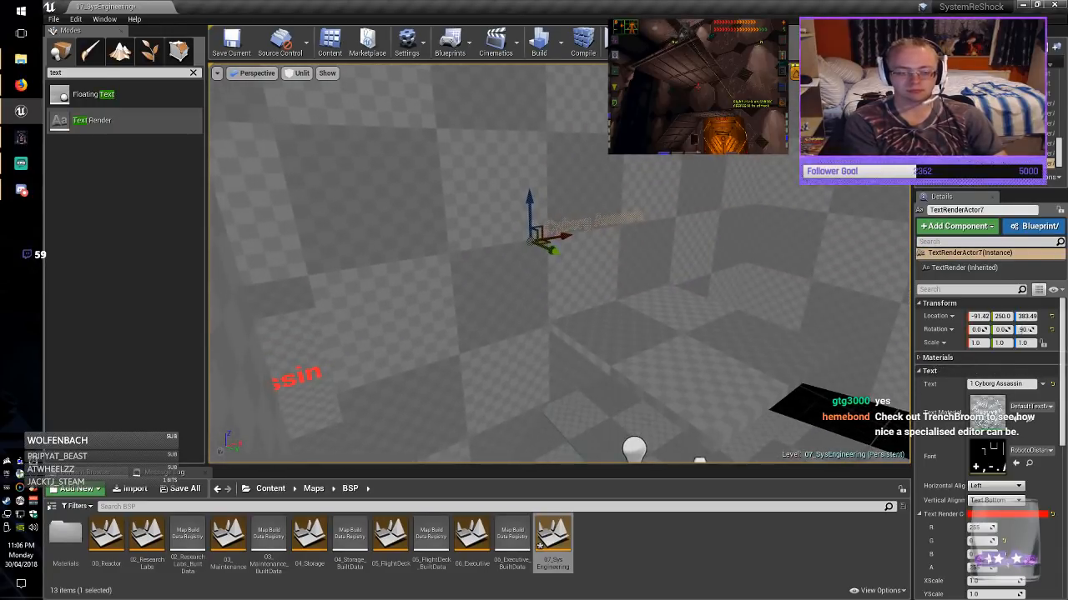
Rotate the copied Cyborg Assassin label about Z, move it to about X 8.6, Y 300 above the platform, and deselect it.
key(e)
drag(567, 221, 668, 245)
key(w)
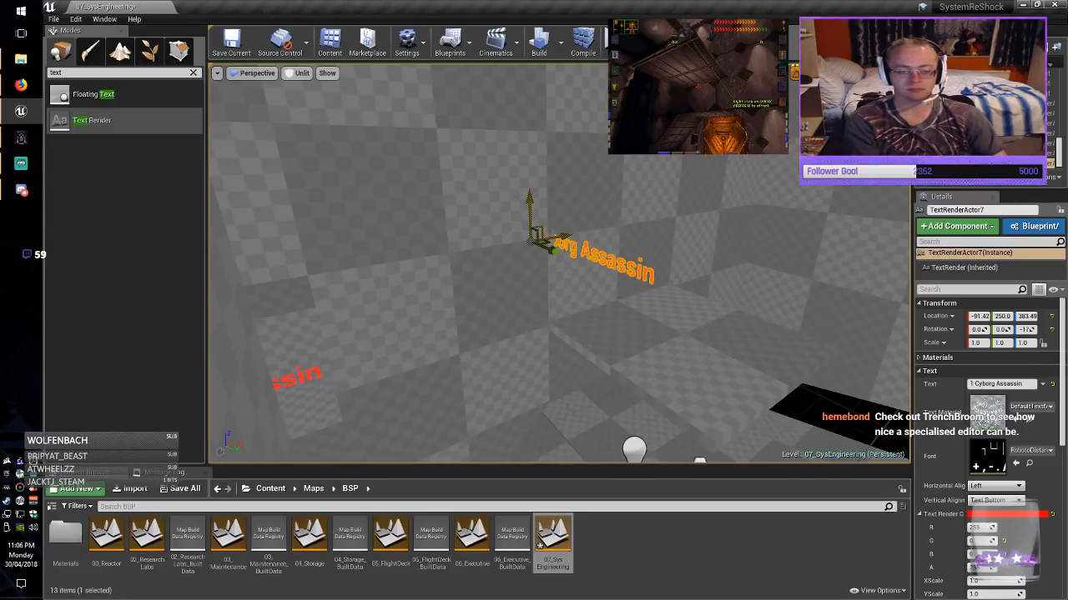
drag(547, 231, 664, 251)
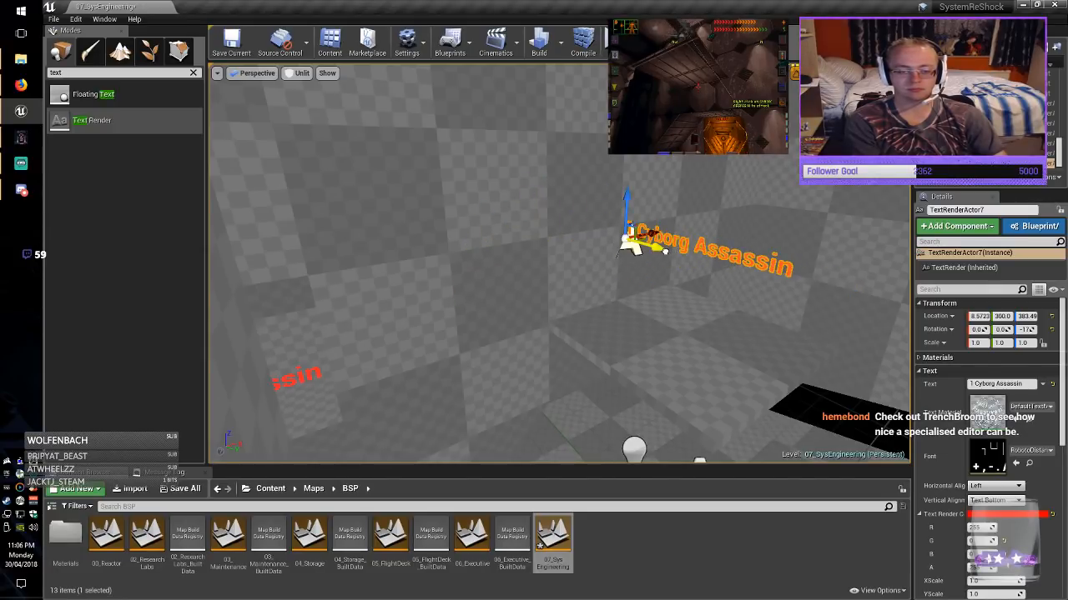
key(Escape)
right_drag(664, 251, 746, 273)
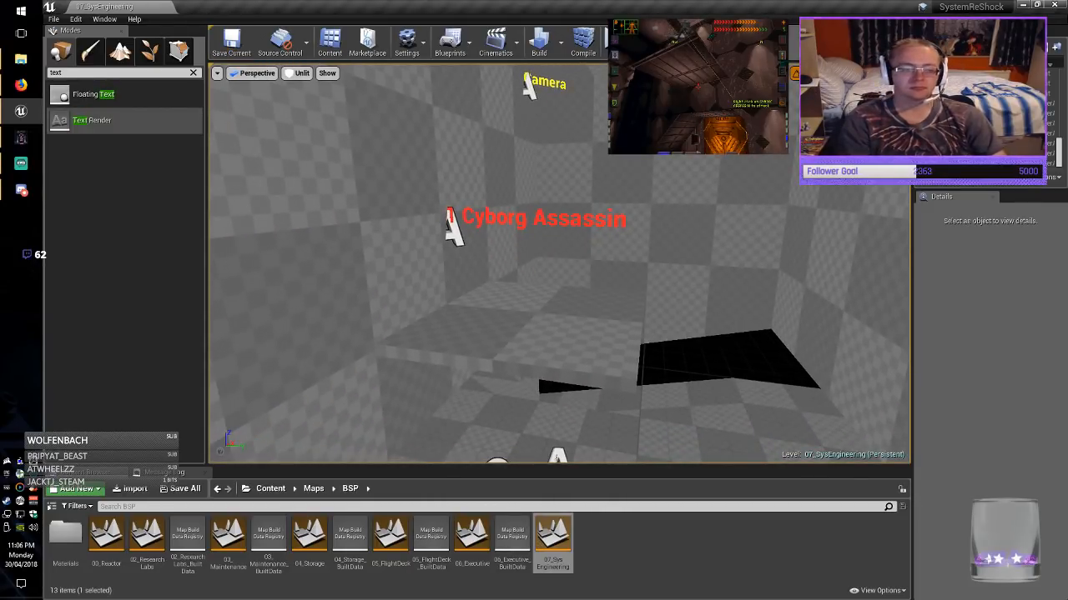
Duplicate the alcove's Cyborg Assassin label and place the copy near the floor at Y 500, about Z 83.5.
right_drag(559, 262, 484, 288)
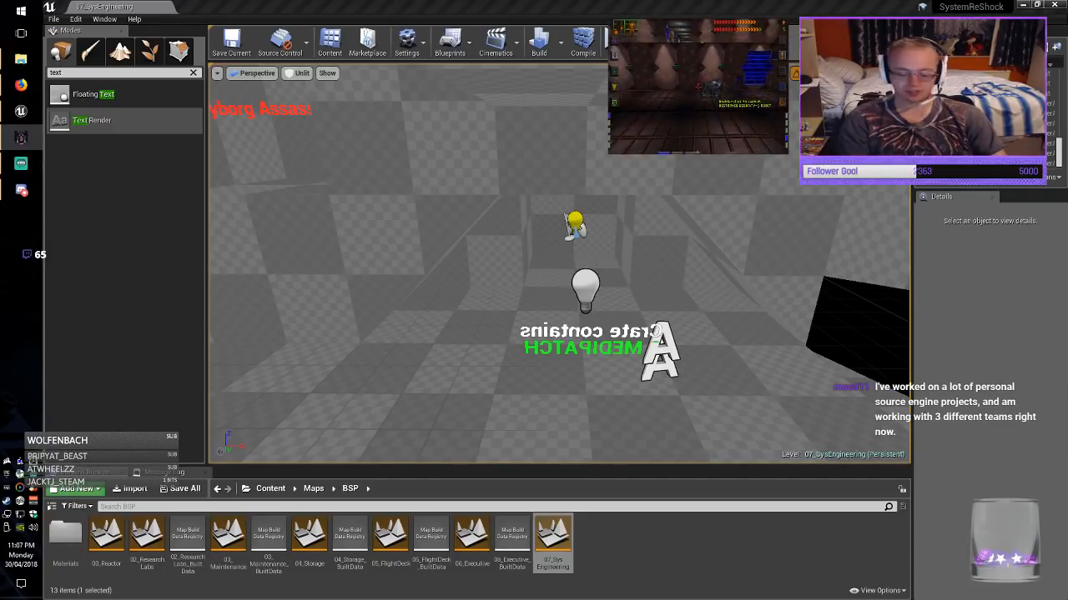
right_drag(559, 263, 334, 267)
key(ctrl+v)
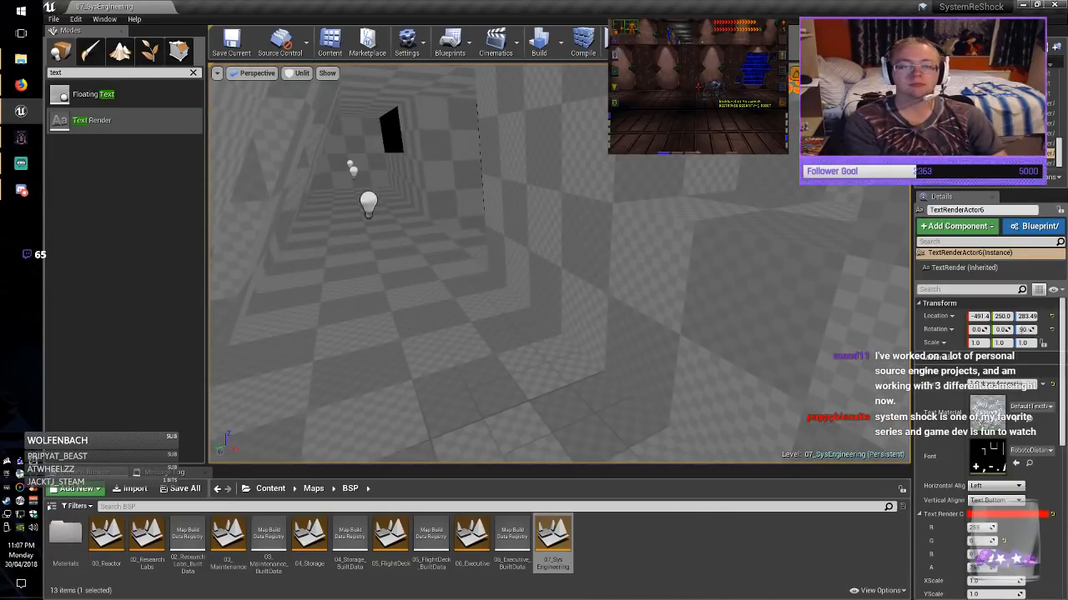
alt+drag(630, 110, 410, 365)
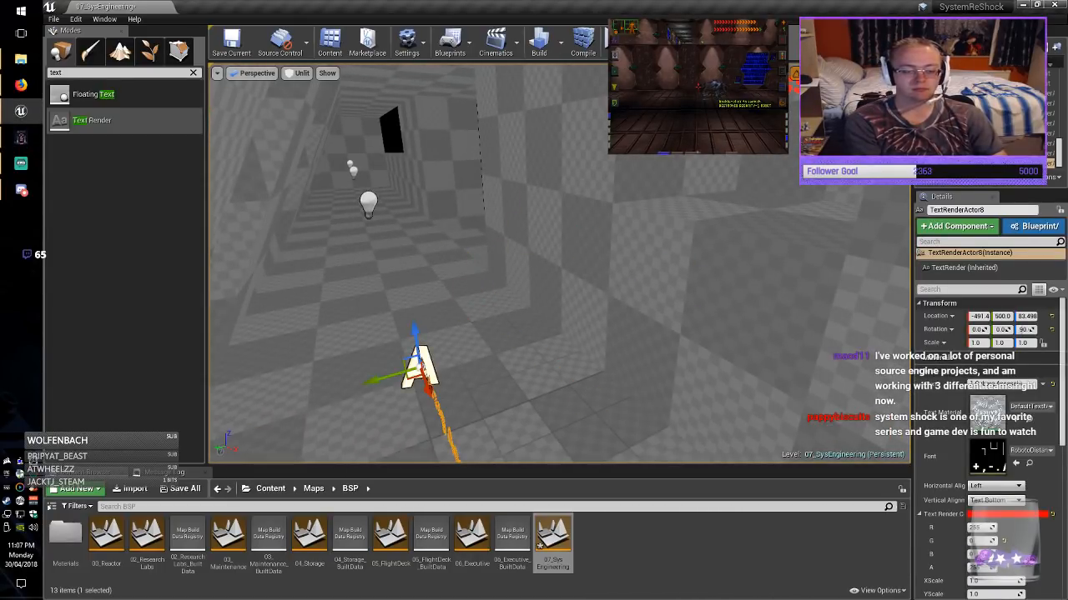
key(f)
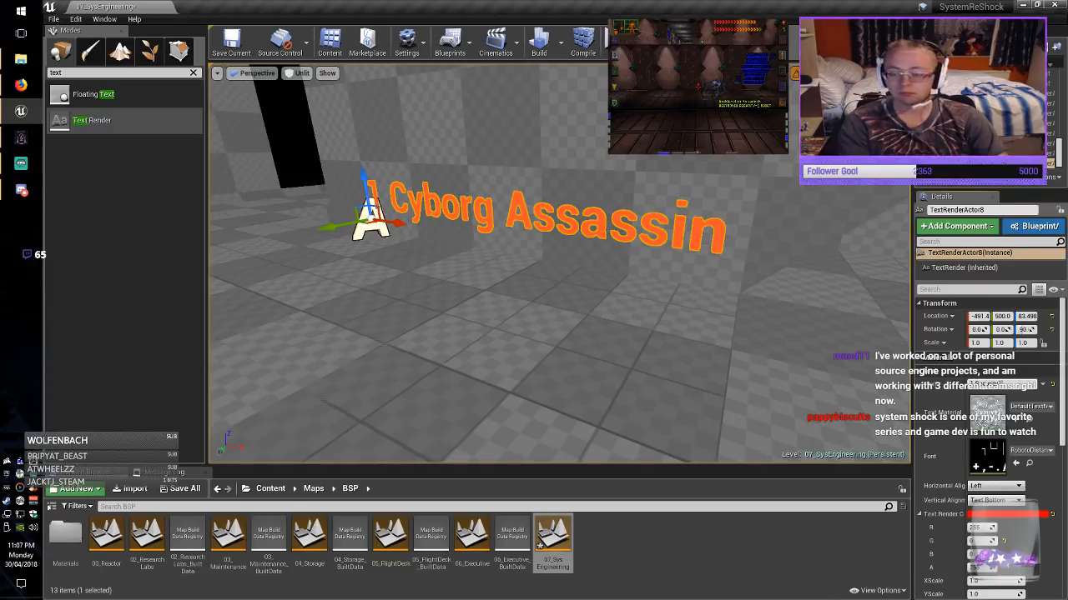
Change the copied label's text to "1 Security-1 Bot".
text(Bot)
key(Return)
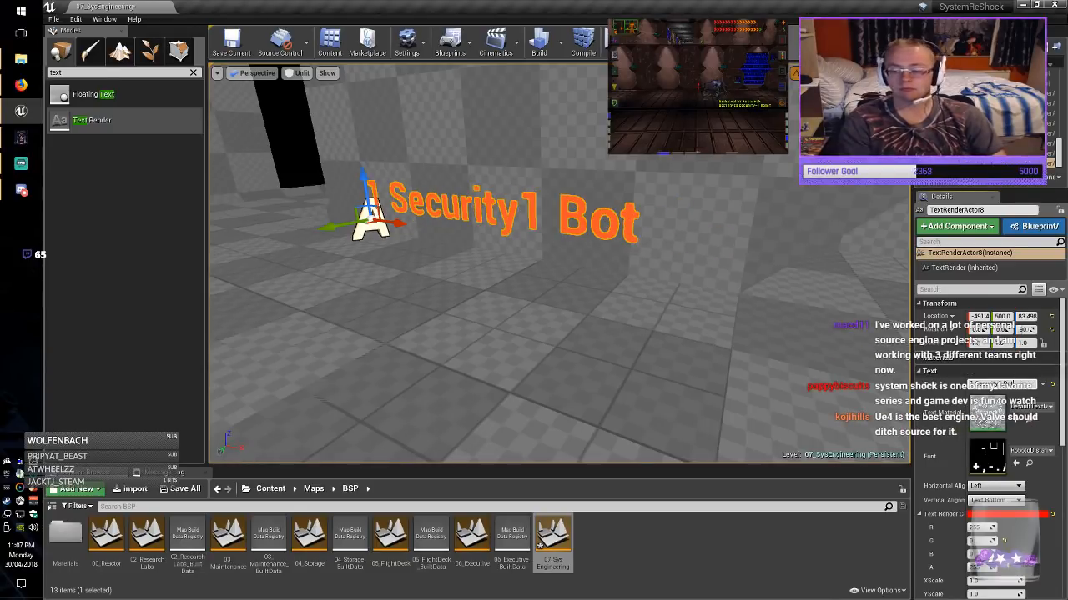
text(-)
key(Return)
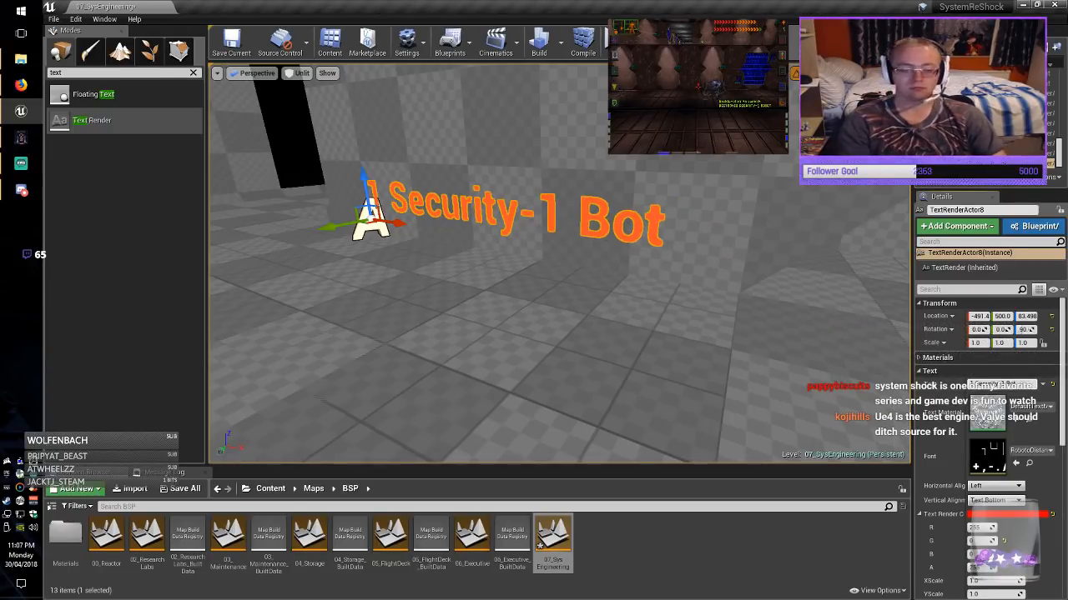
Move the Security-1 Bot label along the corridor to about X -2391 and rotate it to 0 degrees about Z.
right_drag(559, 275, 792, 310)
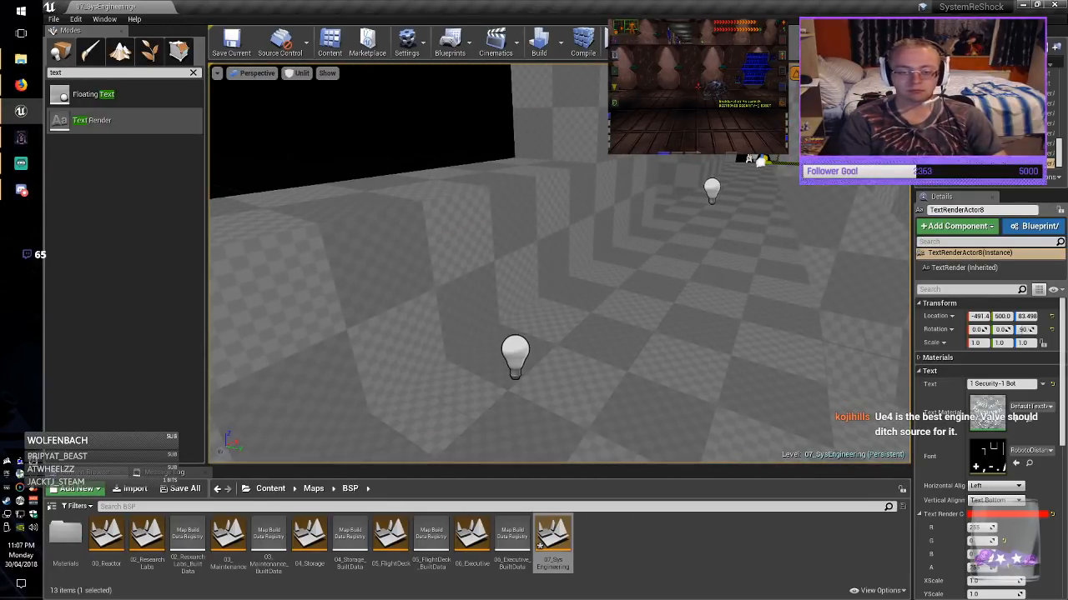
ctrl+drag(702, 233, 720, 209)
right_drag(721, 209, 668, 221)
key(space)
drag(442, 340, 478, 300)
key(space)
right_drag(478, 299, 292, 309)
key(space)
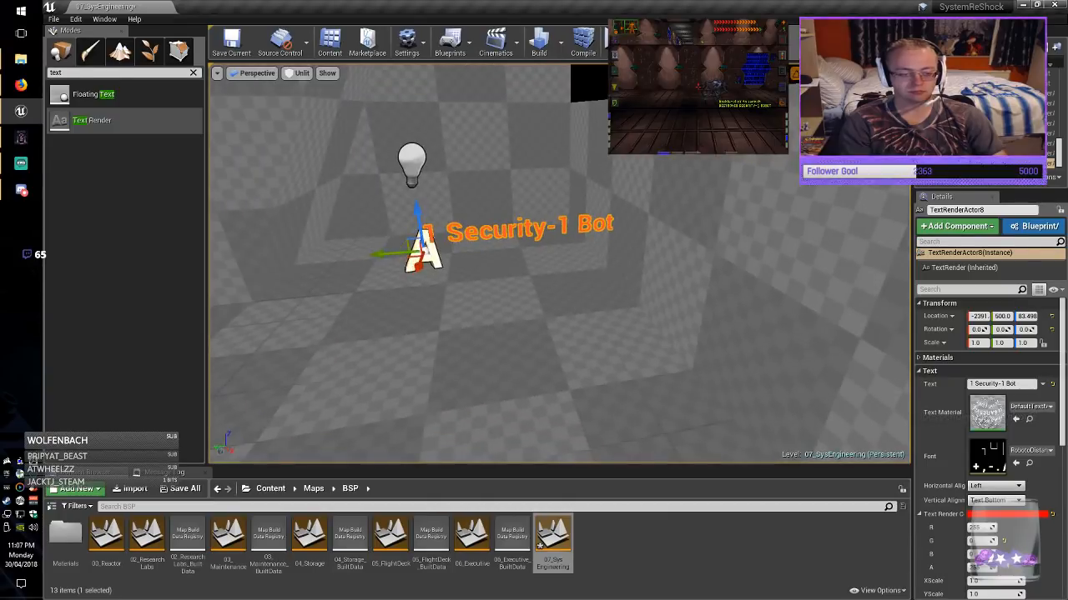
Shift the Security-1 Bot label to about X -2291, Y 550, save the level and deselect the label.
right_drag(425, 281, 365, 284)
drag(540, 303, 455, 309)
right_drag(455, 310, 517, 310)
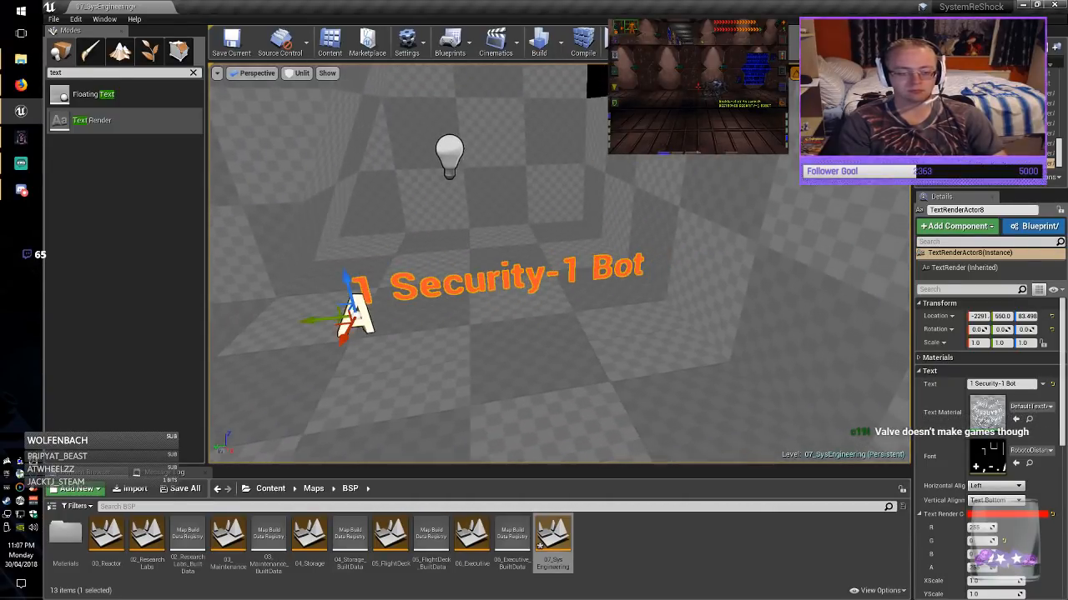
key(ctrl+s)
key(Escape)
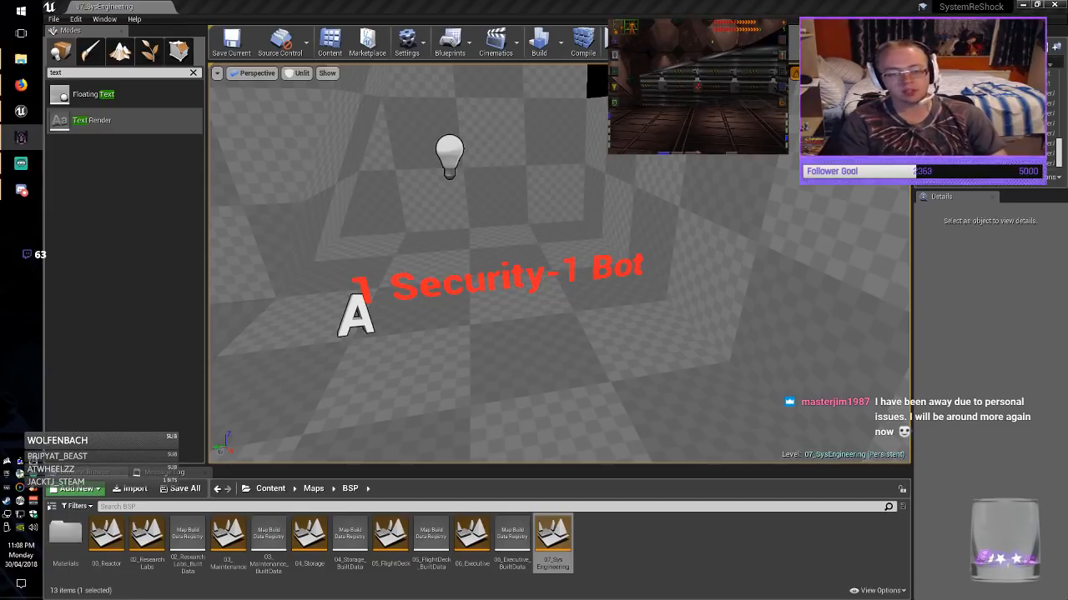
Clear the selection of all level objects and save the current map again.
right_drag(559, 264, 243, 242)
key(ctrl+a)
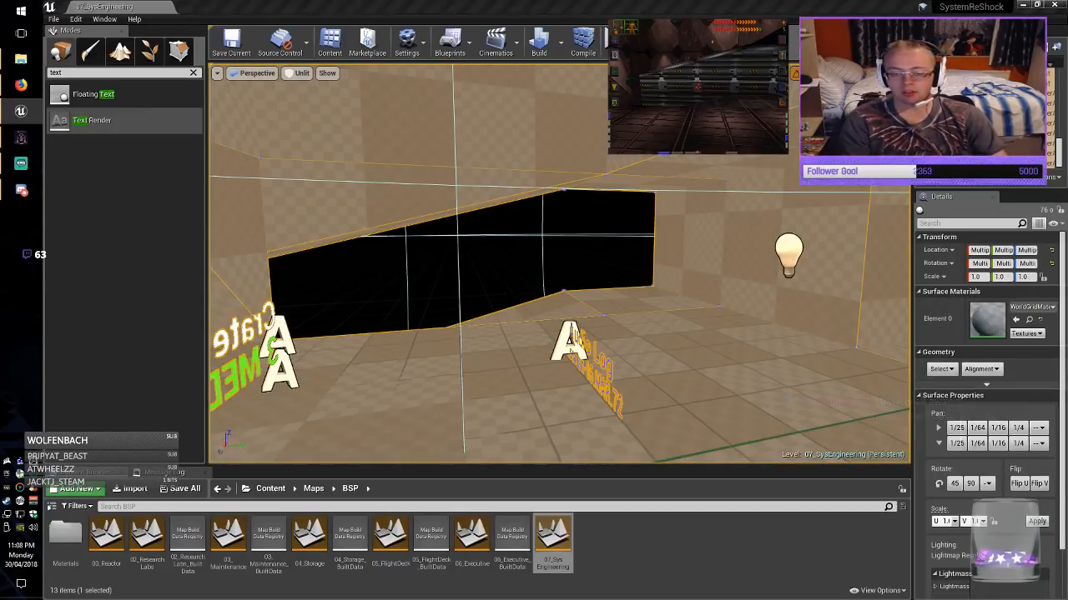
key(Escape)
click(231, 42)
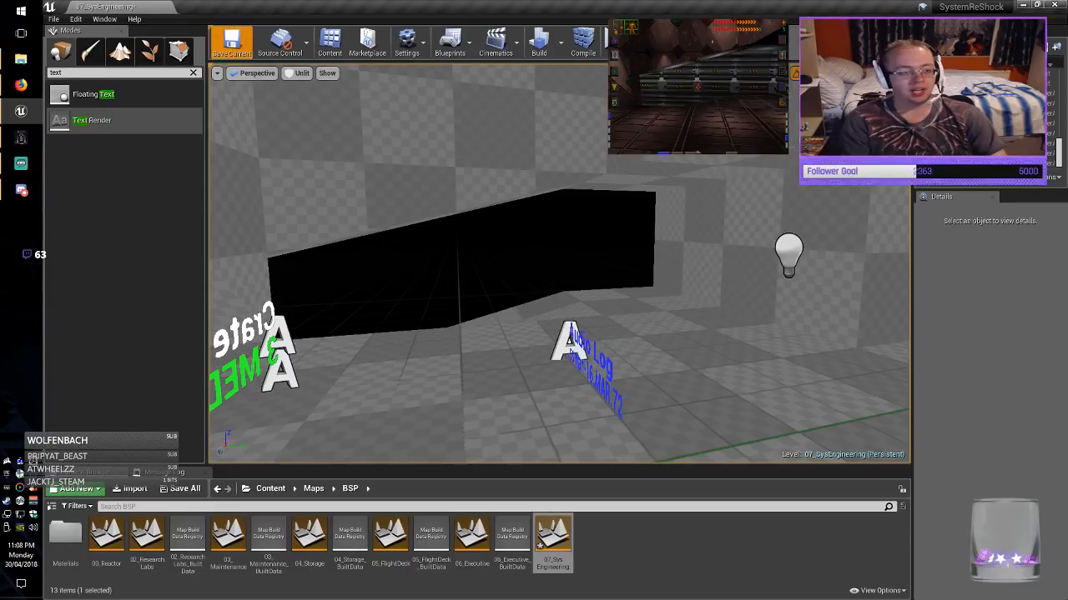
Duplicate the 2400 by 400 by 100 corridor floor brush along Y to extend the floor over the open black area.
right_drag(401, 225, 376, 234)
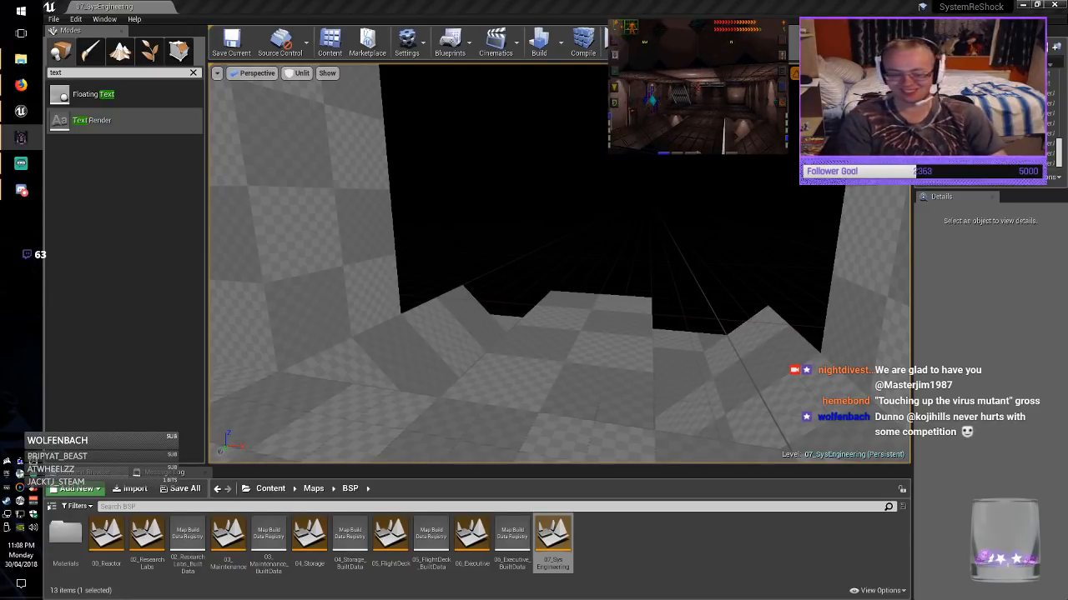
right_drag(559, 264, 367, 273)
click(421, 364)
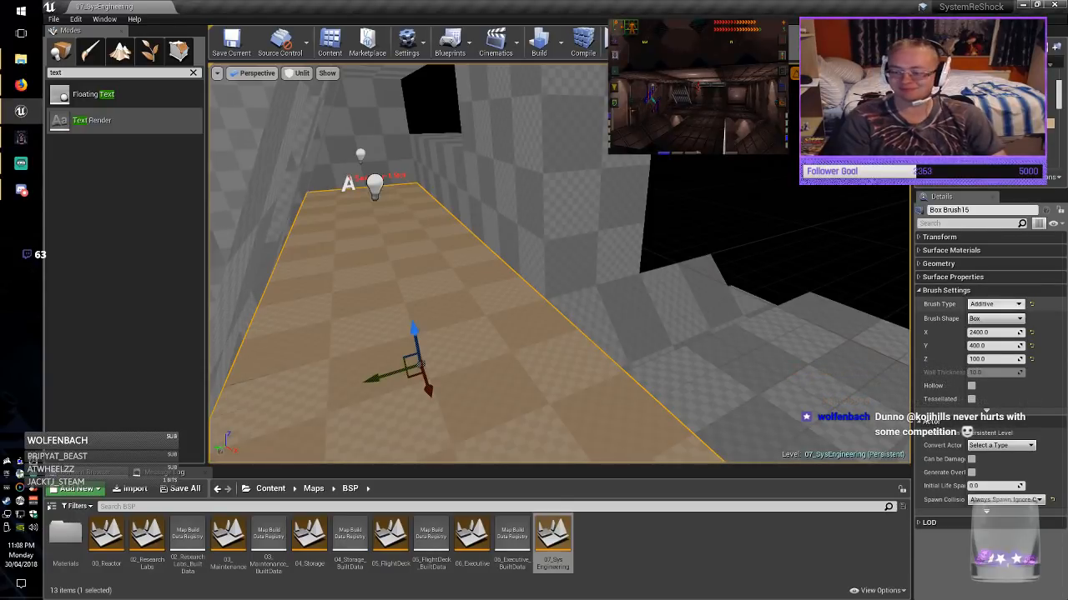
mouse_move(576, 283)
right_down()
mouse_move(534, 321)
mouse_move(567, 292)
mouse_move(517, 321)
right_up()
mouse_move(380, 309)
mouse_down()
mouse_move(746, 303)
mouse_move(711, 307)
mouse_up()
mouse_move(711, 307)
right_down()
mouse_move(801, 304)
mouse_move(813, 291)
right_up()
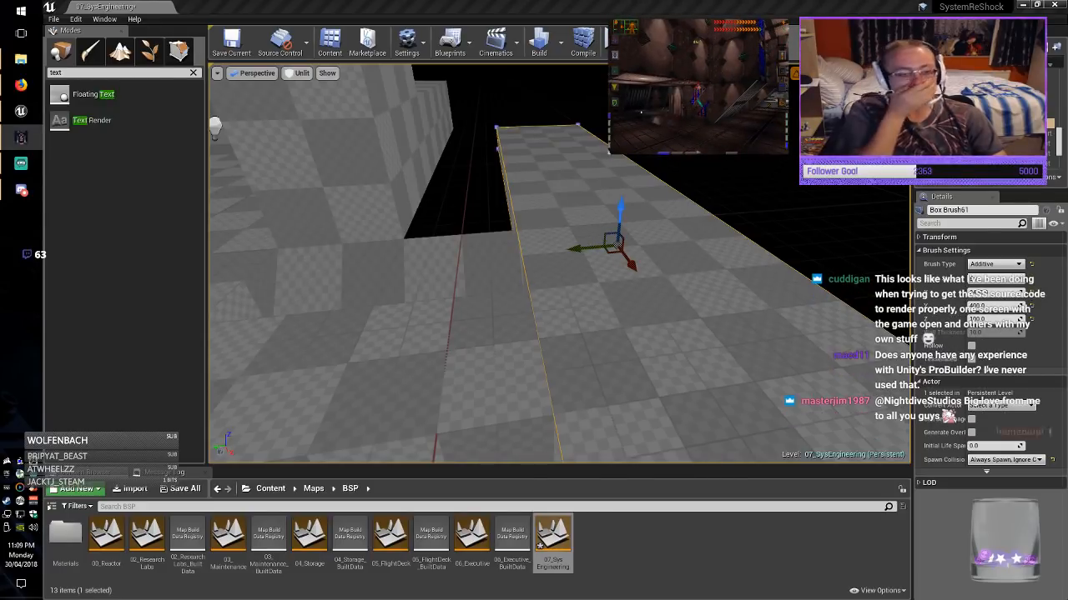
right_drag(559, 266, 776, 292)
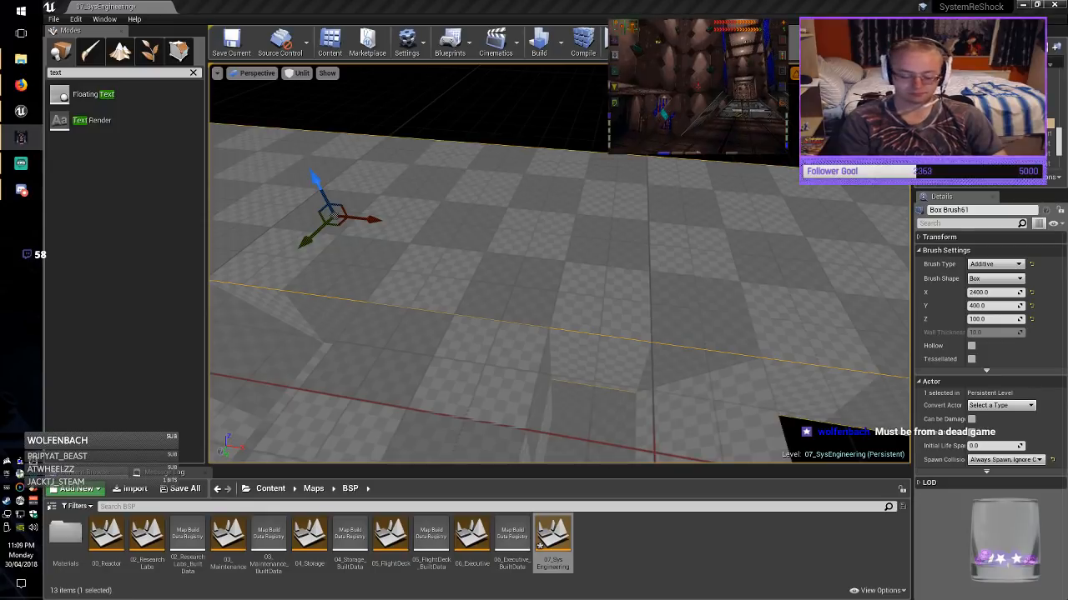
Set the duplicated floor brush's Y size to 600 and shift it along Y against the existing corridor floor.
right_drag(473, 235, 275, 250)
click(492, 235)
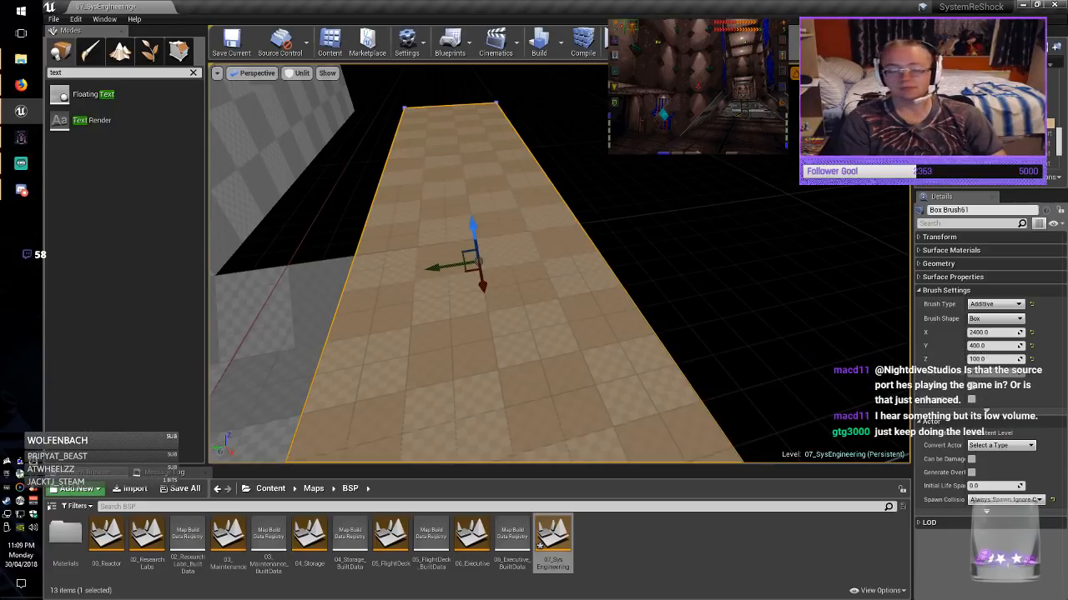
mouse_move(559, 263)
right_down()
mouse_move(501, 258)
mouse_move(584, 279)
mouse_move(560, 310)
right_up()
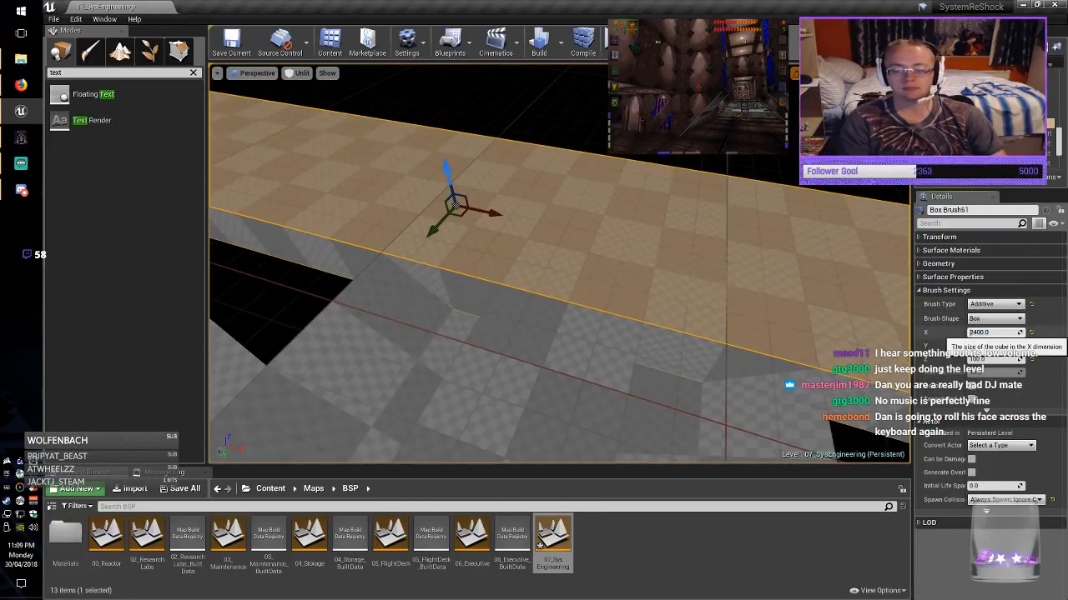
click(989, 346)
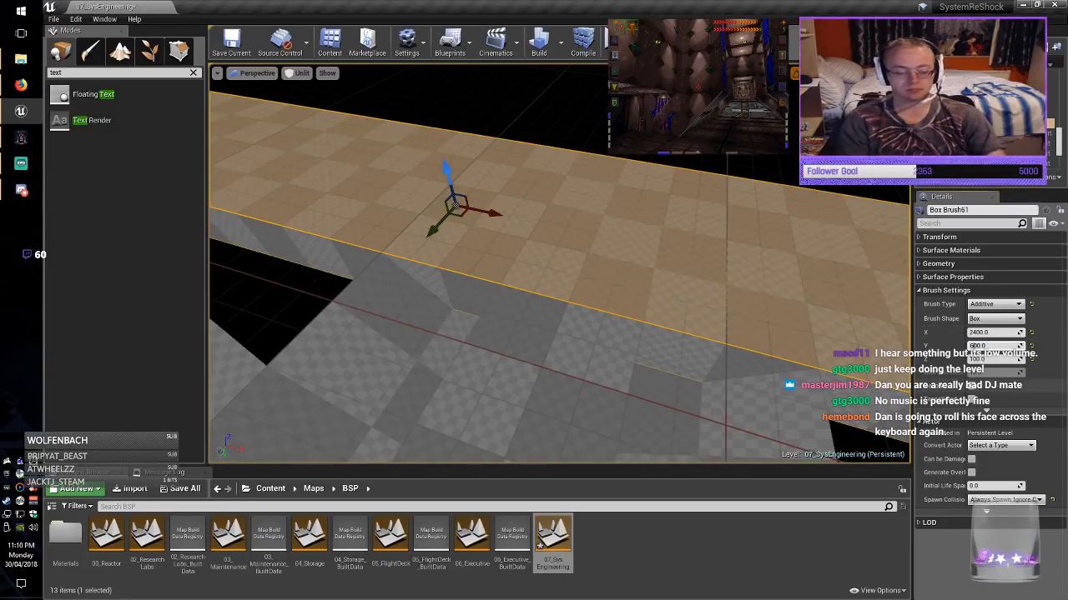
key(Return)
mouse_move(434, 230)
mouse_down()
mouse_move(479, 182)
mouse_move(458, 203)
mouse_up()
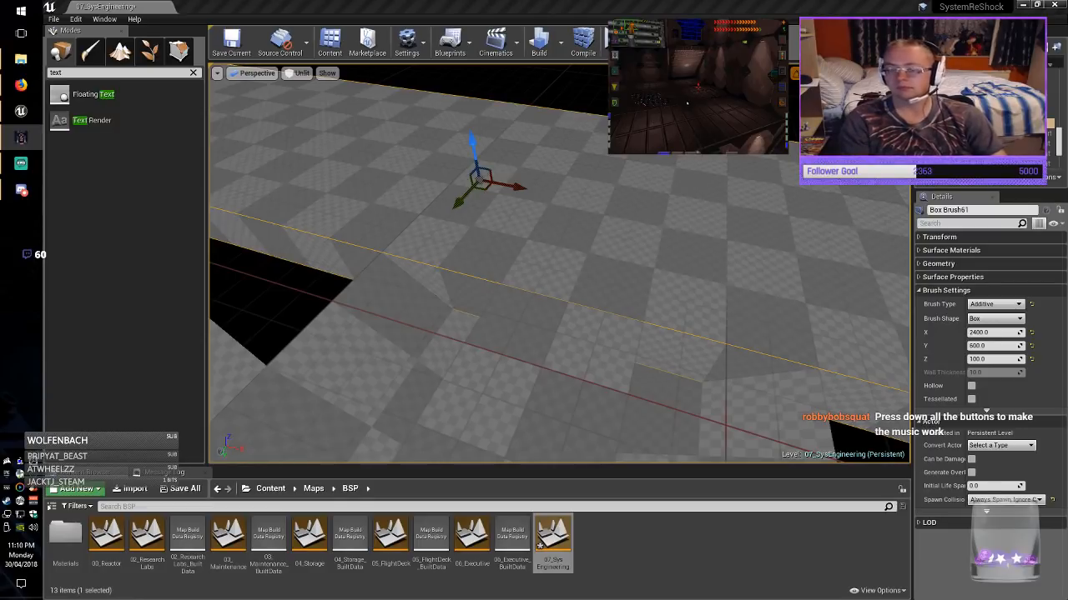
Set the floor brush's X size to 1400, slide it along X into place beside the corridor floor, and save the level.
mouse_move(514, 186)
mouse_down()
mouse_move(314, 110)
mouse_move(346, 118)
mouse_up()
mouse_move(346, 118)
right_down()
mouse_move(221, 112)
mouse_move(234, 115)
right_up()
key(alt+Tab)
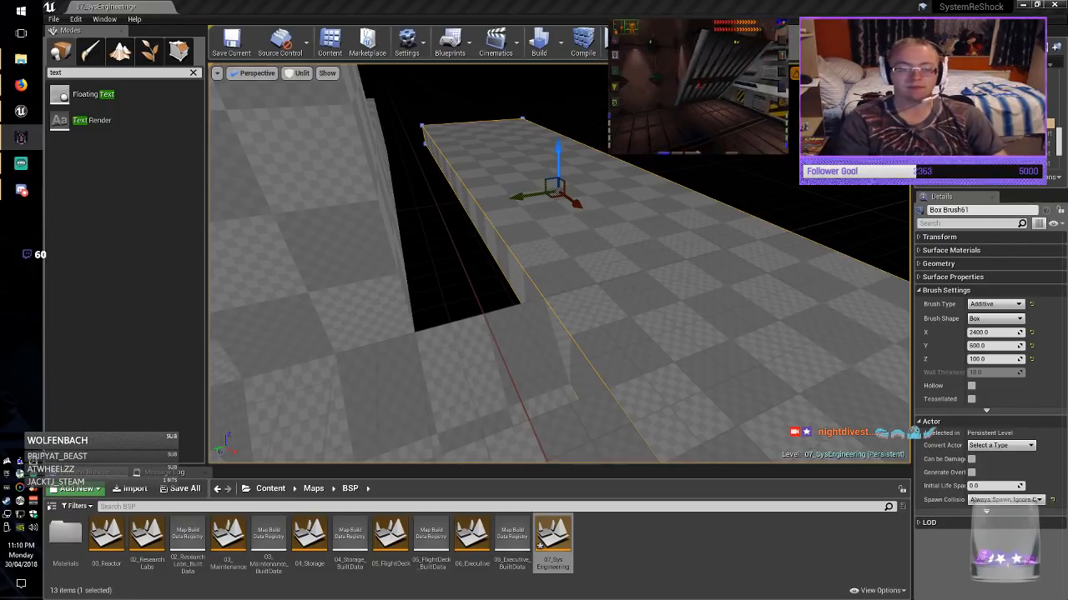
key(alt+Tab)
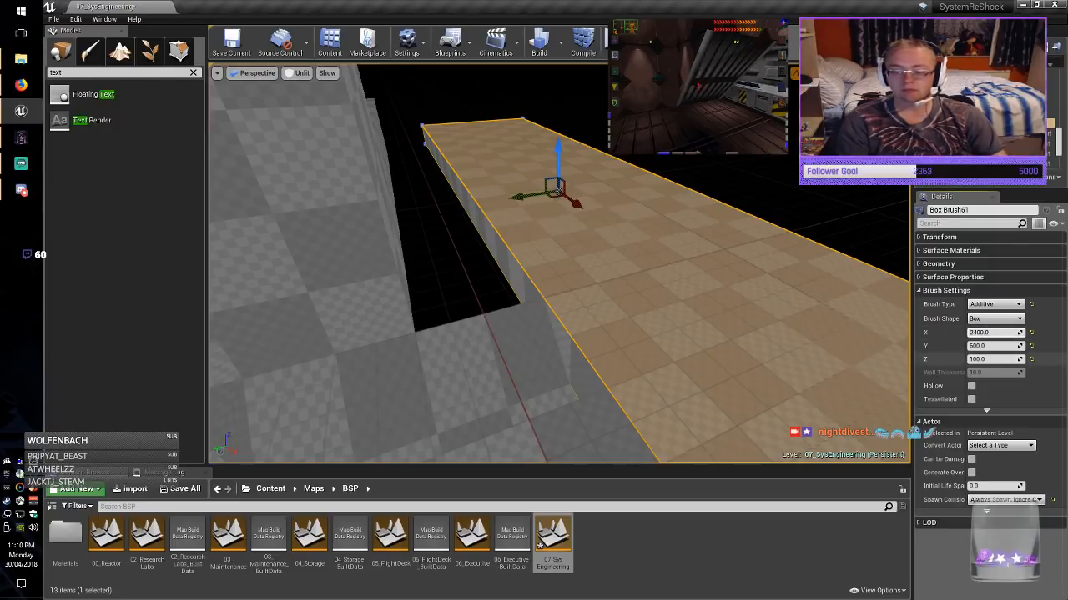
key(Return)
mouse_move(559, 263)
right_down()
mouse_move(692, 288)
mouse_move(659, 293)
right_up()
drag(263, 149, 463, 186)
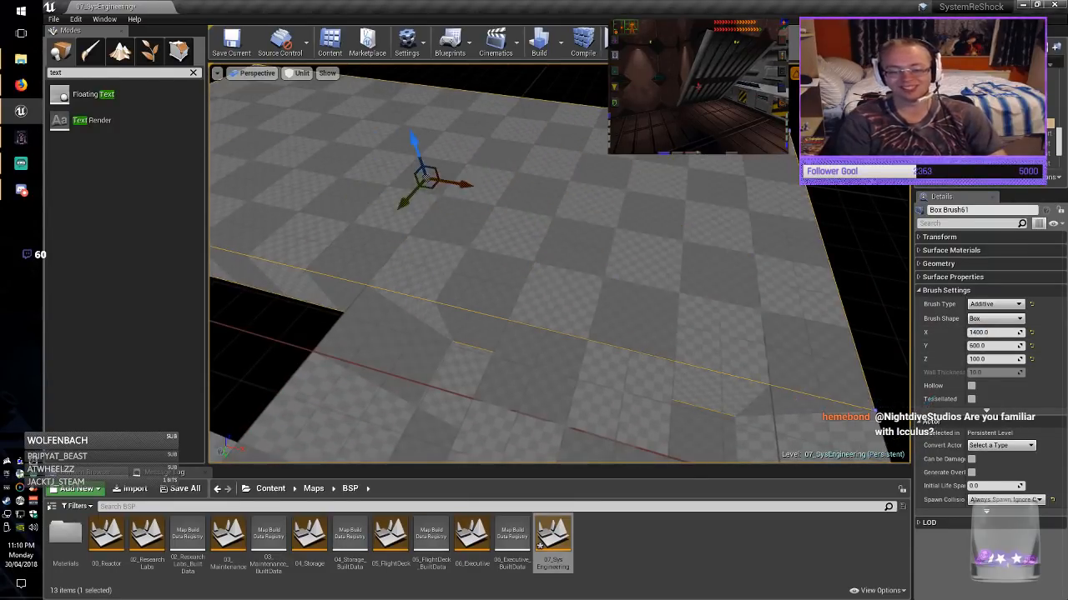
key(Escape)
click(231, 41)
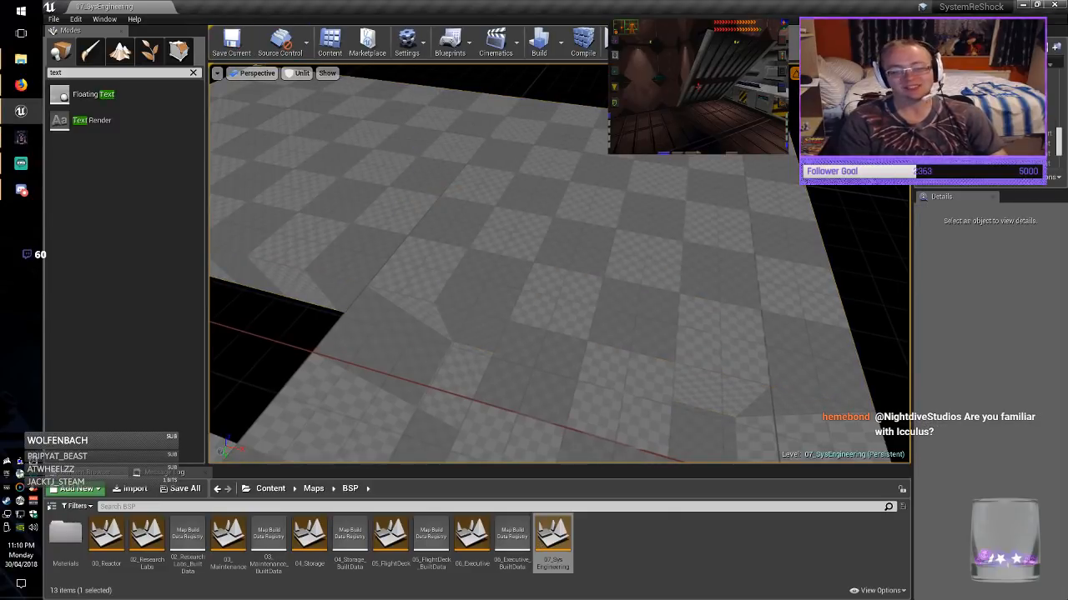
Set the Z size of the 600-wide wall brush above the opening to 400 and lower it along Z.
right_drag(375, 192, 350, 212)
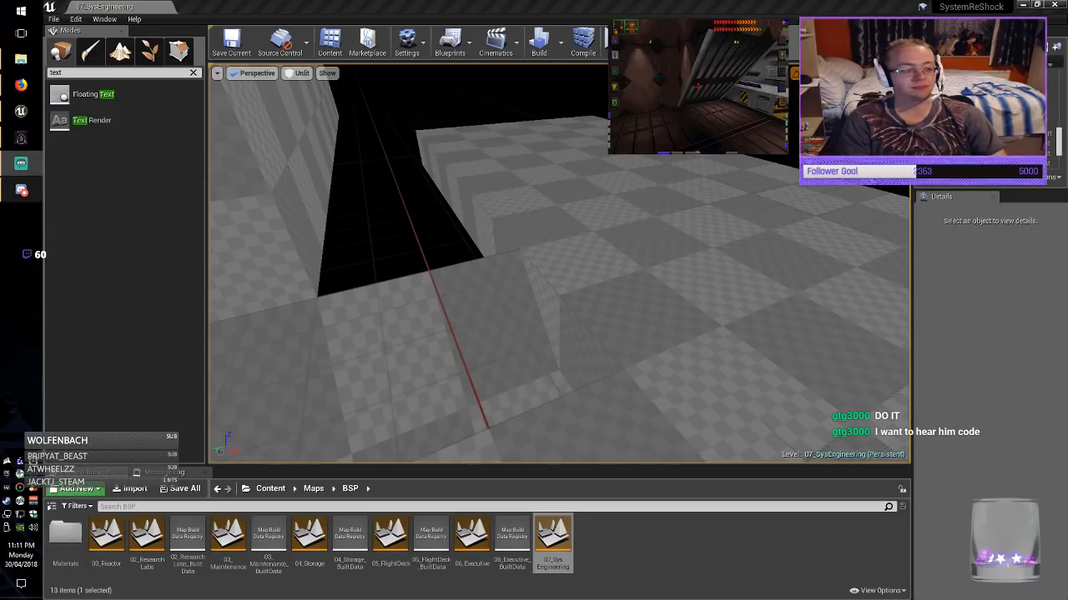
mouse_move(21, 163)
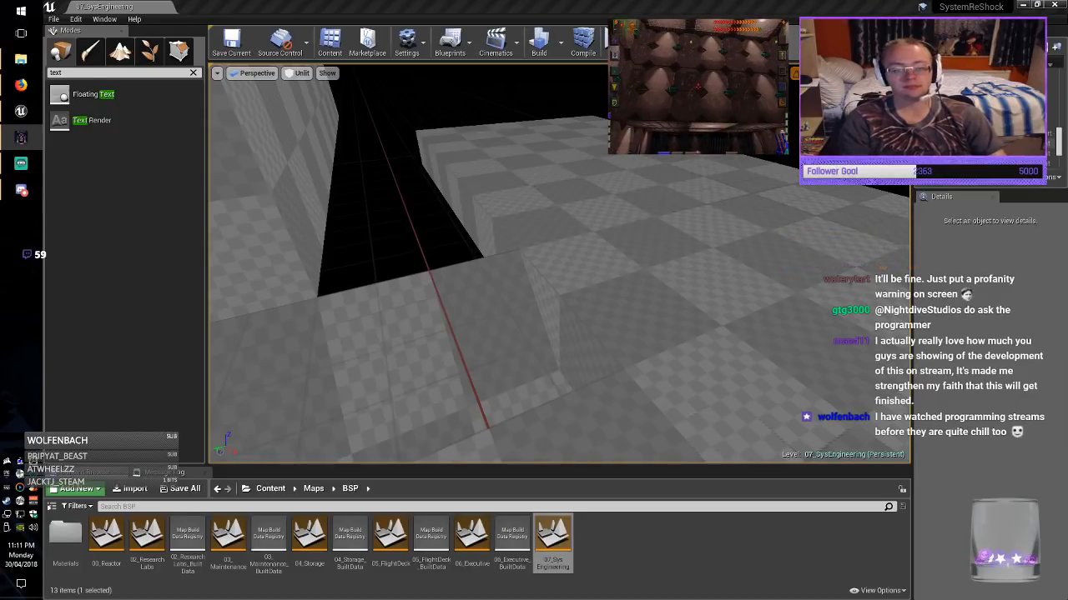
right_drag(559, 264, 650, 218)
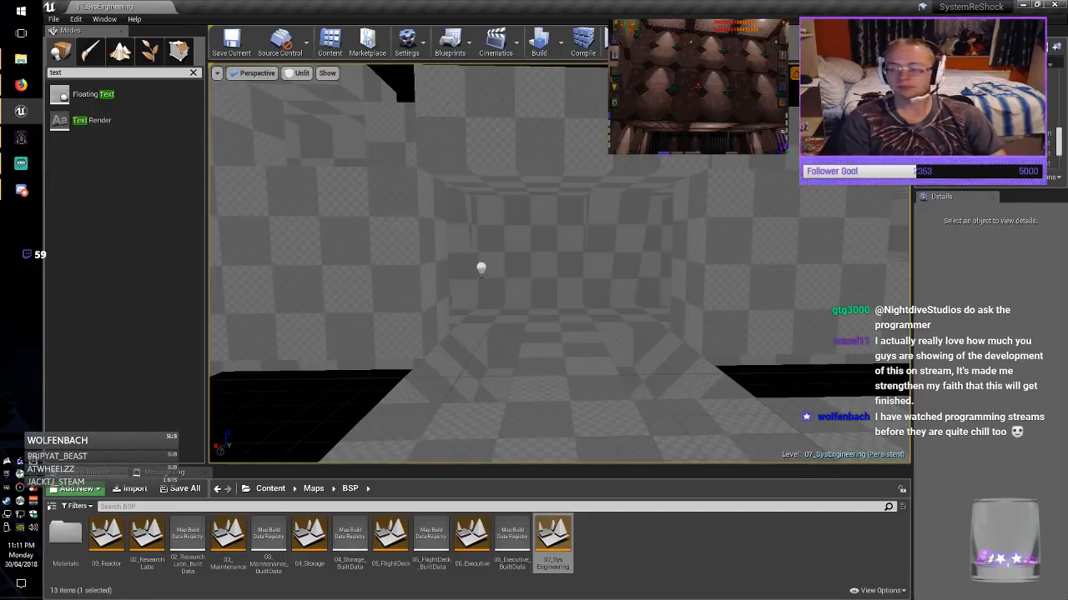
click(534, 125)
mouse_move(533, 125)
right_down()
mouse_move(550, 175)
mouse_move(634, 134)
mouse_move(605, 113)
right_up()
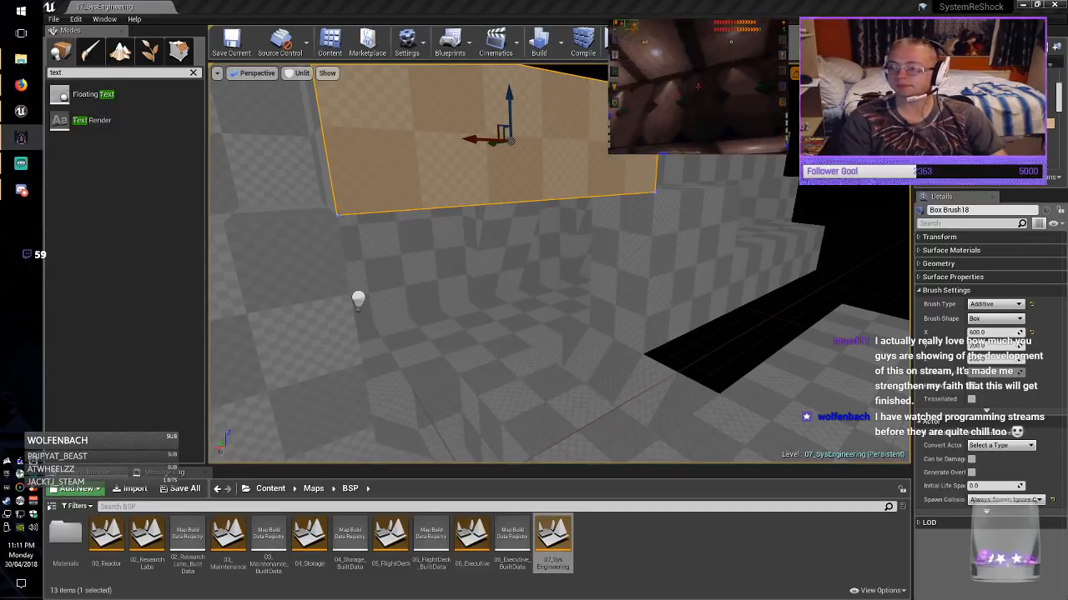
key(super)
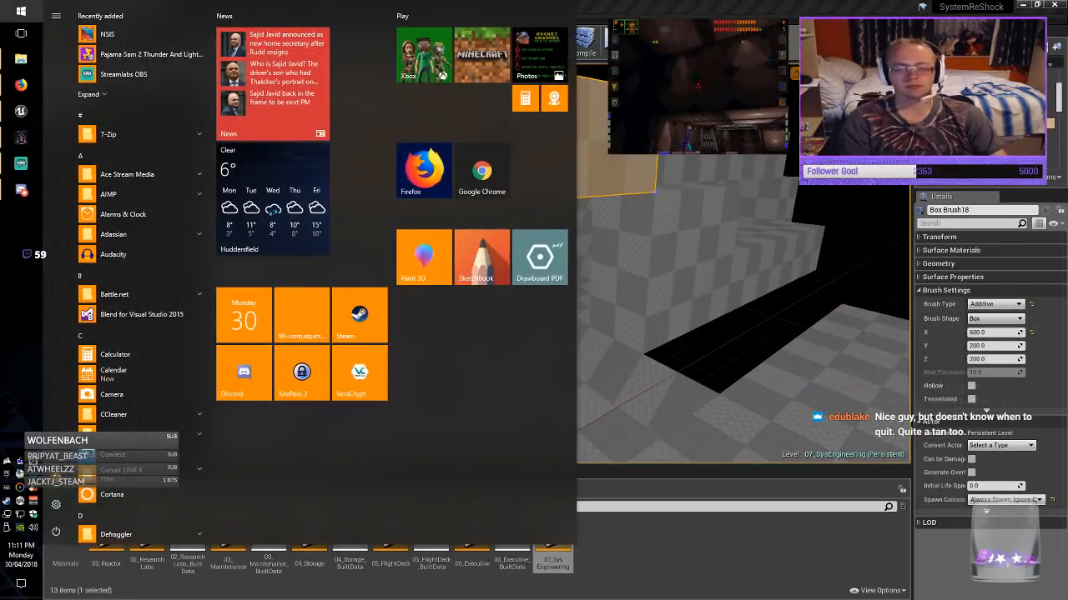
mouse_move(667, 275)
right_down()
mouse_move(534, 287)
mouse_move(608, 225)
mouse_move(742, 213)
right_up()
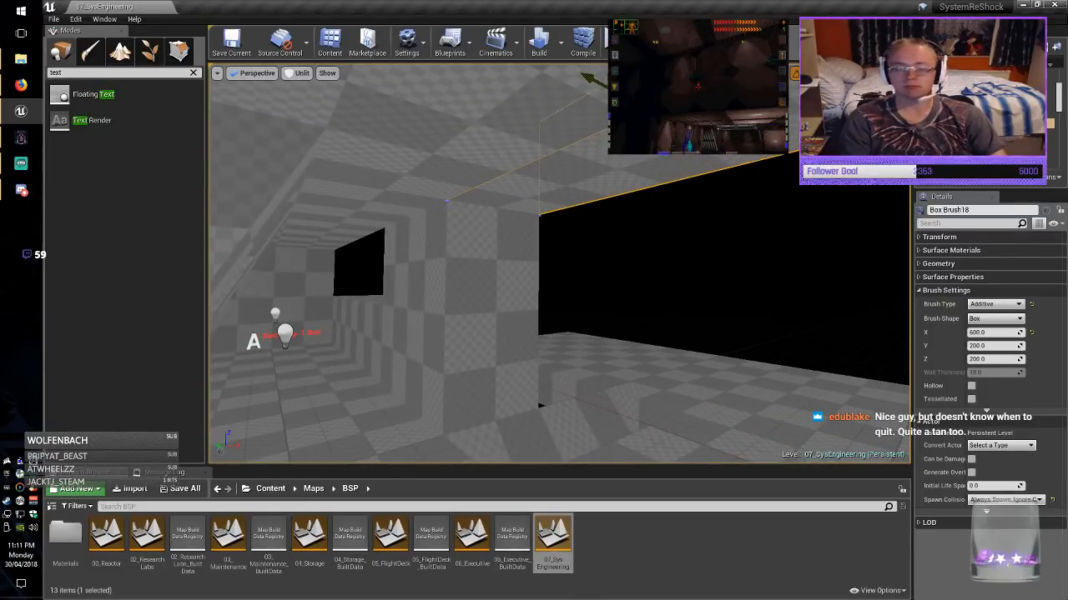
click(576, 175)
mouse_move(575, 175)
right_down()
mouse_move(563, 165)
mouse_move(692, 171)
mouse_move(638, 163)
right_up()
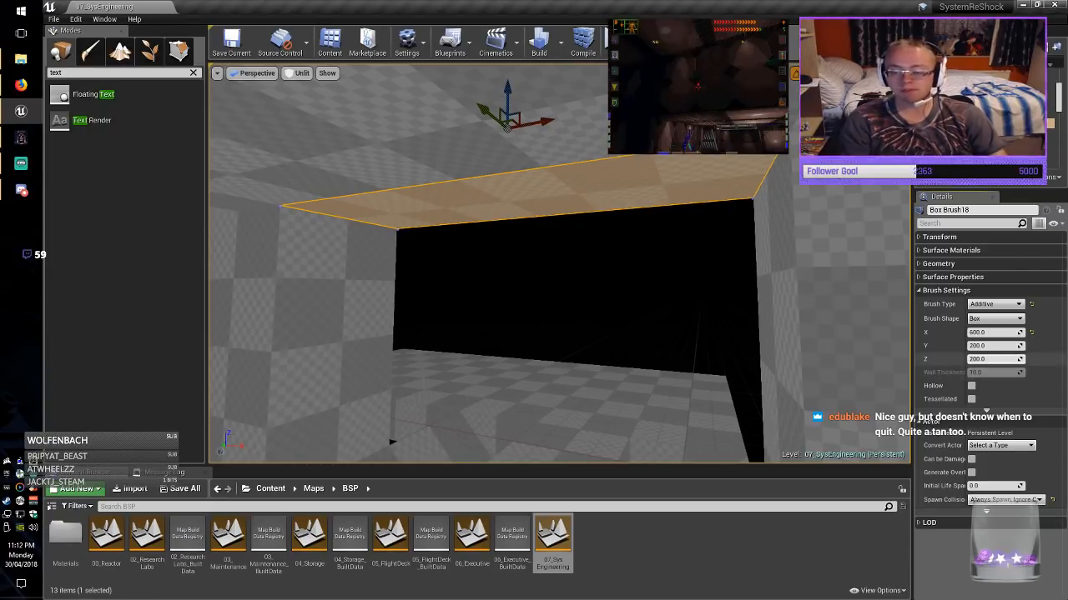
click(979, 358)
text(400)
key(Return)
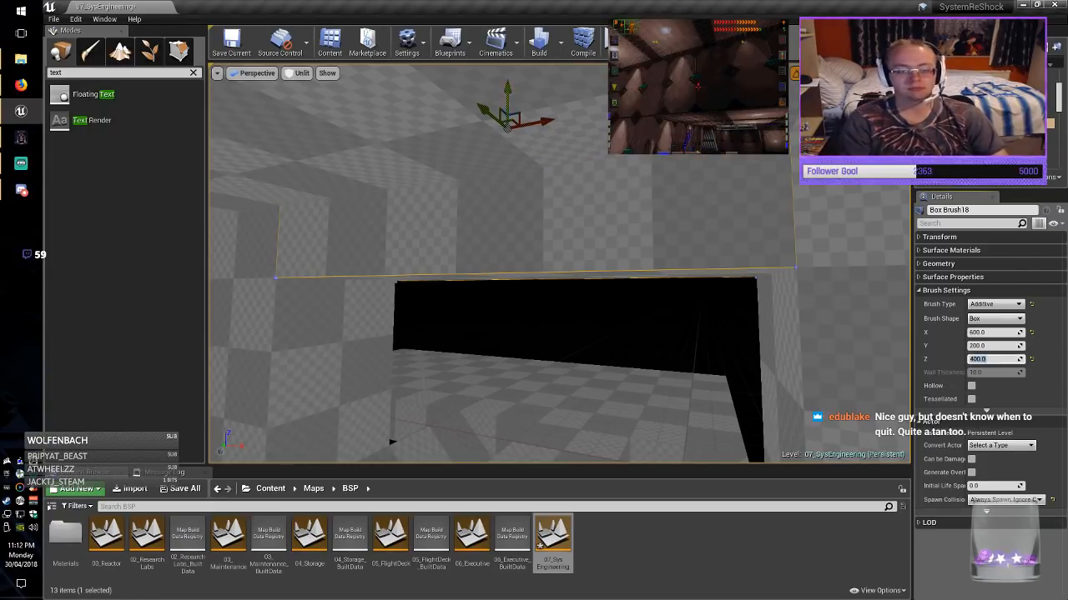
mouse_move(559, 263)
right_down()
mouse_move(500, 326)
mouse_move(488, 319)
mouse_move(515, 300)
mouse_move(498, 307)
mouse_move(554, 314)
mouse_move(534, 312)
mouse_move(540, 294)
right_up()
drag(544, 76, 544, 127)
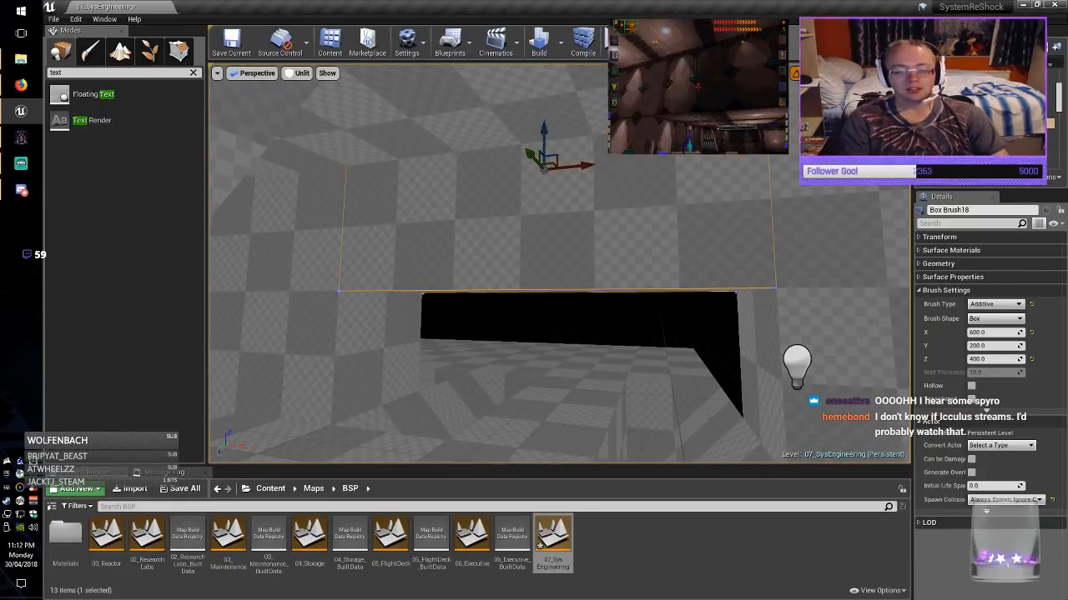
key(Escape)
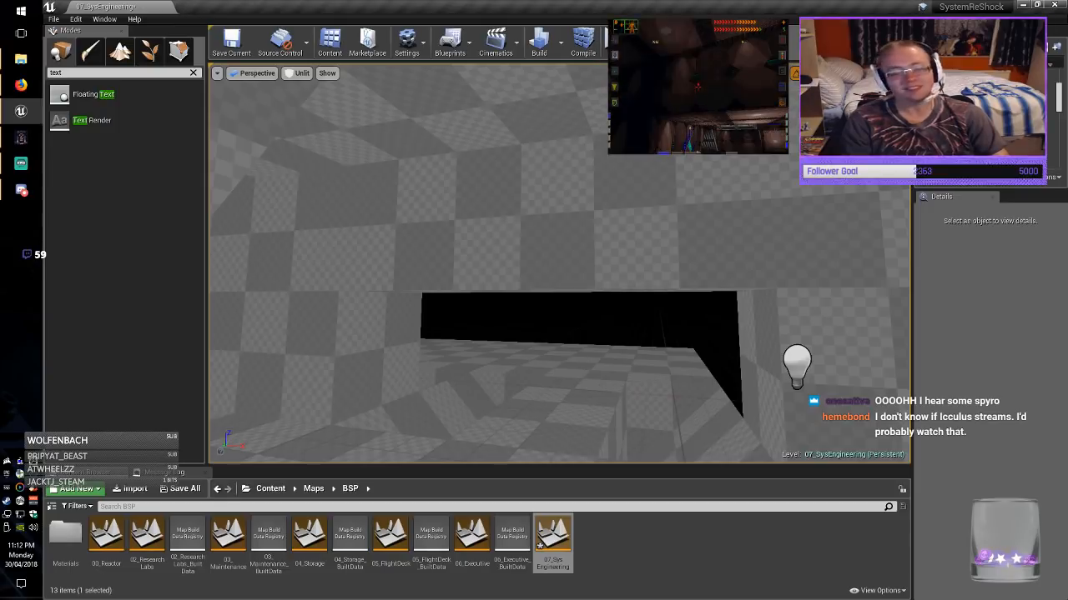
Inspect the side pillar beside the opening and reselect the wall brush above the opening.
mouse_move(544, 267)
right_down()
mouse_move(536, 279)
mouse_move(454, 277)
mouse_move(557, 276)
right_up()
click(417, 269)
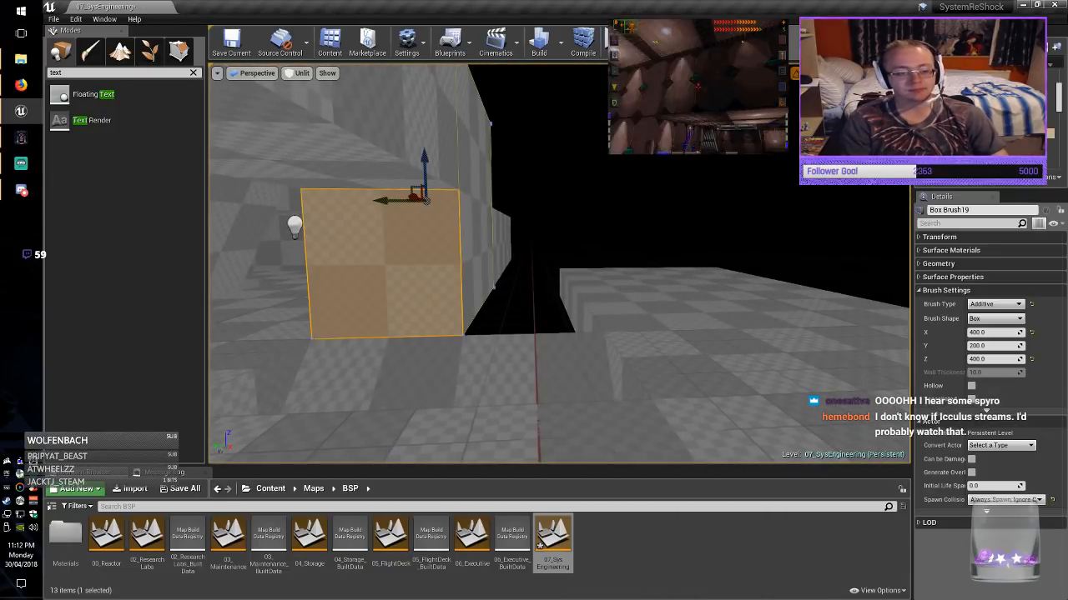
mouse_move(417, 268)
right_down()
mouse_move(308, 282)
mouse_move(475, 285)
mouse_move(358, 282)
right_up()
click(450, 125)
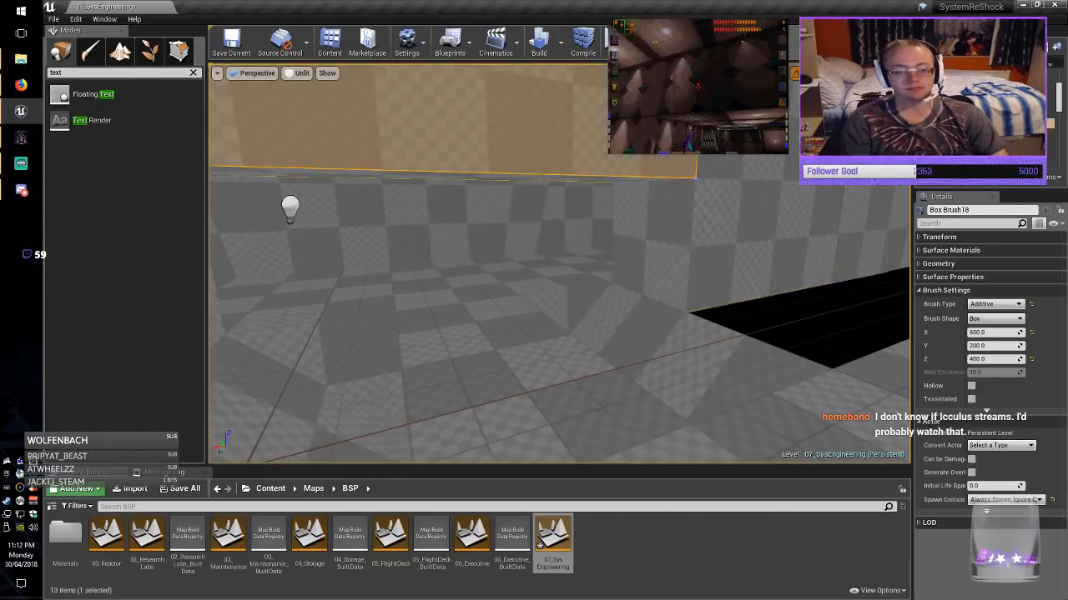
mouse_move(451, 125)
right_down()
mouse_move(534, 117)
mouse_move(442, 104)
mouse_move(479, 98)
mouse_move(467, 95)
mouse_move(524, 116)
mouse_move(509, 115)
right_up()
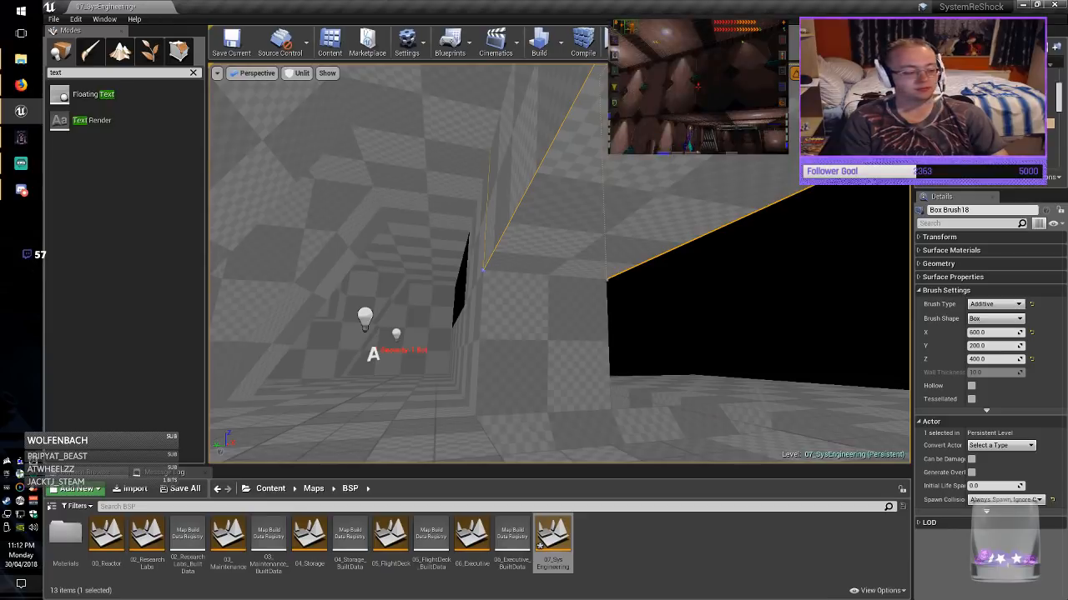
right_click(34, 527)
click(79, 452)
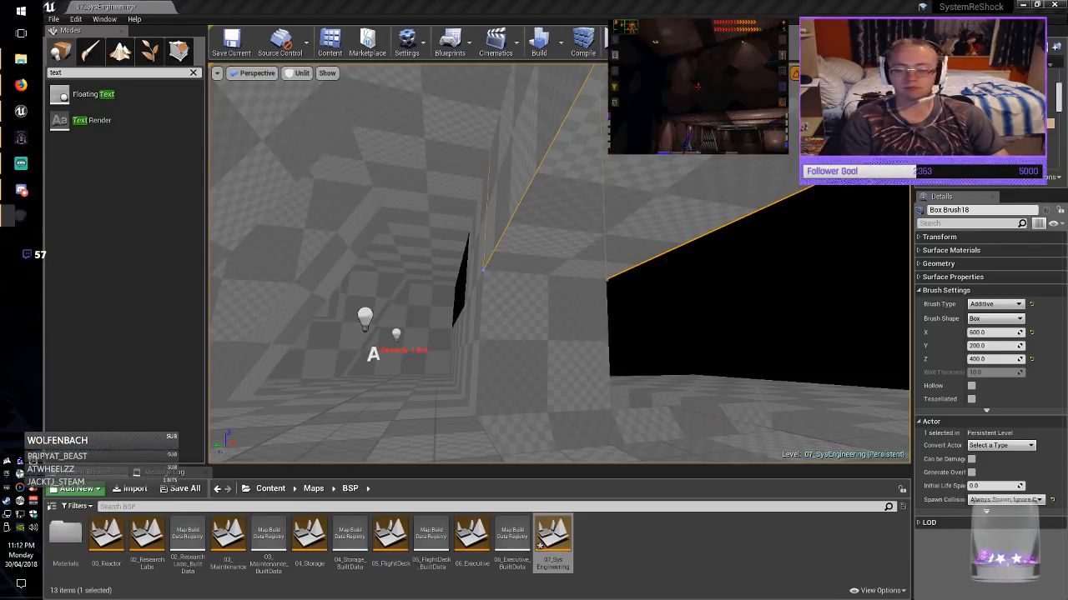
click(307, 413)
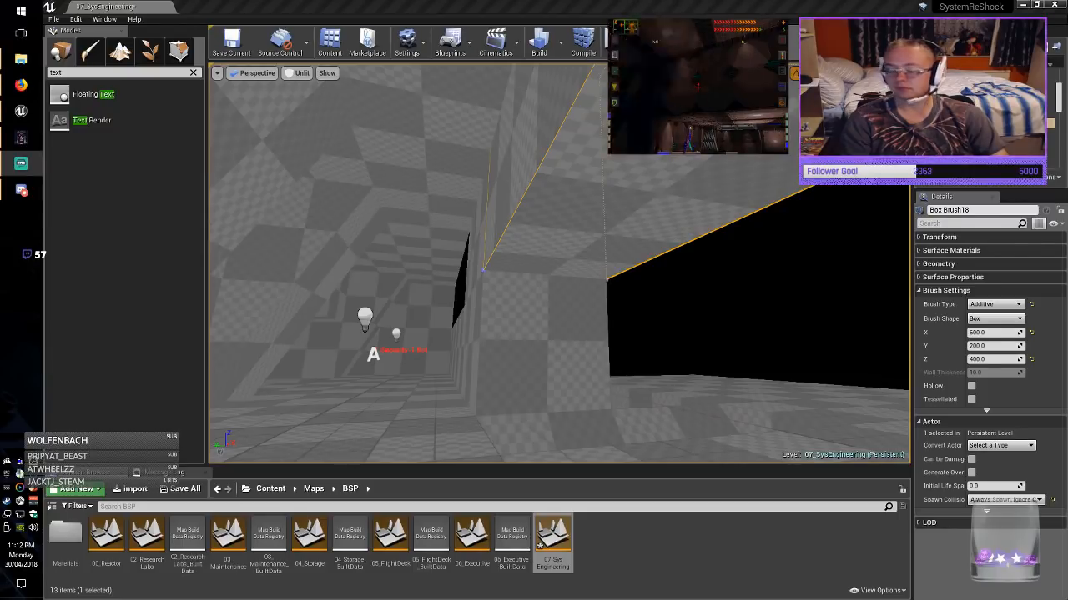
right_click(33, 528)
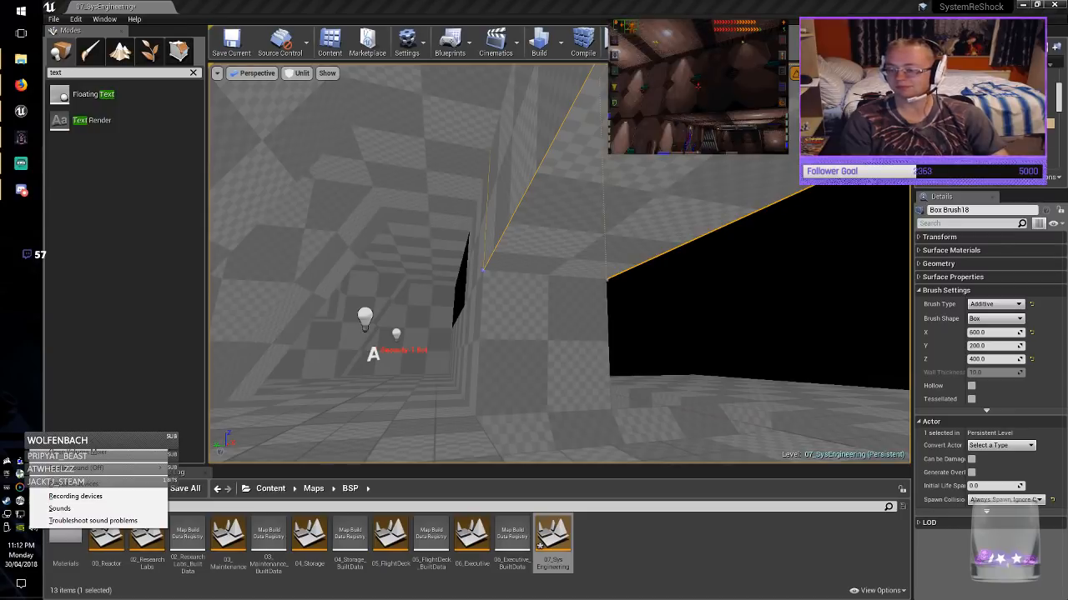
key(alt+Tab)
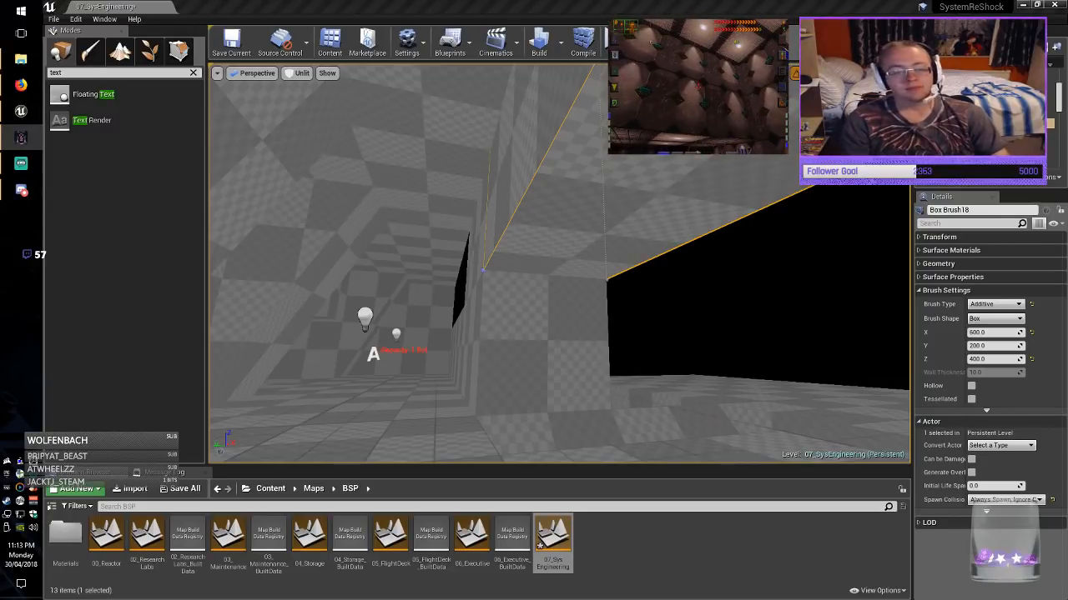
Set the Y size of the wall brush above the opening to 400 and clear the selection.
key(d)
mouse_move(559, 275)
right_down()
mouse_move(617, 273)
mouse_move(575, 277)
right_up()
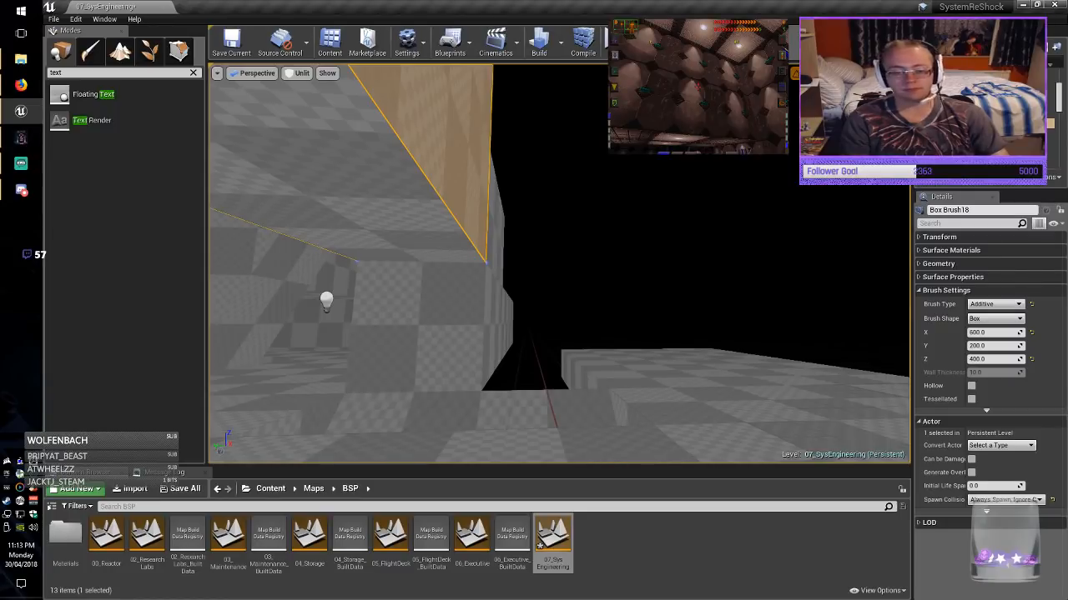
click(972, 346)
key(BackSpace)
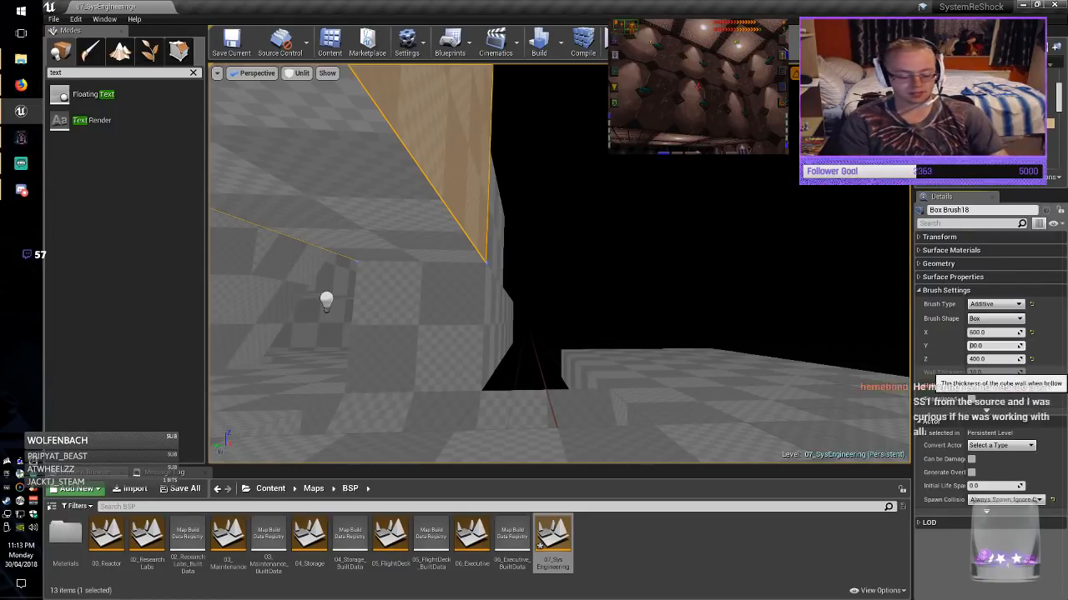
text(4)
key(Return)
mouse_move(576, 275)
right_down()
mouse_move(538, 273)
mouse_move(536, 208)
mouse_move(504, 209)
mouse_move(409, 275)
mouse_move(492, 284)
mouse_move(400, 209)
mouse_move(484, 212)
mouse_move(476, 229)
mouse_move(559, 292)
mouse_move(542, 296)
right_up()
key(Escape)
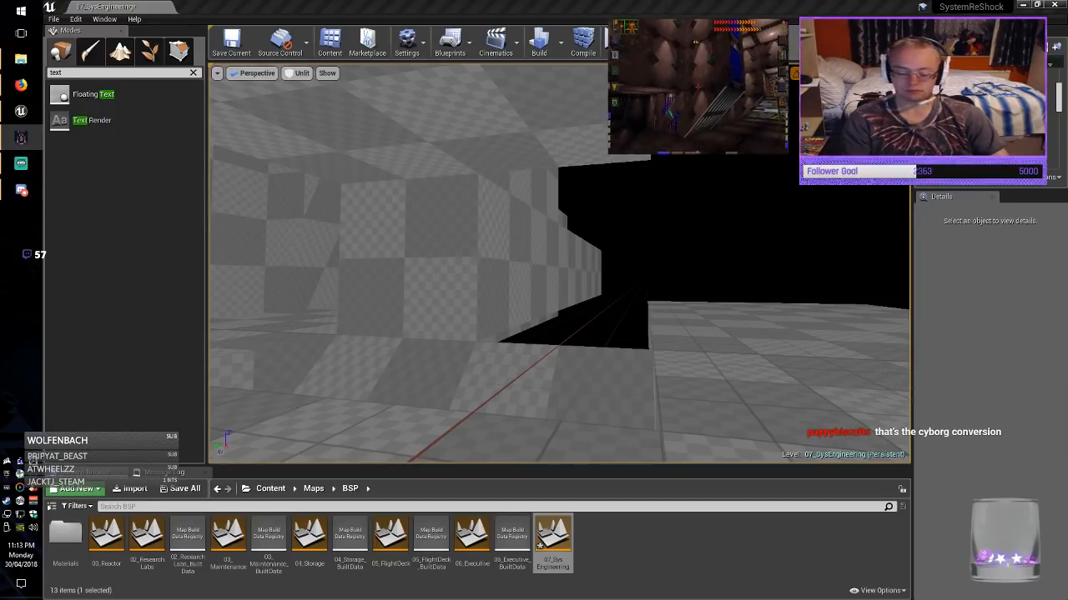
Duplicate the 400 by 200 by 400 side pillar brush along Y and set the copy's X and Z sizes to 200.
click(519, 250)
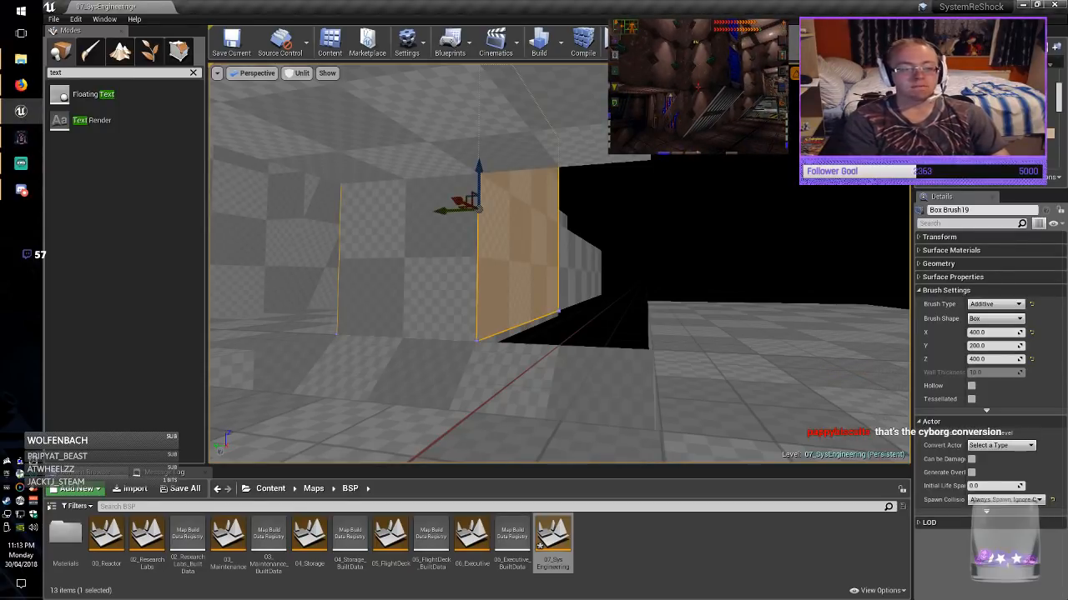
alt+drag(440, 215, 576, 229)
mouse_move(576, 228)
right_down()
mouse_move(668, 251)
mouse_move(517, 250)
mouse_move(617, 316)
right_up()
click(987, 293)
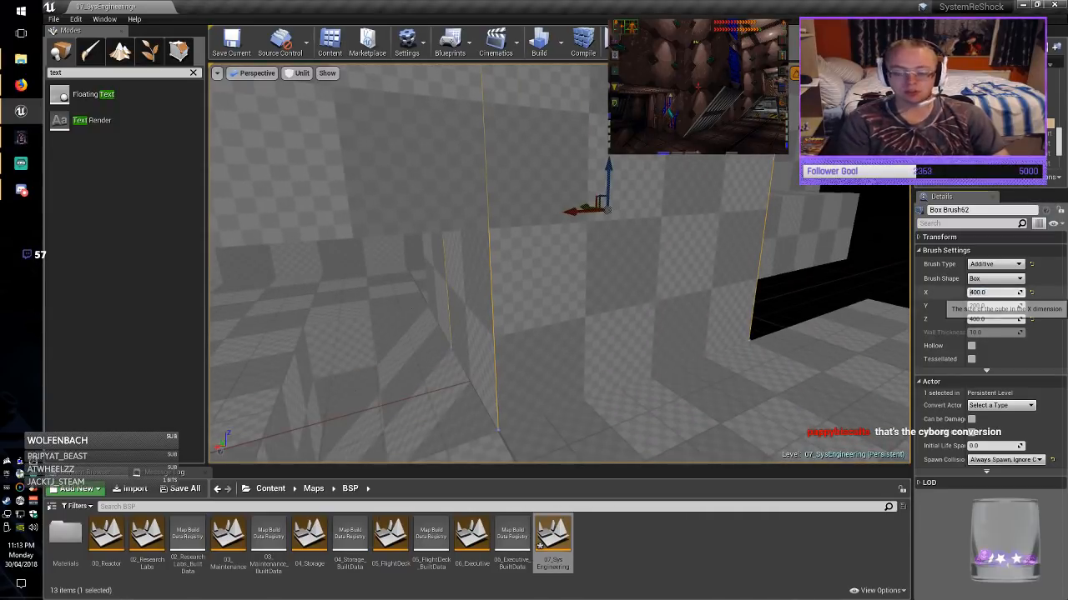
text(200)
key(Return)
text(200)
key(Return)
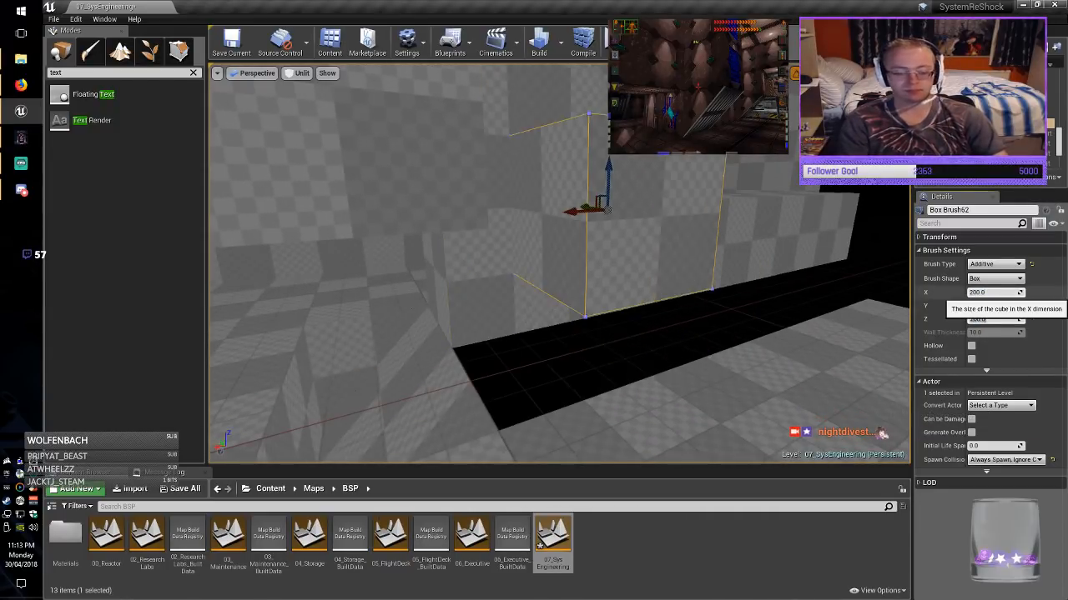
Lower the 200-unit cube brush to floor level, align it along X with the side pillar's front, and shift it along Y past the gap.
drag(609, 165, 606, 233)
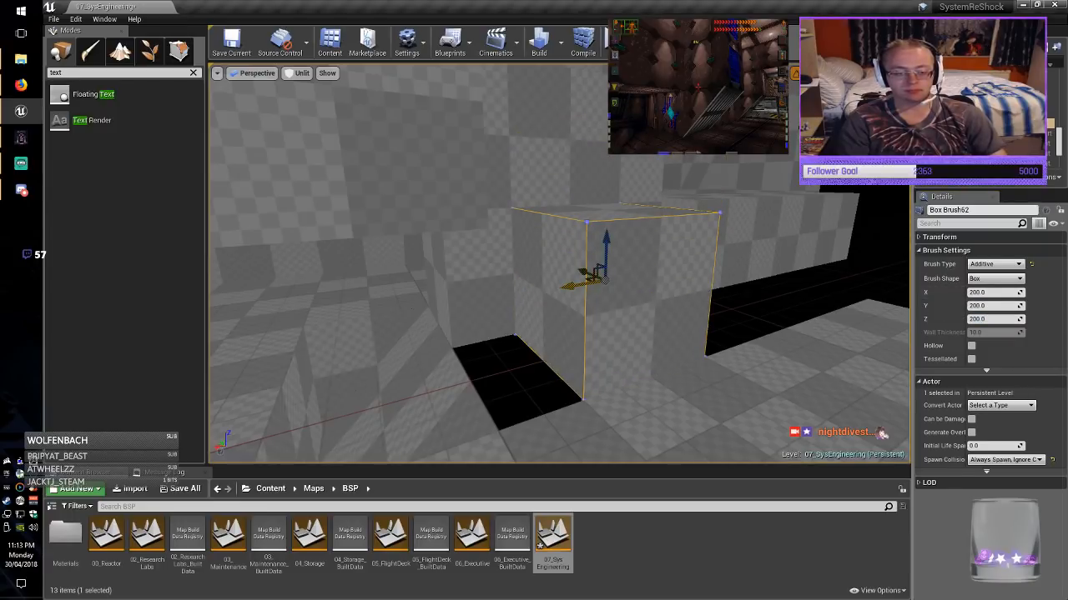
mouse_move(574, 282)
mouse_down()
mouse_move(428, 317)
mouse_move(440, 315)
mouse_up()
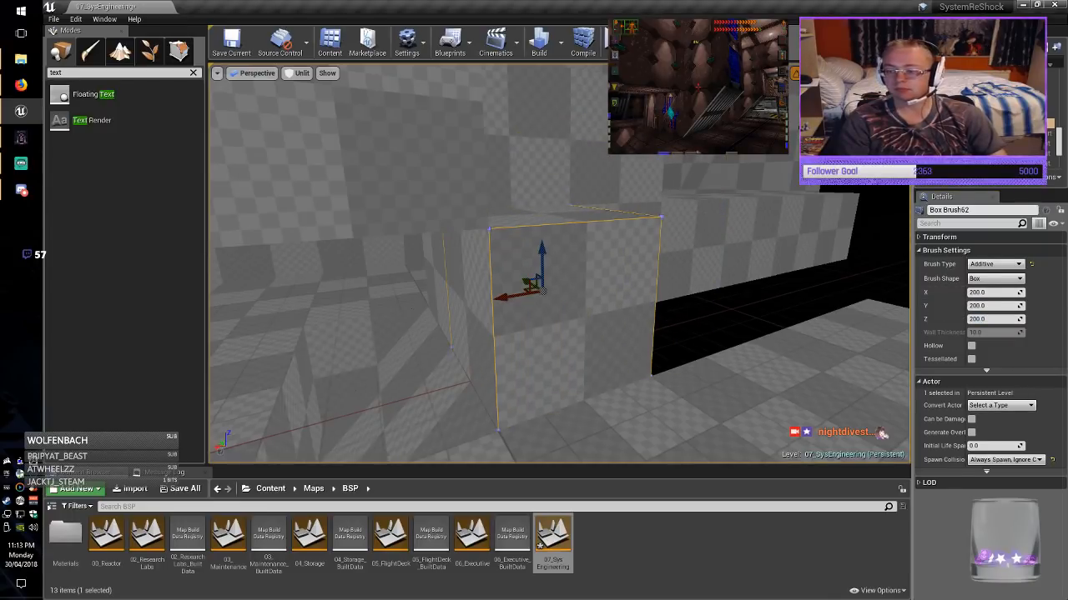
mouse_move(559, 267)
right_down()
mouse_move(600, 276)
mouse_move(563, 266)
right_up()
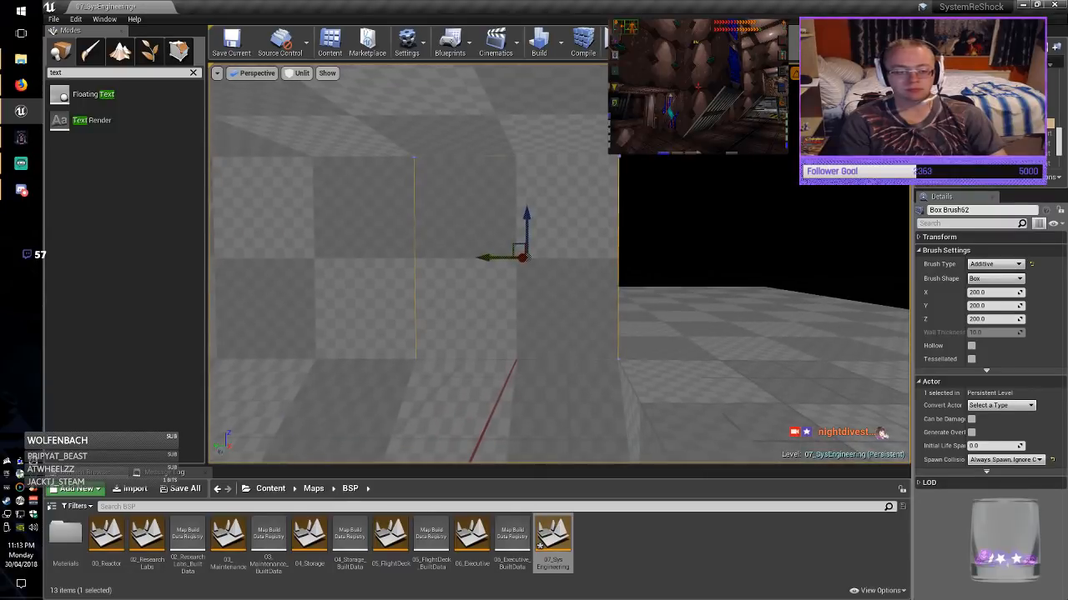
drag(491, 257, 653, 257)
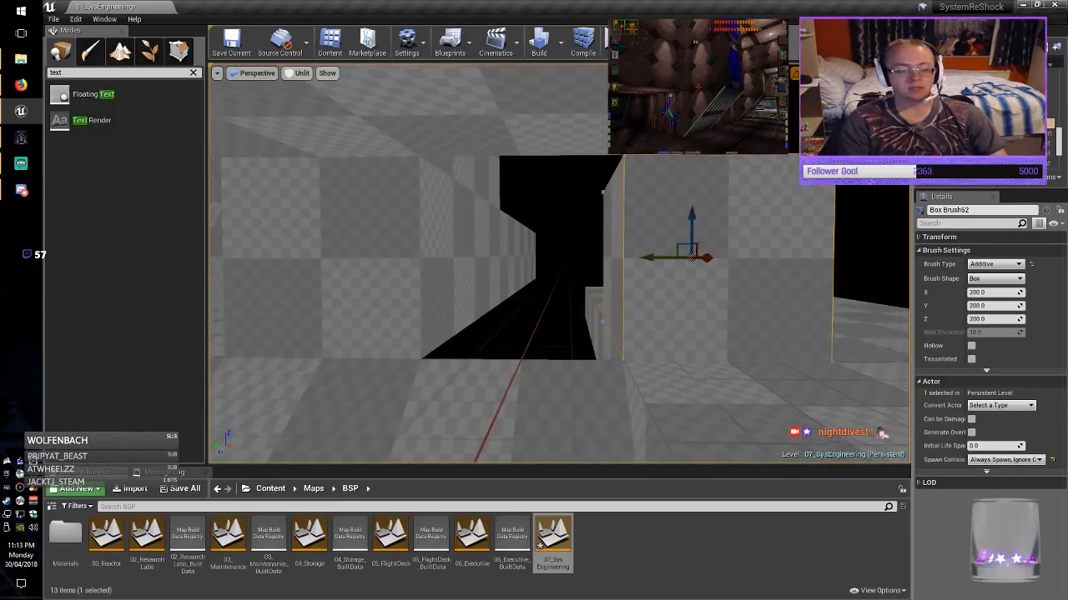
Set the Y size of the 400 by 200 by 400 side pillar brush to 400 and shift it along Y to close the gap.
right_drag(654, 258, 640, 258)
click(471, 251)
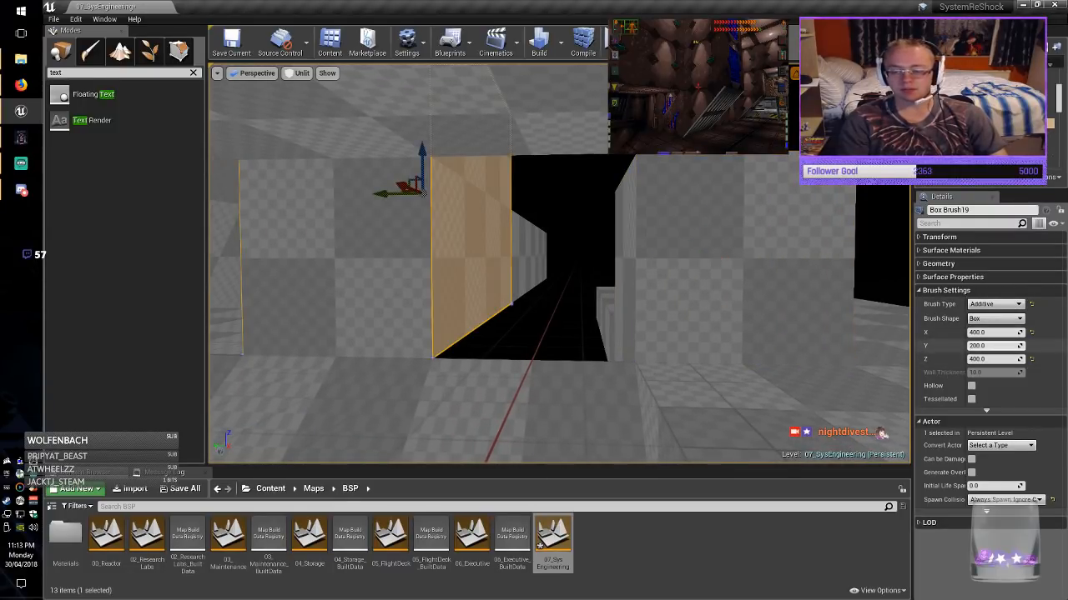
text(400)
key(Return)
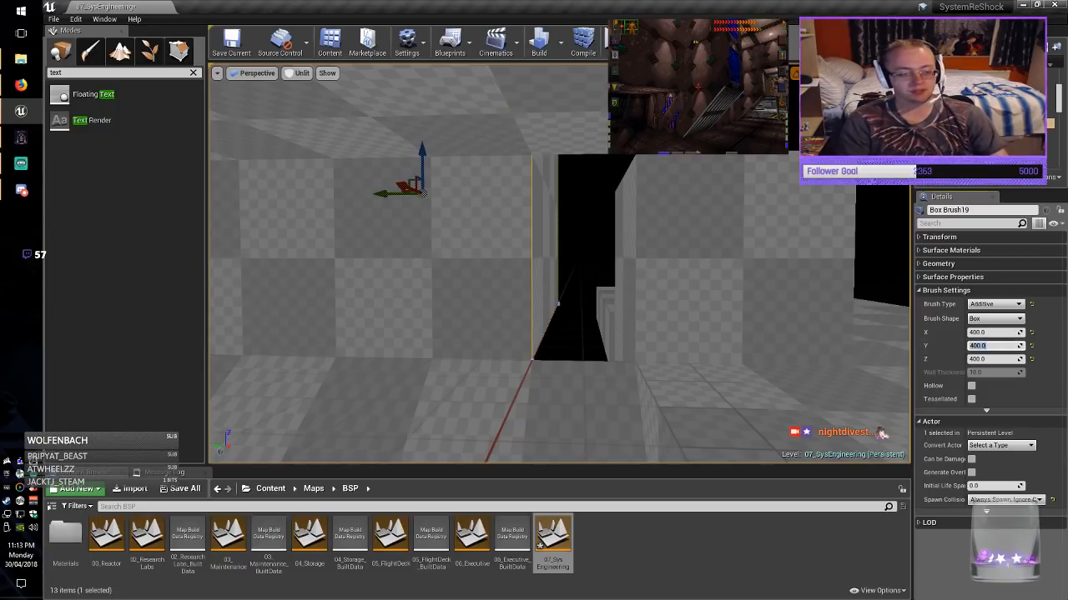
drag(392, 194, 455, 200)
key(Escape)
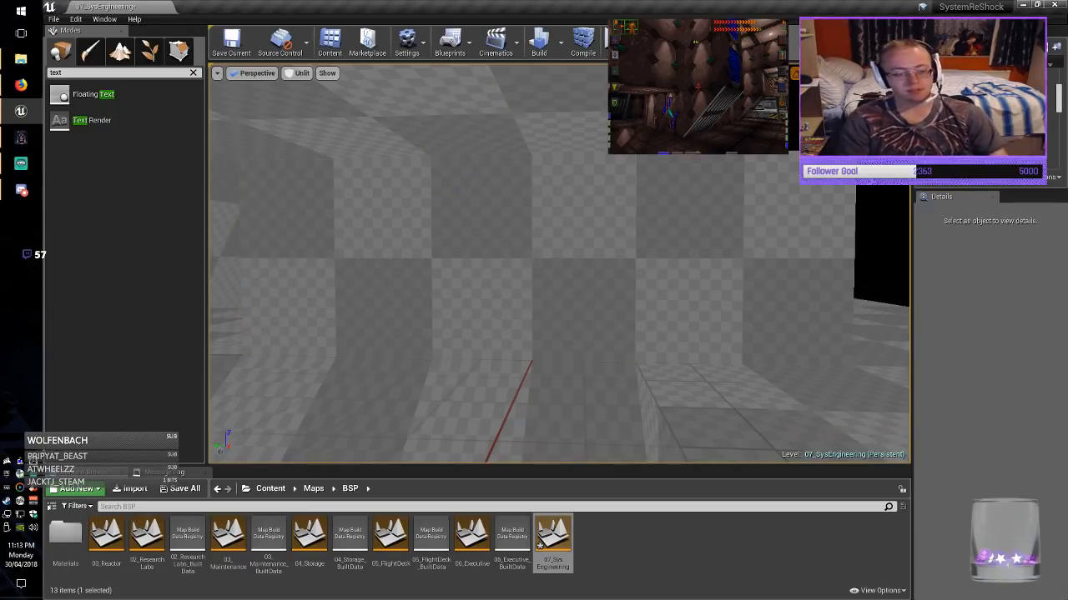
Reshape the 200-unit cube brush into a sloped wedge by moving its lower outer edge in Geometry Editing, and return to placing actors.
mouse_move(558, 264)
right_down()
mouse_move(821, 271)
mouse_move(810, 250)
mouse_move(813, 212)
mouse_move(650, 218)
mouse_move(575, 305)
mouse_move(584, 350)
mouse_move(600, 359)
right_up()
click(575, 305)
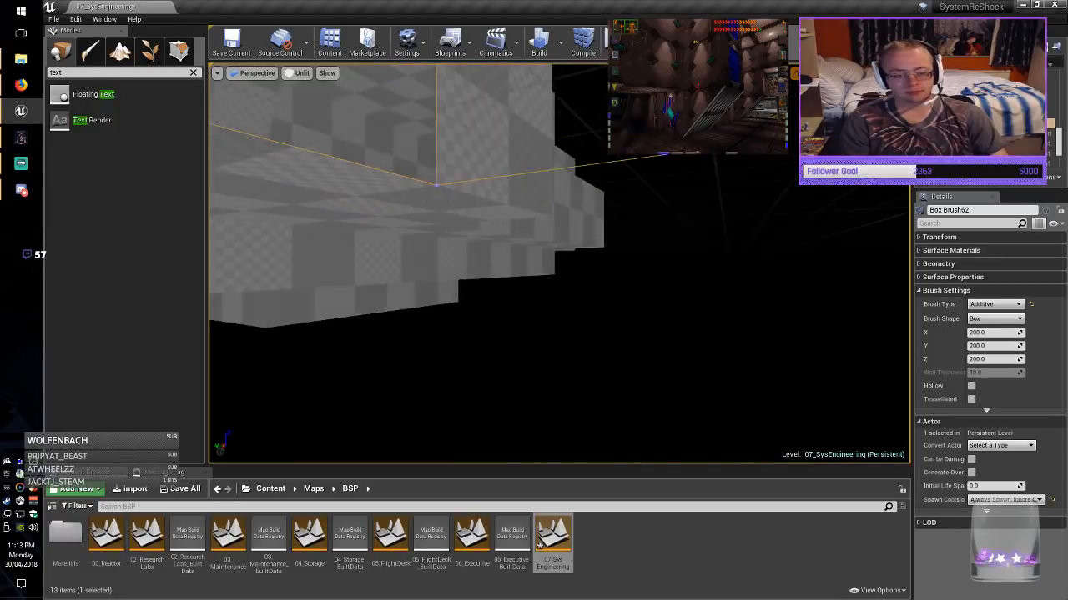
key(f)
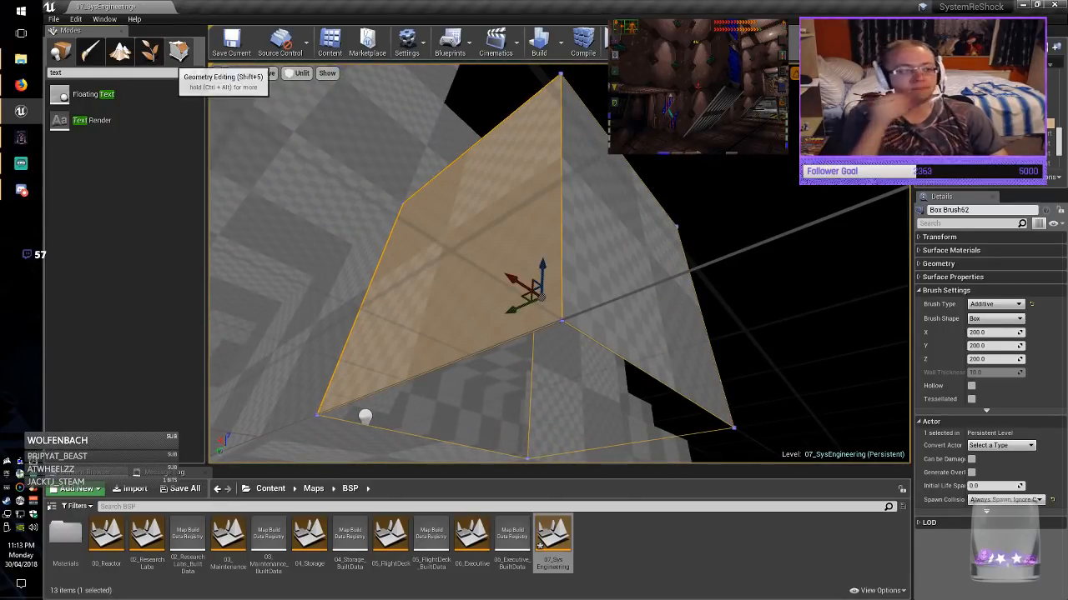
click(178, 51)
click(536, 399)
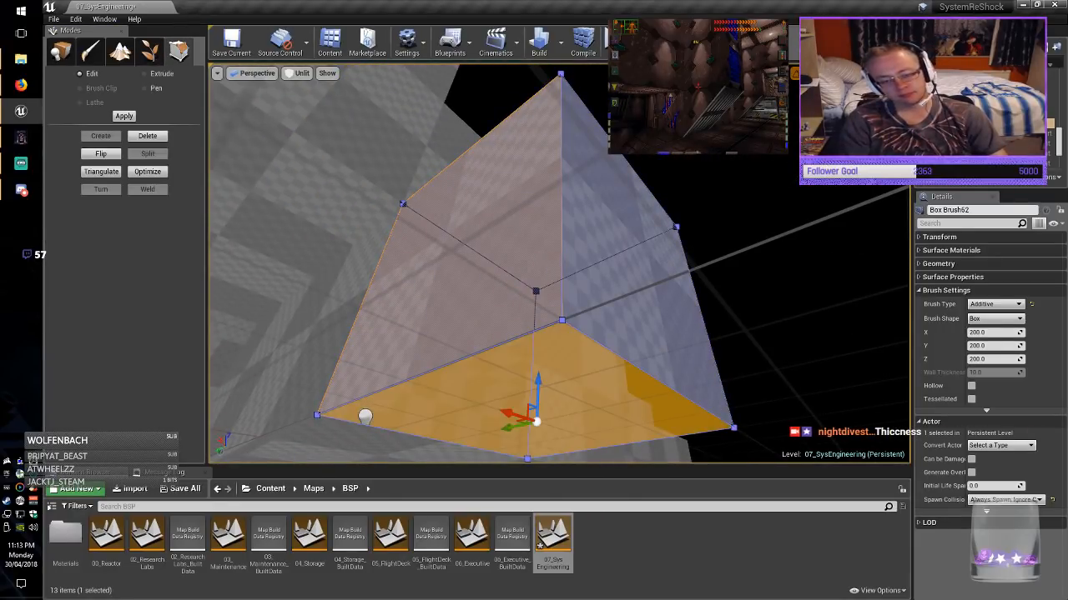
click(674, 391)
mouse_move(675, 391)
alt+mouse_down()
mouse_move(672, 286)
mouse_move(639, 362)
mouse_move(691, 322)
mouse_move(720, 362)
mouse_move(726, 319)
mouse_move(643, 419)
mouse_move(692, 298)
mouse_move(716, 287)
mouse_move(421, 376)
alt+mouse_up()
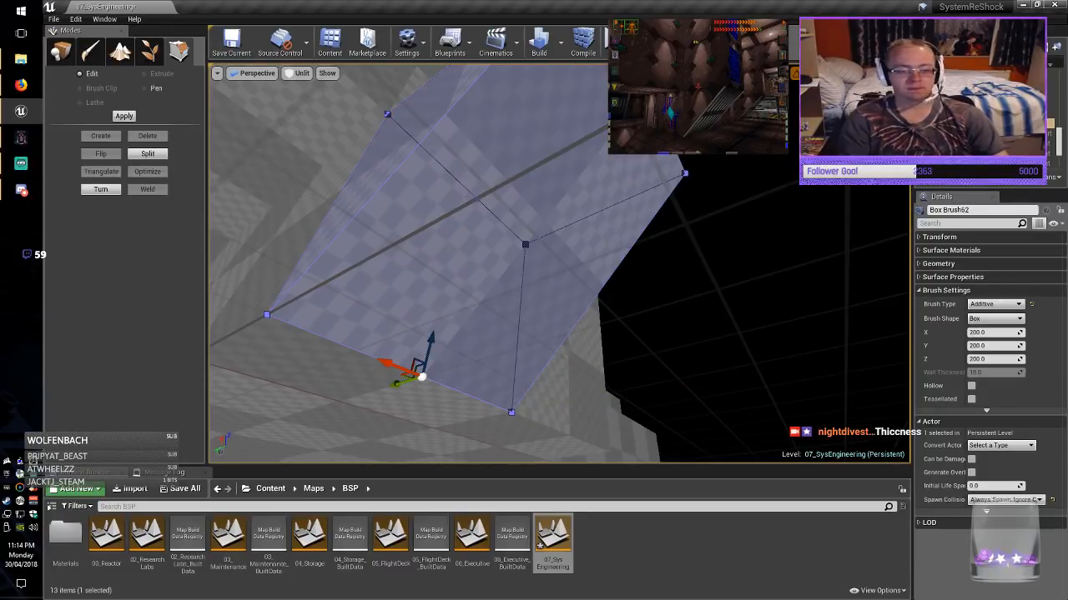
key(Escape)
key(Escape)
click(62, 53)
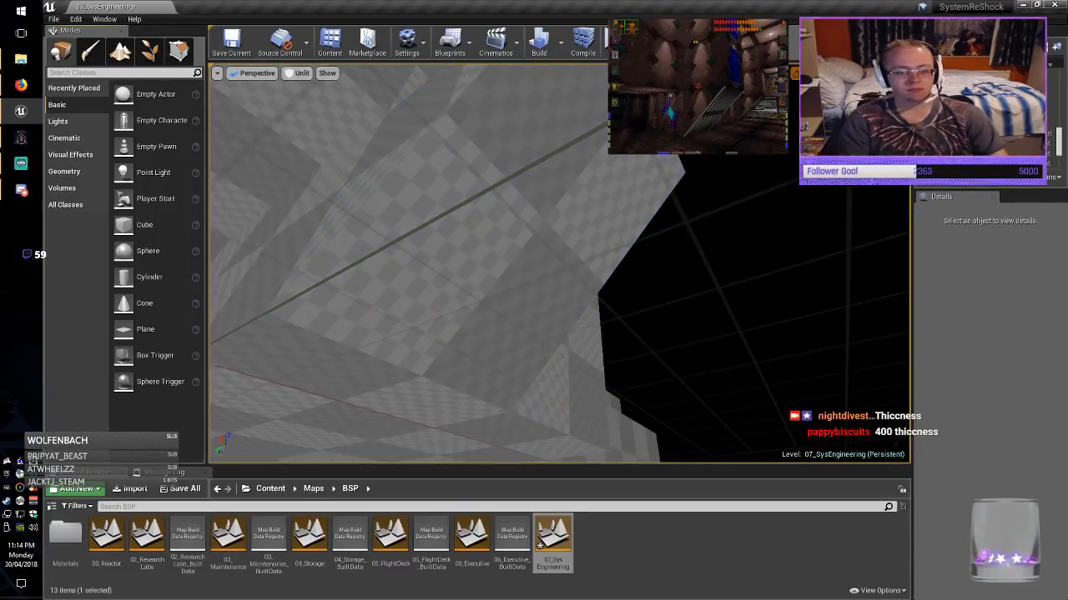
Duplicate the wedge brush along Y to the opposite side of the floor and rotate the copy 180 degrees to face the original.
mouse_move(559, 263)
right_down()
mouse_move(633, 283)
mouse_move(571, 341)
mouse_move(555, 288)
mouse_move(567, 285)
right_up()
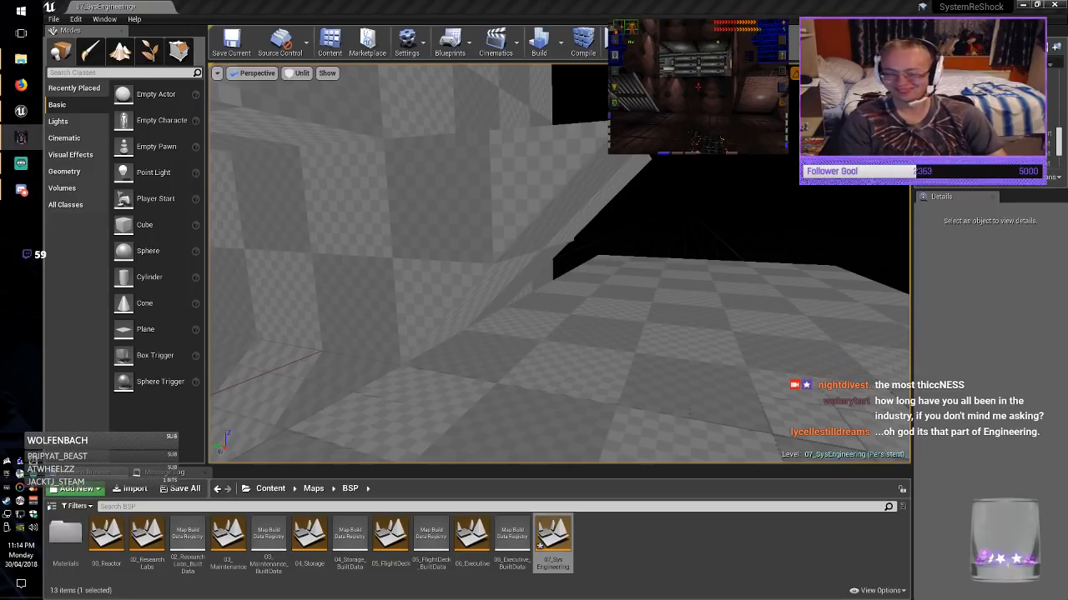
click(542, 243)
mouse_move(542, 243)
right_down()
mouse_move(575, 309)
mouse_move(458, 300)
mouse_move(475, 292)
mouse_move(467, 279)
right_up()
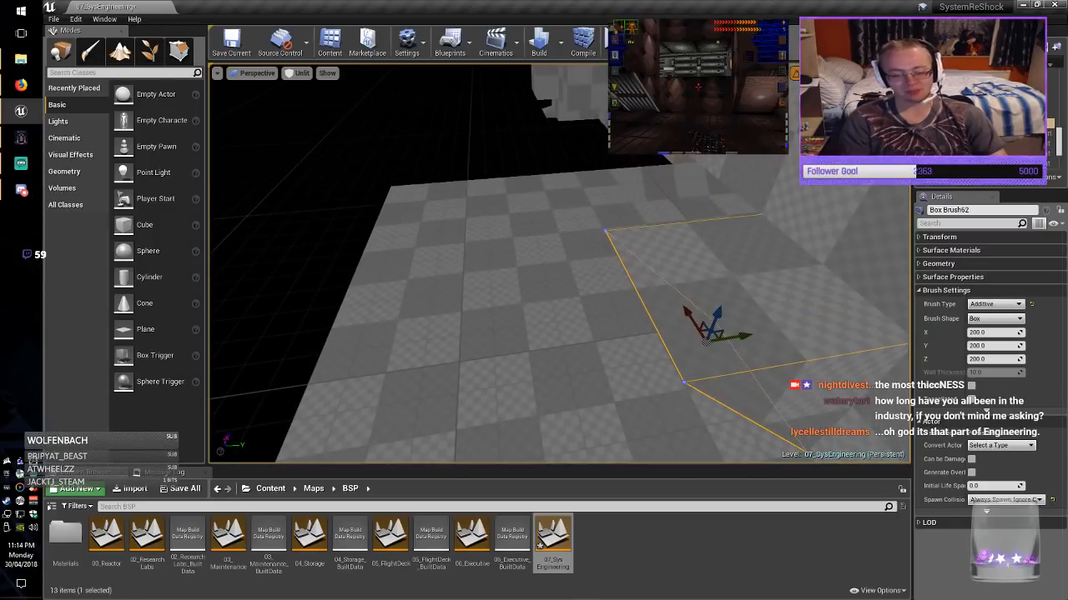
alt+drag(686, 310, 548, 145)
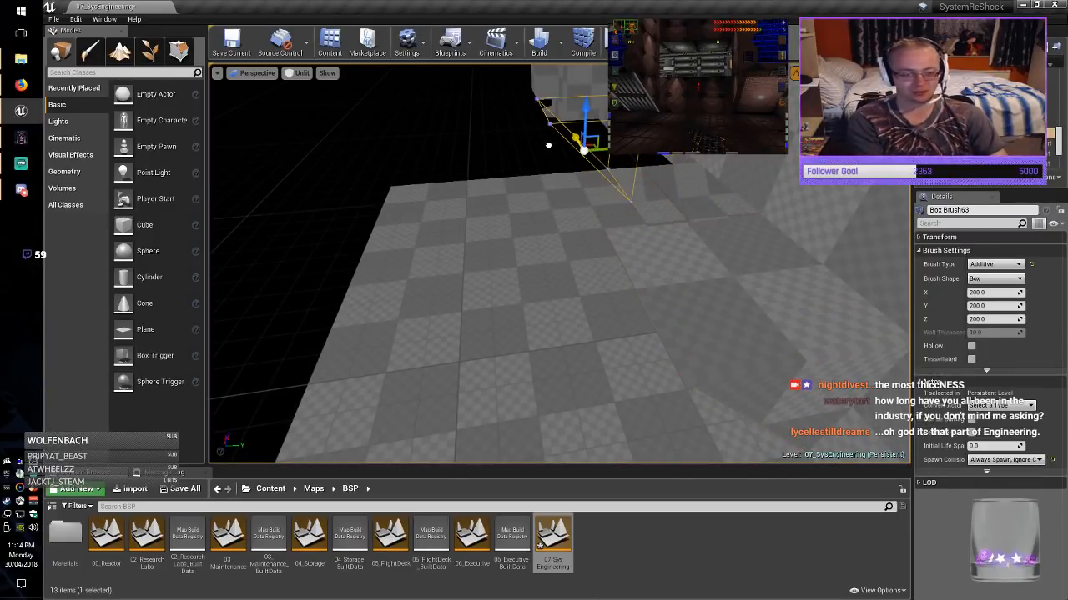
right_drag(548, 145, 494, 107)
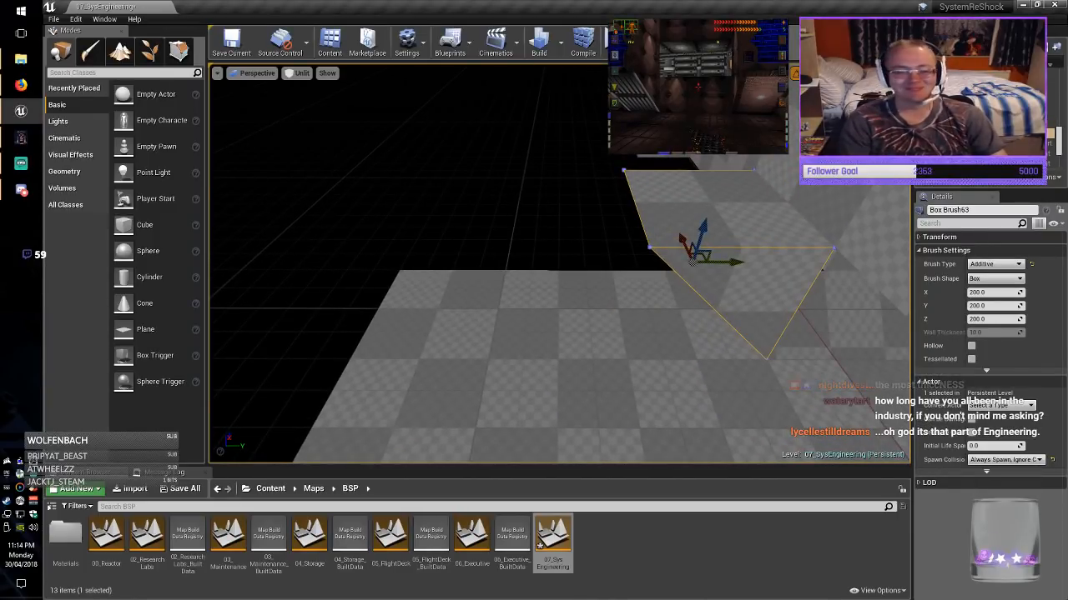
mouse_move(732, 264)
mouse_down()
mouse_move(469, 280)
mouse_move(392, 297)
mouse_up()
key(e)
key(w)
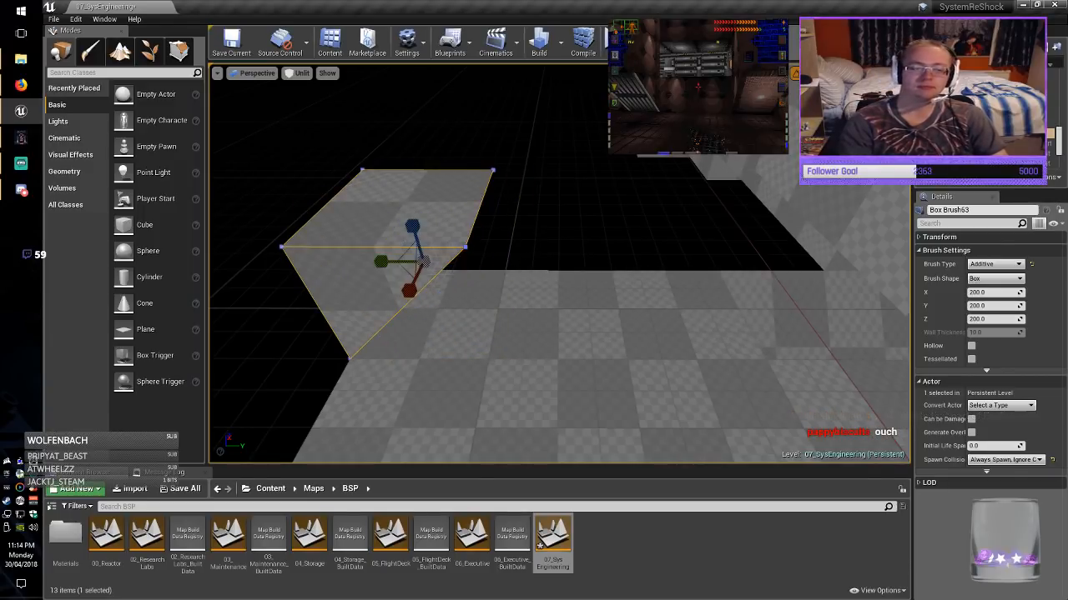
mouse_move(466, 264)
mouse_down()
mouse_move(360, 264)
mouse_move(466, 264)
mouse_up()
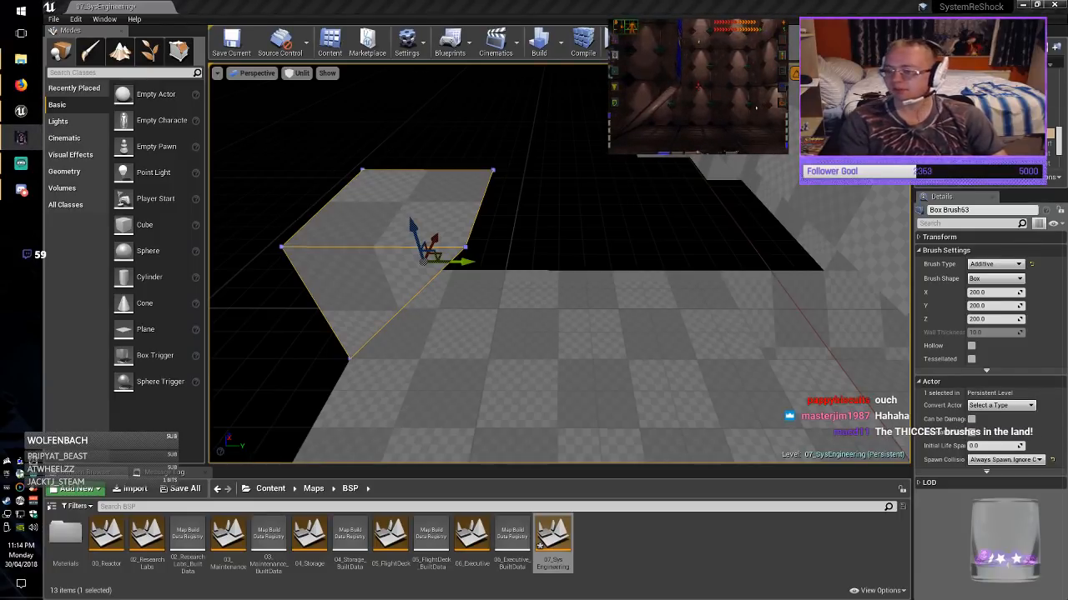
Duplicate the rotated wedge brush straight up so the copy sits on top of it.
mouse_move(500, 284)
right_down()
mouse_move(480, 233)
mouse_move(442, 242)
right_up()
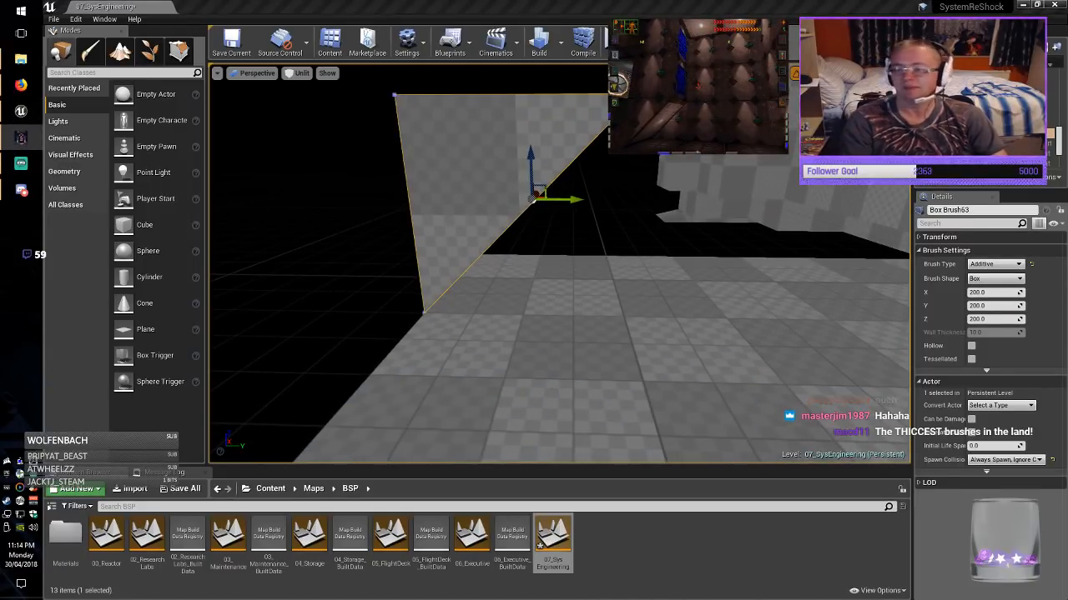
mouse_move(534, 283)
right_down()
mouse_move(500, 282)
mouse_move(505, 259)
right_up()
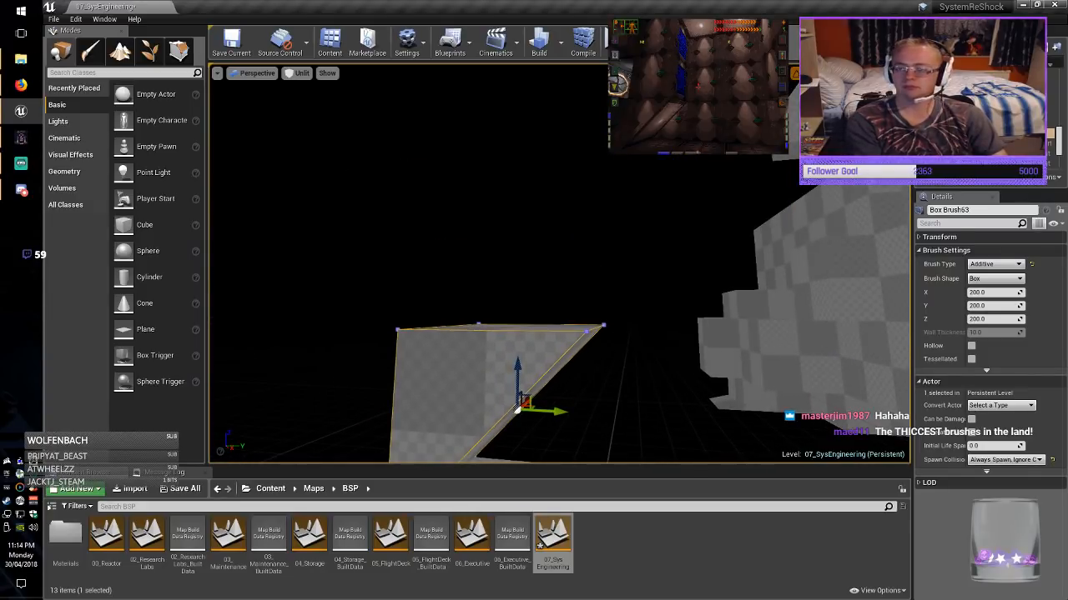
key(alt+Tab)
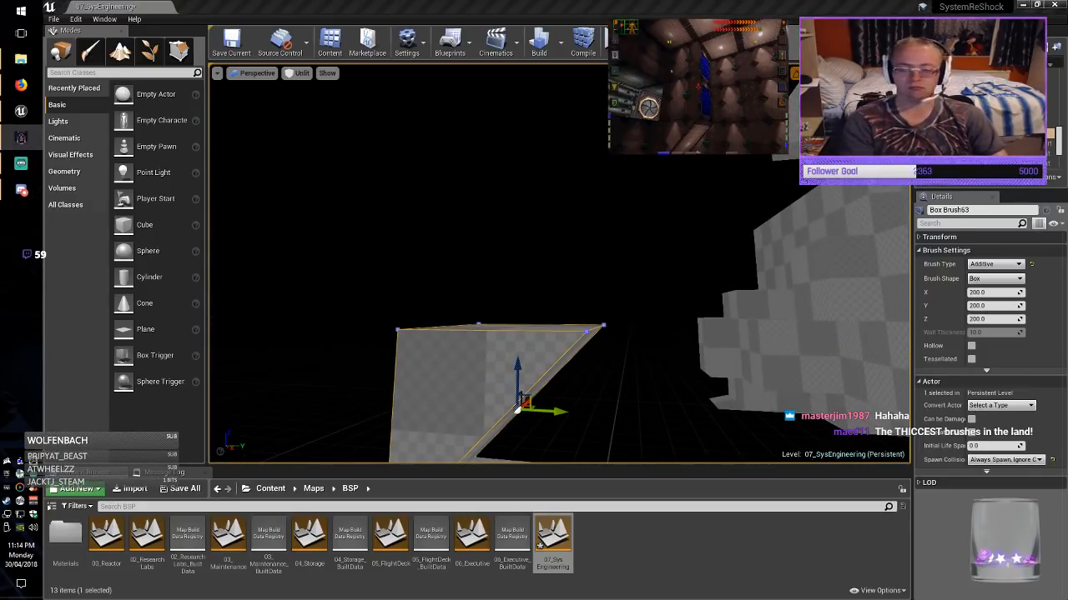
mouse_move(518, 410)
mouse_down()
mouse_move(519, 240)
mouse_move(519, 251)
mouse_up()
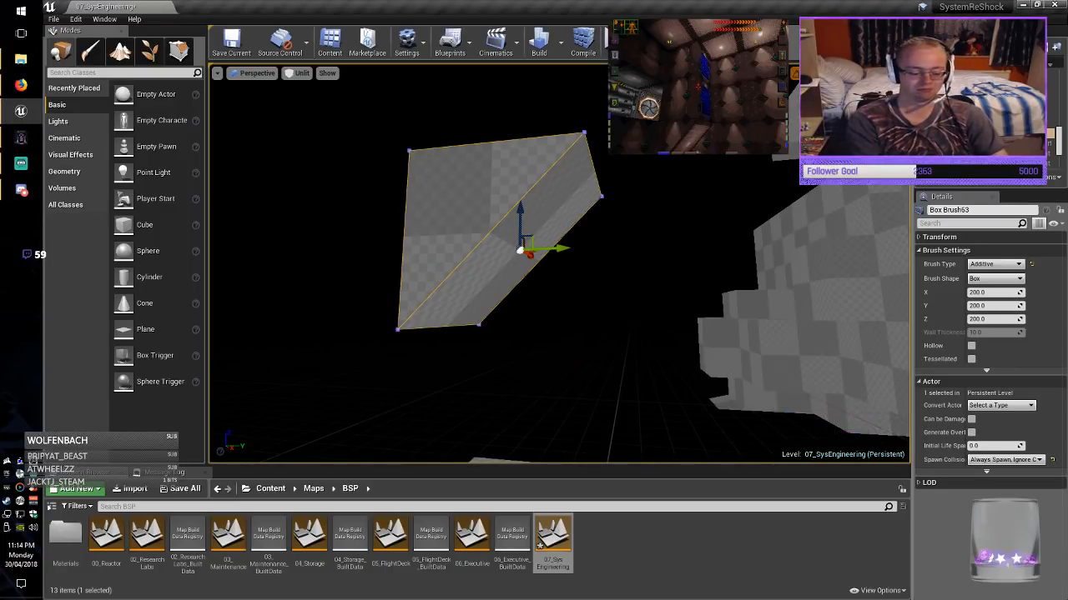
key(ctrl+z)
alt+drag(517, 408, 519, 250)
Set the upper copy's Z size to 400, raise it onto the wedge below, and clear the selection.
click(984, 319)
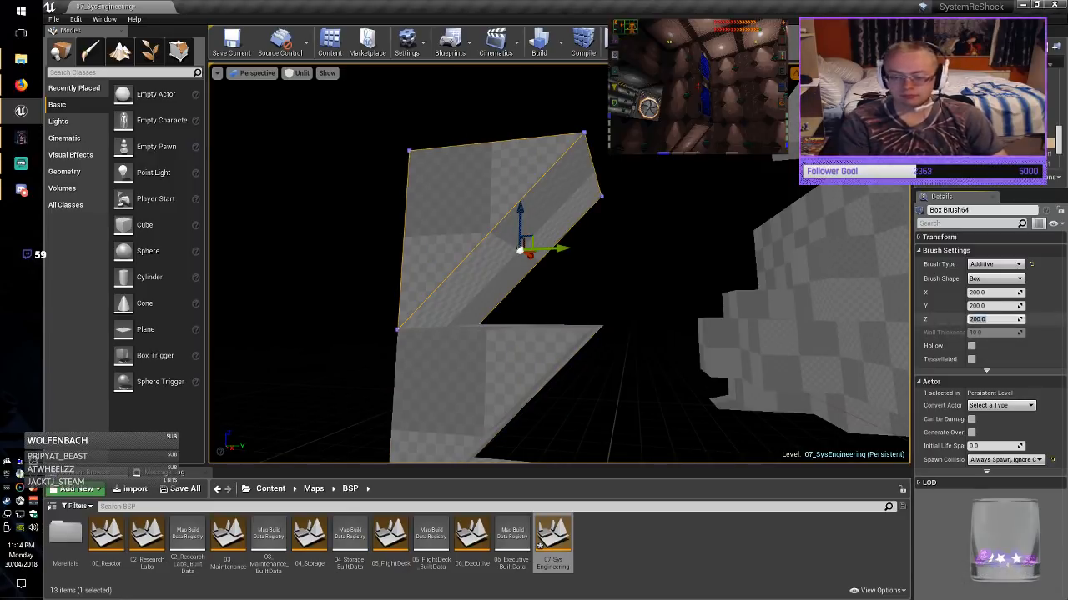
text(400)
key(Return)
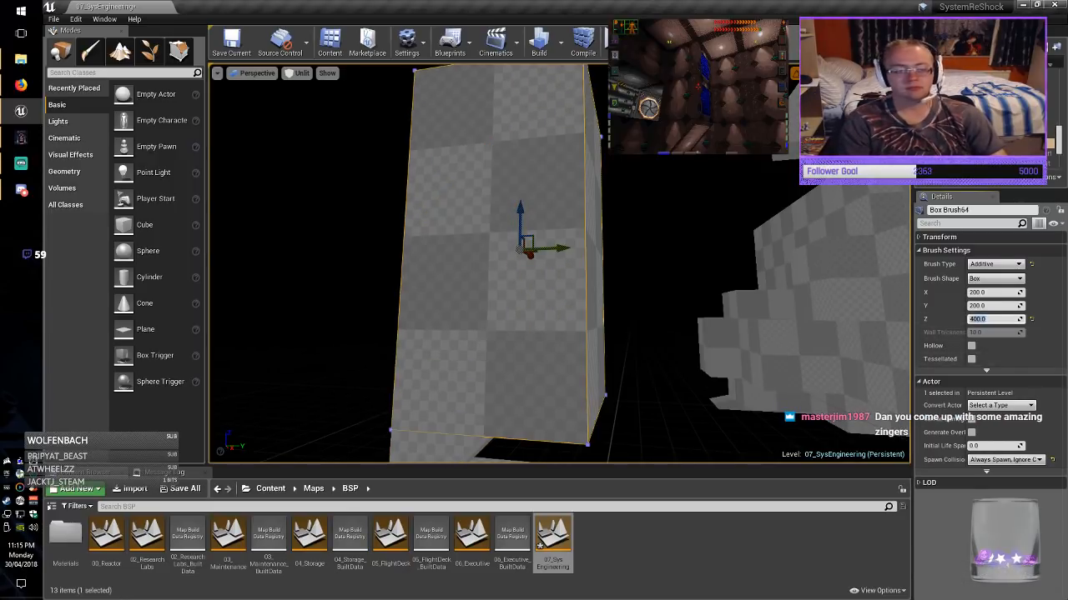
drag(519, 221, 521, 146)
key(Escape)
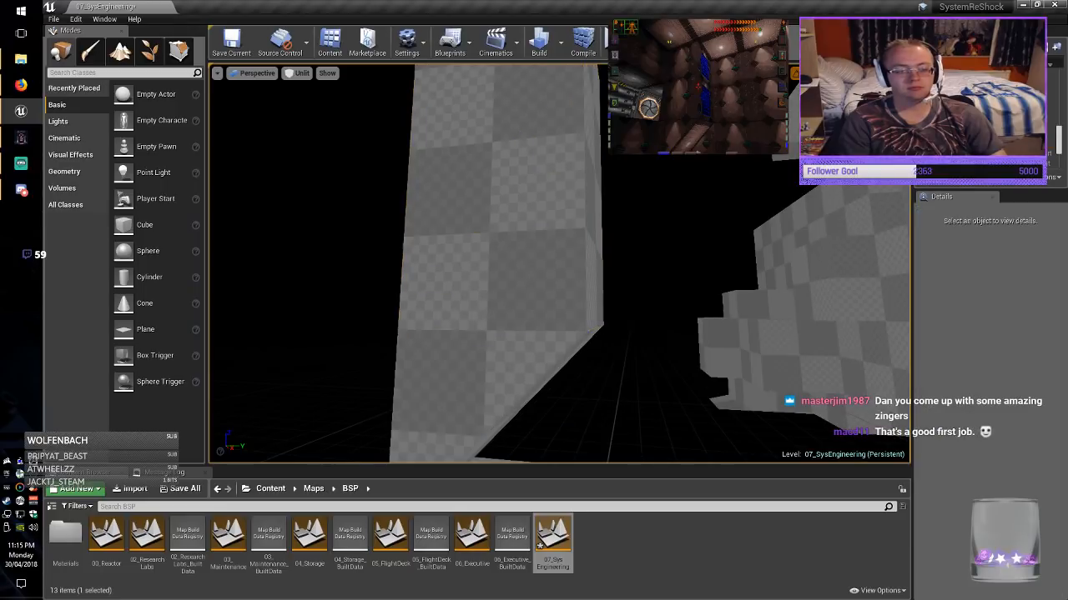
Set the Y size of the 400 by 200 by 400 pillar brush across the floor to 400 and duplicate it along Y into the opening.
mouse_move(559, 263)
right_down()
mouse_move(483, 275)
mouse_move(321, 268)
right_up()
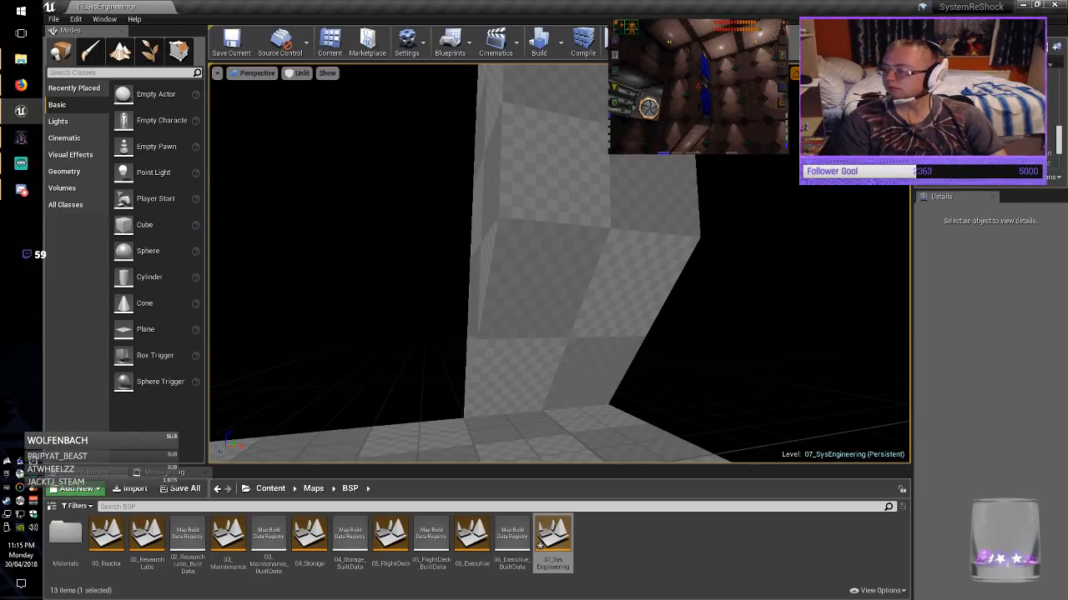
right_drag(558, 263, 622, 280)
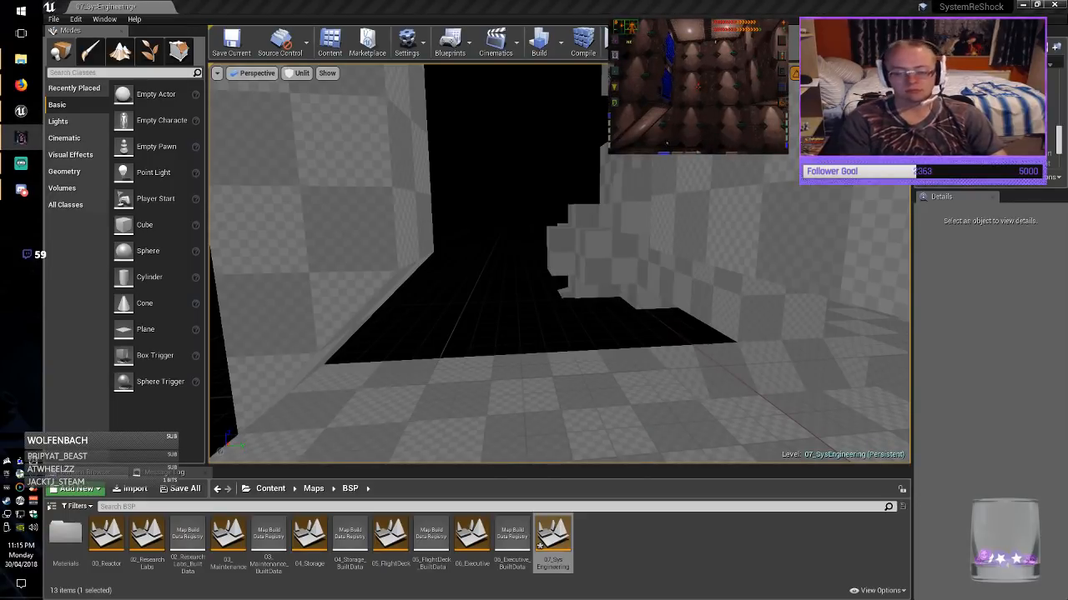
mouse_move(784, 258)
right_down()
mouse_move(834, 284)
mouse_move(804, 268)
right_up()
click(805, 269)
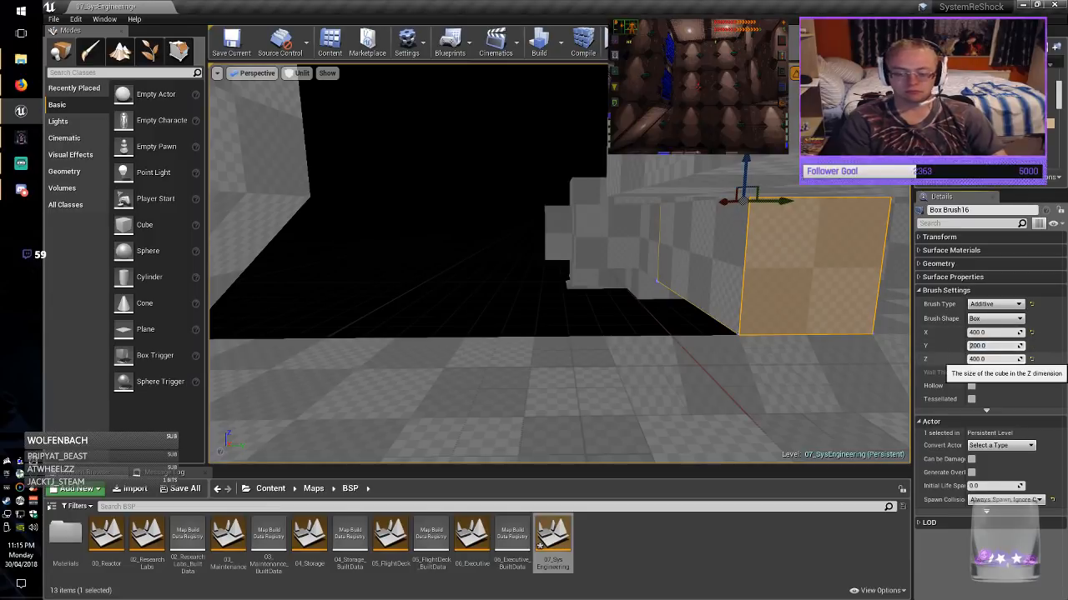
text(4)
key(Return)
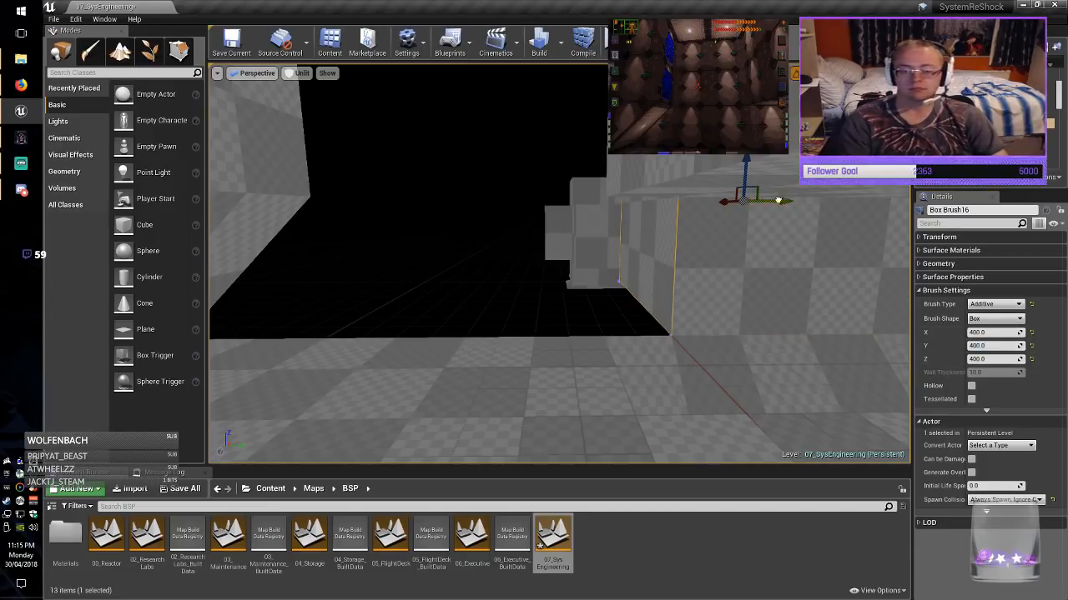
drag(778, 200, 525, 184)
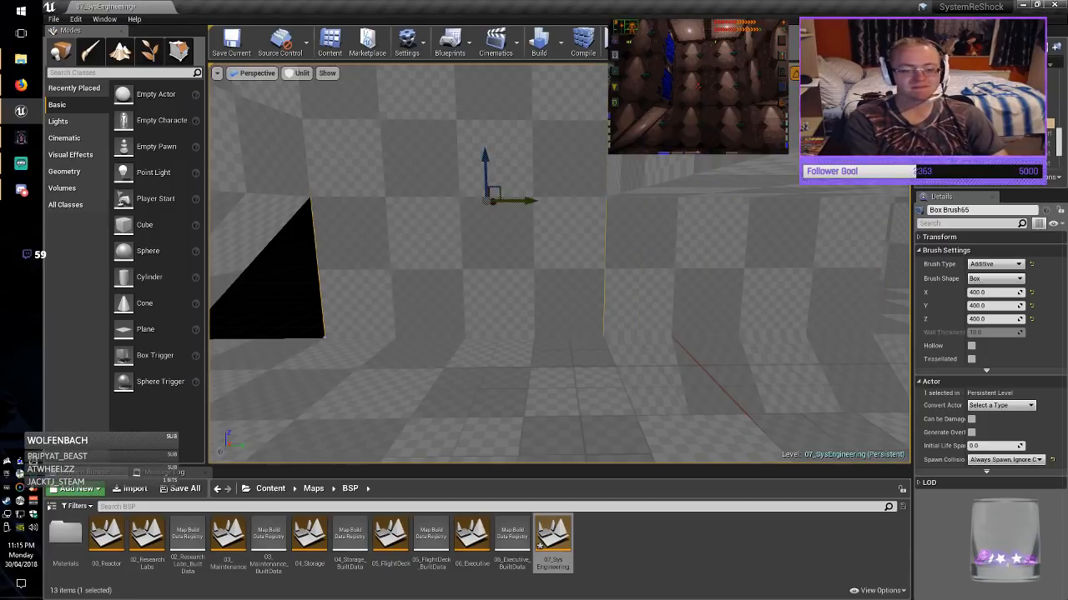
Set the new wall copy's X size to 100 and move it along X toward the back of the opening.
mouse_move(525, 185)
right_down()
mouse_move(500, 176)
mouse_move(534, 175)
mouse_move(650, 234)
mouse_move(684, 216)
right_up()
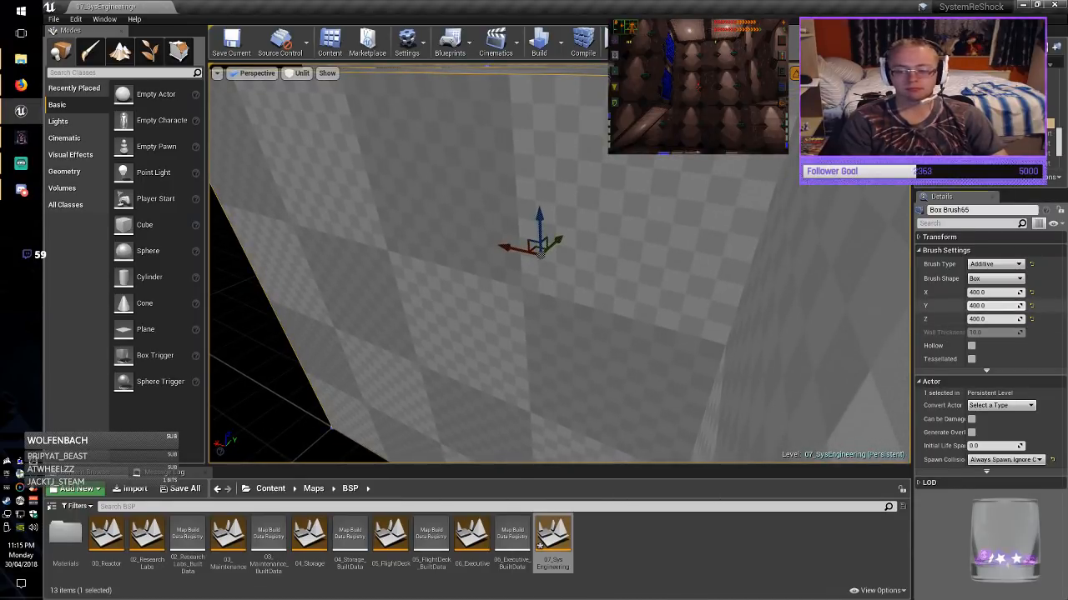
click(990, 306)
click(989, 293)
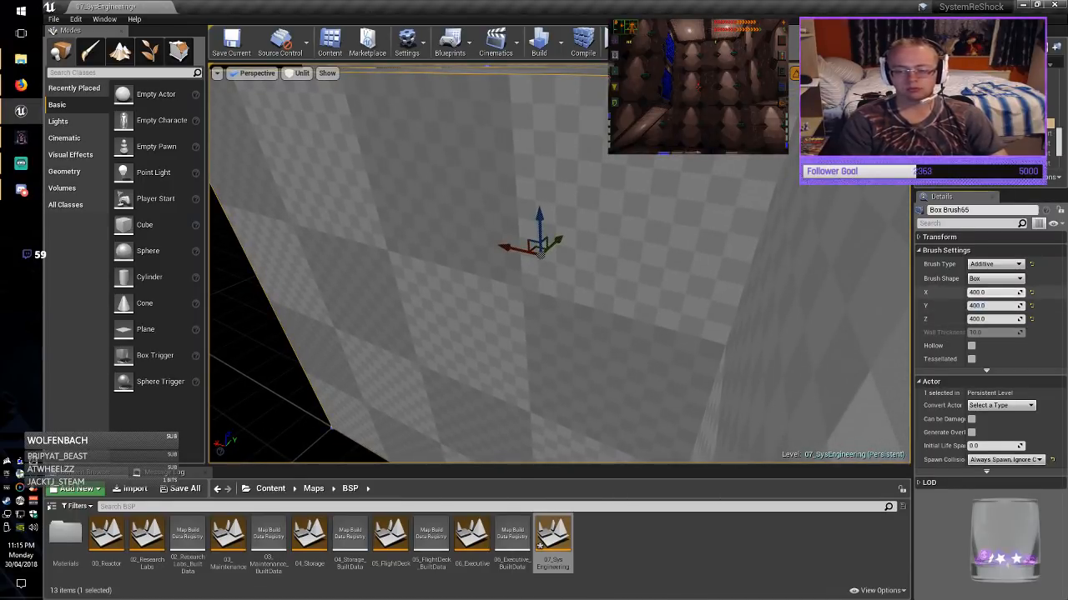
key(Return)
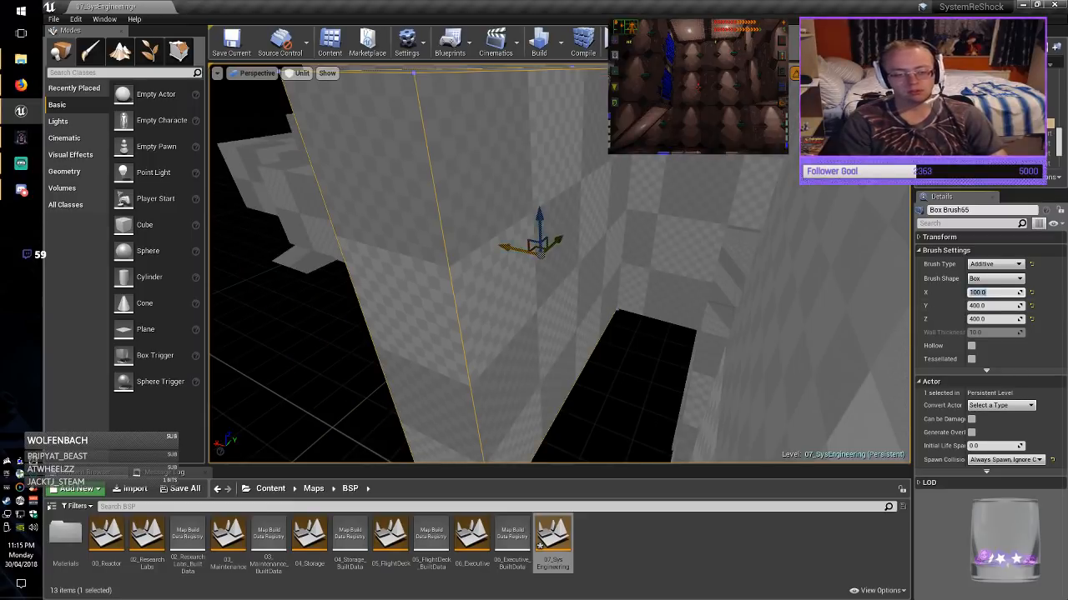
drag(512, 249, 631, 277)
Set the Y size of the thin wall brush to 600 and shift it along Y to fill the remaining gap.
mouse_move(559, 263)
right_down()
mouse_move(467, 229)
mouse_move(425, 230)
mouse_move(400, 204)
right_up()
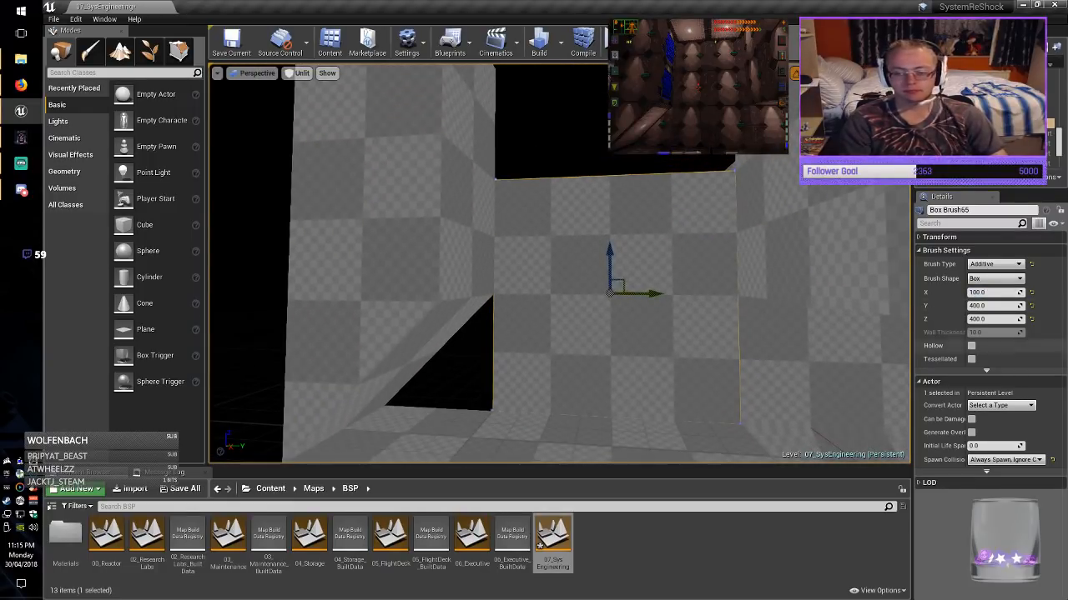
text(6)
key(Return)
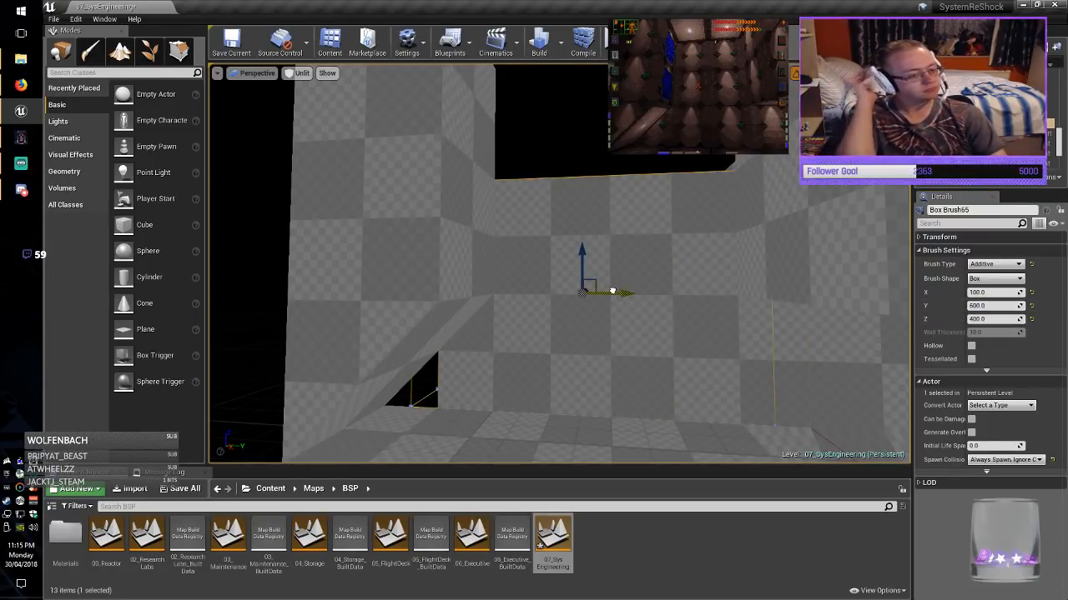
Set the thin wall brush's Z size to 600, raise it until its base meets the floor, and save the level.
right_drag(600, 288, 596, 325)
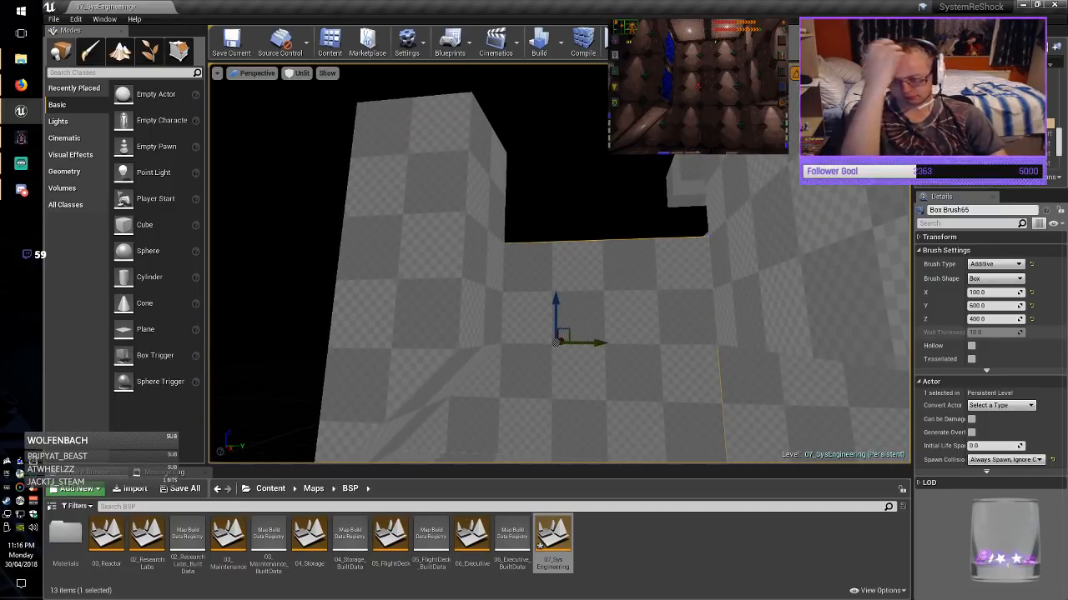
key(Return)
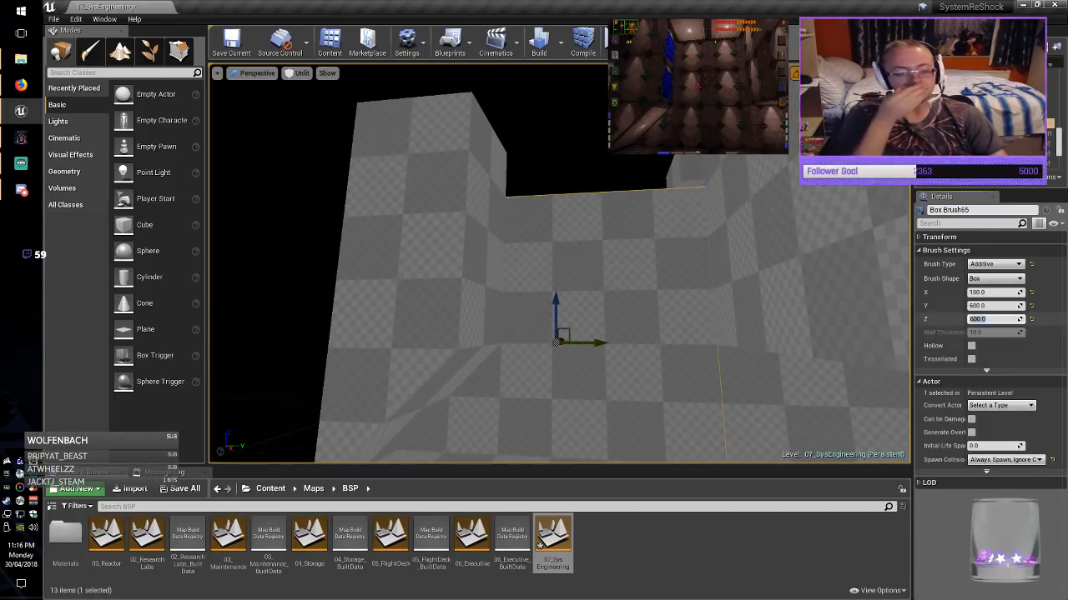
drag(556, 313, 556, 268)
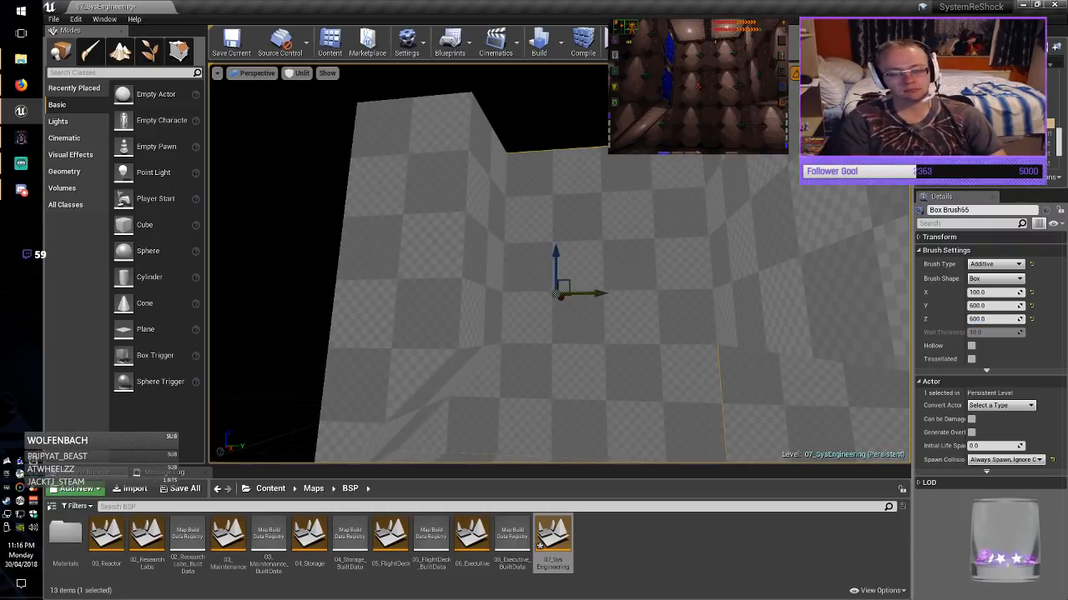
key(Escape)
click(232, 42)
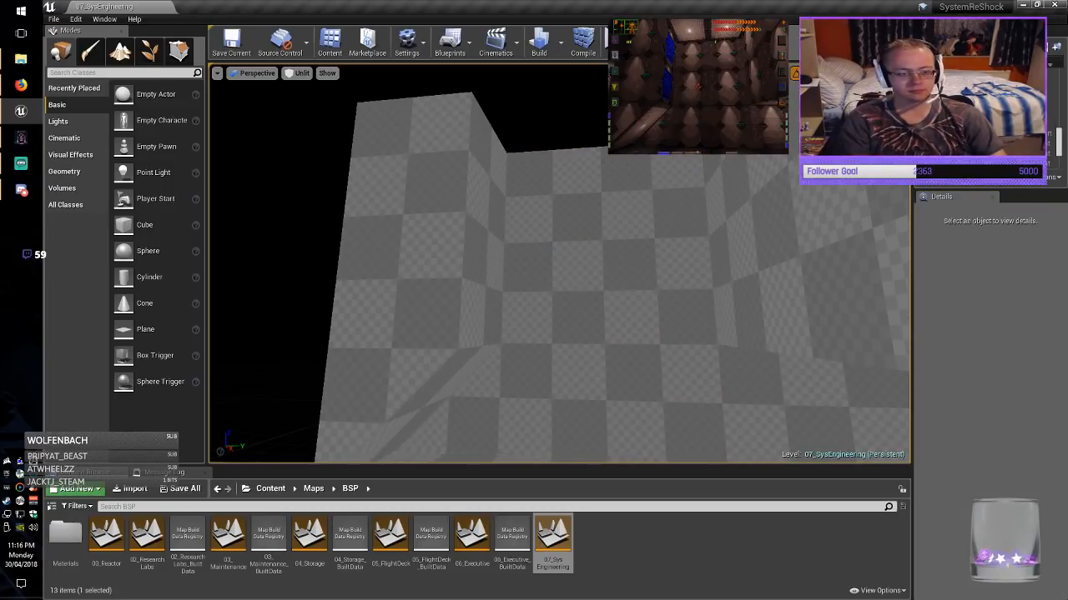
Duplicate the 200 by 200 by 400 pillar brush downward along Z and set the copy's Z size to 200.
mouse_move(467, 242)
right_down()
mouse_move(459, 309)
mouse_move(442, 263)
right_up()
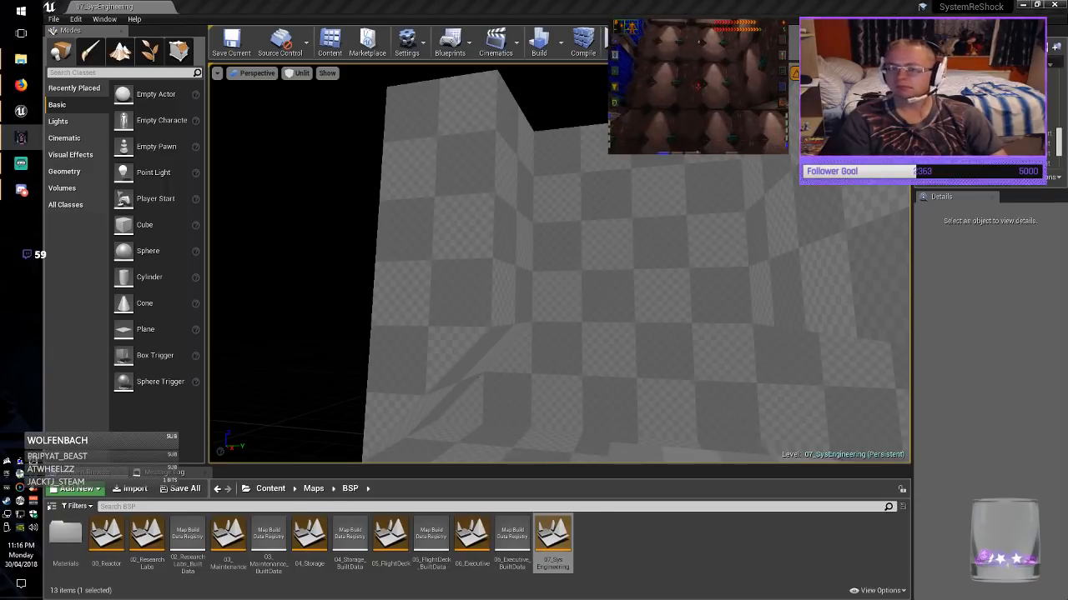
right_drag(558, 275, 454, 313)
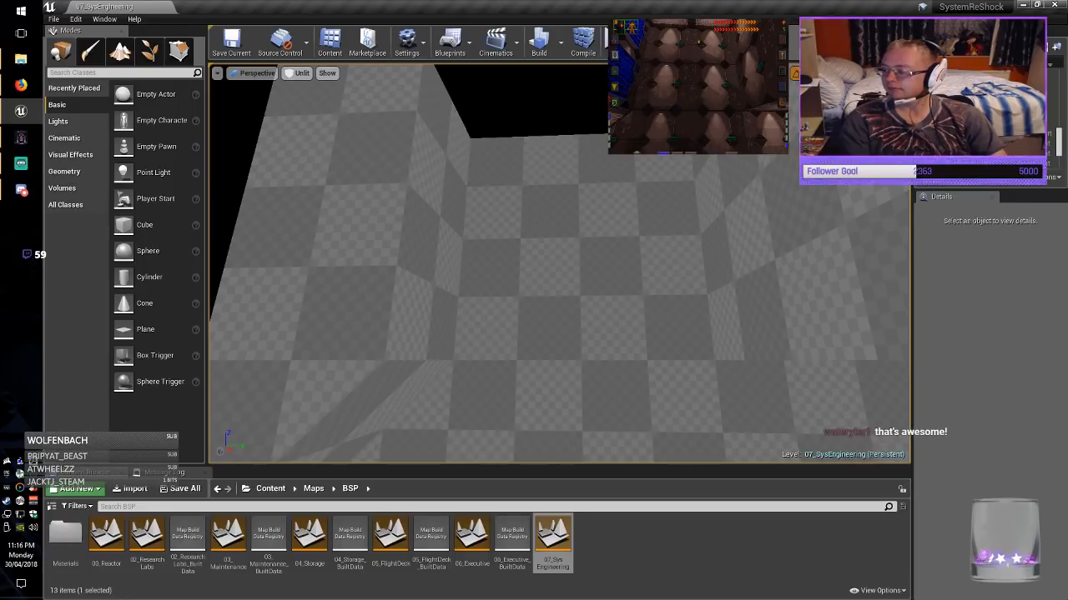
right_drag(455, 313, 447, 308)
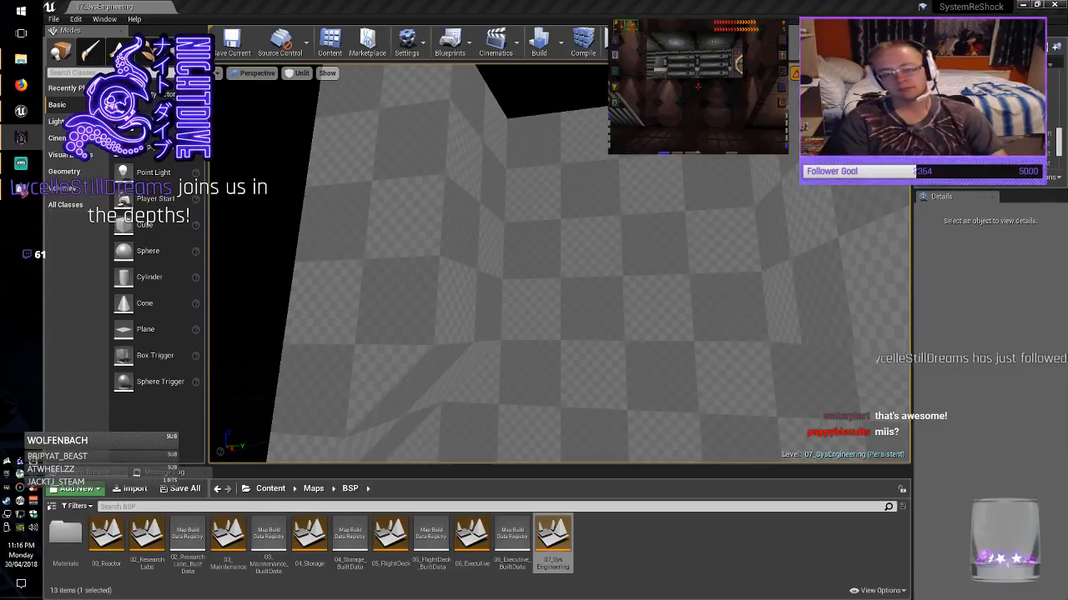
right_drag(559, 263, 440, 292)
click(619, 242)
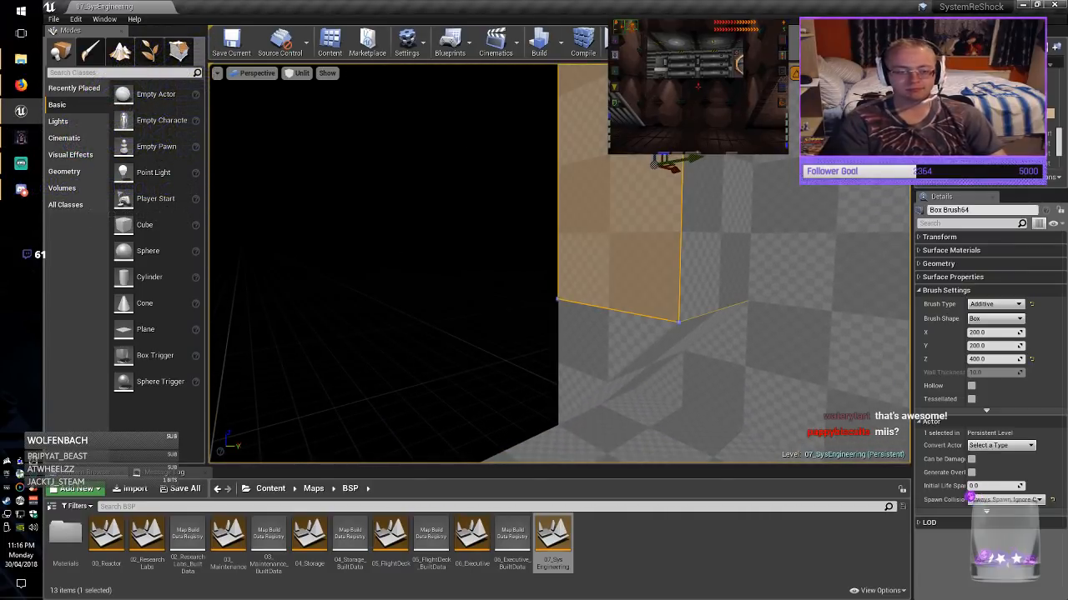
alt+drag(652, 121, 651, 254)
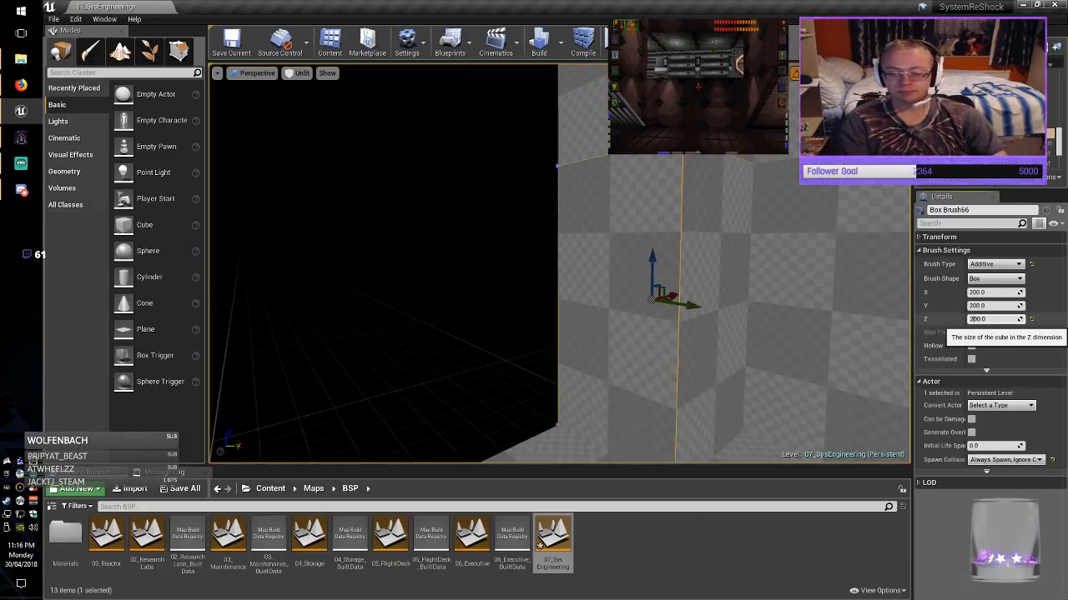
key(Return)
Shift the new 200-unit block along X so it sits beside the wedge under the pillar.
mouse_move(681, 232)
mouse_down()
mouse_move(584, 250)
mouse_move(563, 292)
mouse_up()
mouse_move(563, 292)
right_down()
mouse_move(500, 325)
mouse_move(476, 323)
right_up()
drag(805, 282, 632, 285)
click(988, 319)
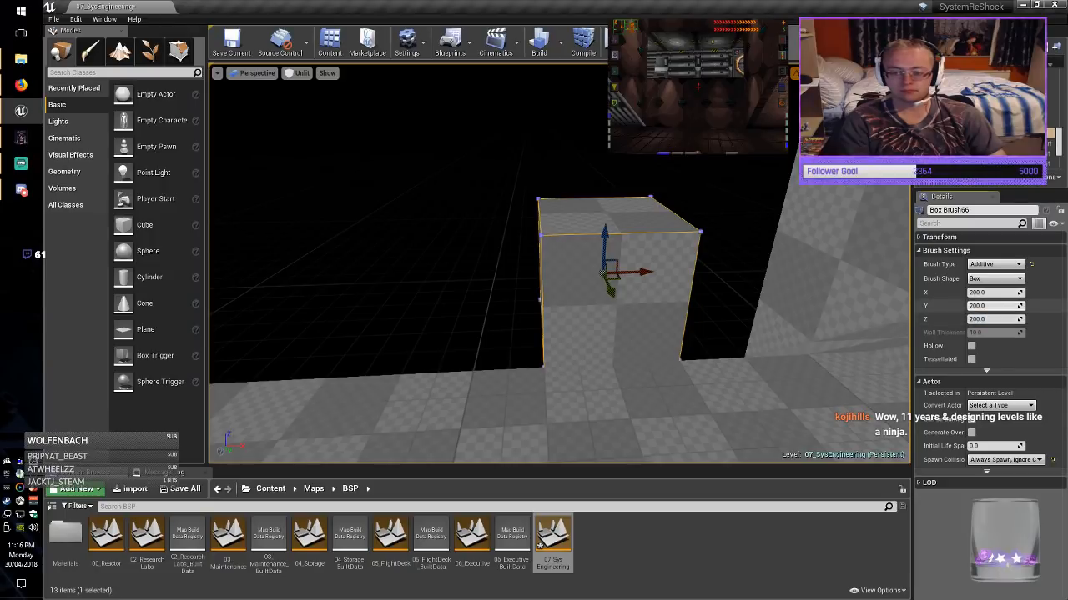
click(989, 306)
key(Home)
key(Delete)
text(4)
key(Return)
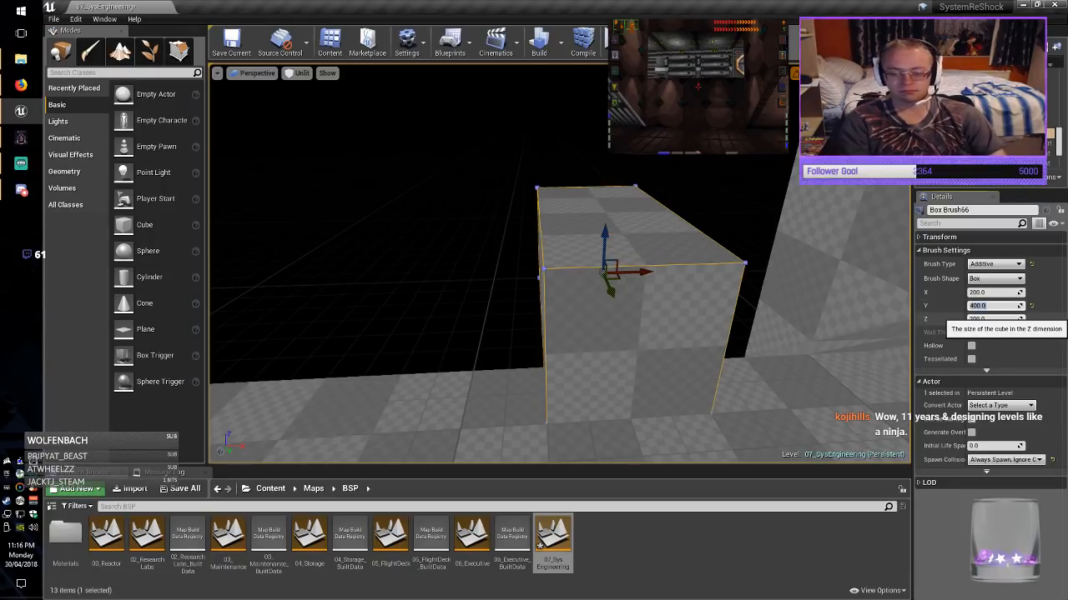
text(2)
Set the low block's X size to 400.
key(shift+Tab)
text(4)
key(Return)
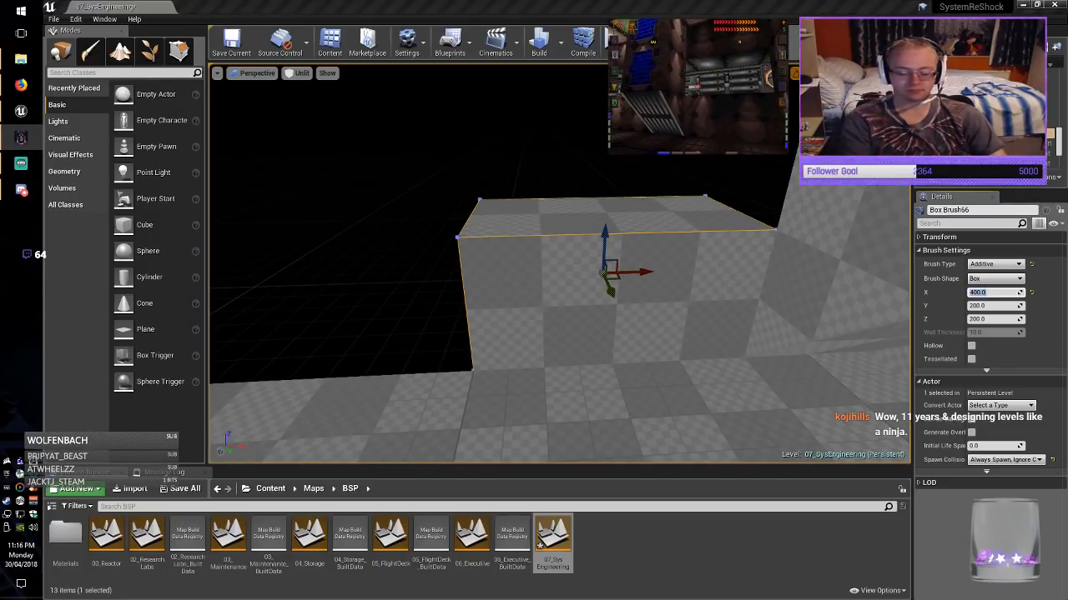
Select the pillar and the wedge beneath it and duplicate both along X to the far end of the low block.
right_drag(645, 390, 645, 391)
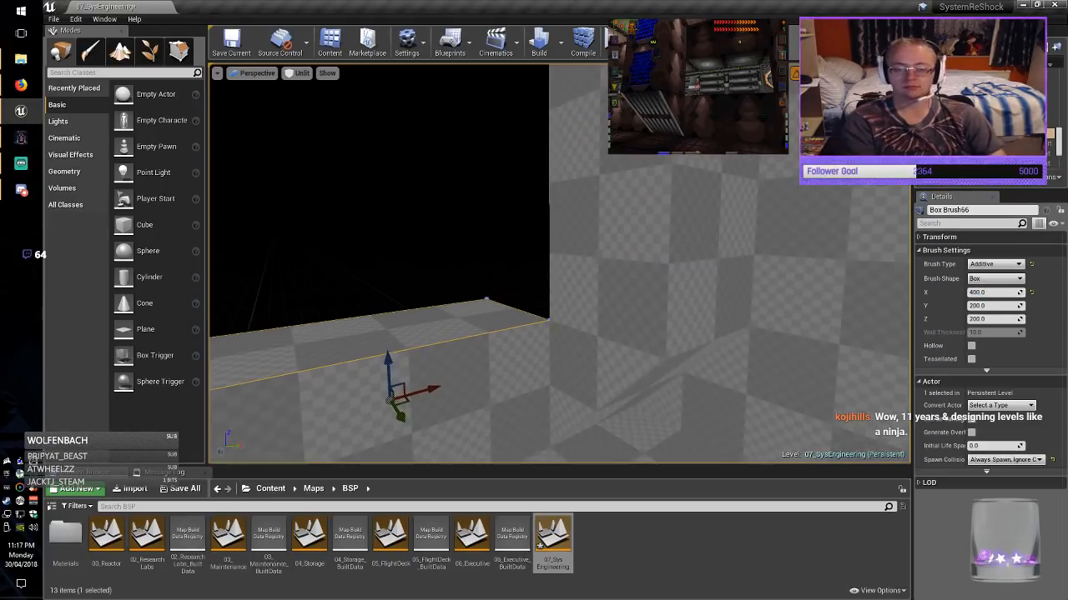
click(644, 391)
ctrl+click(613, 259)
mouse_move(613, 258)
right_down()
mouse_move(597, 279)
mouse_move(563, 271)
mouse_move(584, 241)
right_up()
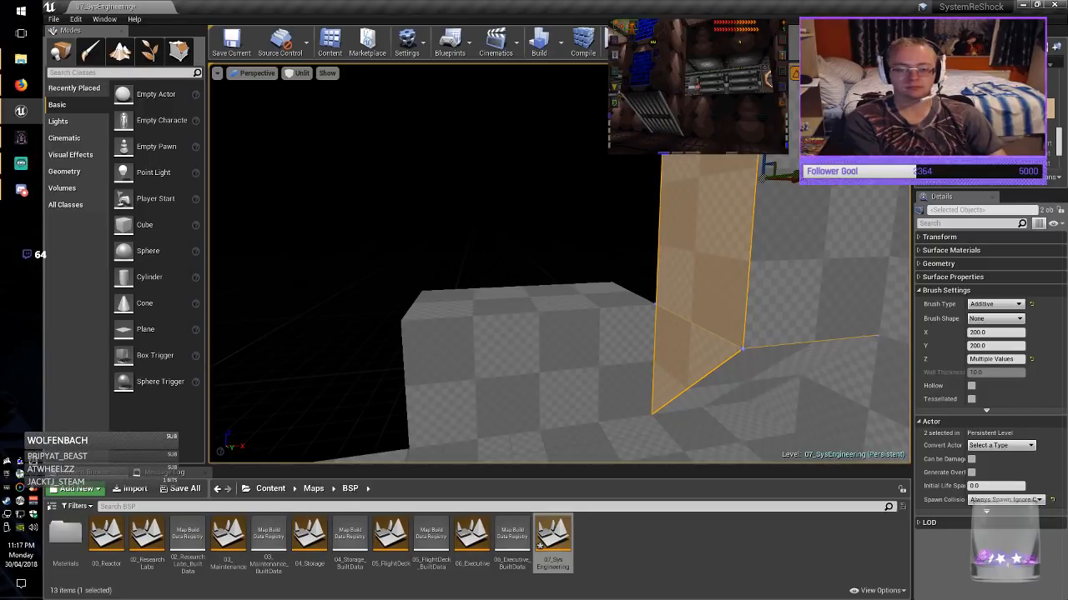
mouse_move(793, 177)
mouse_down()
mouse_move(295, 231)
mouse_move(329, 228)
mouse_up()
mouse_move(328, 229)
right_down()
mouse_move(242, 233)
mouse_move(309, 267)
right_up()
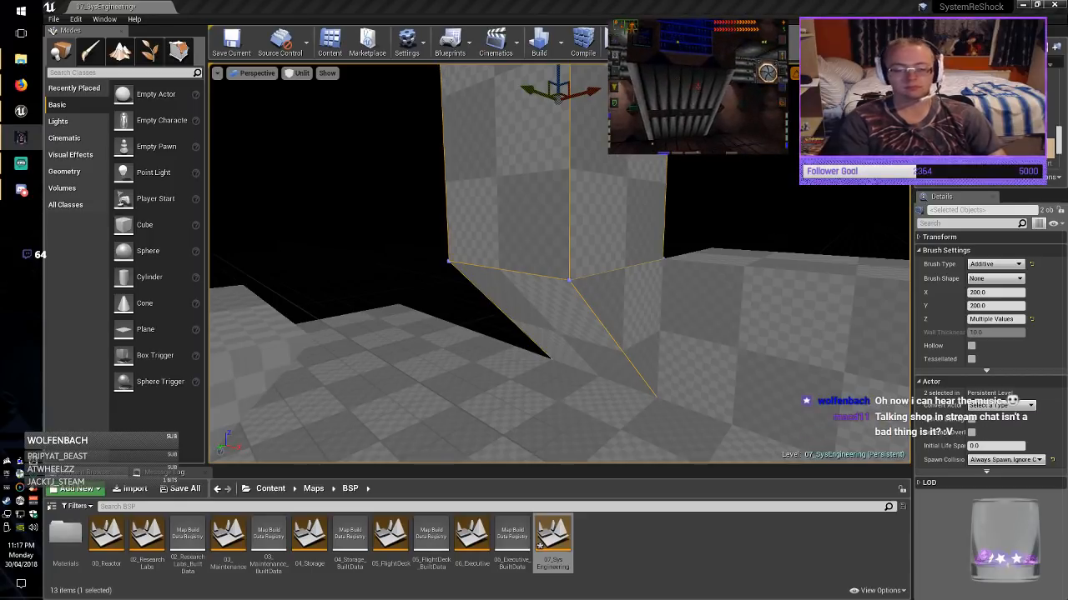
Set the low block's X size to 800, shift it along X behind the copied pillar, and save the level.
mouse_move(601, 275)
right_down()
mouse_move(684, 325)
mouse_move(634, 291)
right_up()
click(725, 309)
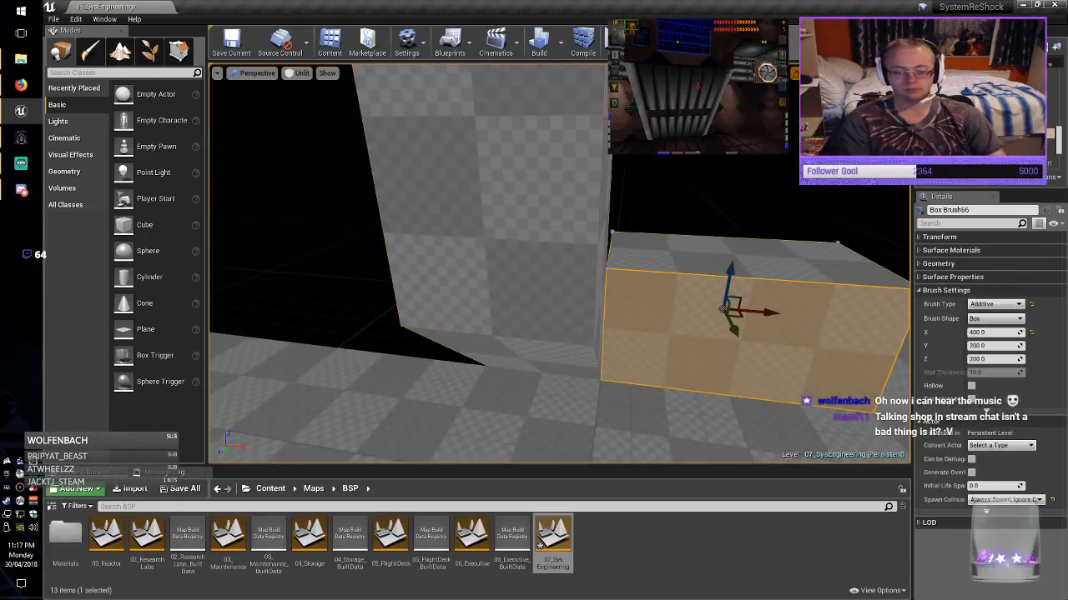
right_drag(801, 325, 855, 333)
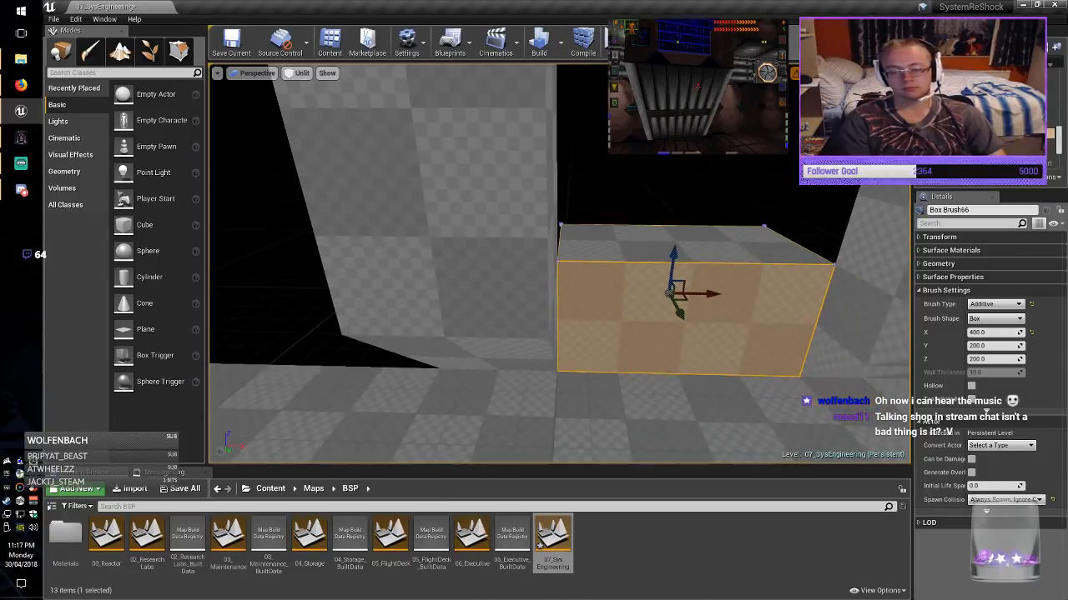
click(976, 332)
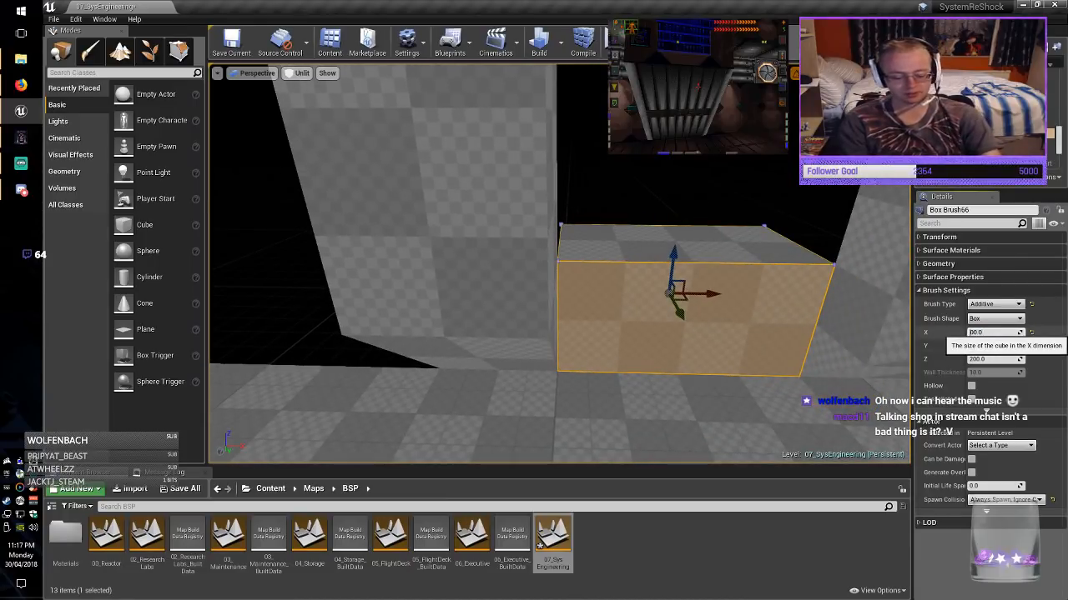
key(Return)
mouse_move(713, 294)
mouse_down()
mouse_move(529, 286)
mouse_move(605, 281)
mouse_up()
key(Escape)
right_drag(583, 284, 567, 286)
click(232, 46)
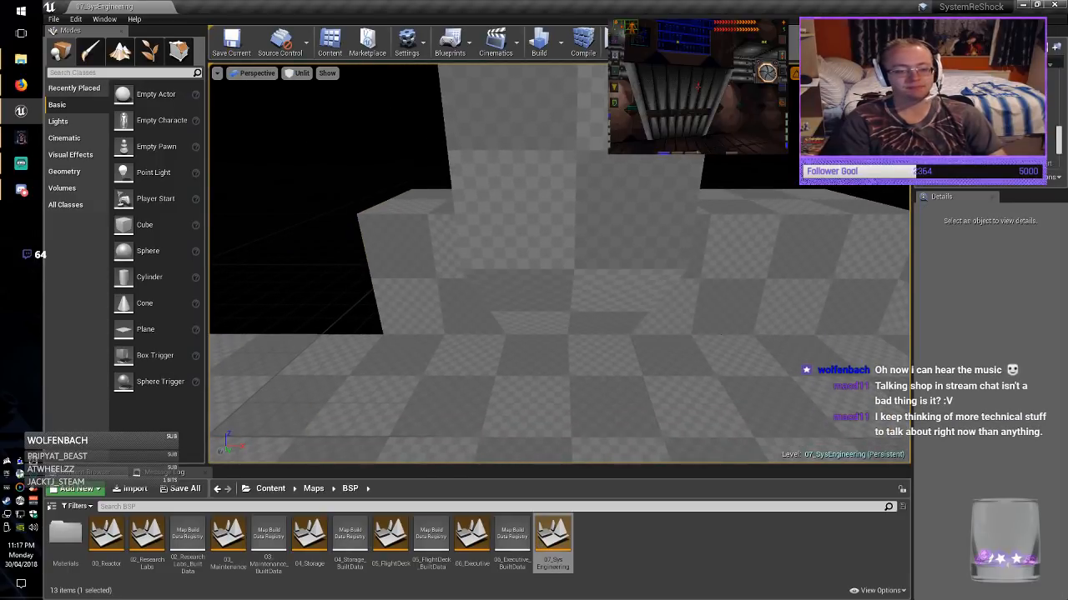
Lengthen the low block to an X size of 1000, move it along X to close the wall, and save the level.
key(d)
key(a)
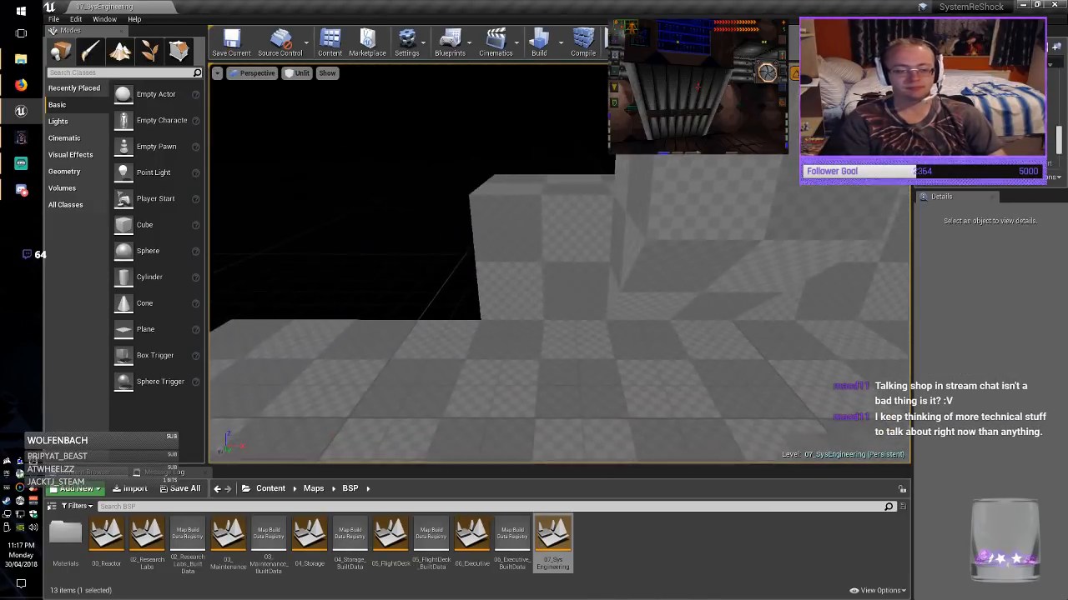
key(d)
key(a)
click(743, 280)
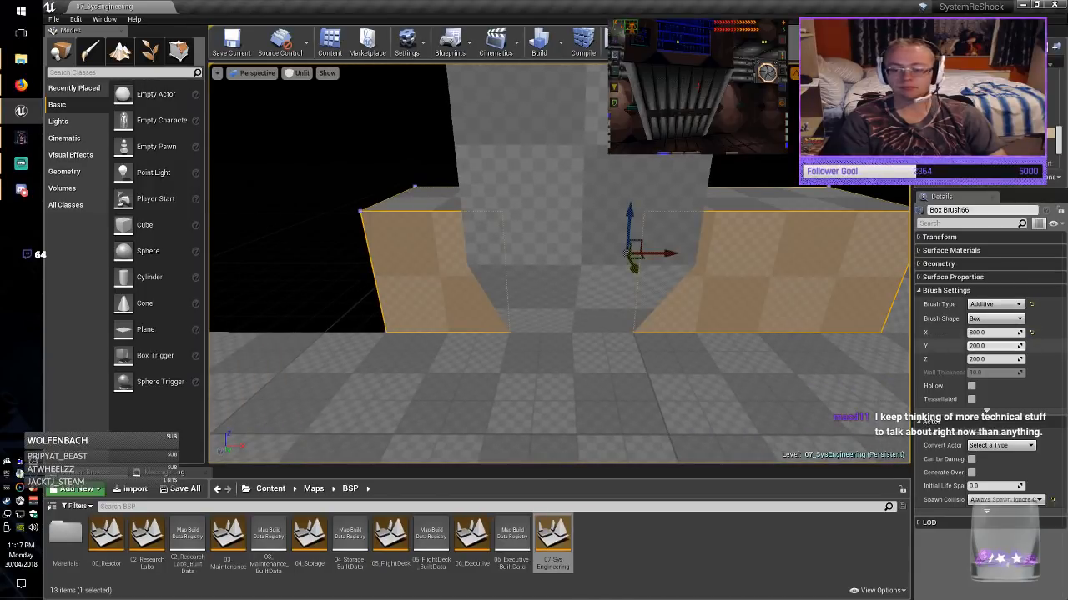
click(987, 333)
text(10)
key(Return)
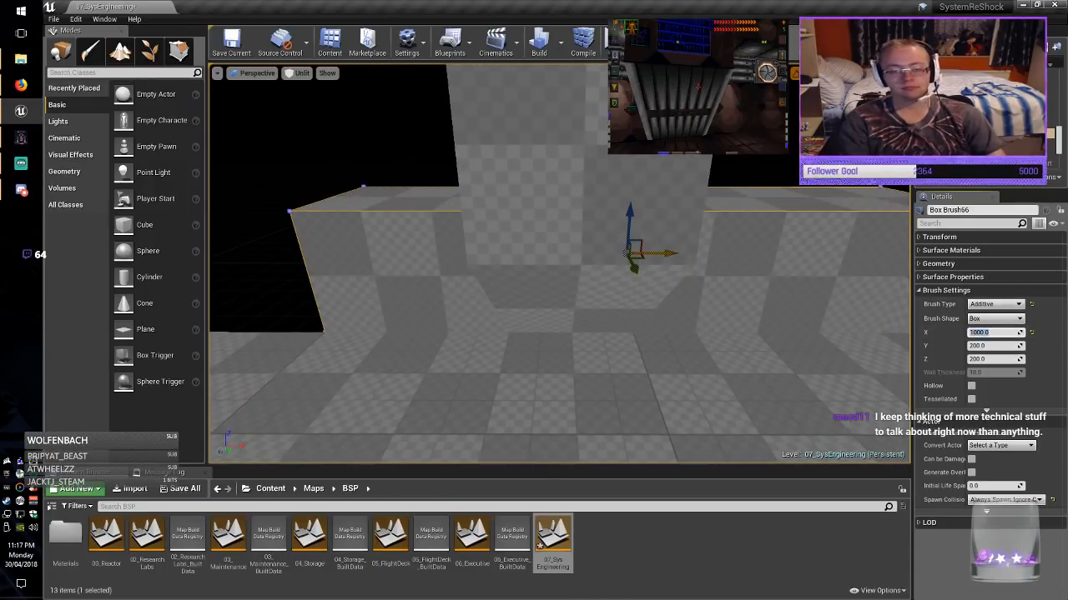
drag(670, 253, 537, 255)
key(Escape)
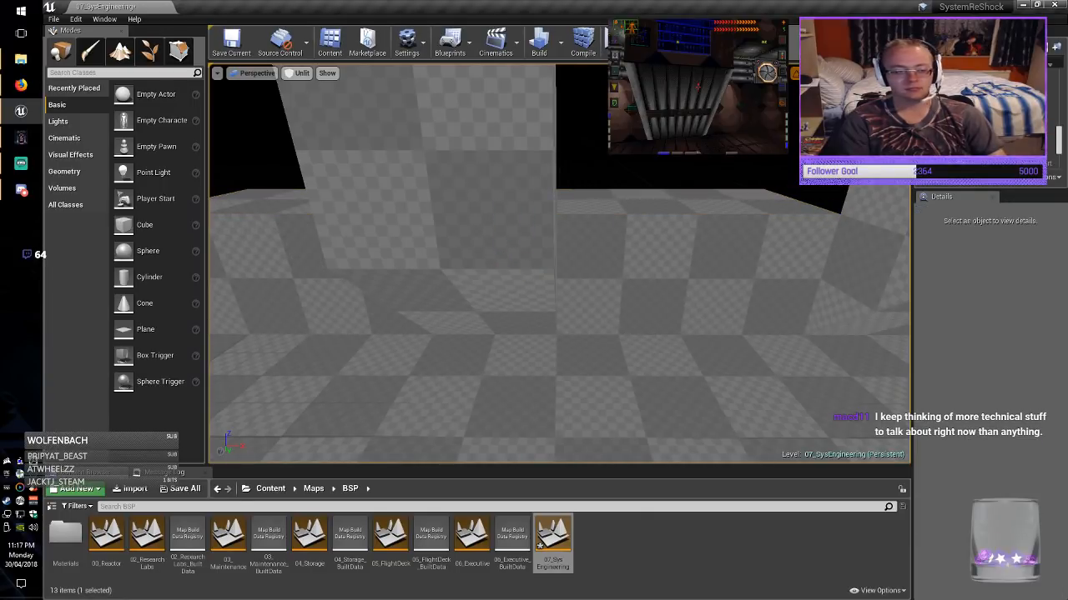
right_drag(537, 255, 395, 251)
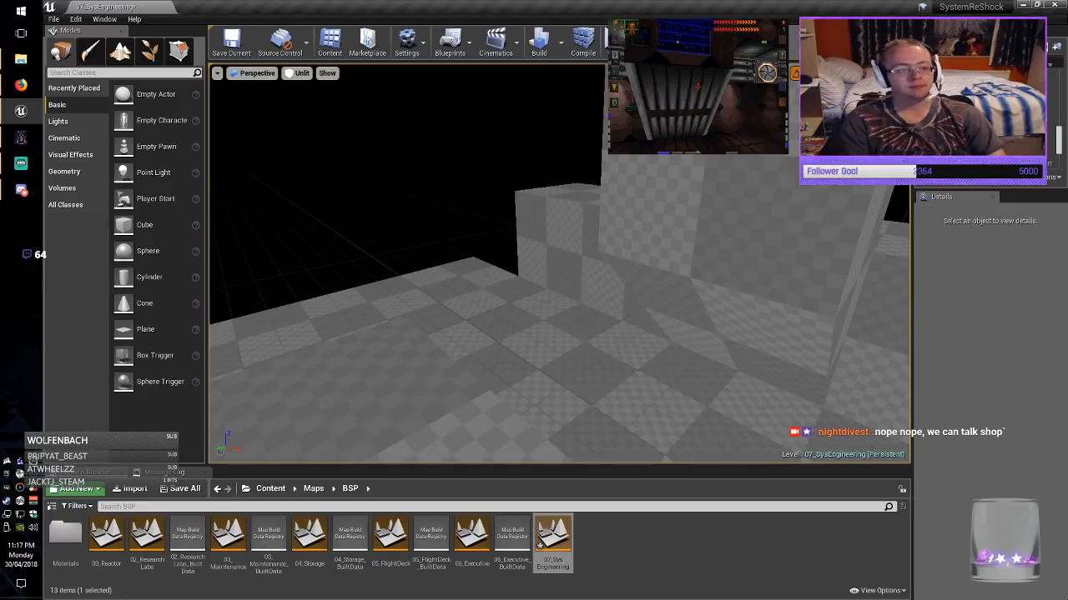
key(ctrl+s)
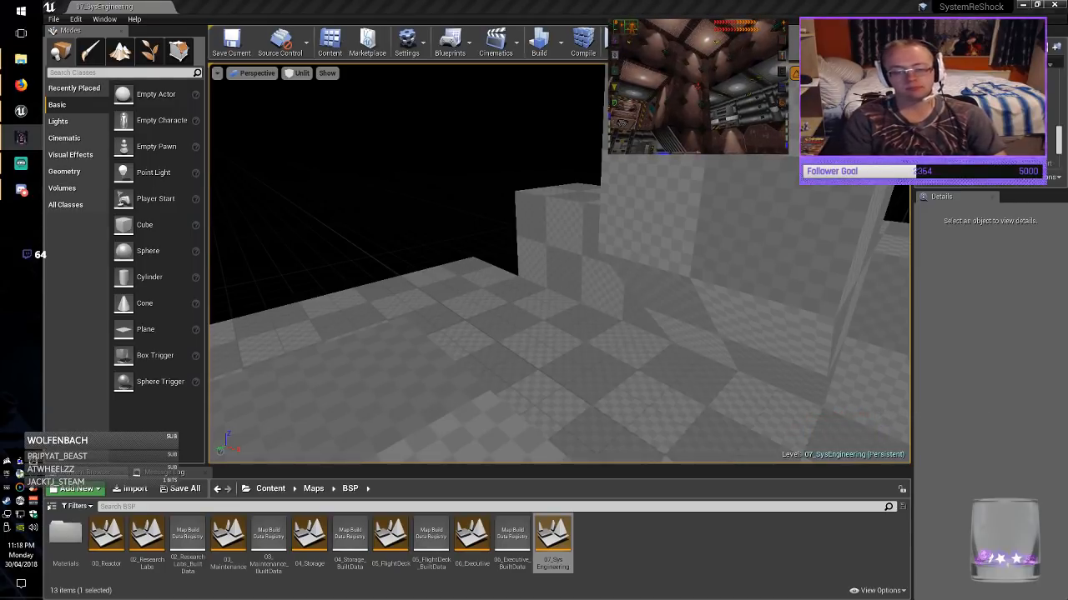
Duplicate the copied pillar and its wedge together along X to the open end of the lengthened low block.
mouse_move(558, 264)
right_down()
mouse_move(684, 221)
mouse_move(557, 210)
mouse_move(571, 206)
right_up()
key(w)
click(627, 335)
ctrl+click(635, 223)
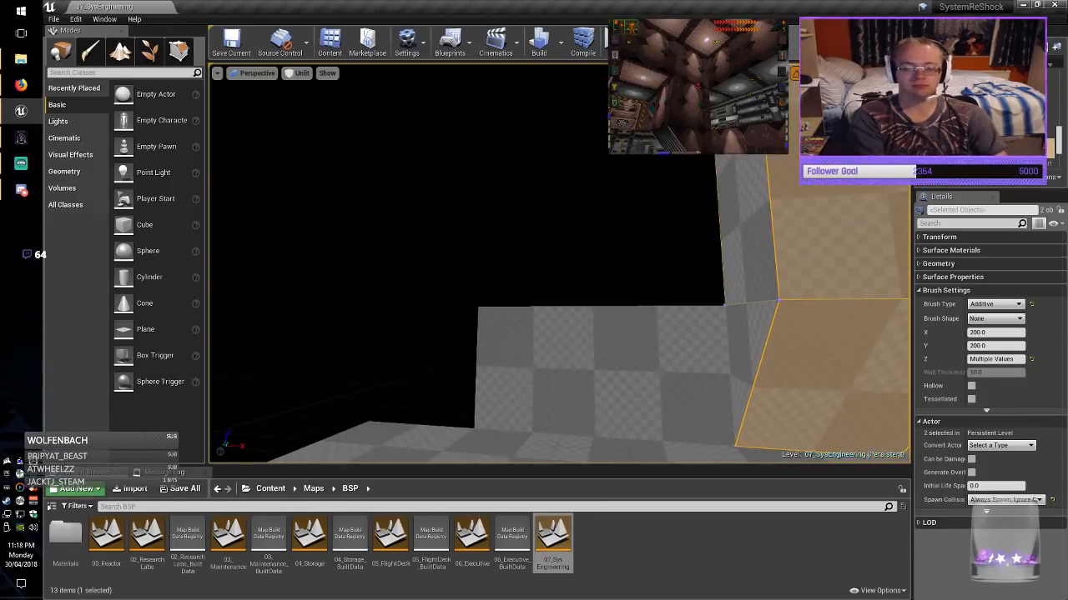
mouse_move(889, 172)
alt+mouse_down()
mouse_move(409, 157)
mouse_move(424, 158)
alt+mouse_up()
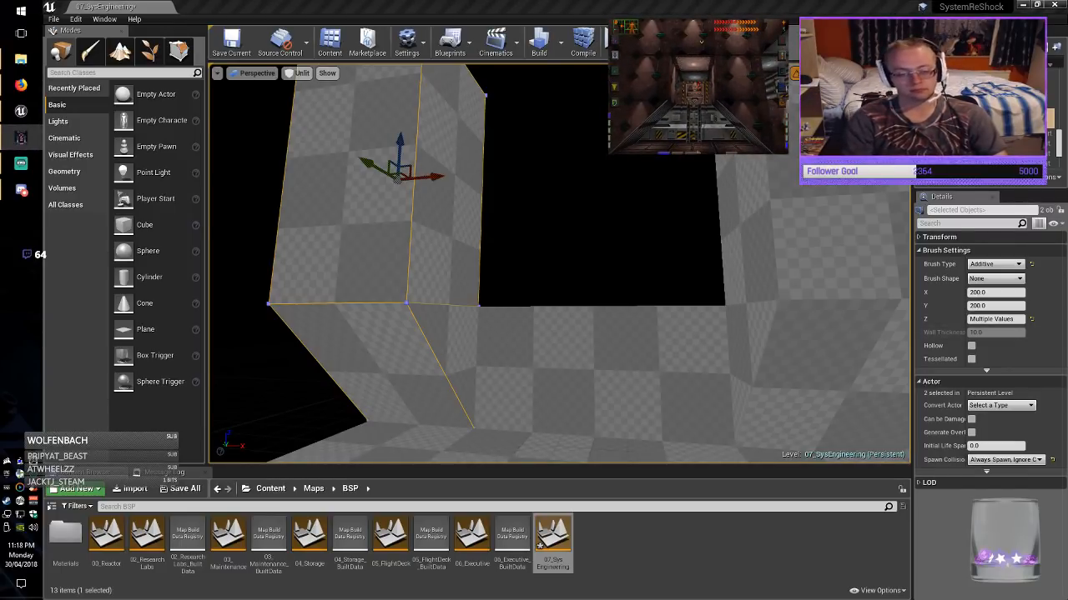
Duplicate the end pillar and wedge along Y across the opening and rotate the copies about Z to mirror the opposite slope.
mouse_move(559, 263)
right_down()
mouse_move(467, 300)
mouse_move(358, 313)
mouse_move(334, 292)
mouse_move(343, 260)
right_up()
key(s)
mouse_move(659, 176)
alt+mouse_down()
mouse_move(529, 200)
mouse_move(377, 206)
alt+mouse_up()
key(e)
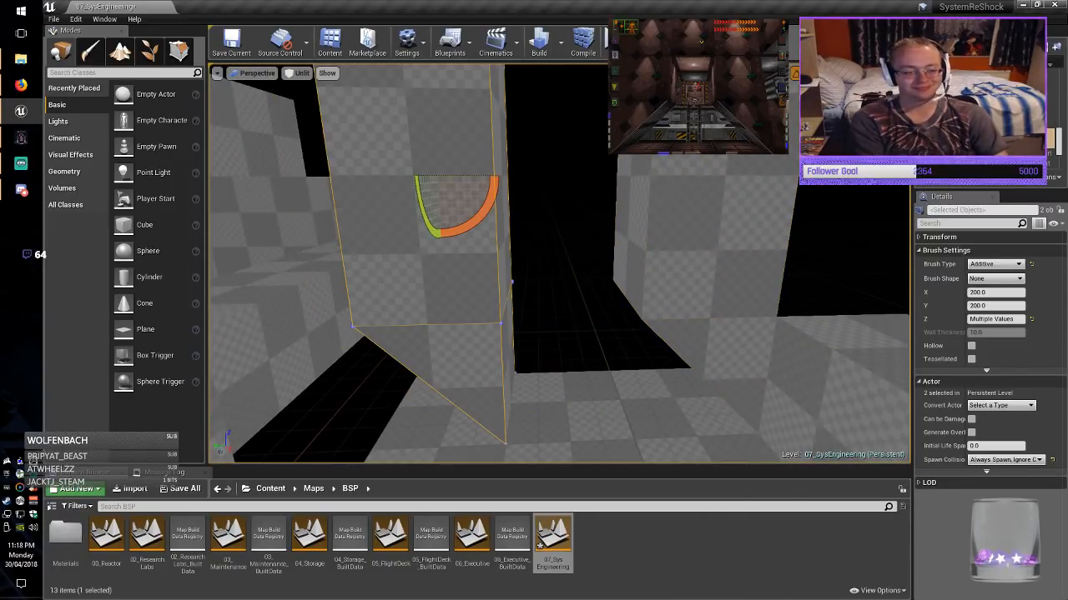
drag(456, 176, 584, 177)
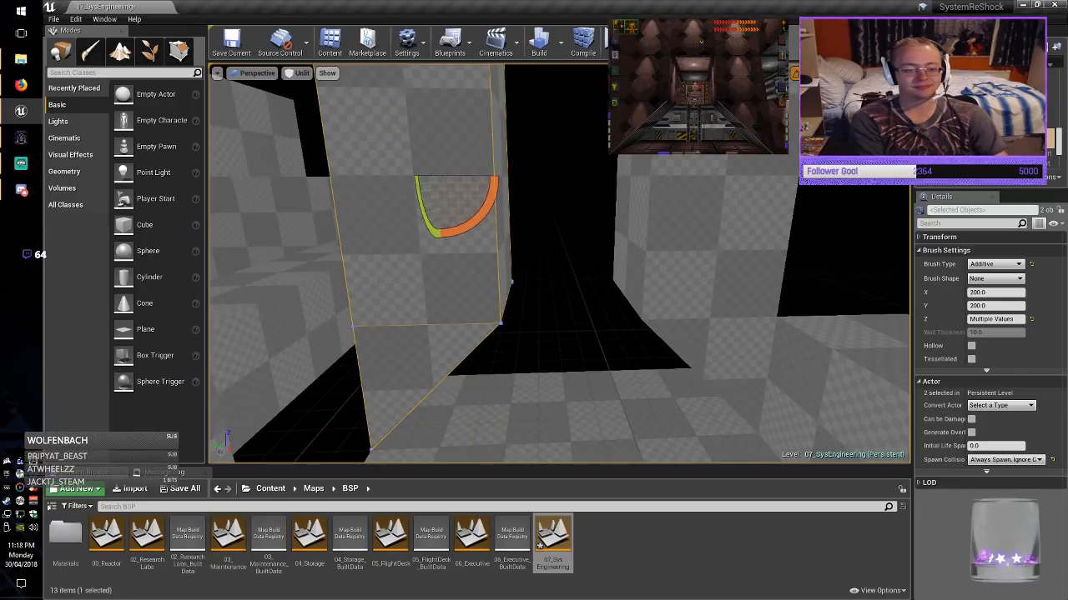
key(Escape)
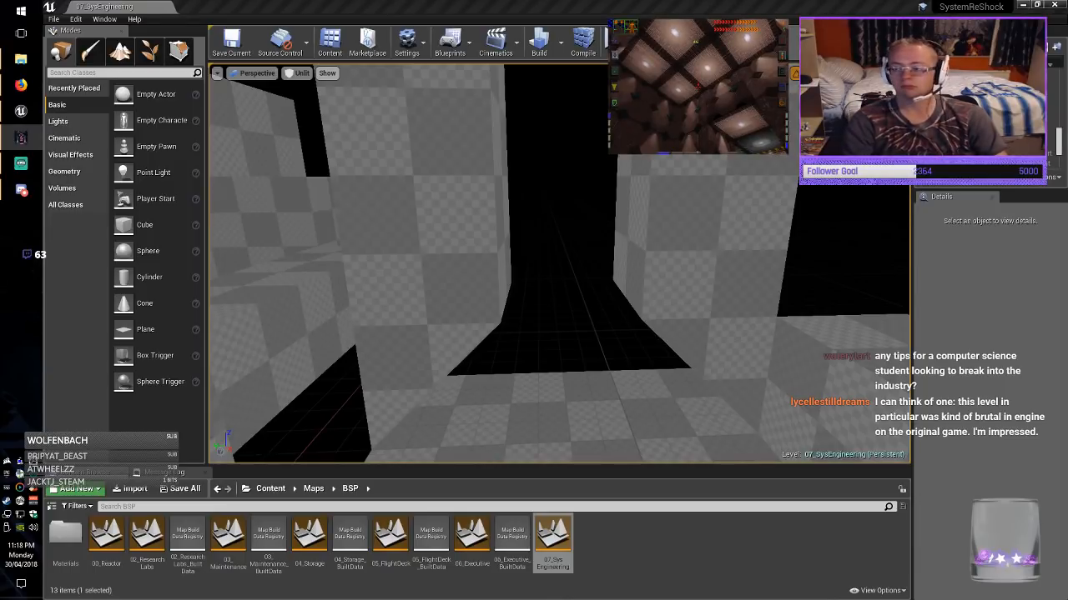
Duplicate the rotated pillar along Y into the gap between the two pillars and set the copy's Z size to 200.
click(424, 201)
alt+drag(428, 176, 567, 175)
click(984, 319)
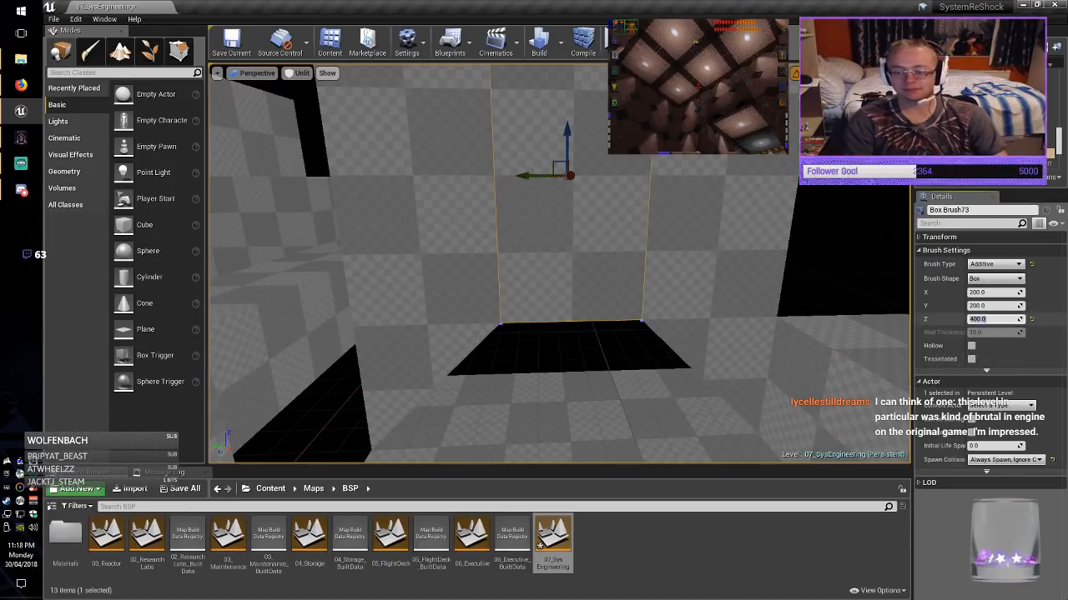
text(200)
key(Return)
Raise the 200-unit block between the pillars to form a lintel level with their tops, and save the level.
right_drag(667, 275, 674, 212)
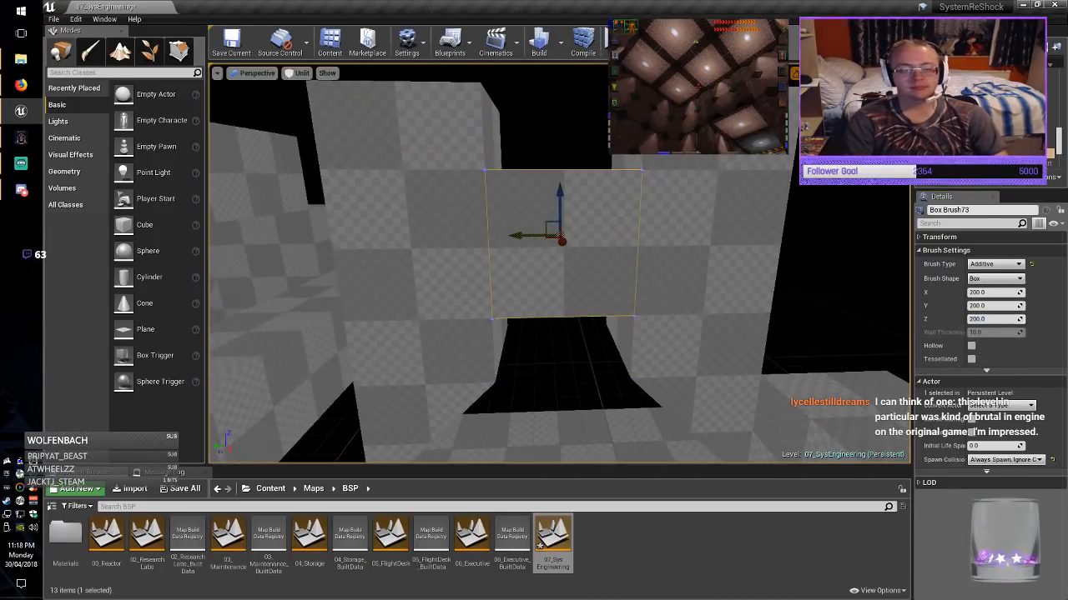
drag(558, 189, 556, 117)
key(Escape)
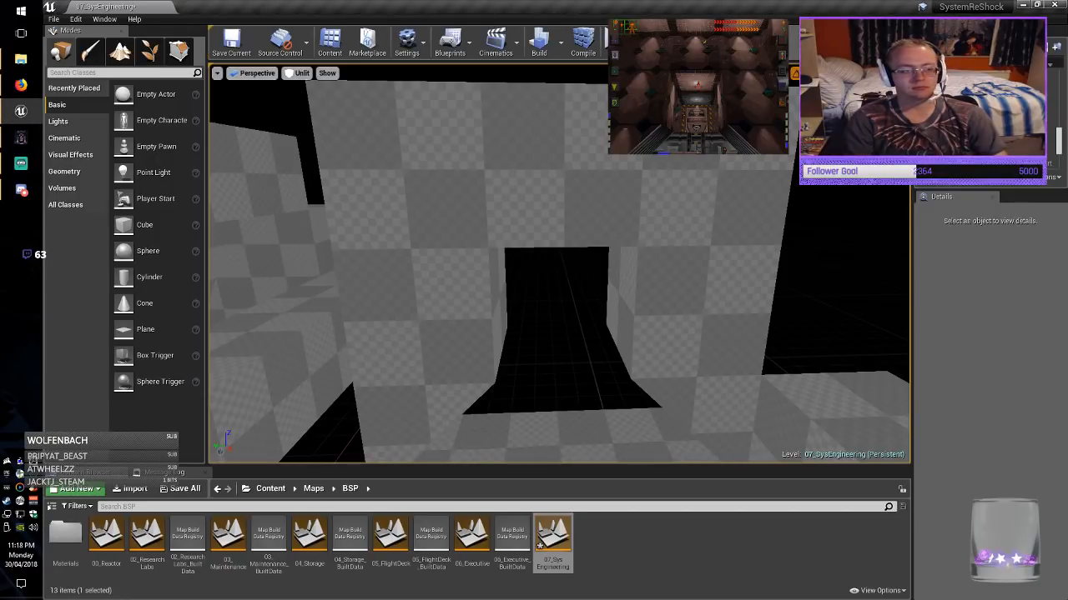
click(231, 42)
Duplicate the 400 by 400 by 400 box brush along X and set the copy's X and Y sizes to 200.
right_drag(533, 267, 500, 308)
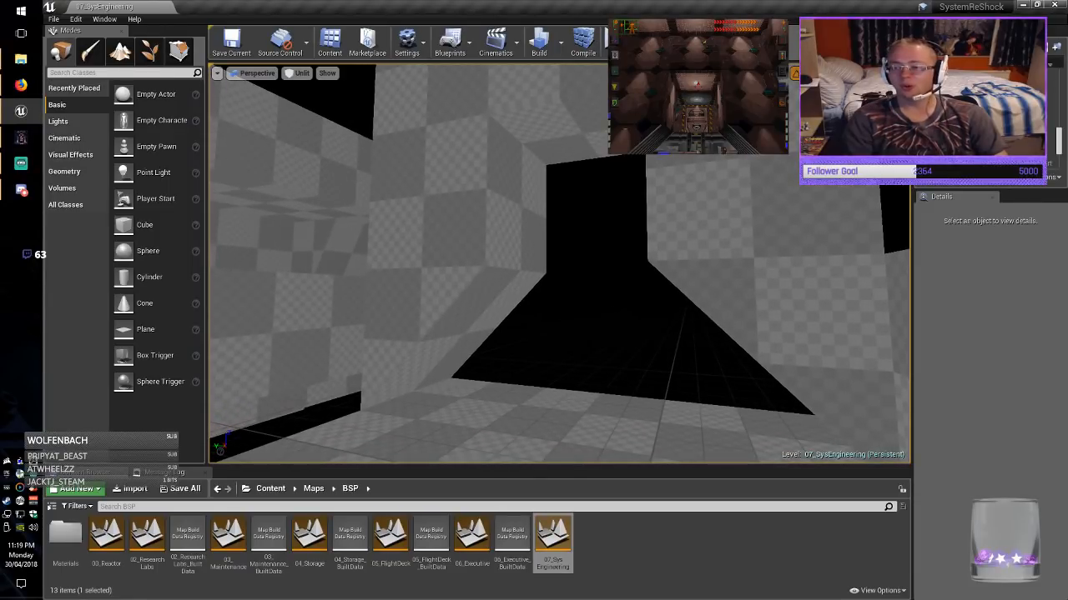
right_drag(500, 308, 459, 296)
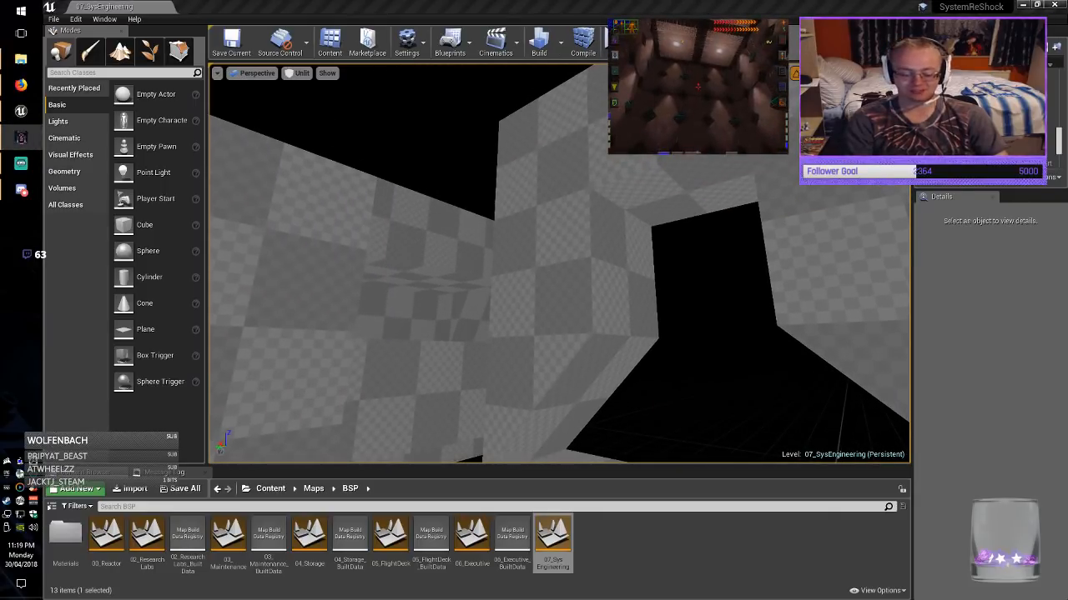
mouse_move(558, 263)
right_down()
mouse_move(467, 301)
mouse_move(512, 296)
mouse_move(467, 292)
mouse_move(484, 246)
mouse_move(467, 271)
mouse_move(532, 261)
mouse_move(552, 309)
right_up()
click(492, 275)
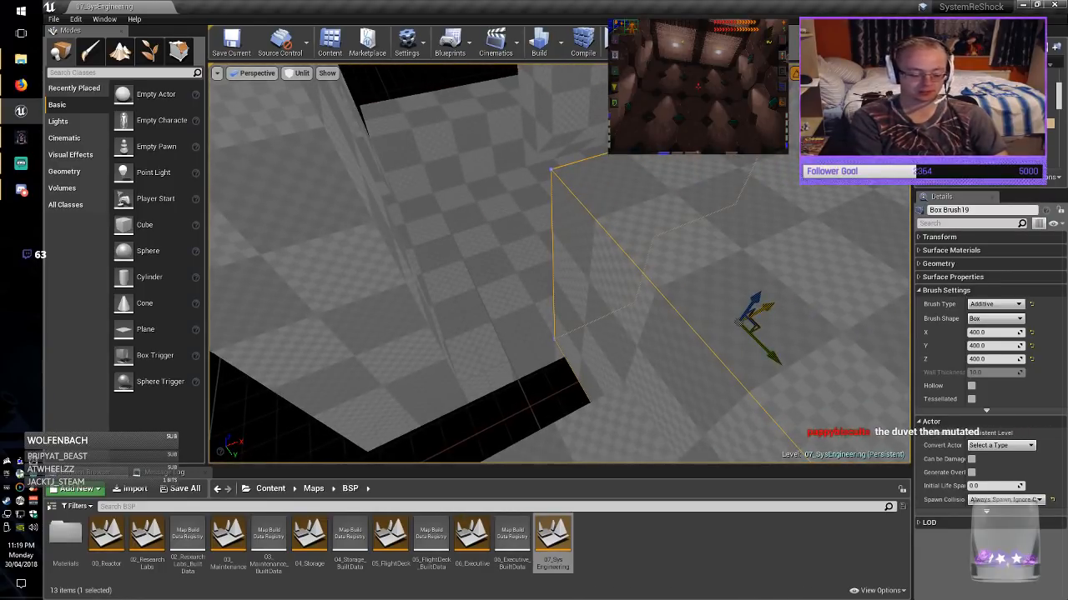
alt+drag(762, 311, 615, 391)
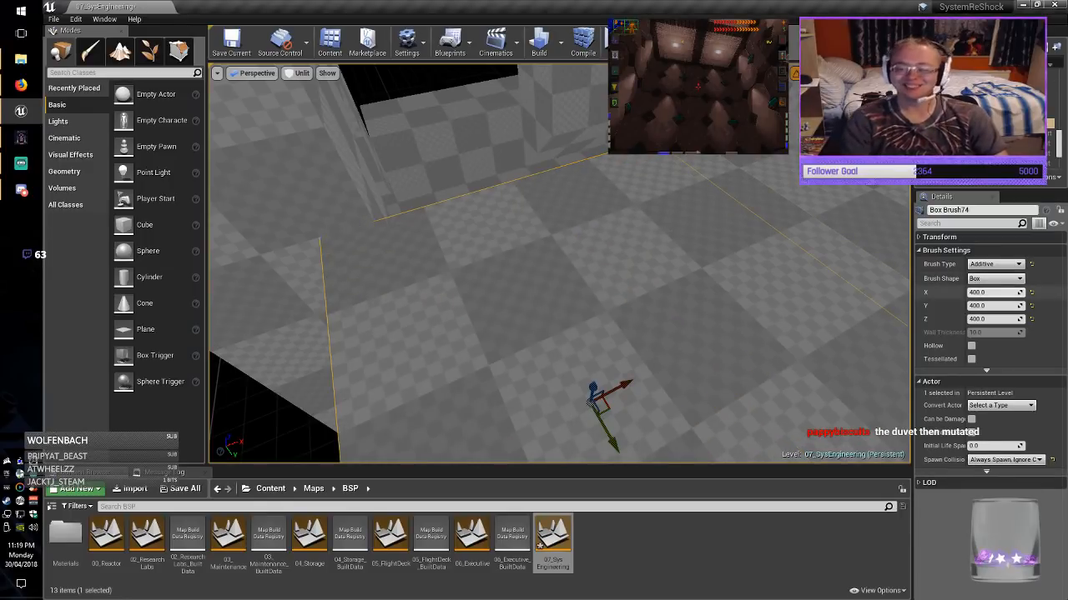
text(200)
key(Return)
key(Tab)
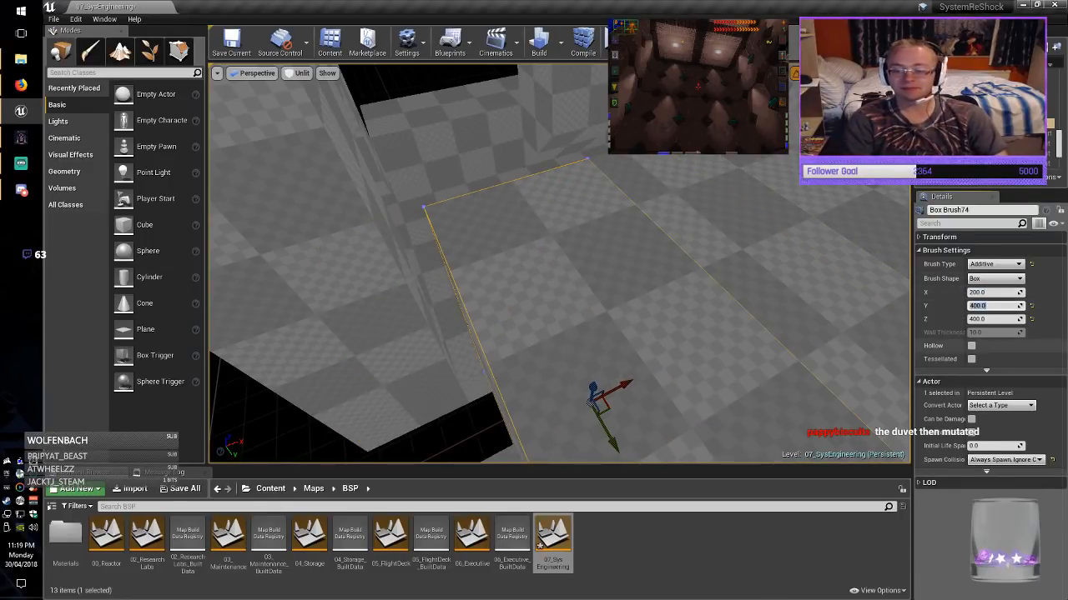
text(200)
key(Return)
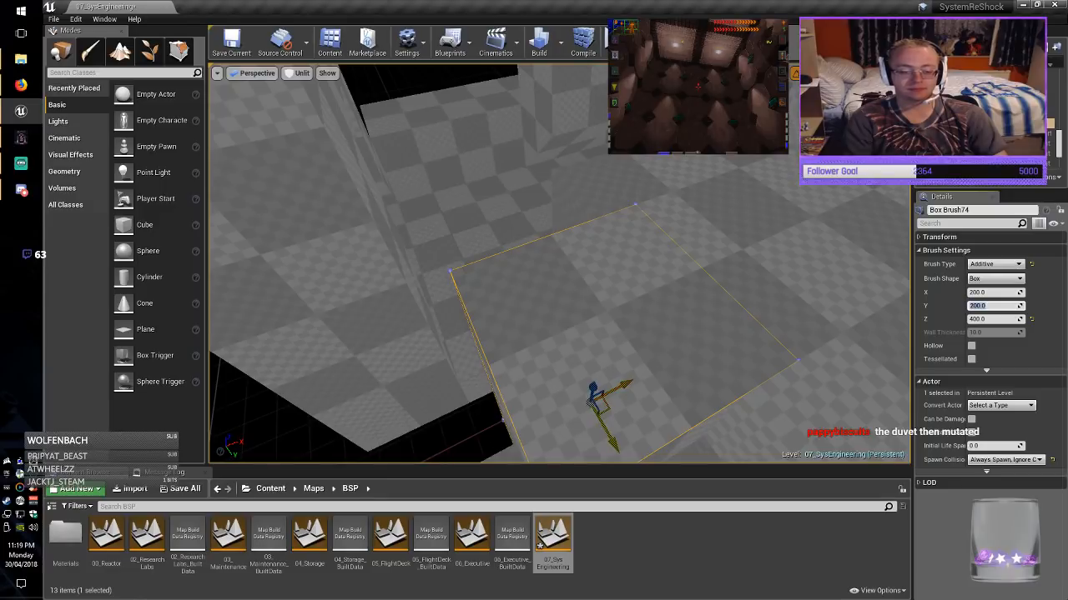
Move the 200 by 200 by 400 box brush horizontally into place beside the low wall below the opening, and save the level.
drag(602, 407, 529, 370)
right_drag(529, 369, 530, 333)
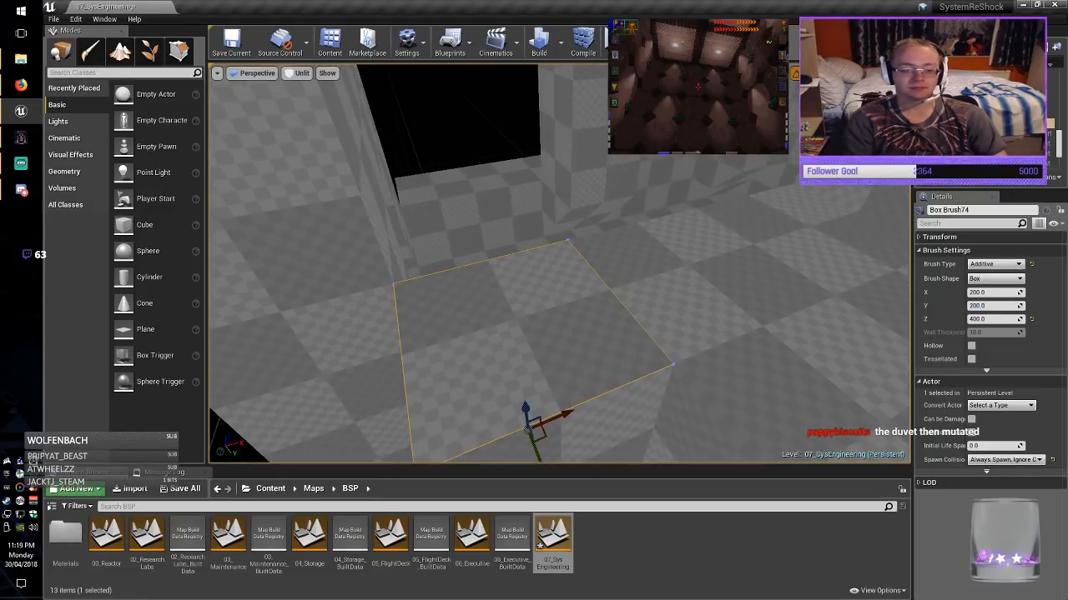
key(Escape)
click(231, 42)
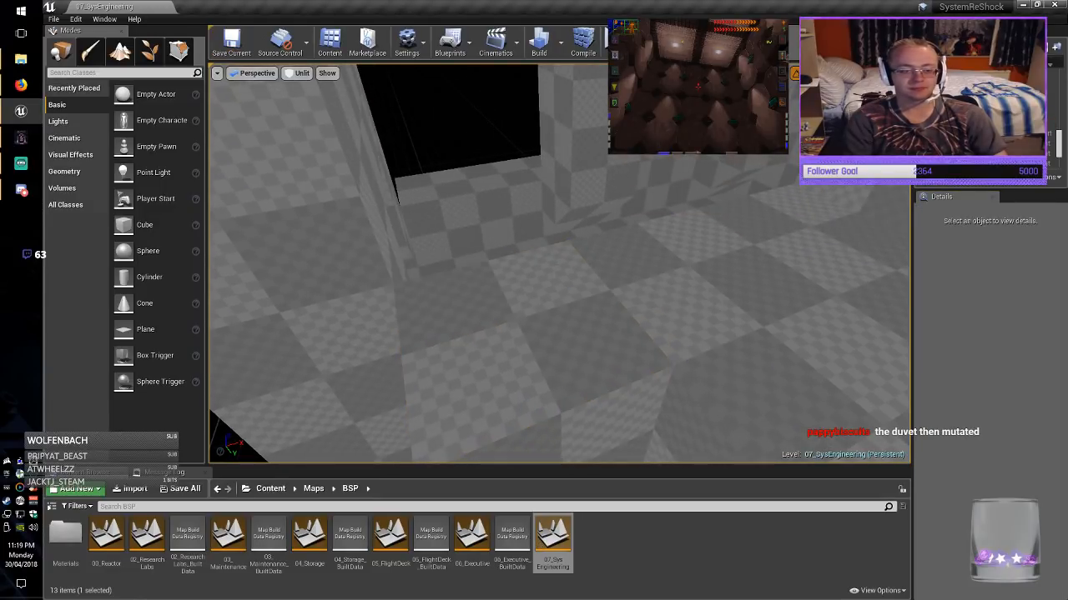
Duplicate the 200 by 200 by 400 pillar beside the sloped wedge along X to the opposite end of the wall.
right_drag(559, 264, 517, 252)
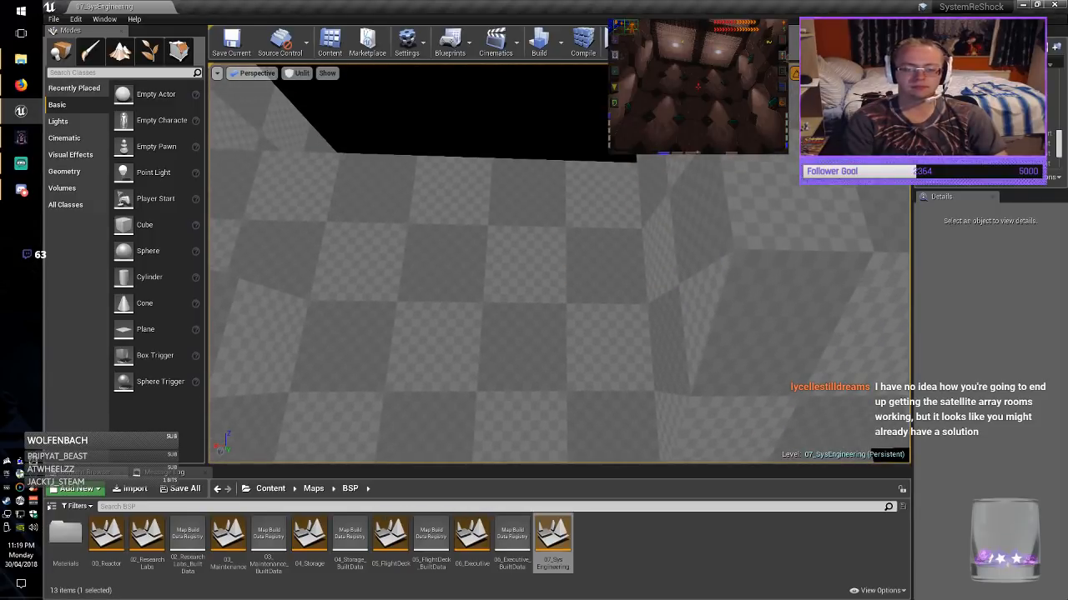
click(685, 223)
mouse_move(686, 224)
right_down()
mouse_move(583, 218)
mouse_move(579, 200)
right_up()
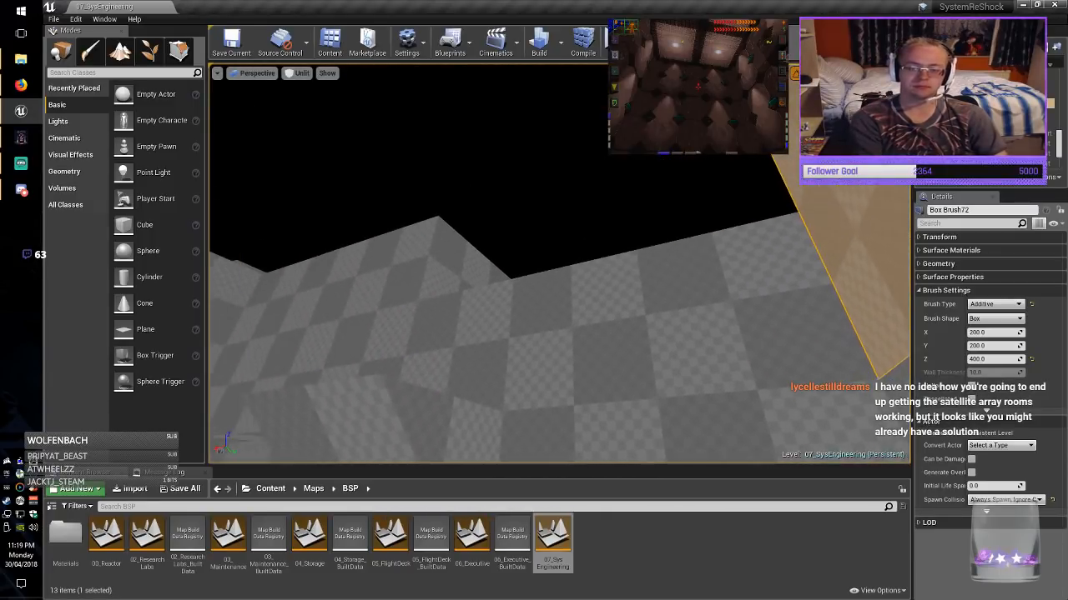
alt+drag(868, 109, 397, 271)
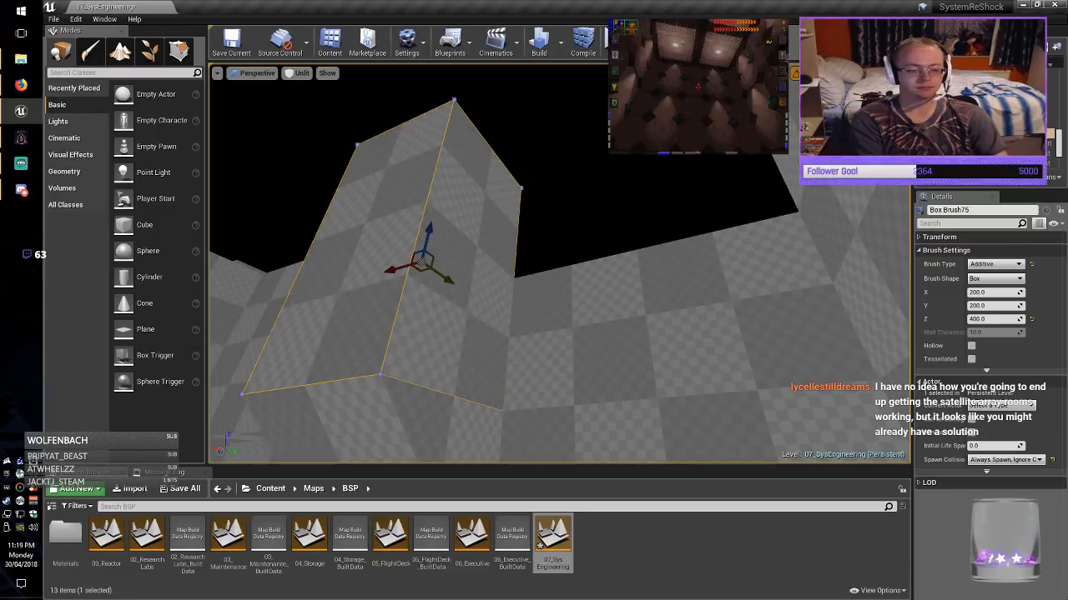
key(Escape)
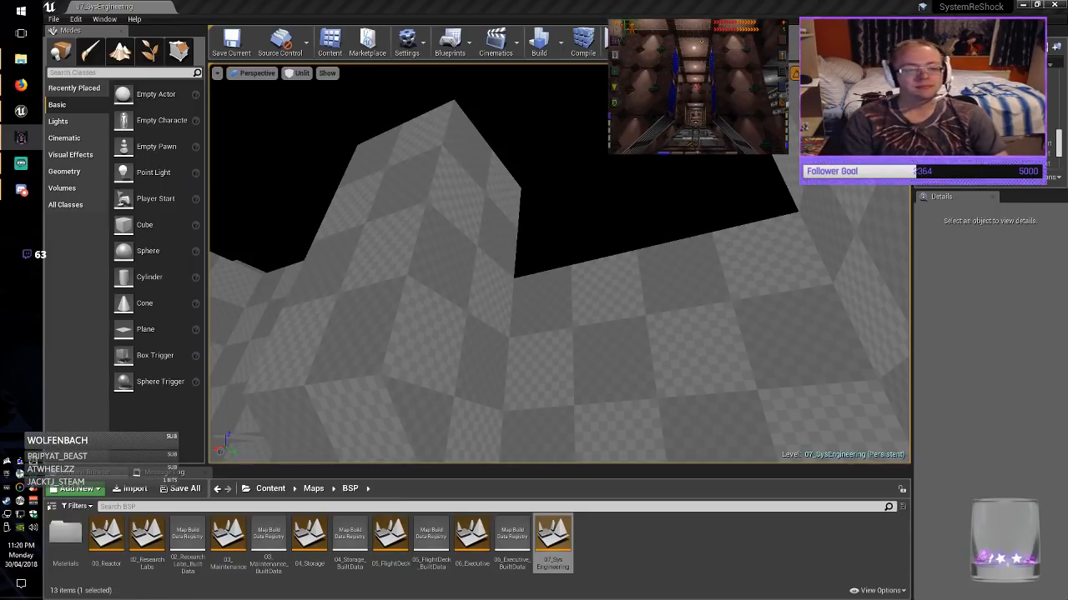
Set the Z size of the 200 by 200 by 400 box brush in the wall recess to 600.
right_drag(559, 263, 317, 229)
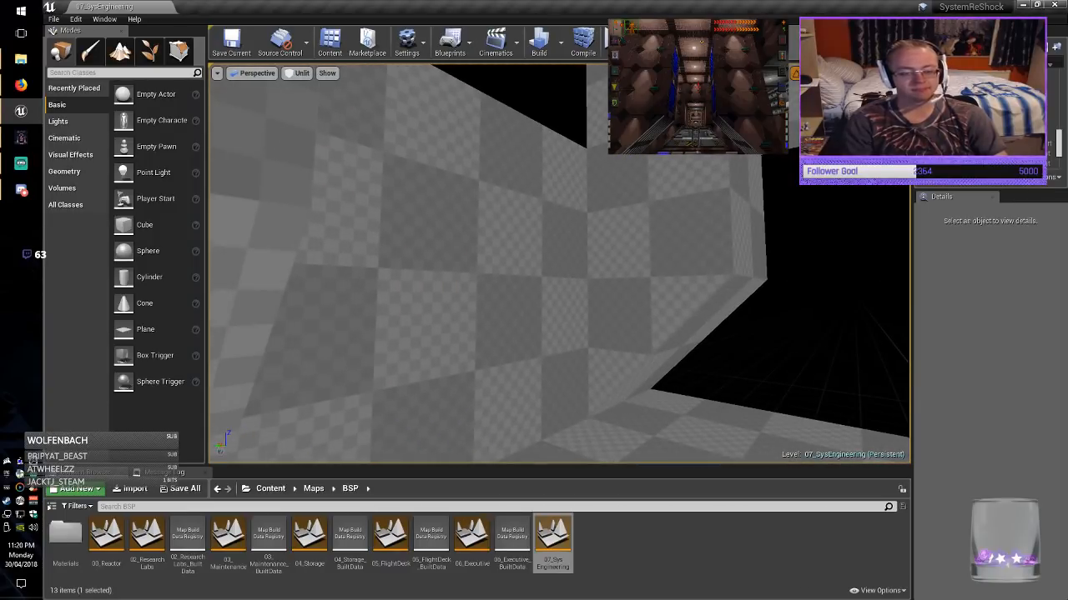
right_drag(534, 276, 607, 231)
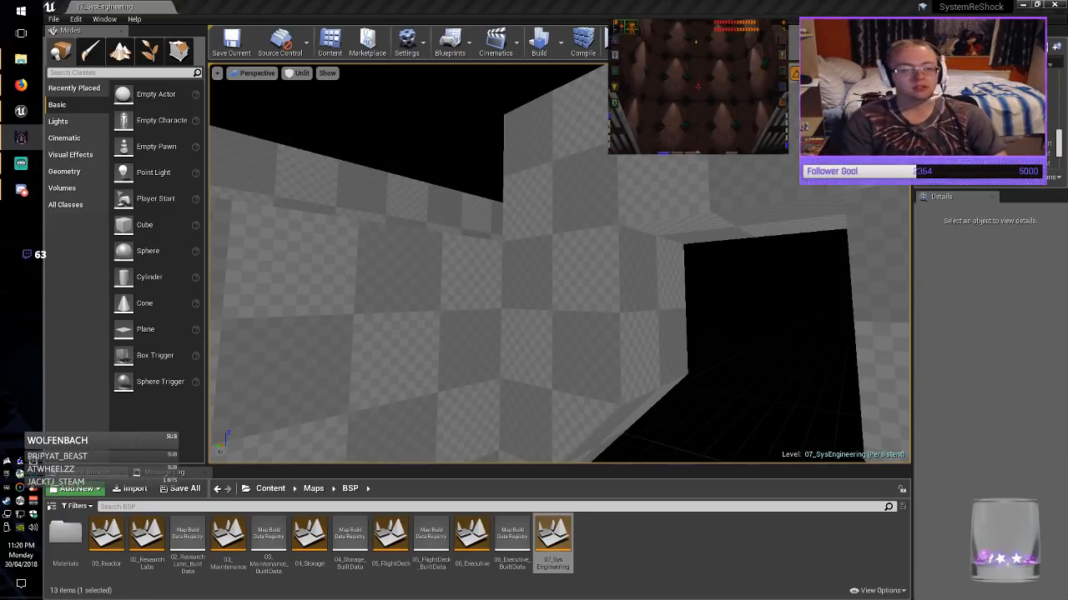
click(617, 334)
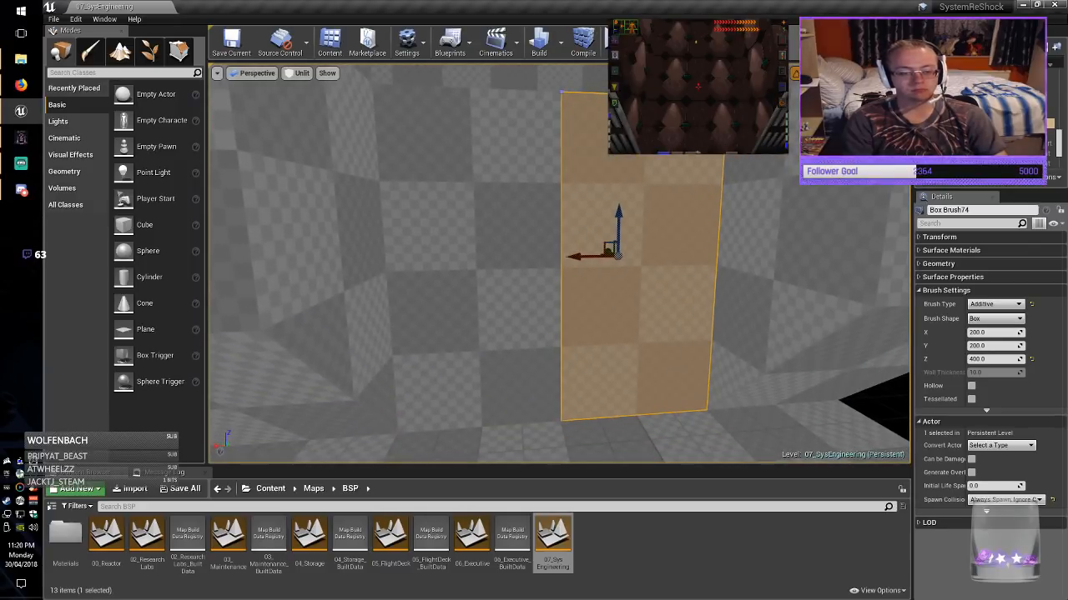
mouse_move(617, 333)
right_down()
mouse_move(625, 184)
mouse_move(617, 218)
mouse_move(607, 179)
mouse_move(614, 205)
right_up()
key(s)
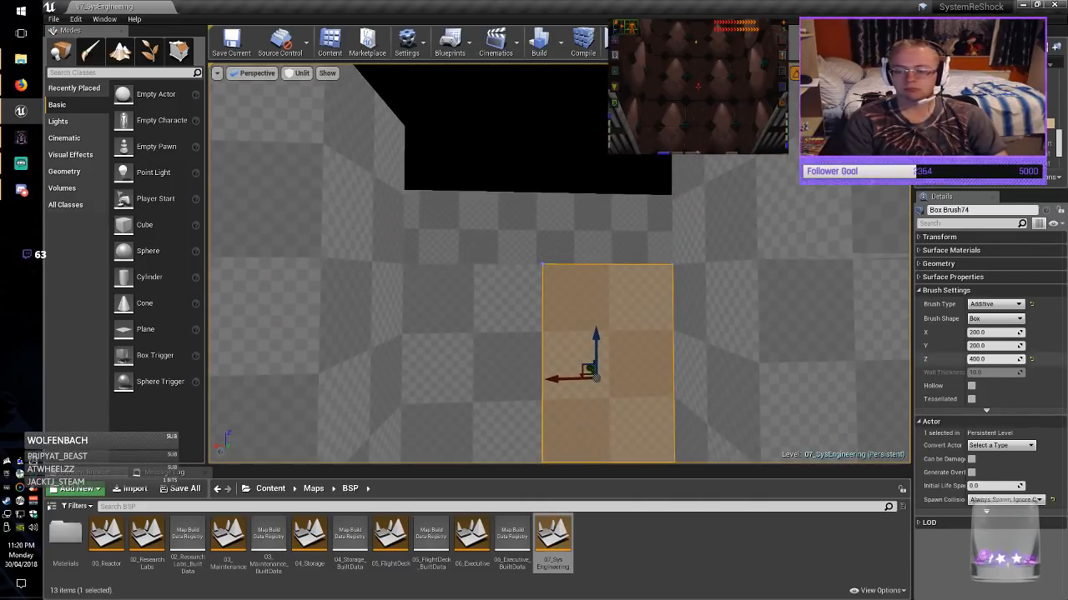
text(6)
key(Return)
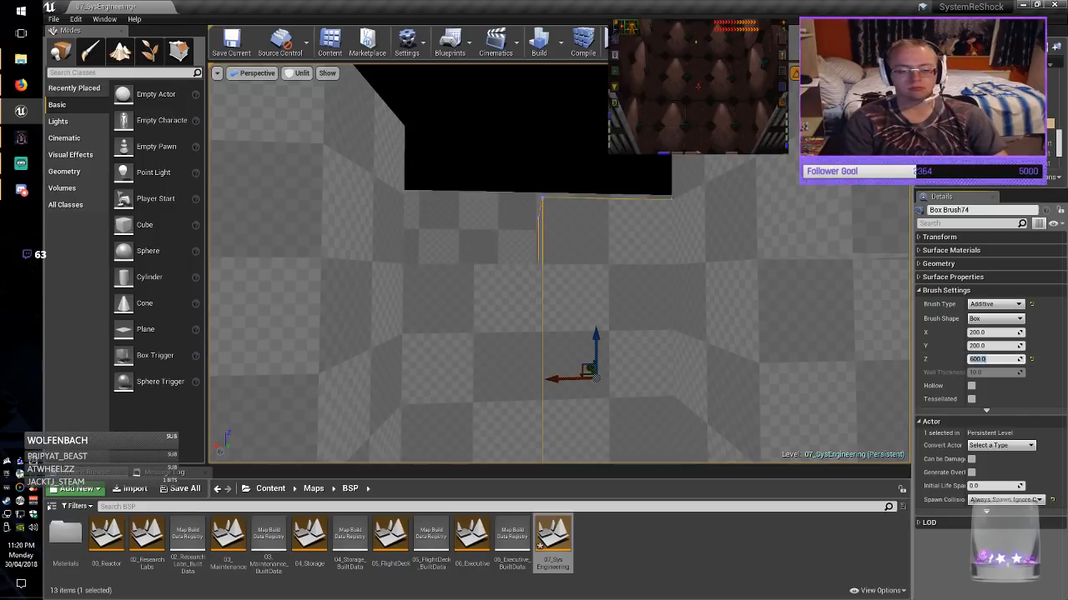
Raise the 600-unit pillar, duplicate it along X into the adjacent gap, and set the copy's Z size to 200.
mouse_move(596, 342)
mouse_down()
mouse_move(596, 283)
mouse_move(484, 319)
mouse_up()
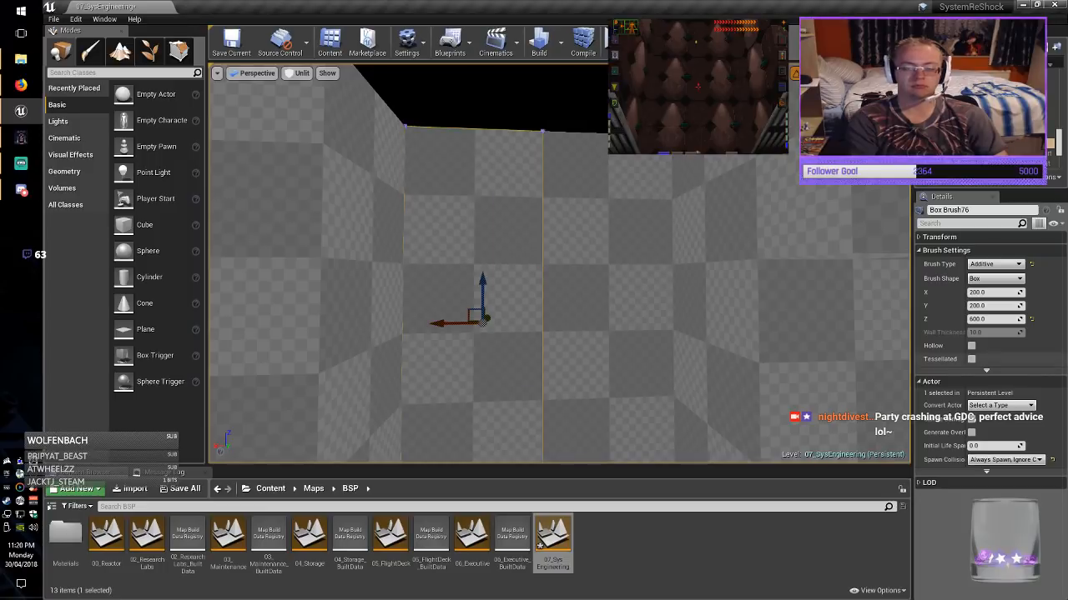
key(BackSpace)
text(2)
key(Return)
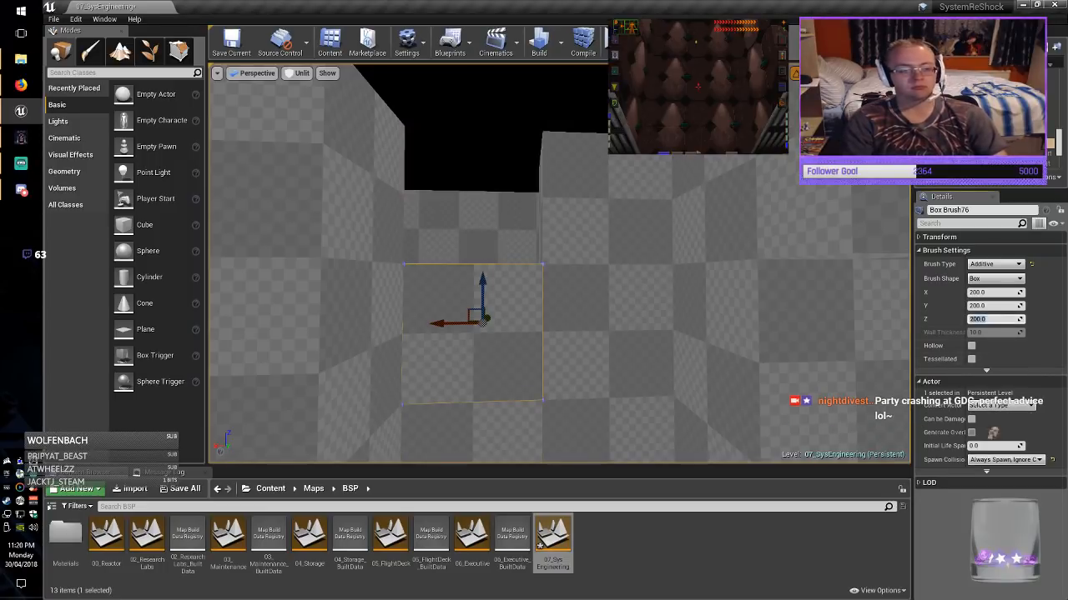
Raise the 200-unit block until its top is level with the neighbouring pillar, and save the level.
drag(483, 288, 483, 172)
key(Escape)
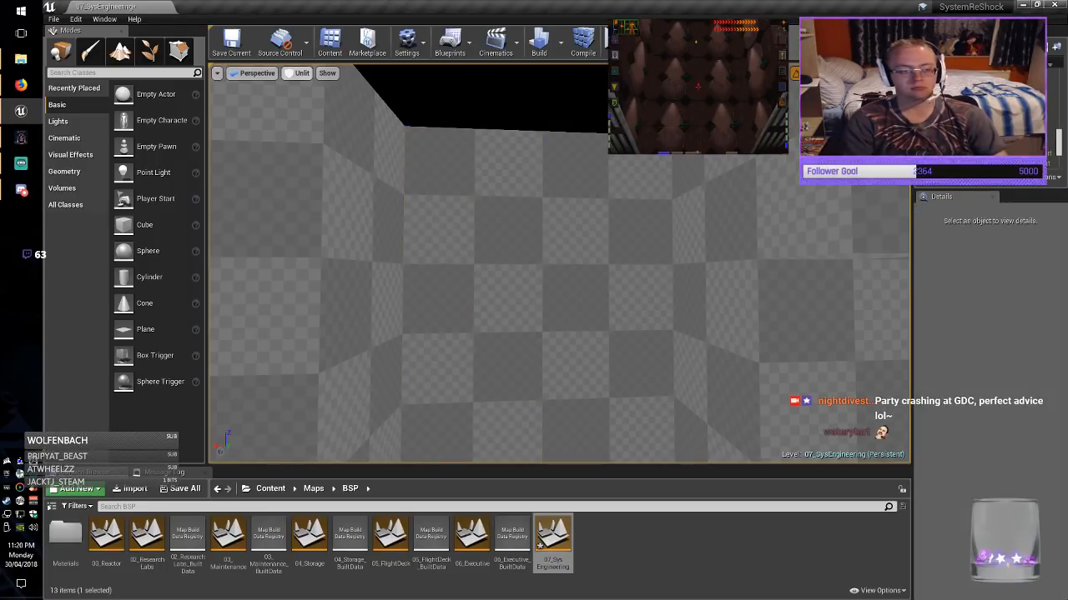
click(232, 41)
Duplicate the 1000 by 200 by 200 box brush upward to form a lintel over the opening, and save the level.
right_drag(500, 267, 350, 196)
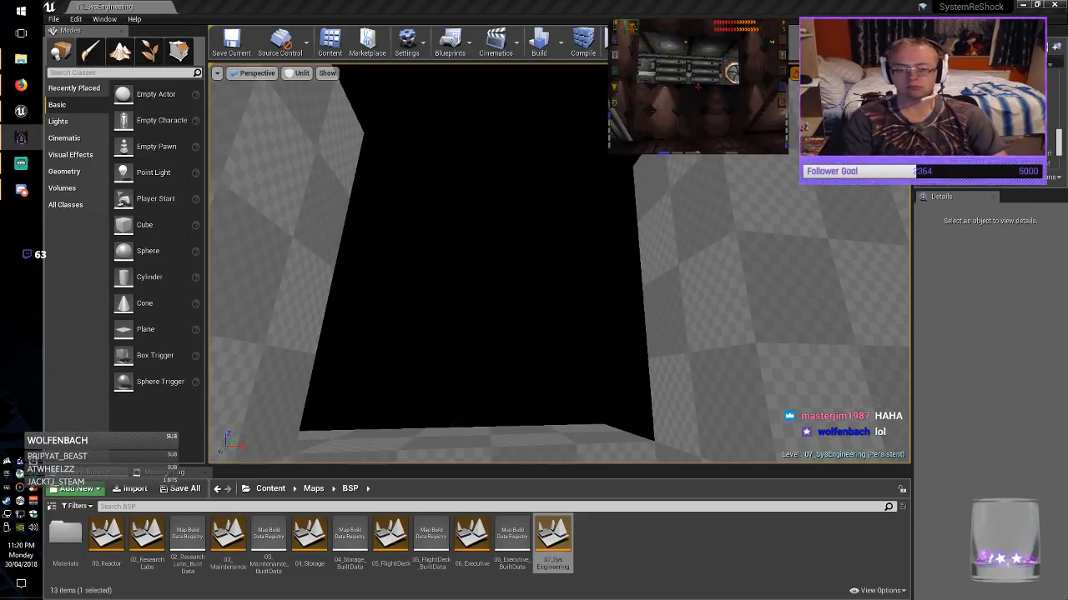
right_drag(567, 392, 535, 445)
click(567, 392)
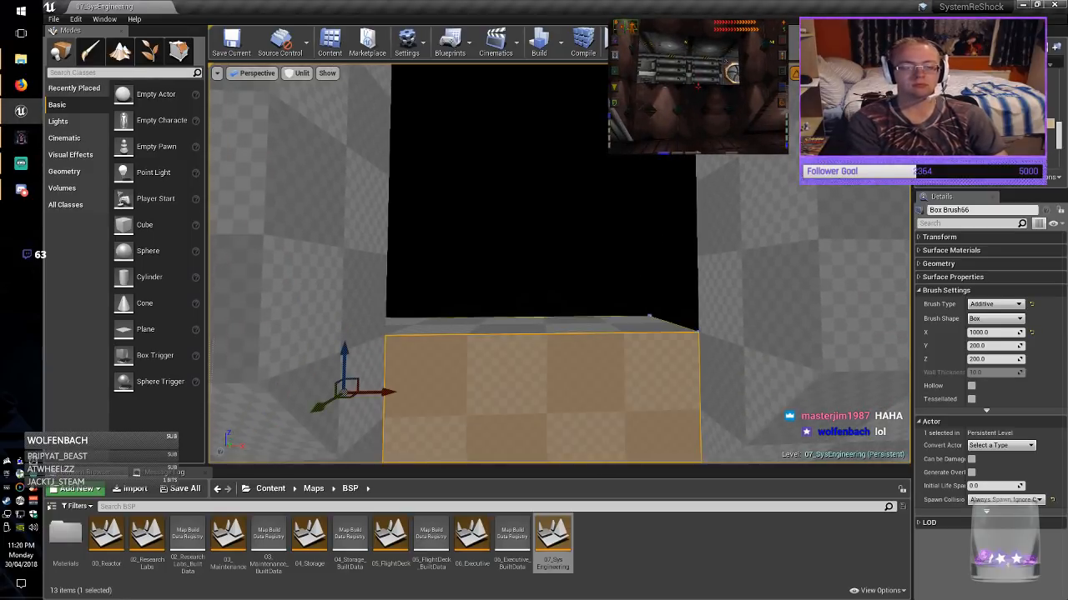
right_drag(567, 392, 538, 369)
alt+drag(408, 372, 419, 145)
mouse_move(434, 184)
right_down()
mouse_move(288, 170)
mouse_move(330, 188)
mouse_move(364, 172)
mouse_move(417, 173)
mouse_move(403, 171)
right_up()
key(Escape)
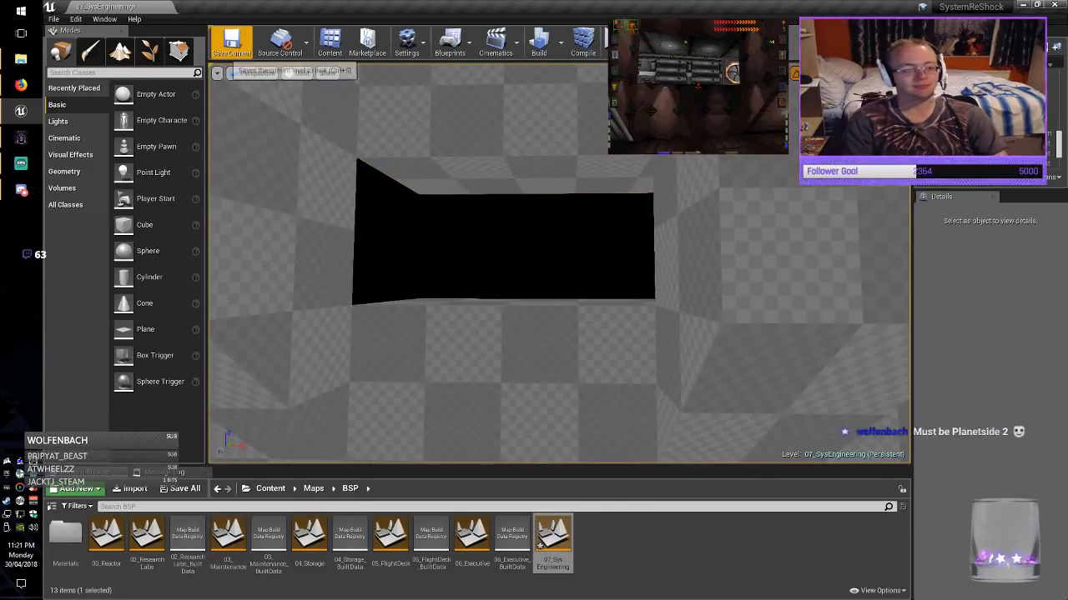
click(227, 47)
Duplicate the lower 1000 by 200 by 200 box brush toward the floor-level opening and set the copy's X size to 200 and Y size to 800.
mouse_move(533, 251)
right_down()
mouse_move(417, 292)
mouse_move(484, 267)
right_up()
click(734, 292)
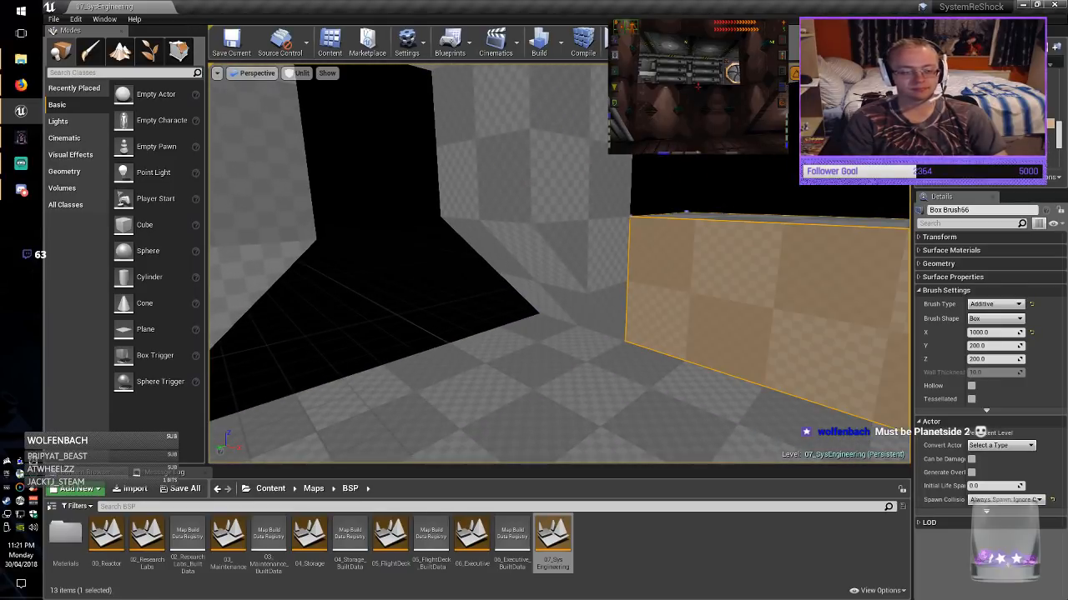
key(s)
mouse_move(534, 267)
right_down()
mouse_move(450, 260)
mouse_move(668, 260)
mouse_move(650, 225)
mouse_move(613, 220)
mouse_move(567, 260)
mouse_move(569, 282)
mouse_move(834, 292)
mouse_move(848, 280)
mouse_move(841, 269)
mouse_move(709, 275)
mouse_move(679, 260)
mouse_move(593, 272)
mouse_move(527, 257)
mouse_move(560, 260)
right_up()
key(w)
key(w)
key(w)
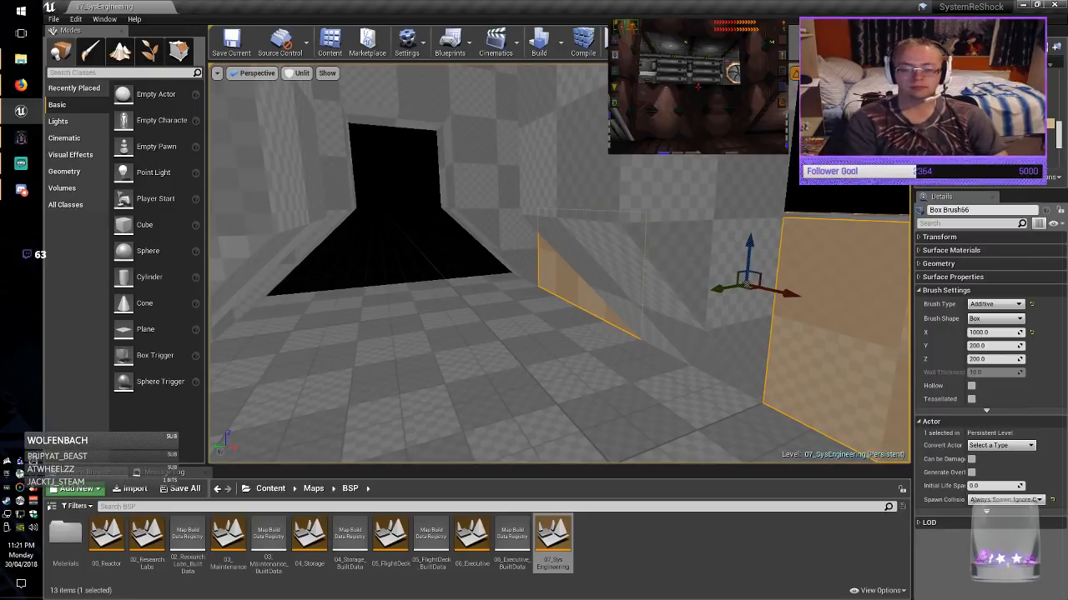
alt+drag(742, 287, 523, 266)
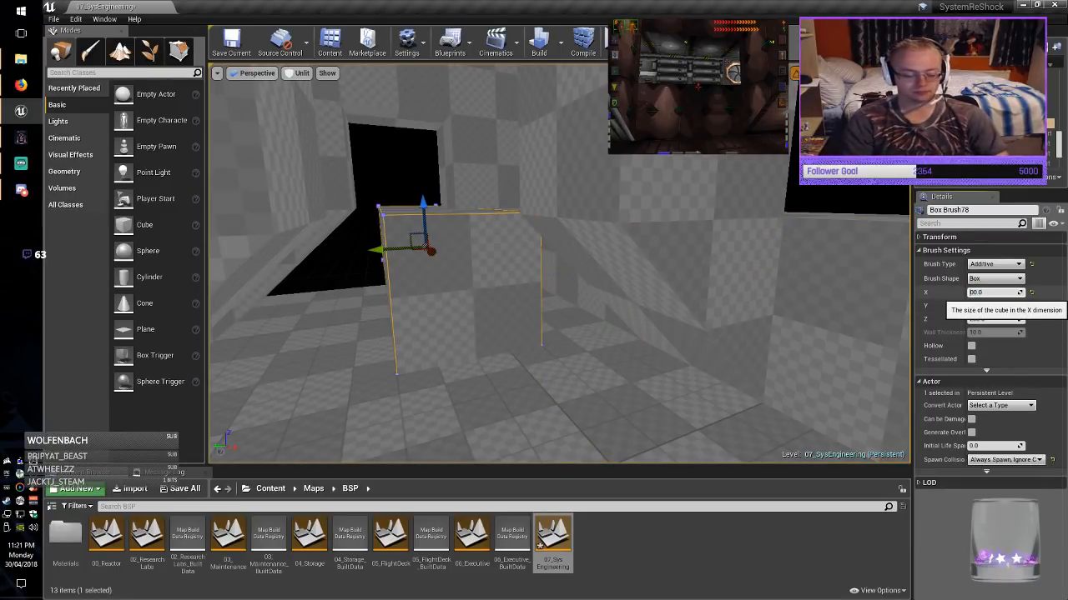
click(987, 307)
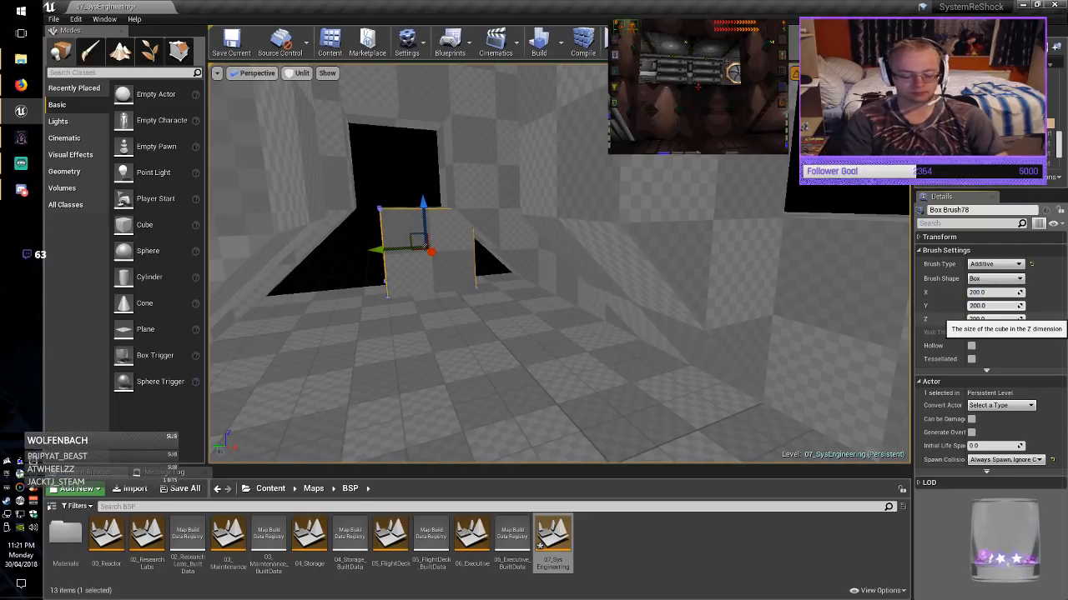
key(Return)
Position the 200 by 800 by 200 box brush along X and Y as a low wall between the two slopes, and save the level.
mouse_move(633, 283)
right_down()
mouse_move(560, 277)
mouse_move(593, 311)
mouse_move(784, 355)
right_up()
key(w)
key(s)
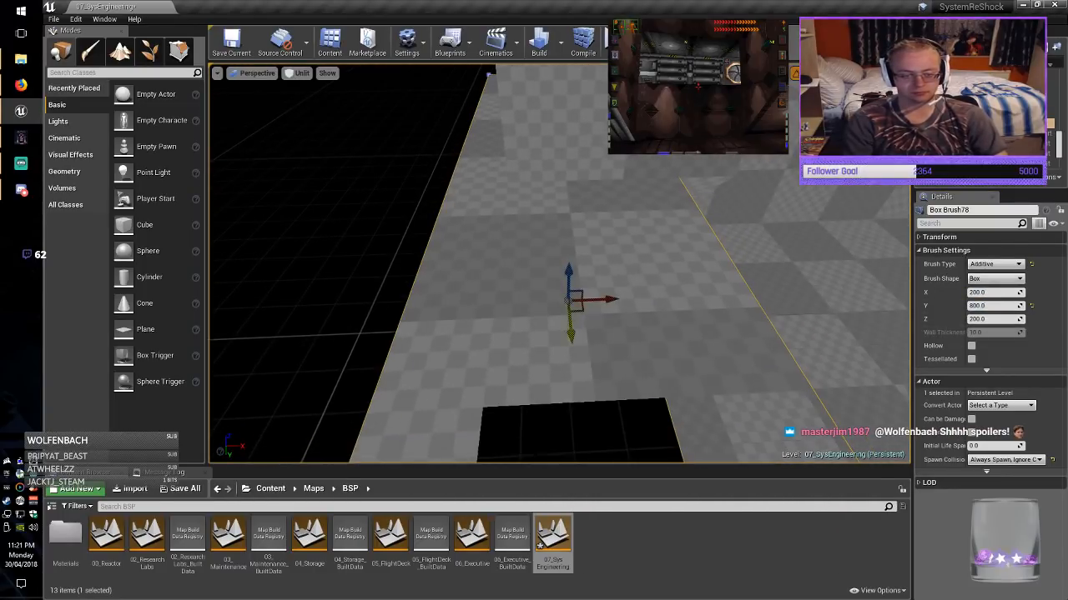
drag(594, 298, 483, 297)
right_drag(483, 296, 313, 295)
key(w)
key(s)
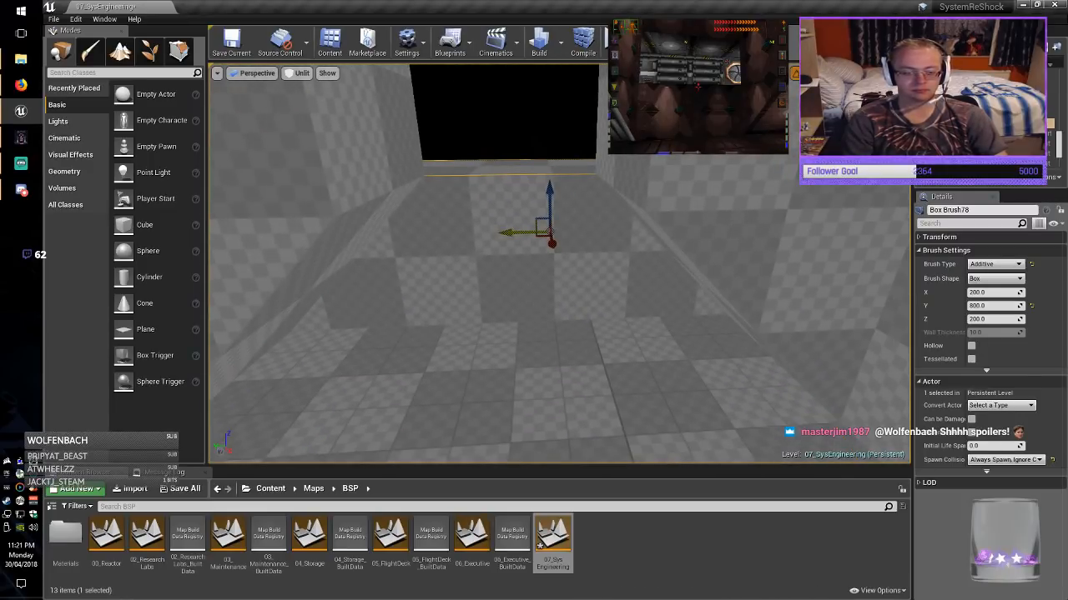
drag(463, 239, 461, 239)
key(Escape)
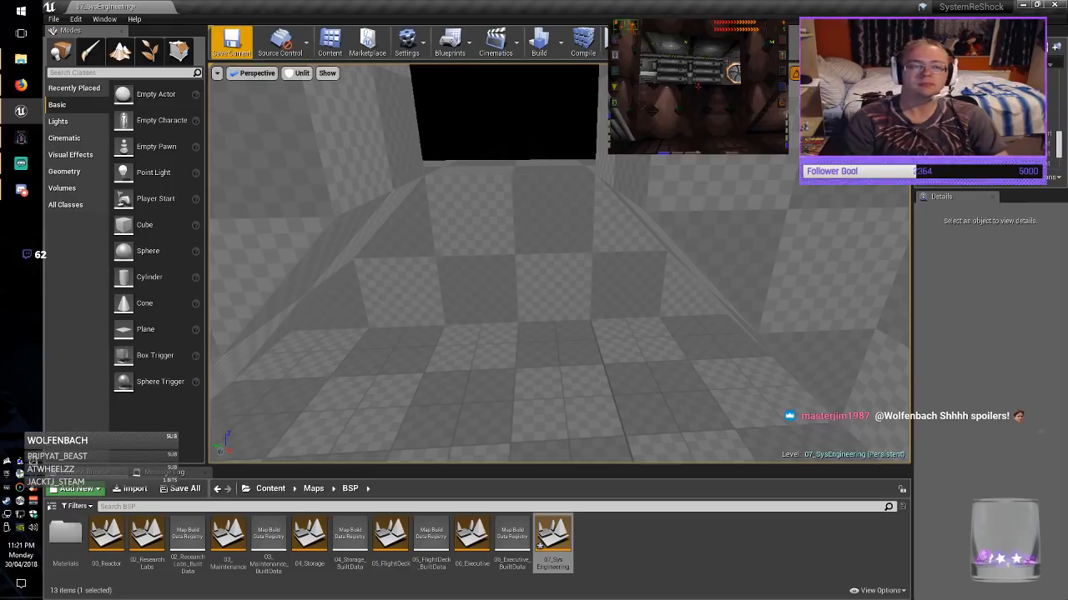
click(231, 42)
right_drag(517, 284, 463, 265)
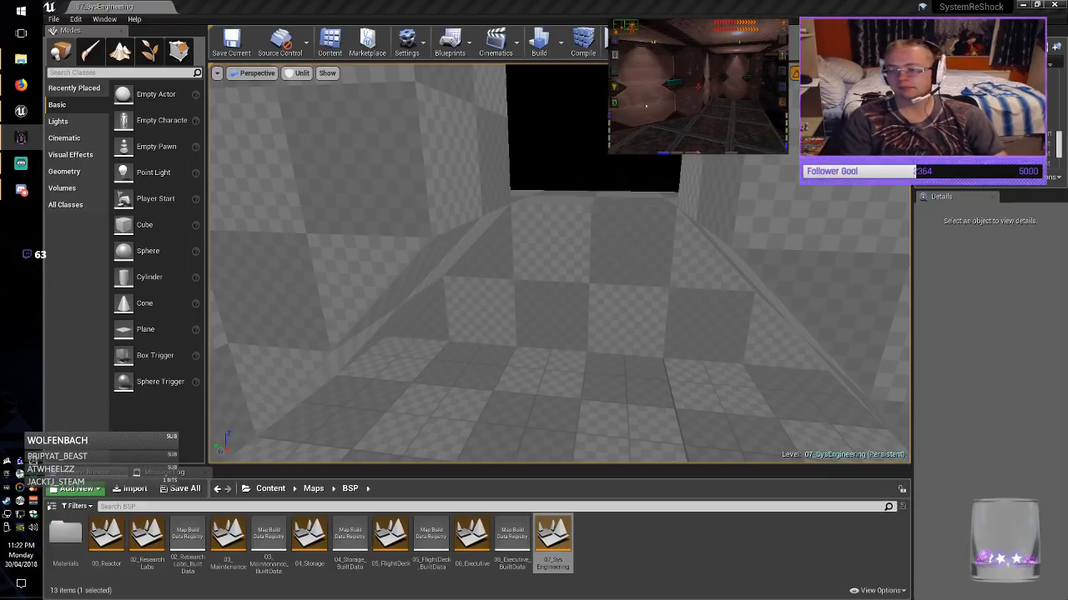
Duplicate a 400-unit additive box brush from the walls beside the corridor.
key(w)
right_drag(559, 264, 434, 292)
key(s)
click(605, 251)
mouse_move(605, 250)
right_down()
mouse_move(596, 237)
mouse_move(609, 234)
right_up()
click(500, 250)
key(d)
right_drag(500, 251, 367, 271)
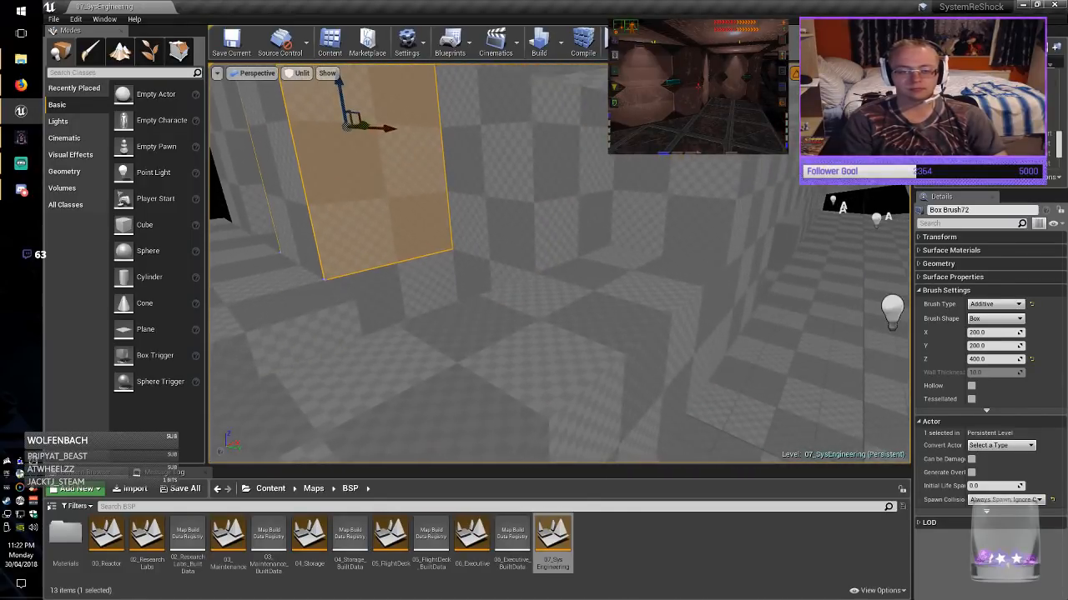
click(663, 224)
mouse_move(663, 224)
right_down()
mouse_move(717, 225)
mouse_move(609, 221)
mouse_move(613, 205)
right_up()
key(w)
click(518, 266)
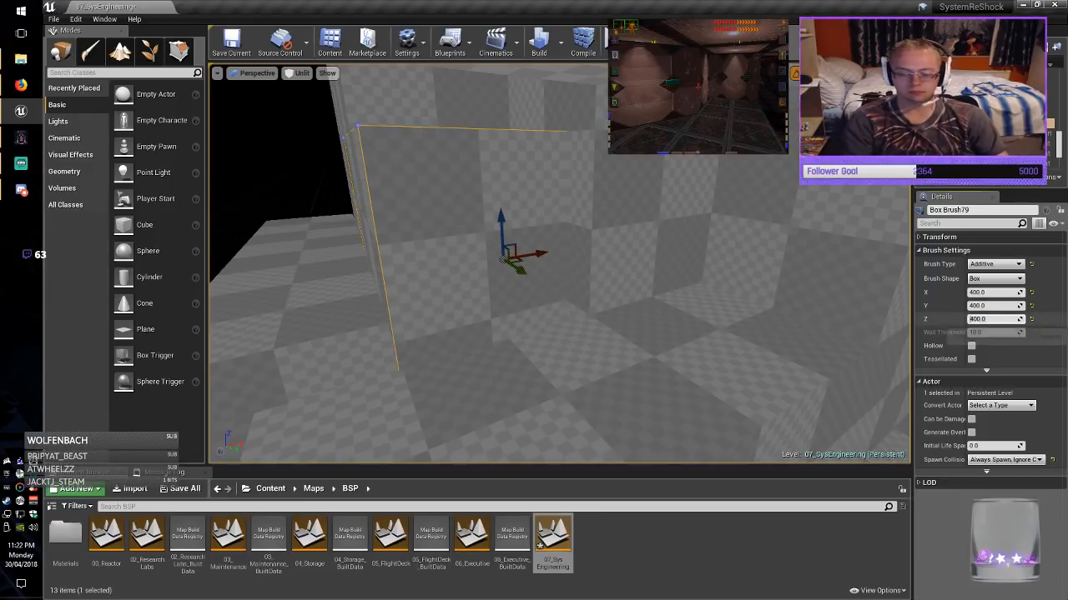
Resize the duplicated box brush to 200 × 200 × 200 and position it in the corridor corner.
key(Return)
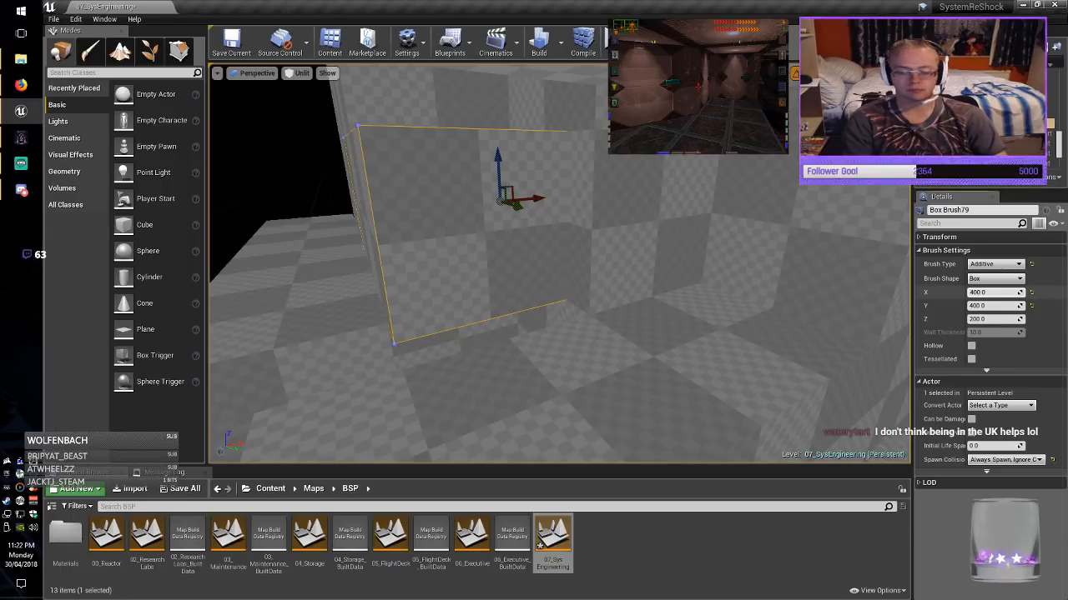
key(Tab)
text(200.0)
key(Return)
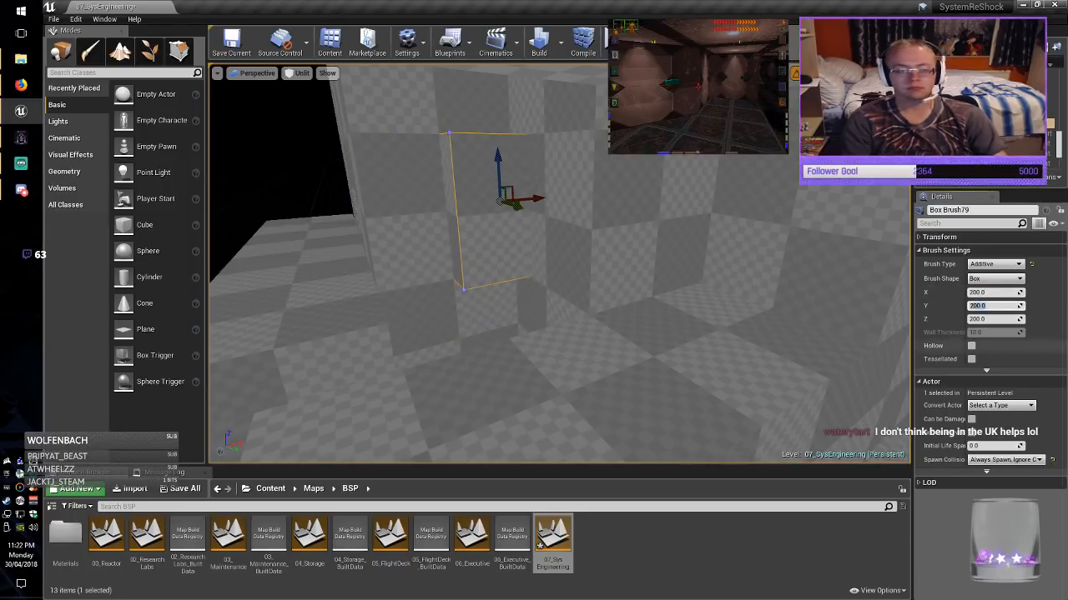
mouse_move(563, 242)
mouse_down()
mouse_move(582, 246)
mouse_move(541, 218)
mouse_move(505, 225)
mouse_up()
right_drag(505, 225, 422, 232)
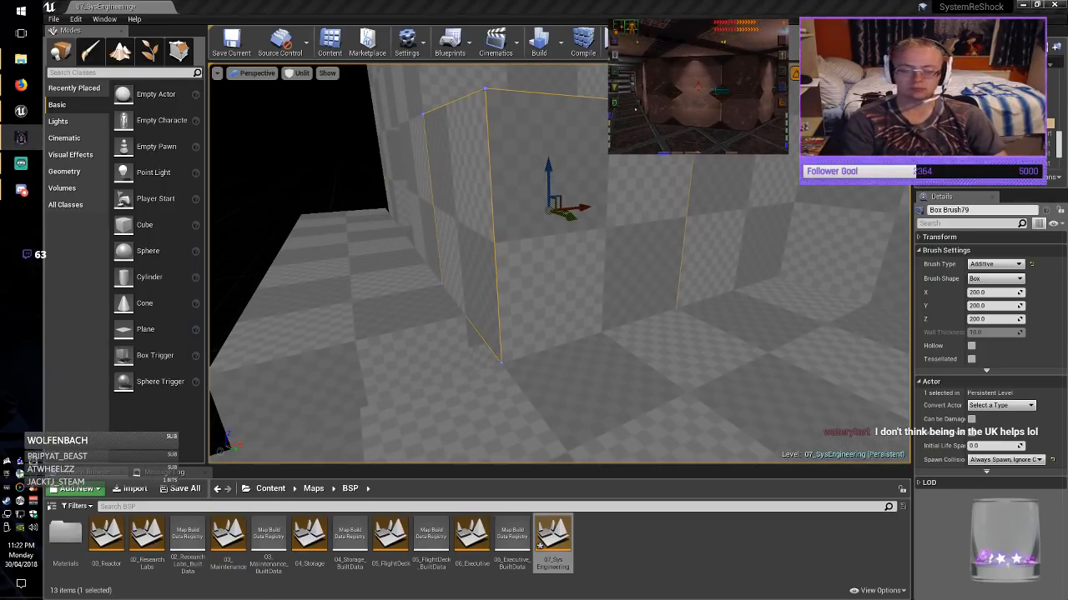
In geometry editing mode, pull the 200-unit block's front vertical edge inward to form a diagonal corner wedge.
right_drag(559, 263, 617, 265)
key(shift+5)
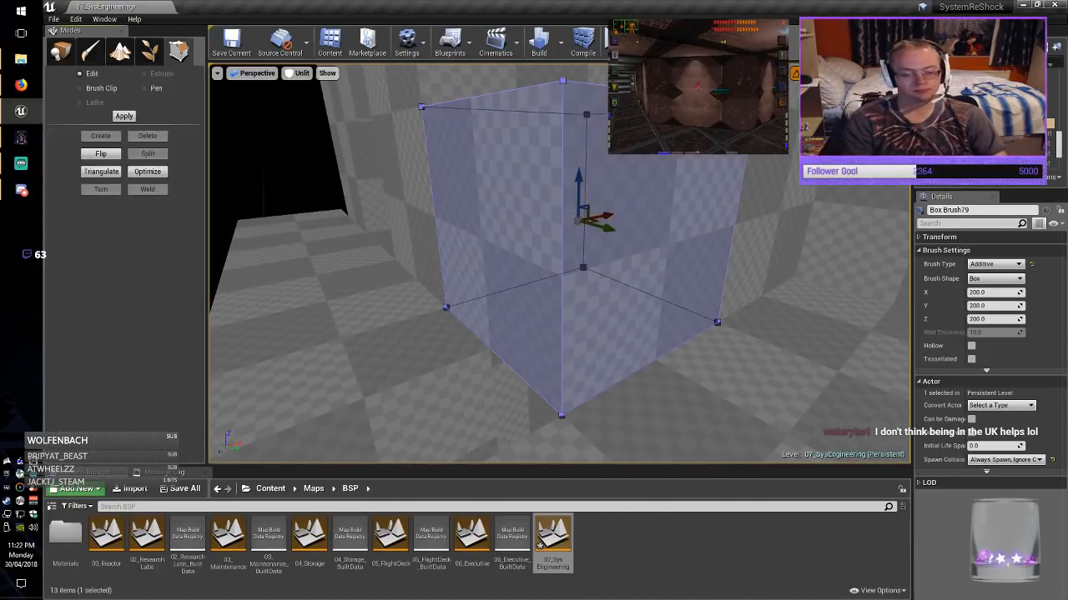
click(676, 240)
click(488, 226)
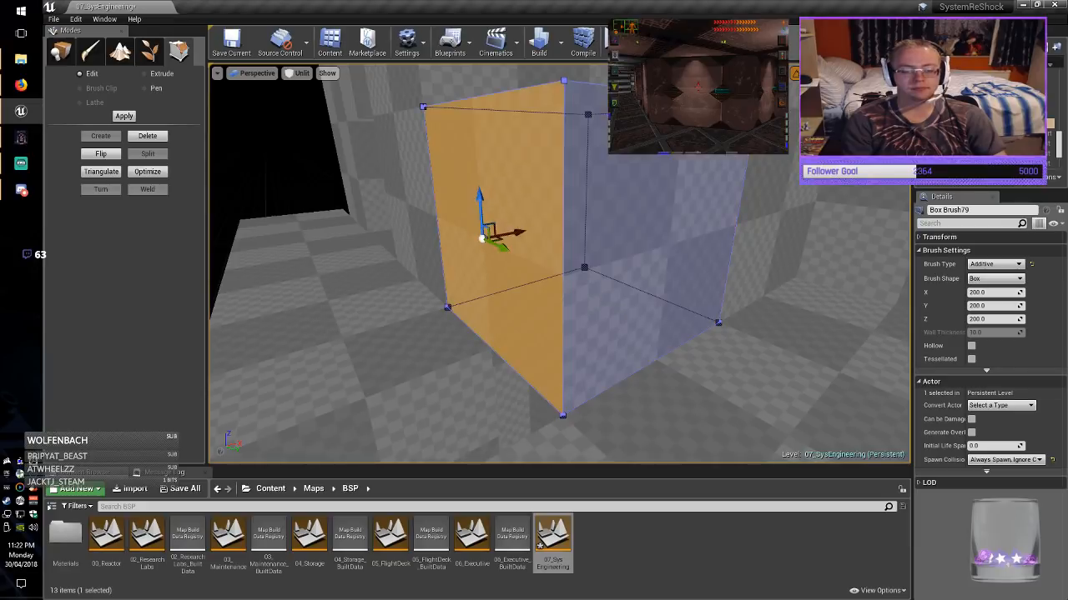
click(673, 242)
click(489, 226)
click(673, 242)
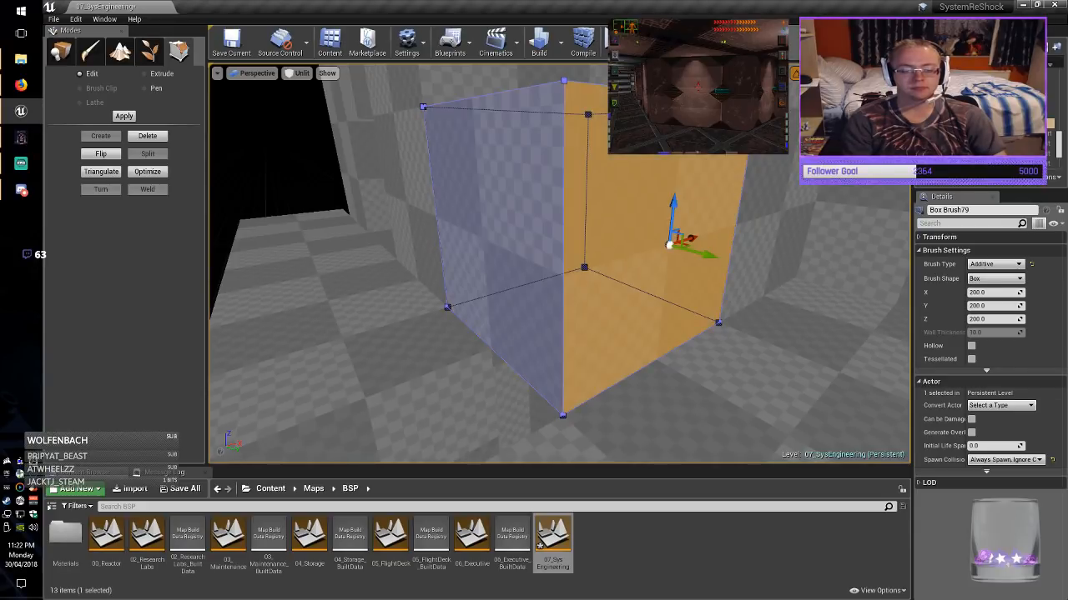
click(564, 242)
right_drag(563, 242, 613, 238)
drag(710, 337, 478, 245)
click(63, 55)
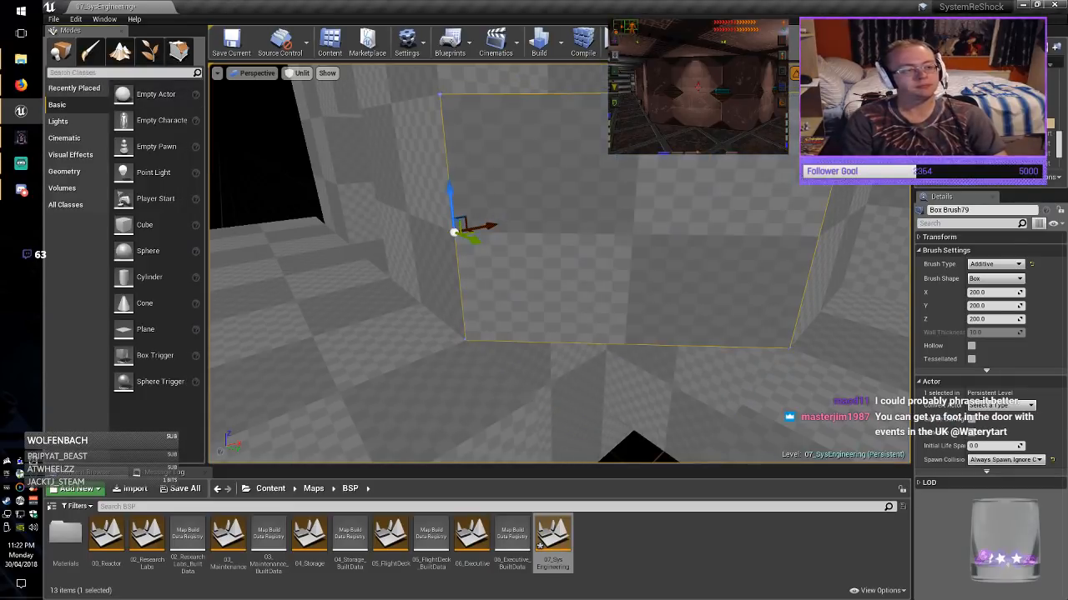
key(Escape)
Duplicate the wedge brush to the opposite side of the corridor and rotate its diagonal face towards the passage.
mouse_move(467, 250)
right_down()
mouse_move(492, 291)
mouse_move(450, 288)
right_up()
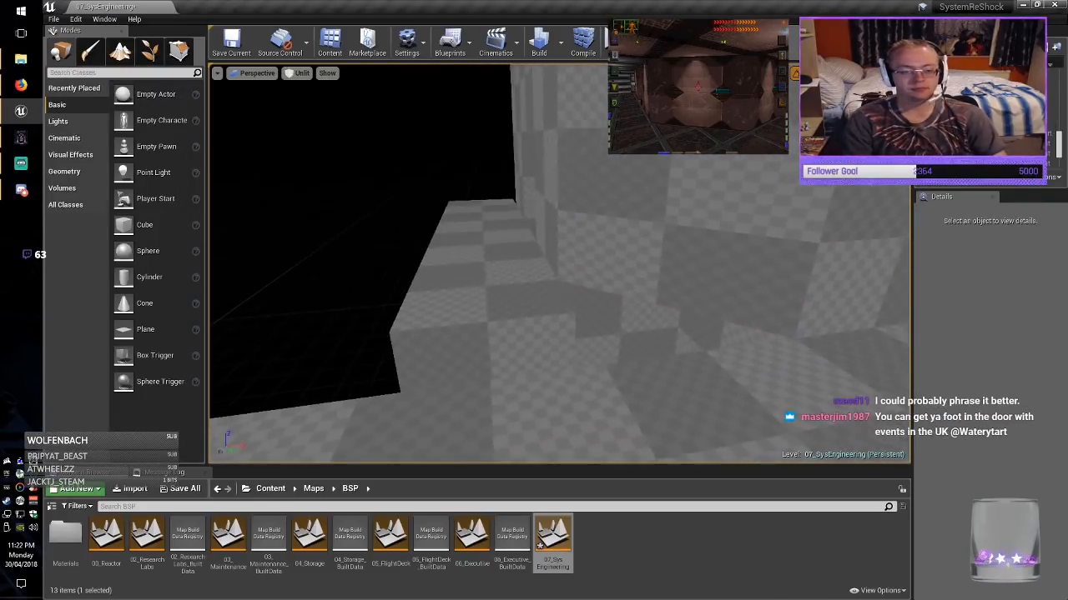
click(667, 234)
mouse_move(668, 233)
right_down()
mouse_move(621, 254)
mouse_move(636, 232)
right_up()
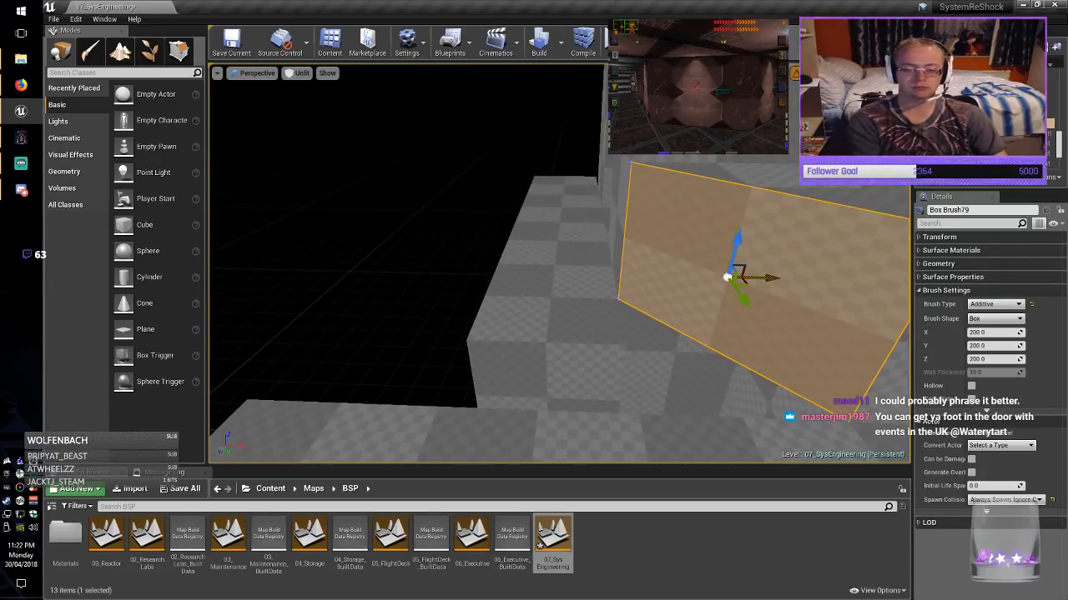
mouse_move(727, 277)
alt+mouse_down()
mouse_move(365, 269)
mouse_move(434, 251)
mouse_move(392, 242)
alt+mouse_up()
key(e)
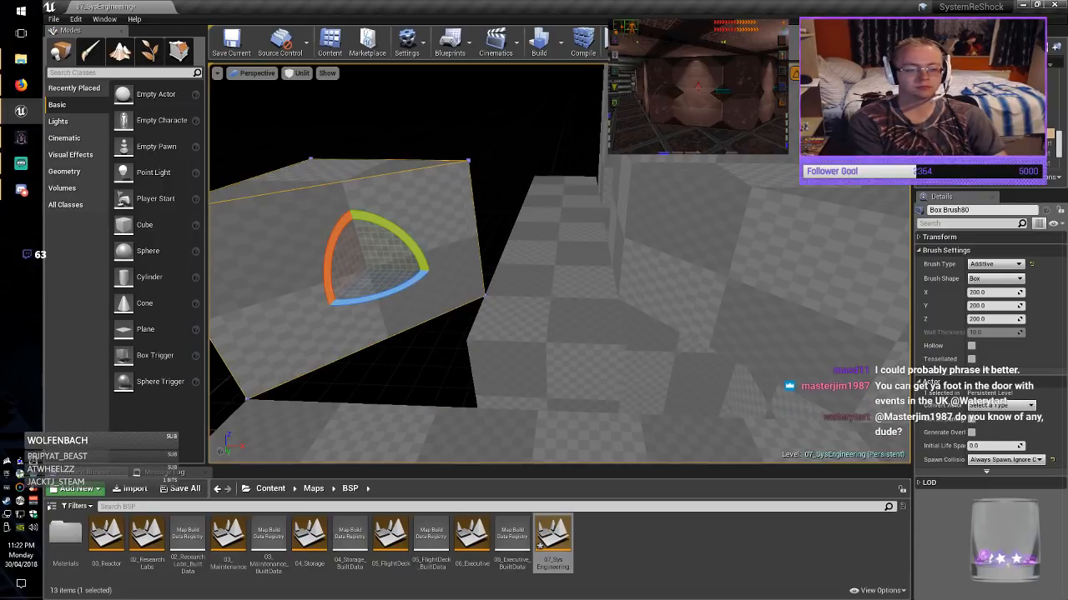
key(Escape)
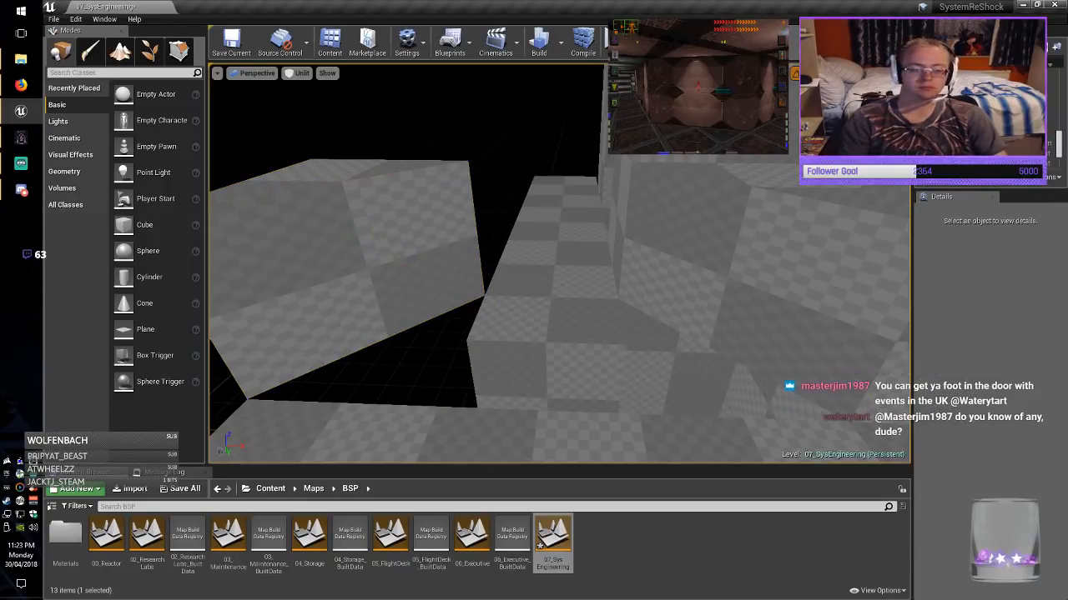
Duplicate the 800-unit floor brush sideways along Y to cover the gap beside the corridor floor.
click(557, 267)
mouse_move(557, 267)
right_down()
mouse_move(600, 304)
mouse_move(701, 325)
mouse_move(775, 304)
mouse_move(834, 350)
mouse_move(826, 359)
mouse_move(842, 355)
mouse_move(784, 325)
mouse_move(755, 346)
right_up()
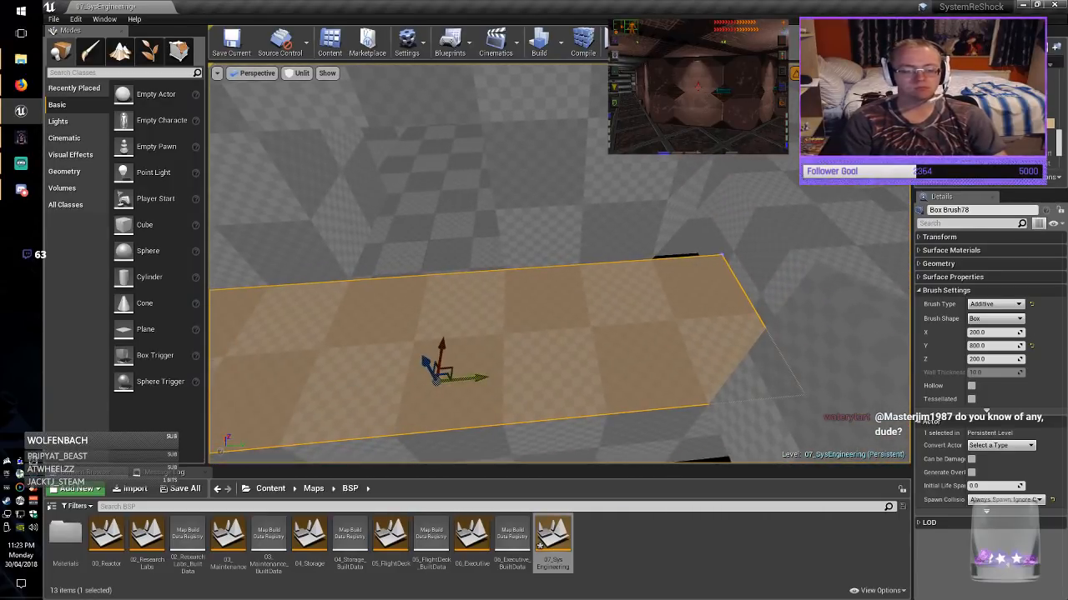
drag(417, 382, 415, 382)
right_drag(426, 380, 492, 417)
click(676, 354)
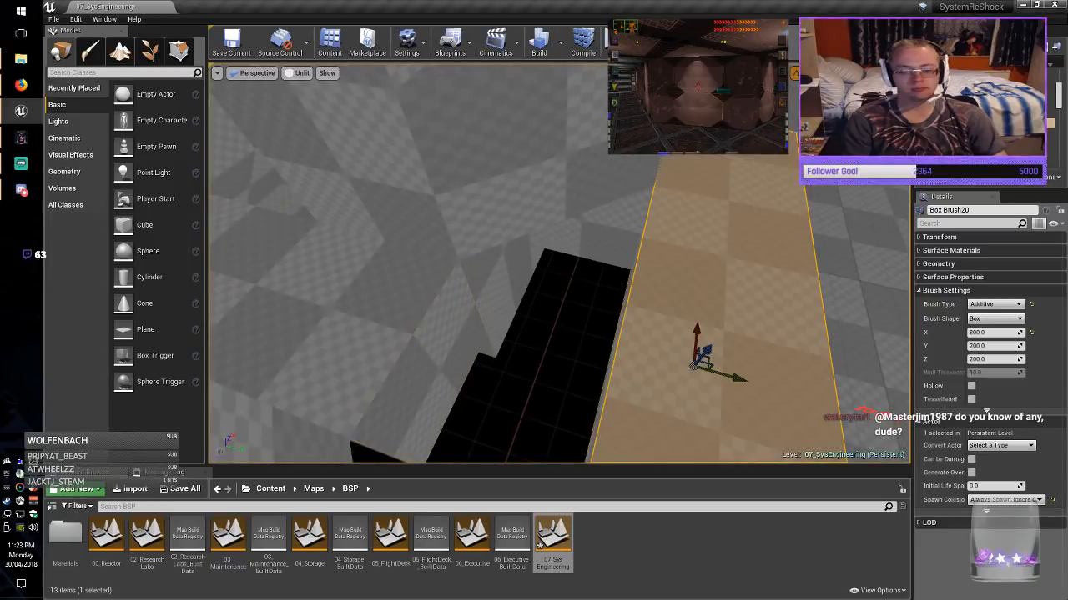
mouse_move(676, 354)
right_down()
mouse_move(709, 350)
mouse_move(668, 367)
mouse_move(718, 358)
mouse_move(886, 451)
right_up()
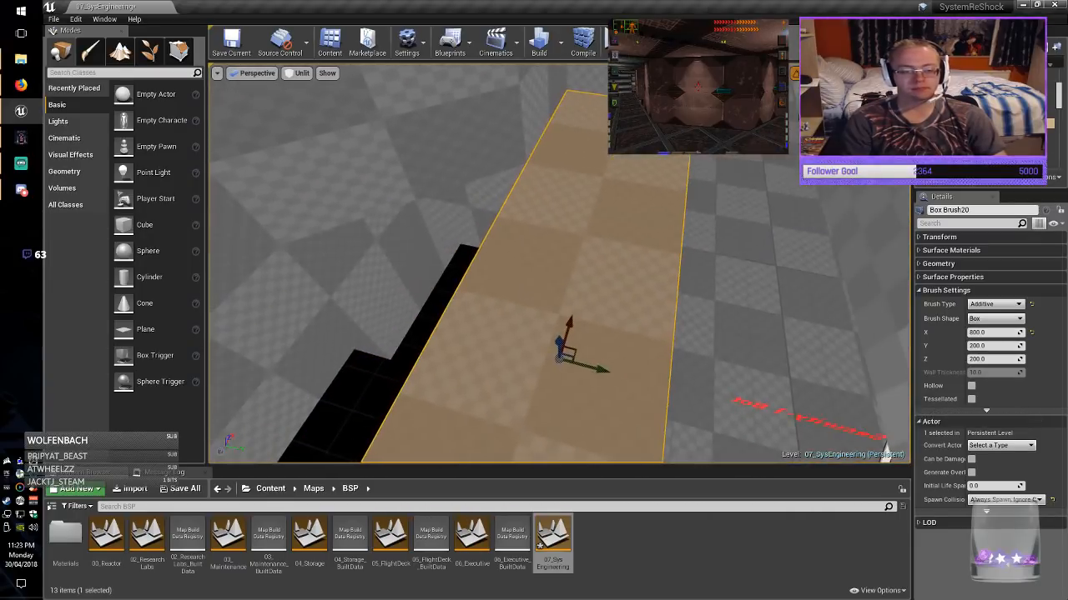
click(458, 344)
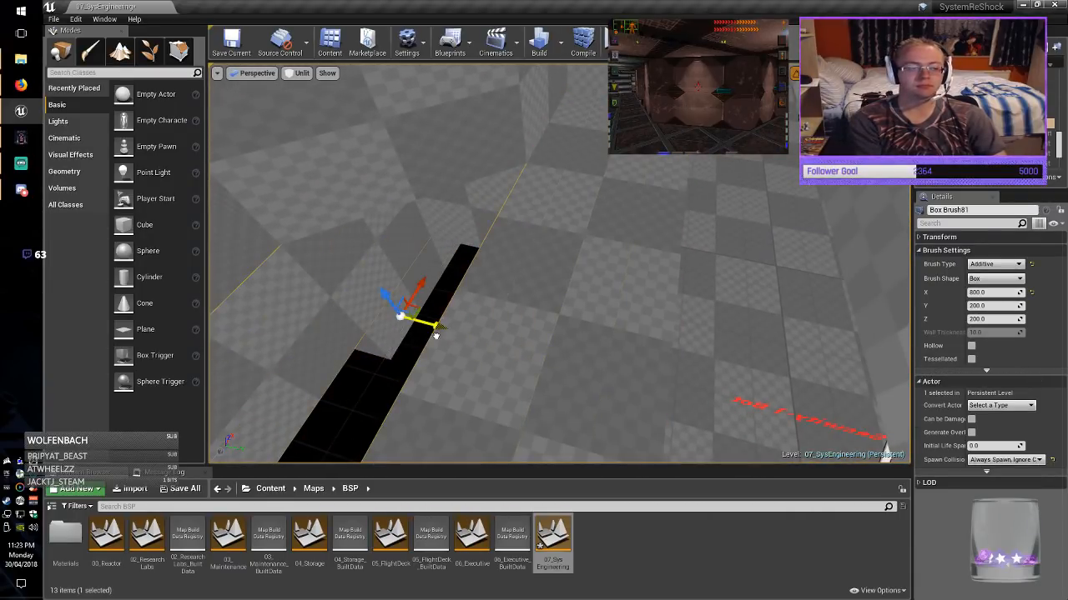
right_drag(435, 335, 534, 308)
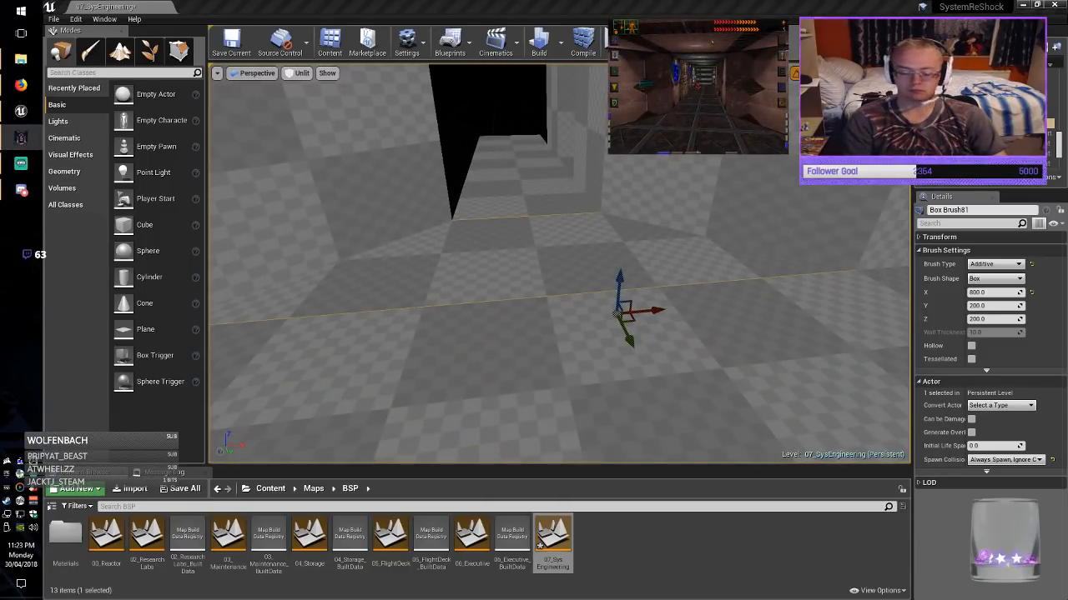
Set the new floor brush's Z to 100 and X to 600, and slide it along X over the gap.
click(993, 318)
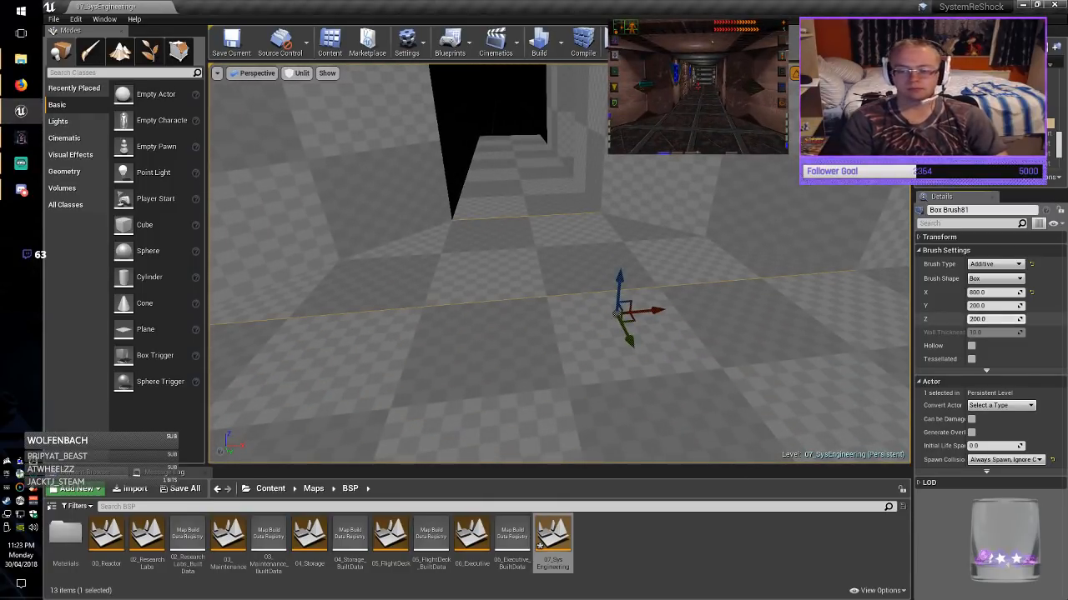
text(100)
key(Return)
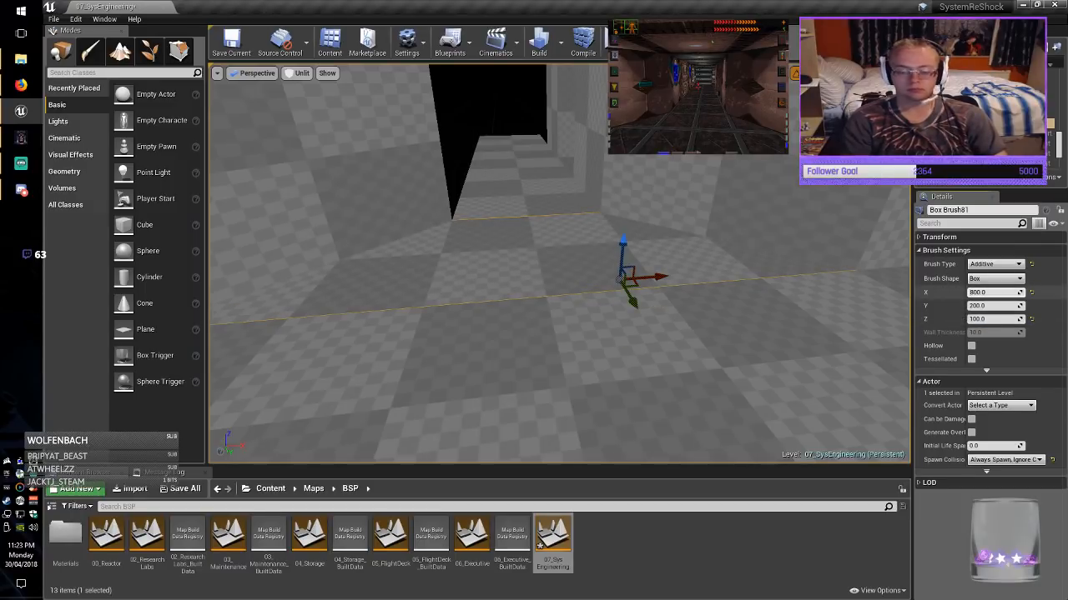
key(Return)
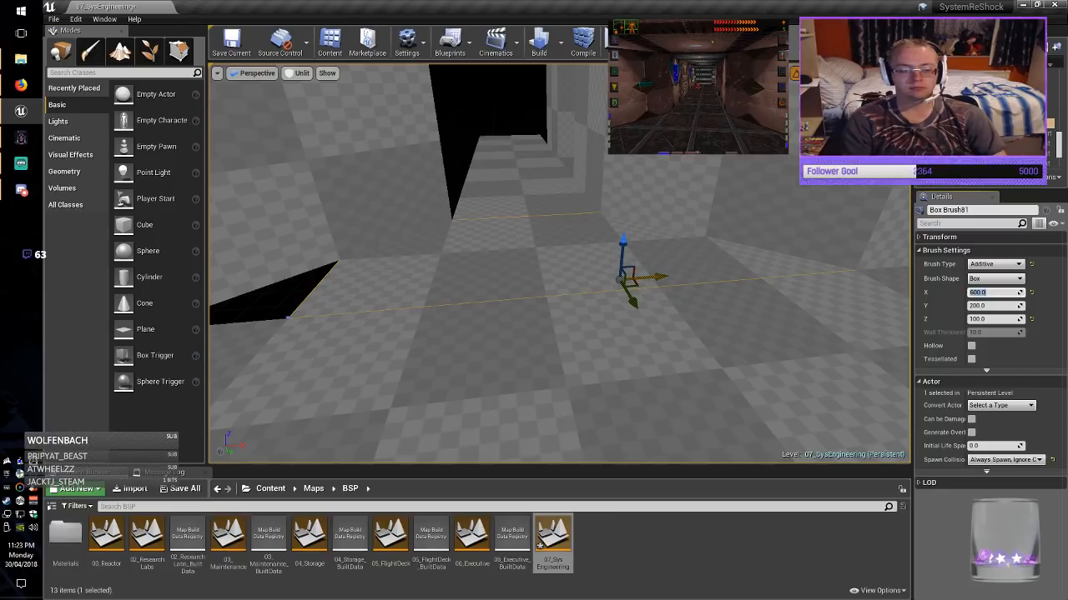
right_drag(576, 280, 576, 280)
key(Escape)
Realign the textures on all brush surfaces in the level and save the 07_SysEngineering map.
key(ctrl+a)
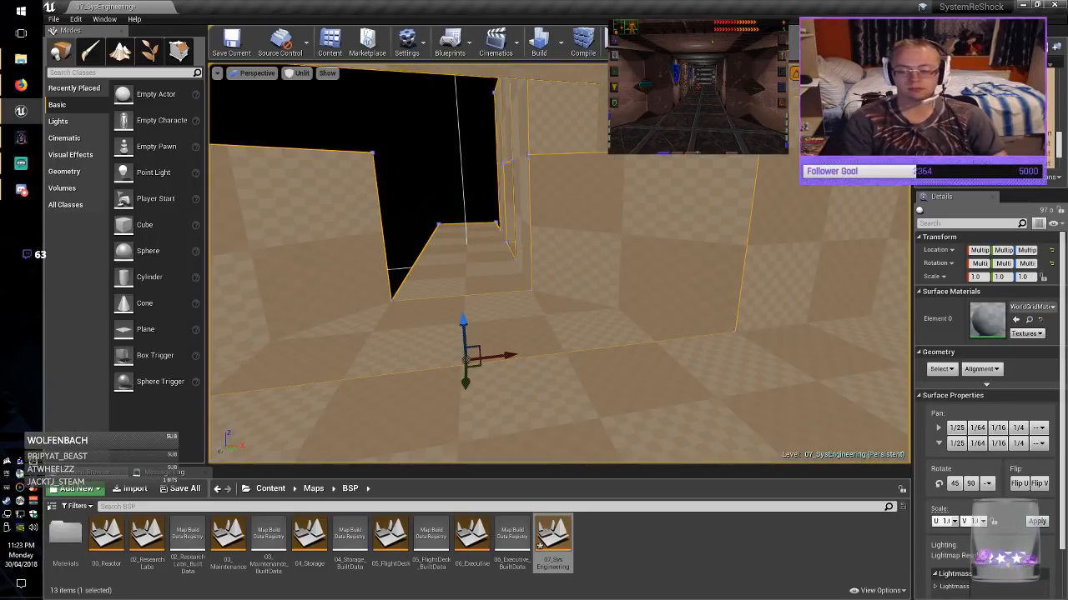
click(981, 369)
click(977, 394)
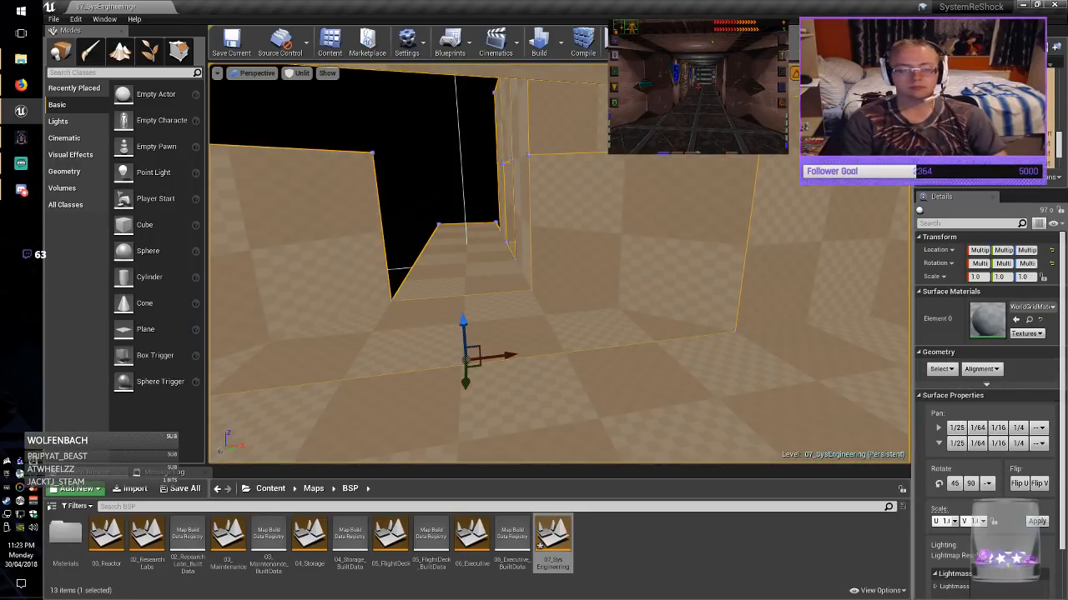
key(Escape)
click(231, 42)
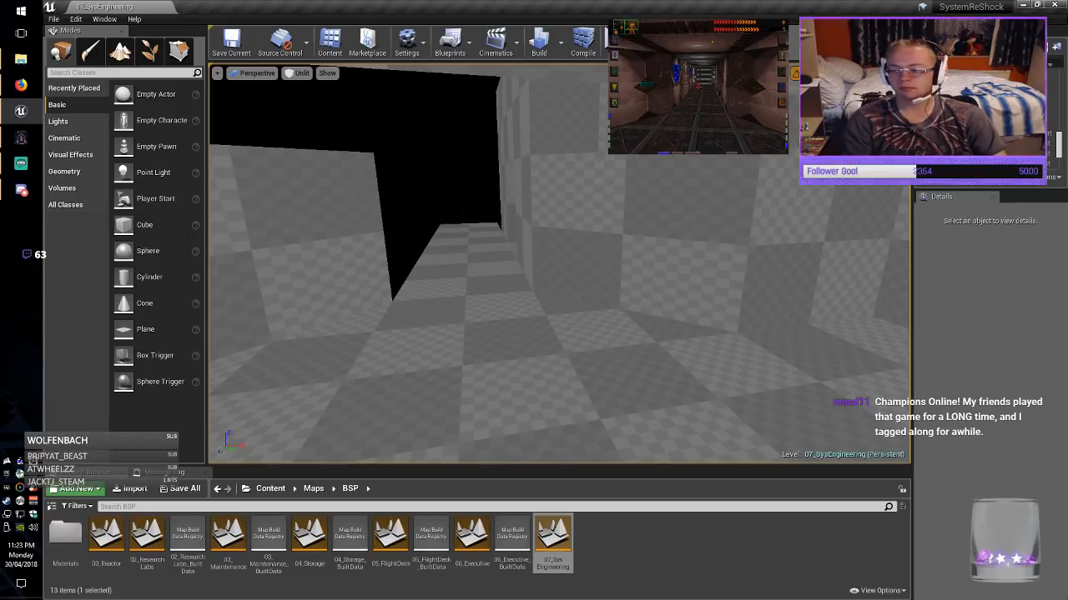
Duplicate the 200 × 400 × 400 wall brush sideways along Y across the neighbouring opening.
right_drag(559, 263, 512, 277)
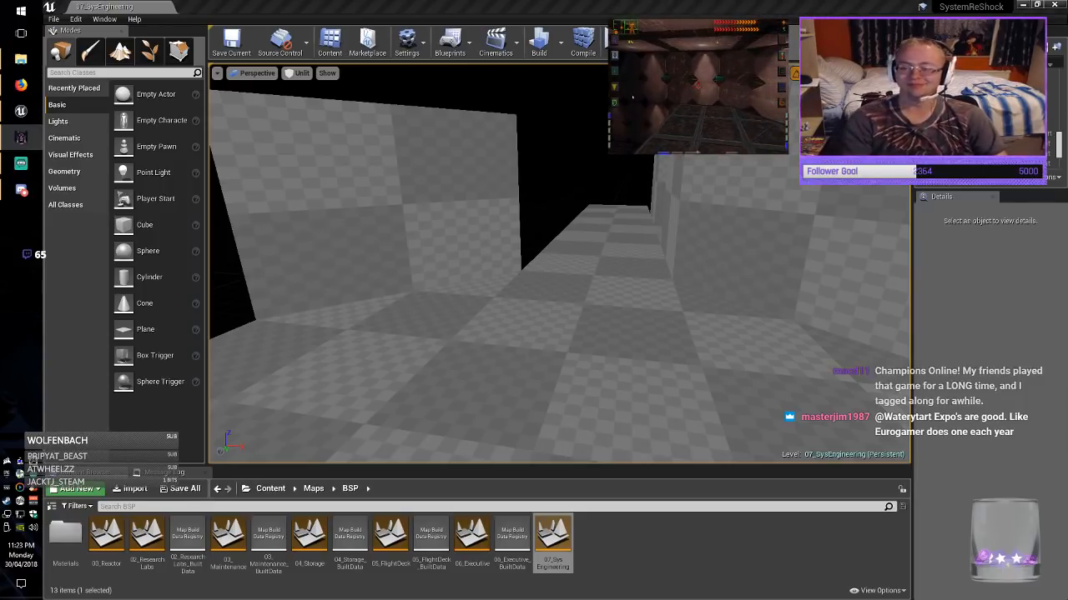
right_drag(559, 263, 425, 257)
click(426, 259)
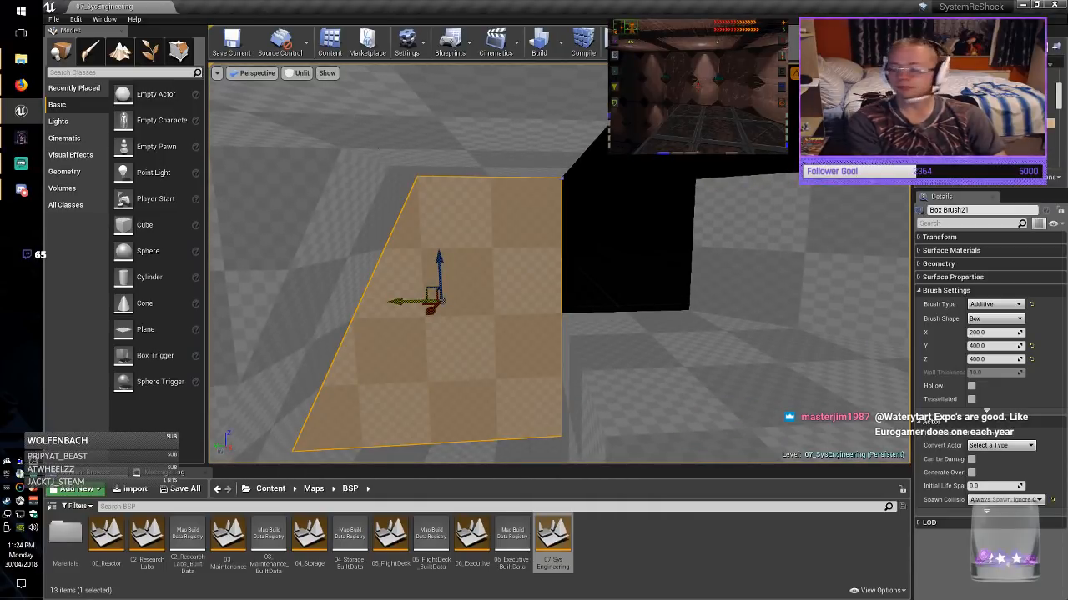
alt+drag(418, 300, 535, 300)
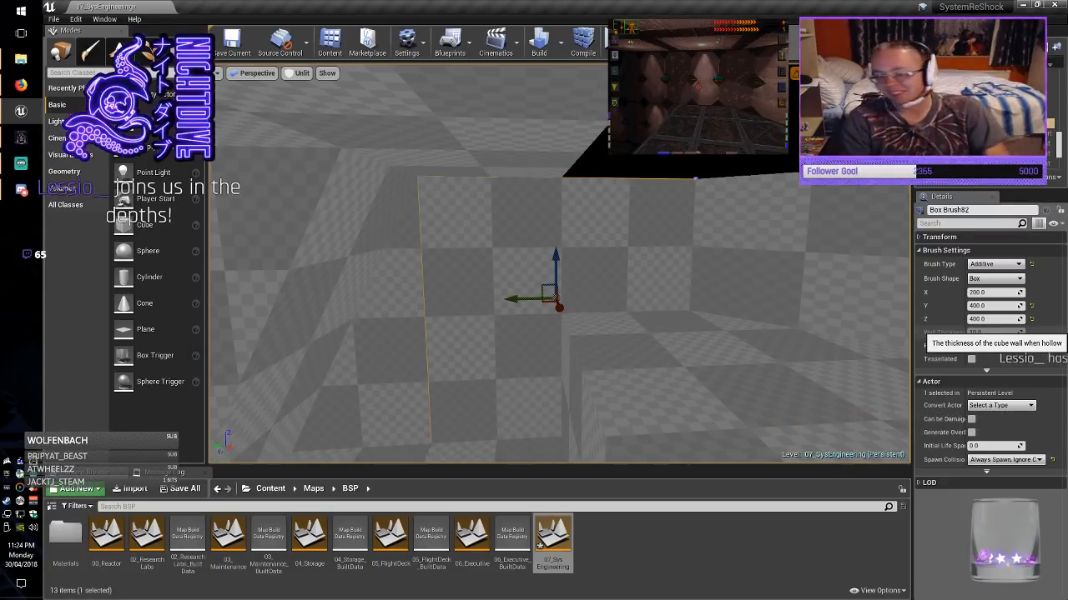
drag(600, 350, 626, 259)
right_drag(625, 259, 582, 271)
Resize the duplicated wall brush to X 100, Y 200 and Z 200, and move it to close the opening.
click(974, 319)
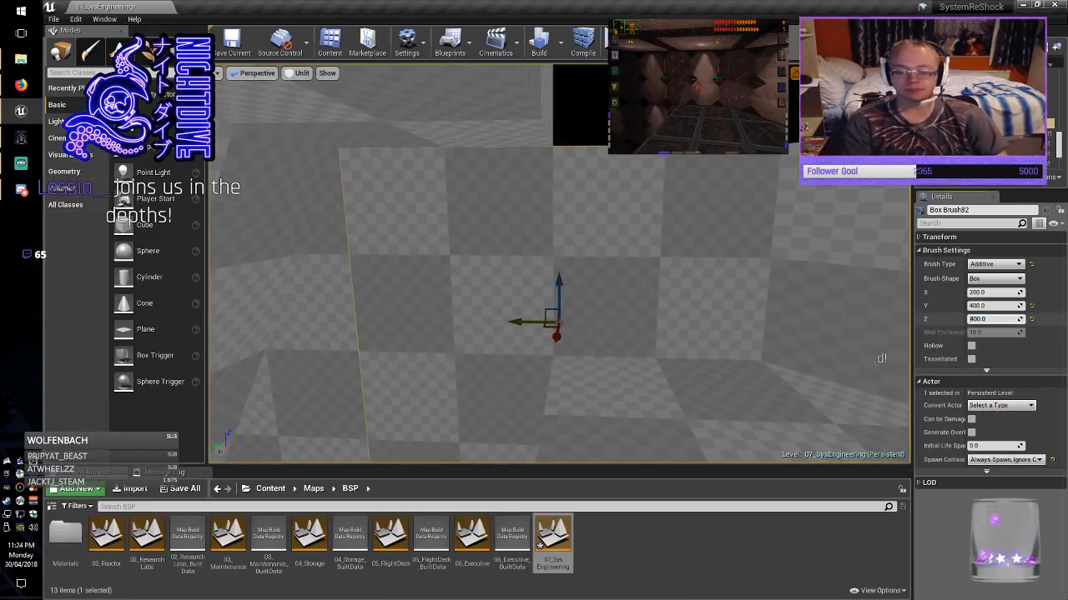
text(200)
key(Return)
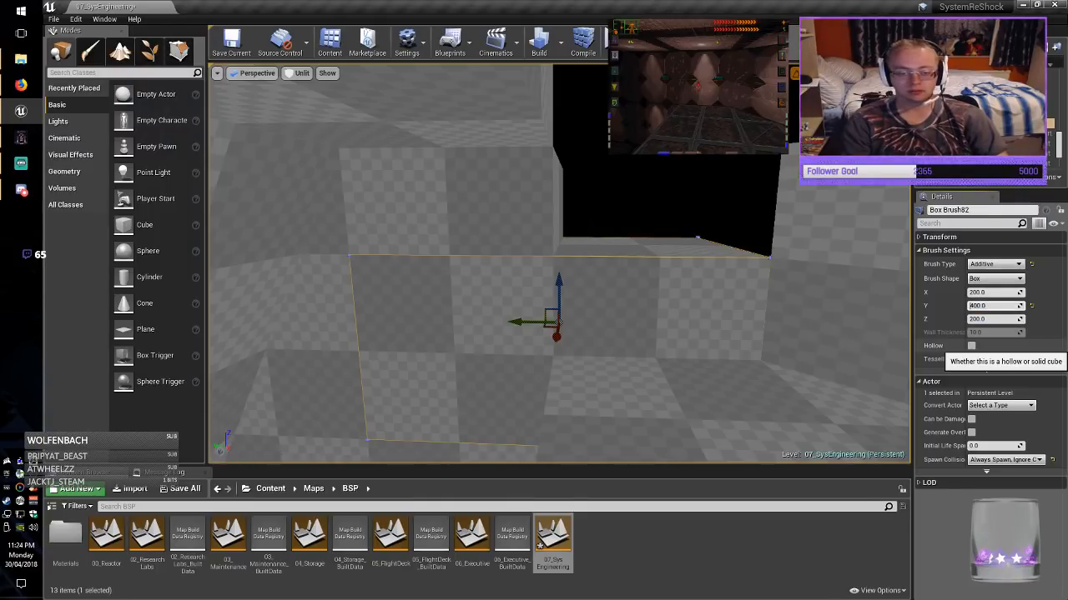
text(200)
key(Return)
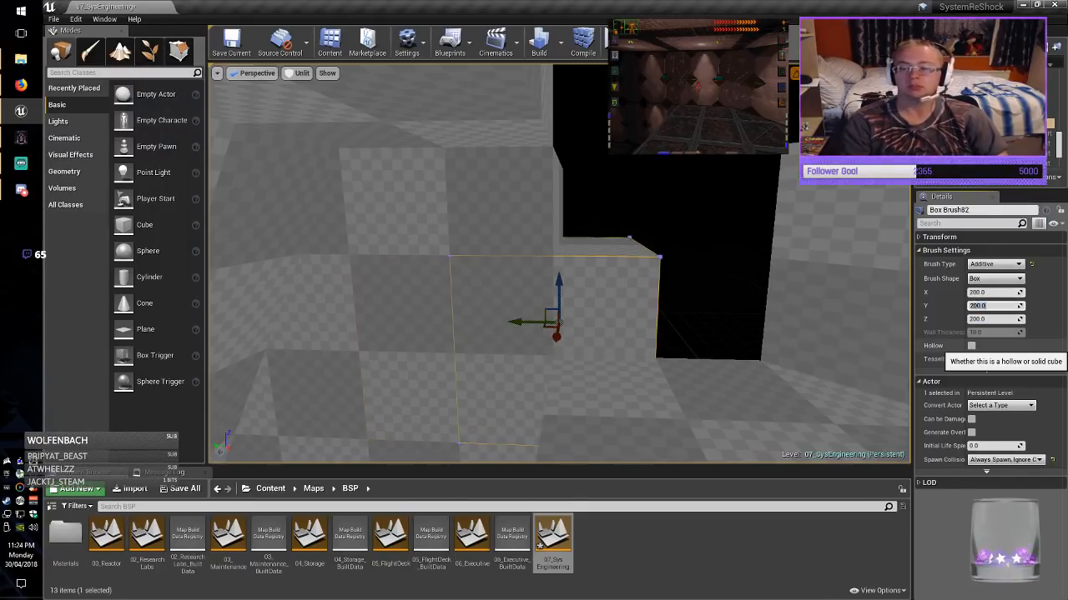
key(Return)
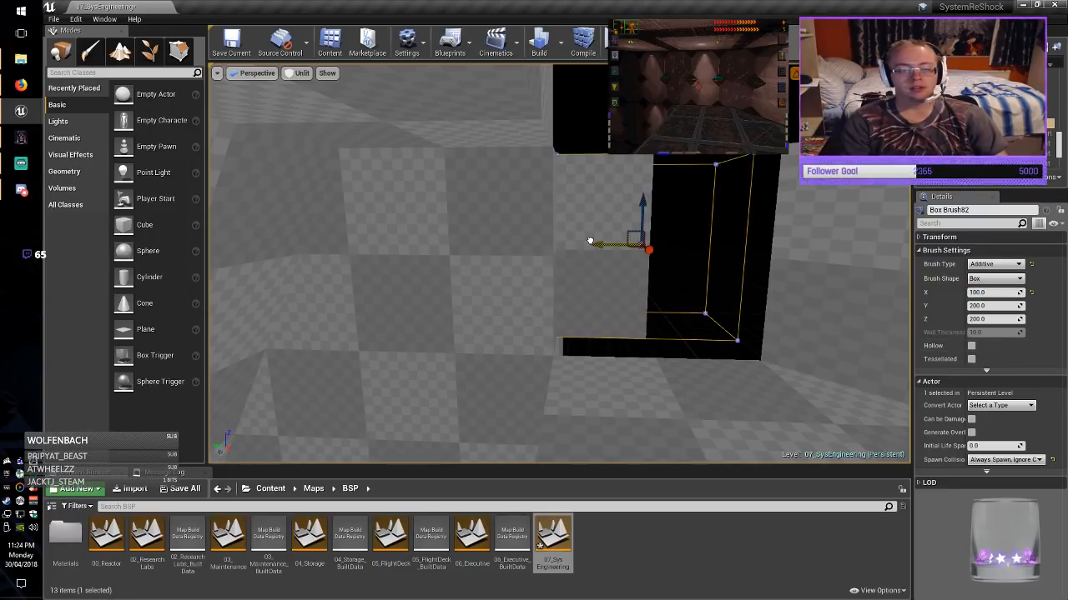
drag(664, 258, 666, 259)
key(Escape)
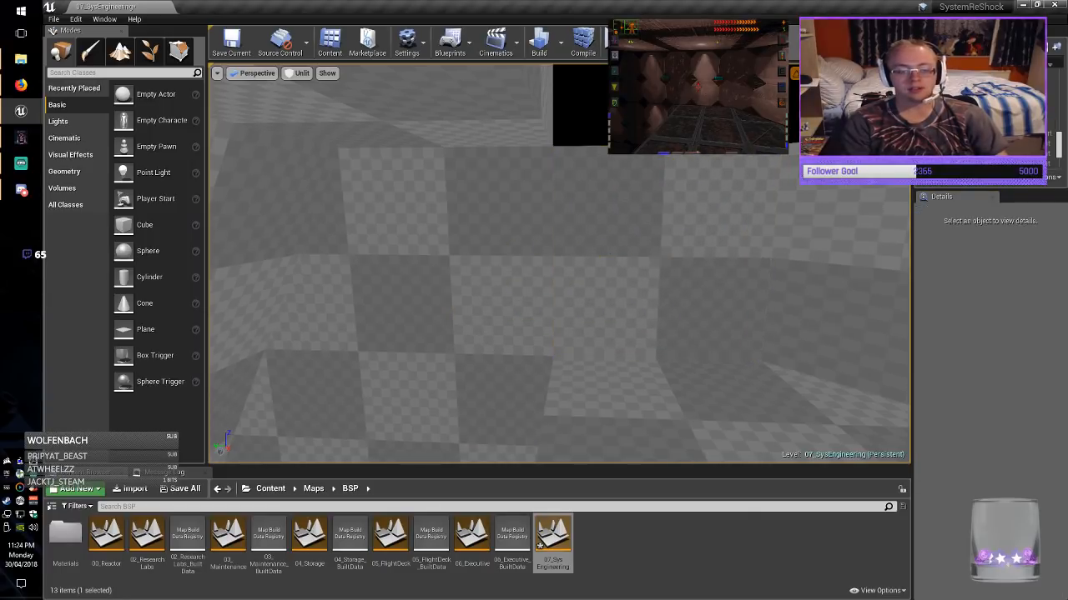
Check the corridor against the reference game, and place a copy of the yellow Camera text label in the newly built section.
mouse_move(666, 259)
right_down()
mouse_move(717, 275)
mouse_move(825, 267)
mouse_move(842, 251)
right_up()
key(alt+Tab)
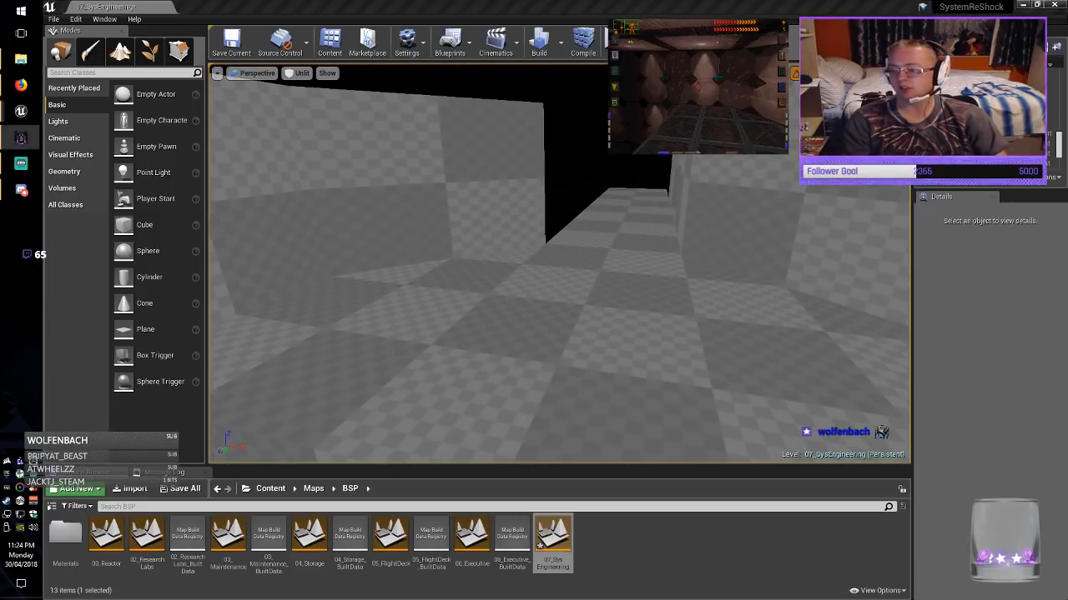
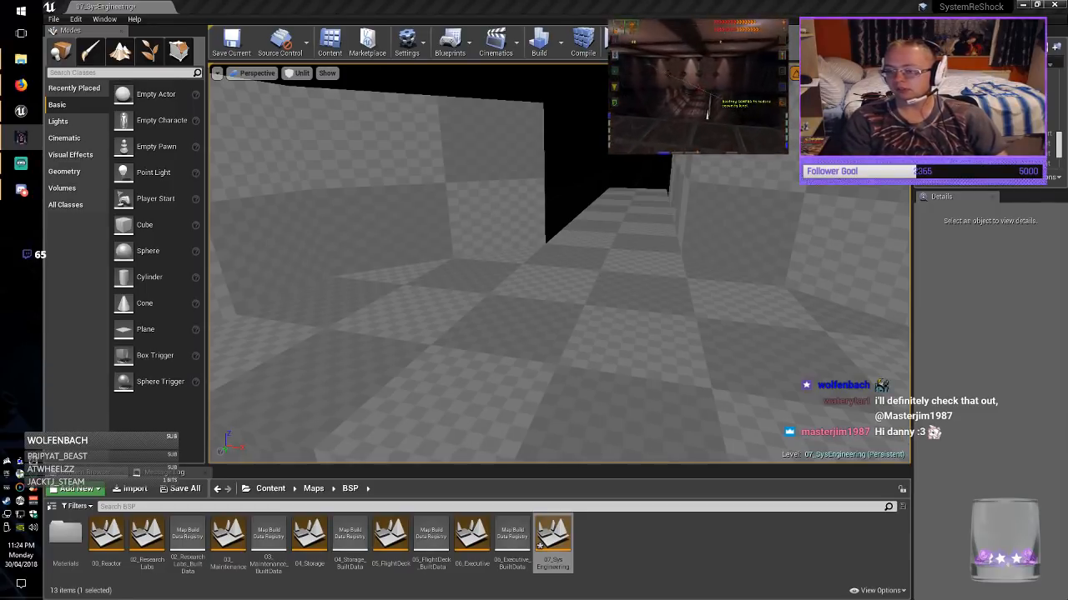
right_drag(559, 263, 777, 279)
right_drag(820, 312, 608, 325)
click(522, 231)
right_drag(522, 231, 534, 260)
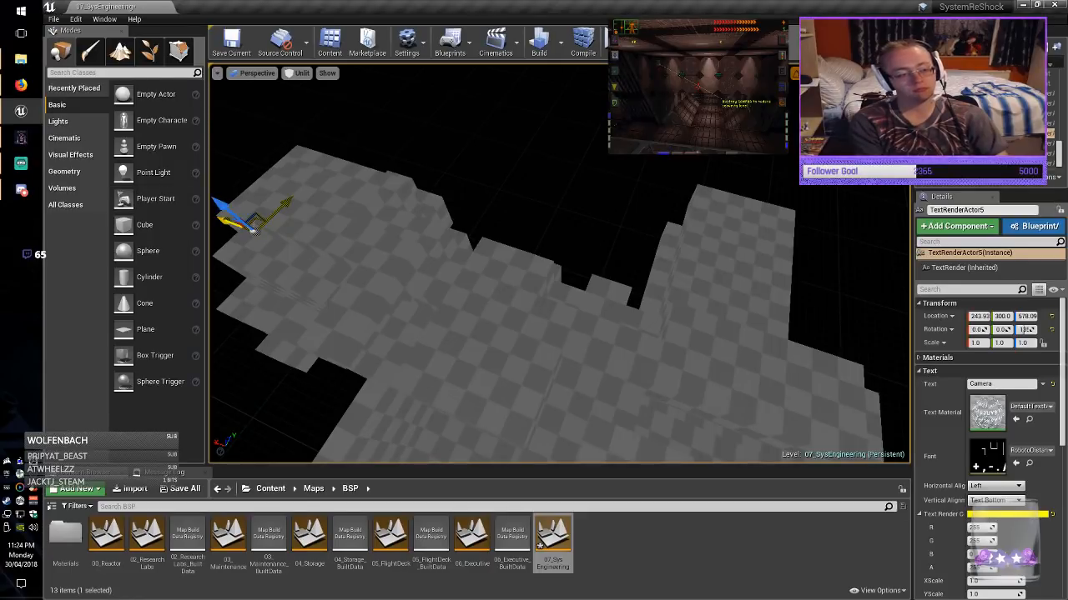
right_drag(678, 365, 542, 242)
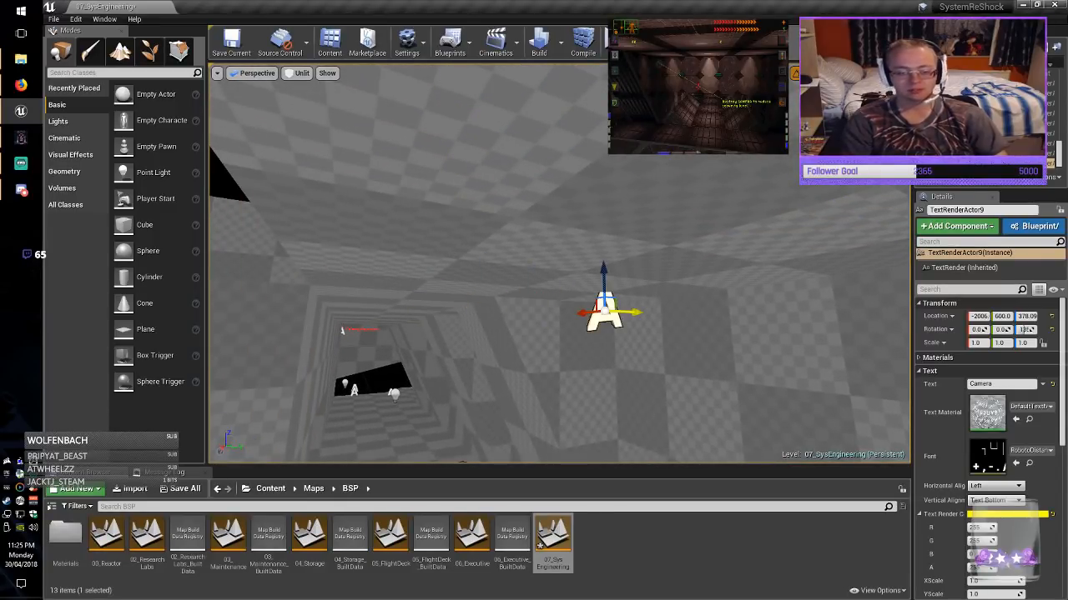
Rotate the copied Camera label about Z so it reads from inside the room, and lower it to Z 328.09.
drag(568, 353, 569, 355)
right_drag(569, 354, 607, 379)
key(space)
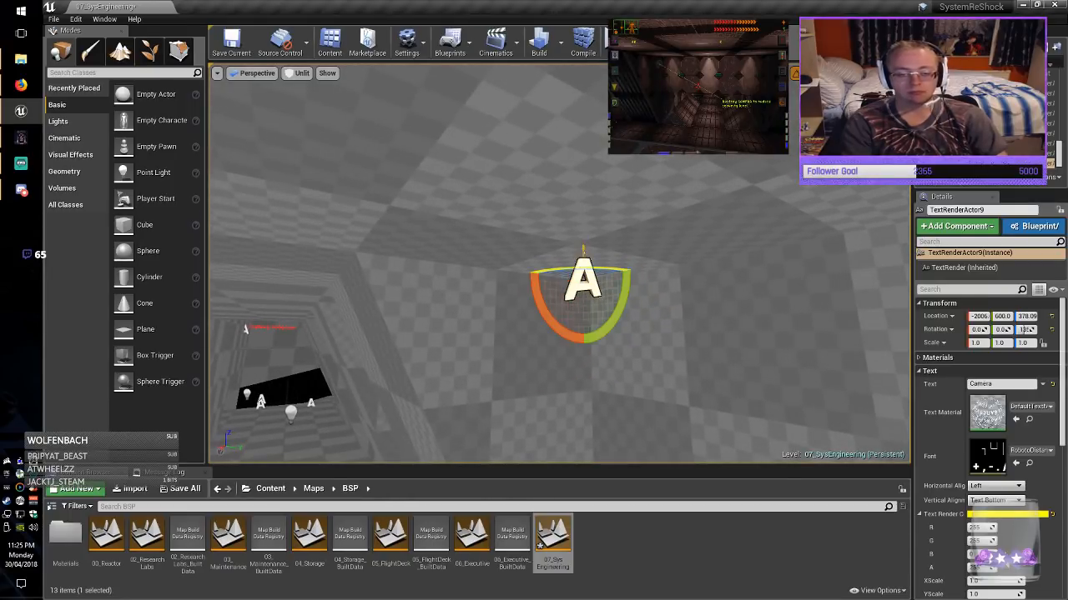
drag(573, 268, 498, 271)
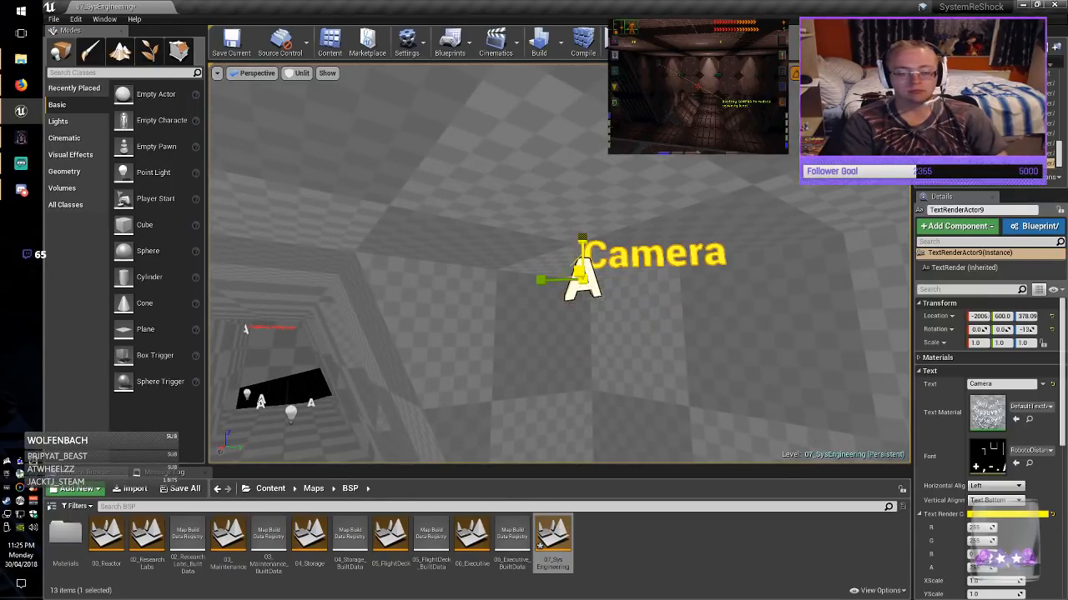
drag(583, 251, 585, 288)
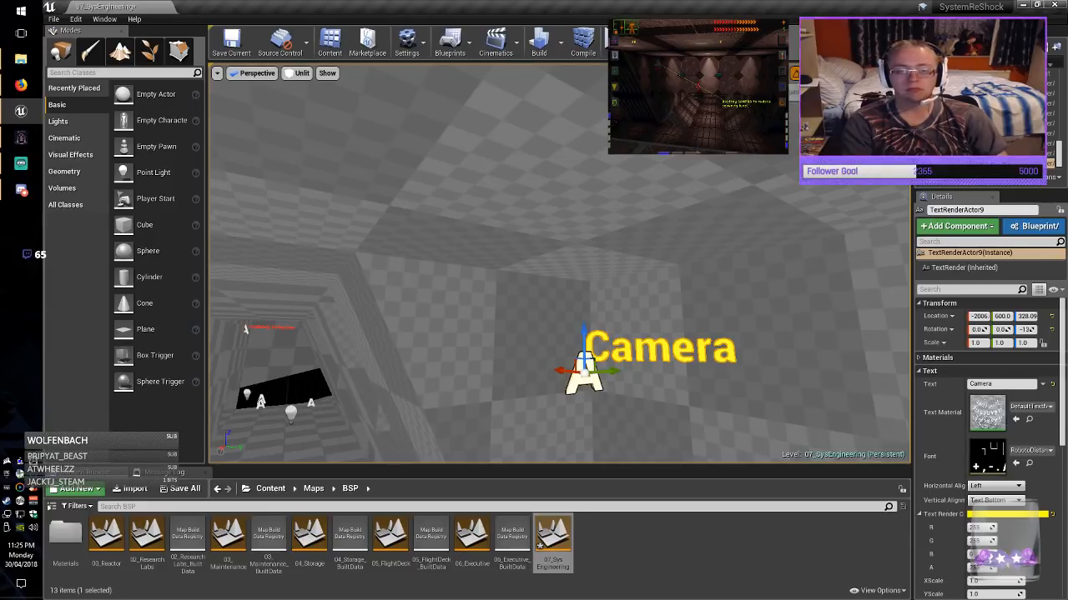
Move the Camera label up against the walls in the room's corner and save the 07_SysEngineering map.
key(w)
right_drag(585, 288, 613, 305)
drag(555, 416, 377, 375)
right_drag(377, 374, 370, 418)
key(w)
drag(407, 291, 464, 173)
key(Escape)
click(231, 40)
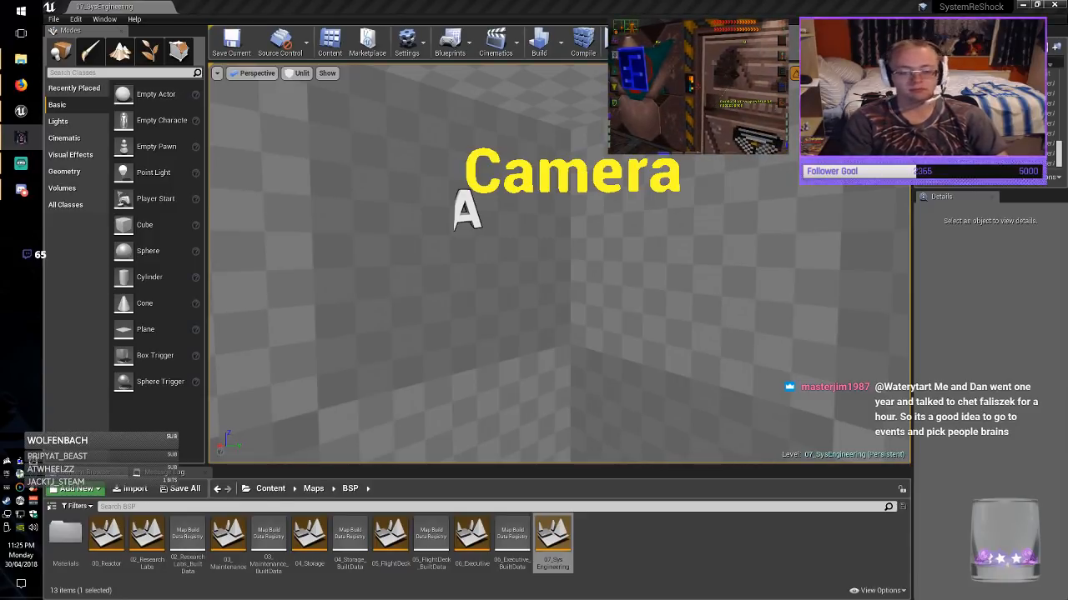
mouse_move(558, 263)
right_down()
mouse_move(226, 272)
mouse_move(556, 266)
mouse_move(534, 292)
right_up()
click(619, 274)
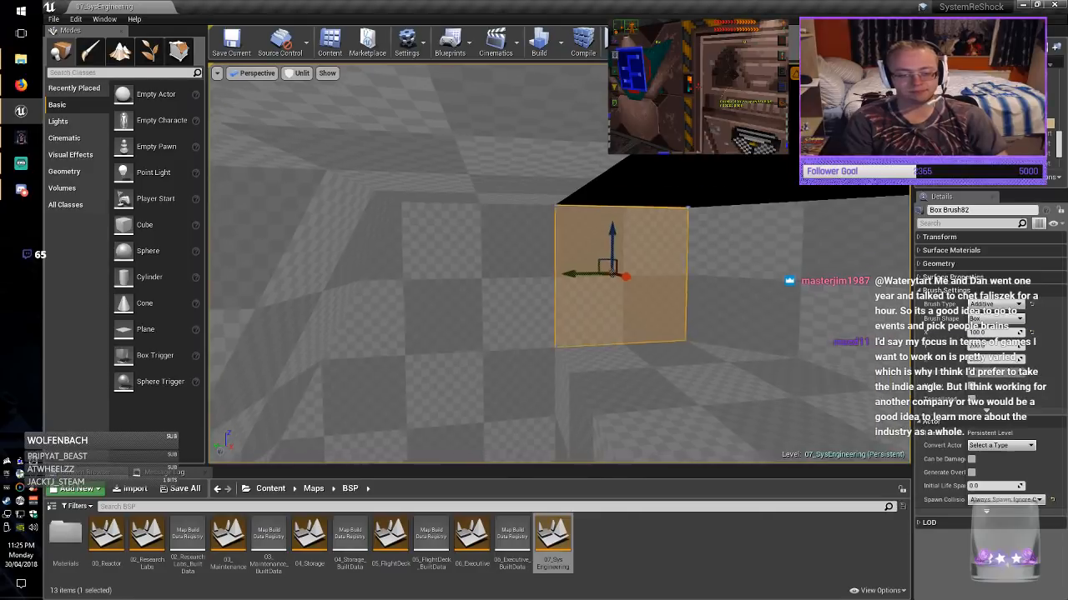
mouse_move(619, 274)
right_down()
mouse_move(801, 392)
mouse_move(774, 398)
right_up()
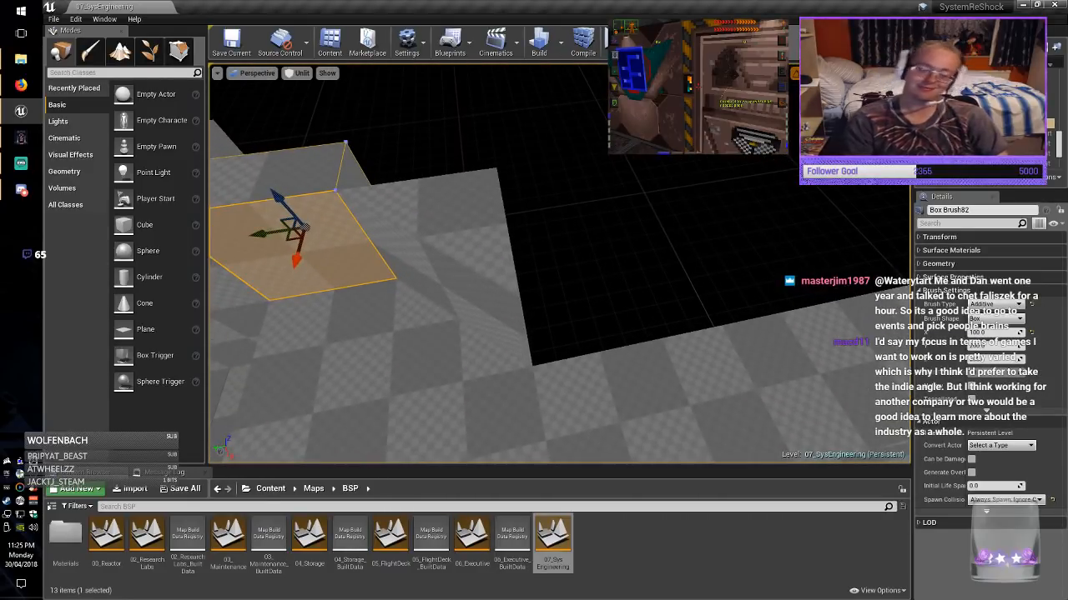
alt+drag(289, 238, 577, 284)
key(Delete)
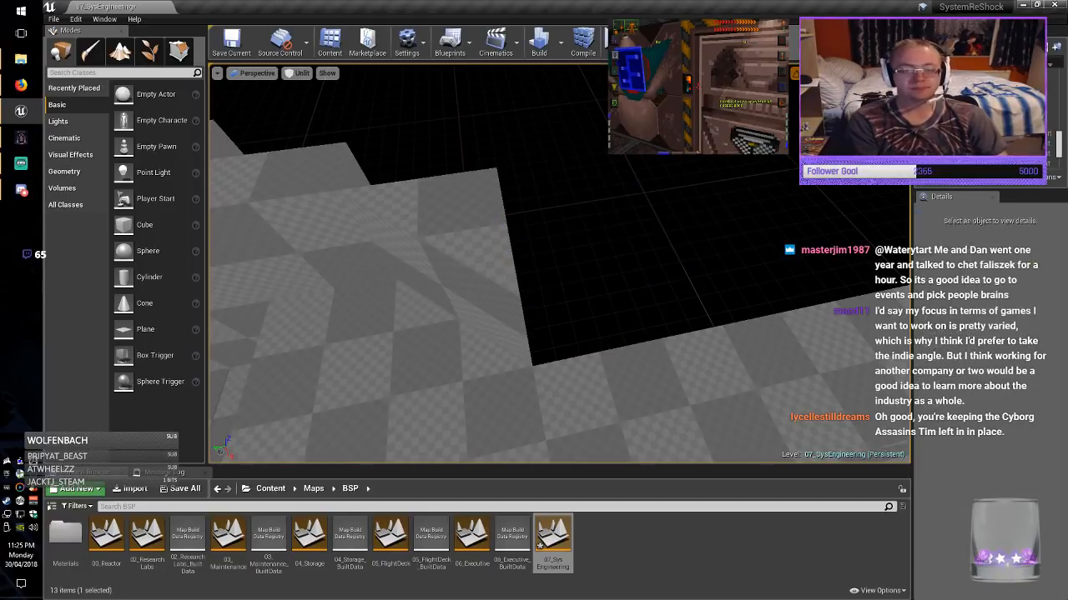
click(314, 247)
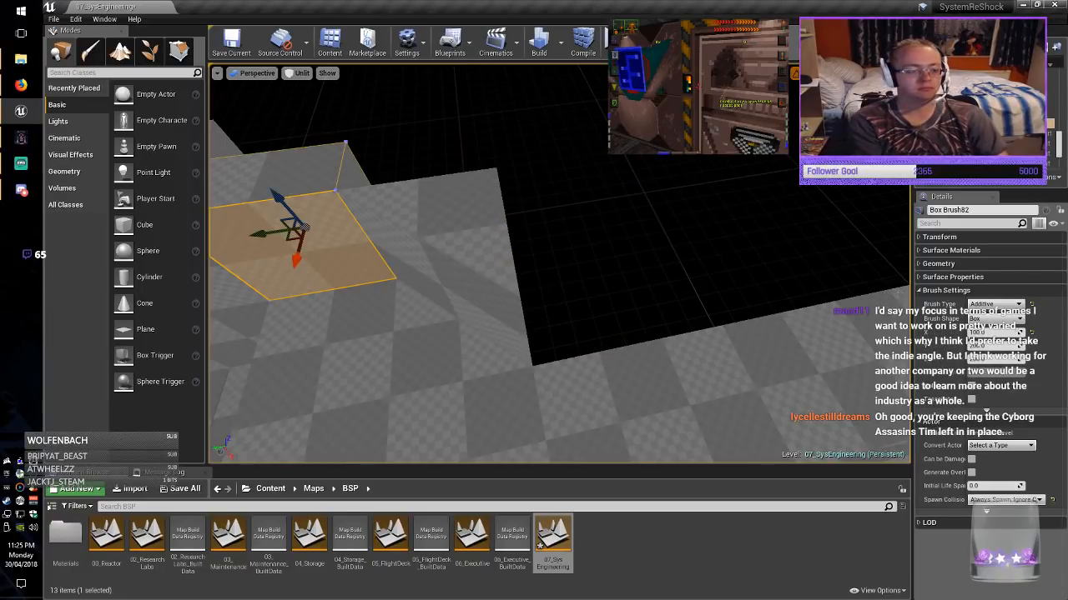
alt+drag(298, 242, 590, 294)
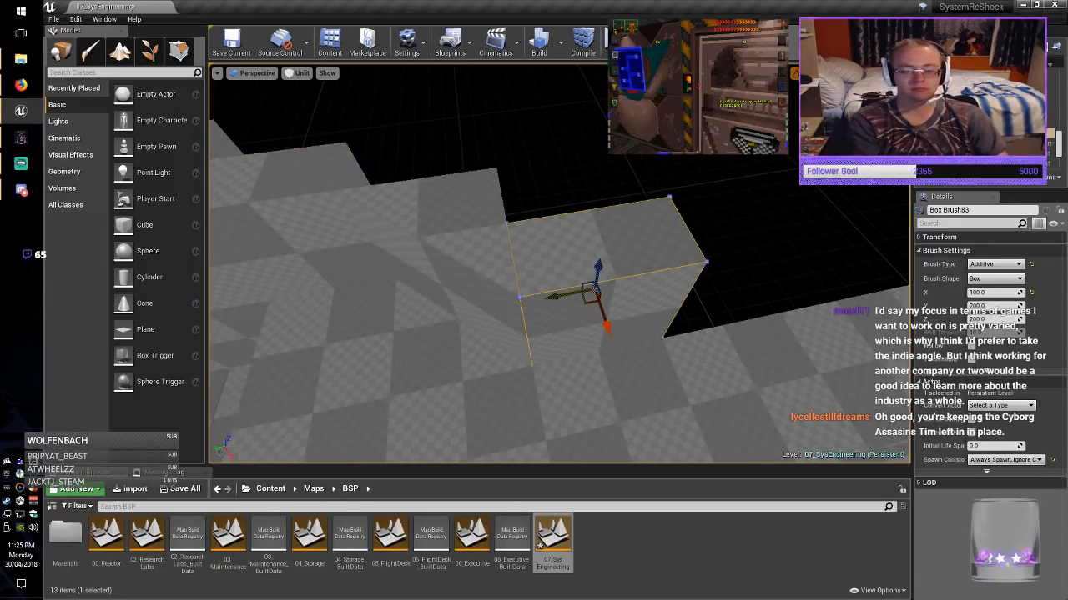
right_drag(589, 294, 492, 292)
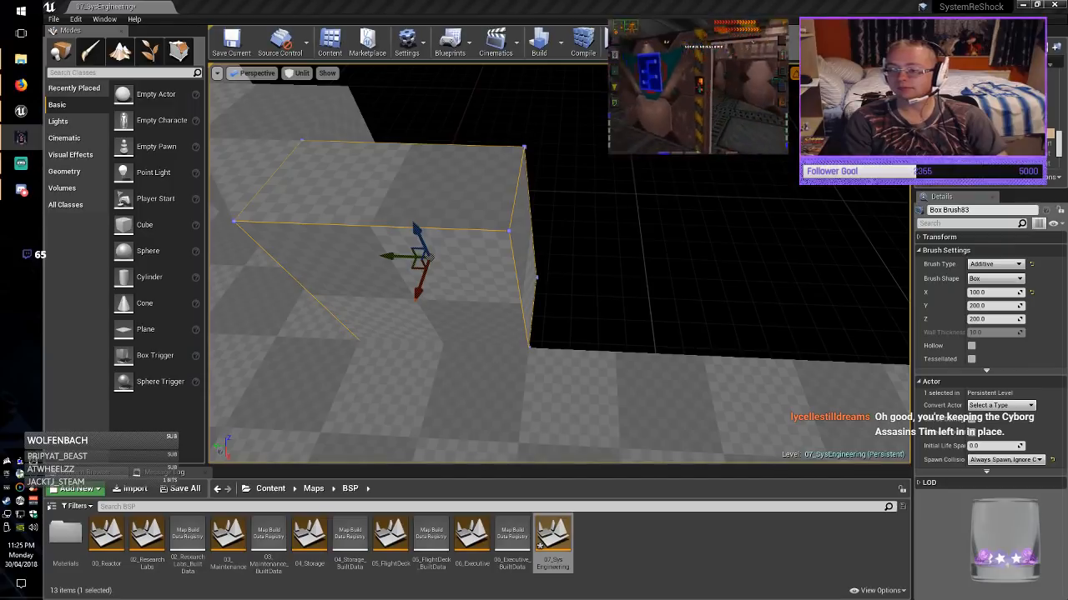
mouse_move(559, 263)
right_down()
mouse_move(501, 251)
mouse_move(475, 225)
right_up()
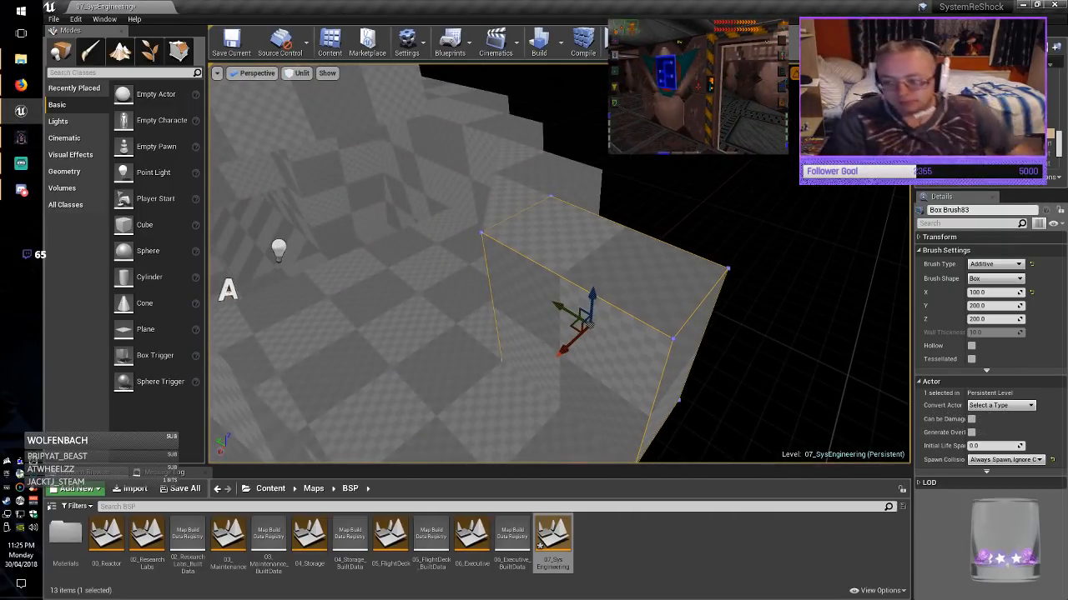
mouse_move(475, 225)
right_down()
mouse_move(455, 234)
mouse_move(471, 232)
right_up()
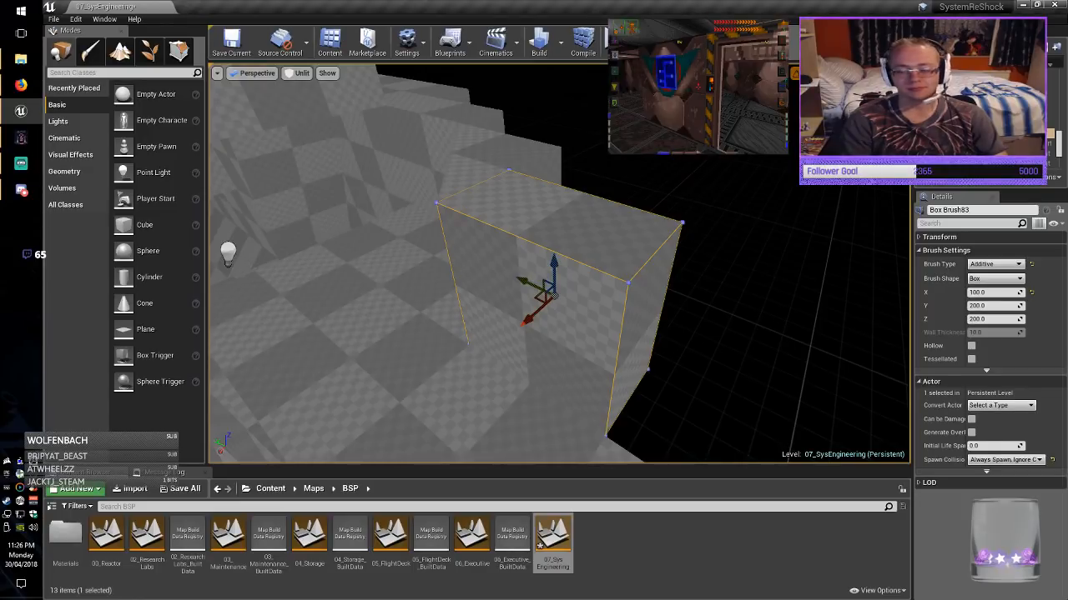
key(Delete)
Duplicate the triangular 200 × 200 × 200 wall brush to the adjacent open corner and rotate the copy in line with the wall.
click(500, 251)
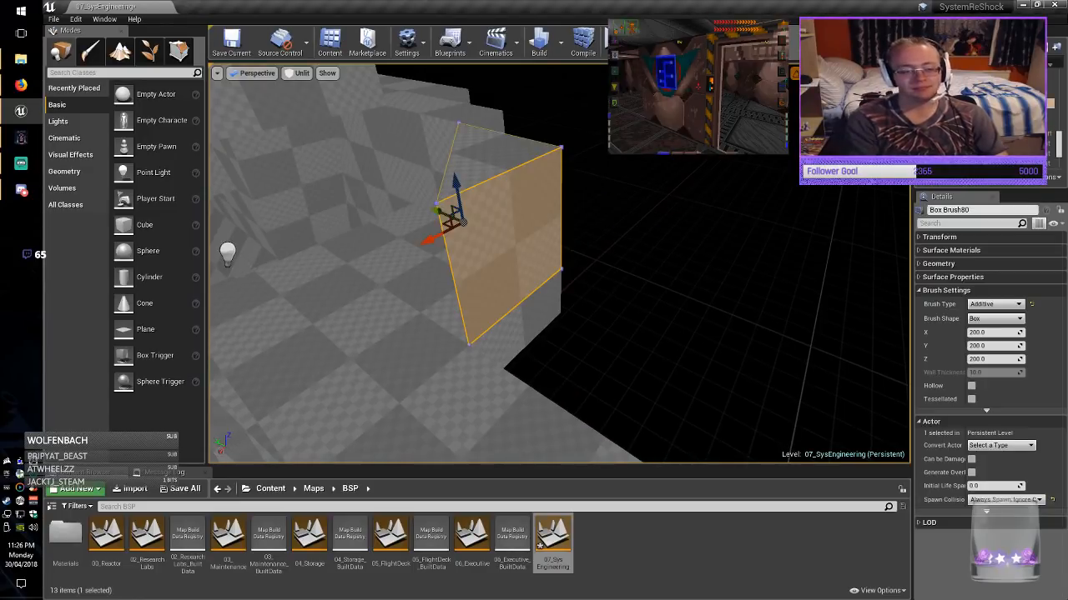
key(ctrl+z)
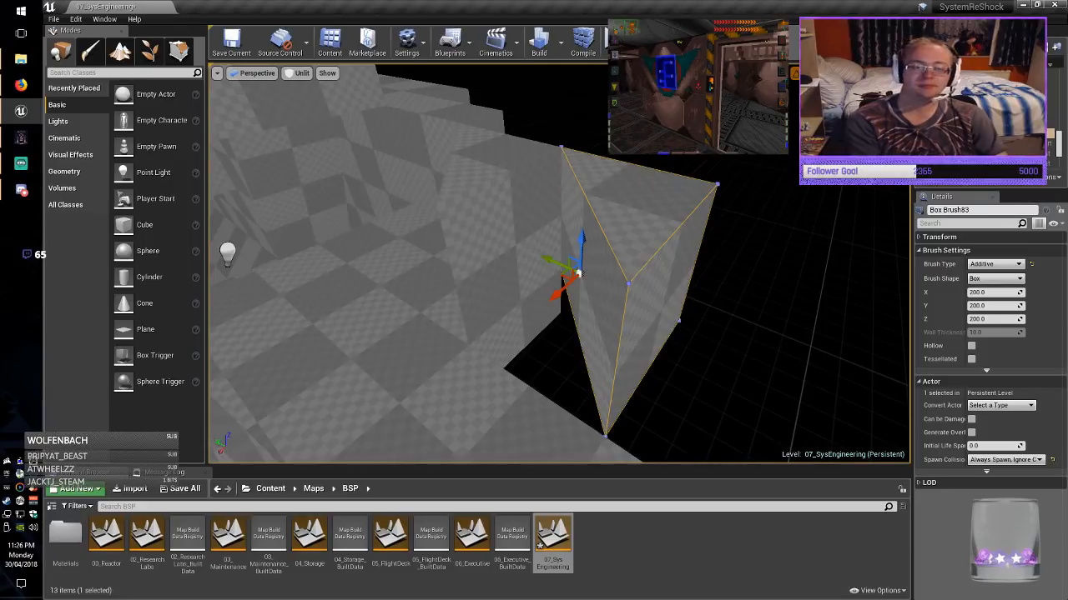
key(e)
mouse_move(588, 310)
mouse_down()
mouse_move(593, 319)
mouse_move(653, 273)
mouse_move(617, 242)
mouse_up()
key(Escape)
key(w)
Inspect the rotated triangular brush from the room side and save the 07_SysEngineering map.
right_drag(617, 242, 616, 191)
click(616, 190)
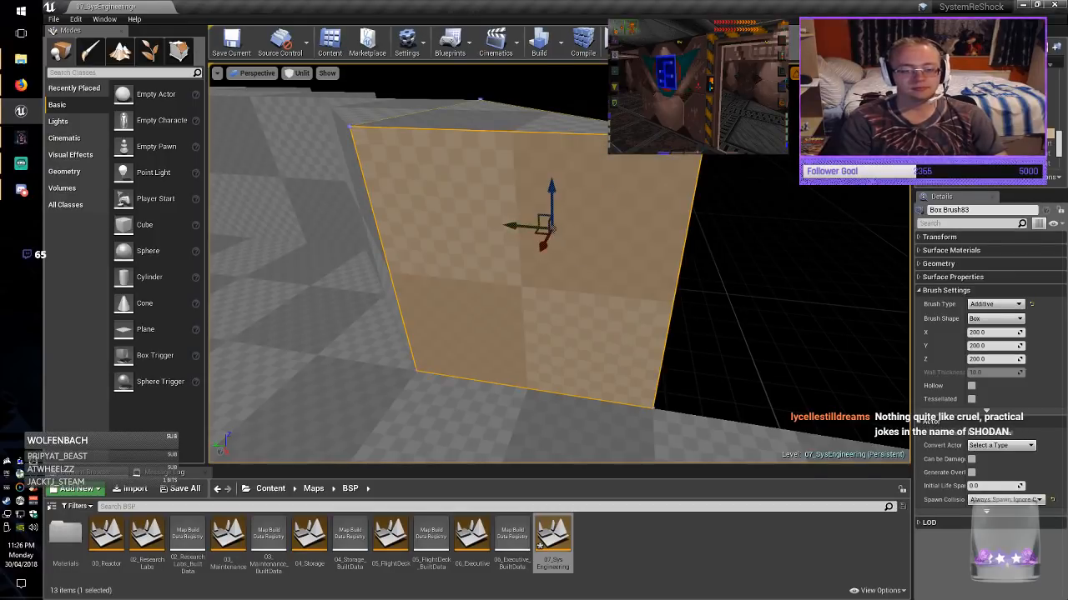
key(ctrl+s)
key(Escape)
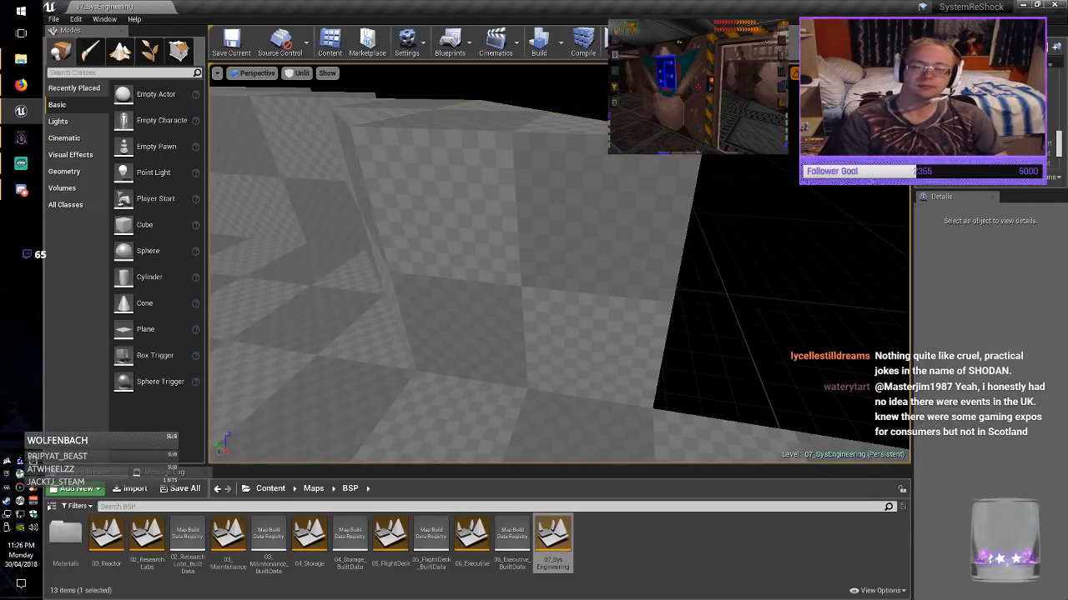
Duplicate the rotated triangular wall brush diagonally, end to end, to extend the angled wall by one section.
right_drag(615, 190, 608, 211)
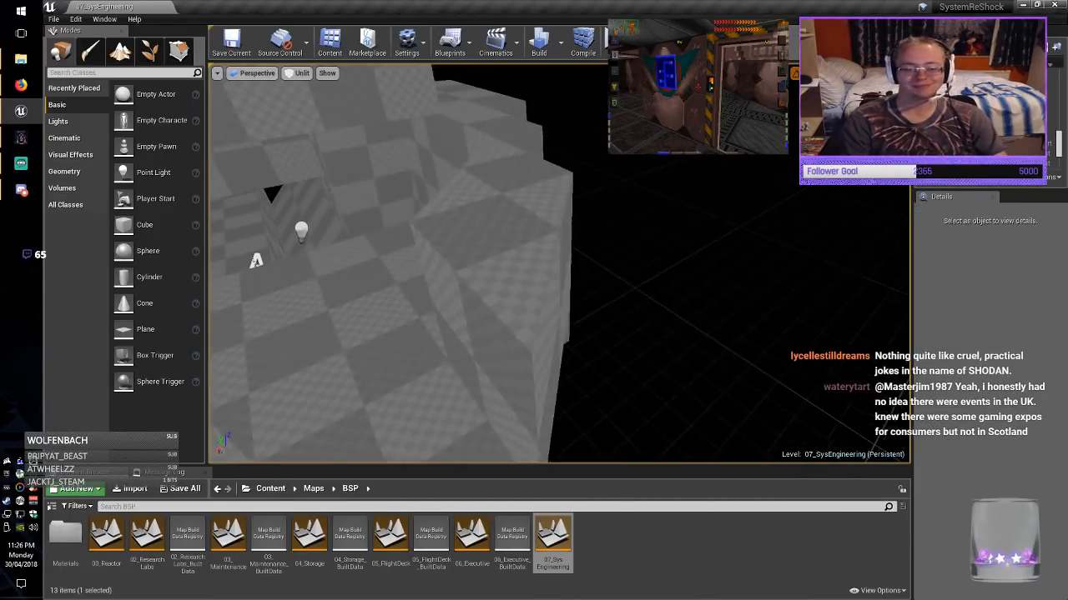
click(556, 288)
right_drag(556, 288, 497, 308)
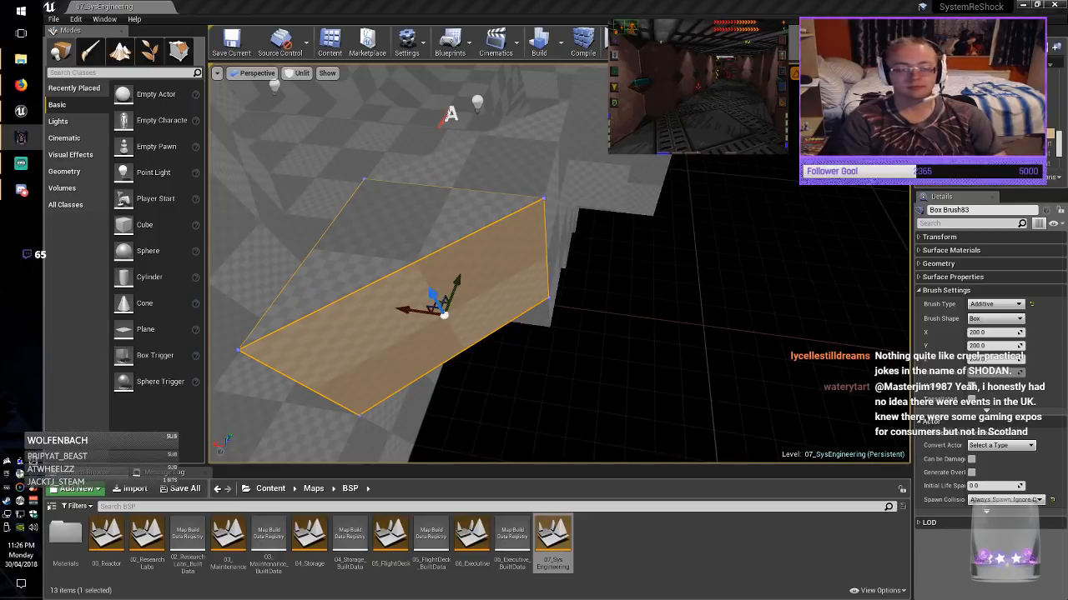
right_drag(497, 309, 417, 312)
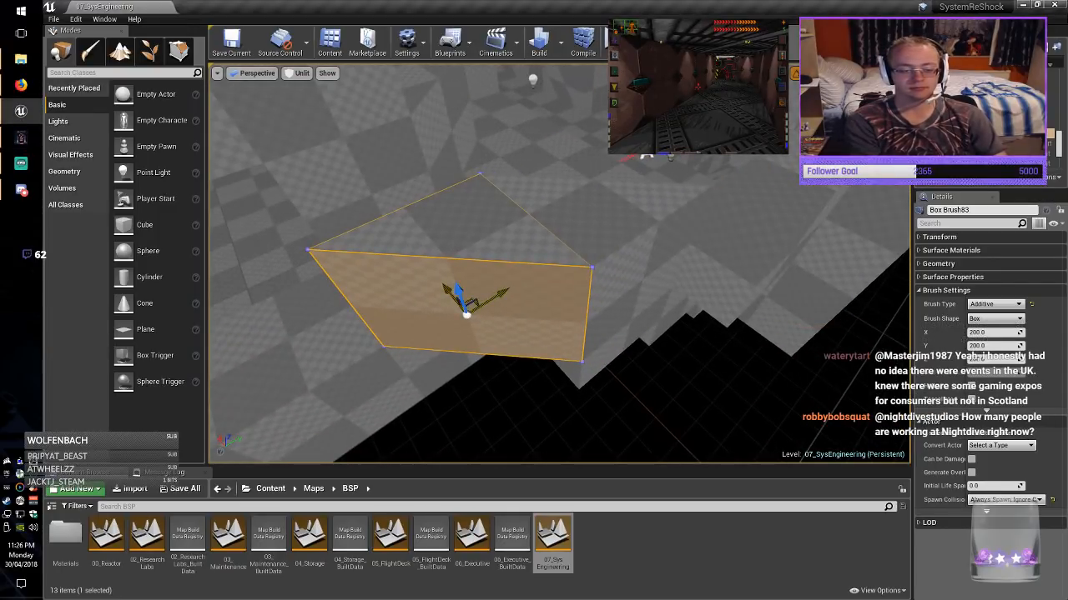
mouse_move(472, 304)
alt+mouse_down()
mouse_move(561, 277)
mouse_move(715, 310)
alt+mouse_up()
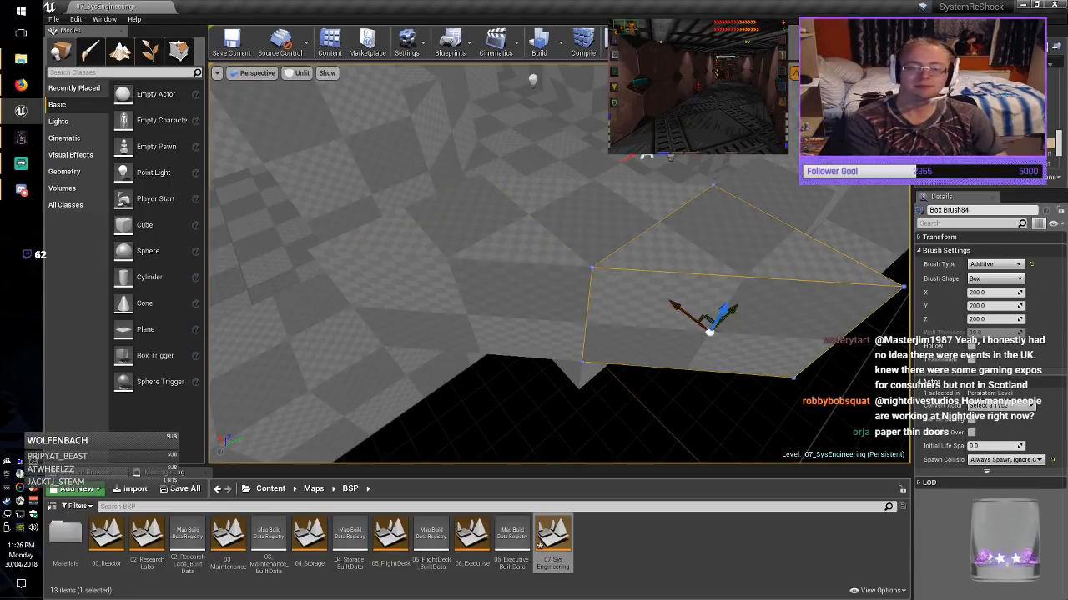
key(Escape)
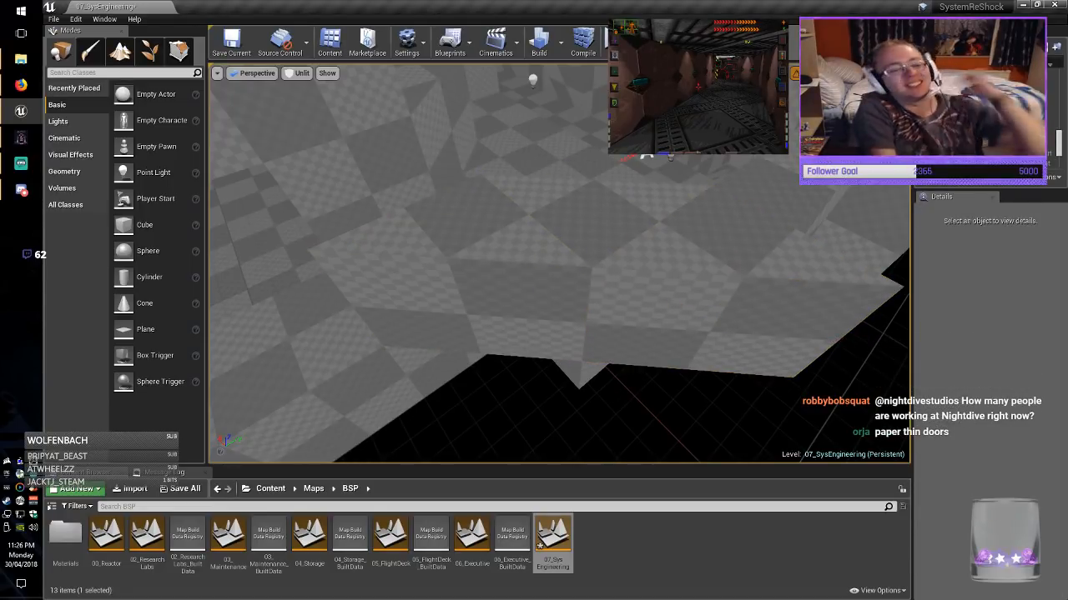
Add a further section to the angled wall by duplicating its newest triangular brush diagonally, and save the map.
mouse_move(634, 283)
right_down()
mouse_move(618, 275)
mouse_move(769, 277)
right_up()
click(680, 271)
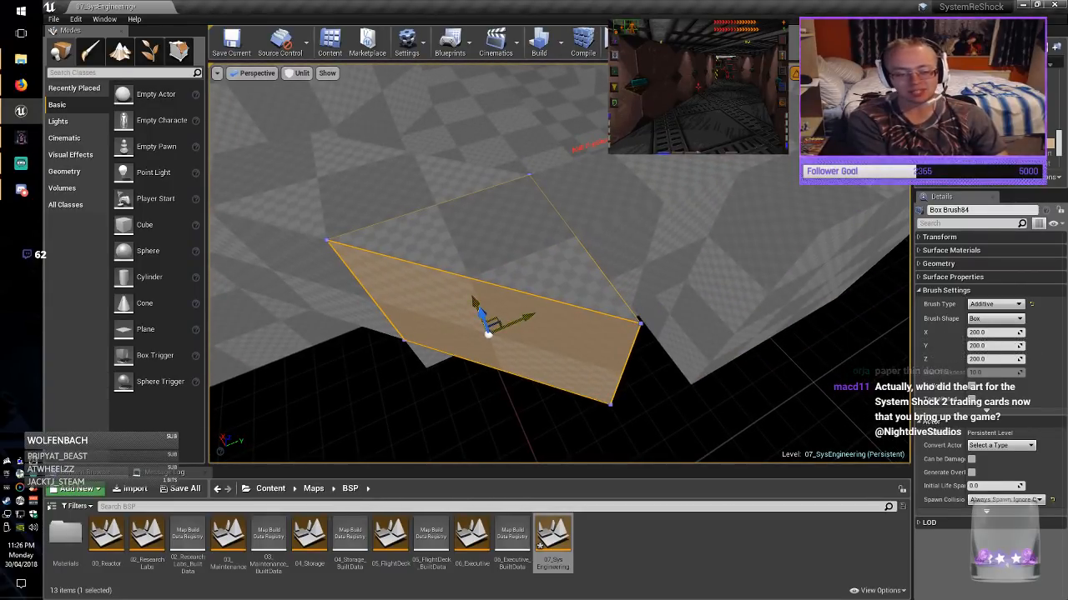
mouse_move(488, 332)
alt+mouse_down()
mouse_move(667, 342)
mouse_move(758, 381)
mouse_move(776, 419)
alt+mouse_up()
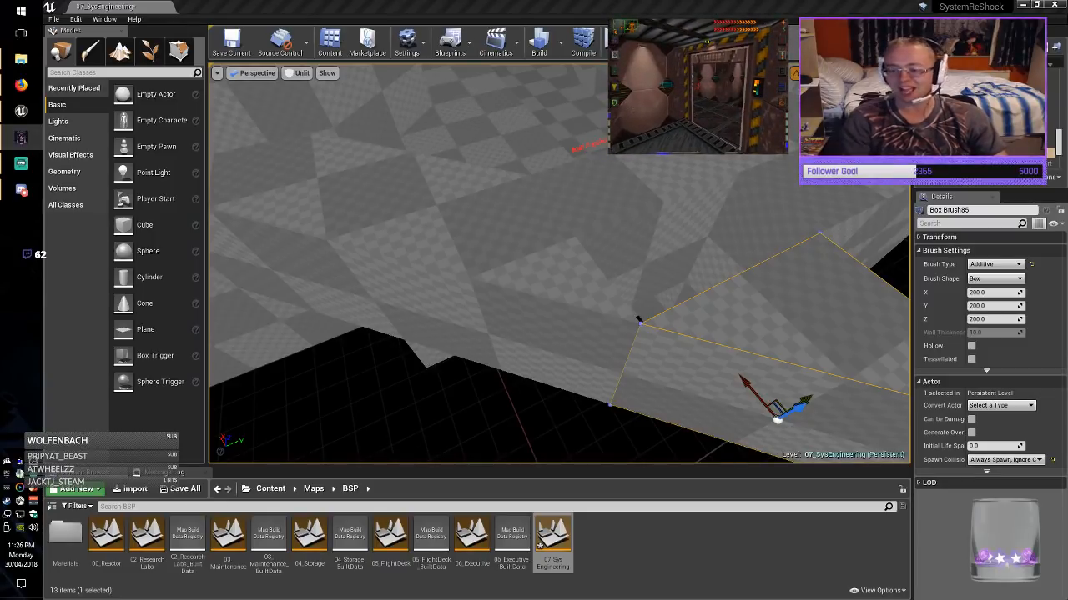
right_drag(638, 319, 605, 305)
key(f)
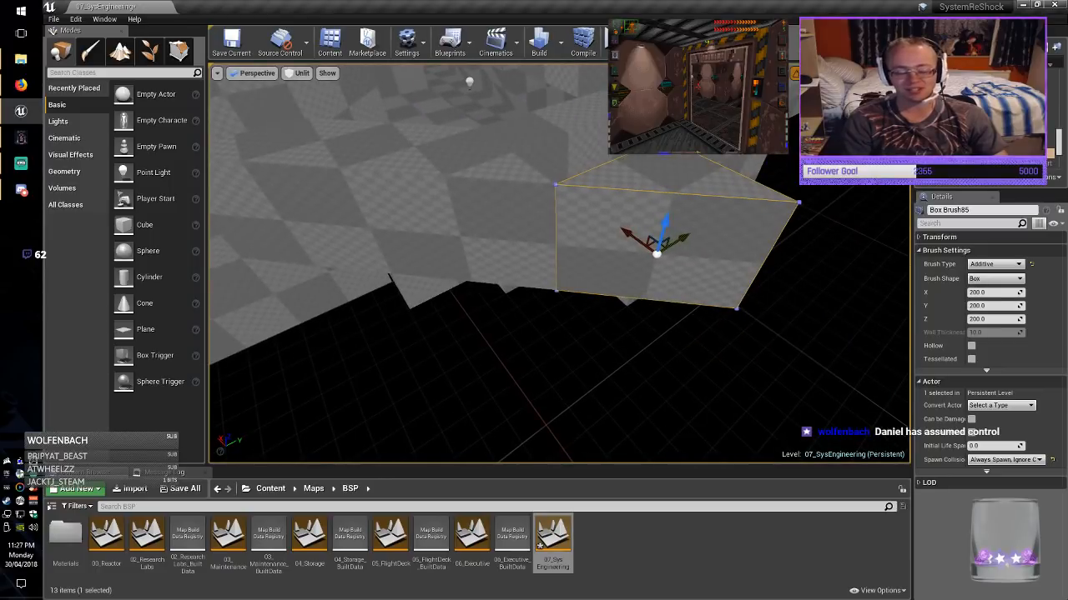
key(Escape)
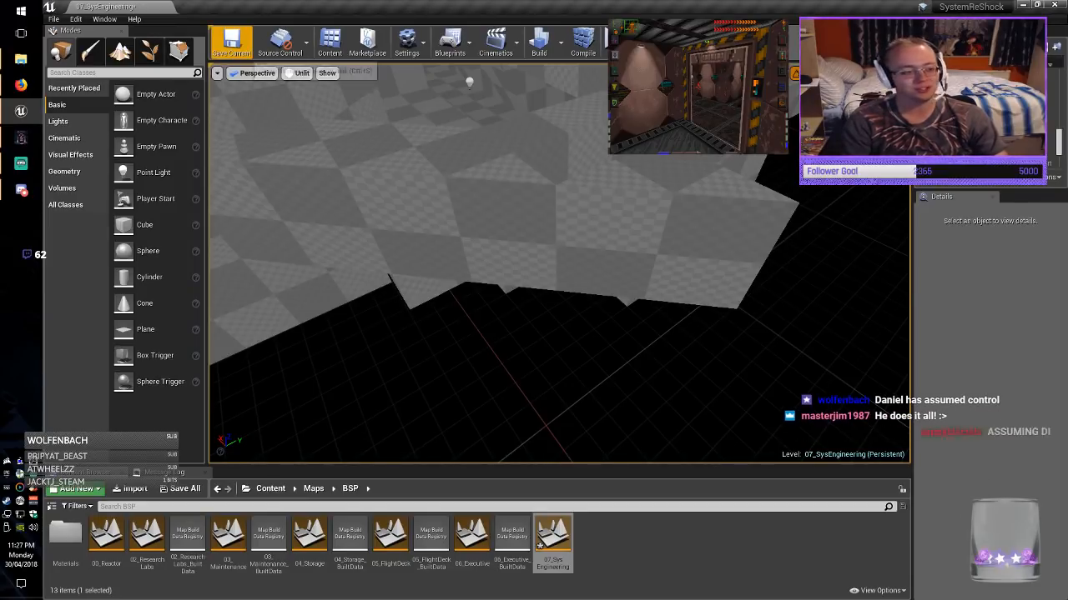
Compare with the reference game, and duplicate the 100 × 200 × 200 wall brush across to the open edge beyond the angled wall.
click(659, 252)
key(alt+Tab)
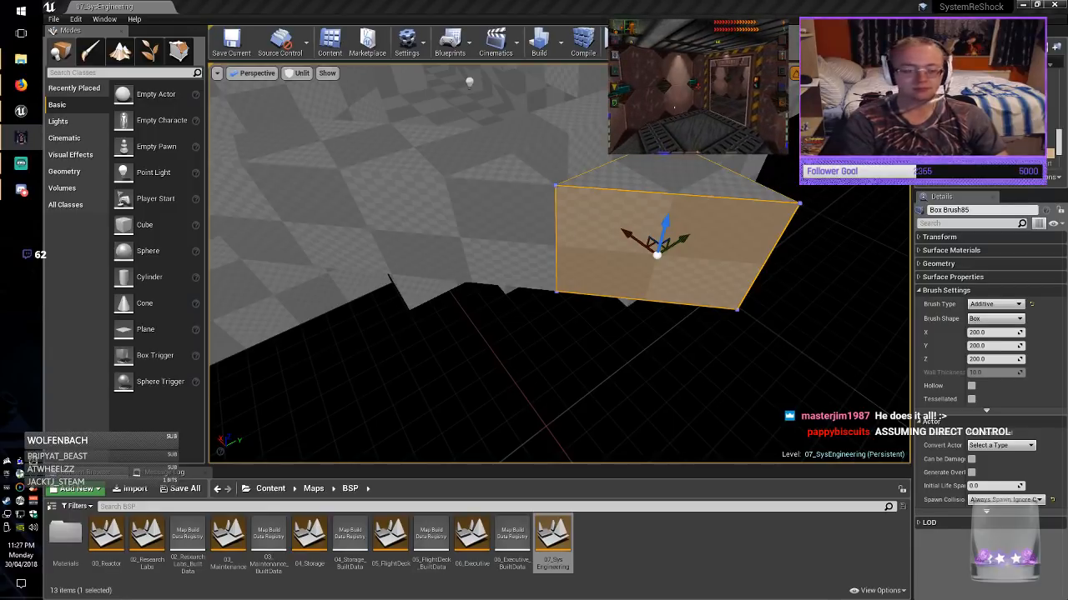
key(alt+Tab)
mouse_move(659, 252)
right_down()
mouse_move(509, 267)
mouse_move(659, 250)
mouse_move(708, 258)
mouse_move(759, 300)
right_up()
click(674, 249)
click(688, 344)
right_drag(688, 344, 621, 340)
mouse_move(819, 356)
alt+mouse_down()
mouse_move(451, 329)
mouse_move(387, 260)
mouse_move(334, 259)
alt+mouse_up()
mouse_move(333, 260)
right_down()
mouse_move(283, 265)
mouse_move(272, 241)
mouse_move(225, 243)
right_up()
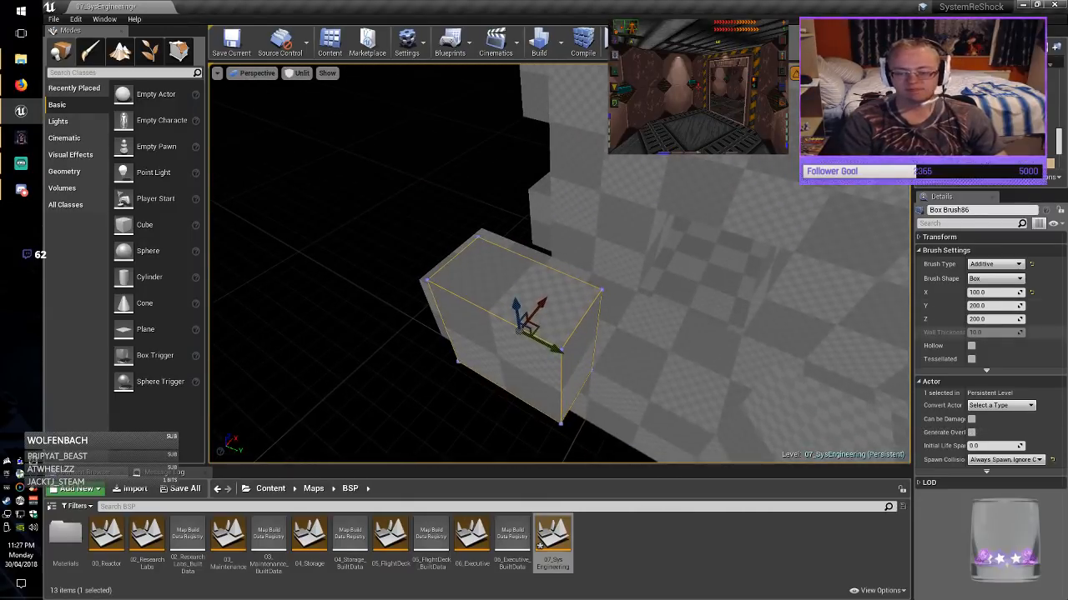
Set the duplicated wall brush's X size to 200 and move it along X against the floor edge.
click(989, 292)
text(200)
key(Return)
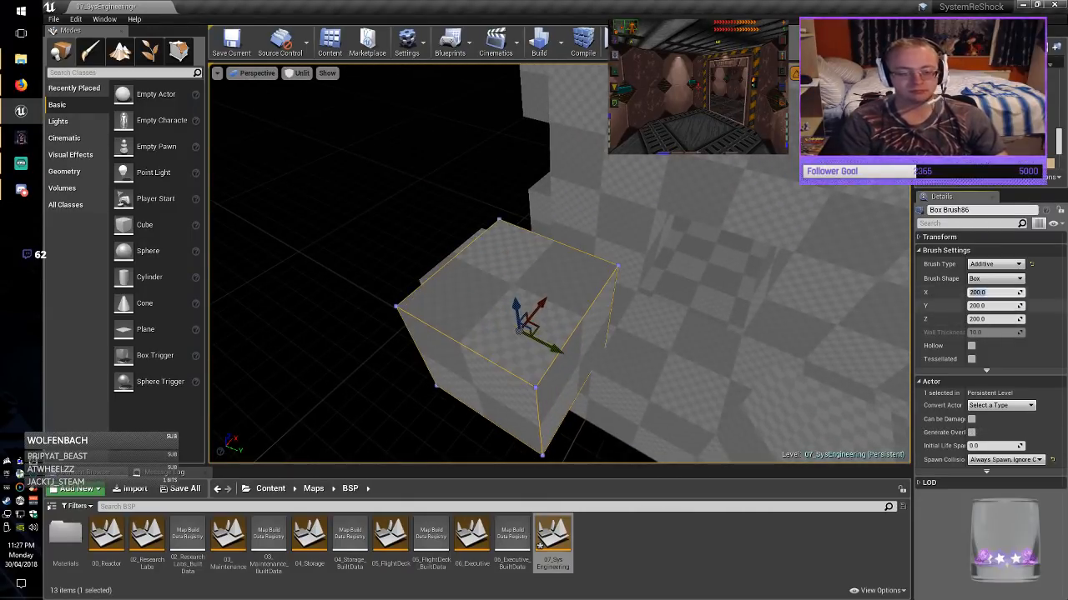
right_drag(559, 262, 634, 305)
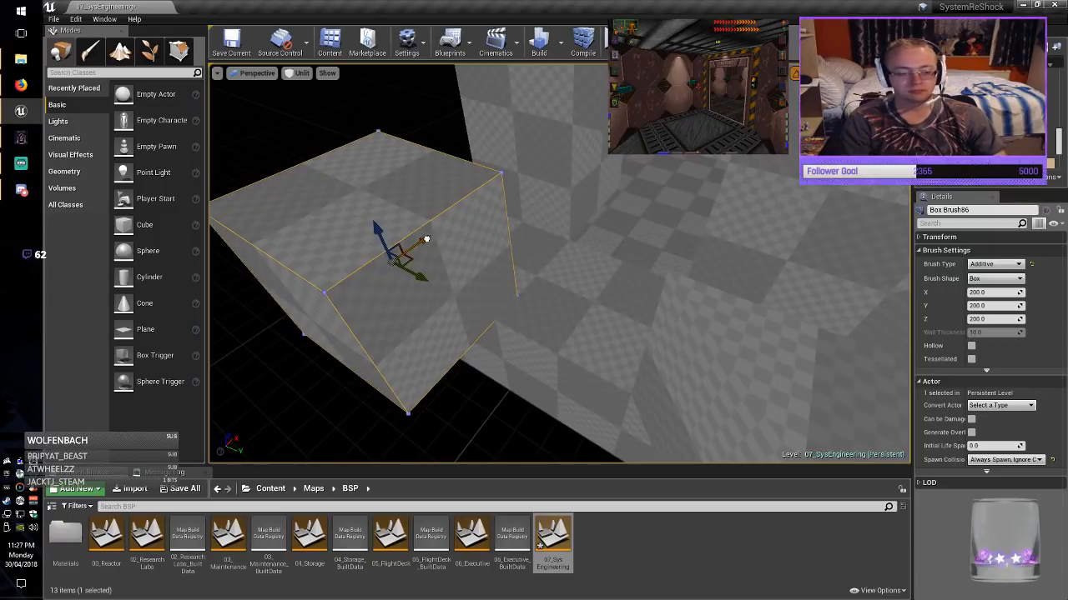
right_drag(410, 255, 451, 242)
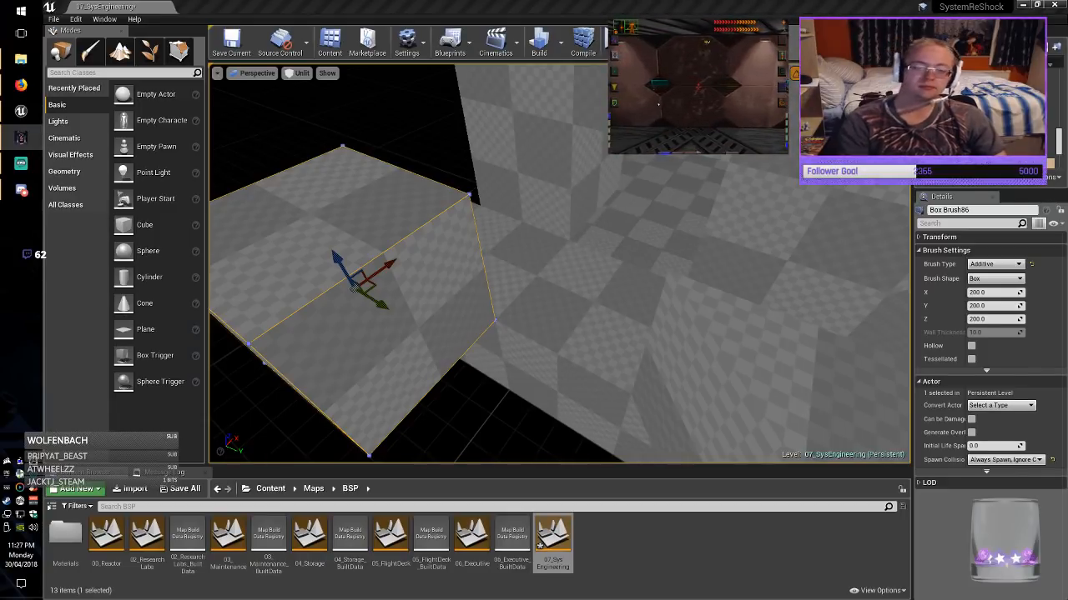
Duplicate the triangular wall brush across the gap, rotate the copy to fit against the opposite wall block, and save the map.
click(533, 425)
click(699, 388)
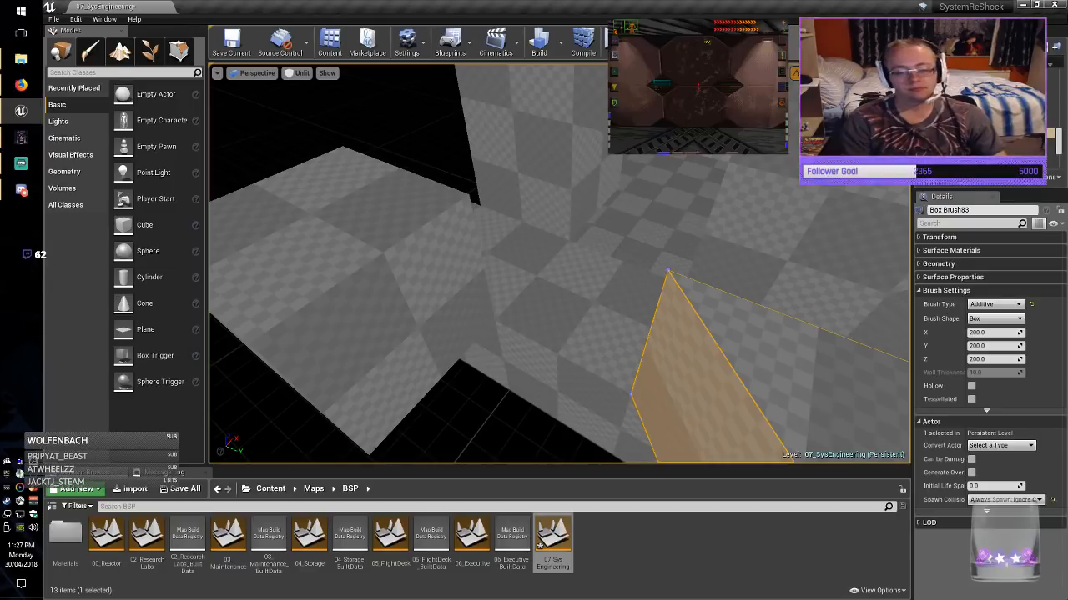
mouse_move(699, 387)
right_down()
mouse_move(501, 367)
mouse_move(650, 342)
right_up()
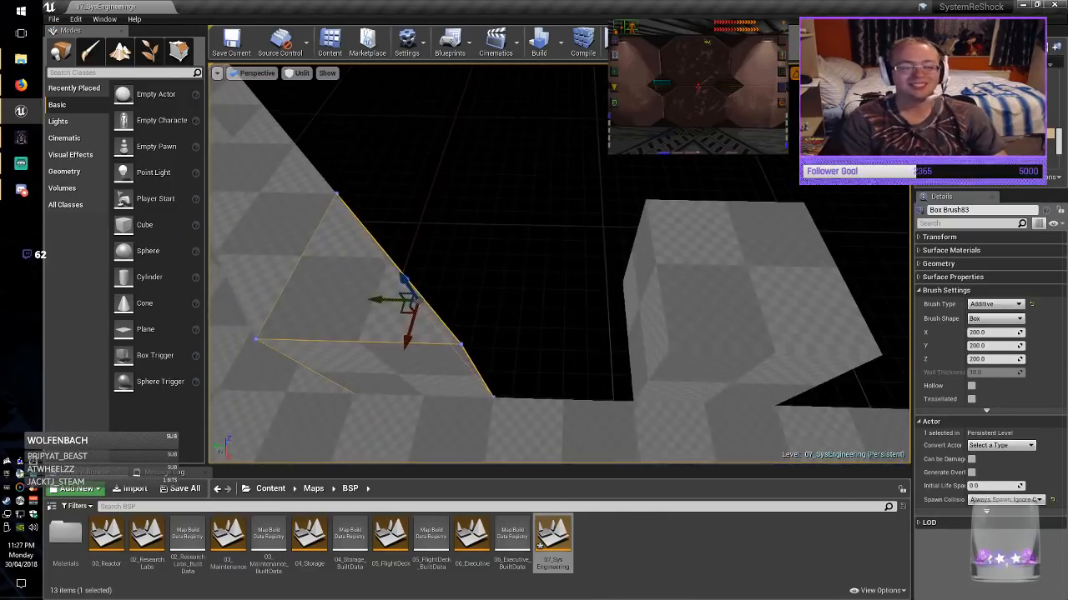
mouse_move(401, 315)
alt+mouse_down()
mouse_move(559, 172)
mouse_move(464, 171)
alt+mouse_up()
key(e)
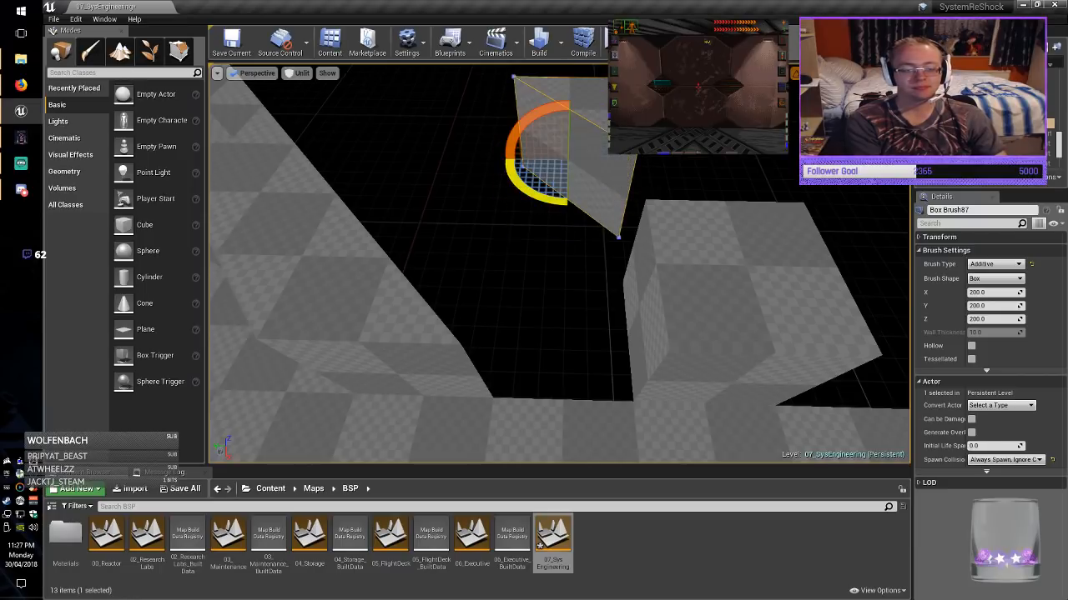
key(w)
drag(567, 159, 566, 198)
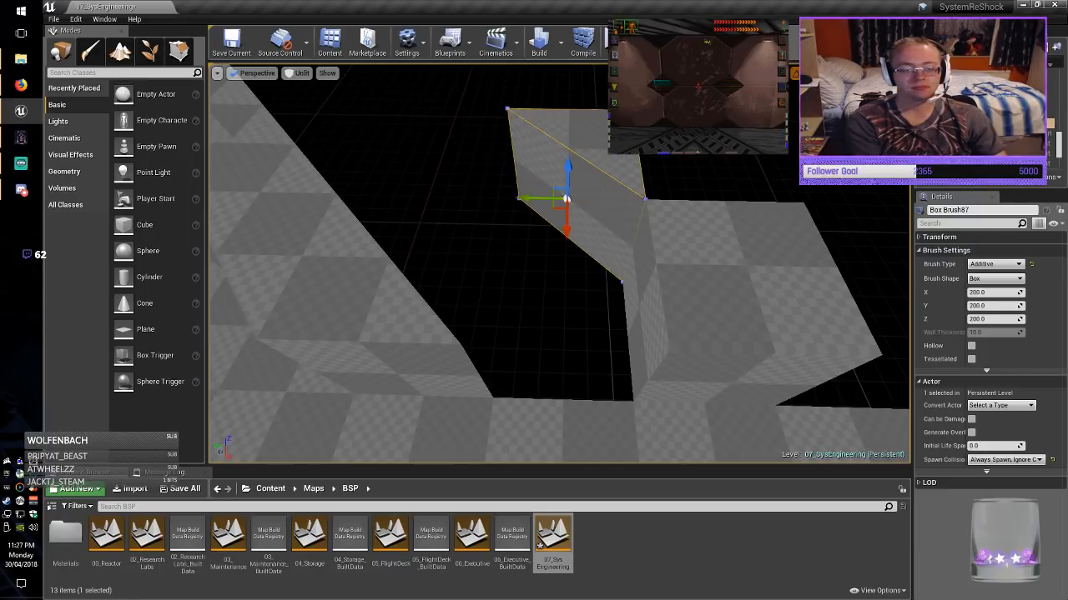
key(Escape)
click(231, 41)
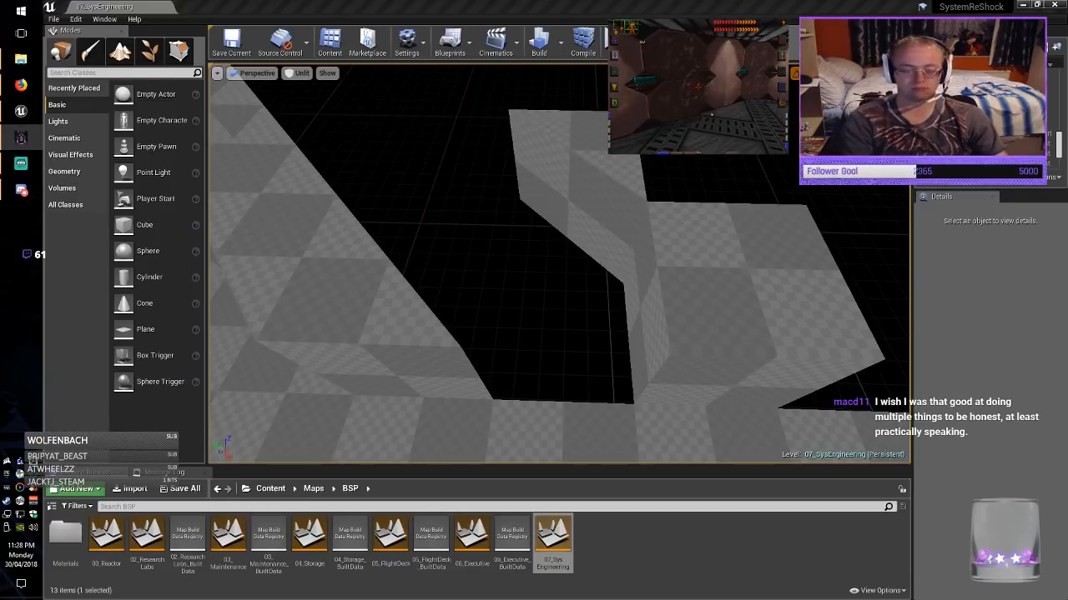
Extend the opposite angled wall by two sections, duplicating its triangular brush diagonally end to end.
mouse_move(575, 242)
right_down()
mouse_move(667, 250)
mouse_move(650, 250)
right_up()
click(576, 238)
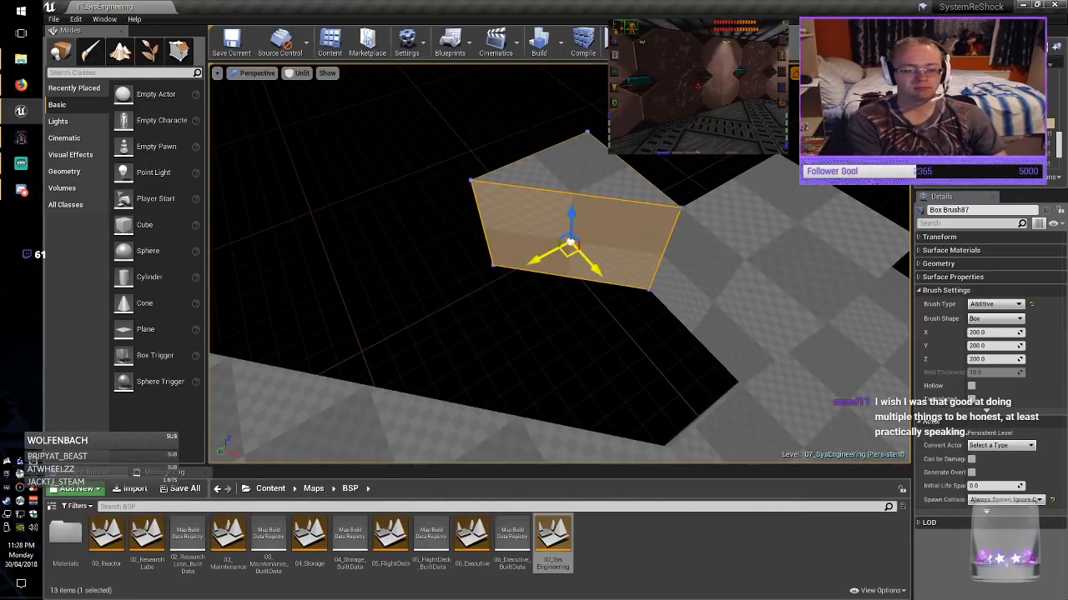
mouse_move(569, 251)
alt+mouse_down()
mouse_move(387, 212)
mouse_move(397, 227)
alt+mouse_up()
right_drag(397, 227, 317, 212)
mouse_move(586, 265)
alt+mouse_down()
mouse_move(417, 238)
mouse_move(426, 240)
alt+mouse_up()
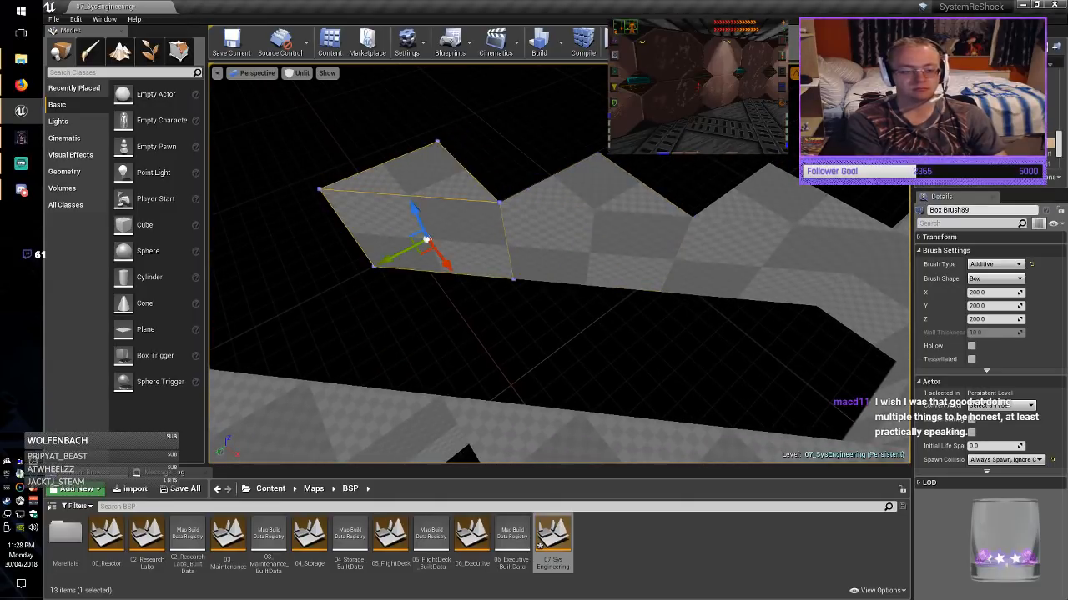
key(Escape)
Duplicate the 200 × 800 × 200 floor brush along X past the floor's open edge and set the copy's Z size to 100.
right_drag(426, 240, 221, 232)
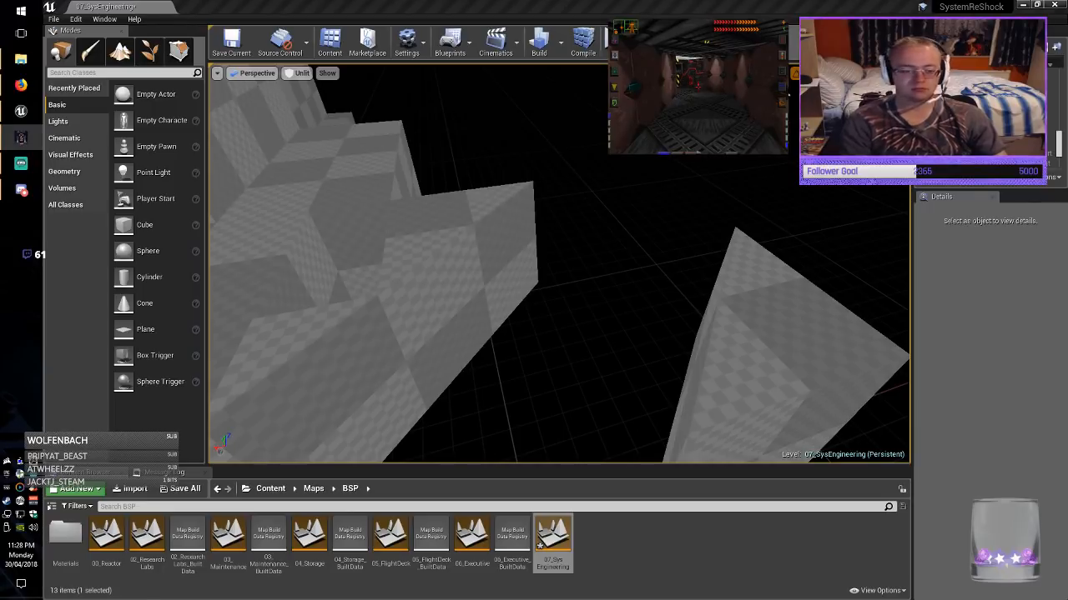
right_drag(559, 264, 234, 255)
click(519, 327)
mouse_move(519, 327)
right_down()
mouse_move(726, 367)
mouse_move(642, 372)
mouse_move(638, 346)
right_up()
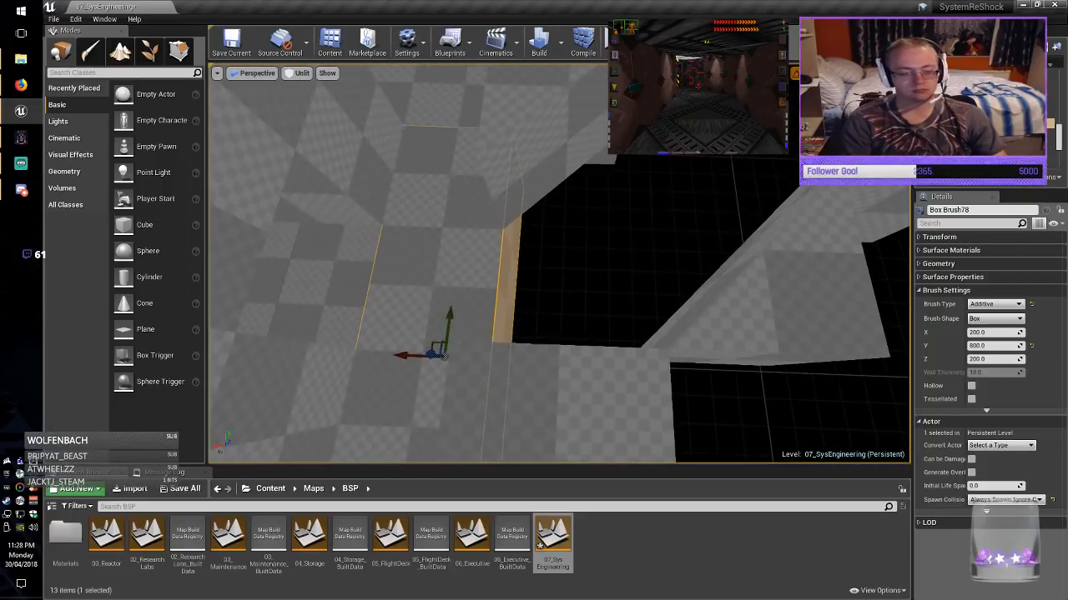
mouse_move(420, 359)
alt+mouse_down()
mouse_move(548, 351)
mouse_move(532, 344)
alt+mouse_up()
right_drag(532, 344, 309, 312)
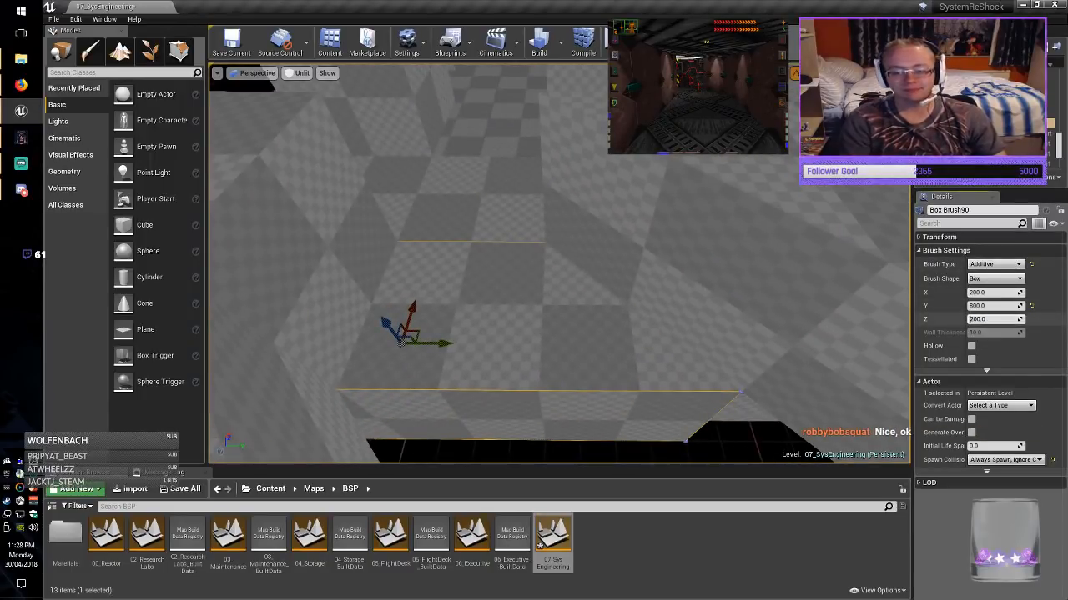
text(1)
key(Return)
Set the duplicated floor brush's Y size to 400 and move it along Y to centre it between the angled walls.
click(986, 293)
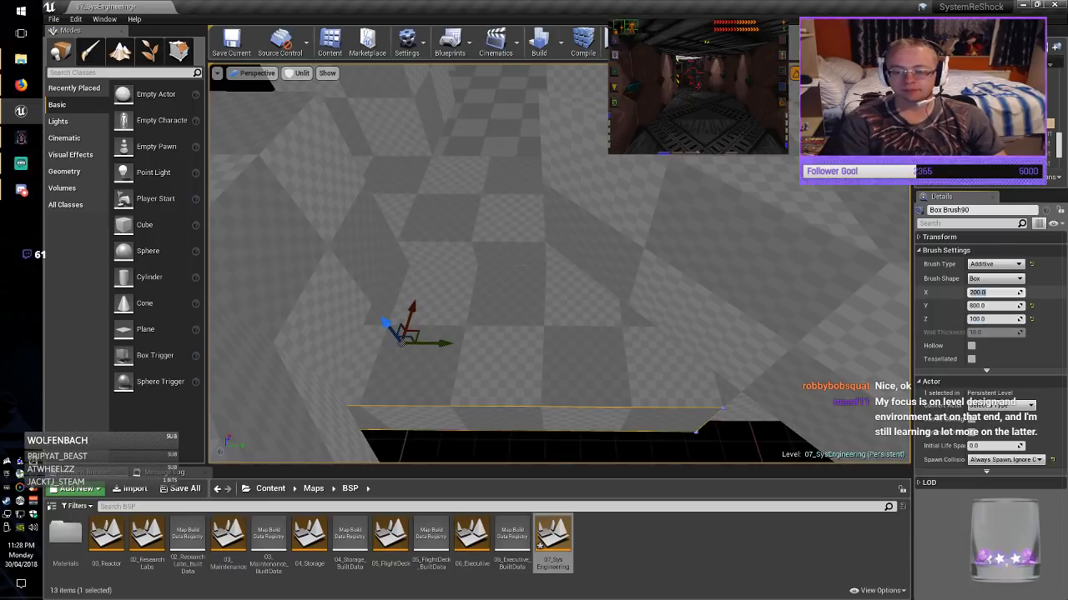
click(984, 306)
key(Return)
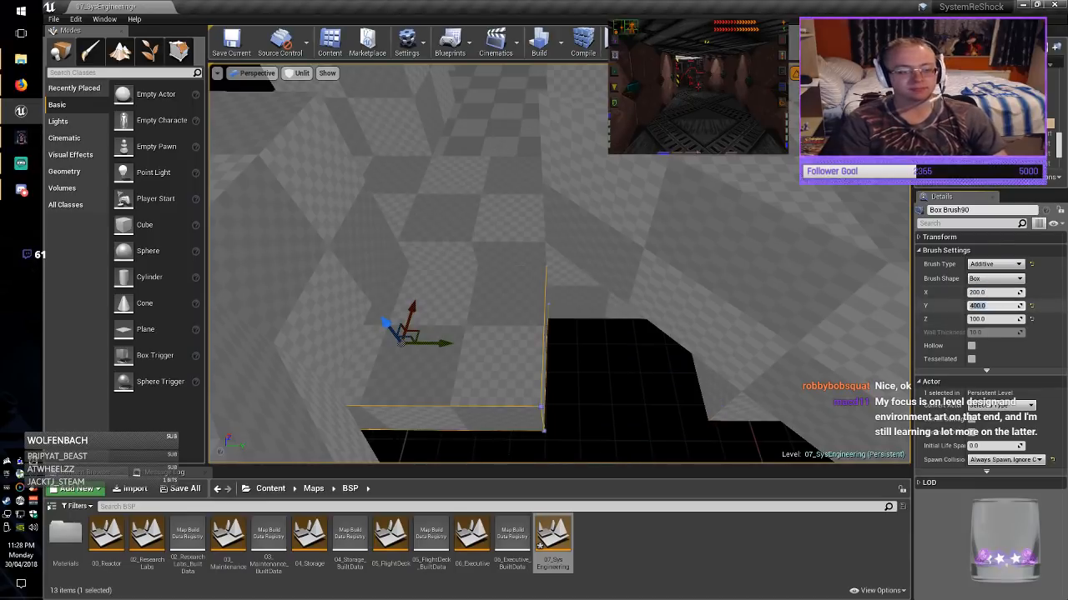
drag(440, 343, 599, 335)
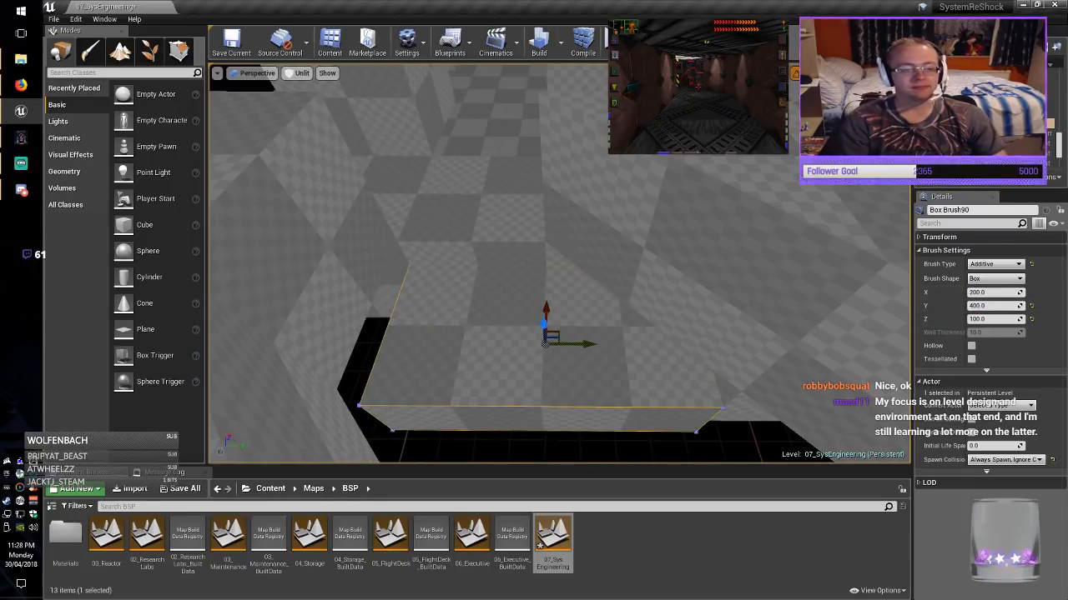
Duplicate the 200 × 400 × 100 floor brush along X to its open edge and shift the copy along Y.
mouse_move(600, 336)
right_down()
mouse_move(509, 317)
mouse_move(526, 292)
mouse_move(577, 321)
mouse_move(646, 319)
mouse_move(709, 338)
mouse_move(609, 317)
mouse_move(593, 326)
mouse_move(638, 327)
right_up()
alt+drag(382, 343, 565, 322)
mouse_move(564, 322)
right_down()
mouse_move(450, 317)
mouse_move(380, 346)
mouse_move(408, 342)
mouse_move(375, 372)
mouse_move(388, 383)
mouse_move(367, 337)
right_up()
mouse_move(562, 301)
mouse_down()
mouse_move(655, 305)
mouse_move(680, 327)
mouse_up()
right_drag(680, 328, 696, 363)
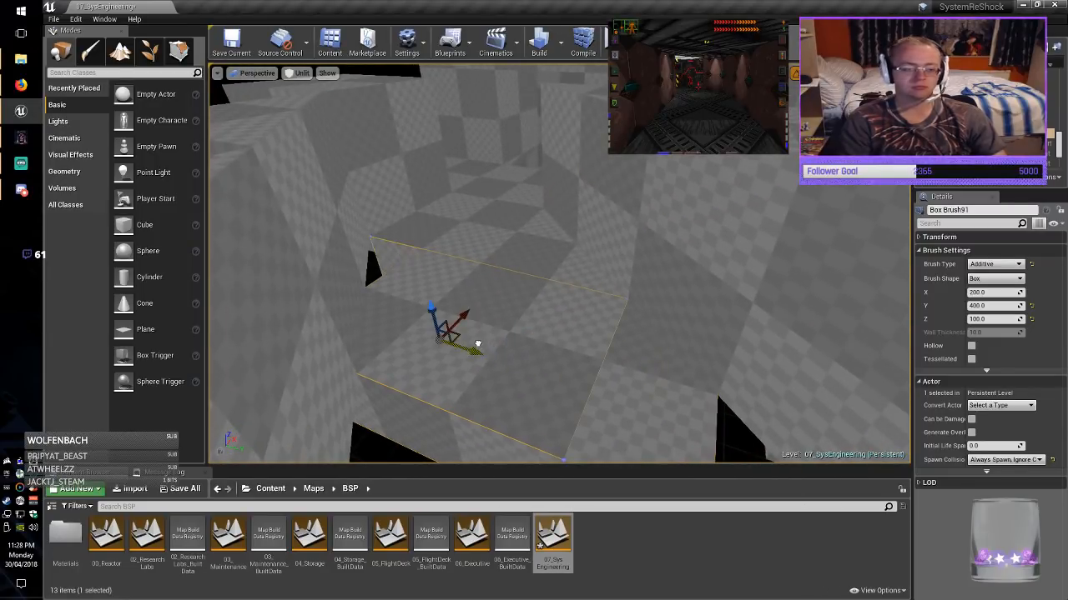
drag(478, 344, 479, 345)
right_drag(480, 345, 492, 341)
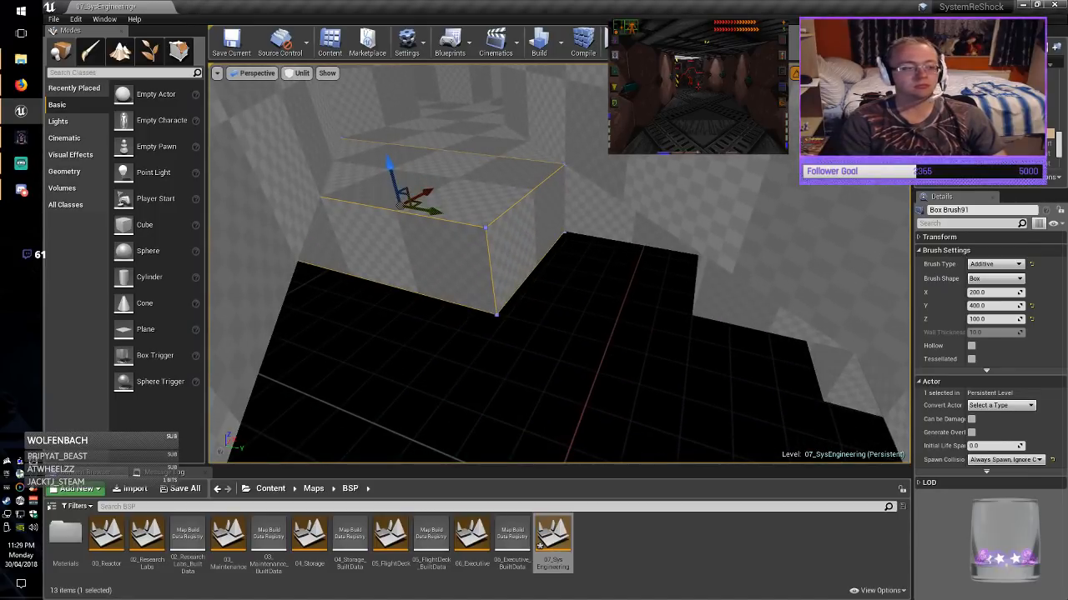
In geometry editing, slide the newest floor brush's outer face sideways and pull it outward diagonally to follow the angled walls.
click(178, 52)
click(376, 259)
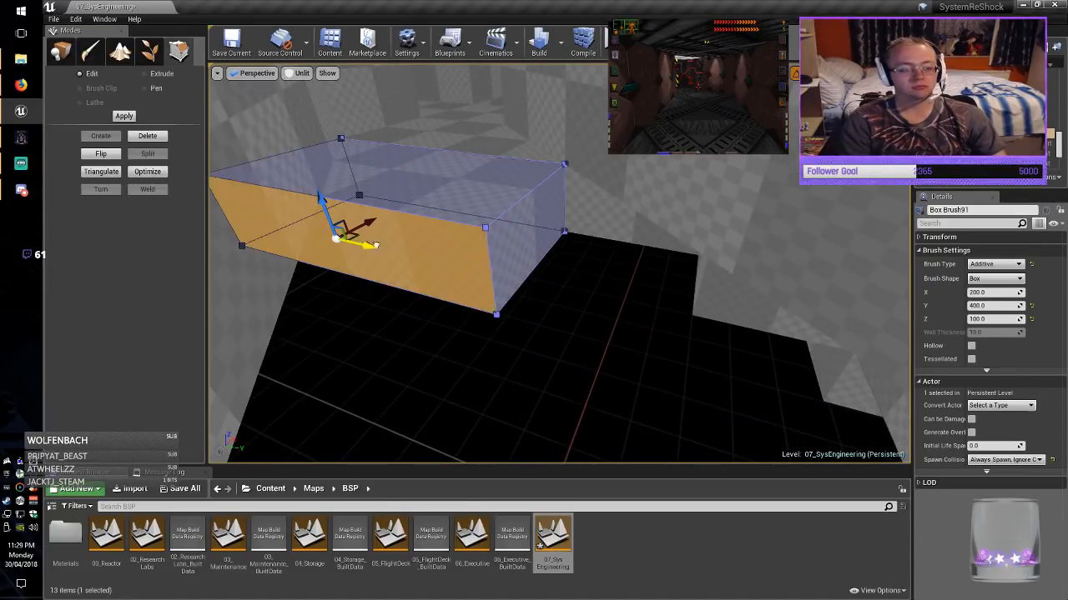
drag(376, 245, 525, 276)
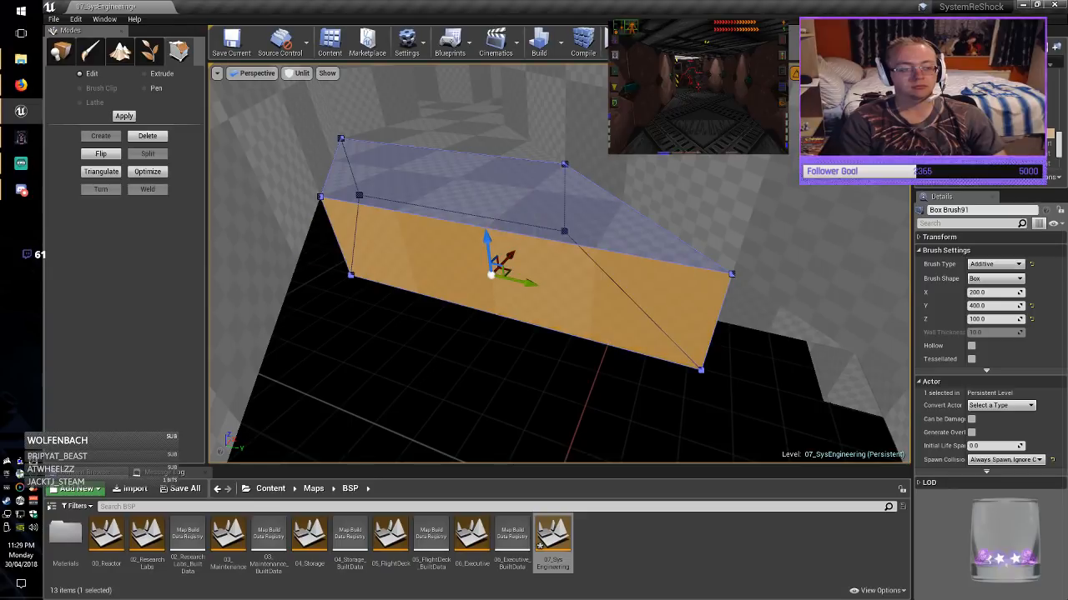
mouse_move(525, 276)
right_down()
mouse_move(626, 384)
mouse_move(692, 421)
right_up()
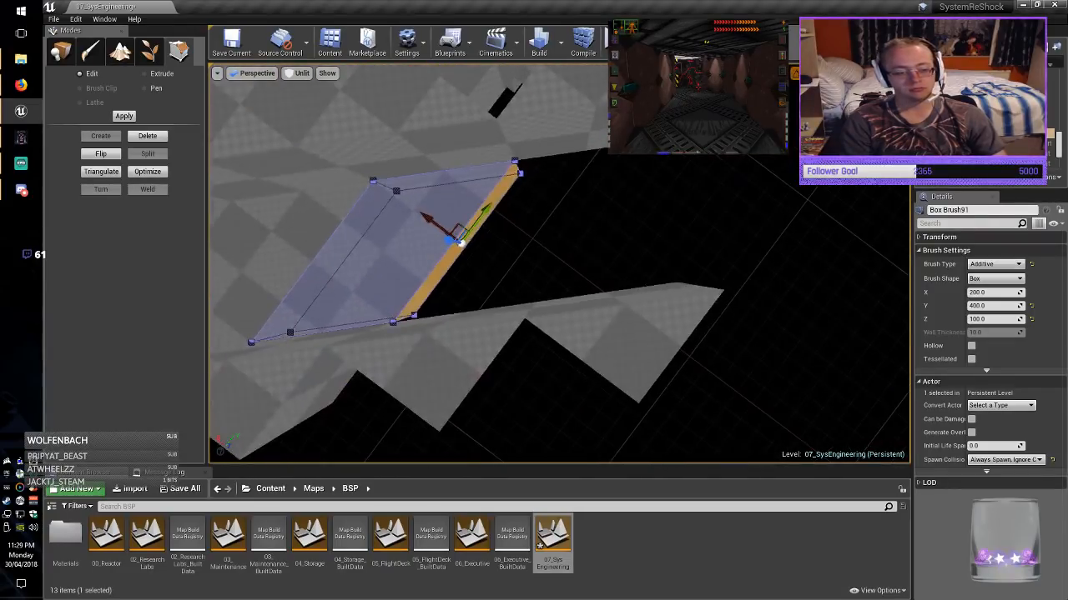
mouse_move(459, 242)
mouse_down()
mouse_move(476, 222)
mouse_move(557, 221)
mouse_move(578, 209)
mouse_move(594, 223)
mouse_up()
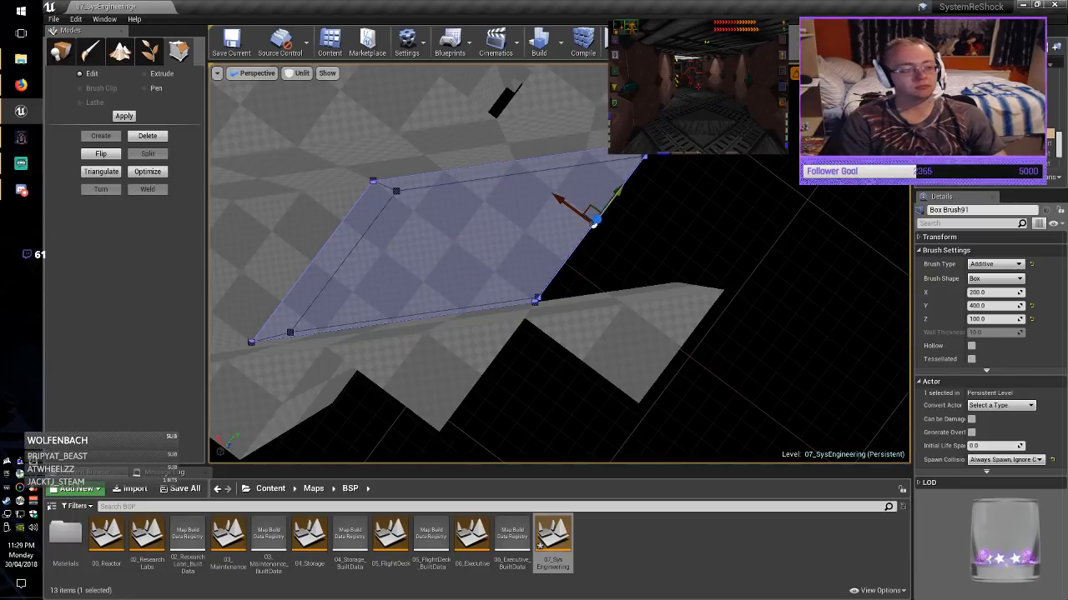
click(60, 52)
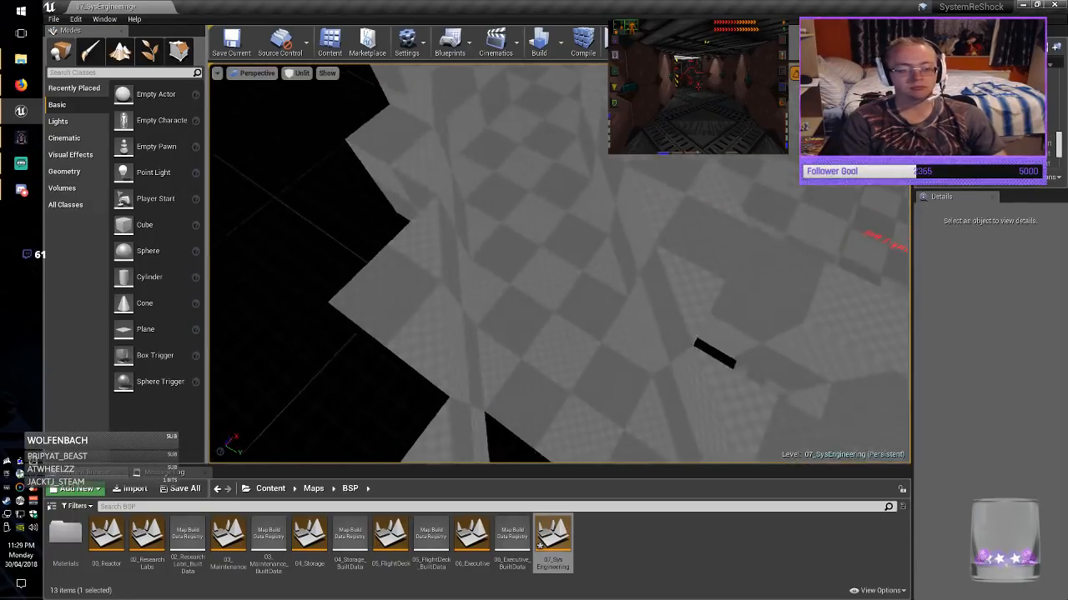
Check the extended corridor floor against the reference game, save the map, and close the editor.
right_drag(559, 263, 558, 191)
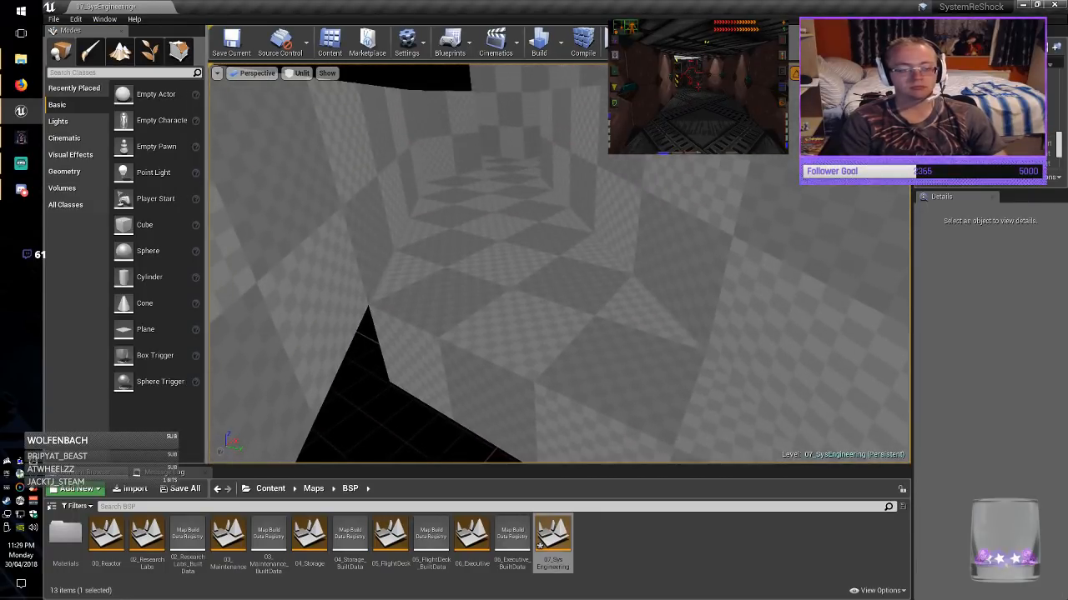
click(553, 275)
mouse_move(554, 275)
right_down()
mouse_move(542, 201)
mouse_move(525, 184)
mouse_move(550, 158)
mouse_move(450, 167)
mouse_move(509, 283)
mouse_move(497, 264)
right_up()
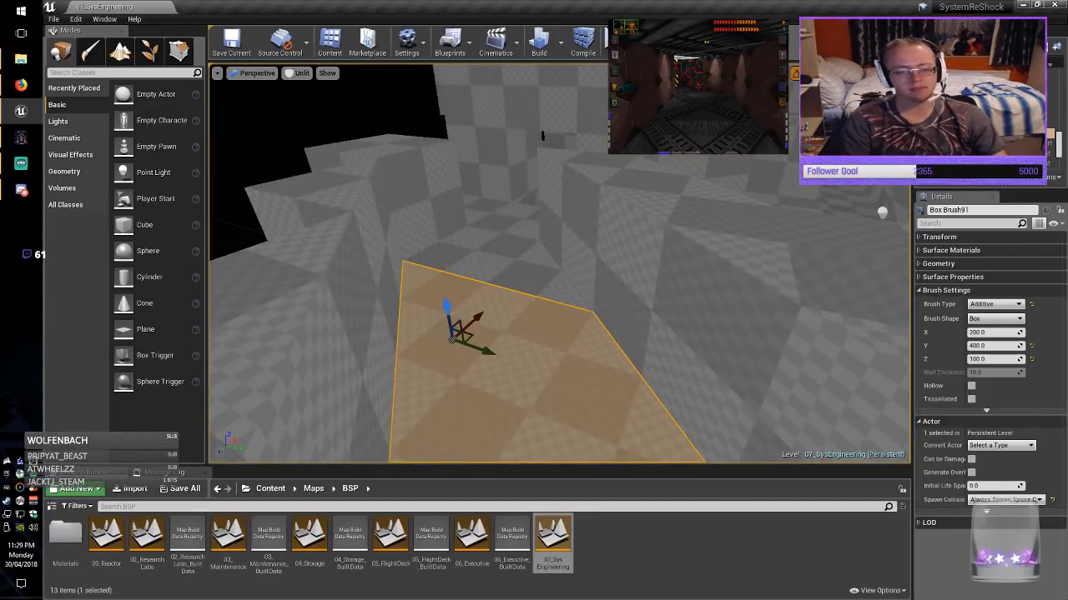
key(Escape)
mouse_move(497, 264)
right_down()
mouse_move(767, 301)
mouse_move(830, 247)
right_up()
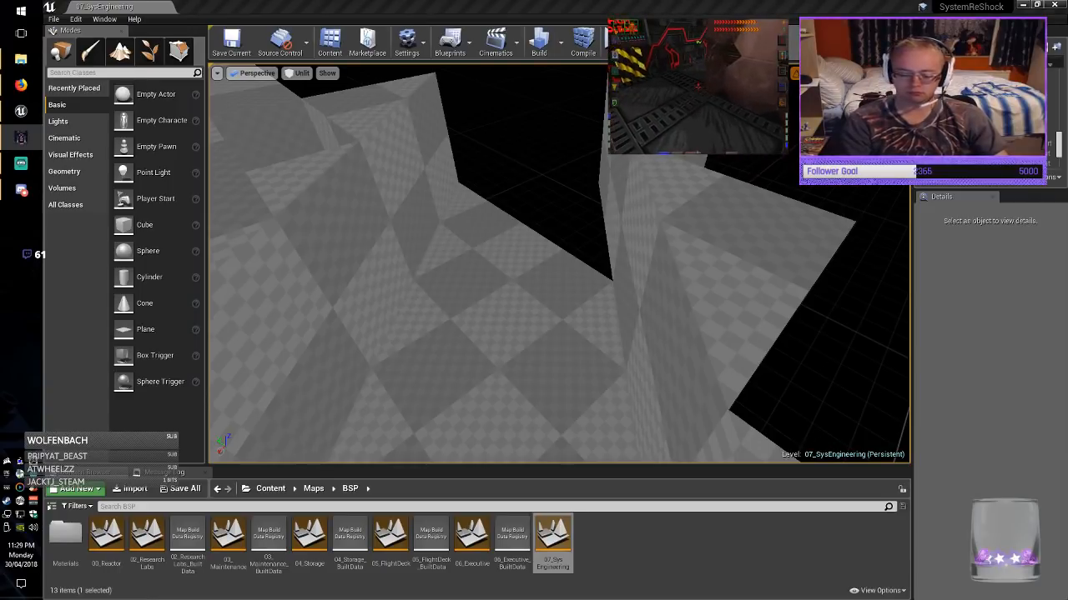
click(559, 264)
right_drag(559, 263, 717, 263)
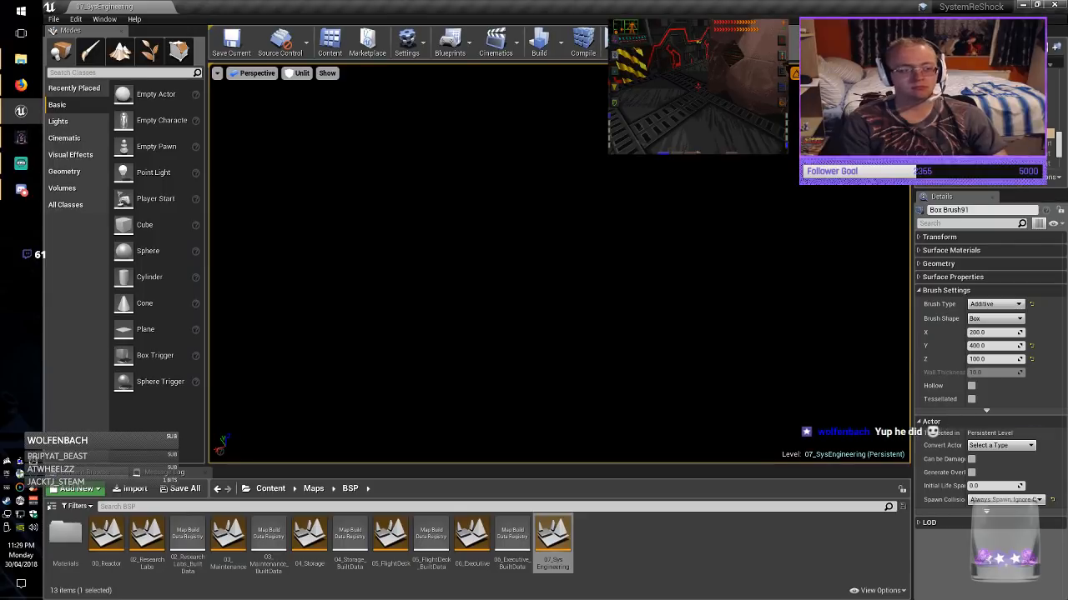
key(ctrl+s)
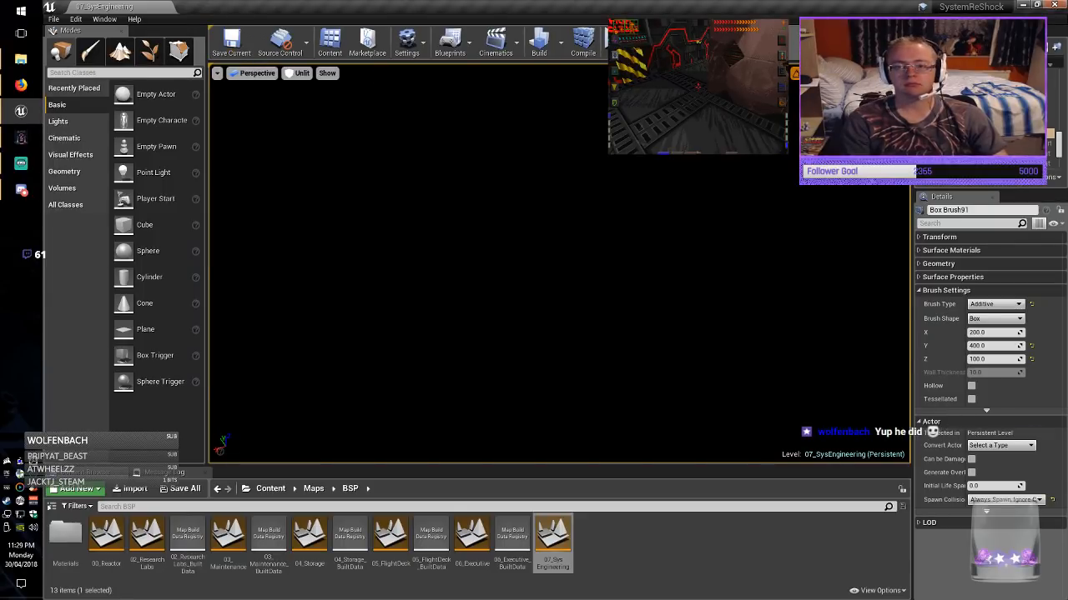
key(alt+F4)
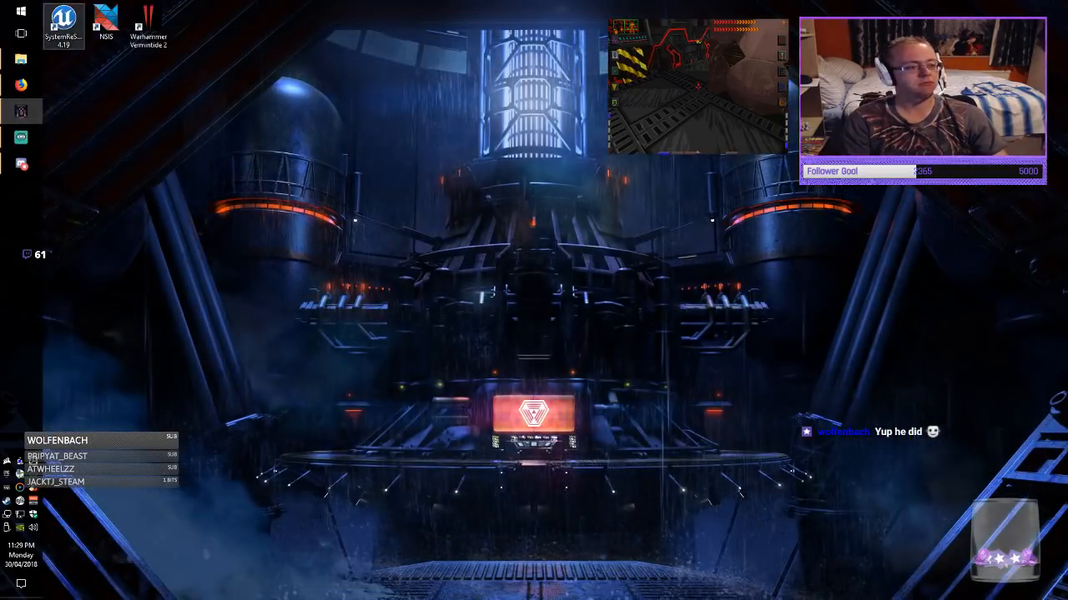
Switch to the relaunched Unreal Editor project and open the 07_SysEngineering map from the BSP maps folder.
key(alt+Tab)
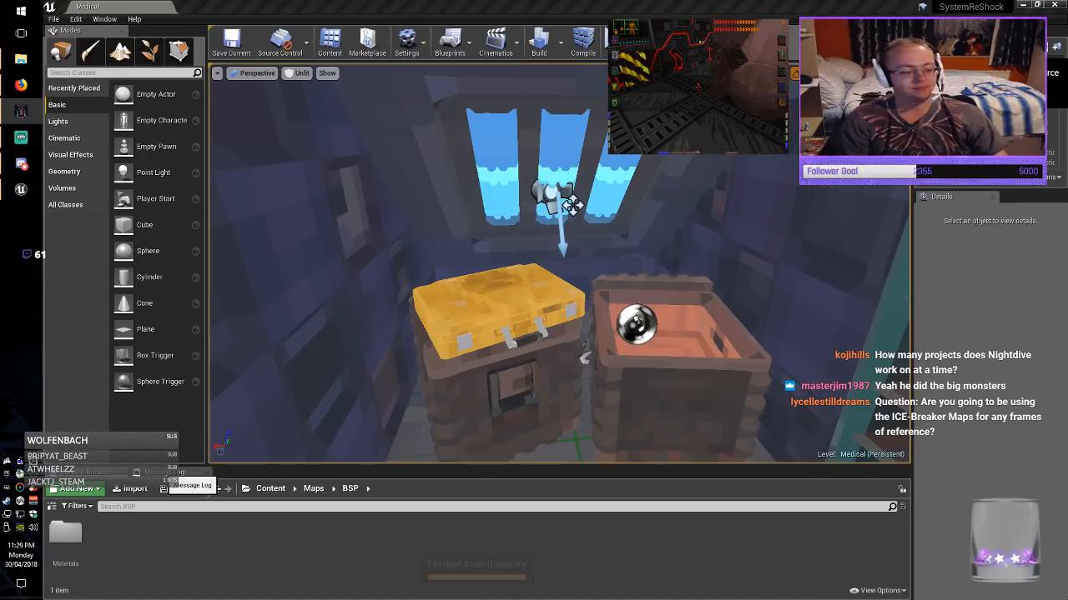
right_drag(534, 284, 578, 357)
key(s)
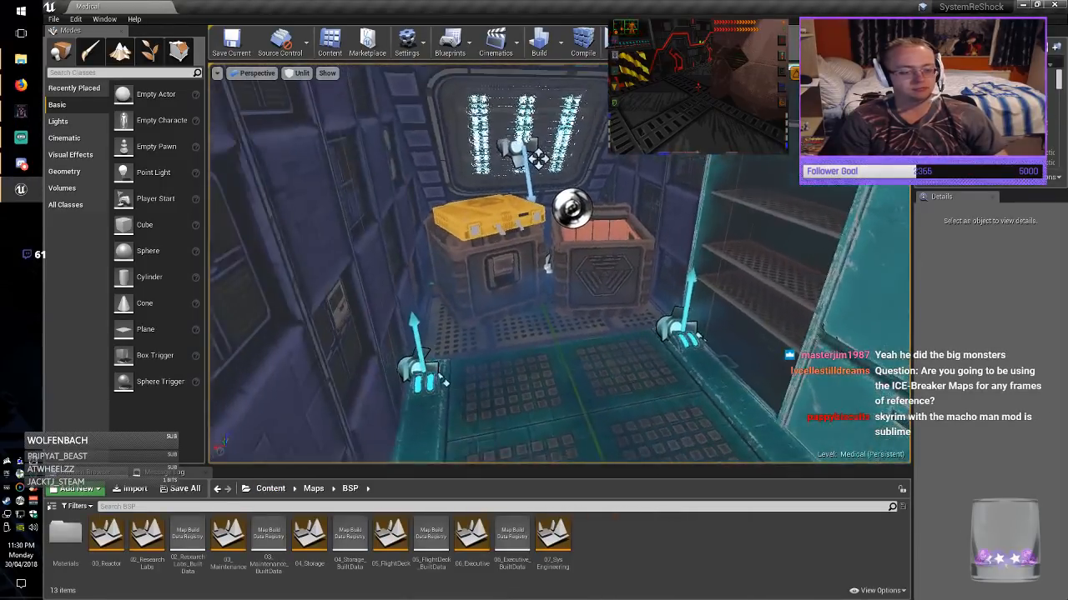
double_click(553, 538)
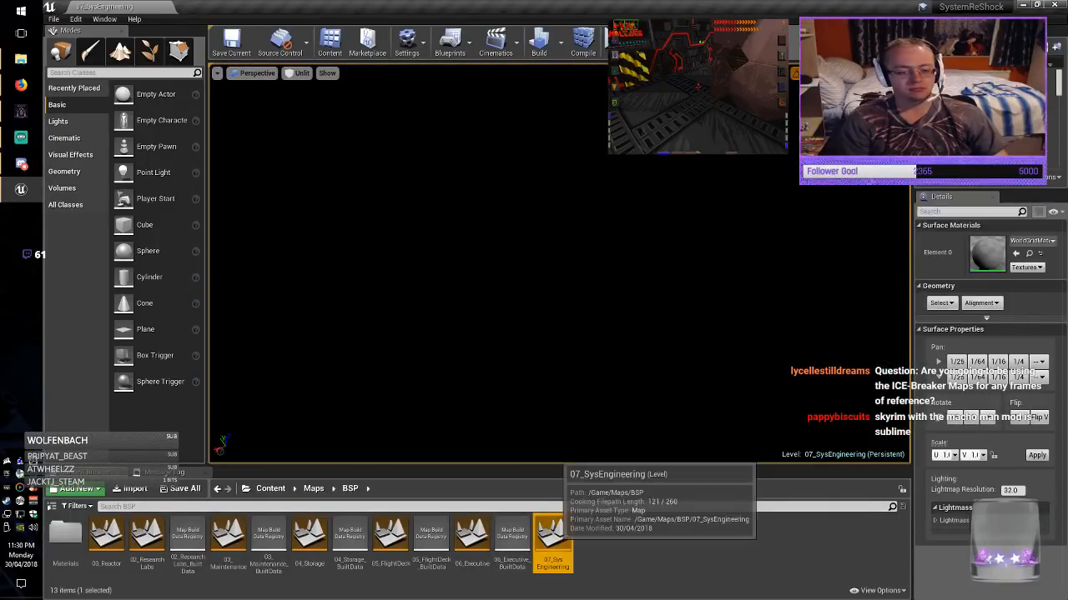
Duplicate the 200 × 400 × 100 floor brush out to the open end of the angled corridor floor.
right_drag(558, 267, 575, 81)
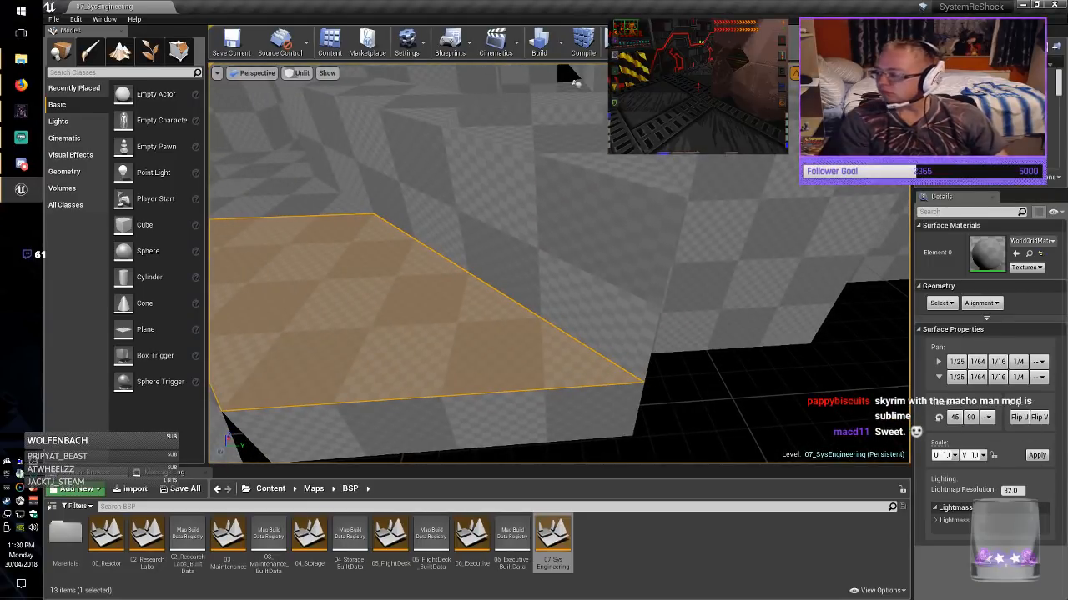
mouse_move(575, 81)
right_down()
mouse_move(574, 100)
mouse_move(533, 108)
right_up()
click(405, 266)
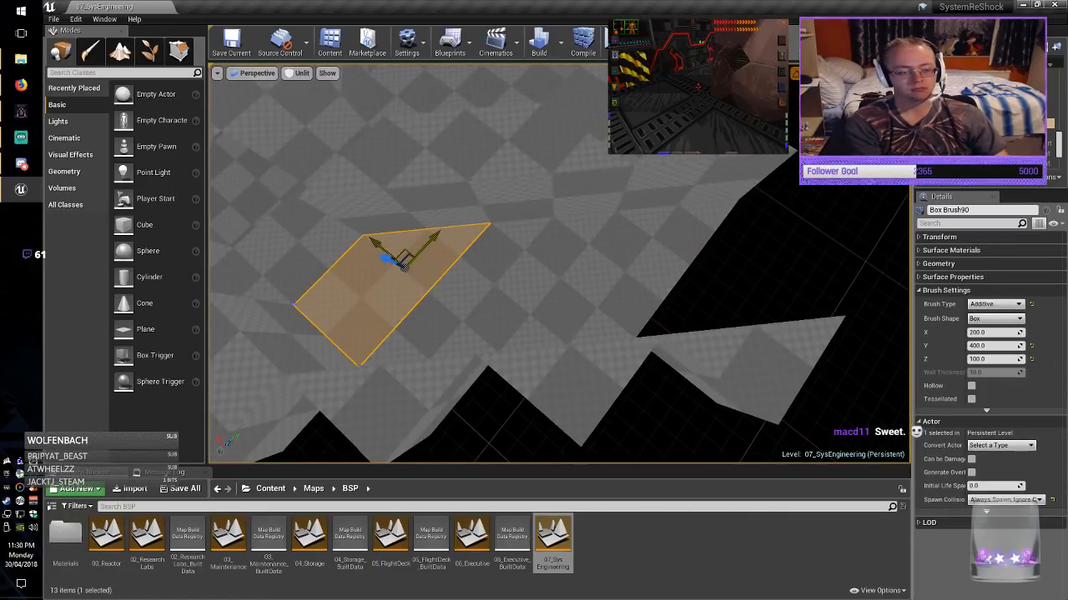
mouse_move(405, 258)
alt+mouse_down()
mouse_move(776, 281)
mouse_move(729, 269)
mouse_move(719, 285)
alt+mouse_up()
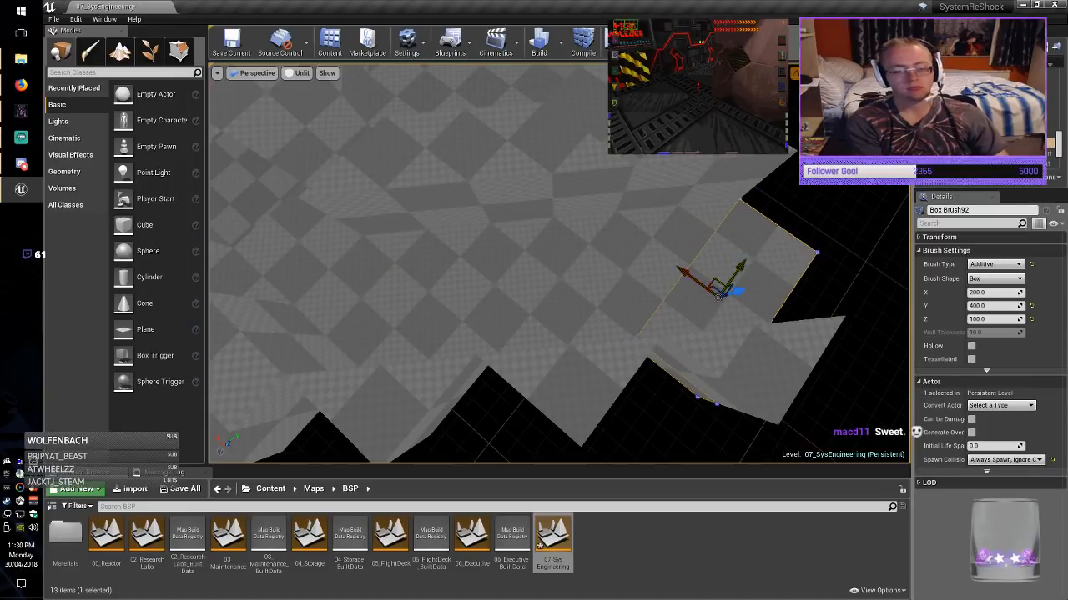
mouse_move(718, 285)
right_down()
mouse_move(659, 288)
mouse_move(646, 242)
right_up()
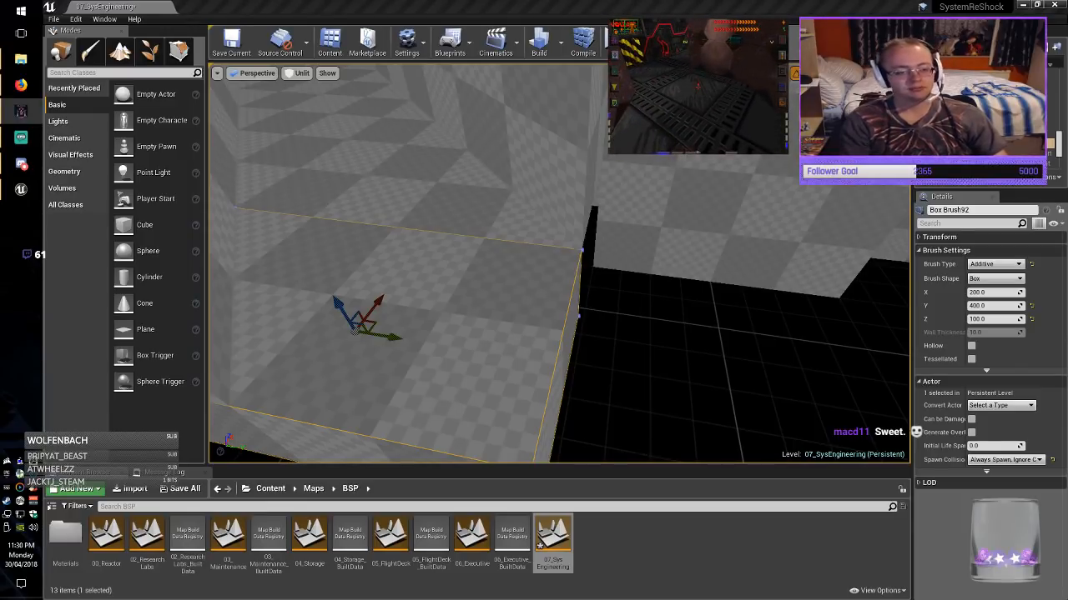
Set the Y size of the floor brush at the corridor's open end to 600.
click(484, 325)
click(989, 345)
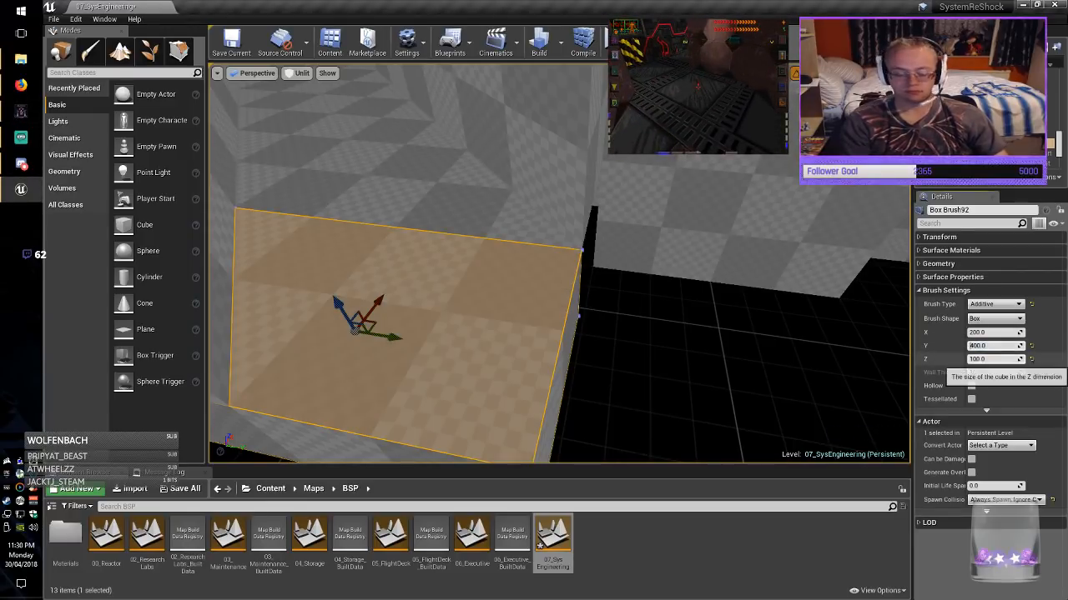
key(Return)
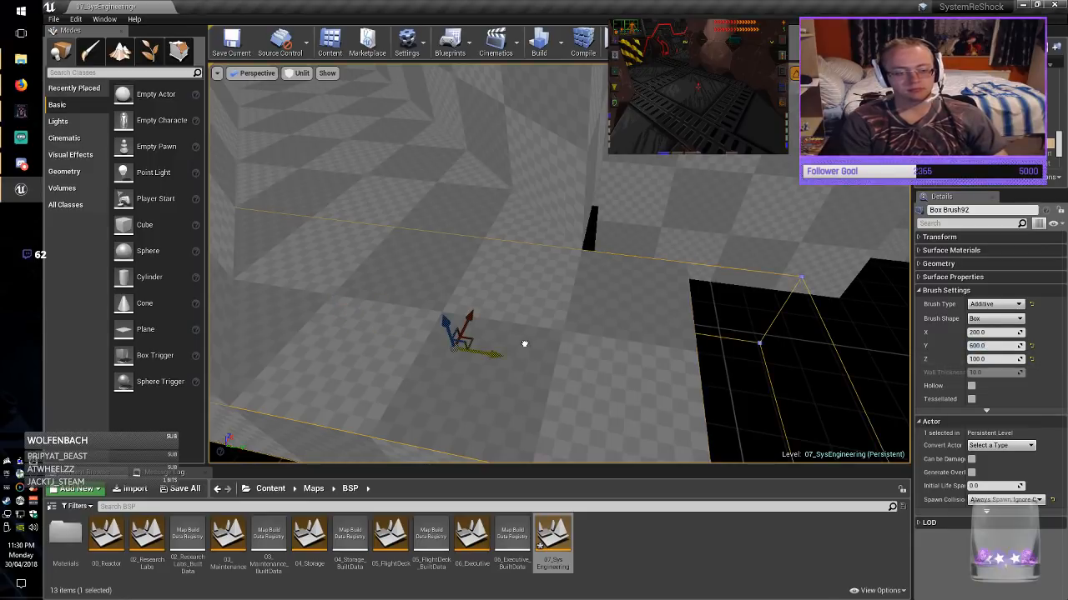
Clear the selection of the 600-long floor brush and save the map.
key(Escape)
right_drag(525, 342, 525, 342)
key(ctrl+s)
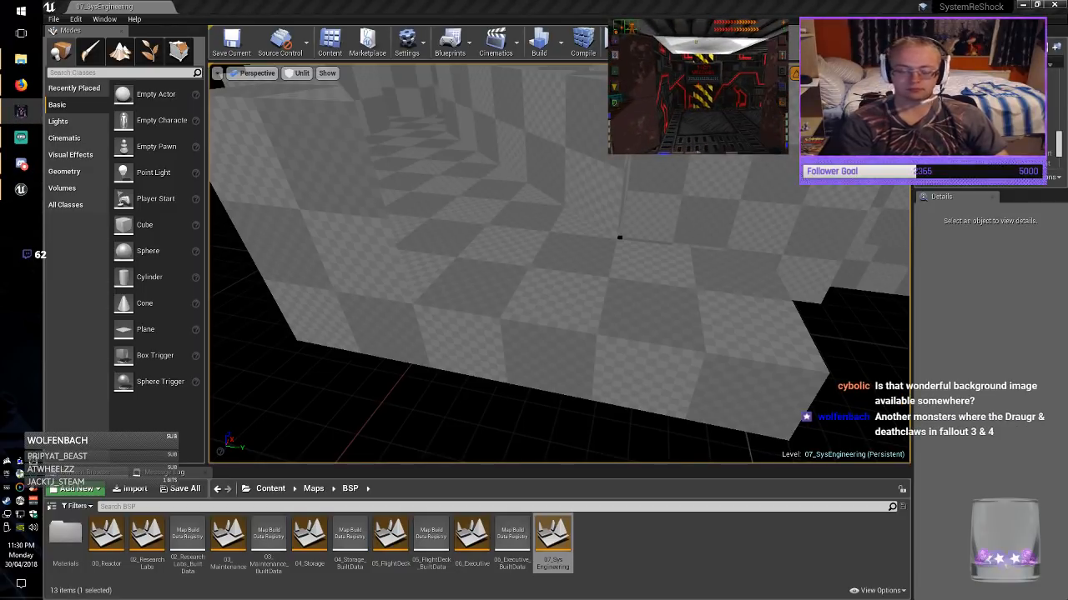
Duplicate the existing 200 × 200 × 200 box brush to the inner edge of the 600-long end floor.
mouse_move(559, 263)
right_down()
mouse_move(617, 300)
mouse_move(734, 296)
right_up()
click(332, 209)
mouse_move(332, 208)
right_down()
mouse_move(359, 292)
mouse_move(346, 300)
right_up()
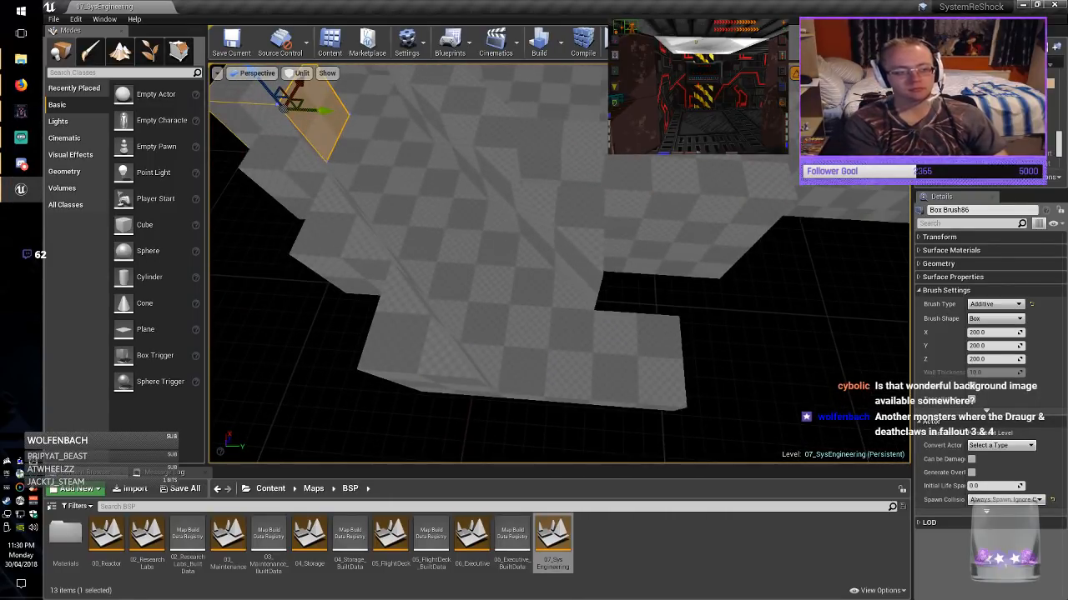
alt+drag(302, 102, 657, 243)
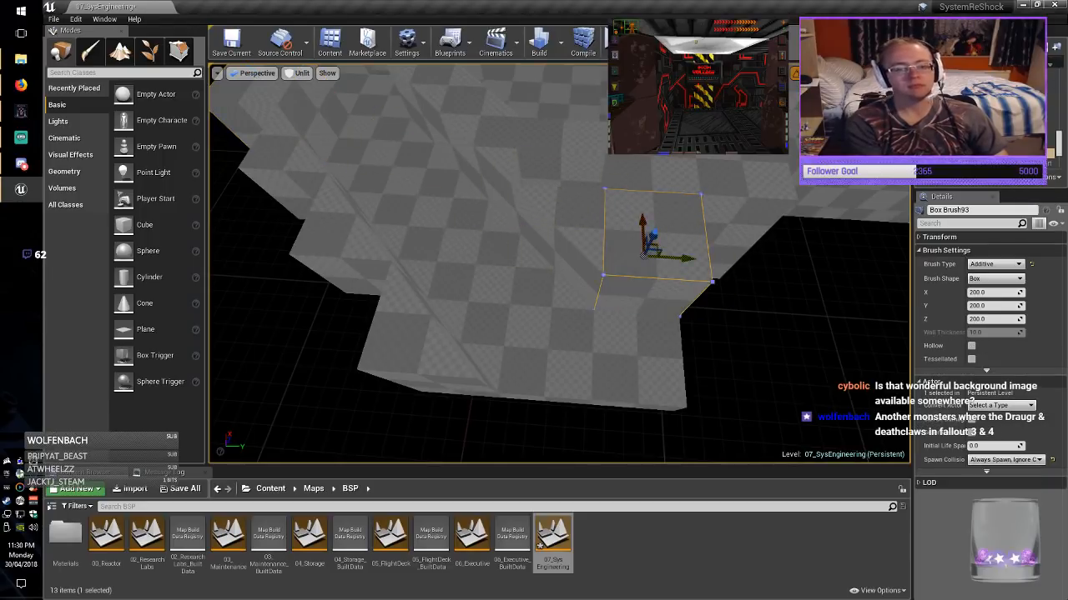
mouse_move(658, 243)
right_down()
mouse_move(709, 280)
mouse_move(696, 305)
right_up()
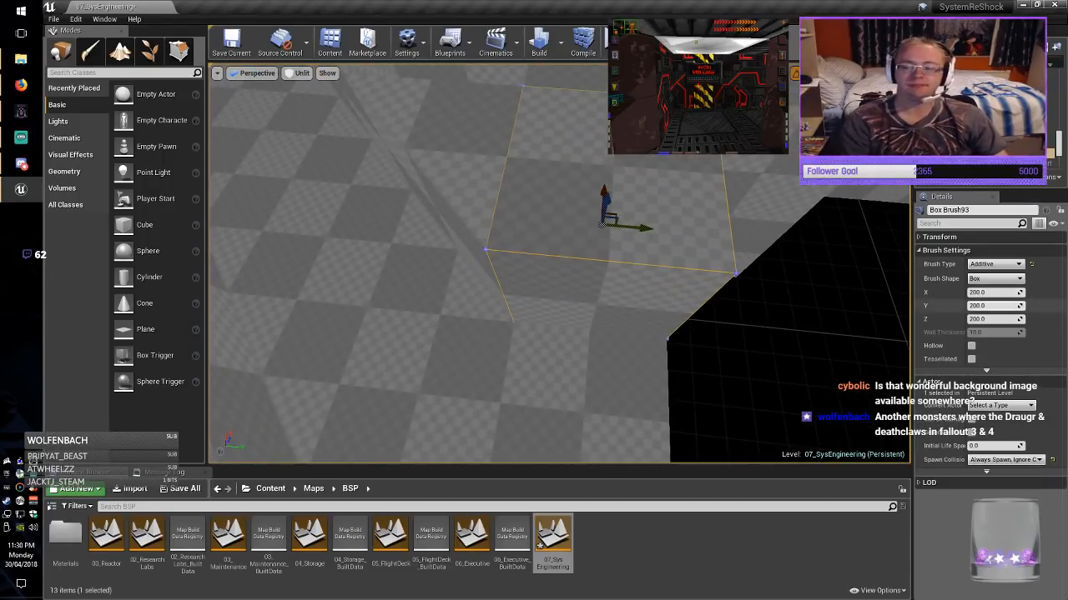
Set the duplicated block's X size to 100 and move it flush against the end floor's edge.
click(987, 306)
click(987, 293)
key(Return)
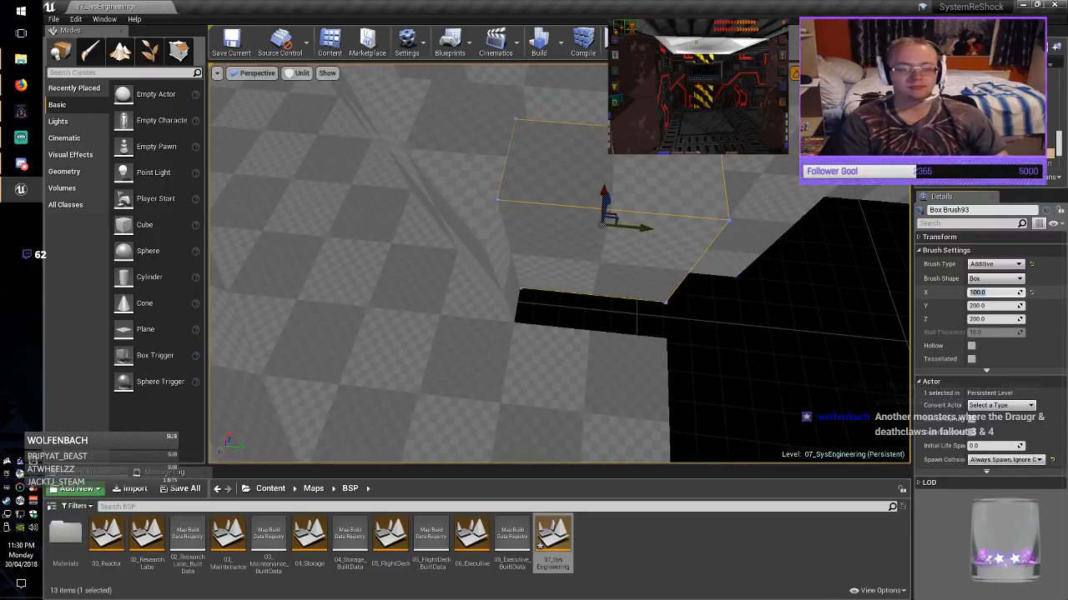
drag(604, 193, 605, 229)
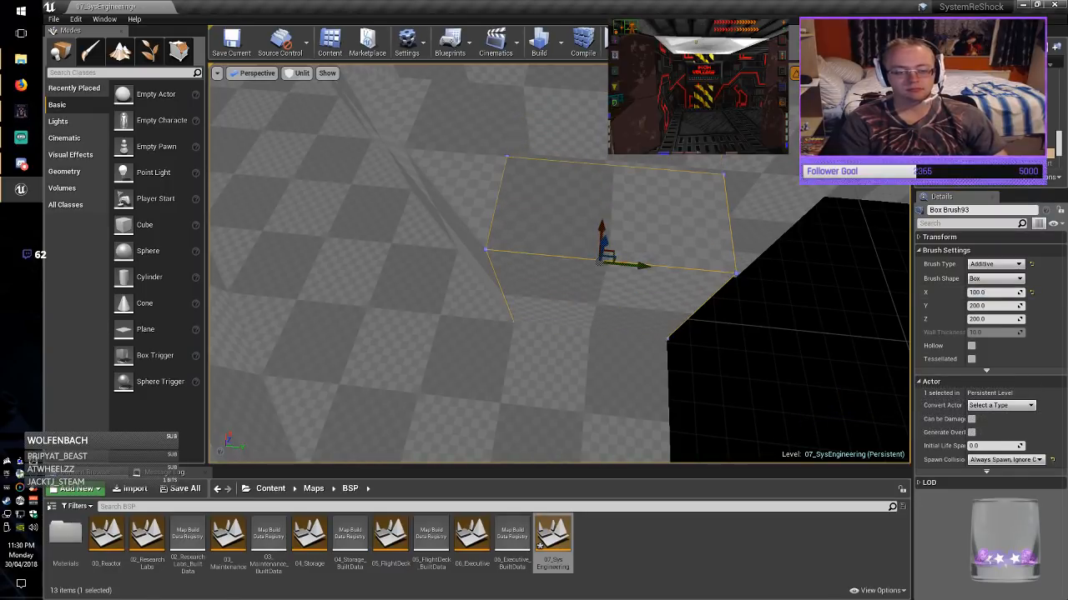
mouse_move(612, 224)
right_down()
mouse_move(616, 250)
mouse_move(621, 242)
mouse_move(608, 234)
right_up()
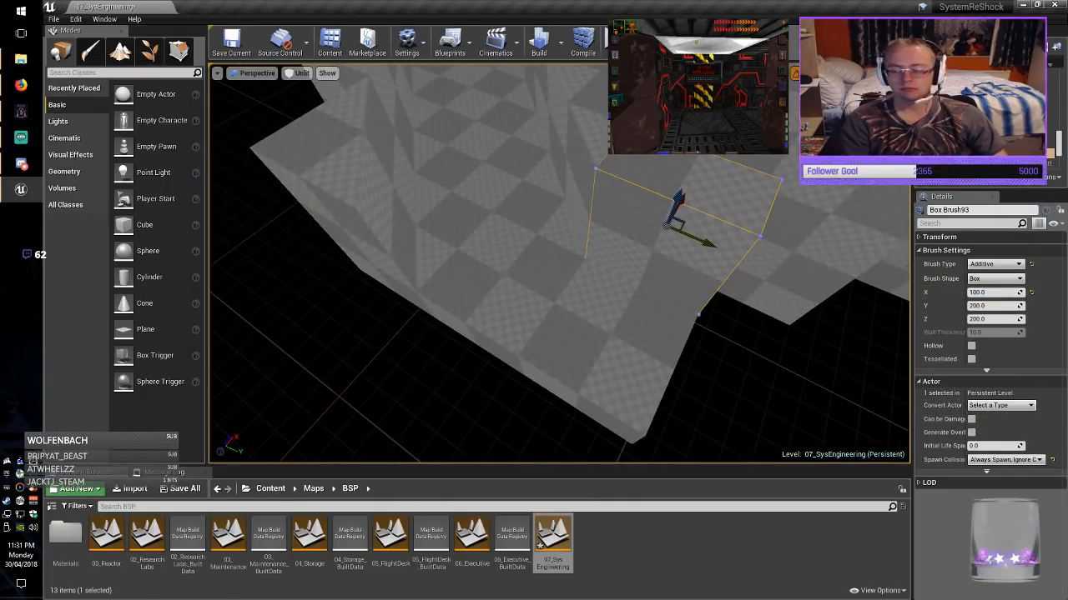
Duplicate the 100 × 200 × 200 block to the opposite edge of the end floor and check the reference game.
mouse_move(681, 226)
alt+mouse_down()
mouse_move(474, 340)
mouse_move(446, 324)
alt+mouse_up()
mouse_move(446, 323)
right_down()
mouse_move(367, 317)
mouse_move(389, 327)
right_up()
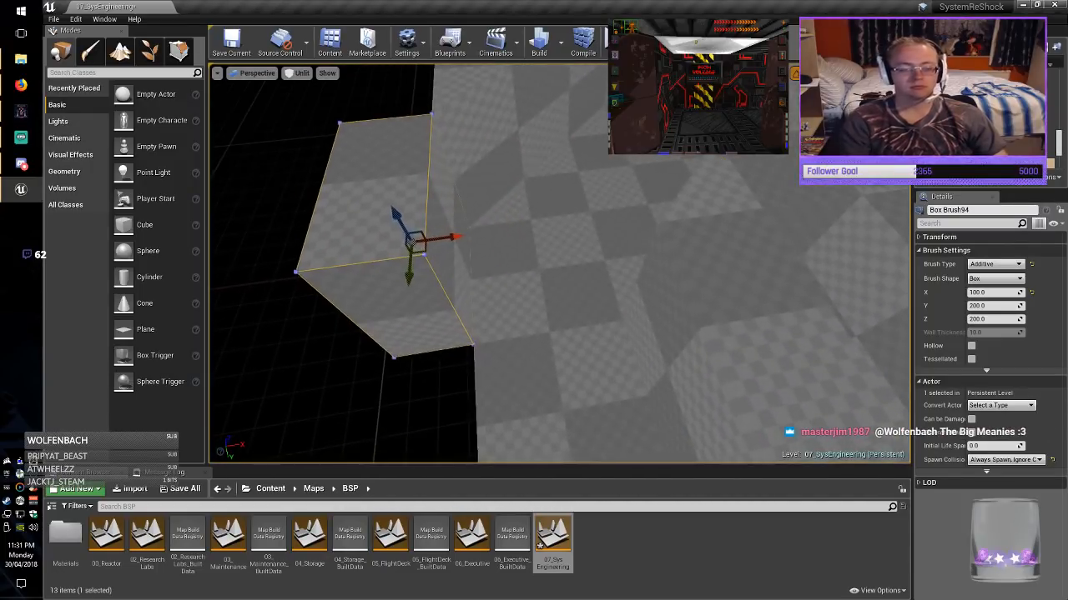
key(alt+Tab)
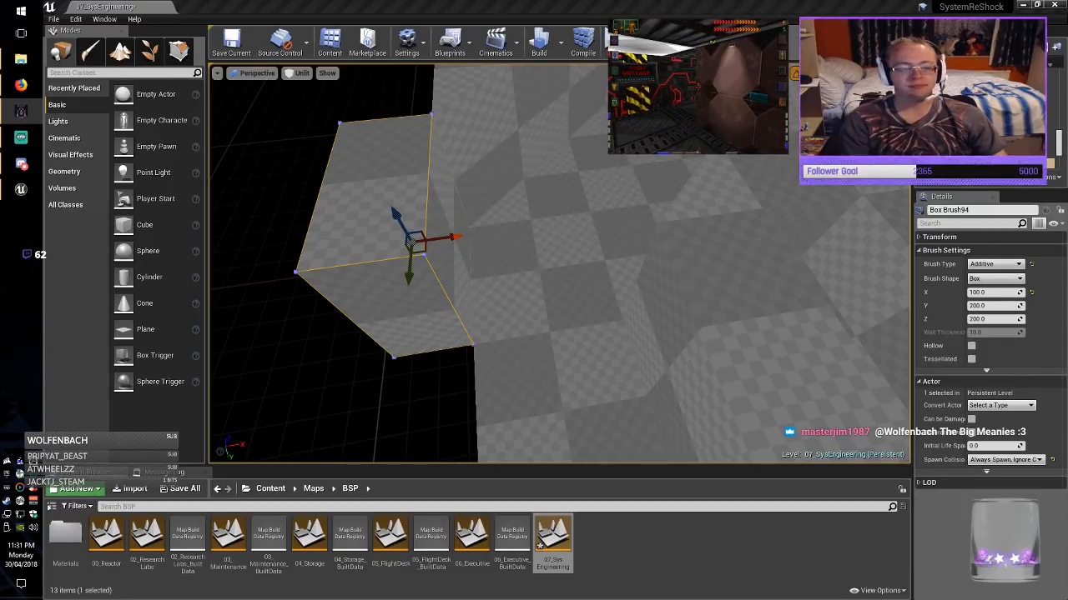
Set the X size of the block on the floor's outer edge to 200.
right_drag(559, 263, 509, 292)
click(984, 293)
key(Home)
key(Delete)
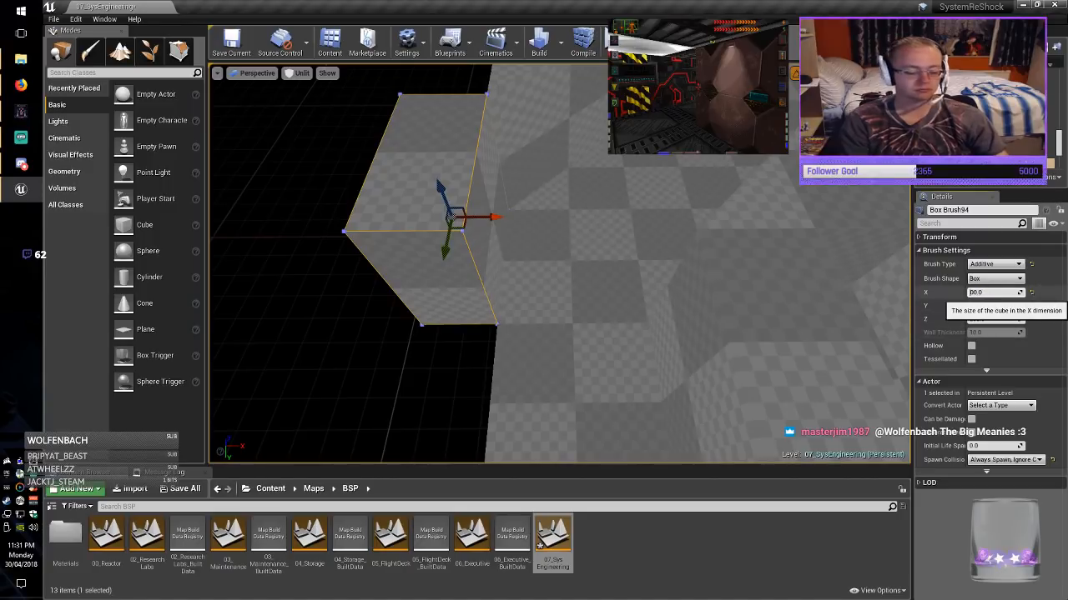
text(2)
key(Return)
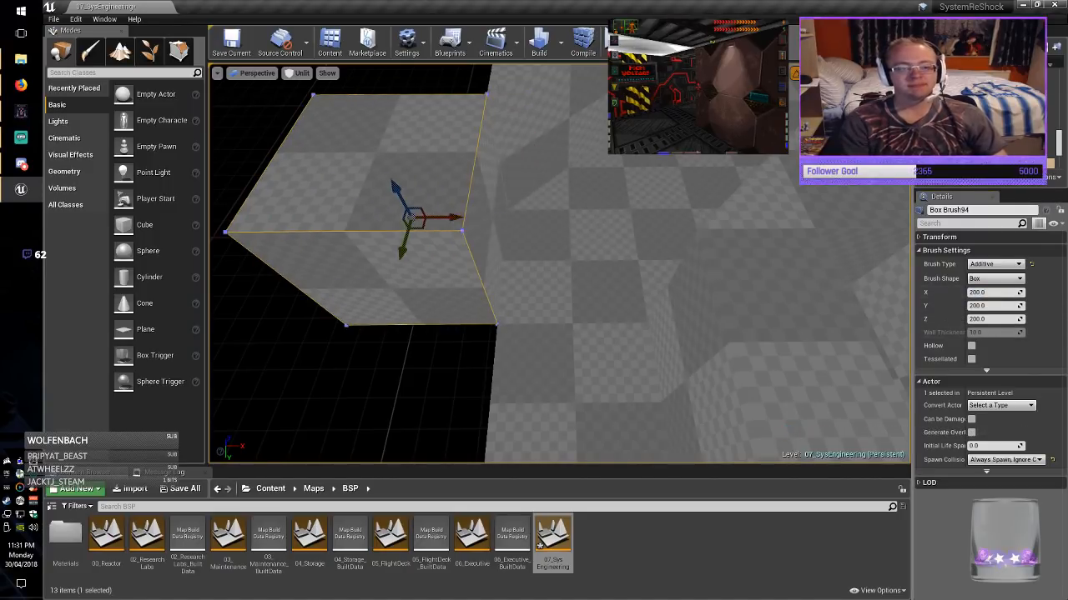
Duplicate the 200 × 200 × 200 block to the floor's end, set its Y size to 100, and move it flush with the floor.
mouse_move(559, 263)
right_down()
mouse_move(325, 271)
mouse_move(384, 258)
mouse_move(365, 274)
right_up()
mouse_move(712, 248)
alt+mouse_down()
mouse_move(400, 339)
mouse_move(367, 327)
alt+mouse_up()
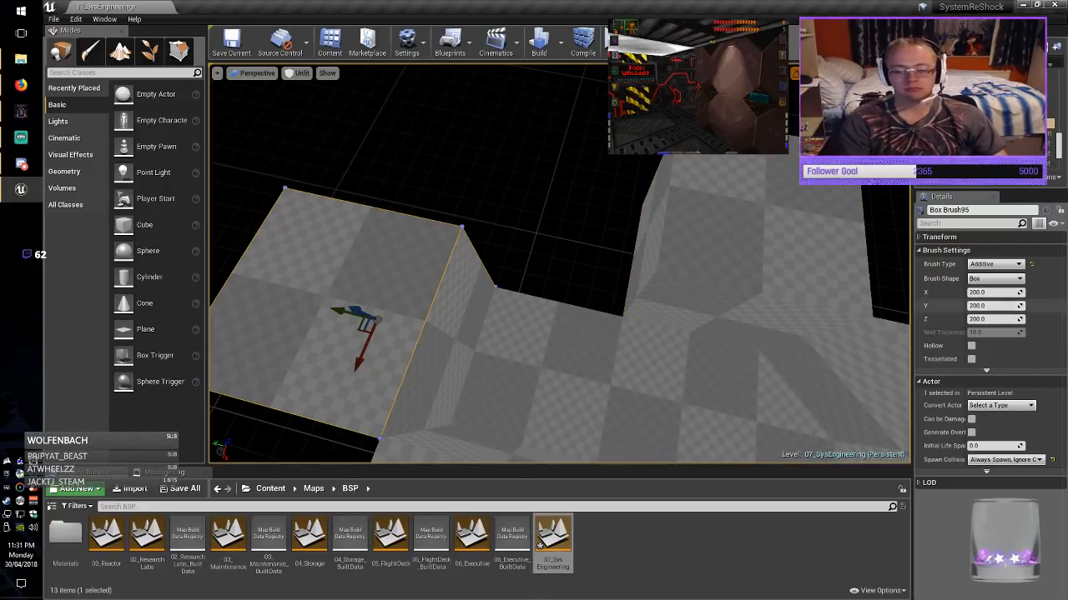
key(Return)
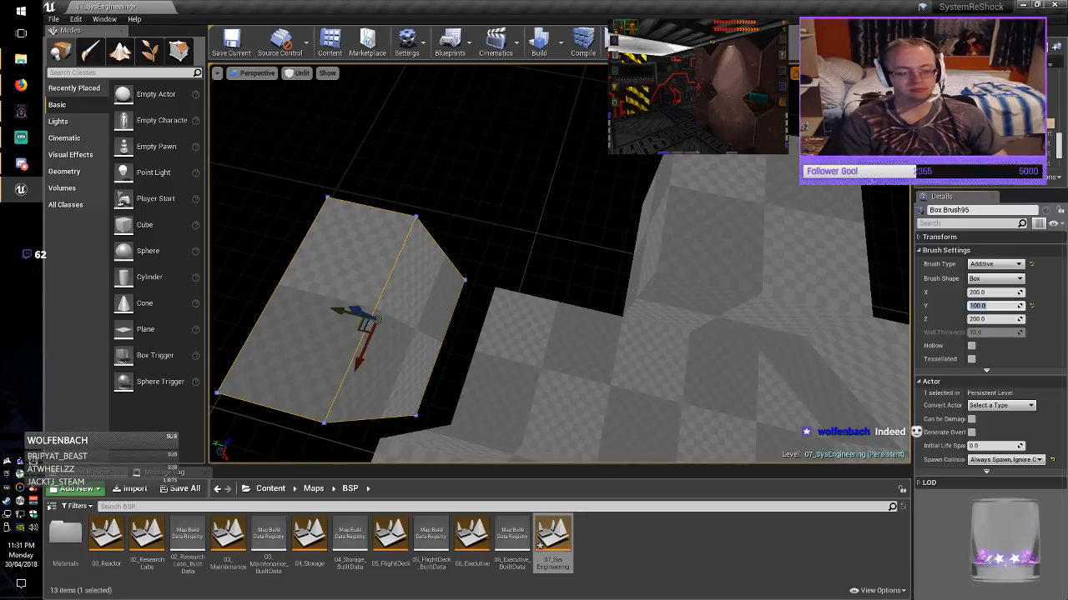
drag(366, 321, 405, 328)
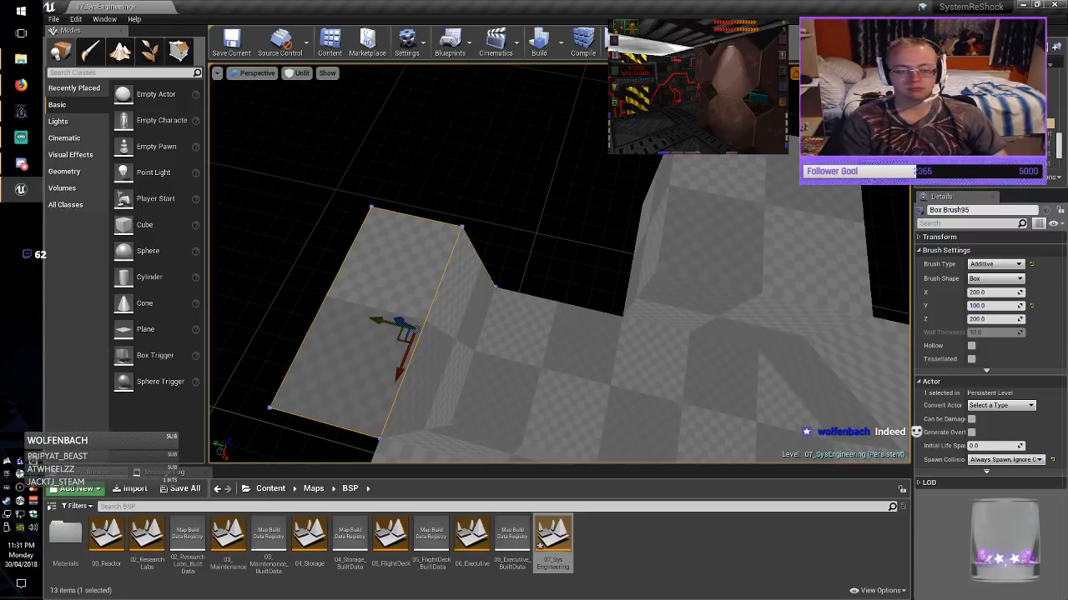
right_drag(409, 328, 287, 284)
Save the map and deselect the 200 × 100 × 200 end block.
click(232, 44)
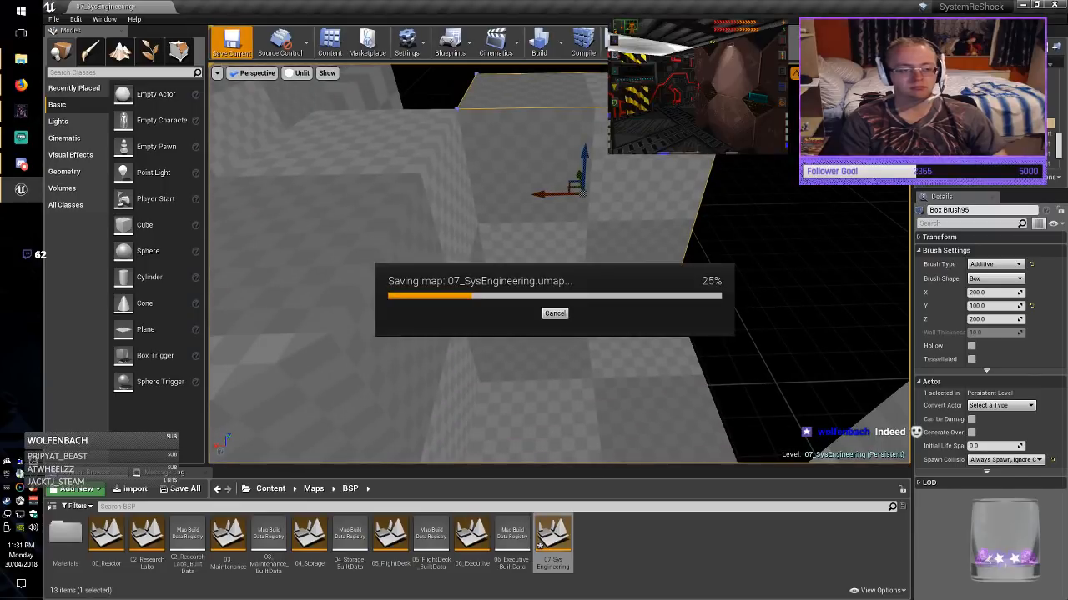
mouse_move(400, 250)
right_down()
mouse_move(417, 200)
mouse_move(409, 221)
right_up()
key(Escape)
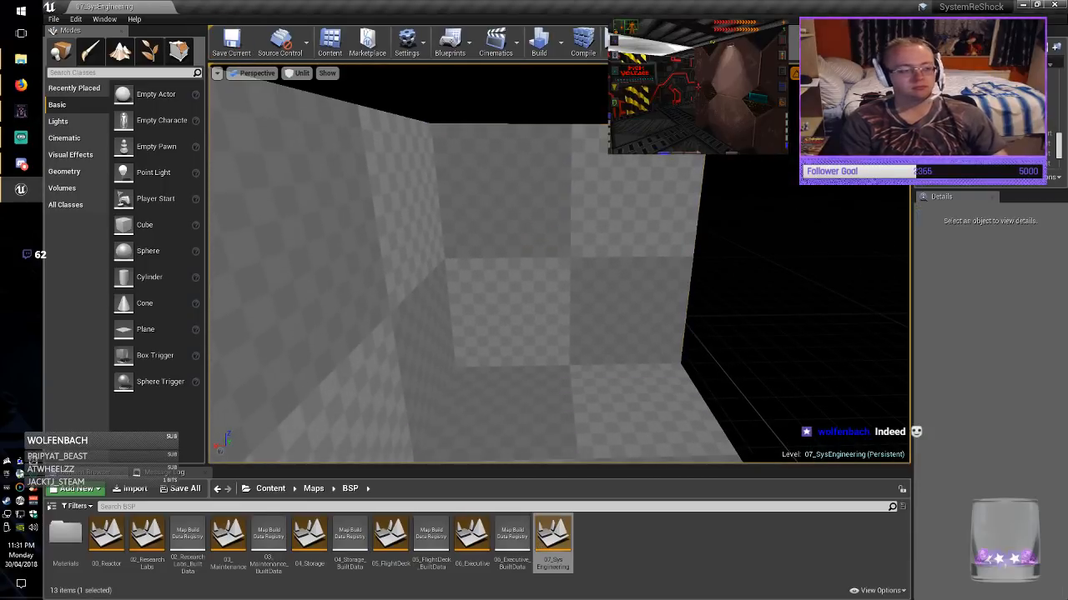
Place a Text Render actor on the end block's face and set its text to HIGH VOLTAGE.
text(text)
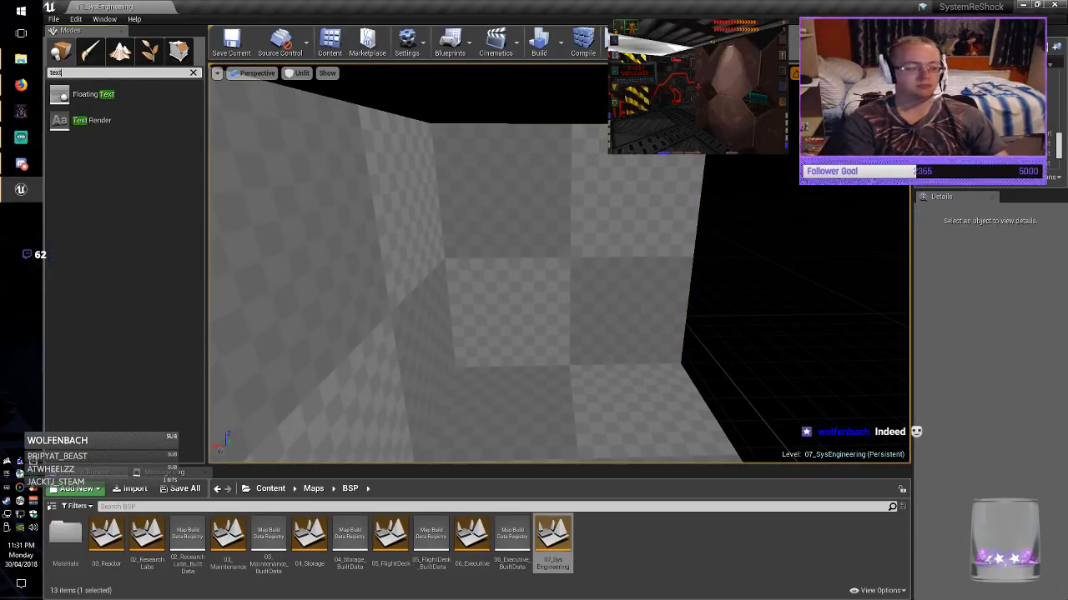
drag(83, 121, 537, 202)
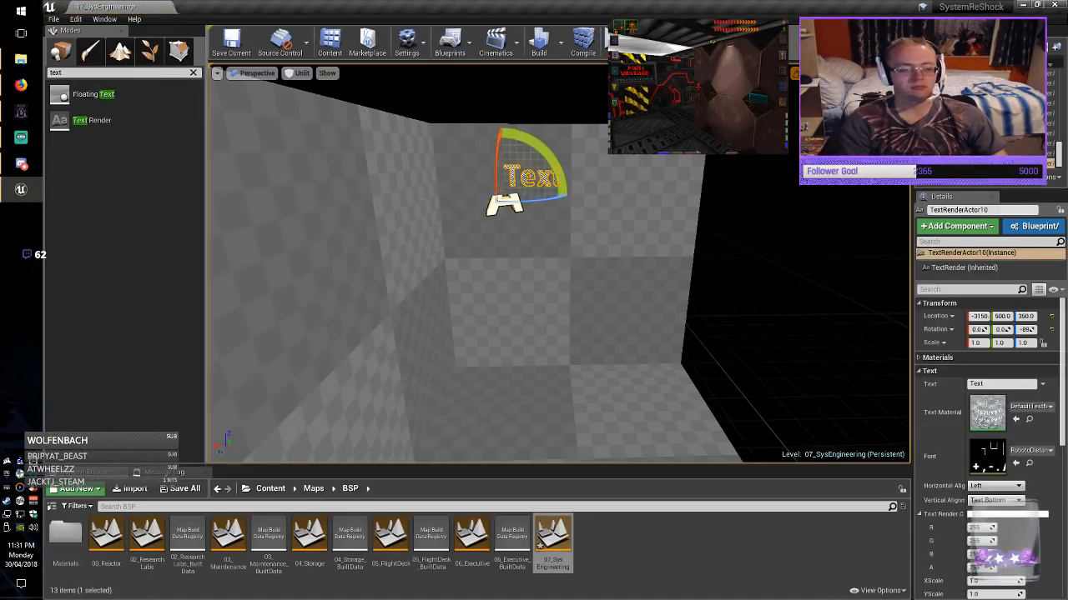
key(space)
drag(534, 292, 547, 225)
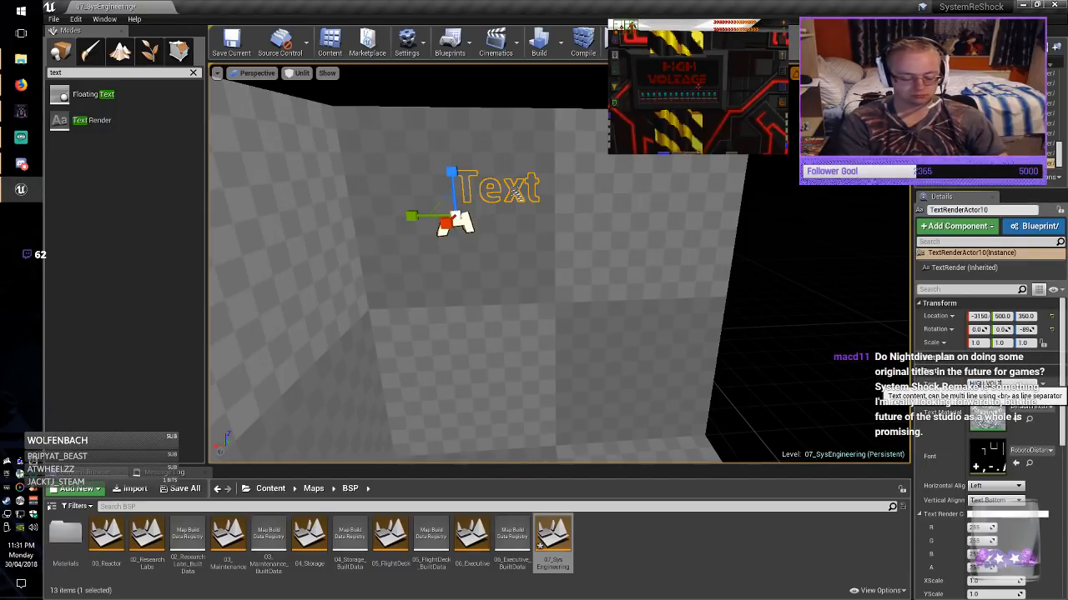
key(Return)
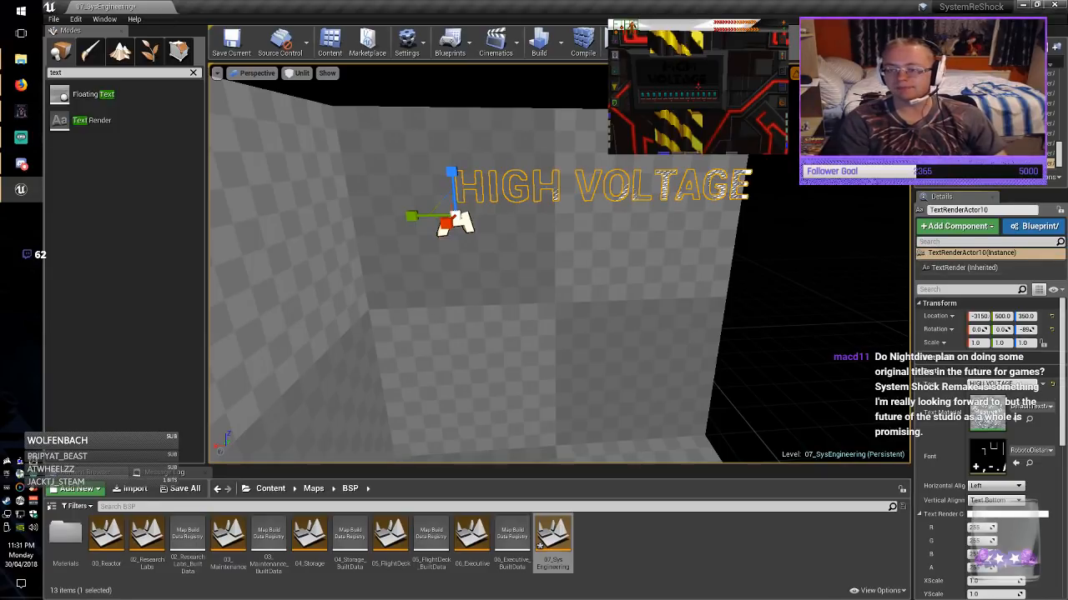
Align the HIGH VOLTAGE label parallel to the end block's face and shift it sideways to fit within the block's width.
right_drag(559, 284, 541, 267)
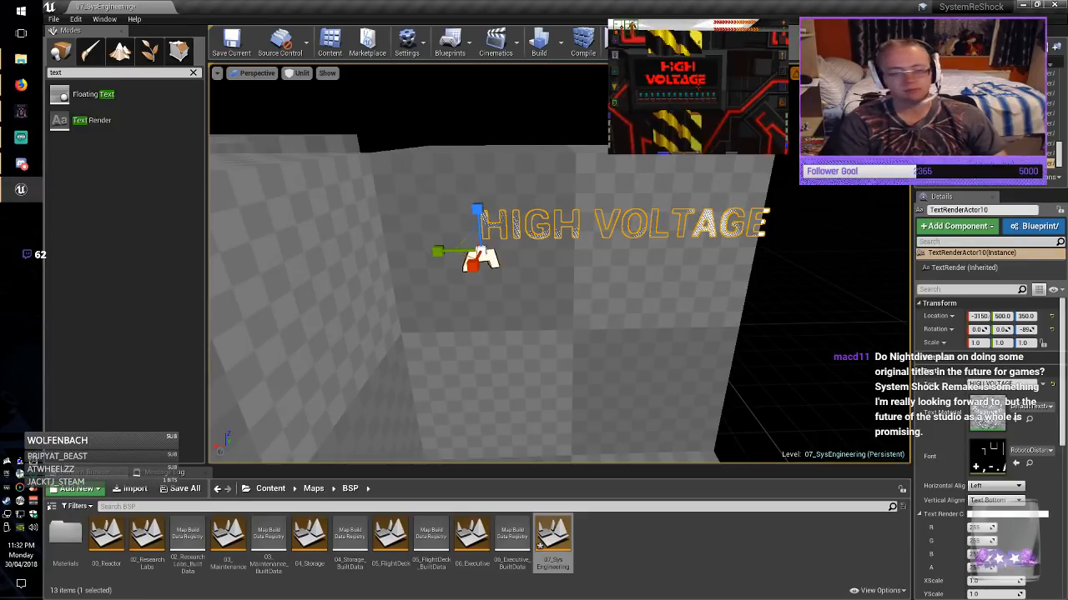
mouse_move(541, 267)
right_down()
mouse_move(554, 269)
mouse_move(569, 239)
mouse_move(552, 275)
mouse_move(554, 262)
right_up()
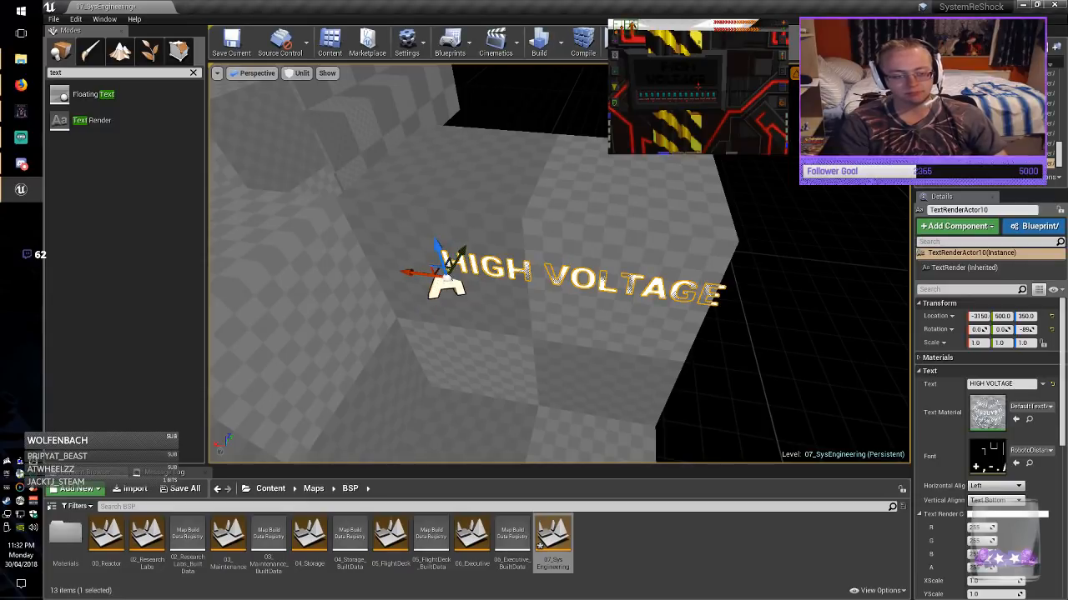
click(551, 317)
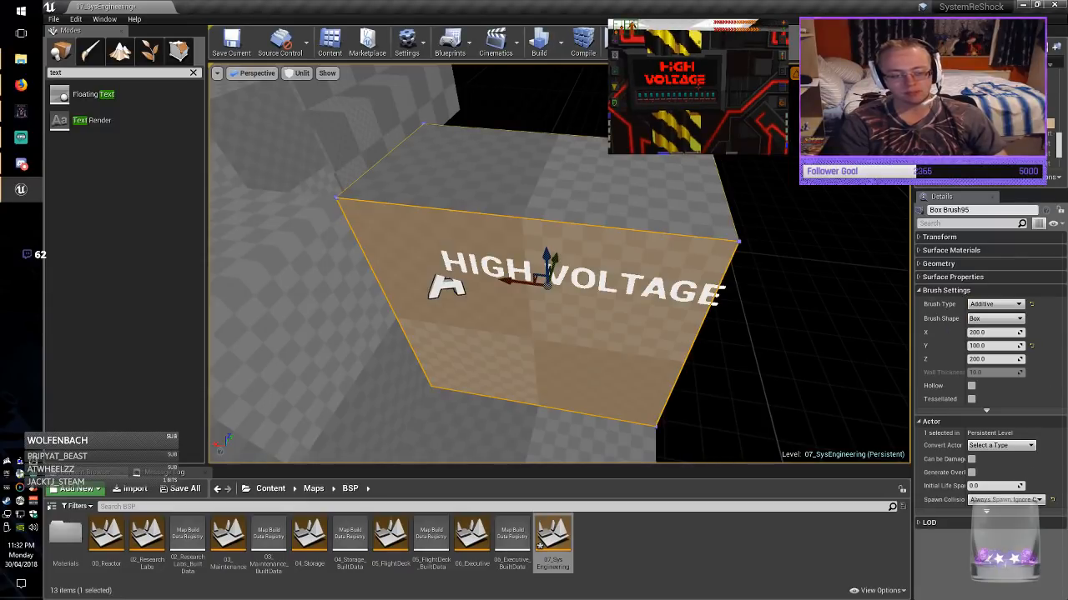
click(604, 282)
drag(416, 274, 369, 265)
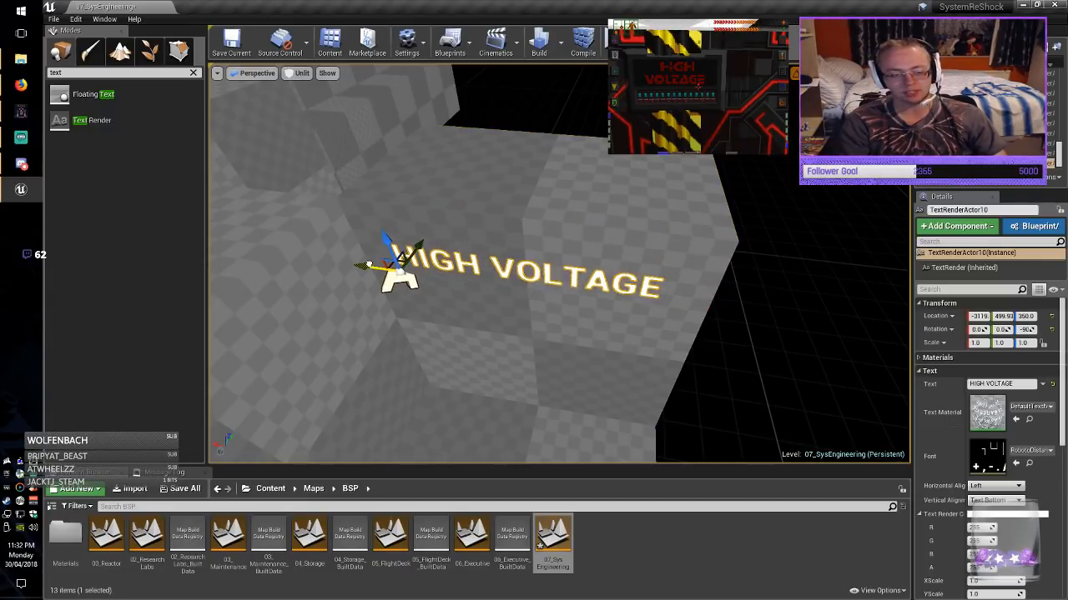
mouse_move(369, 265)
right_down()
mouse_move(333, 283)
mouse_move(321, 271)
mouse_move(355, 263)
right_up()
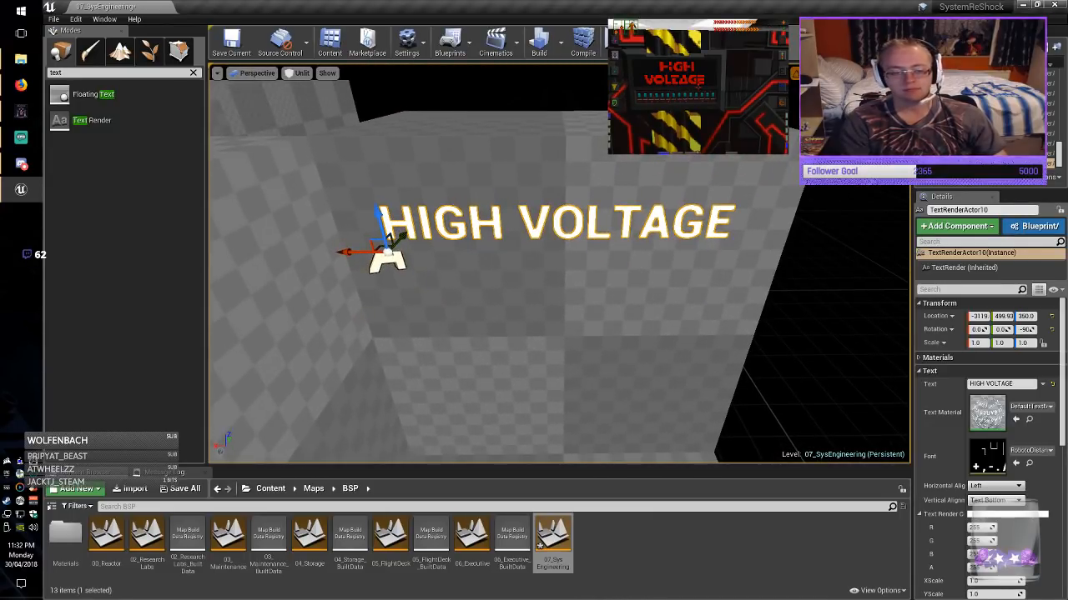
Shorten the label's text to HIGH and move it to the middle of the block's face.
drag(1014, 385, 986, 384)
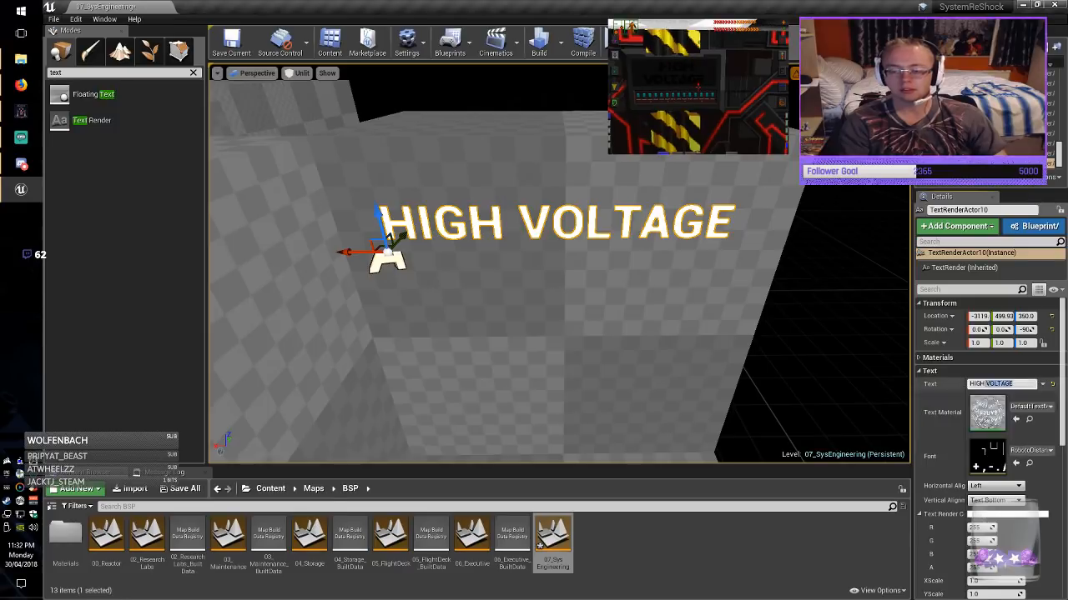
key(BackSpace)
key(Return)
drag(344, 252, 468, 254)
Duplicate the HIGH label just below itself, set the copy's text to VOLTAGE, and centre it under HIGH.
alt+drag(501, 213, 503, 252)
click(985, 384)
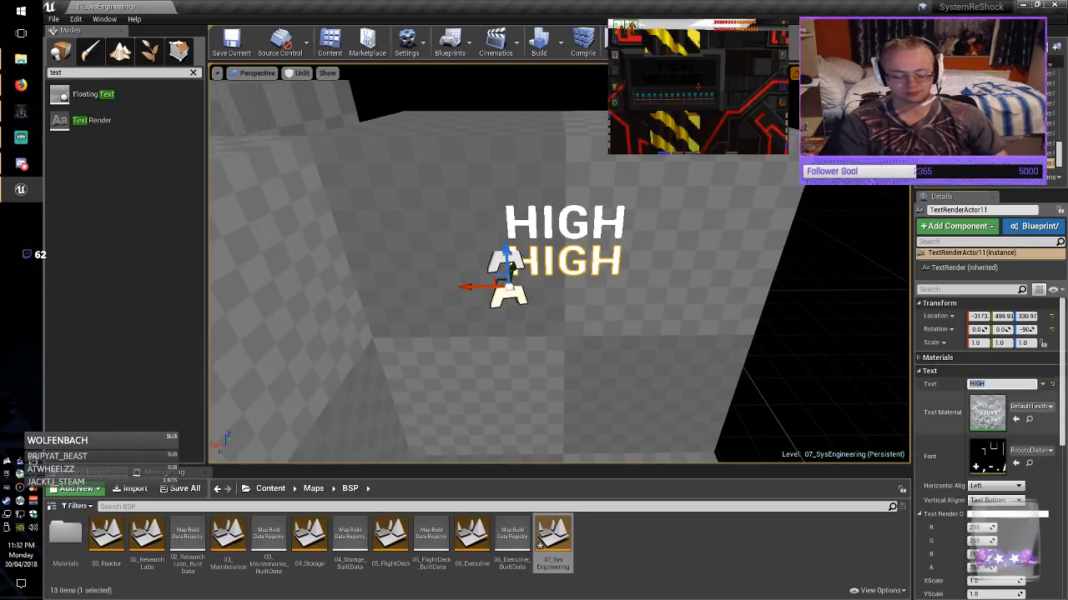
text(VOLTAGE)
key(Return)
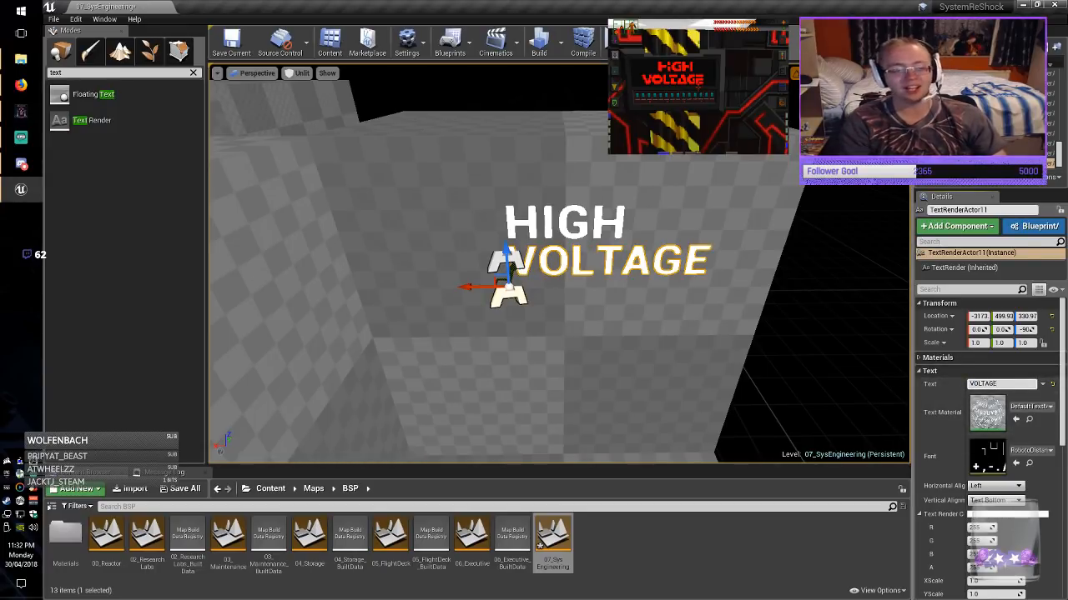
drag(467, 286, 428, 287)
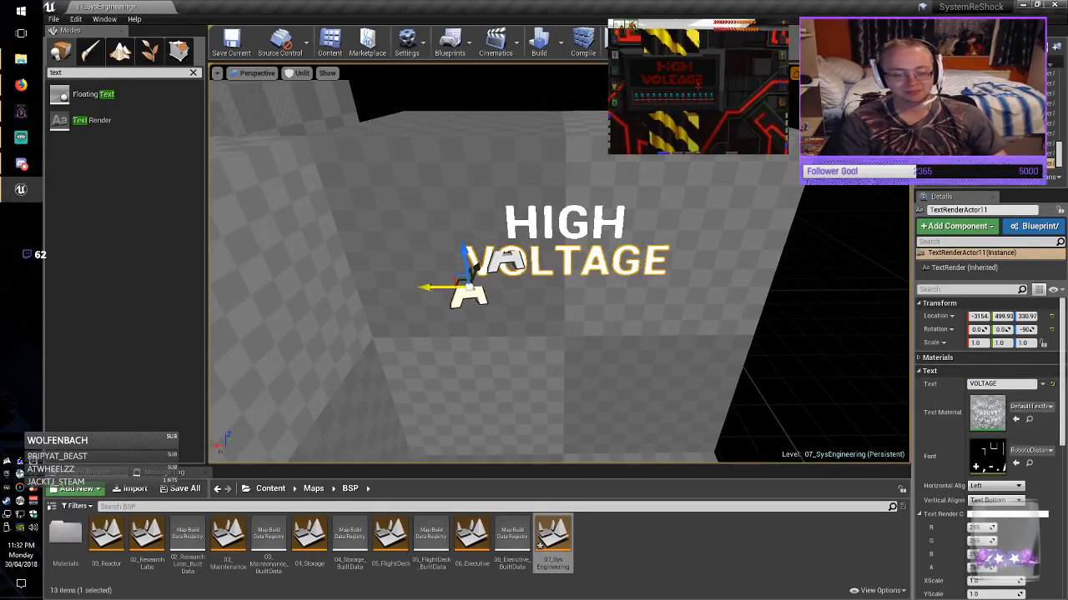
Save the map, and minimise the editor to show the desktop before restoring it.
key(Escape)
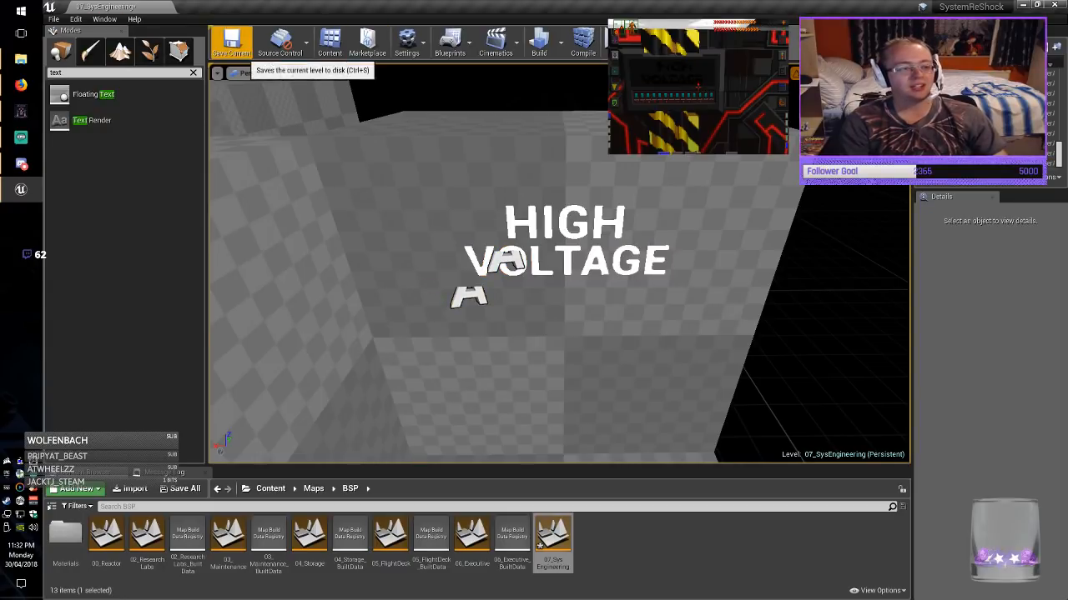
click(231, 42)
click(1023, 5)
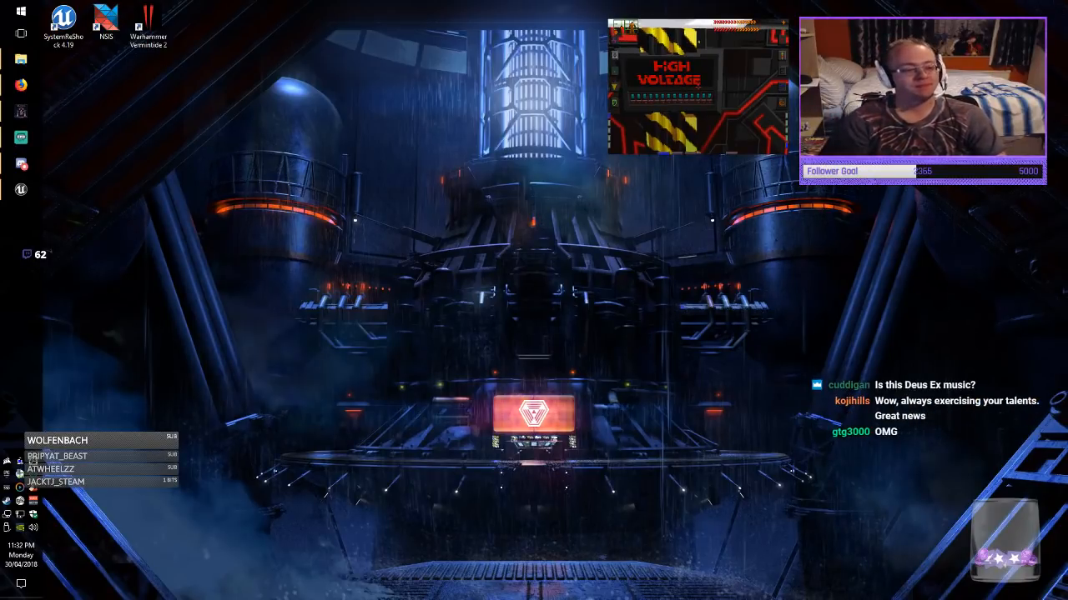
click(21, 190)
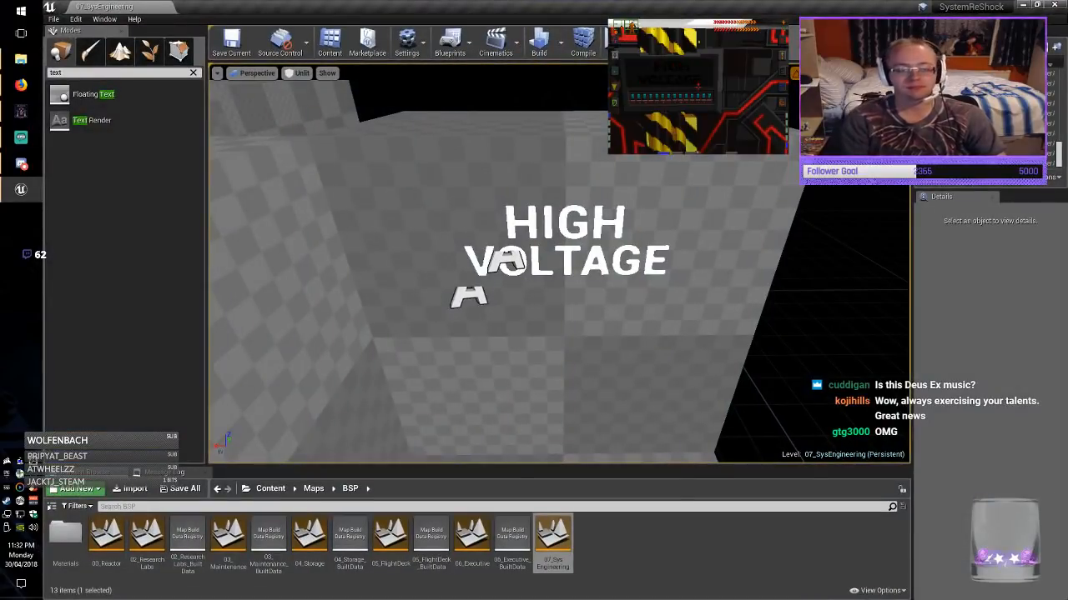
Colour the HIGH and VOLTAGE labels red by lowering their green and blue values, and save the current map.
click(503, 261)
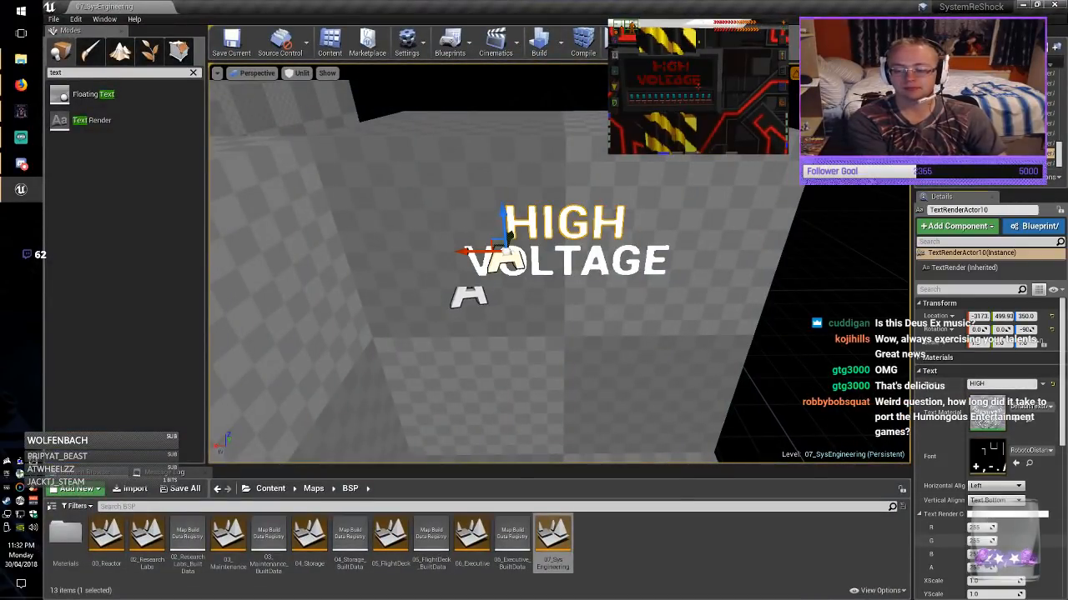
drag(978, 540, 942, 554)
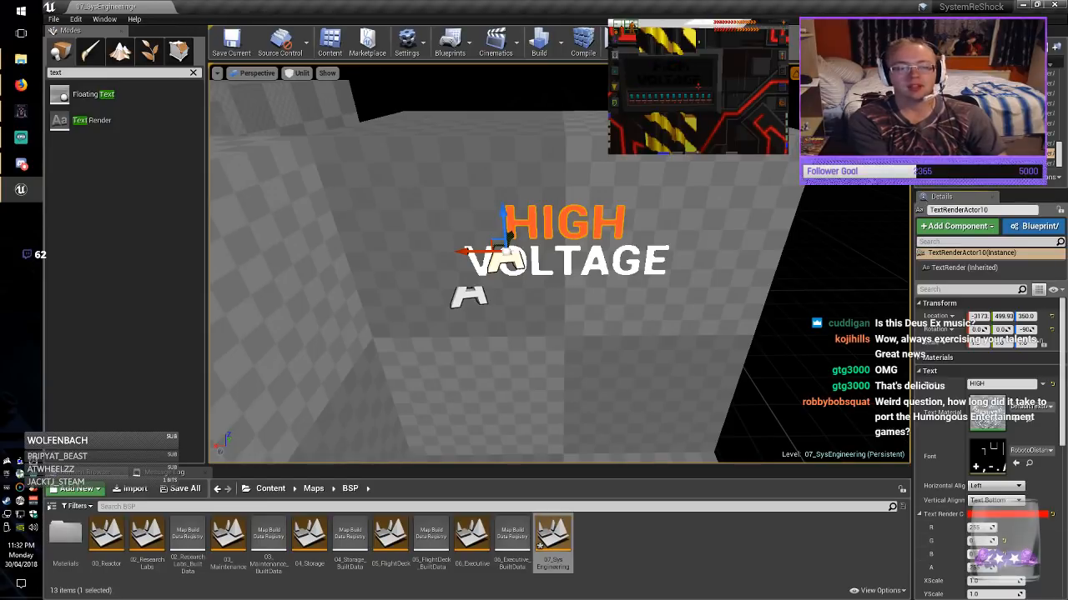
click(576, 262)
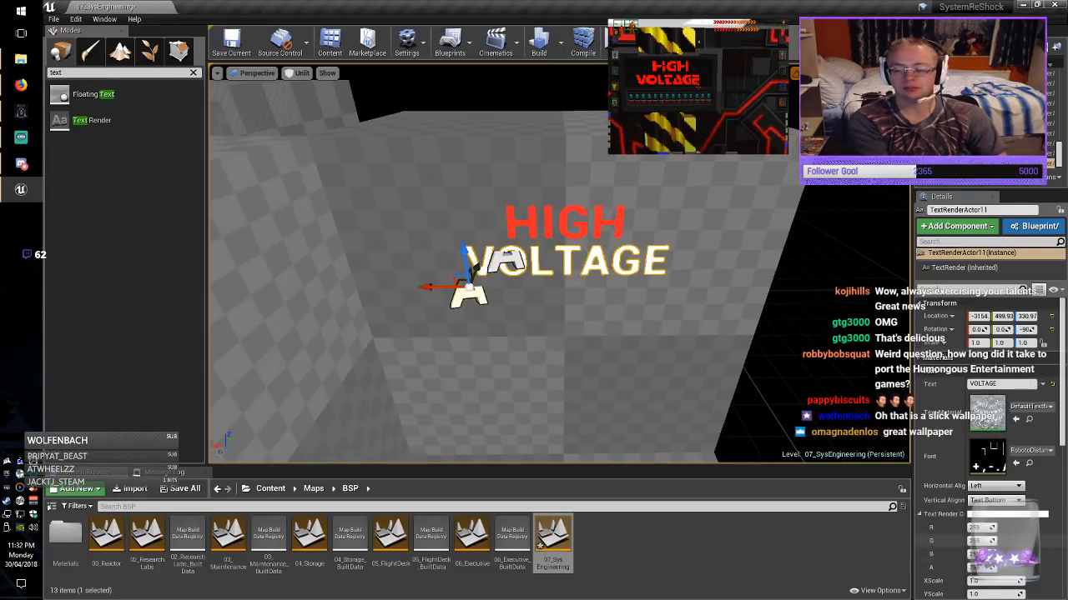
drag(977, 540, 943, 553)
key(Escape)
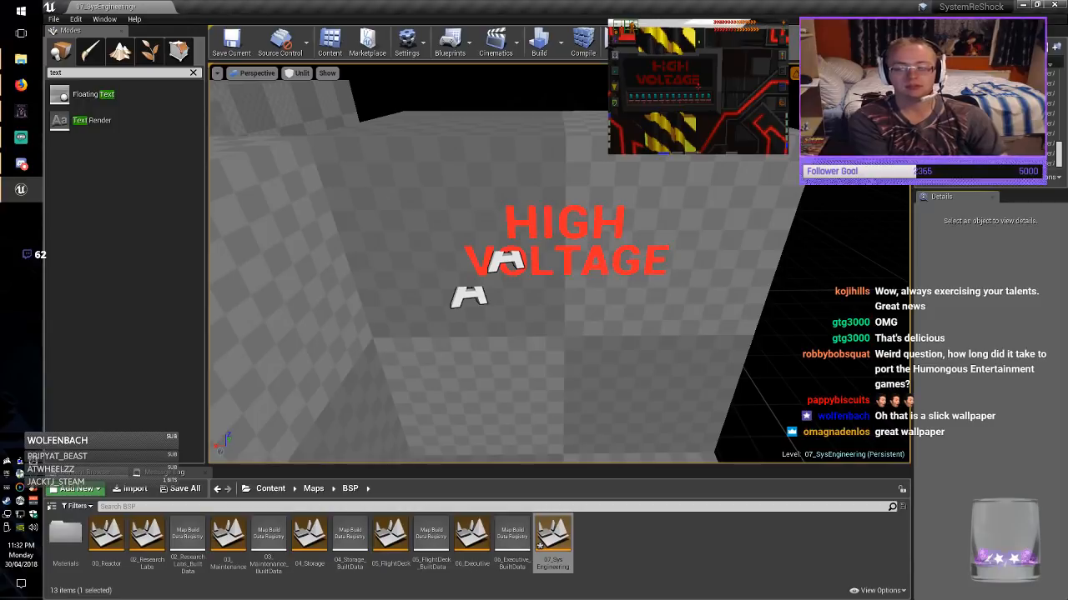
click(232, 43)
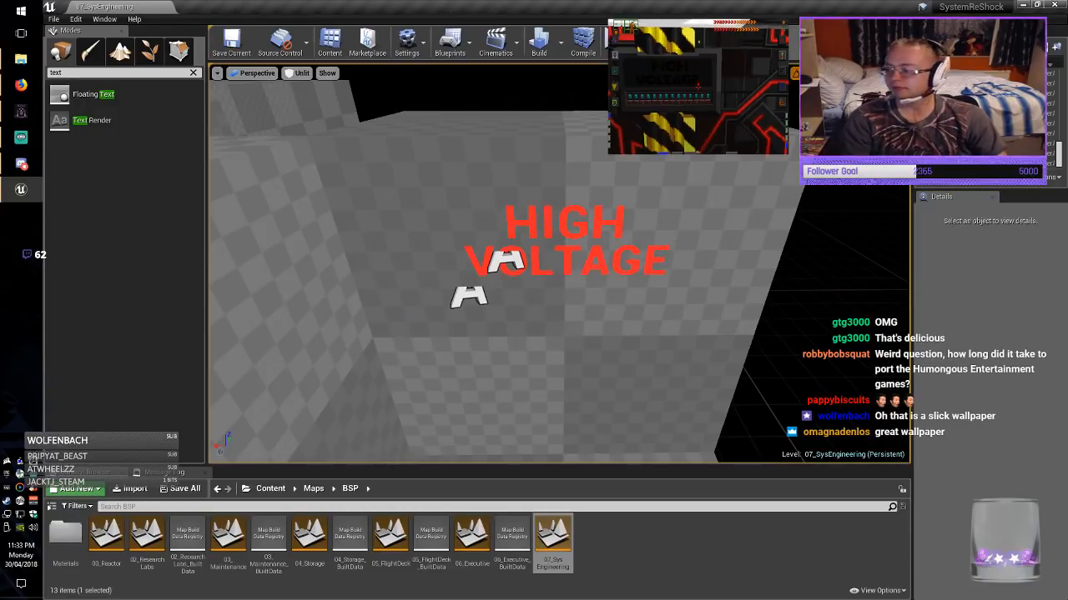
right_drag(400, 217, 533, 202)
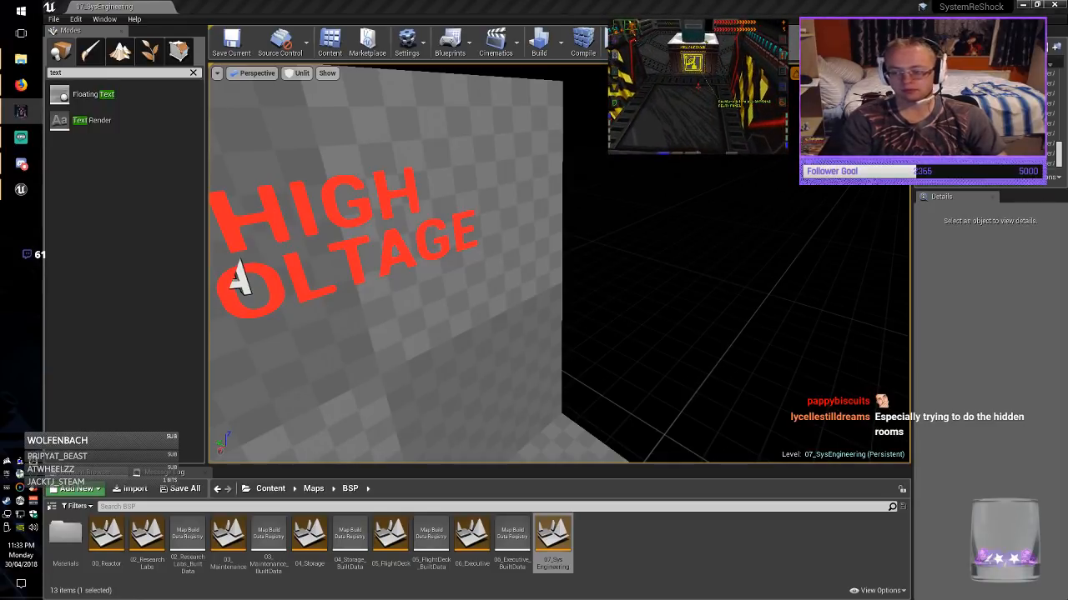
mouse_move(558, 308)
right_down()
mouse_move(492, 408)
mouse_move(501, 429)
mouse_move(567, 283)
mouse_move(550, 342)
mouse_move(557, 405)
right_up()
click(559, 309)
mouse_move(480, 319)
alt+mouse_down()
mouse_move(476, 310)
mouse_move(595, 209)
mouse_move(613, 213)
alt+mouse_up()
key(Delete)
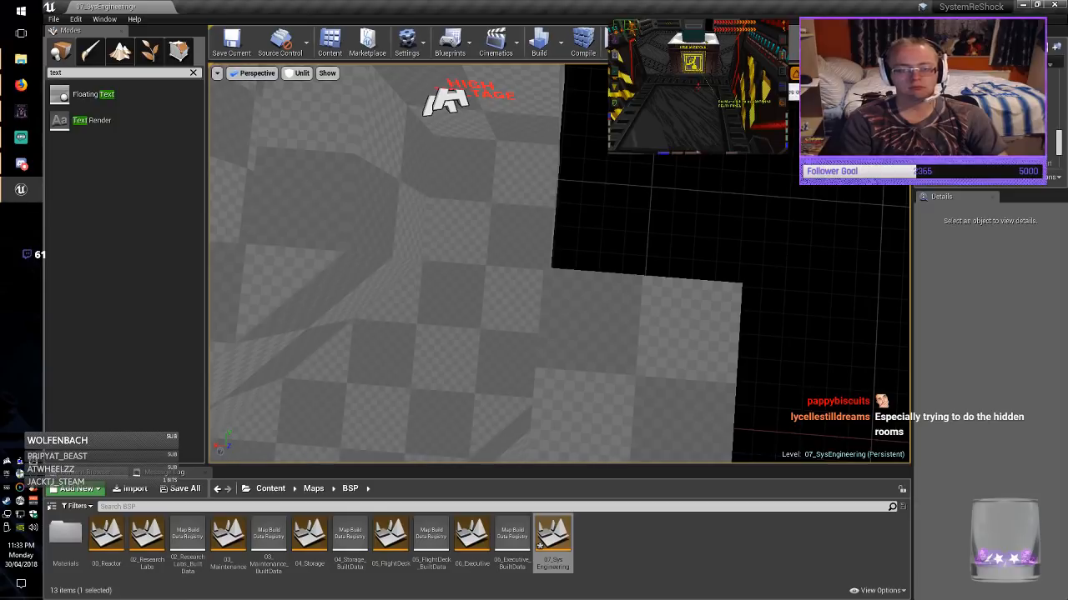
Duplicate the floor brush beside the label block, set the copy to X 1200 and Y 200, and move it out as a side corridor floor.
click(478, 315)
alt+drag(479, 316, 593, 190)
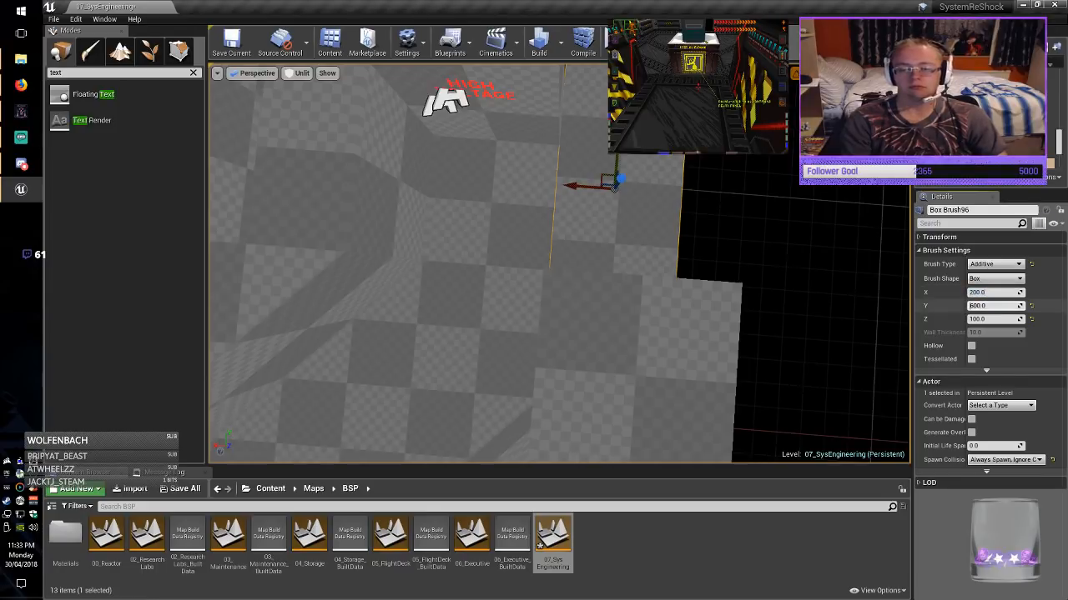
key(Return)
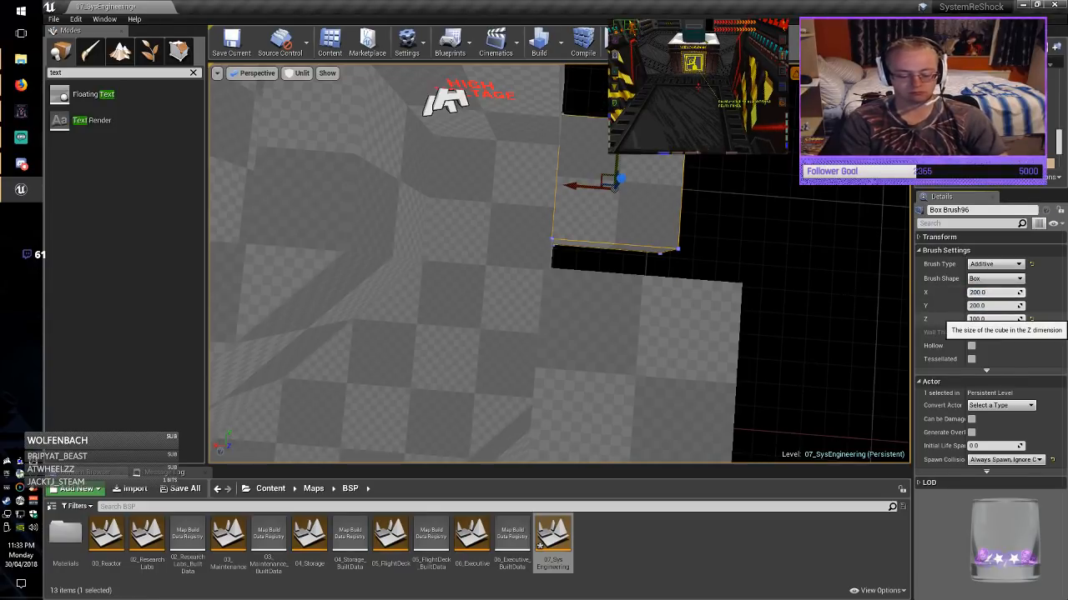
key(Return)
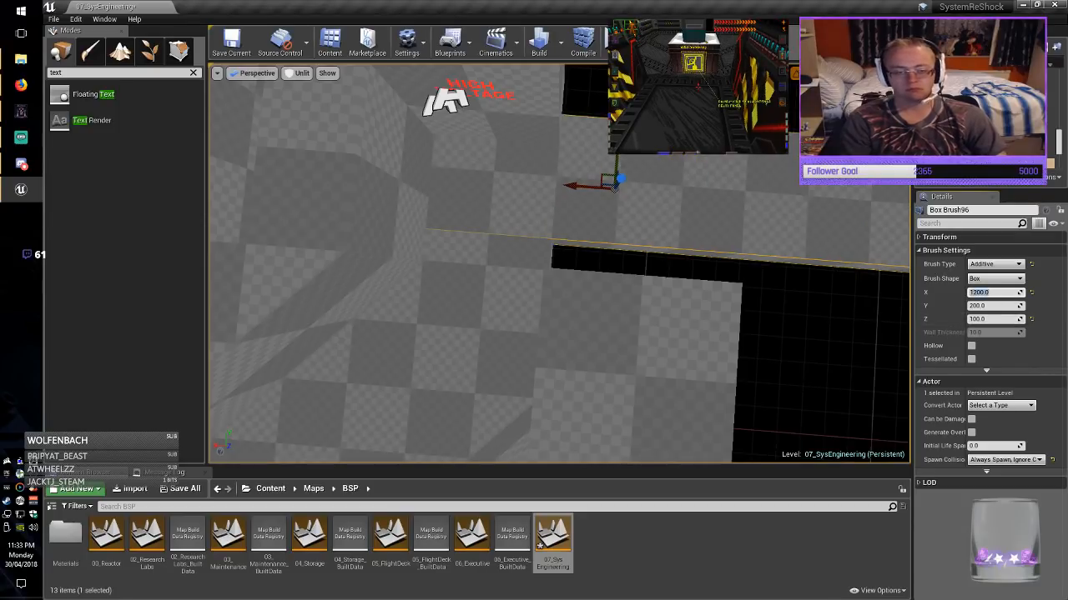
mouse_move(608, 179)
mouse_down()
mouse_move(706, 209)
mouse_move(879, 208)
mouse_move(879, 220)
mouse_up()
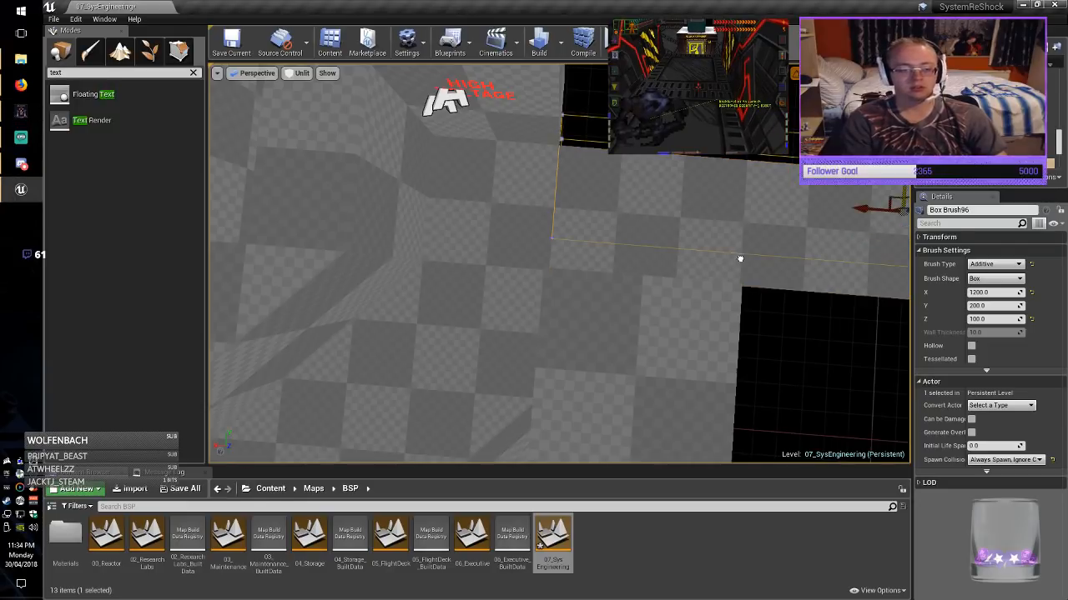
Shorten the side corridor floor to X 1000 and slide it back against the existing floor.
key(s)
key(d)
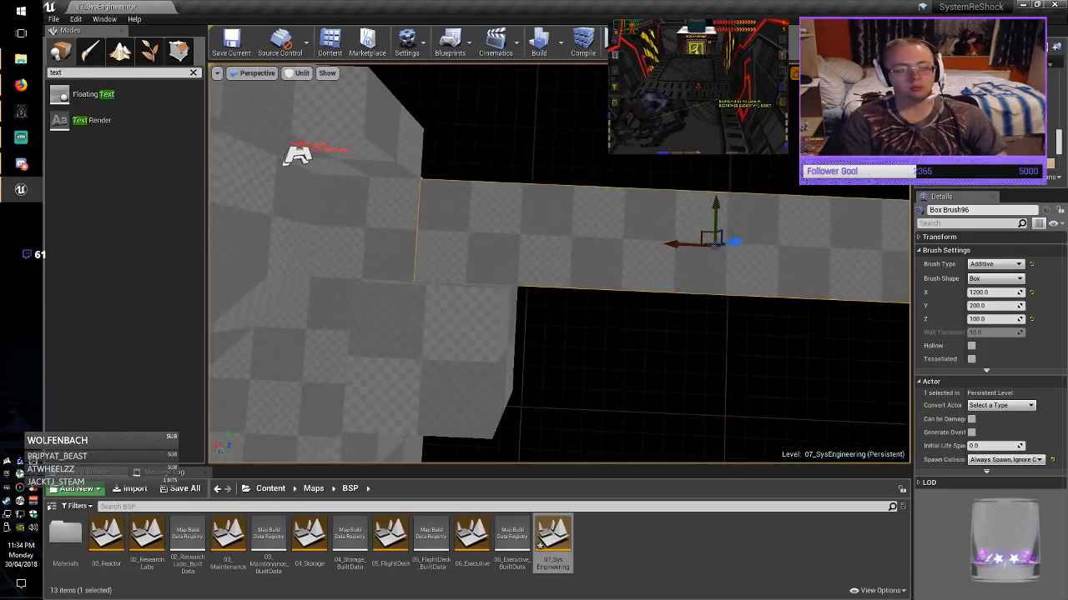
key(d)
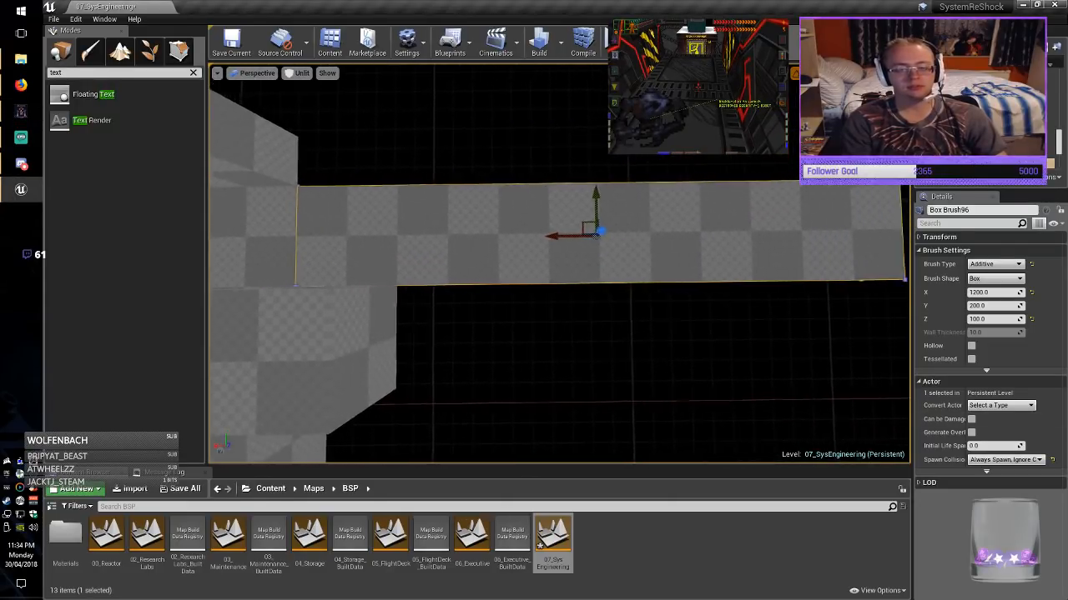
right_drag(583, 258, 576, 259)
click(584, 259)
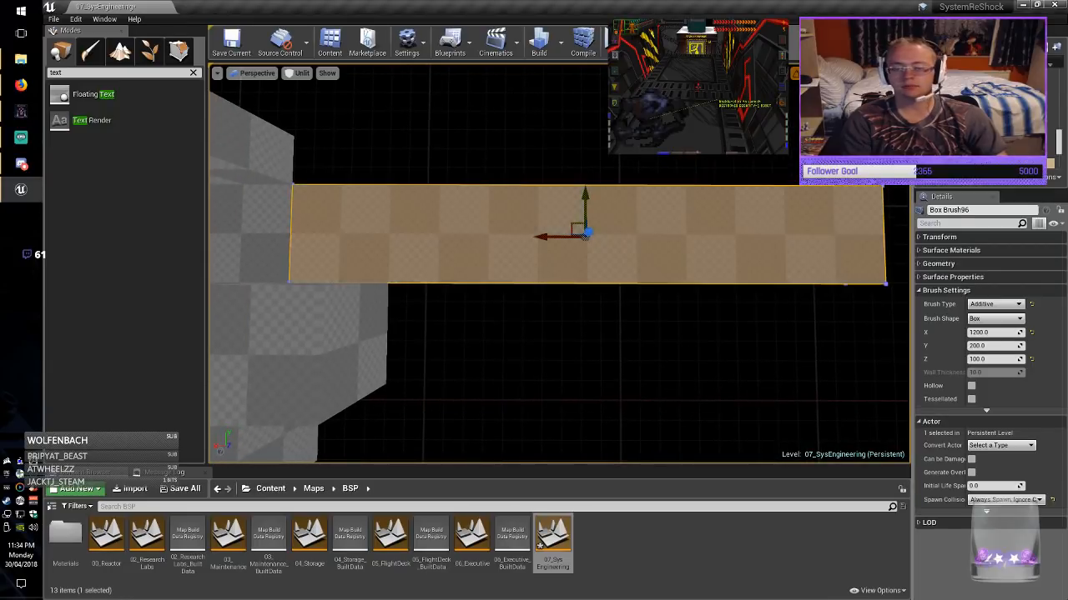
click(987, 333)
text(1000)
key(Return)
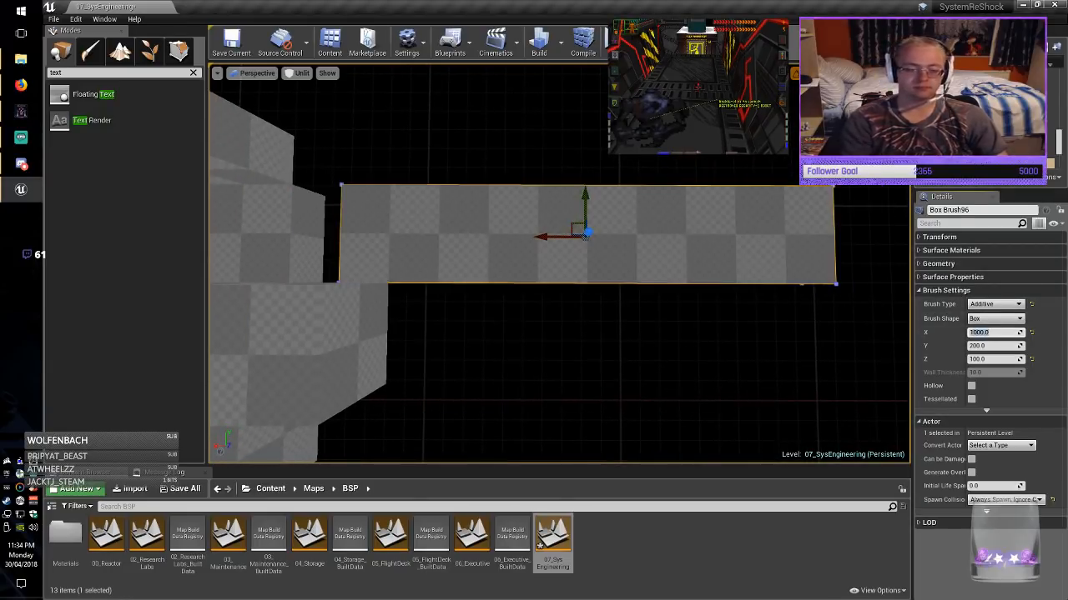
drag(544, 237, 497, 234)
key(Escape)
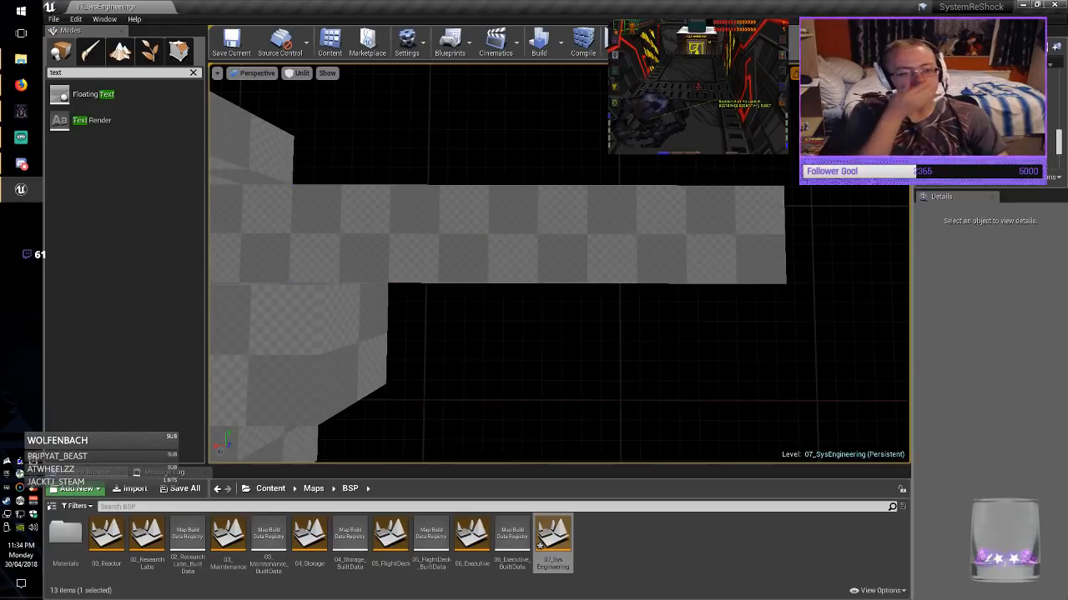
Lengthen the block behind the HIGH VOLTAGE labels to X 1000 and slide it along the side corridor as a wall.
key(a)
key(w)
mouse_move(497, 250)
right_down()
mouse_move(475, 236)
mouse_move(472, 247)
right_up()
click(321, 160)
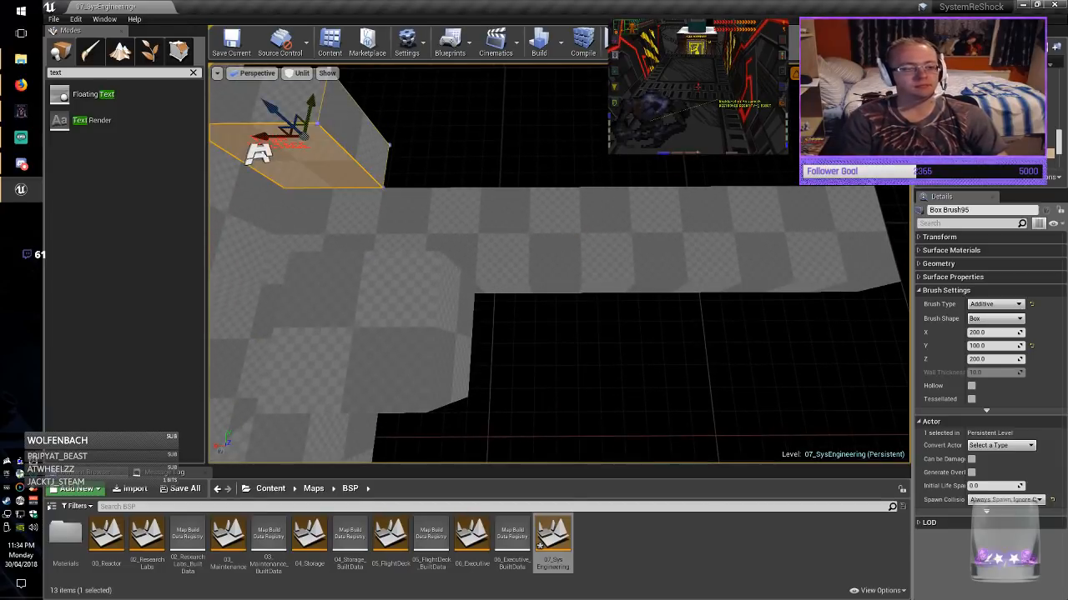
right_drag(321, 161, 300, 152)
key(d)
click(974, 333)
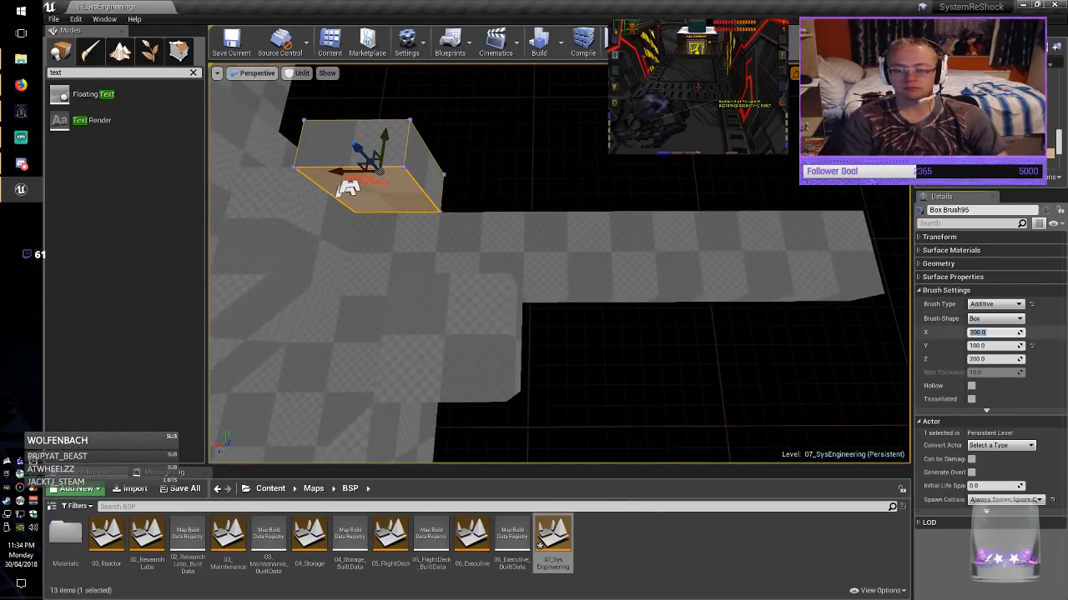
click(973, 333)
key(BackSpace)
text(10)
key(Return)
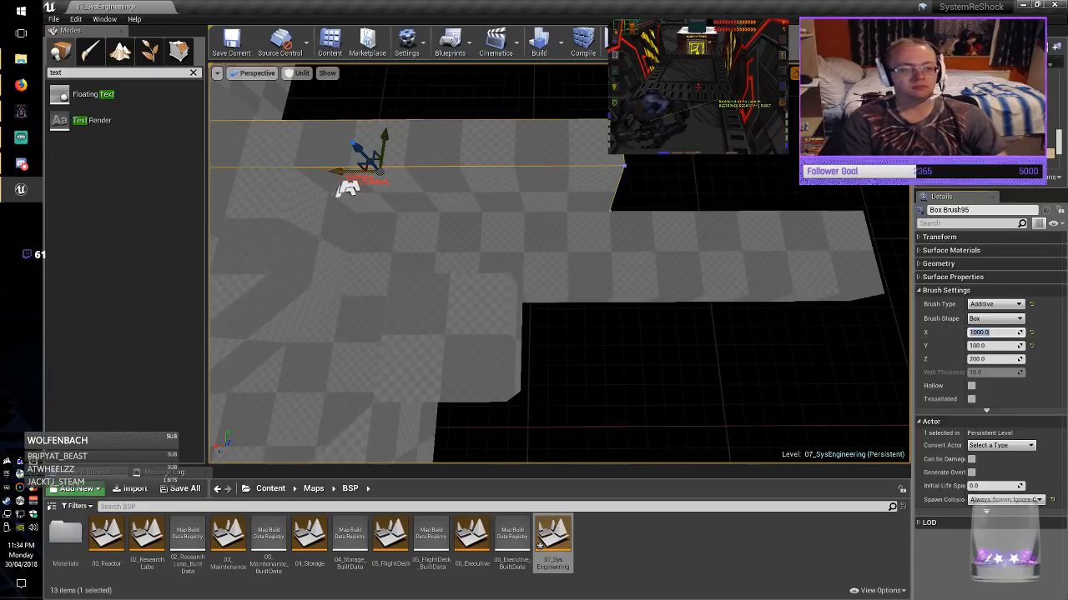
drag(358, 173, 559, 171)
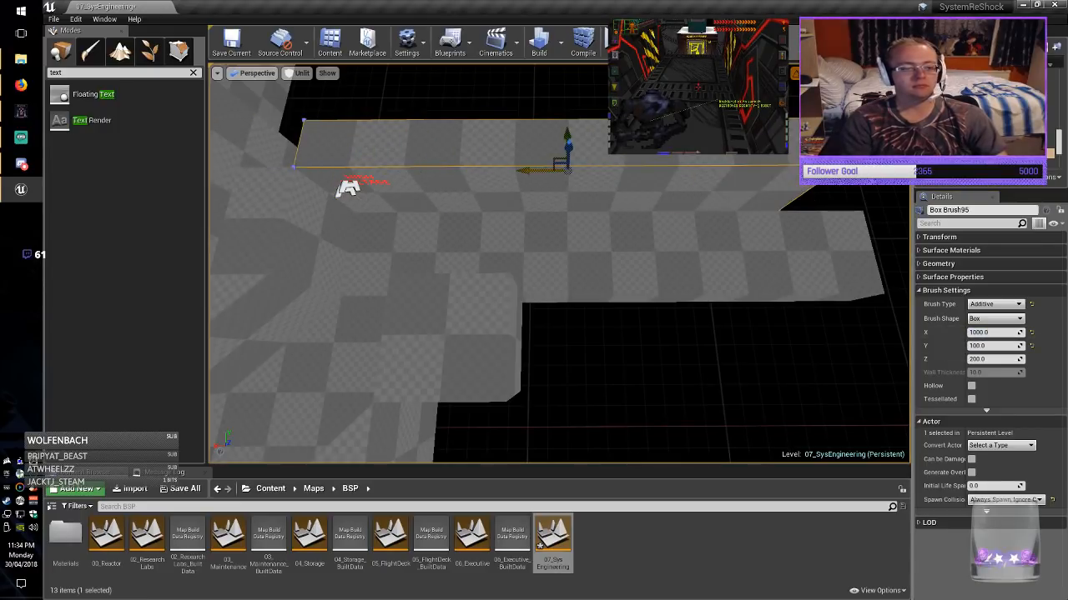
Extend the label wall to X 1200 and slide it so its far end lines up with the corridor floor's end.
click(977, 333)
click(976, 334)
key(BackSpace)
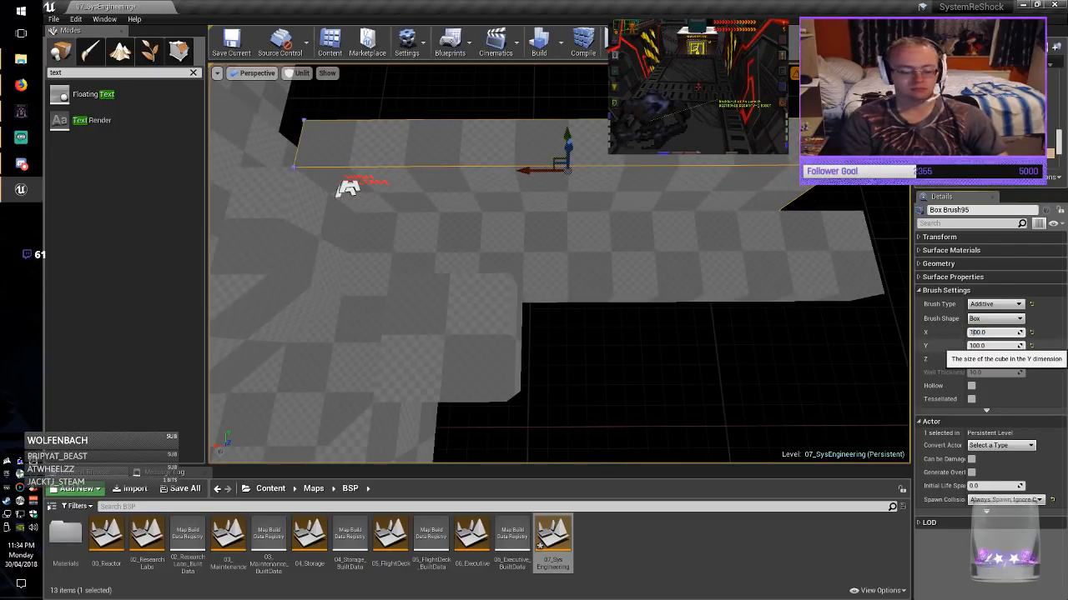
text(2)
key(Return)
drag(542, 170, 588, 170)
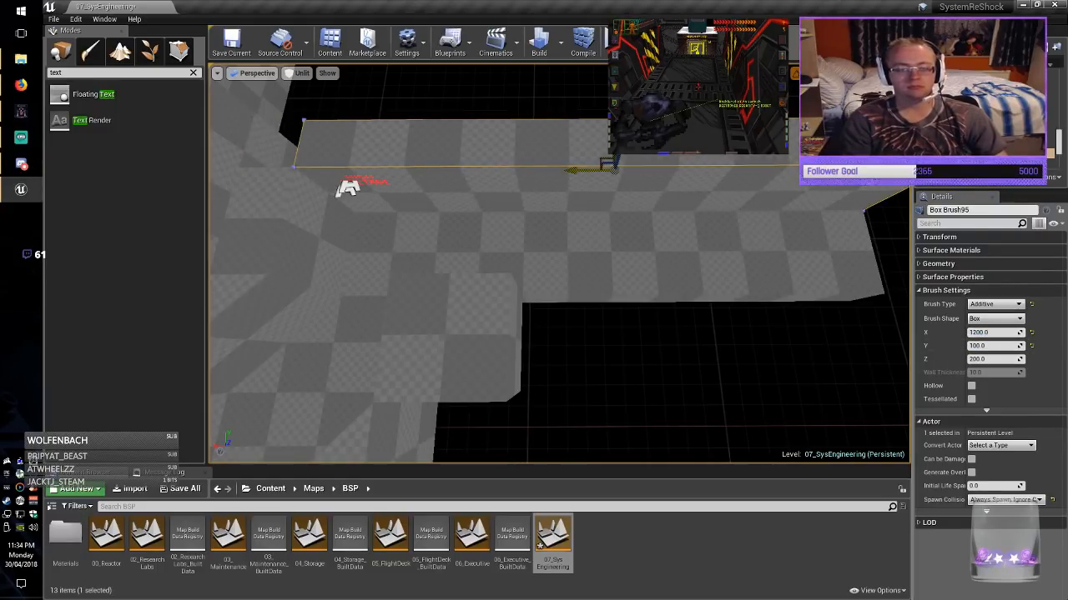
Duplicate the long label wall onto the opposite side of the corridor, set the copy's X to 600, and slide it towards the corner block.
click(454, 346)
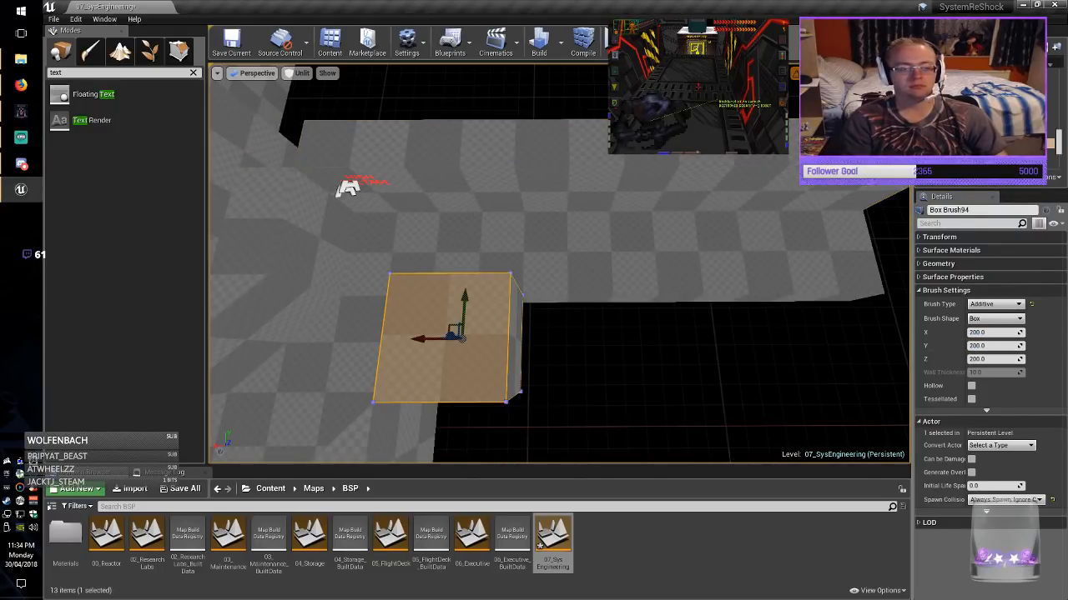
right_drag(454, 346, 434, 346)
click(492, 193)
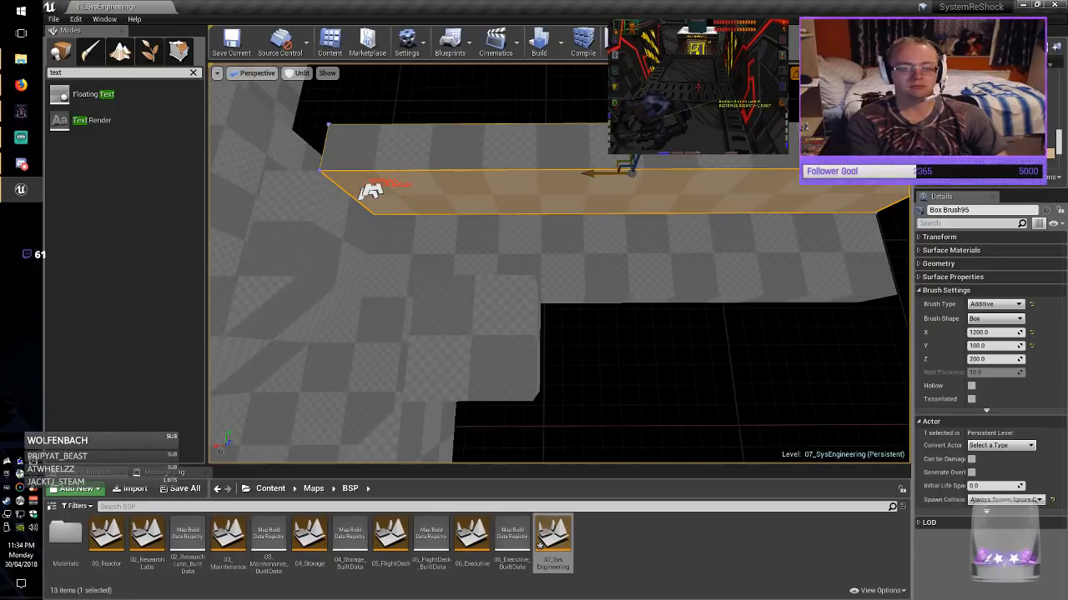
alt+drag(624, 167, 820, 283)
right_drag(820, 284, 826, 283)
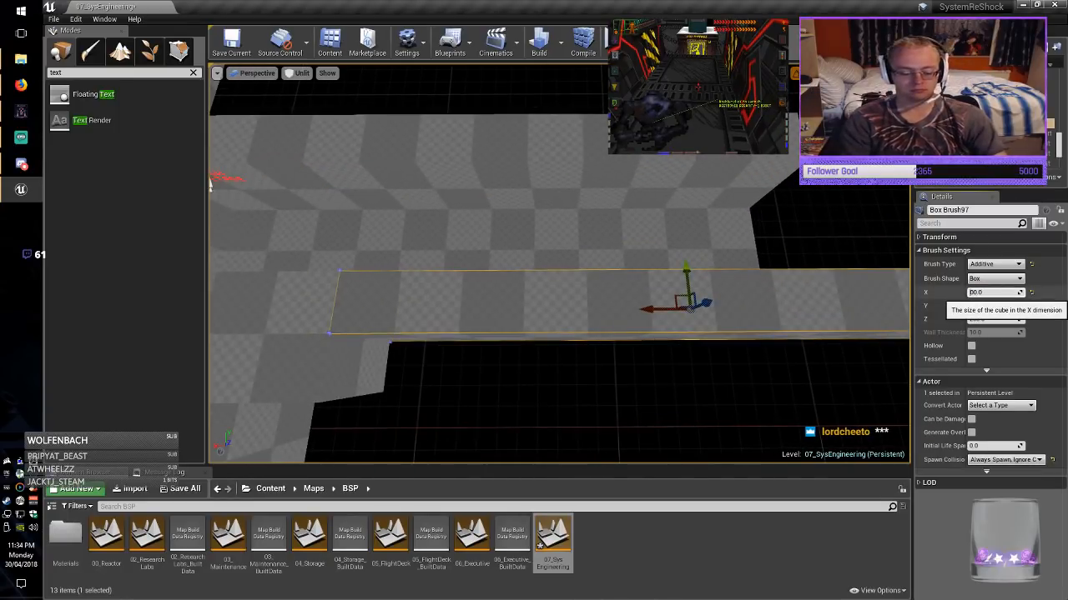
key(Return)
drag(655, 309, 485, 328)
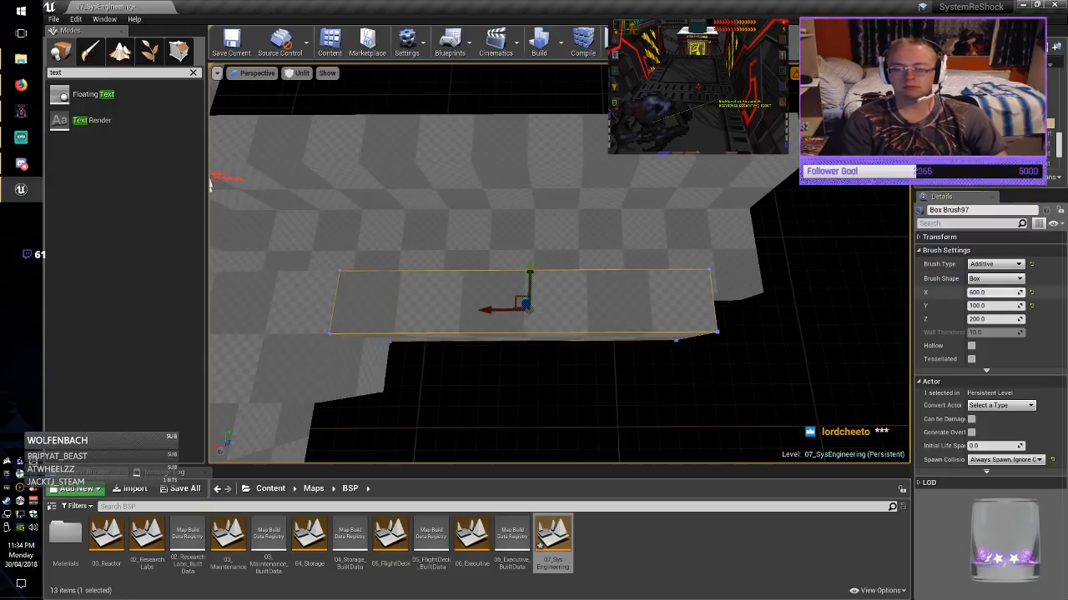
Set the opposite wall's X to 800 and shift it so its inner end stays at the corner block.
text(8)
key(Return)
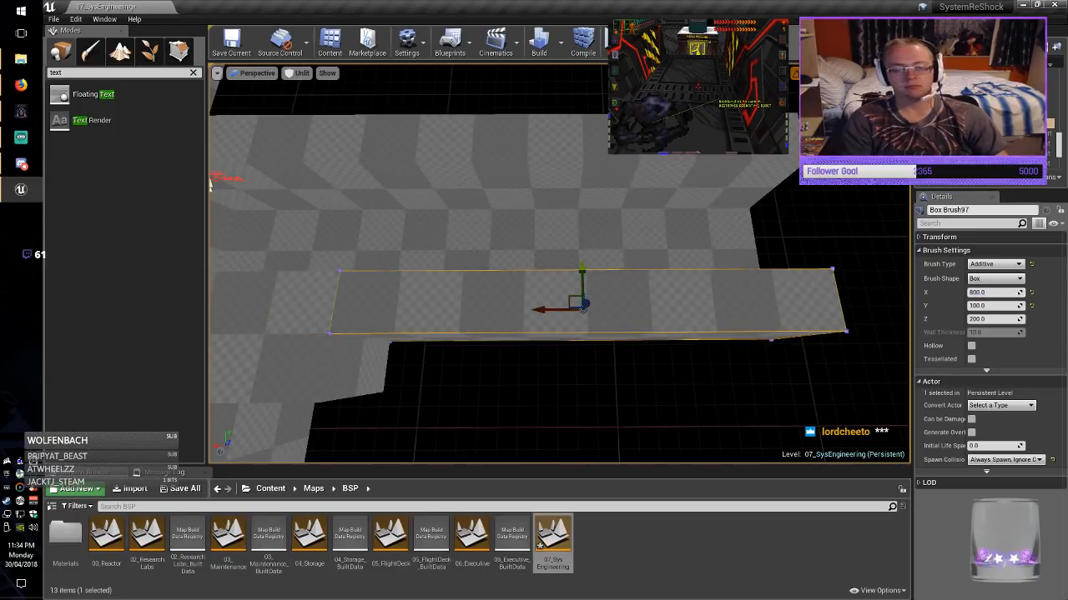
key(Escape)
Duplicate the side corridor's floor brush straight up above the walls to form its ceiling.
mouse_move(559, 264)
right_down()
mouse_move(326, 259)
mouse_move(567, 275)
mouse_move(571, 191)
right_up()
click(559, 279)
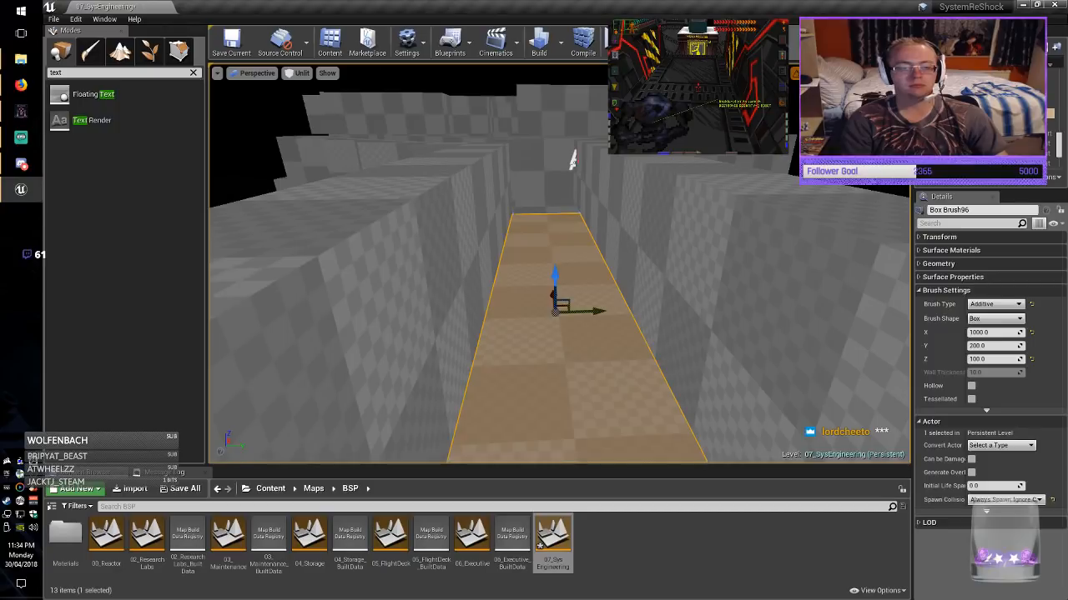
mouse_move(559, 280)
right_down()
mouse_move(588, 279)
mouse_move(556, 330)
mouse_move(552, 292)
right_up()
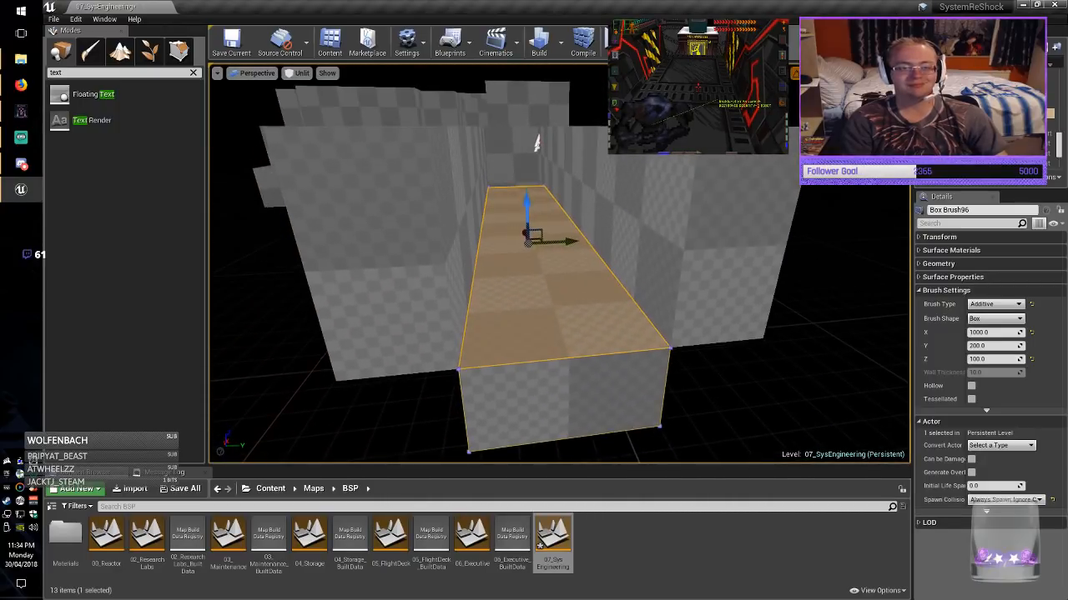
alt+drag(527, 207, 523, 66)
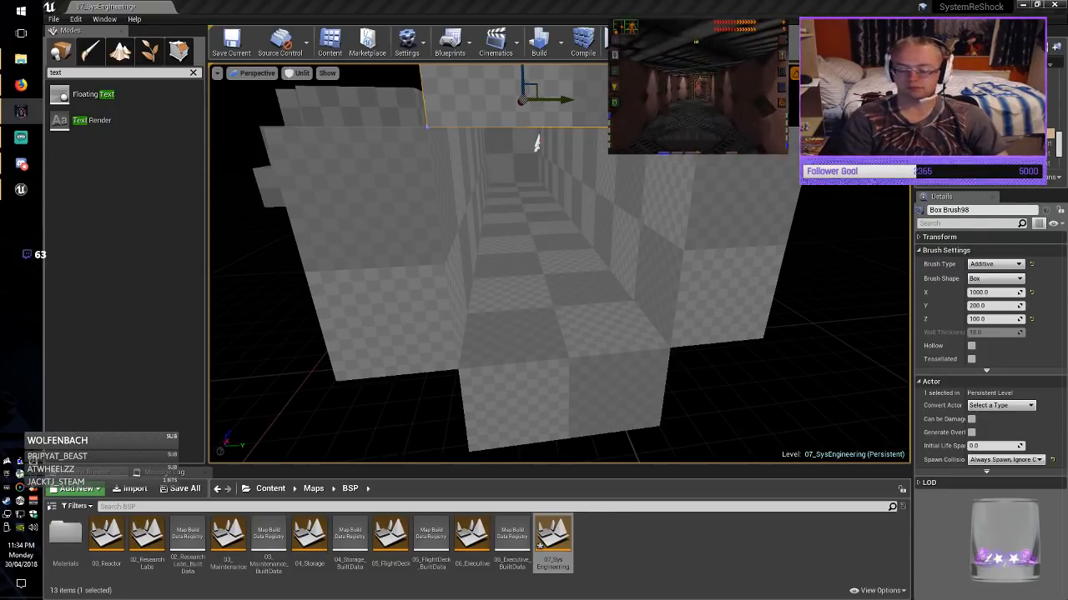
Duplicate the 200 by 600 floor brush at the corridor junction straight up as a ceiling piece.
mouse_move(537, 144)
right_down()
mouse_move(595, 172)
mouse_move(510, 185)
mouse_move(606, 143)
mouse_move(709, 158)
right_up()
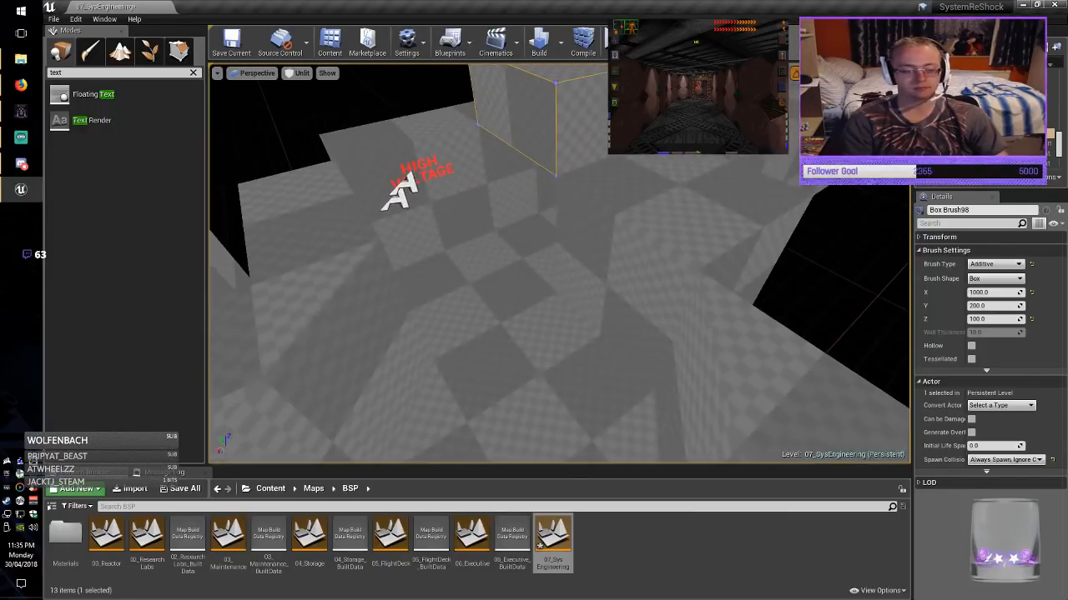
click(518, 334)
mouse_move(519, 334)
right_down()
mouse_move(500, 396)
mouse_move(507, 358)
mouse_move(494, 292)
mouse_move(509, 306)
right_up()
alt+drag(535, 307, 548, 130)
mouse_move(548, 130)
right_down()
mouse_move(531, 149)
mouse_move(542, 185)
right_up()
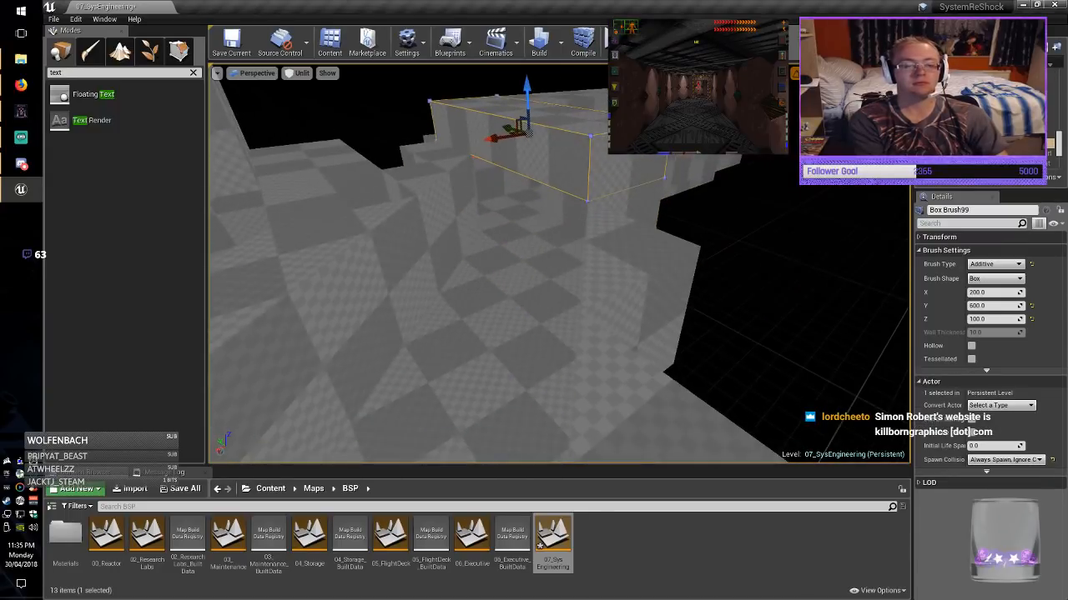
Duplicate the adjoining 200 by 400 floor brush straight up to continue the ceiling.
click(484, 340)
mouse_move(484, 340)
right_down()
mouse_move(481, 361)
mouse_move(442, 373)
mouse_move(479, 380)
right_up()
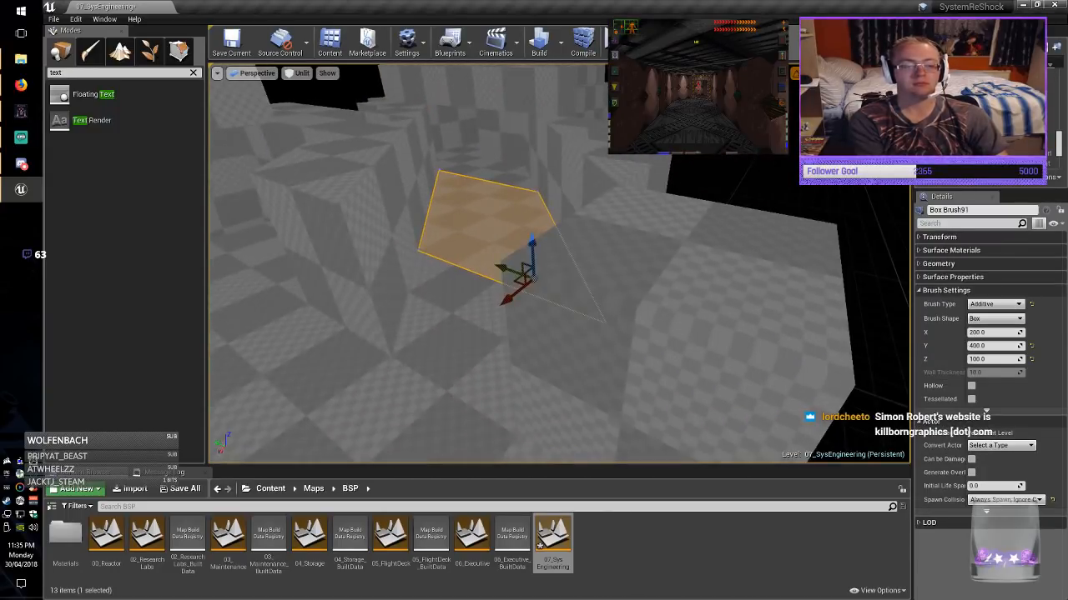
alt+drag(530, 243, 526, 83)
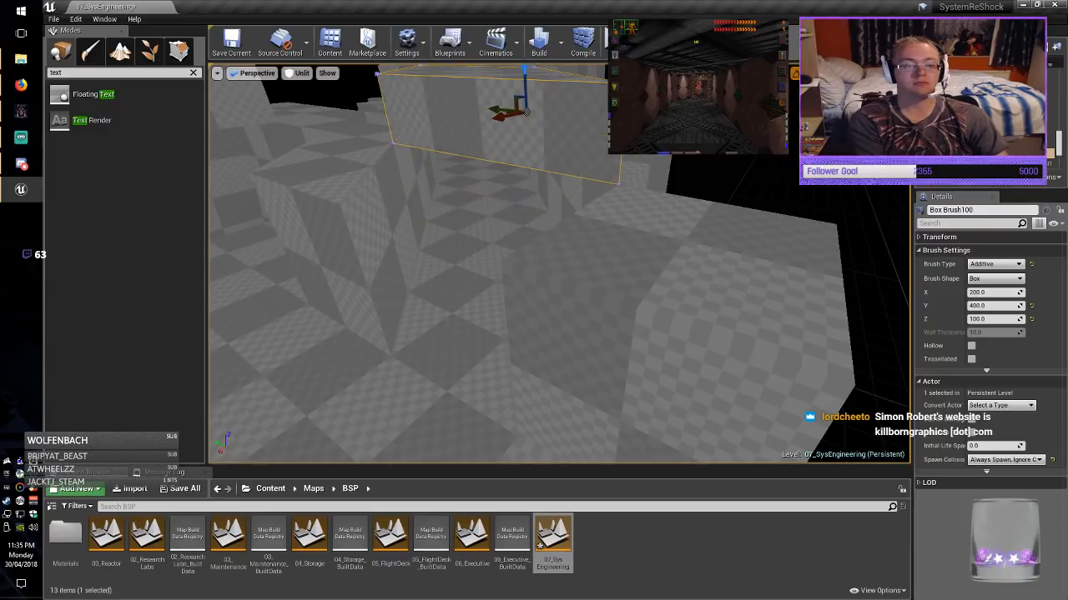
Duplicate the next 200 by 400 floor brush straight up as a ceiling piece and save the level.
click(464, 344)
right_drag(463, 343, 426, 343)
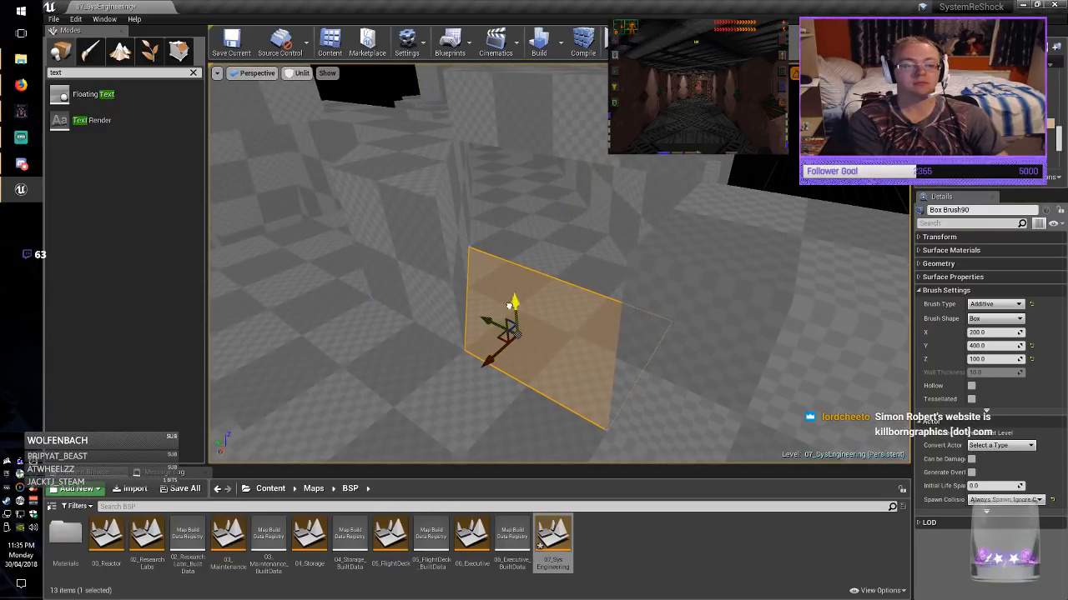
drag(512, 302, 497, 83)
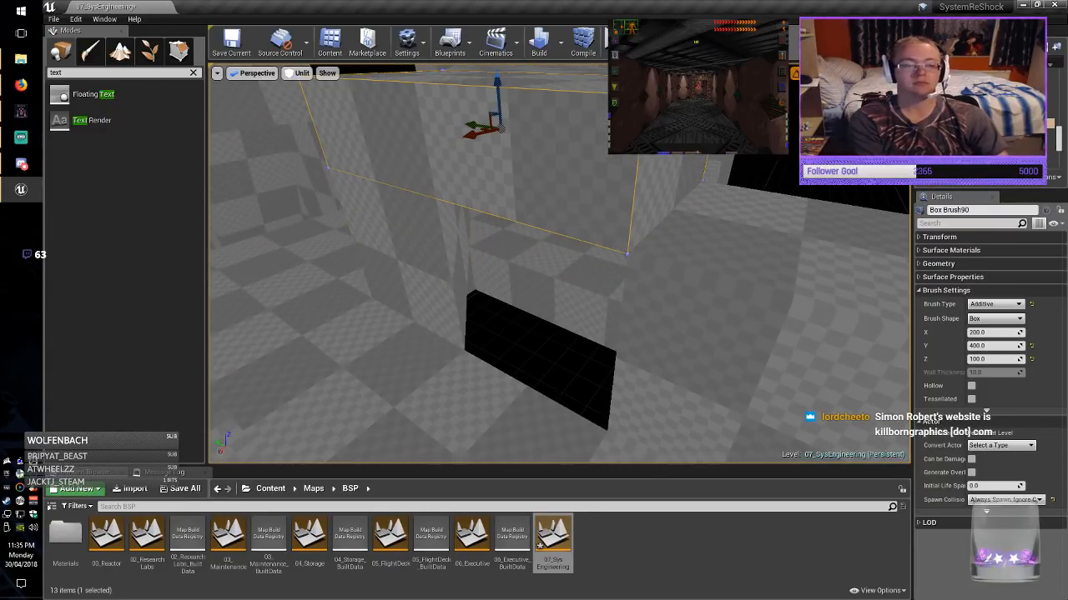
click(517, 354)
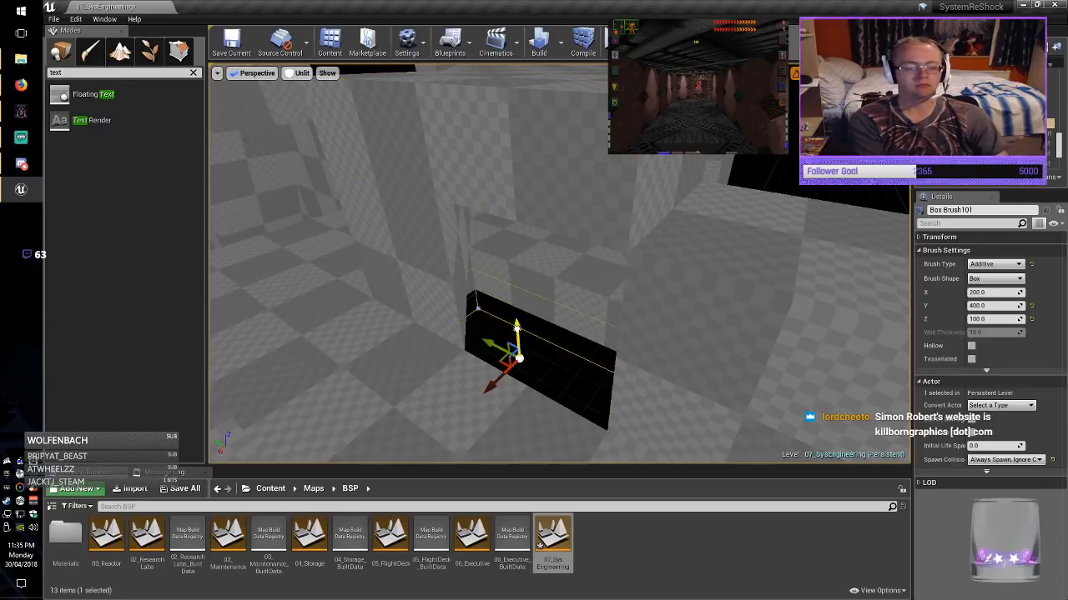
drag(516, 328, 515, 302)
key(Escape)
mouse_move(515, 302)
right_down()
mouse_move(542, 284)
mouse_move(530, 275)
mouse_move(567, 277)
mouse_move(557, 271)
right_up()
click(232, 42)
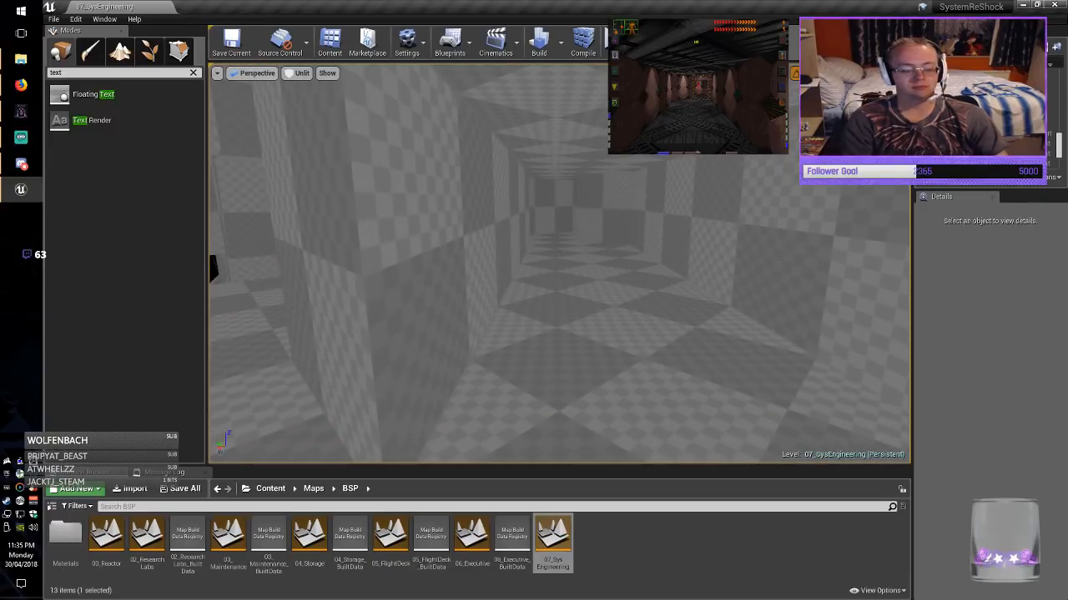
Select all brush surfaces in the level, apply Align Surface Planar to them, and save.
key(ctrl+a)
click(982, 338)
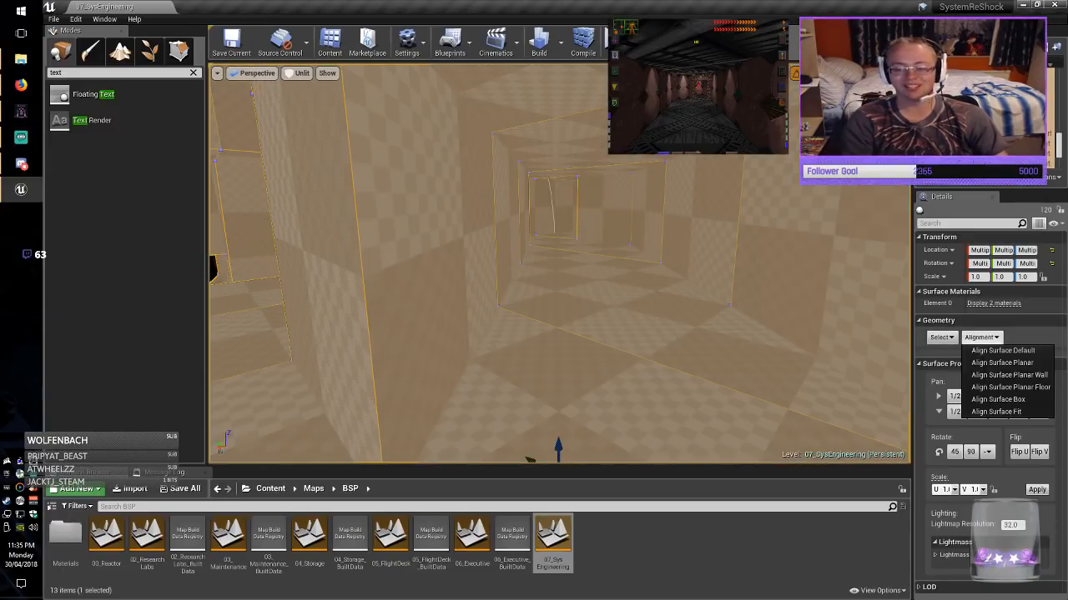
click(1002, 363)
key(Escape)
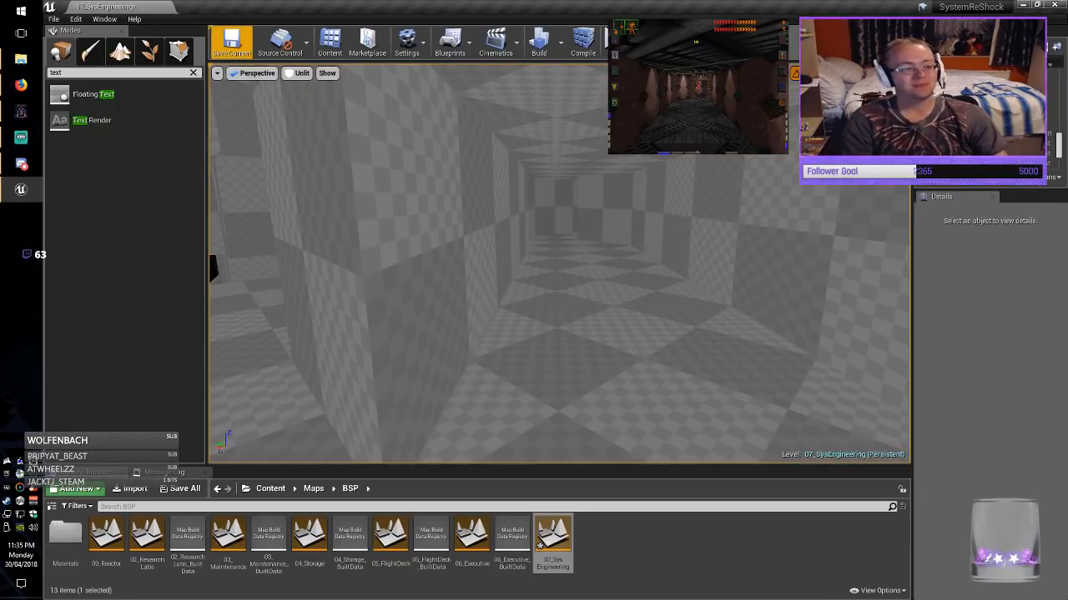
click(231, 41)
Duplicate the 200 by 600 floor brush to the open end of the corridor and centre it across the opening.
key(w)
mouse_move(558, 264)
right_down()
mouse_move(342, 271)
mouse_move(567, 271)
right_up()
key(w)
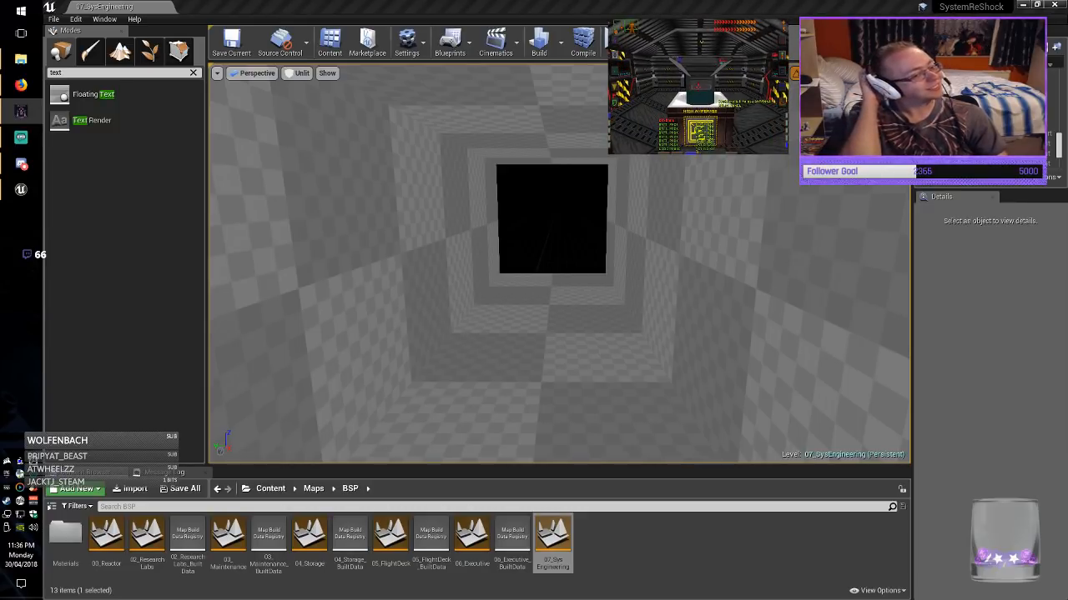
click(547, 367)
right_drag(546, 367, 308, 379)
click(425, 396)
mouse_move(425, 396)
right_down()
mouse_move(430, 442)
mouse_move(508, 442)
mouse_move(467, 429)
right_up()
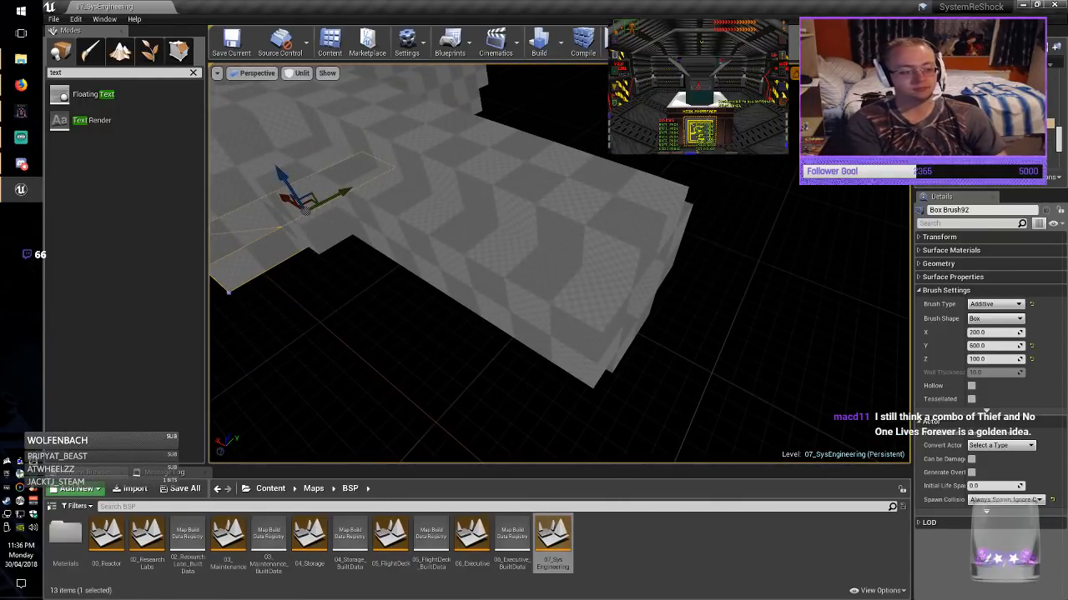
mouse_move(286, 200)
alt+mouse_down()
mouse_move(625, 429)
mouse_move(638, 415)
alt+mouse_up()
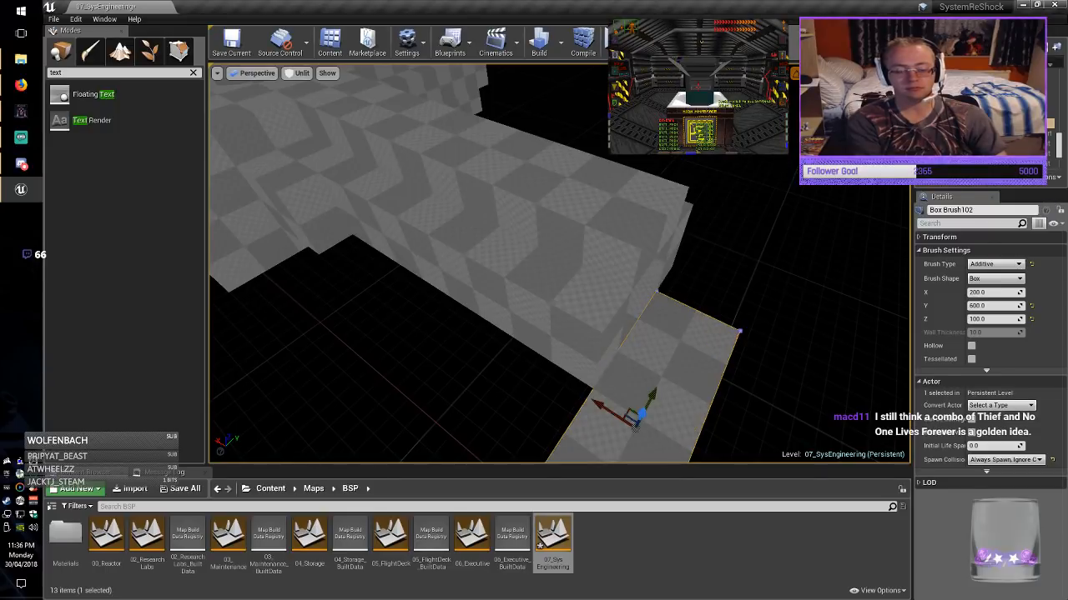
right_drag(638, 414, 638, 384)
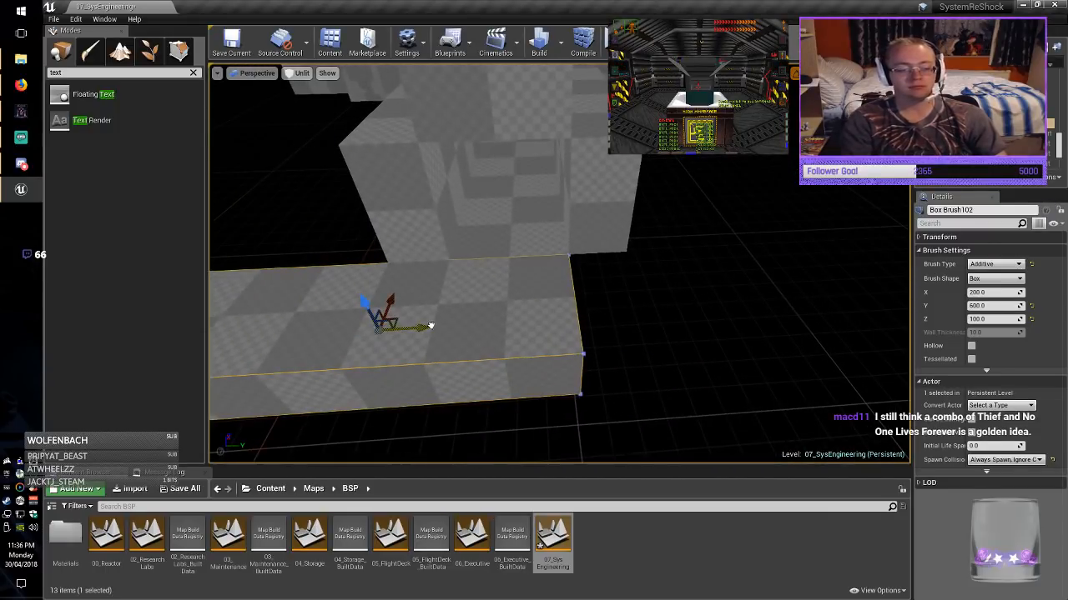
drag(430, 325, 560, 320)
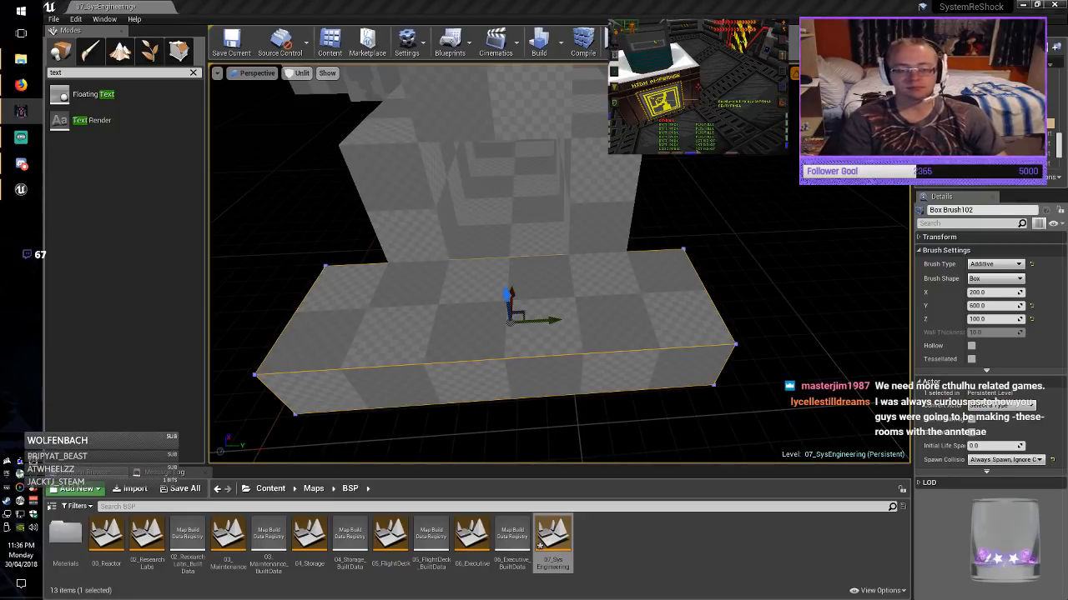
In geometry editing, lower one long top edge of the new floor brush to its base, forming a slope.
mouse_move(559, 263)
right_down()
mouse_move(560, 275)
mouse_move(557, 265)
mouse_move(450, 250)
mouse_move(479, 247)
mouse_move(392, 249)
right_up()
click(179, 51)
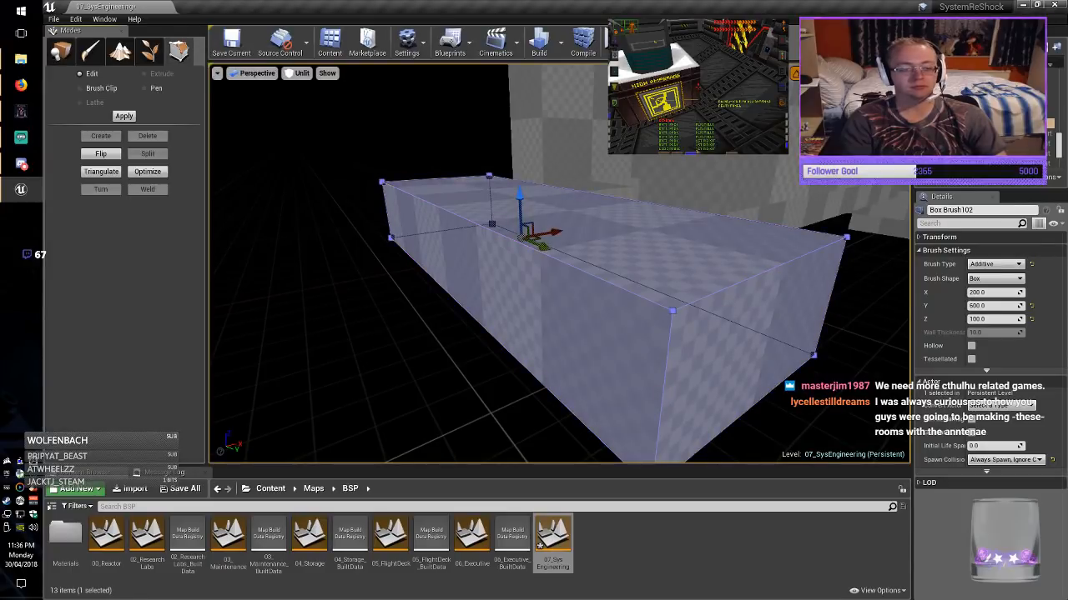
click(442, 251)
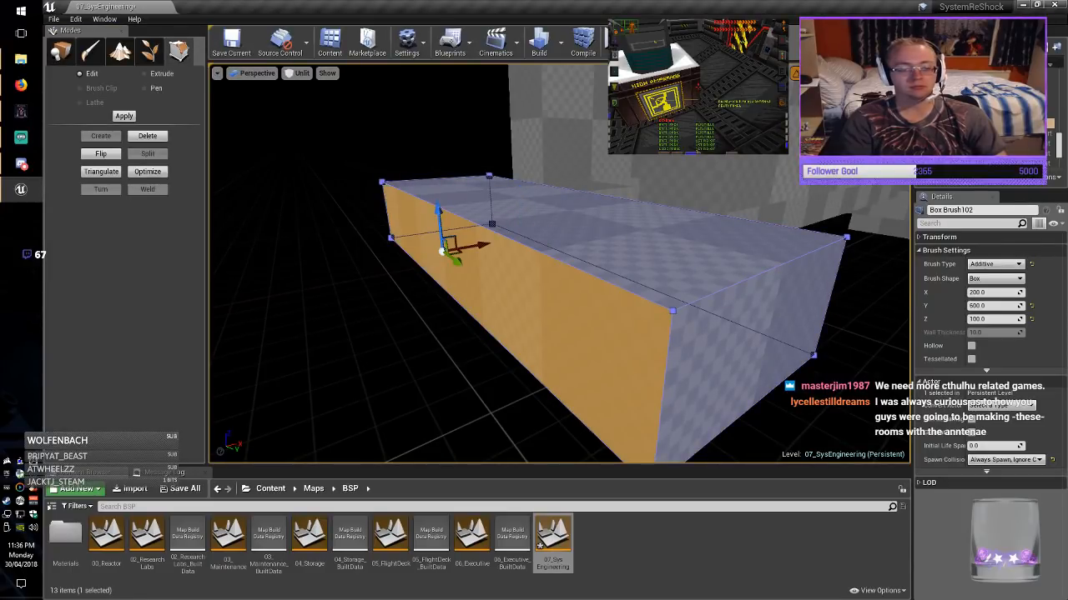
click(437, 206)
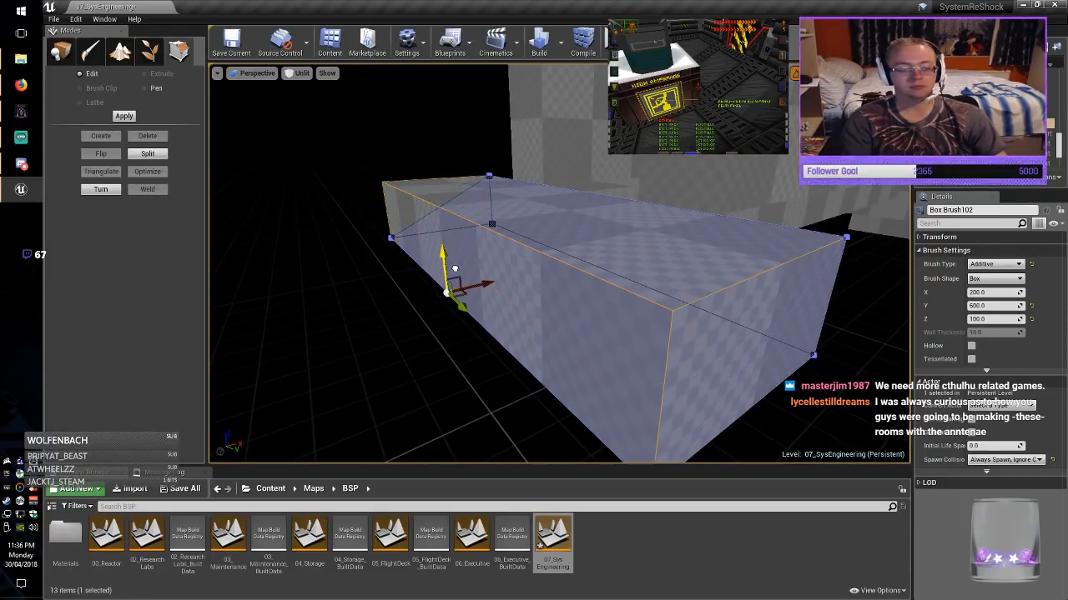
click(61, 52)
click(358, 183)
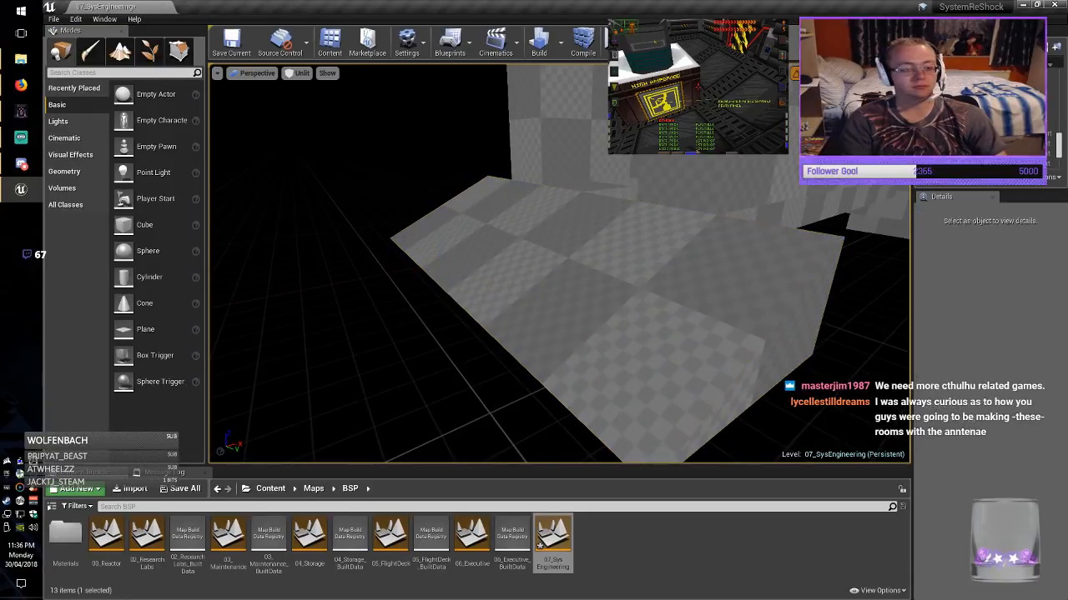
Duplicate the sloped floor brush with a 90-degree turn and move the copy out to form one side of the room.
click(520, 235)
mouse_move(520, 235)
right_down()
mouse_move(459, 170)
mouse_move(559, 251)
mouse_move(492, 238)
right_up()
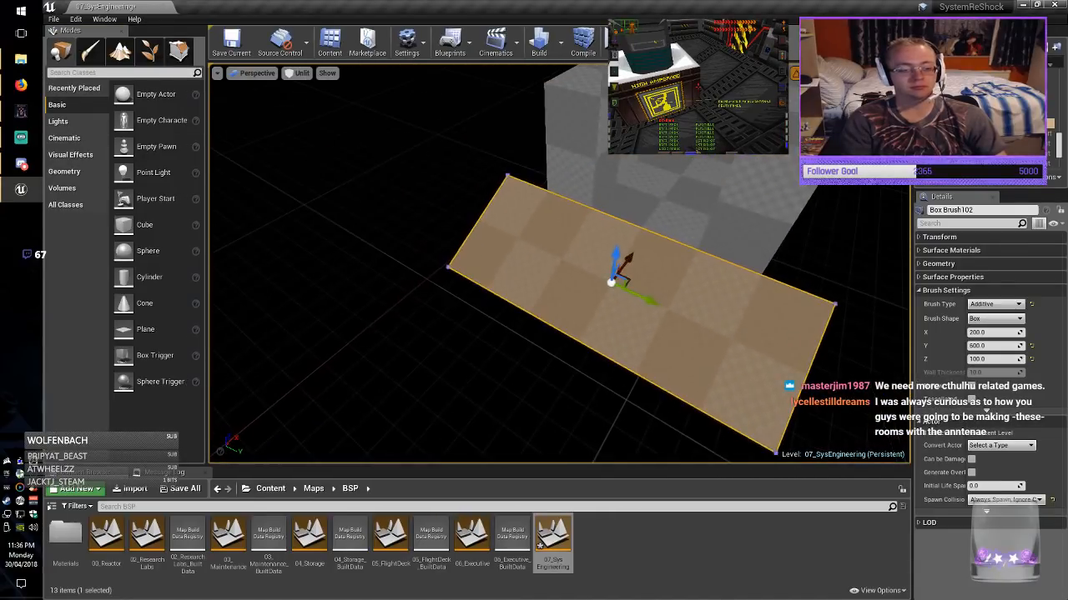
key(e)
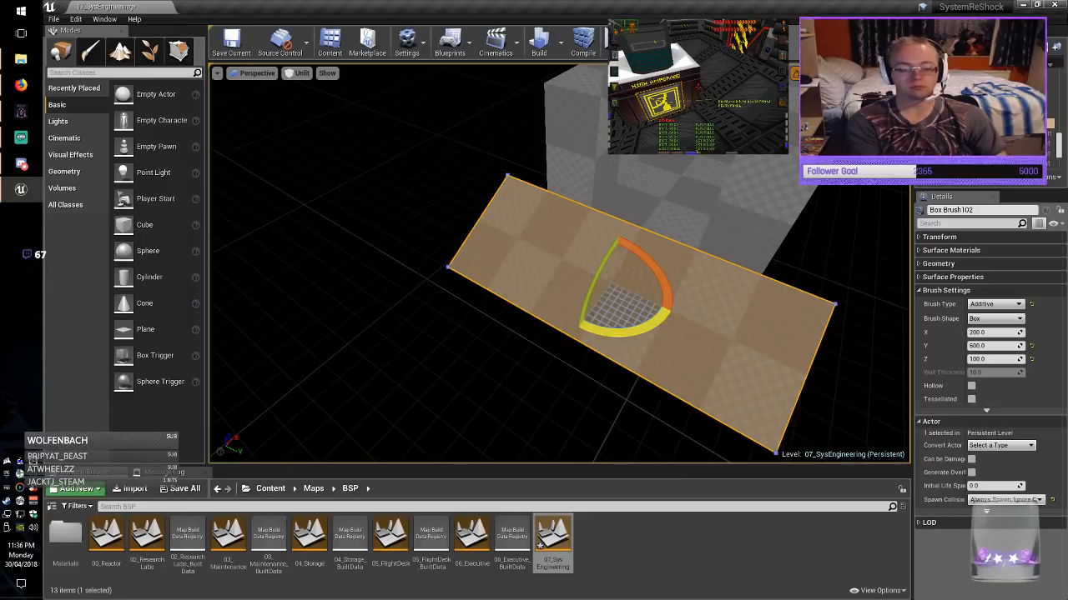
alt+drag(630, 331, 567, 366)
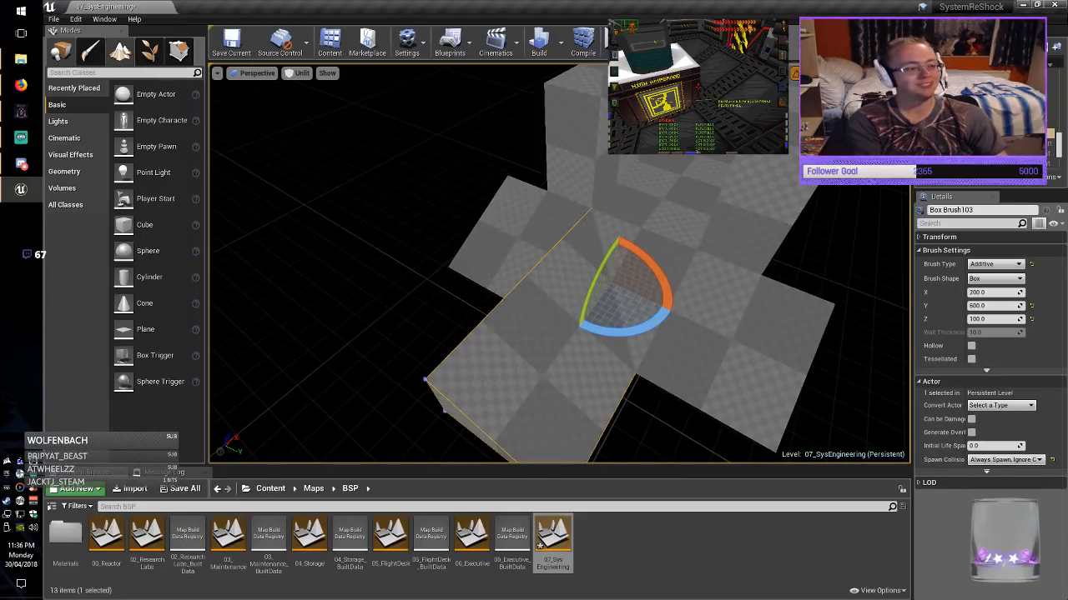
key(w)
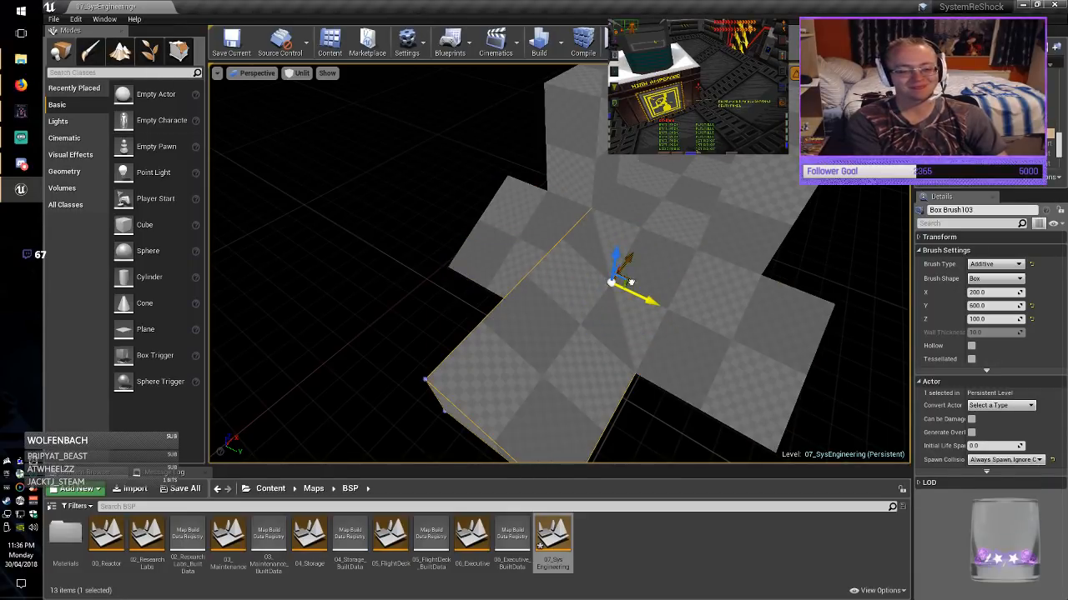
mouse_move(632, 282)
mouse_down()
mouse_move(461, 276)
mouse_move(470, 302)
mouse_up()
mouse_move(470, 302)
right_down()
mouse_move(400, 321)
mouse_move(433, 321)
mouse_move(412, 342)
right_up()
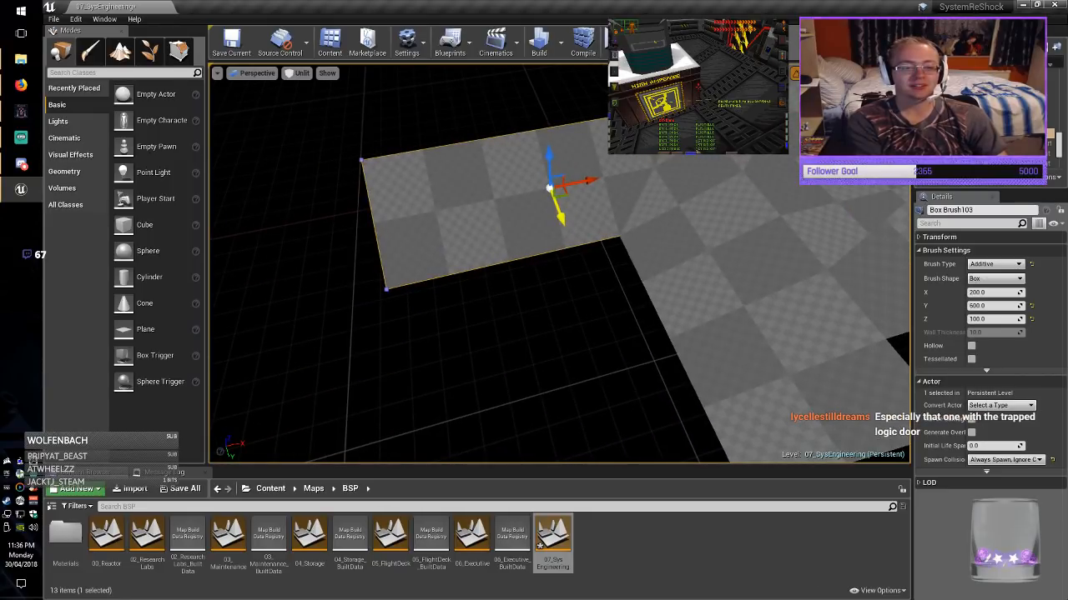
Duplicate the side slope with another 90-degree turn and move the copy across from the first sloped brush.
alt+drag(523, 230, 585, 232)
key(r)
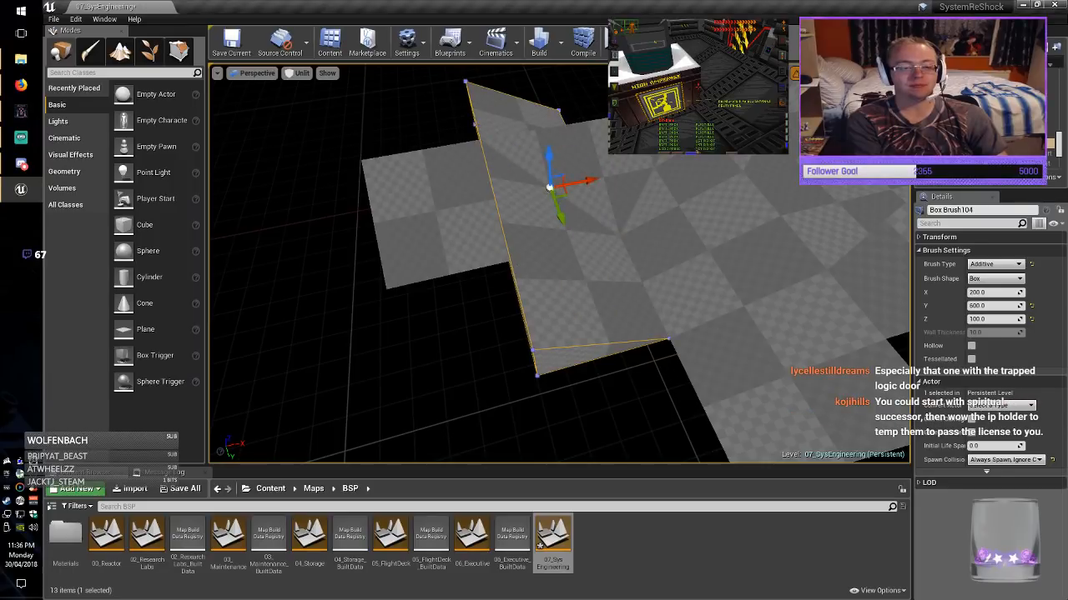
mouse_move(450, 314)
right_down()
mouse_move(434, 317)
mouse_move(392, 275)
mouse_move(450, 313)
mouse_move(467, 300)
mouse_move(484, 317)
mouse_move(467, 334)
mouse_move(434, 309)
right_up()
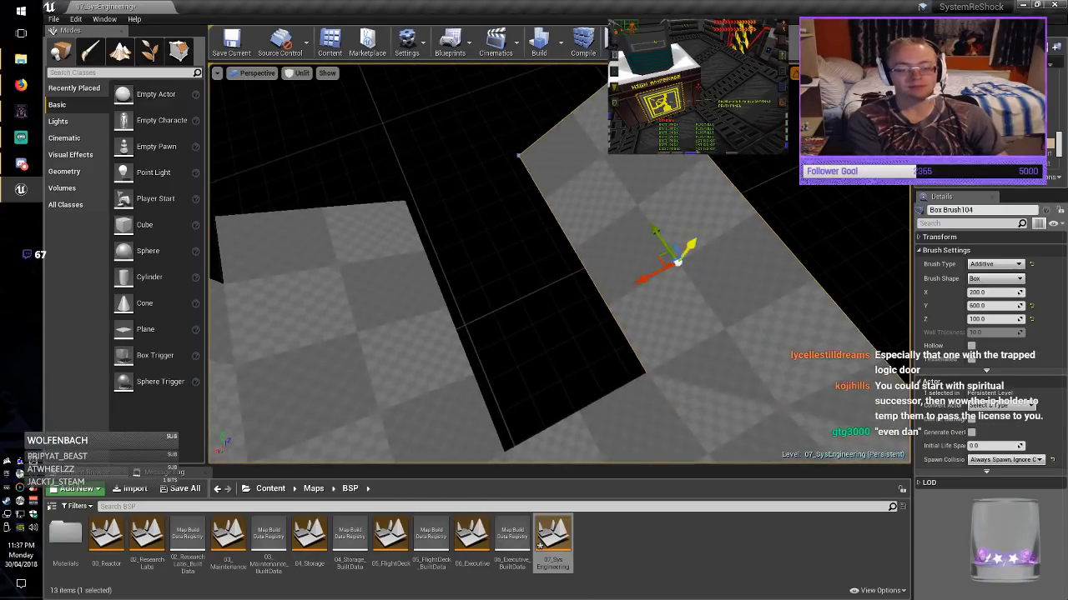
Duplicate the slope once more with a 90-degree turn, place it on the remaining side to close the square ring, and save the level.
alt+drag(659, 315, 626, 288)
key(w)
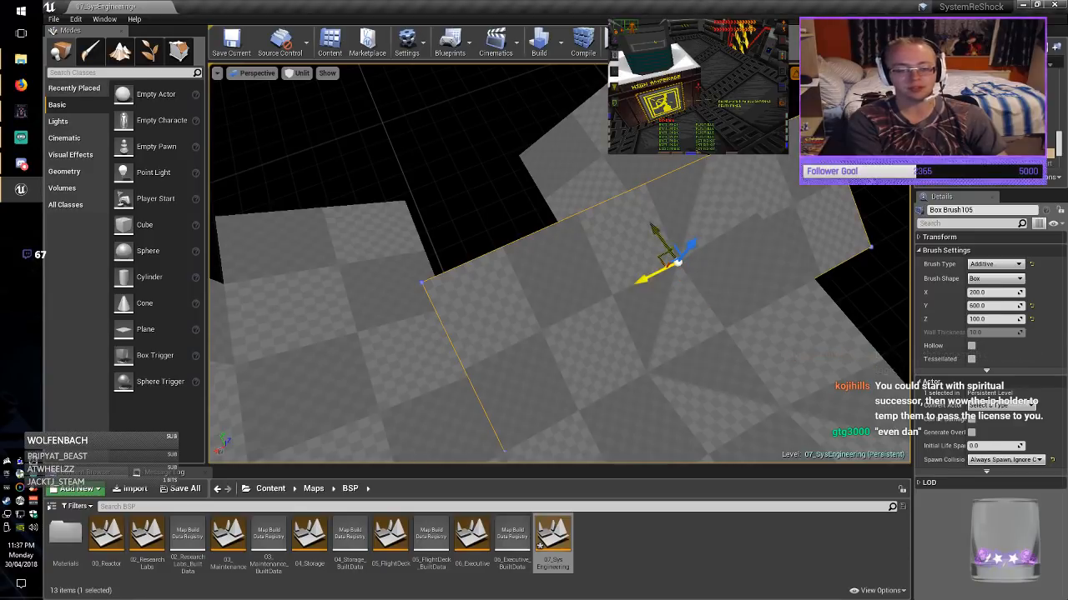
drag(666, 259, 478, 206)
key(Escape)
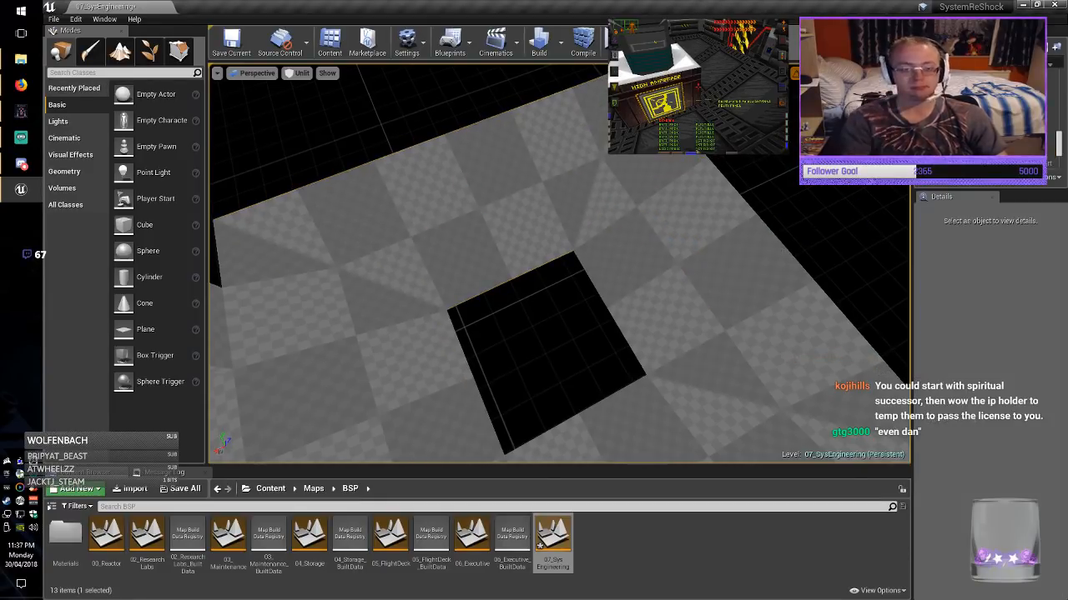
right_drag(479, 206, 542, 233)
click(231, 41)
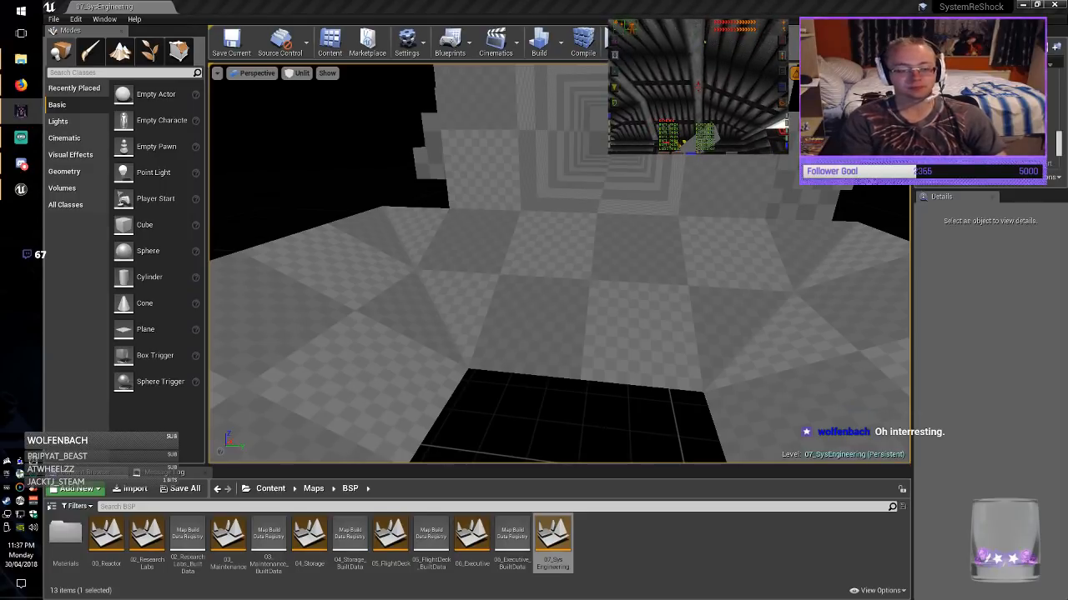
Select all four sloped floor brushes and duplicate them straight up above the room.
click(592, 275)
ctrl+click(351, 317)
right_drag(350, 317, 832, 365)
ctrl+click(442, 283)
ctrl+click(575, 188)
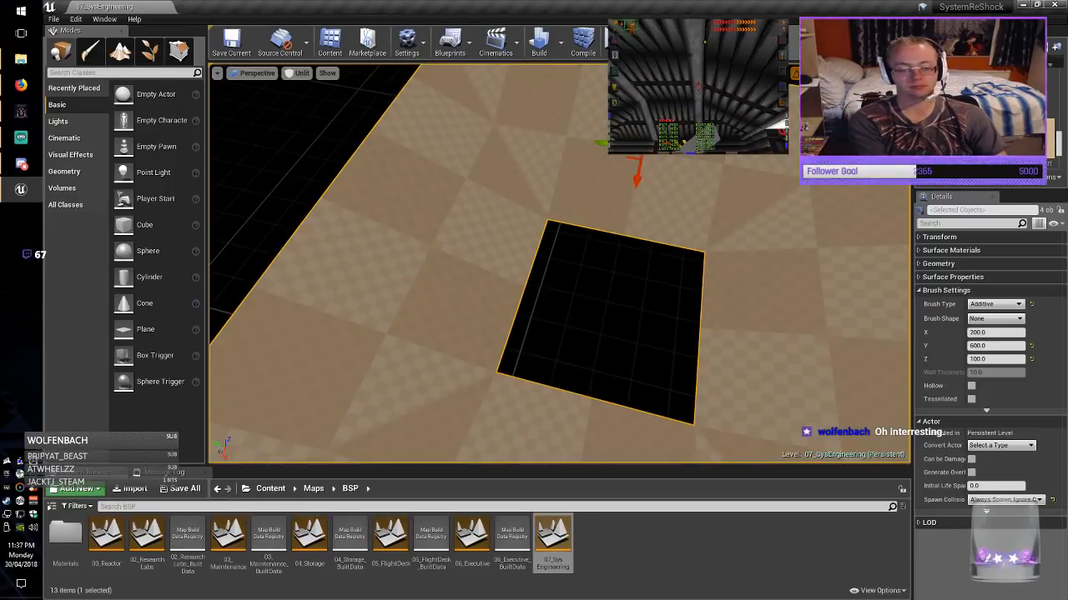
mouse_move(576, 188)
right_down()
mouse_move(384, 125)
mouse_move(367, 91)
right_up()
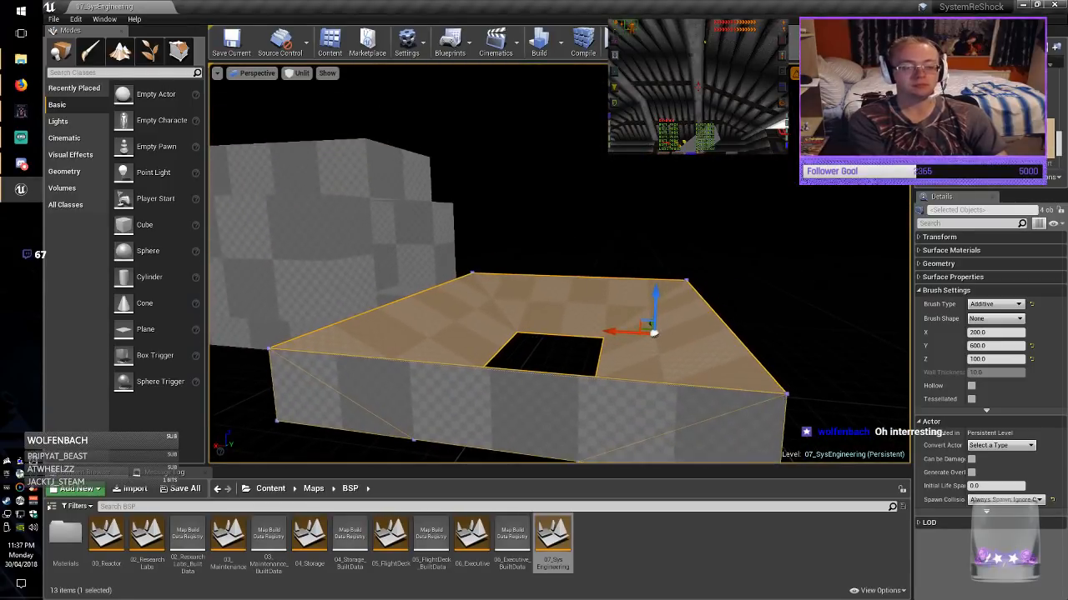
alt+drag(656, 294, 655, 121)
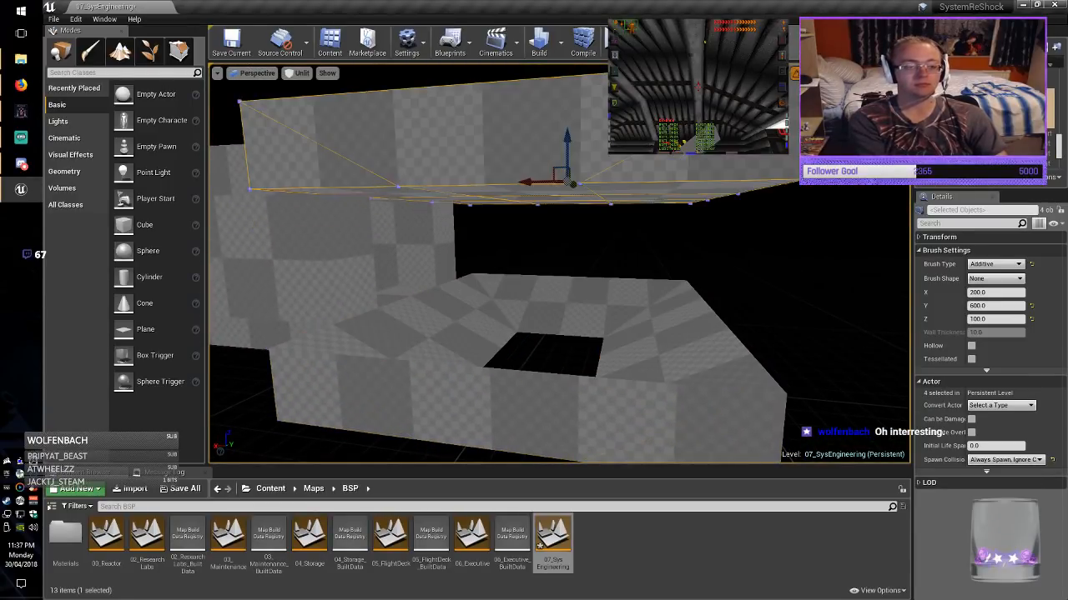
Rotate the four raised brushes 180 degrees so their slopes face down as the room's ceiling.
right_drag(656, 121, 650, 75)
key(e)
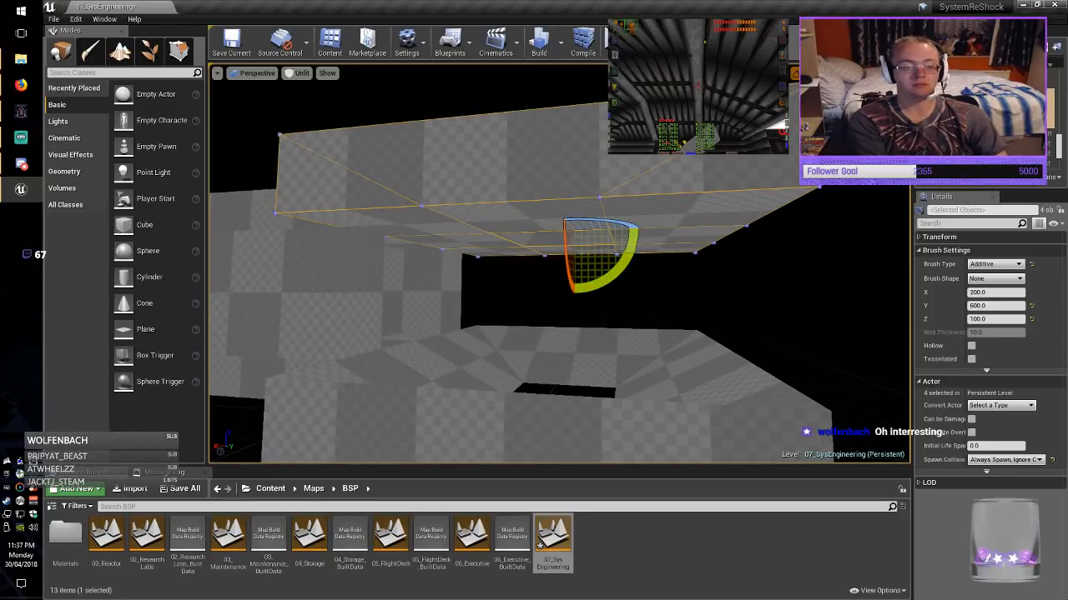
mouse_move(621, 275)
mouse_down()
mouse_move(494, 233)
mouse_move(632, 291)
mouse_move(650, 231)
mouse_move(638, 250)
mouse_up()
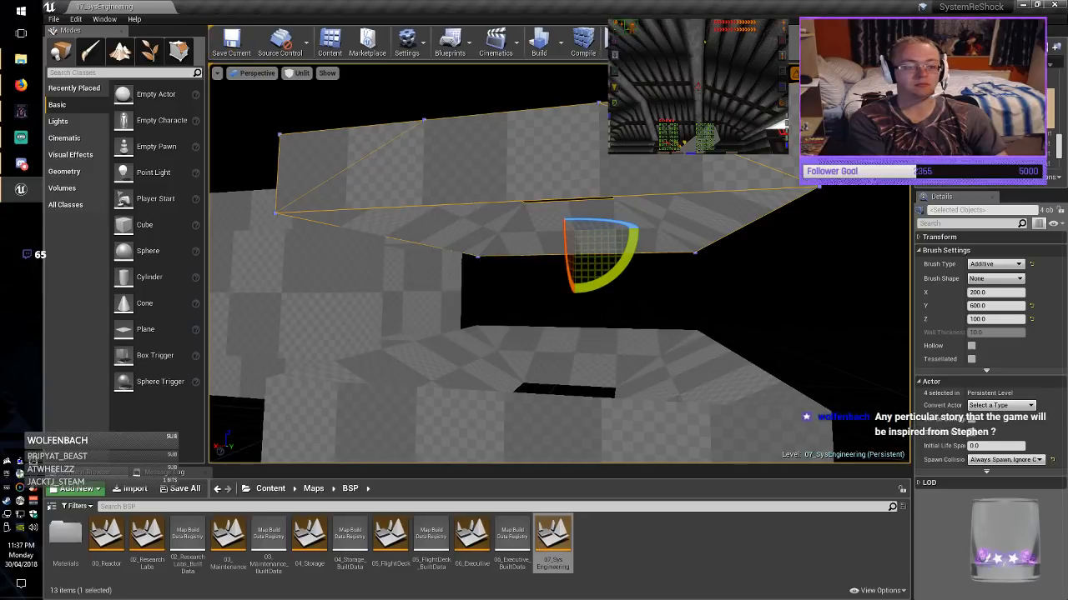
key(Escape)
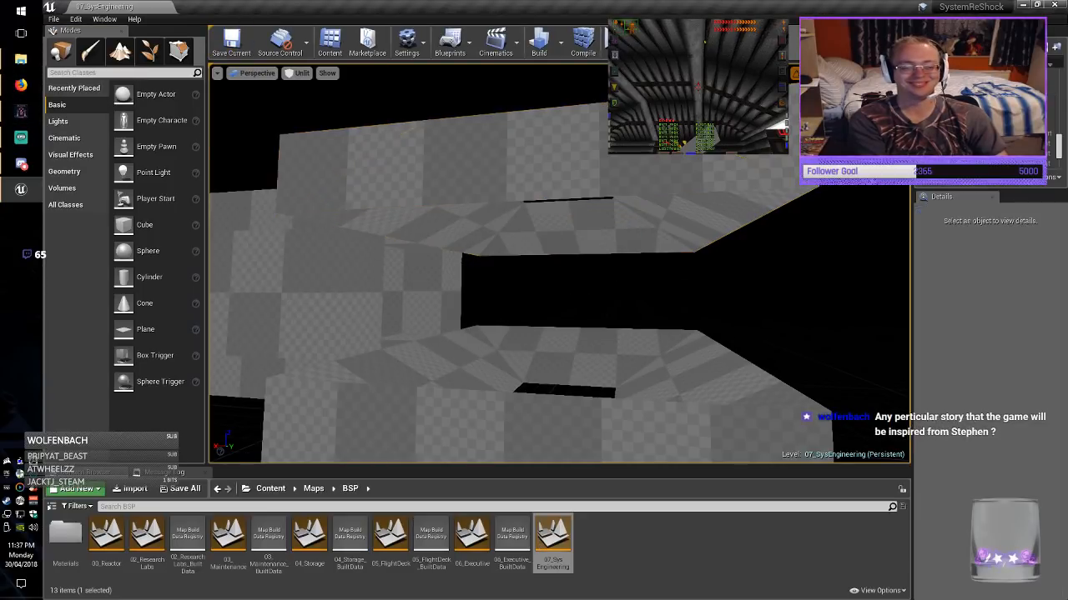
Duplicate the corridor floor brush into the antenna room and set the copy's X size to 200.
mouse_move(559, 267)
right_down()
mouse_move(546, 250)
mouse_move(561, 255)
right_up()
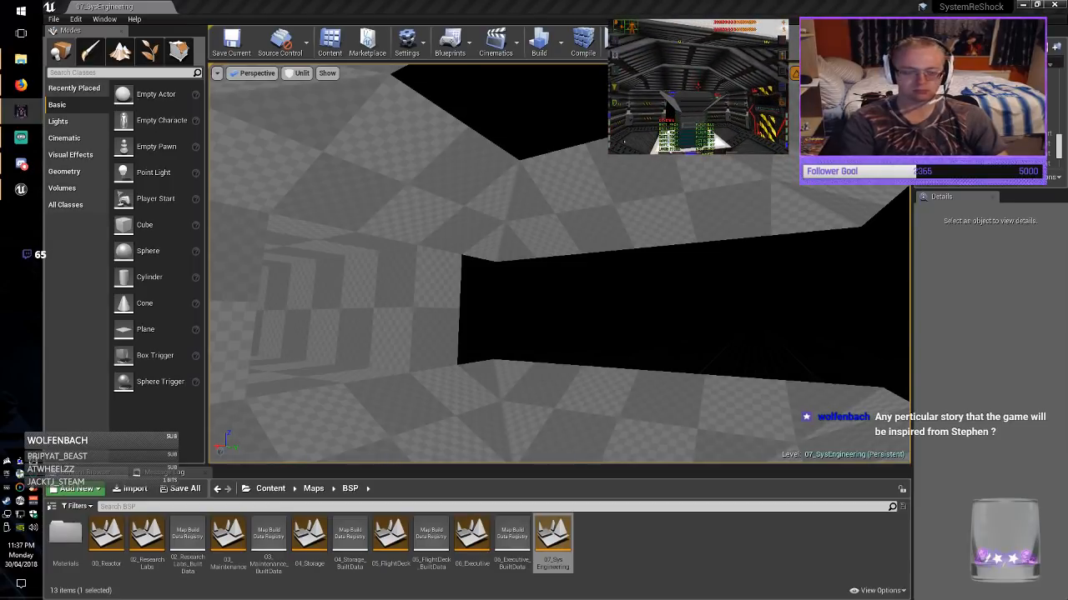
click(325, 368)
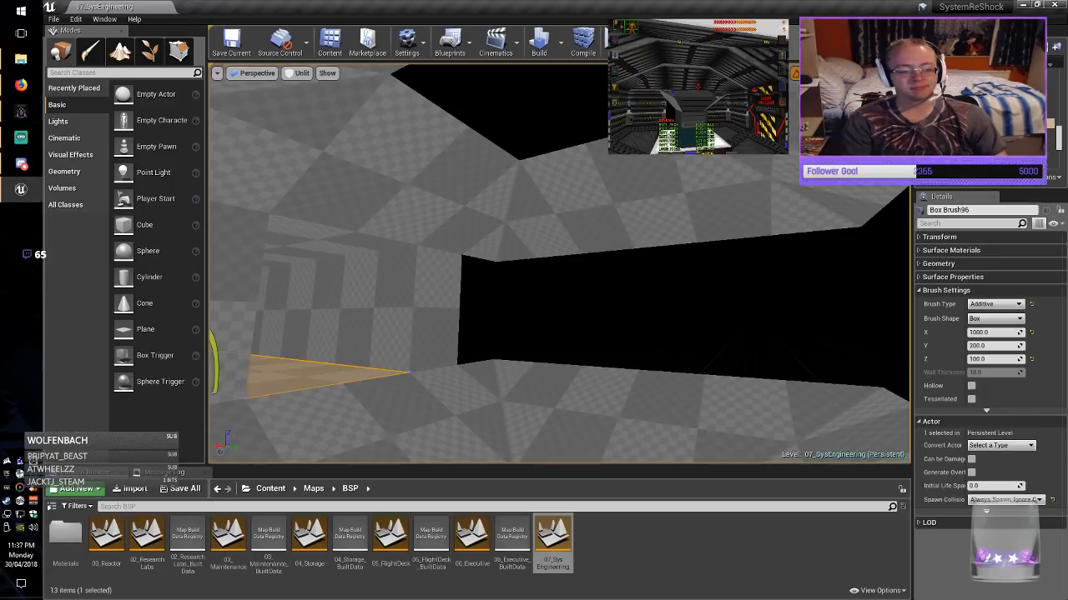
right_drag(326, 368, 269, 390)
key(r)
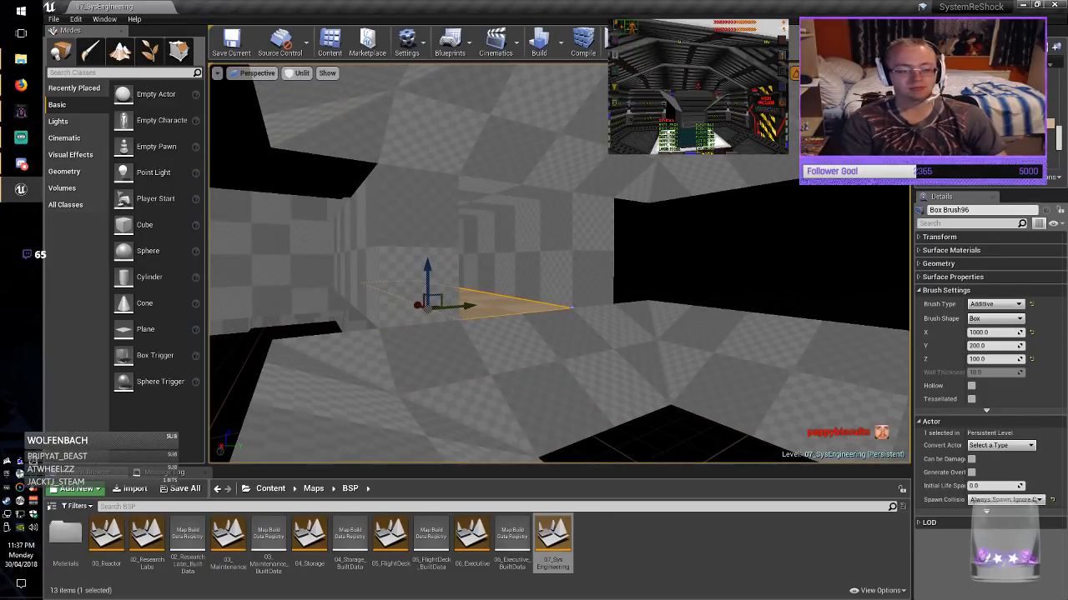
click(583, 379)
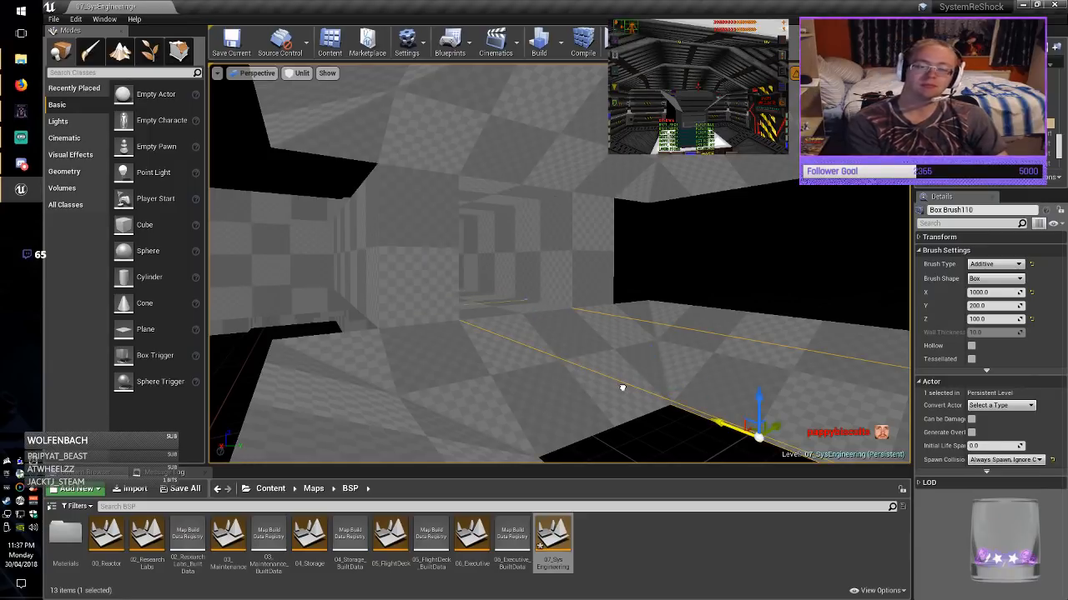
right_drag(622, 388, 692, 376)
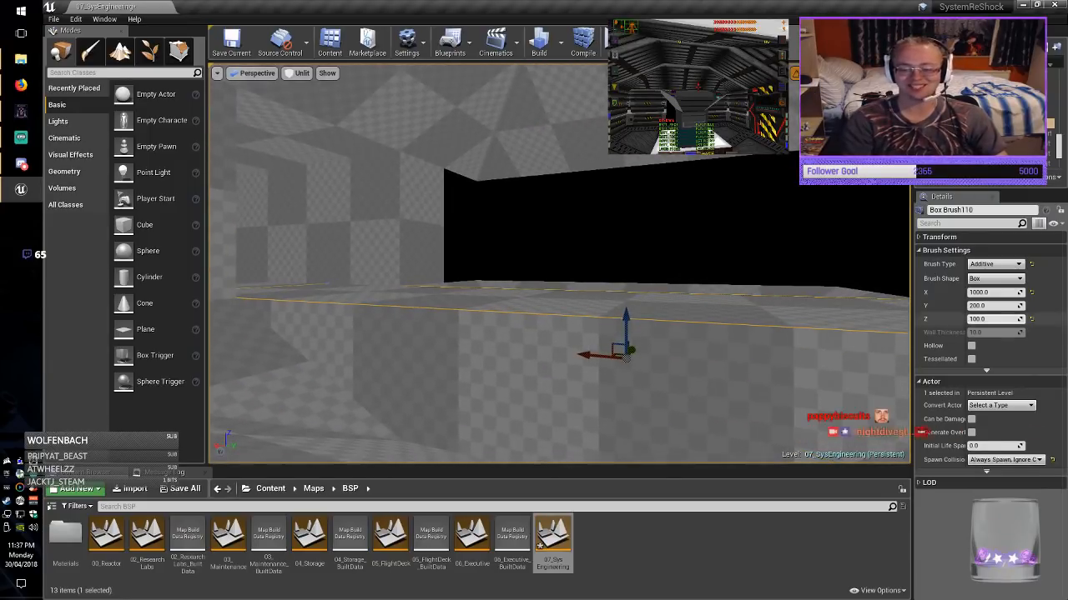
click(993, 291)
text(200)
key(Return)
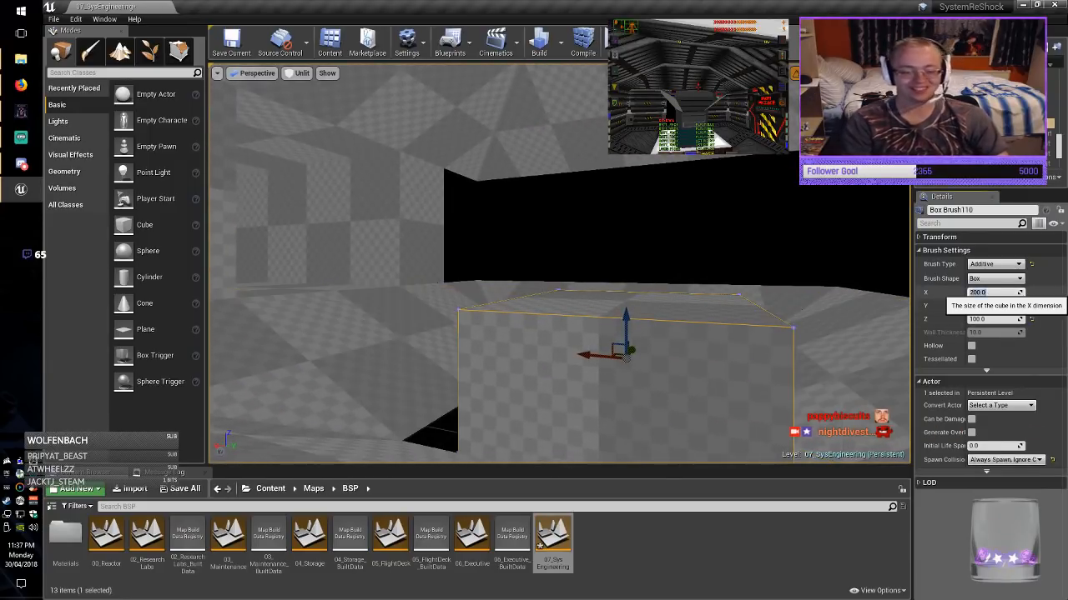
Move the 200 × 200 block over the centre of the room and raise it to fill the square opening in the ceiling.
drag(587, 355, 534, 352)
right_drag(533, 352, 546, 290)
drag(540, 453, 548, 75)
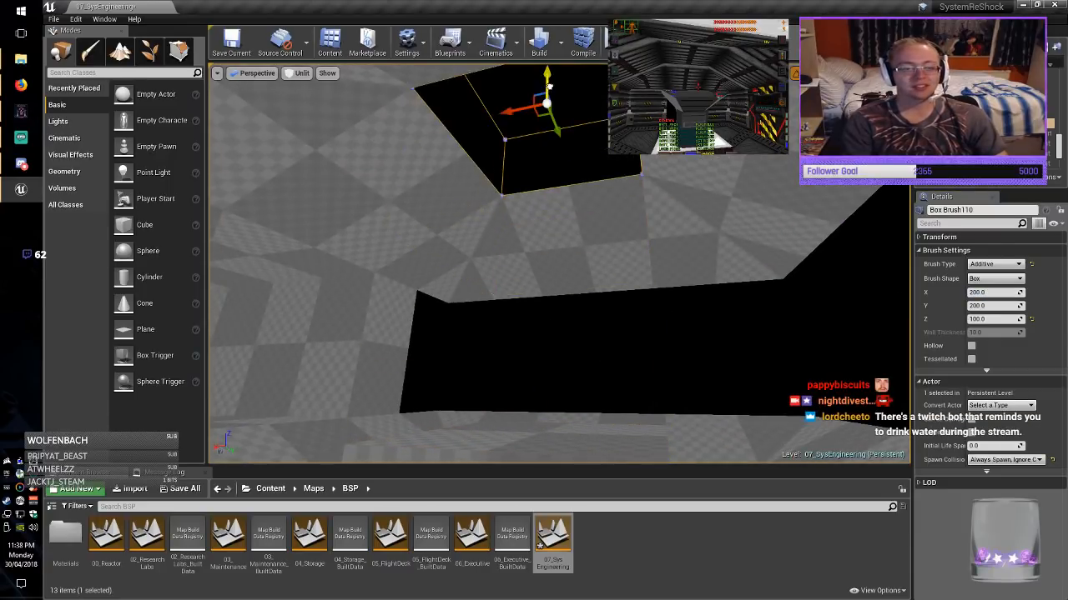
mouse_move(548, 75)
right_down()
mouse_move(537, 102)
mouse_move(557, 94)
mouse_move(517, 92)
right_up()
key(s)
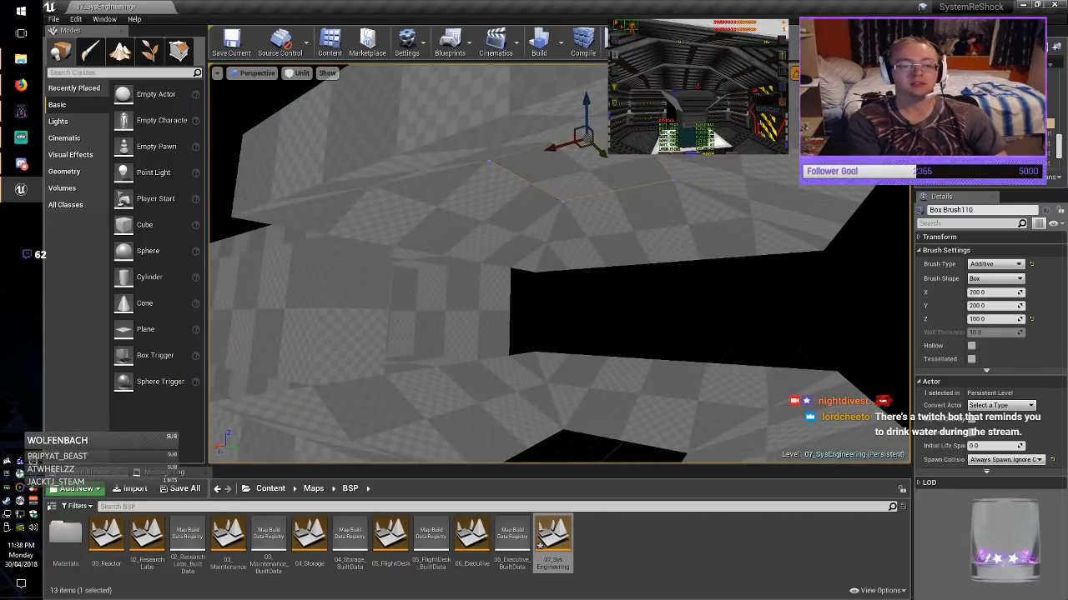
Duplicate the ceiling block straight down into the floor opening as a raised centre block, and deselect it.
mouse_move(582, 112)
alt+mouse_down()
mouse_move(570, 393)
mouse_move(571, 362)
alt+mouse_up()
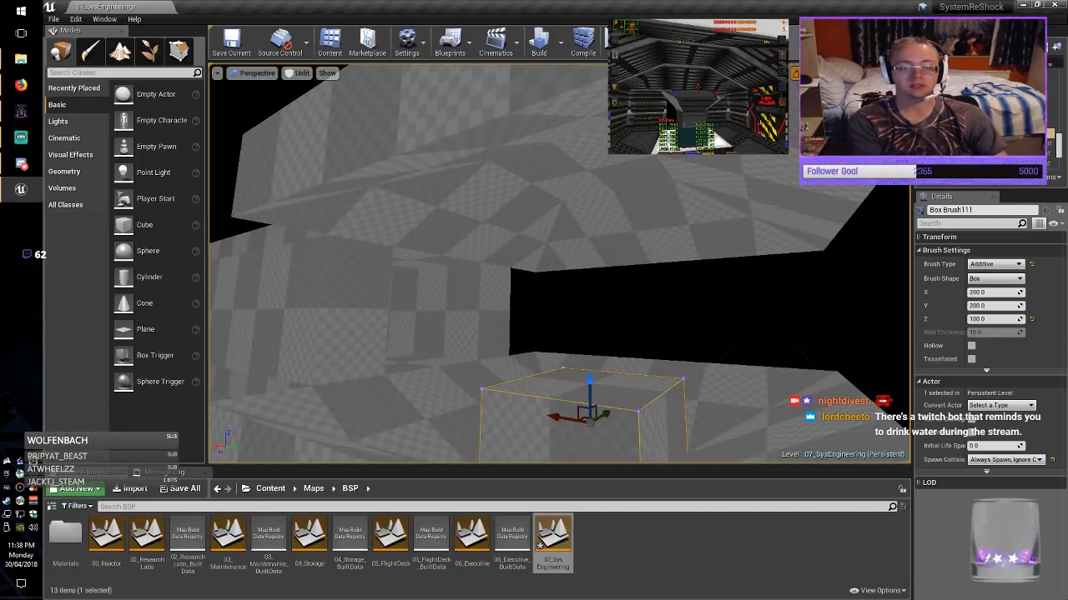
key(Escape)
right_drag(572, 362, 567, 392)
key(w)
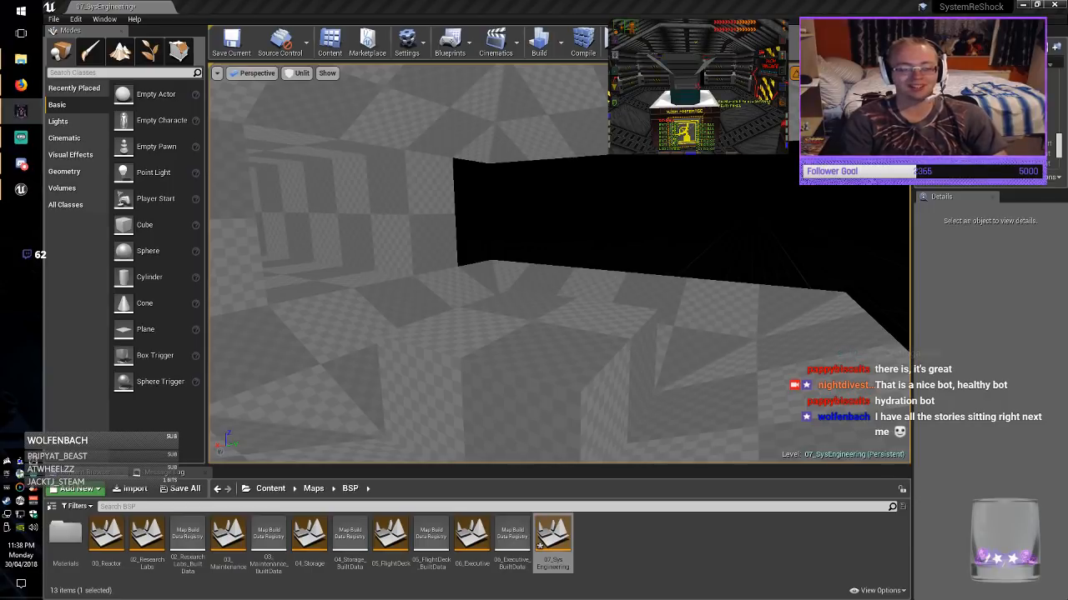
Duplicate the corridor wall brush sideways beside the room's entrance and set the copy's X size to 100.
click(430, 214)
mouse_move(429, 213)
right_down()
mouse_move(417, 191)
mouse_move(275, 190)
mouse_move(271, 179)
mouse_move(388, 182)
mouse_move(343, 173)
right_up()
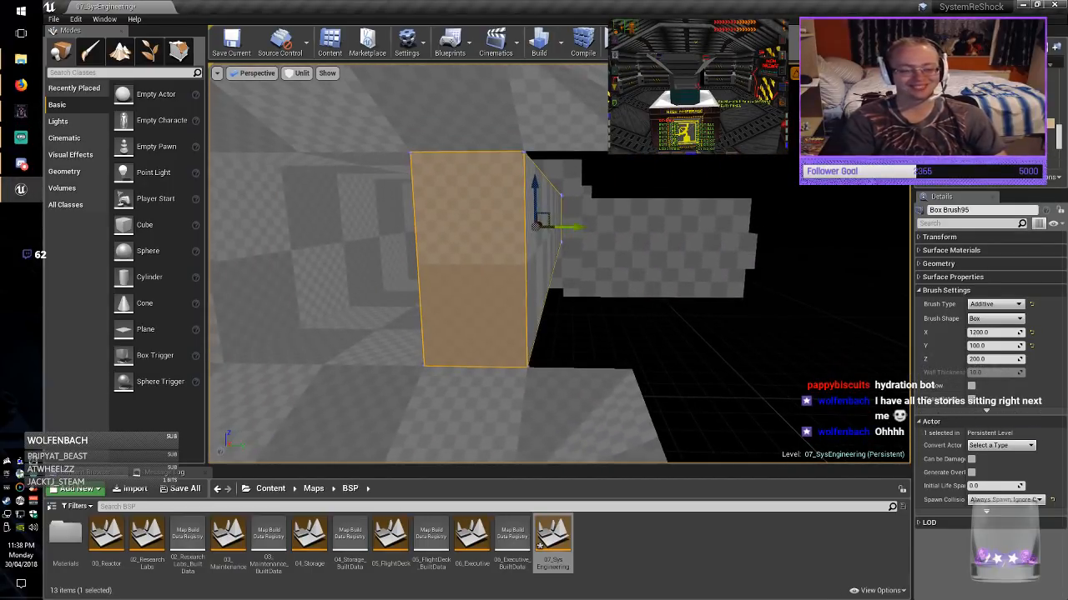
alt+drag(584, 228, 622, 230)
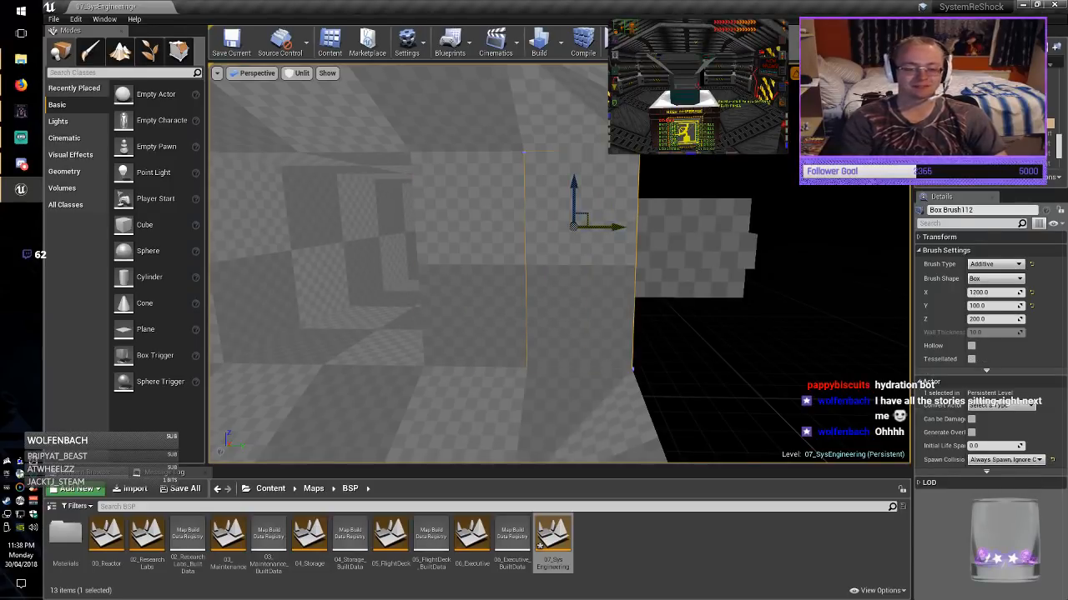
mouse_move(622, 230)
right_down()
mouse_move(533, 279)
mouse_move(493, 288)
right_up()
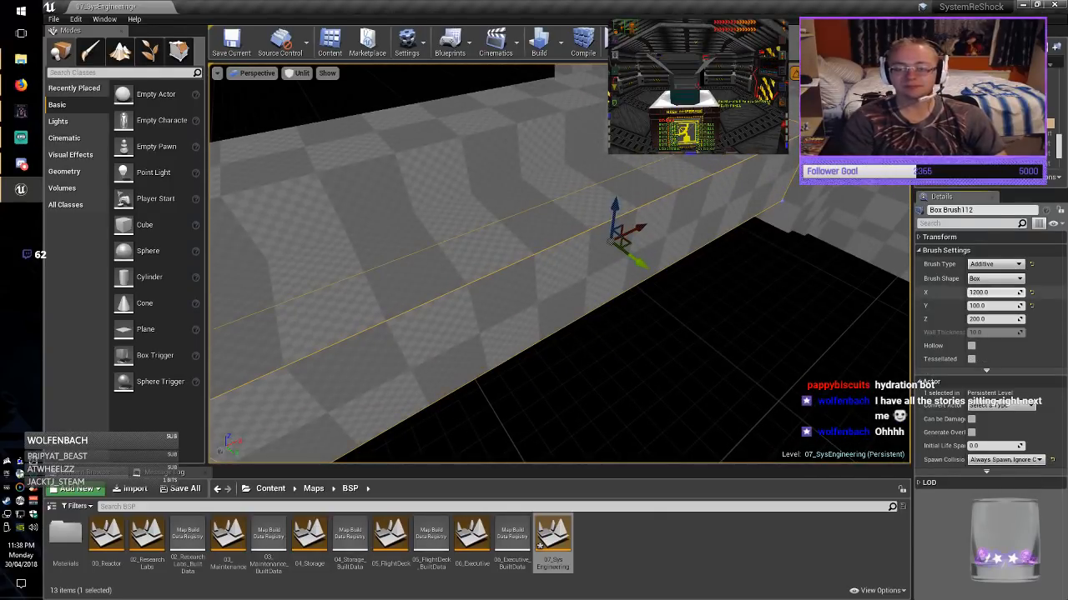
key(Return)
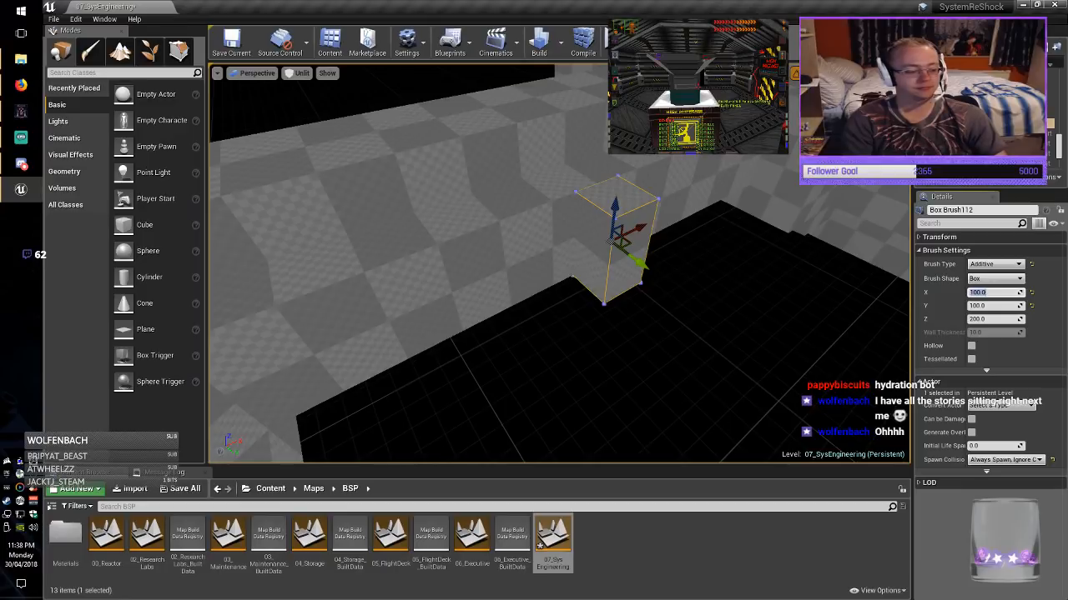
Slide the short wall block to the room-side end of the corridor wall and duplicate it onto the other side of the entrance.
right_drag(667, 284, 607, 275)
drag(729, 257, 420, 345)
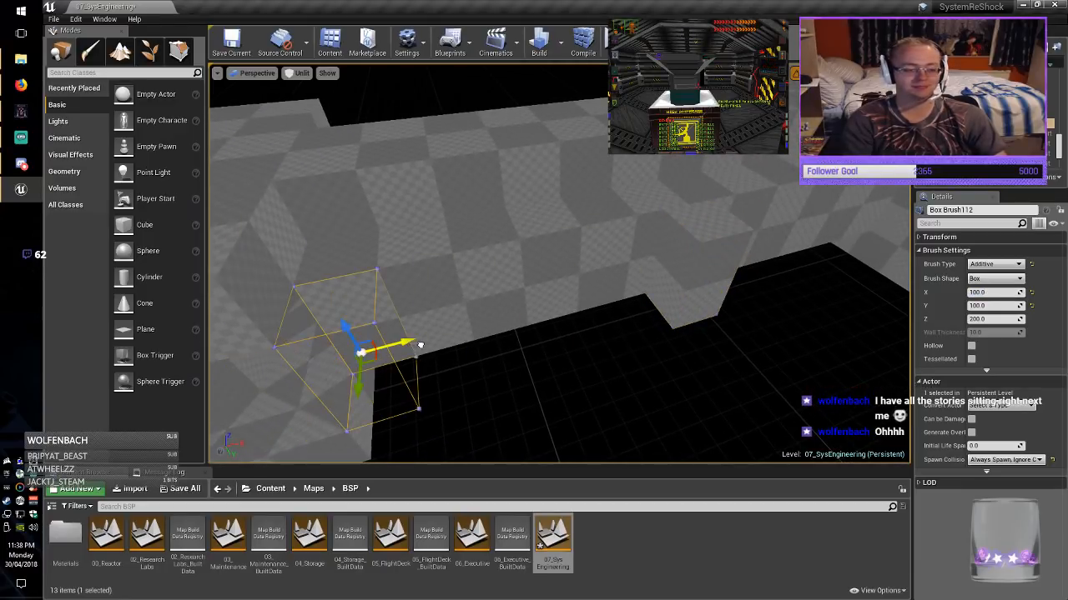
mouse_move(420, 344)
right_down()
mouse_move(346, 338)
mouse_move(255, 304)
mouse_move(260, 237)
mouse_move(250, 230)
right_up()
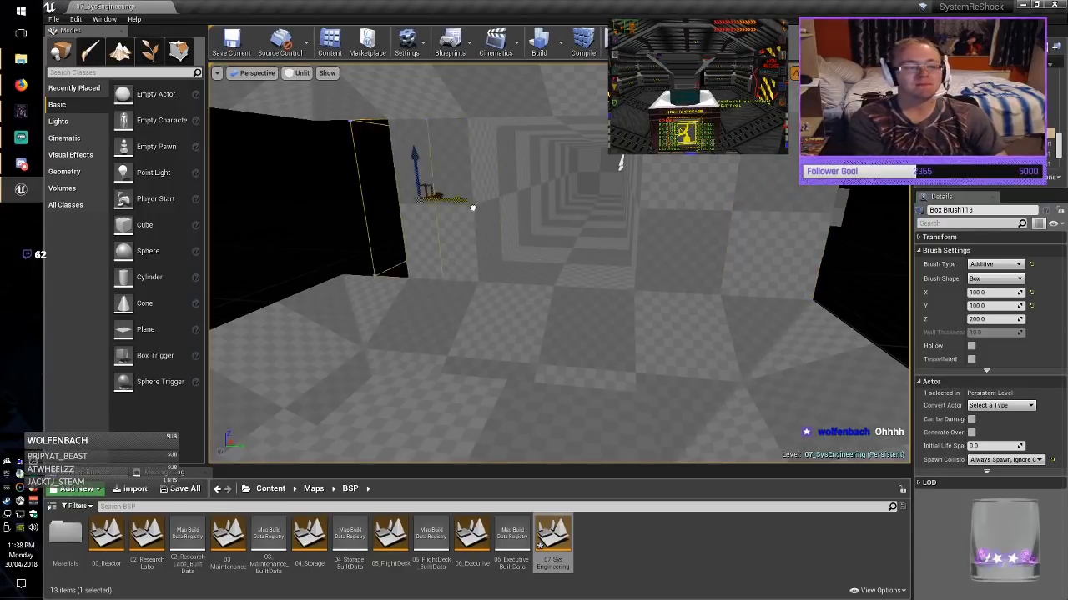
drag(472, 208, 439, 204)
Duplicate the block into the room's side gap, set its X size to 600, and copy that wall to the opposite side.
mouse_move(621, 161)
right_down()
mouse_move(450, 167)
mouse_move(465, 162)
right_up()
mouse_move(783, 211)
mouse_down()
mouse_move(708, 221)
mouse_move(530, 214)
mouse_up()
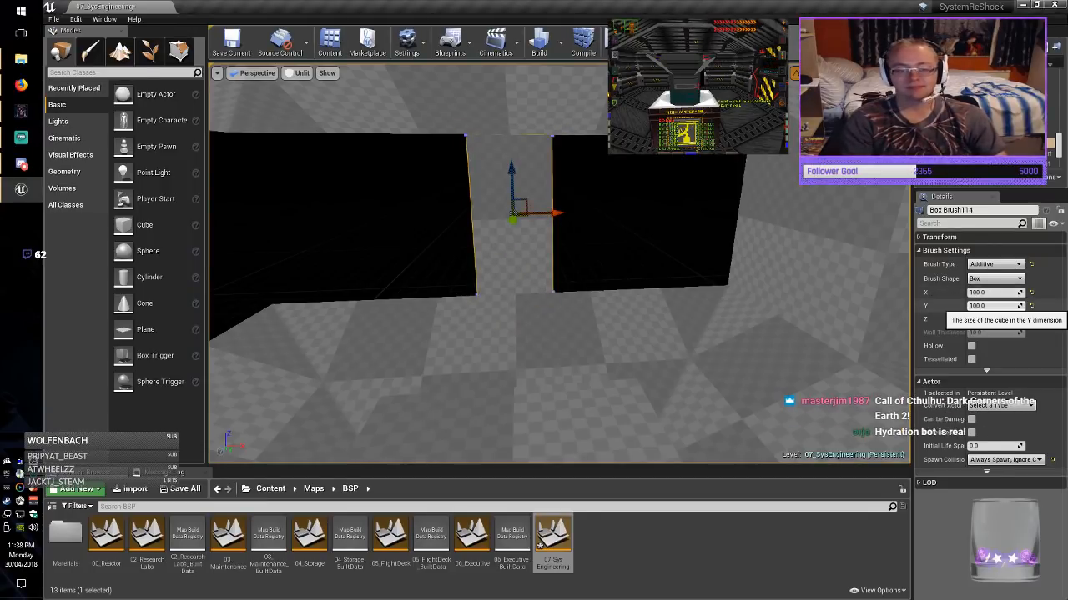
text(6)
key(Return)
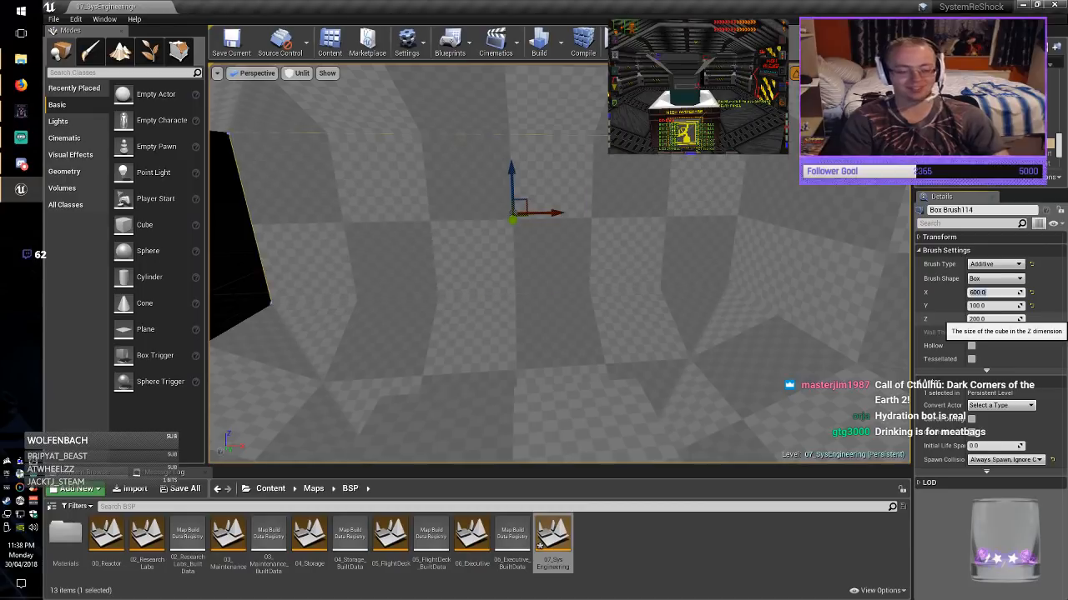
mouse_move(667, 292)
right_down()
mouse_move(534, 284)
mouse_move(400, 296)
mouse_move(404, 279)
mouse_move(743, 292)
mouse_move(676, 283)
mouse_move(709, 294)
right_up()
alt+drag(454, 234, 768, 264)
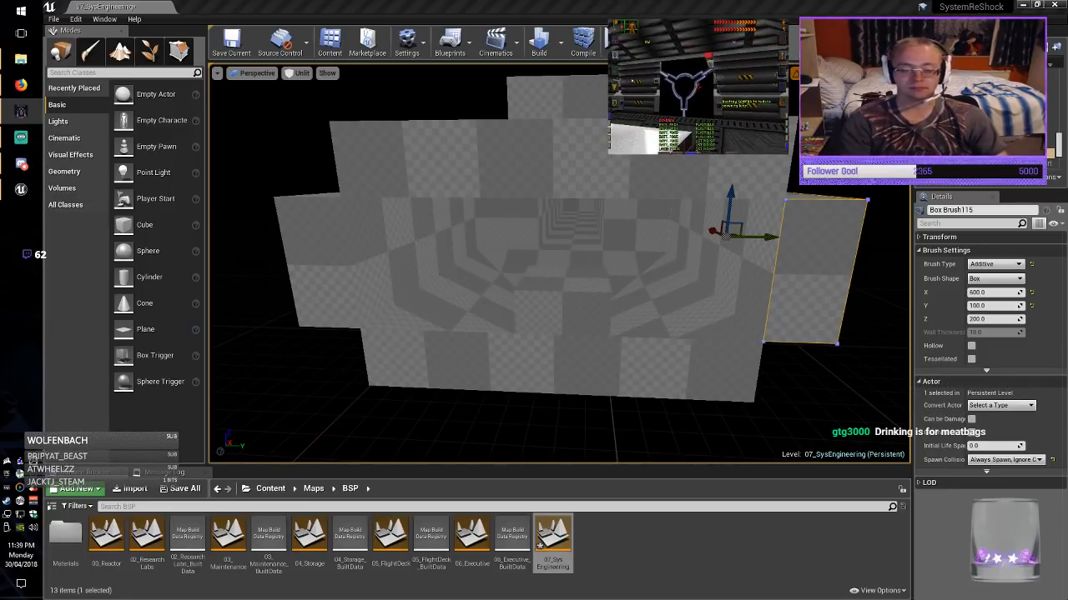
Duplicate the short entrance wall block out to the room's open far end and set its Y size to 200.
click(653, 227)
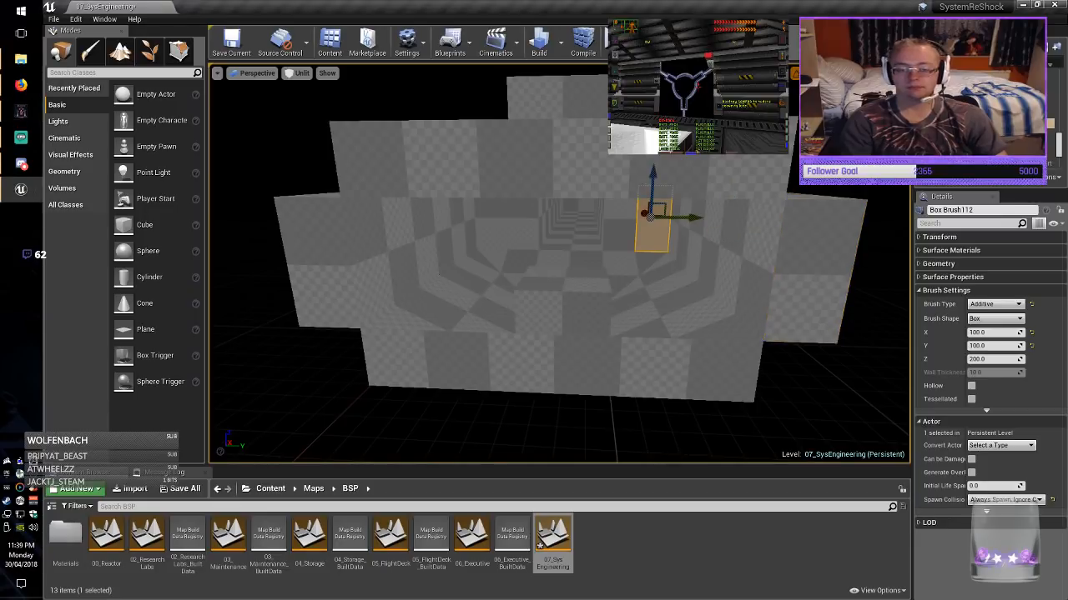
mouse_move(643, 212)
alt+mouse_down()
mouse_move(679, 259)
mouse_move(674, 248)
alt+mouse_up()
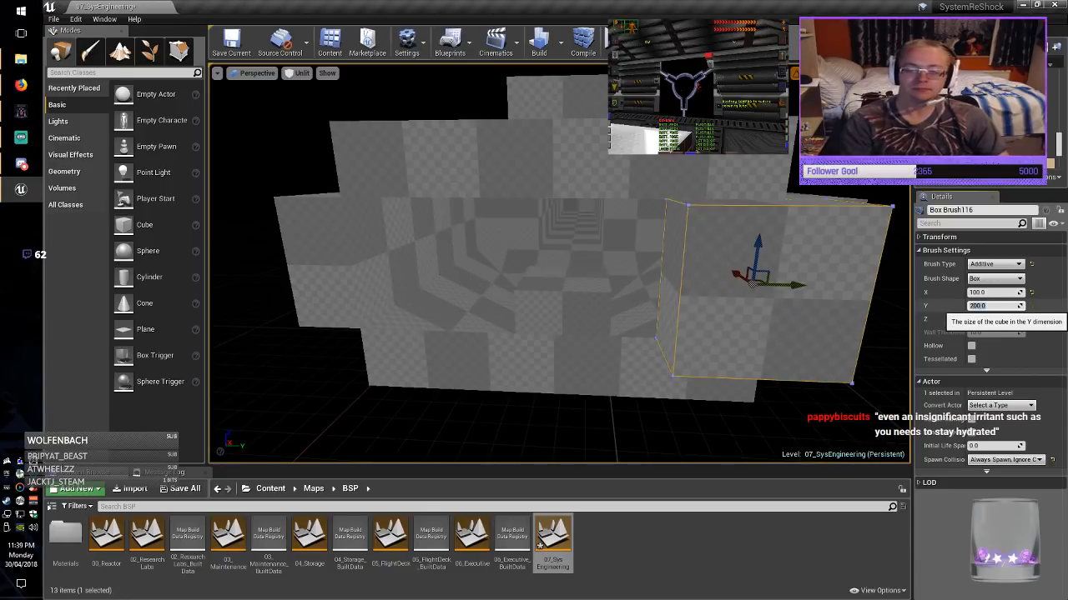
text(2)
key(Return)
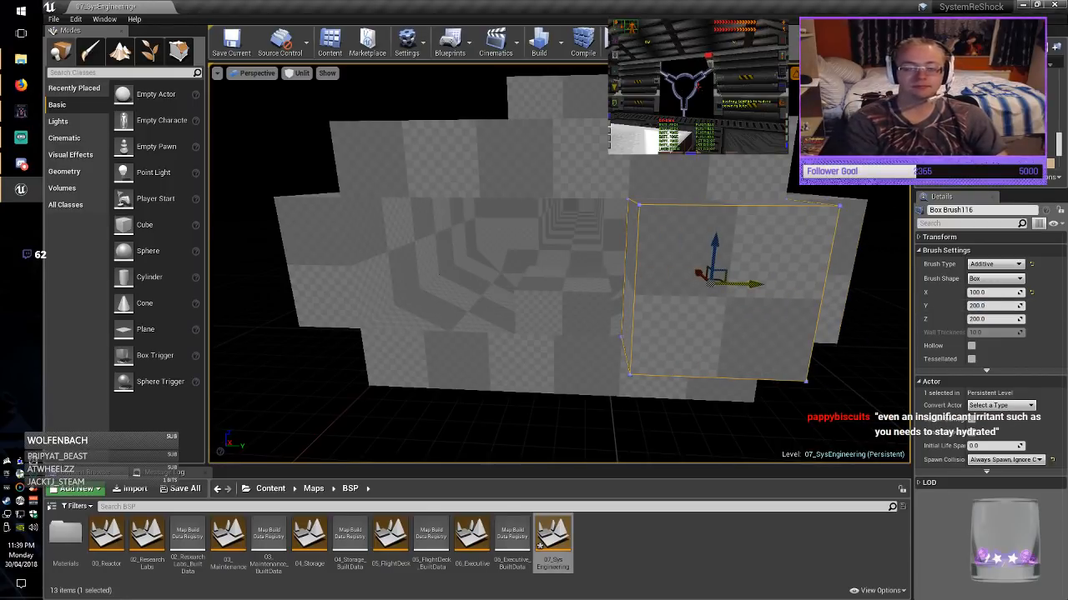
Duplicate the 200-wide panel across the far end until the wall is closed, and save the level.
mouse_move(738, 284)
alt+mouse_down()
mouse_move(429, 274)
mouse_move(584, 271)
alt+mouse_up()
key(Escape)
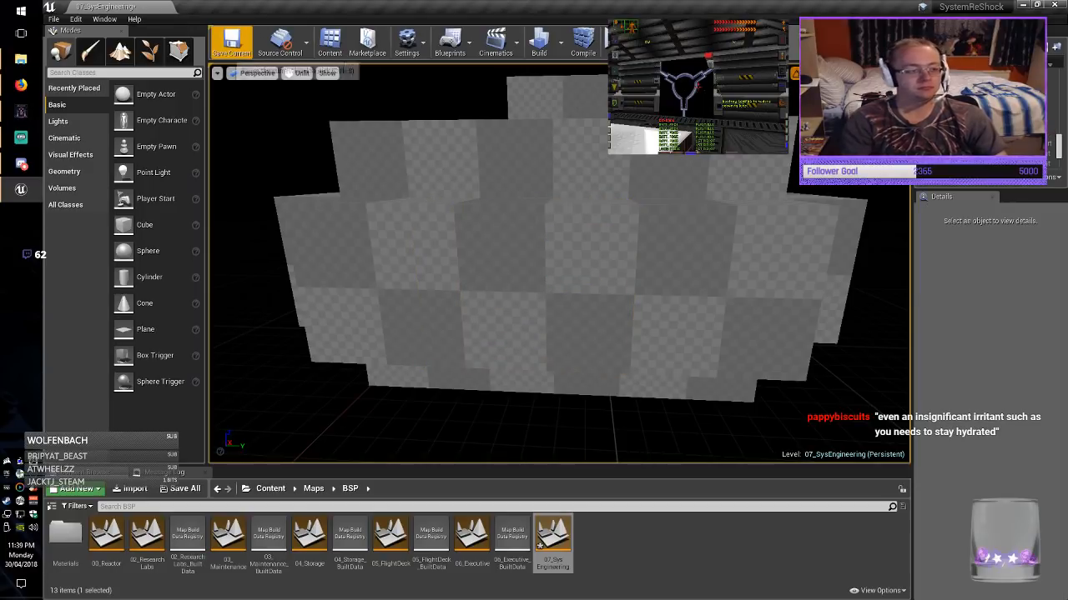
click(231, 41)
Apply the M_BSP_Glass material from the Materials folder to the outer and inner faces of the far wall's middle panel.
double_click(65, 534)
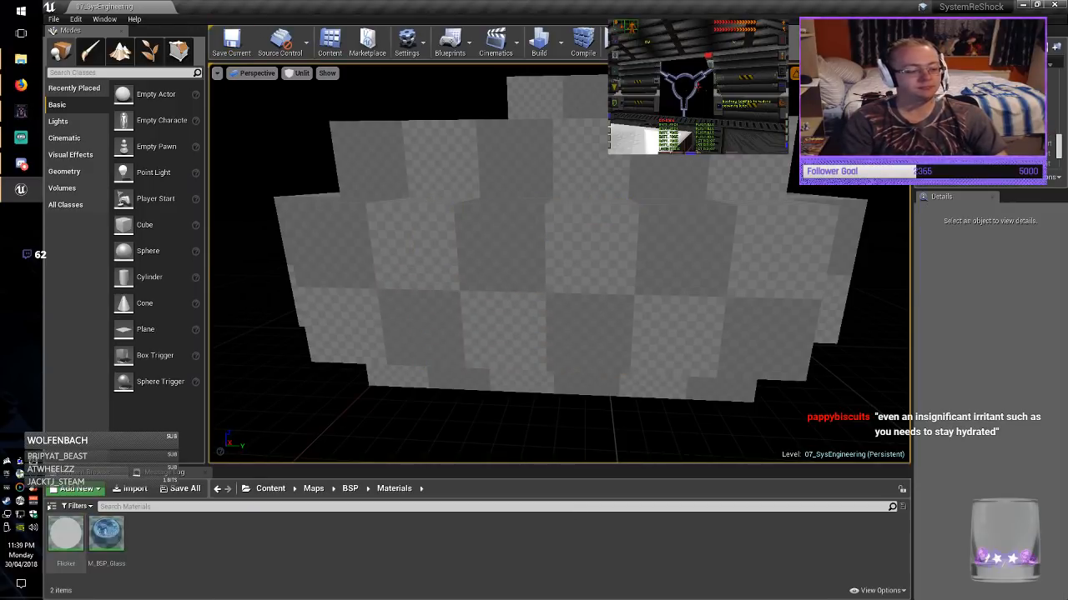
drag(106, 533, 555, 292)
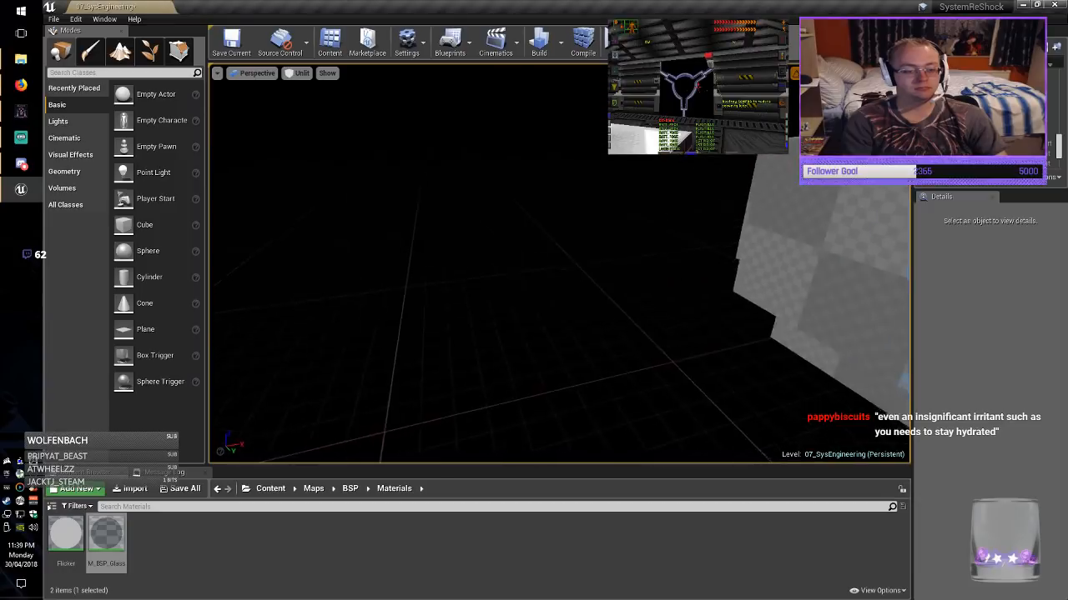
right_drag(555, 292, 763, 283)
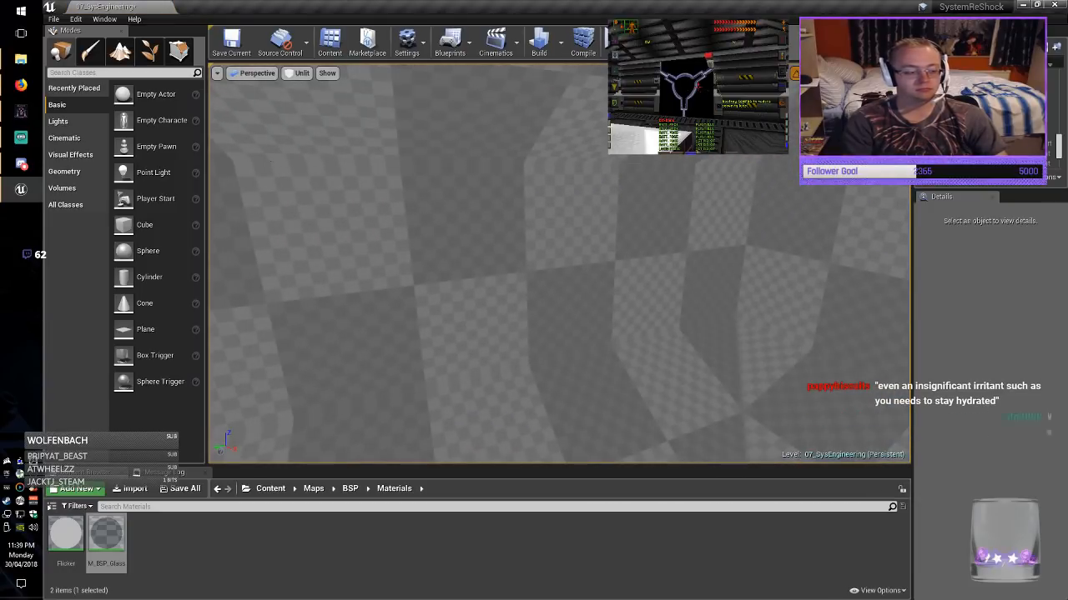
drag(106, 534, 501, 330)
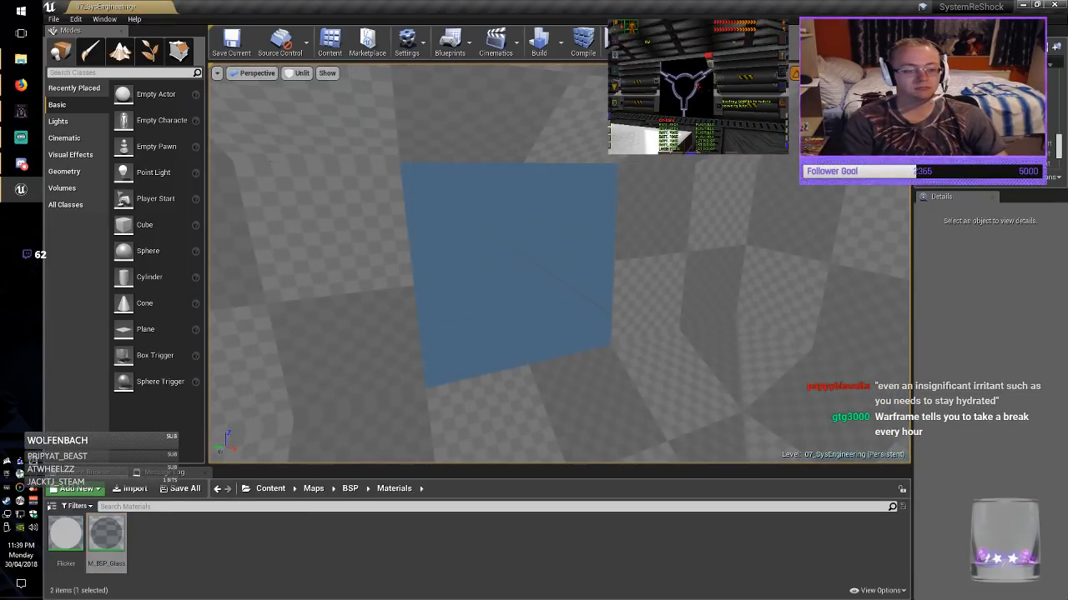
Pull the middle glass panel out of the far wall to expose its remaining faces, and deselect it.
right_drag(559, 276, 450, 275)
click(613, 251)
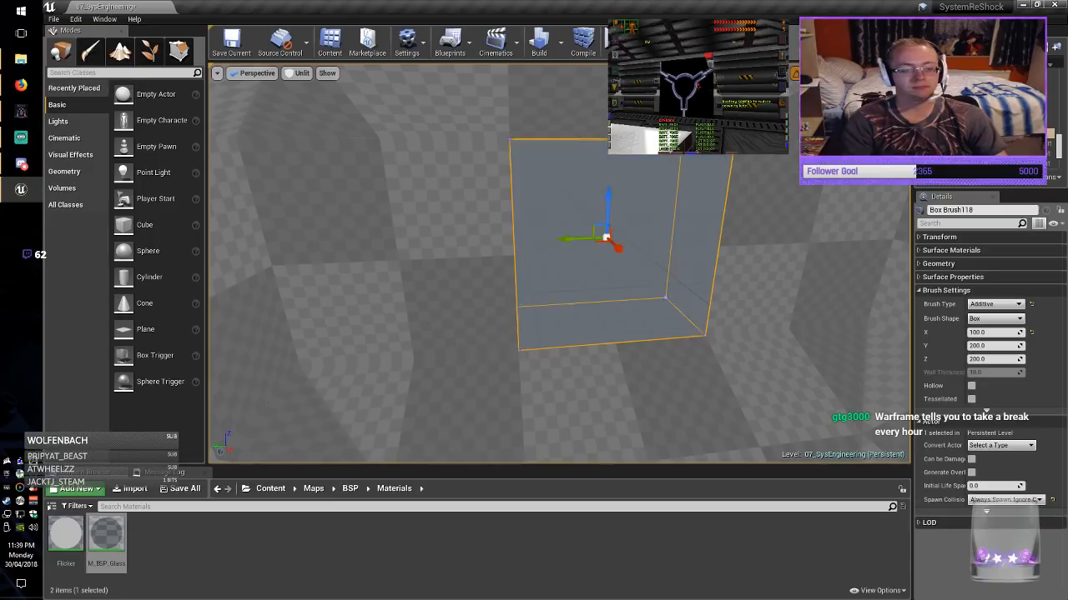
right_drag(613, 251, 884, 266)
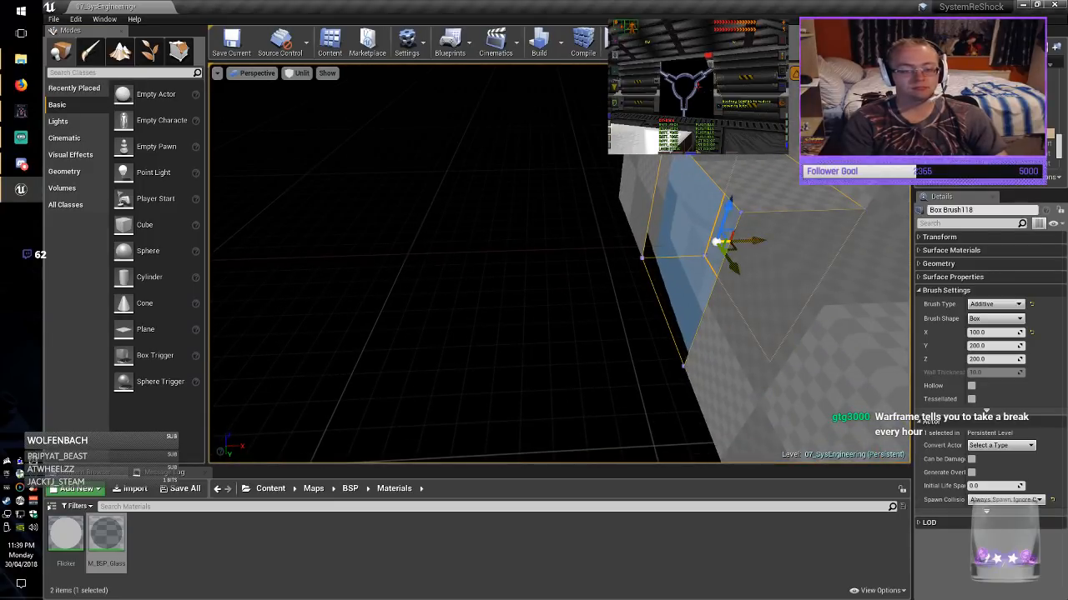
mouse_move(749, 241)
mouse_down()
mouse_move(367, 255)
mouse_move(454, 253)
mouse_up()
key(Delete)
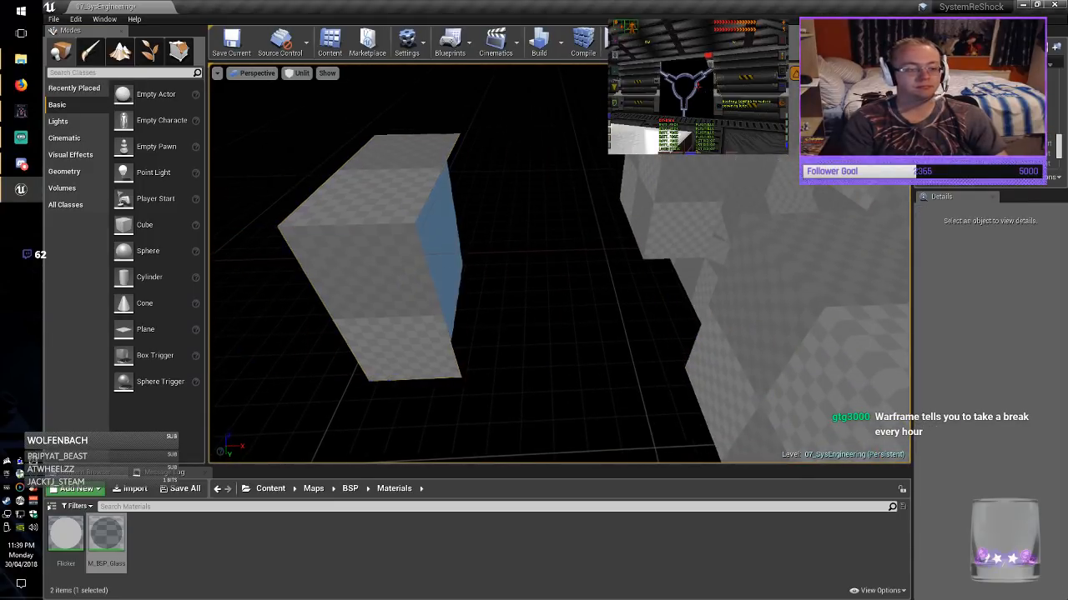
Apply M_BSP_Glass to the remaining side, top and bottom faces of the pulled-out panel.
right_drag(454, 254, 359, 225)
drag(106, 534, 517, 350)
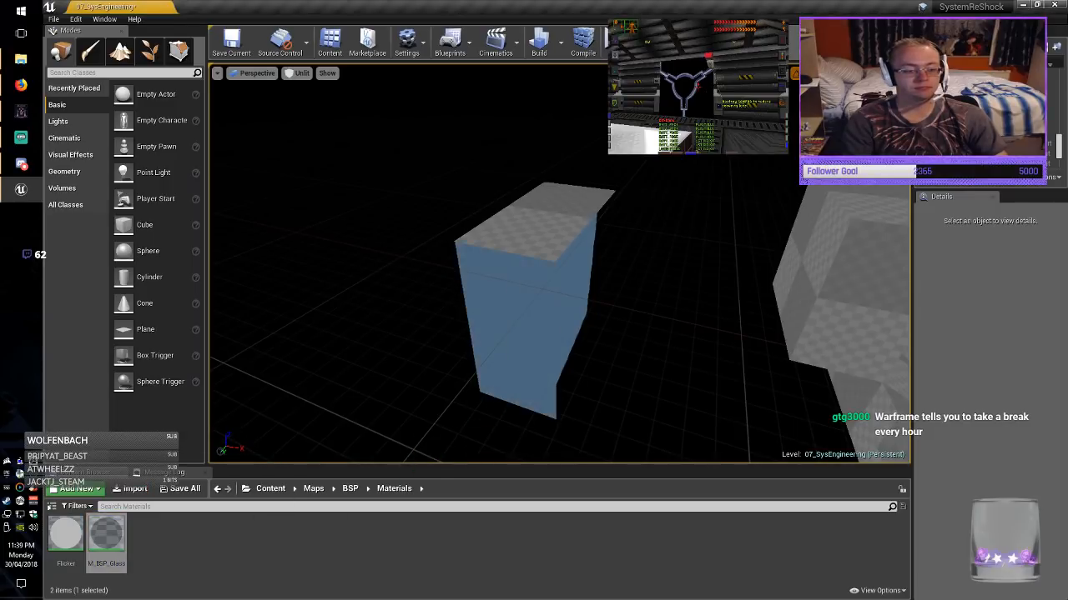
drag(106, 534, 538, 250)
right_drag(538, 251, 517, 179)
key(w)
drag(106, 534, 576, 250)
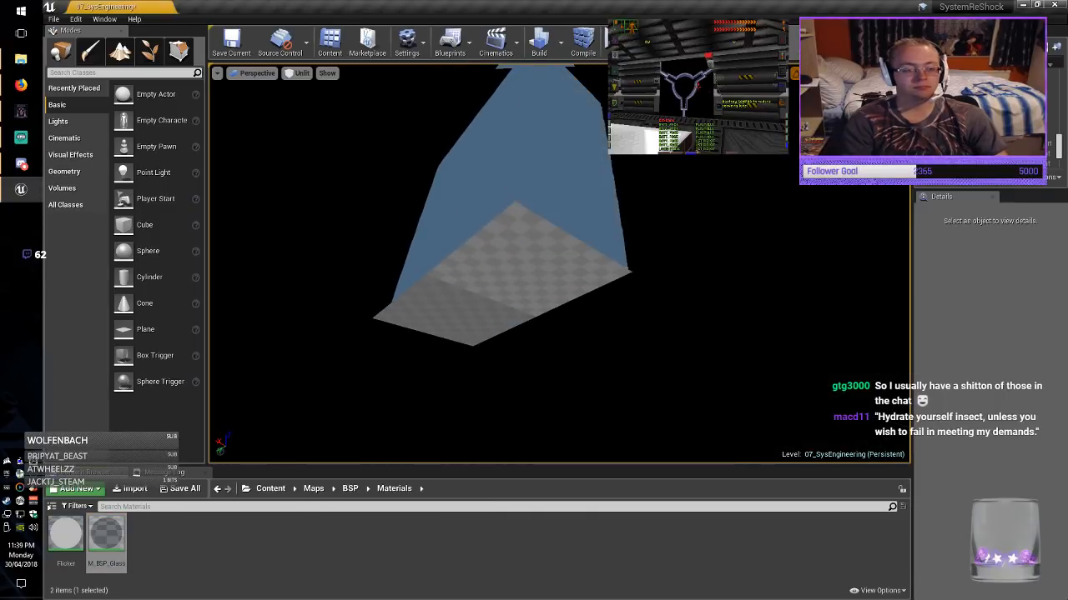
drag(106, 534, 483, 317)
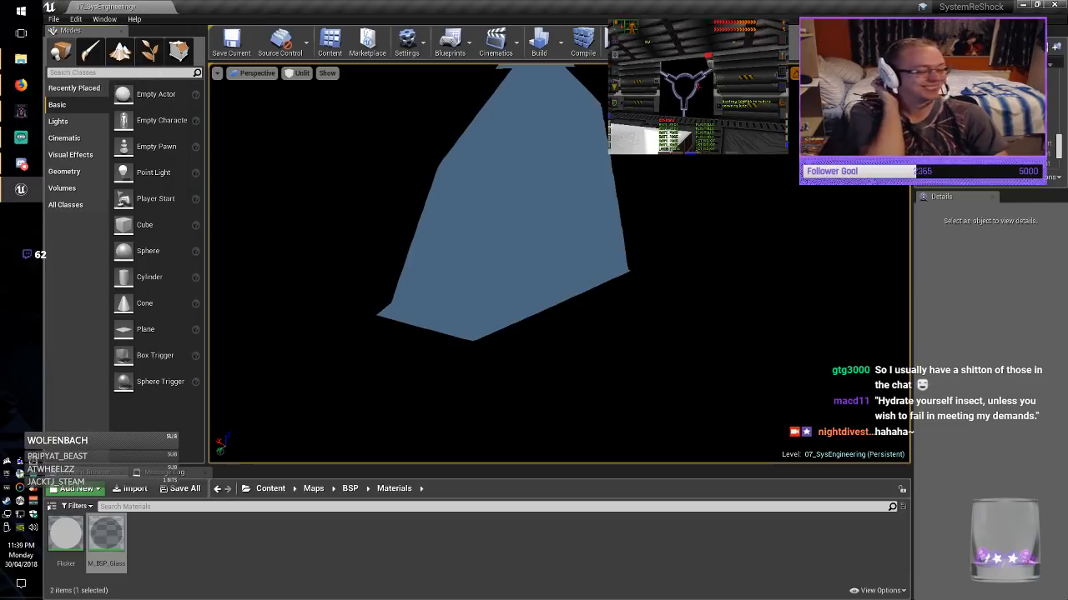
Move the finished glass panel back into the gap in the middle of the far wall.
click(492, 250)
mouse_move(492, 250)
right_down()
mouse_move(366, 284)
mouse_move(404, 267)
mouse_move(388, 263)
mouse_move(396, 279)
right_up()
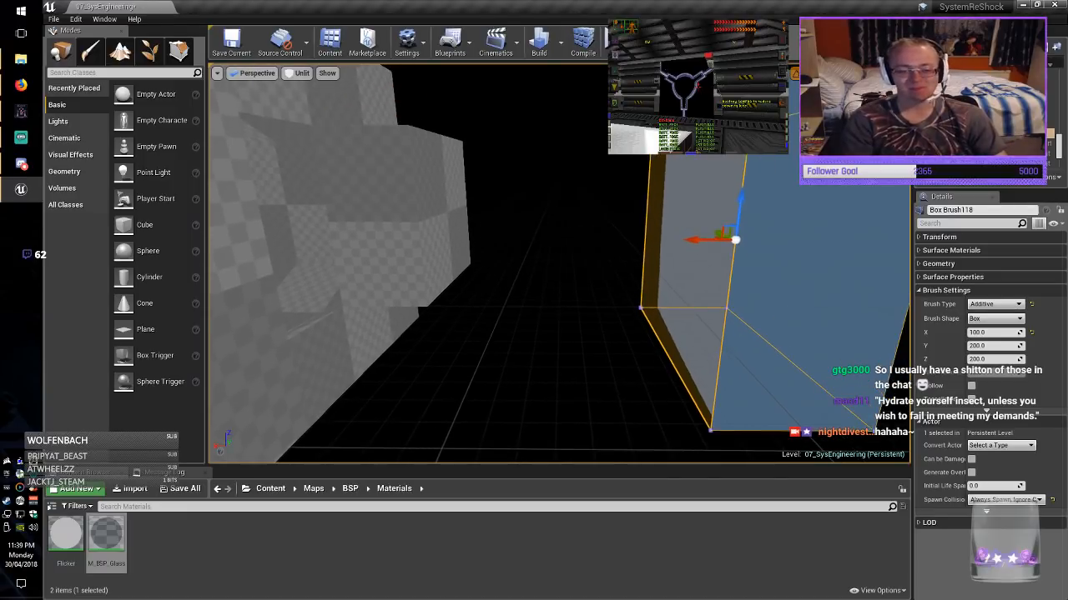
drag(709, 239, 288, 232)
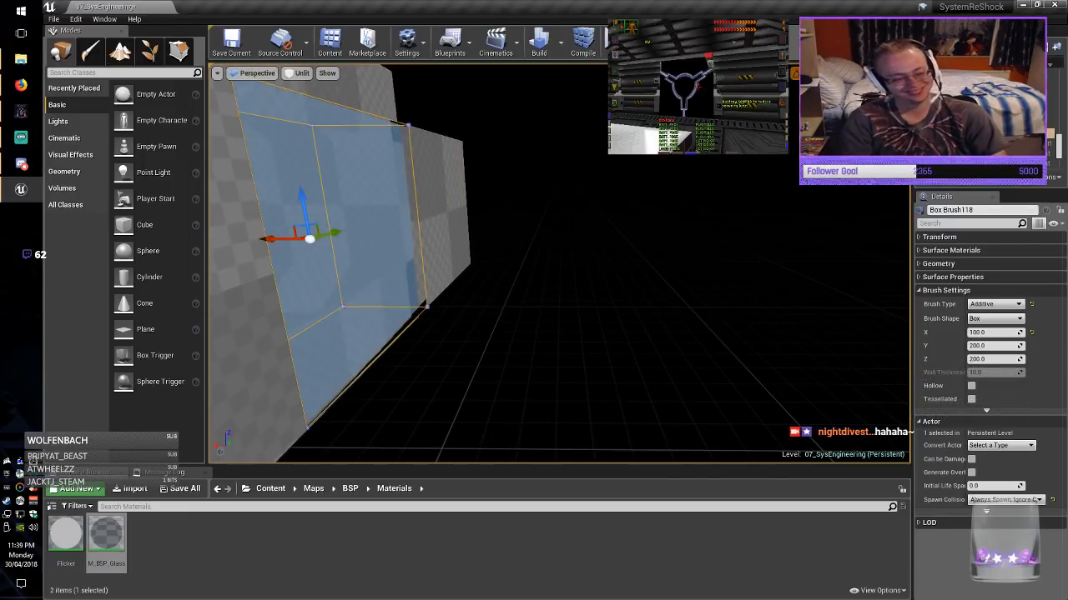
Deselect the glass panel, face the window wall from outside and save the current level.
key(Escape)
right_drag(288, 232, 240, 243)
click(231, 41)
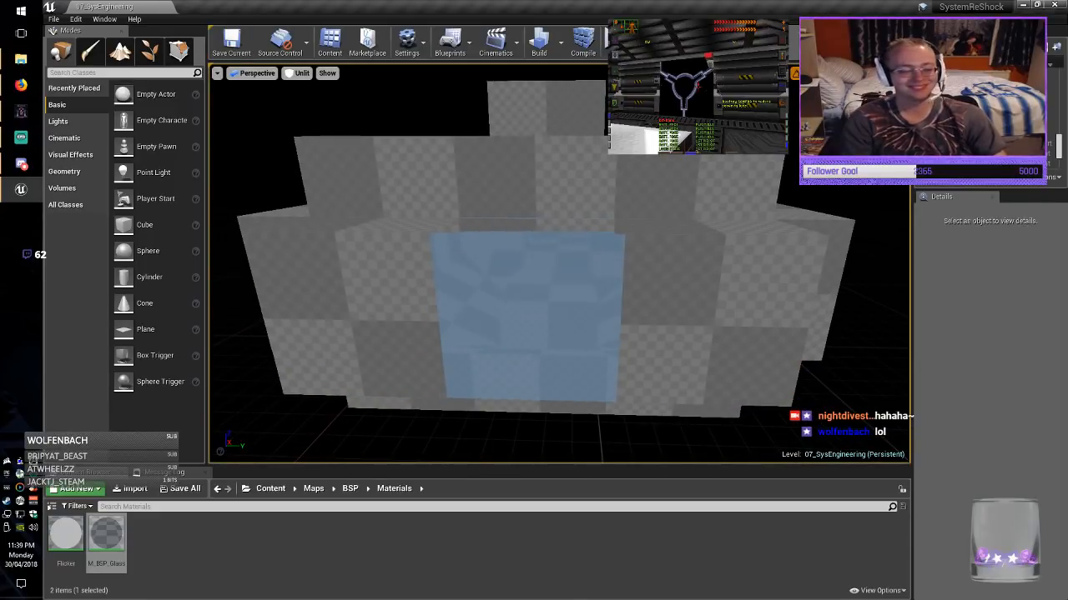
View the glass window from inside the room and switch the viewport from Unlit to Lit.
scroll(581, 174, up, 10)
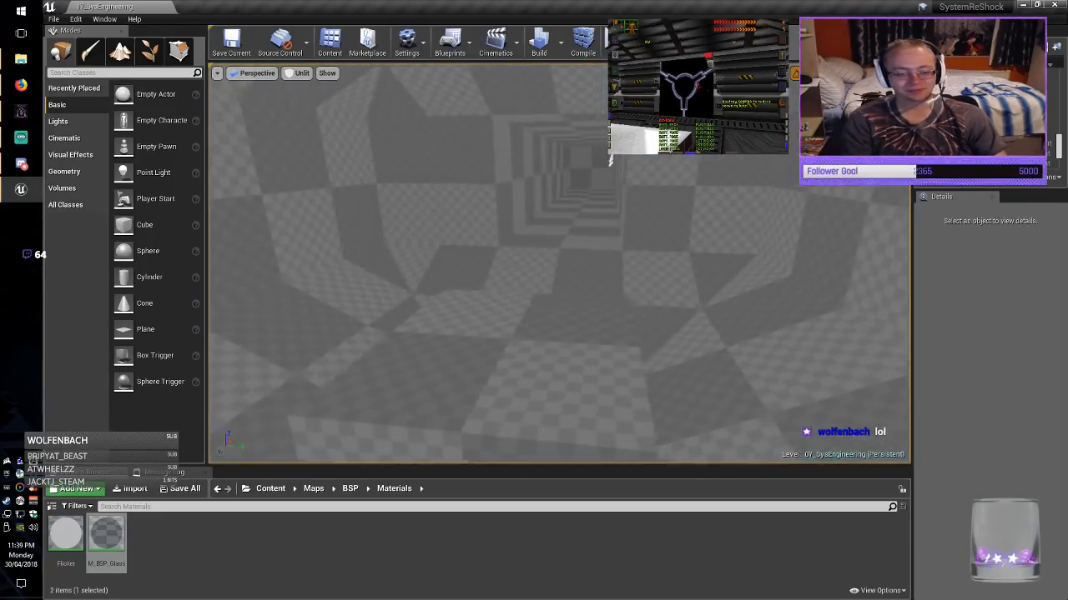
right_drag(581, 173, 437, 185)
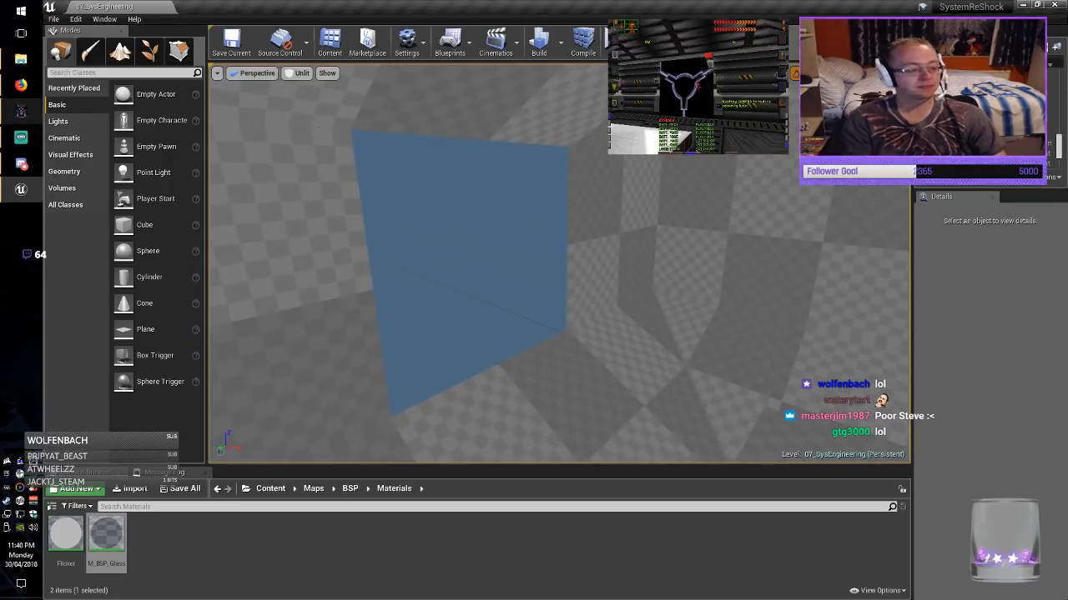
click(297, 72)
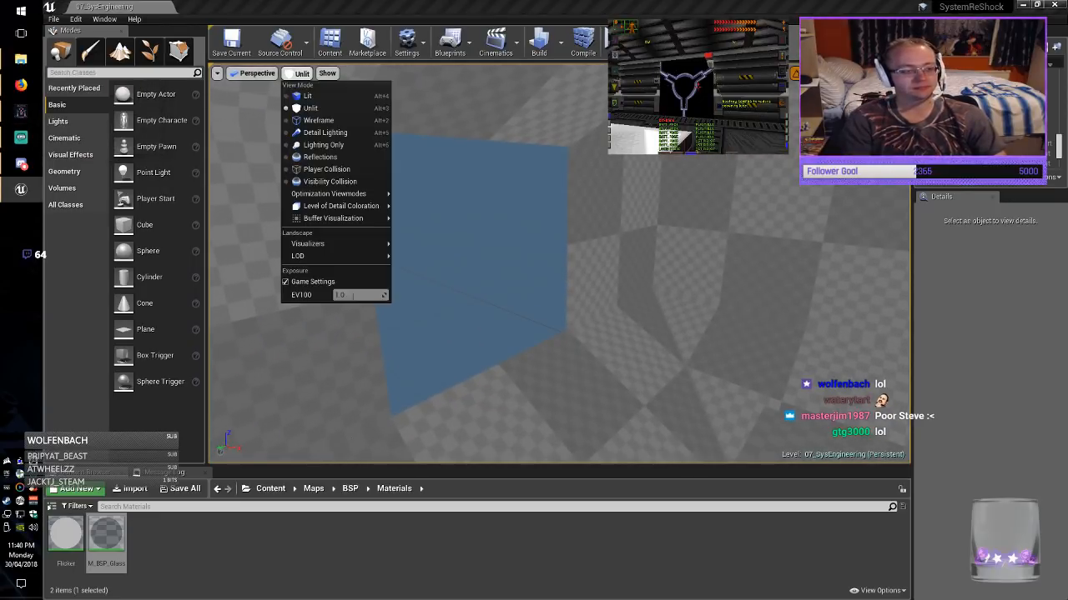
click(307, 95)
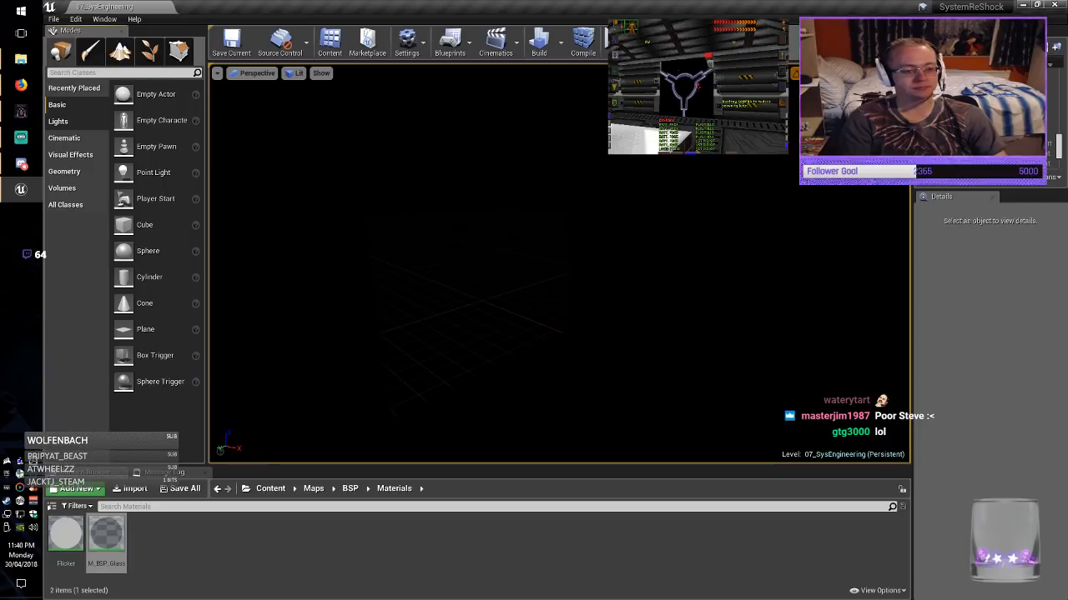
Place a point light at the glass window and centre it horizontally in the opening.
click(77, 122)
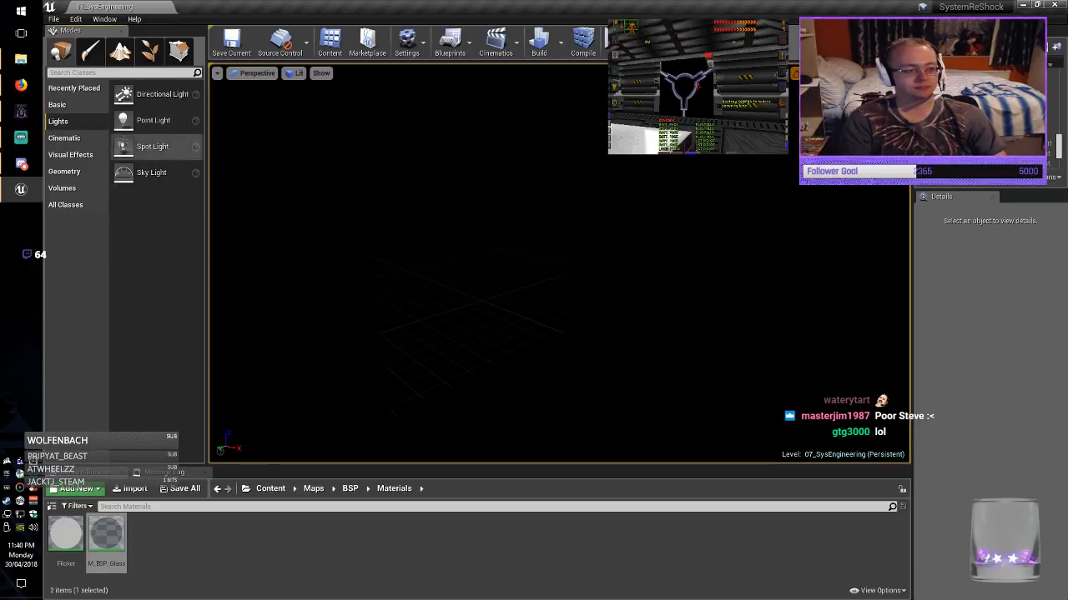
drag(153, 120, 491, 301)
right_drag(512, 296, 474, 325)
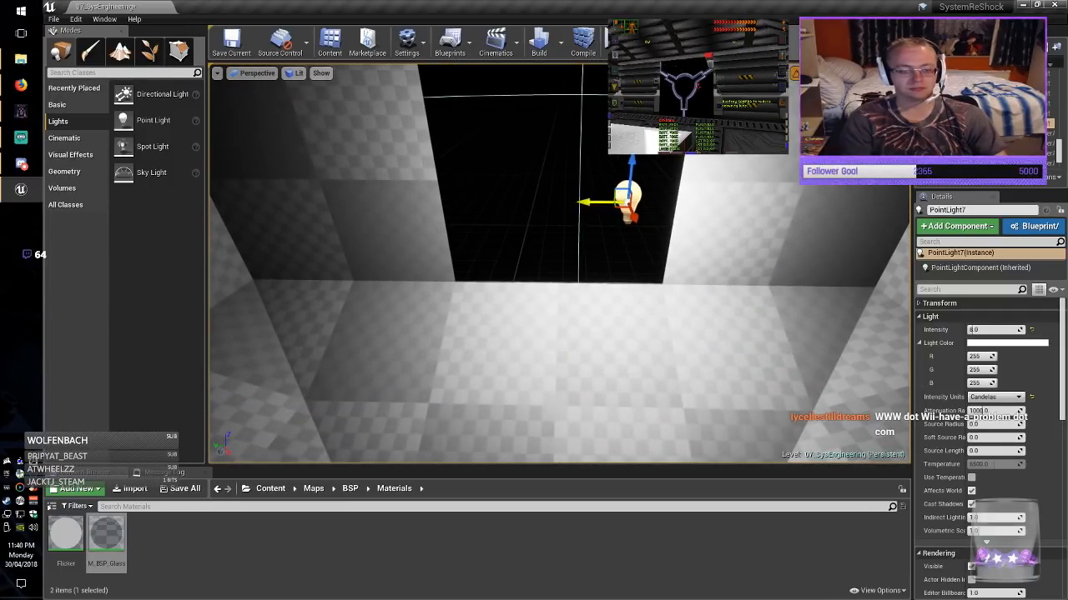
drag(628, 199, 553, 198)
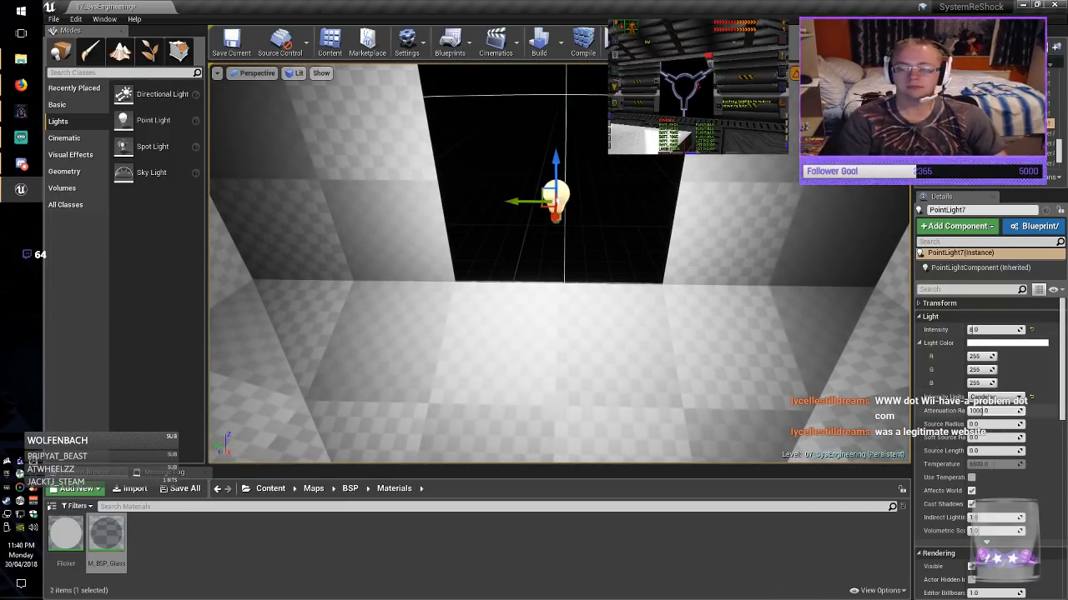
Set the window light's attenuation radius to 200 and its intensity to 1.
text(200)
key(Return)
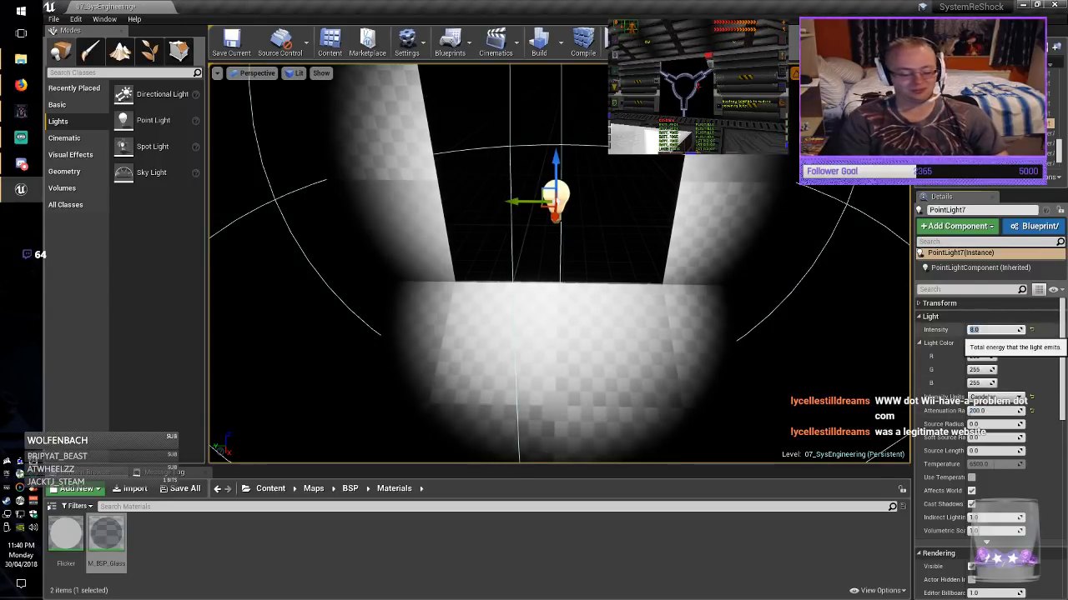
text(1)
key(Return)
right_drag(709, 292, 617, 225)
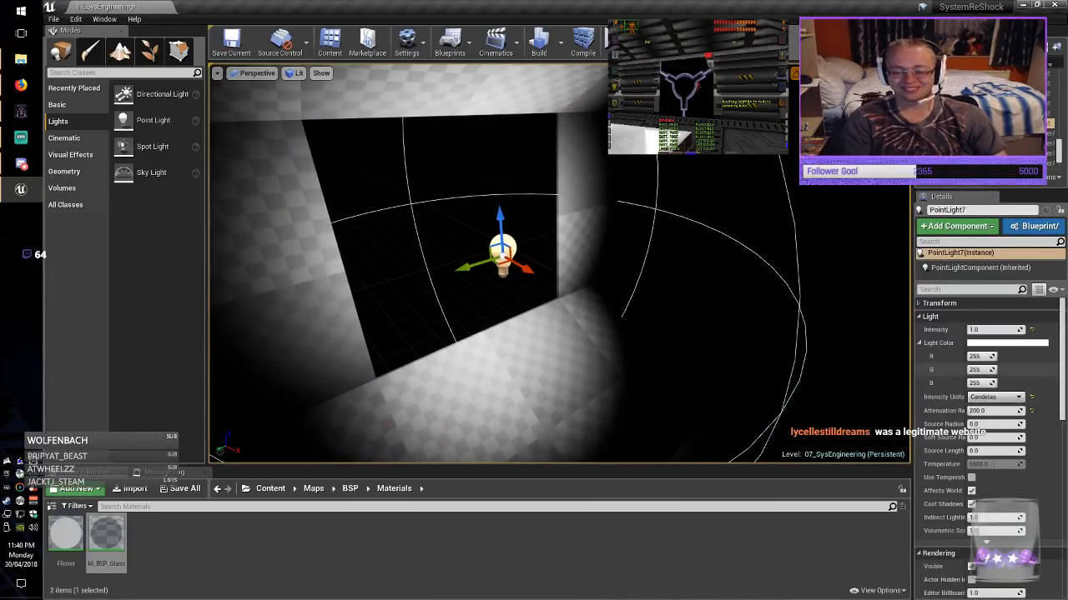
Make the window light pure red by setting its green and blue colour values to 0.
text(0)
key(Return)
text(0)
key(Return)
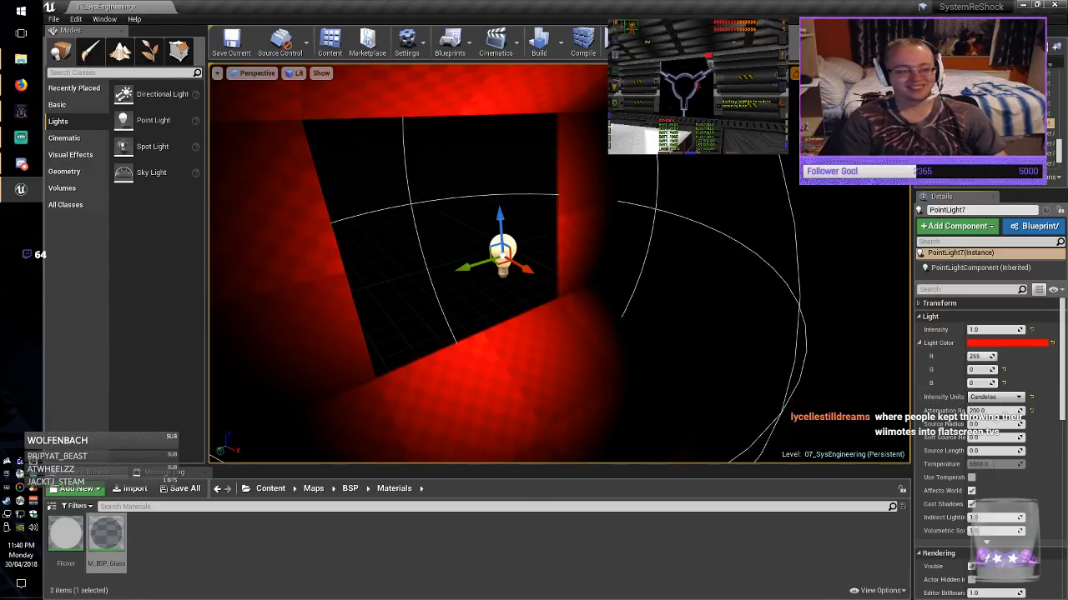
Add a second point light in the middle of the room beside the red-lit window and raise it towards the ceiling.
right_drag(534, 242, 638, 242)
drag(153, 121, 617, 177)
right_drag(617, 177, 638, 192)
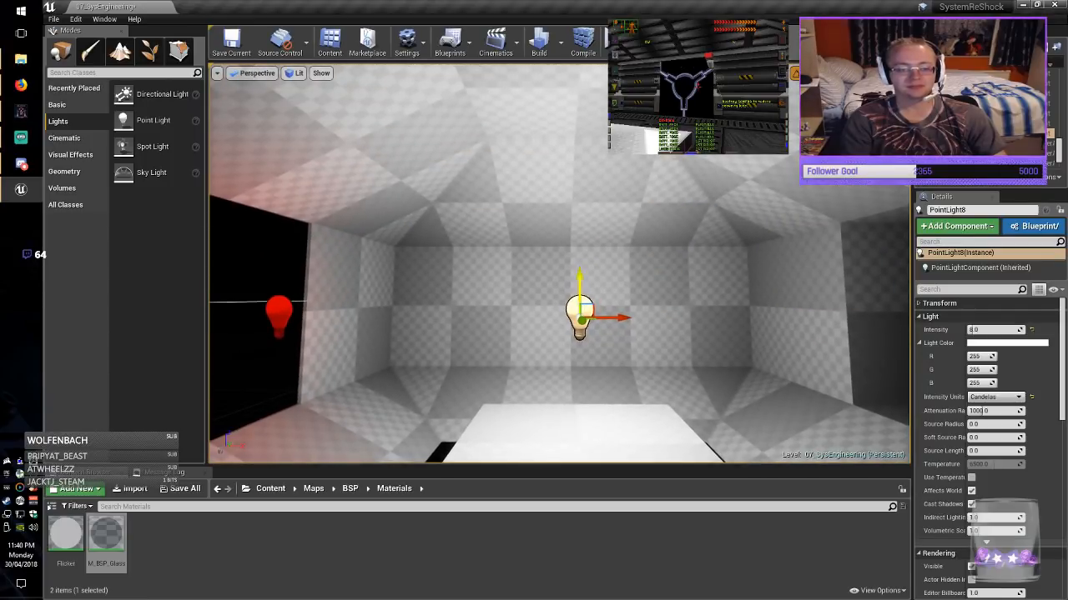
drag(575, 278, 575, 216)
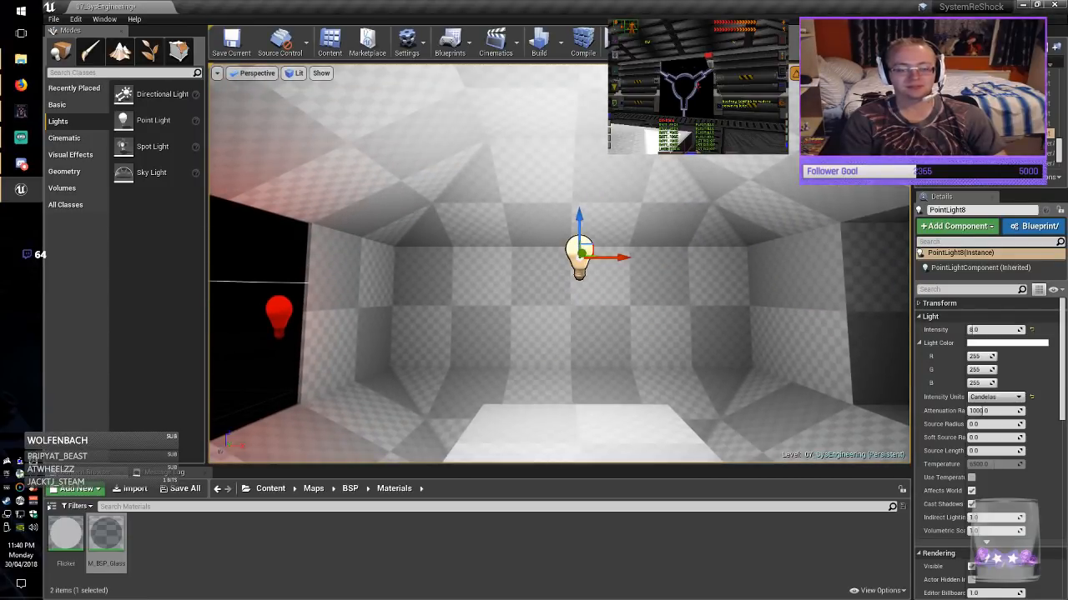
Set the new white room light's intensity to 1 and save the level.
text(1)
key(Return)
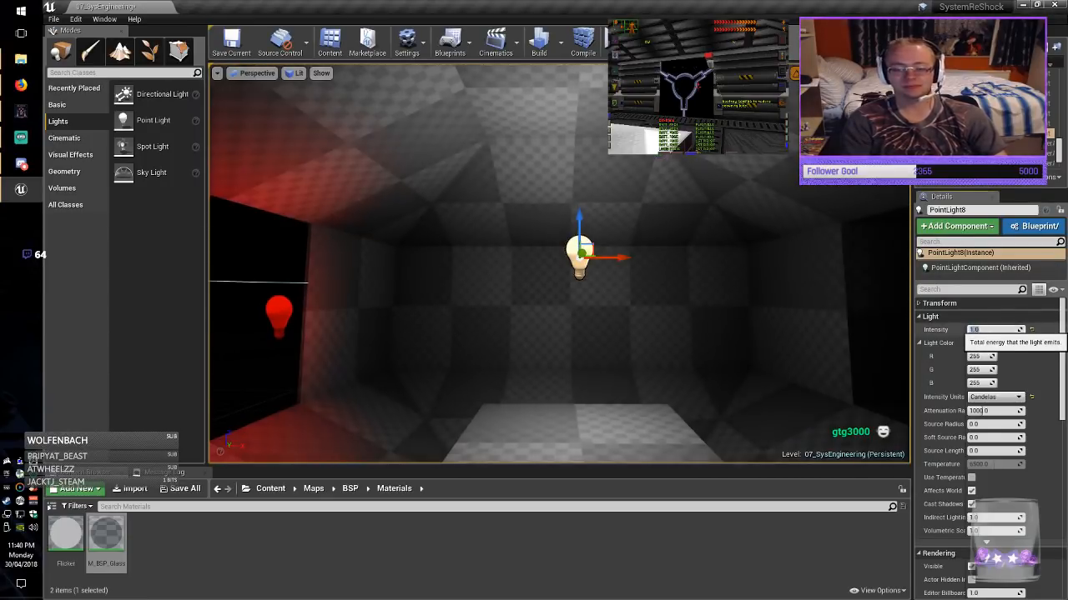
right_drag(734, 309, 663, 321)
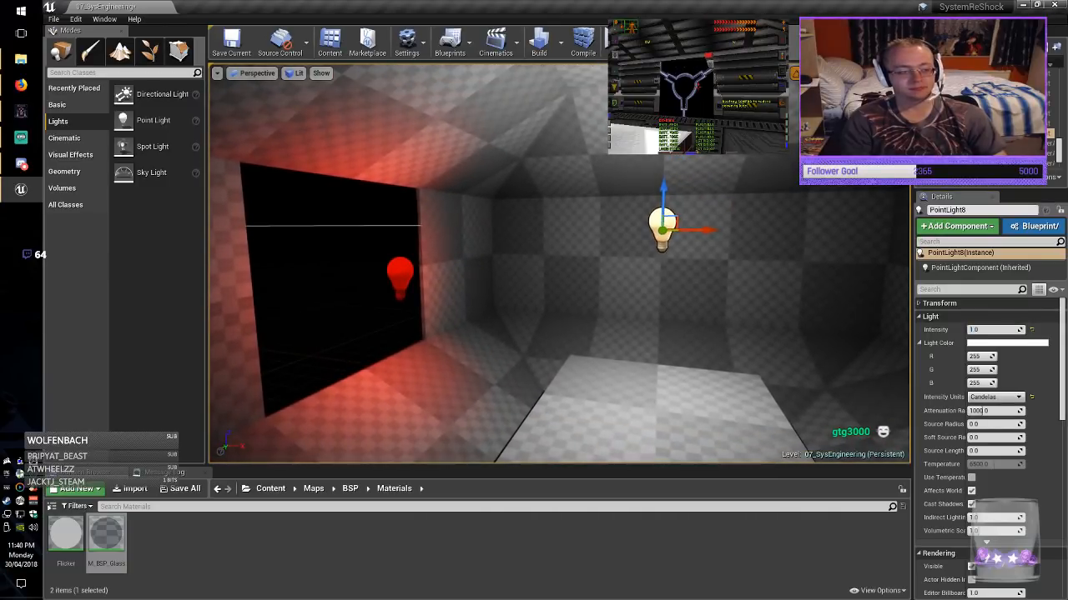
click(231, 41)
Duplicate the white point light out of the window room and position the copy further along the adjoining corridor.
right_drag(501, 267, 613, 264)
alt+drag(461, 210, 955, 215)
right_drag(667, 266, 934, 241)
right_drag(667, 265, 292, 298)
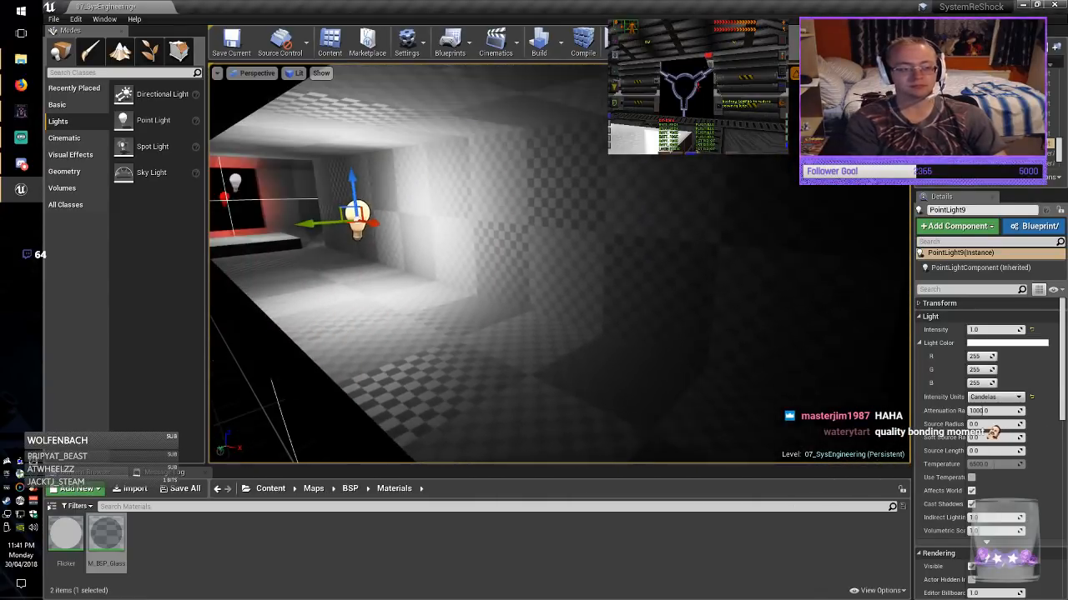
drag(374, 223, 507, 253)
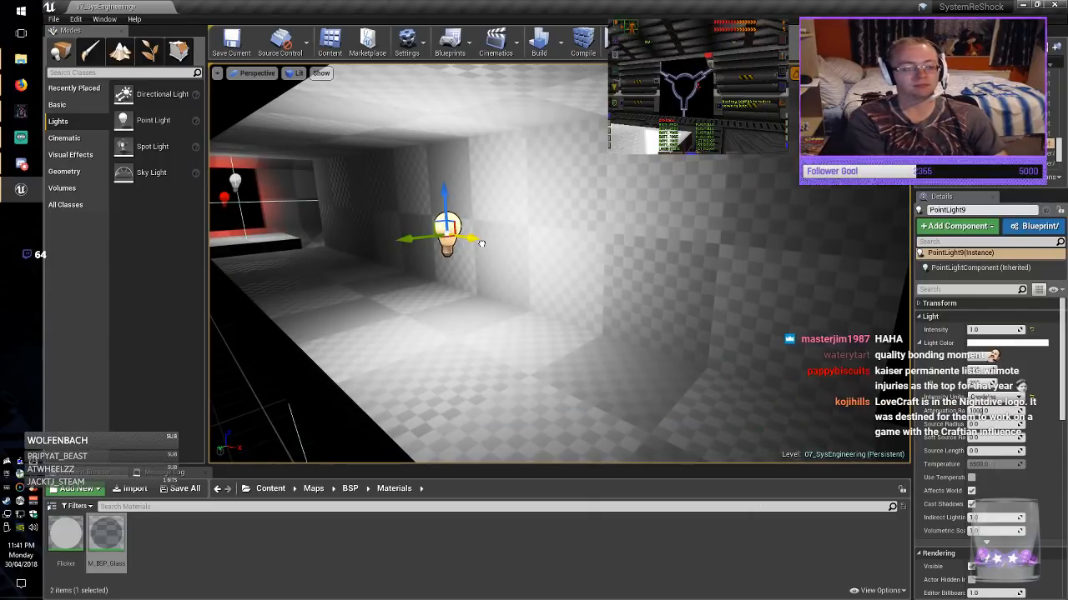
Duplicate the corridor light again and move the copy to the next dark stretch of corridor.
alt+drag(442, 239, 926, 247)
right_drag(751, 267, 859, 269)
drag(505, 235, 763, 227)
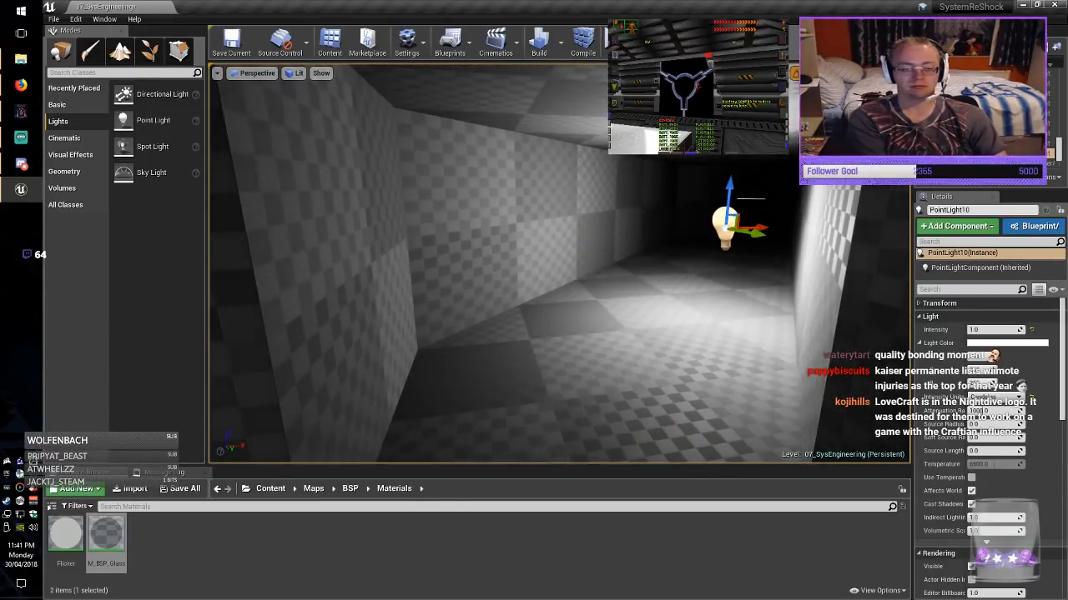
Duplicate the latest corridor light around the corner towards the unlit area beyond.
right_drag(750, 250, 893, 253)
right_drag(634, 267, 609, 283)
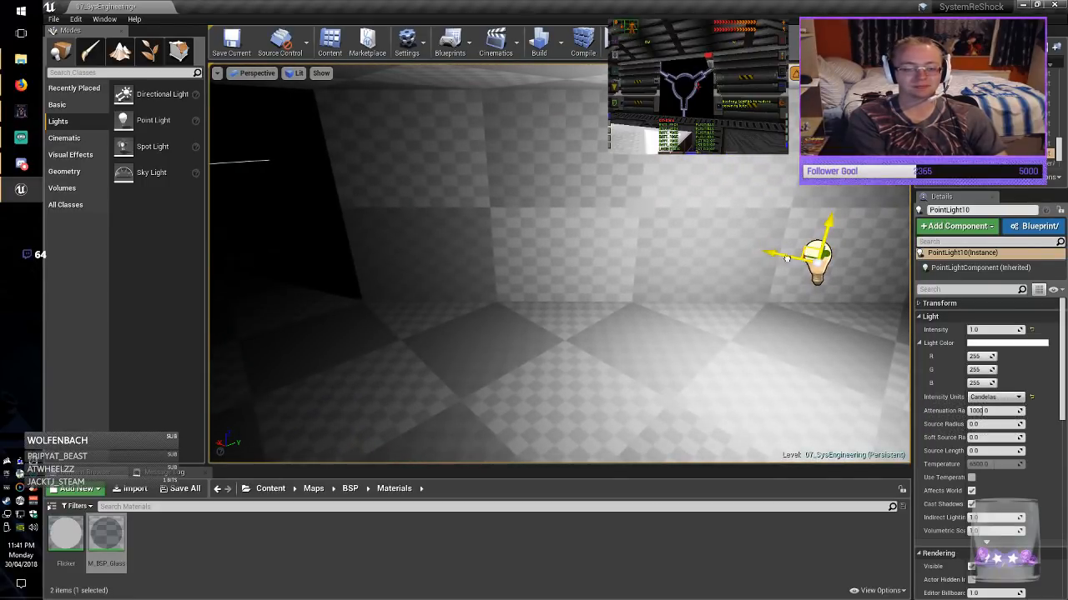
mouse_move(787, 258)
alt+mouse_down()
mouse_move(644, 279)
mouse_move(502, 269)
alt+mouse_up()
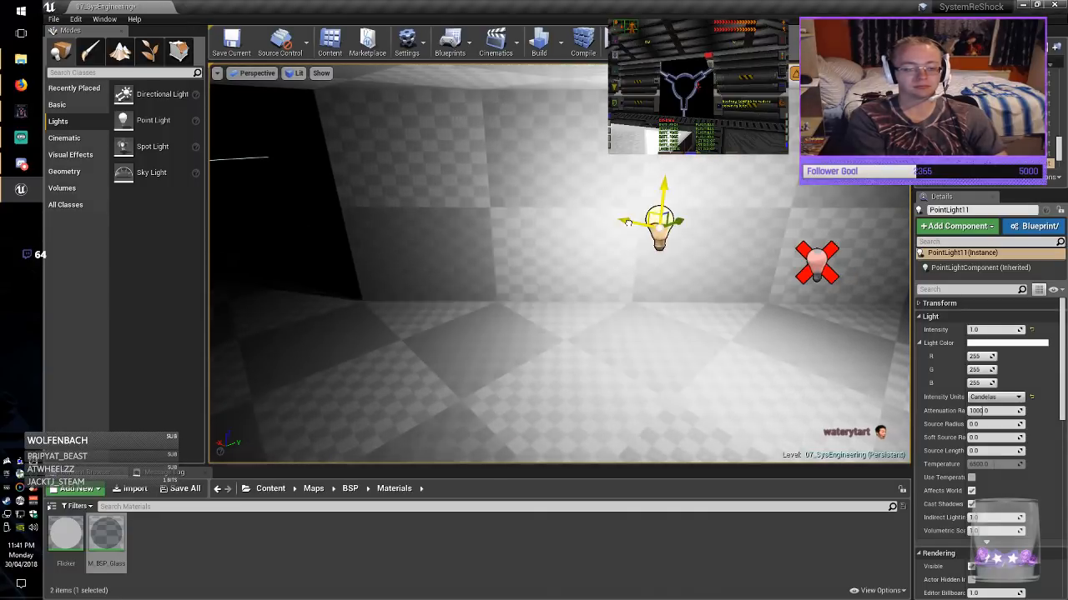
drag(678, 221, 391, 322)
Shift the duplicated light along the X axis into the sloped-floor room, between its side openings.
right_drag(391, 322, 209, 307)
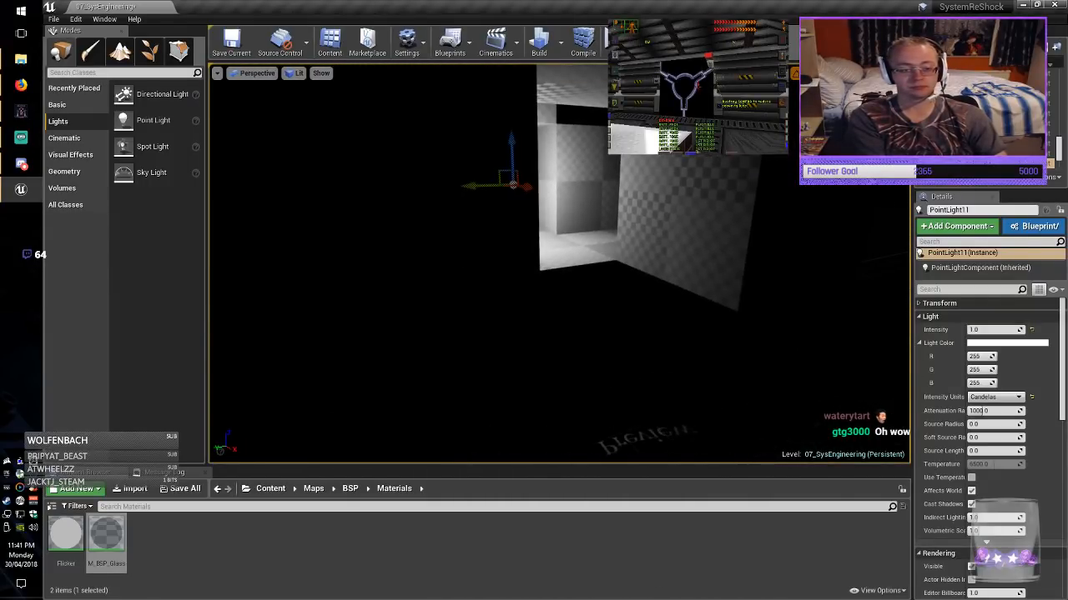
drag(525, 189, 853, 246)
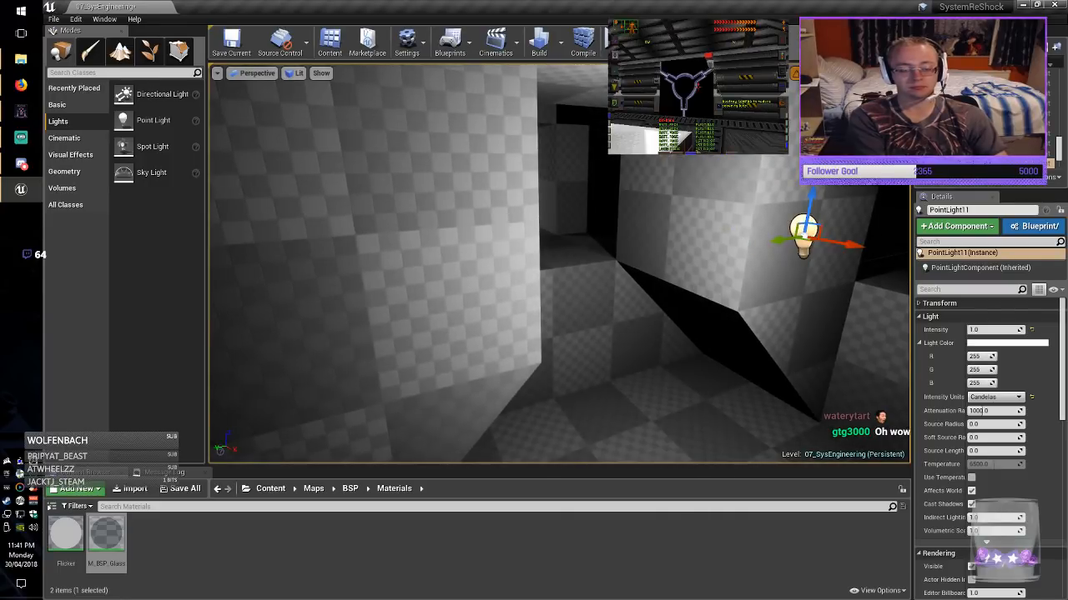
right_drag(751, 250, 872, 257)
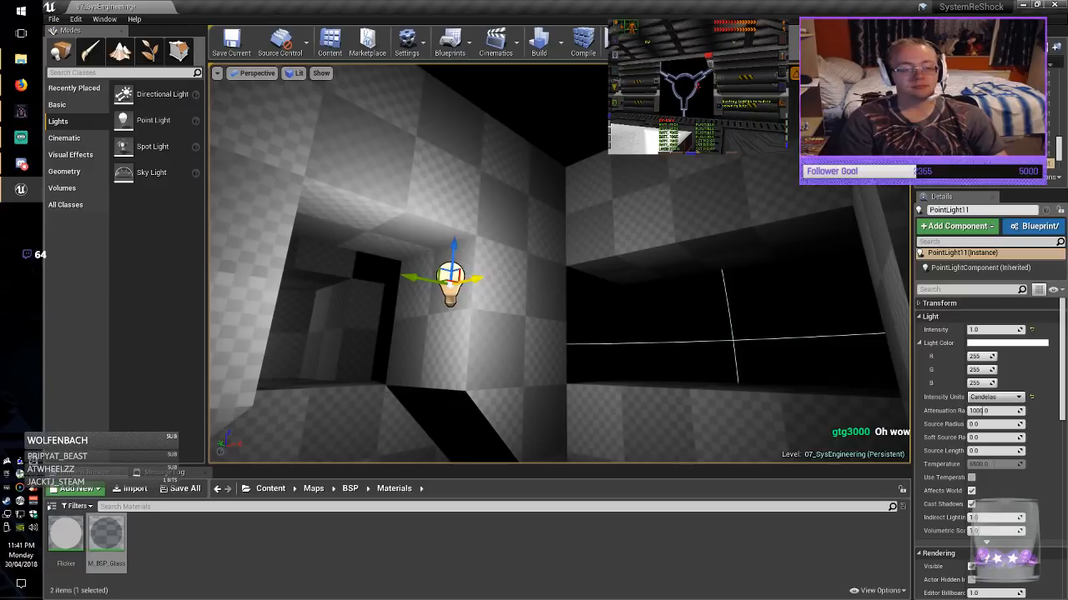
drag(477, 280, 680, 271)
right_drag(680, 271, 804, 273)
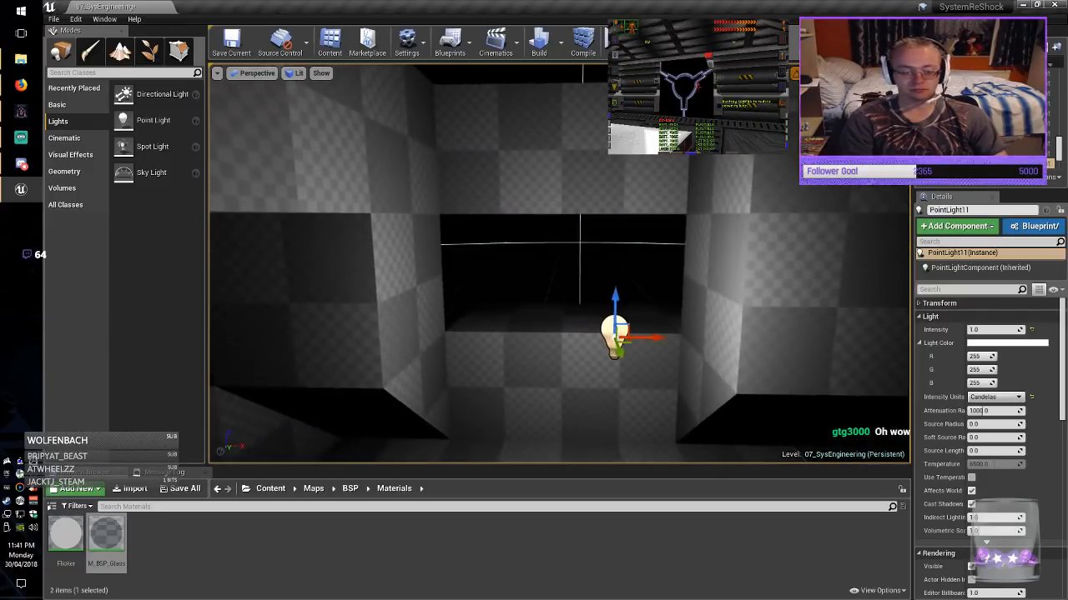
right_drag(680, 271, 686, 363)
Duplicate the sloped-floor room's light towards its dark far side, adjust the copy's position and deselect it.
right_drag(648, 197, 728, 191)
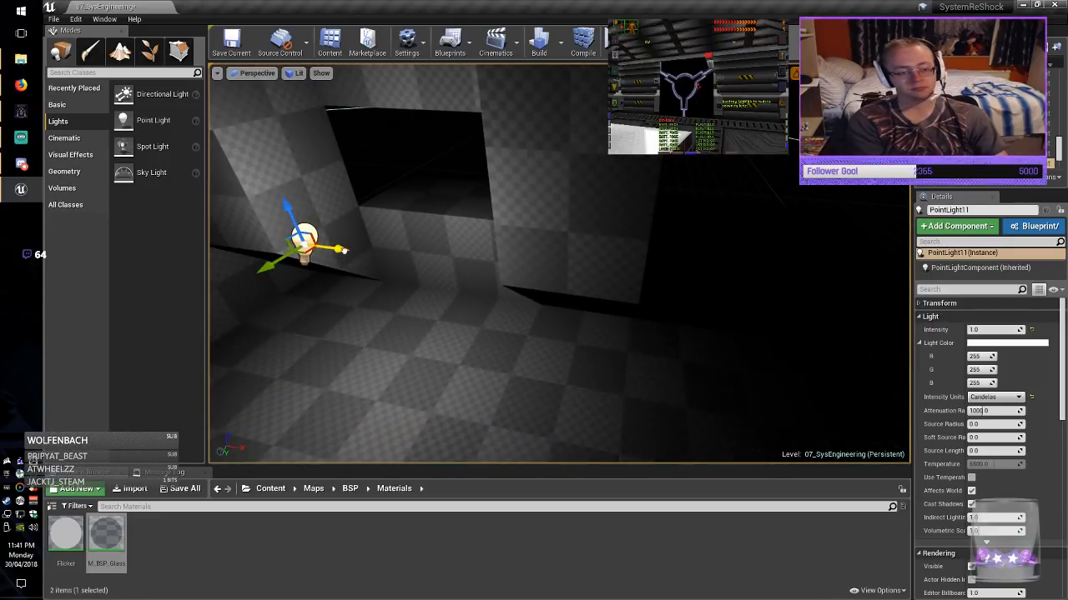
alt+drag(344, 250, 864, 317)
right_drag(864, 318, 976, 332)
drag(505, 271, 565, 280)
right_drag(565, 280, 793, 277)
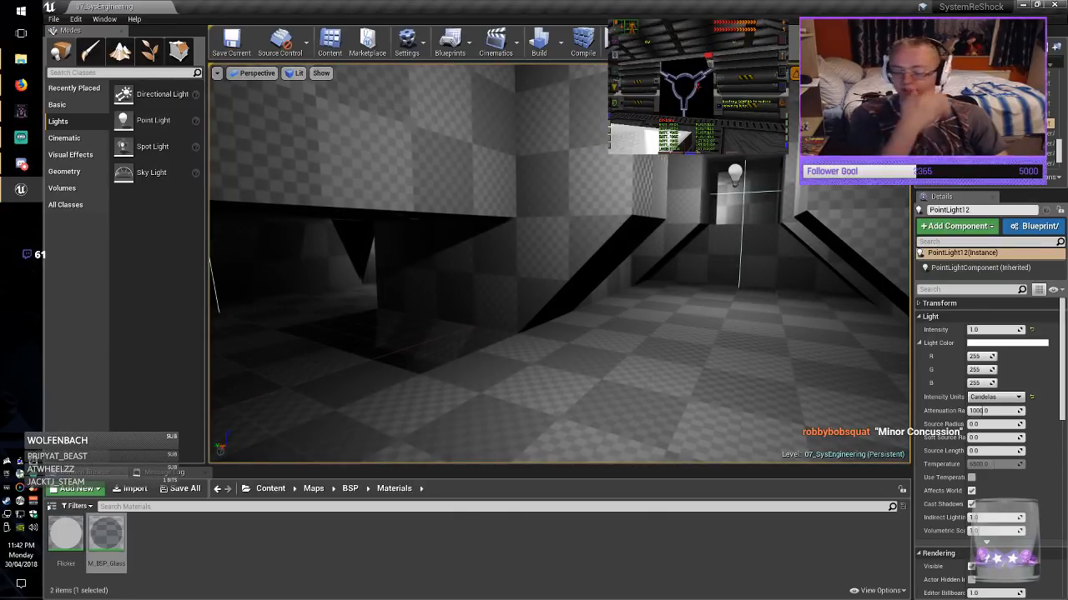
key(Escape)
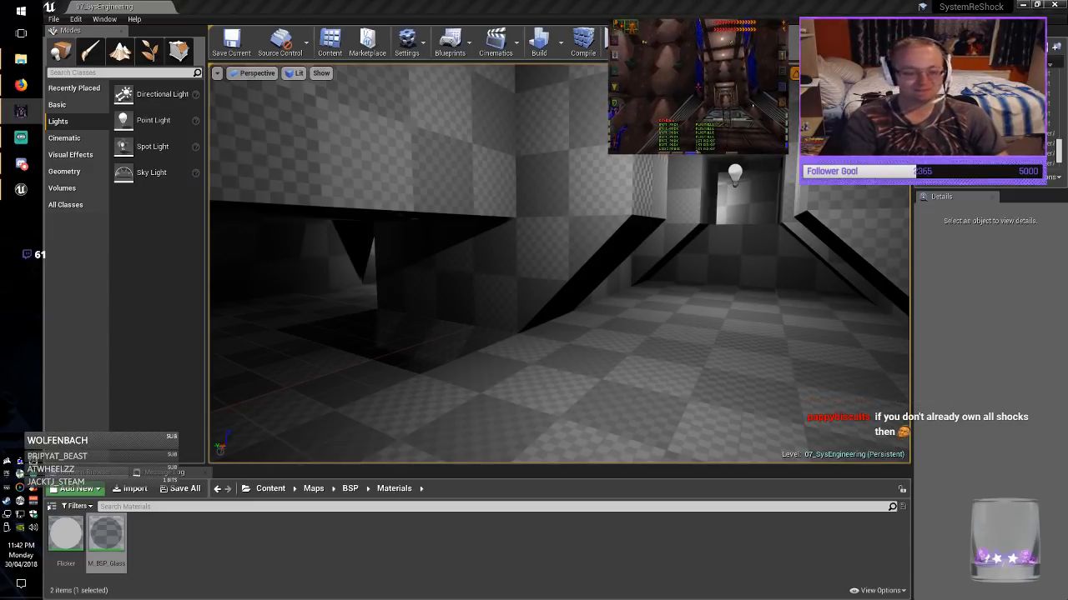
Review the lighting in the sloped-floor room and around the red-lit window, and save the level.
right_drag(559, 263, 578, 264)
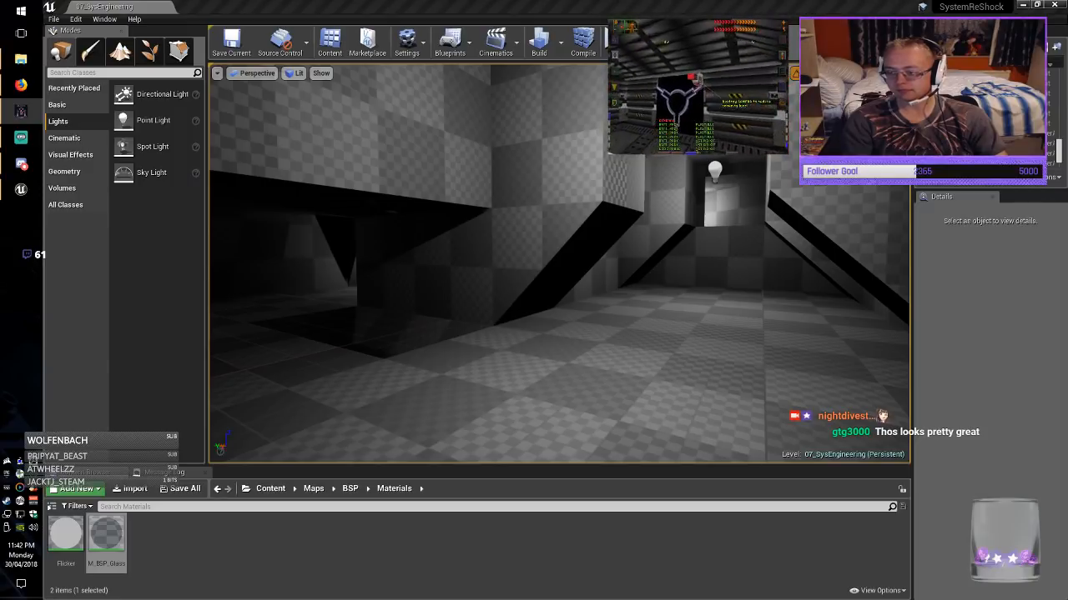
right_drag(558, 275, 615, 284)
key(w)
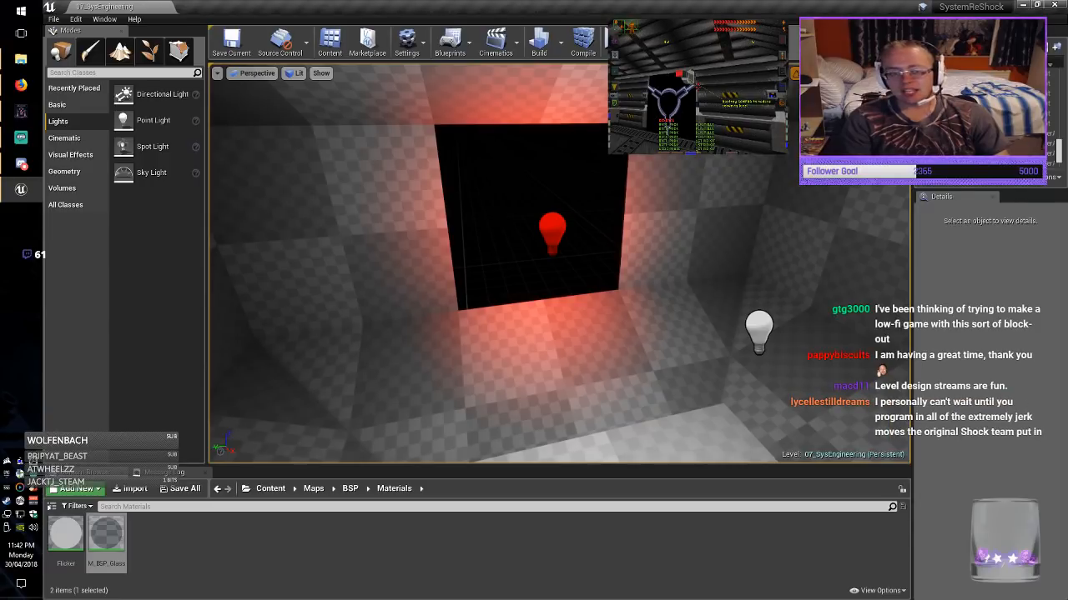
right_drag(616, 283, 610, 288)
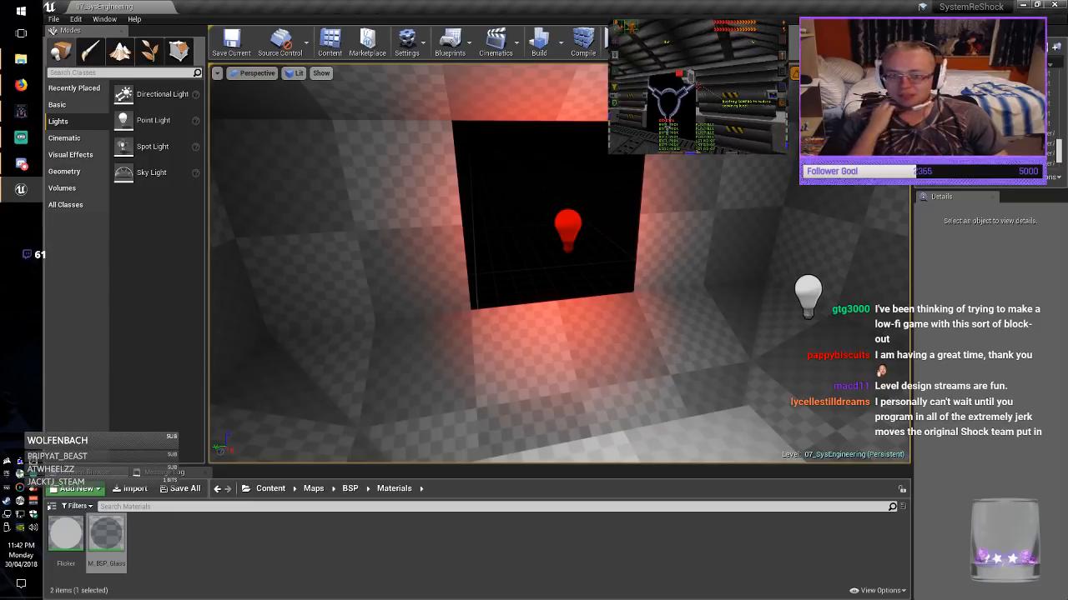
right_drag(610, 288, 511, 268)
key(w)
key(w)
key(d)
key(w)
key(s)
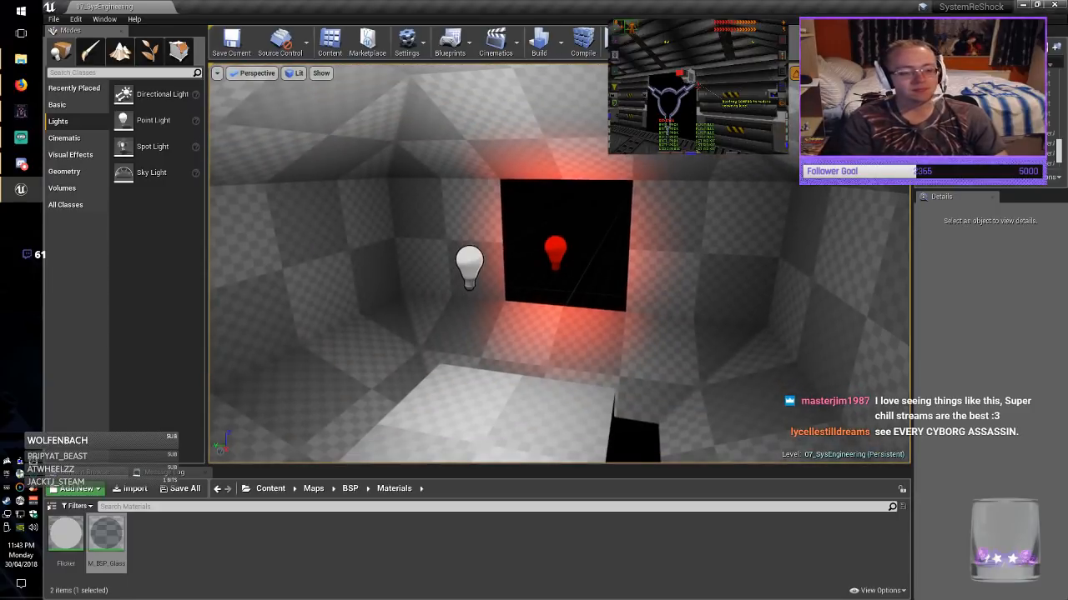
key(ctrl+s)
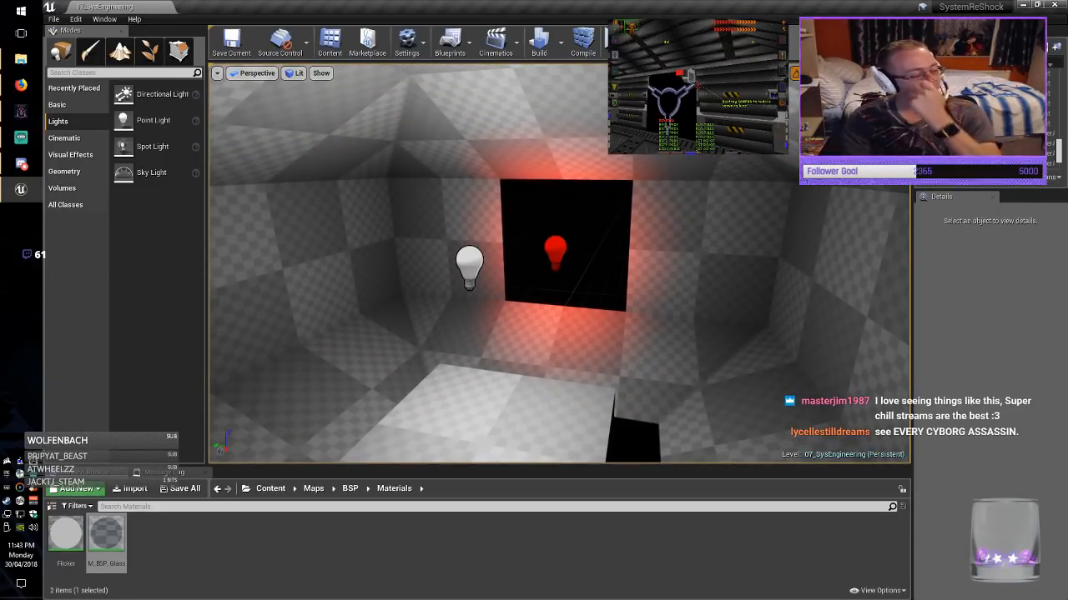
Check the red-lit window up close and from across the room, and open the top-level Content folder.
key(w)
right_drag(510, 268, 576, 252)
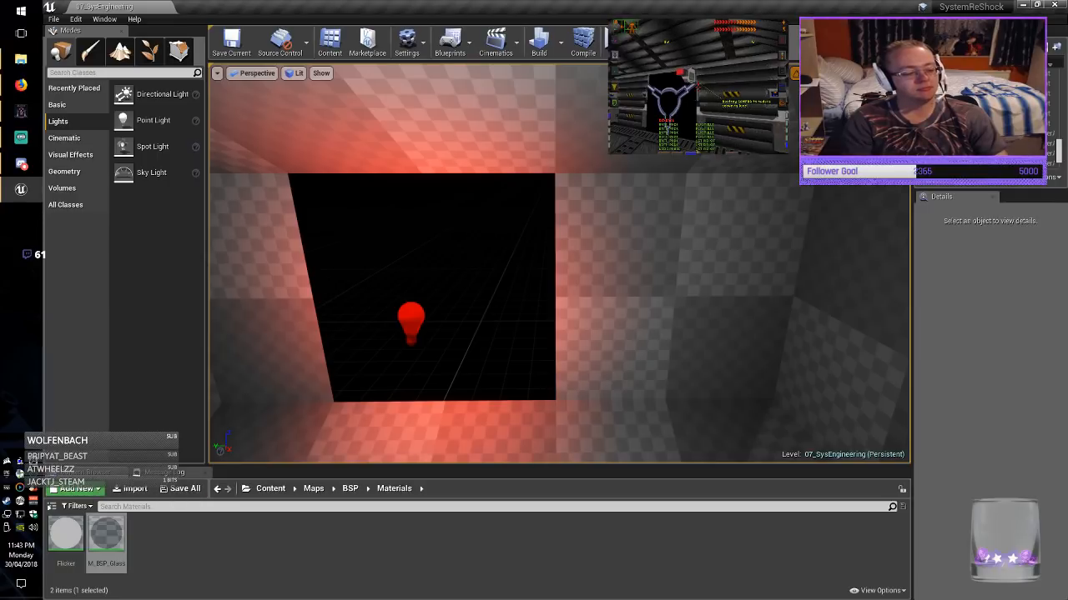
key(s)
right_drag(575, 252, 507, 280)
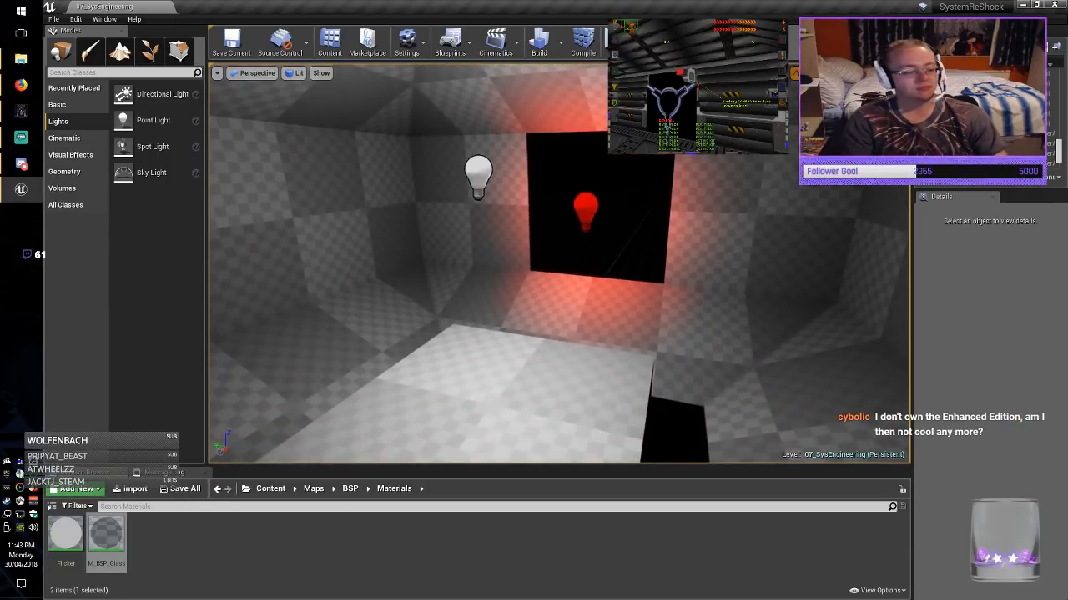
click(270, 489)
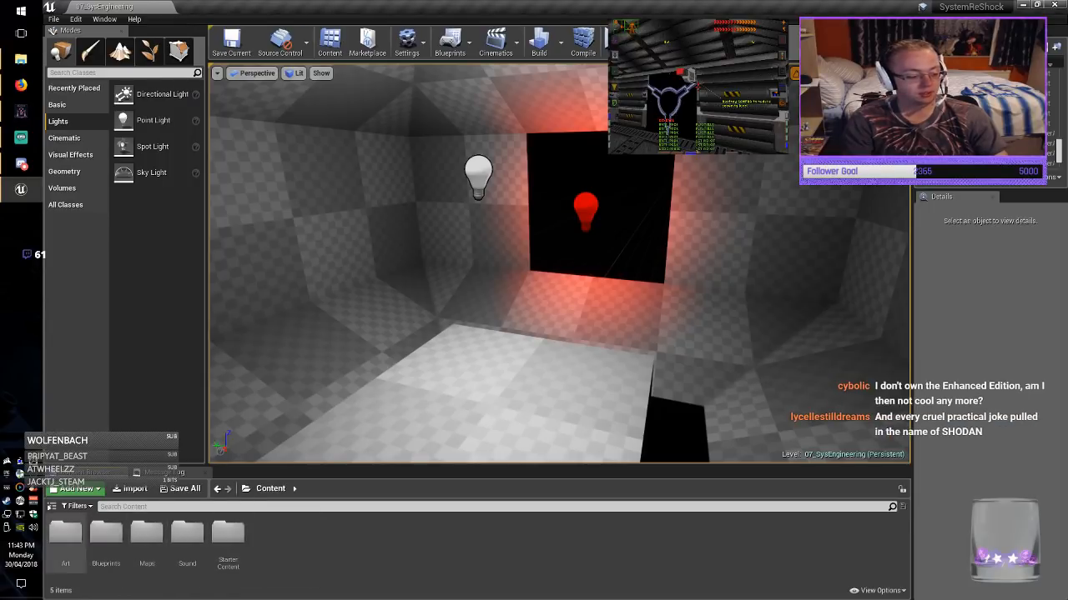
Place the SM_PowerStation mesh from Art/Props/PowerStation on the raised block, shift it to X -4700 and view it from the side.
double_click(65, 534)
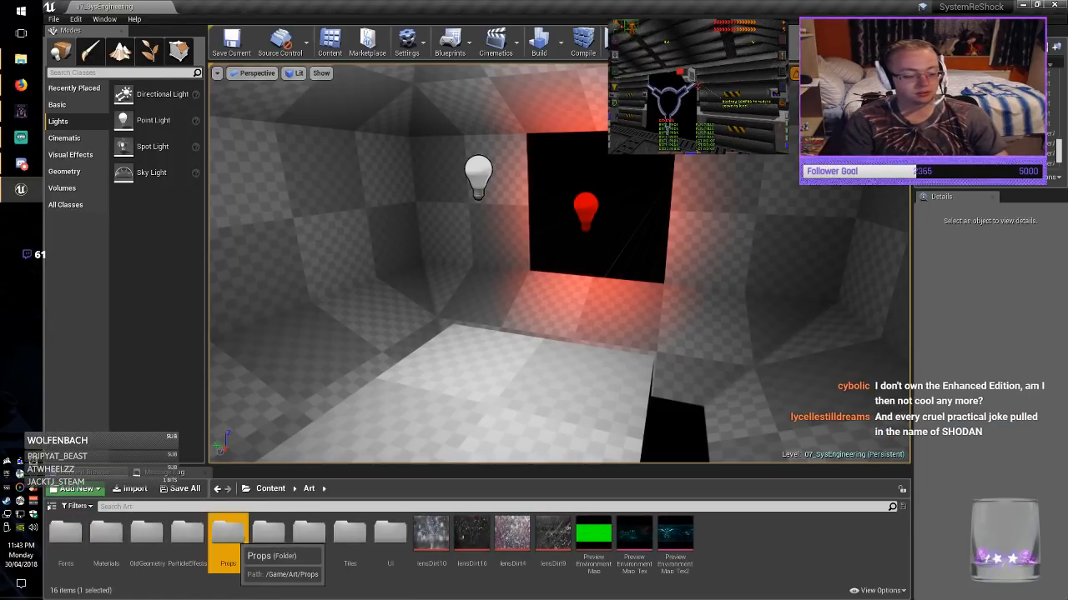
double_click(227, 534)
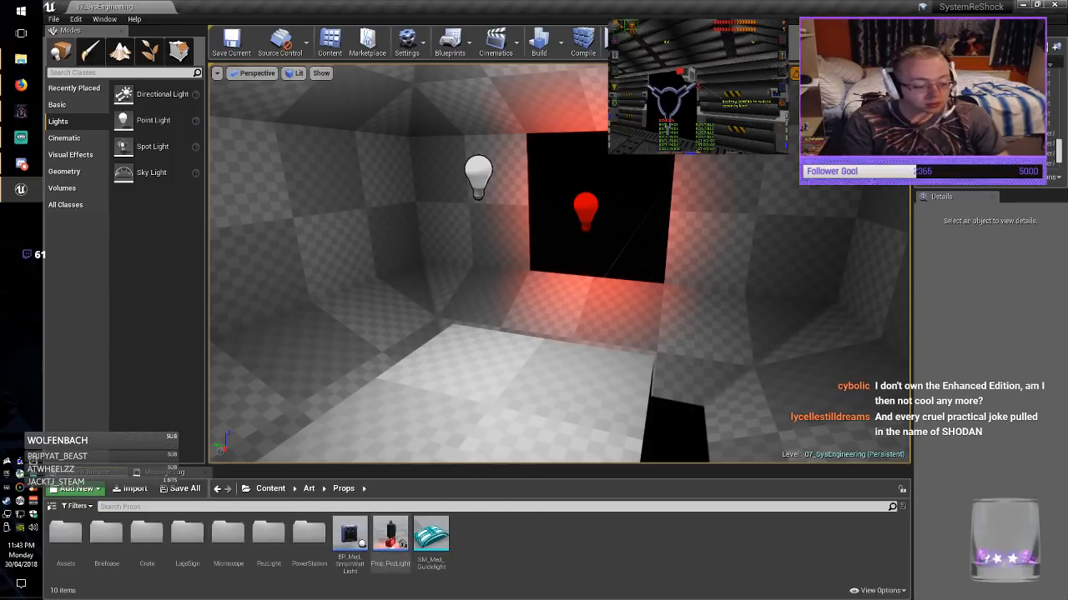
double_click(309, 534)
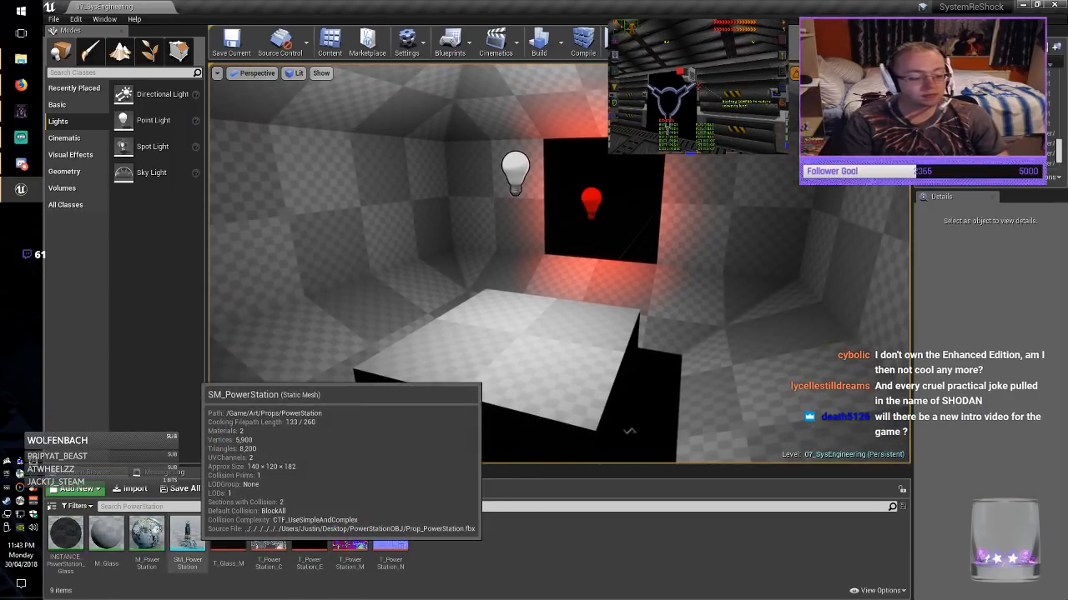
drag(187, 533, 509, 334)
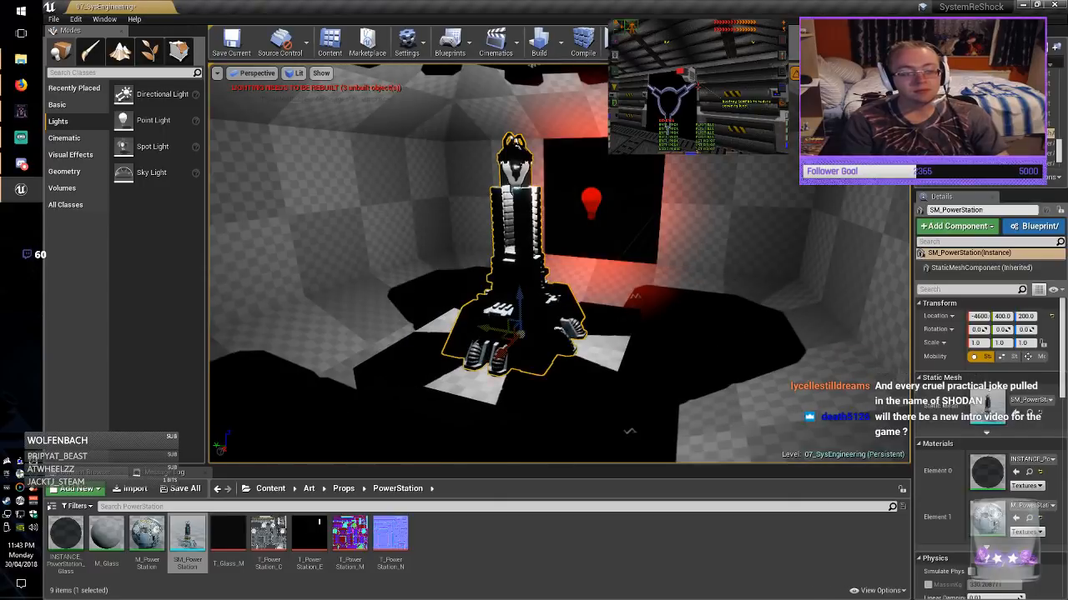
right_drag(508, 334, 533, 346)
drag(546, 367, 642, 346)
mouse_move(667, 348)
right_down()
mouse_move(751, 346)
mouse_move(659, 342)
right_up()
key(Escape)
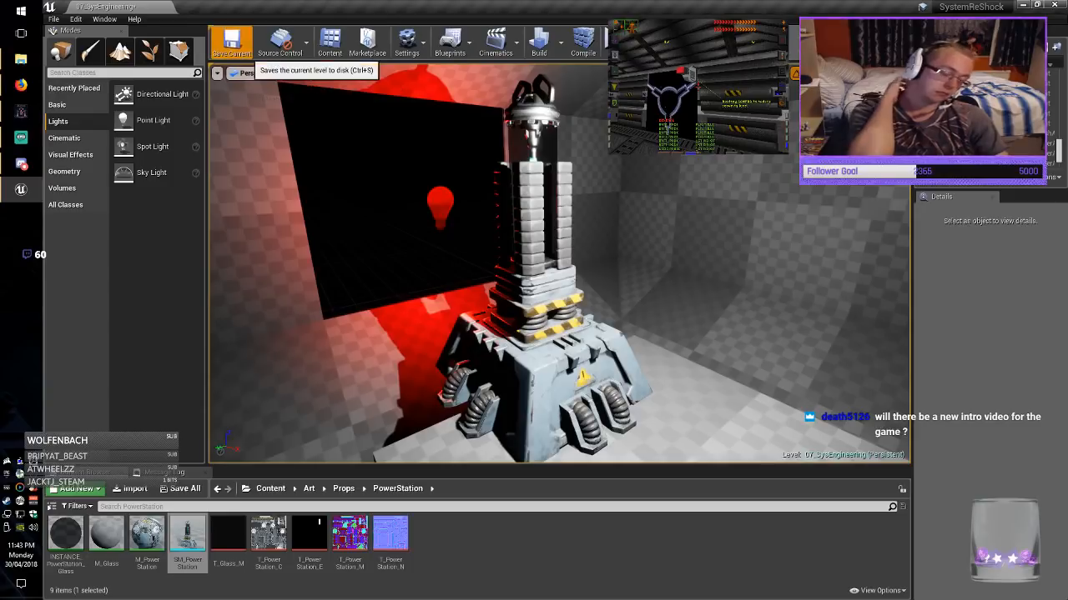
mouse_move(659, 342)
right_down()
mouse_move(709, 352)
mouse_move(657, 343)
right_up()
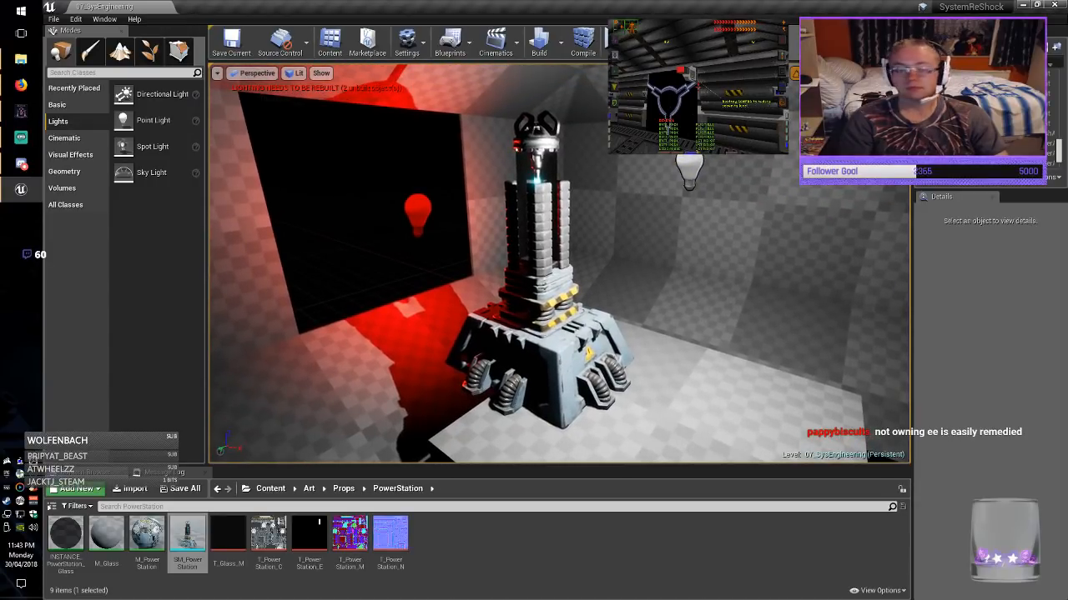
Rotate the power station about 90 degrees around its vertical axis, deselect it and view its glowing side.
click(547, 333)
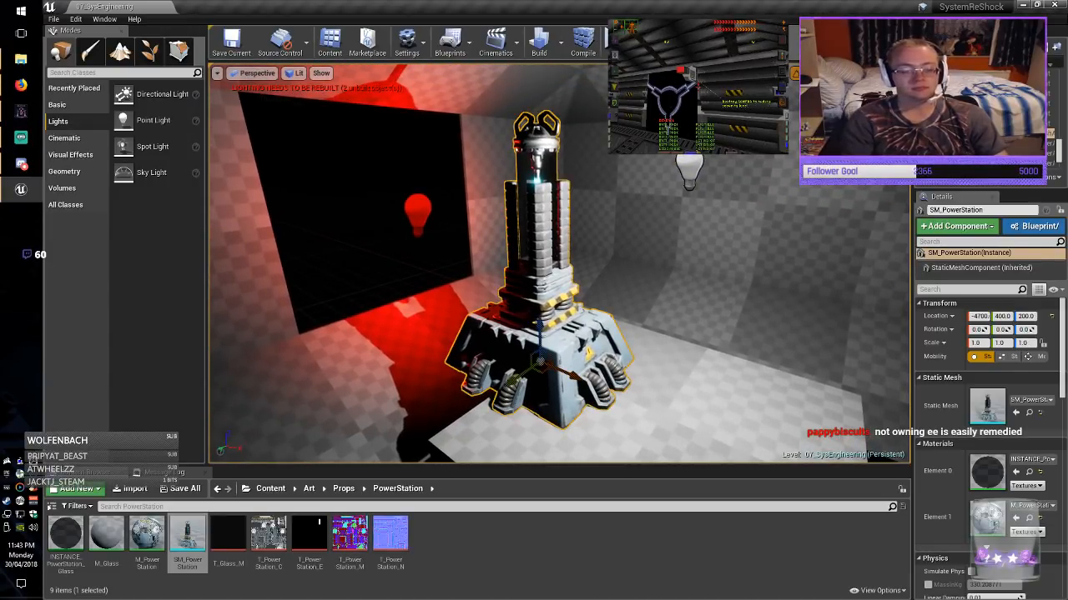
key(e)
drag(544, 385, 600, 379)
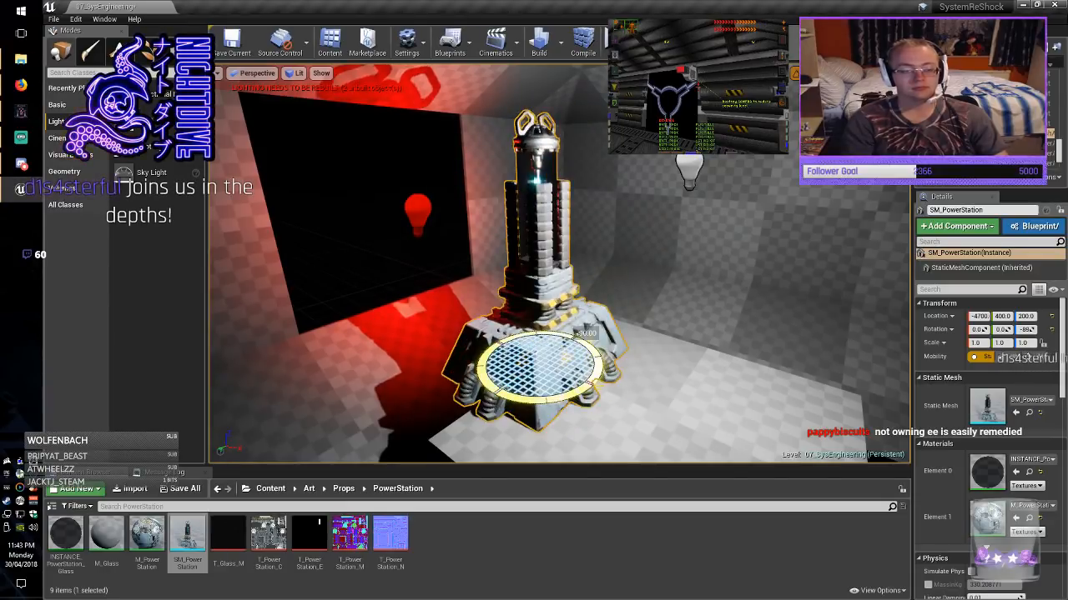
click(411, 265)
mouse_move(410, 265)
right_down()
mouse_move(342, 229)
mouse_move(388, 268)
mouse_move(417, 225)
mouse_move(409, 250)
mouse_move(405, 232)
mouse_move(407, 254)
mouse_move(421, 237)
right_up()
key(w)
key(s)
key(Escape)
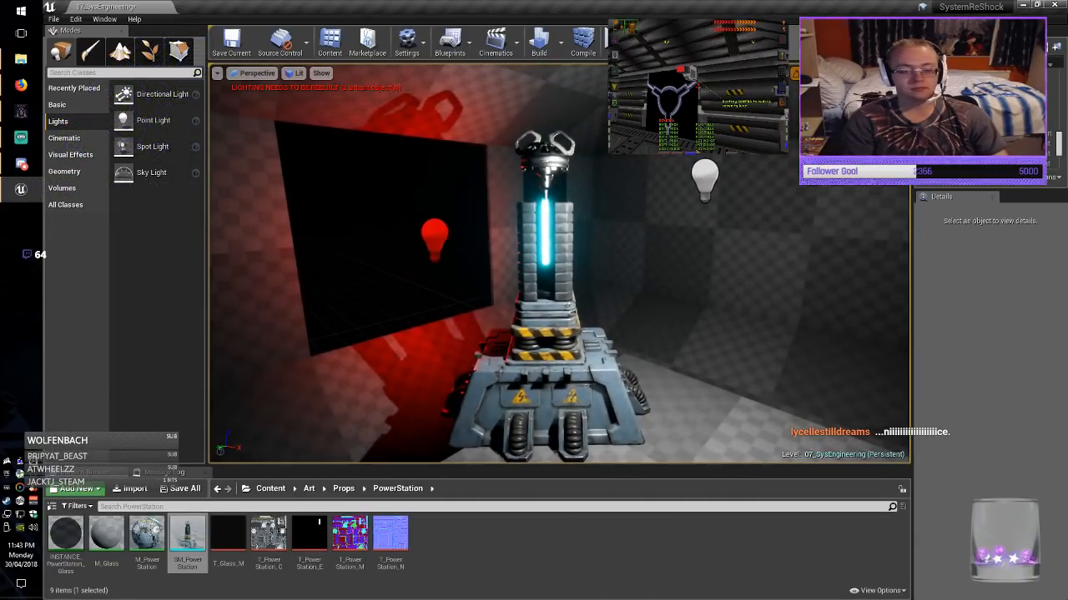
Delete the power station from the raised block.
click(546, 350)
key(Delete)
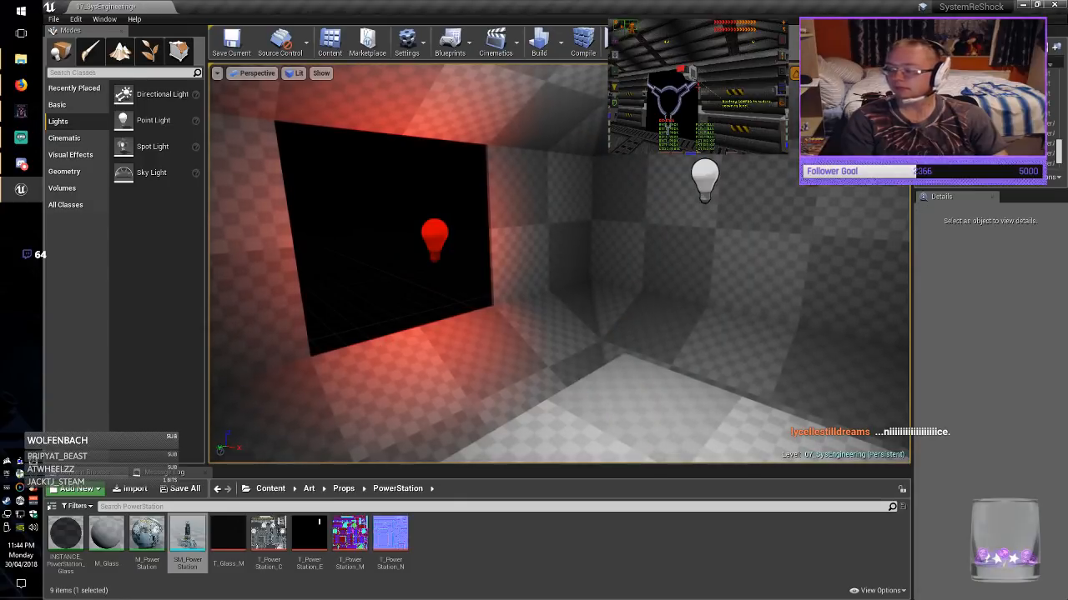
right_drag(546, 351, 609, 350)
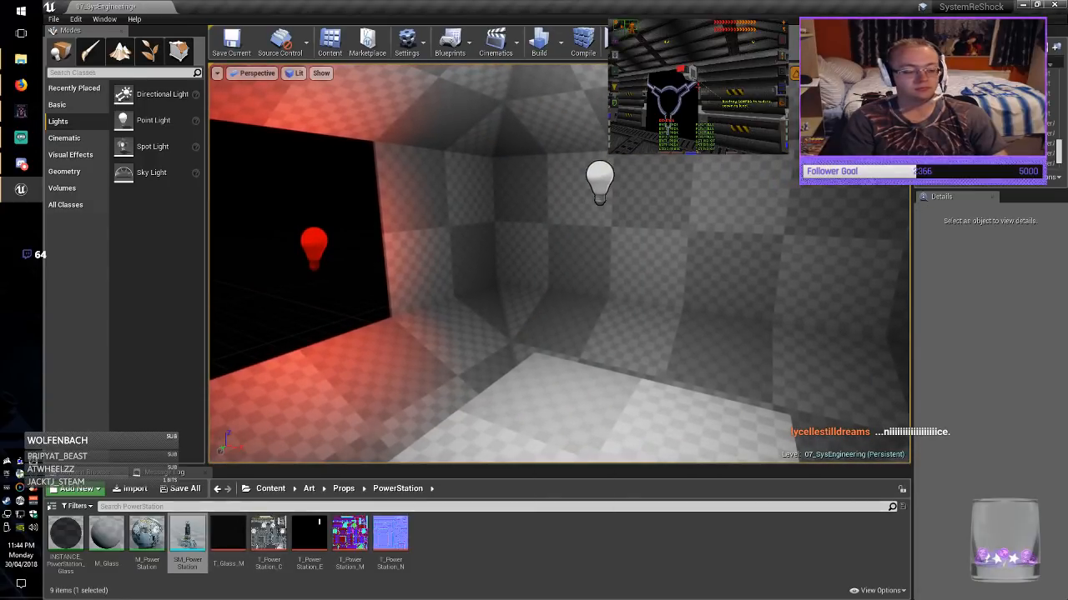
Place the Prop_PezLight blueprint from the Props folder in the corridor opening at -4200, 400, 400 and rotate it around its vertical axis.
click(344, 489)
scroll(392, 442, down, 3)
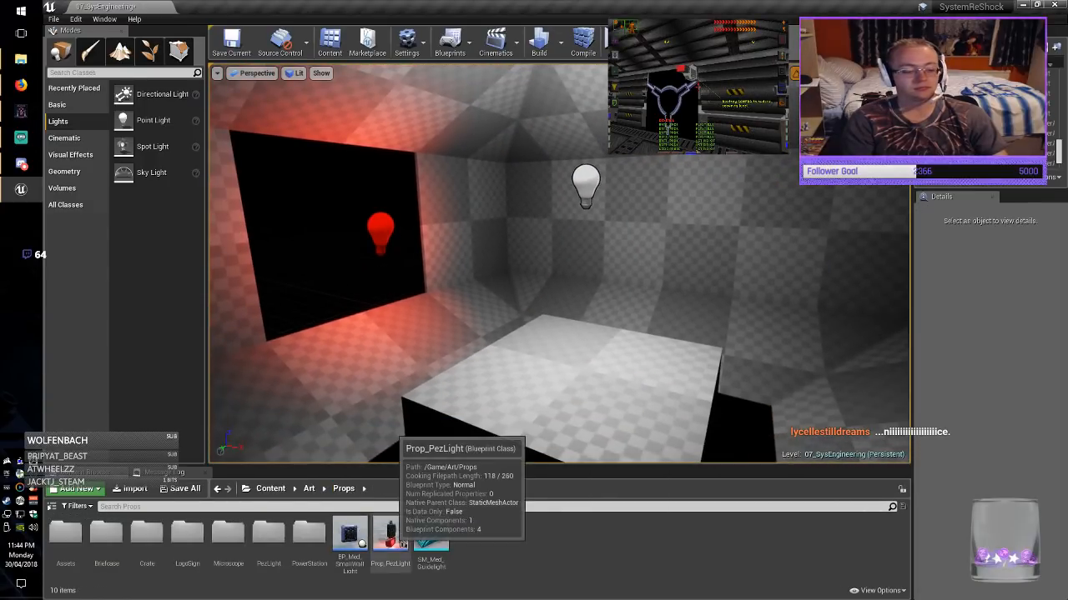
right_drag(534, 334, 647, 284)
drag(390, 538, 633, 246)
right_drag(634, 246, 705, 243)
key(Escape)
key(s)
click(540, 303)
right_drag(540, 303, 535, 309)
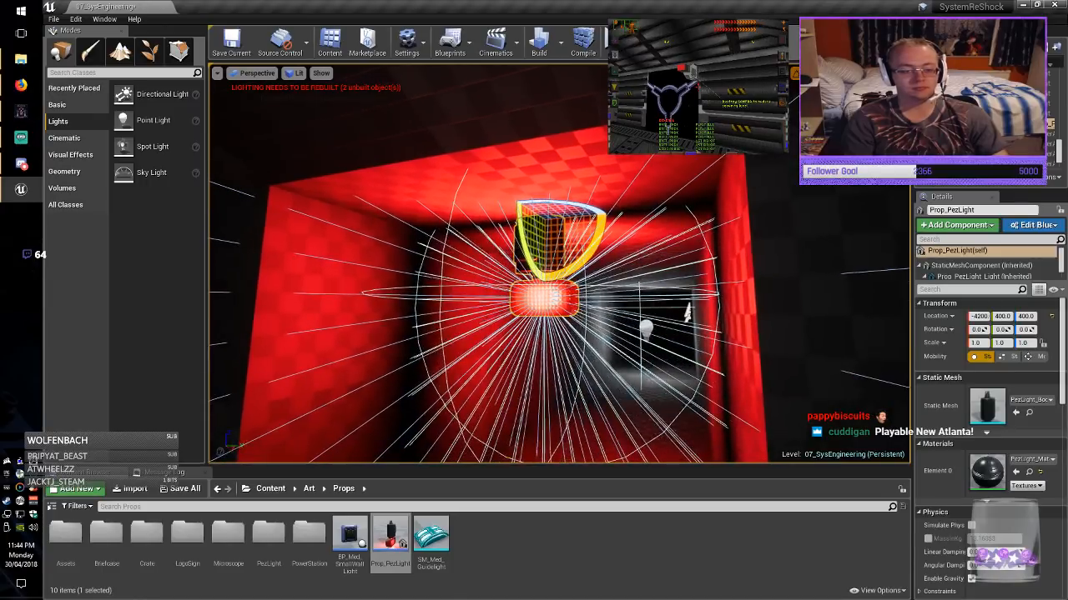
drag(575, 205, 699, 209)
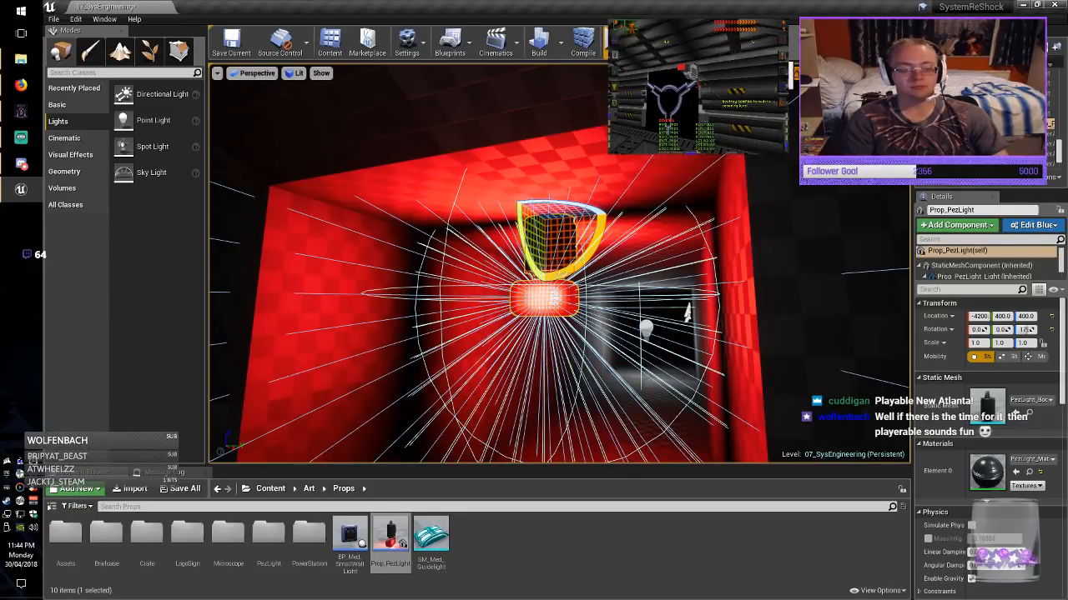
Play the level briefly to see the rotating red light in the corridor in action.
key(alt+p)
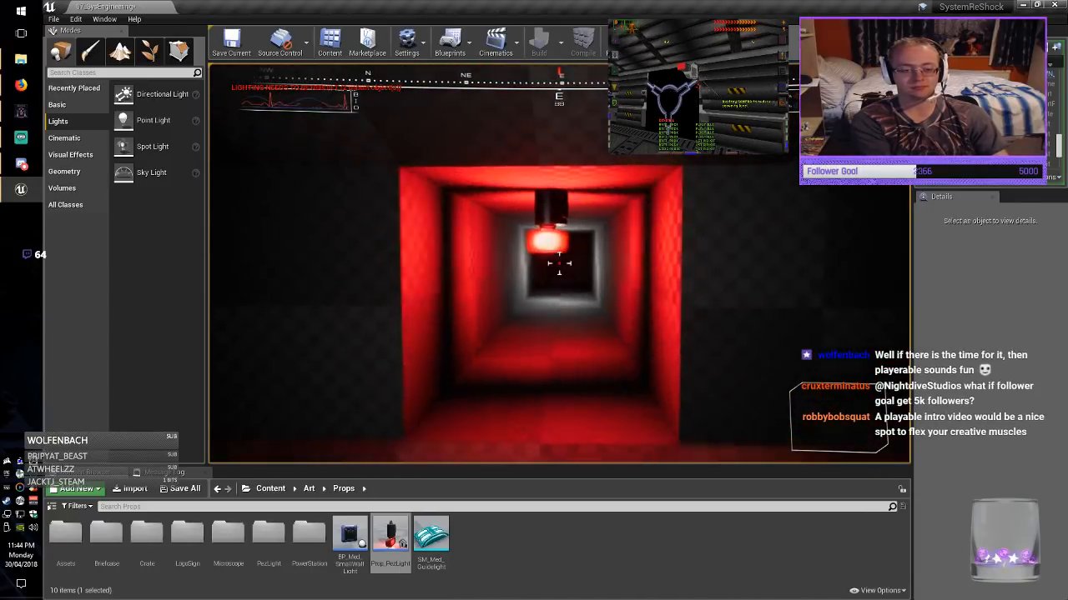
key(w)
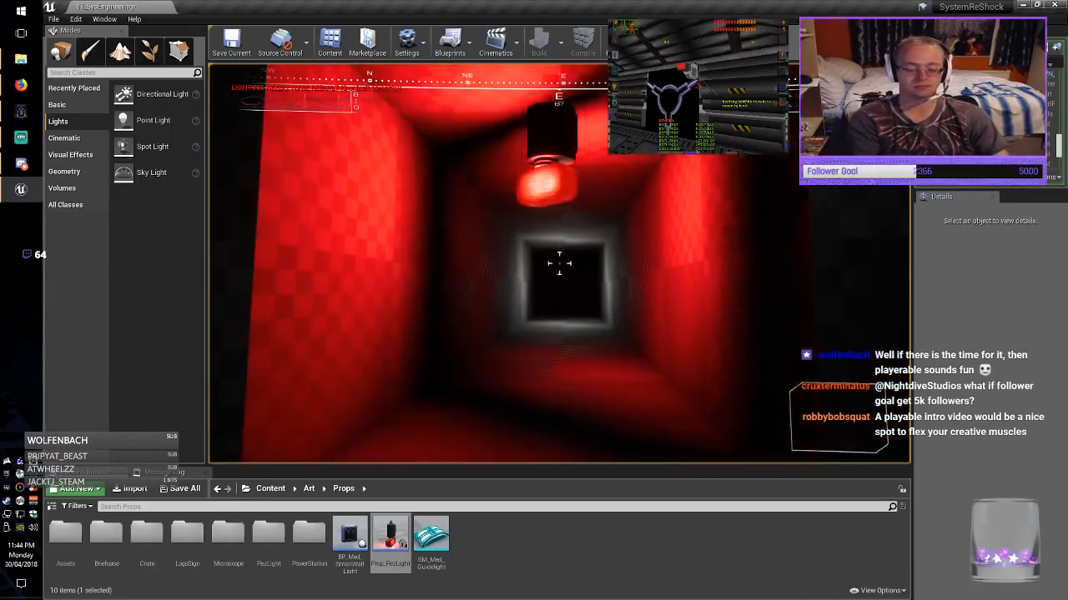
key(Escape)
Delete the Prop_PezLight from the corridor opening and return to the room with the red-lit window.
click(547, 182)
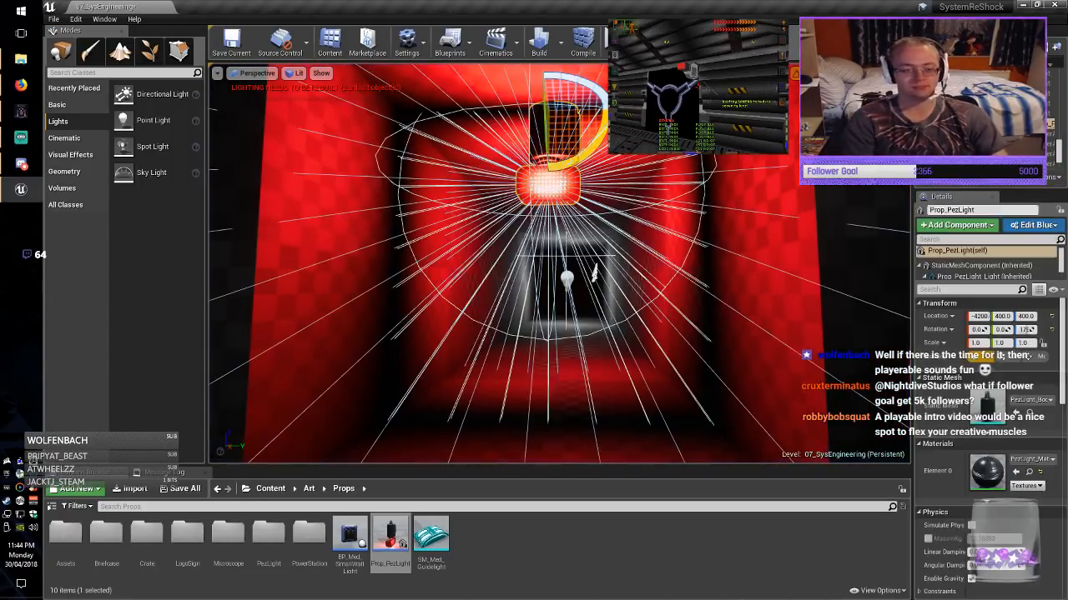
key(Delete)
key(w)
right_drag(546, 182, 334, 213)
key(s)
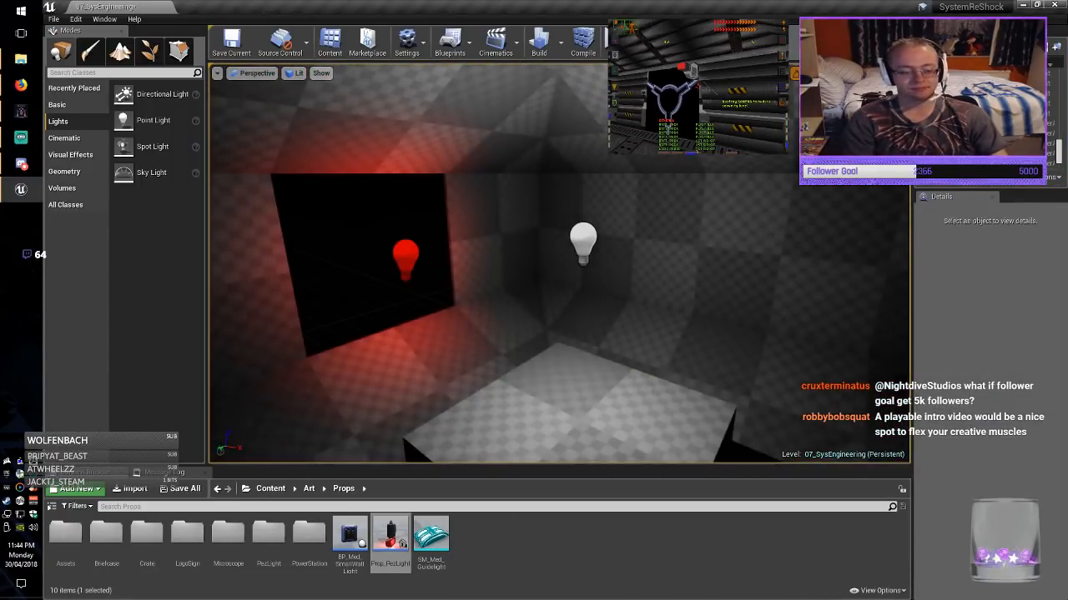
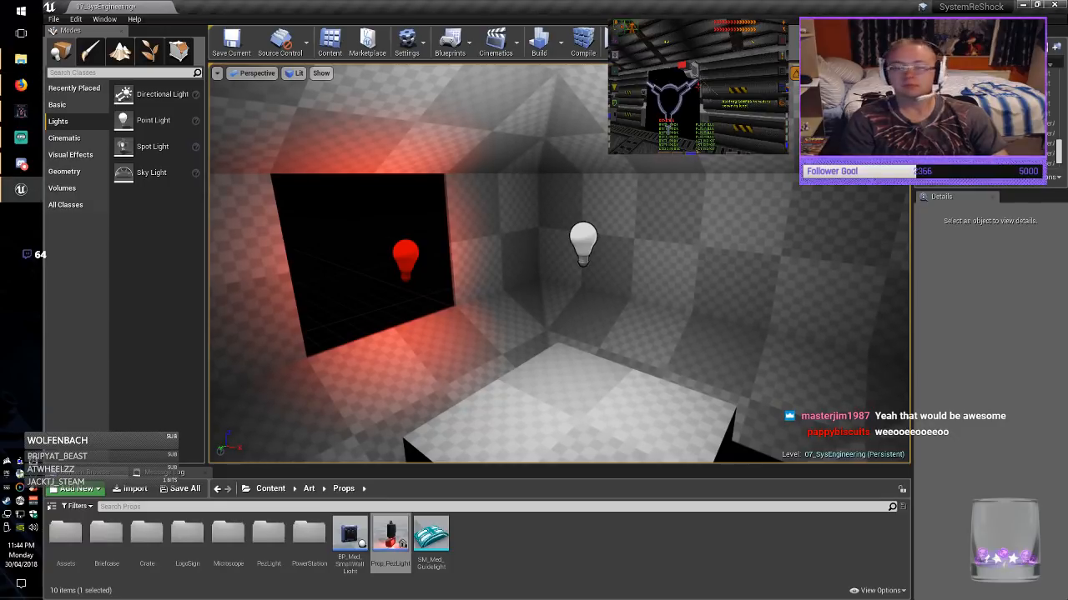
Examine the raised block, the red-lit window and the room's white point light from several angles.
click(717, 267)
key(Escape)
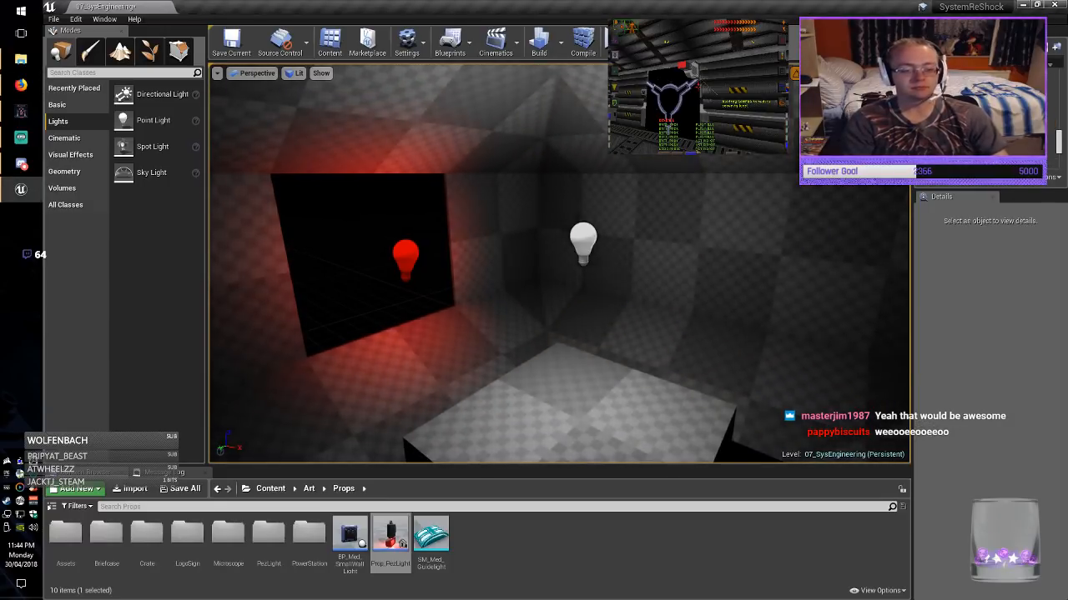
click(716, 261)
key(Escape)
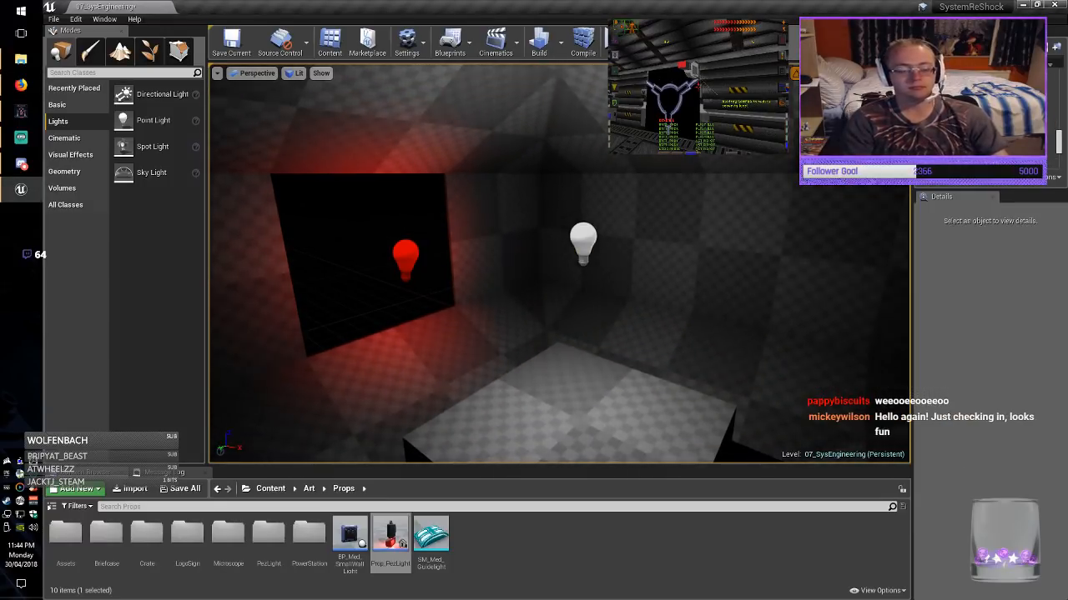
mouse_move(715, 260)
right_down()
mouse_move(651, 260)
mouse_move(734, 325)
mouse_move(675, 327)
mouse_move(717, 342)
mouse_move(663, 339)
mouse_move(705, 359)
mouse_move(821, 329)
mouse_move(743, 338)
right_up()
click(433, 200)
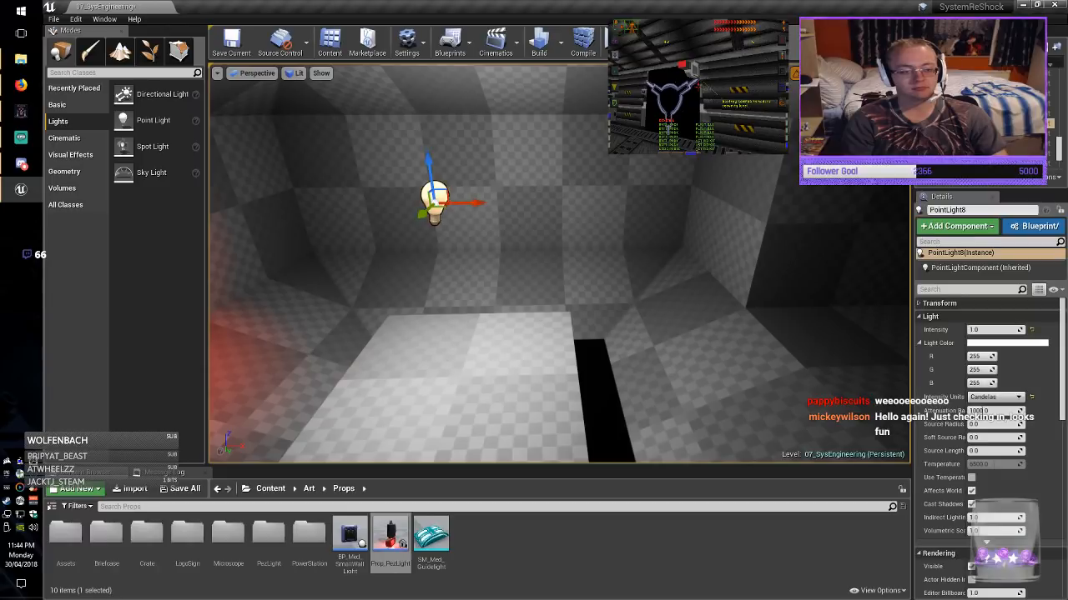
right_drag(728, 184, 538, 218)
key(Escape)
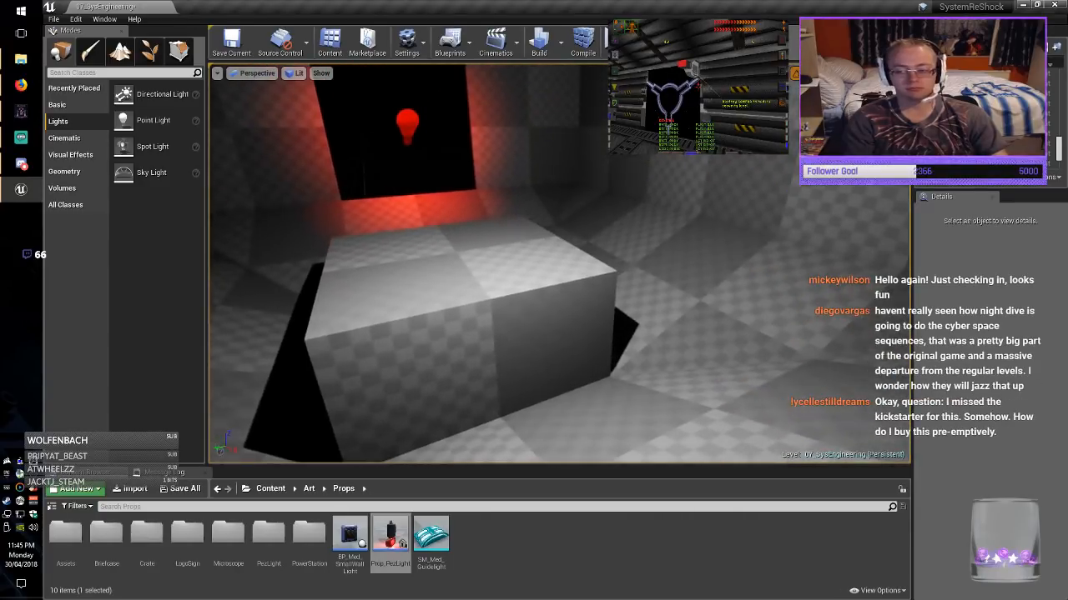
Check the console in the reference game, place a Text Render actor on the raised block's front face and lower it to Z 177.08.
key(alt+Tab)
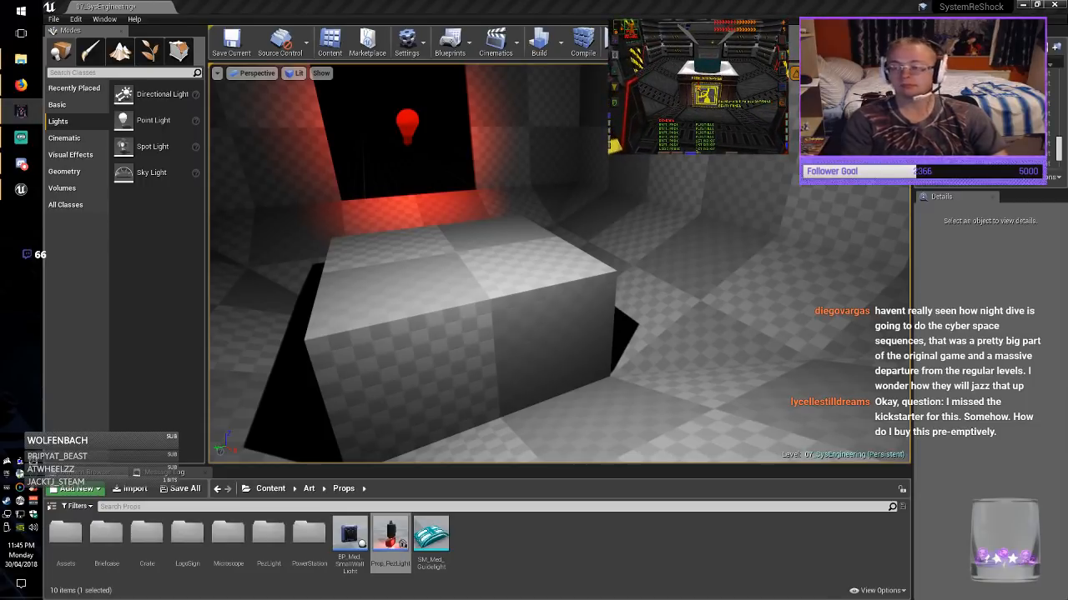
key(alt+Tab)
right_drag(559, 264, 535, 275)
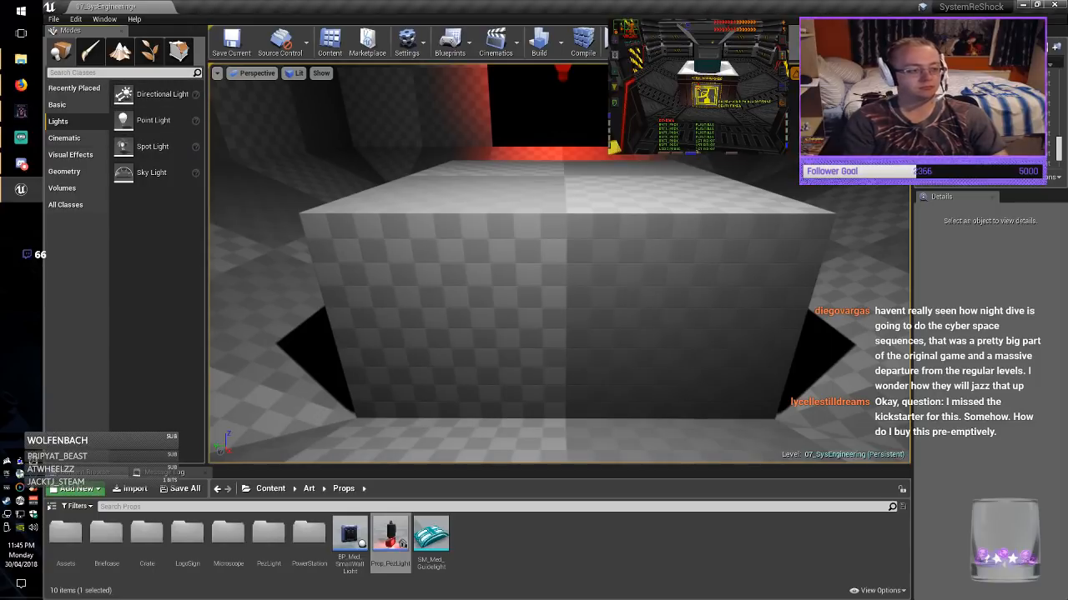
text(TEXt)
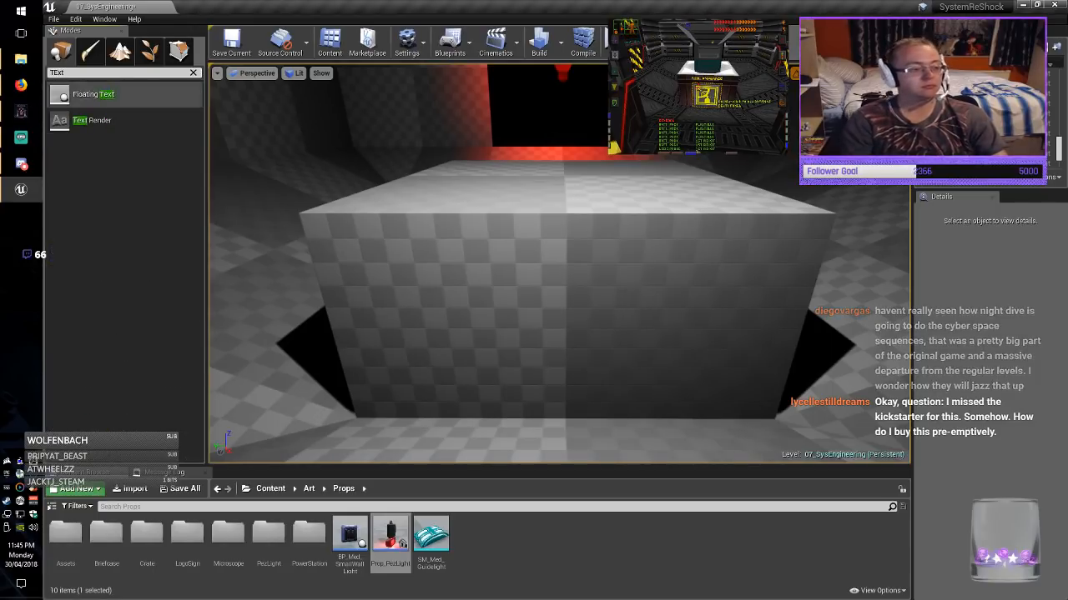
drag(92, 120, 430, 213)
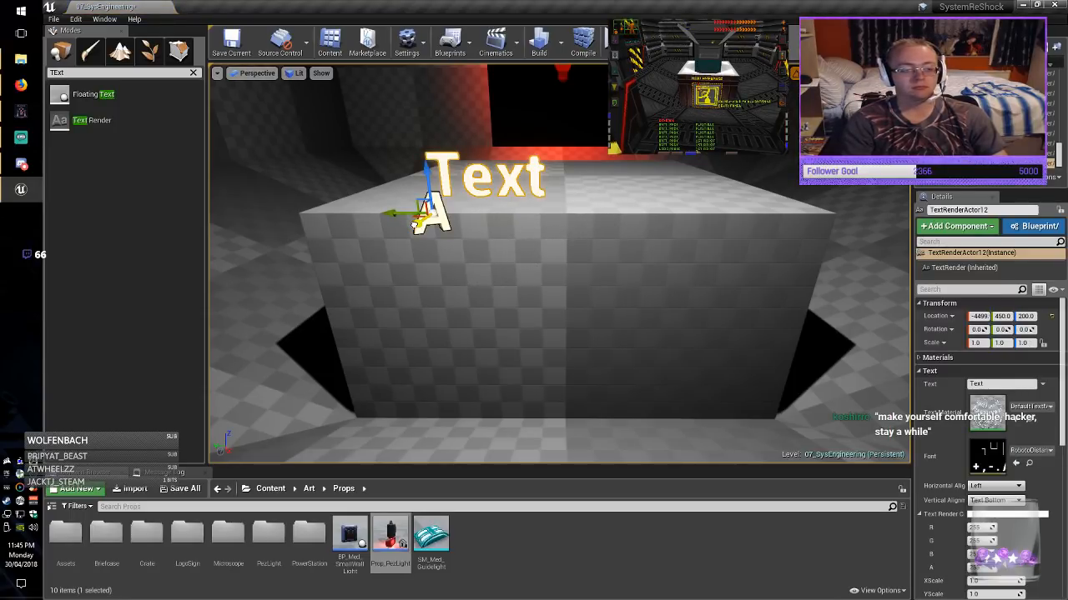
drag(426, 183, 428, 247)
Set the text on the block's front face to HIGH AMPERAGE.
click(999, 385)
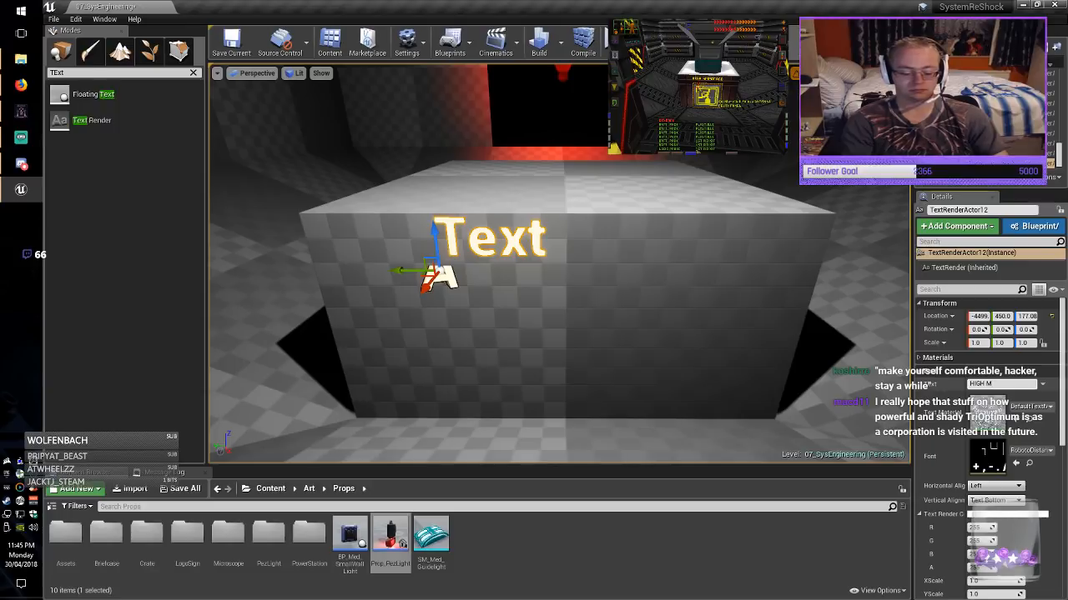
text(HIGH AMPAR)
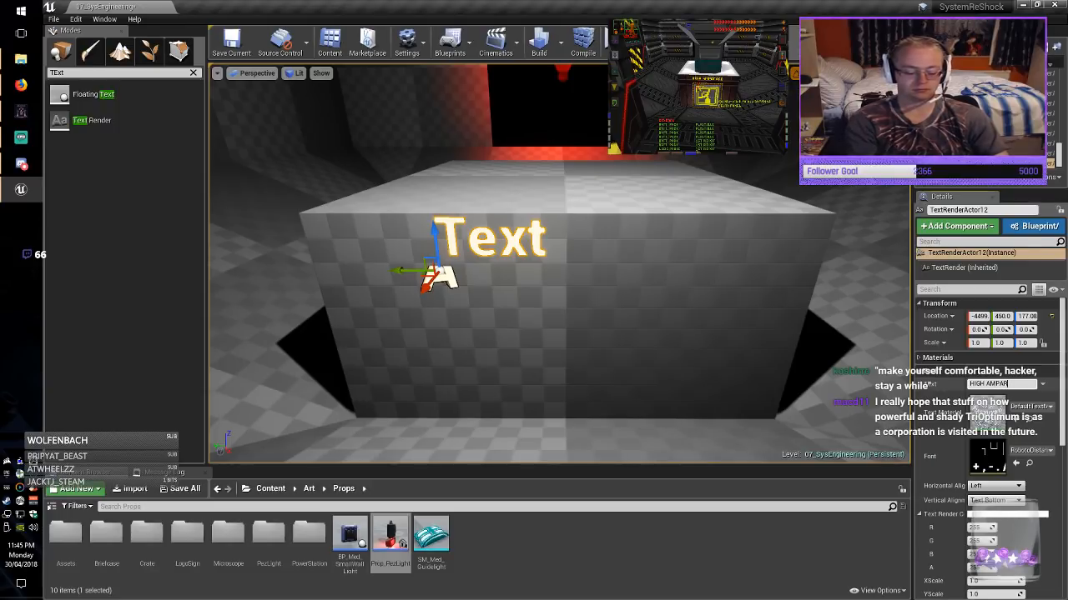
text(AGE)
key(Return)
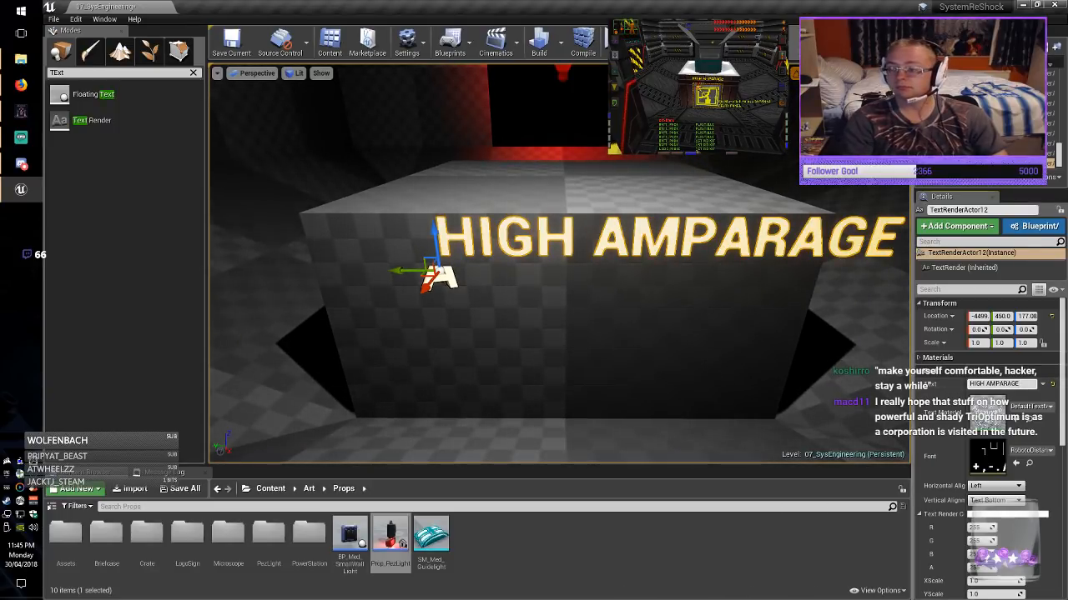
key(BackSpace)
key(BackSpace)
key(BackSpace)
key(BackSpace)
key(BackSpace)
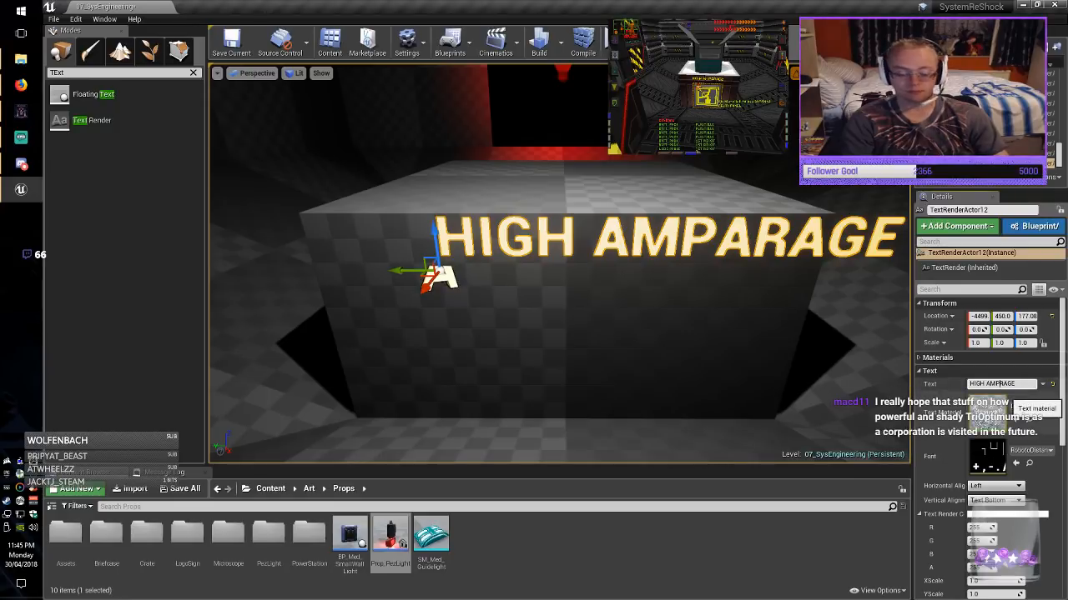
text(ERAGE)
key(Return)
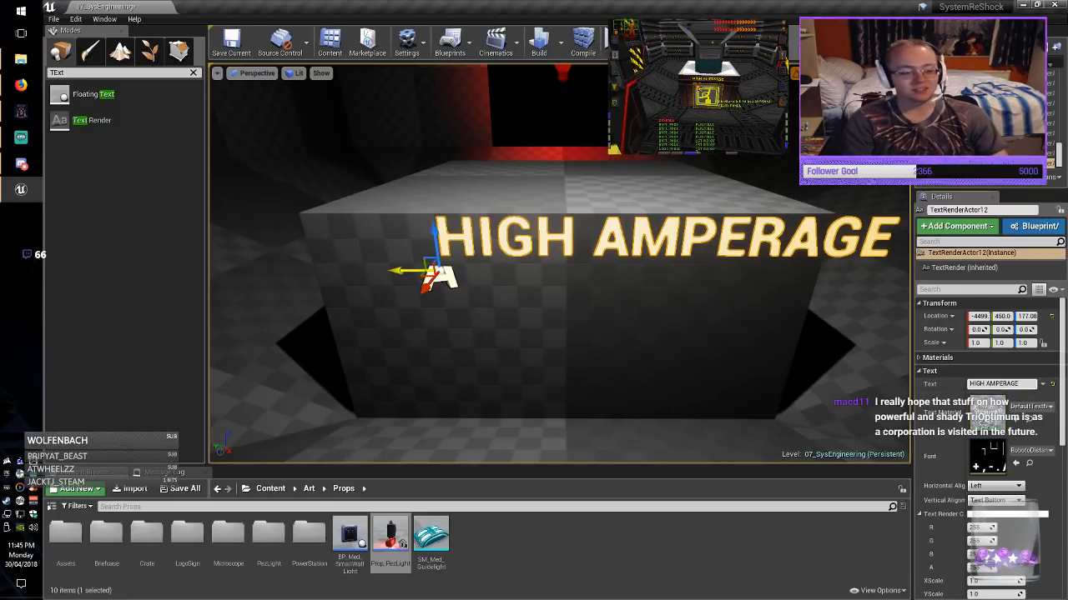
Shift the label sideways to about Y 489 and set its XScale and YScale to 0.6.
drag(392, 269, 298, 257)
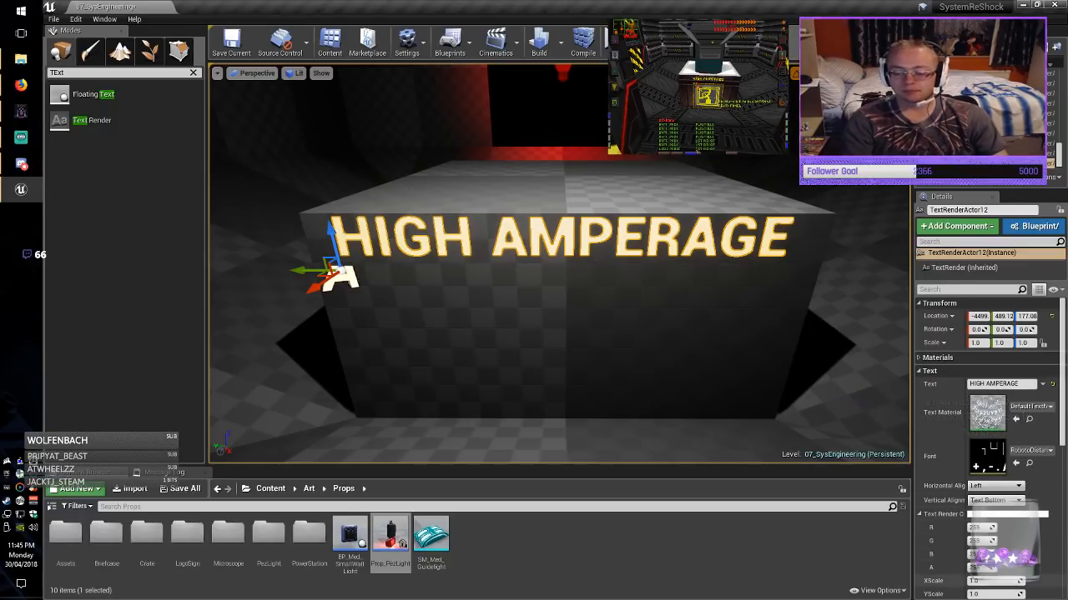
text(0.6)
key(Return)
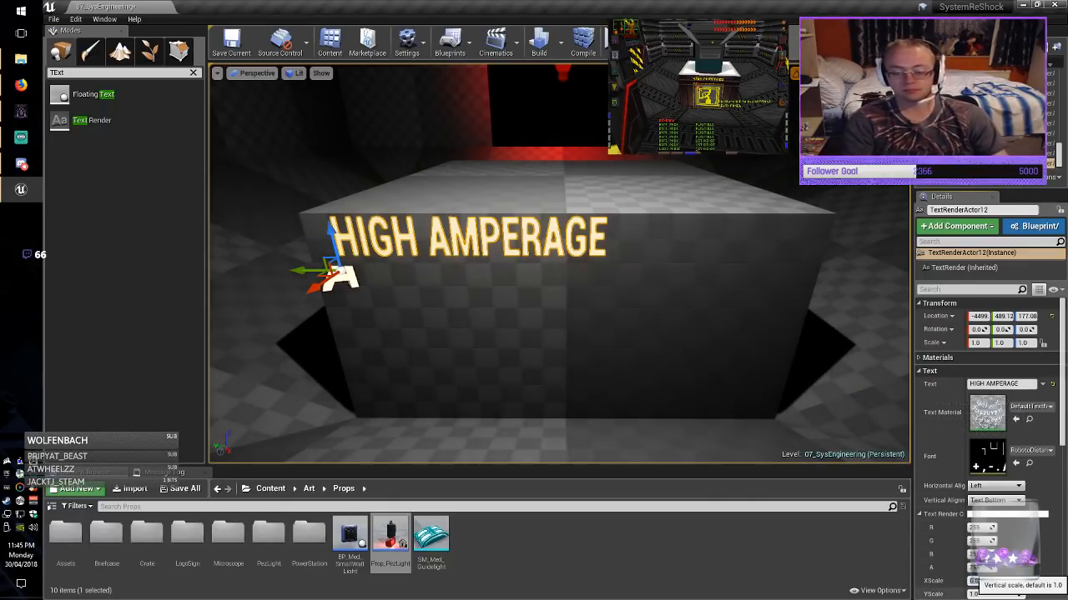
text(0.6)
key(Return)
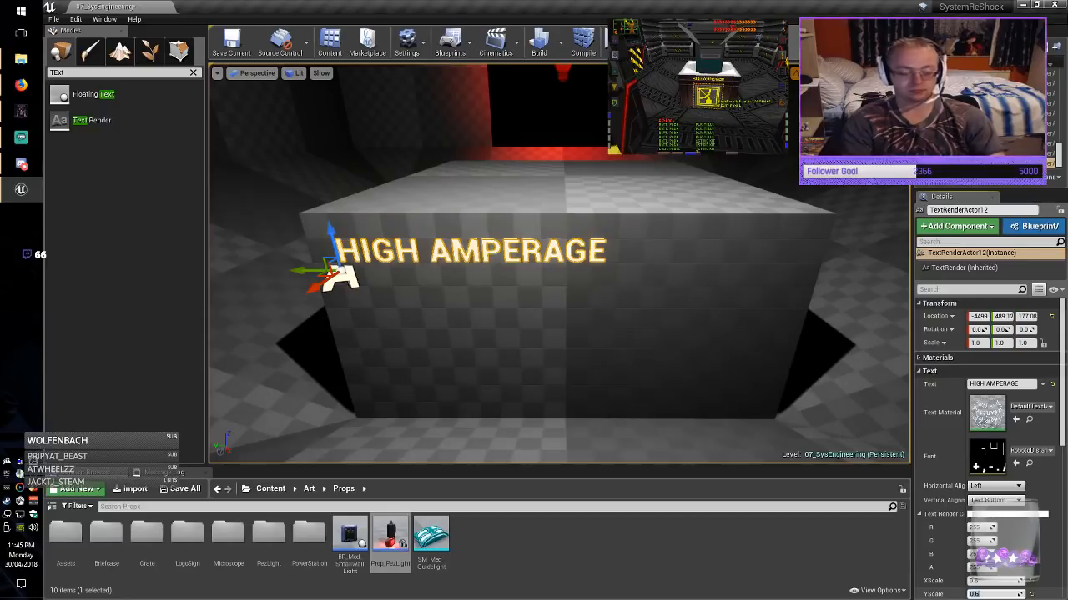
Centre the HIGH AMPERAGE label near the front face's upper edge at about Y 453, Z 182, colour it yellow and deselect it.
drag(296, 271, 389, 270)
drag(425, 230, 425, 219)
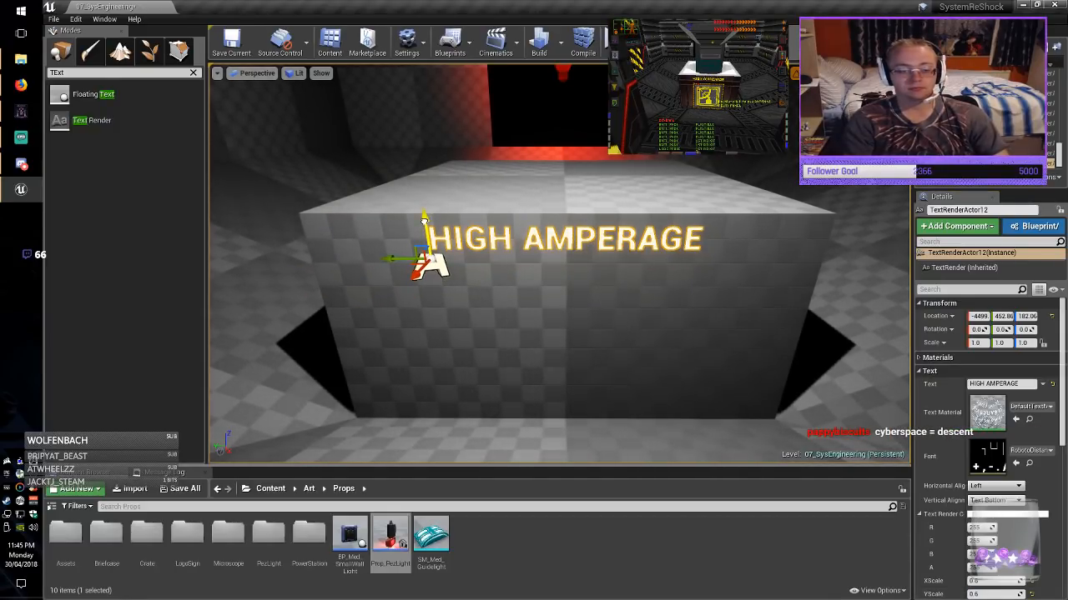
drag(402, 259, 398, 258)
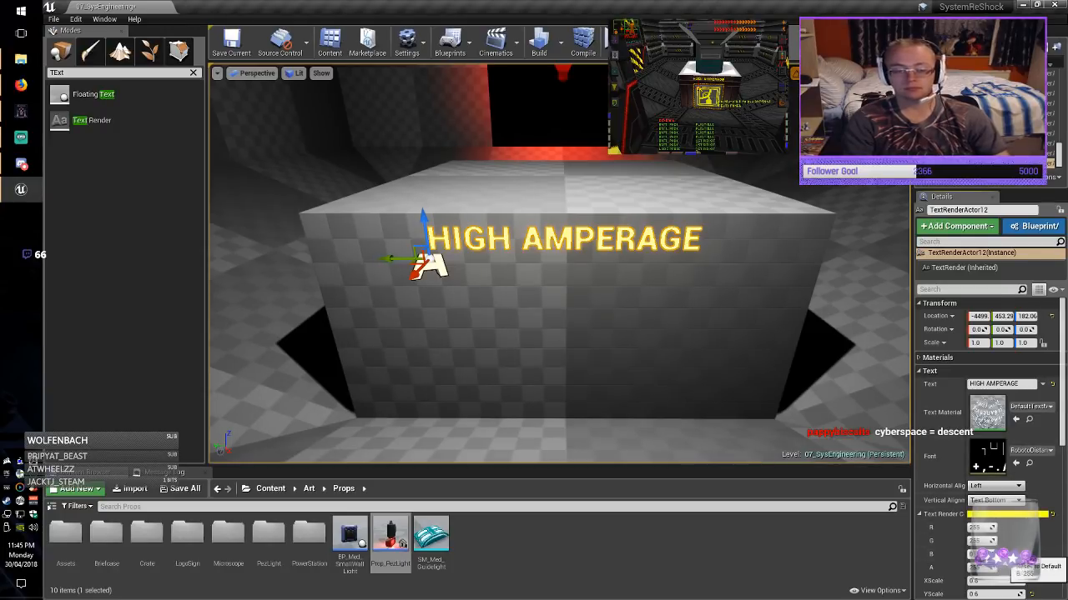
key(Escape)
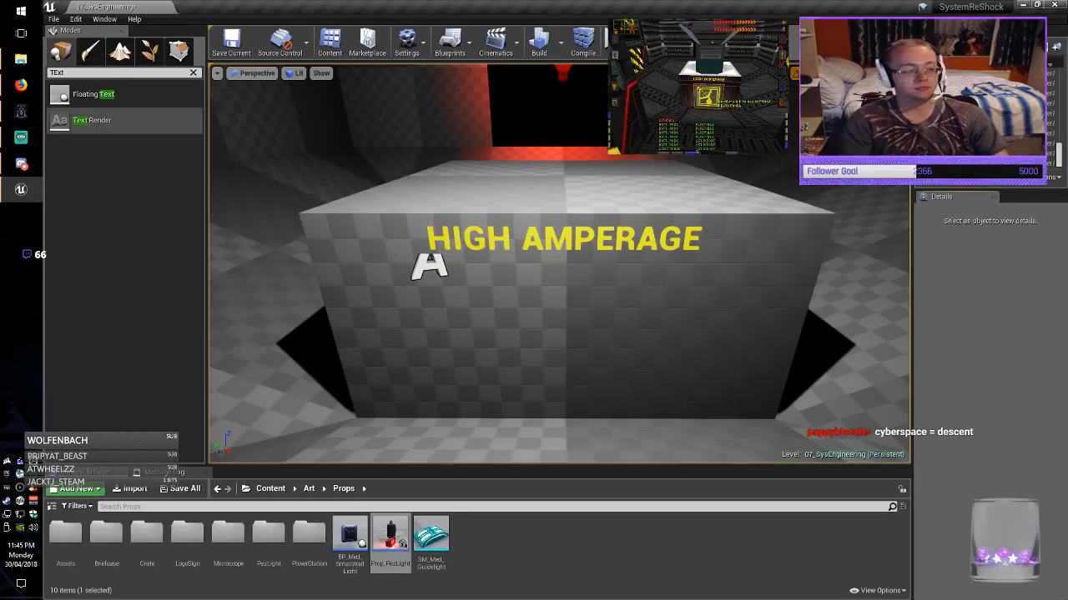
Place a basic Plane actor at the front of the box, below the HIGH AMPERAGE text.
click(193, 73)
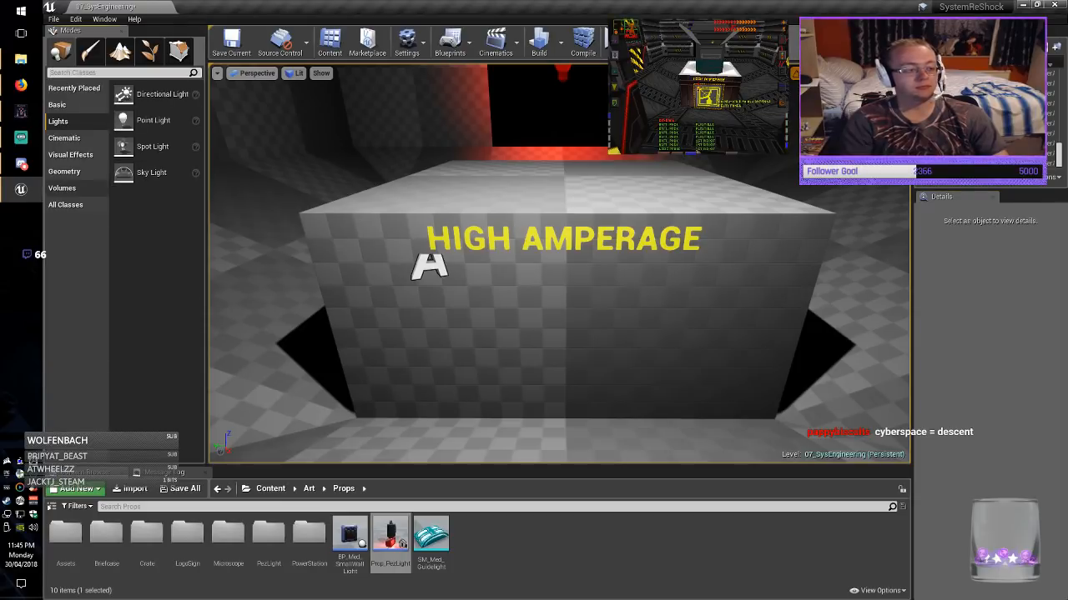
click(65, 172)
click(71, 155)
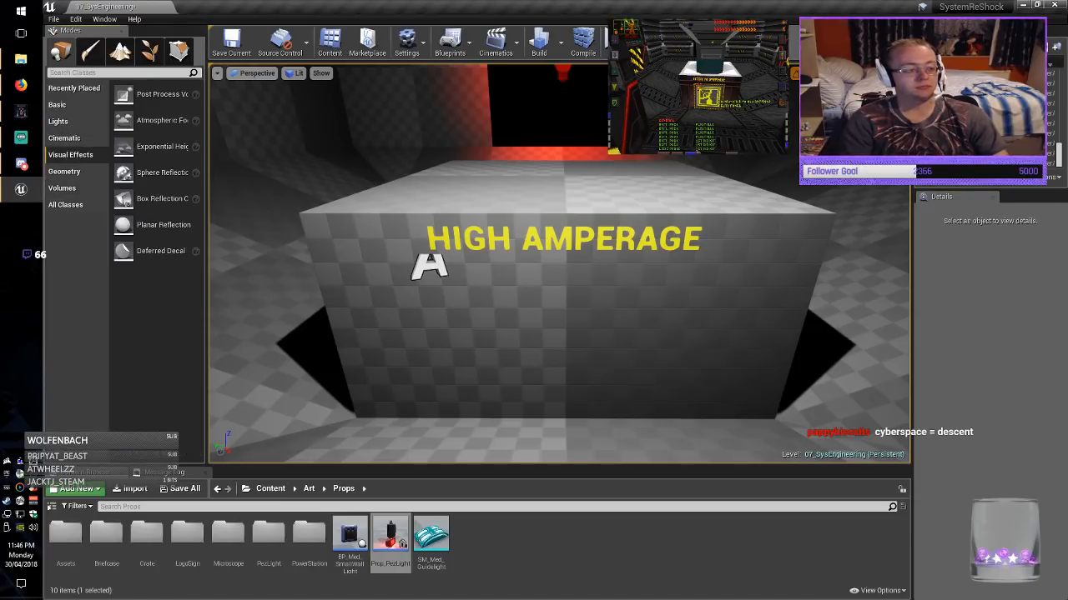
click(65, 137)
click(58, 121)
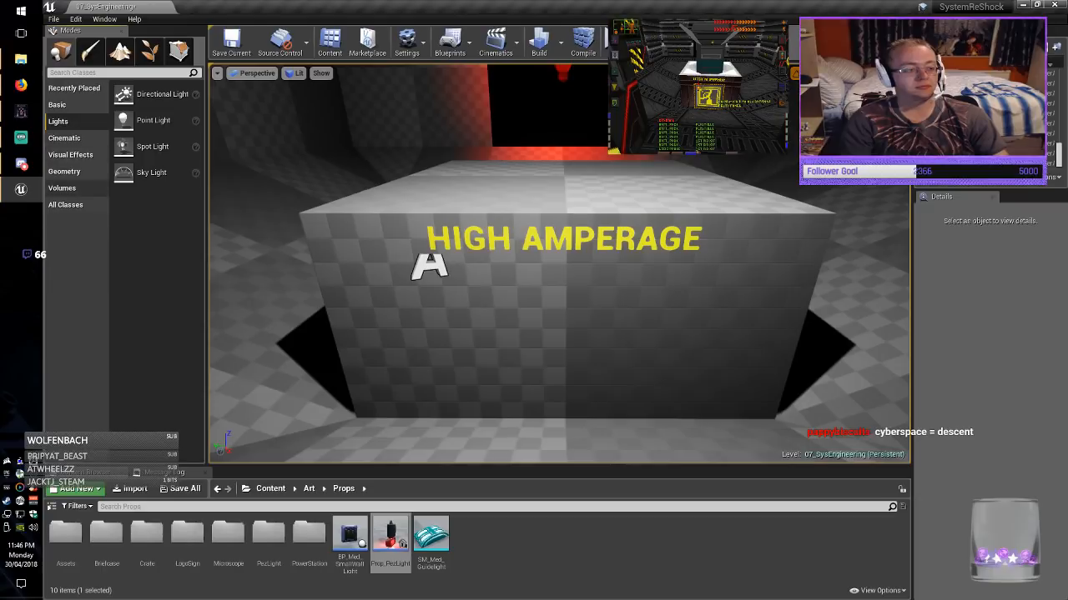
click(65, 171)
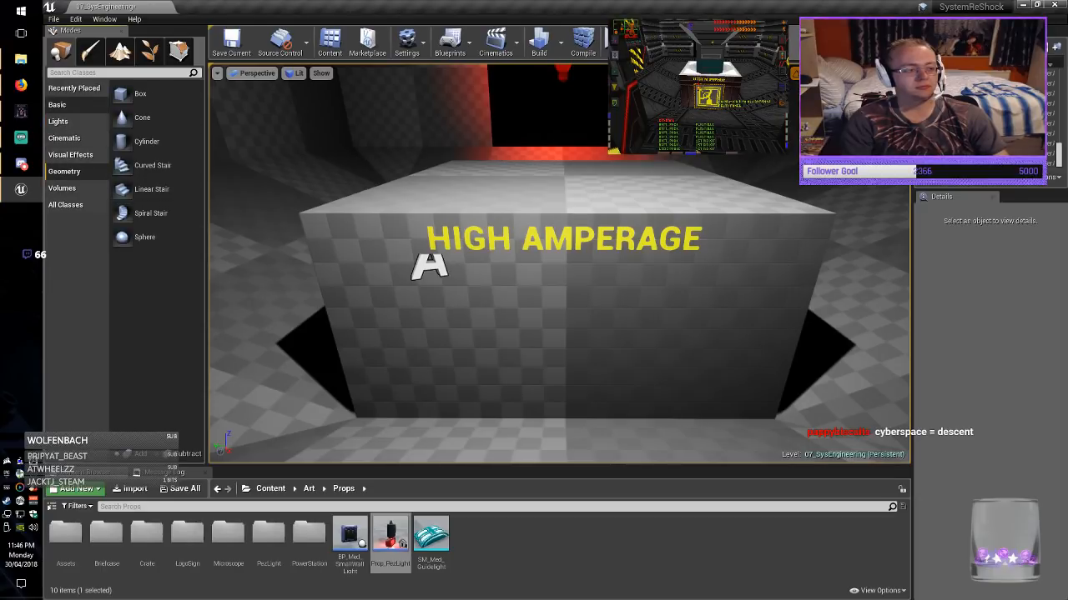
click(56, 104)
drag(146, 329, 564, 334)
Rotate the plane -90 degrees so it stands upright, parallel to the box's front face.
key(e)
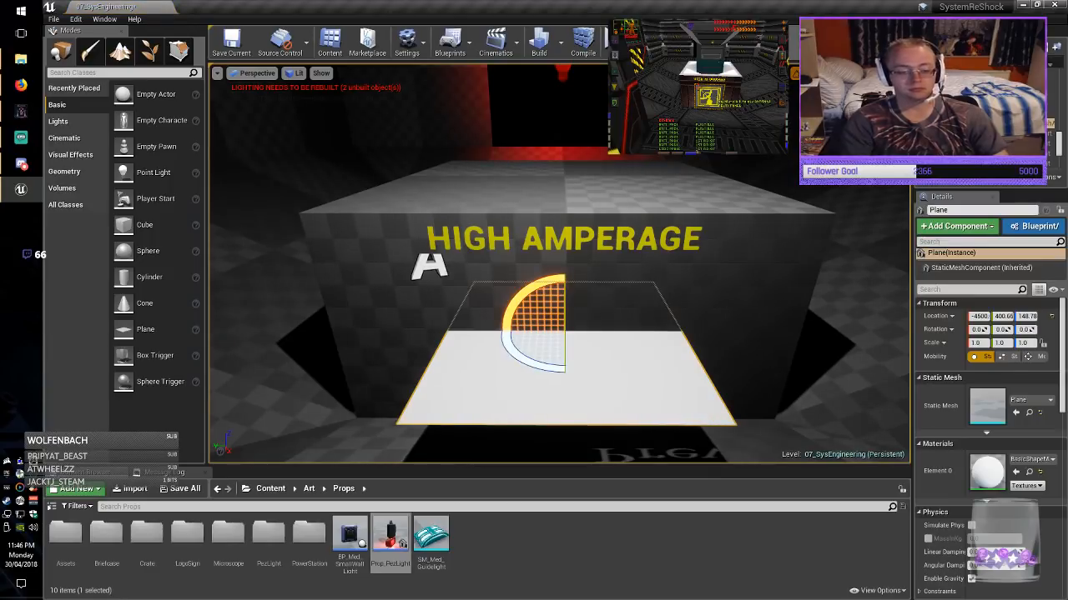
drag(534, 288, 534, 392)
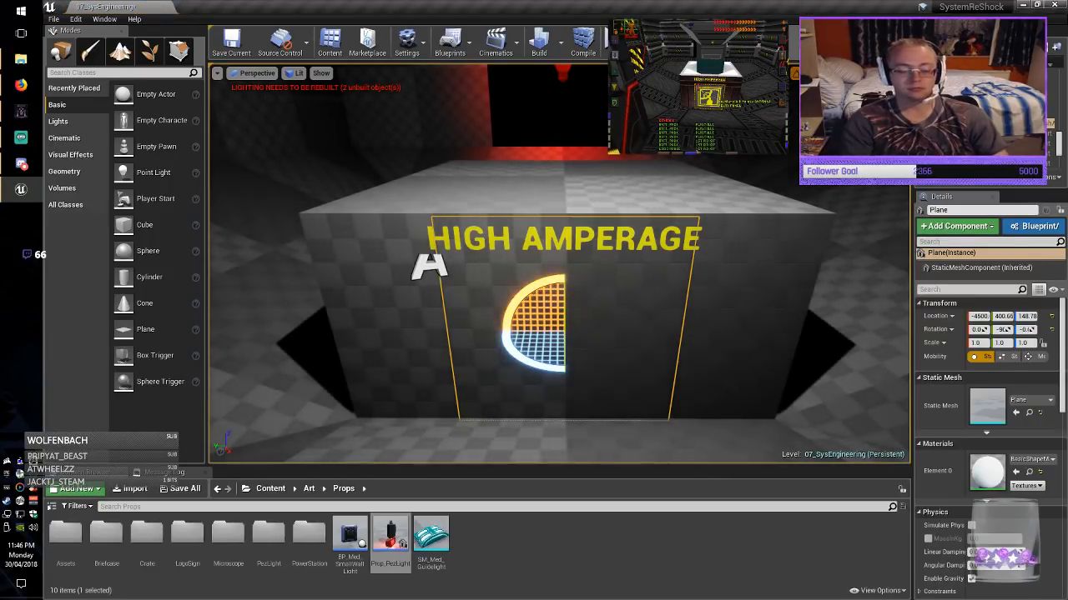
key(w)
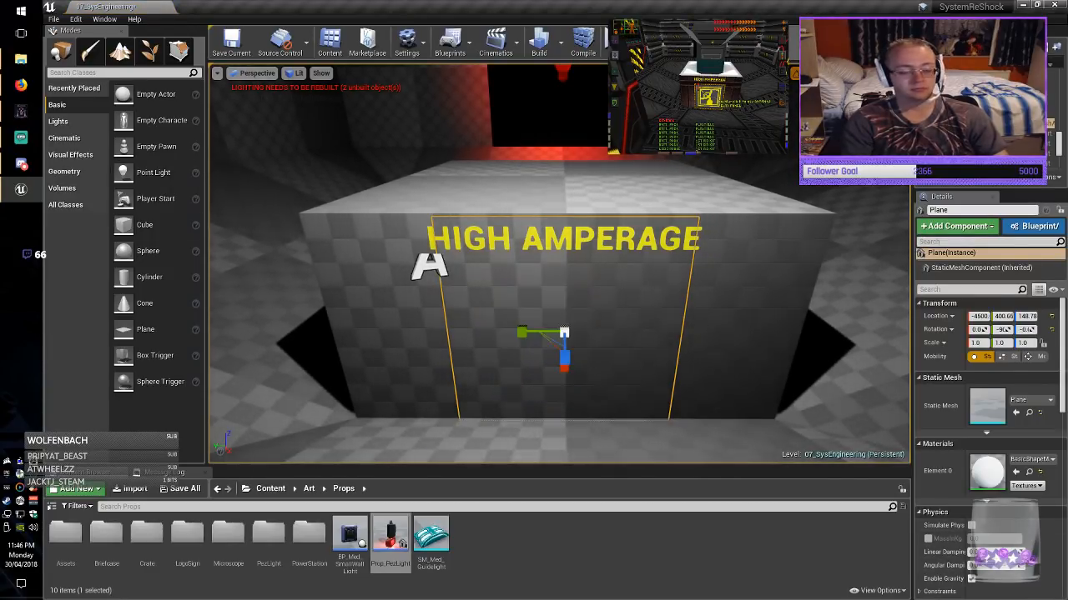
key(e)
key(w)
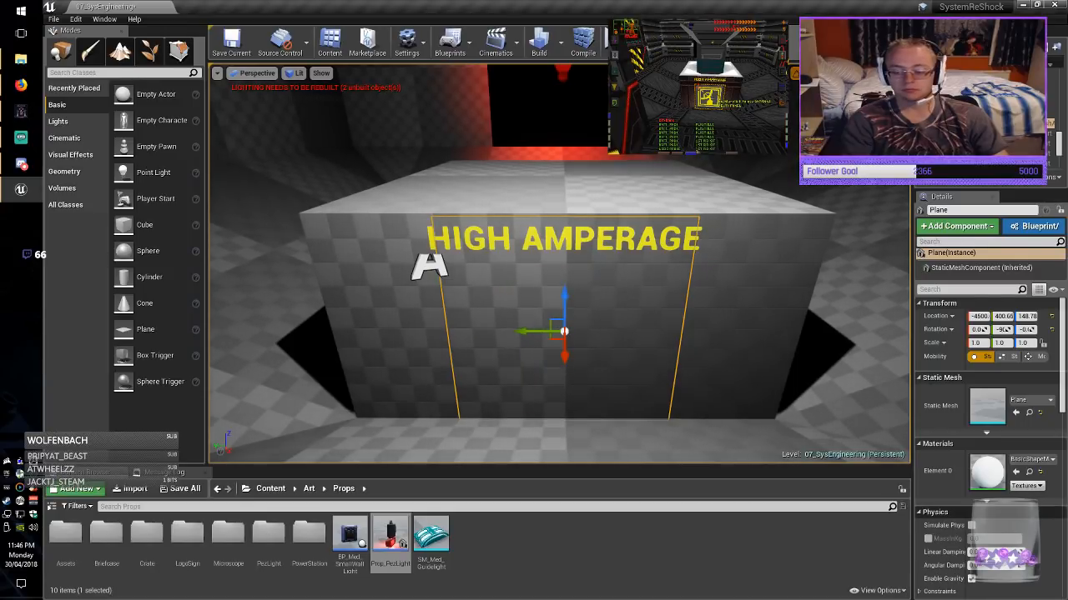
Scale the plane to 0.8 in X and Y.
scroll(970, 410, down, 3)
scroll(971, 410, up, 3)
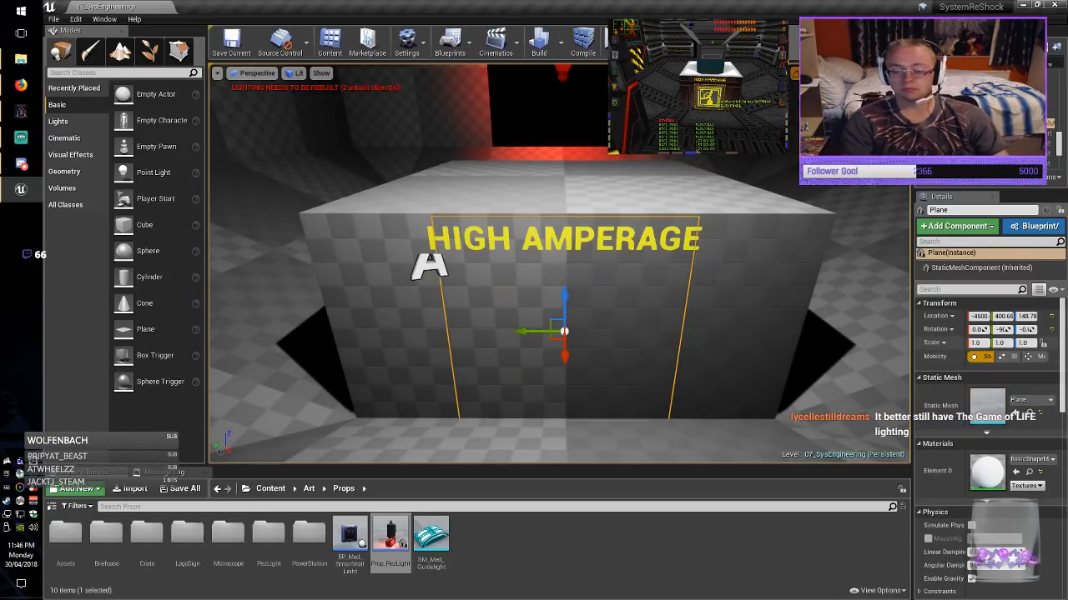
text(0.8)
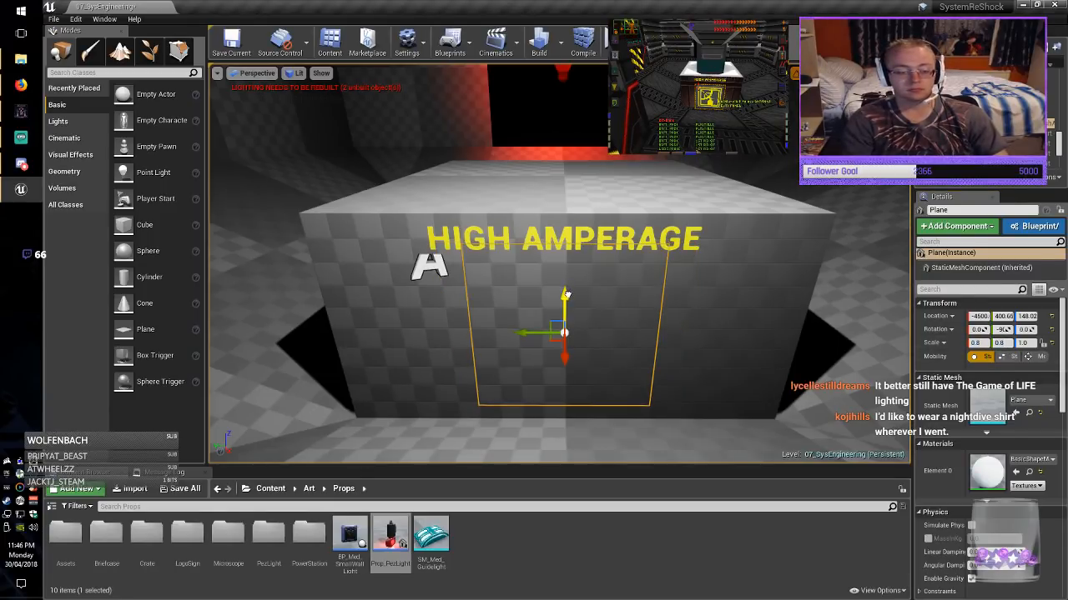
Move the plane just in front of the box's front face and slightly down below the HIGH AMPERAGE text.
drag(564, 357, 565, 361)
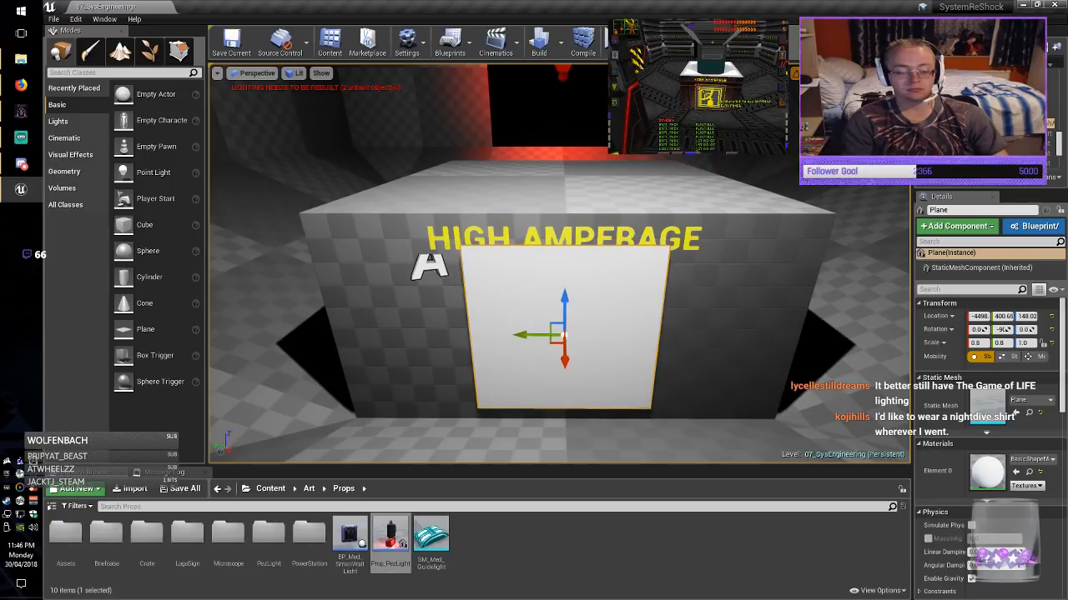
right_drag(564, 361, 684, 357)
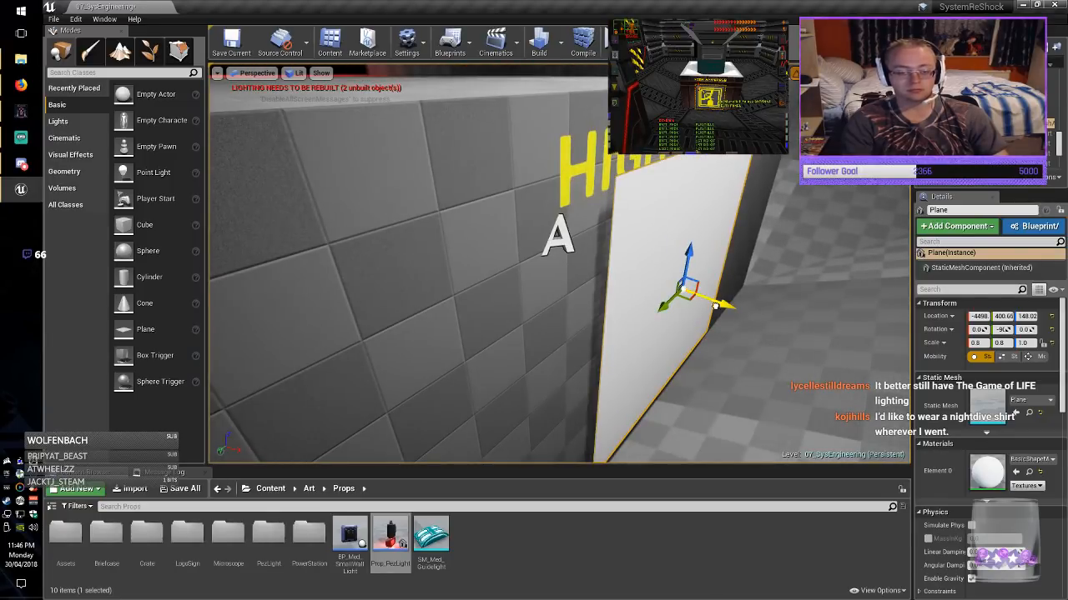
drag(714, 307, 709, 302)
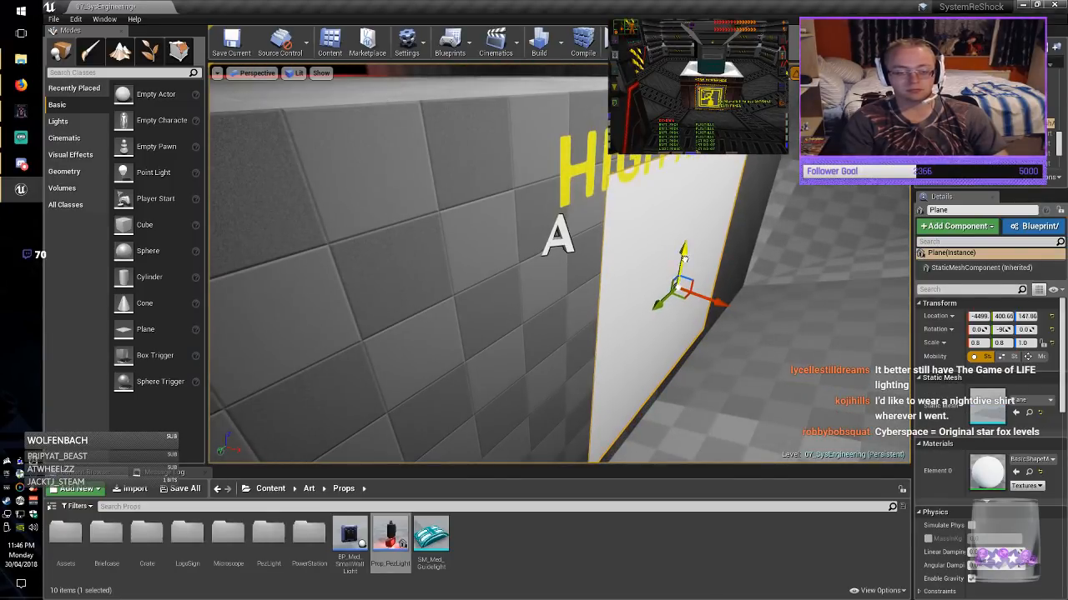
drag(683, 258, 686, 276)
key(Escape)
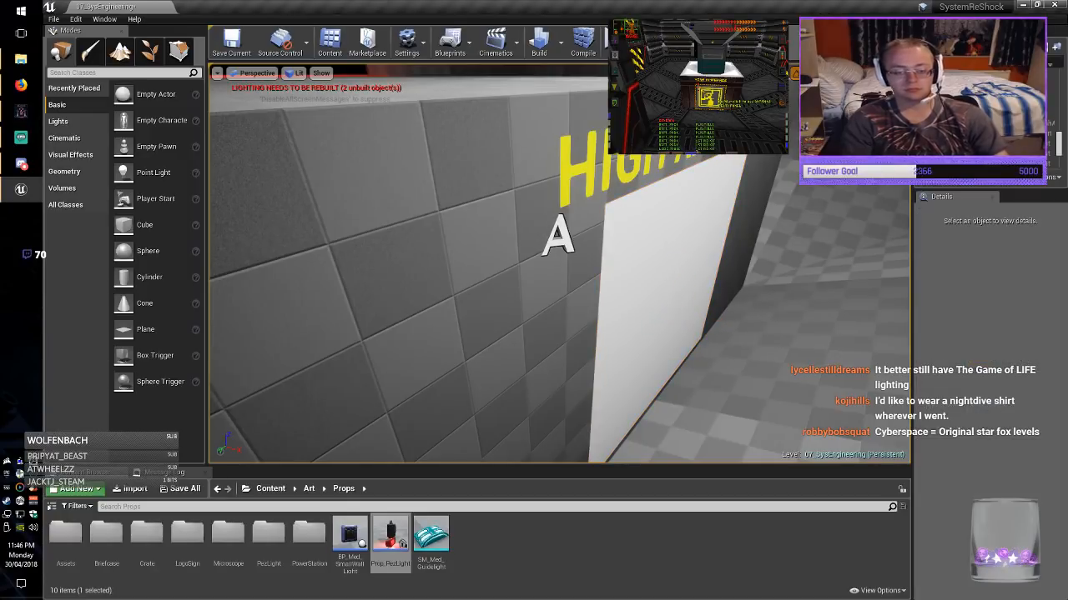
Place a Text Render actor above the box, in front of the red-lit opening.
right_drag(684, 275, 538, 283)
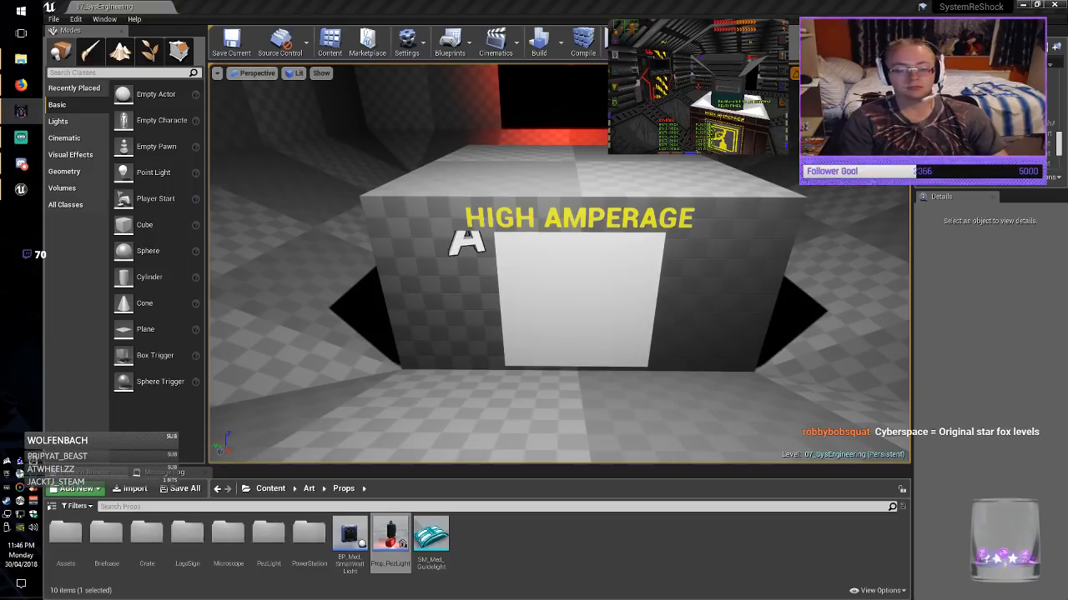
right_drag(557, 285, 563, 242)
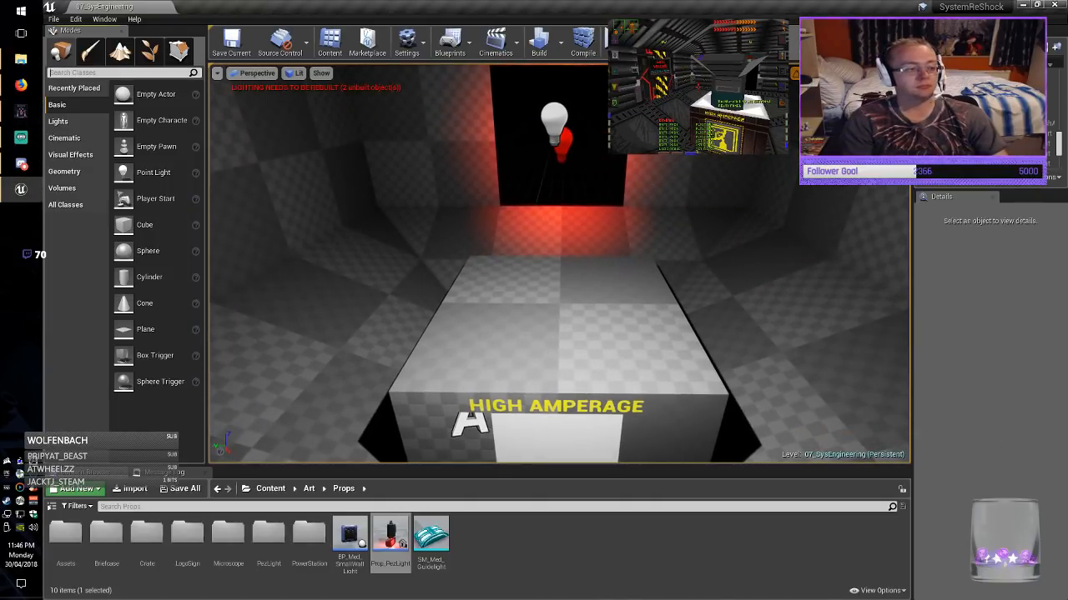
text(Text)
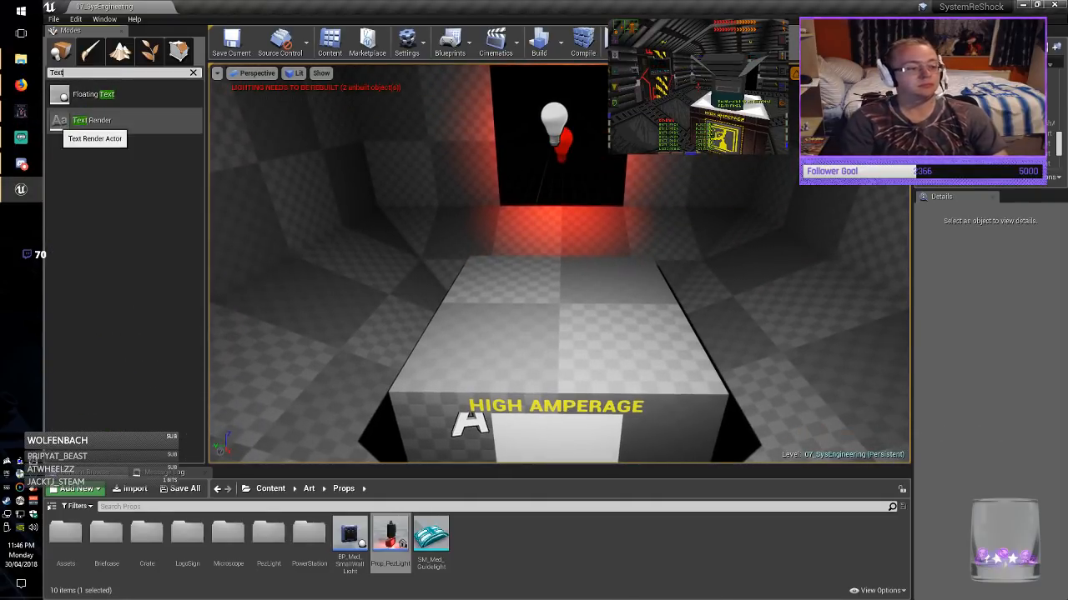
drag(84, 120, 483, 165)
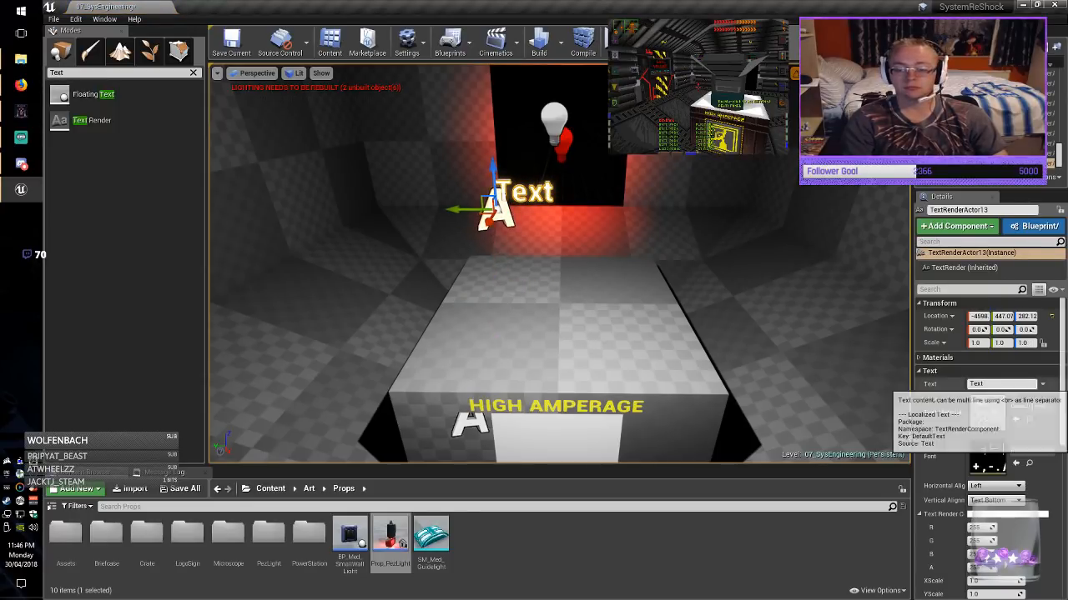
Make the new text read ANTENNA in magenta with green set to 0, and centre it above the box.
click(993, 385)
text(7 ANTEN)
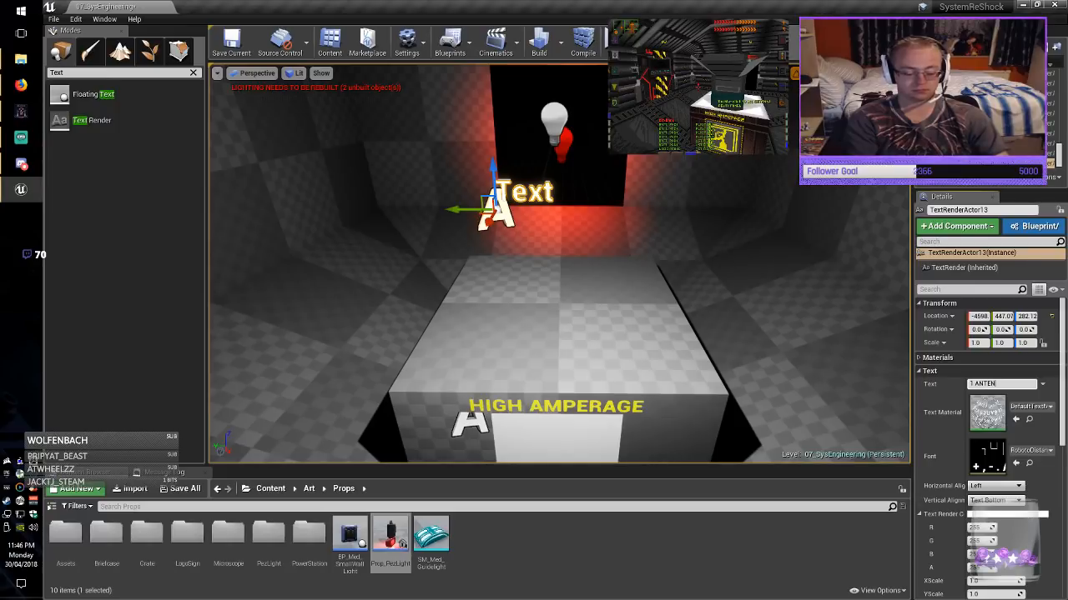
text(NA)
key(Return)
drag(465, 210, 449, 209)
drag(974, 384, 966, 383)
key(BackSpace)
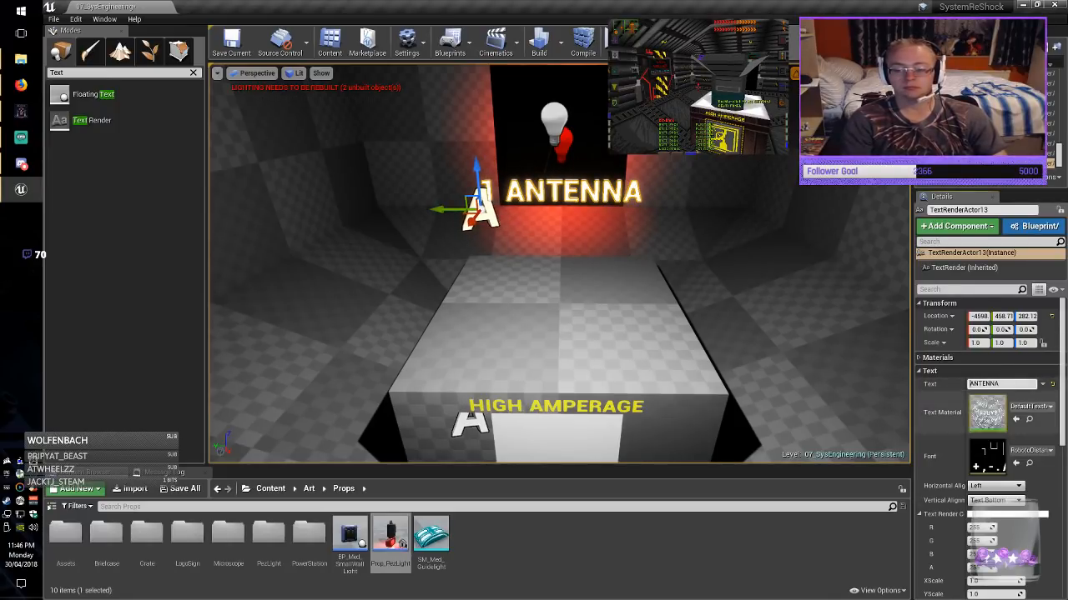
key(Return)
drag(444, 210, 456, 210)
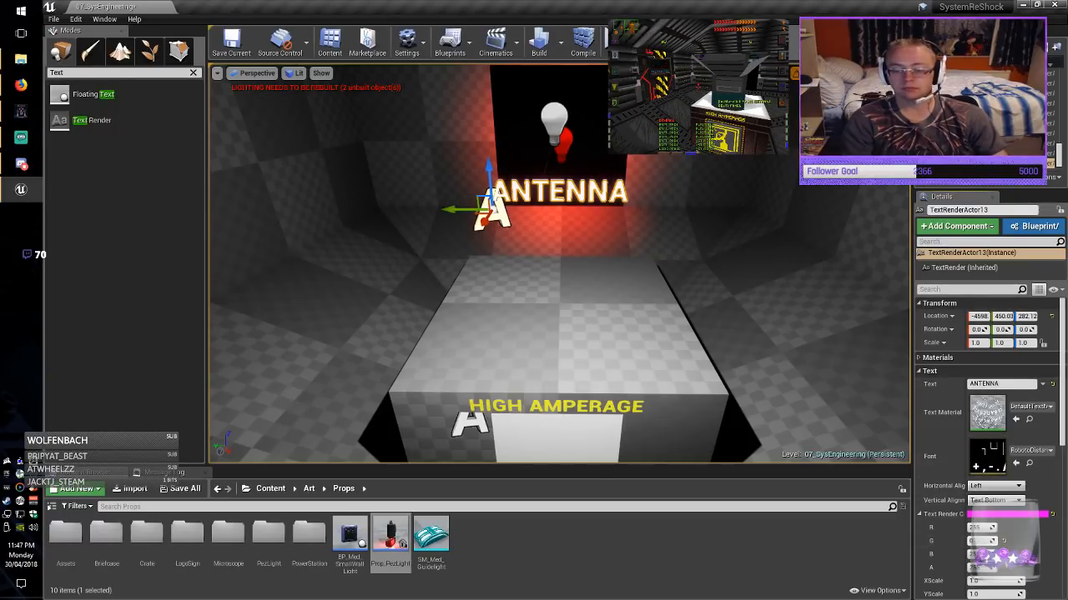
key(Escape)
Check the ANTENNA text's placement above the box from the side and save the current level.
right_drag(559, 263, 379, 271)
key(d)
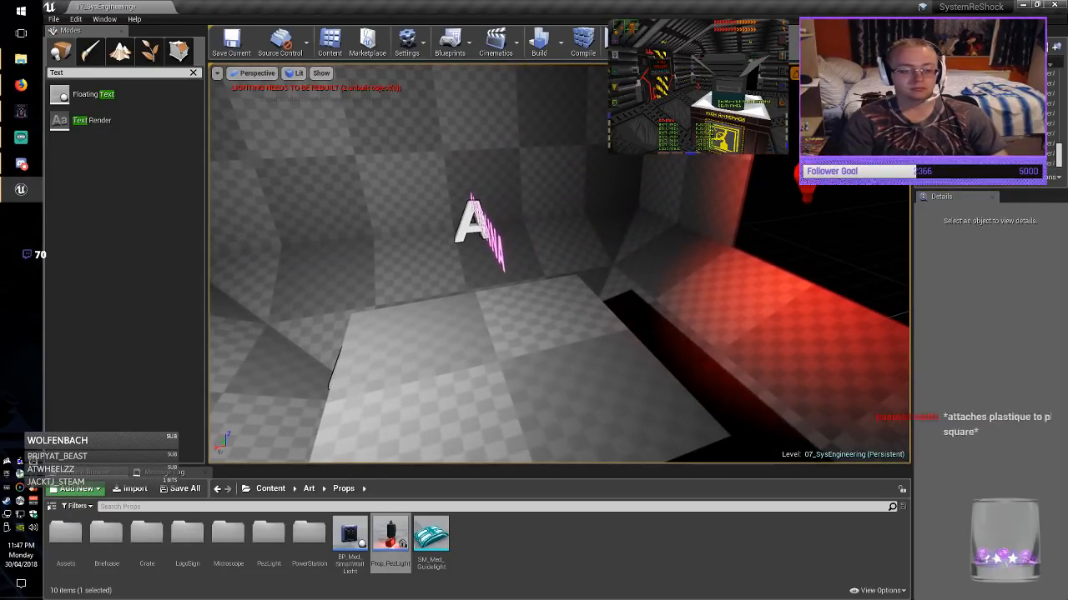
click(488, 227)
key(a)
right_drag(488, 227, 608, 227)
key(d)
key(a)
key(a)
key(s)
key(Escape)
click(232, 42)
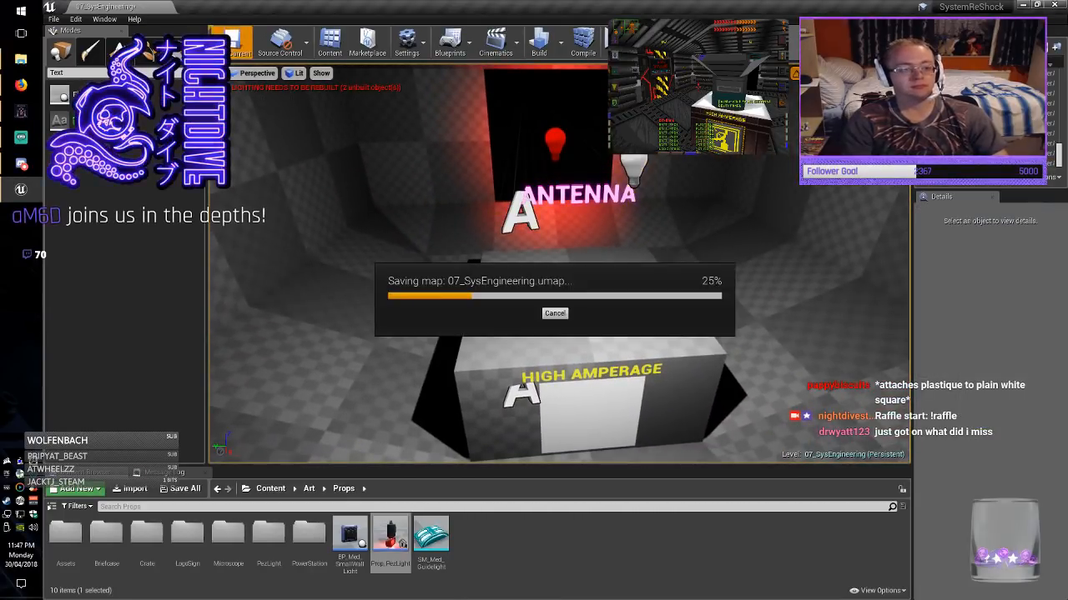
Move the HIGH and VOLTAGE texts together onto the side wall at about Y 700, and lower them slightly.
right_drag(550, 266, 947, 272)
key(w)
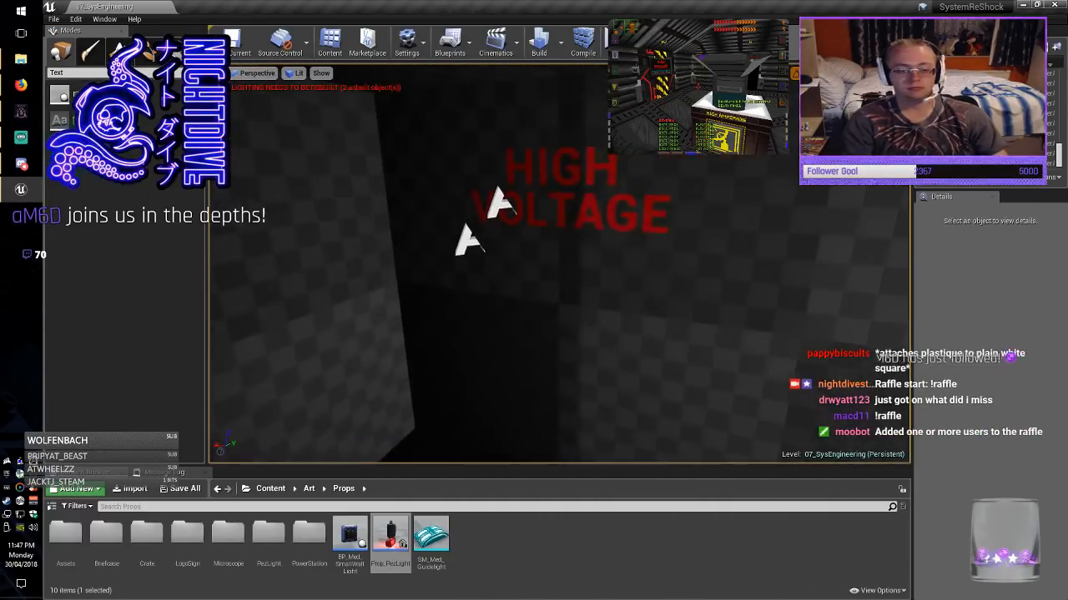
click(562, 168)
ctrl+click(575, 214)
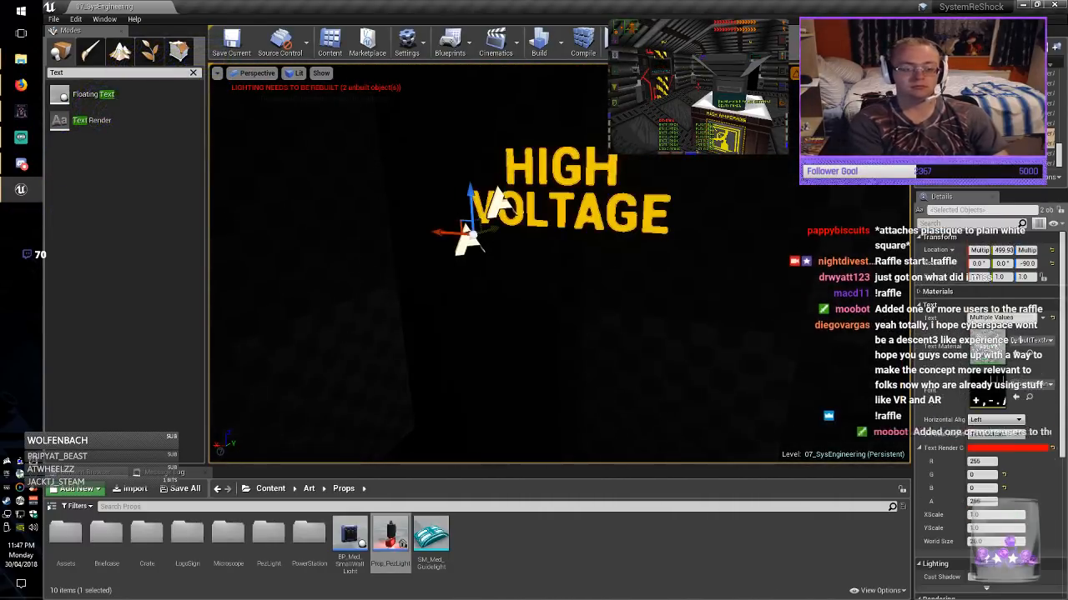
right_drag(576, 214, 363, 342)
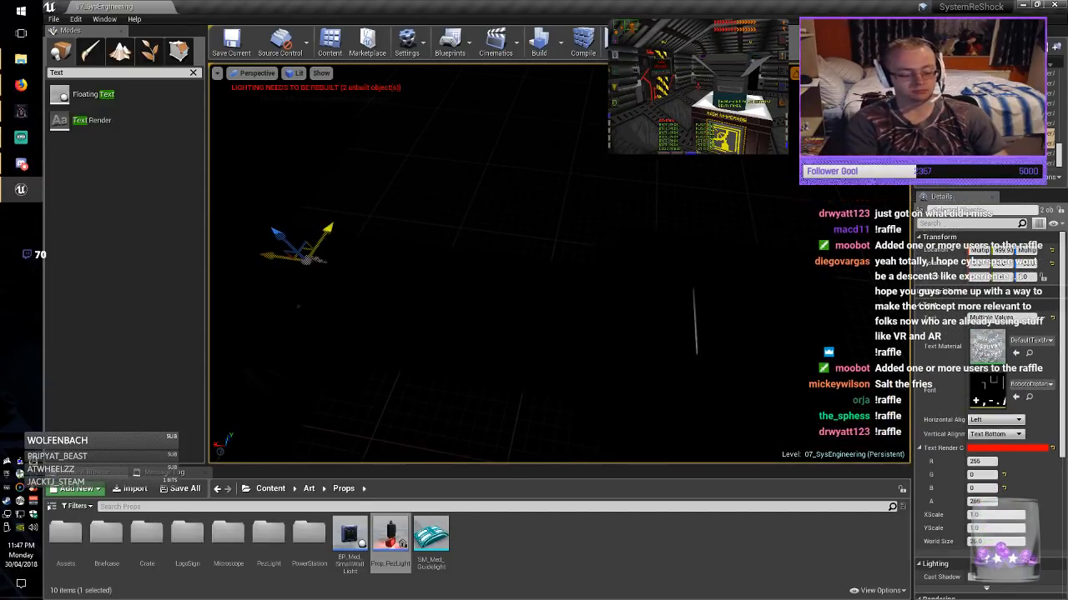
drag(306, 260, 366, 258)
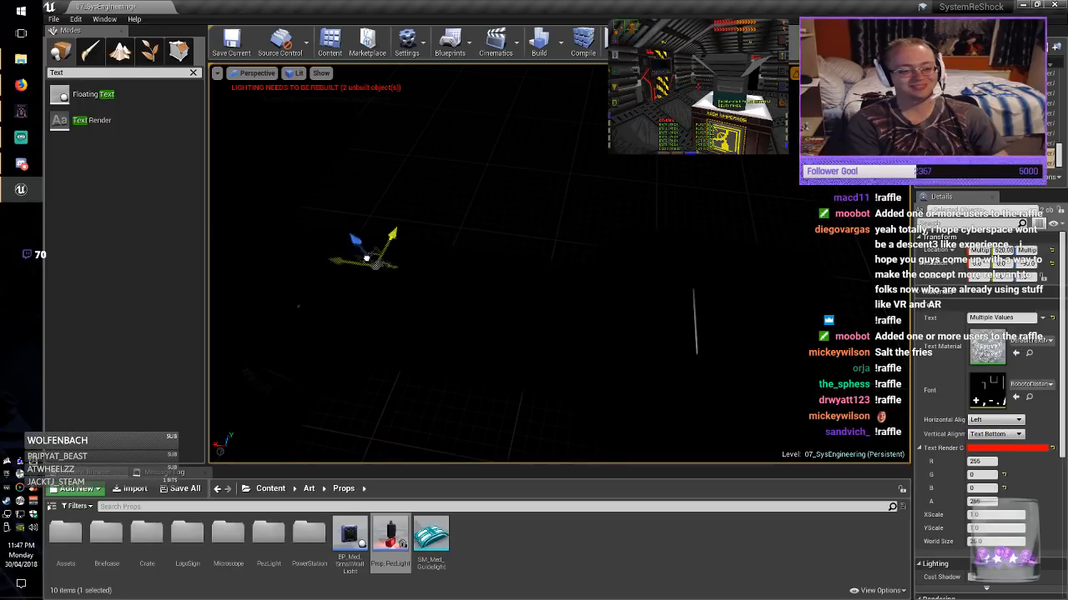
right_drag(679, 272, 717, 209)
drag(640, 271, 493, 242)
mouse_move(494, 242)
right_down()
mouse_move(601, 275)
mouse_move(494, 242)
right_up()
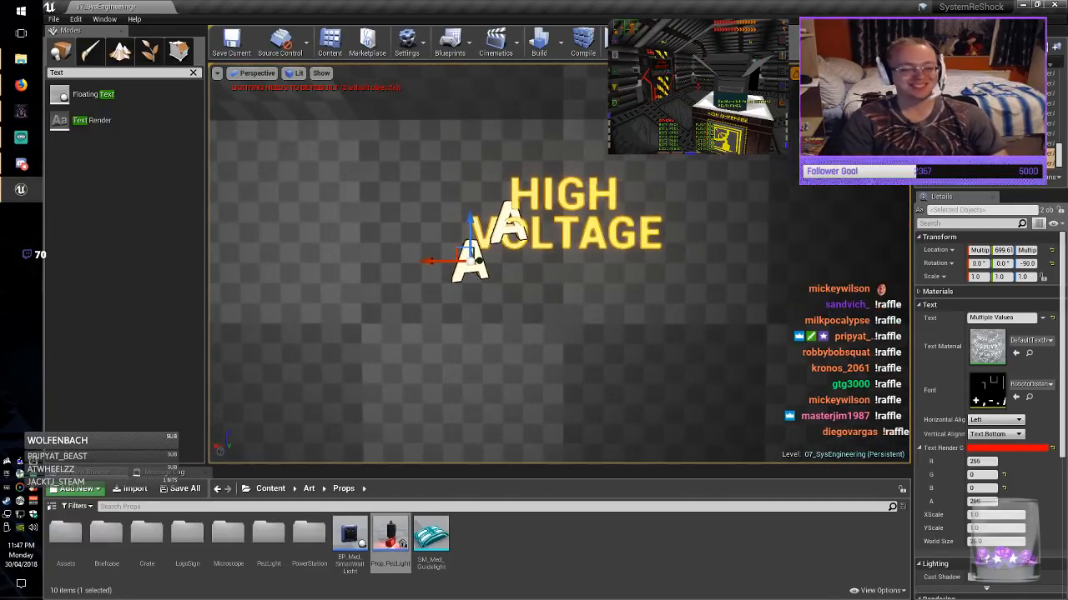
drag(469, 234, 470, 248)
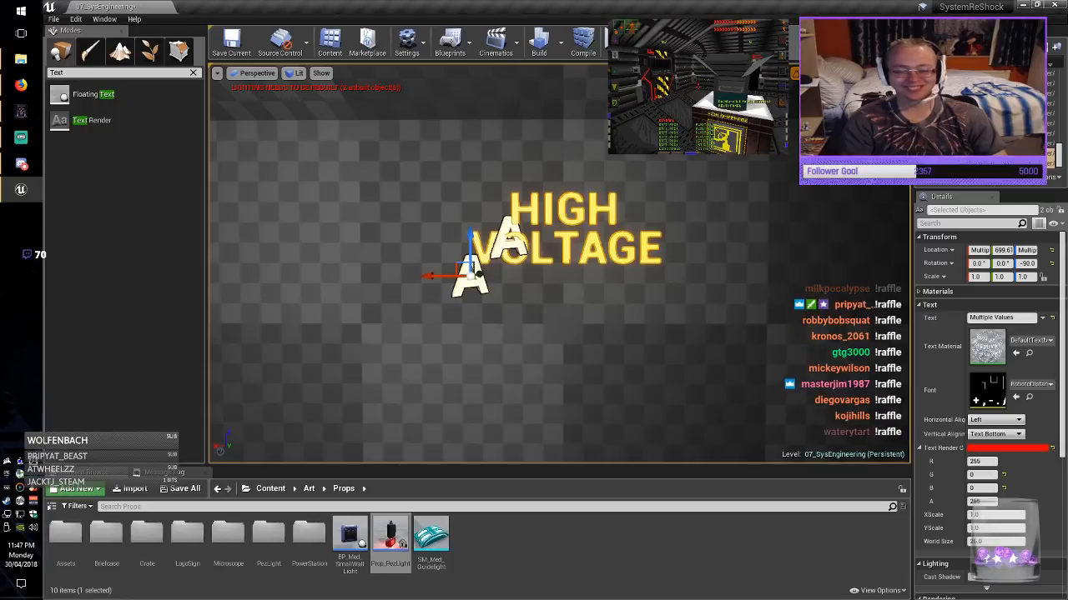
Duplicate the HIGH VOLTAGE texts toward the opposite side wall and rotate the copy to a Z rotation of 90 degrees.
right_drag(469, 242, 655, 271)
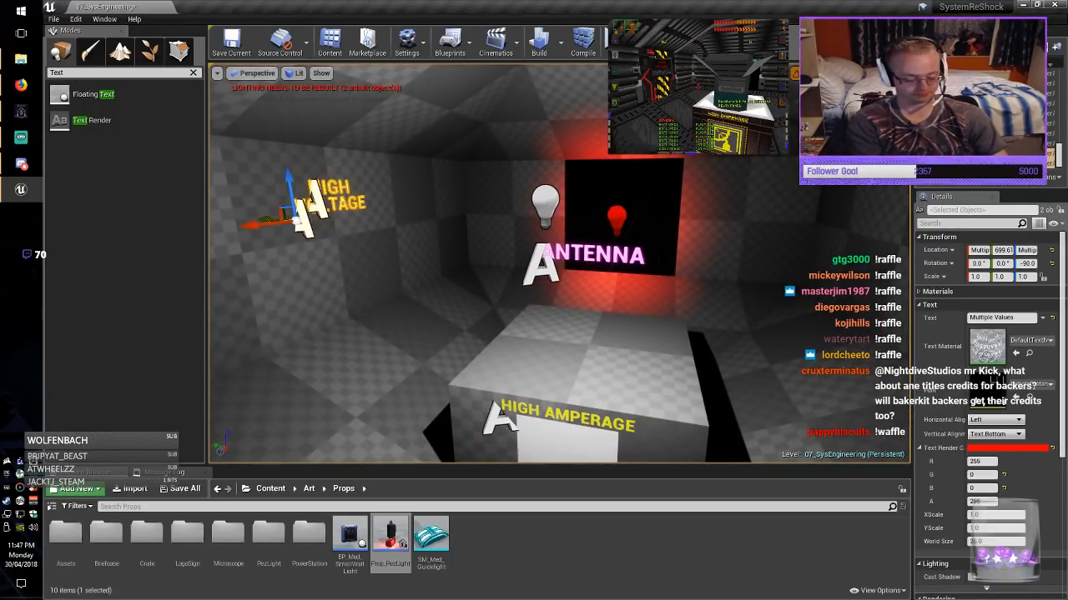
alt+drag(265, 224, 909, 251)
key(e)
key(space)
right_drag(617, 276, 567, 290)
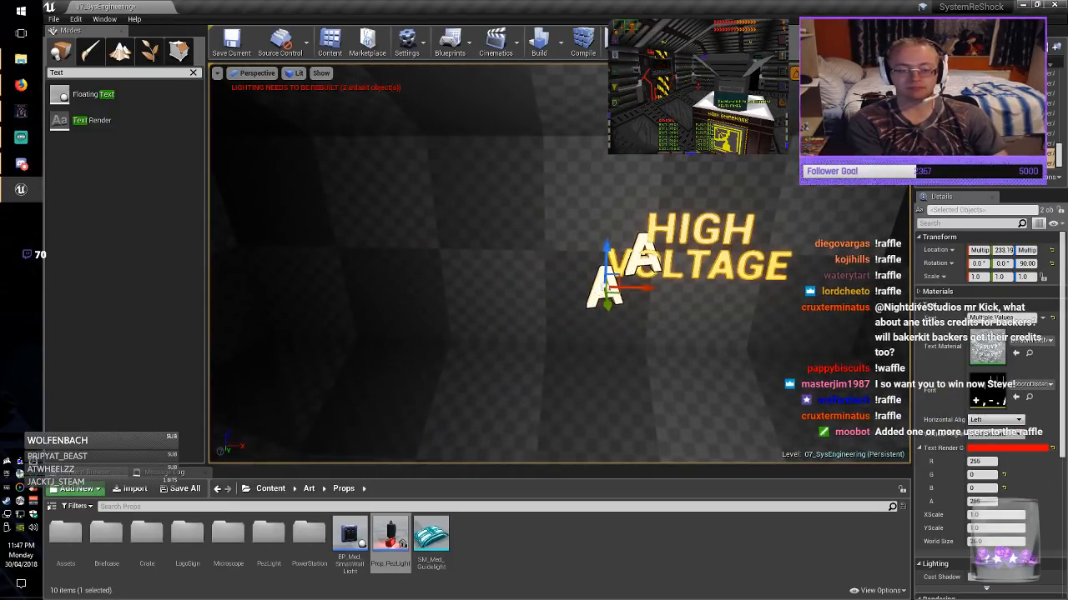
Position the copied HIGH VOLTAGE texts against the opposite side wall and save the level.
drag(612, 292, 492, 245)
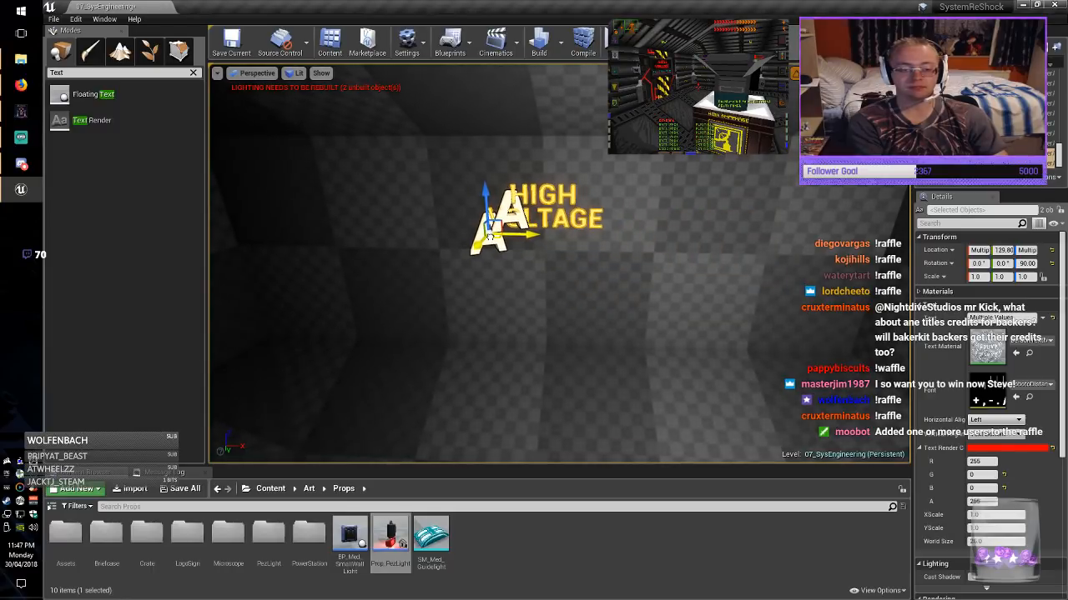
right_drag(493, 242, 446, 268)
drag(354, 308, 423, 300)
key(Escape)
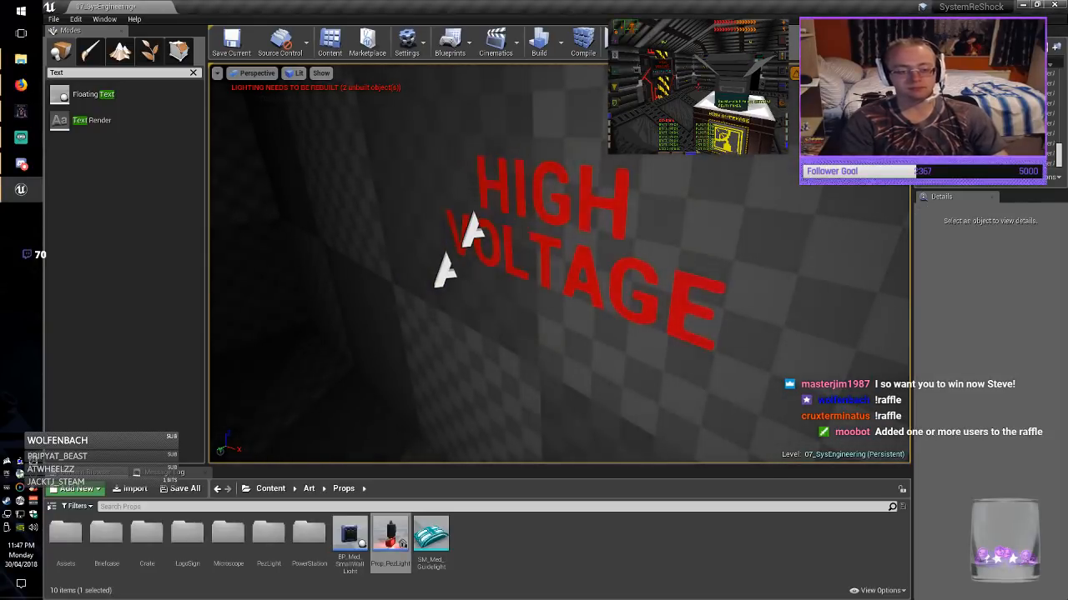
right_drag(424, 301, 333, 355)
click(231, 42)
Find the Text Render actor in the placement list and place one on the front of the HIGH AMPERAGE box.
click(194, 72)
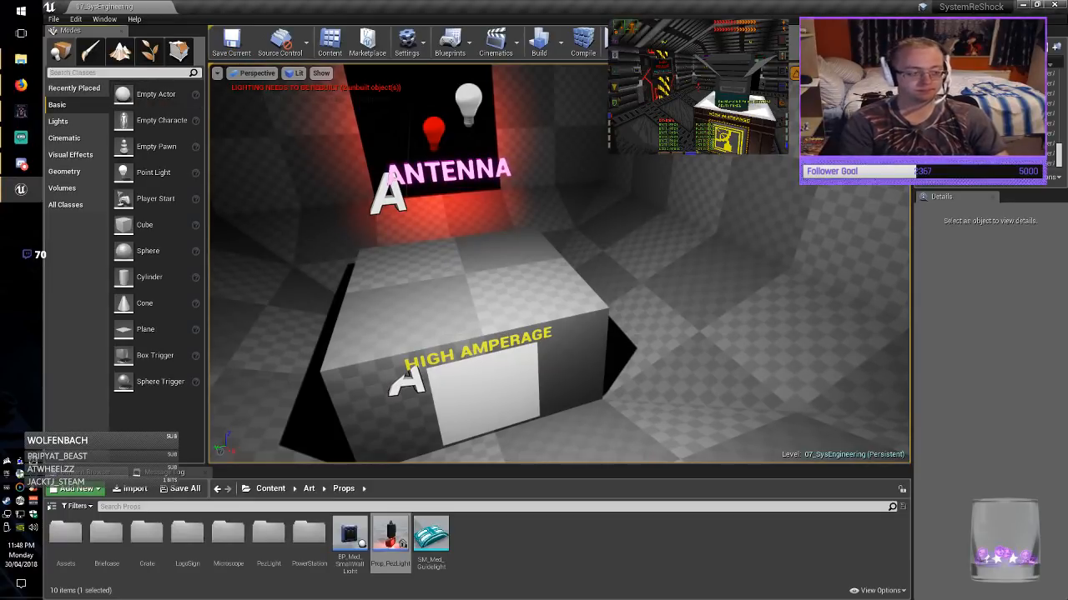
text(TExt)
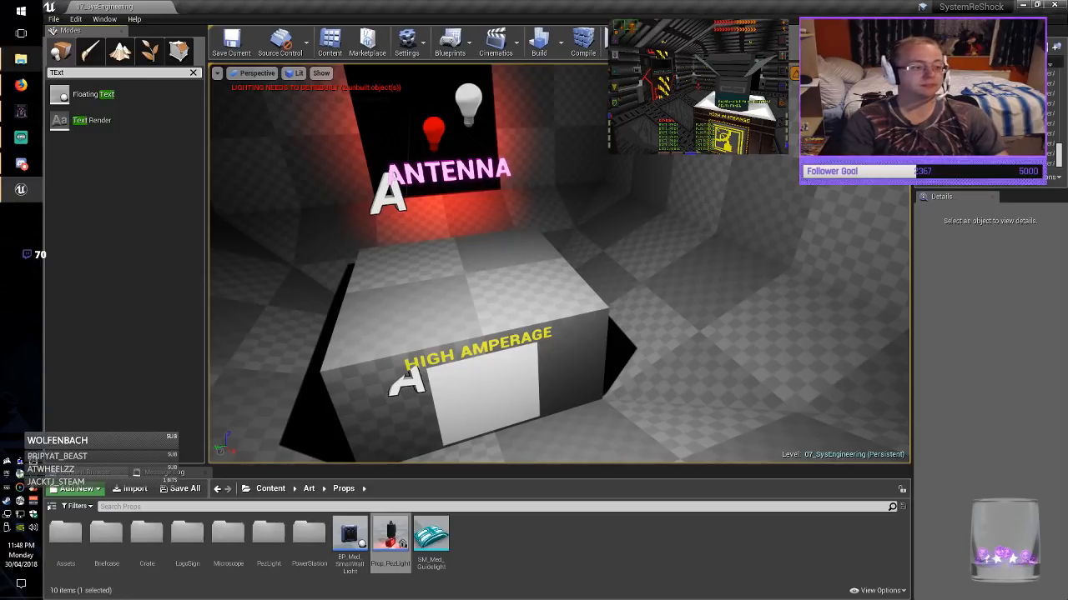
drag(88, 120, 364, 437)
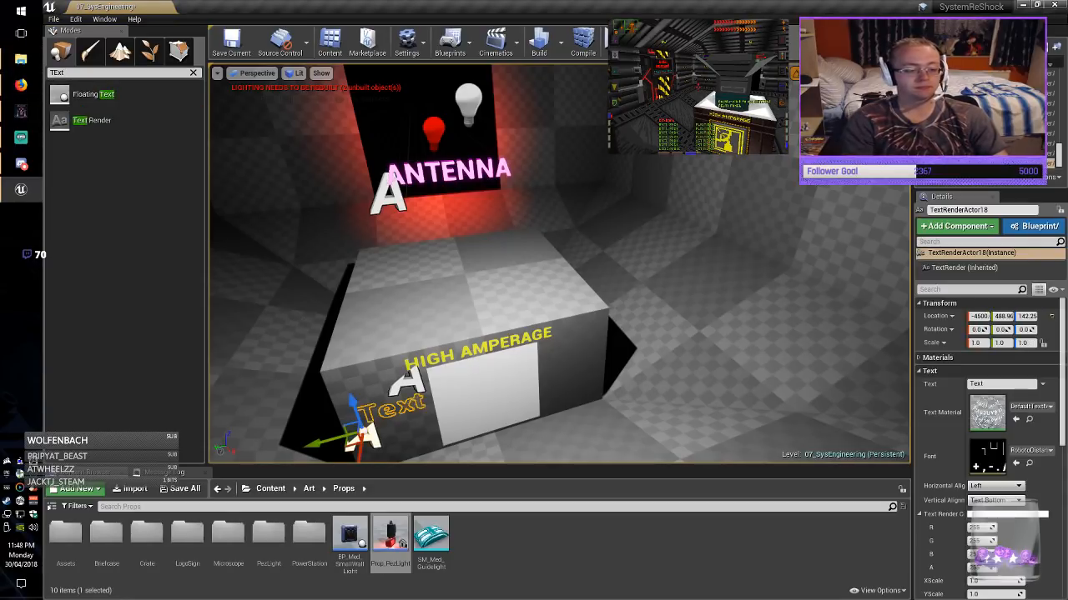
right_drag(363, 437, 350, 459)
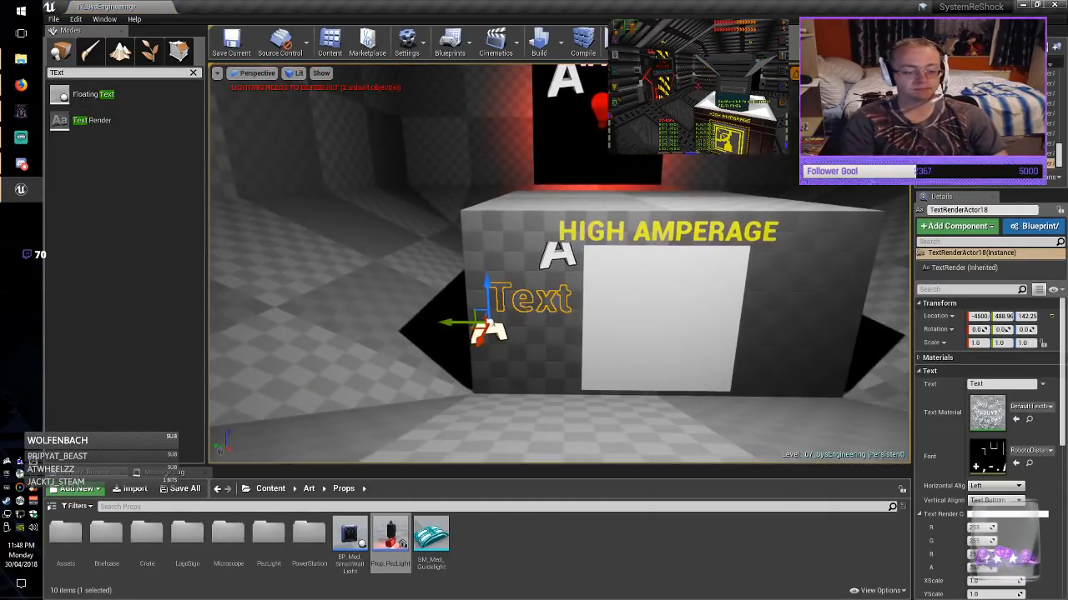
Move the new text beside the box to about Y 566, Z 213, and change its wording to "Use PLASTIQUE here".
drag(446, 321, 338, 147)
drag(300, 182, 282, 180)
right_drag(282, 180, 259, 145)
click(983, 384)
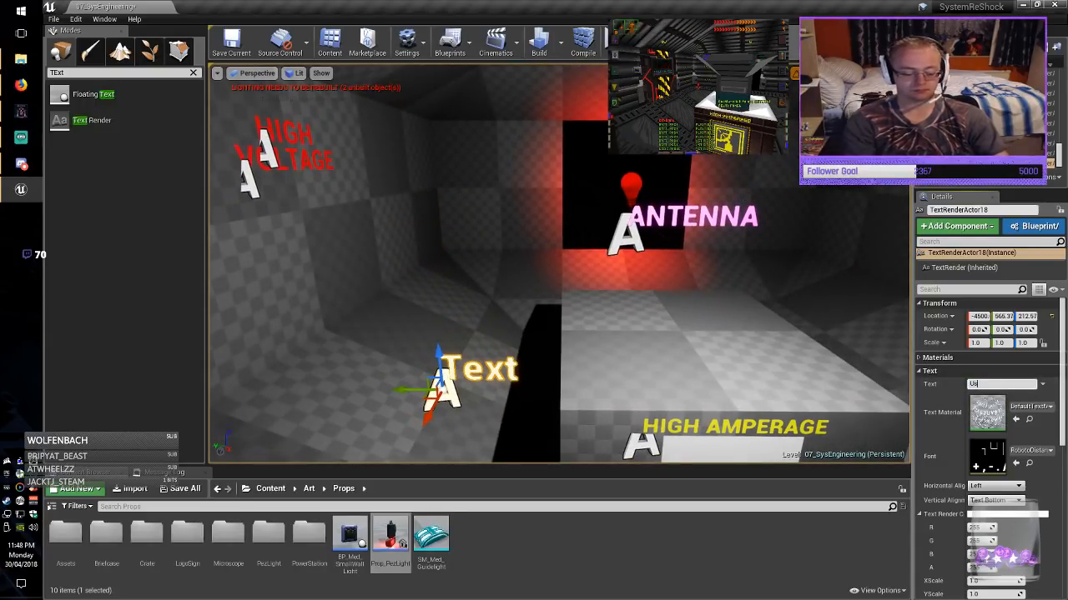
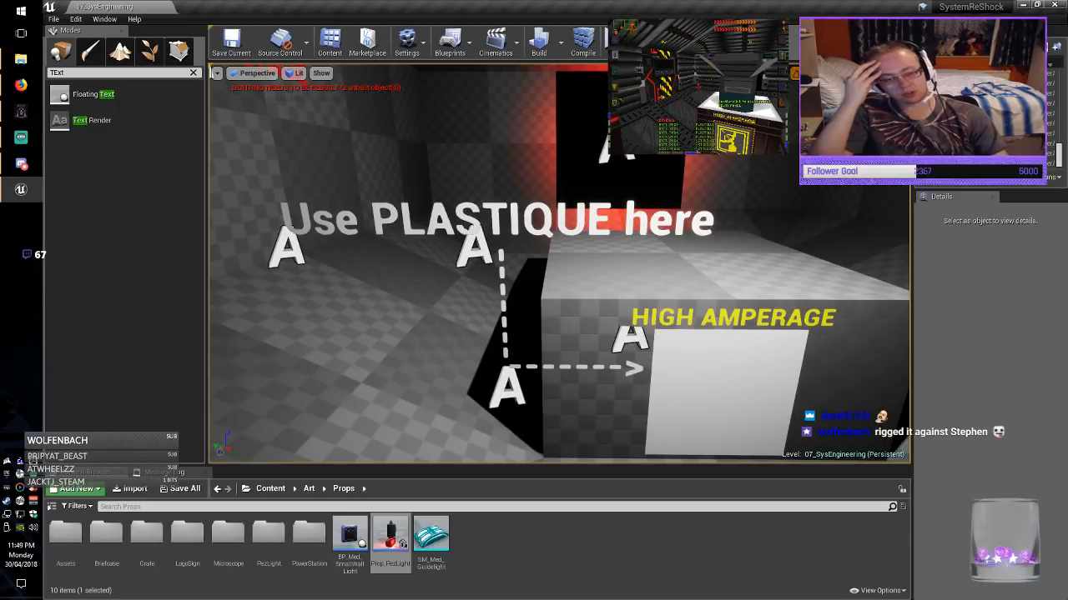
key(s)
right_drag(559, 264, 586, 203)
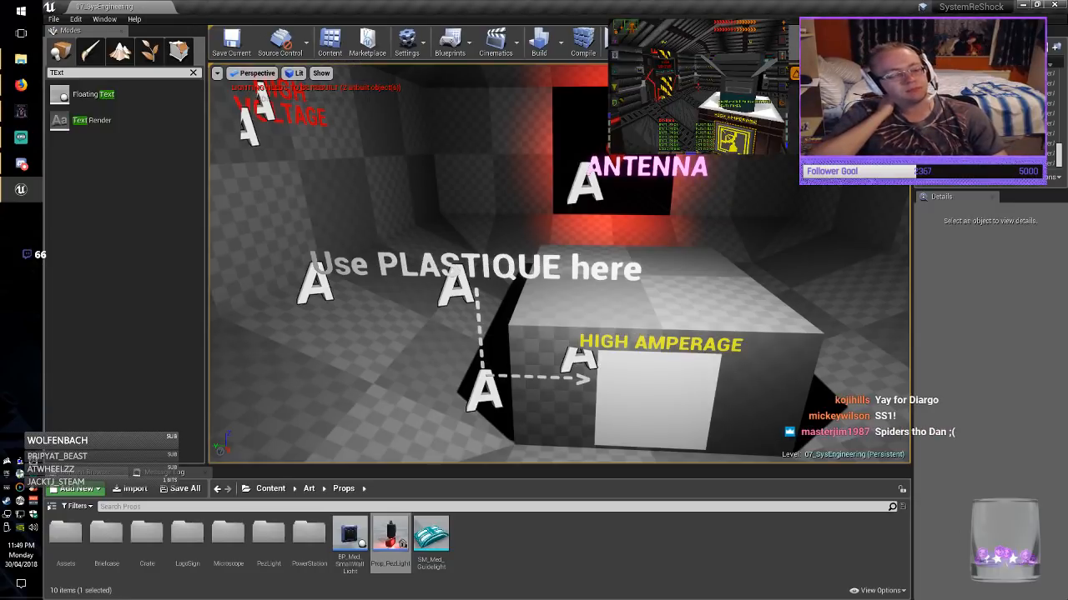
mouse_move(559, 263)
right_down()
mouse_move(541, 289)
mouse_move(553, 271)
mouse_move(544, 252)
right_up()
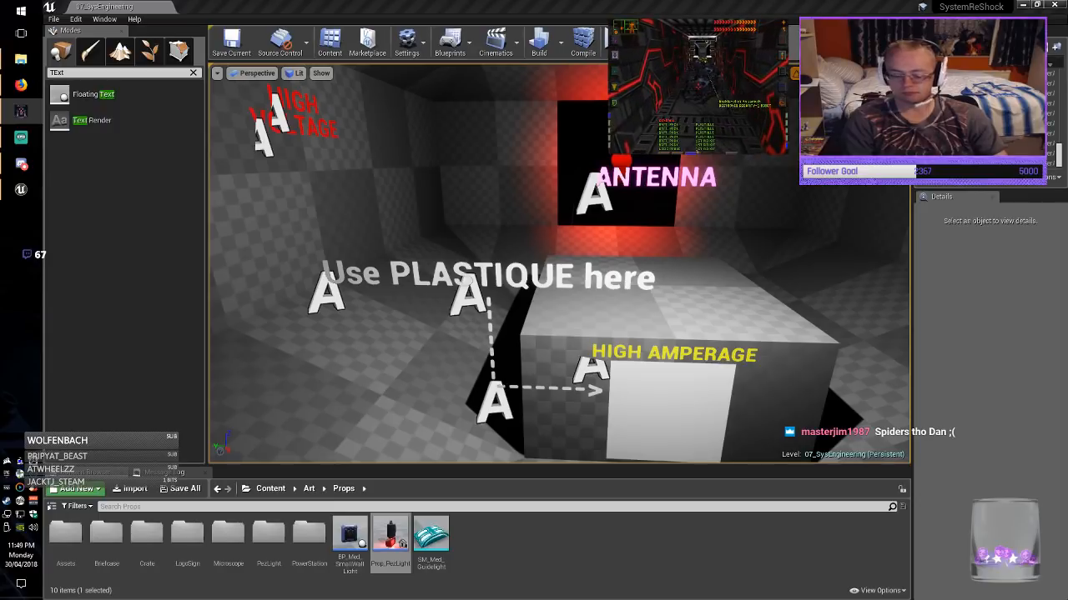
Place a new Text Render in the long corridor facing the antenna room and set its text to "1 Security-1 Bot".
key(s)
mouse_move(559, 263)
right_down()
mouse_move(596, 274)
mouse_move(574, 264)
right_up()
key(s)
key(w)
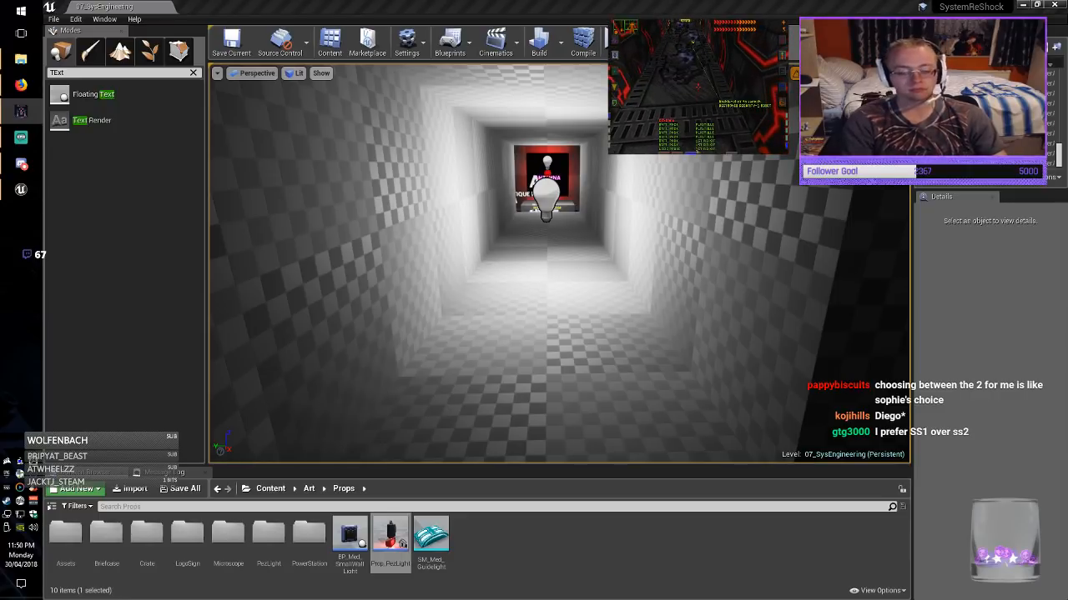
drag(91, 120, 443, 307)
click(997, 384)
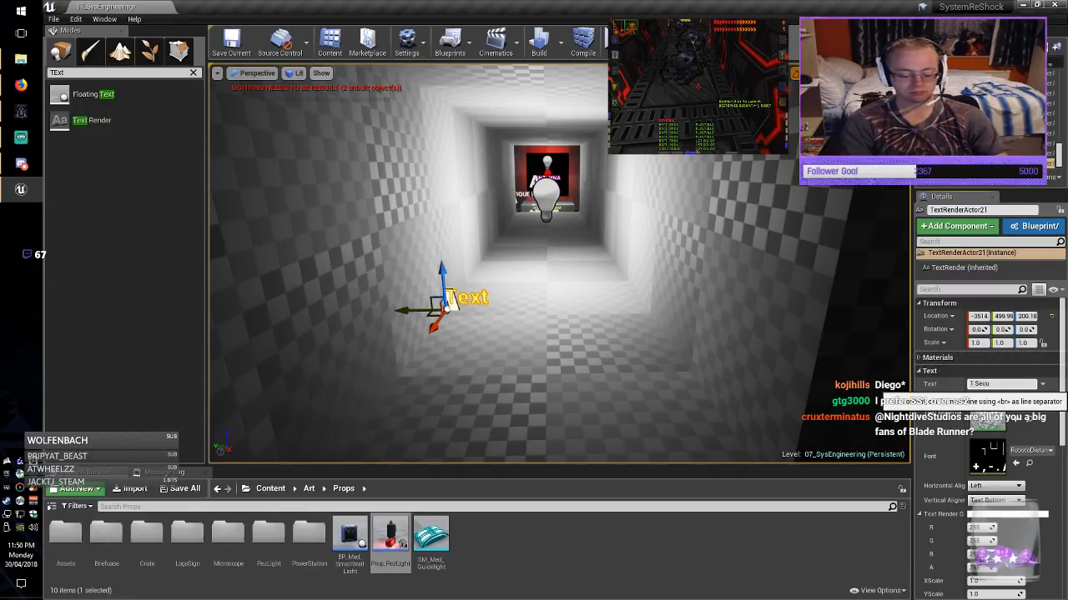
text(1 Security-Bo)
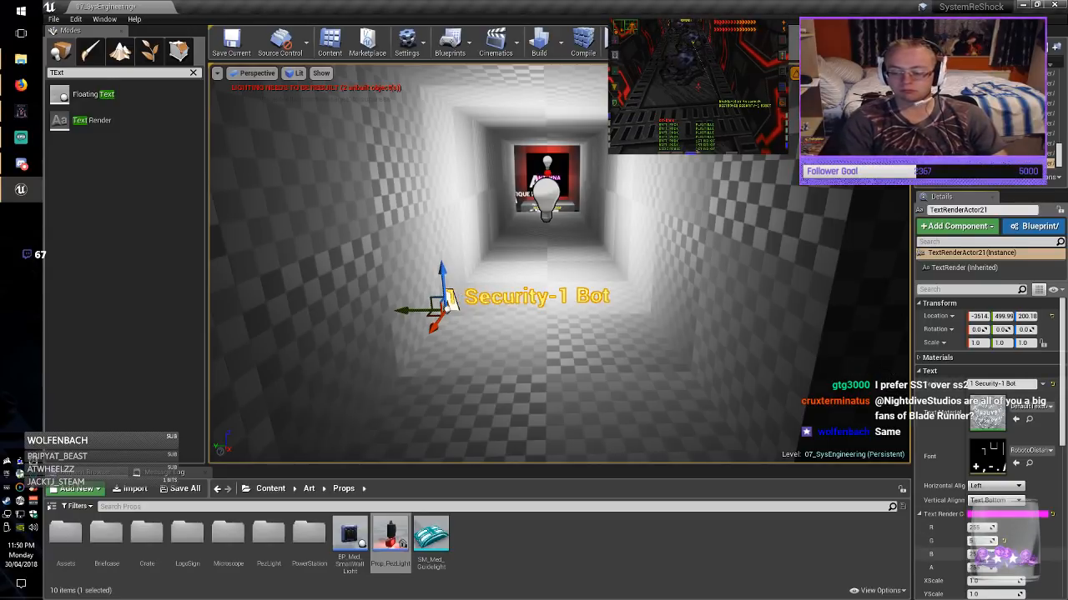
Color the "1 Security-1 Bot" text red and move it along the corridor to about X -3600.
key(w)
right_drag(558, 264, 621, 288)
key(d)
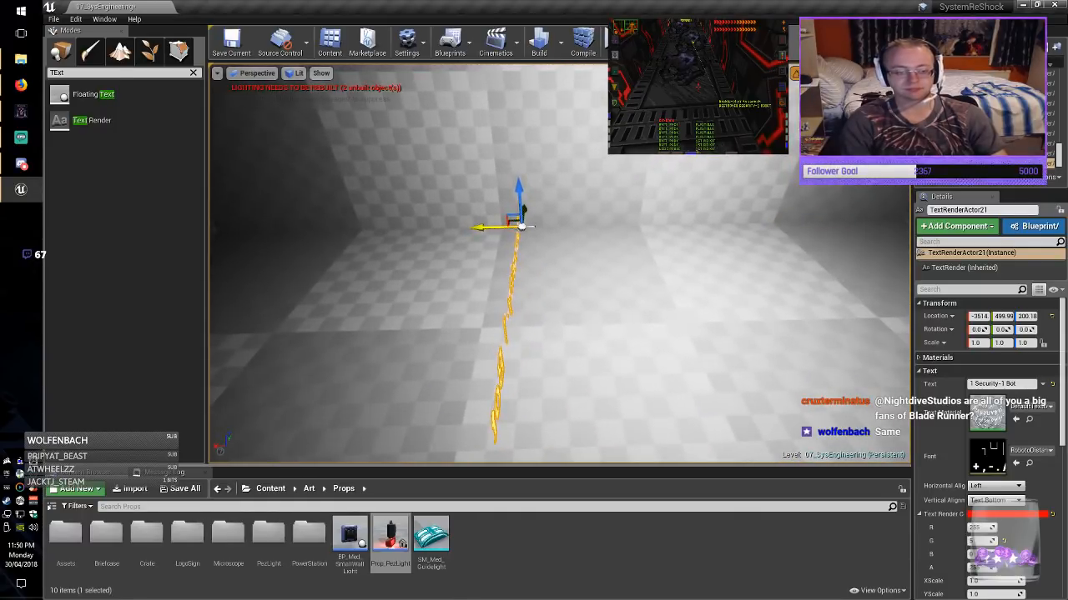
drag(484, 227, 599, 223)
key(d)
right_drag(599, 223, 767, 246)
key(a)
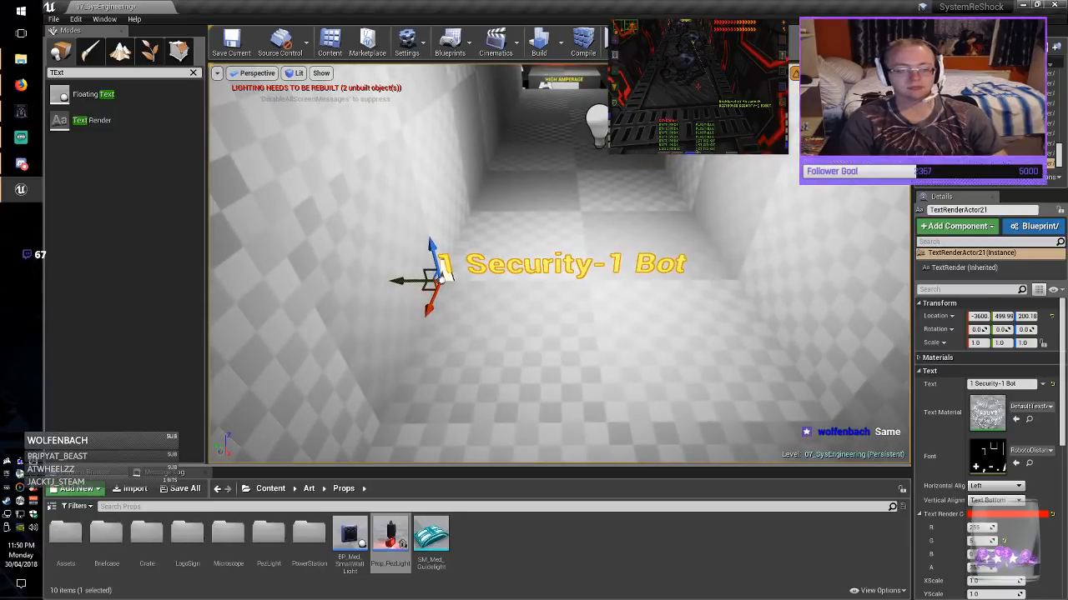
Raise the "1 Security-1 Bot" text to about Z 290 and shift the nearby corridor point light slightly.
drag(441, 244, 468, 90)
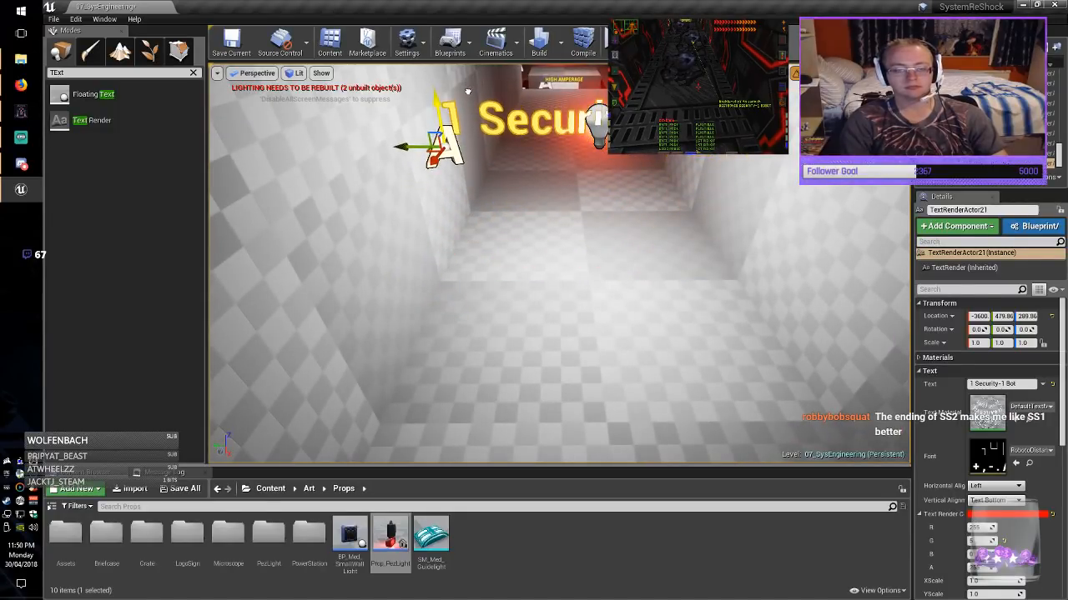
click(598, 118)
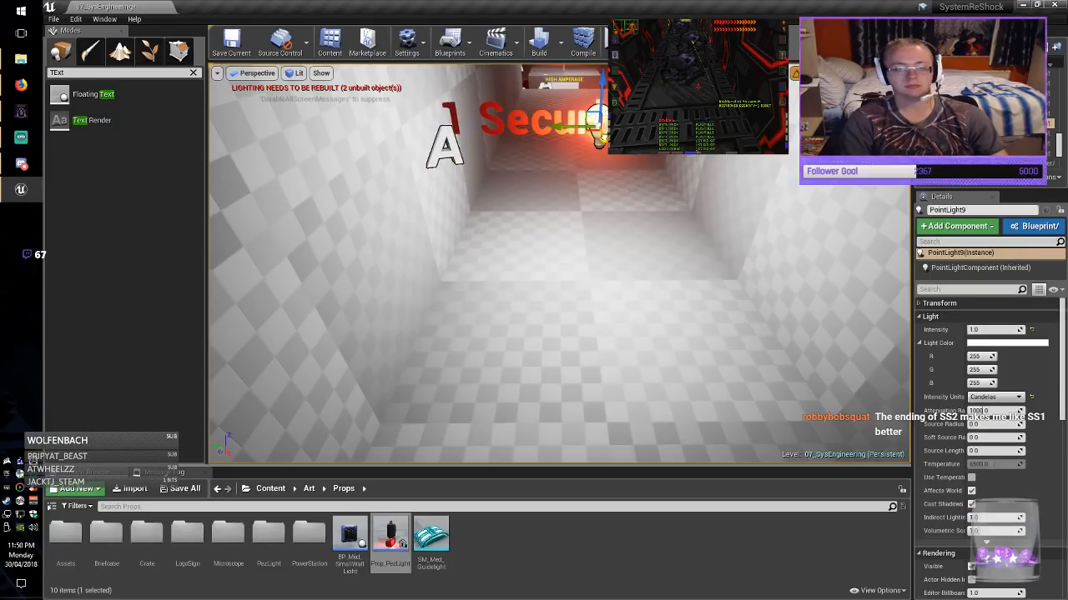
drag(600, 137, 623, 167)
Duplicate the "1 Security-1 Bot" text within the corridor and clear the selection.
click(445, 148)
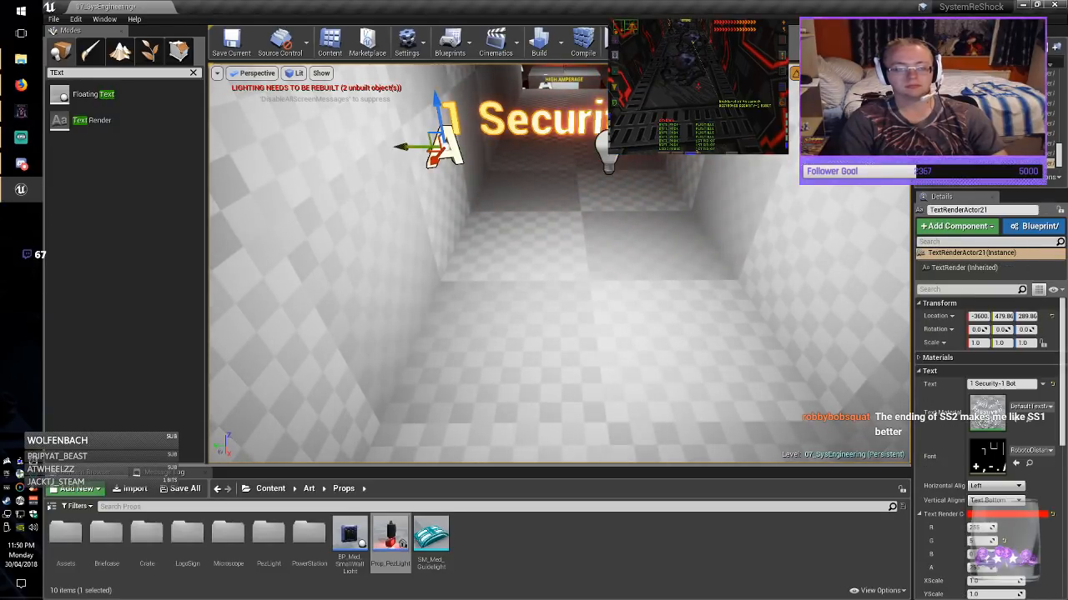
right_drag(446, 148, 462, 124)
key(w)
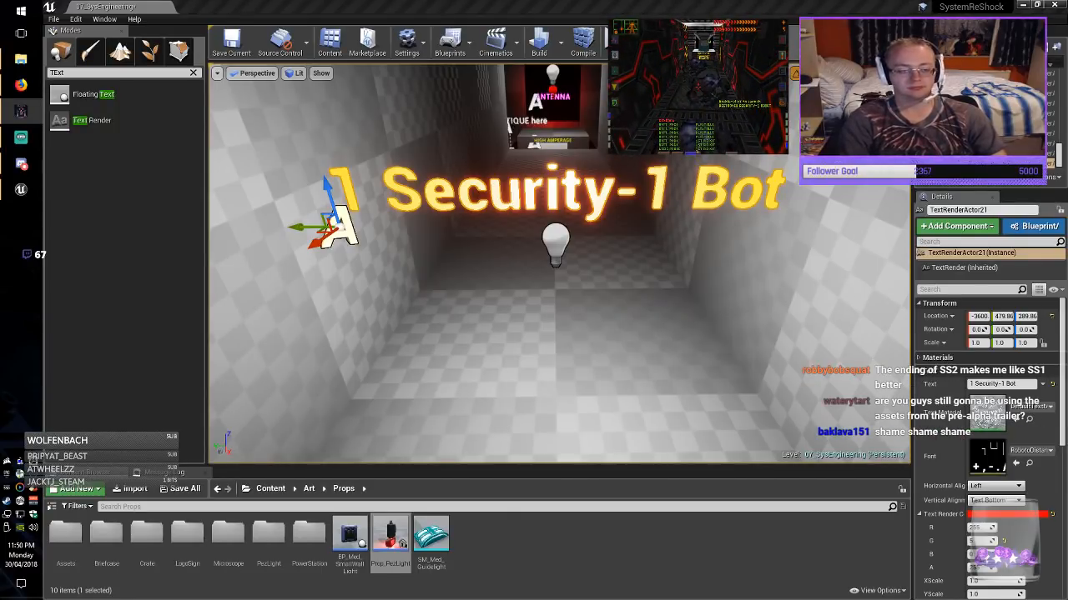
mouse_move(461, 124)
right_down()
mouse_move(440, 126)
mouse_move(459, 134)
right_up()
alt+drag(410, 196, 703, 171)
right_drag(703, 172, 737, 179)
alt+drag(334, 242, 663, 221)
key(Escape)
mouse_move(663, 221)
right_down()
mouse_move(834, 222)
mouse_move(655, 218)
right_up()
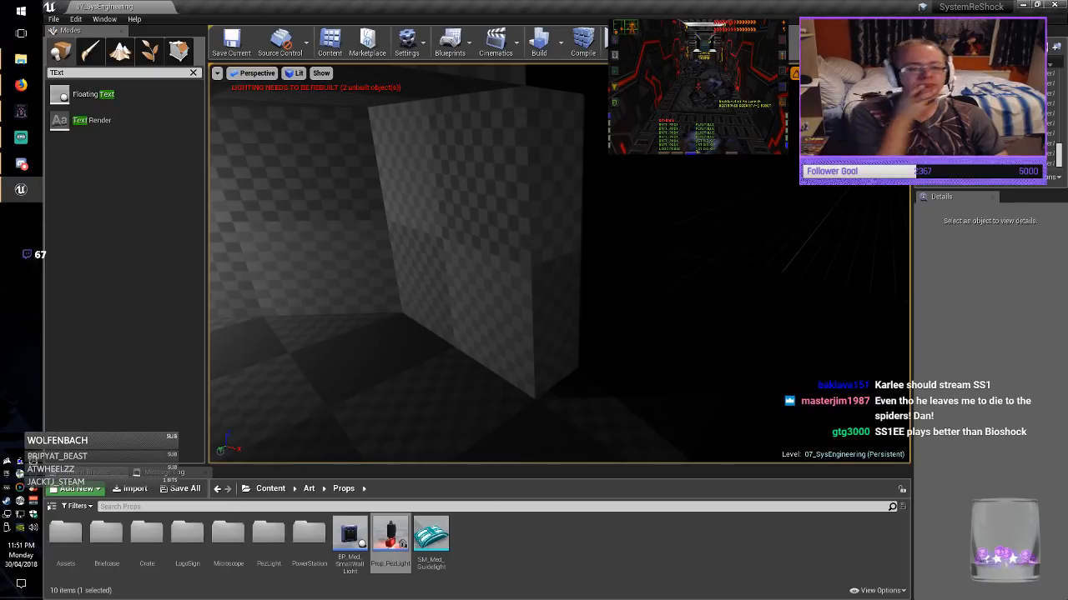
Switch the viewport to the Unlit view mode while facing the dark corridor junction.
right_drag(558, 263, 292, 219)
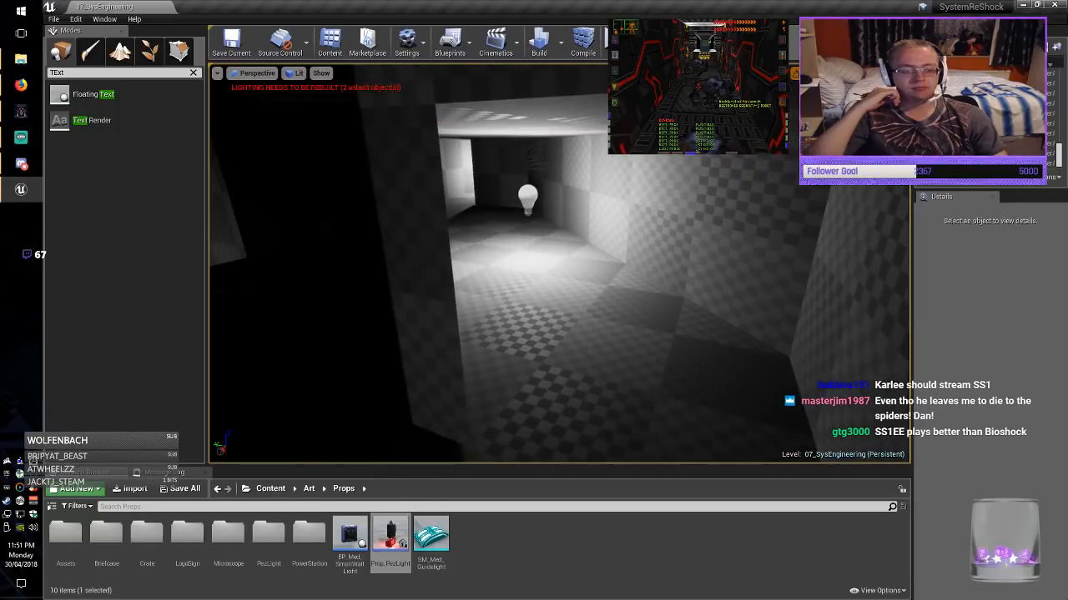
click(295, 73)
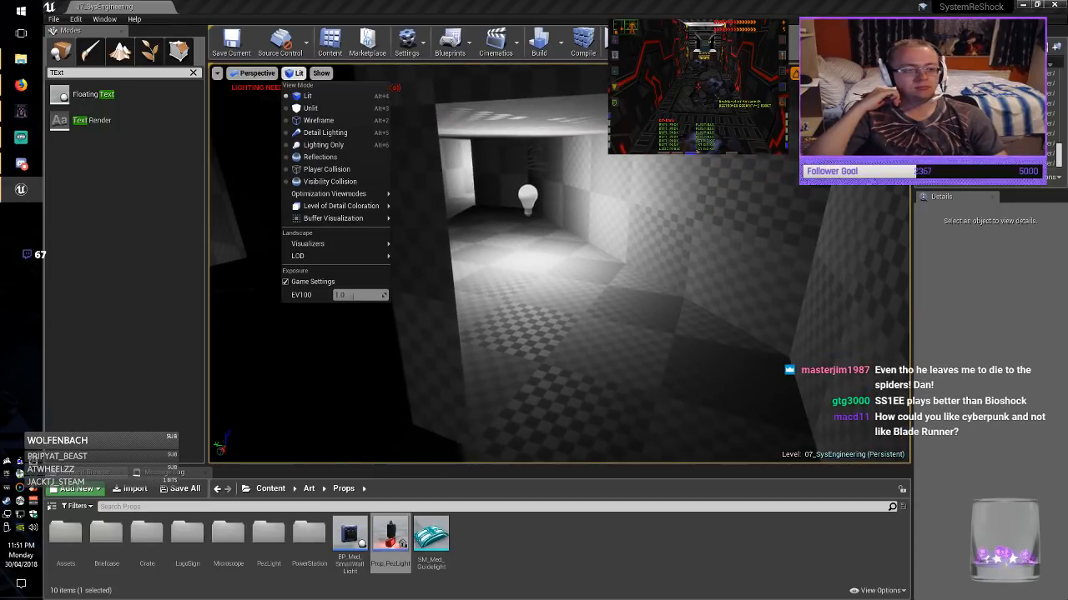
click(310, 108)
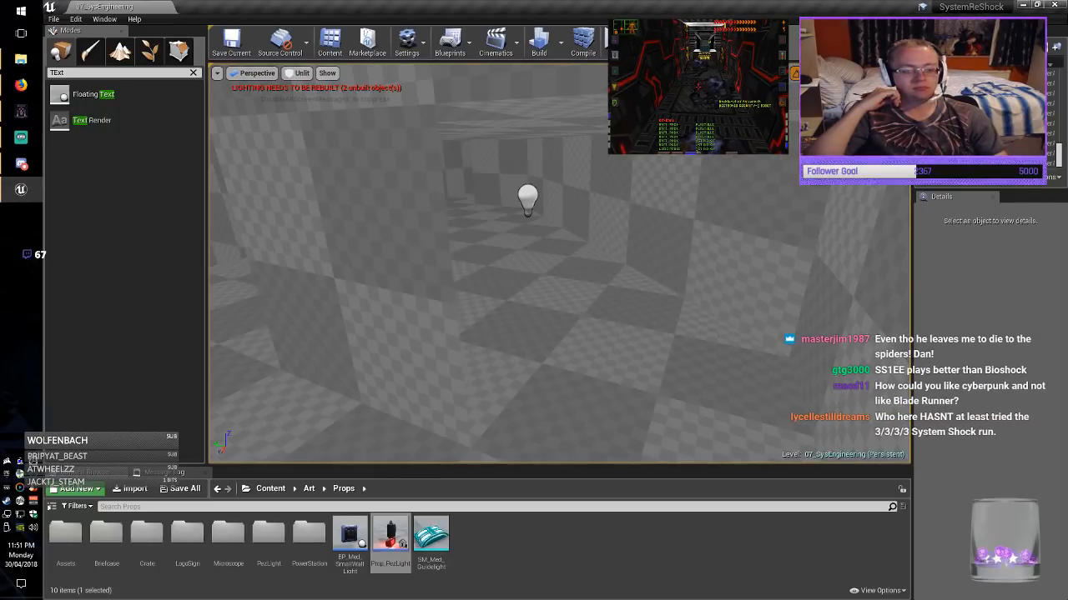
Select the floor and side wall brushes together, working along the passage past the point light.
click(590, 295)
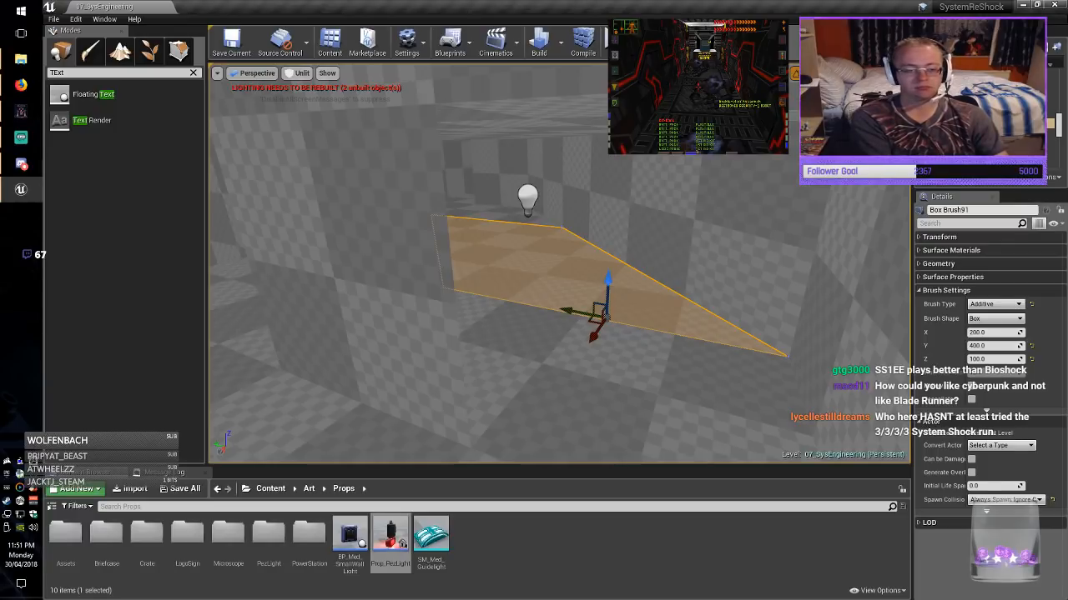
ctrl+click(602, 372)
ctrl+click(728, 250)
scroll(728, 250, up, 3)
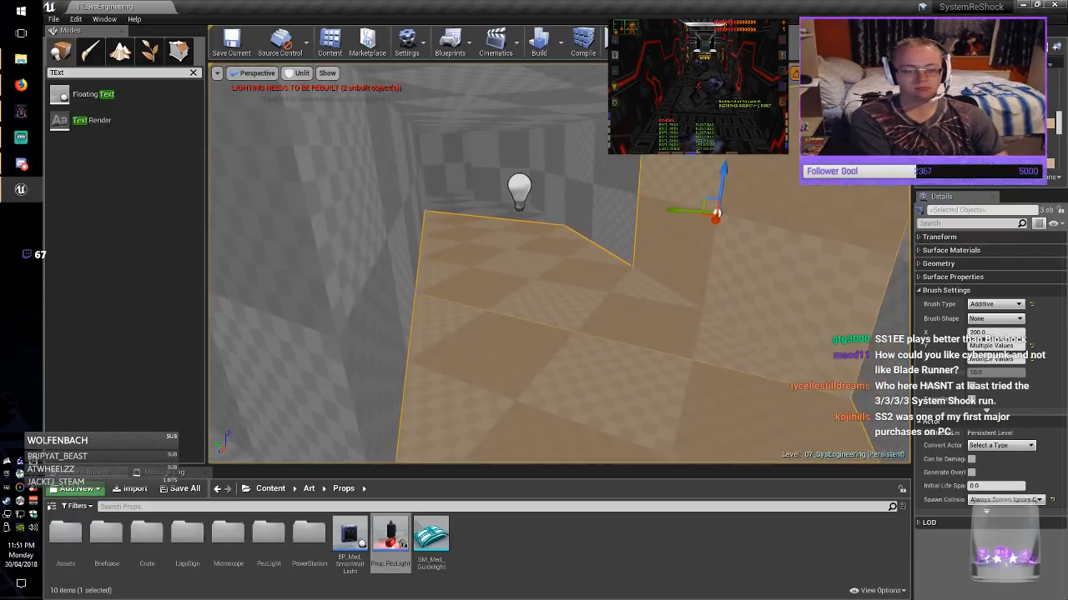
right_drag(717, 214, 694, 214)
ctrl+click(642, 200)
ctrl+click(576, 177)
ctrl+click(546, 169)
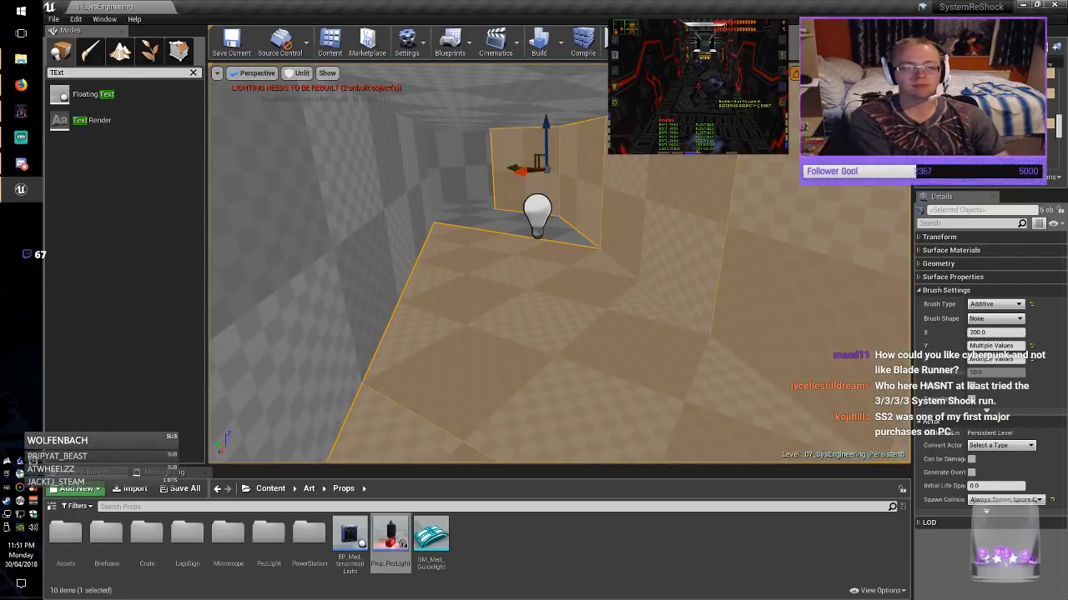
Add the passage's remaining floor and wall brushes and the HIGH and VOLTAGE texts to the selection.
ctrl+click(502, 222)
key(w)
mouse_move(502, 222)
right_down()
mouse_move(515, 232)
mouse_move(476, 230)
mouse_move(487, 232)
right_up()
ctrl+click(492, 231)
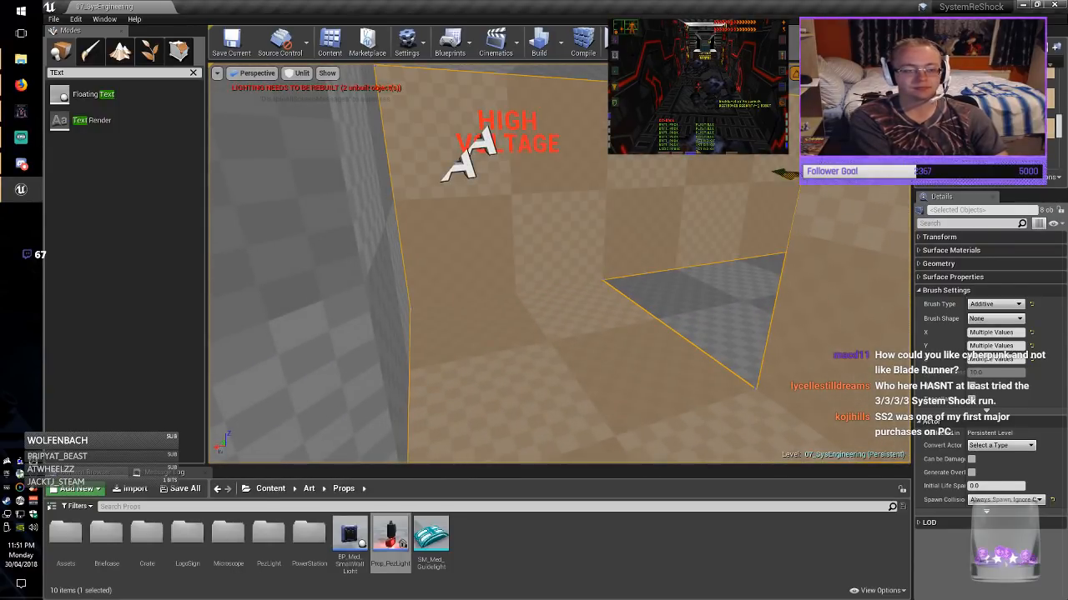
ctrl+click(507, 133)
ctrl+click(507, 122)
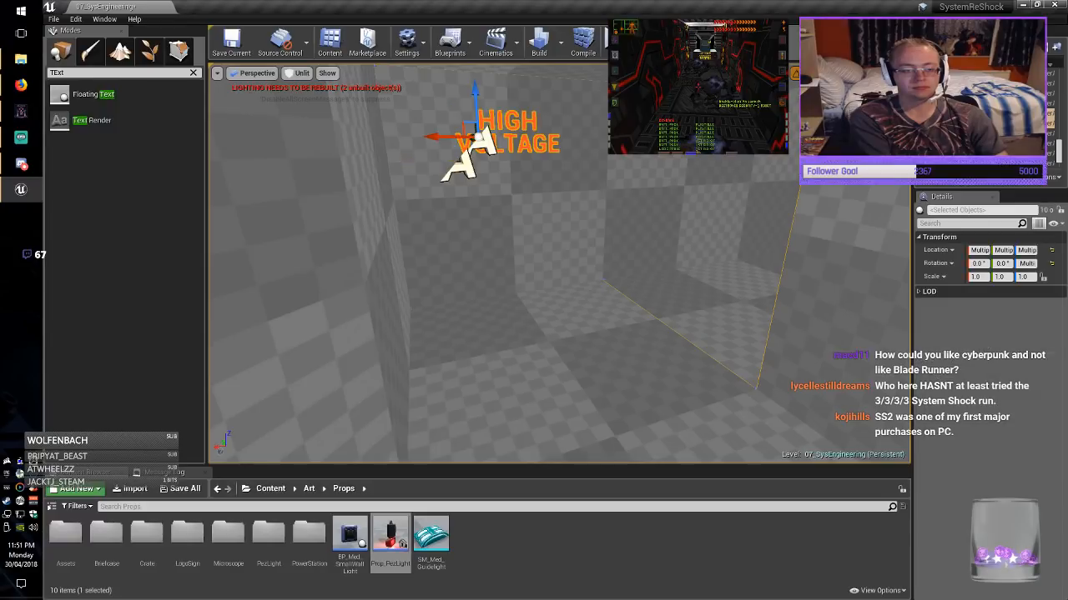
Add the long corridor's floor and wall brushes around the "1 Security-1 Bot" texts to the selection.
key(w)
right_drag(507, 122, 717, 133)
ctrl+click(518, 321)
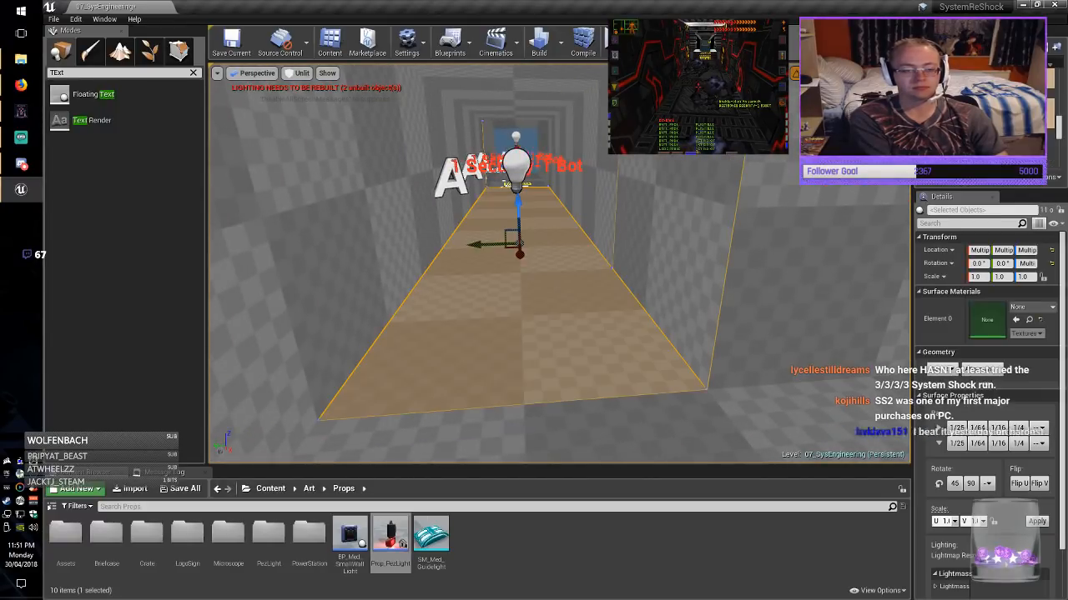
ctrl+click(650, 267)
key(w)
right_drag(650, 267, 622, 230)
ctrl+click(459, 266)
ctrl+click(502, 240)
key(w)
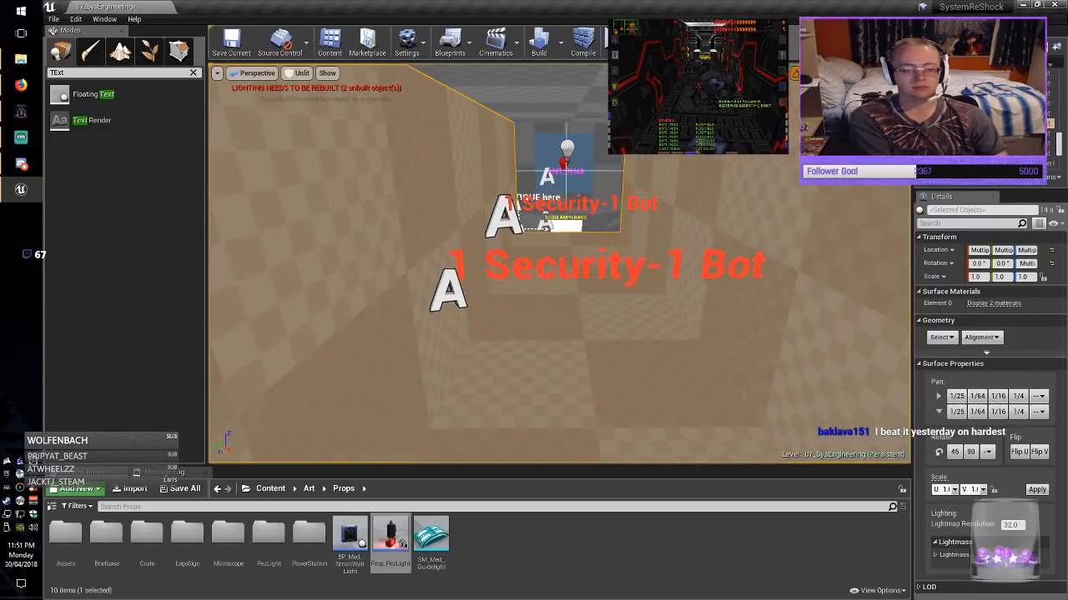
ctrl+click(589, 267)
Extend the selection with the brushes at the corridor's end and the floor brushes of the antenna room.
key(w)
right_drag(589, 267, 450, 229)
ctrl+click(576, 270)
key(w)
ctrl+click(567, 351)
ctrl+click(550, 258)
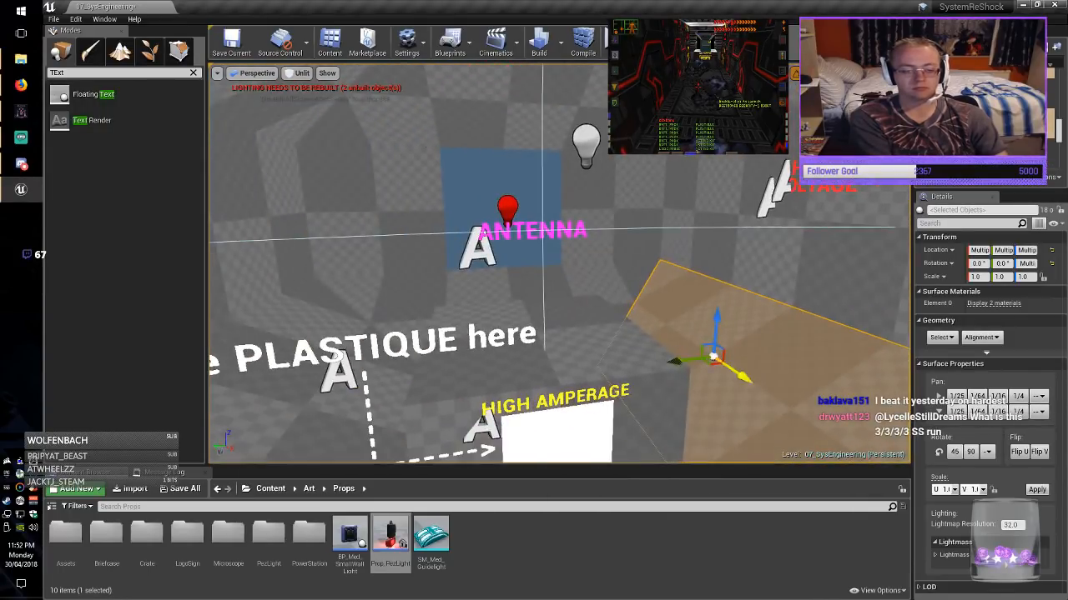
ctrl+click(513, 314)
ctrl+click(303, 405)
Add the antenna room's side wall, upper and back wall brushes and the ANTENNA panel to the selection.
key(d)
right_drag(302, 405, 213, 376)
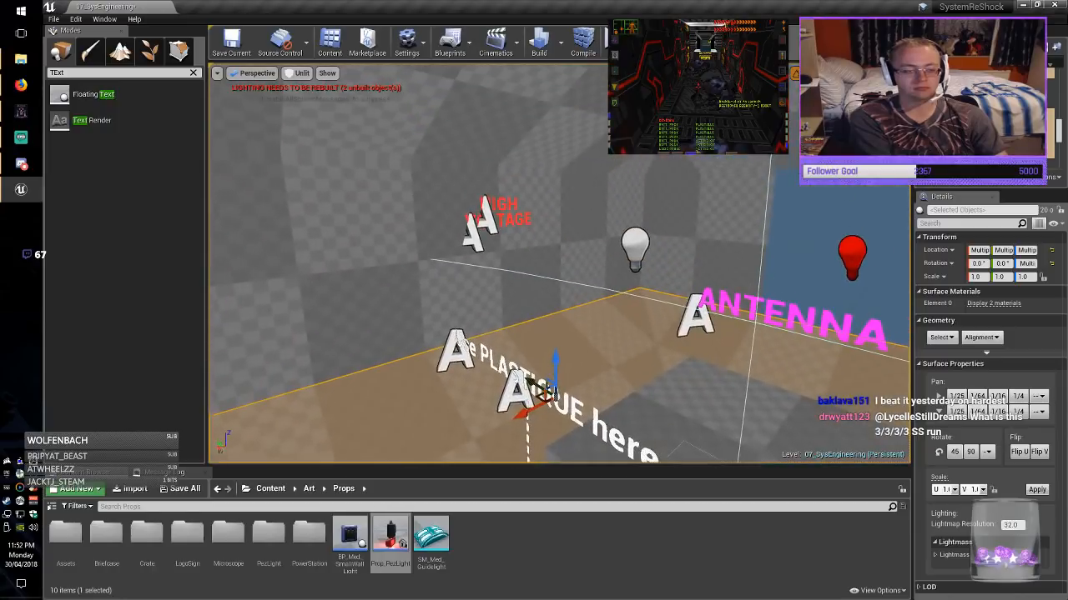
ctrl+click(477, 248)
ctrl+click(555, 108)
ctrl+click(709, 236)
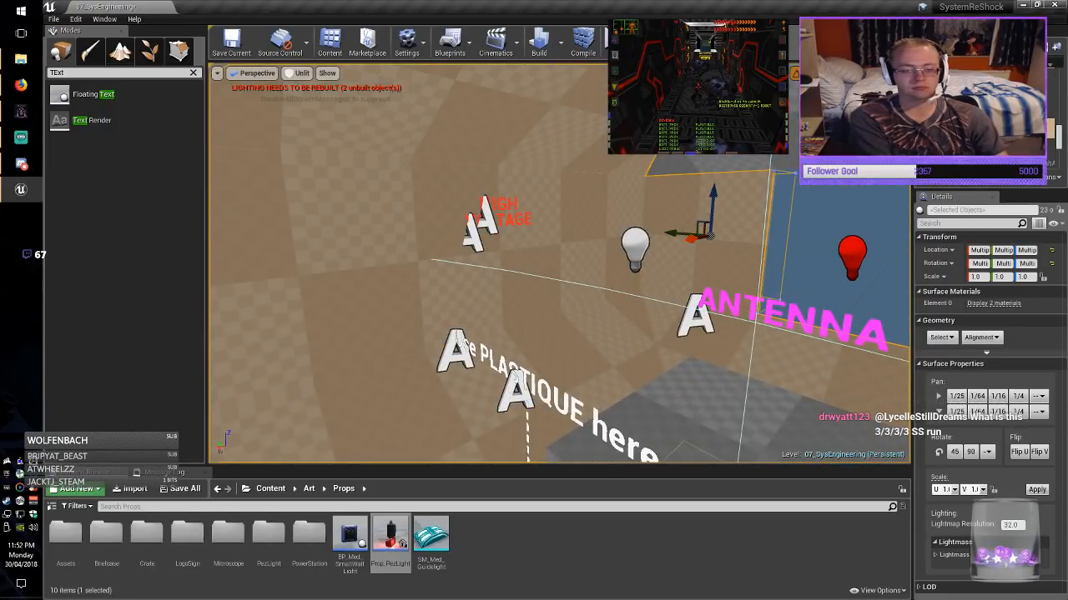
ctrl+click(721, 152)
ctrl+click(862, 243)
Add the brushes of the antenna room's opposite side wall, behind the other HIGH VOLTAGE texts, to the selection.
key(w)
right_drag(863, 243, 1059, 234)
ctrl+click(326, 303)
ctrl+click(579, 307)
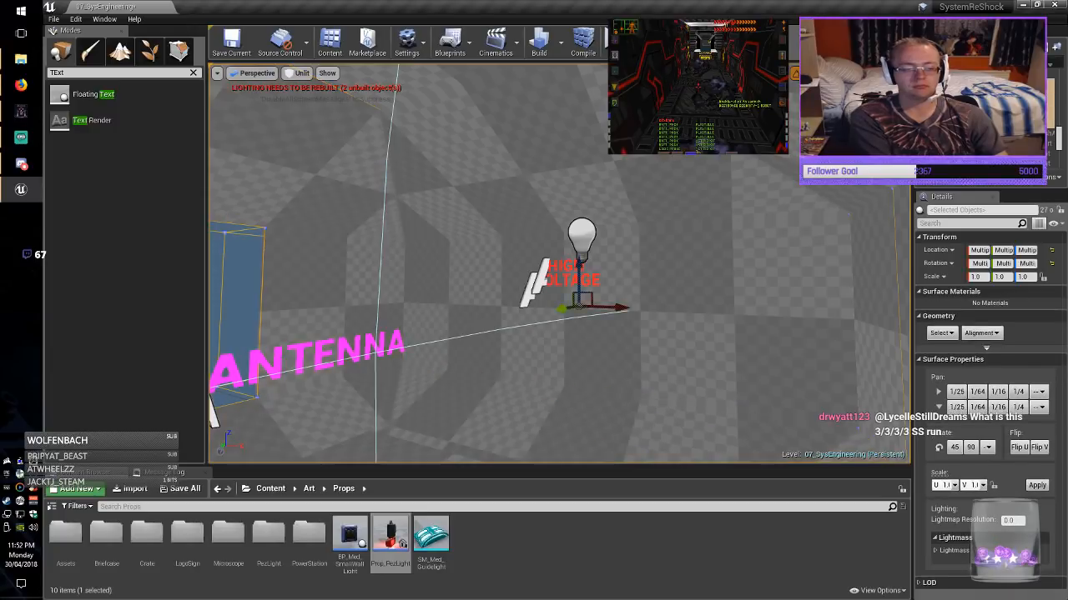
ctrl+click(510, 166)
ctrl+click(524, 173)
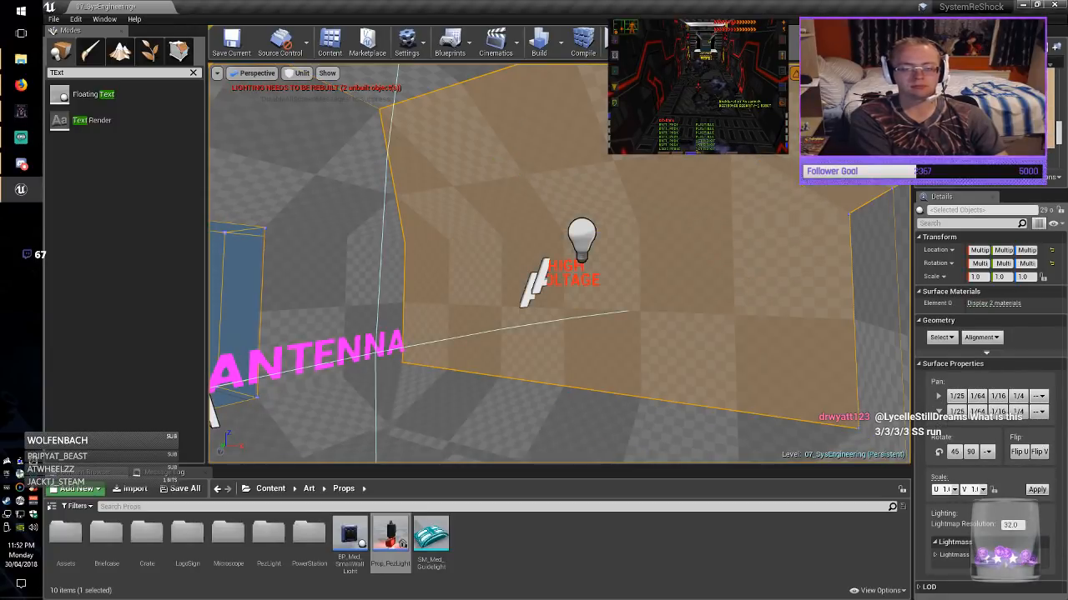
Add the remaining antenna room brush, the box brush by the "Use PLASTIQUE here" hint, and the hint's text and dashed line to the selection.
right_drag(546, 159, 467, 108)
ctrl+click(546, 93)
right_drag(546, 93, 543, 229)
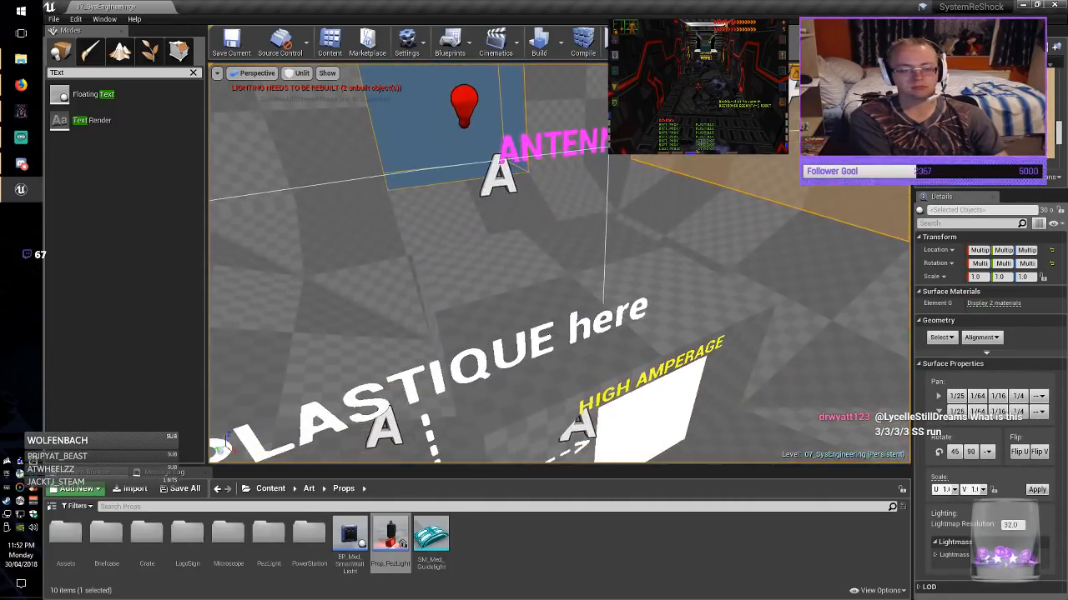
ctrl+click(568, 321)
right_drag(568, 321, 459, 355)
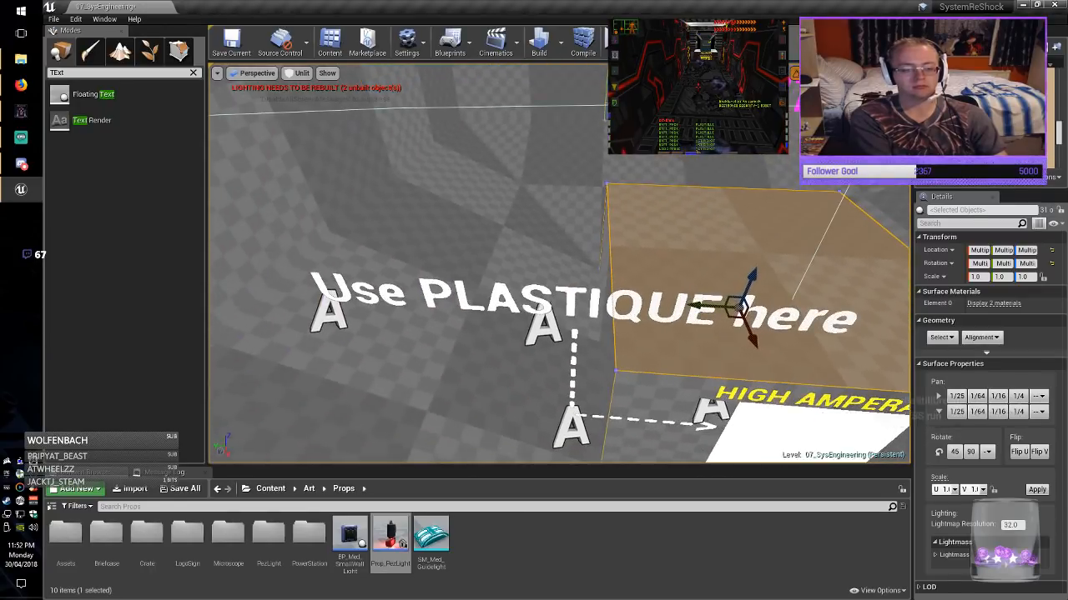
ctrl+click(763, 317)
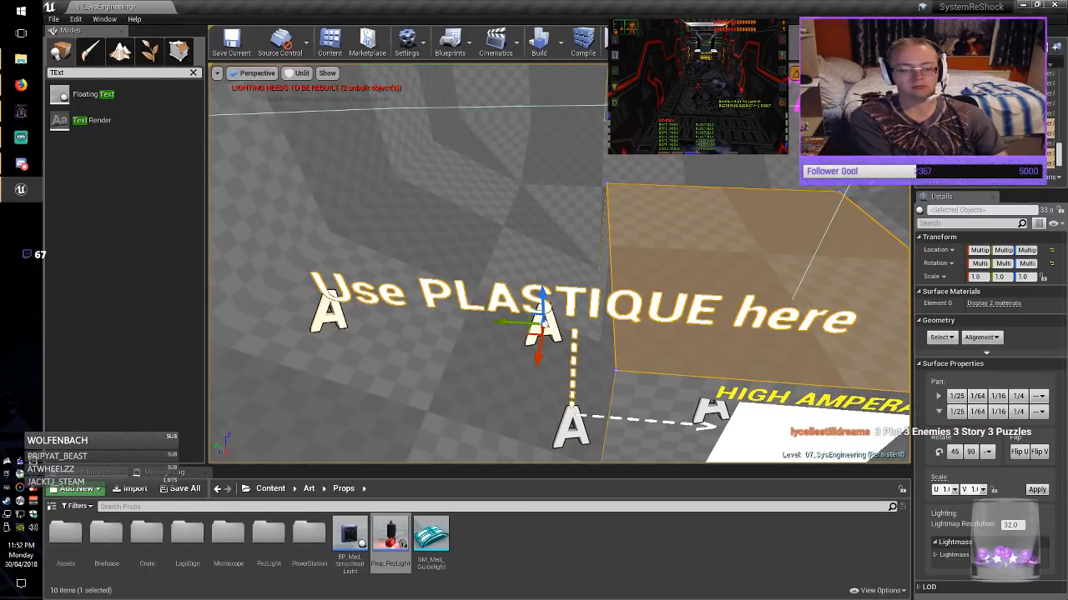
right_drag(565, 427, 646, 405)
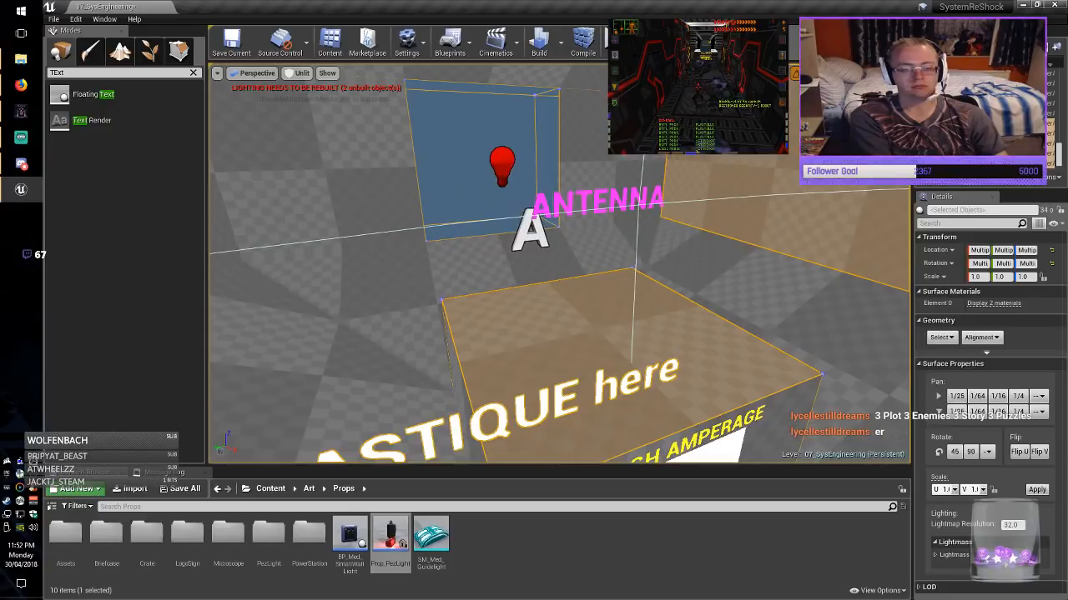
Extend the selection with the red light, the magenta ANTENNA text and the room's white point light.
ctrl+click(502, 165)
right_drag(502, 165, 744, 174)
ctrl+click(494, 173)
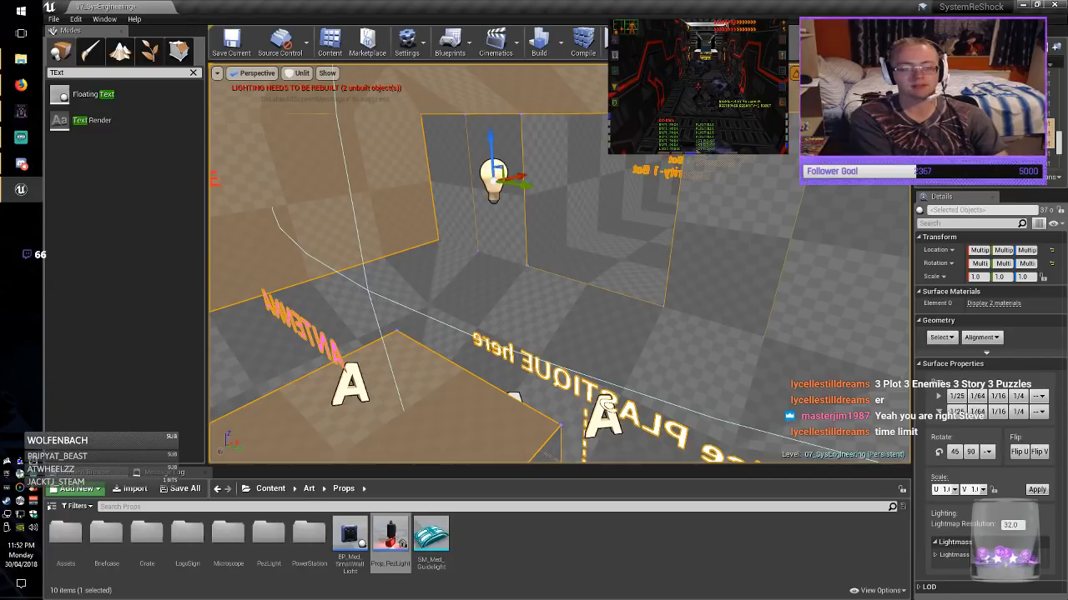
Move the whole selected antenna room section outward along the corridor's length and clear the selection.
right_drag(494, 173, 903, 210)
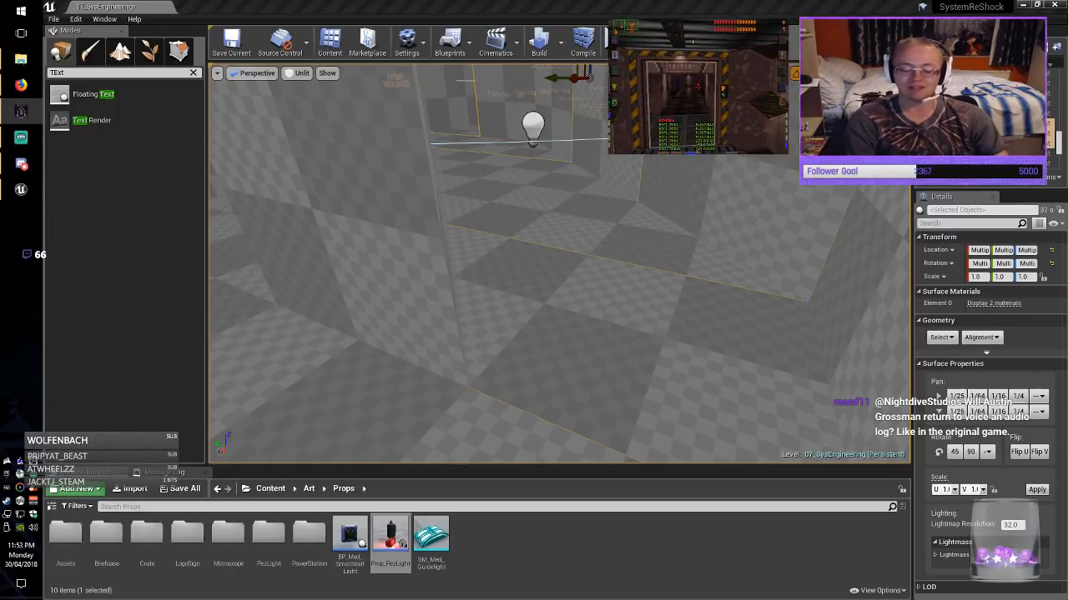
right_drag(559, 264, 367, 250)
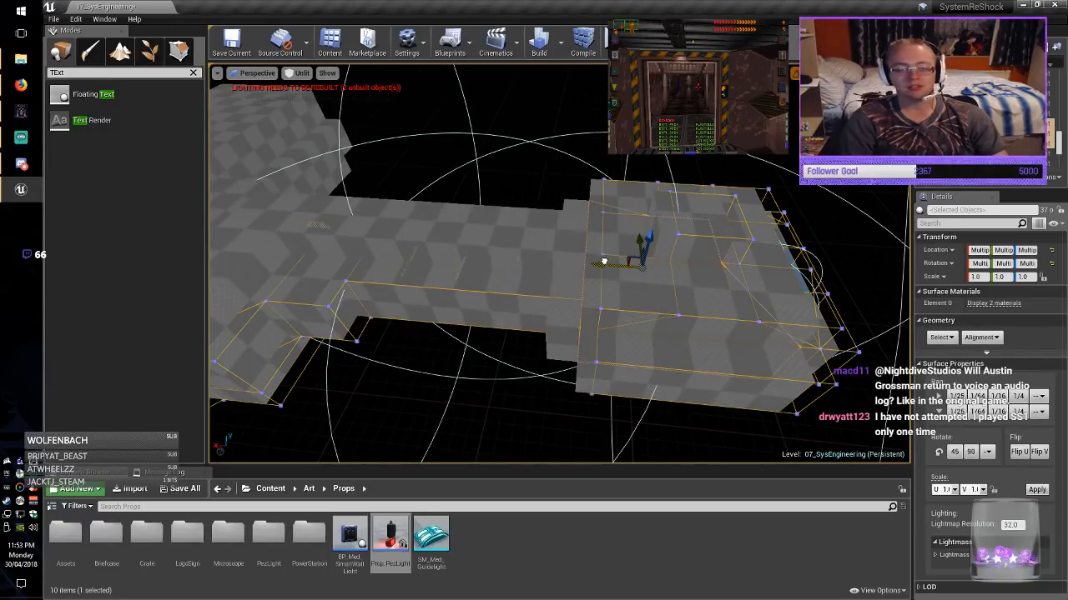
key(Escape)
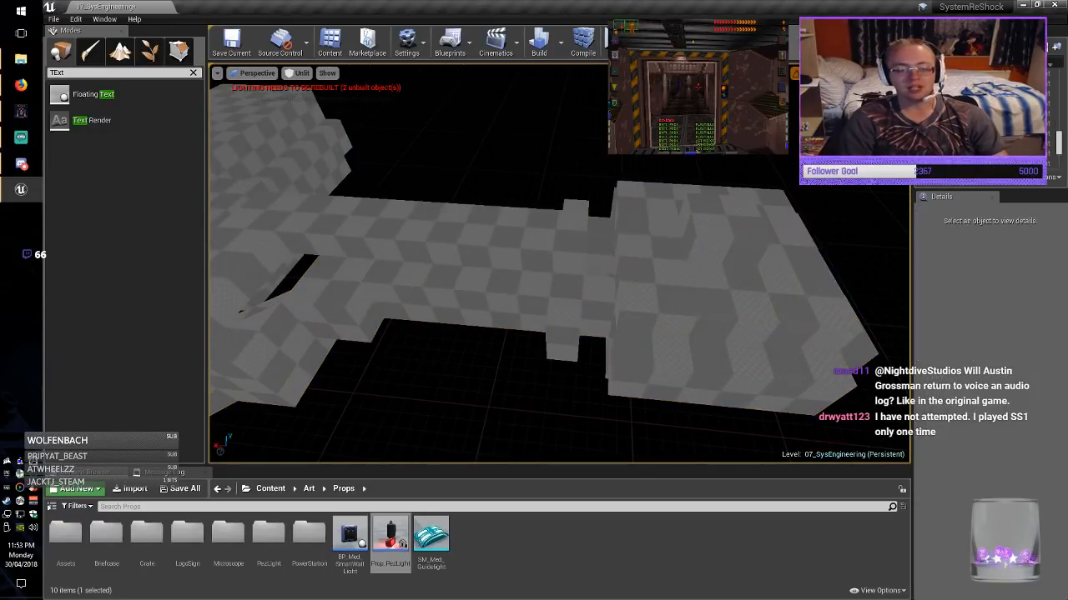
Shift the corridor's 1000-unit-long roof brush along the corridor to line up with the moved section.
click(433, 227)
mouse_move(434, 226)
right_down()
mouse_move(413, 242)
mouse_move(442, 223)
mouse_move(455, 247)
mouse_move(710, 303)
right_up()
key(f)
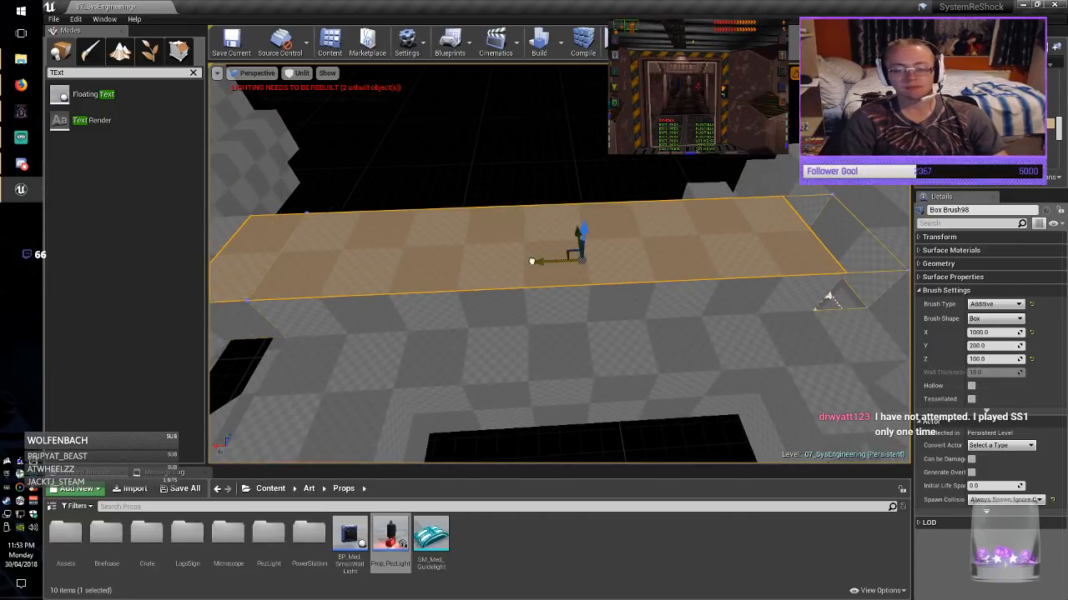
mouse_move(531, 261)
right_down()
mouse_move(509, 267)
mouse_move(387, 229)
mouse_move(413, 242)
mouse_move(450, 234)
mouse_move(392, 179)
mouse_move(350, 117)
mouse_move(375, 121)
right_up()
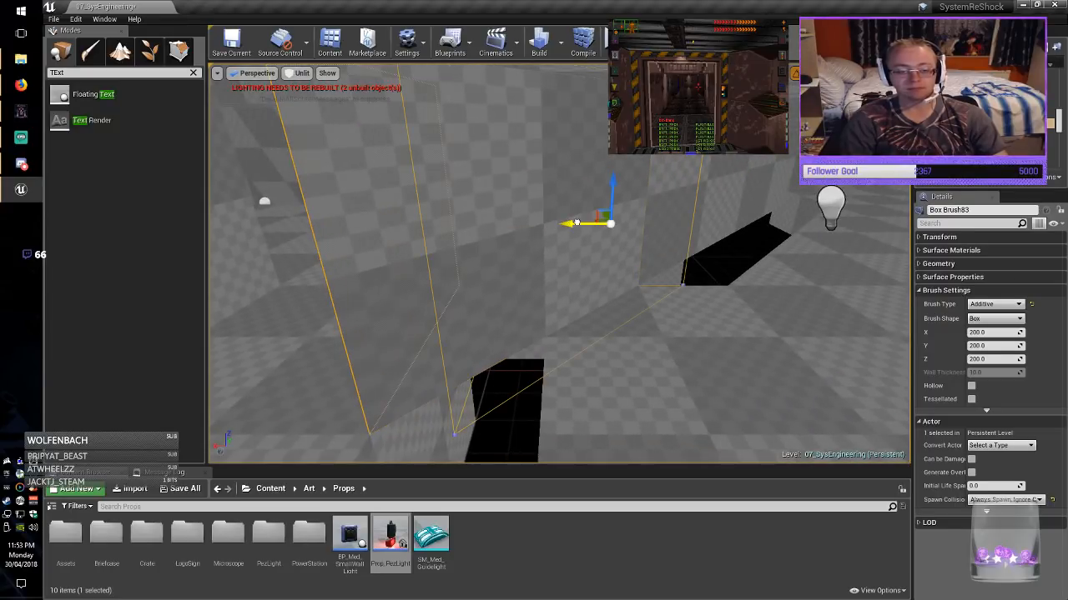
Reposition the 200-unit wall block and the 100-unit-wide wall brush beside the openings to align with the moved room.
right_drag(616, 223, 579, 244)
click(467, 234)
mouse_move(427, 234)
alt+mouse_down()
mouse_move(529, 245)
mouse_move(684, 204)
alt+mouse_up()
right_drag(716, 217, 677, 225)
click(425, 200)
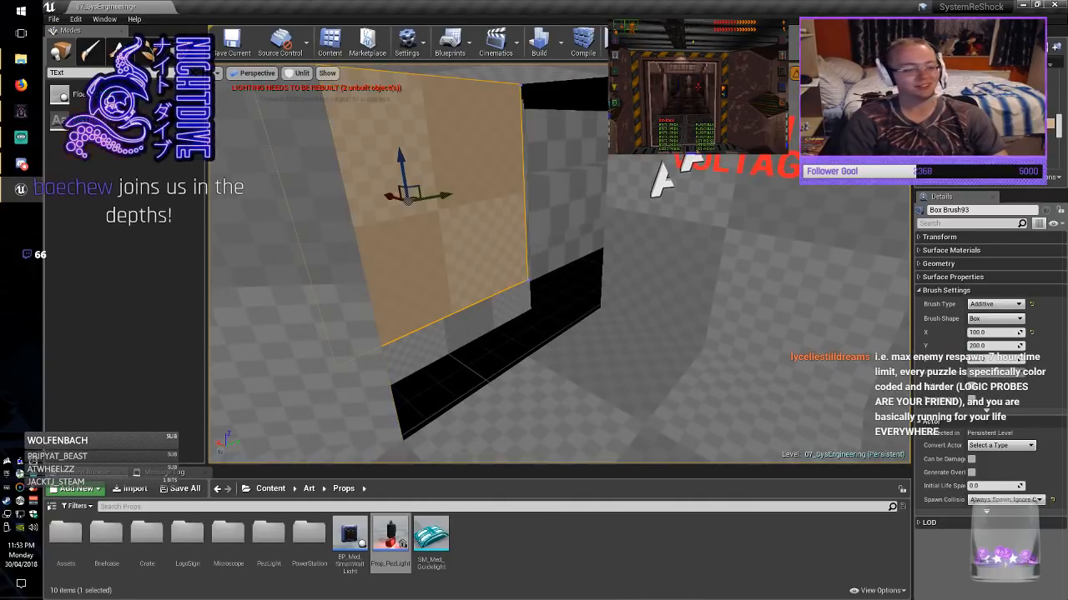
alt+drag(382, 192, 447, 215)
right_drag(677, 225, 617, 219)
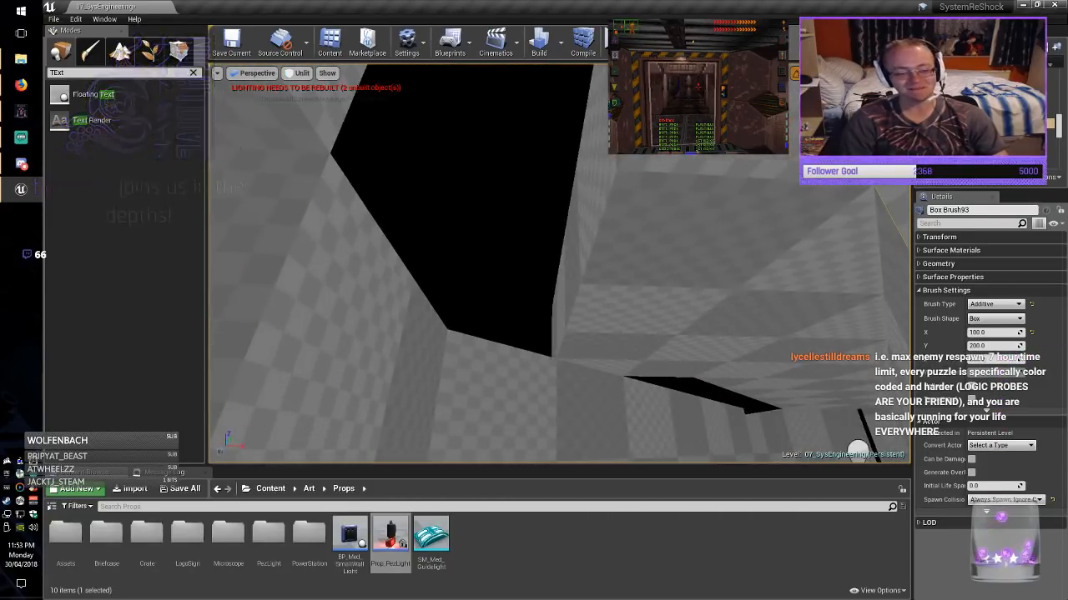
Shift the 200 × 600 overhead brush and the neighbouring 200 × 400 brush across the gaps beside the corridor.
click(701, 250)
drag(654, 234, 647, 234)
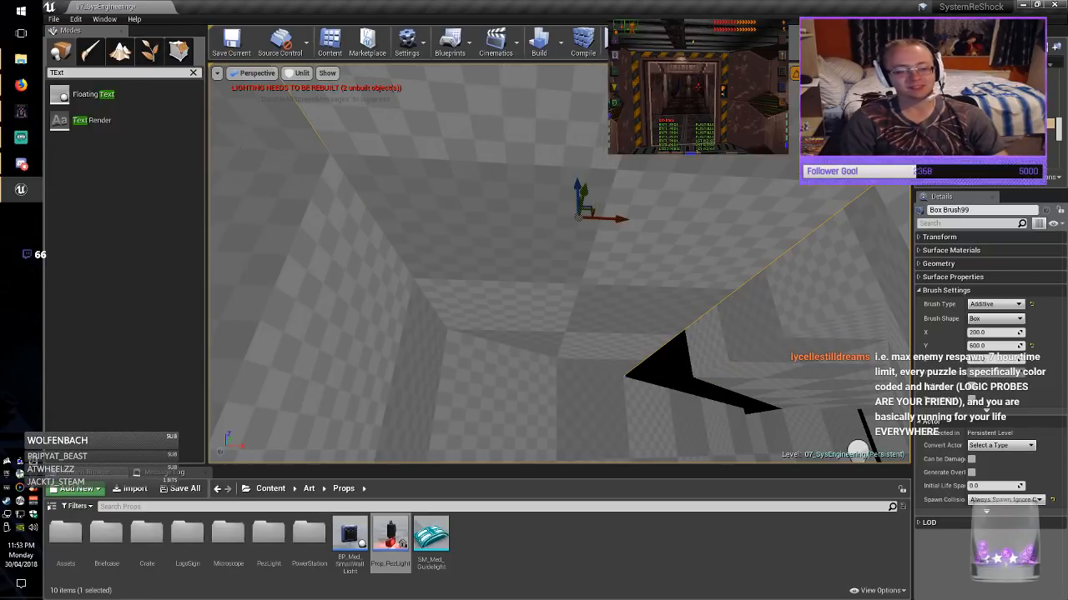
click(769, 301)
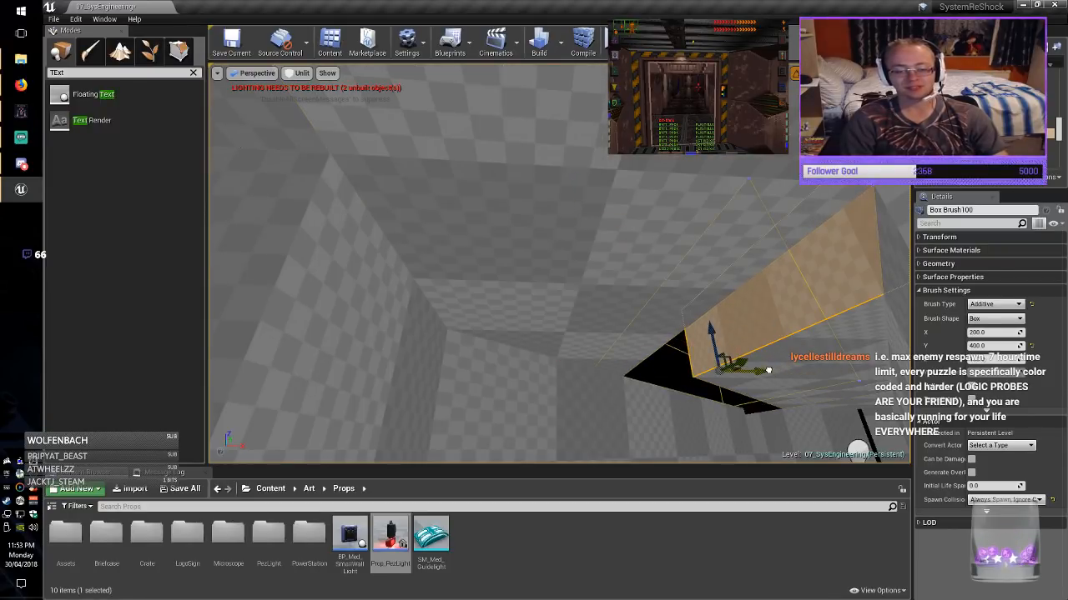
right_drag(781, 370, 762, 372)
Duplicate a 200-unit wall block across the corridor, set the copy's X size to 100, and align it with the opening.
click(613, 226)
right_drag(613, 227, 734, 227)
alt+drag(750, 252, 342, 238)
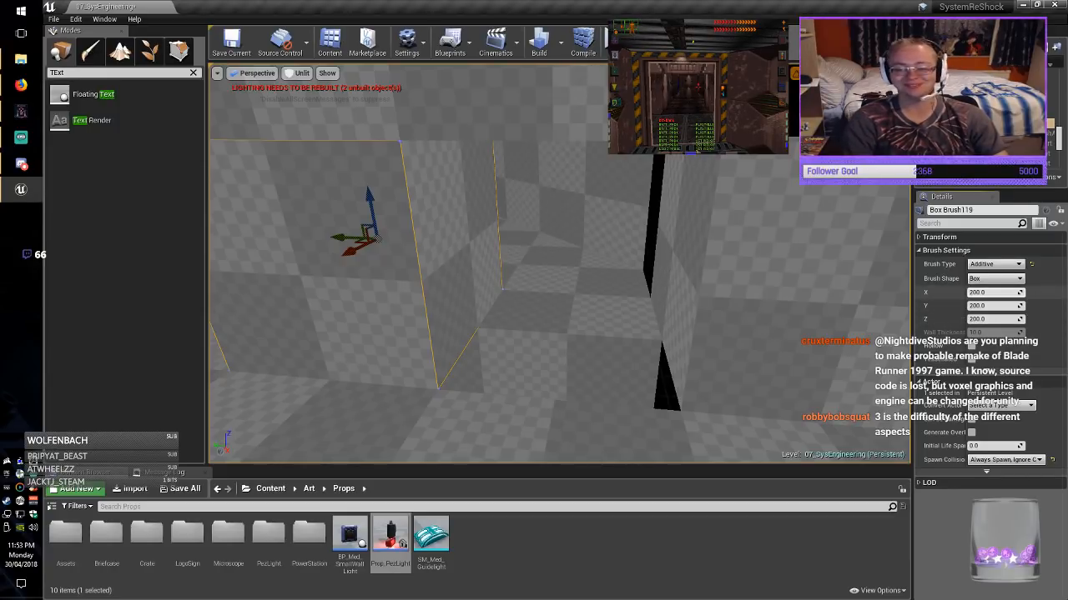
key(Return)
mouse_move(634, 284)
right_down()
mouse_move(534, 288)
mouse_move(417, 312)
mouse_move(450, 313)
right_up()
drag(567, 224, 511, 223)
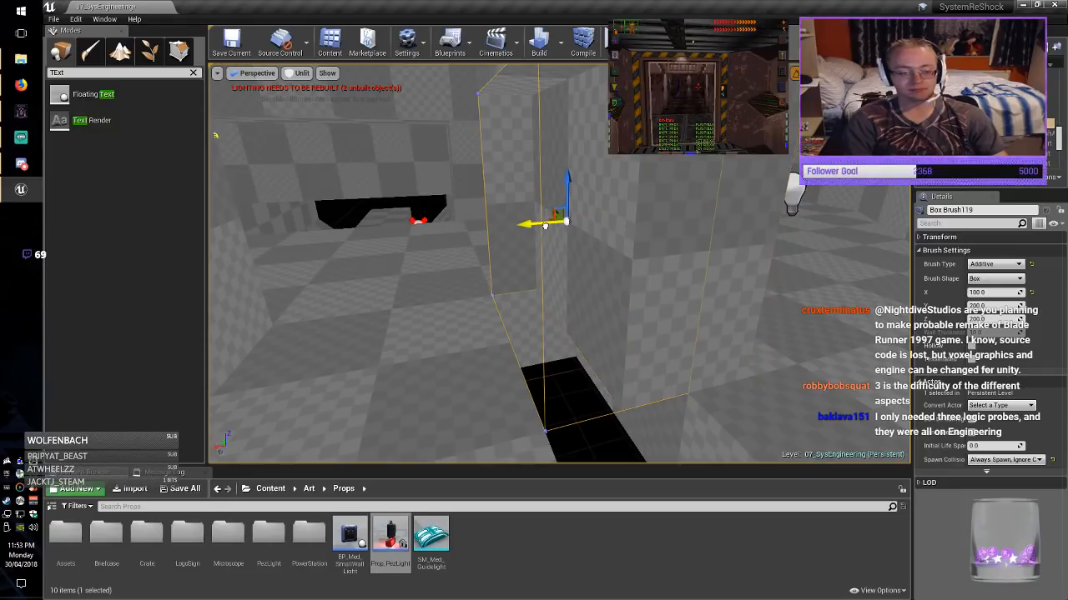
mouse_move(511, 223)
right_down()
mouse_move(500, 227)
mouse_move(634, 250)
right_up()
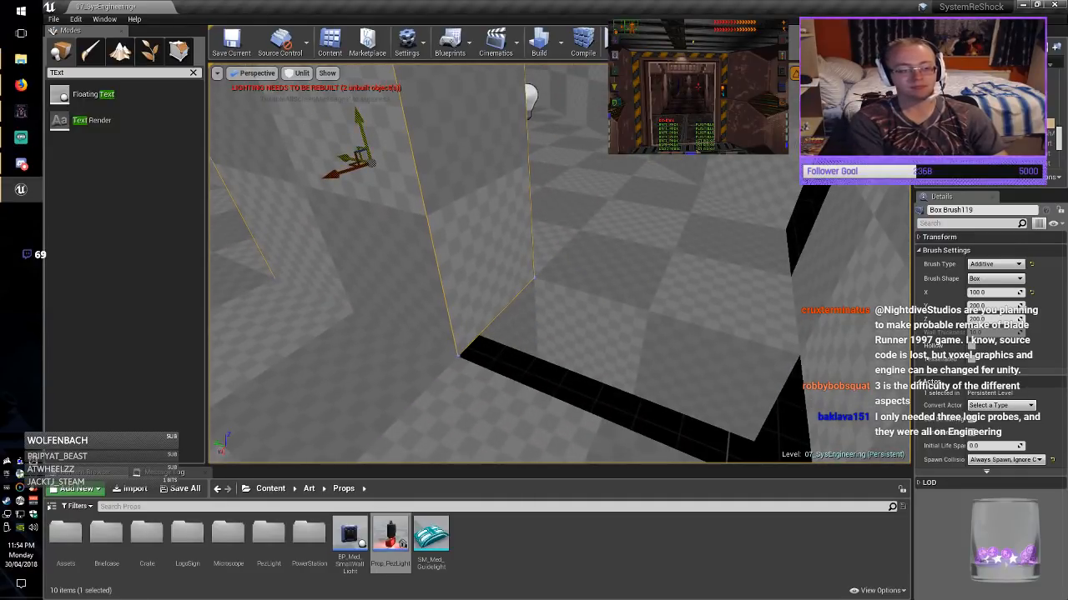
Duplicate the 100-unit-wide brush down into the floor gap, set the copy's Z size to 100, and raise it to floor level.
alt+drag(356, 148, 605, 431)
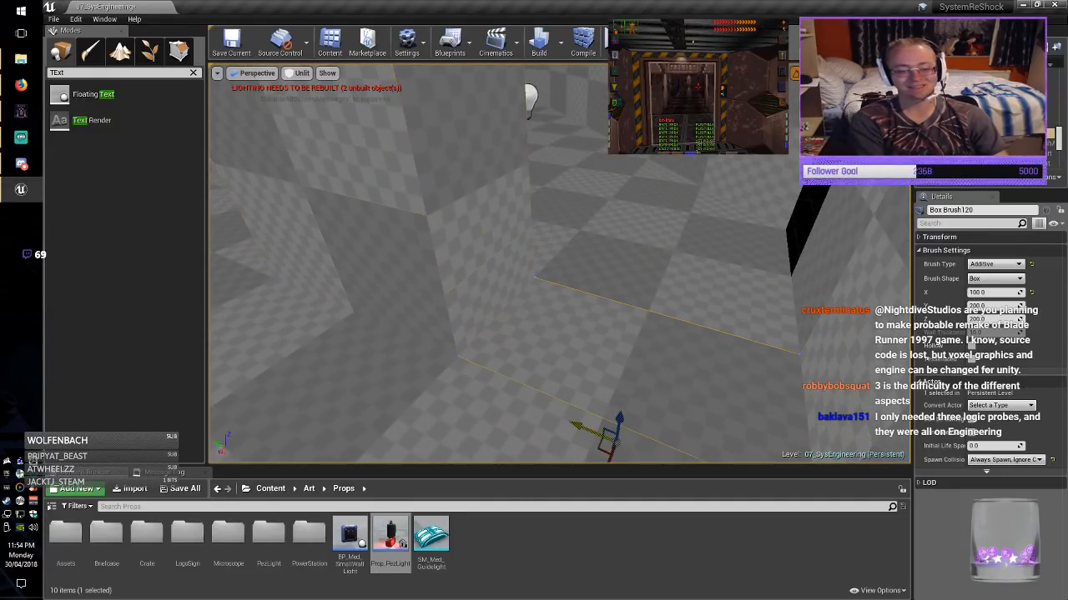
key(Tab)
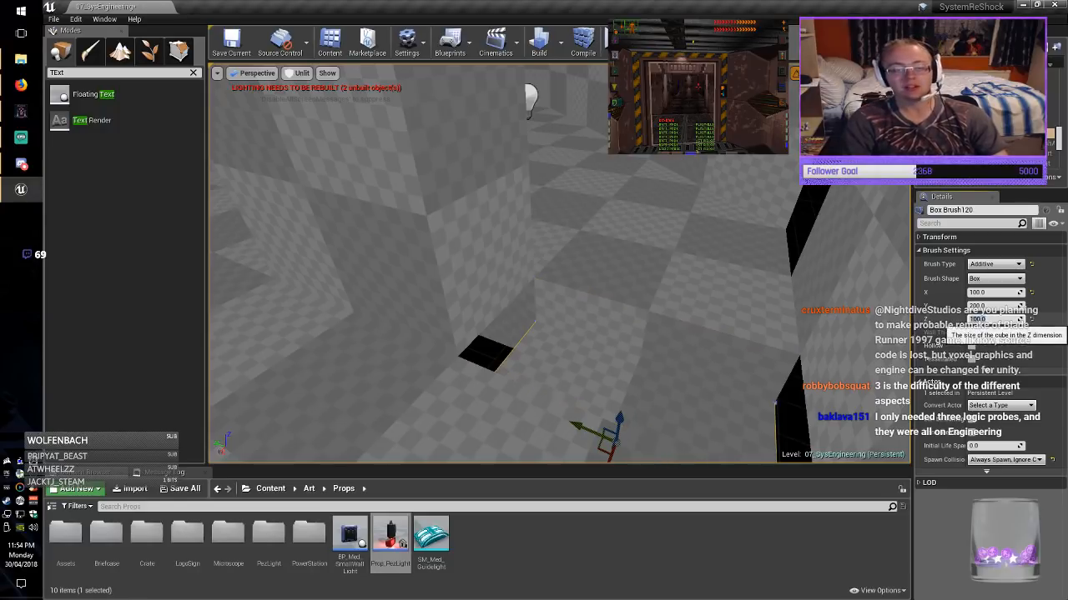
drag(619, 418, 625, 380)
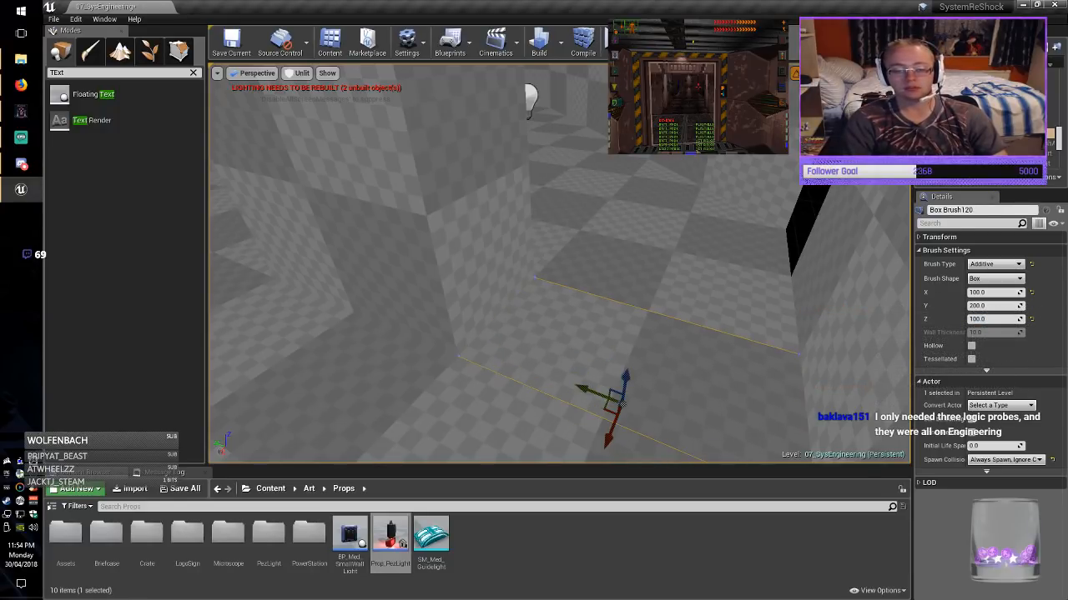
mouse_move(626, 380)
right_down()
mouse_move(751, 396)
mouse_move(876, 376)
mouse_move(734, 371)
right_up()
Set the X size of the 200-unit wall block beside the gap to 300, adjust its position, and undo the last change.
click(751, 300)
right_drag(751, 300, 834, 302)
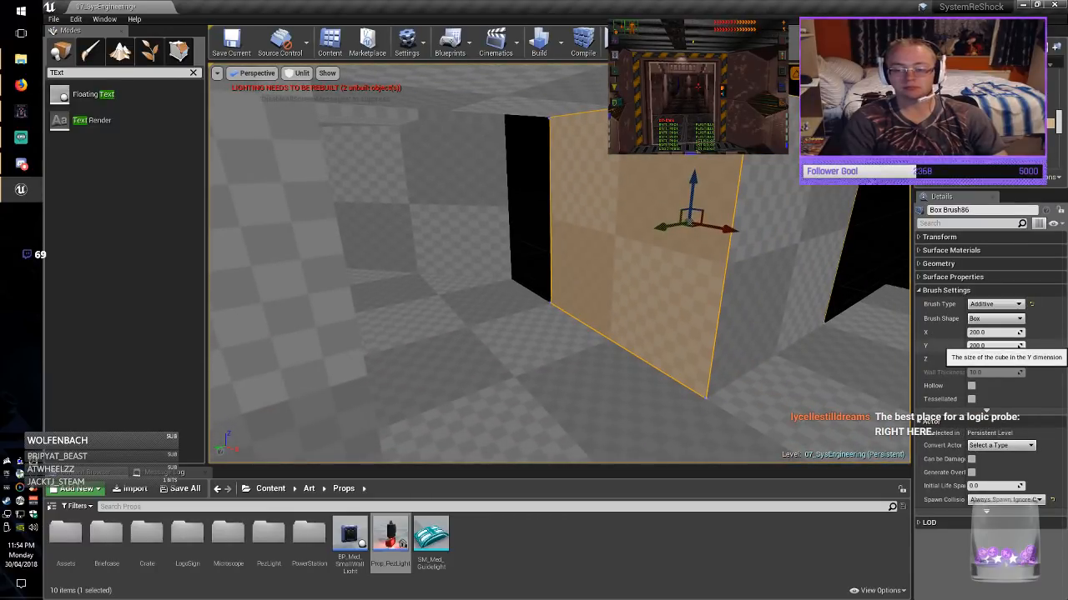
click(991, 332)
text(300)
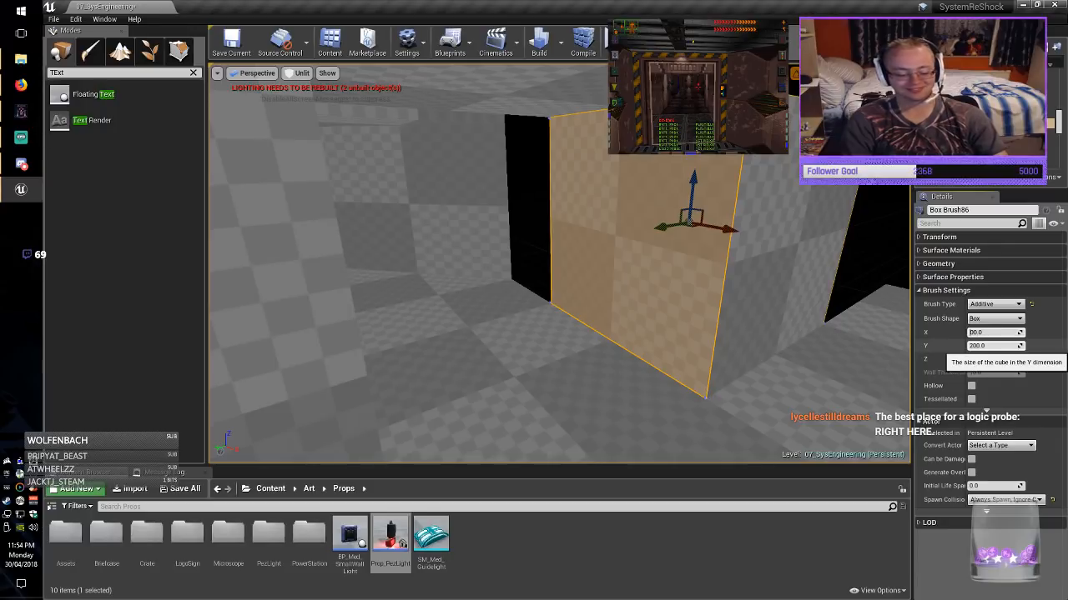
key(Return)
drag(559, 275, 501, 241)
right_drag(559, 264, 463, 242)
key(ctrl+z)
Set the X size of the 400-unit-deep slab beside the gap to 300, shift it toward the opening, and deselect it.
mouse_move(534, 263)
right_down()
mouse_move(576, 250)
mouse_move(625, 271)
mouse_move(675, 271)
mouse_move(659, 258)
mouse_move(621, 260)
right_up()
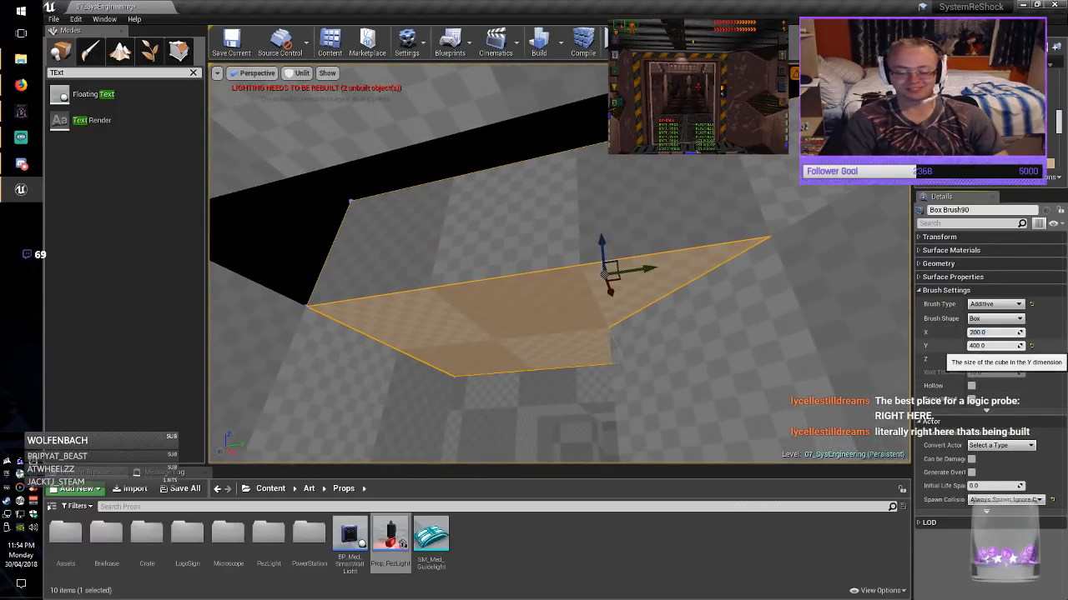
key(Return)
mouse_move(558, 263)
right_down()
mouse_move(659, 271)
mouse_move(700, 259)
mouse_move(658, 268)
right_up()
drag(333, 231, 392, 202)
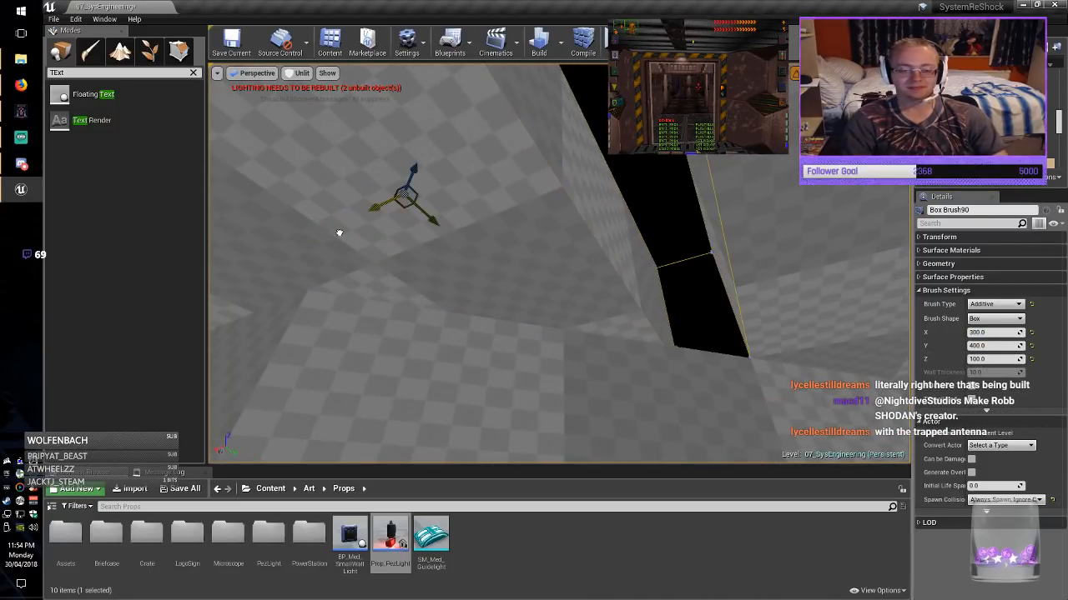
right_drag(337, 233, 213, 242)
mouse_move(533, 250)
right_down()
mouse_move(408, 271)
mouse_move(350, 267)
mouse_move(317, 241)
right_up()
key(Escape)
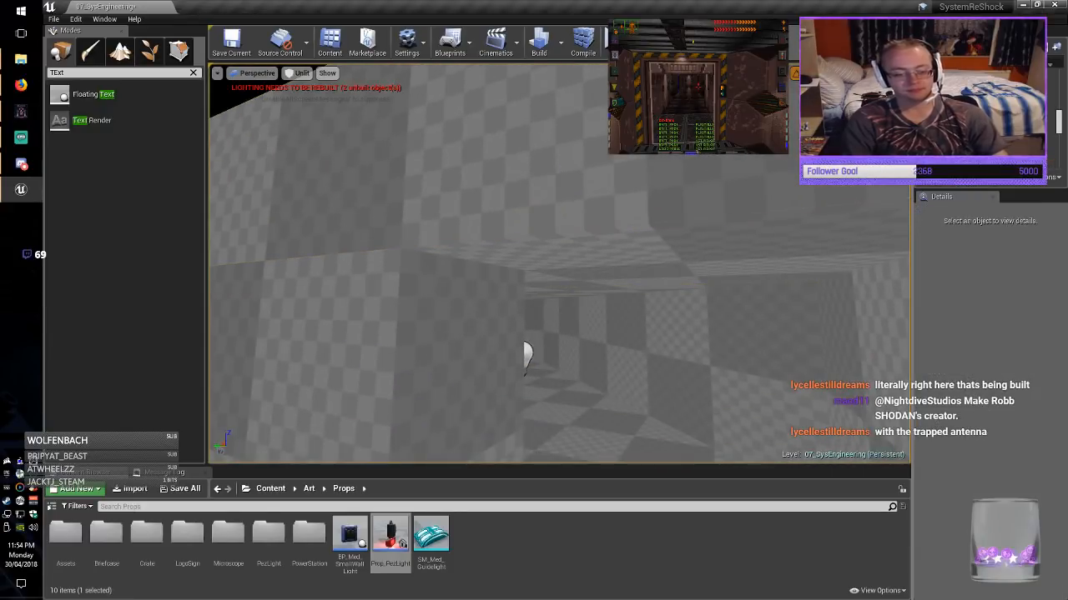
Reposition the point light inside the long corridor sideways.
right_drag(501, 258, 487, 297)
click(490, 250)
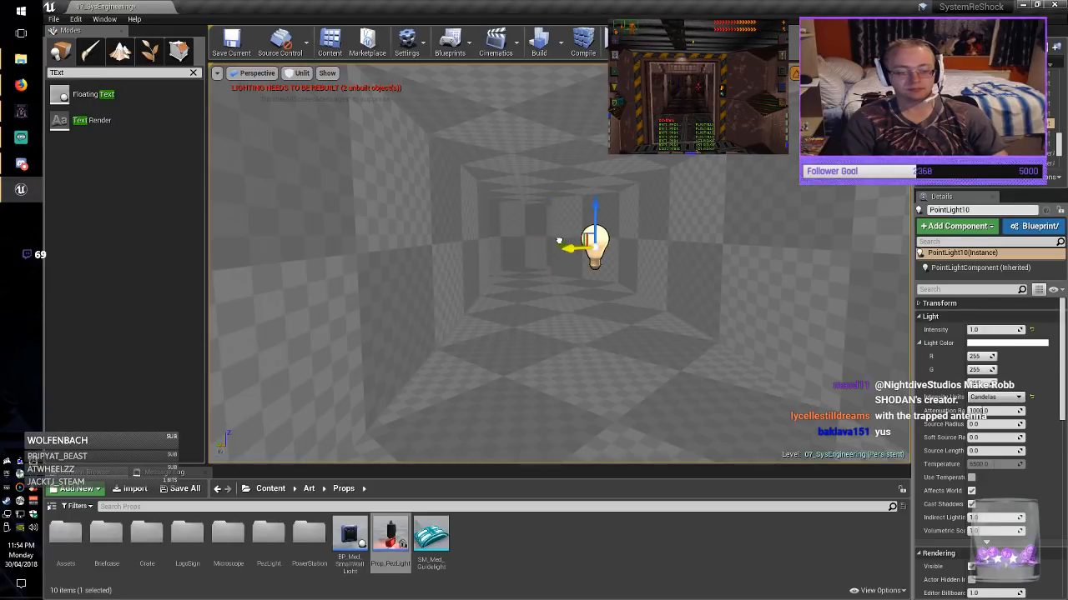
right_drag(534, 258, 542, 313)
Move the white panel and its HIGH AMPERAGE text together to the tip of the dashed arrow, and deselect them.
click(556, 339)
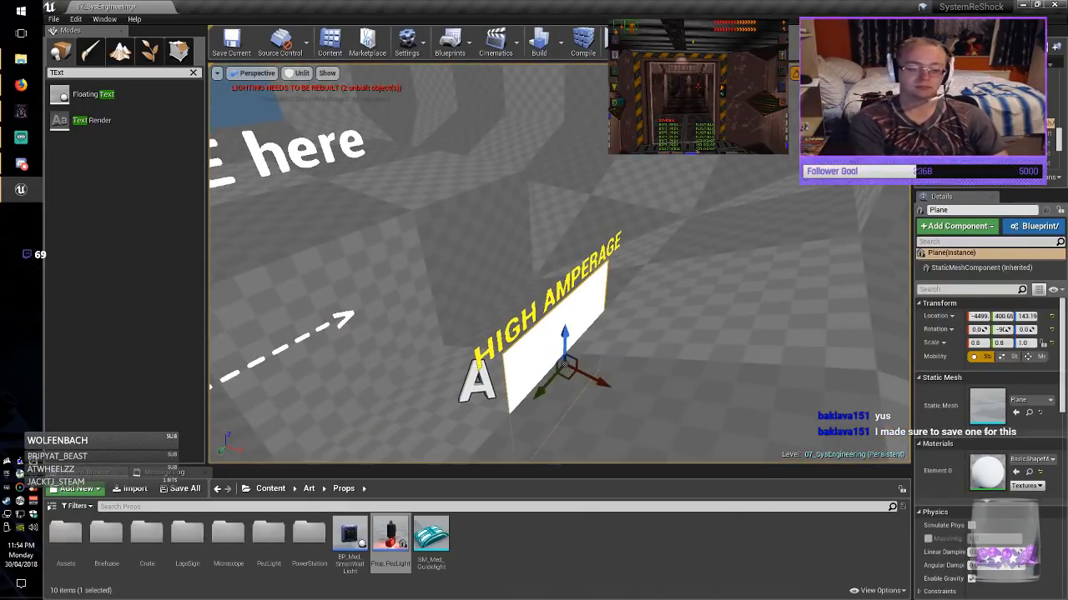
ctrl+click(551, 295)
drag(412, 375, 374, 355)
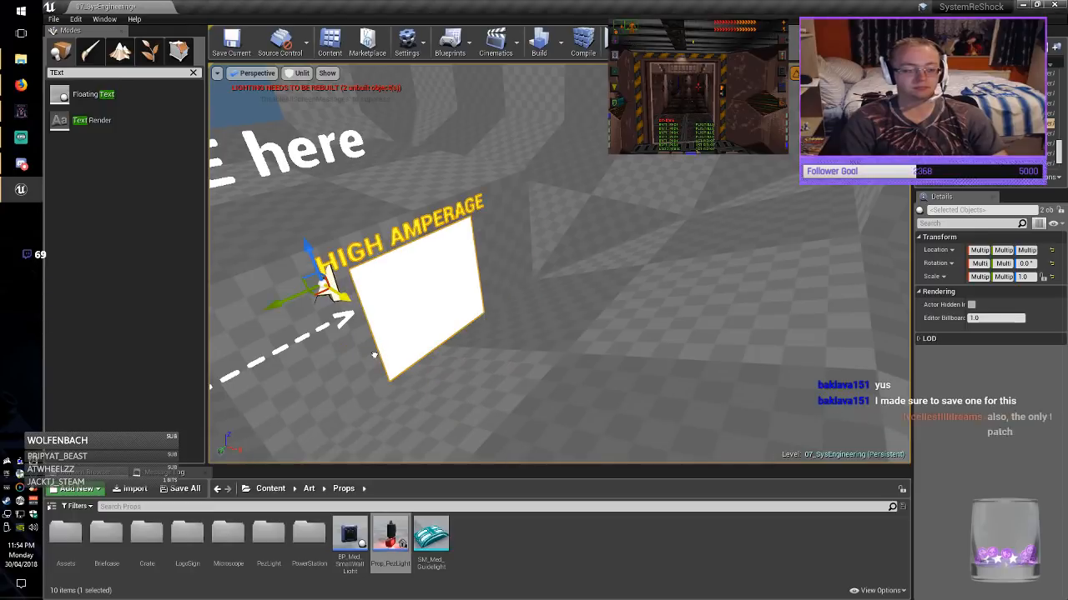
key(Escape)
Shift the 100 × 100 × 200 column brush on the room's outer side along toward the gap.
mouse_move(374, 355)
right_down()
mouse_move(417, 312)
mouse_move(555, 288)
mouse_move(660, 243)
mouse_move(617, 238)
right_up()
click(409, 267)
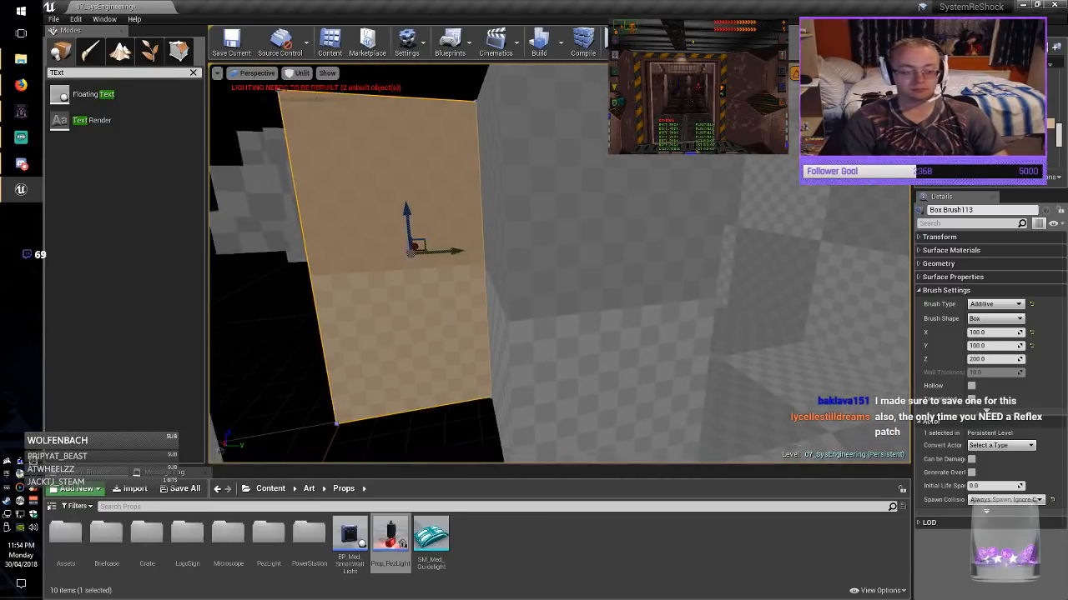
right_drag(409, 267, 484, 342)
key(f)
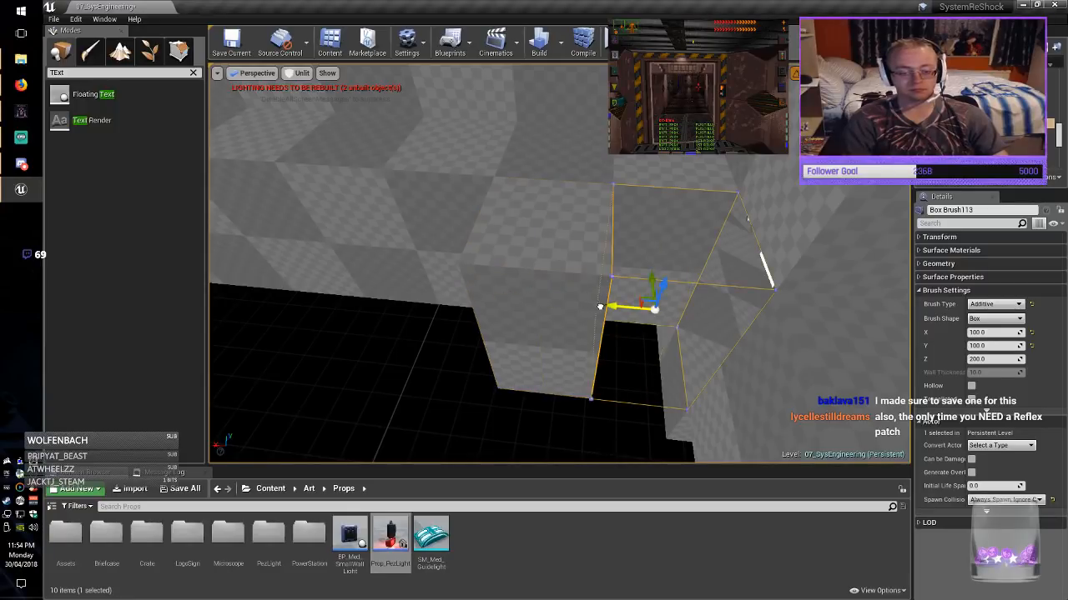
Delete the neighbouring 100 × 100 × 200 column brush near the HIGH AMPERAGE panel.
mouse_move(599, 307)
right_down()
mouse_move(751, 321)
mouse_move(867, 305)
mouse_move(717, 299)
right_up()
click(607, 259)
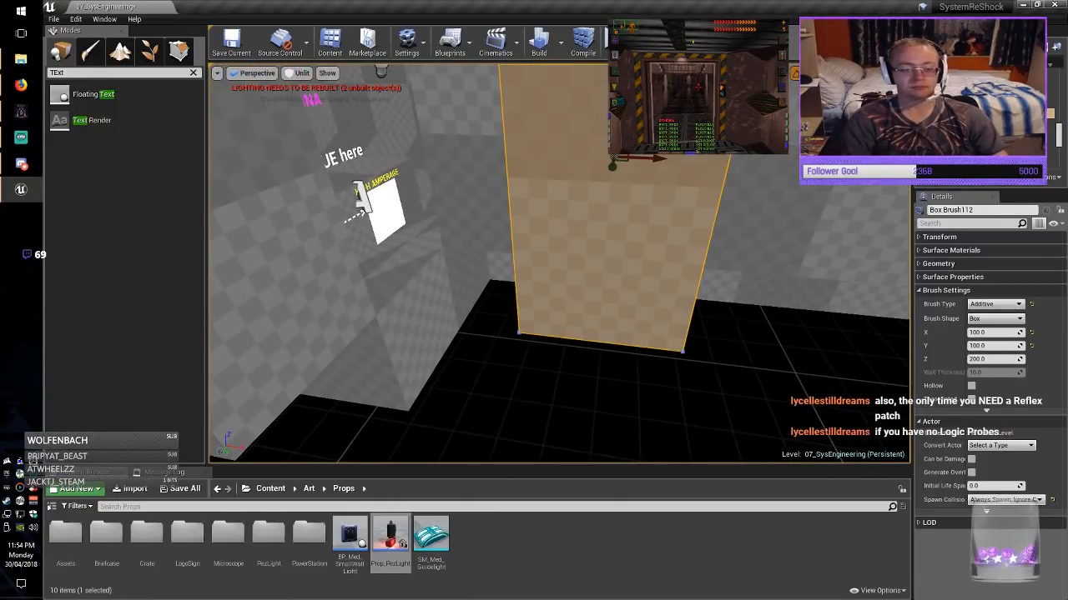
key(Delete)
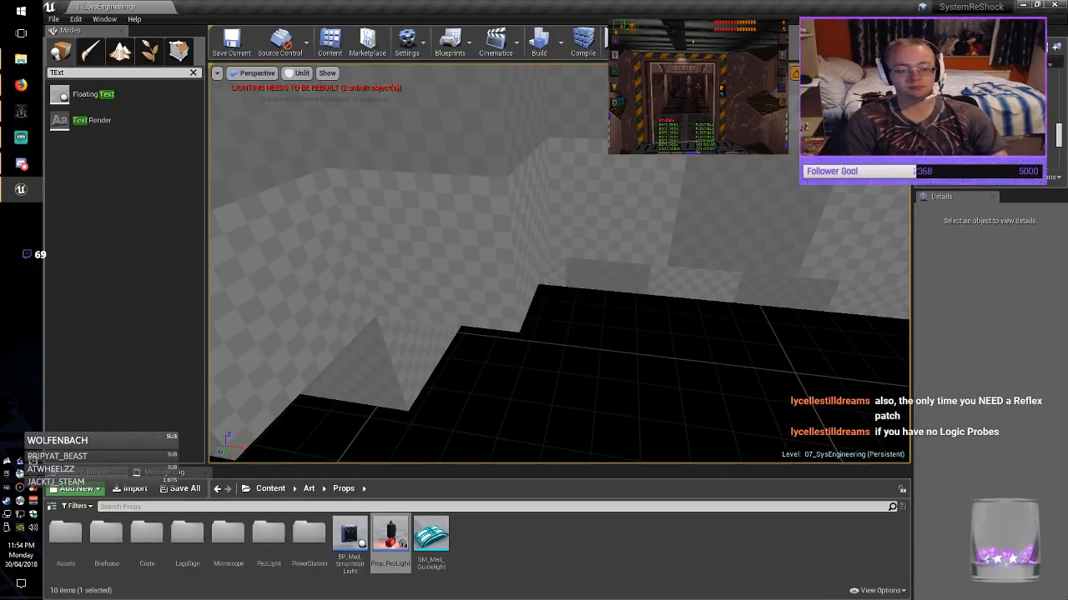
Move the red HIGH and VOLTAGE texts sideways along their wall, keeping HIGH above VOLTAGE.
right_drag(607, 259, 625, 221)
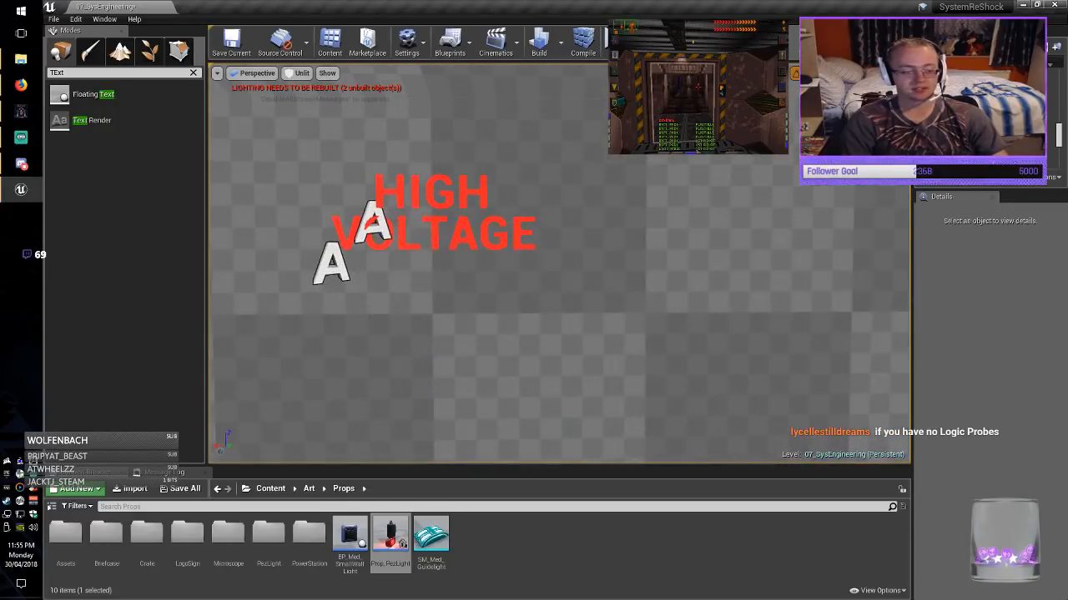
click(373, 221)
drag(351, 222, 517, 230)
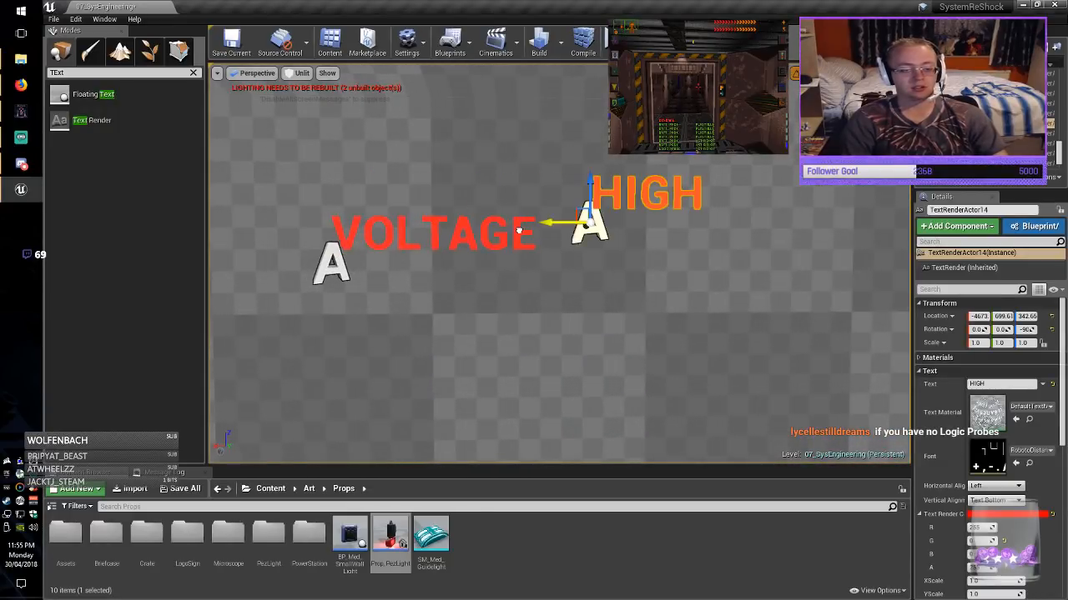
click(333, 265)
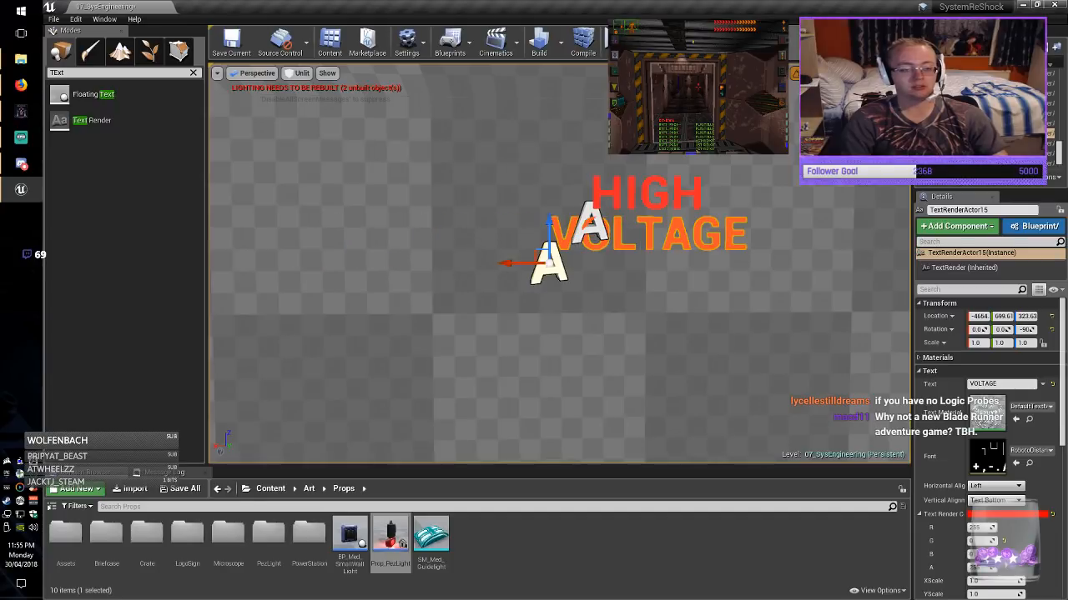
Slide the second VOLTAGE text along the opposite wall until it sits under HIGH, deselect it, and save the level.
right_drag(505, 264, 567, 263)
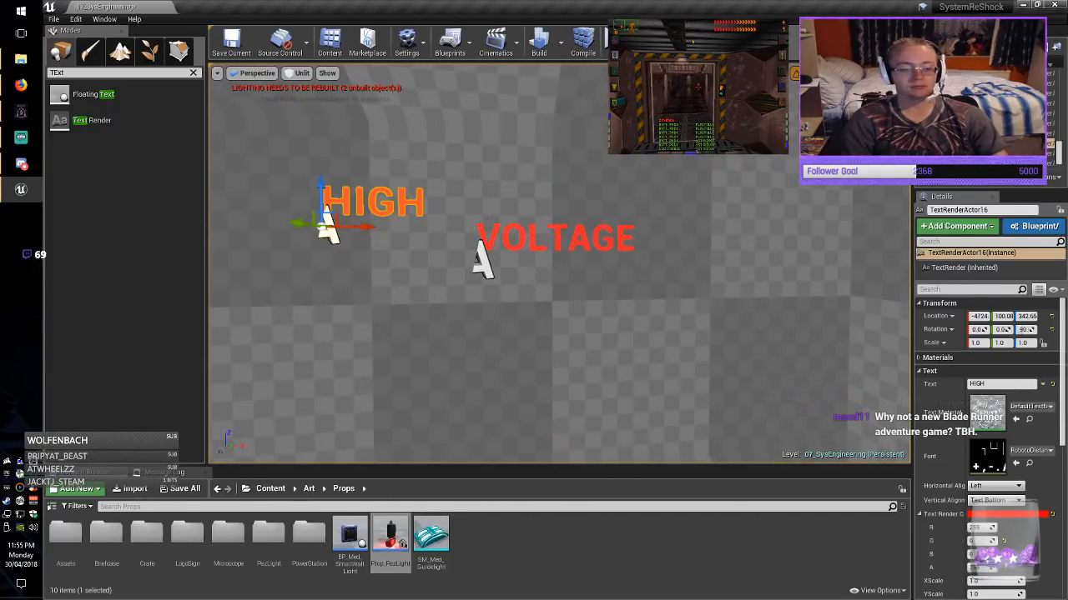
drag(481, 265, 293, 271)
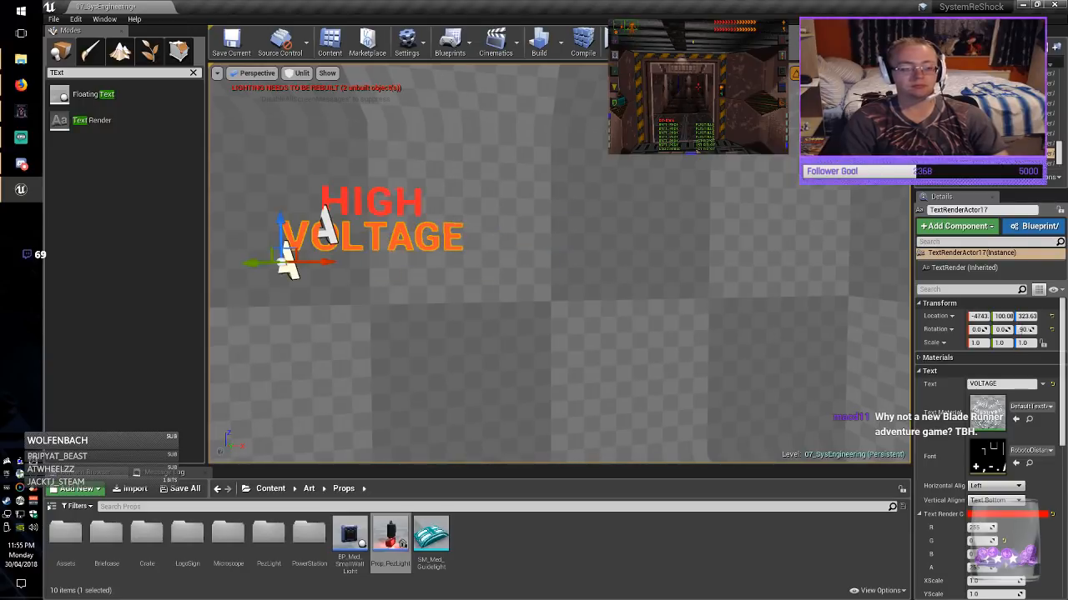
key(Escape)
key(ctrl+s)
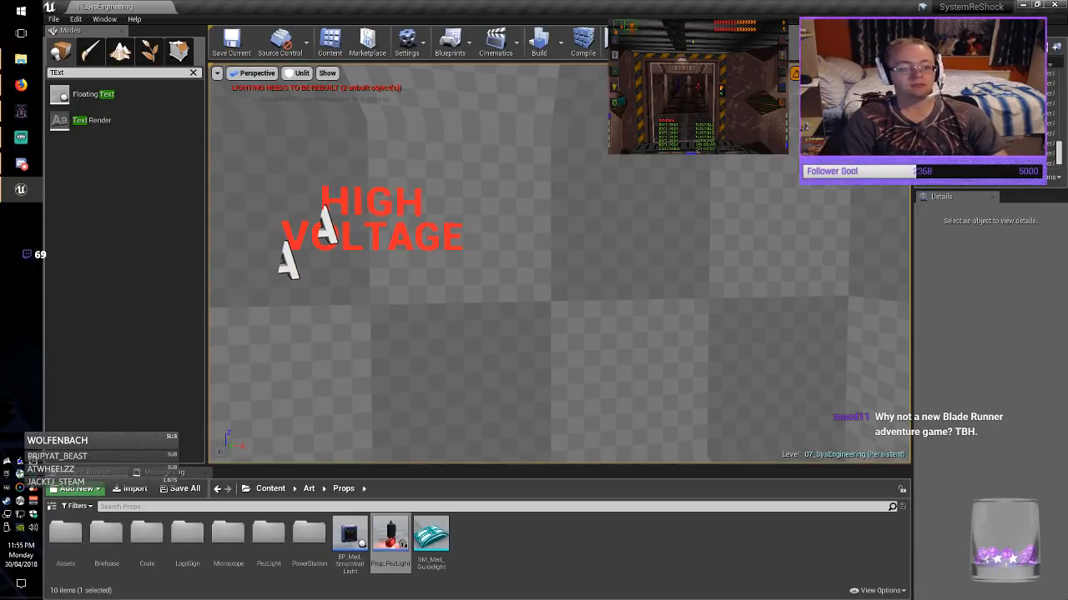
right_drag(559, 264, 764, 310)
key(w)
key(w)
key(s)
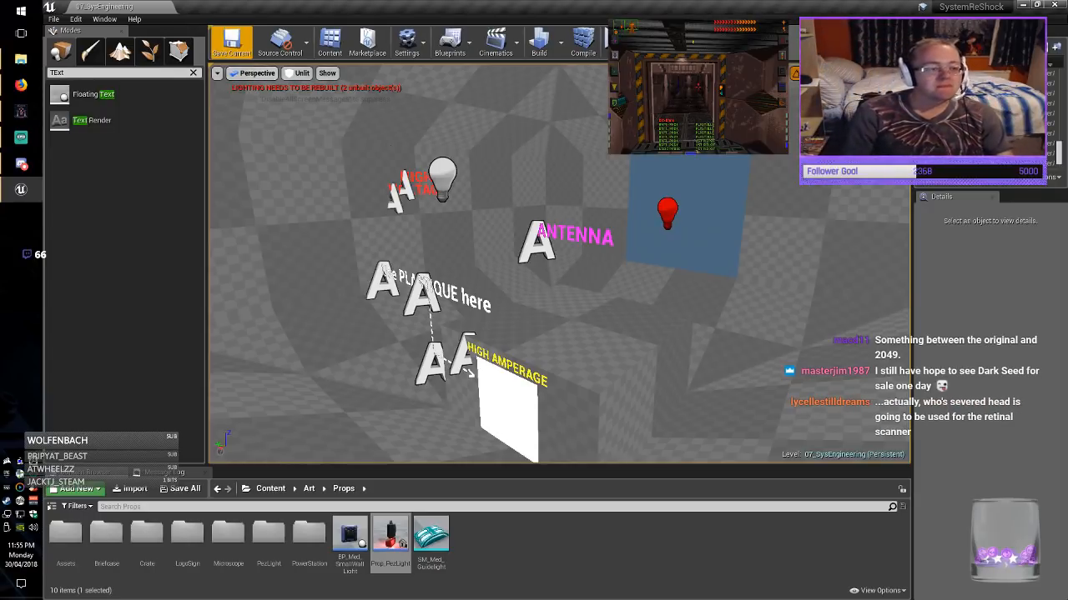
key(ctrl+s)
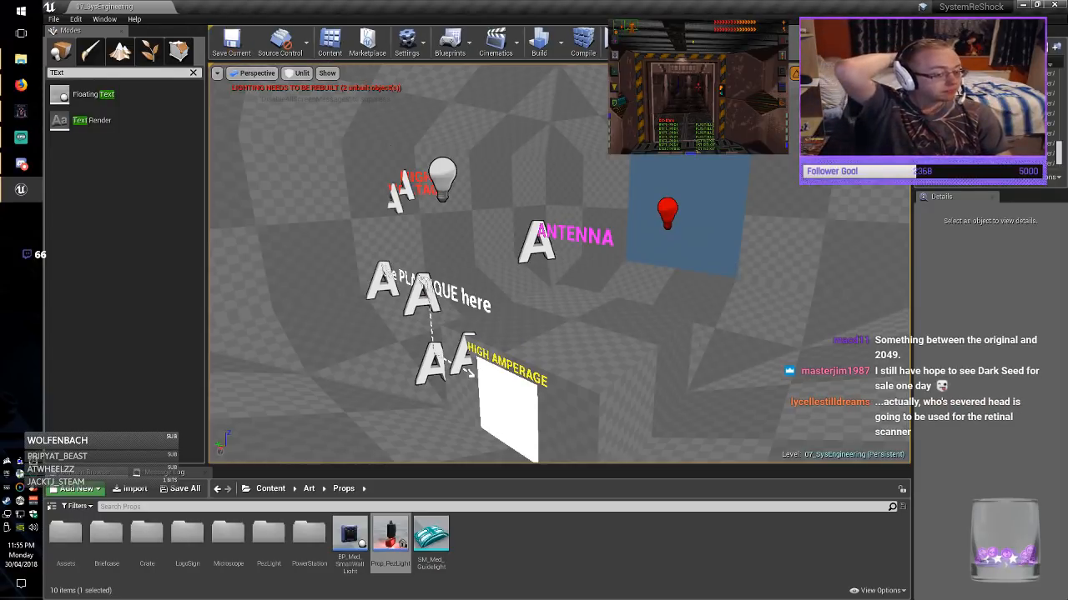
Start a play session and inspect the antenna room, including the HIGH VOLTAGE labels and the block with the HIGH AMPERAGE panel.
right_drag(559, 275, 467, 233)
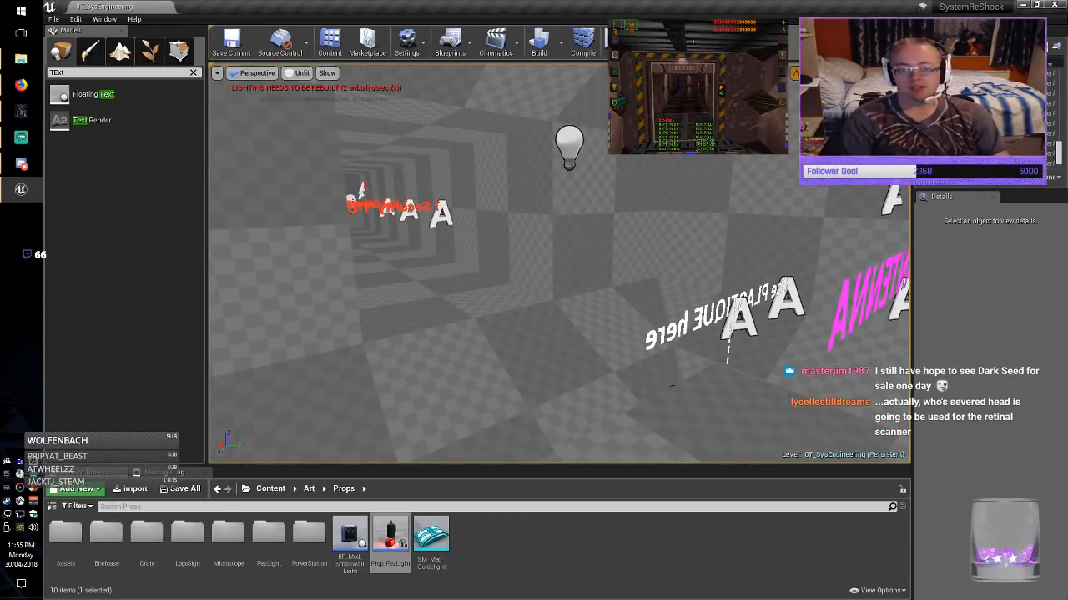
right_drag(559, 276, 821, 275)
click(619, 42)
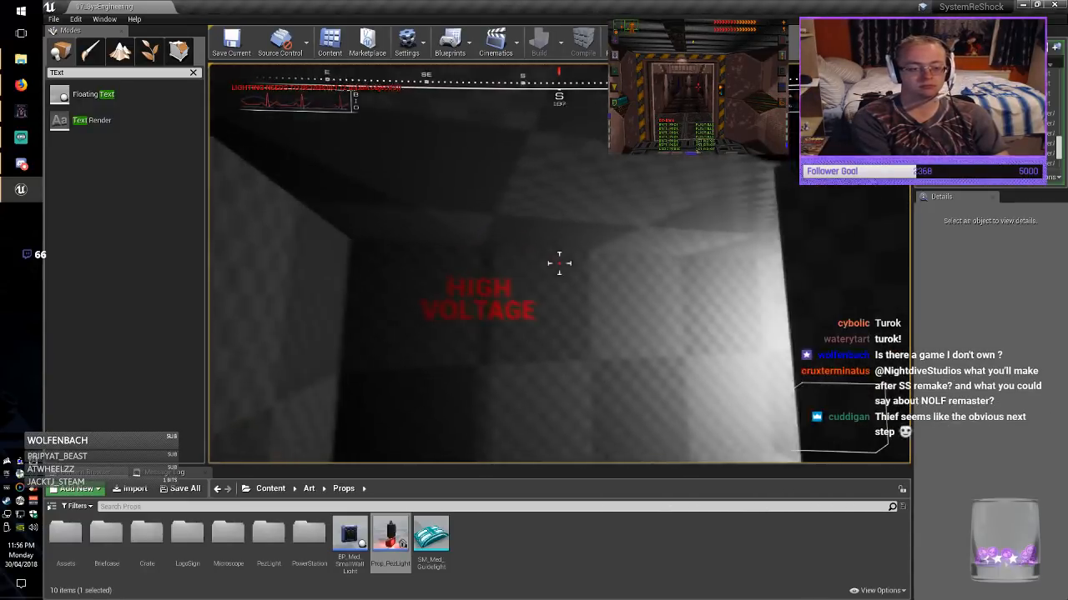
key(w)
key(w)
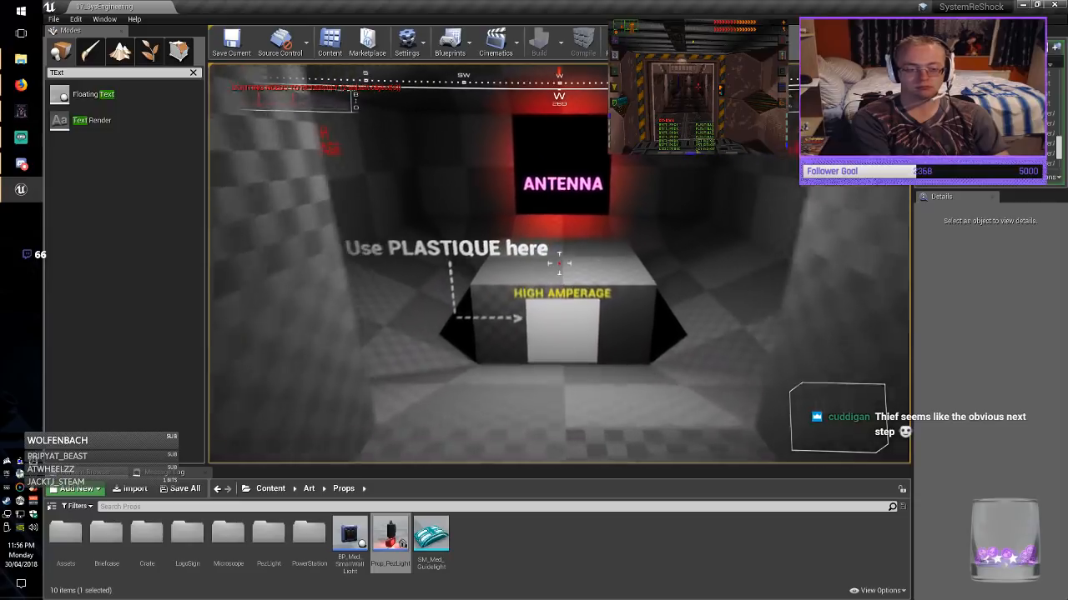
key(w)
key(a)
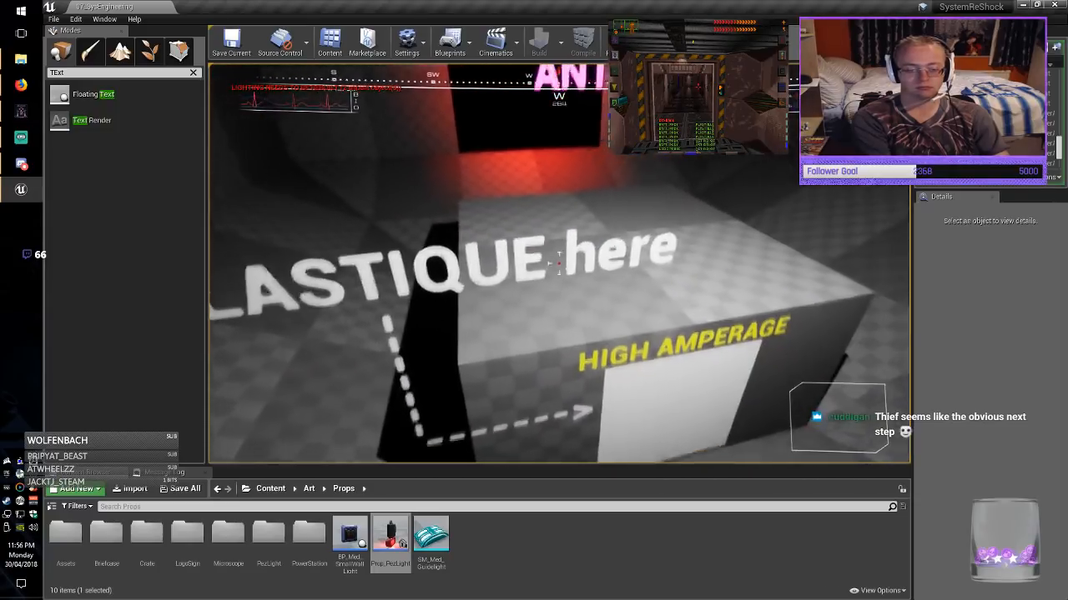
key(a)
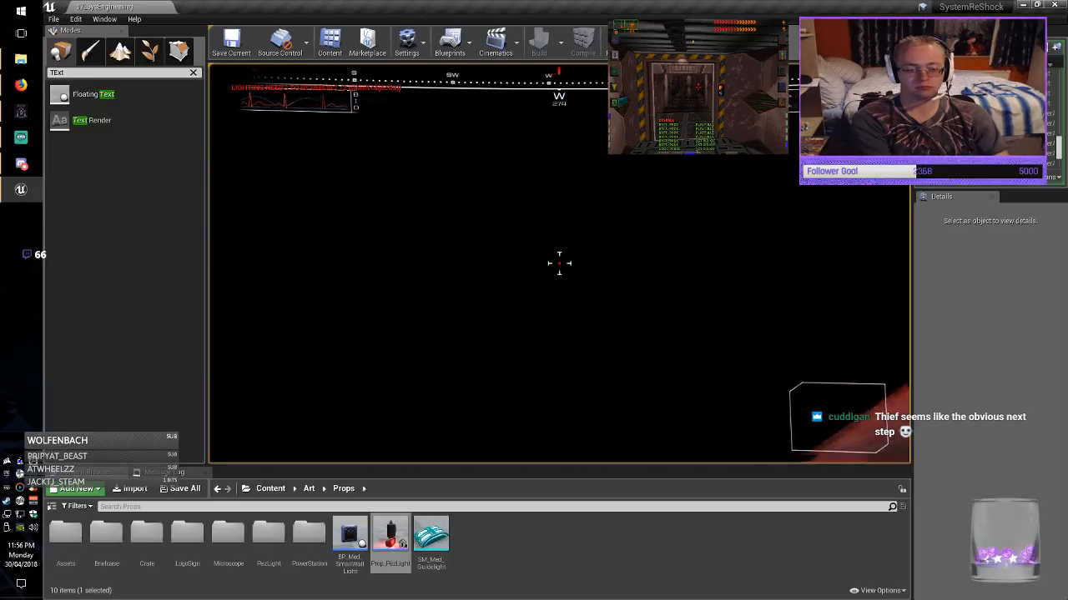
key(w)
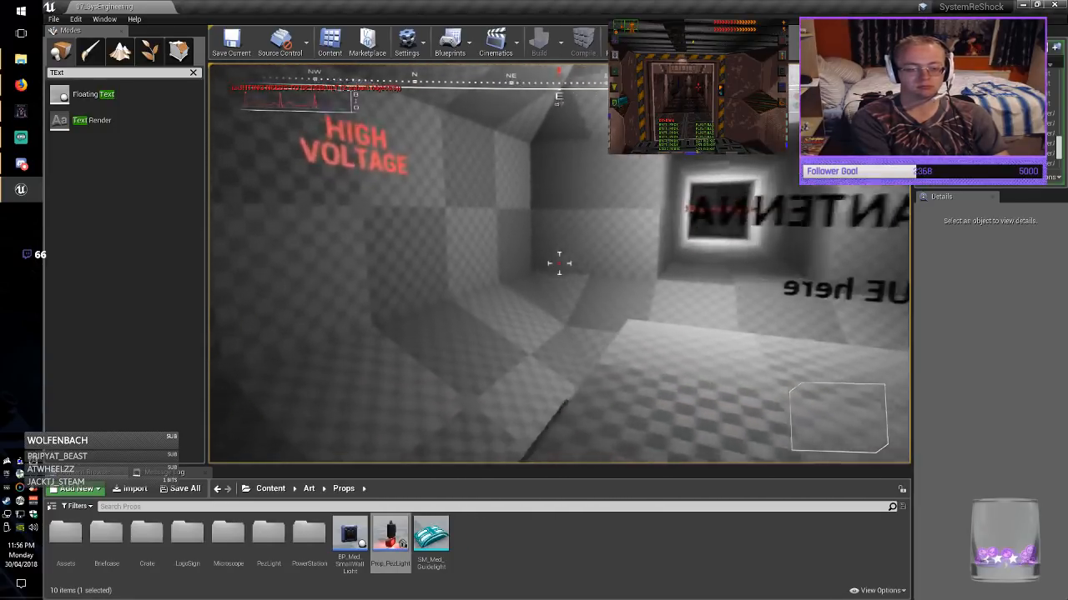
Walk from the antenna room through the corridor past the Security text into the area beyond, and end the play session.
key(a)
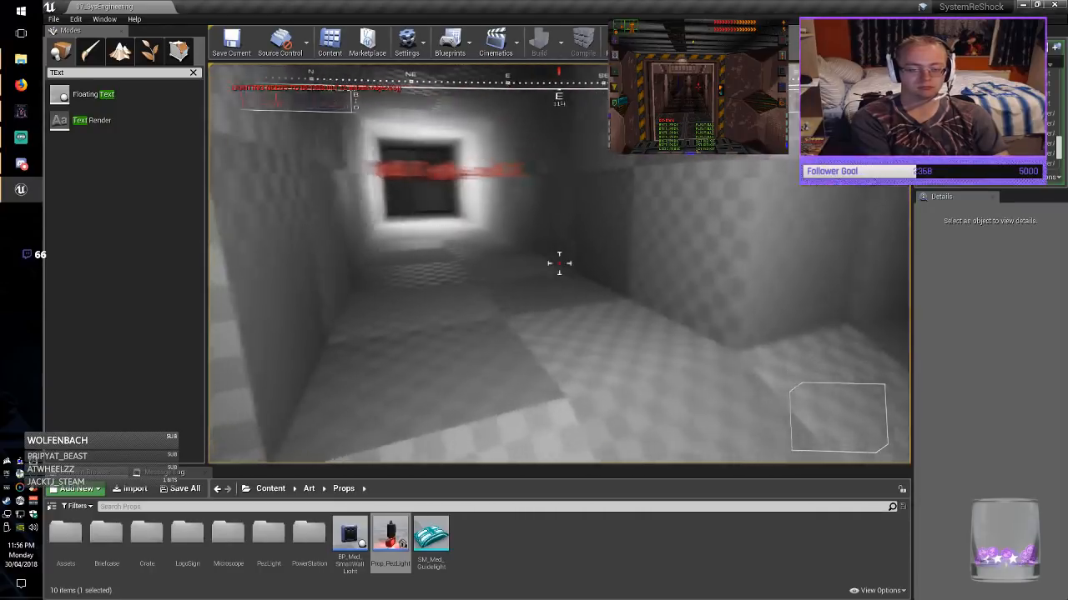
key(w)
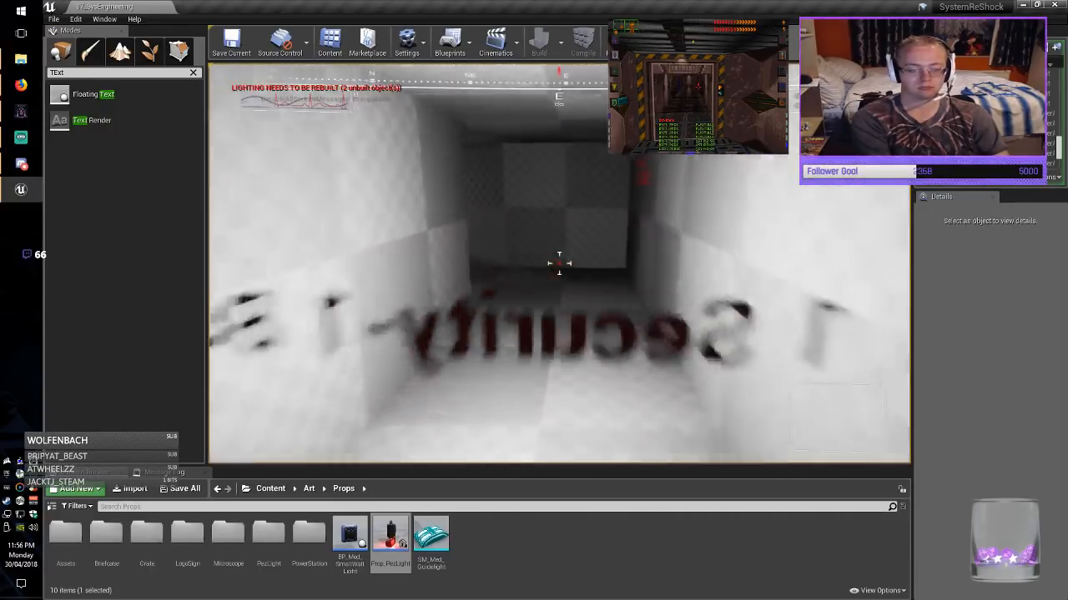
key(w)
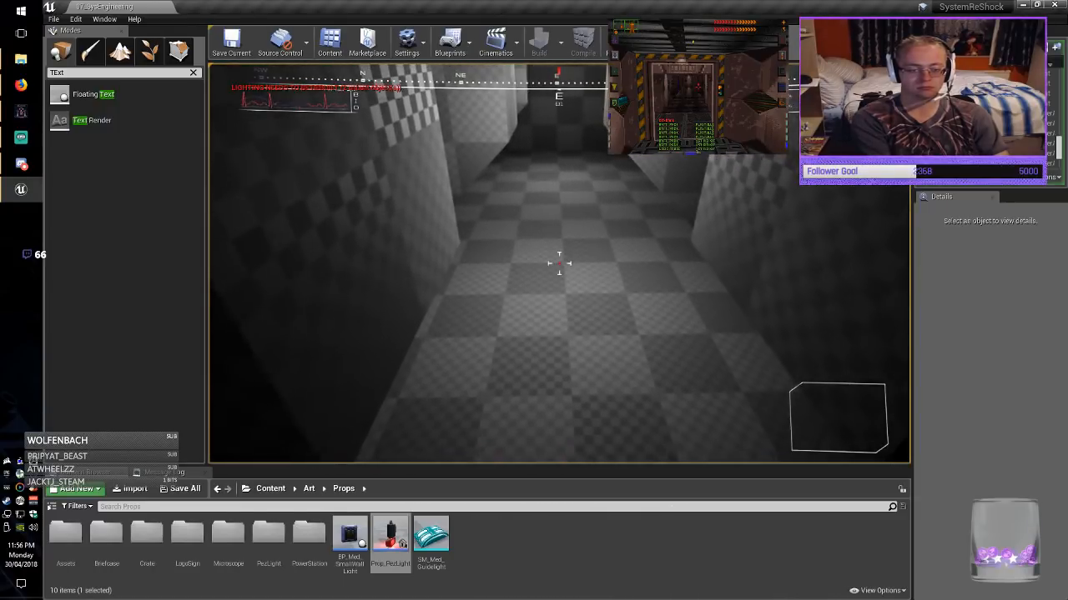
key(w)
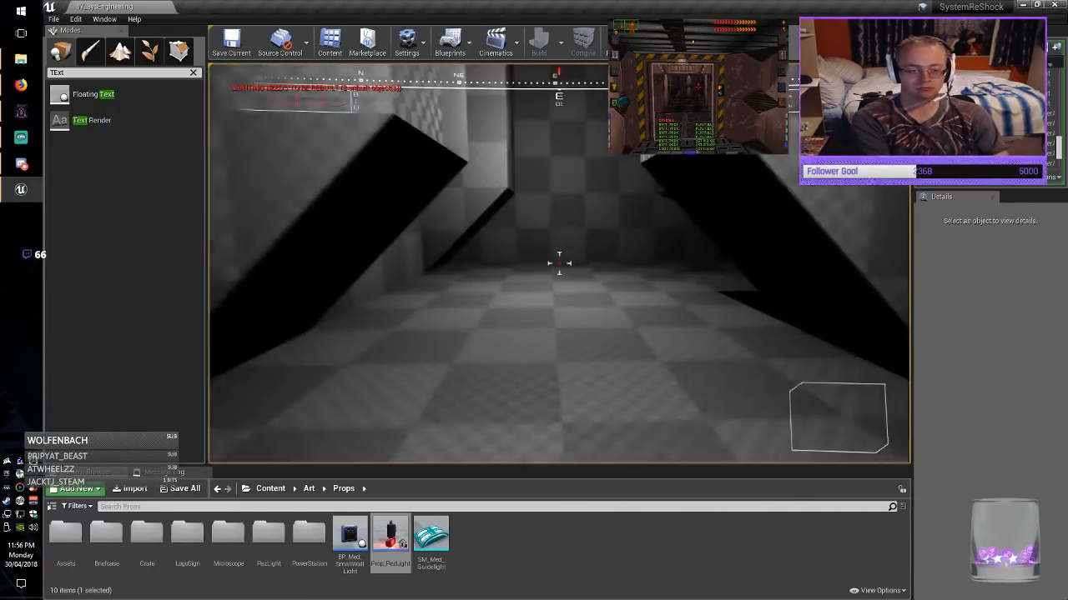
key(w)
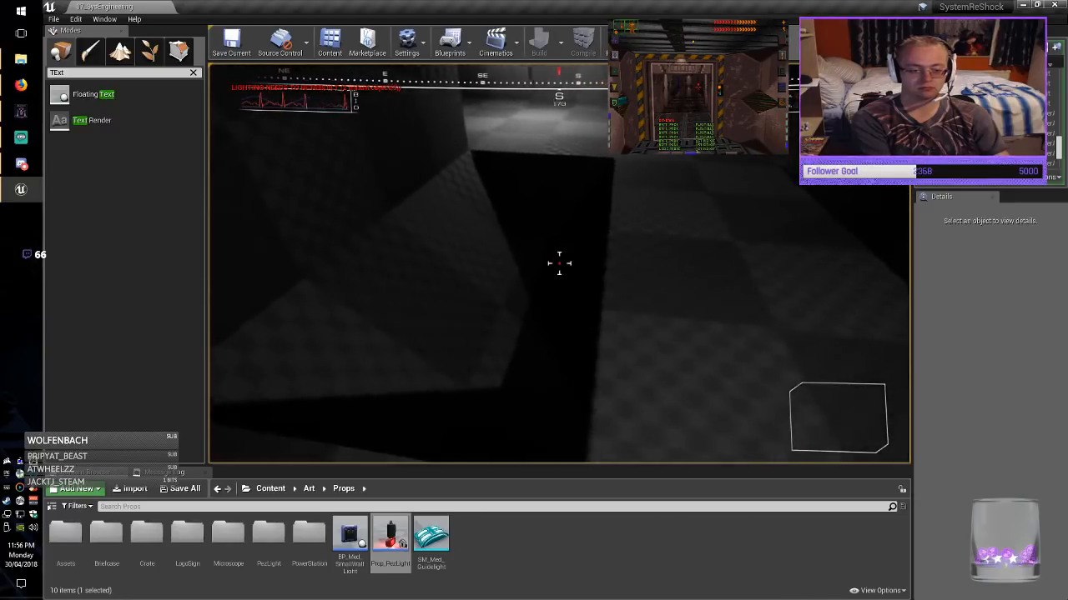
key(w)
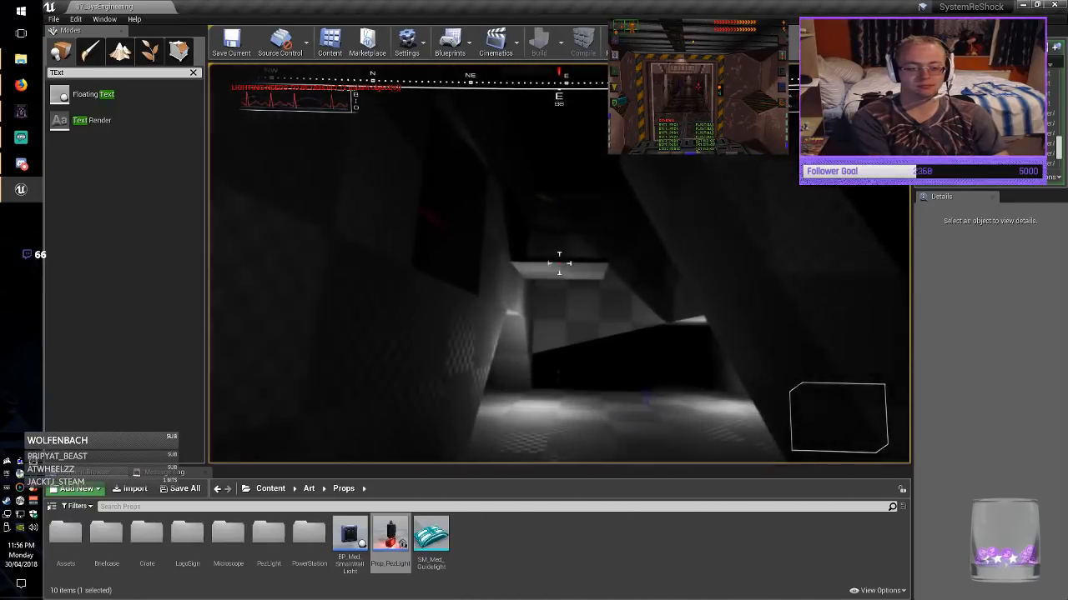
key(w)
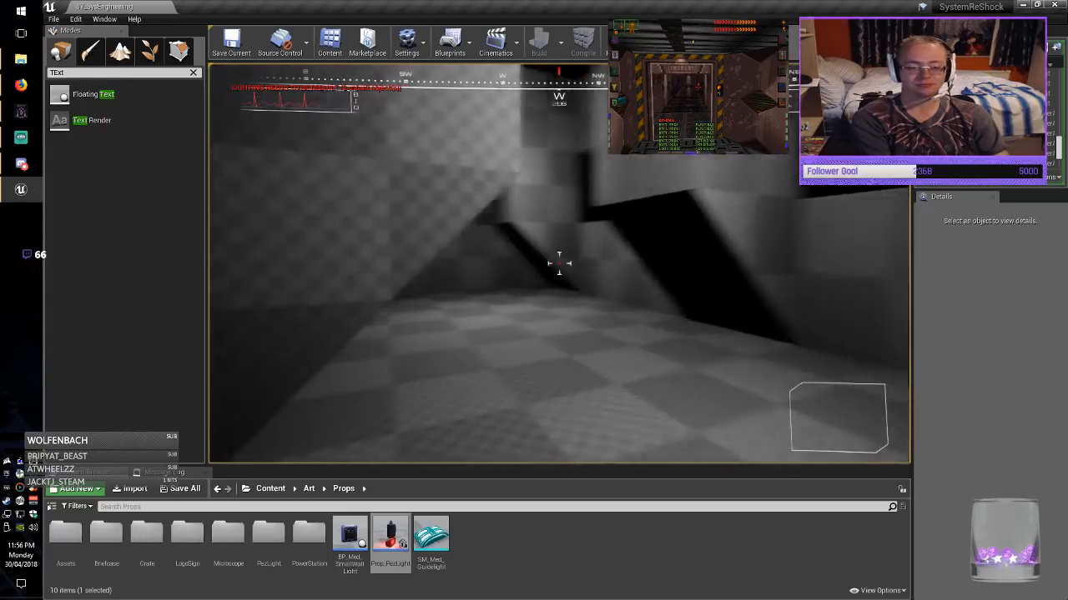
key(w)
key(Escape)
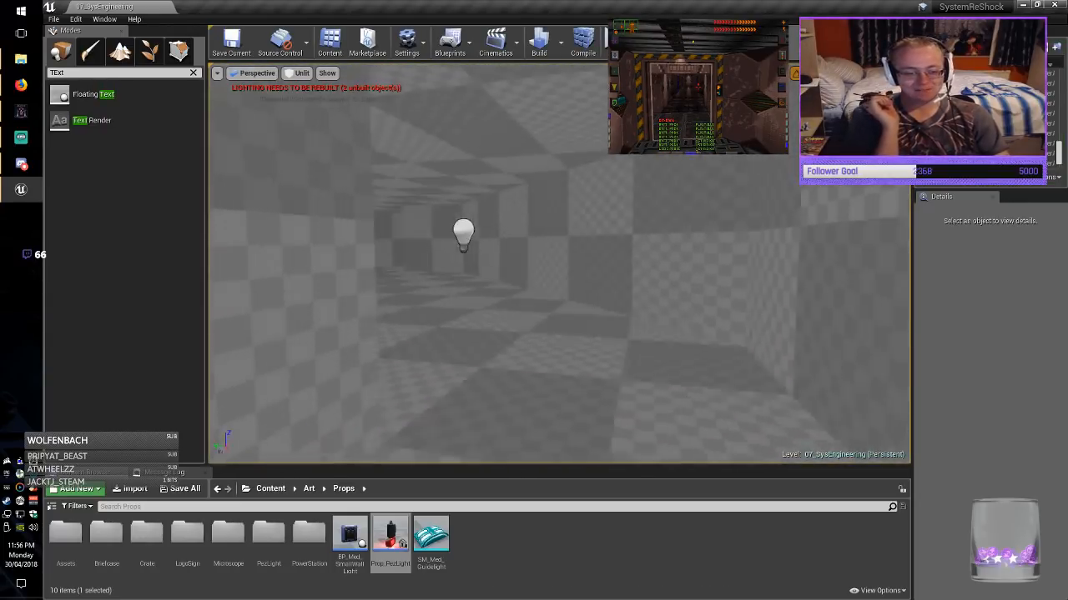
right_drag(559, 264, 492, 247)
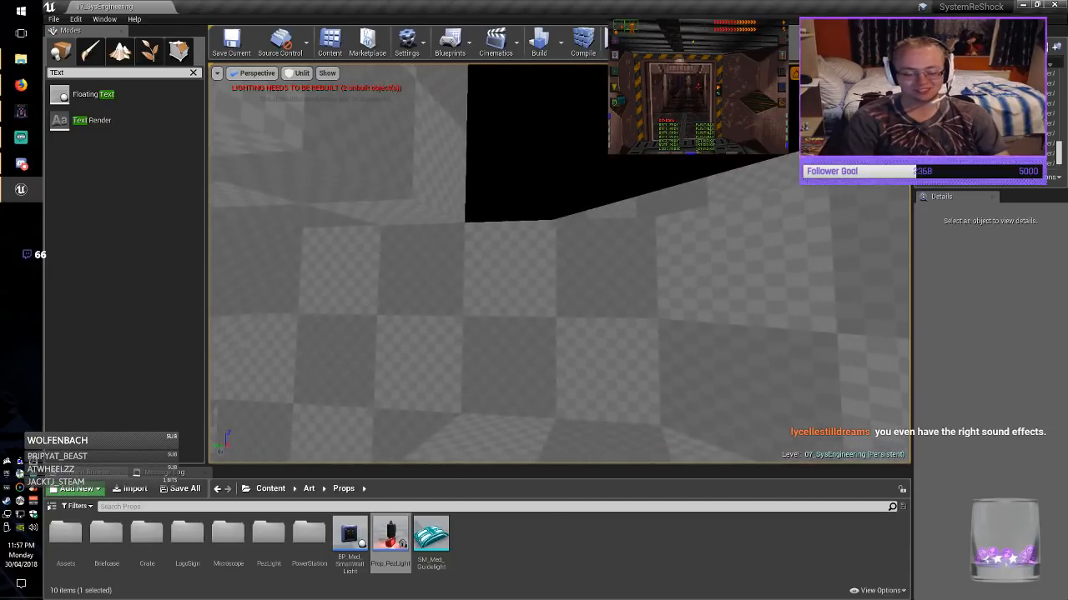
right_drag(559, 264, 559, 263)
click(559, 263)
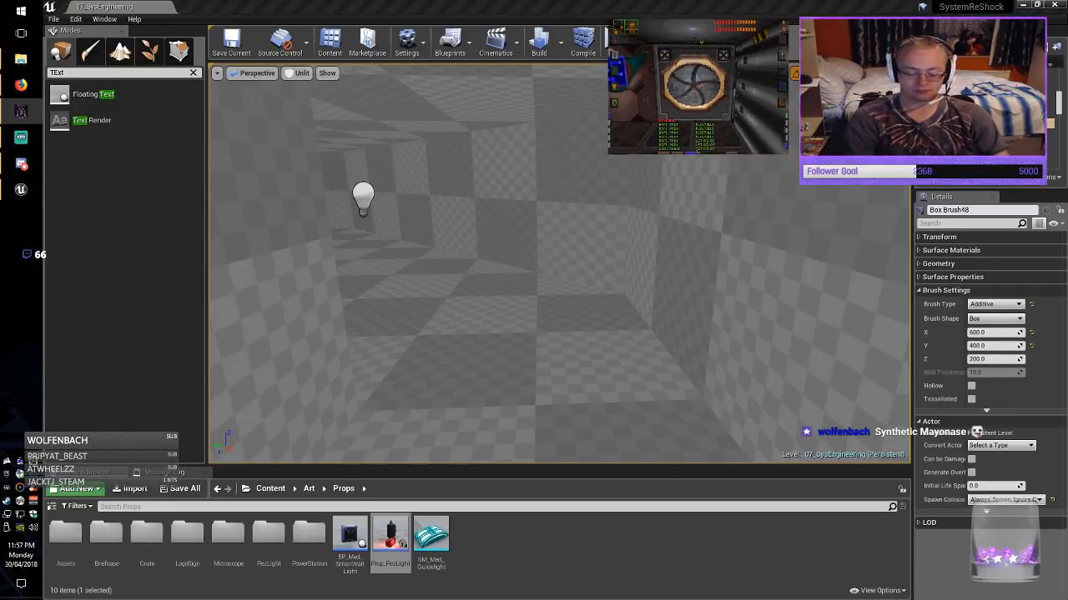
right_drag(559, 264, 659, 262)
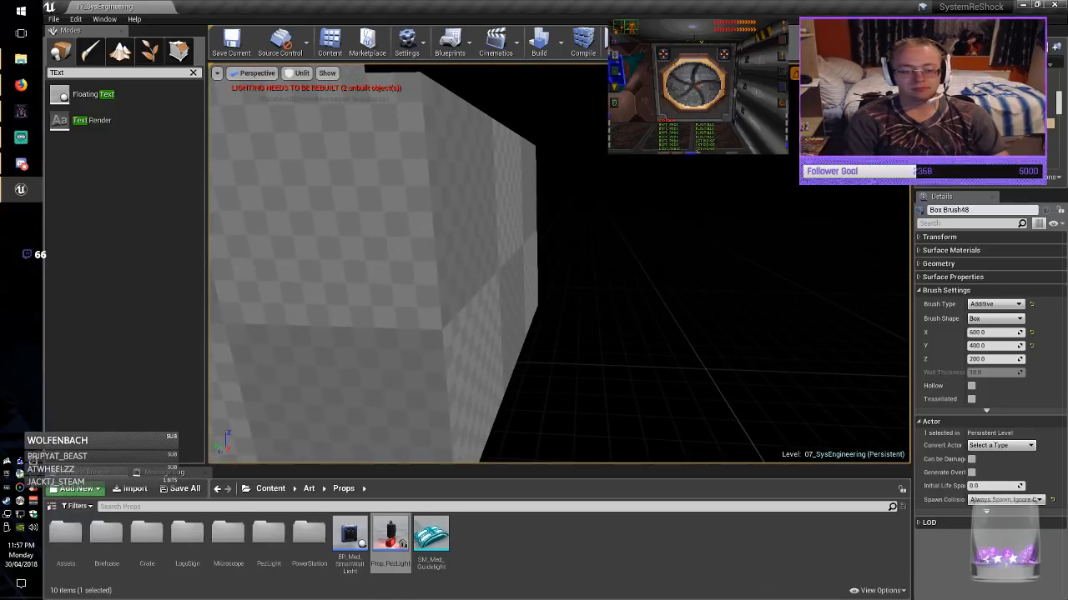
Set the 1000 × 200 × 200 edge brush's X size to 1600, slide it along its length, and save the level.
click(367, 250)
mouse_move(367, 250)
right_down()
mouse_move(284, 284)
mouse_move(225, 258)
right_up()
mouse_move(533, 263)
right_down()
mouse_move(633, 342)
mouse_move(620, 369)
right_up()
mouse_move(534, 263)
right_down()
mouse_move(401, 263)
mouse_move(334, 277)
mouse_move(367, 258)
mouse_move(568, 250)
mouse_move(467, 258)
right_up()
click(467, 288)
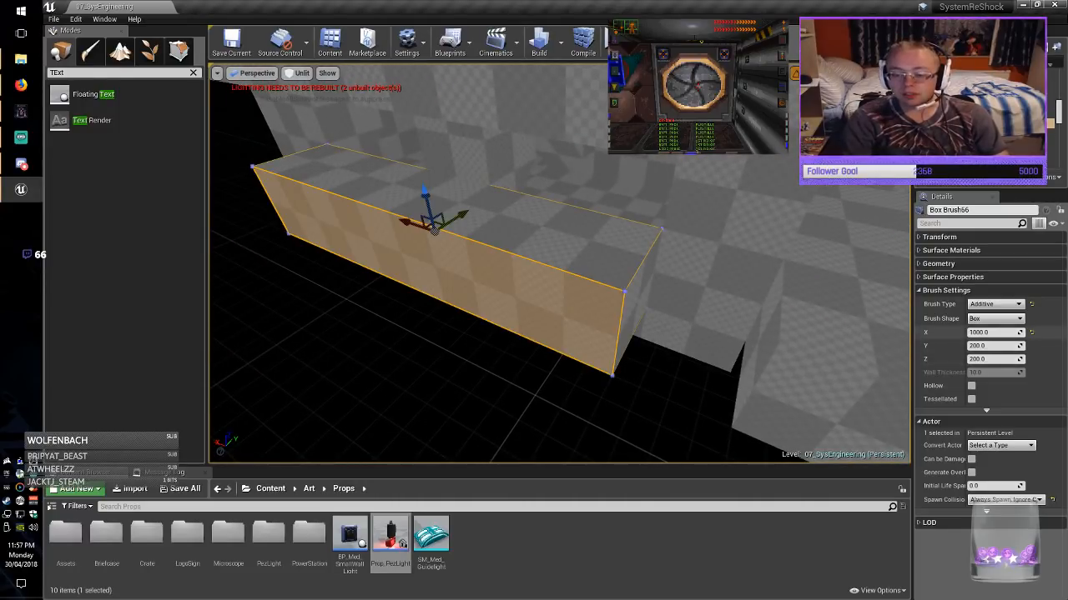
key(BackSpace)
text(6)
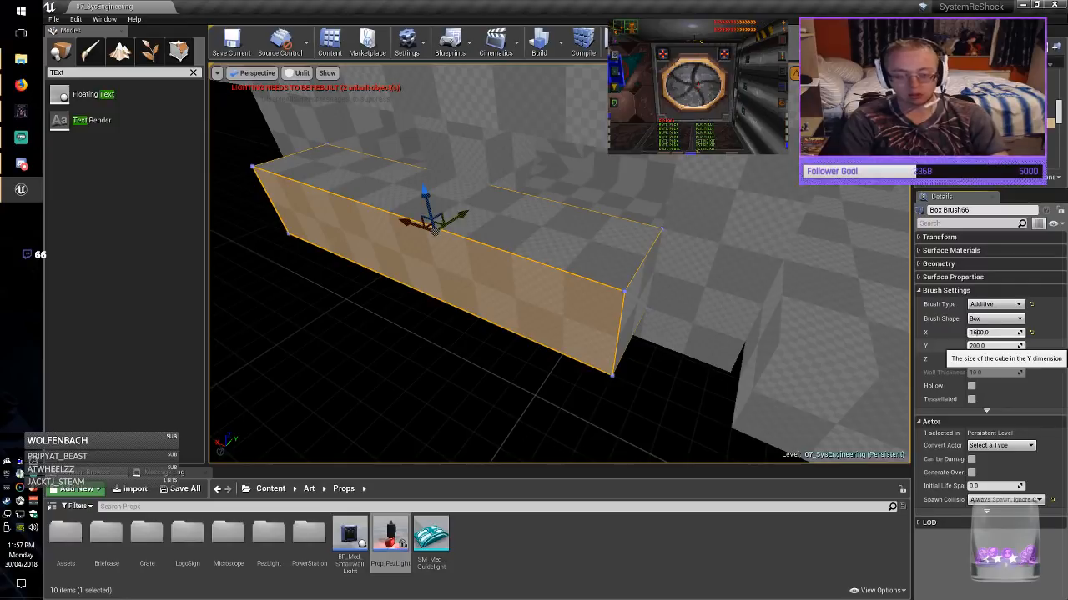
key(Return)
drag(406, 225, 378, 215)
key(Escape)
right_drag(378, 216, 242, 203)
click(231, 42)
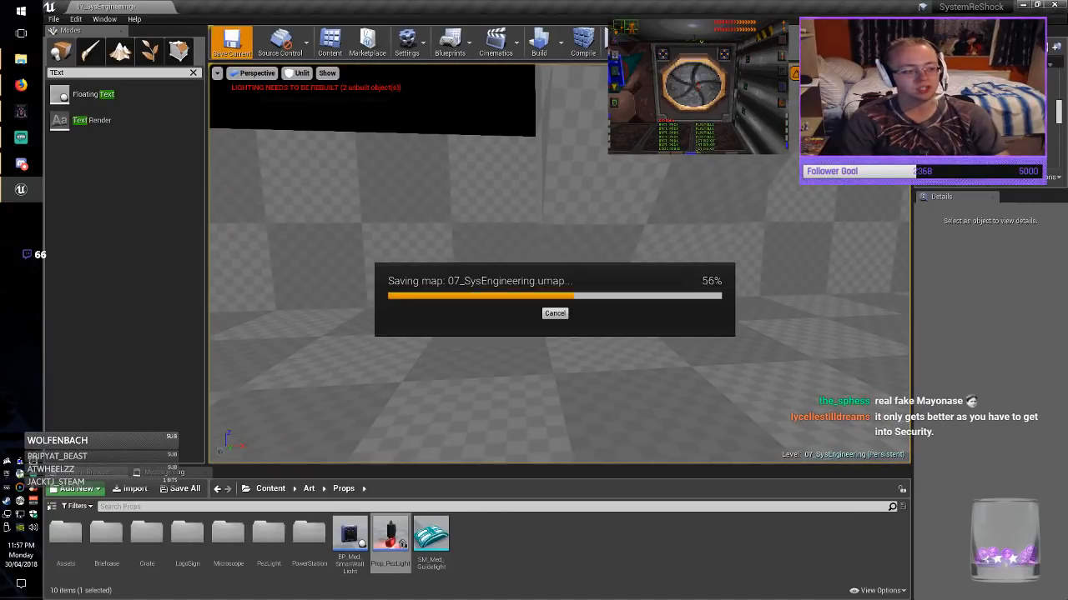
Switch between the original game and the level editor to compare the corridor with the blocked-out floor.
right_drag(350, 183, 463, 143)
key(alt+Tab)
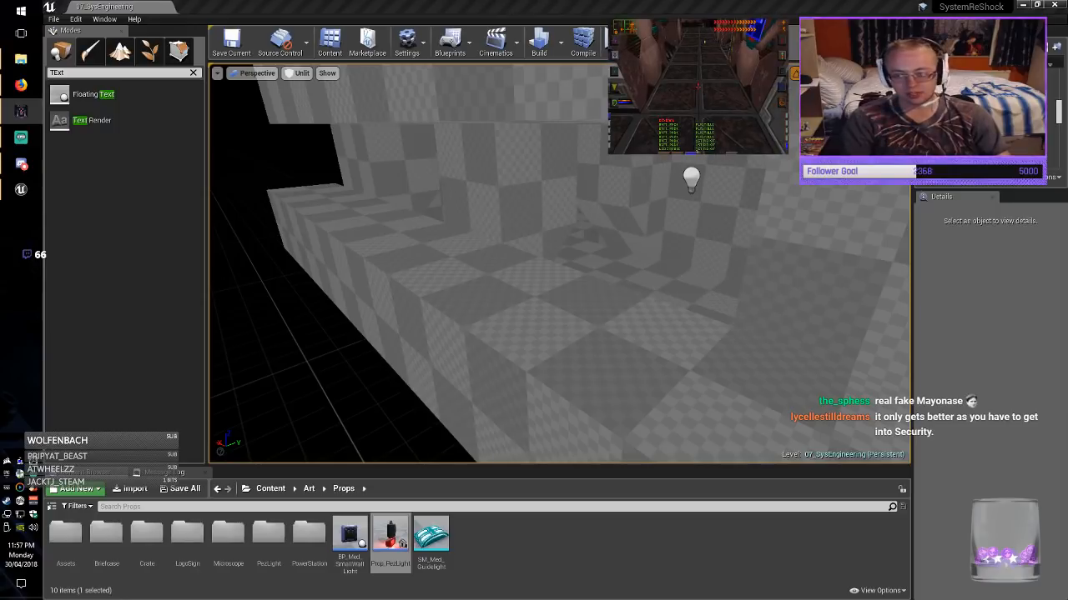
key(super)
click(701, 292)
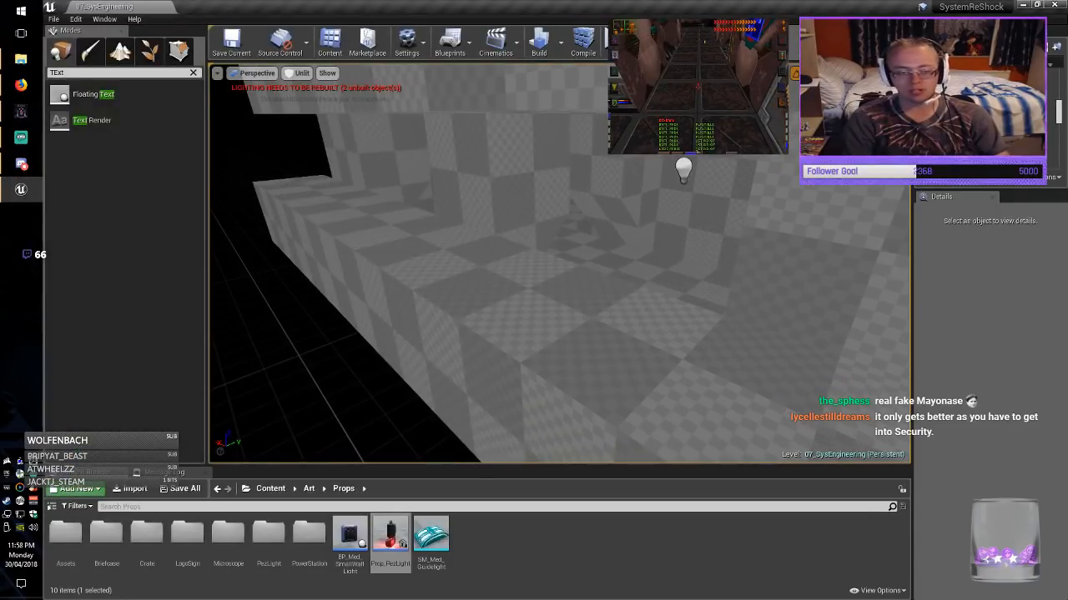
right_drag(700, 292, 847, 314)
key(alt+Tab)
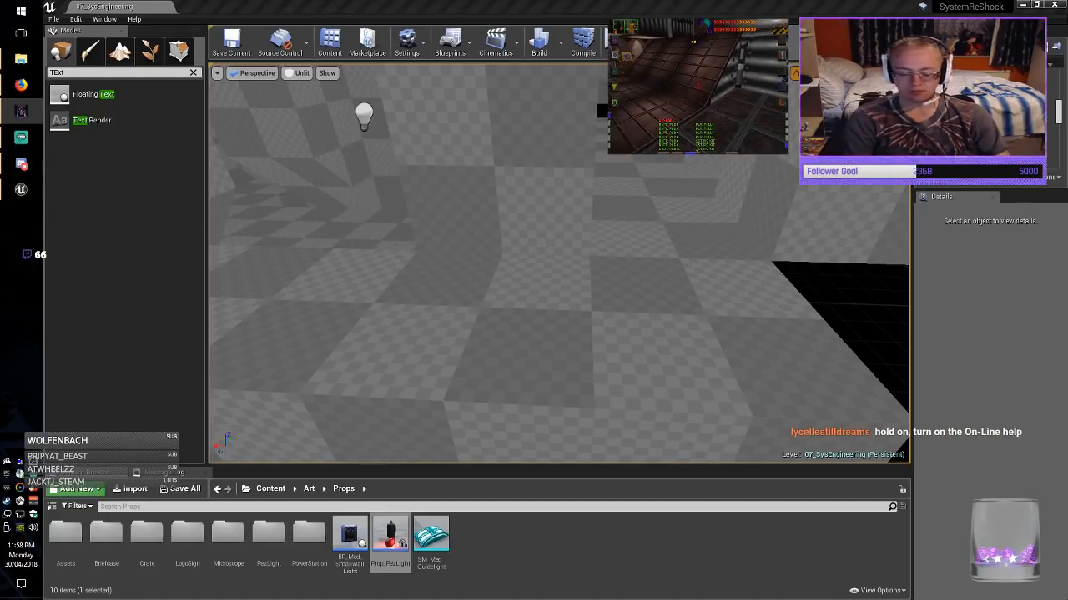
Lengthen the 1600-unit edge brush to 2200 in X, slide it further along its length, and deselect it.
click(467, 333)
right_drag(534, 333, 488, 341)
click(991, 332)
click(991, 333)
key(BackSpace)
key(BackSpace)
text(2200.0)
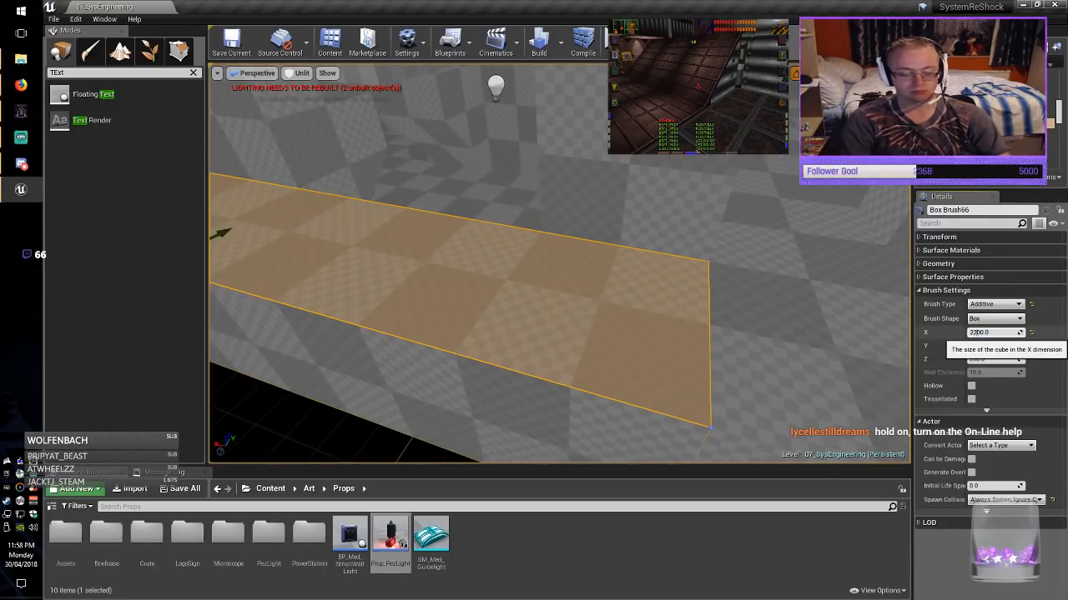
key(Return)
mouse_move(634, 334)
right_down()
mouse_move(609, 367)
mouse_move(575, 337)
right_up()
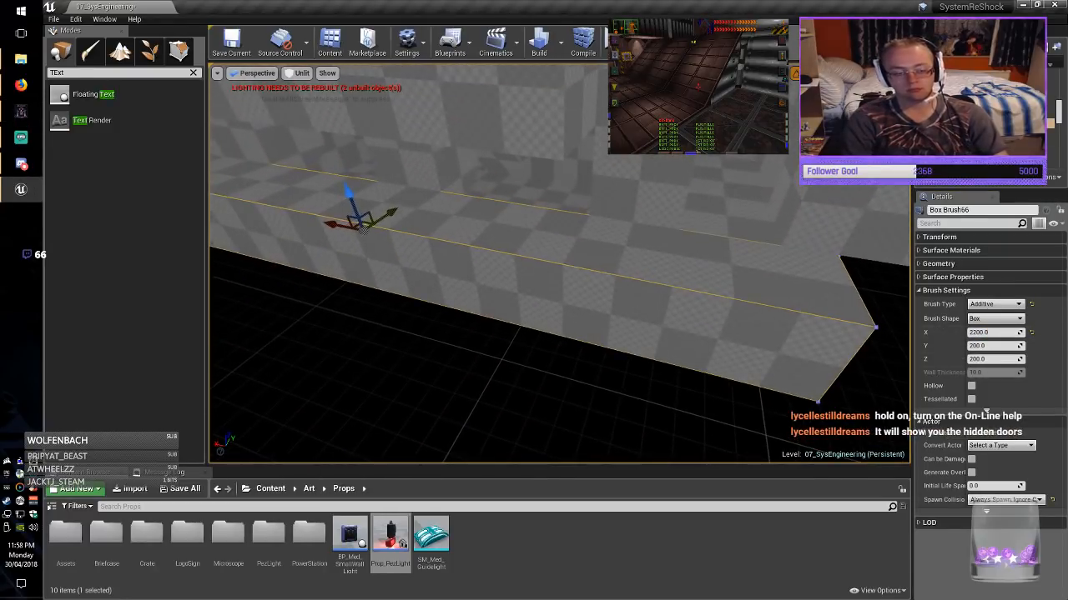
drag(332, 224, 240, 184)
key(Escape)
mouse_move(239, 185)
right_down()
mouse_move(109, 179)
mouse_move(127, 190)
mouse_move(275, 198)
mouse_move(180, 194)
mouse_move(200, 196)
right_up()
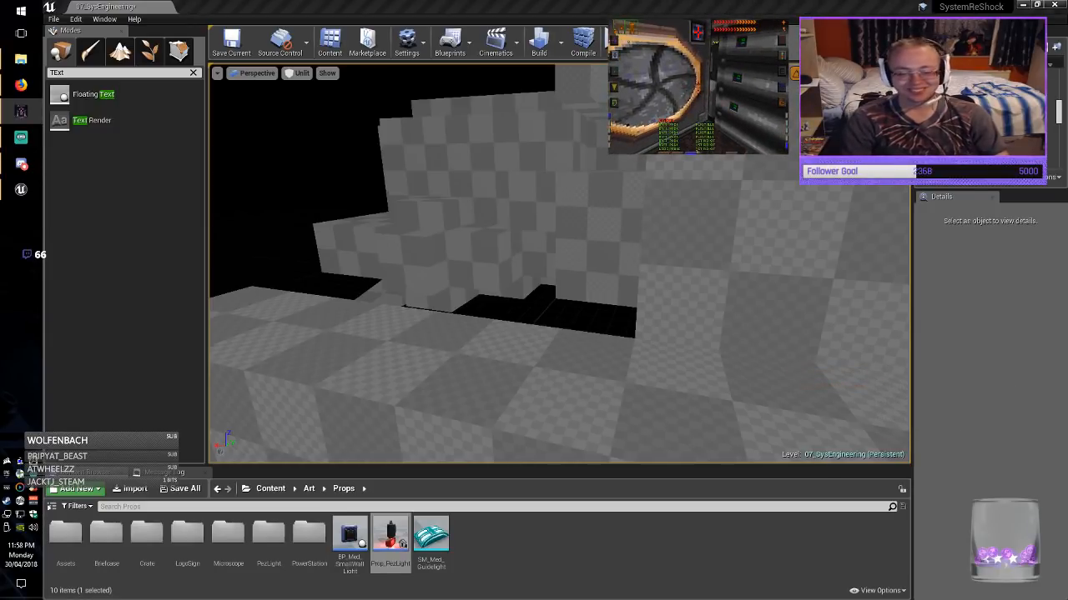
Realign the surface textures on all of the level's geometry, deselect everything, and save the level.
right_drag(615, 178, 673, 177)
key(ctrl+a)
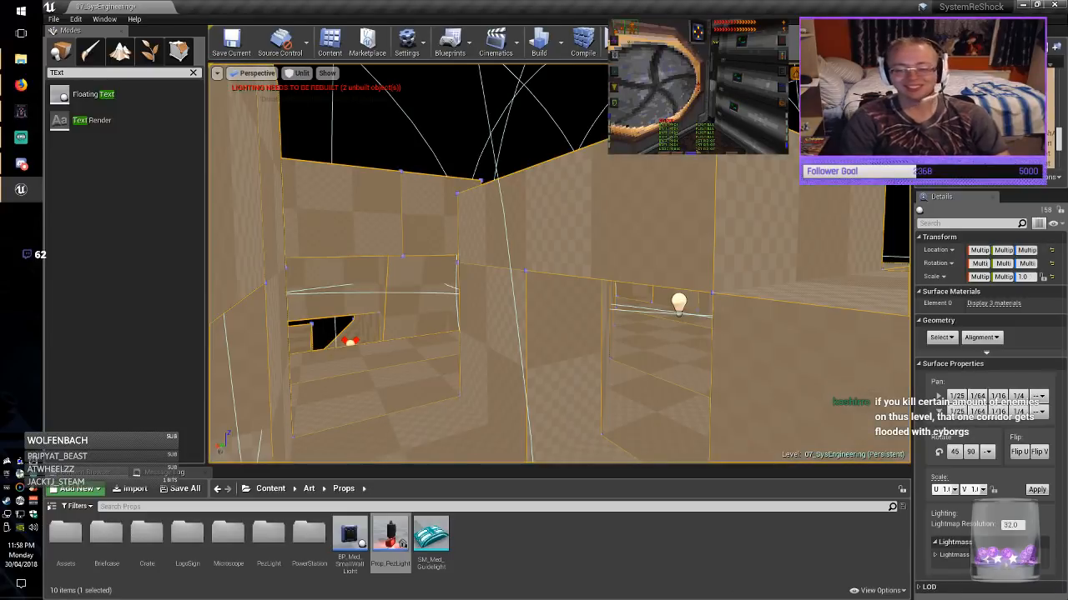
click(981, 338)
click(1001, 363)
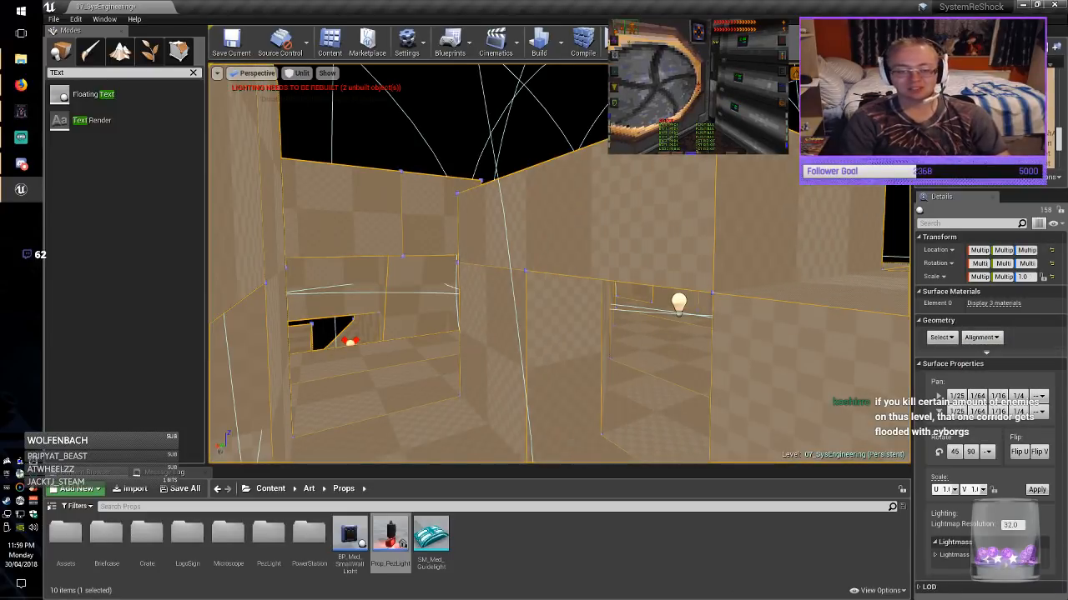
key(Escape)
click(231, 41)
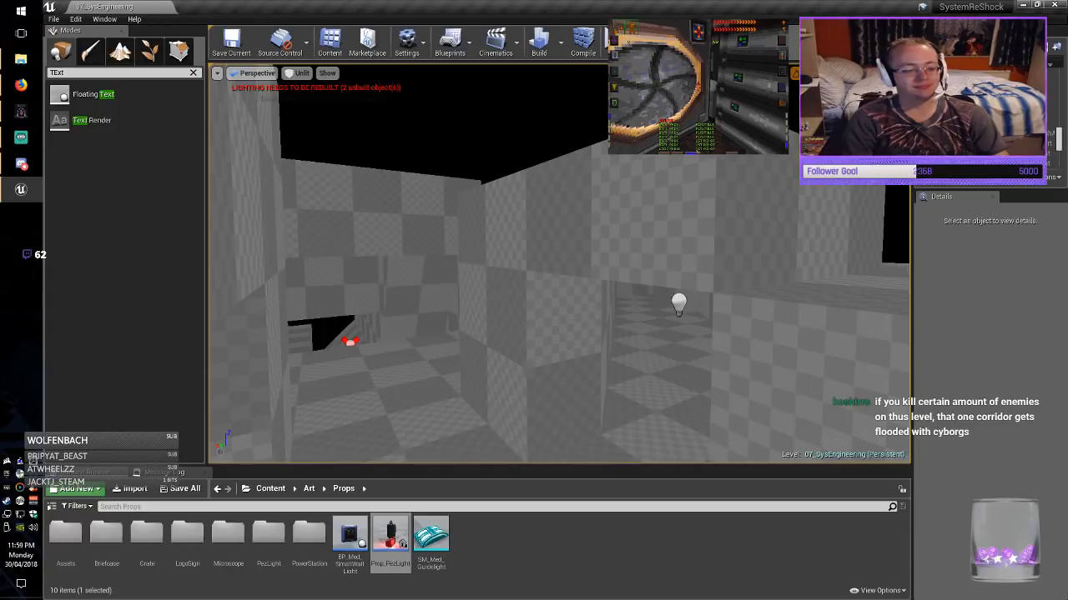
right_drag(533, 250, 546, 288)
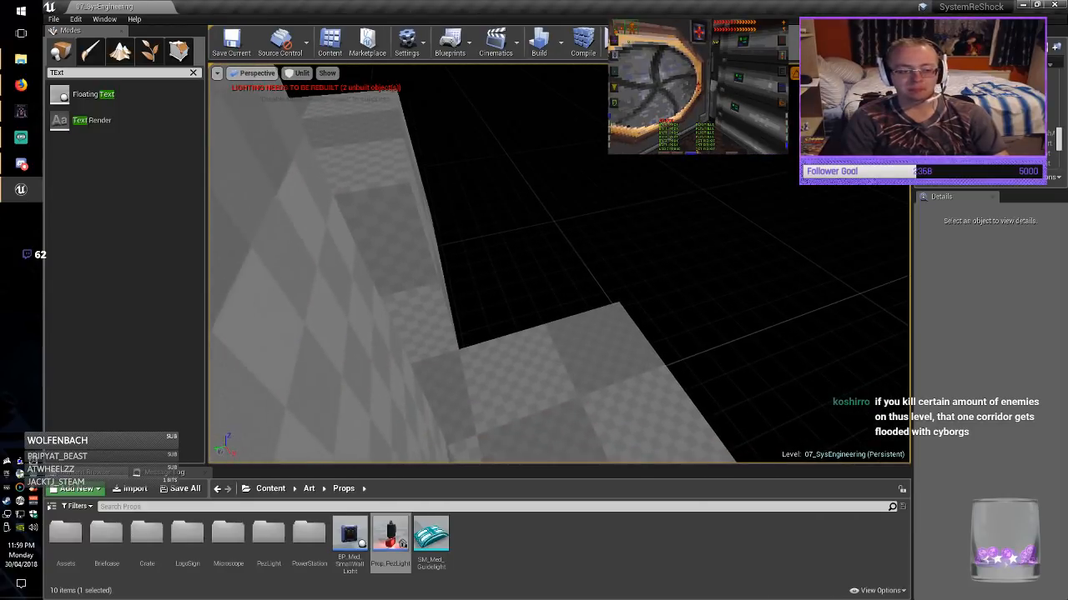
Duplicate the 300 × 200 × 200 wall brush to the far side of the neighbouring floor area and compare with the original game.
click(551, 375)
mouse_move(551, 375)
right_down()
mouse_move(567, 396)
mouse_move(711, 410)
right_up()
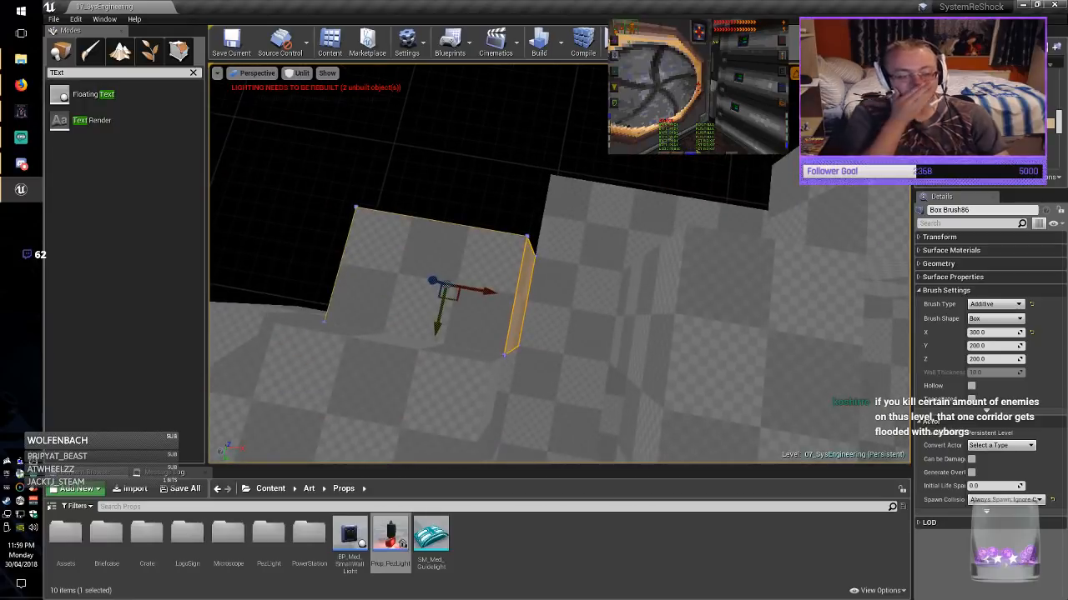
mouse_move(453, 298)
alt+mouse_down()
mouse_move(659, 147)
mouse_move(639, 133)
alt+mouse_up()
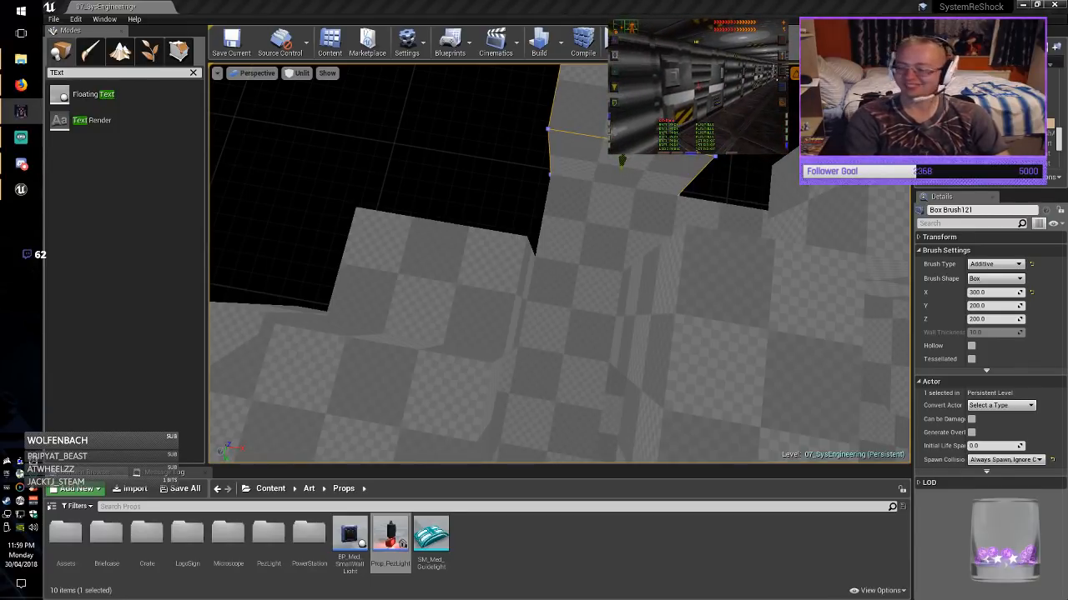
mouse_move(559, 264)
right_down()
mouse_move(534, 212)
mouse_move(554, 254)
mouse_move(576, 217)
right_up()
key(alt+Tab)
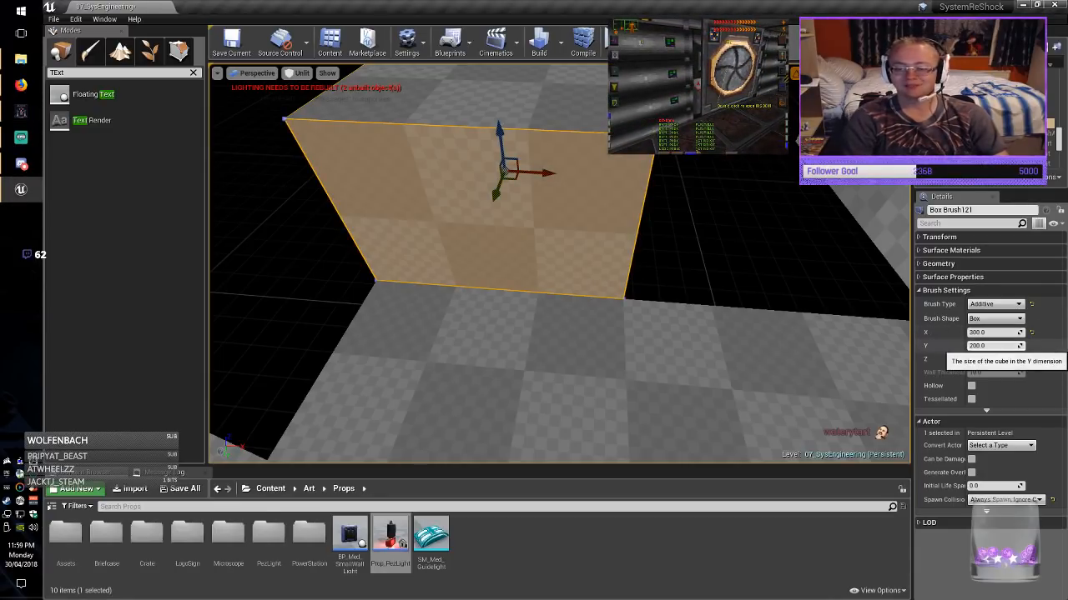
Set the duplicated wall brush's X size to 1400 and slide it along its length to meet the floor's edge.
text(1400)
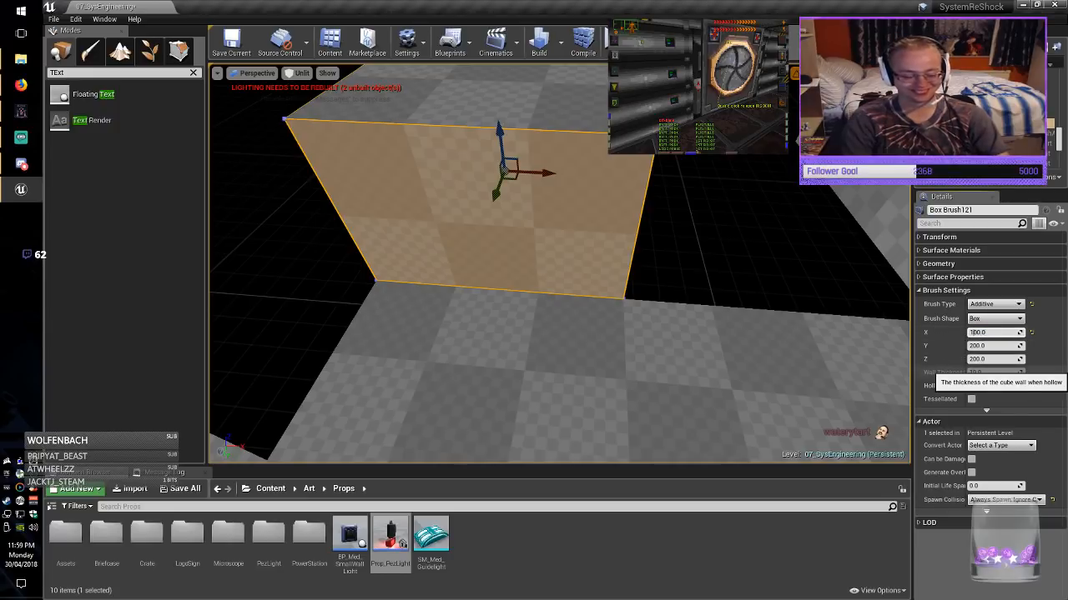
key(Return)
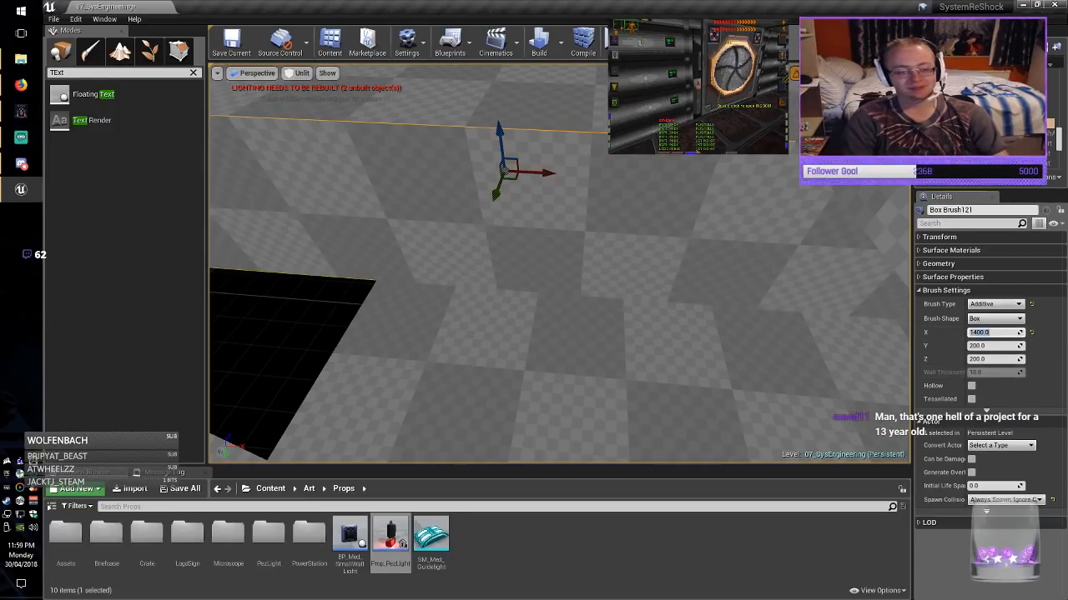
drag(540, 174, 1036, 206)
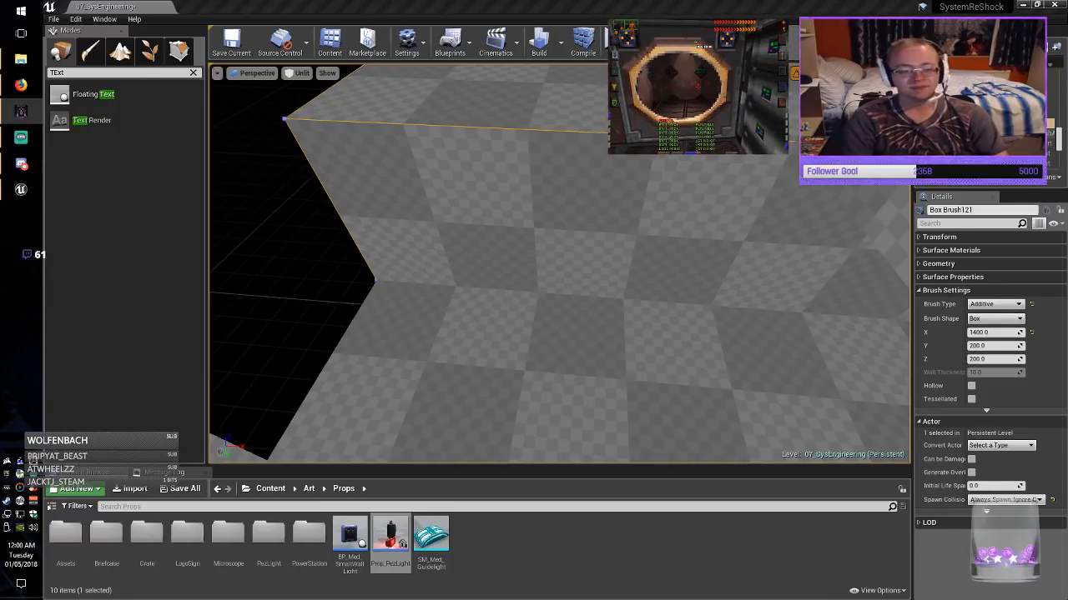
Lengthen the duplicated wall brush to 1500 in X, slide its end back in line with the floor, and deselect it.
mouse_move(534, 275)
right_down()
mouse_move(492, 292)
mouse_move(480, 258)
right_up()
click(584, 242)
mouse_move(584, 242)
right_down()
mouse_move(560, 236)
mouse_move(602, 227)
right_up()
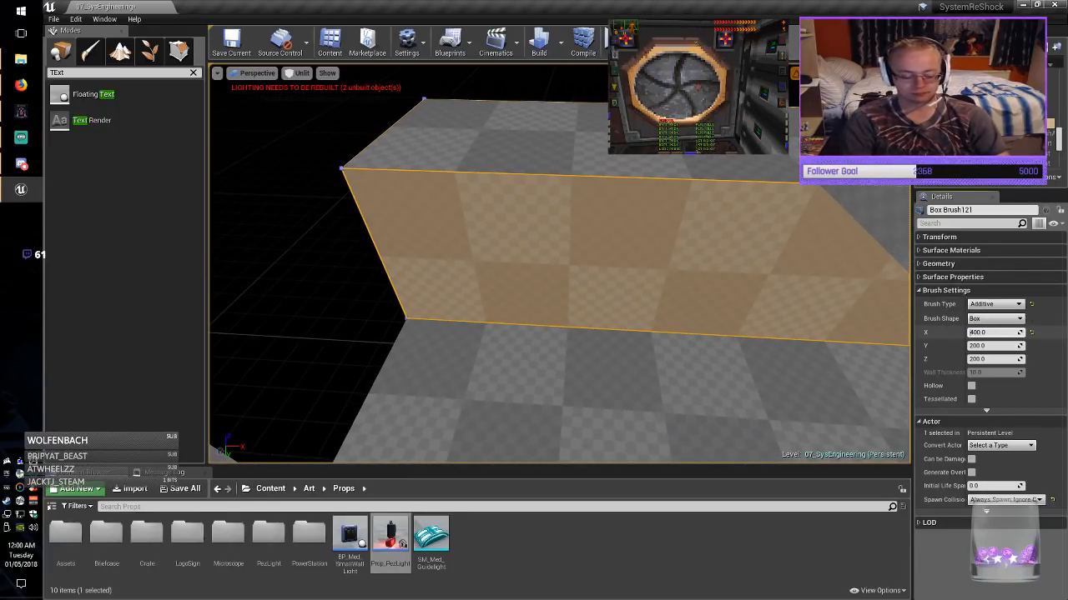
text(5)
key(Return)
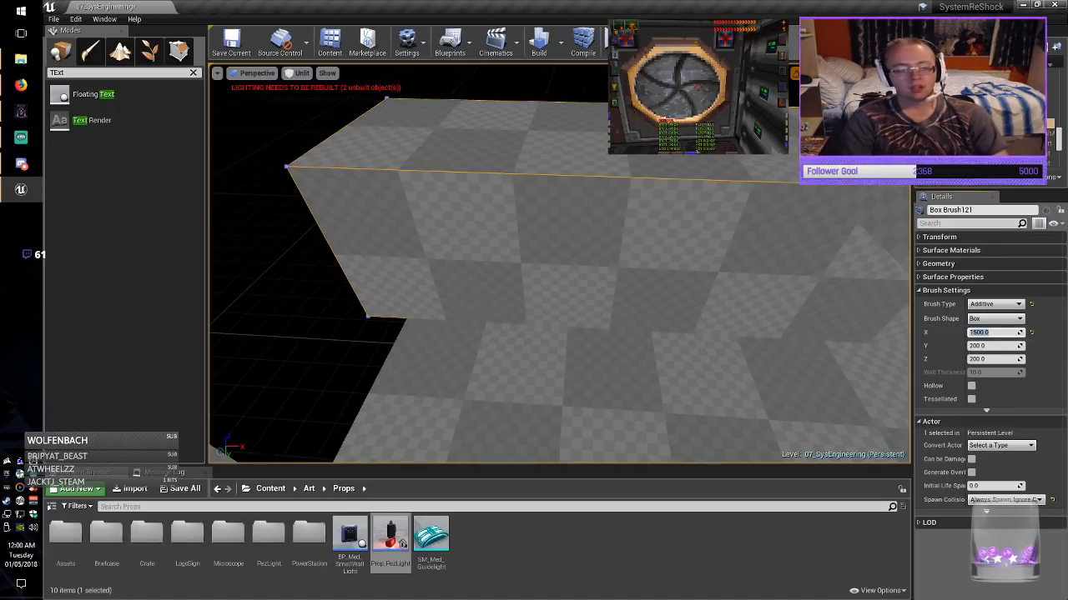
mouse_move(751, 325)
right_down()
mouse_move(842, 317)
mouse_move(834, 342)
mouse_move(725, 342)
mouse_move(868, 359)
right_up()
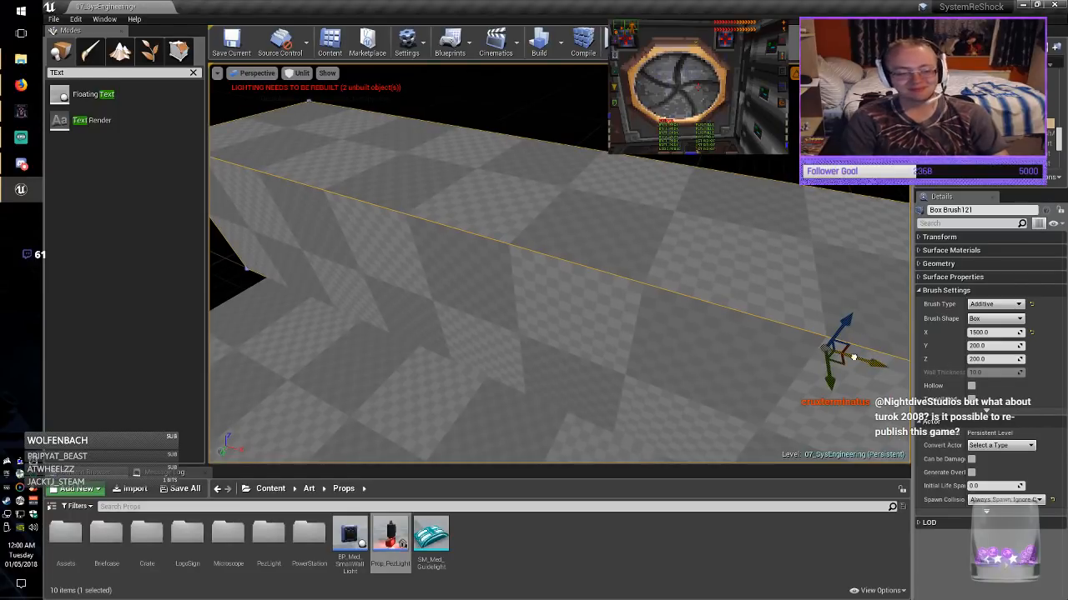
mouse_move(852, 357)
right_down()
mouse_move(776, 344)
mouse_move(788, 346)
right_up()
key(Escape)
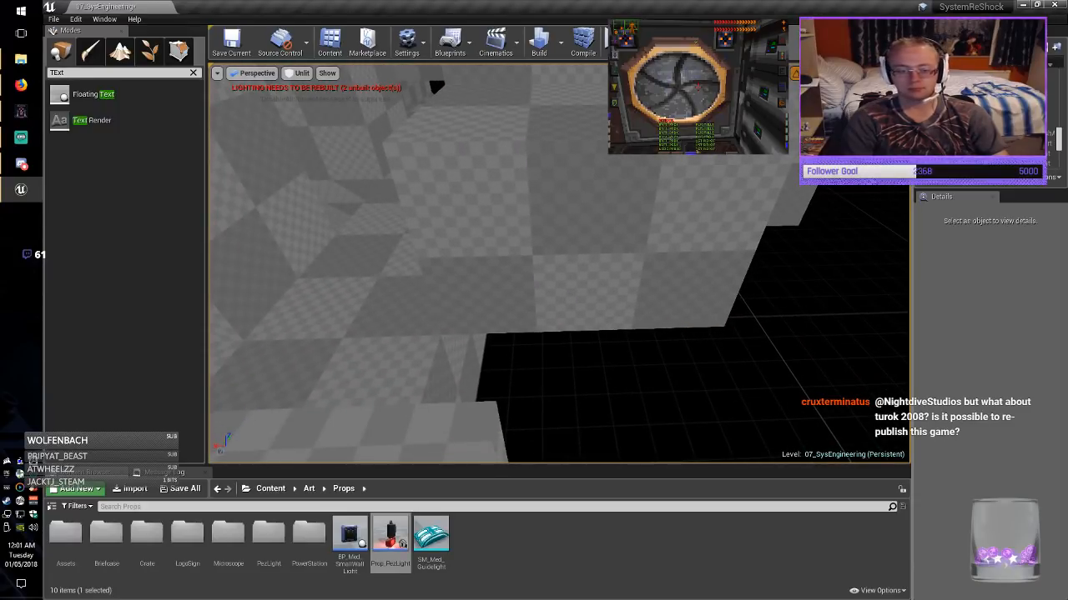
Duplicate the 100 × 200 × 100 floor brush into the open gap beside the corridor floor.
click(435, 86)
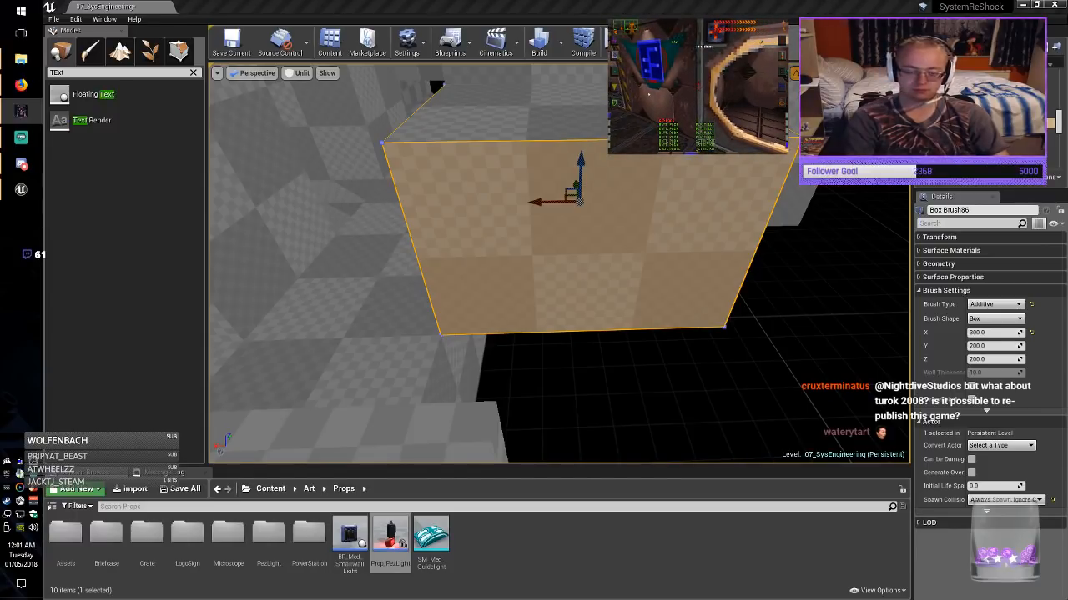
key(Delete)
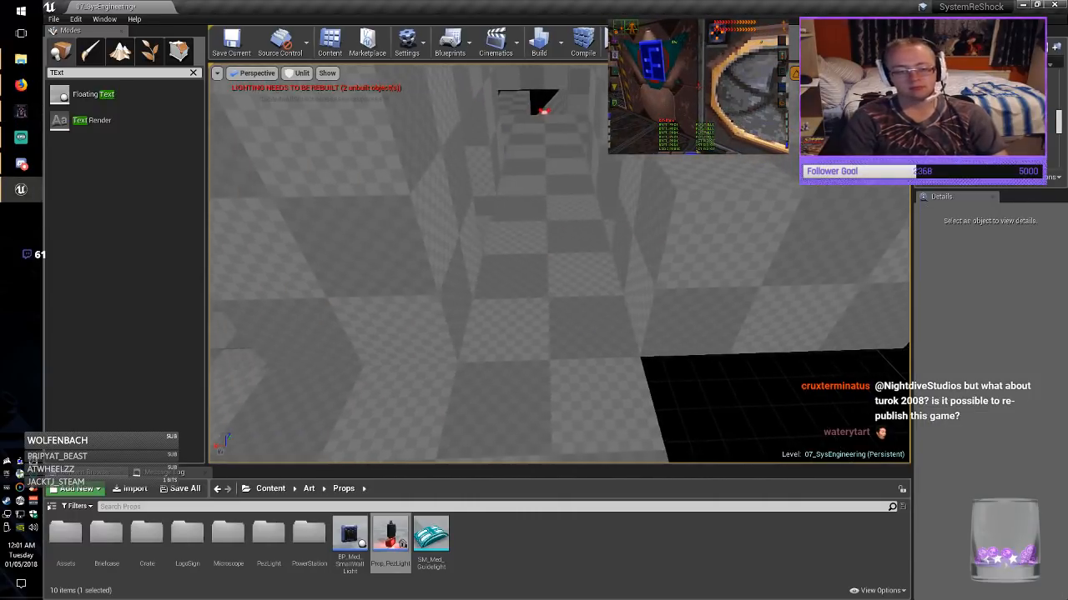
right_drag(559, 275, 667, 292)
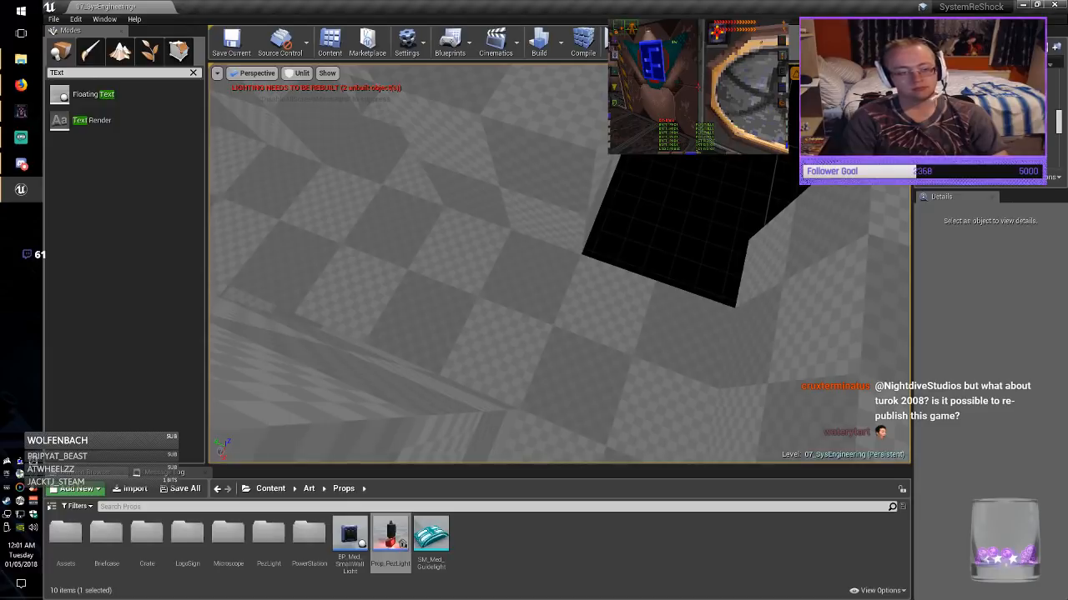
click(399, 192)
alt+drag(387, 170, 633, 243)
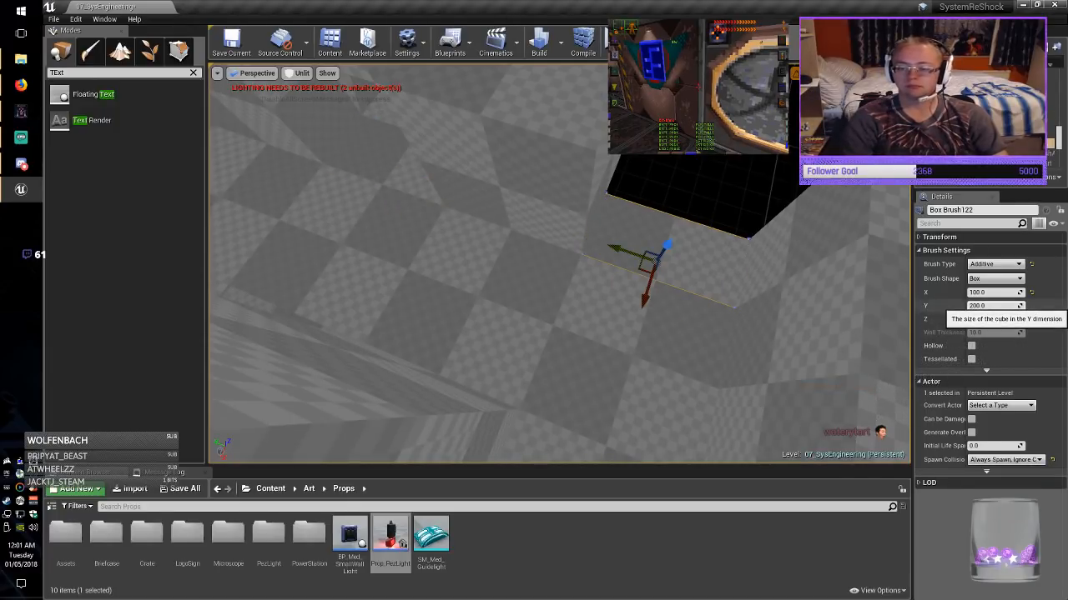
Set the new floor brush's X size to 300, slide it outward from the corridor to cover the gap, and deselect it.
click(973, 293)
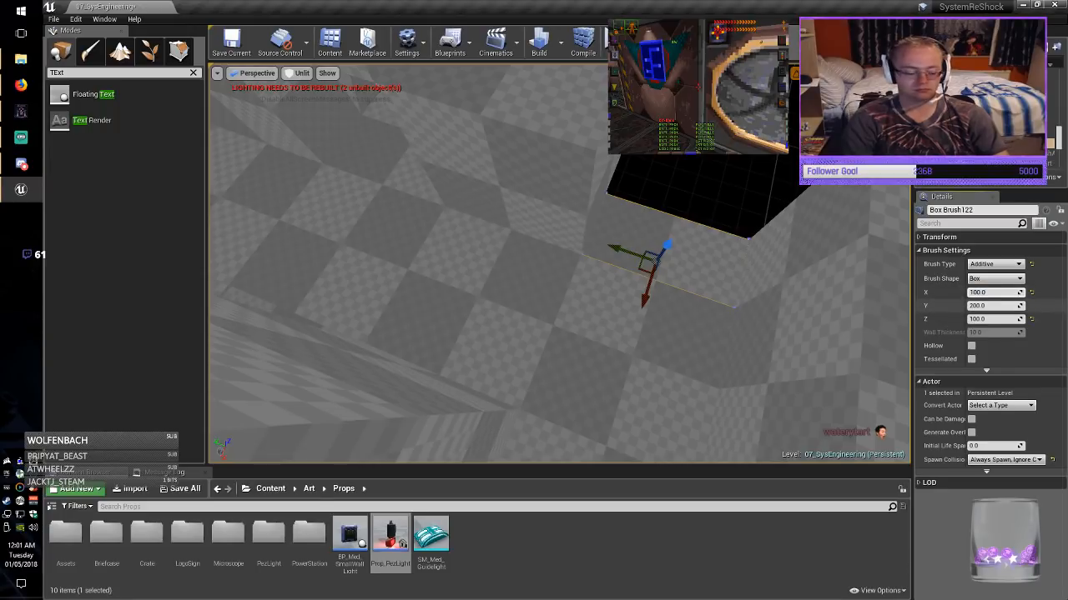
key(BackSpace)
text(3)
key(Return)
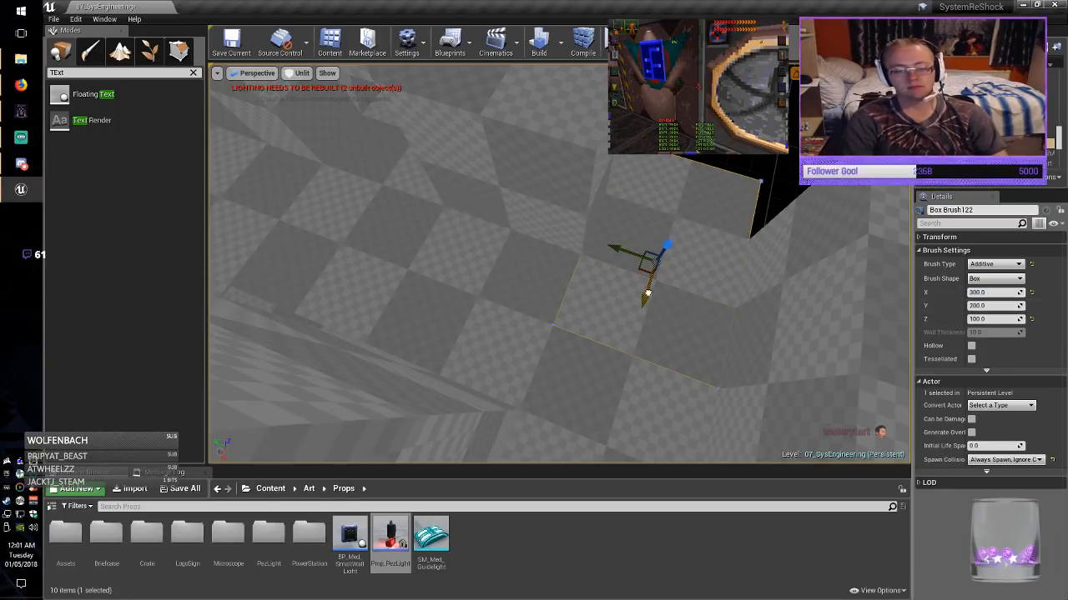
drag(644, 295, 659, 240)
key(Escape)
Apply planar surface alignment to all of the level's geometry, clear the selection, and save the level.
right_drag(634, 267, 492, 230)
key(ctrl+a)
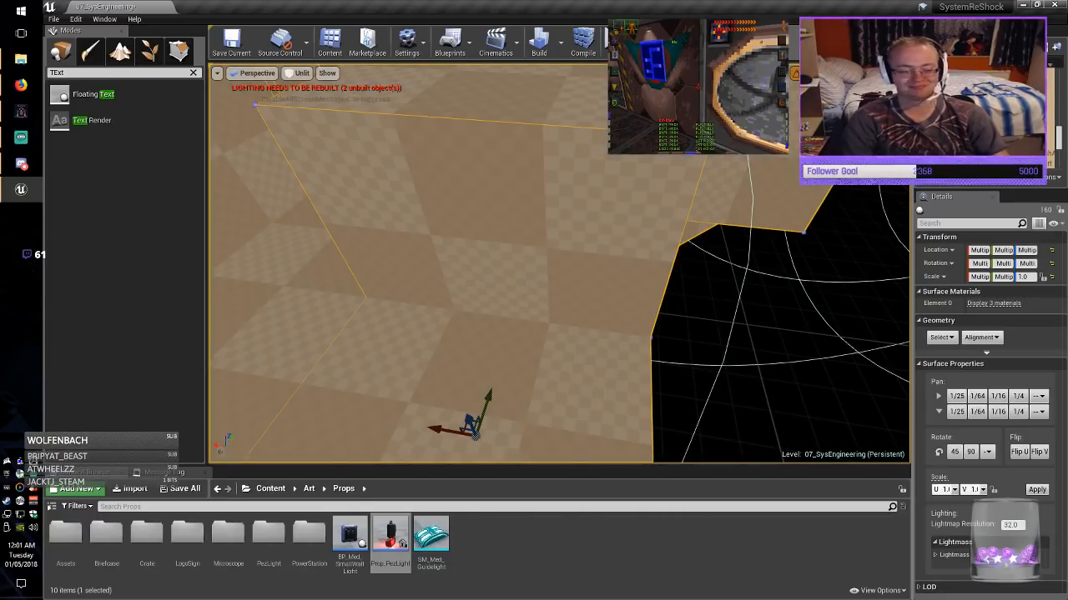
click(981, 338)
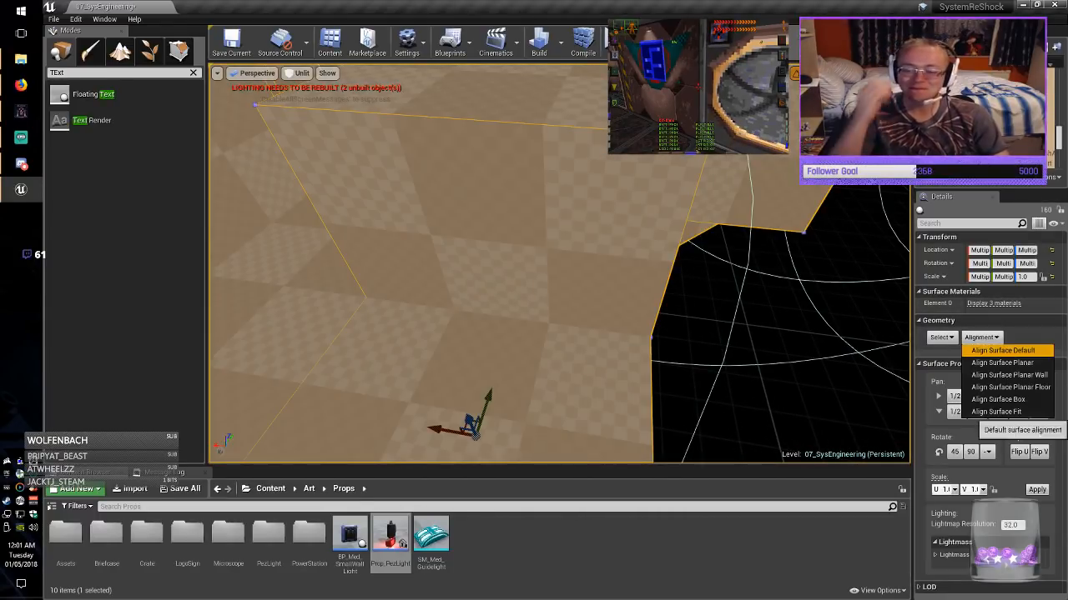
click(1001, 365)
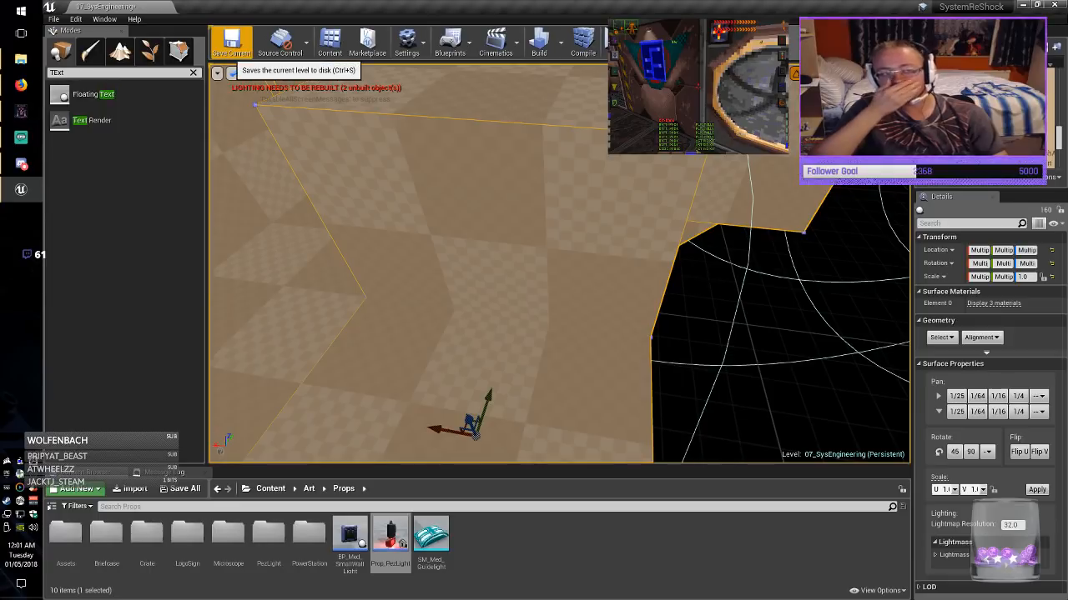
click(231, 41)
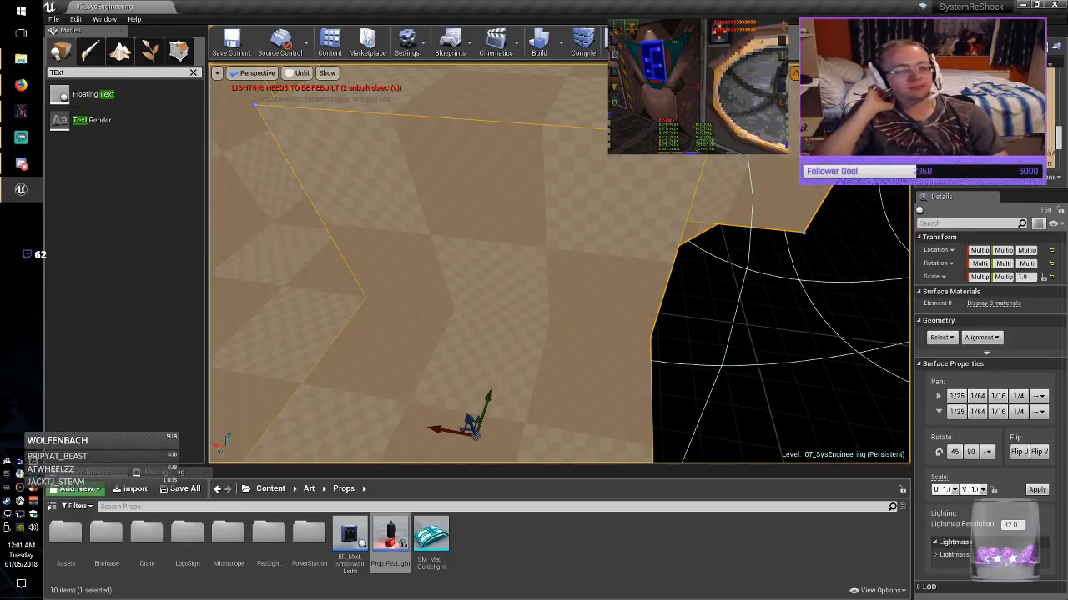
key(Escape)
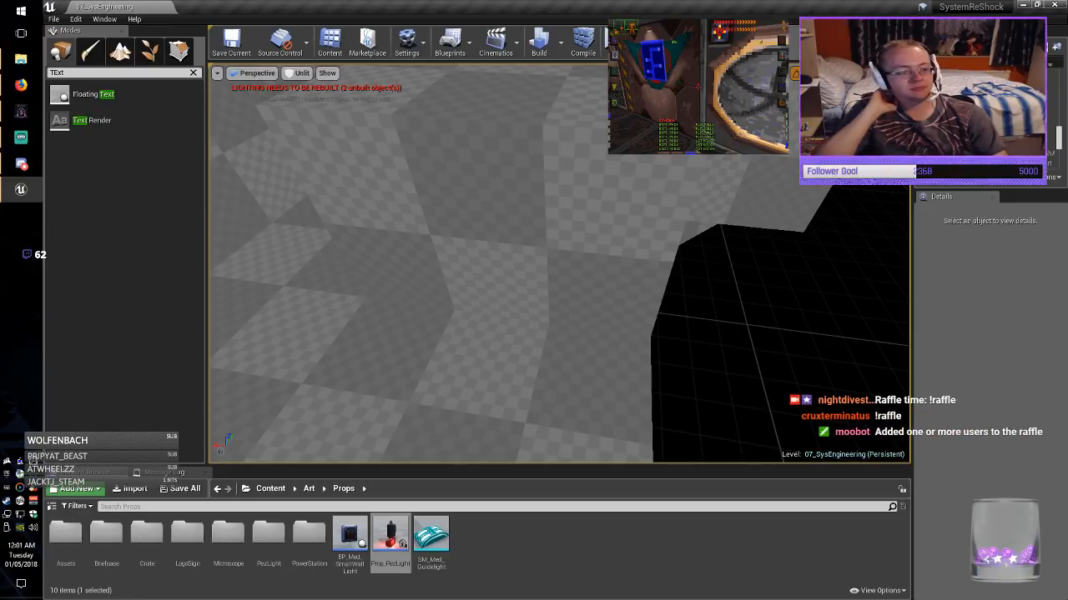
click(231, 42)
Duplicate the 1500 × 200 × 200 wall brush further along the same corridor edge.
right_drag(501, 251, 242, 204)
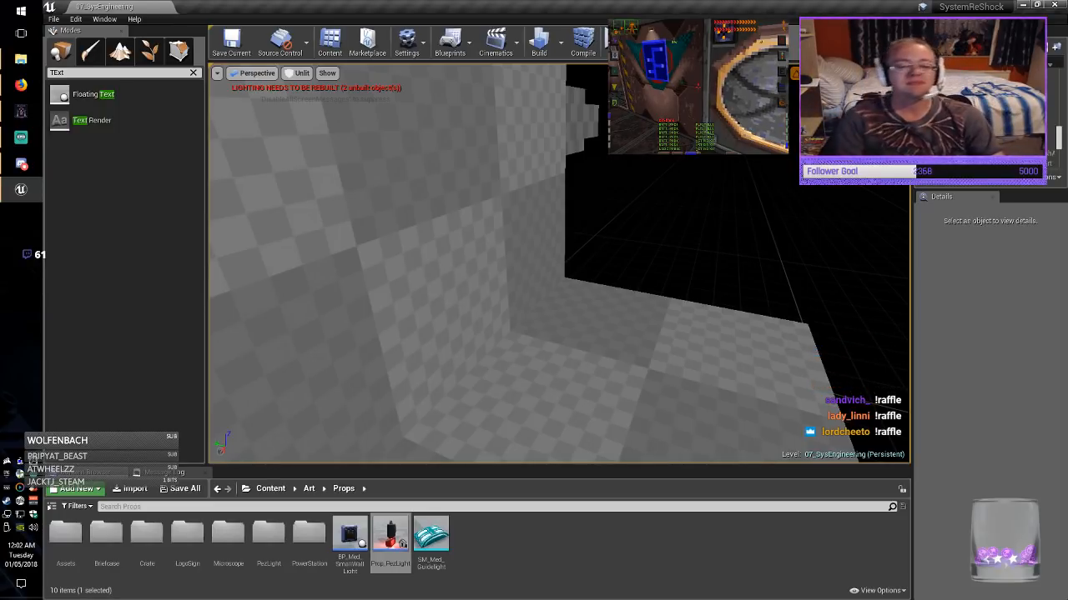
right_drag(559, 264, 613, 263)
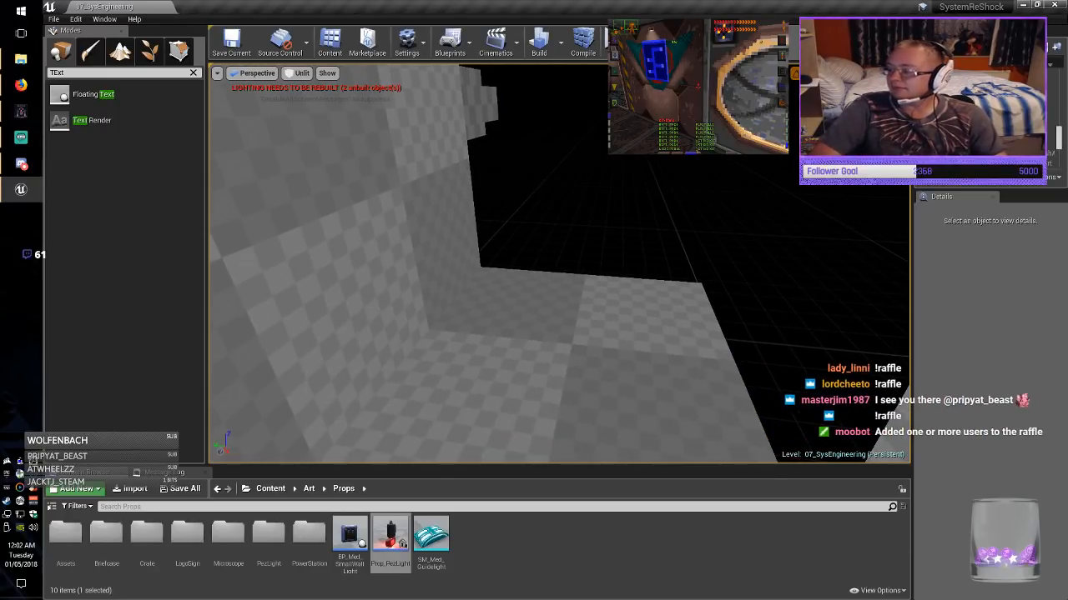
right_drag(559, 264, 479, 276)
key(s)
key(w)
key(d)
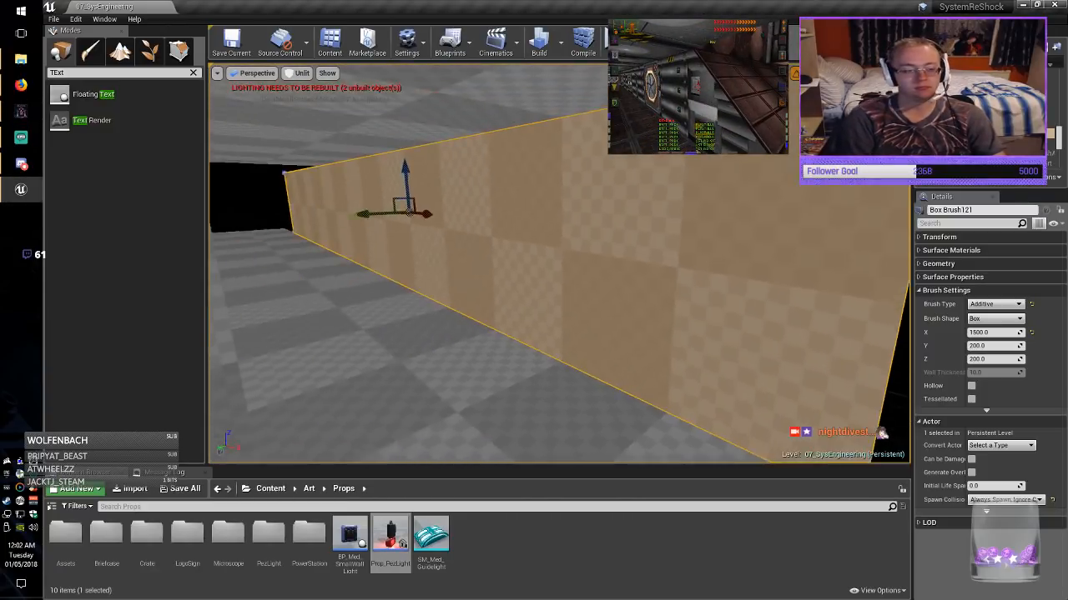
mouse_move(517, 267)
right_down()
mouse_move(642, 284)
mouse_move(659, 308)
mouse_move(508, 288)
right_up()
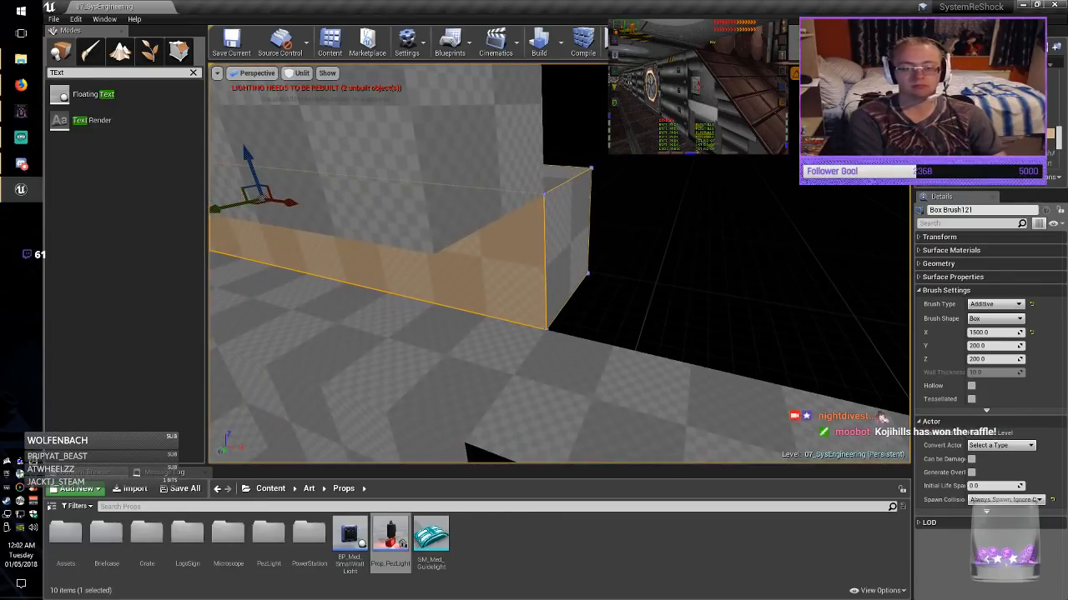
drag(300, 202, 786, 309)
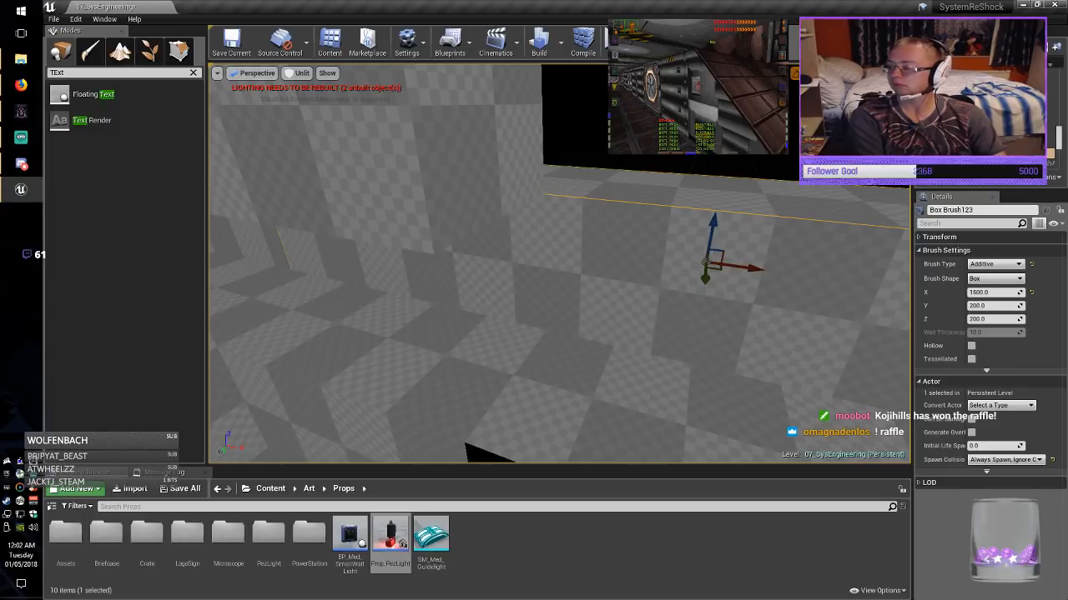
right_drag(785, 309, 859, 325)
Set the duplicated wall brush's X size to 200 and slide it along the corridor edge, leaving an opening beside the long wall.
click(972, 293)
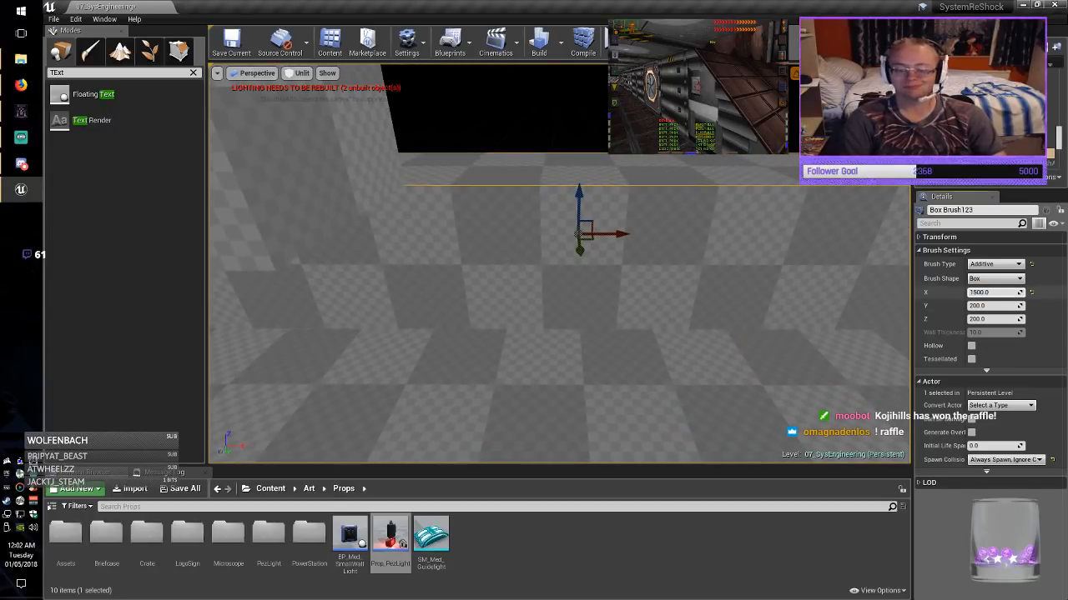
key(BackSpace)
text(2)
key(Return)
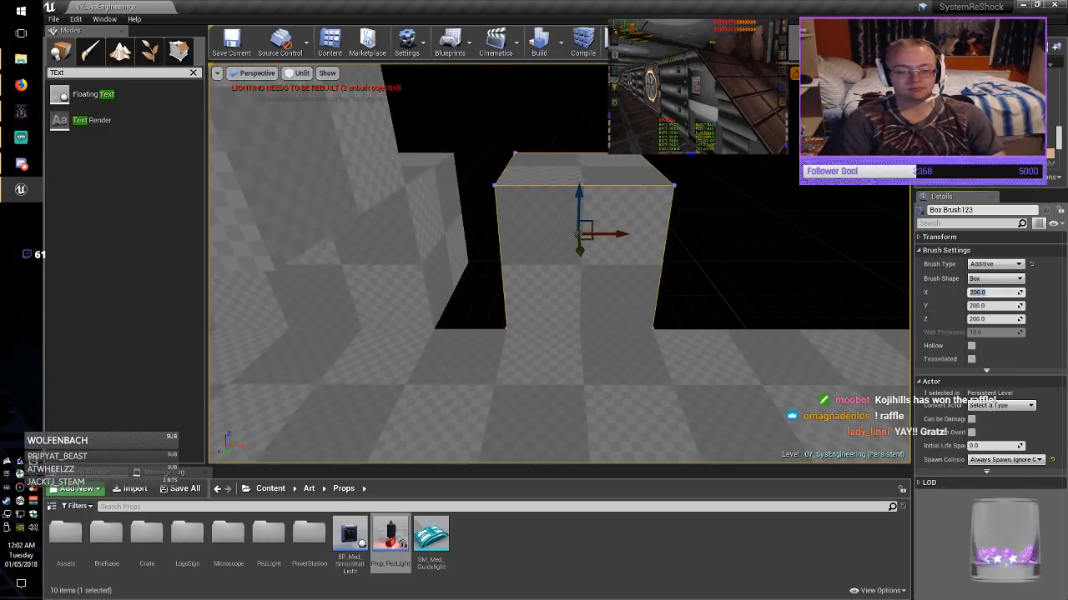
drag(709, 229, 696, 227)
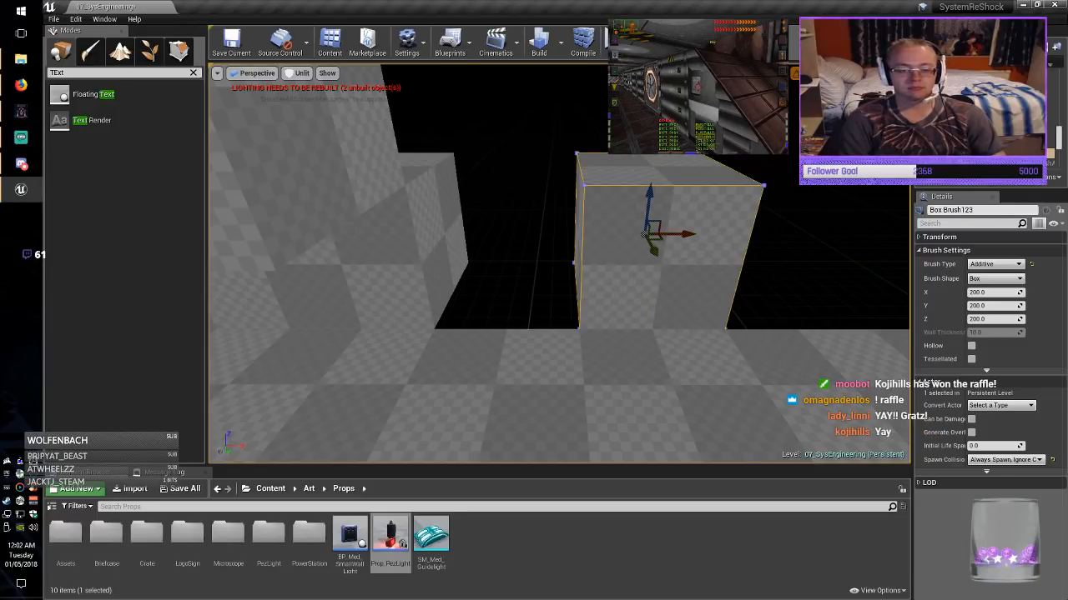
Duplicate the 200-unit cube twice along the corridor edge, one copy directly beside it and the other beyond an opening.
mouse_move(696, 227)
right_down()
mouse_move(734, 225)
mouse_move(708, 221)
right_up()
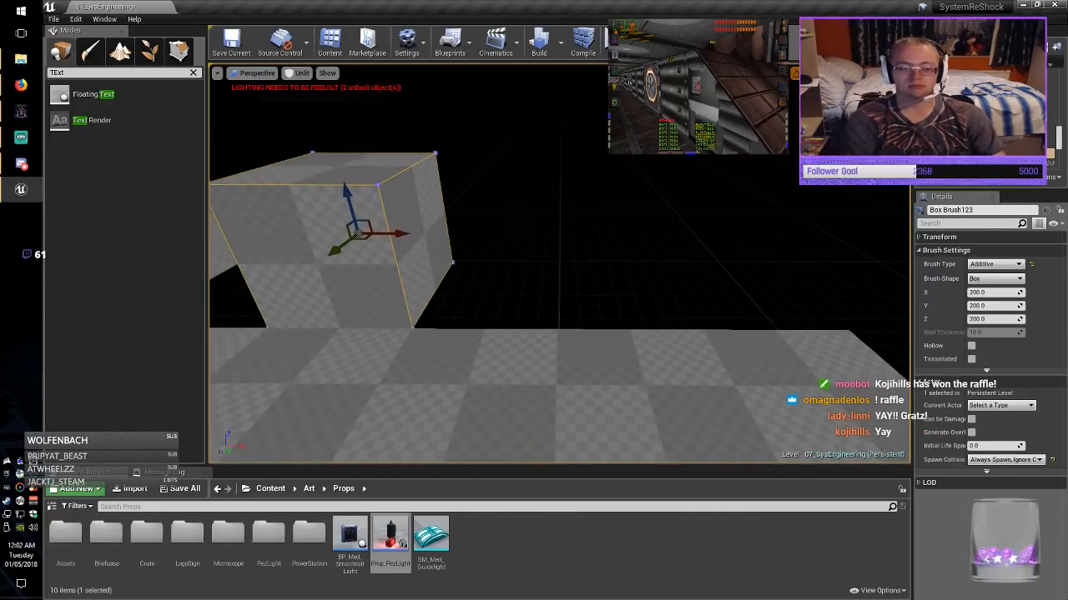
mouse_move(388, 235)
alt+mouse_down()
mouse_move(548, 256)
mouse_move(774, 240)
alt+mouse_up()
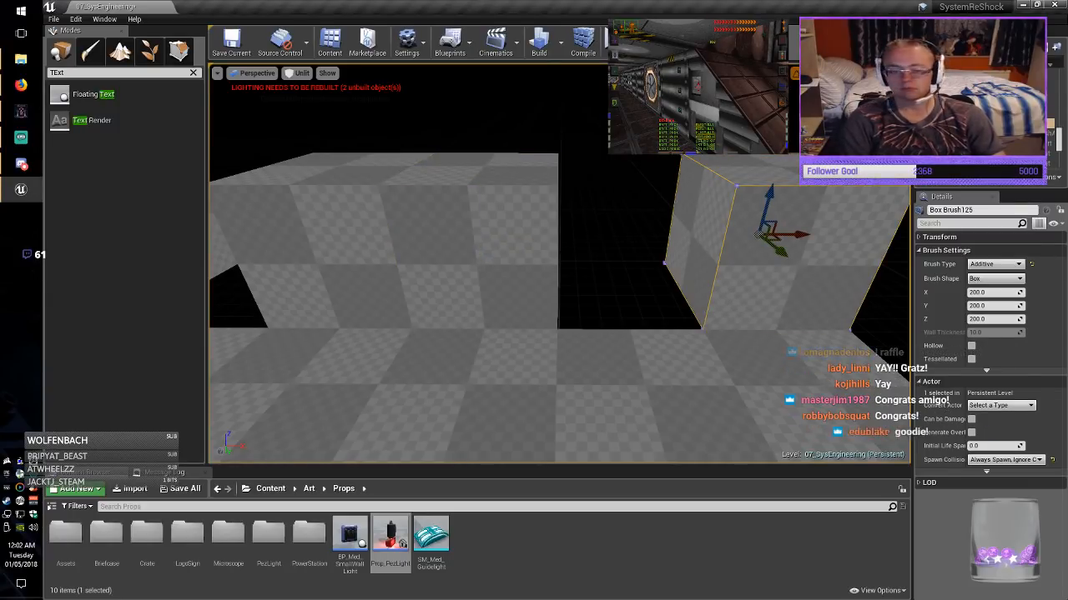
right_drag(763, 246, 626, 275)
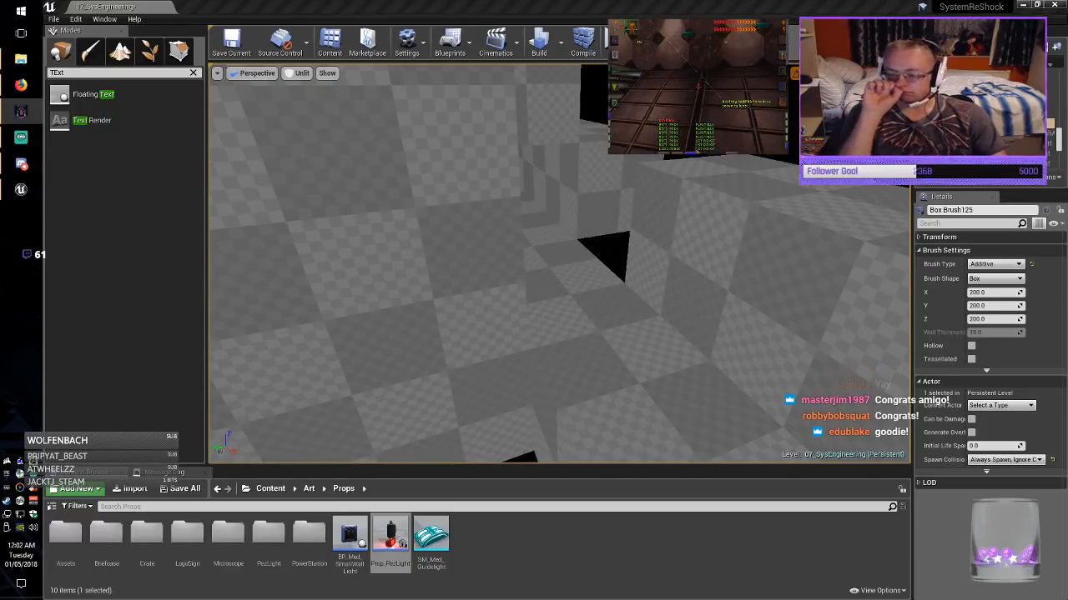
mouse_move(560, 264)
right_down()
mouse_move(634, 292)
mouse_move(601, 308)
mouse_move(621, 300)
right_up()
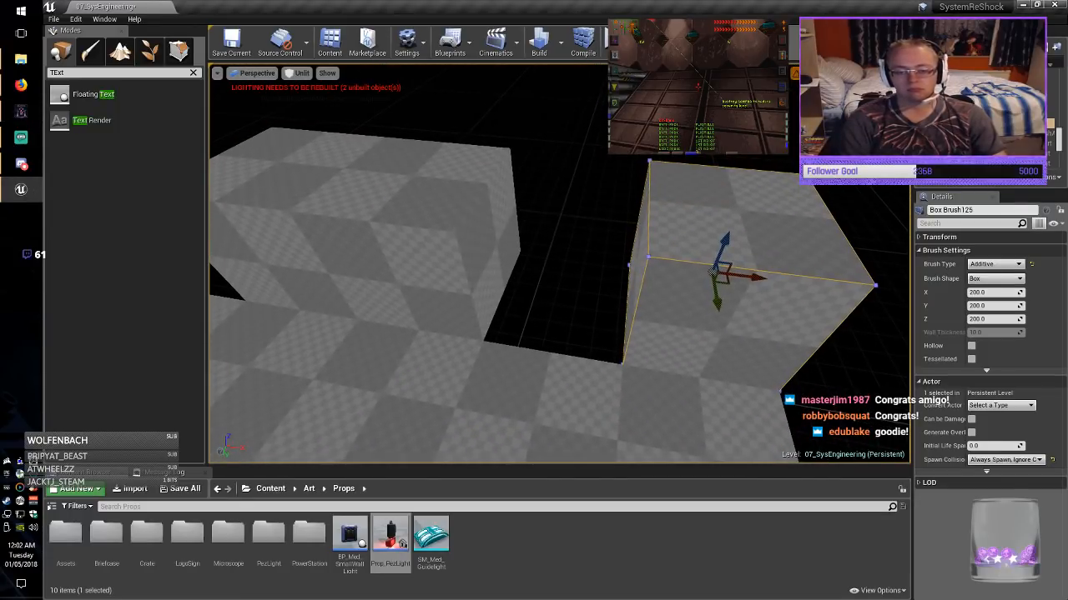
Set the last cube copy's Y size to 600 and slide it outward until its end meets the corridor floor's edge.
click(976, 305)
key(Delete)
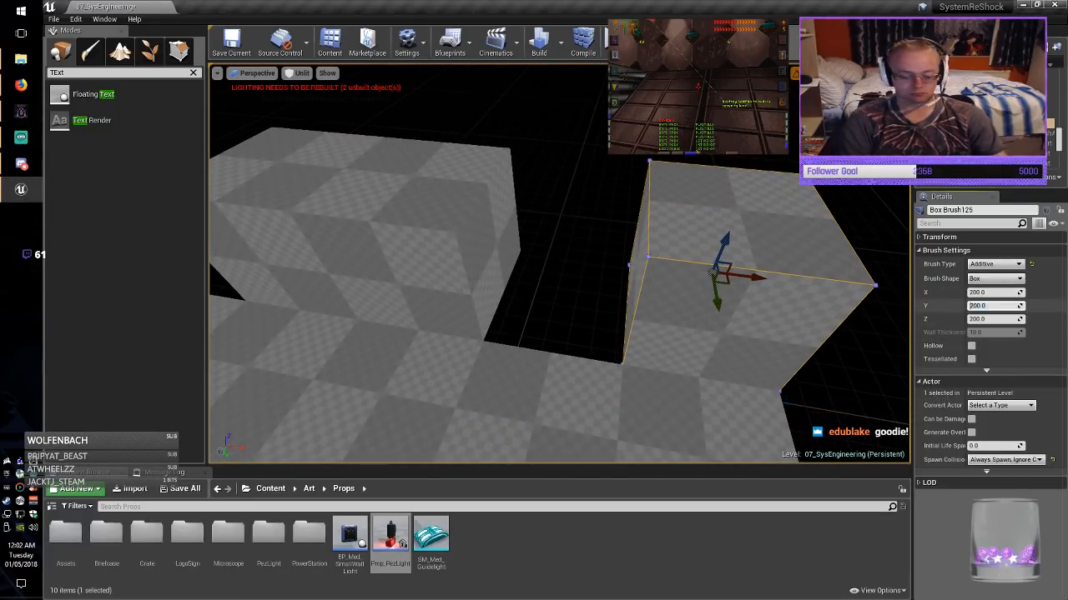
text(6)
key(Return)
right_drag(584, 292, 738, 304)
drag(581, 231, 487, 182)
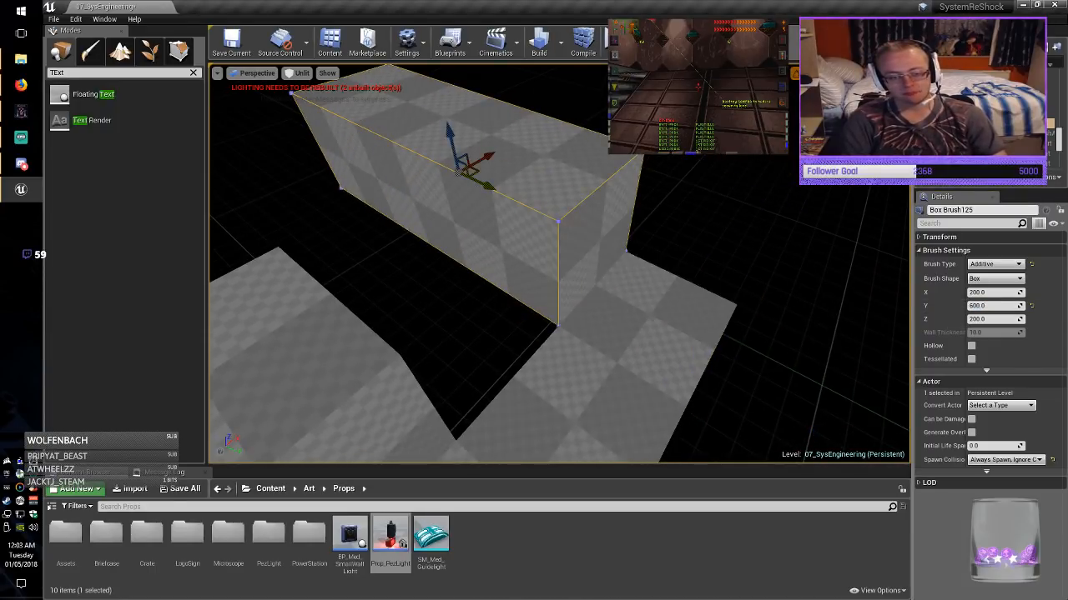
Delete the 200-unit cube standing on the other side of the opening from the 600-long wall brush.
right_drag(487, 182, 309, 179)
key(Escape)
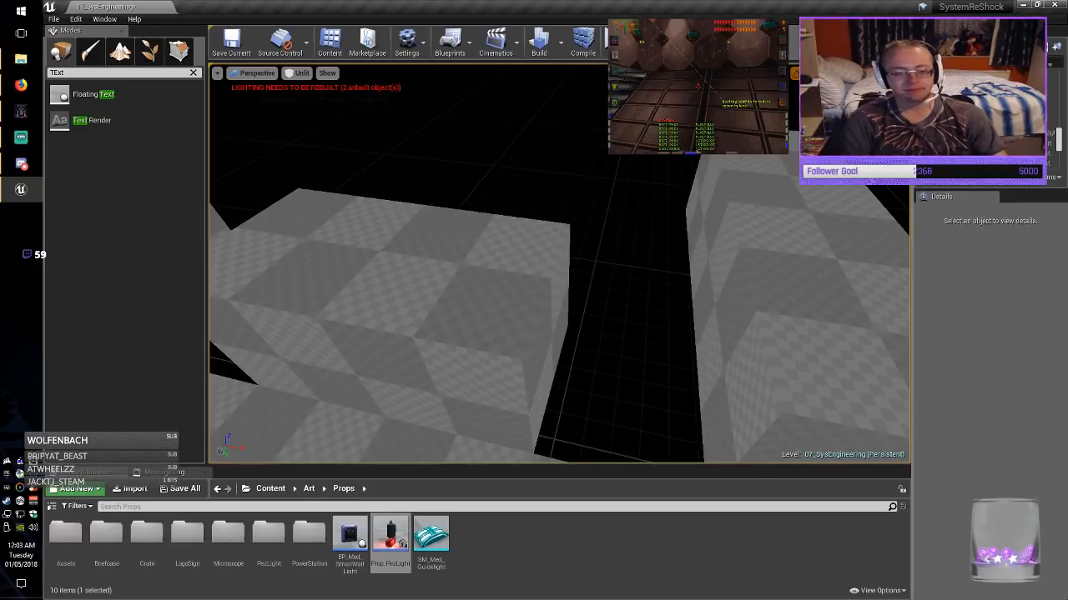
click(442, 267)
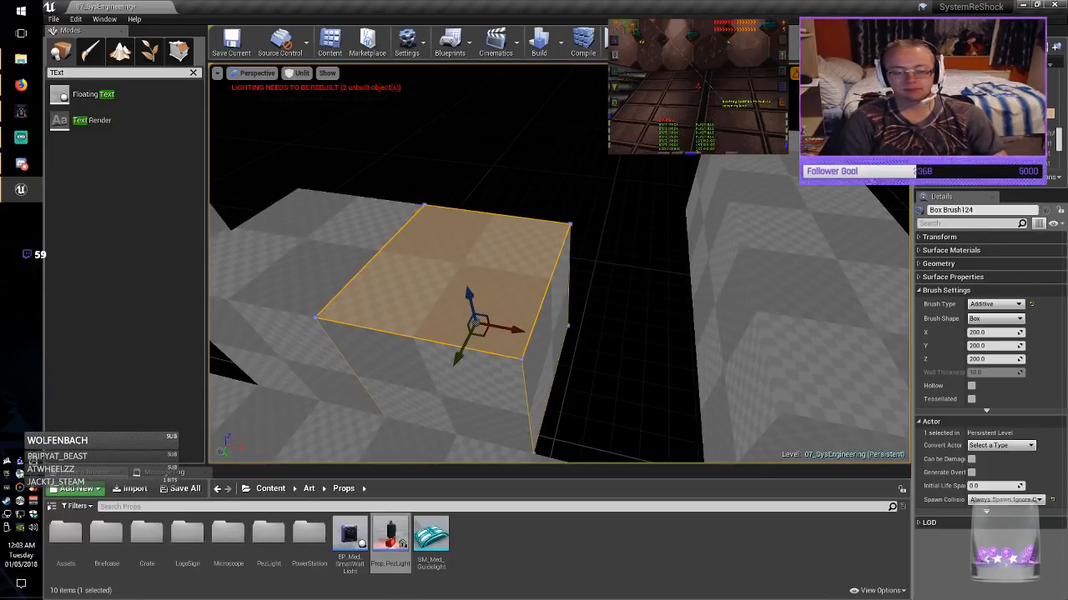
key(Delete)
In geometry editing, lower the 600-long wall brush's upper edge facing the opening to its base, forming a slope, and return to placement mode.
click(788, 250)
right_drag(788, 251, 876, 291)
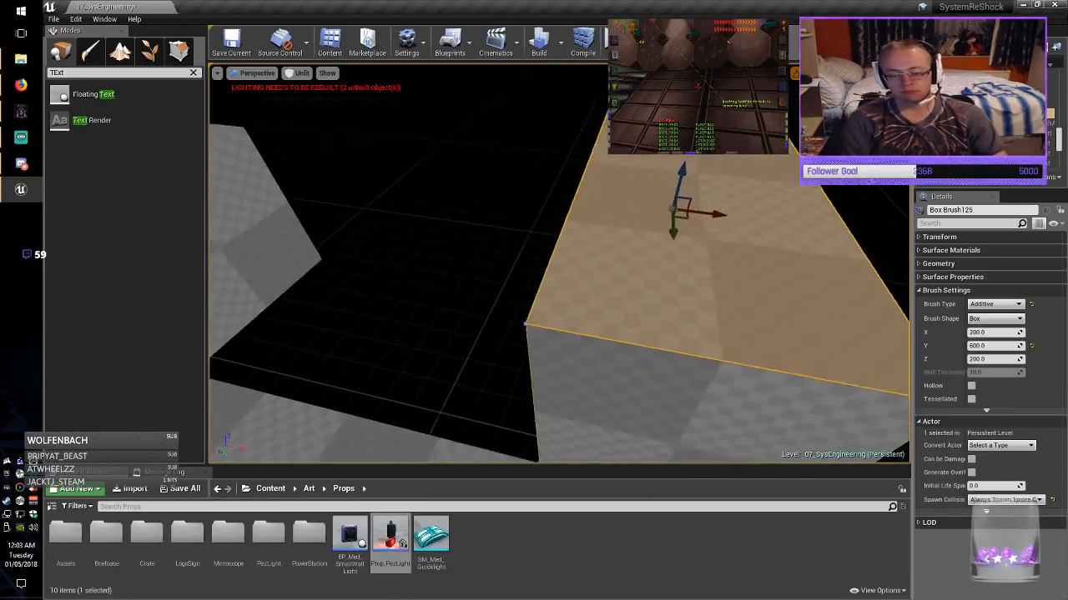
key(f)
key(shift+5)
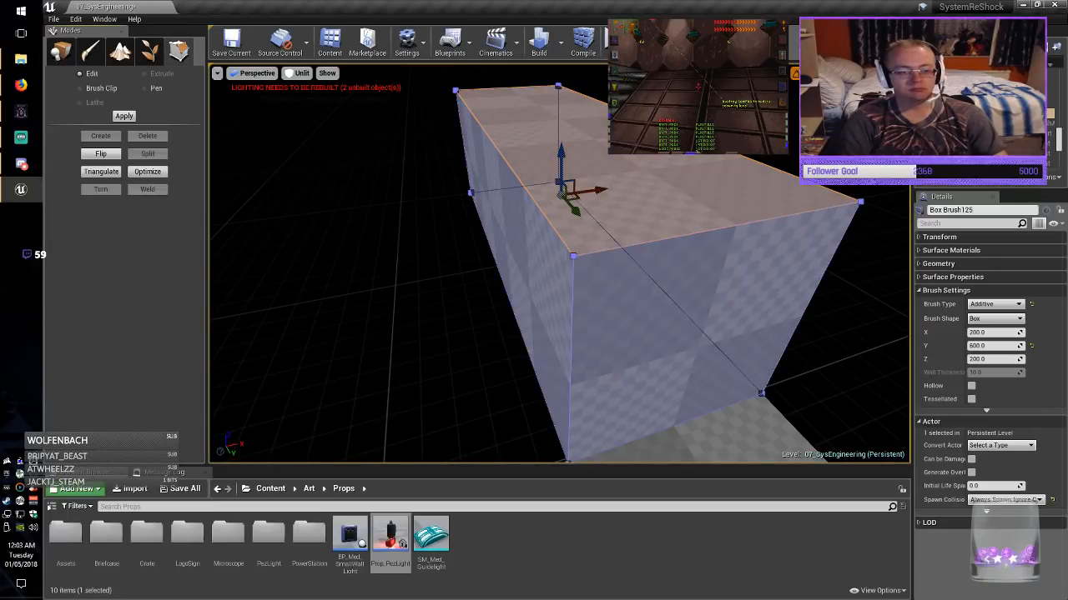
click(561, 118)
click(481, 125)
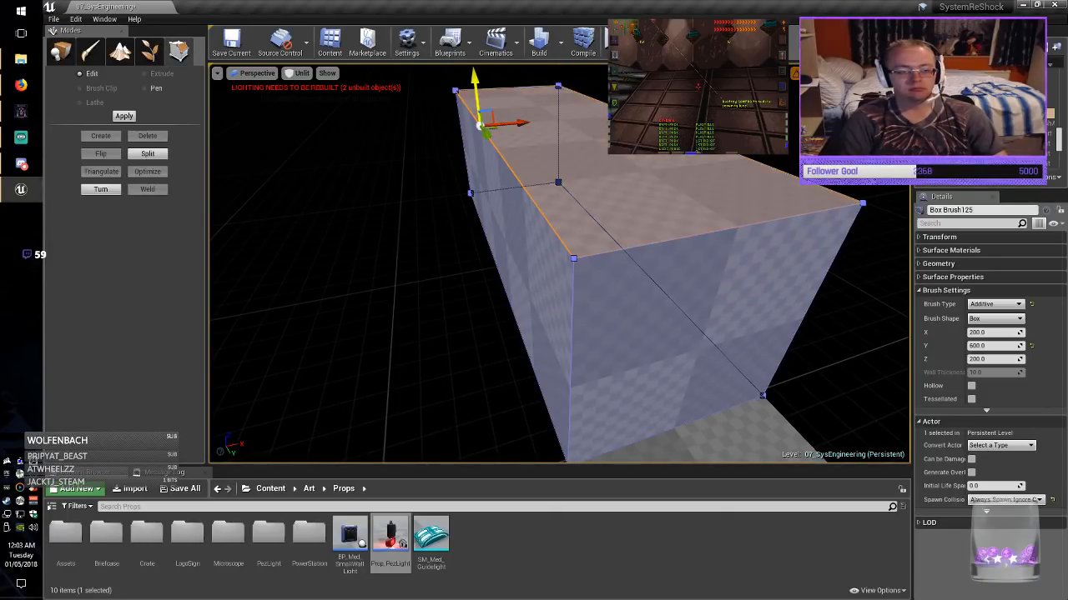
drag(473, 267, 473, 268)
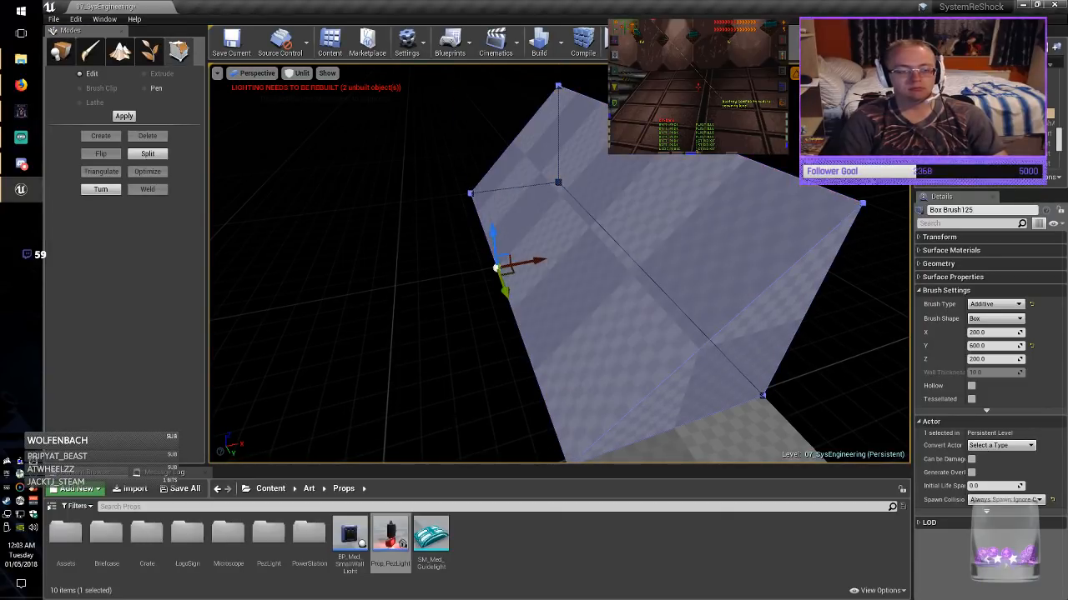
click(61, 52)
key(Escape)
Duplicate the sloped wall brush to the opposite side of the opening, mirrored so that both slopes face each other across a gap.
click(621, 267)
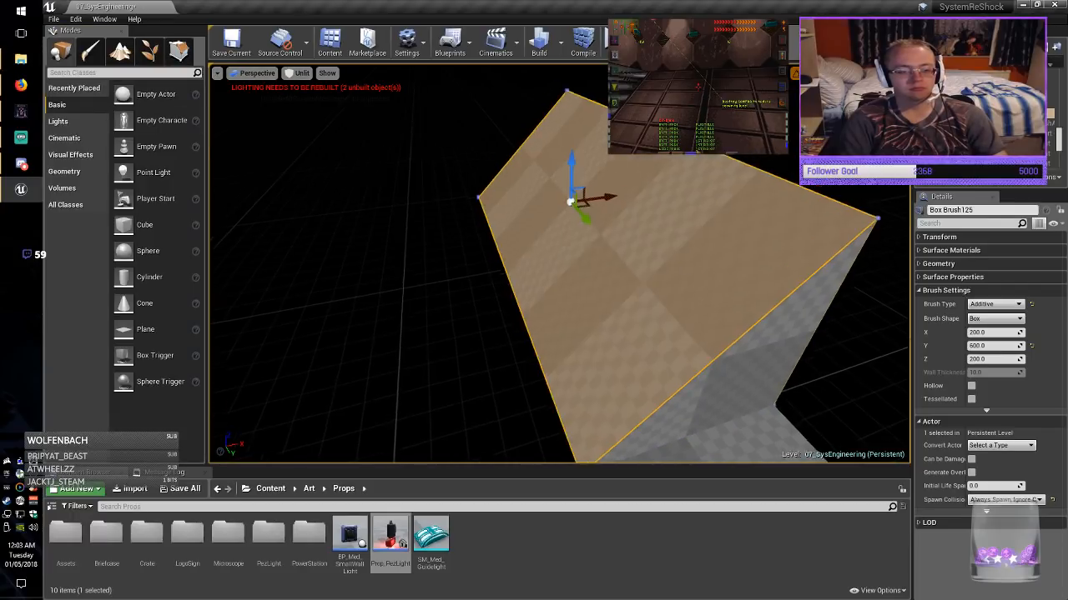
mouse_move(622, 267)
right_down()
mouse_move(576, 309)
mouse_move(572, 287)
mouse_move(574, 299)
right_up()
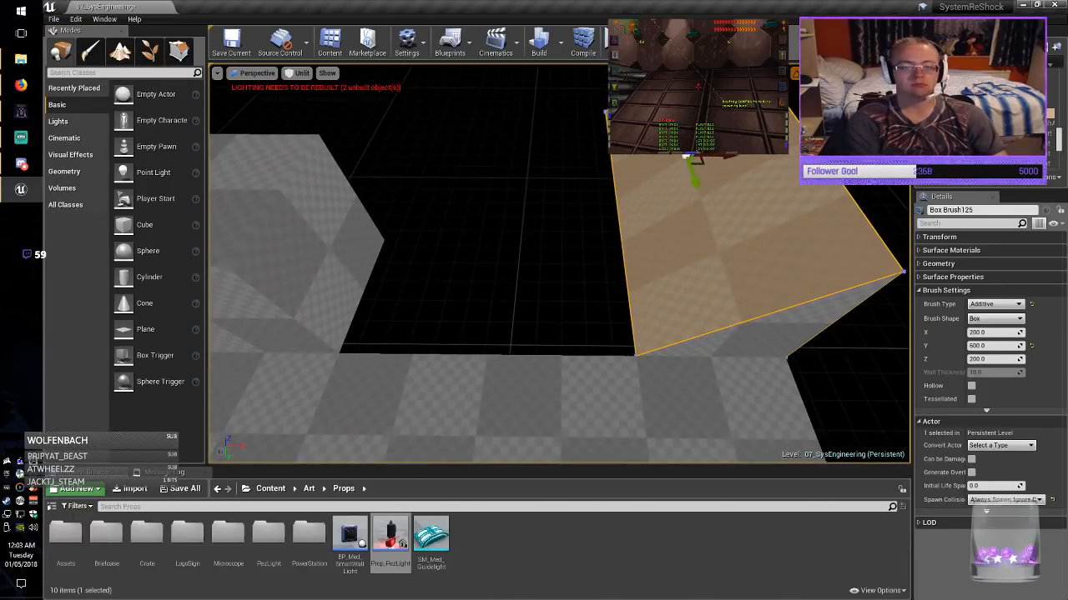
mouse_move(659, 185)
alt+mouse_down()
mouse_move(725, 189)
mouse_move(440, 155)
alt+mouse_up()
key(w)
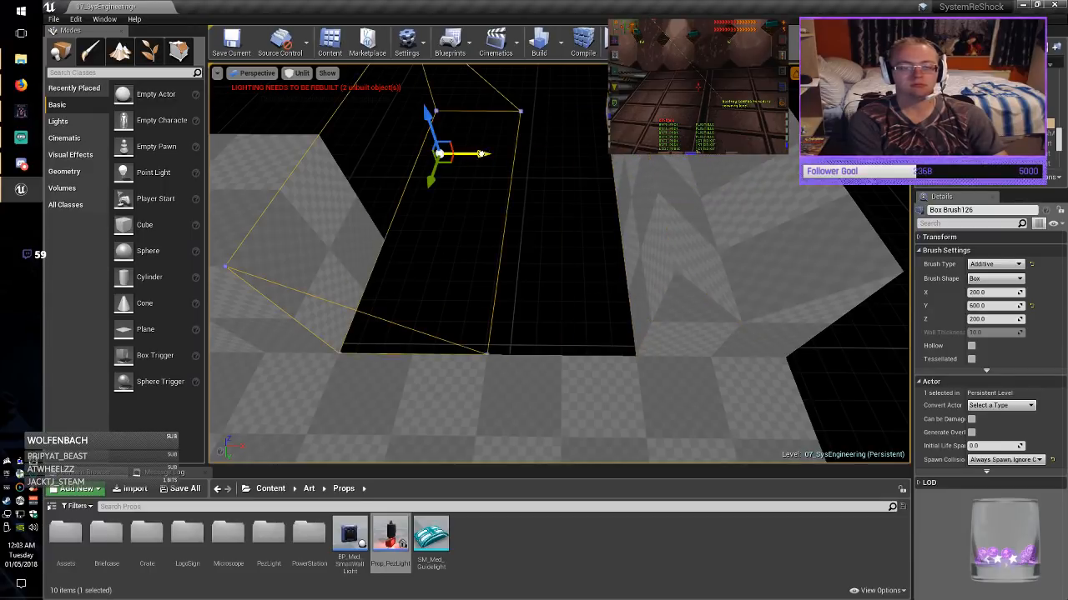
key(Escape)
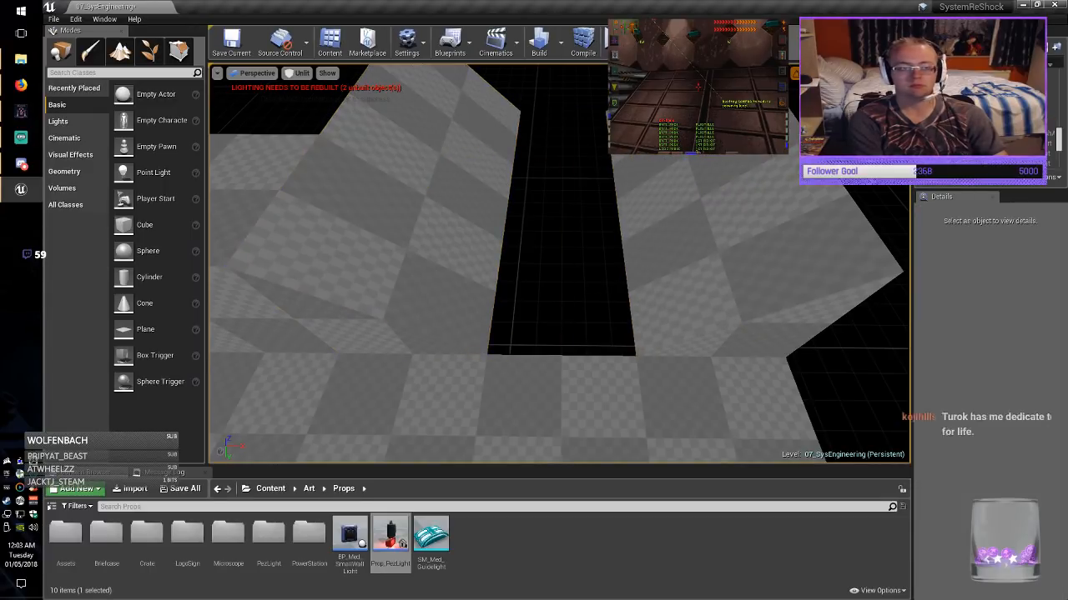
Duplicate a 200-unit cube into the gap between the sloped walls, set its Z size to 100 and lower it to floor level.
right_drag(409, 238, 379, 242)
click(380, 242)
alt+drag(434, 284, 730, 298)
right_drag(730, 298, 567, 194)
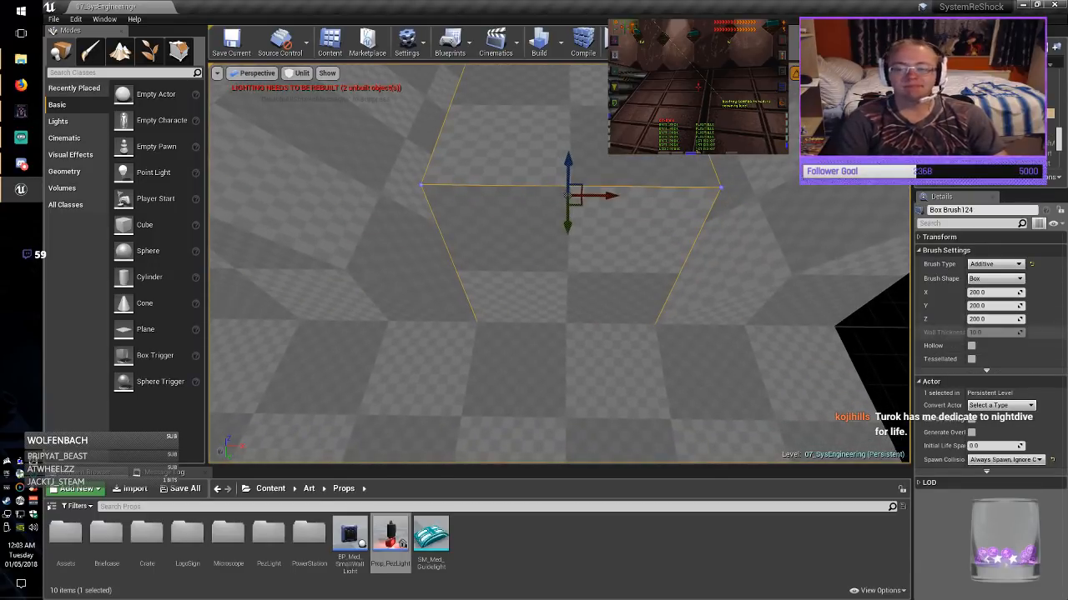
click(992, 318)
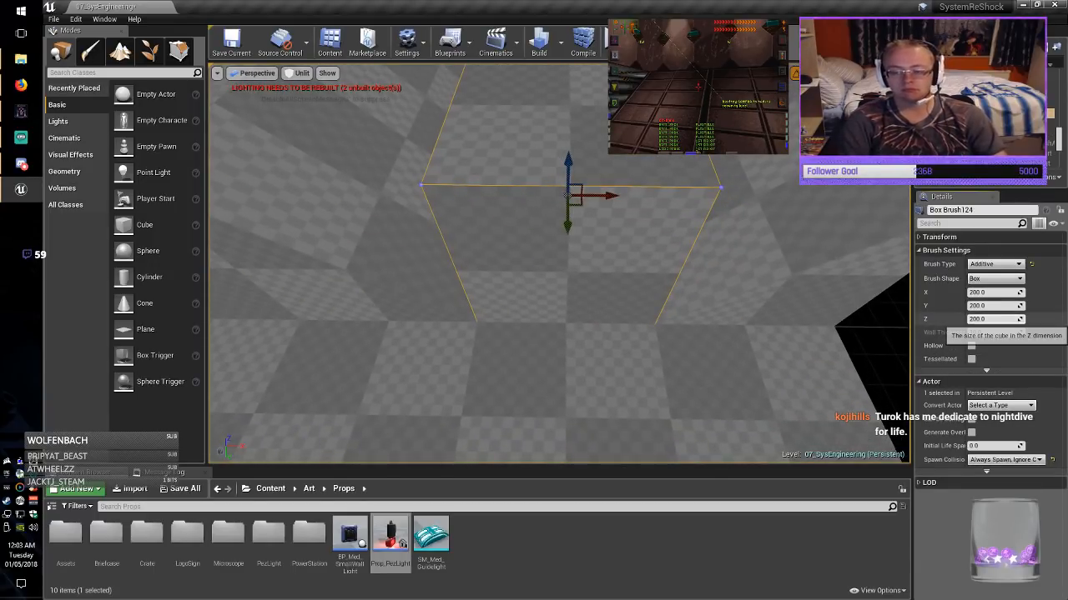
text(100)
key(Return)
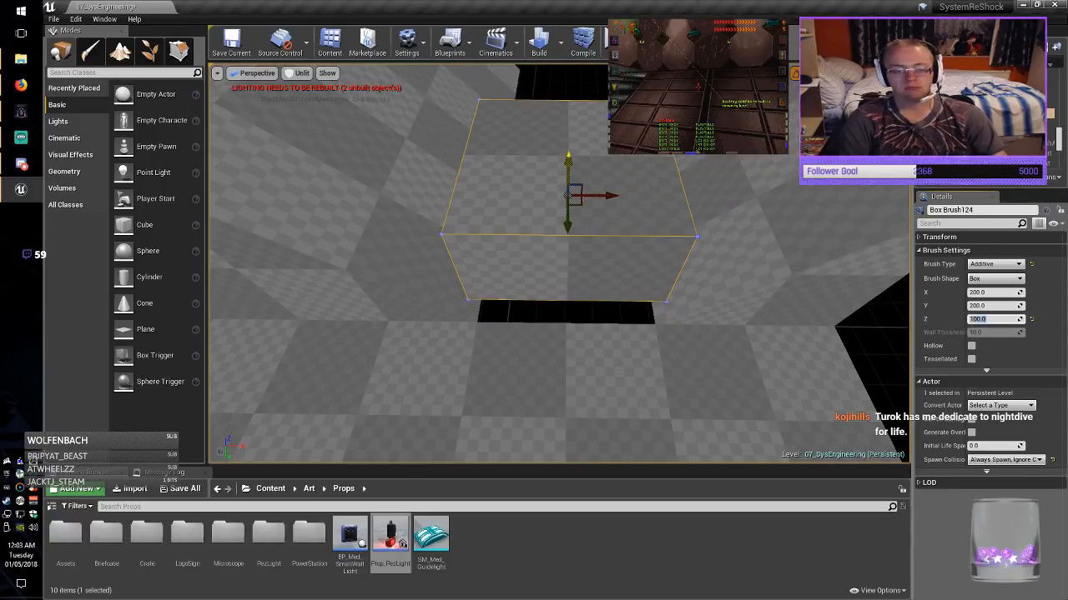
drag(569, 172, 569, 250)
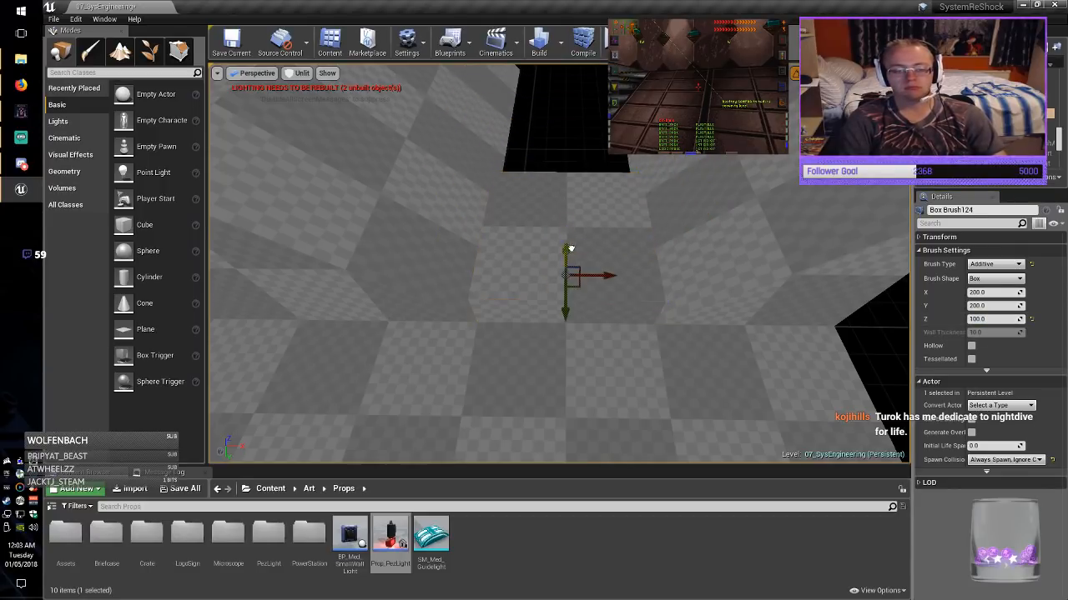
Set the floor brush's Y size to 600, slide it to fill the gap between the sloped walls, and save the level.
click(992, 305)
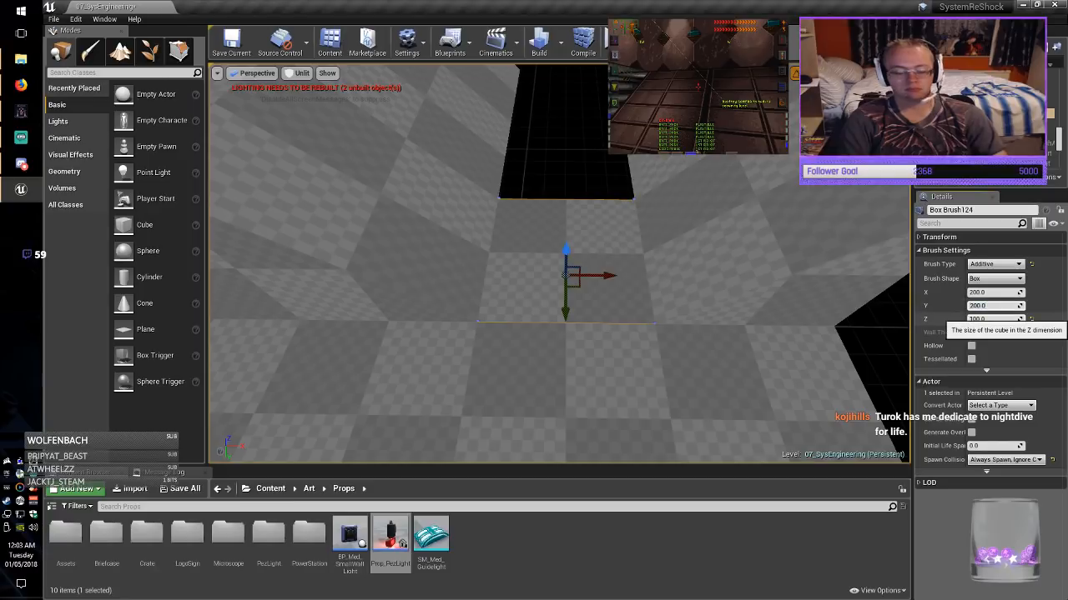
text(600)
key(Return)
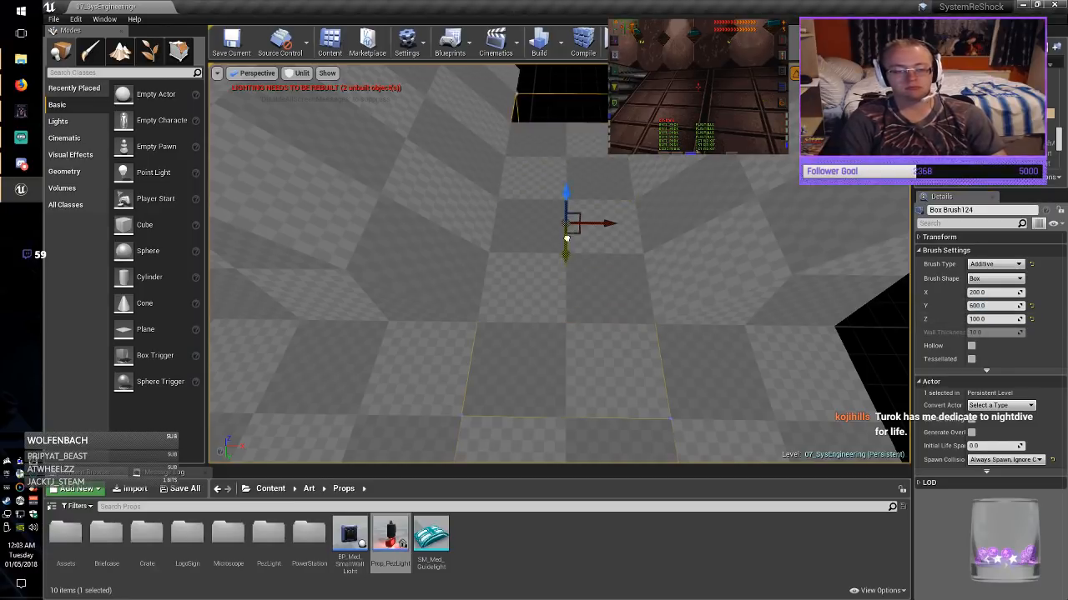
key(Escape)
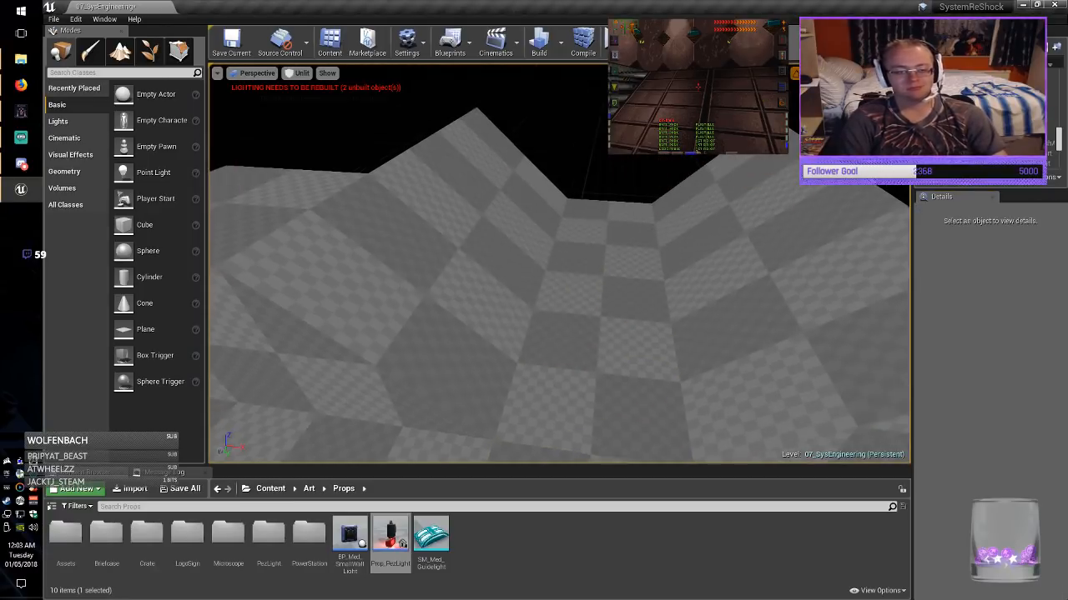
click(231, 41)
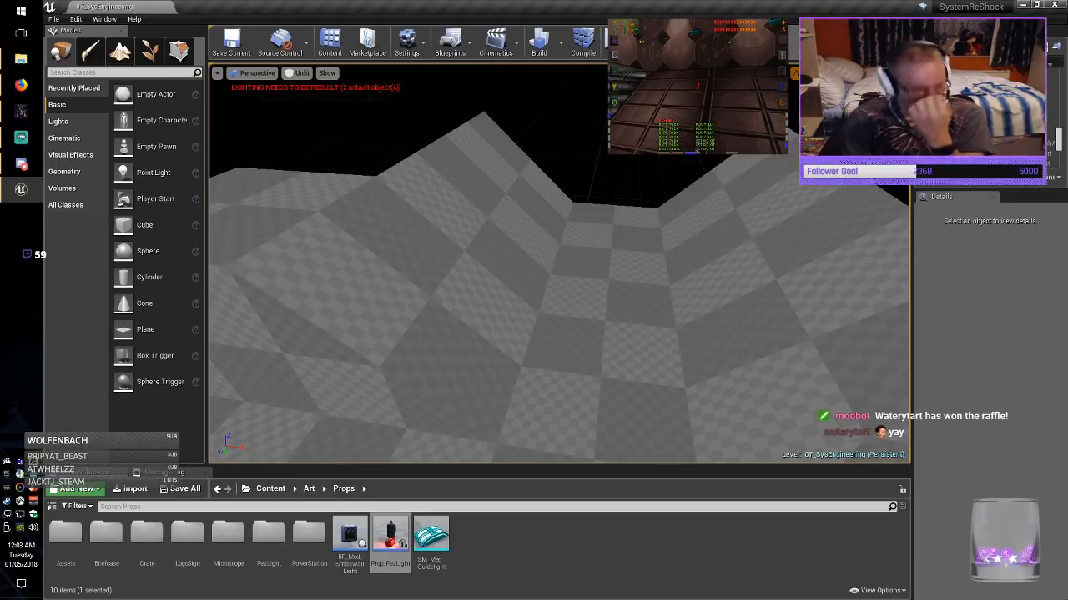
click(231, 40)
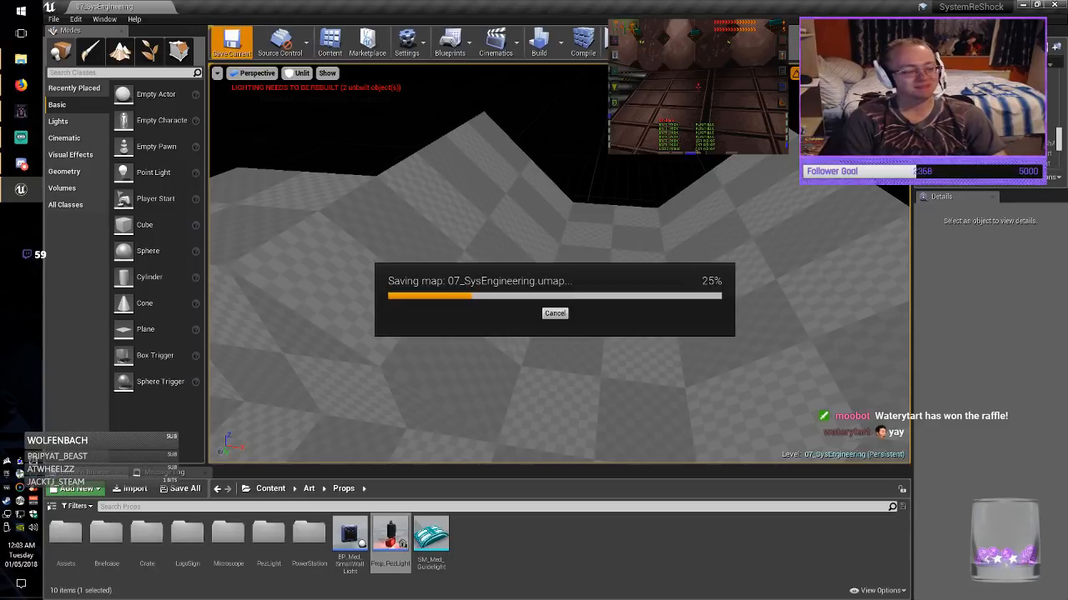
Duplicate a 200-unit cube to the wall opening, set its Y size to 100, slide it into place, and save the level.
mouse_move(558, 267)
right_down()
mouse_move(600, 276)
mouse_move(606, 312)
mouse_move(709, 342)
mouse_move(588, 219)
mouse_move(505, 193)
right_up()
click(609, 226)
mouse_move(669, 273)
alt+mouse_down()
mouse_move(520, 188)
mouse_move(522, 161)
alt+mouse_up()
right_drag(522, 162, 519, 125)
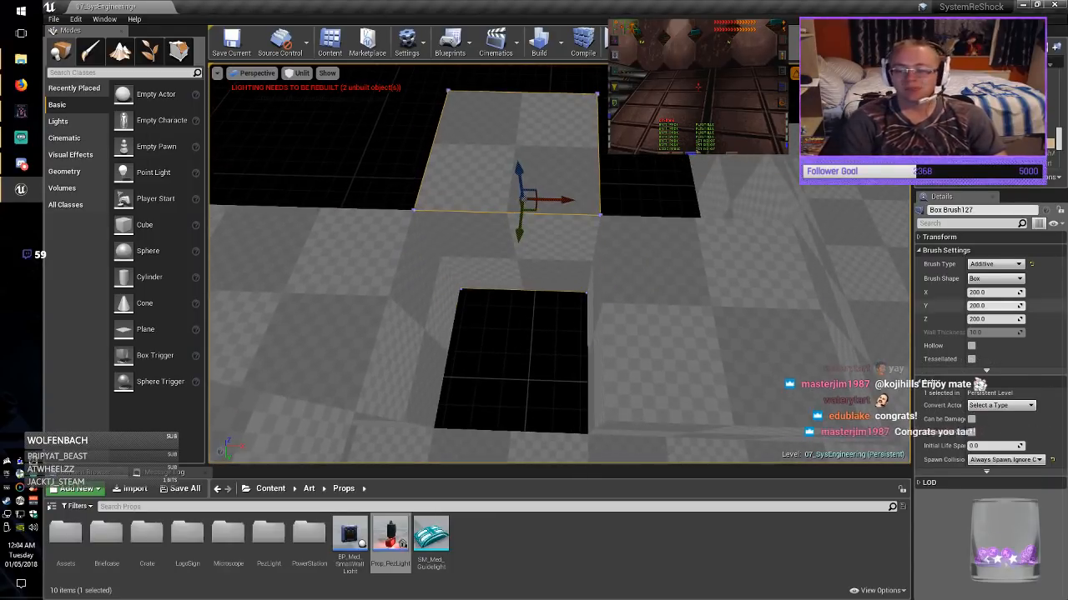
click(980, 319)
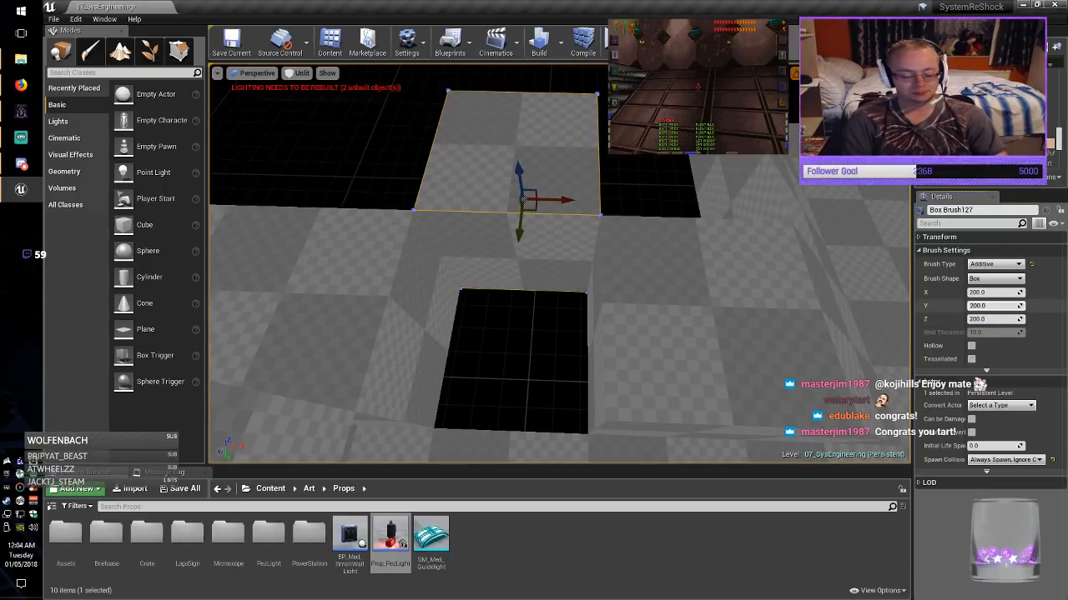
key(Return)
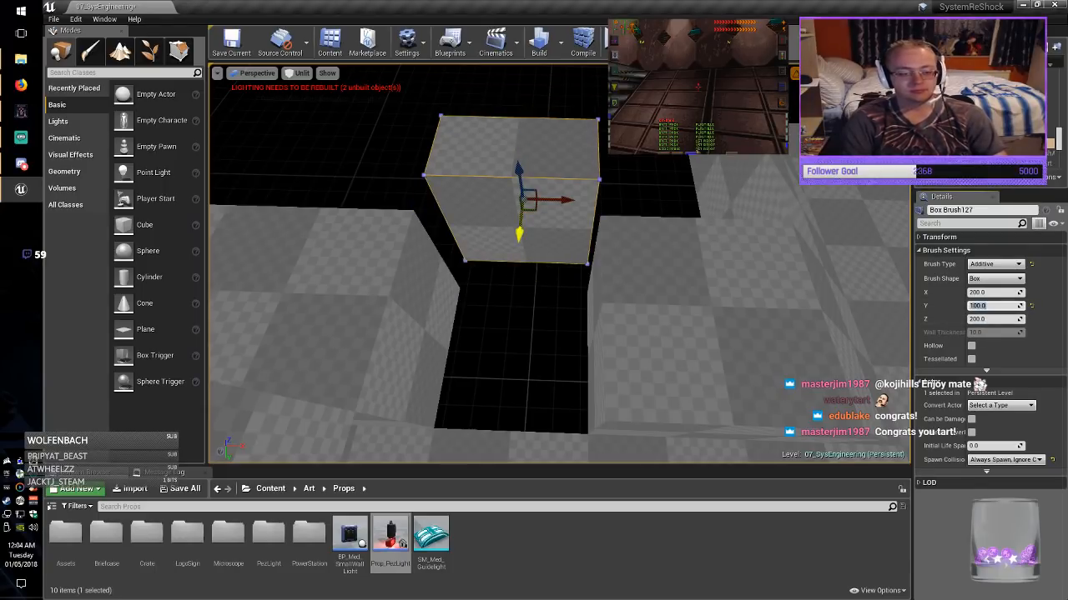
key(Escape)
click(231, 42)
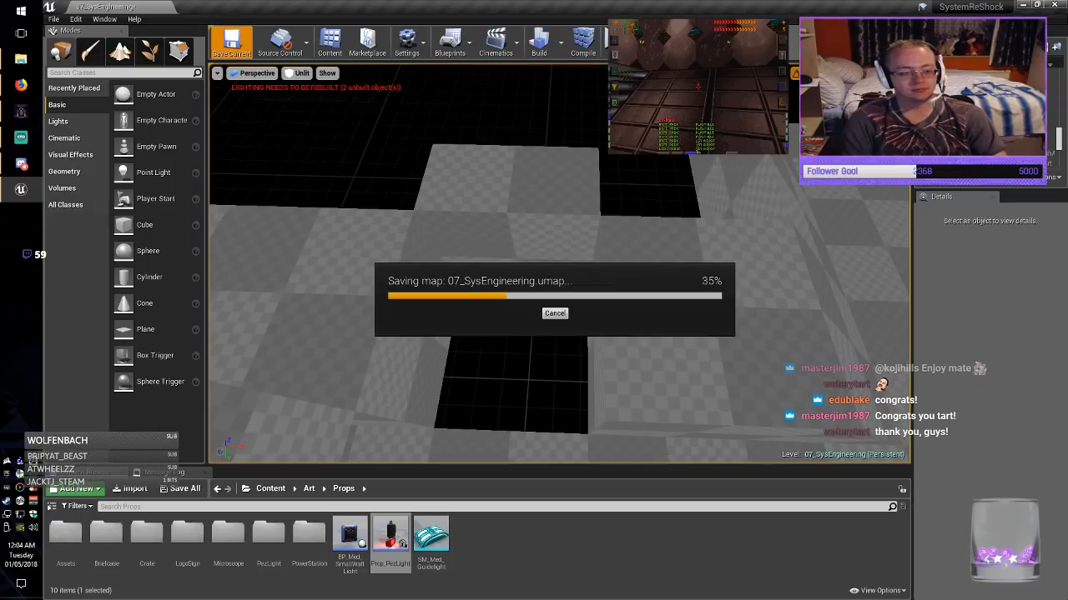
Check the next area in the original game and duplicate a 200-unit cube onto the adjoining corridor edge.
right_drag(534, 275, 725, 288)
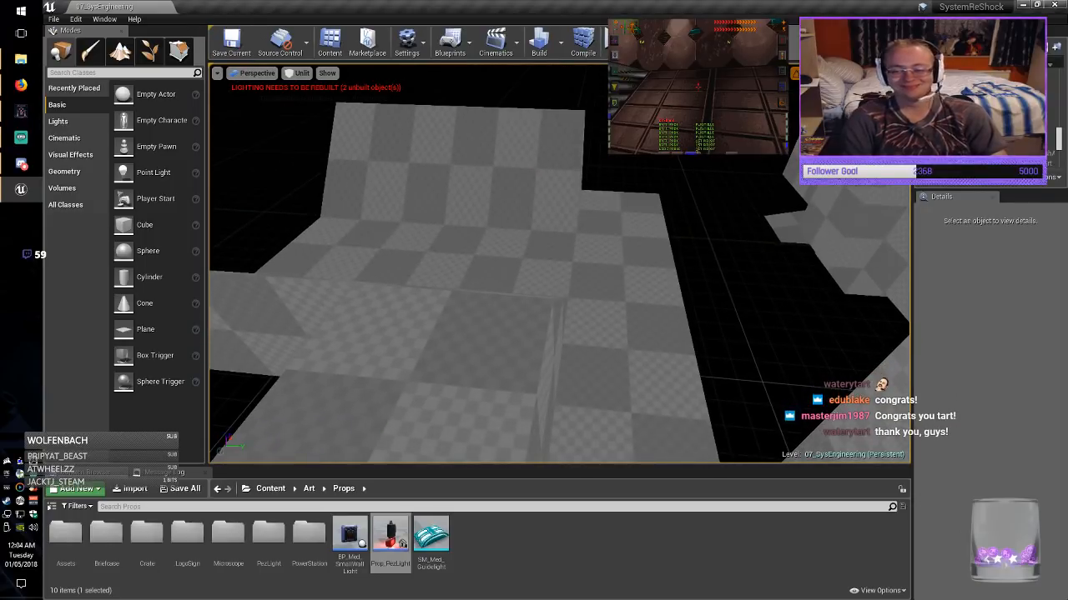
key(alt+Tab)
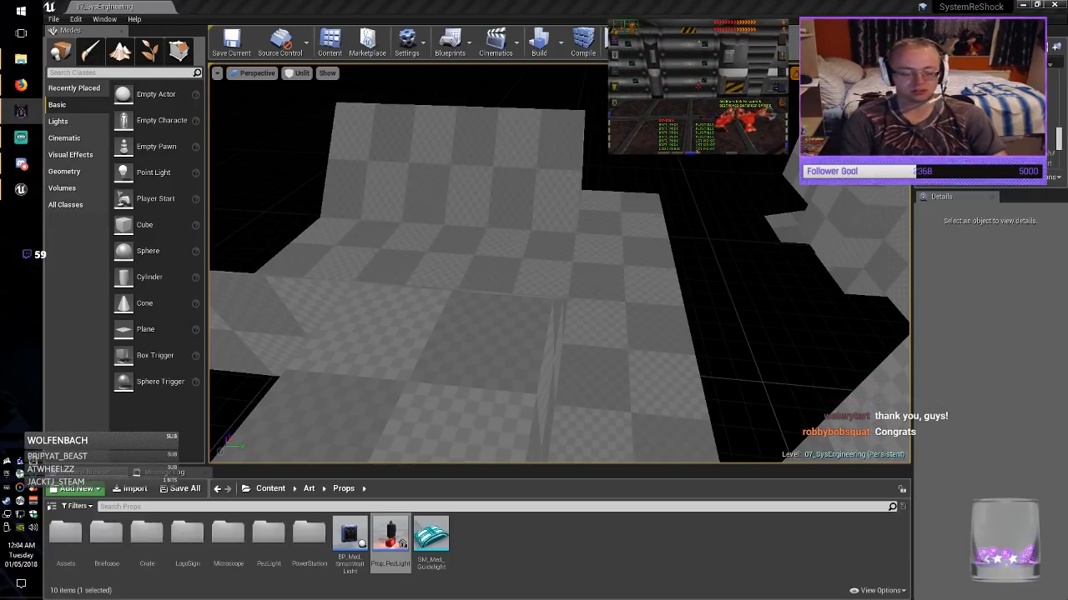
mouse_move(647, 212)
right_down()
mouse_move(784, 229)
mouse_move(797, 250)
right_up()
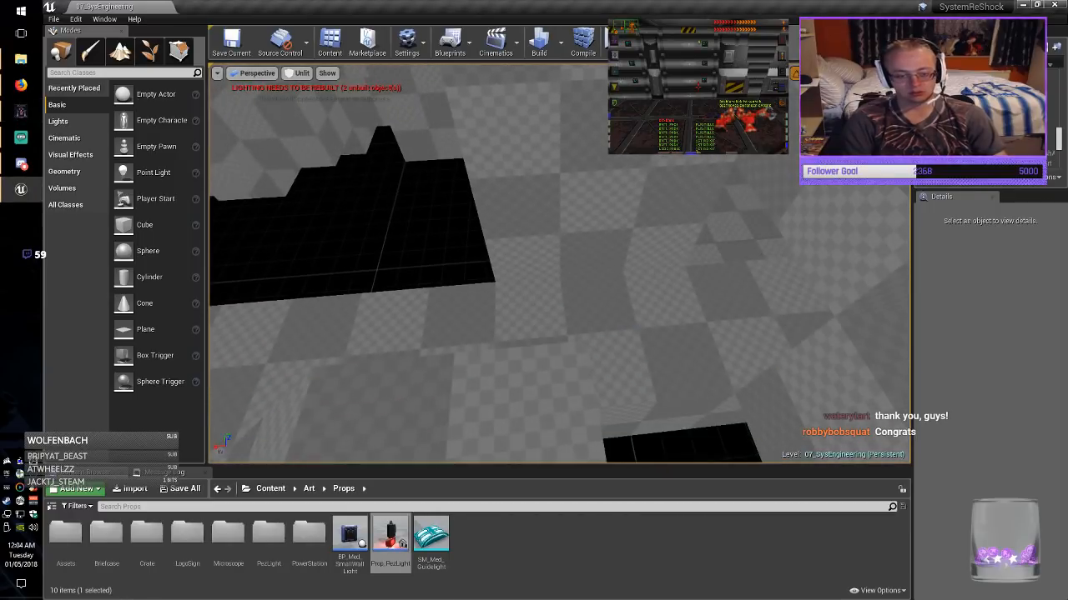
click(647, 213)
mouse_move(646, 212)
right_down()
mouse_move(613, 184)
mouse_move(605, 225)
right_up()
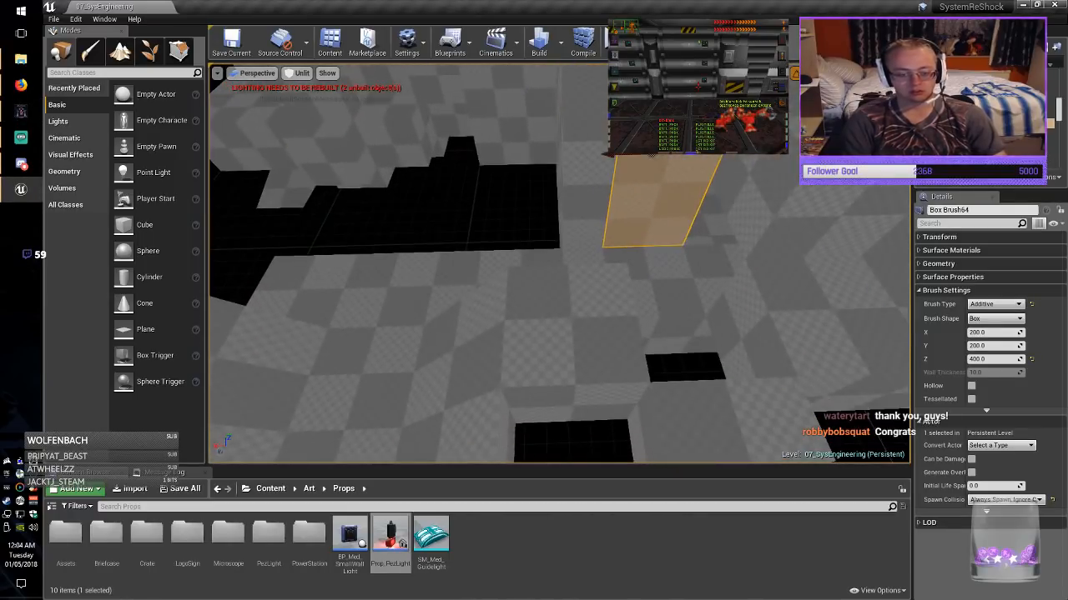
click(577, 327)
mouse_move(560, 336)
alt+mouse_down()
mouse_move(482, 195)
mouse_move(483, 179)
mouse_move(511, 177)
alt+mouse_up()
mouse_move(511, 177)
right_down()
mouse_move(506, 154)
mouse_move(524, 157)
mouse_move(525, 169)
mouse_move(527, 156)
mouse_move(506, 133)
mouse_move(522, 135)
mouse_move(469, 143)
mouse_move(505, 145)
mouse_move(477, 142)
mouse_move(486, 154)
mouse_move(437, 148)
mouse_move(464, 151)
mouse_move(450, 158)
mouse_move(459, 149)
right_up()
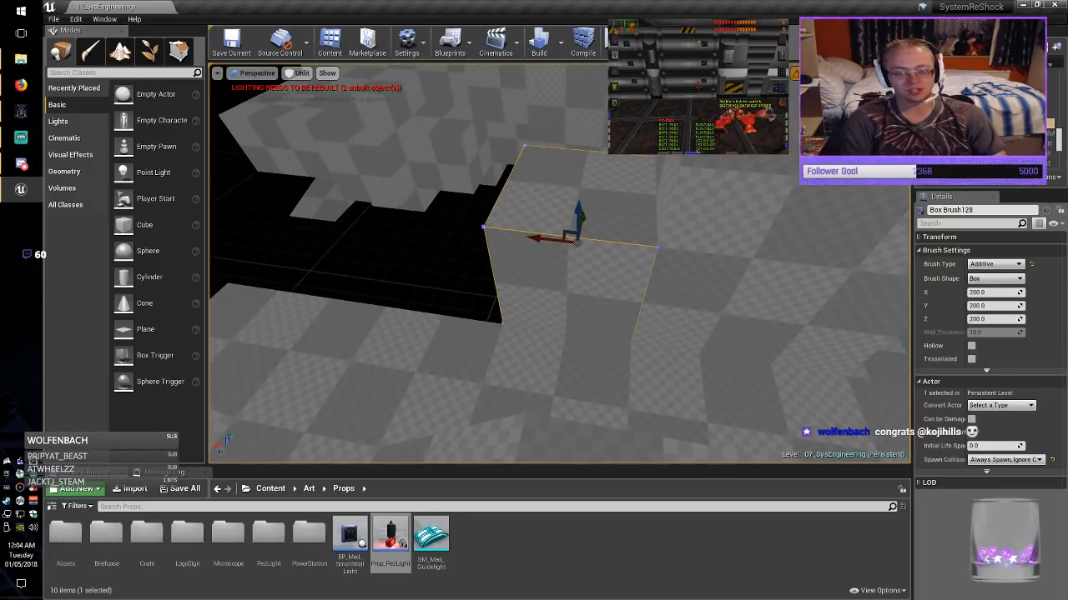
Set the duplicated cube's X size to 600 and slide it along the corridor edge.
click(989, 292)
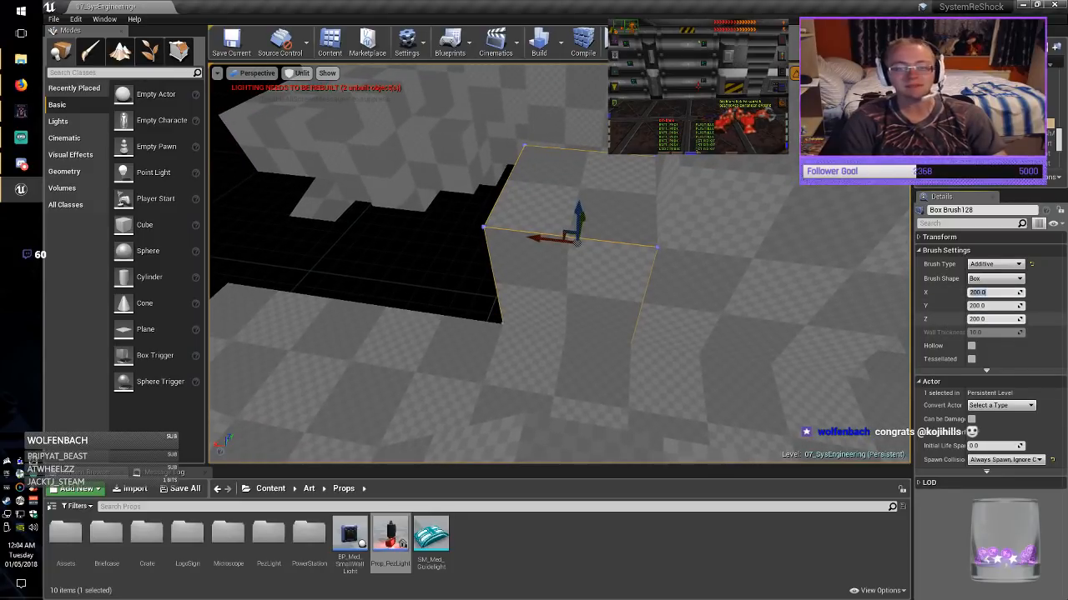
click(989, 318)
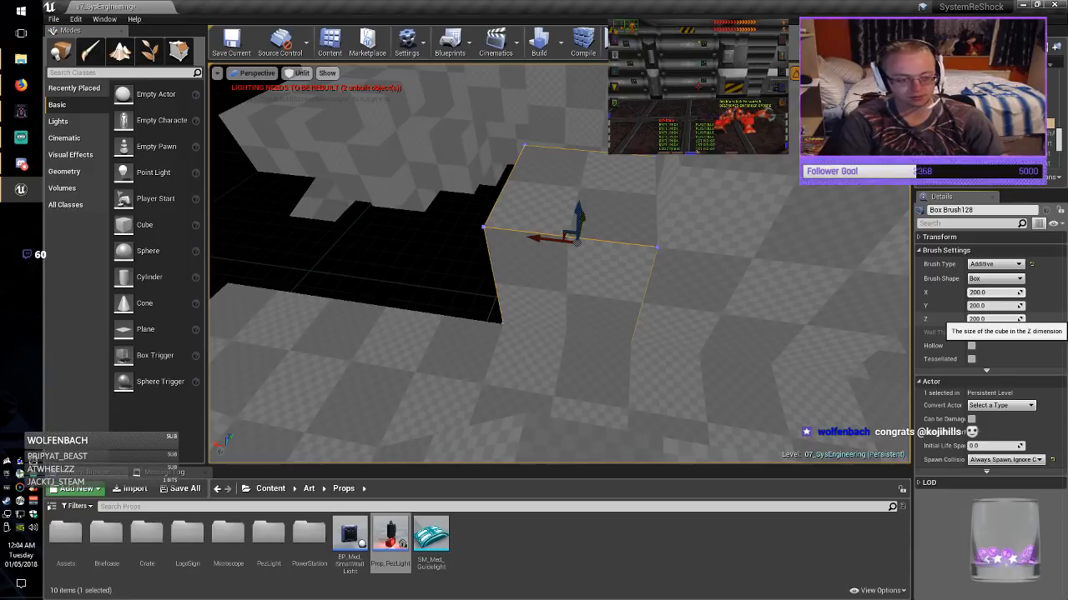
key(Return)
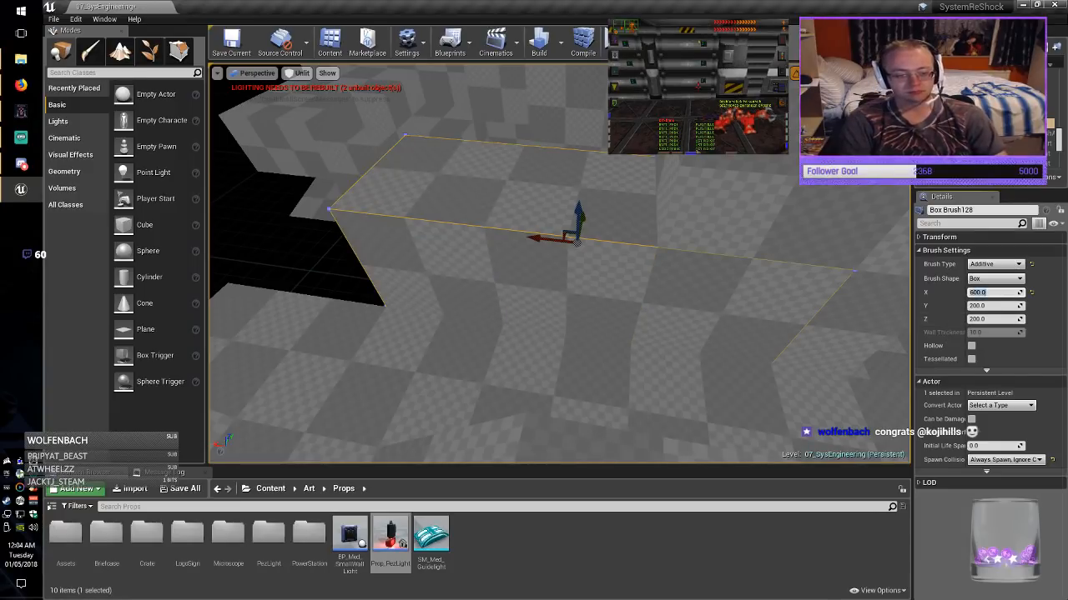
drag(551, 239, 402, 220)
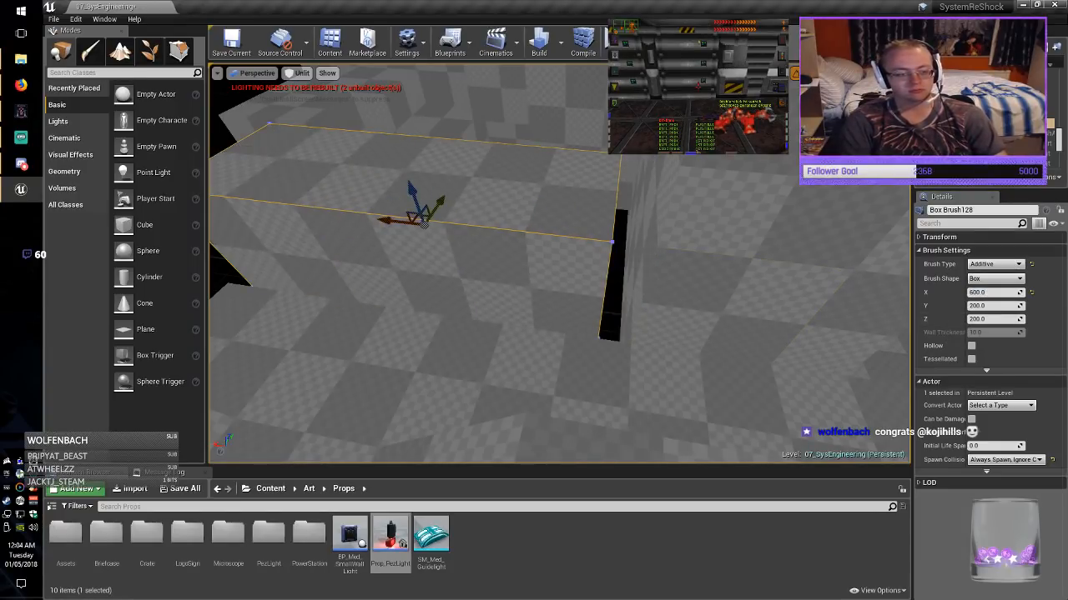
key(f)
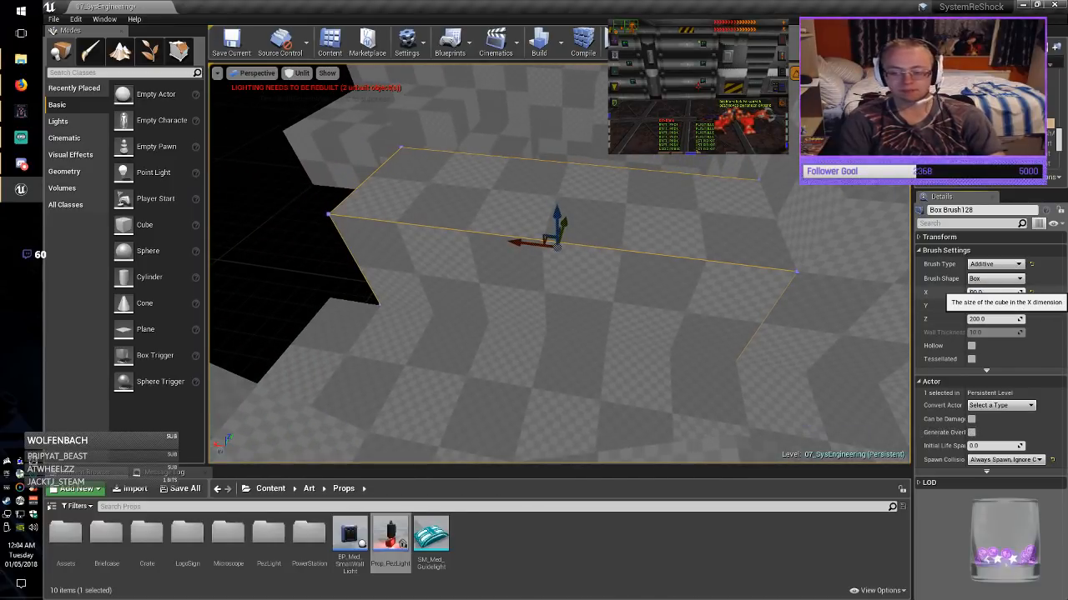
Set the same wall brush's X size to 700 and slide it further along the edge to align its ends with the corridor.
click(991, 292)
text(700)
key(Return)
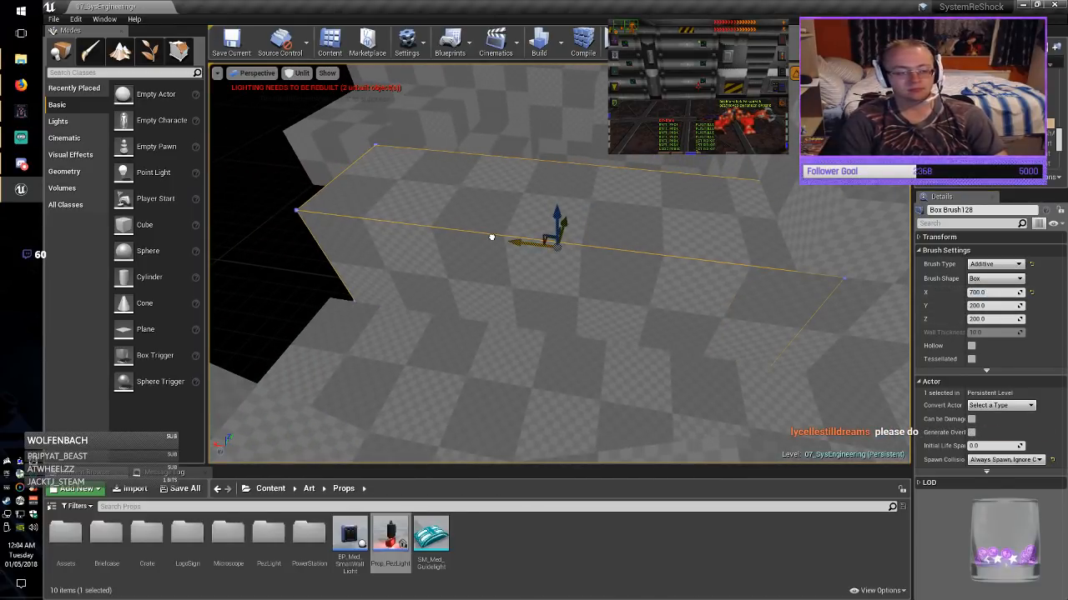
right_drag(491, 237, 500, 242)
drag(500, 242, 471, 238)
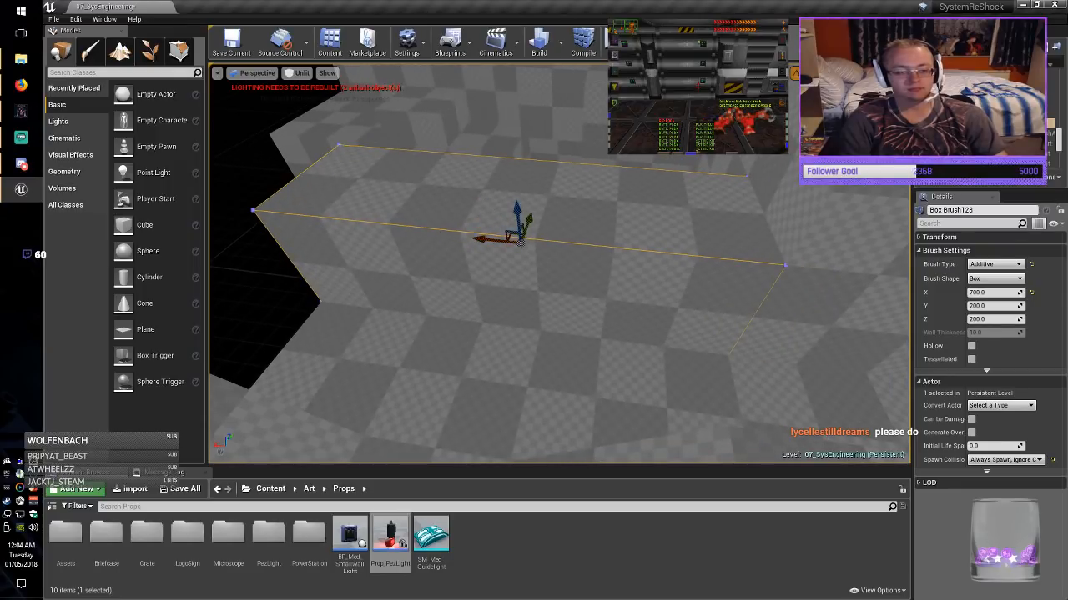
Set the 700-unit wall brush's Y size to 100, slide it flush with the corridor edge, and save the level.
click(992, 306)
text(100)
key(Return)
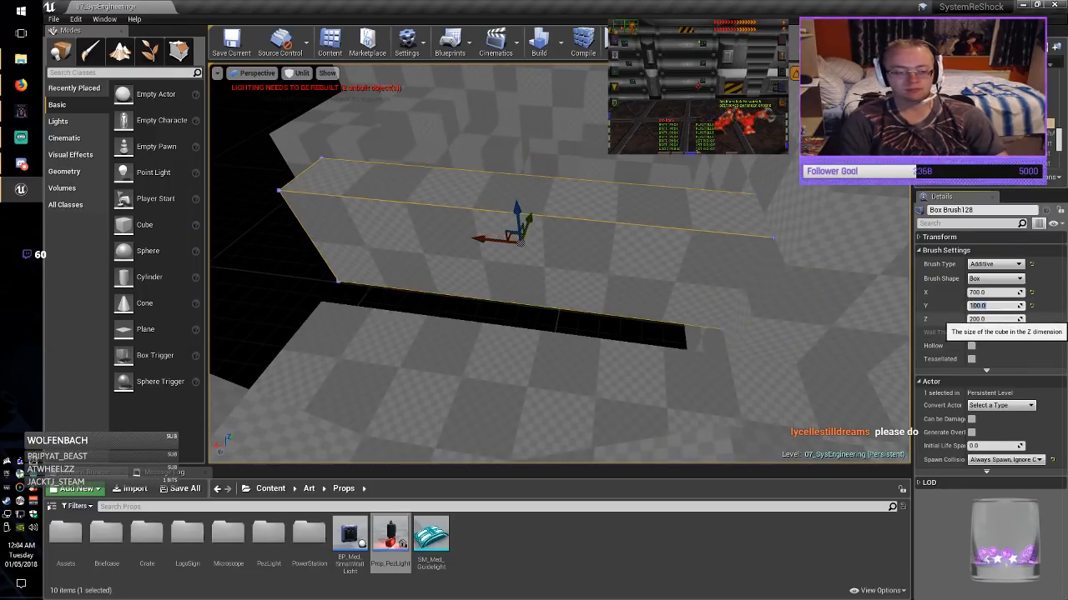
drag(529, 219, 523, 237)
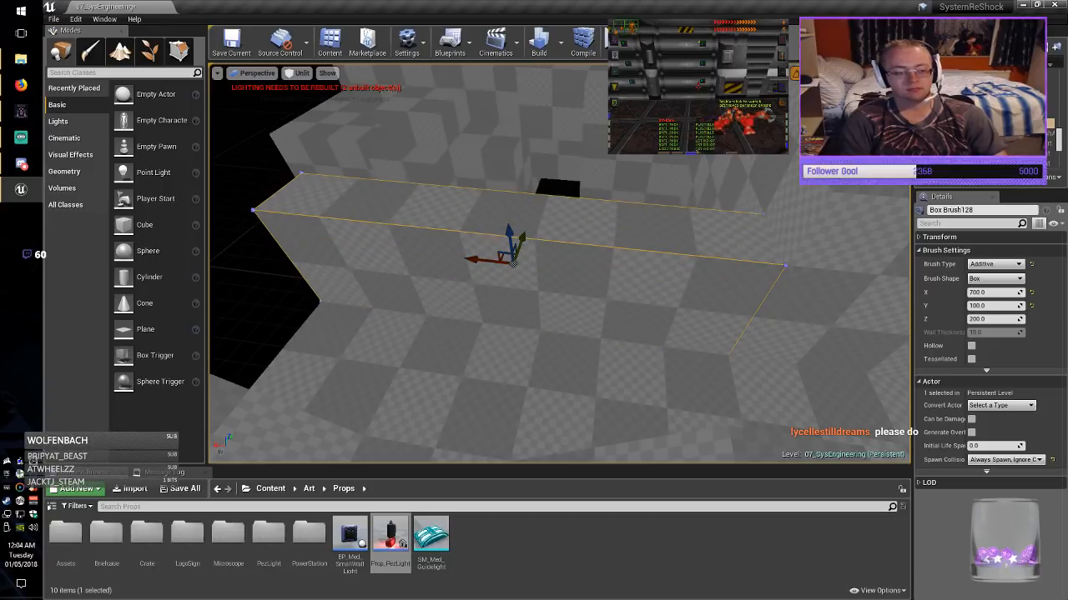
click(245, 159)
click(231, 43)
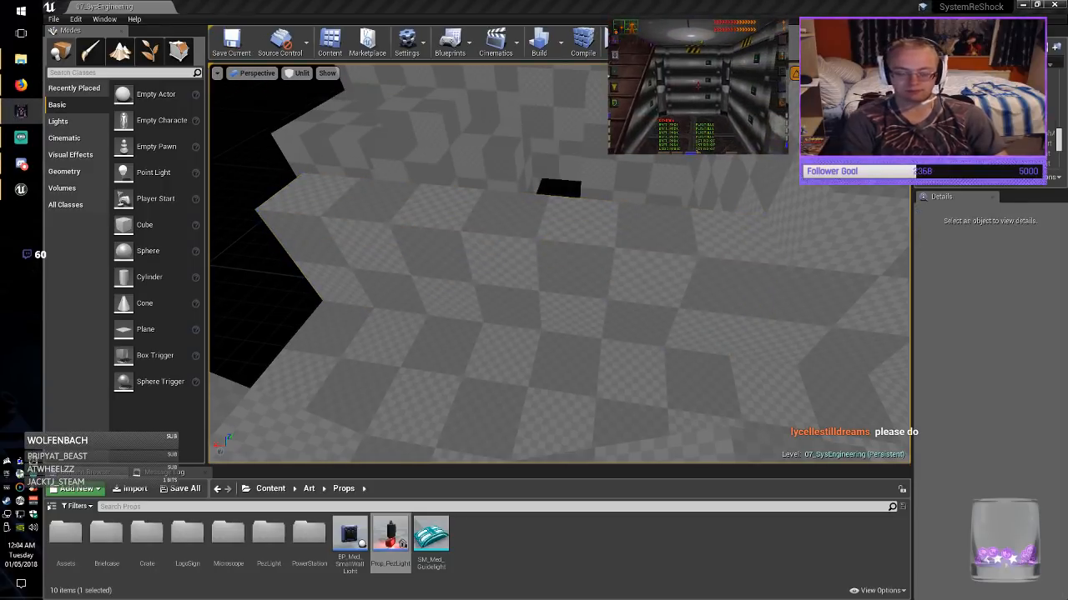
Duplicate the long wall brush across to the open gap beside the corridor and set the copy's X size to 100.
right_drag(717, 259, 509, 308)
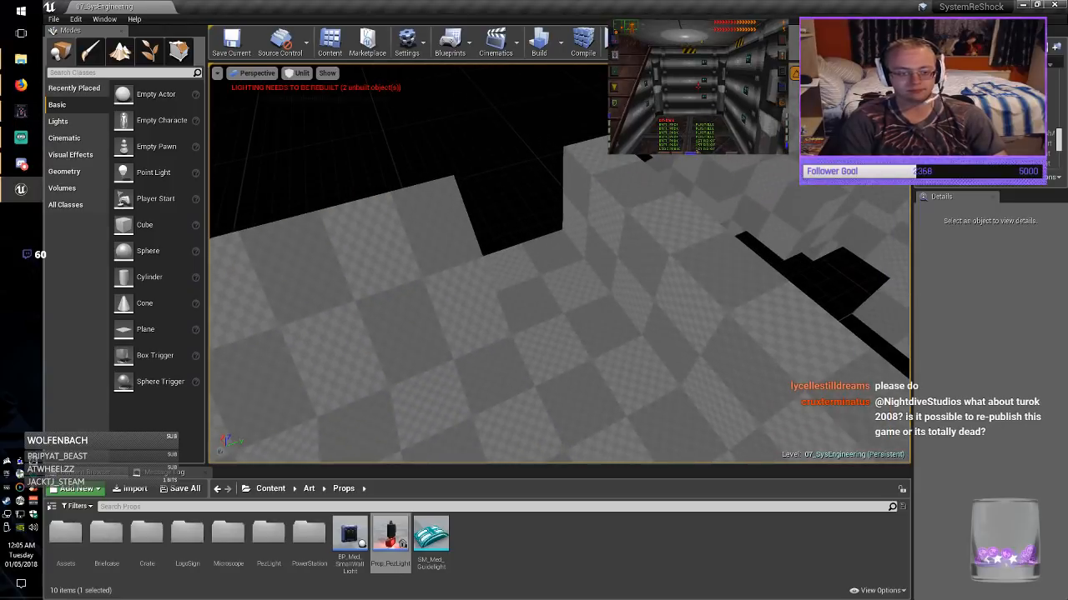
click(718, 259)
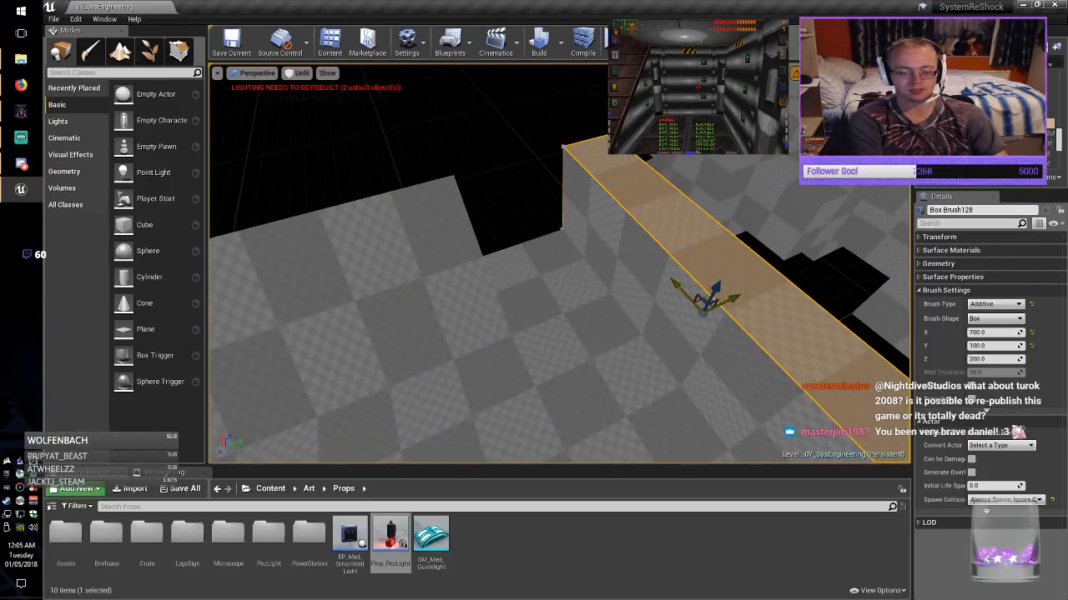
alt+drag(705, 298, 518, 194)
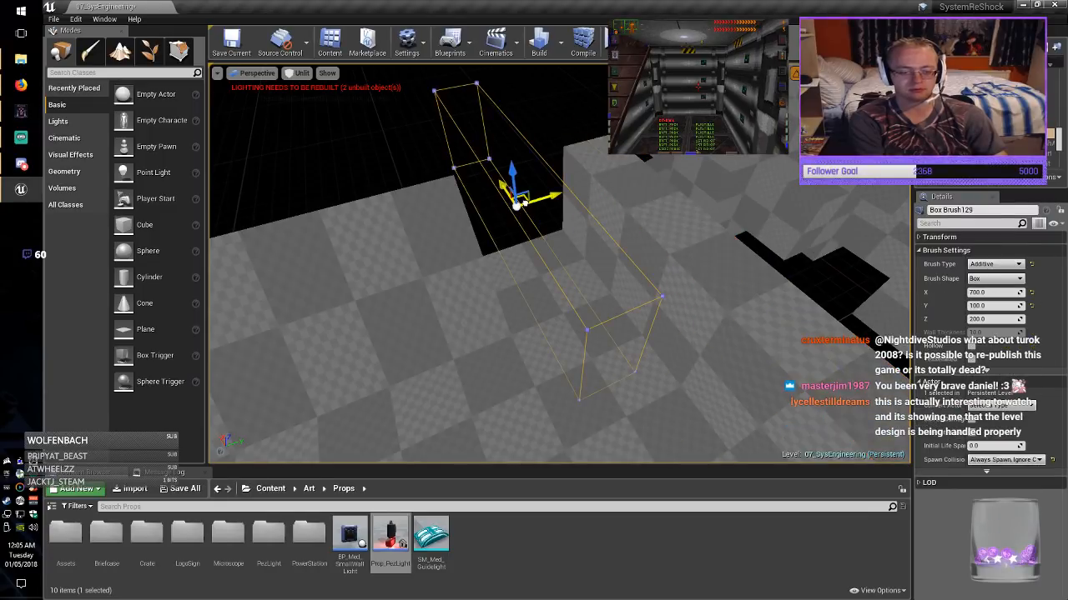
click(989, 320)
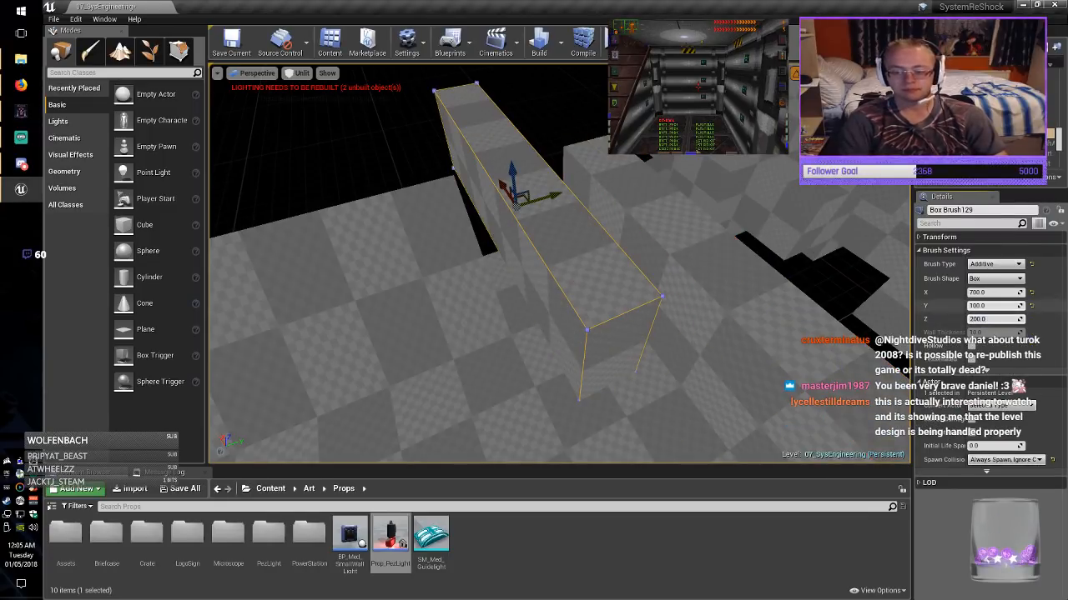
click(989, 293)
text(1)
key(Return)
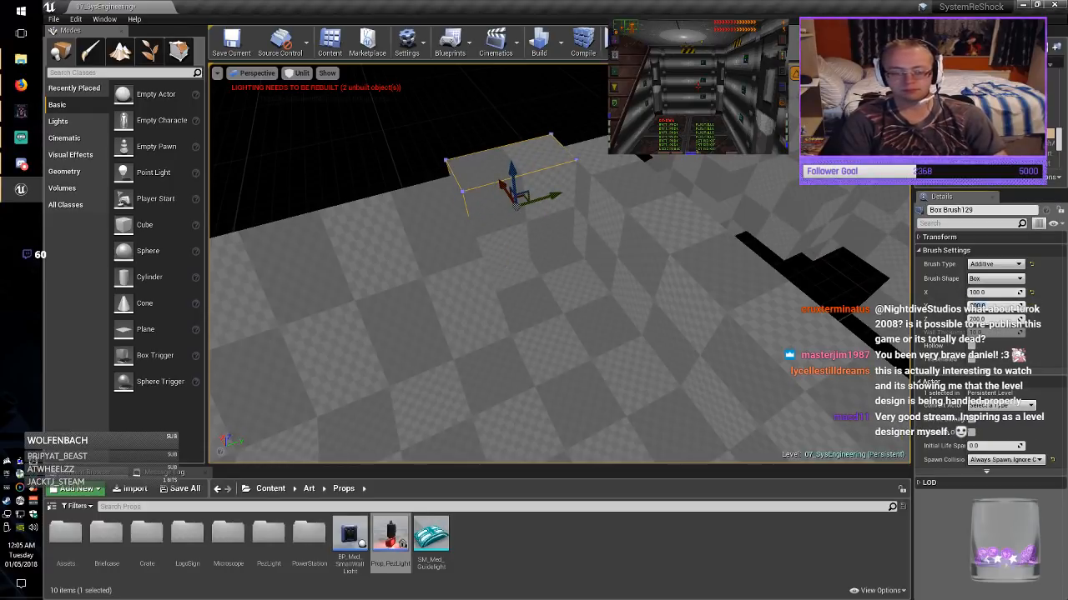
Slide the shortened copy into the gap at the wall's outer edge and save the level.
key(f)
drag(573, 314, 567, 282)
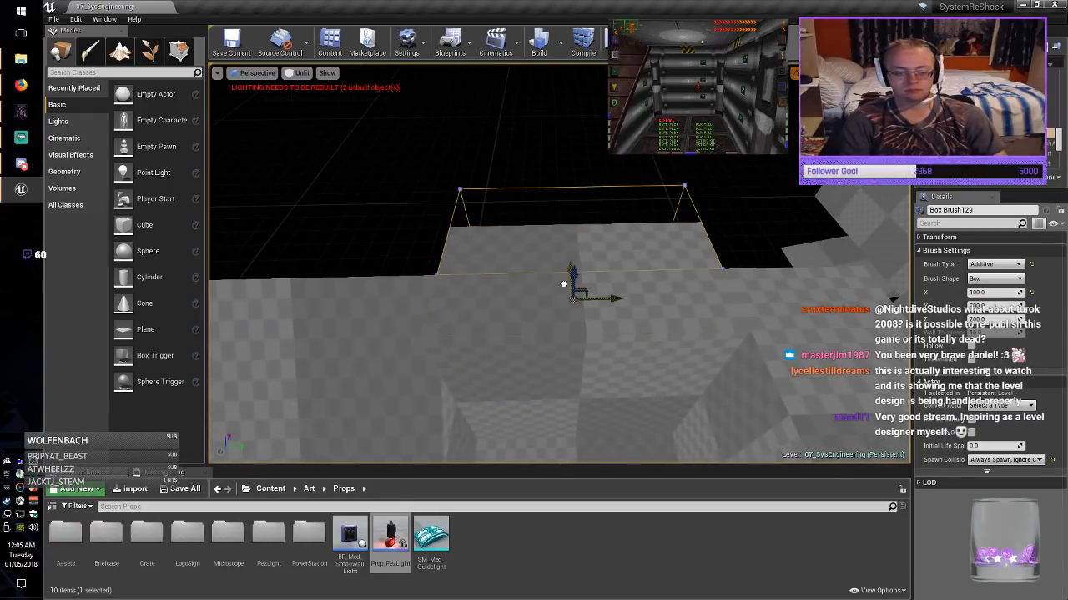
key(Escape)
mouse_move(567, 282)
right_down()
mouse_move(575, 326)
mouse_move(508, 283)
mouse_move(443, 288)
mouse_move(392, 322)
mouse_move(296, 288)
right_up()
click(231, 42)
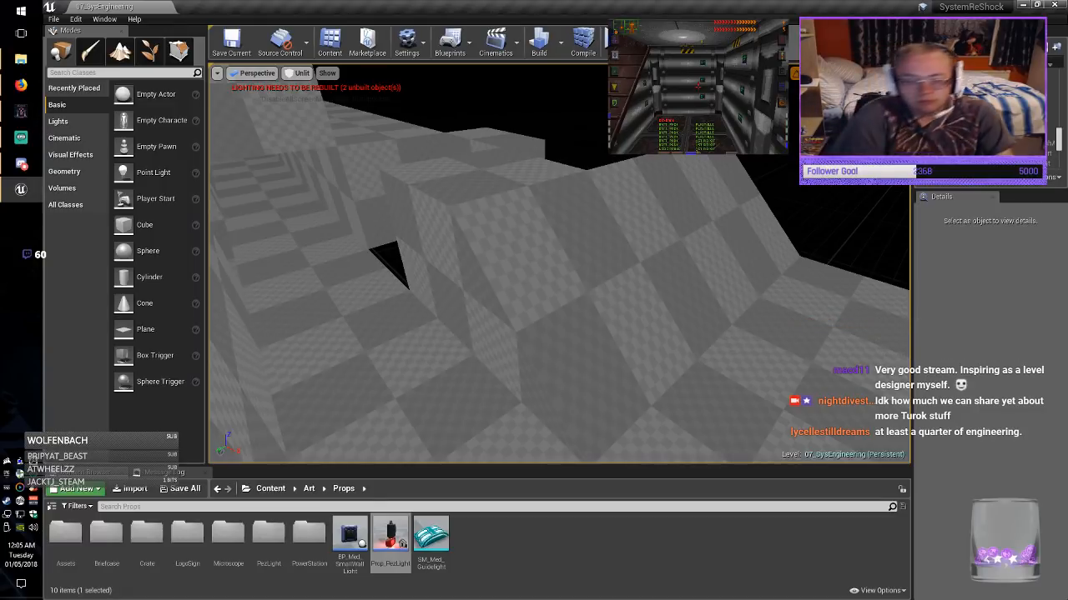
Set the Z size of the wall brush behind the floor opening to 400 and lower it into the shaft.
right_drag(559, 275, 529, 277)
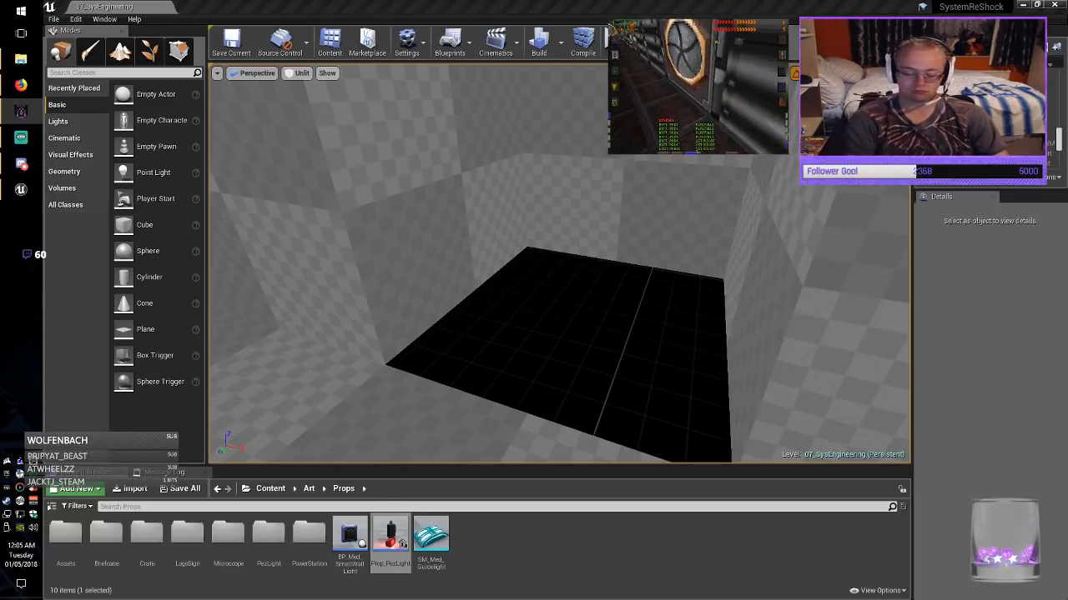
right_drag(717, 267, 625, 219)
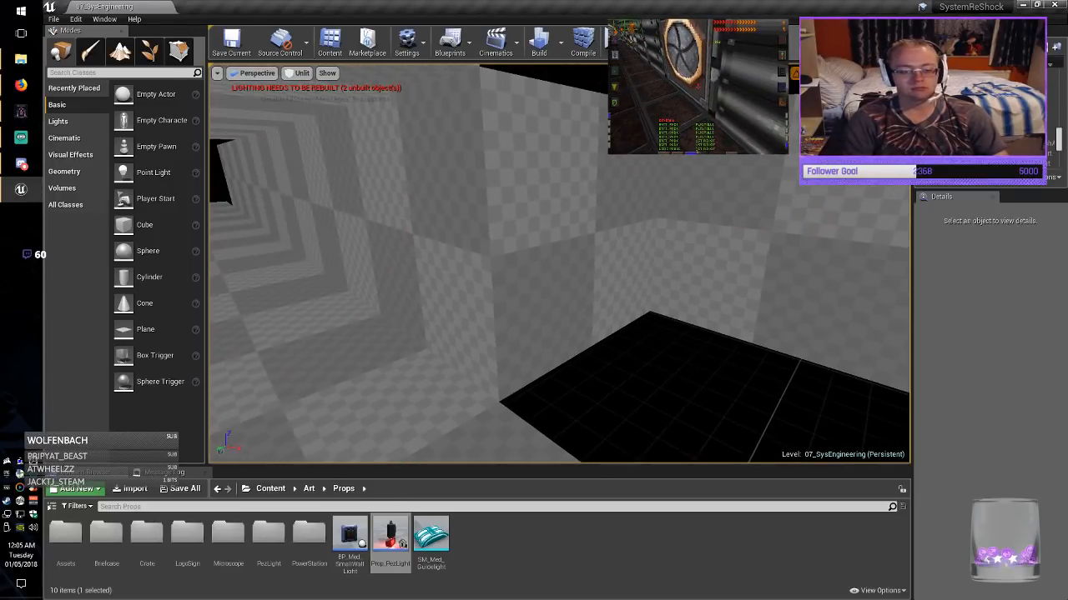
click(734, 250)
mouse_move(734, 250)
right_down()
mouse_move(779, 255)
mouse_move(818, 244)
right_up()
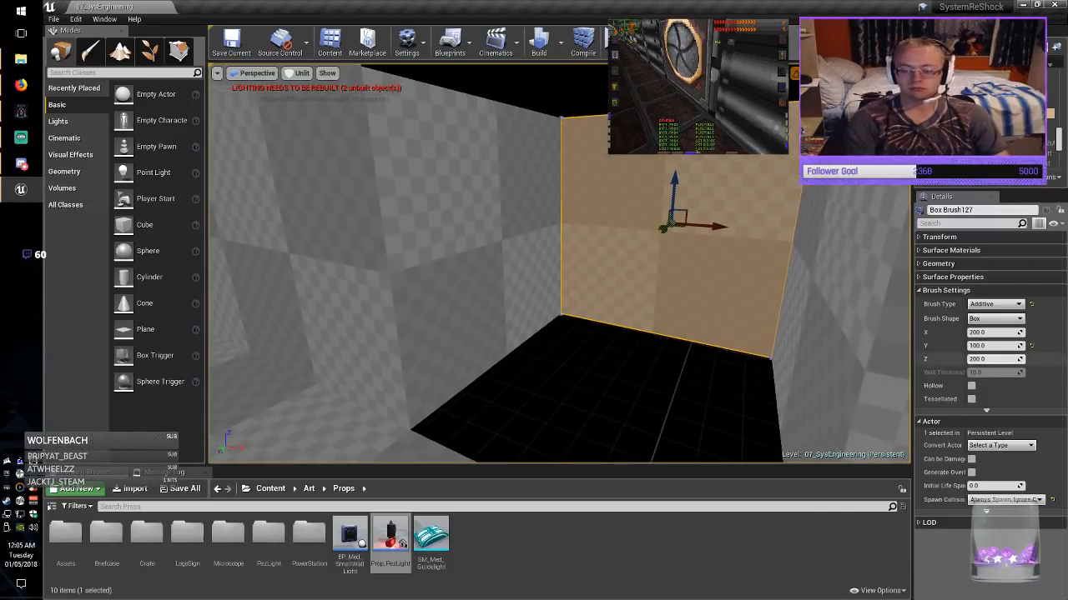
key(Return)
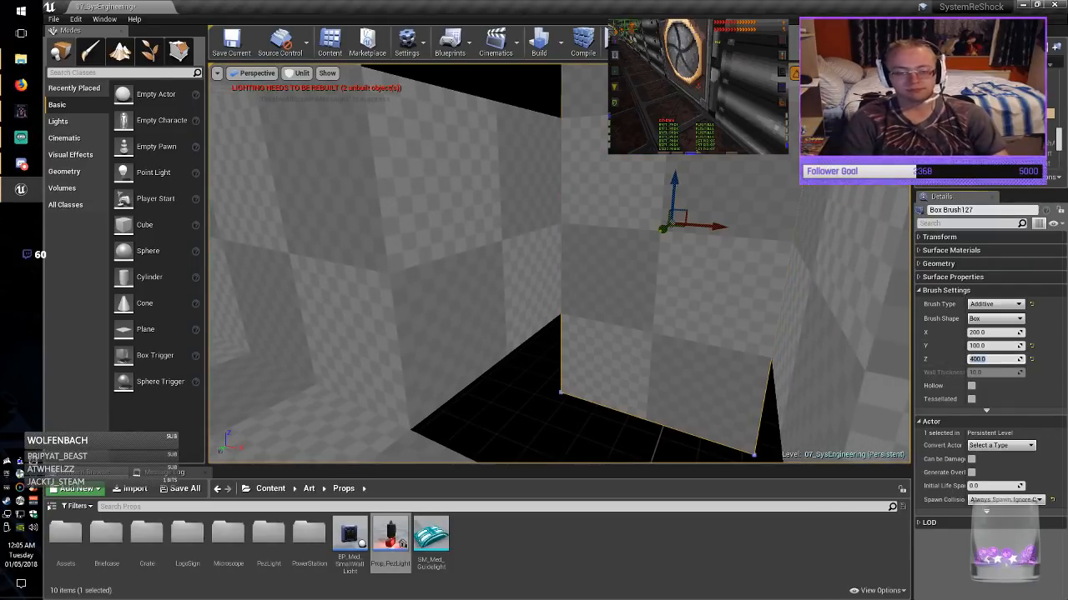
drag(675, 192, 675, 280)
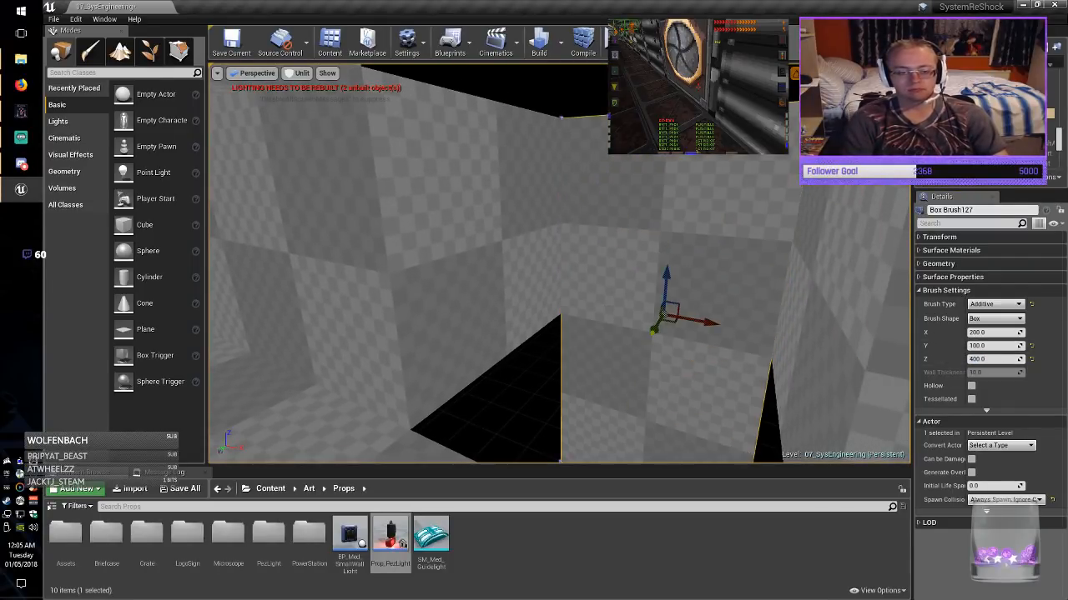
key(Escape)
click(676, 281)
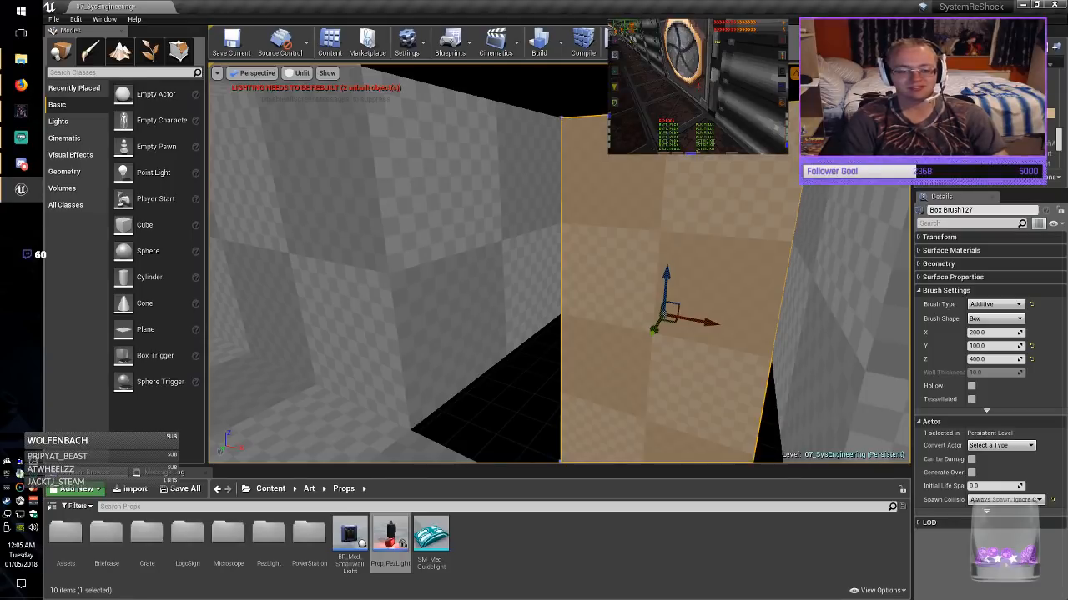
Duplicate the 400-unit-tall shaft wall and move the copy toward the adjacent side of the floor opening.
mouse_move(676, 281)
right_down()
mouse_move(658, 297)
mouse_move(668, 290)
right_up()
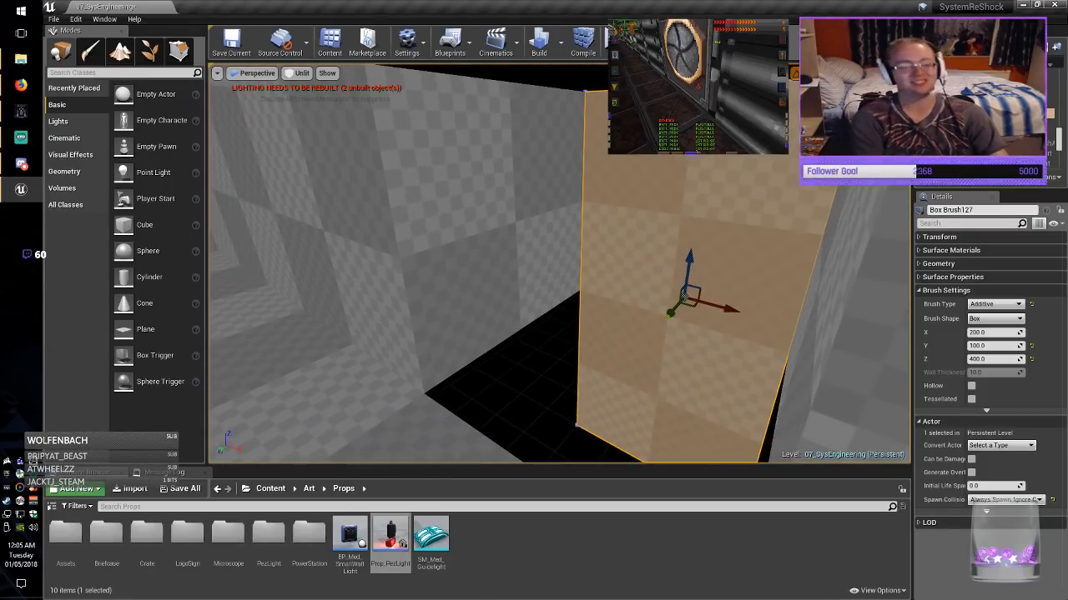
click(579, 352)
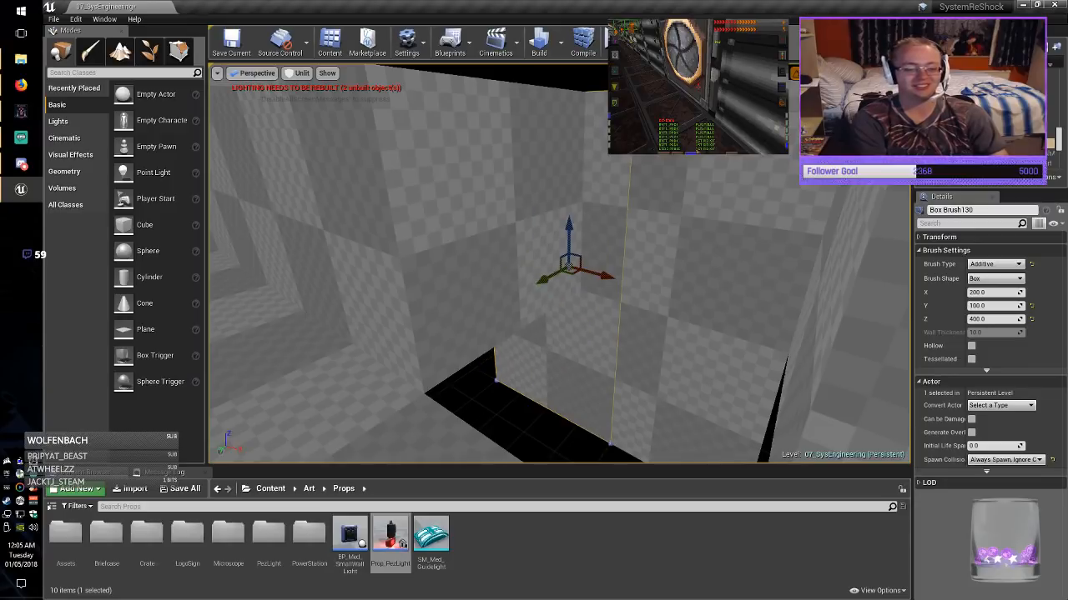
drag(540, 290, 448, 332)
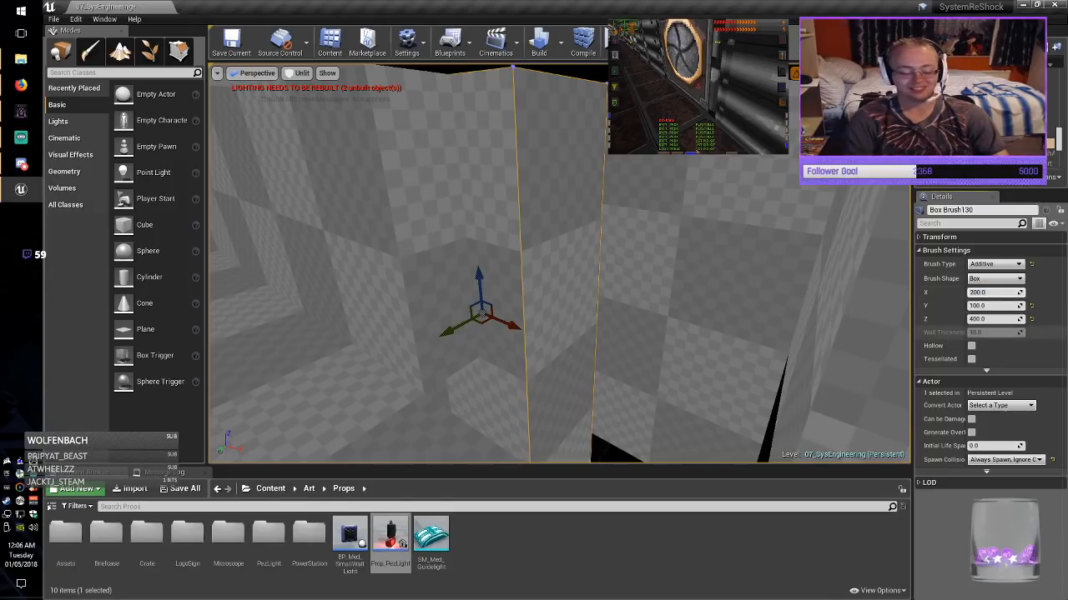
Set the duplicated shaft wall's X size to 100 and its Y size to 200.
key(Tab)
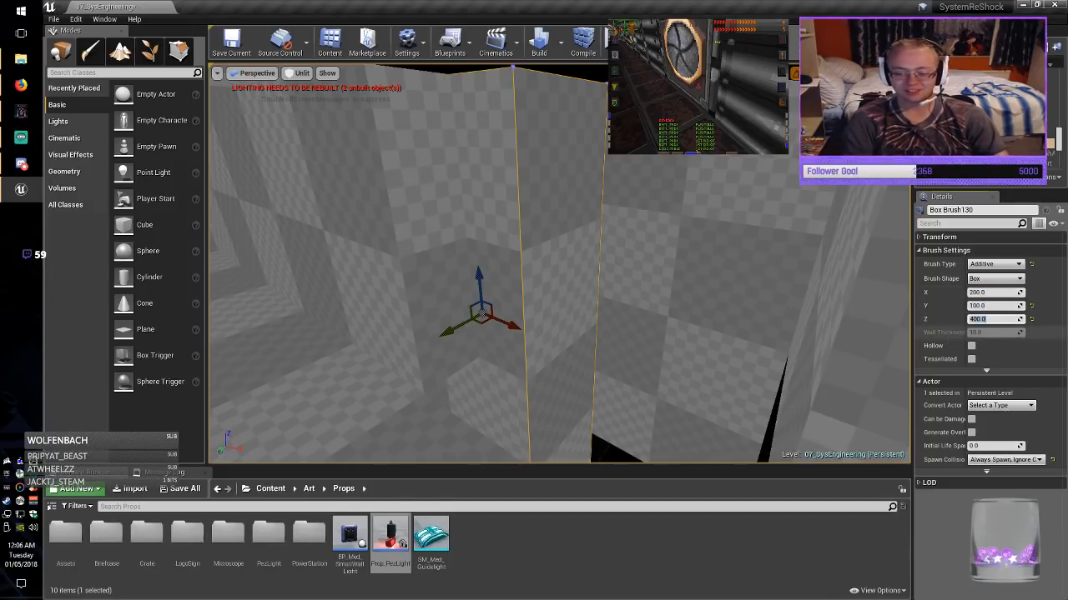
key(shift+Tab)
key(shift+Tab)
key(Left)
key(Delete)
text(1)
key(Return)
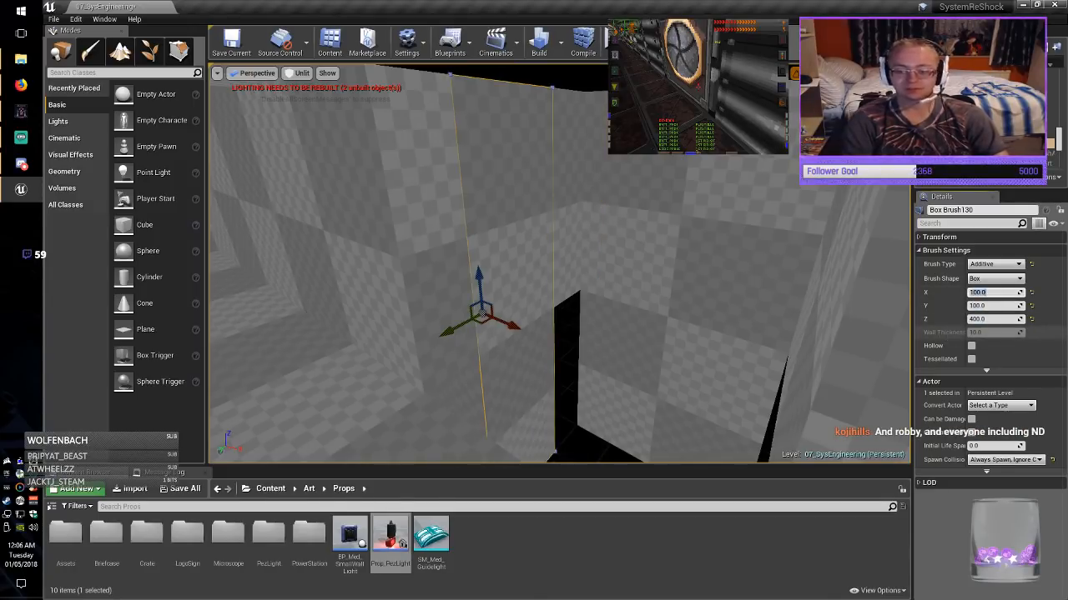
key(Tab)
key(Left)
key(Delete)
text(2)
key(Return)
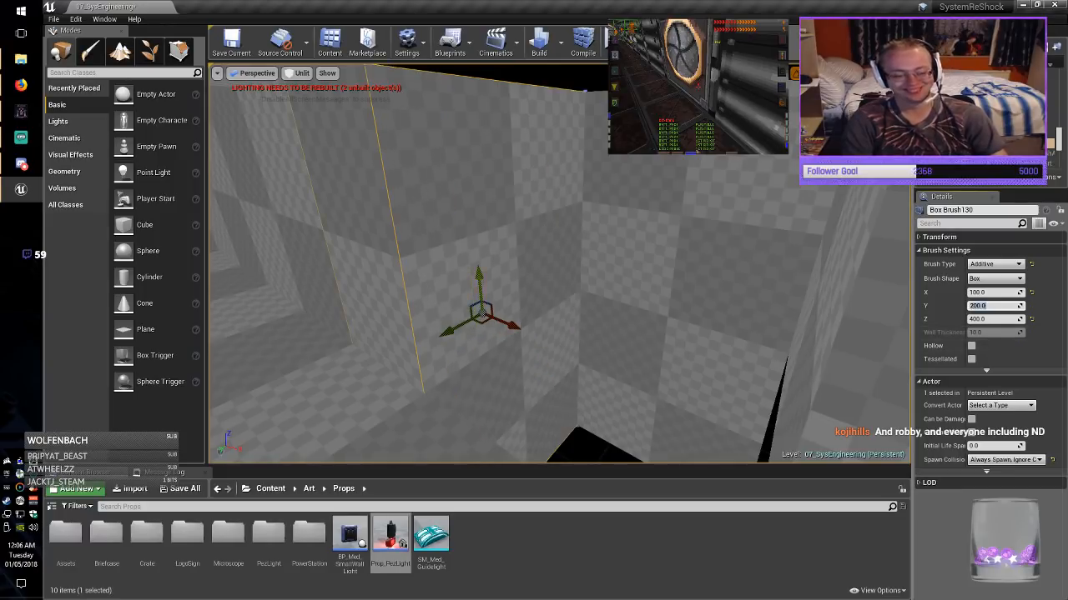
Fit the resized wall against its side of the shaft and duplicate it onto the opposite side.
drag(479, 286, 504, 443)
mouse_move(504, 443)
right_down()
mouse_move(350, 442)
mouse_move(467, 496)
mouse_move(643, 501)
right_up()
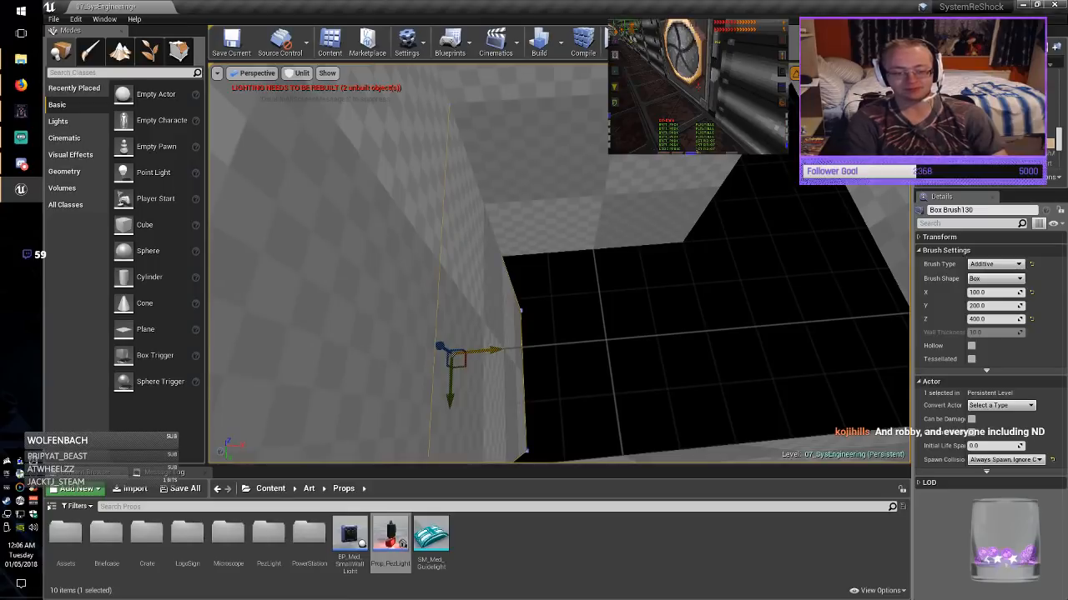
alt+drag(522, 352, 788, 333)
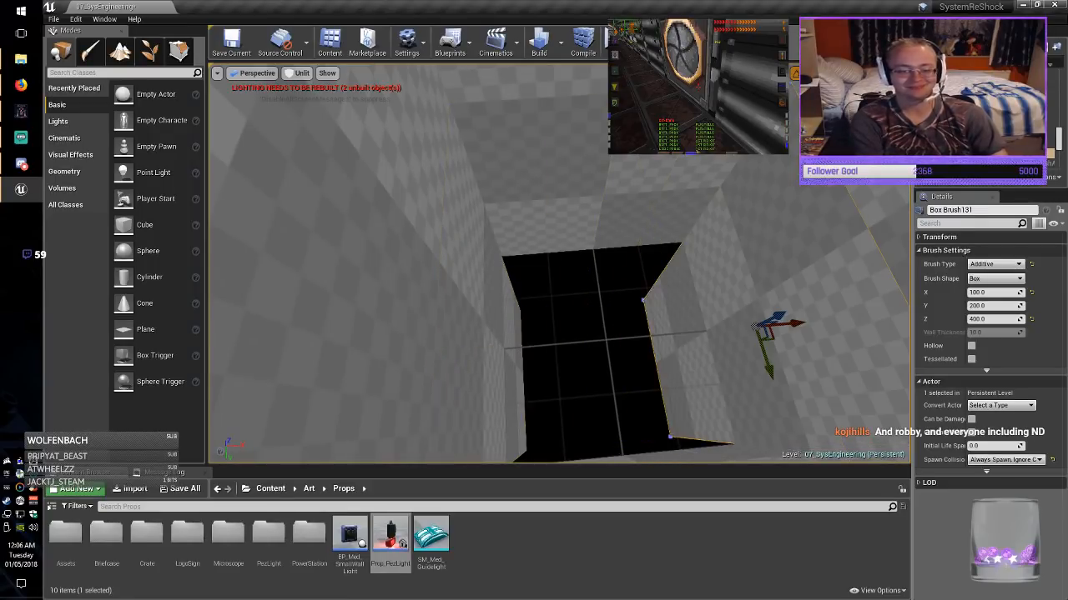
key(Escape)
Duplicate a shaft side wall to the remaining open side and size the copy to X 200, Y 100, Z 200.
right_drag(788, 333, 805, 433)
mouse_move(734, 192)
right_down()
mouse_move(755, 185)
mouse_move(767, 216)
right_up()
click(734, 192)
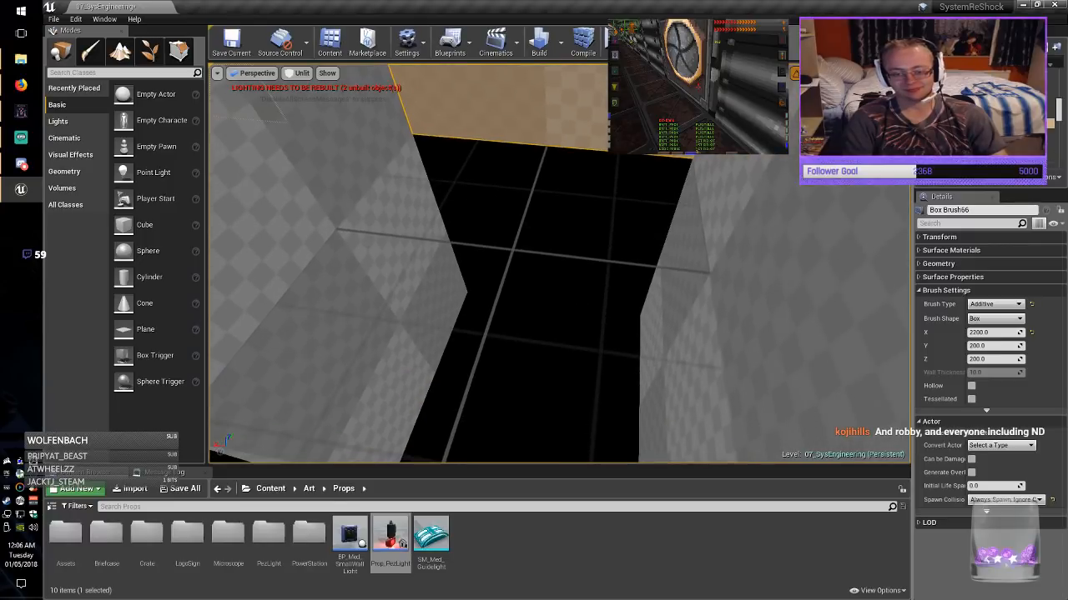
click(738, 196)
mouse_move(802, 275)
alt+mouse_down()
mouse_move(592, 206)
mouse_move(546, 143)
alt+mouse_up()
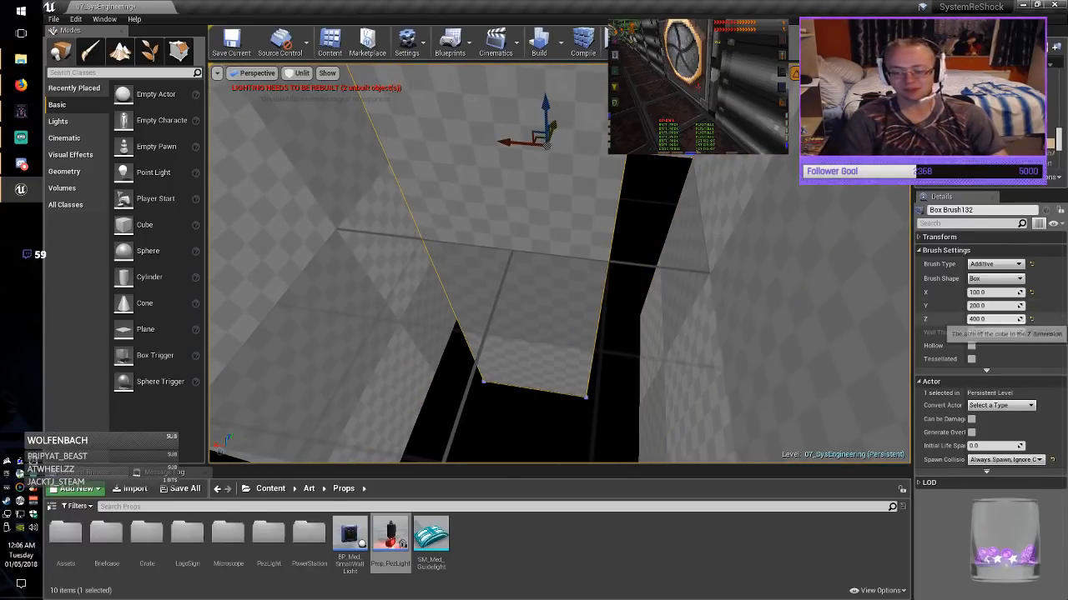
key(Return)
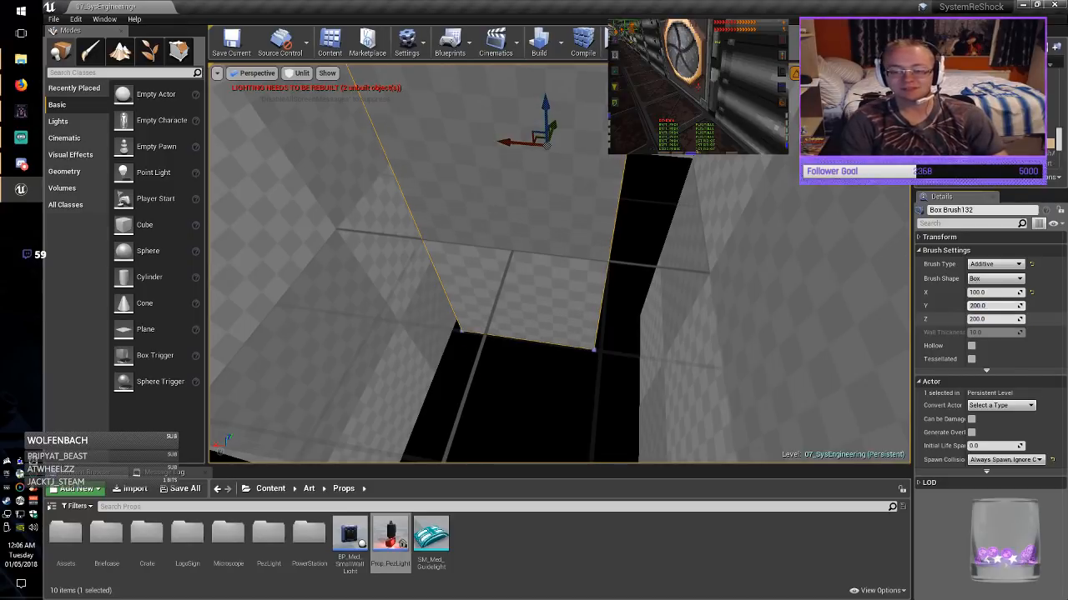
click(993, 292)
key(Return)
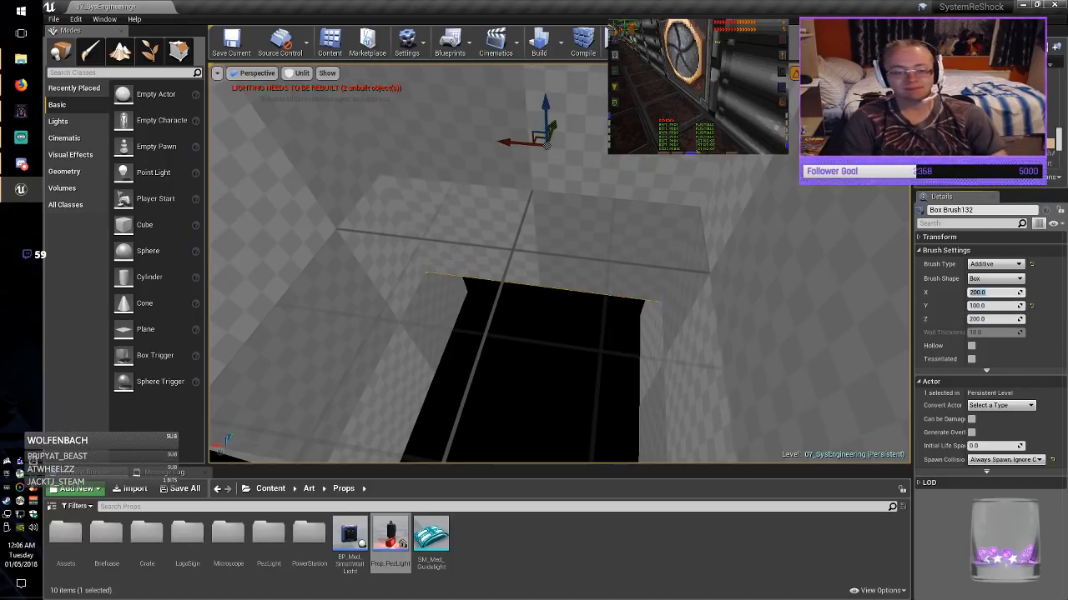
Lower the new 200-unit-wide wall into the shaft and slide it along Y to close the open side.
mouse_move(546, 133)
mouse_down()
mouse_move(548, 251)
mouse_move(547, 235)
mouse_up()
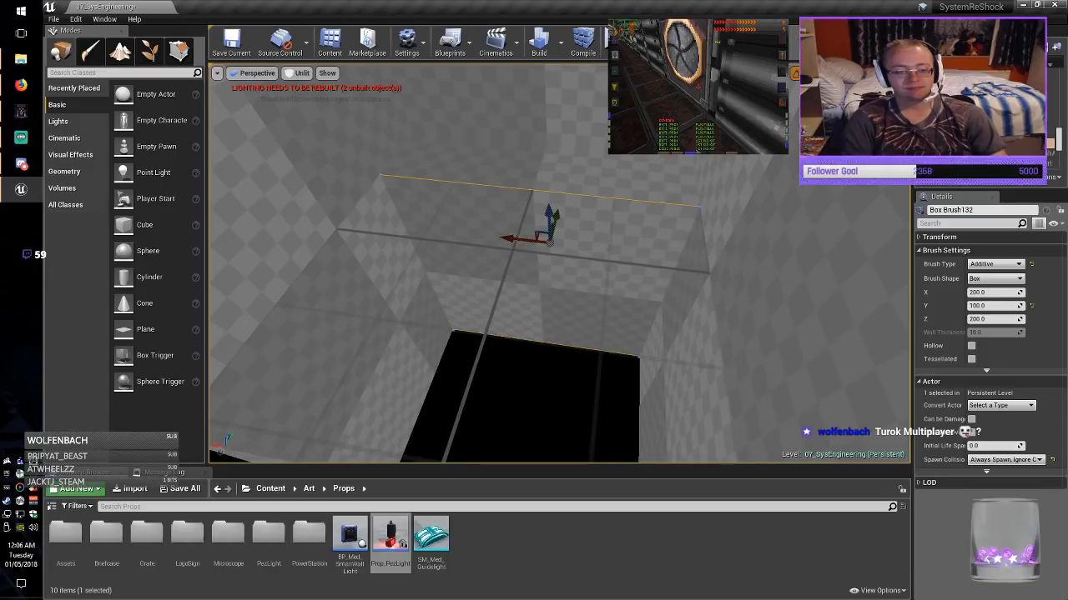
mouse_move(548, 237)
right_down()
mouse_move(451, 250)
mouse_move(367, 284)
mouse_move(321, 274)
right_up()
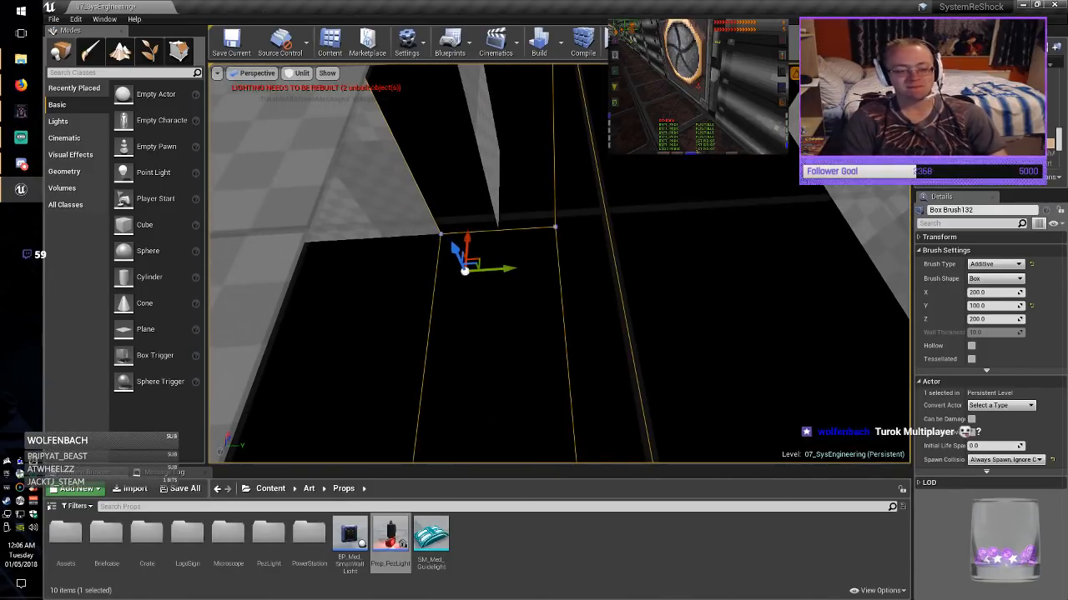
drag(504, 267, 432, 267)
mouse_move(432, 267)
right_down()
mouse_move(317, 241)
mouse_move(221, 242)
right_up()
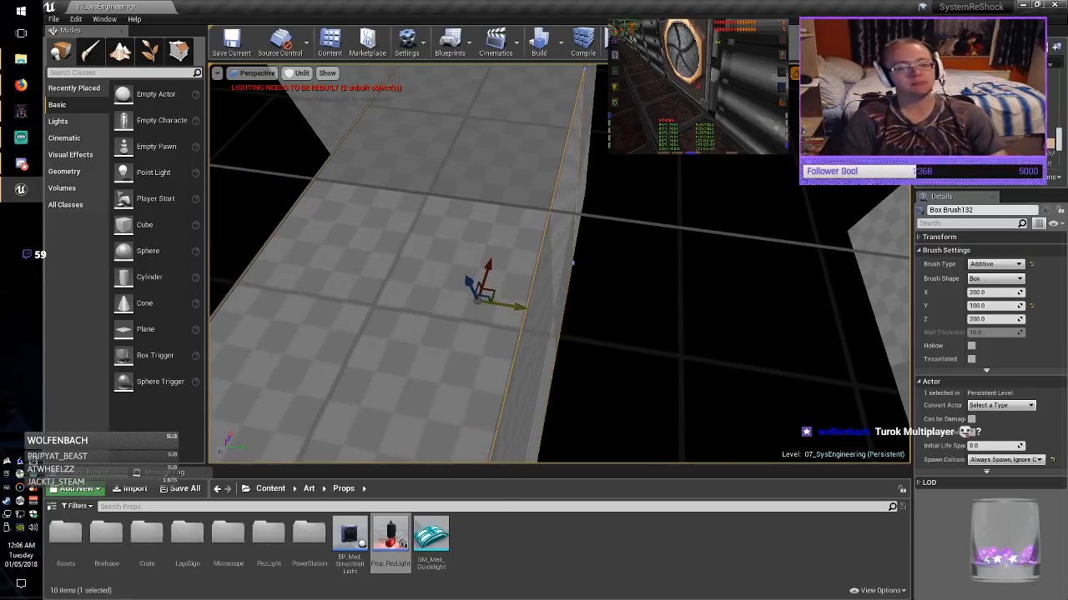
drag(517, 307, 671, 330)
mouse_move(671, 331)
right_down()
mouse_move(767, 309)
mouse_move(717, 283)
right_up()
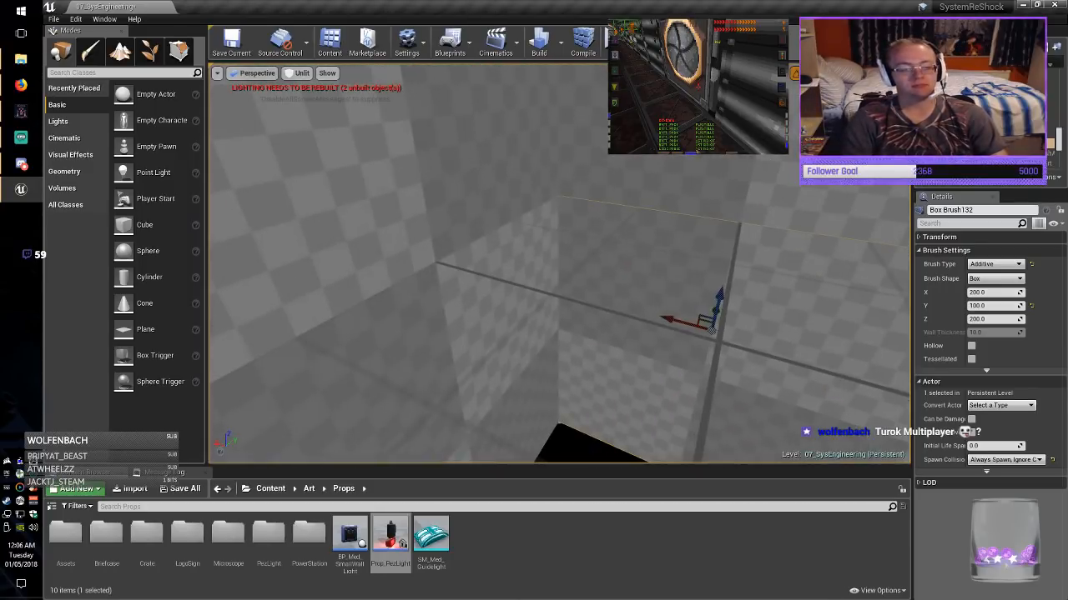
Select everything in the level and realign the textures on all brush surfaces.
key(Escape)
mouse_move(567, 275)
right_down()
mouse_move(651, 242)
mouse_move(501, 271)
mouse_move(409, 241)
right_up()
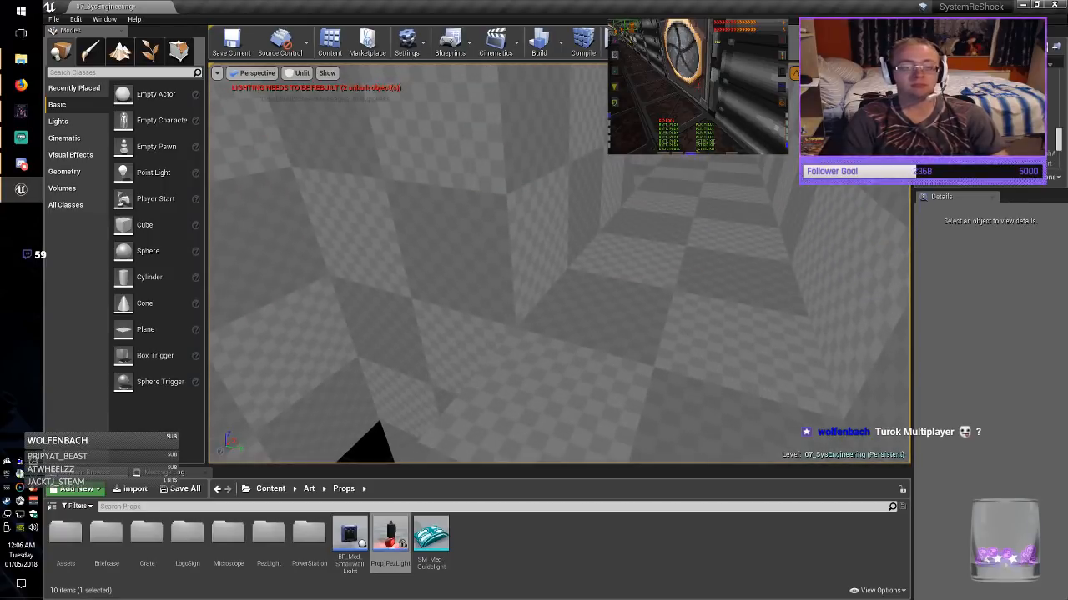
key(ctrl+a)
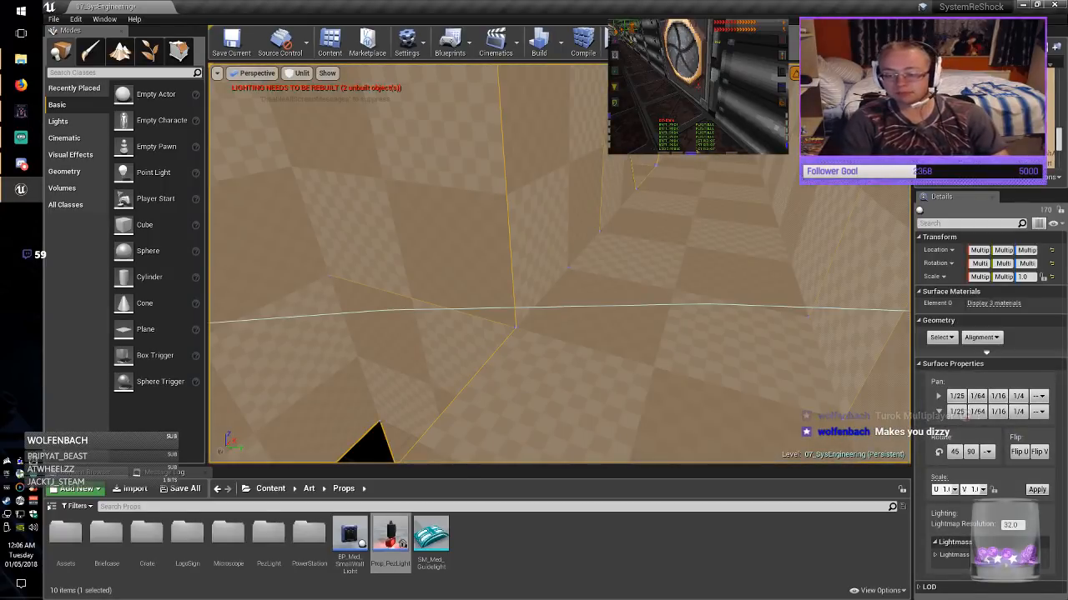
click(982, 337)
click(1002, 362)
key(Escape)
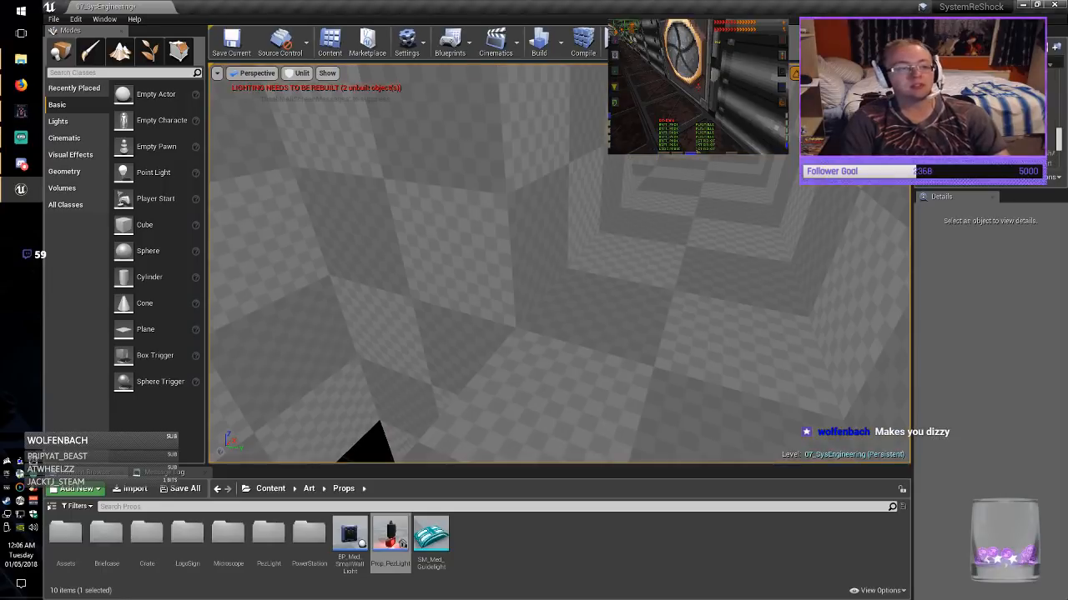
Open a new File Explorer window and move it off to the neighbouring display.
key(w)
right_drag(559, 264, 530, 258)
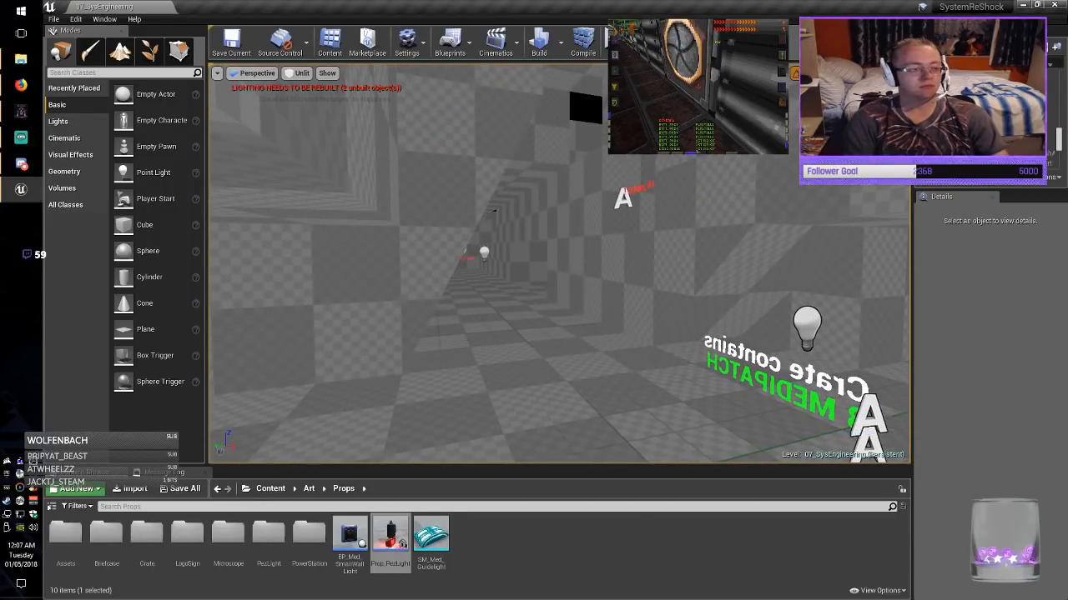
right_click(21, 58)
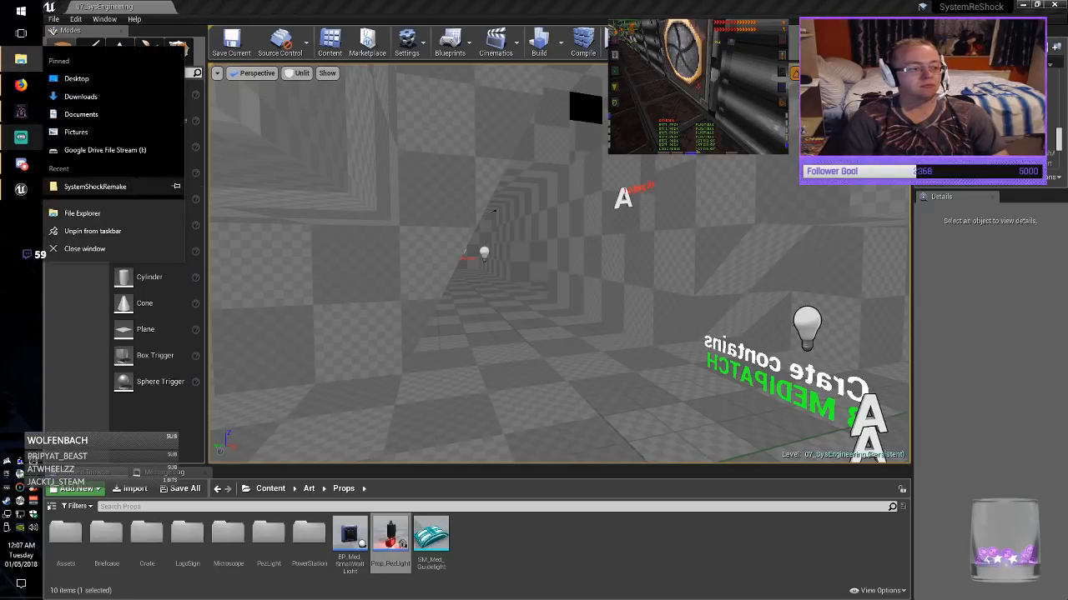
click(82, 214)
drag(275, 20, 1067, 81)
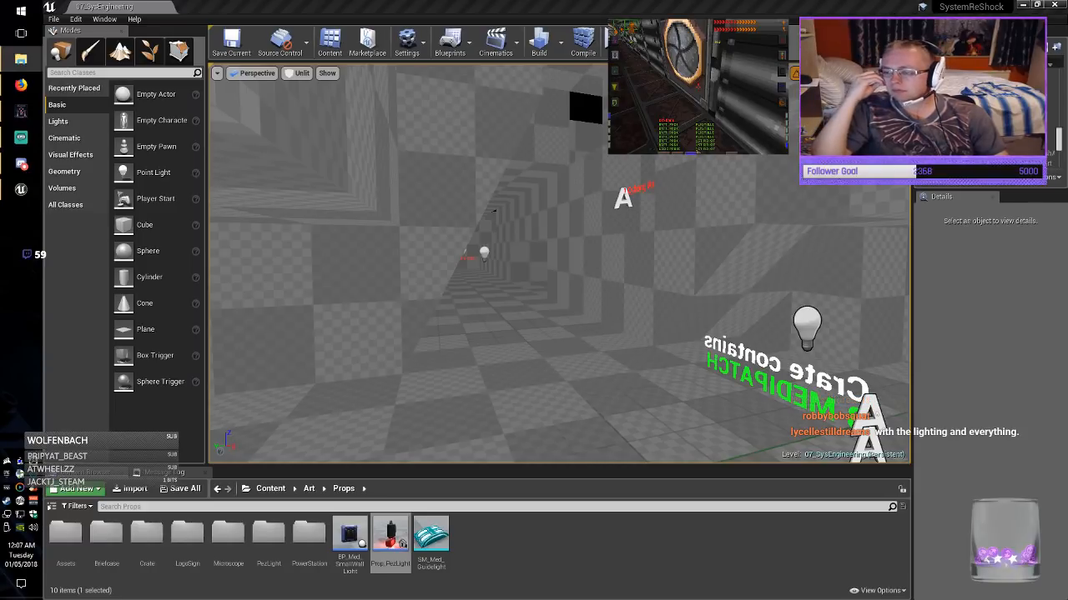
middle_drag(558, 264, 594, 235)
right_drag(559, 264, 607, 360)
key(w)
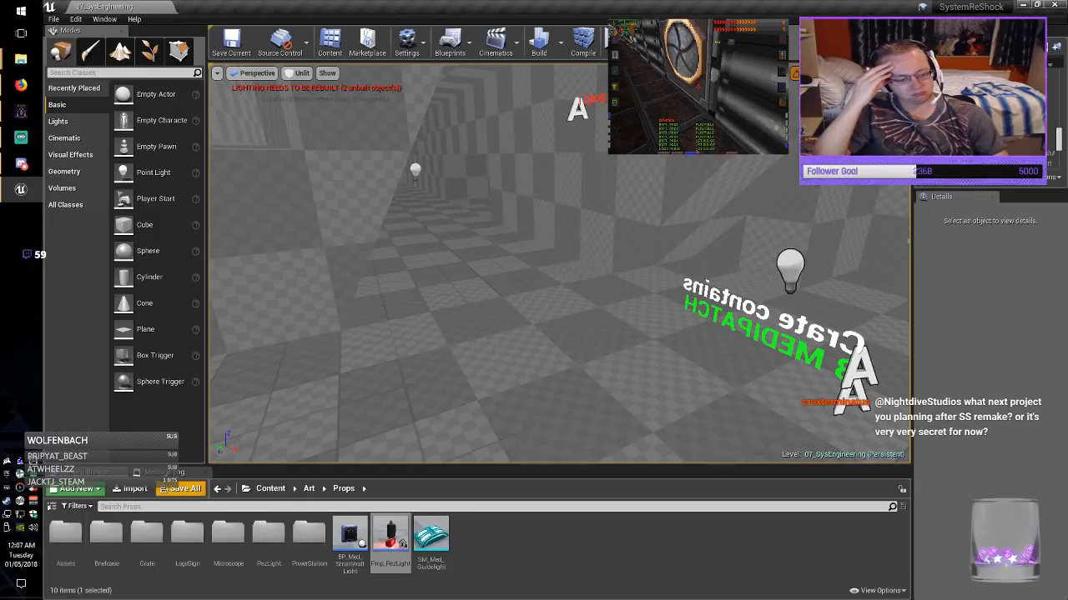
Open the Medical level from the project's Content/Maps folder.
click(250, 488)
double_click(147, 534)
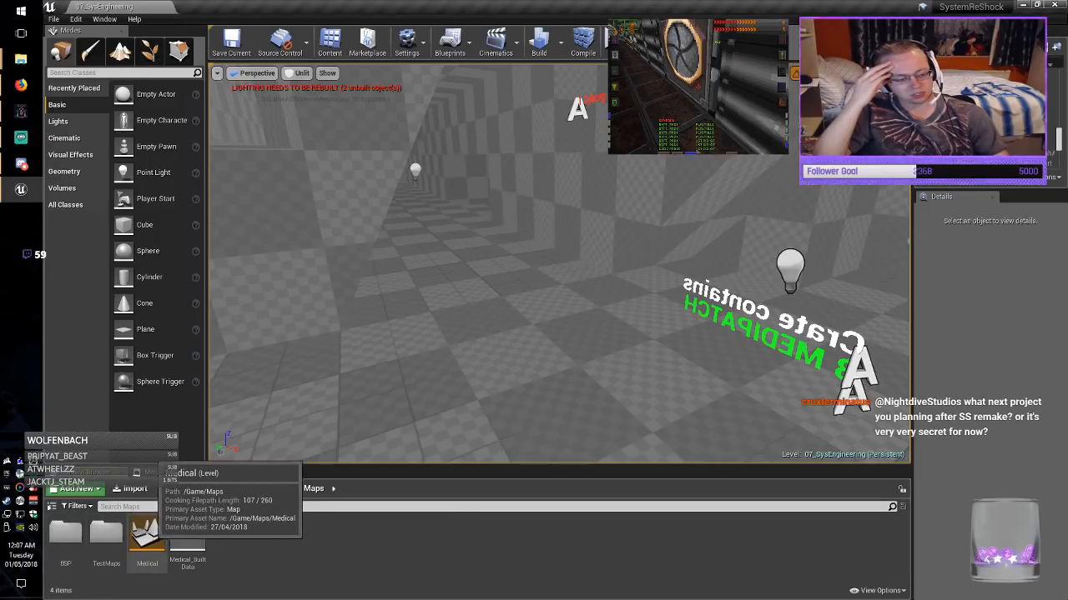
double_click(146, 534)
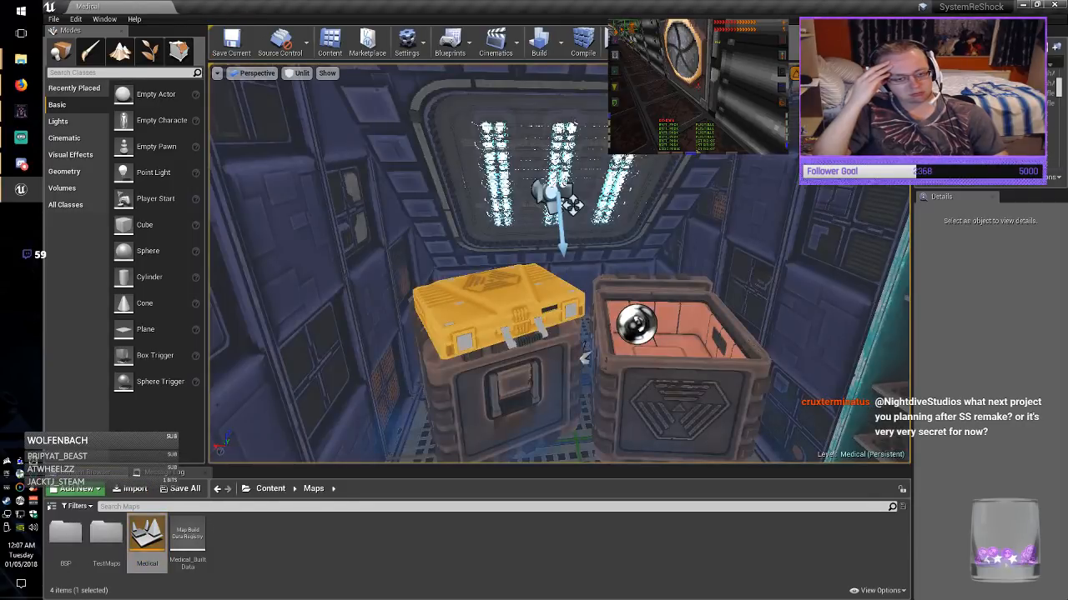
Play the Medical level in the editor, open the briefcase, look around the starting room and end the play session.
key(alt+p)
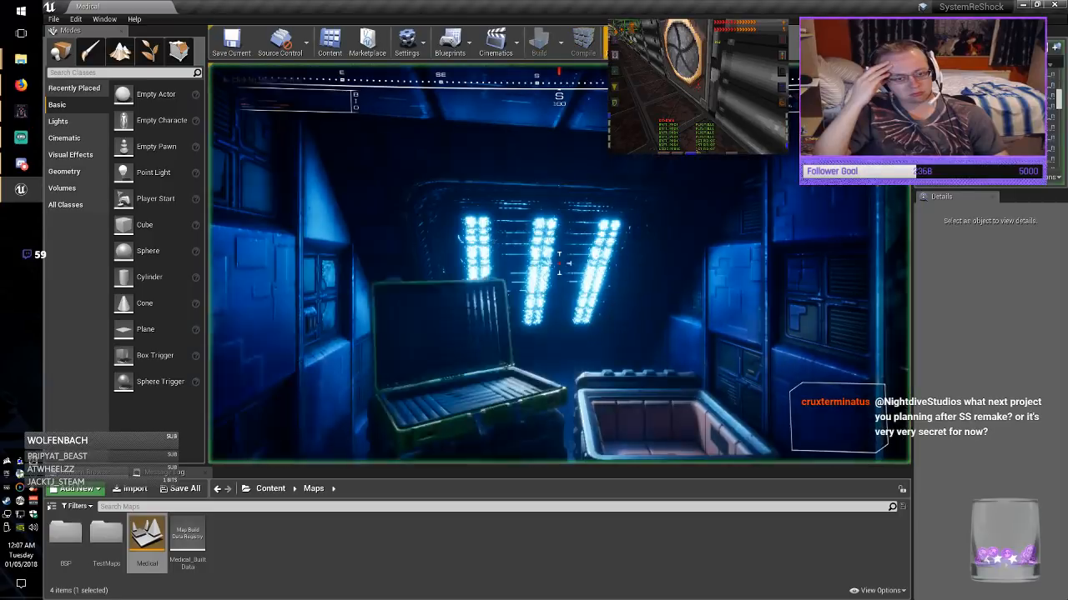
click(559, 264)
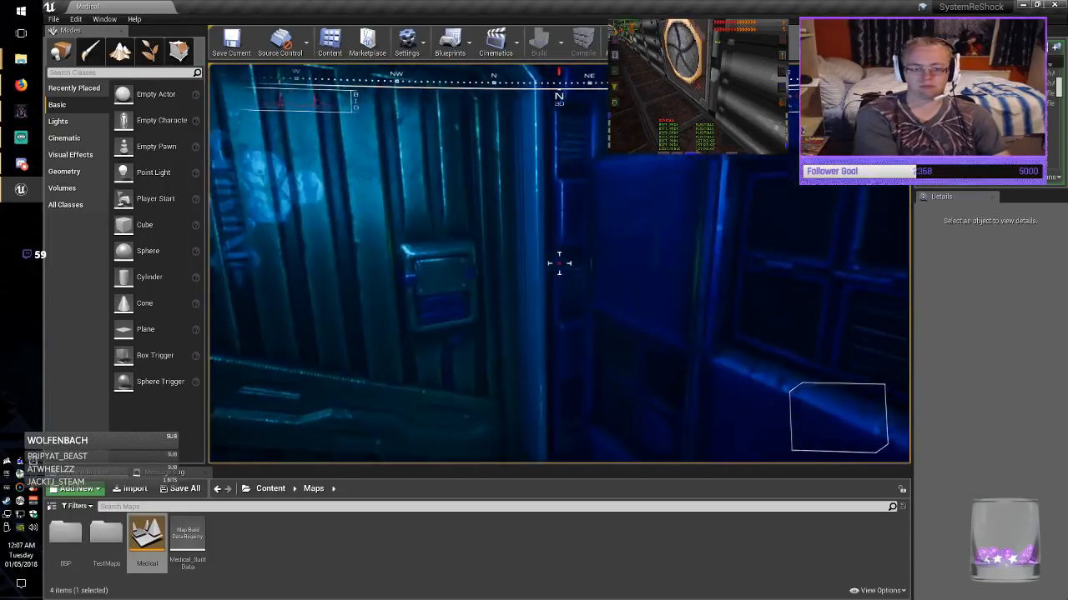
key(w)
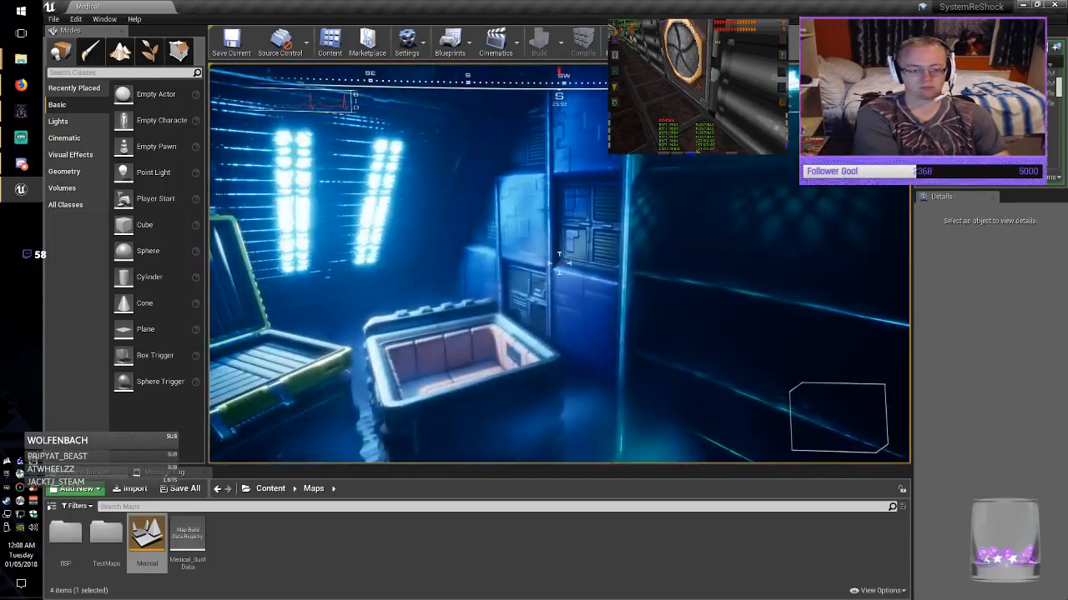
key(Escape)
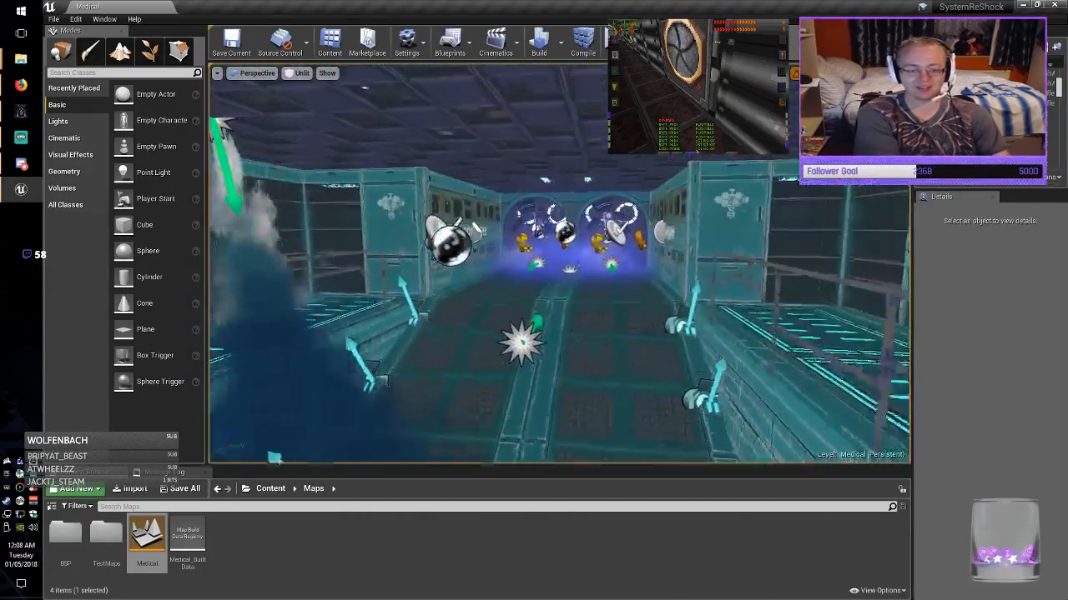
Fly through the Medical level's hall, start another play session and inspect the wall switch and the open briefcase beside the crate.
key(w)
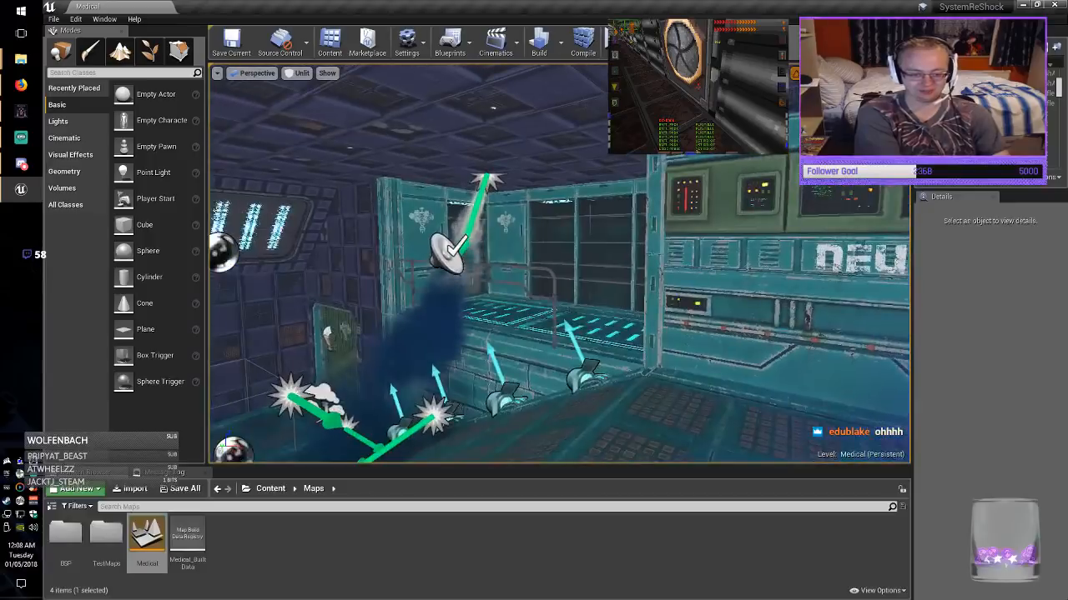
key(alt+p)
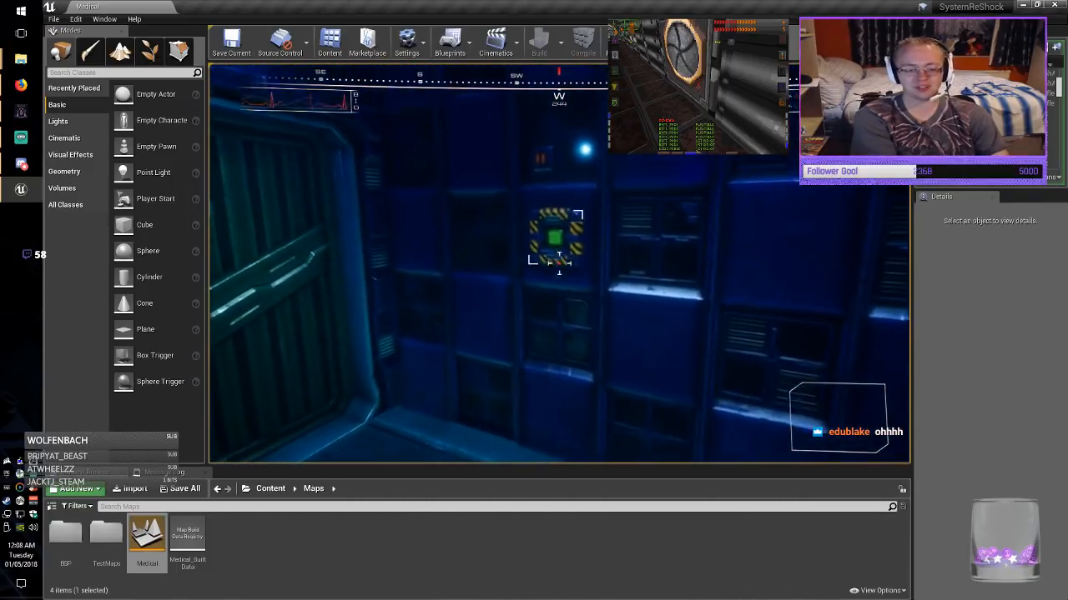
key(e)
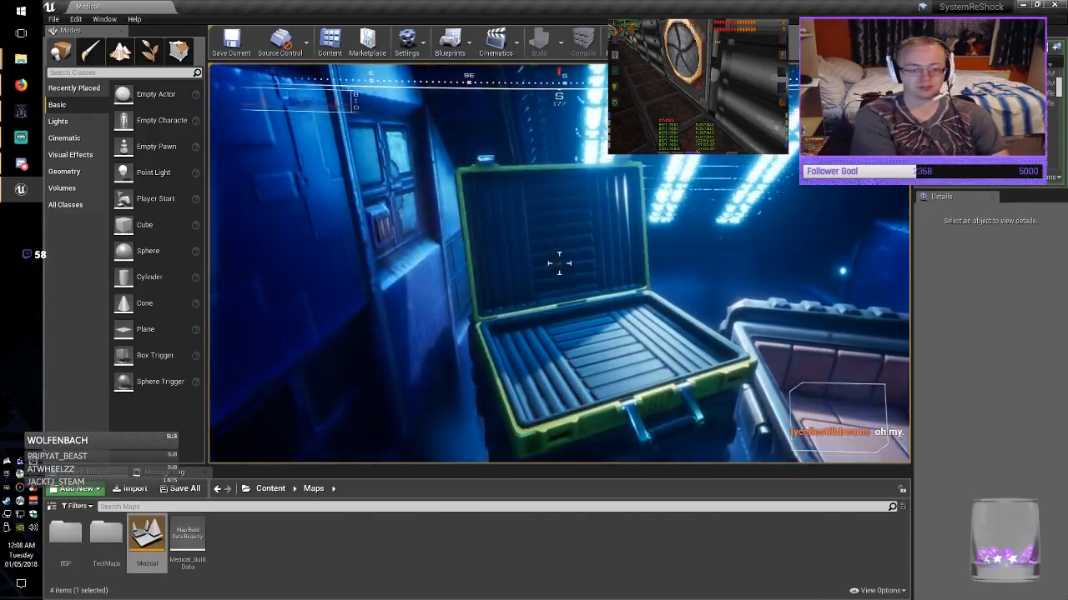
key(d)
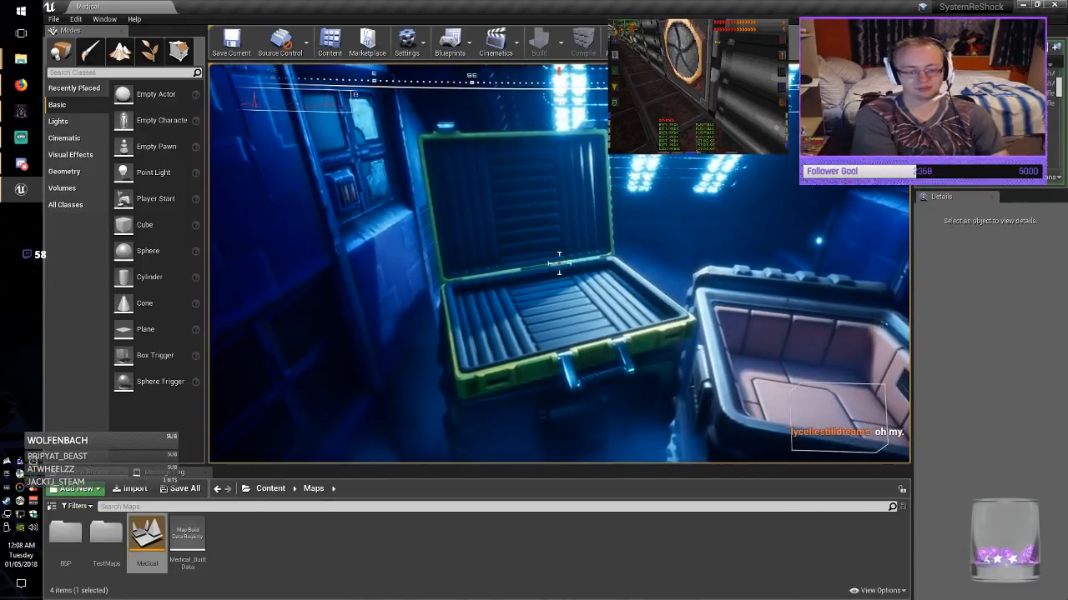
Walk through the green doors and along the main corridor to examine its lit floor panels, consoles and railings.
key(w)
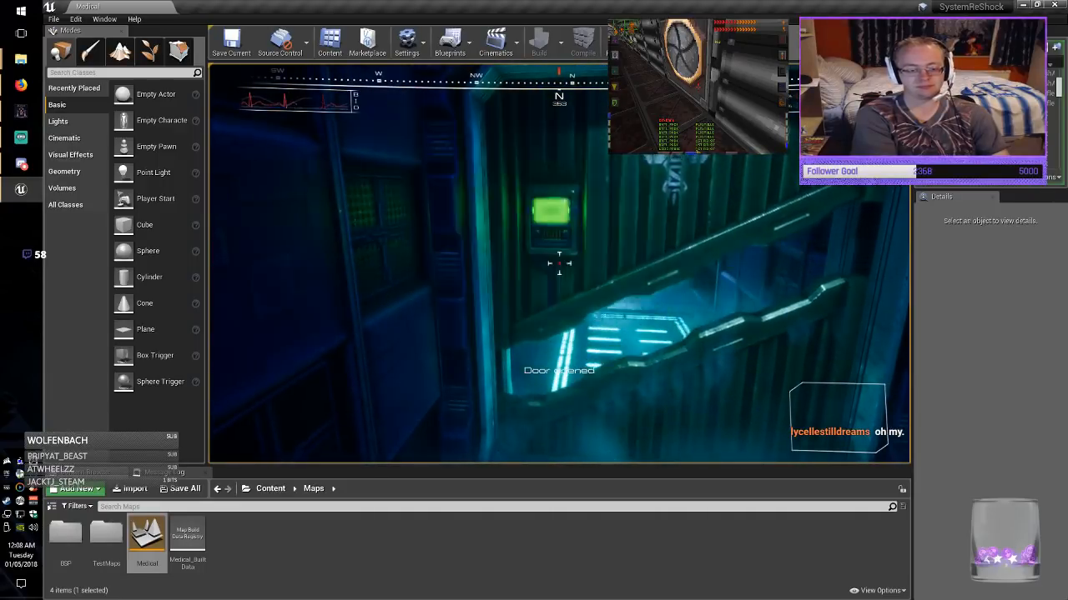
key(w)
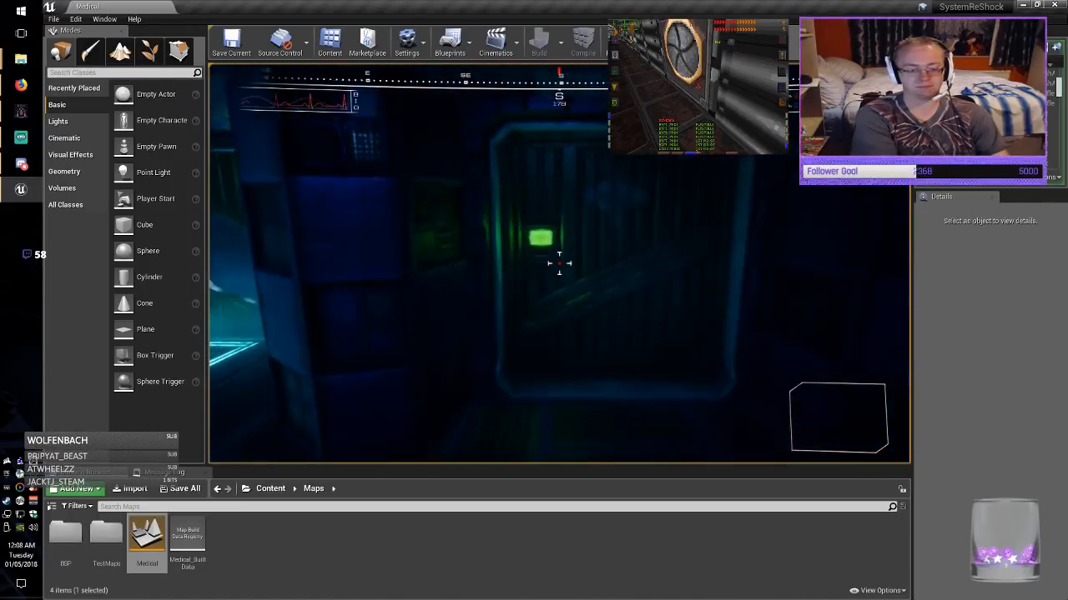
key(w)
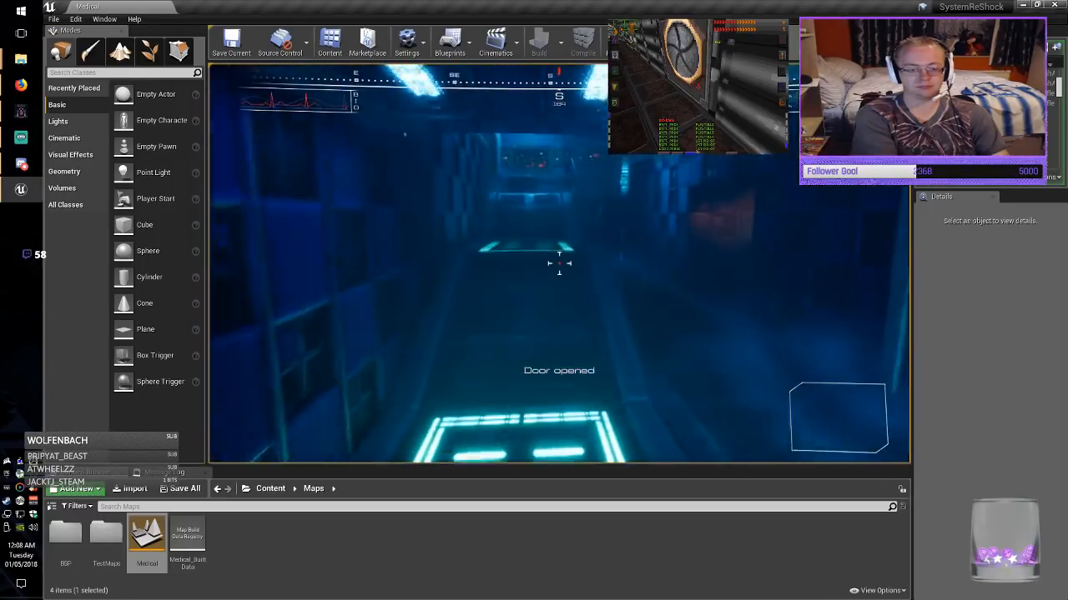
key(d)
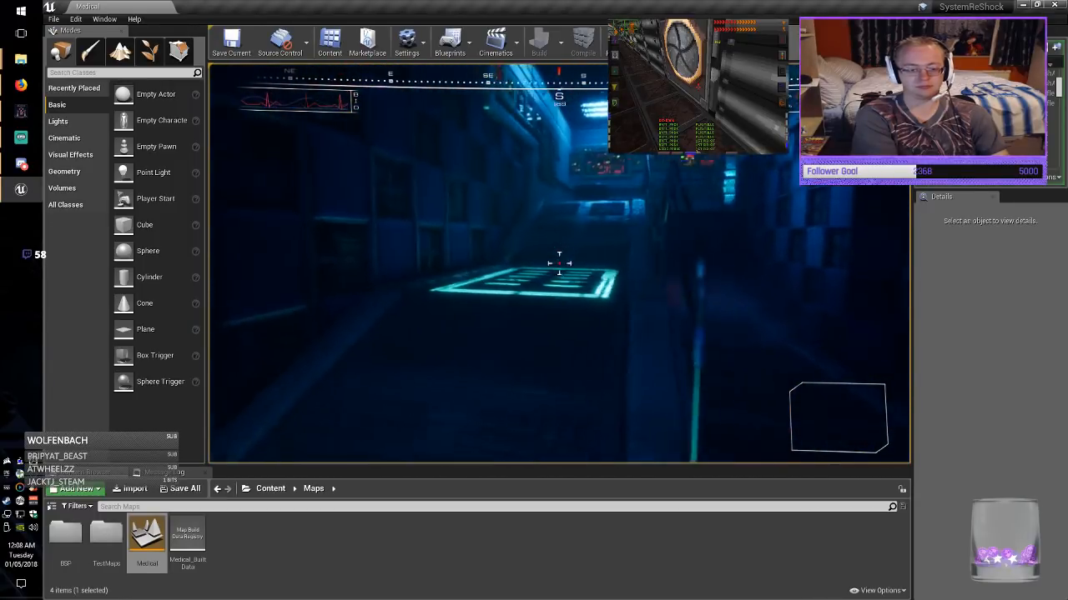
key(w)
key(w)
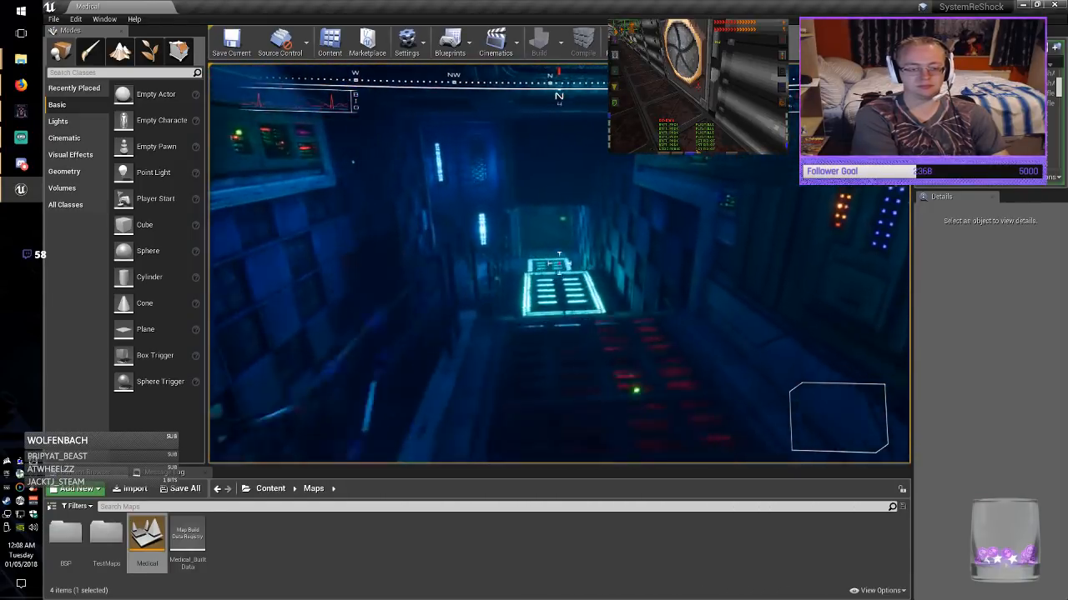
key(w)
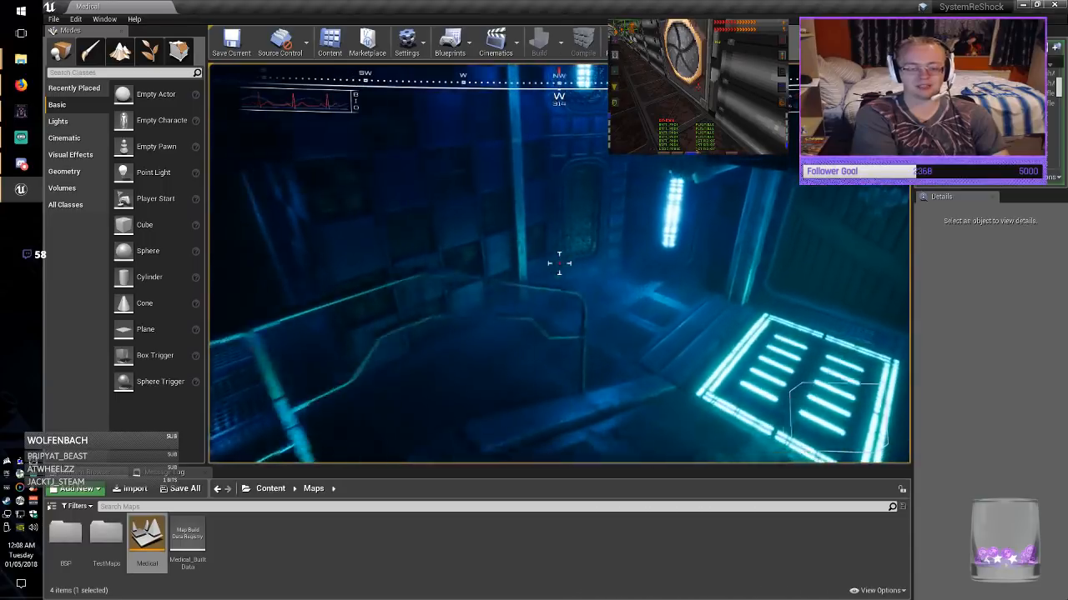
Open the side doors one after another and explore the rooms up to the red-lit area.
key(w)
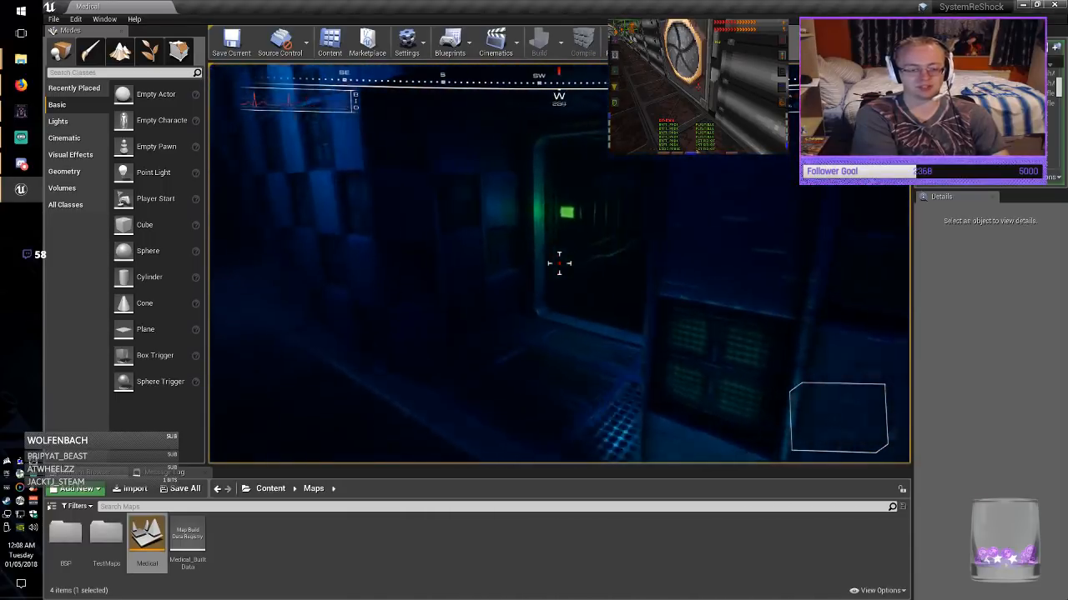
key(w)
key(e)
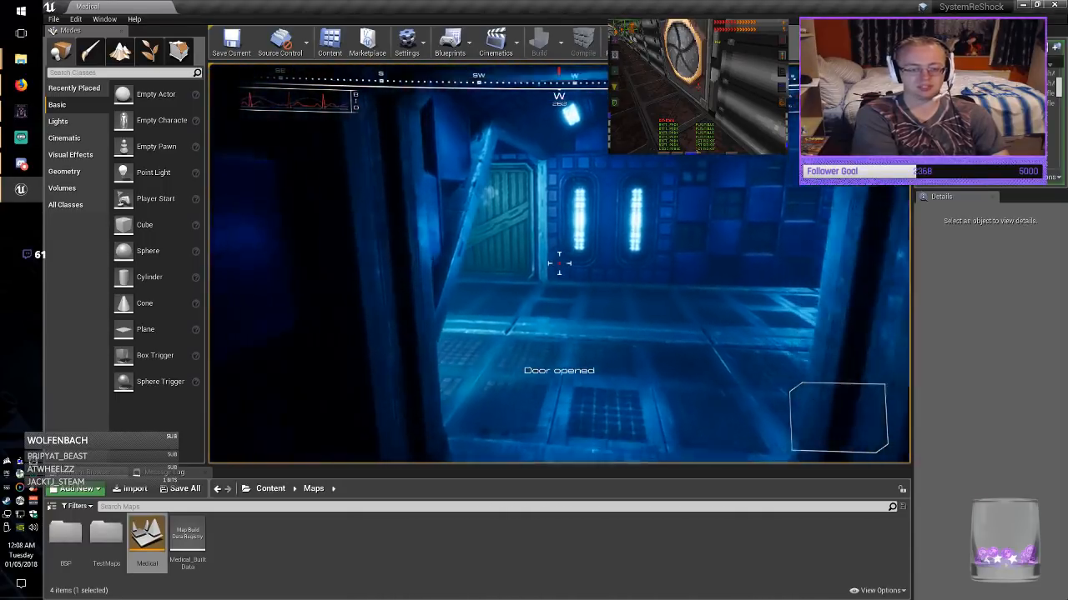
key(w)
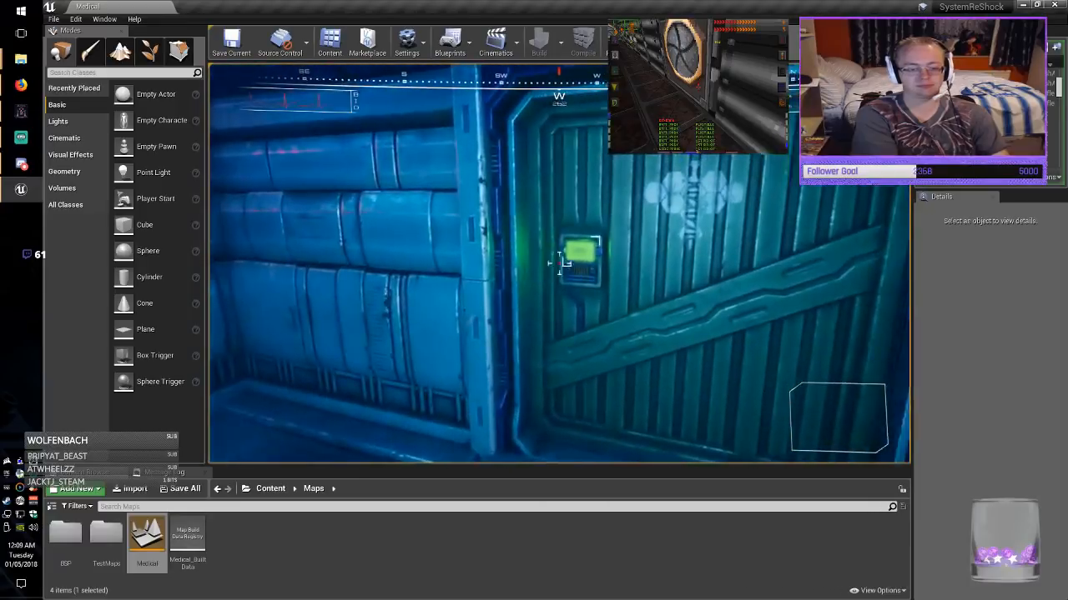
key(e)
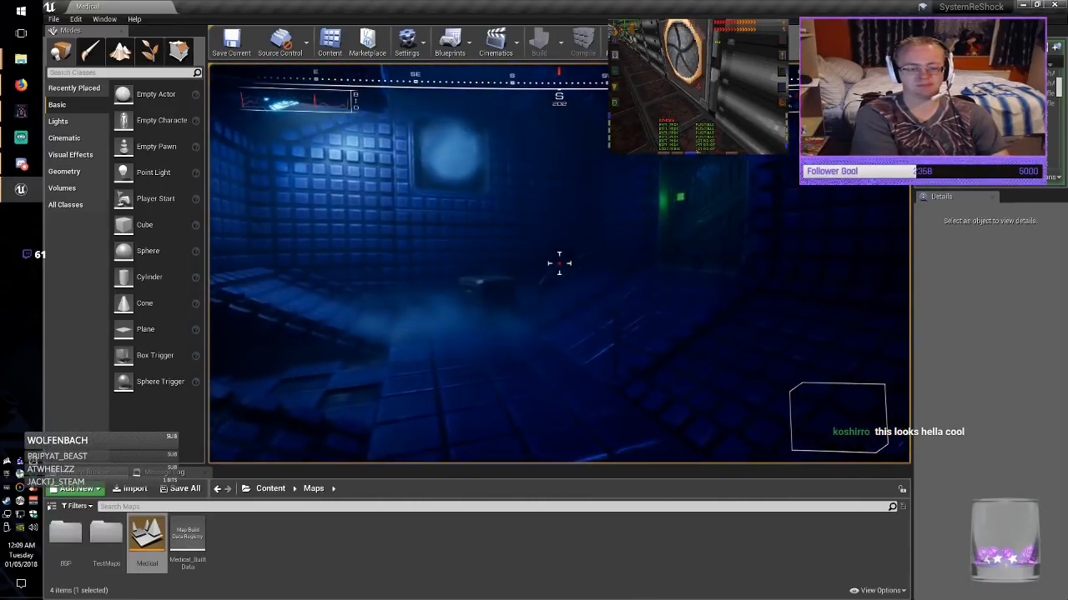
key(w)
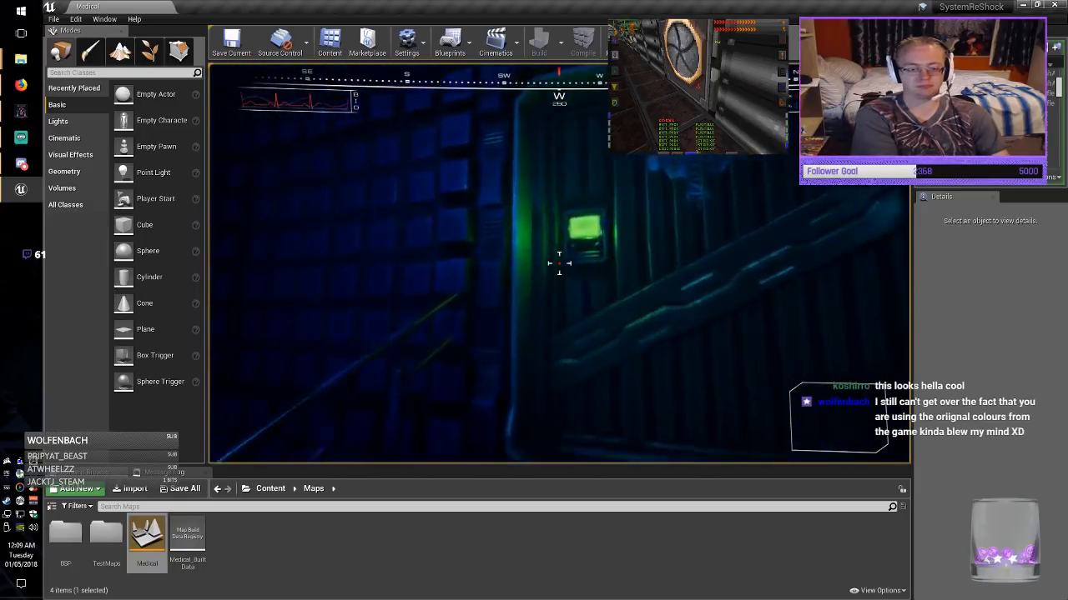
key(e)
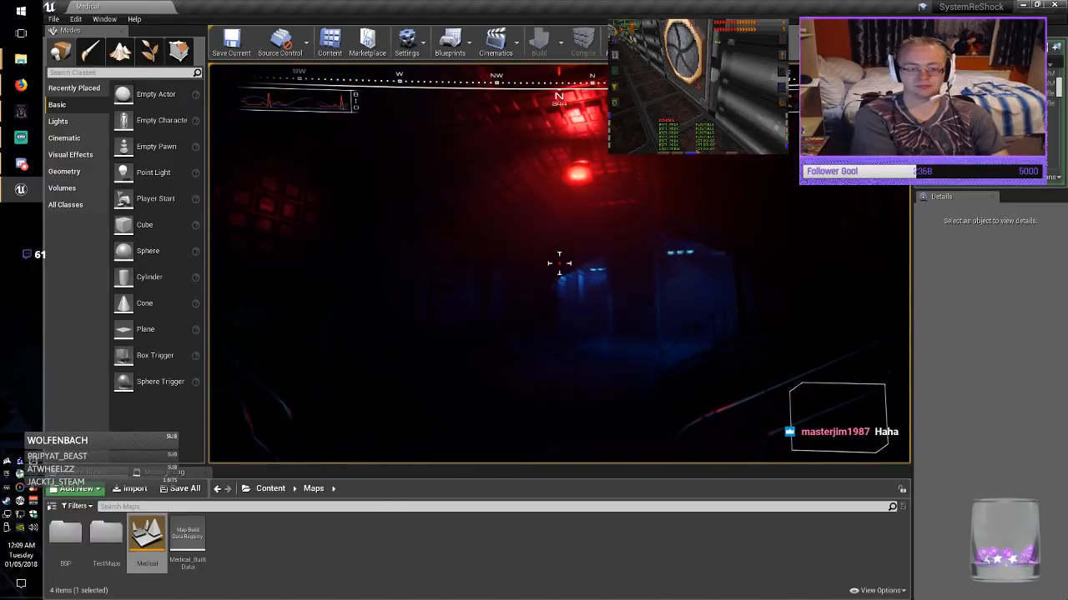
Switch the play session to full screen, open the door to the west and walk up to the central table.
key(F11)
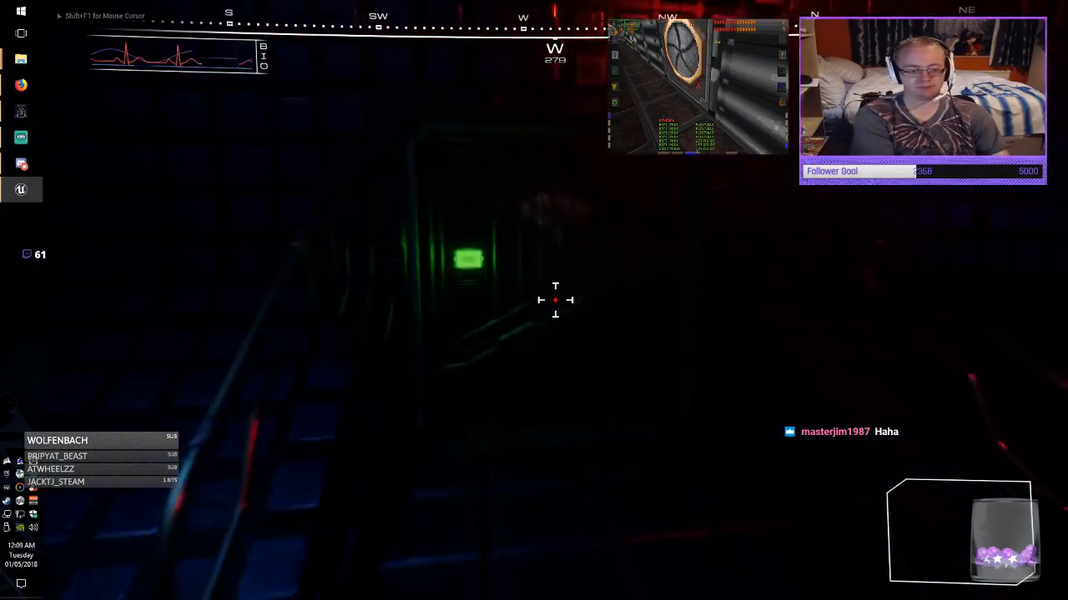
key(e)
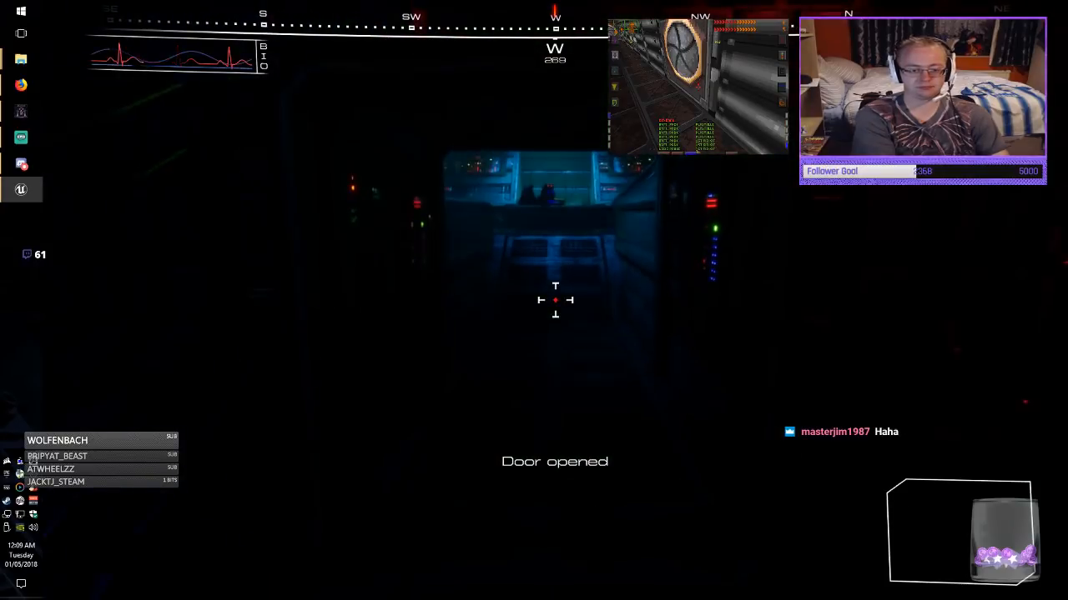
key(w)
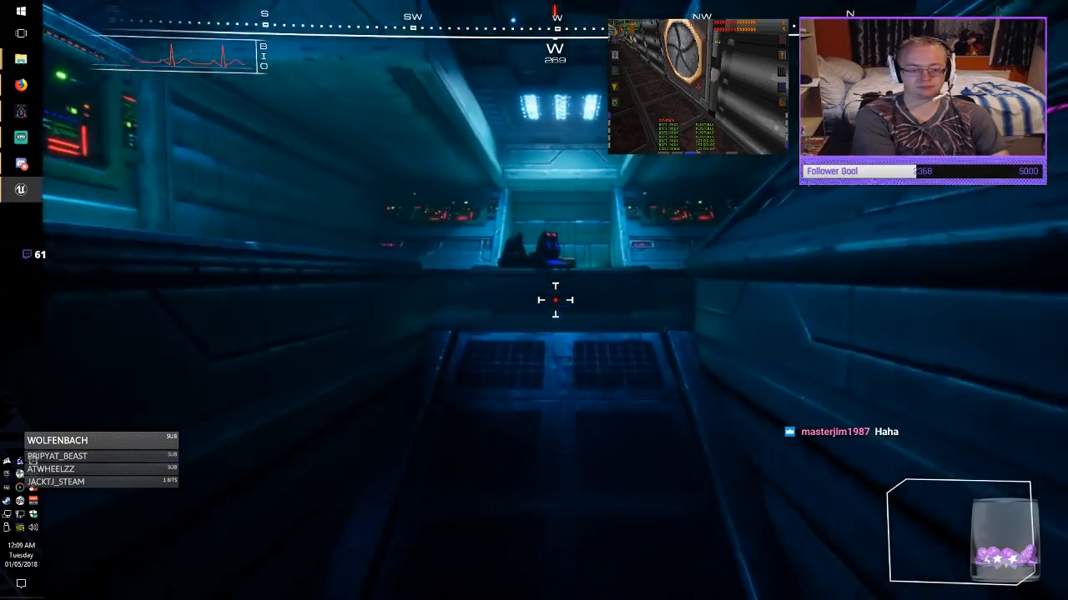
key(w)
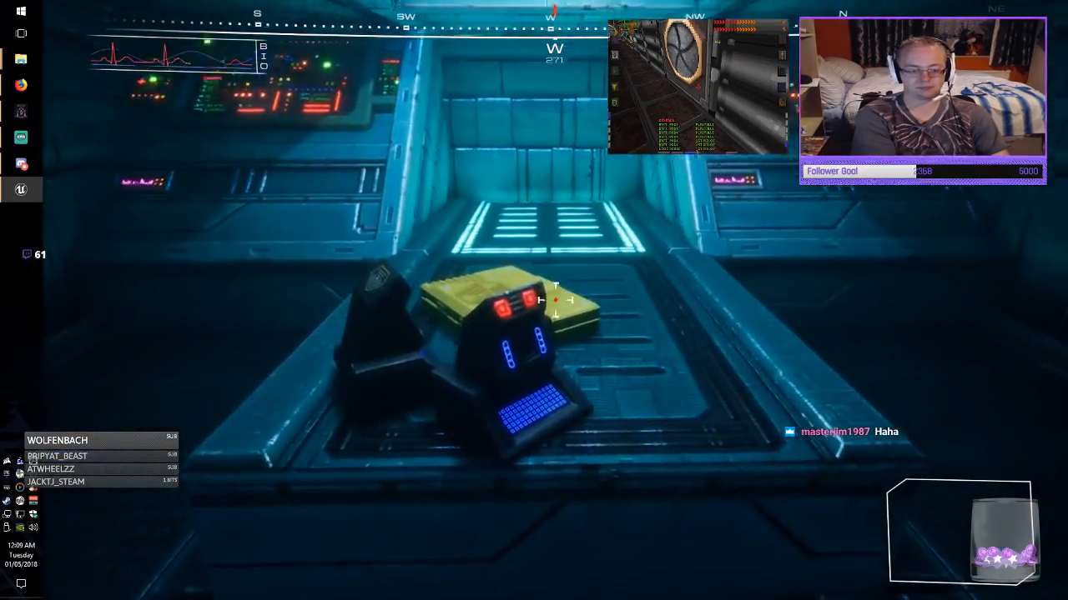
Circle the central table to examine the yellow briefcase and the small terminals from several sides.
key(d)
key(w)
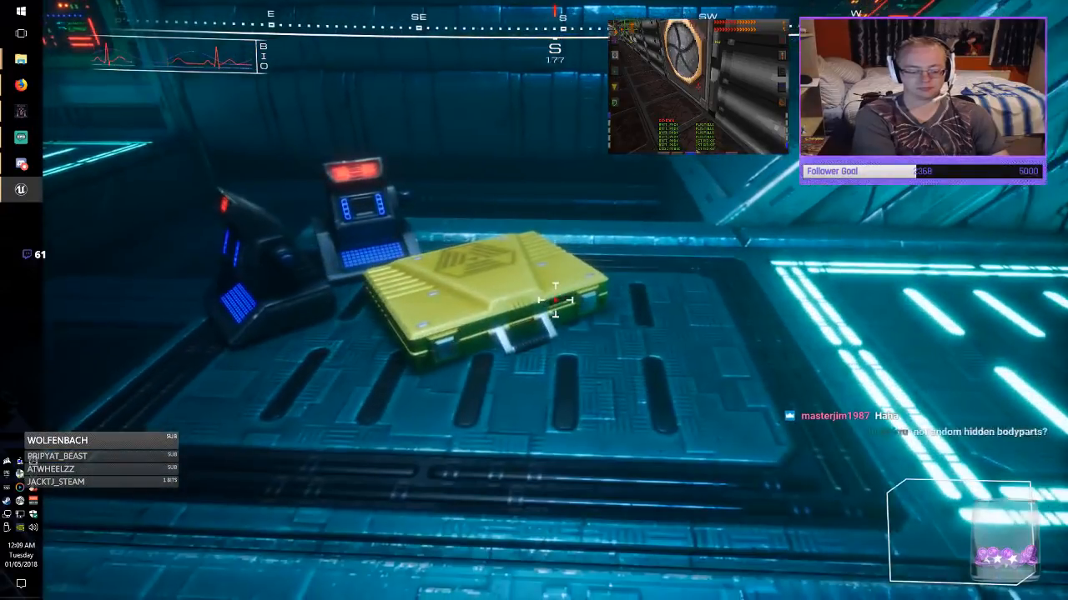
key(a)
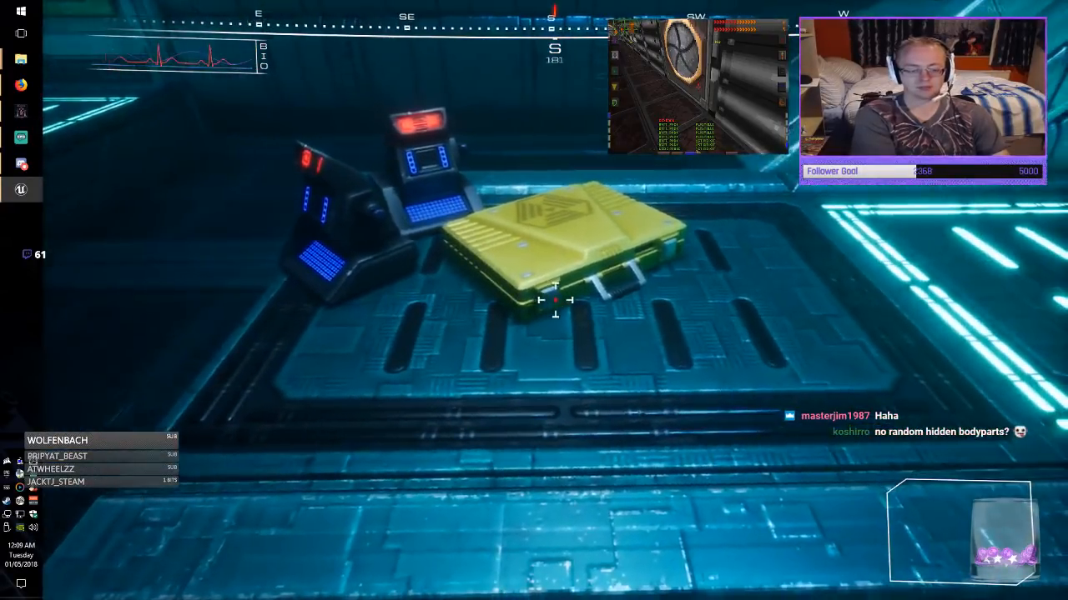
key(s)
key(a)
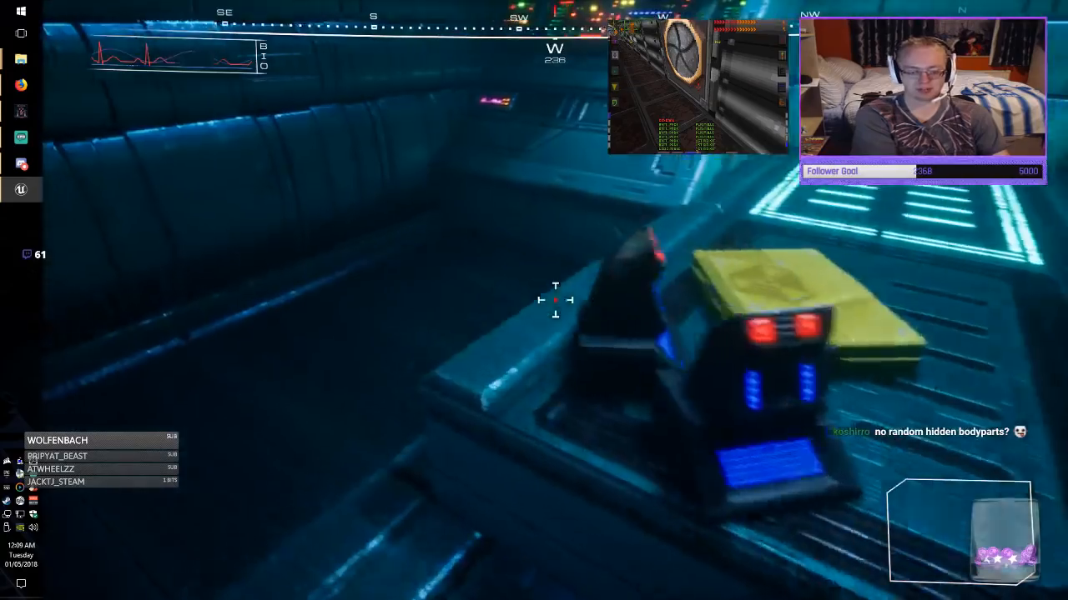
key(w)
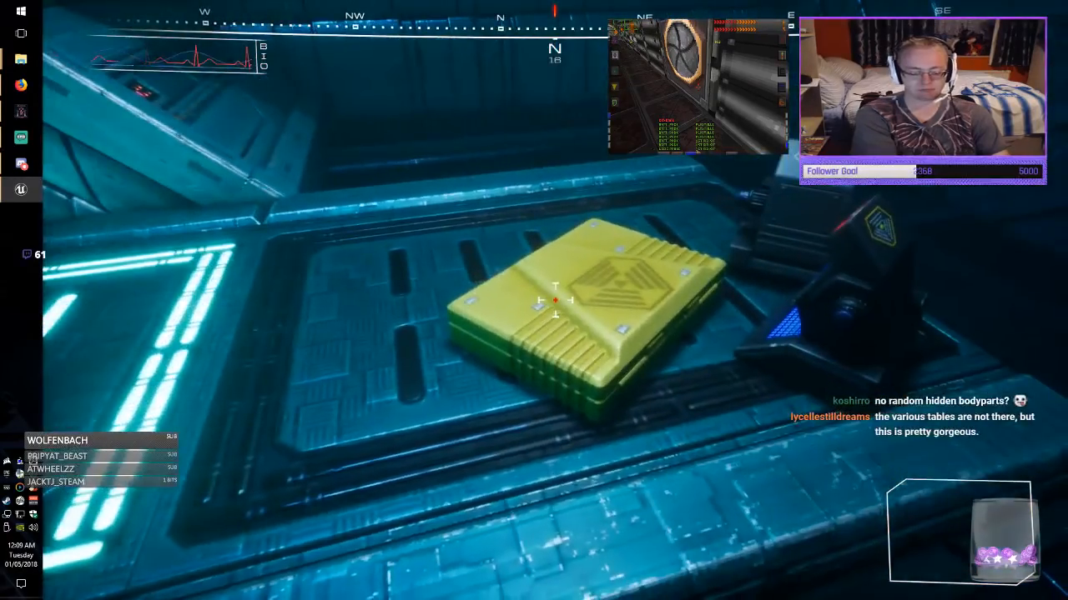
key(w)
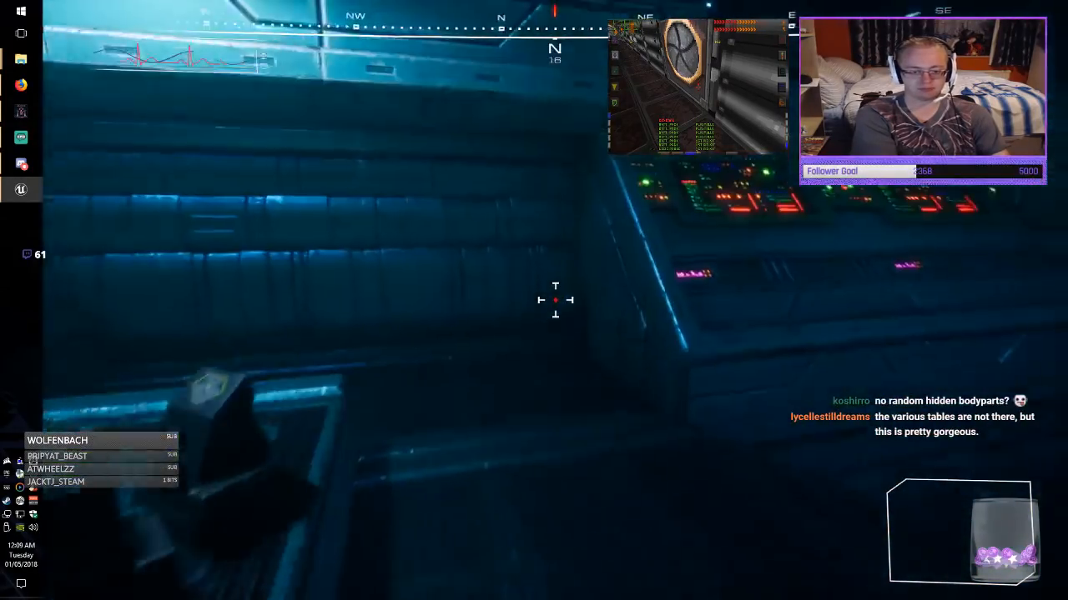
Leave the console room through its east door and explore the dark, blue-lit passages to the north.
key(w)
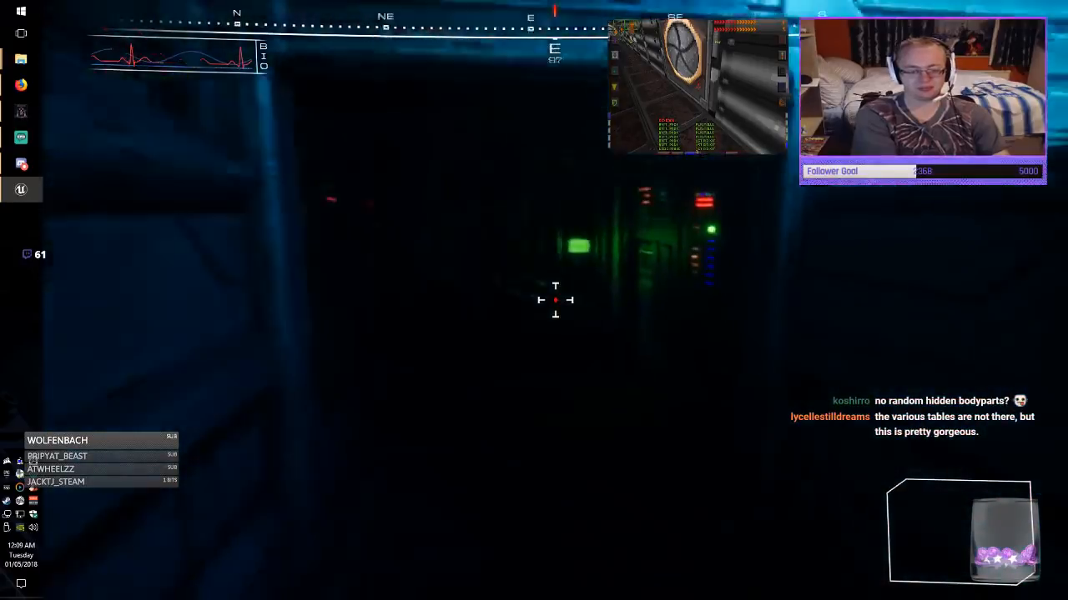
key(e)
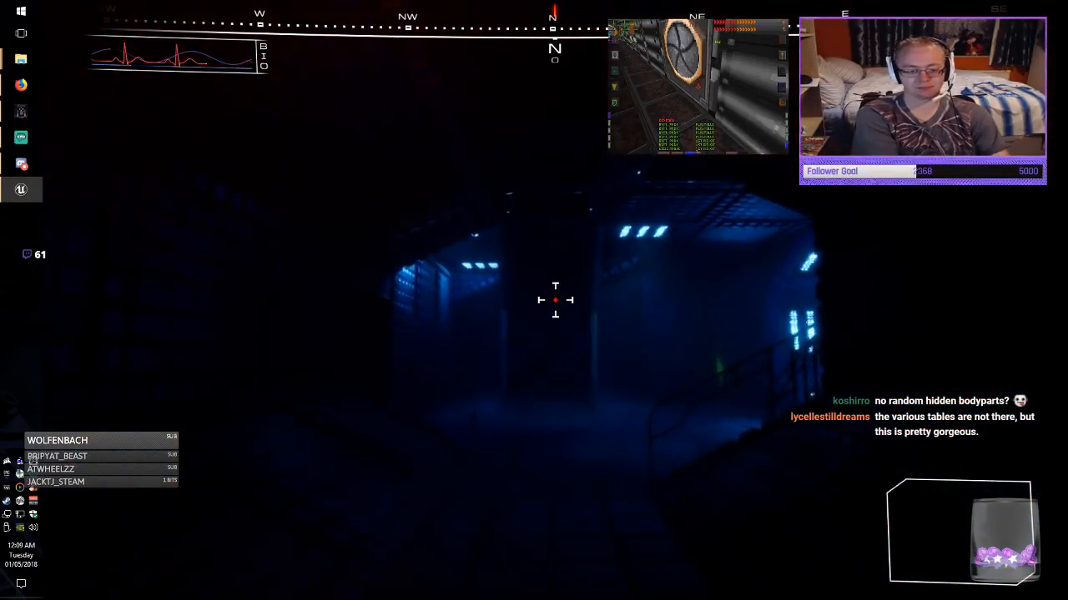
key(w)
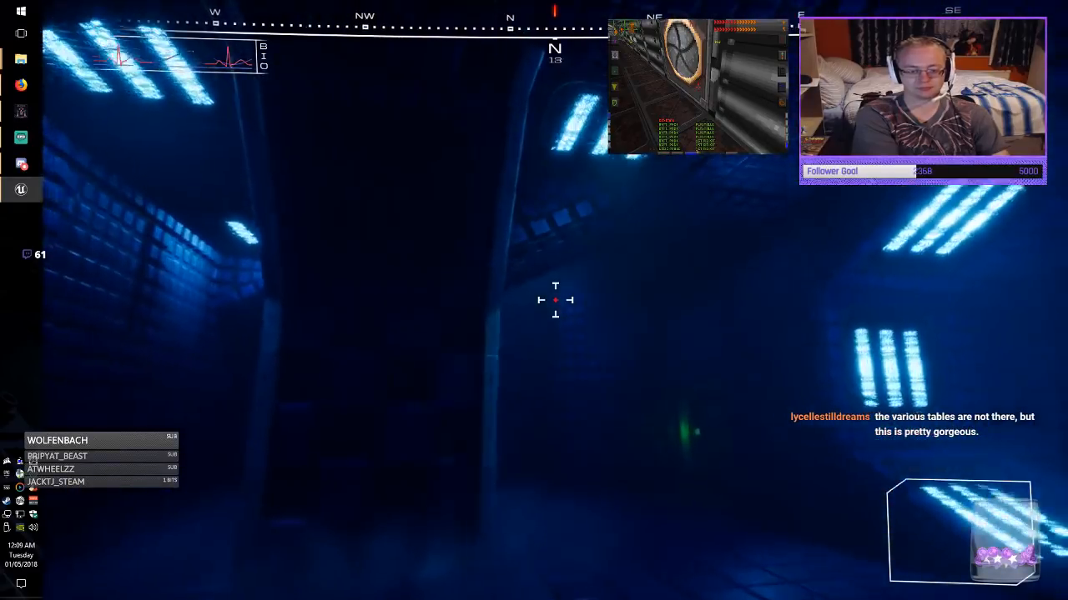
key(w)
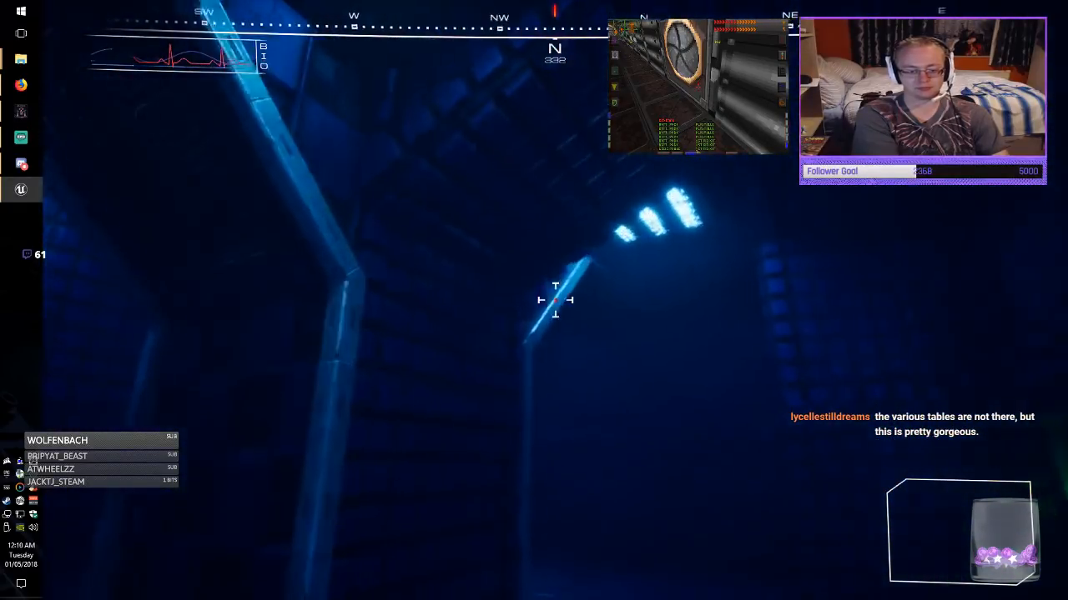
key(w)
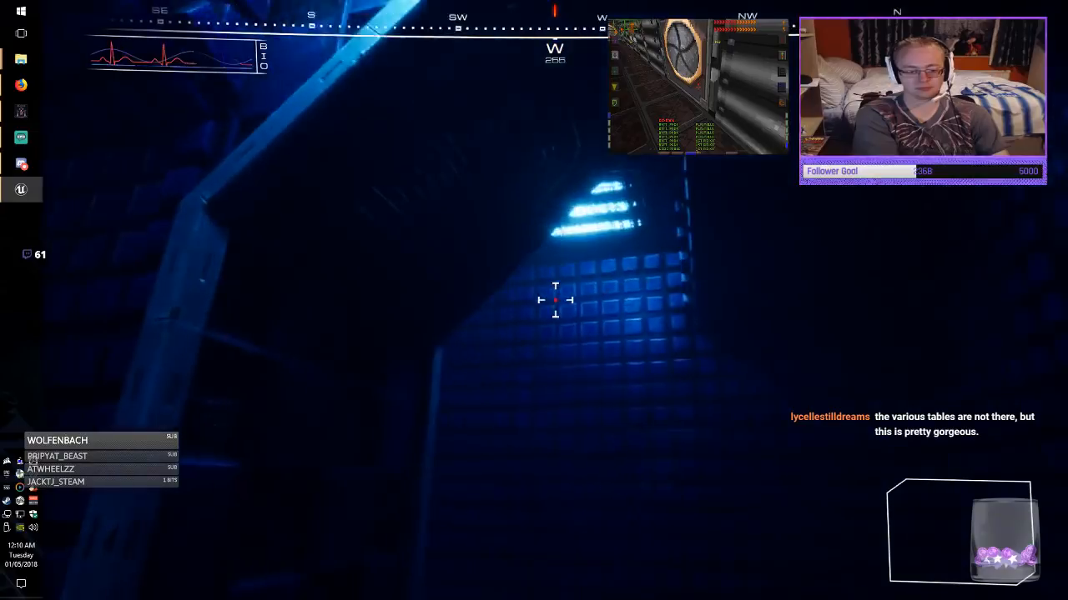
key(w)
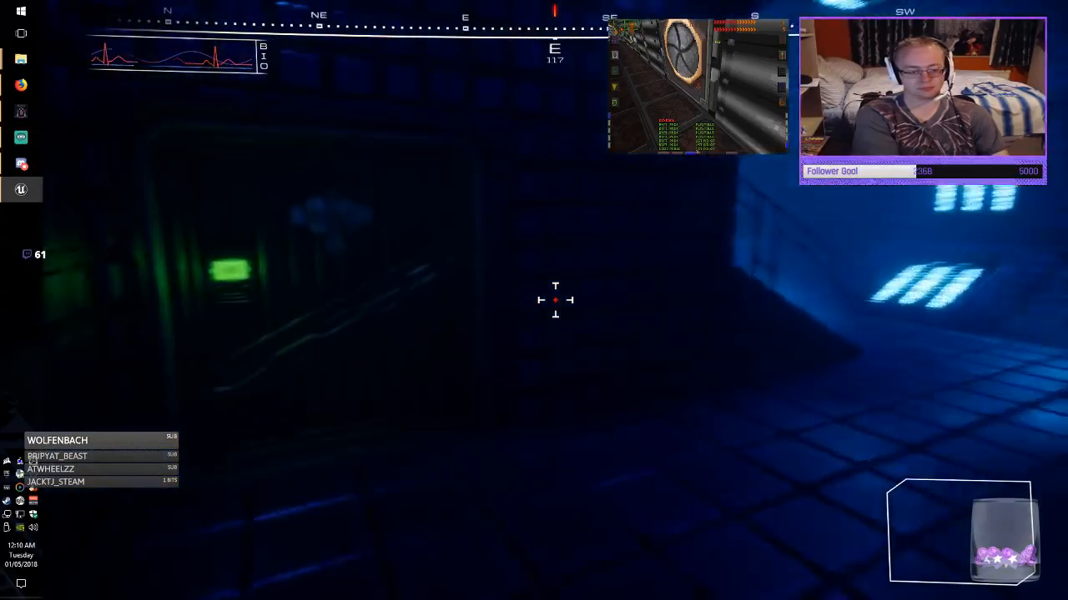
Open the door beside the green panel and follow the blue-lit corridor east to its end to examine the starfield view.
key(w)
key(e)
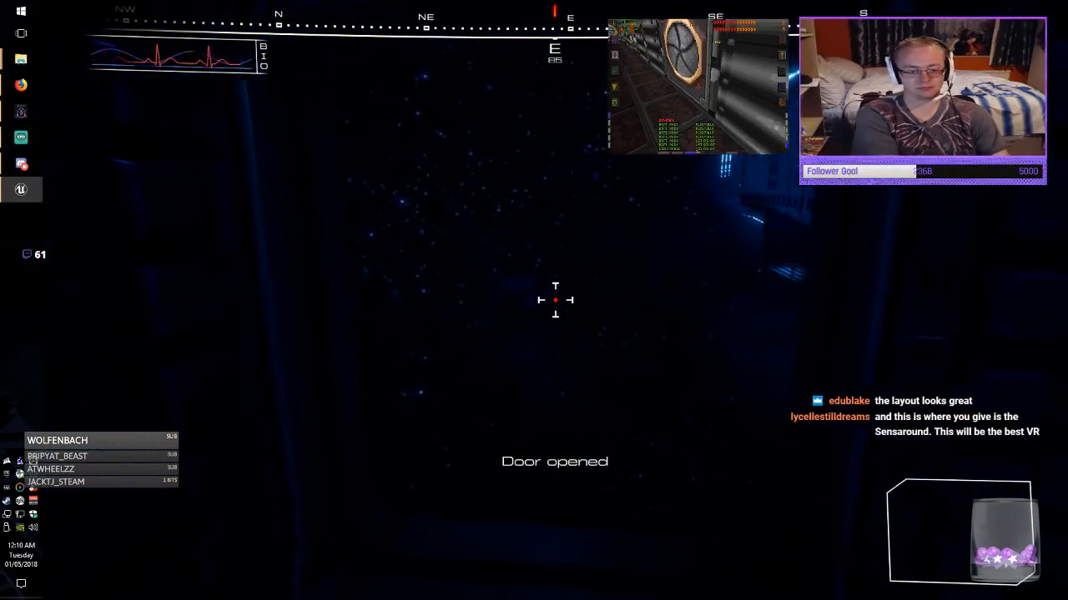
key(w)
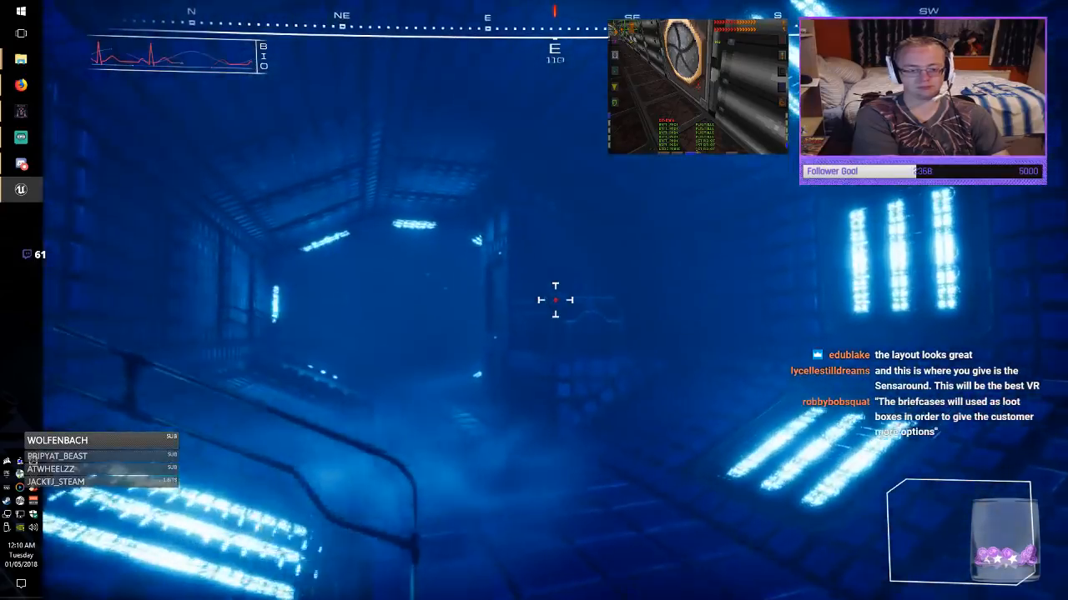
key(w)
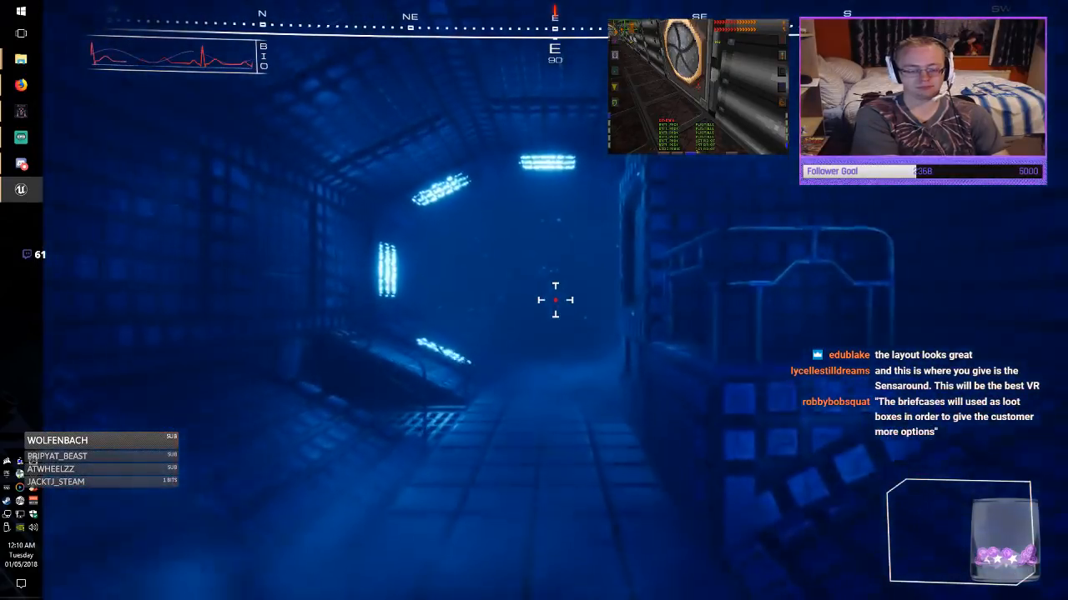
key(w)
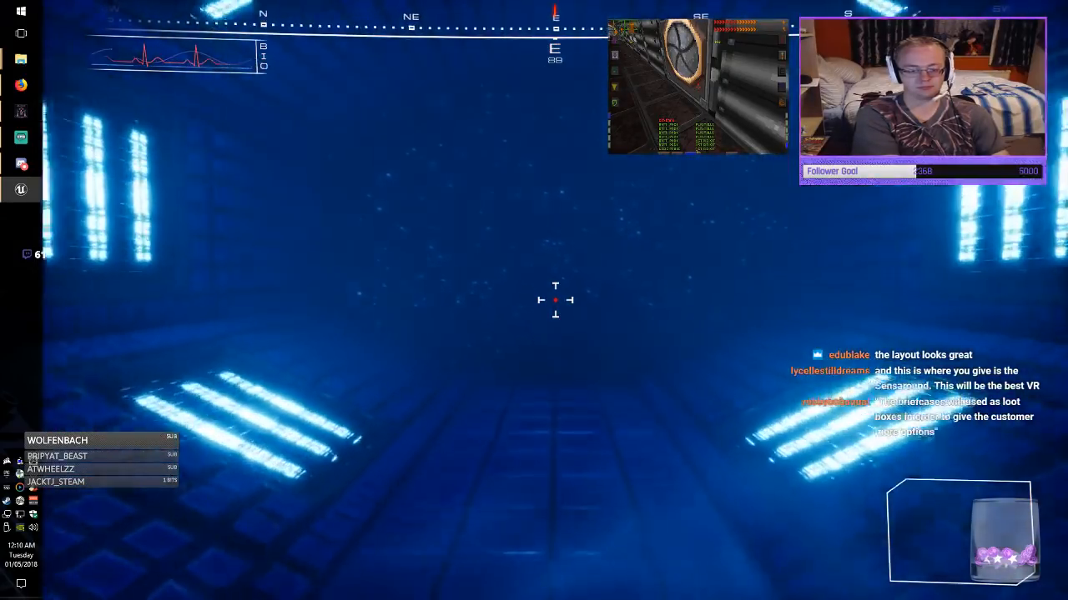
key(w)
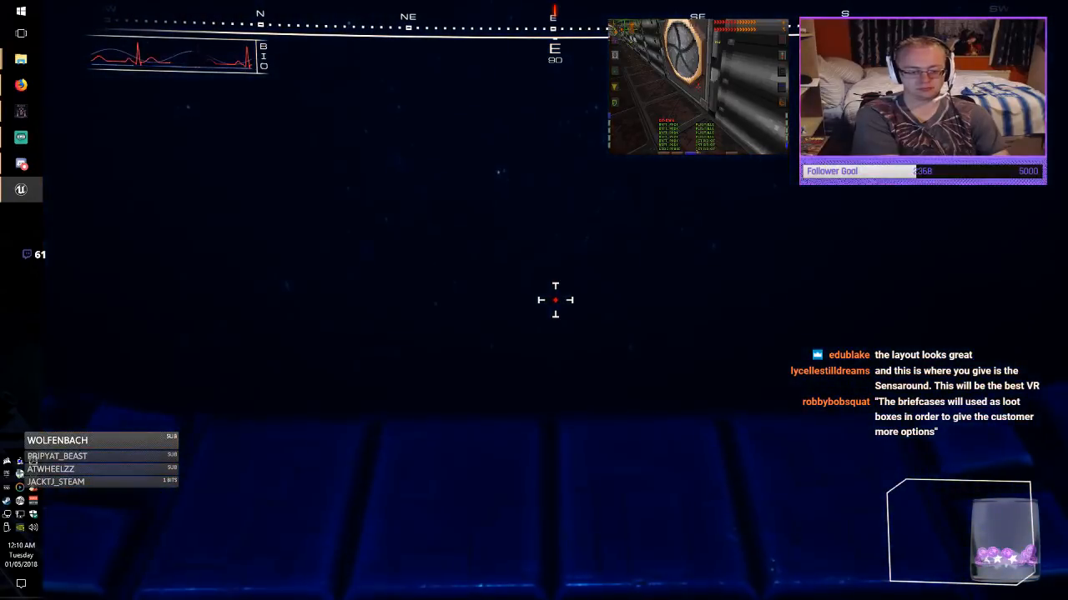
key(w)
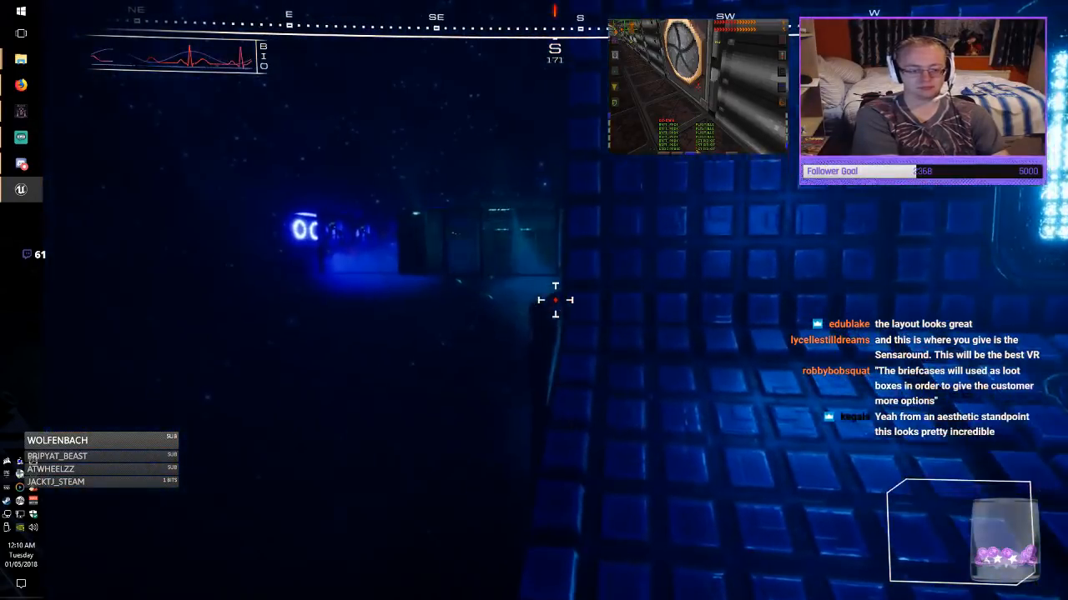
Return west along the blue-lit corridor and walk south through the red-lit hall to examine the railed passage beyond.
key(w)
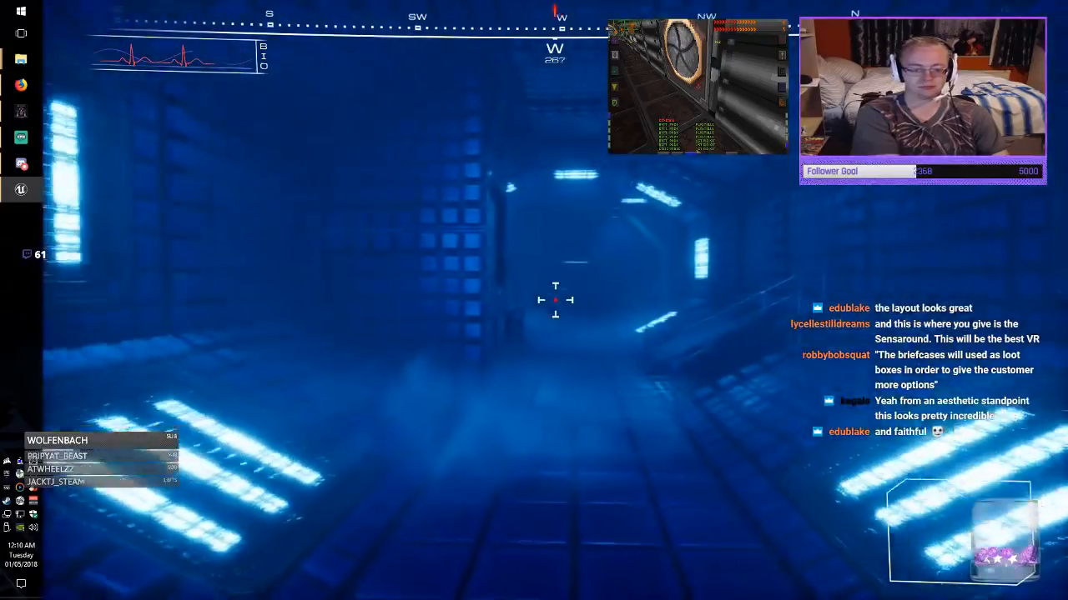
key(w)
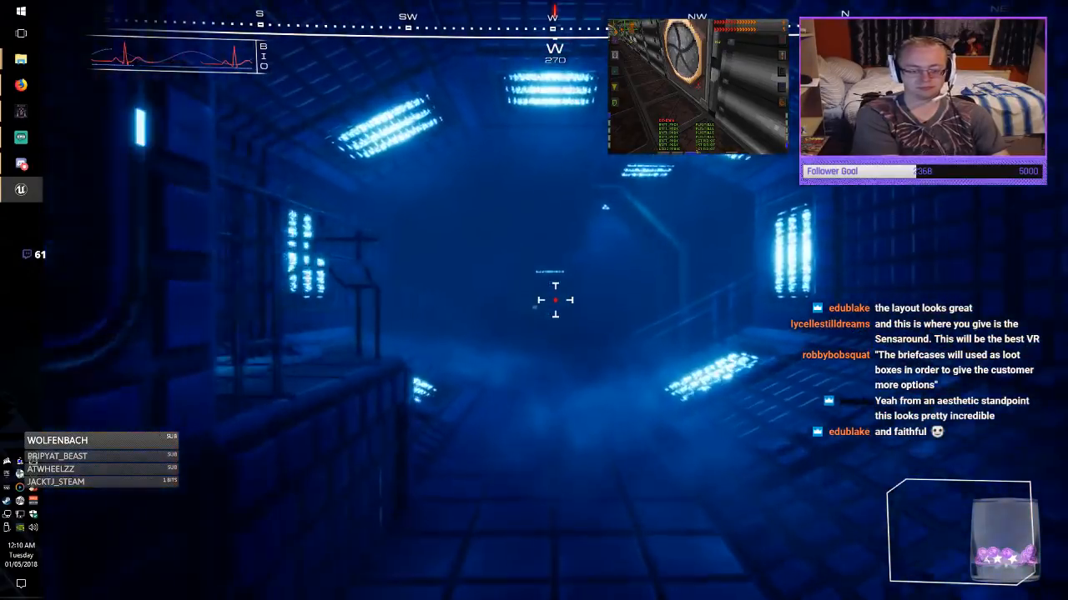
key(w)
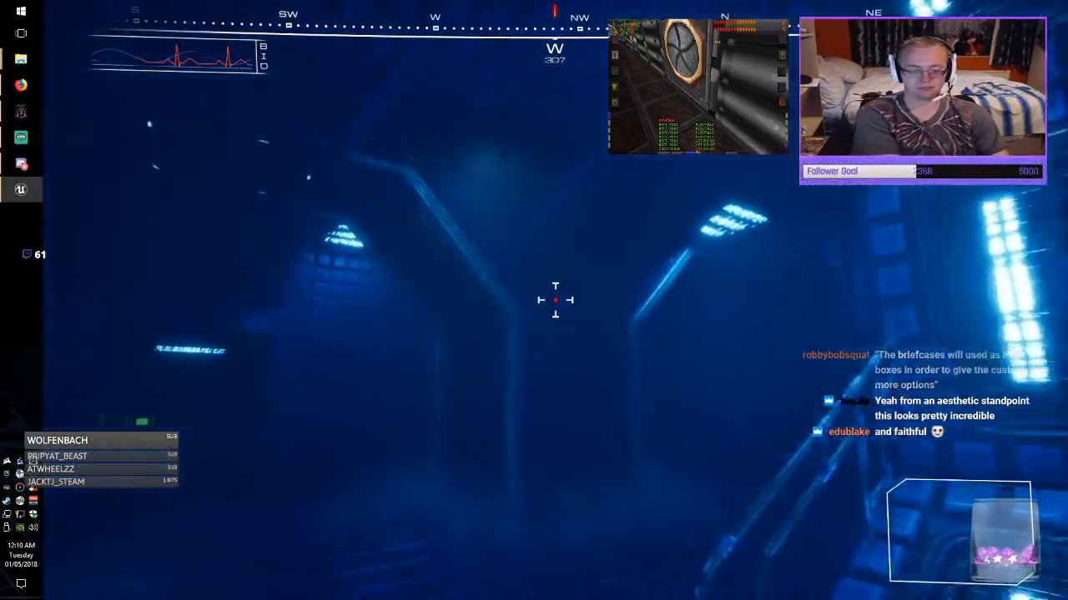
key(w)
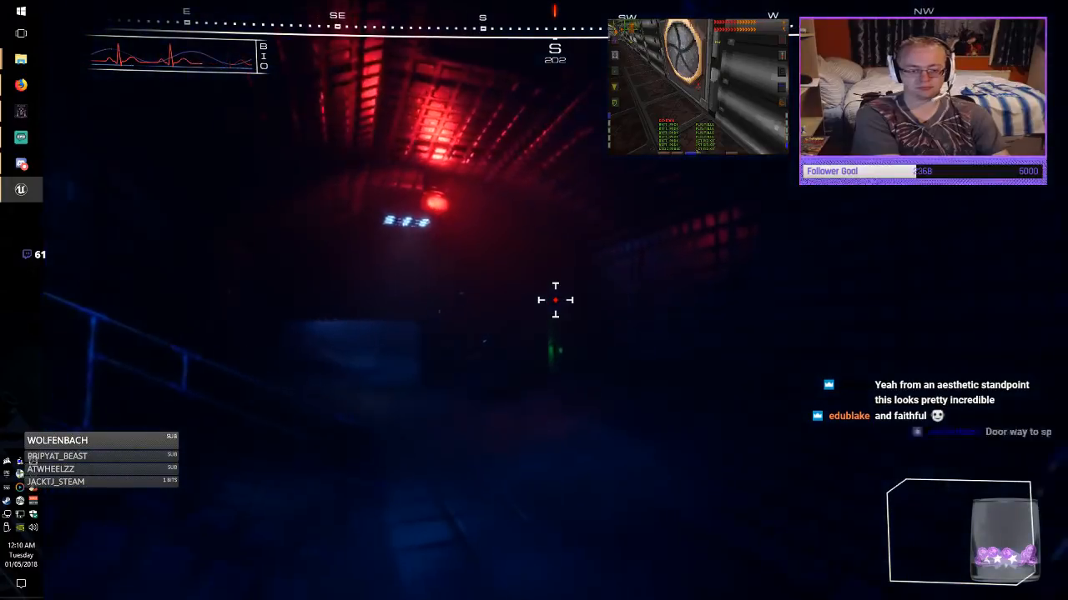
key(w)
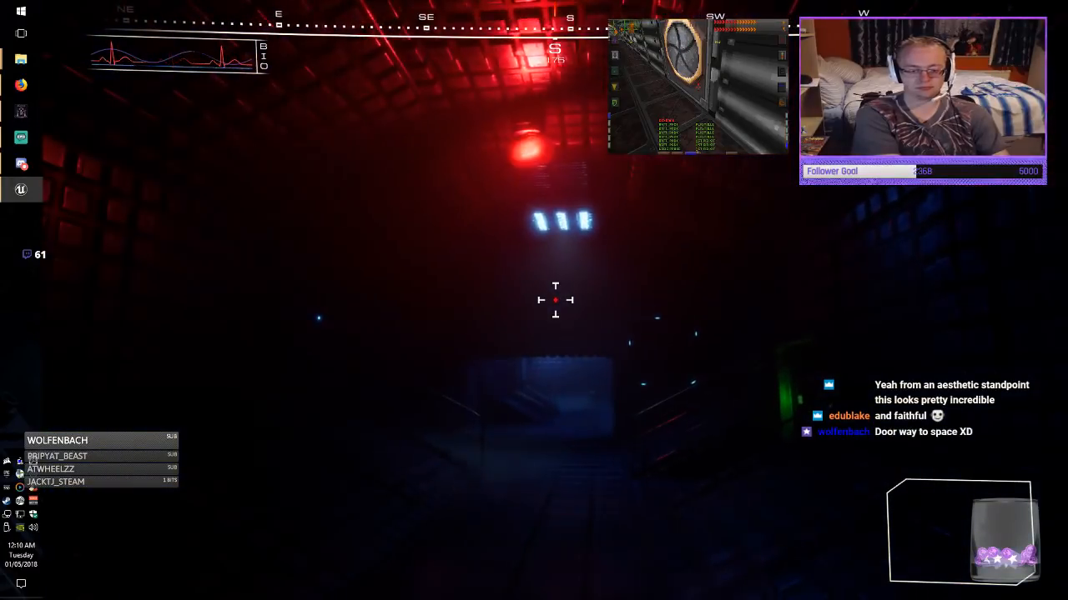
key(w)
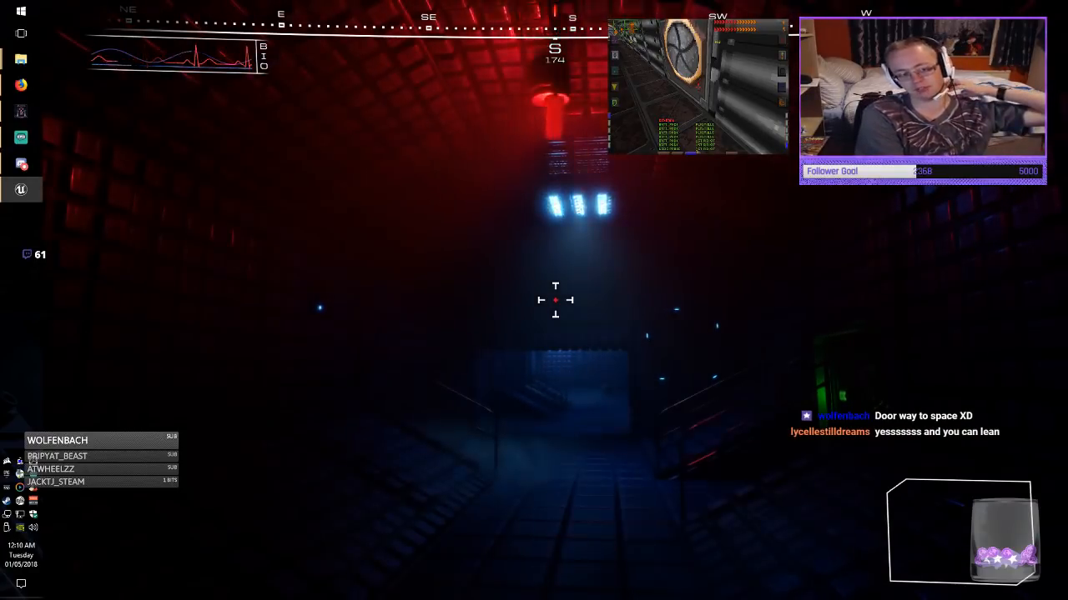
key(w)
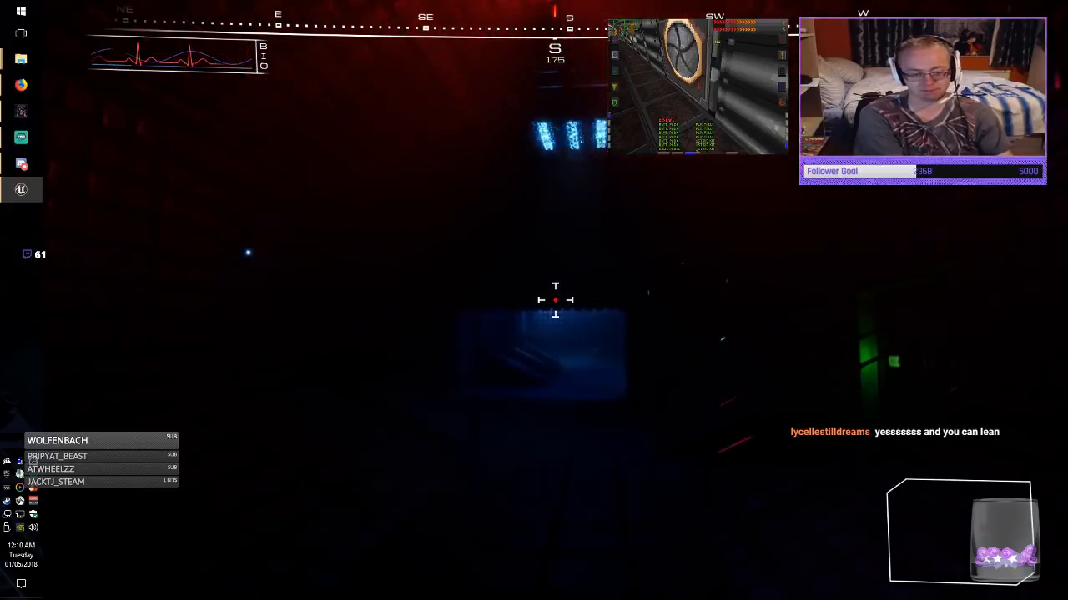
key(w)
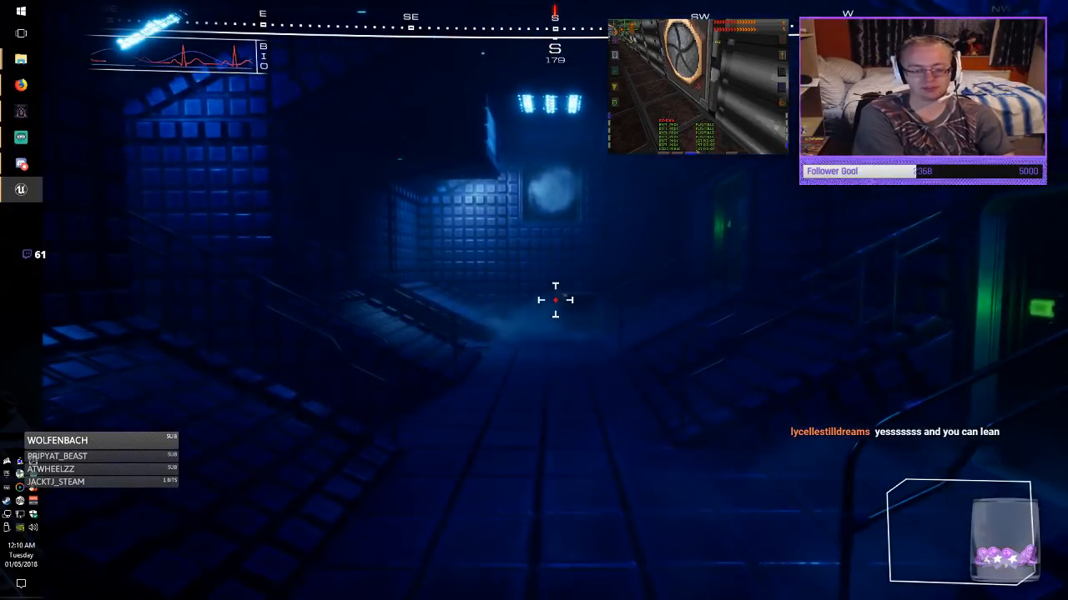
End the play session, leave the full-screen viewport and open the BSP folder inside Maps.
key(Escape)
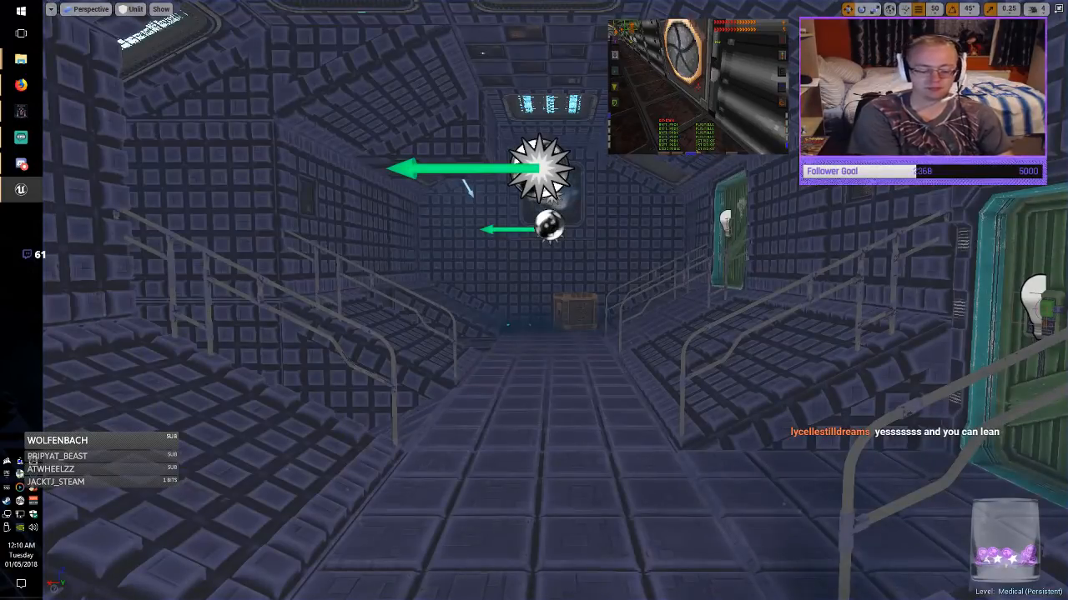
key(F11)
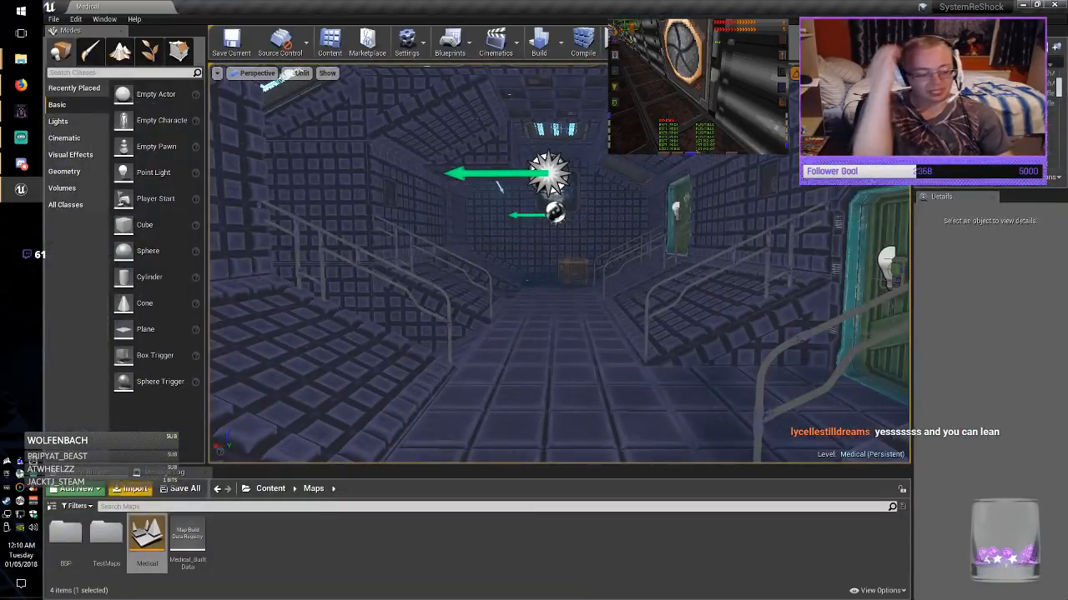
double_click(65, 535)
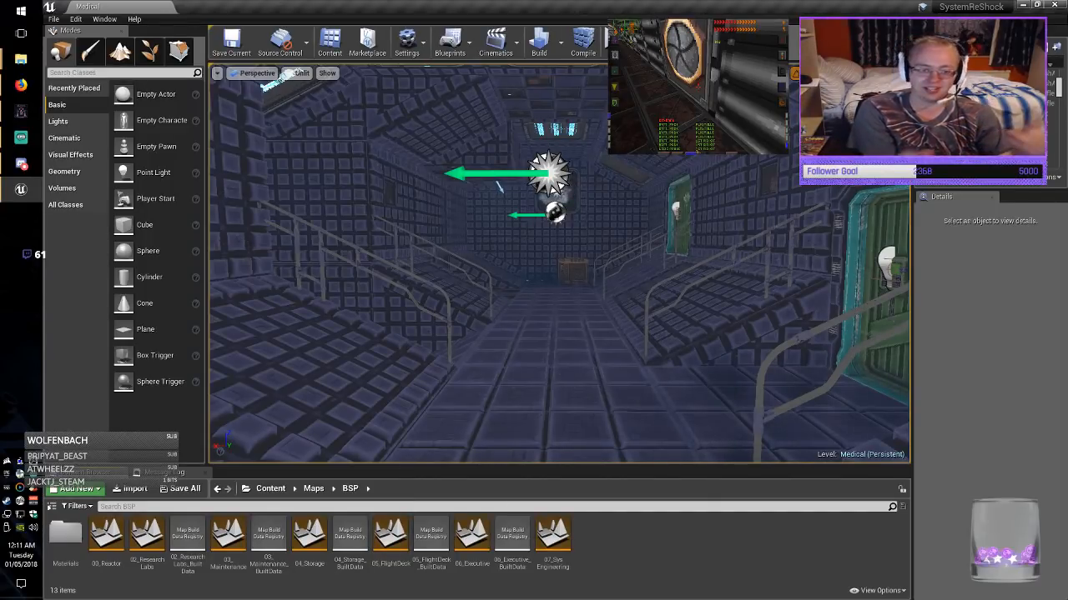
right_drag(517, 334, 675, 311)
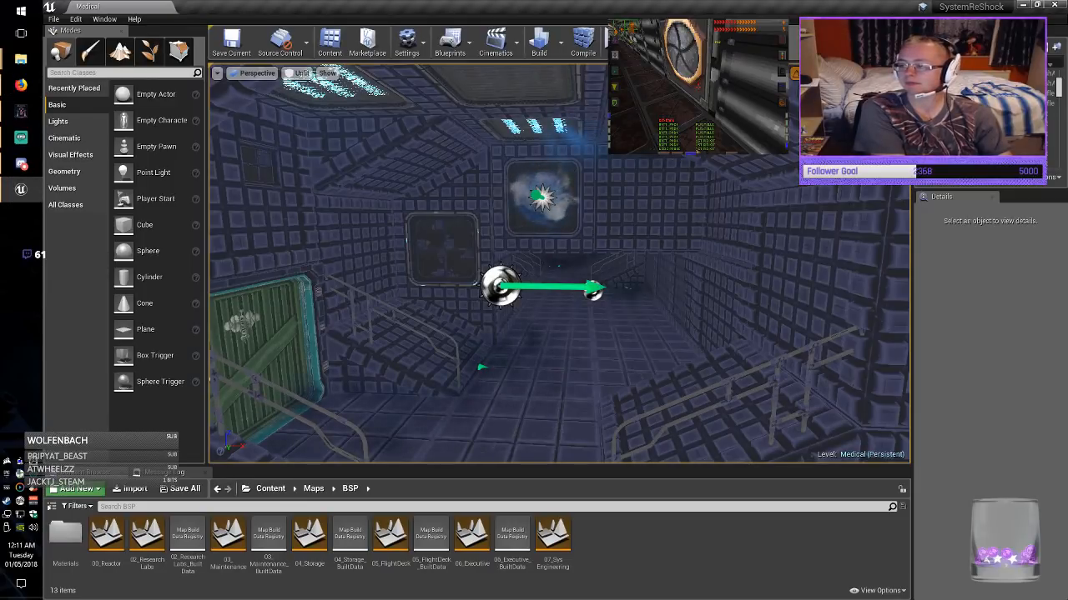
right_drag(559, 263, 527, 282)
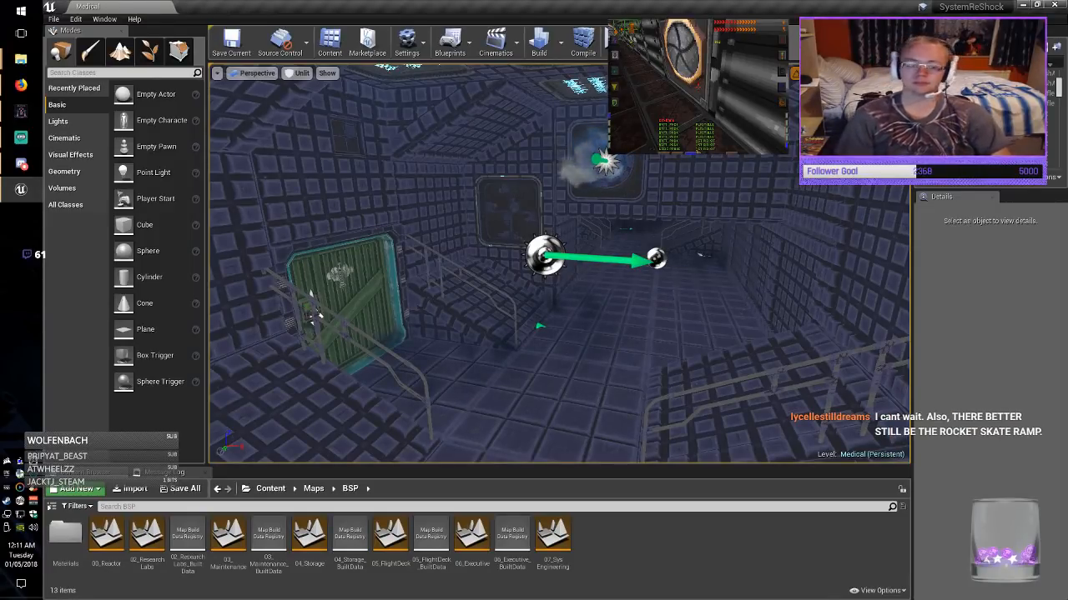
Open the 07_SysEngineering level and switch its viewport from Unlit to Lit shading to inspect the corridors.
double_click(552, 538)
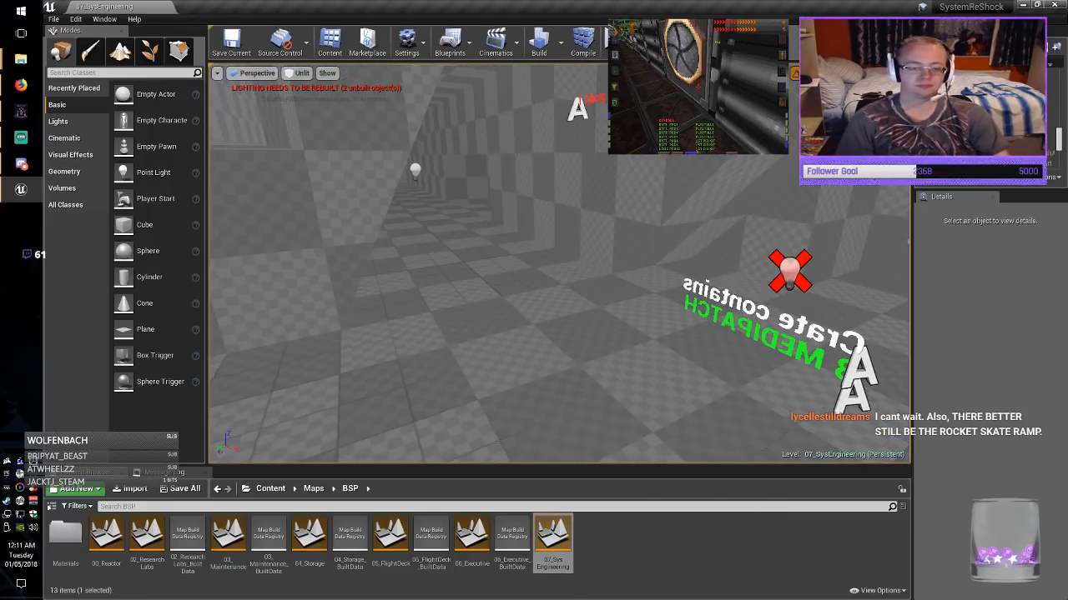
right_drag(559, 263, 899, 197)
key(w)
key(w)
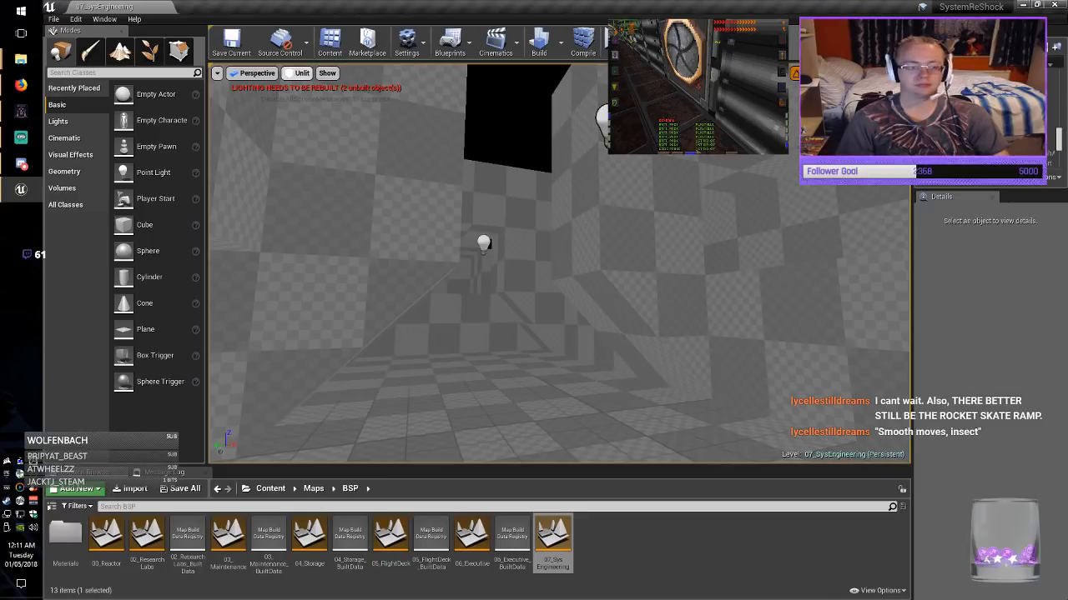
click(299, 74)
click(306, 96)
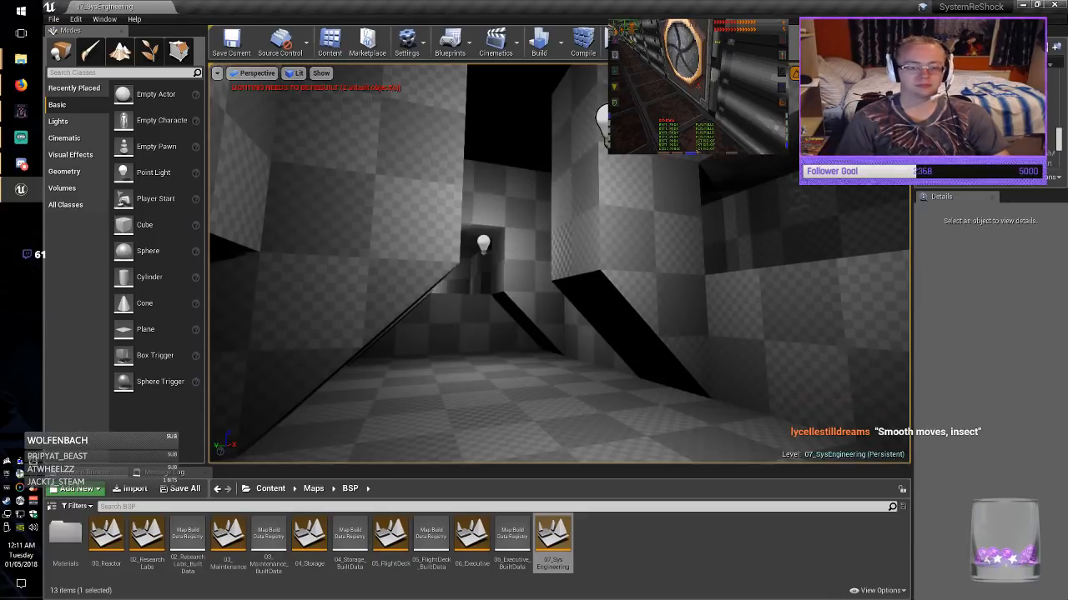
right_drag(558, 264, 380, 274)
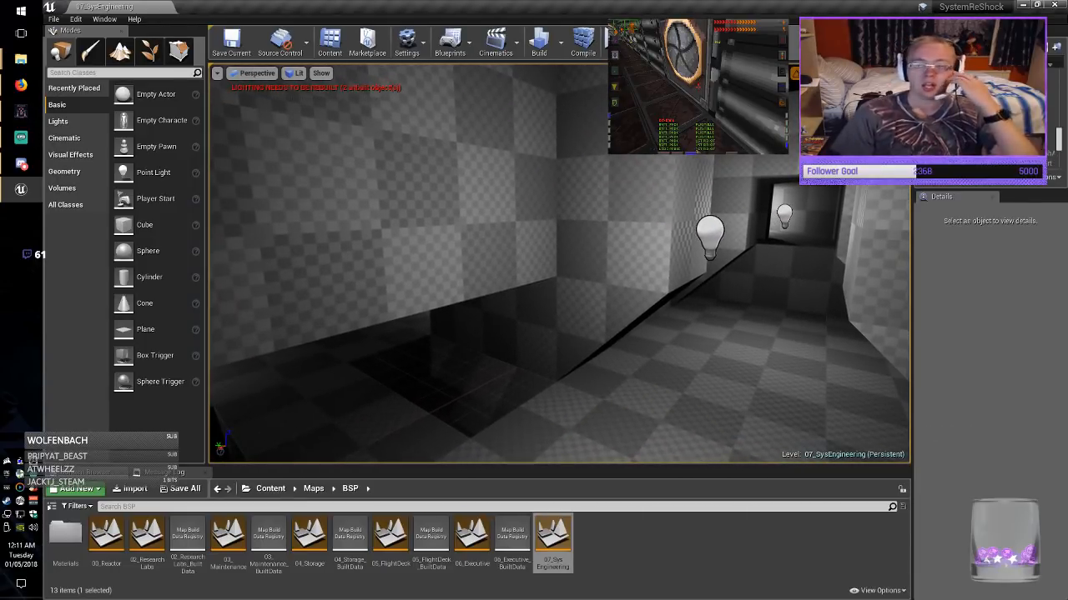